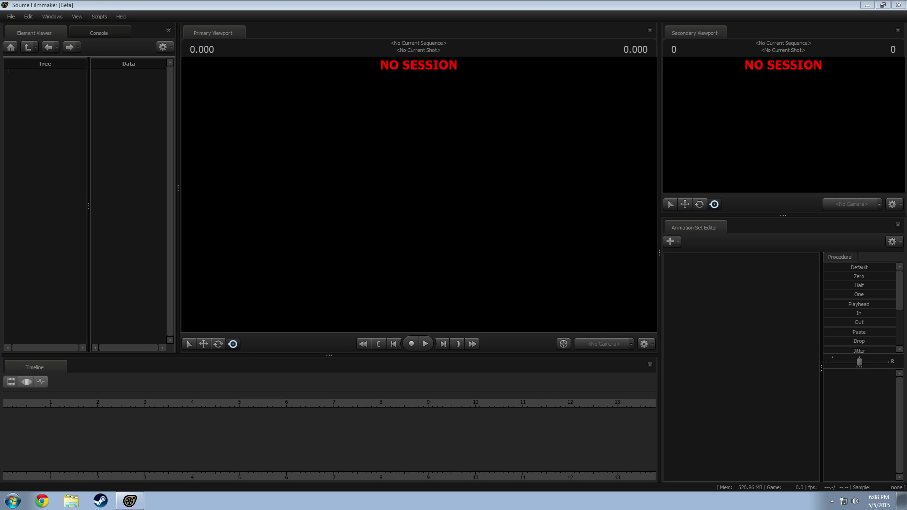
Step: Switch to the browser's DeviantArt journal editor and title the new entry "Tuesday SFM Stream 5/5/15"
key("super+d")
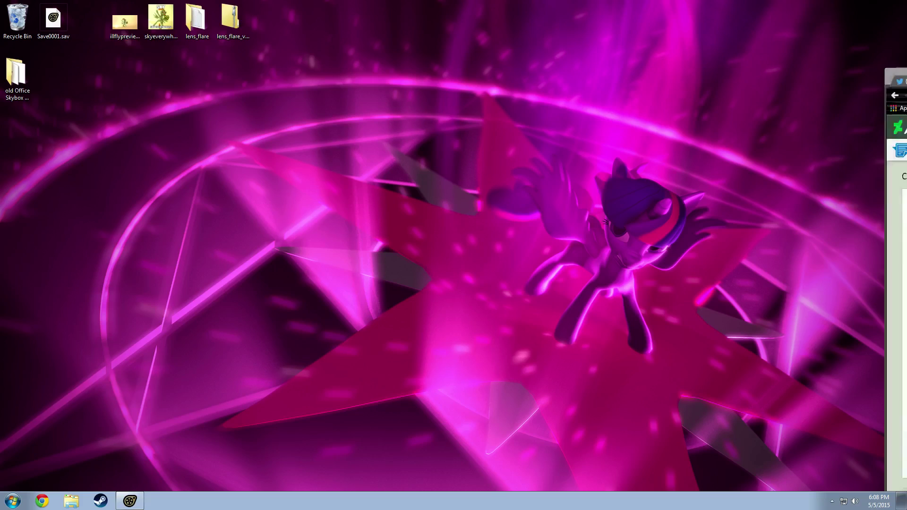
left_click_drag(906, 76, 479, 56)
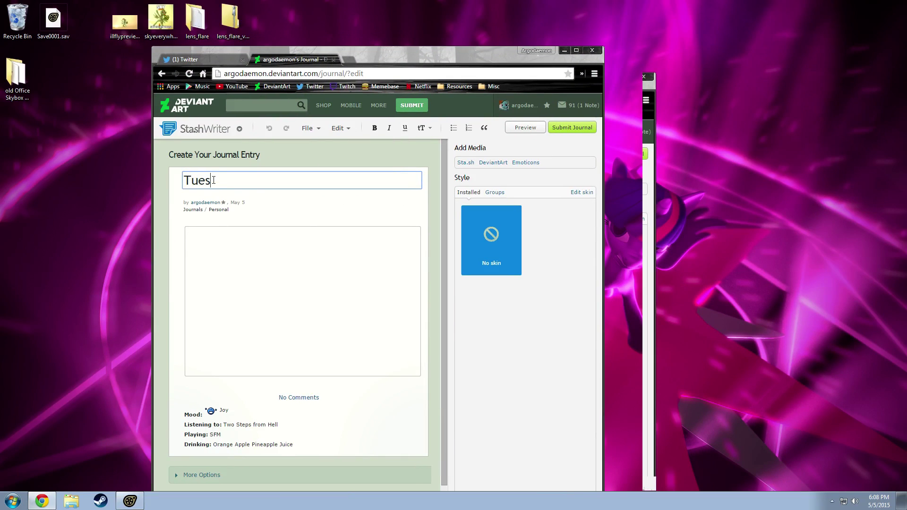
type("day")
left_click(245, 195)
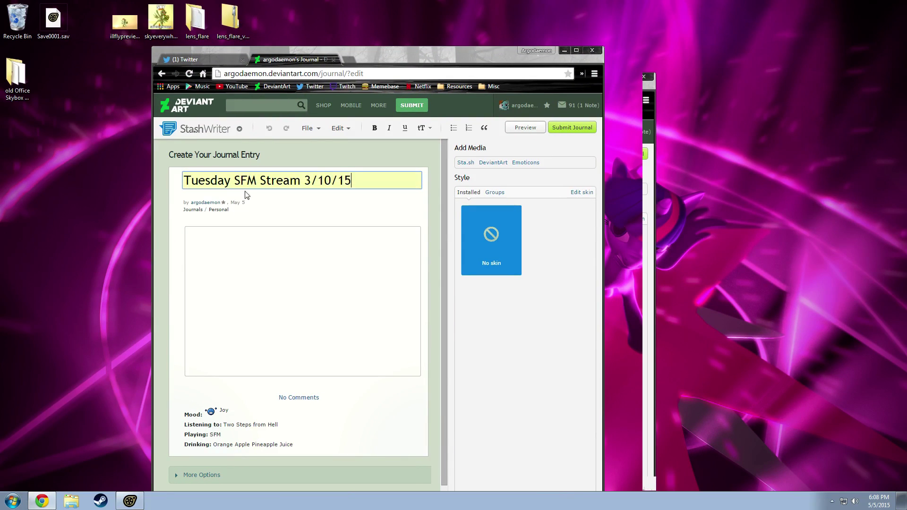
key("shift+Left")
key("shift+Left")
key("shift+Left")
key("shift+Left")
key("shift+Left")
key("shift+Left")
key("shift+Left")
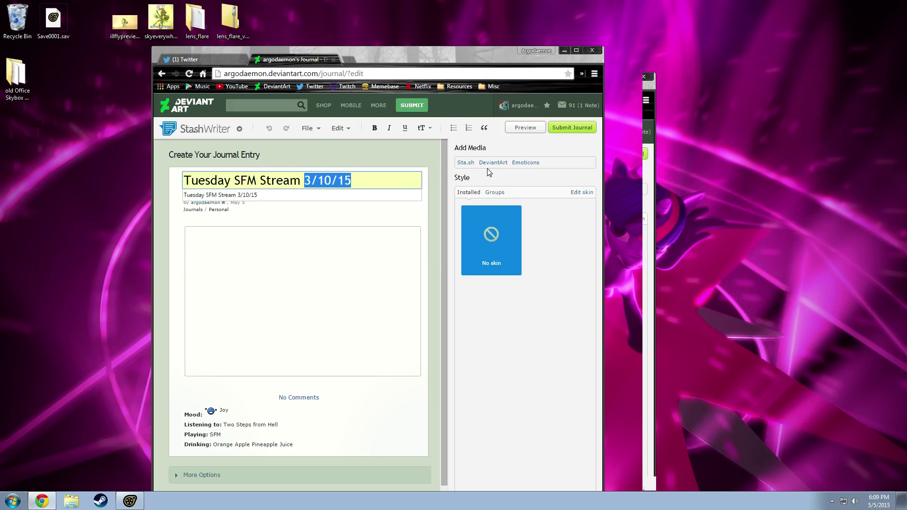
type("5/5/15")
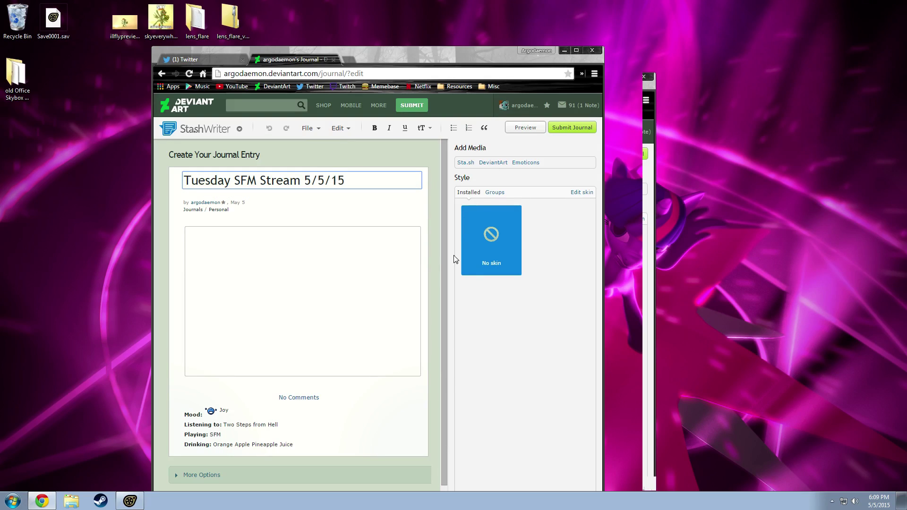
Step: Write "Ponies!" and the Twitch channel link in the journal body and submit the journal
left_click(342, 294)
type("Ponies!")
key("Return")
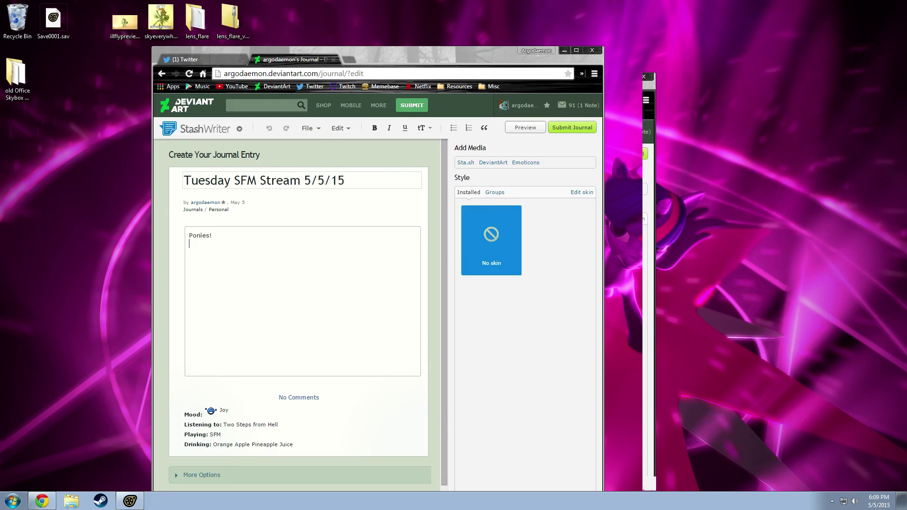
key("Return")
type("http://www.twitch.tv/argodaemon")
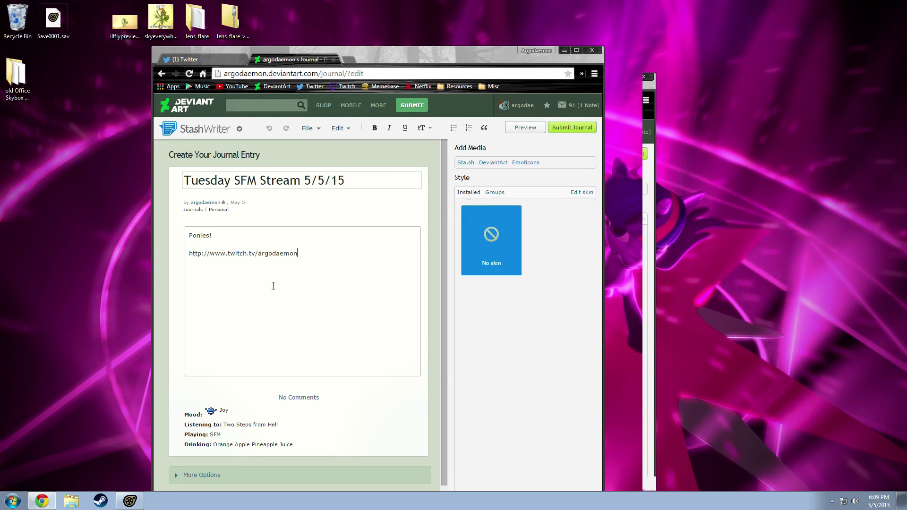
scroll(271, 310, "down", 1)
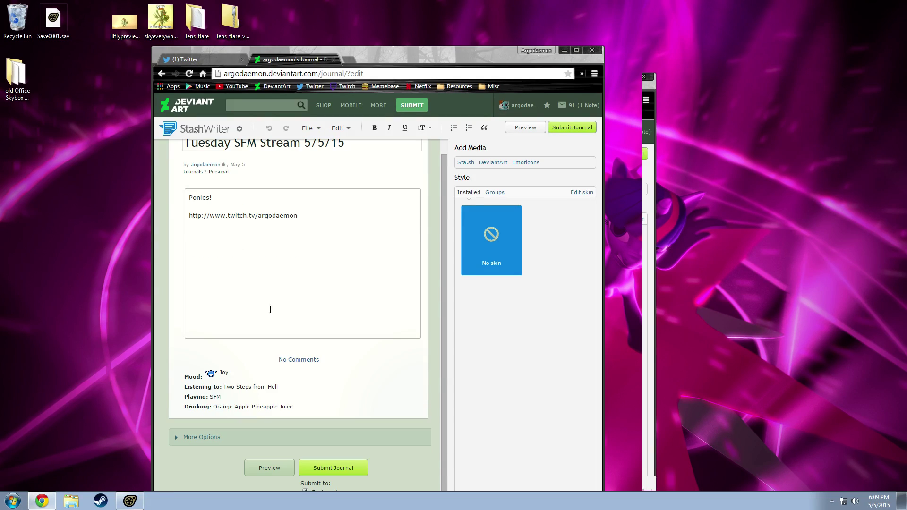
left_click(333, 469)
Step: Post the tweet "Tuesday SFM Stream! #brony" with the Twitch channel link on Twitter and close the browser window
left_click(196, 60)
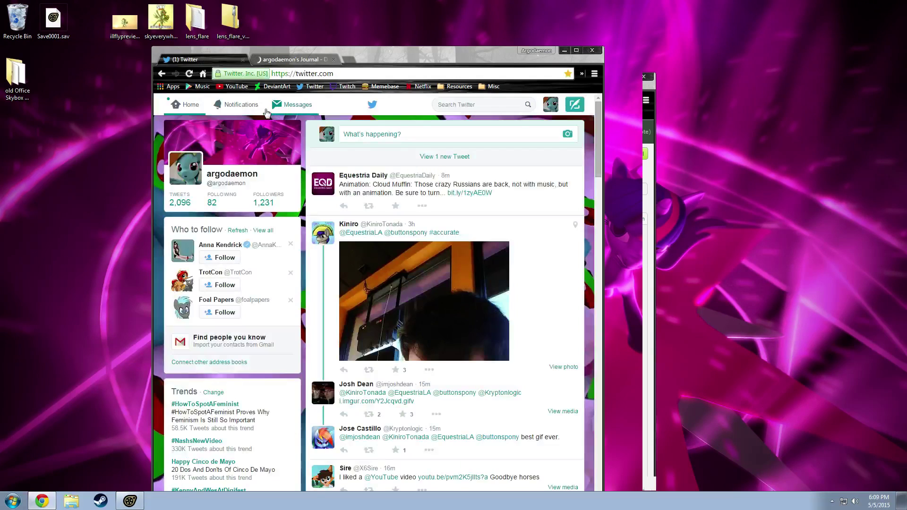
left_click(397, 133)
type("Tuesday ")
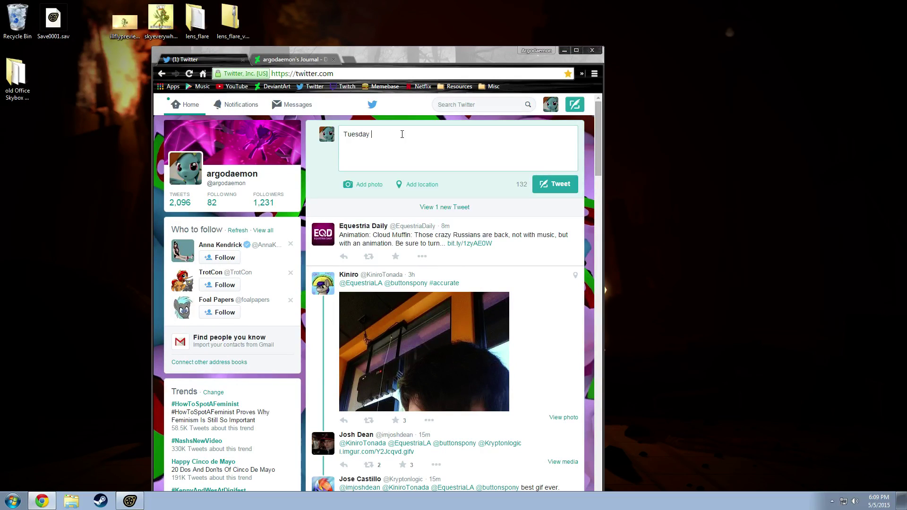
type("SFM Stmr")
key("BackSpace")
key("BackSpace")
type("eam! #brony")
key("Return")
type("http://www.twitch.tv/argodaemon")
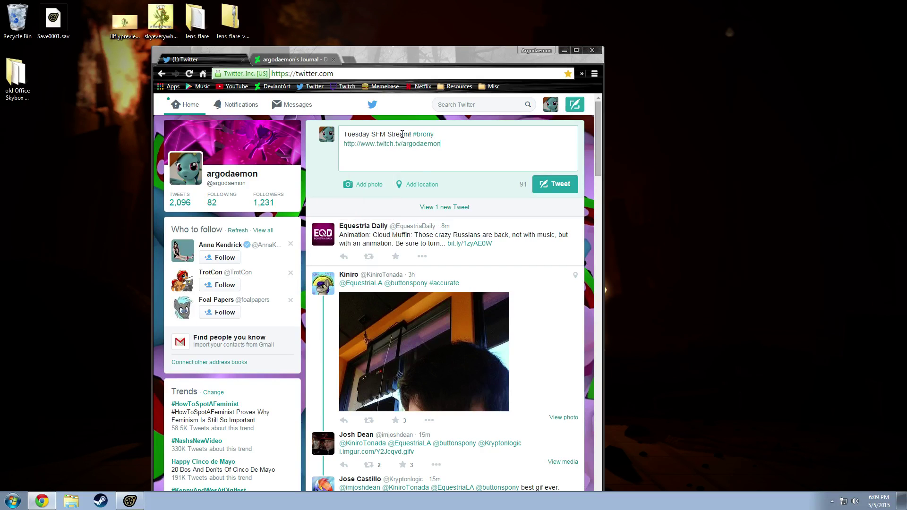
left_click(544, 184)
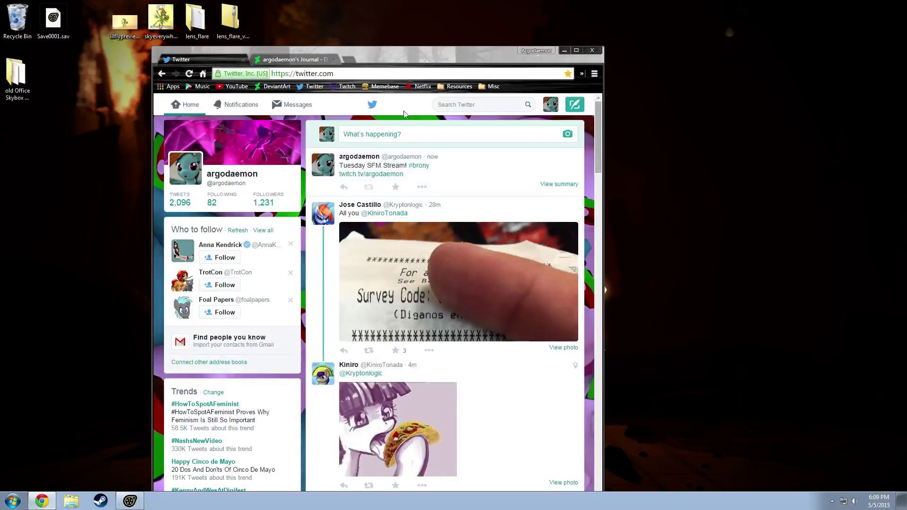
left_click(592, 50)
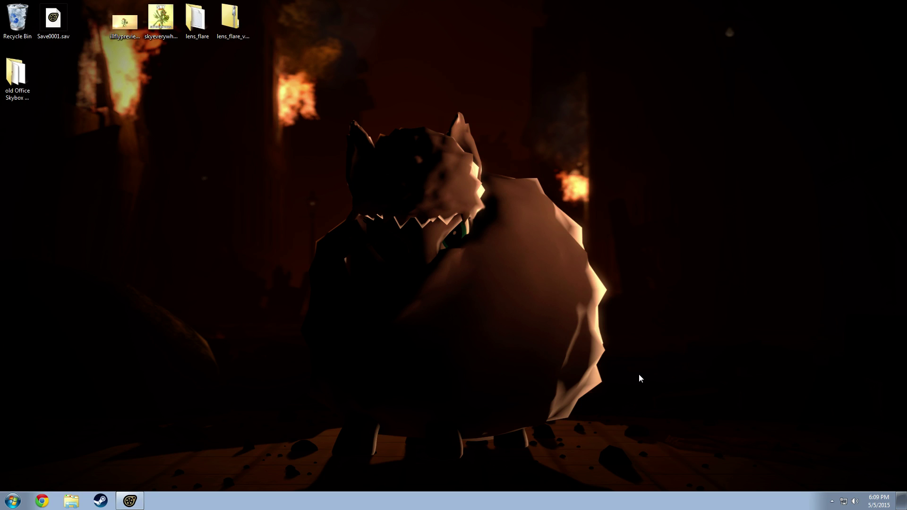
Step: Switch to Source Filmmaker and open the session fma_chemistry.dmx
left_click(137, 501)
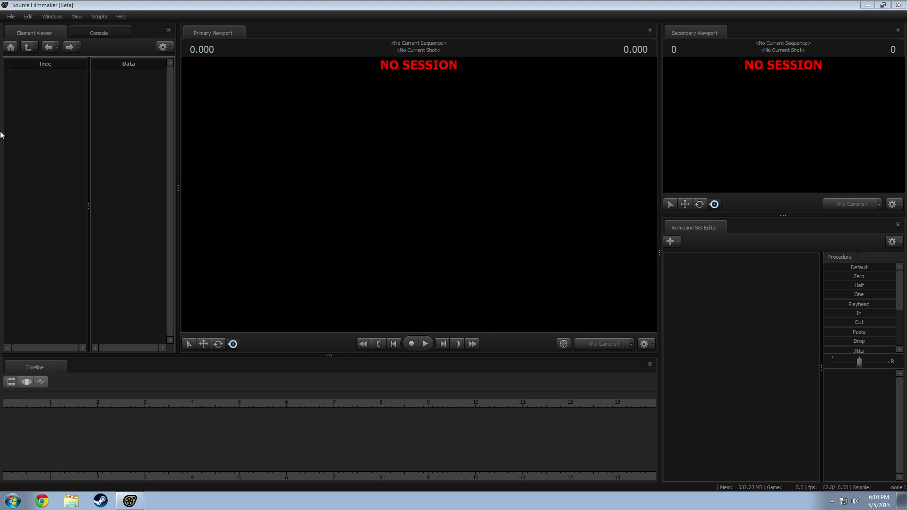
left_click(10, 16)
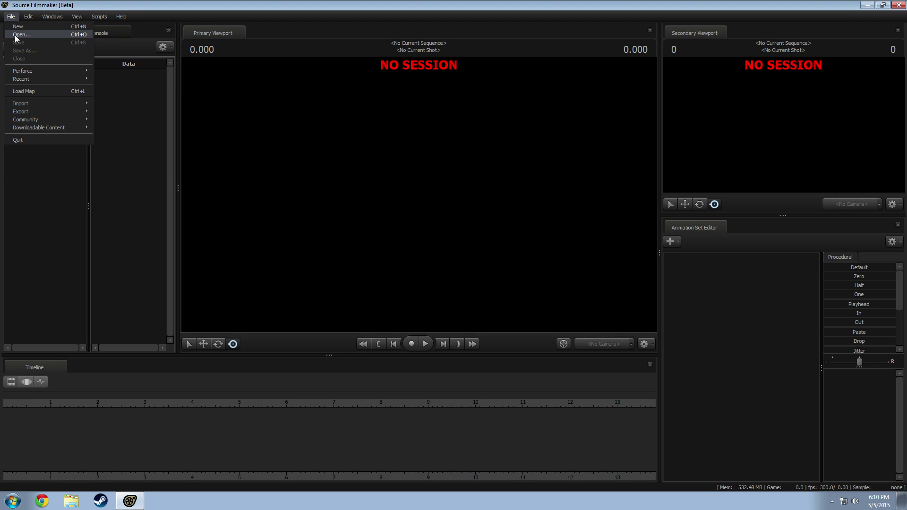
left_click(19, 34)
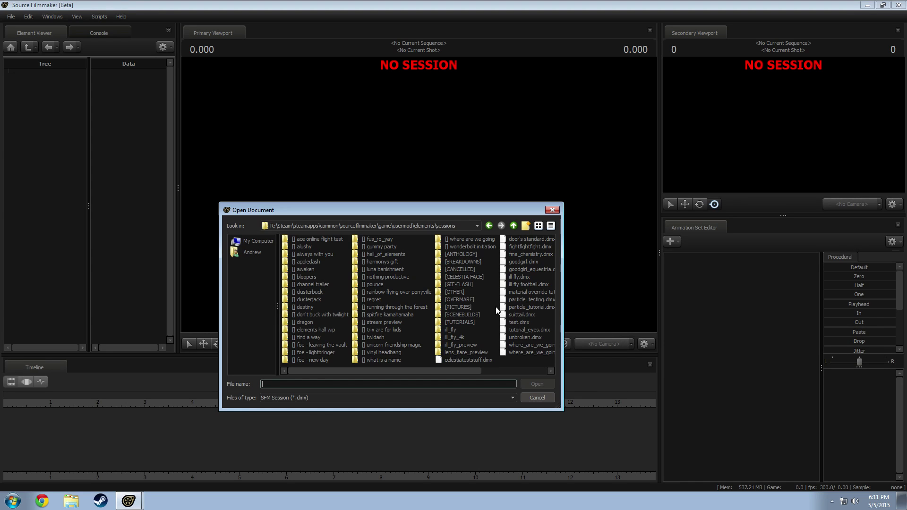
left_click(518, 256)
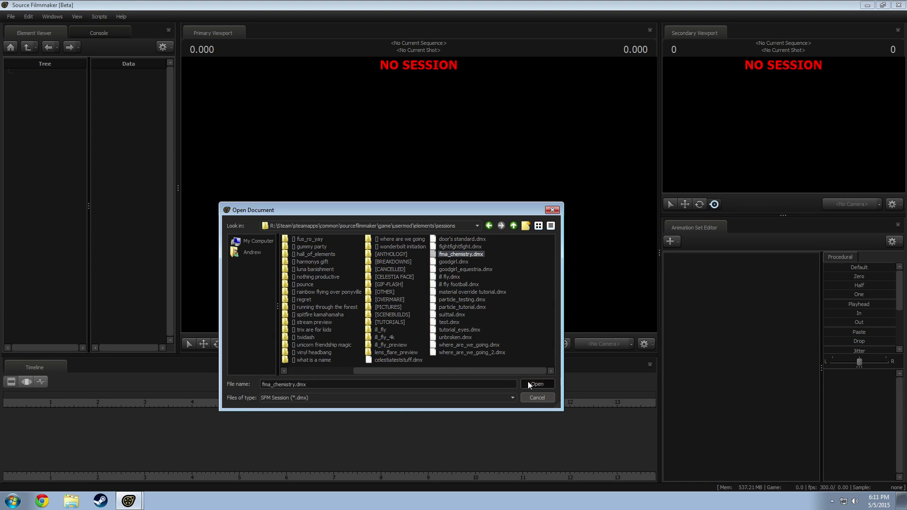
left_click(528, 383)
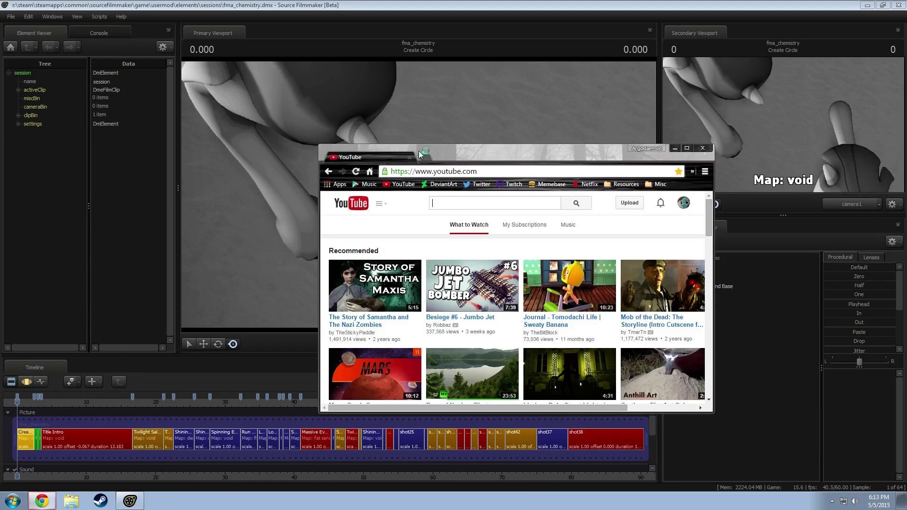
Step: Search YouTube for "full metal alchemist opening 4" and open the Fullmetal Alchemist Brotherhood Opening 4 video
type("full meta")
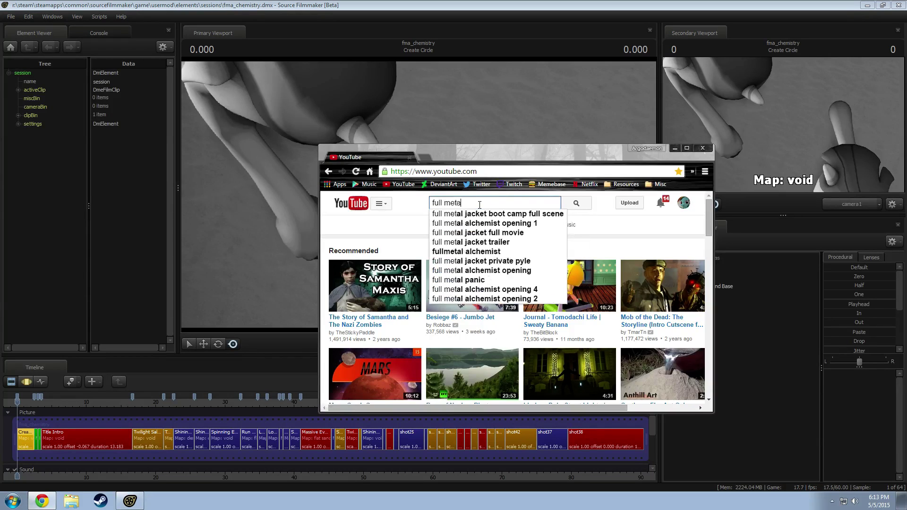
type("l alchemist ")
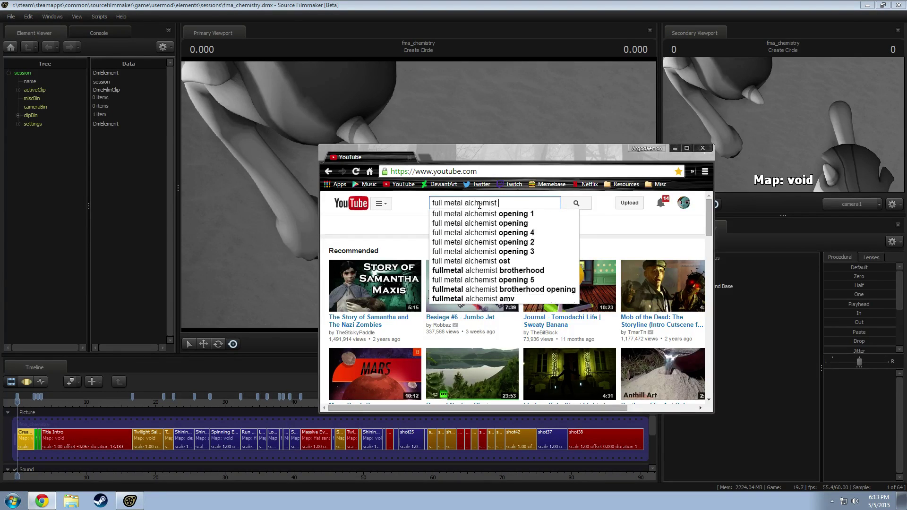
type("opening 4")
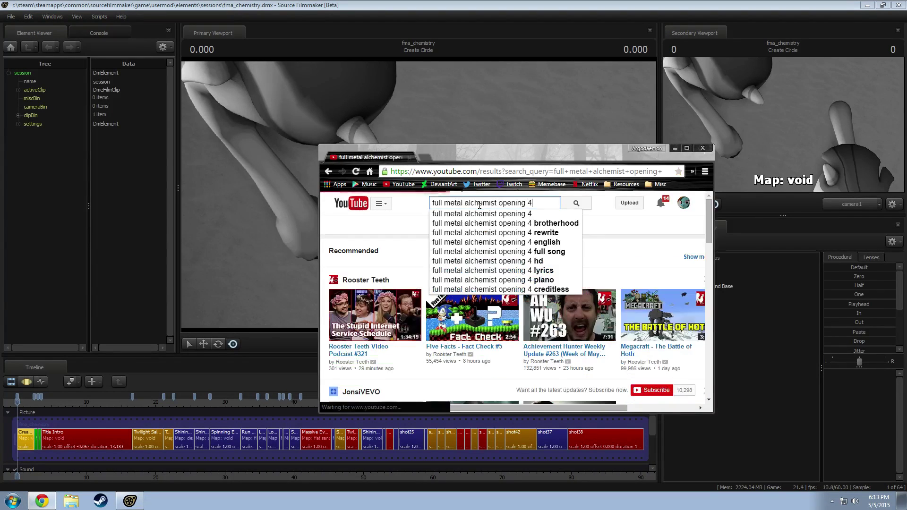
key("Return")
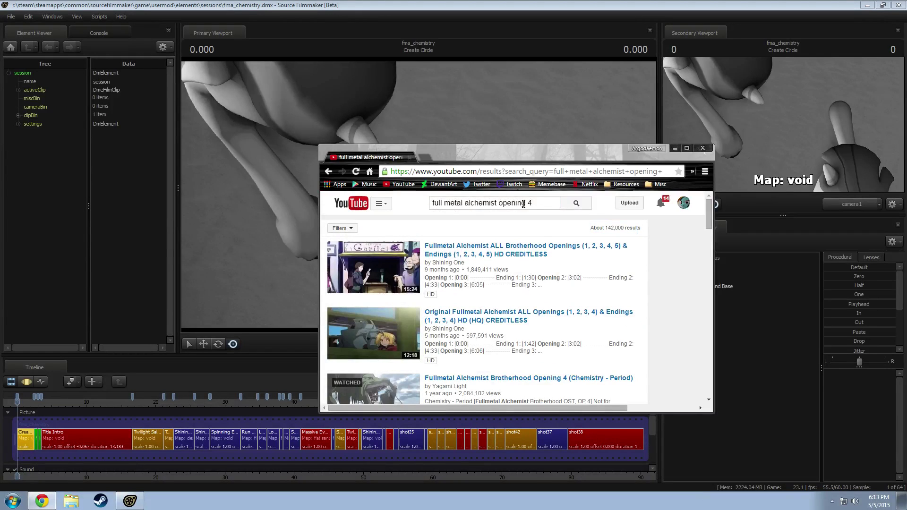
left_click(577, 203)
scroll(473, 317, "down", 1)
left_click(468, 323)
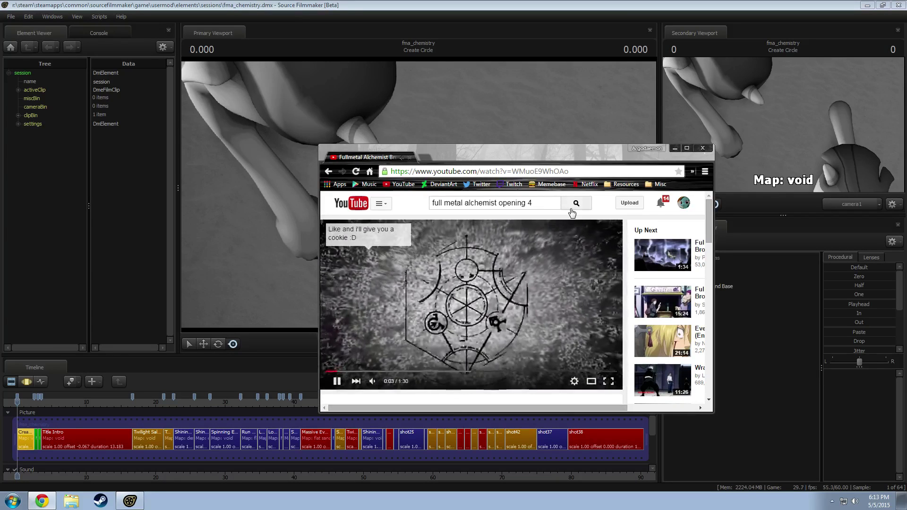
Step: Pause the opening video and move the browser window away from the middle of the primary viewport
left_click_drag(549, 155, 534, 151)
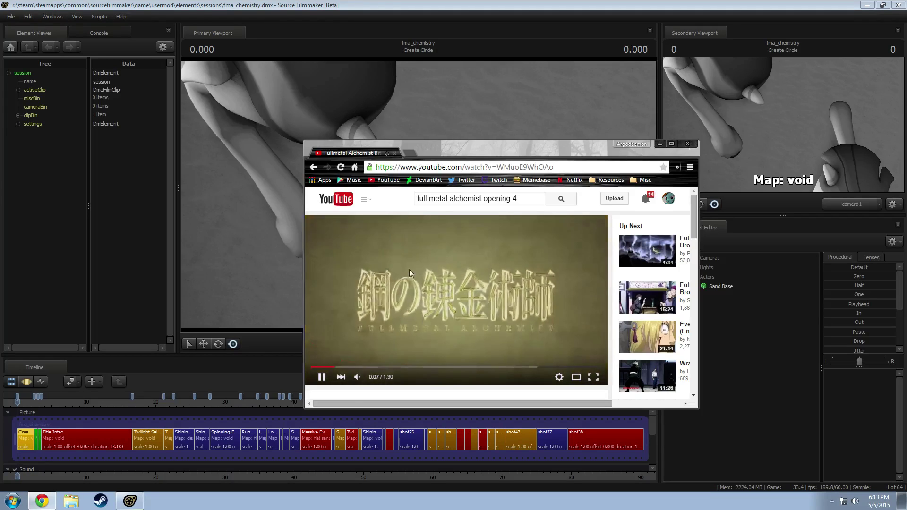
left_click(322, 378)
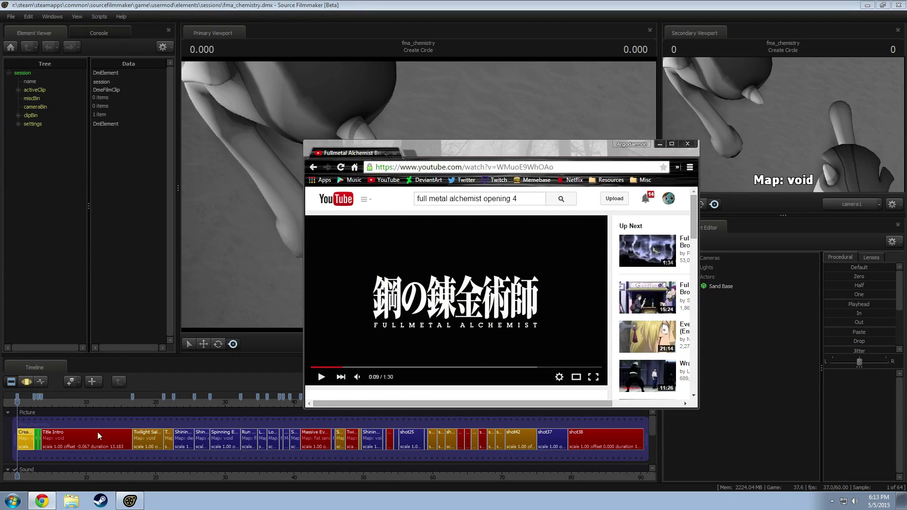
left_click_drag(554, 141, 689, 190)
left_click(492, 5)
key("alt+Tab")
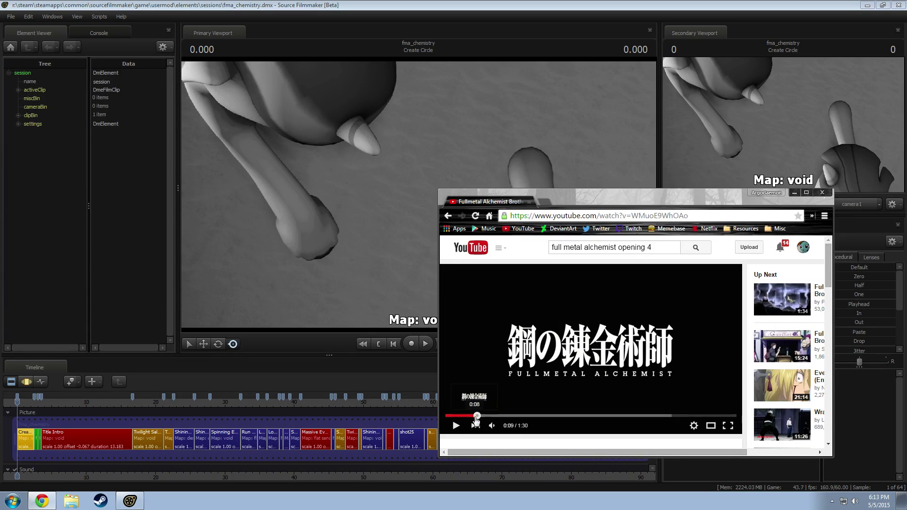
Step: Rewind the YouTube video to 0:00 and leave it paused there
left_click_drag(476, 417, 441, 416)
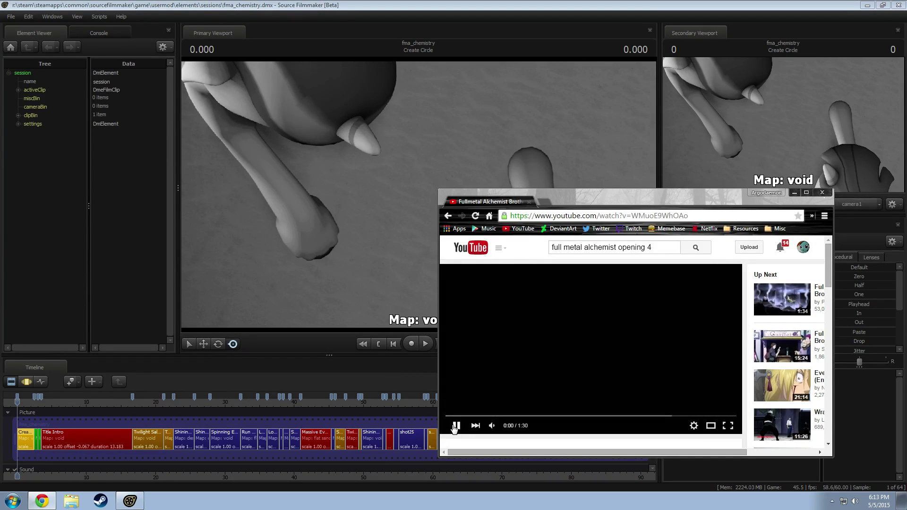
left_click(454, 425)
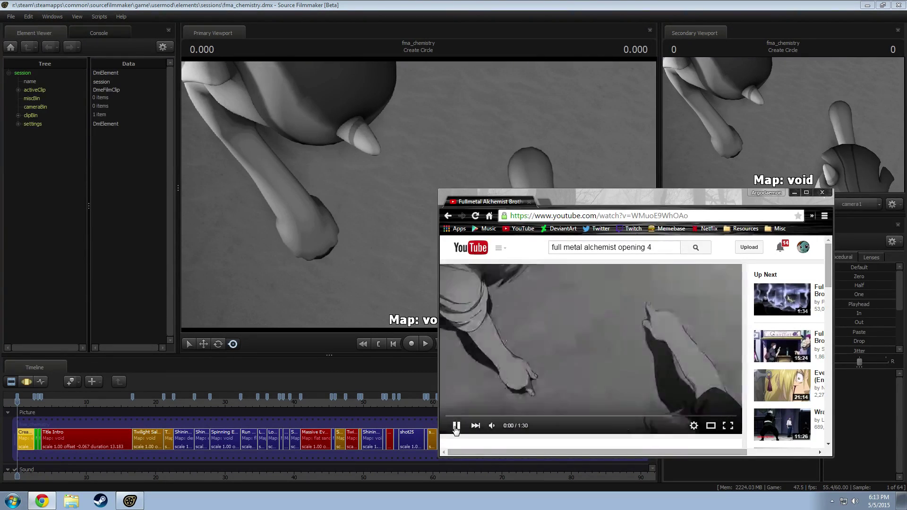
left_click(454, 424)
left_click(447, 416)
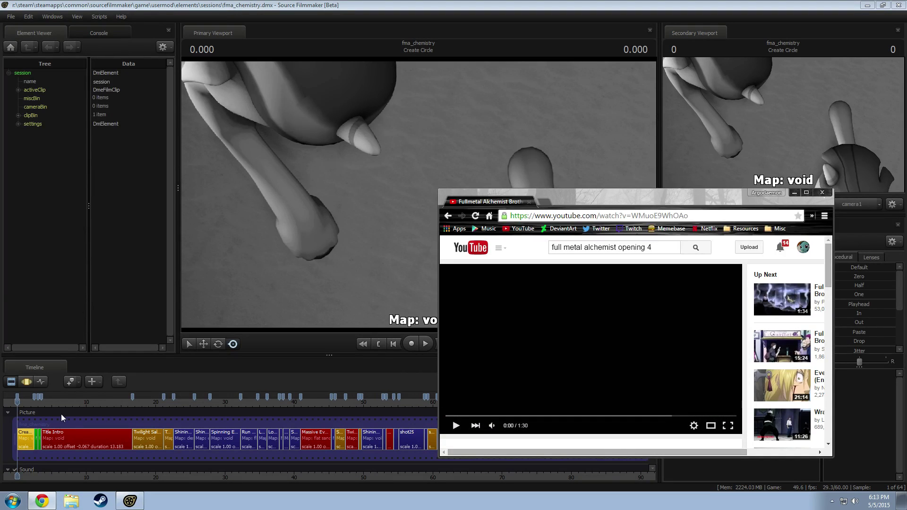
Step: Return to Source Filmmaker and place the timeline playhead about 6 seconds before the first shot
left_click(42, 501)
scroll(177, 478, "down", 2)
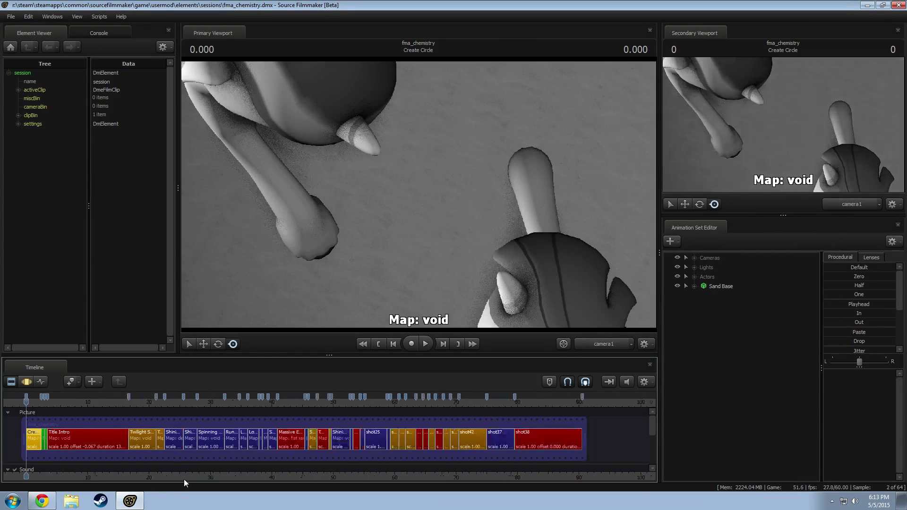
left_click_drag(26, 401, 23, 404)
key("alt")
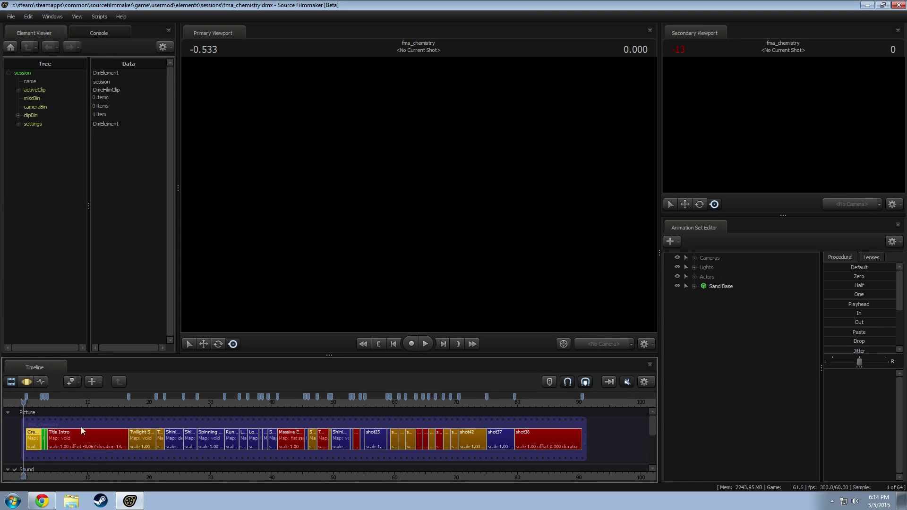
left_click_drag(24, 403, 14, 404)
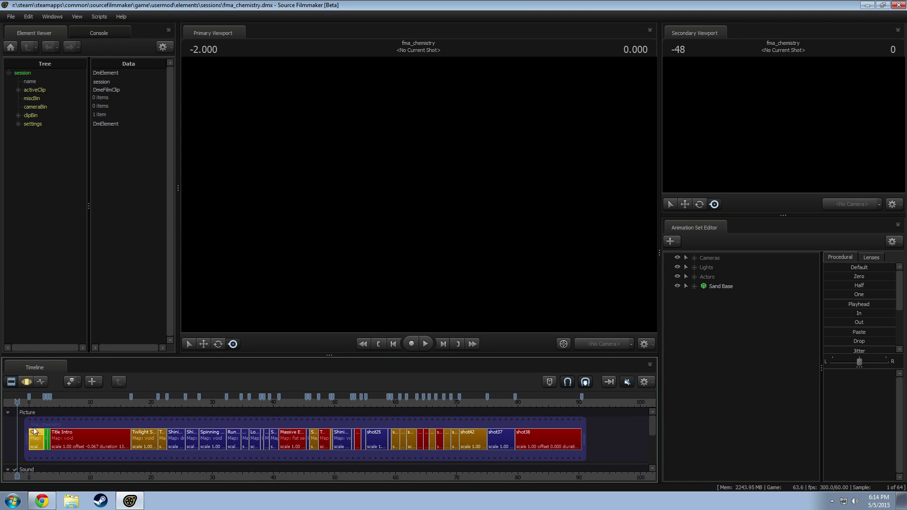
middle_click_drag(103, 472, 148, 481)
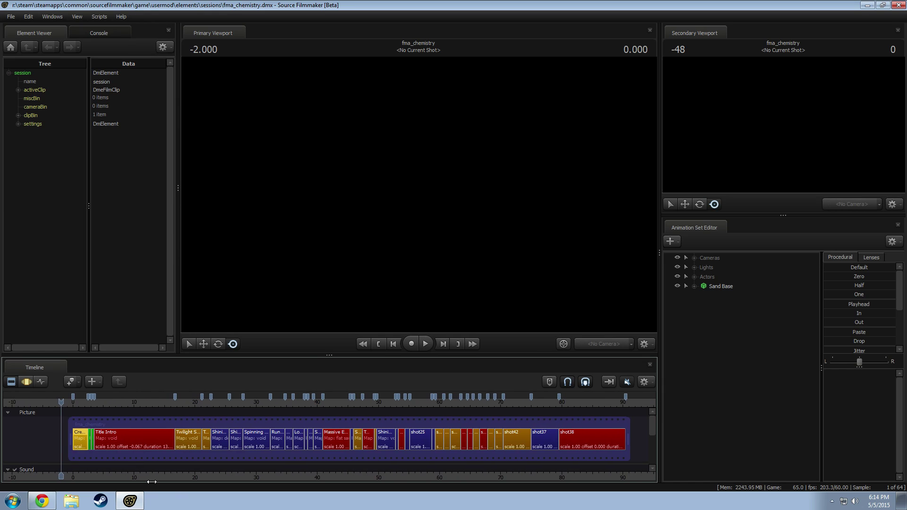
left_click(37, 401)
left_click_drag(37, 402, 33, 402)
Step: Play the session and the YouTube opening together, with the browser window moved aside, to compare them
key("space")
left_click(43, 503)
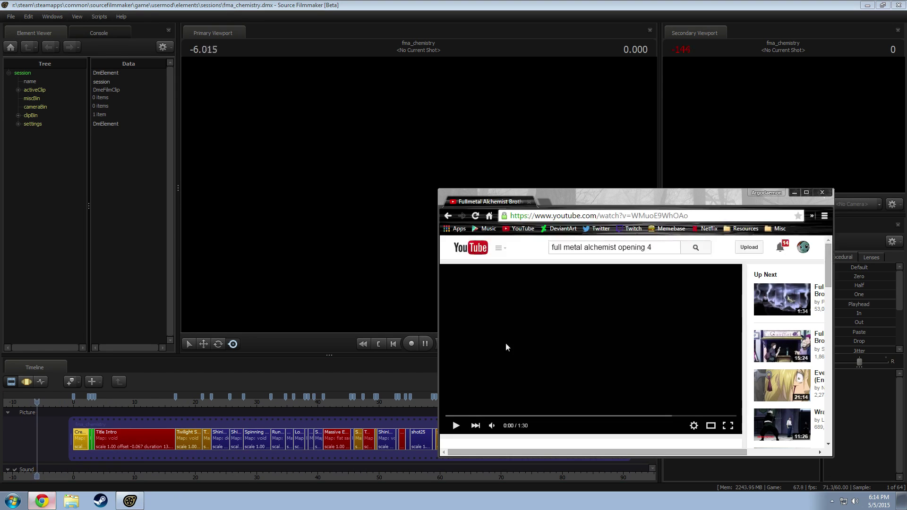
left_click(456, 426)
left_click_drag(678, 191, 754, 175)
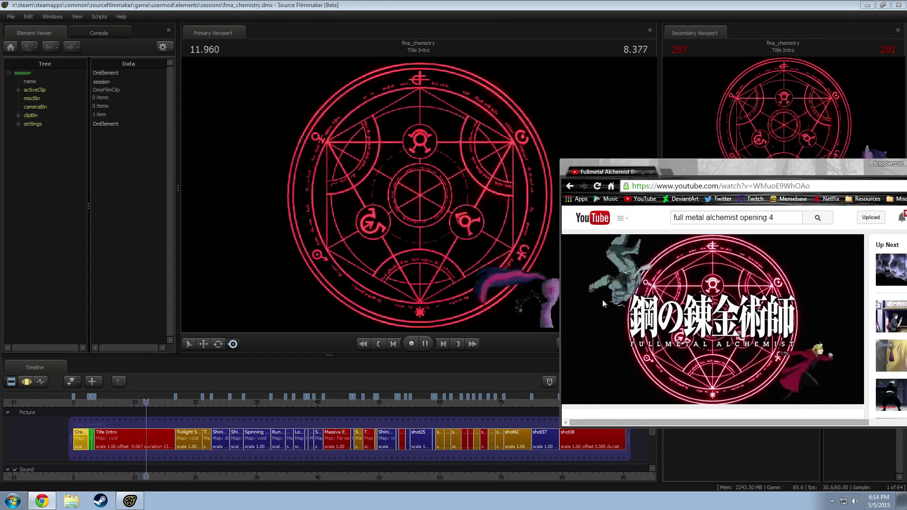
Step: Move the browser window farther off the primary viewport and watch both openings through to the end
left_click_drag(717, 169, 766, 212)
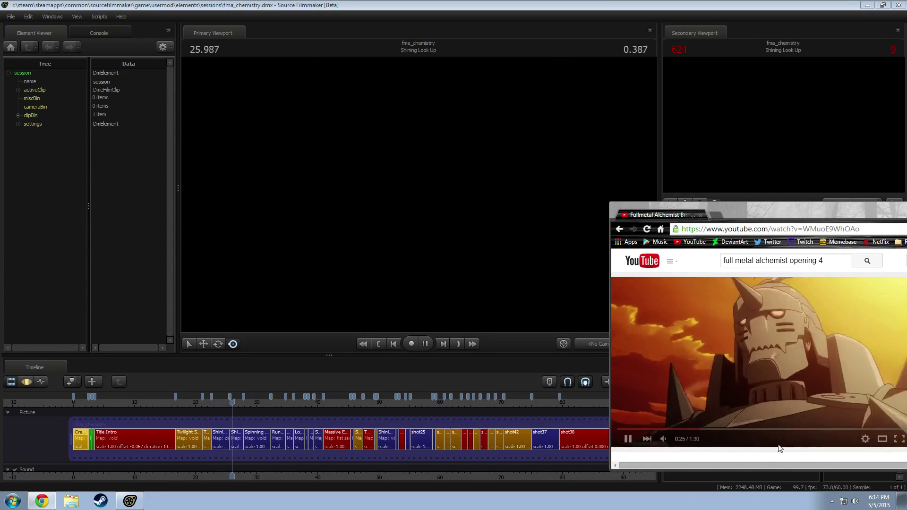
mouse_move(662, 446)
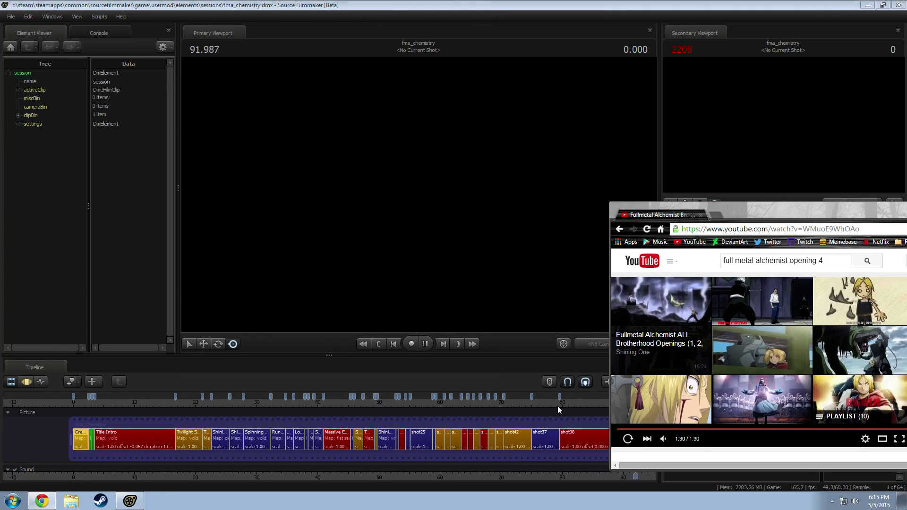
Step: Place the playhead in the Create Circle shot and clear the YouTube browser window off the screen
left_click(558, 407)
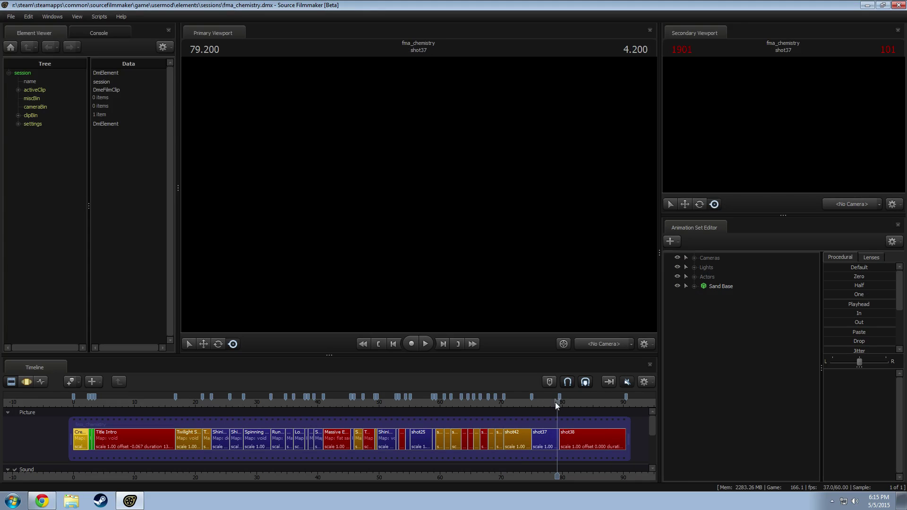
left_click(83, 404)
key("alt+Tab")
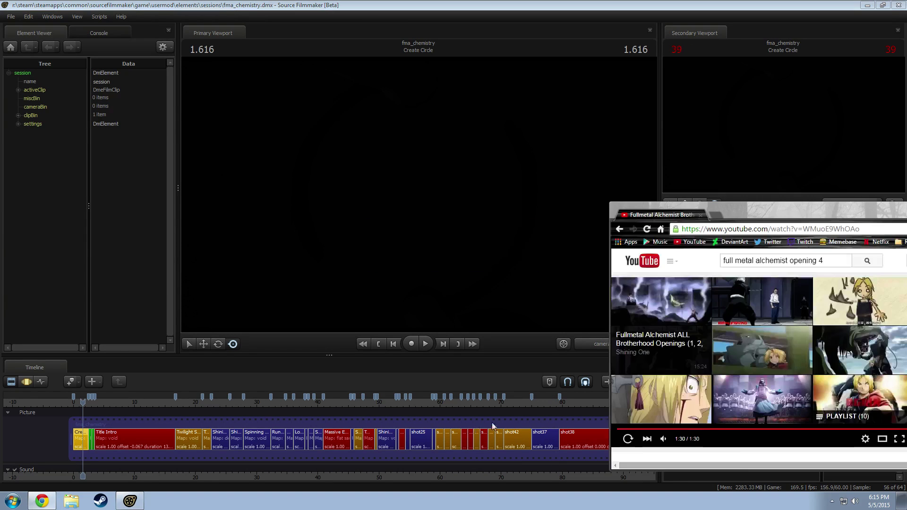
left_click_drag(749, 212, 906, 162)
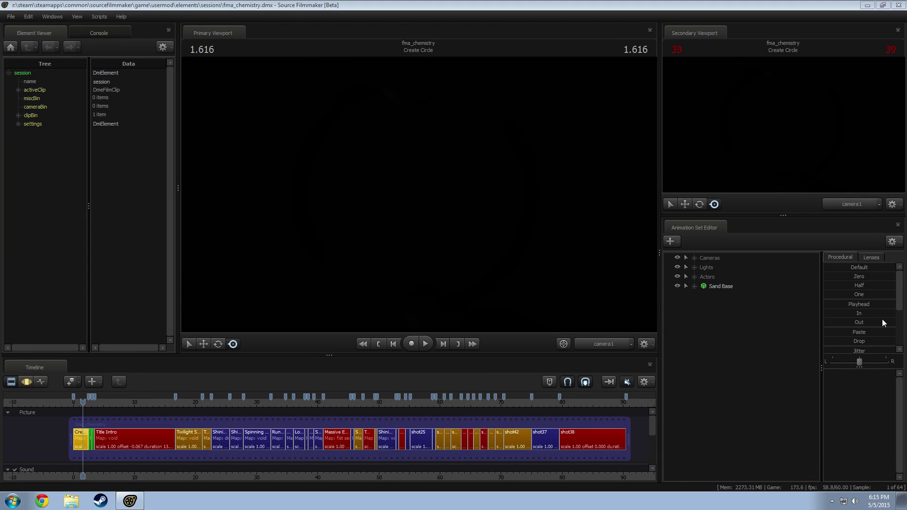
Step: Scrub to the Sombra Crystal Explosion shot and play it and the following Twilight Fight shot for review
left_click(328, 404)
left_click_drag(341, 405, 356, 408)
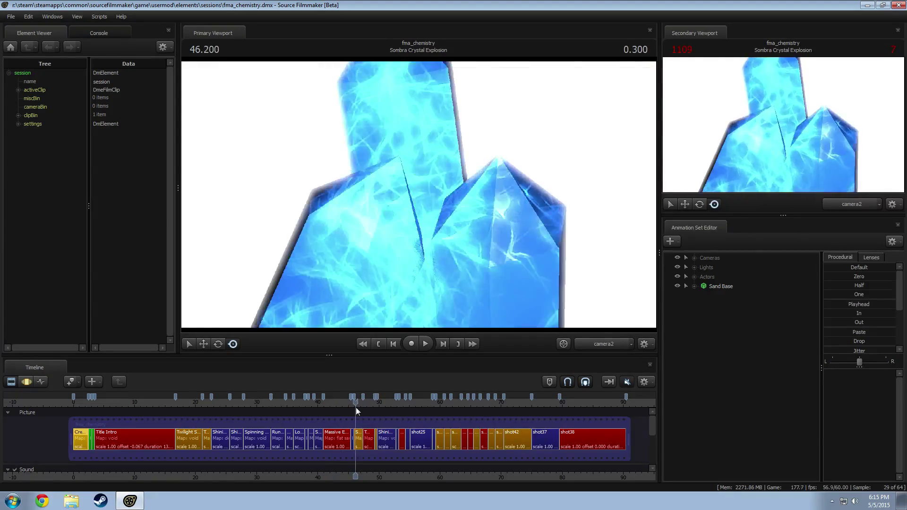
key("space")
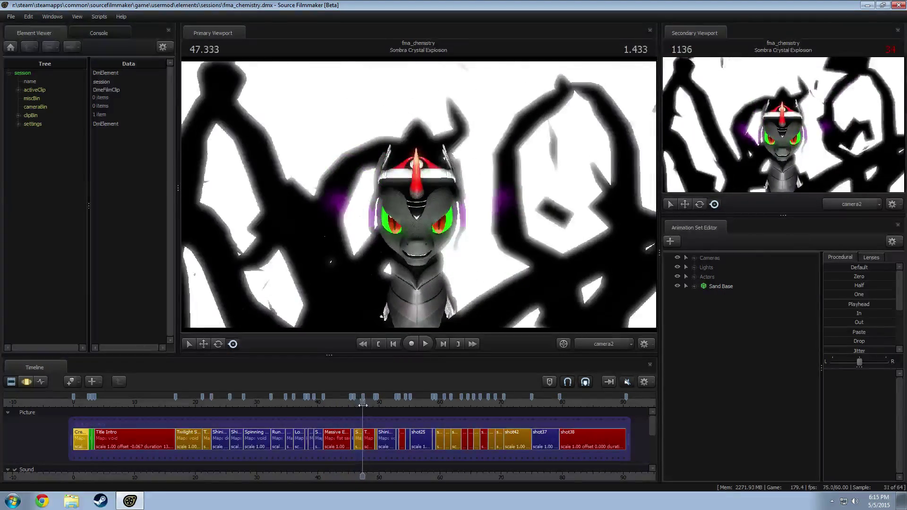
left_click(358, 404)
key("space")
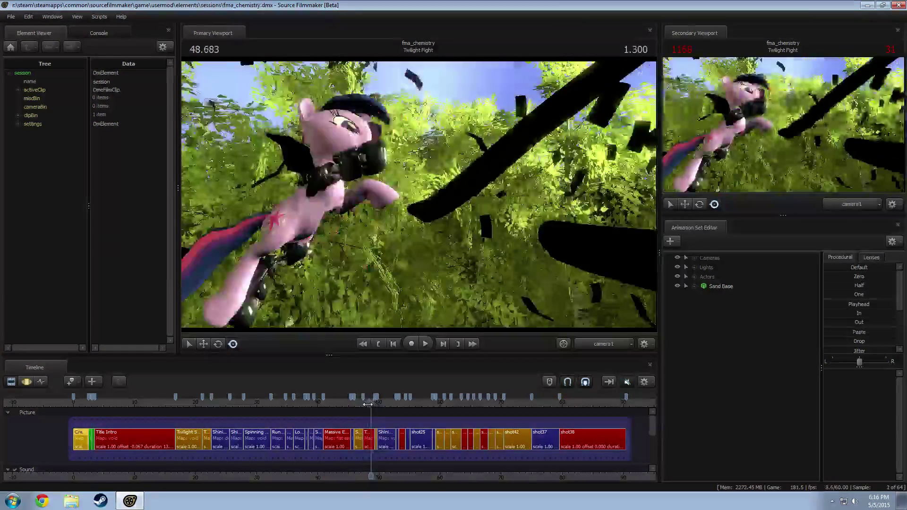
key("space")
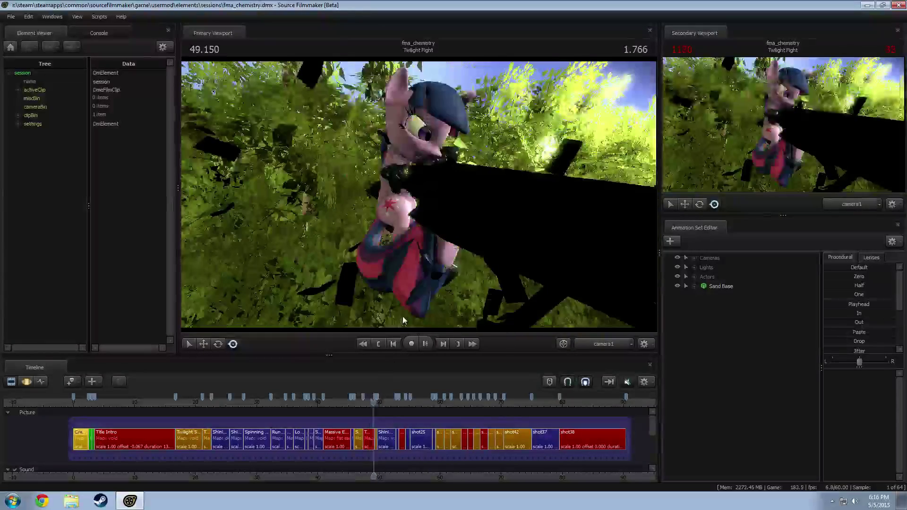
Step: Hide the Darkness Explosion particle system in the Twilight Fight shot and replay the shot without it
left_click(367, 437)
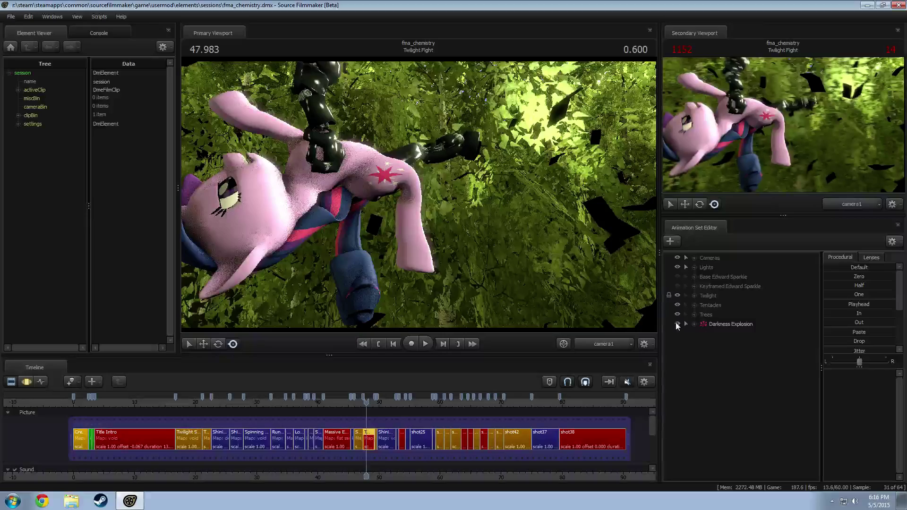
left_click(677, 324)
key("space")
key("space")
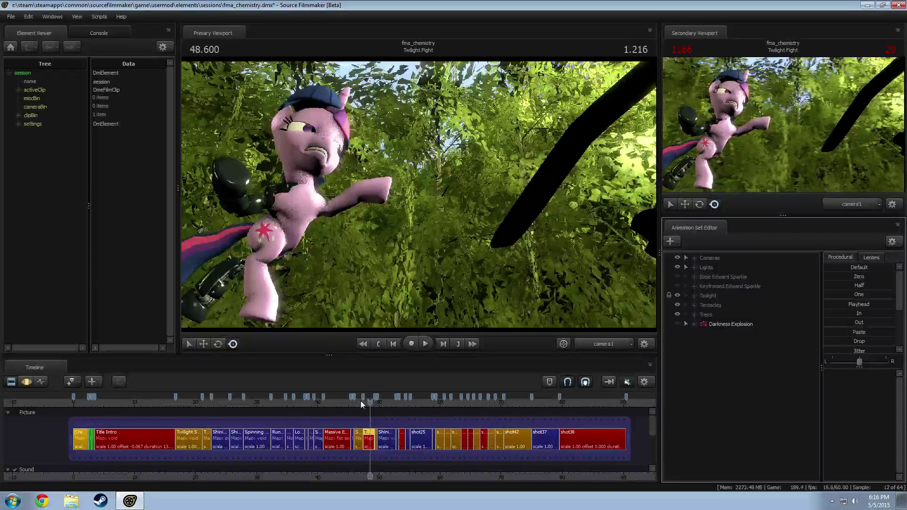
left_click_drag(361, 404, 371, 403)
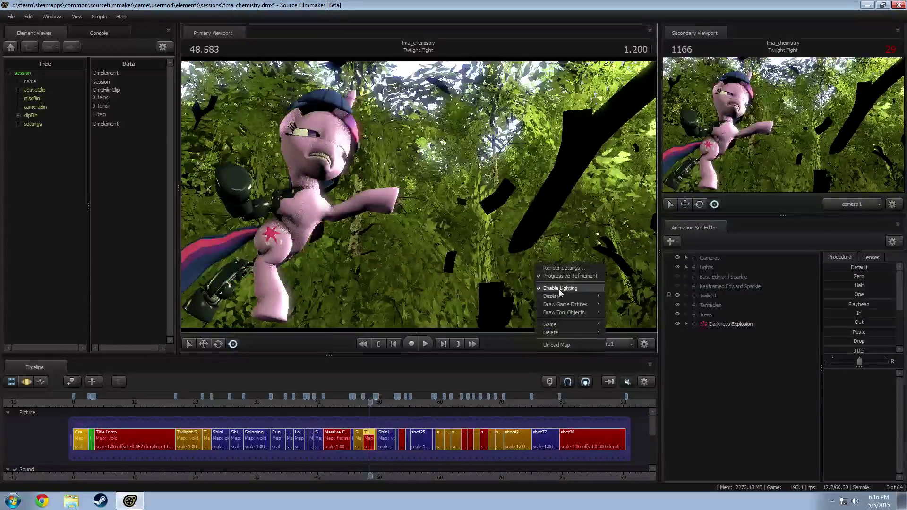
Step: Disable lighting in the primary viewport and replay the Twilight Fight shot several times
left_click(559, 290)
left_click_drag(369, 401, 364, 401)
key("space")
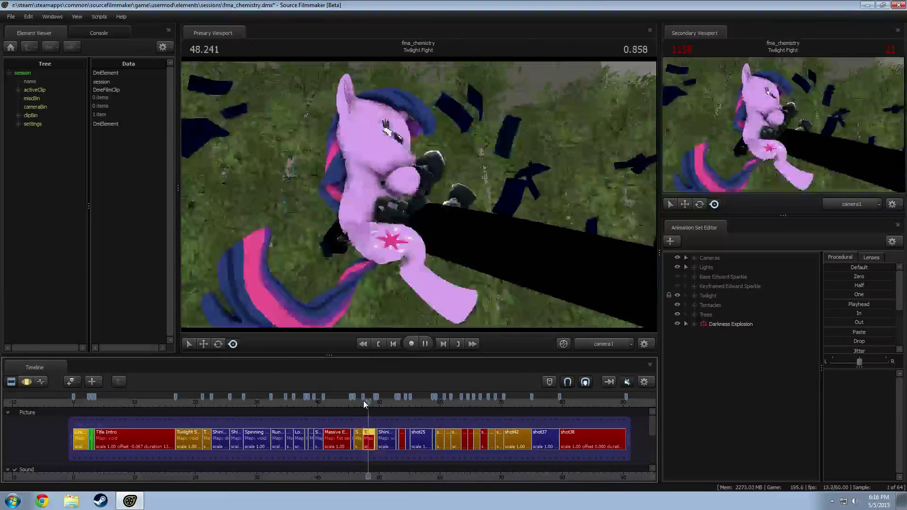
left_click(362, 404)
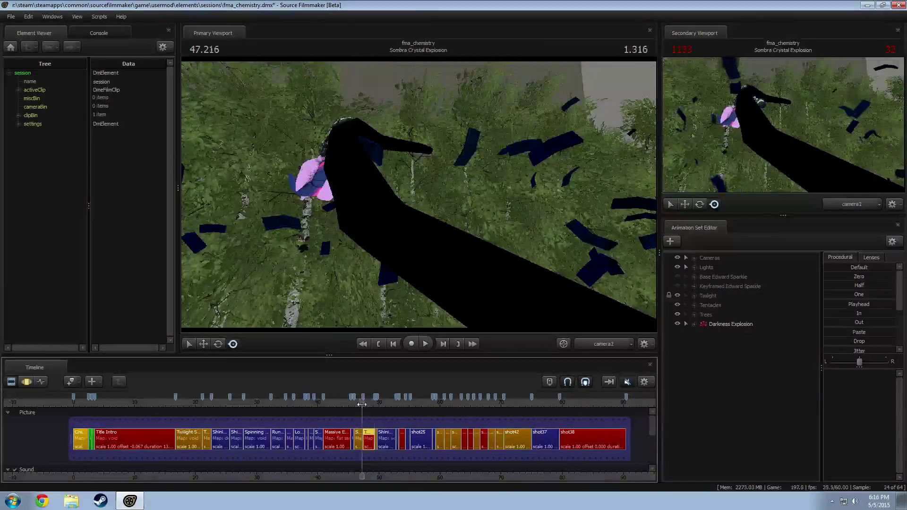
key("space")
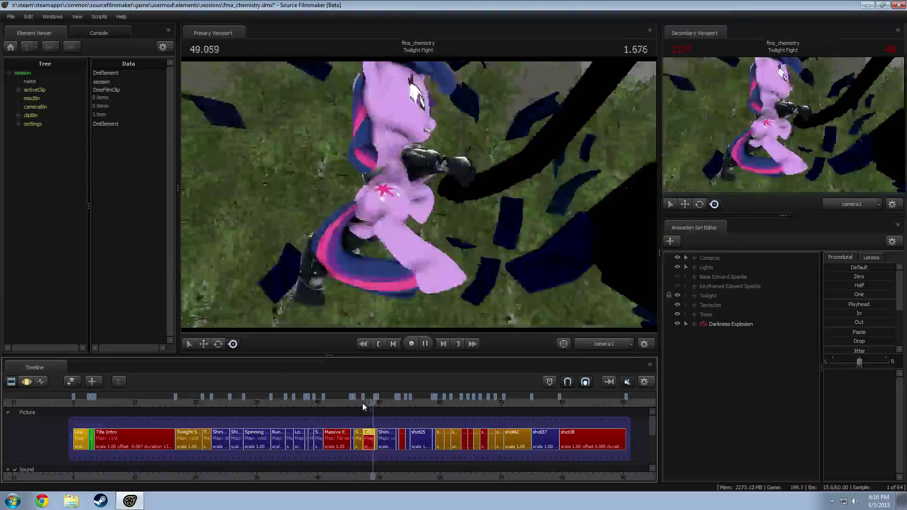
key("space")
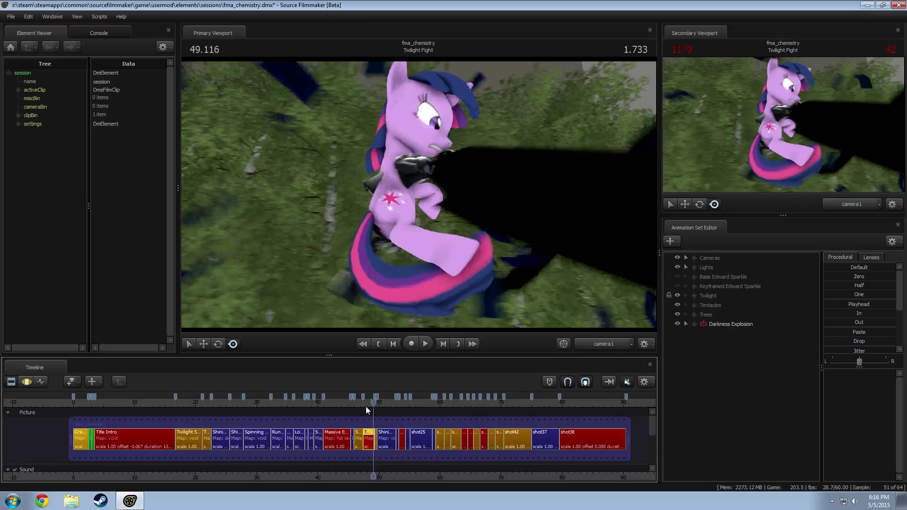
left_click_drag(366, 406, 369, 405)
key("space")
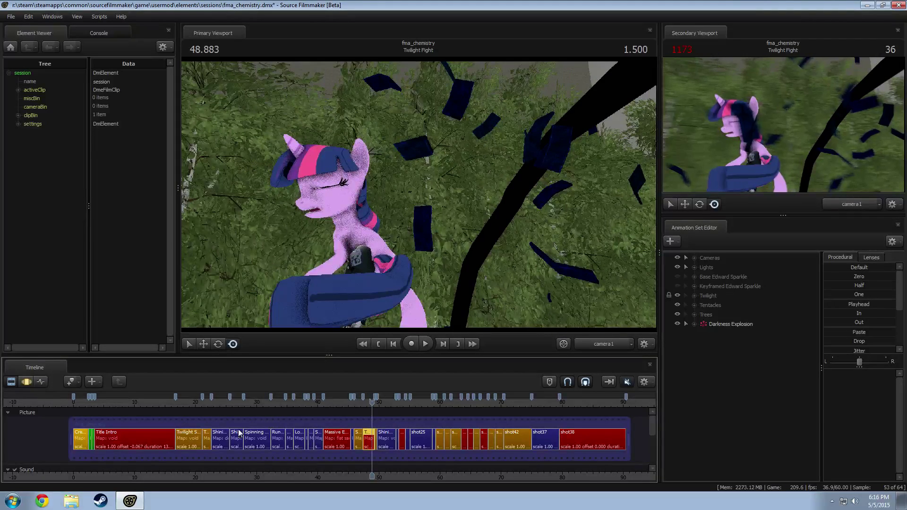
Step: Move the playhead back to the Create Circle shot at 1.700 and re-enable lighting in the primary viewport
left_click(129, 403)
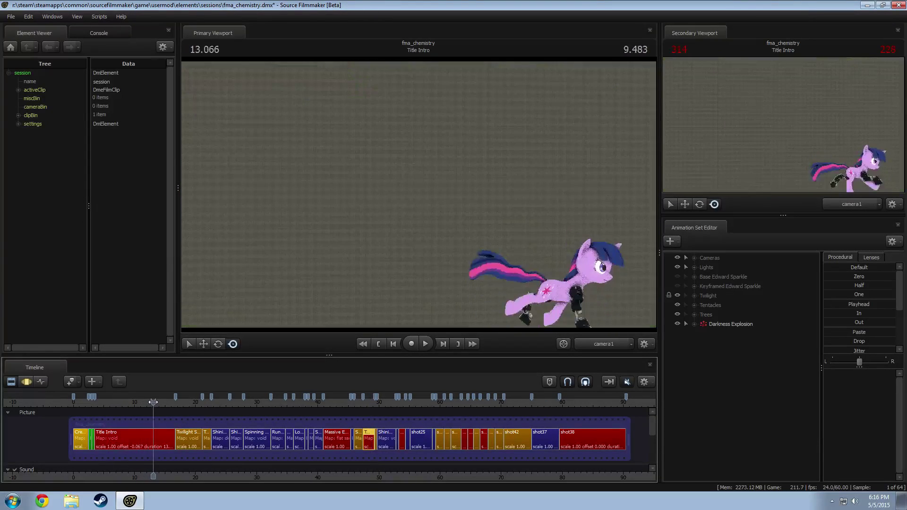
left_click_drag(102, 406, 85, 410)
right_click(280, 268)
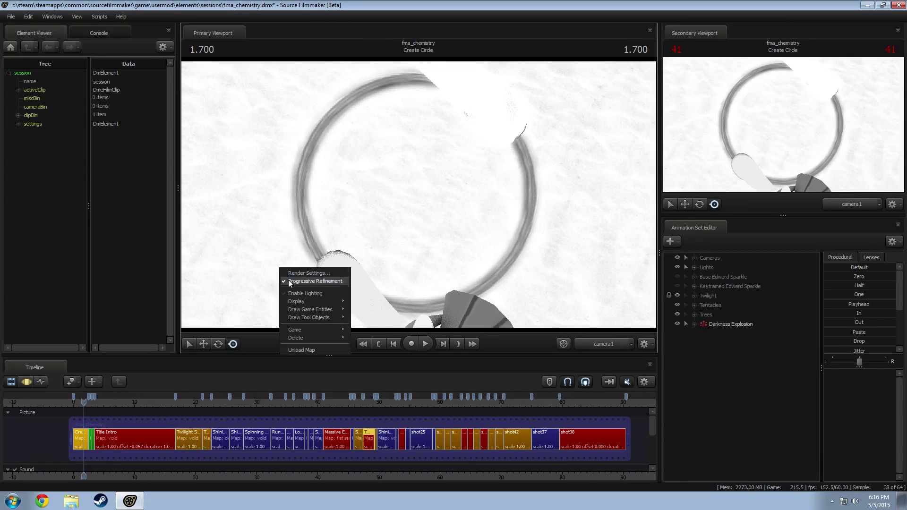
left_click(298, 293)
Step: Play the Shining Turnaround and Twilight Turnaround shots to check their motion
key("space")
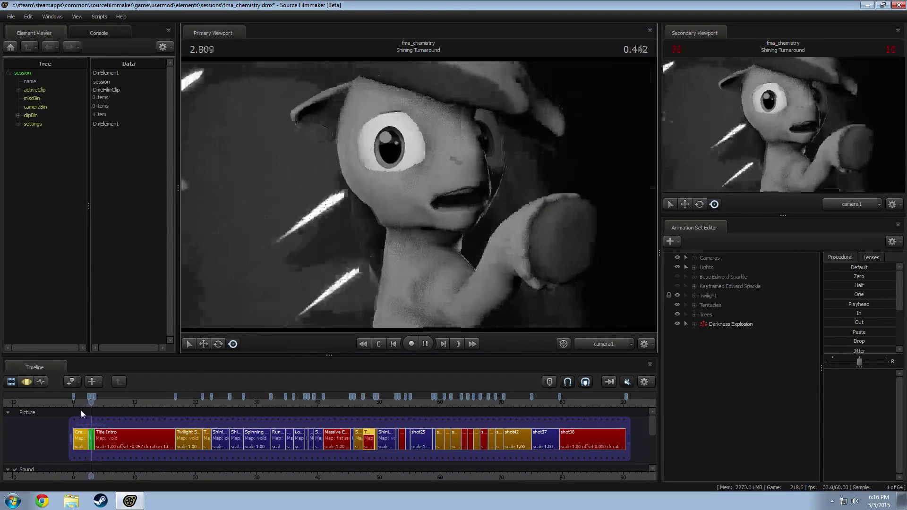
key("space")
left_click_drag(90, 406, 89, 404)
key("space")
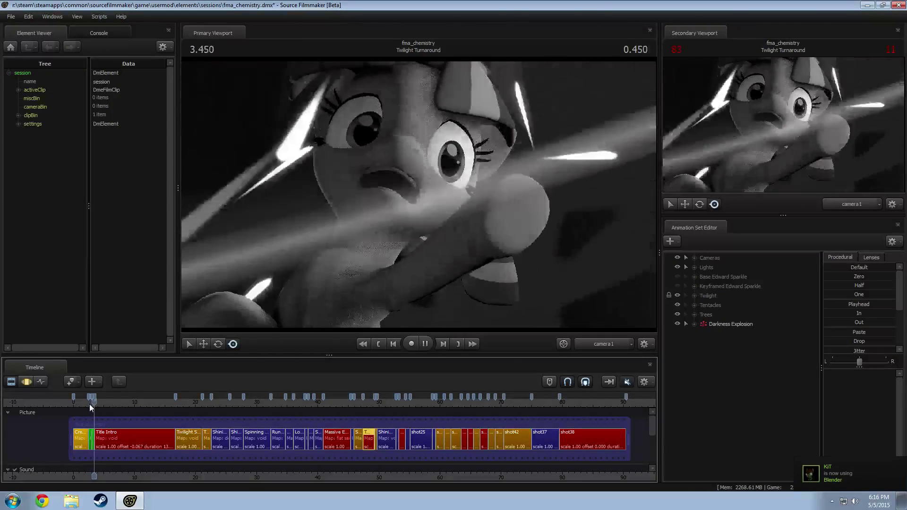
key("space")
Step: Scrub through the last third of the session and select shot38 with the playhead near its end
left_click_drag(445, 405, 522, 408)
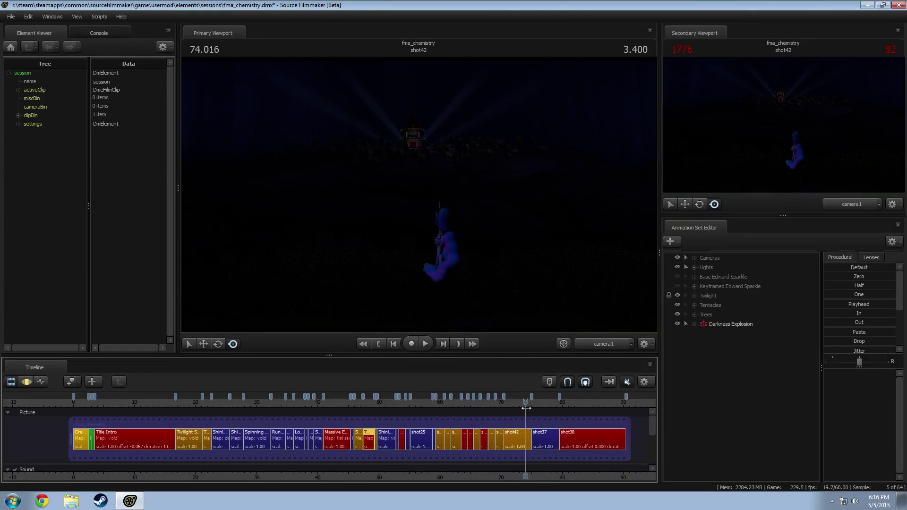
left_click_drag(532, 408, 618, 420)
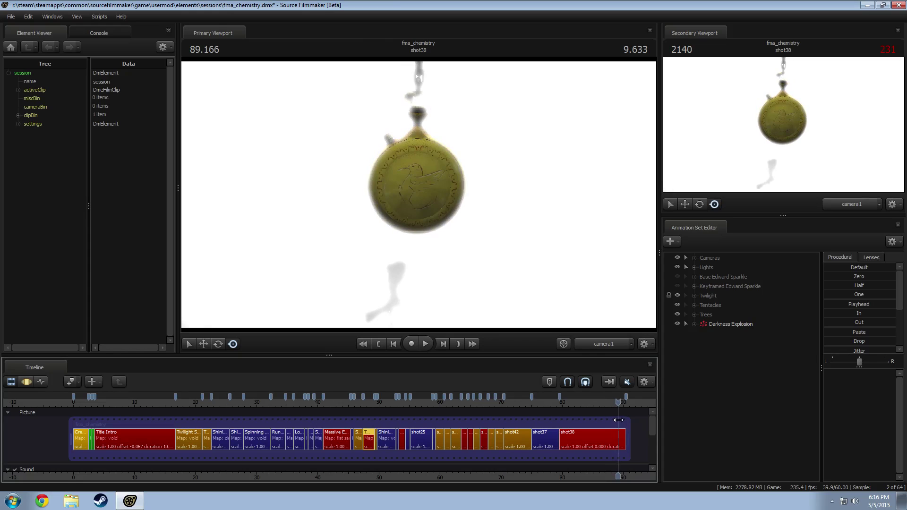
left_click(622, 446)
Step: Add an animation set for a new model to shot38, filtering for "shining" and loading vn_shiningarmor.mdl
right_click(706, 364)
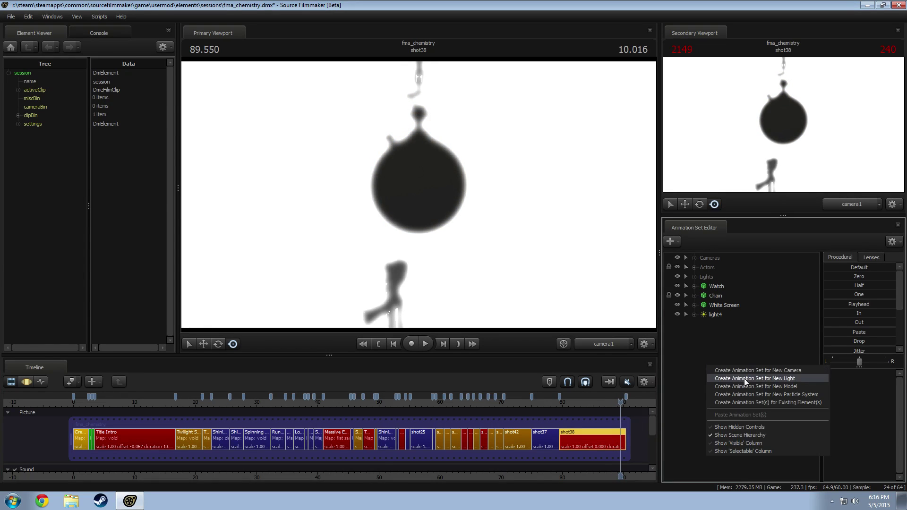
left_click(720, 339)
right_click(719, 338)
left_click(768, 366)
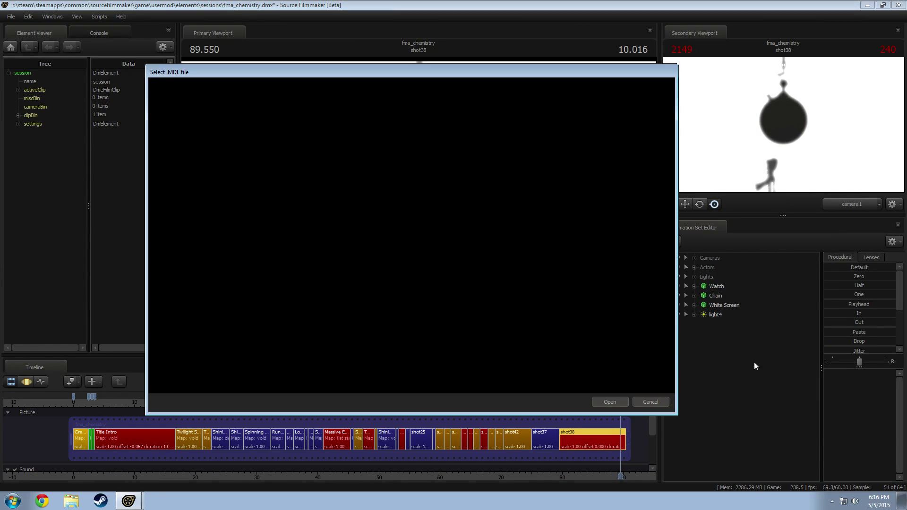
type("shining")
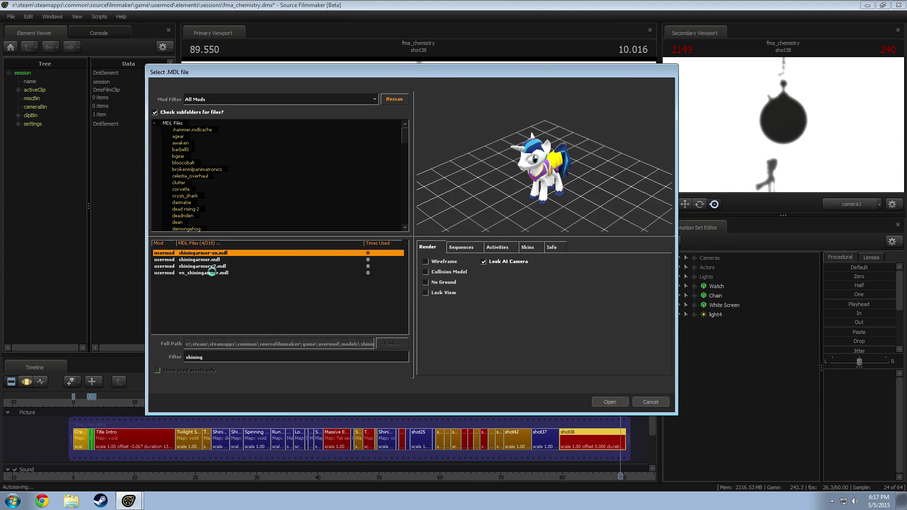
left_click(214, 273)
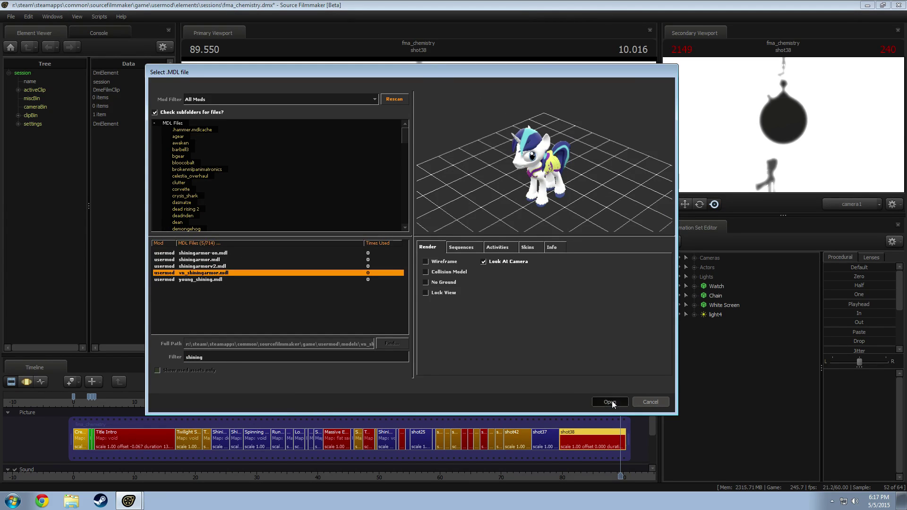
left_click(610, 402)
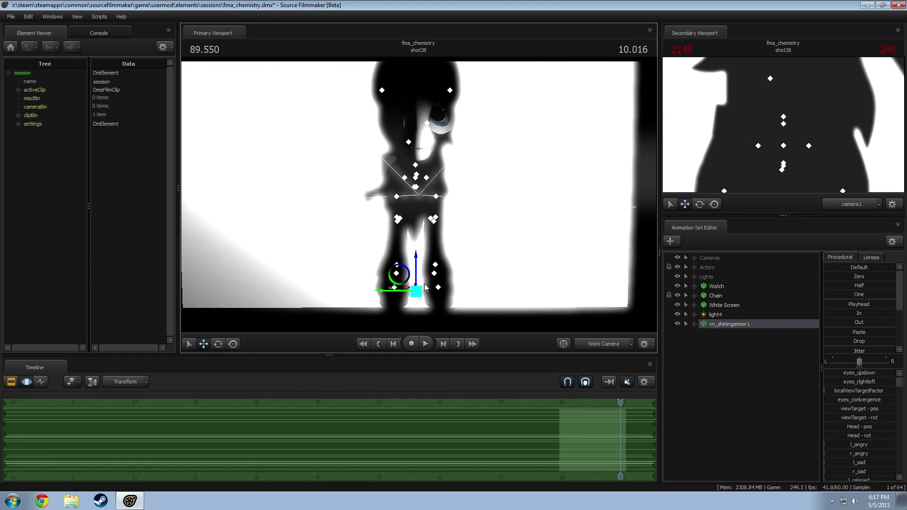
Step: Disable lighting in the primary viewport to work on the new Shining Armor model
left_click_drag(398, 295, 437, 200)
right_click(426, 195)
left_click(440, 221)
Step: Move the Shining Armor model across and down so it stands beside Twilight
left_click_drag(576, 204, 361, 197)
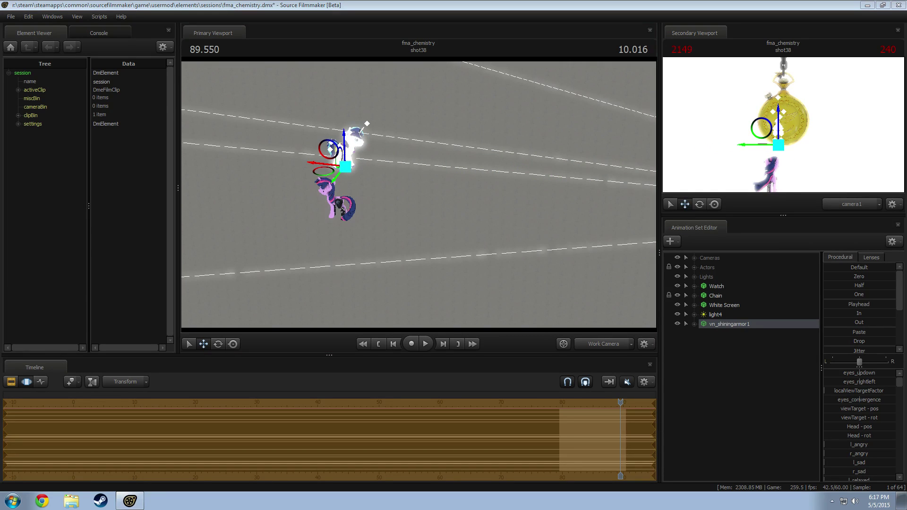
left_click_drag(610, 138, 525, 141)
left_click_drag(418, 195, 463, 198)
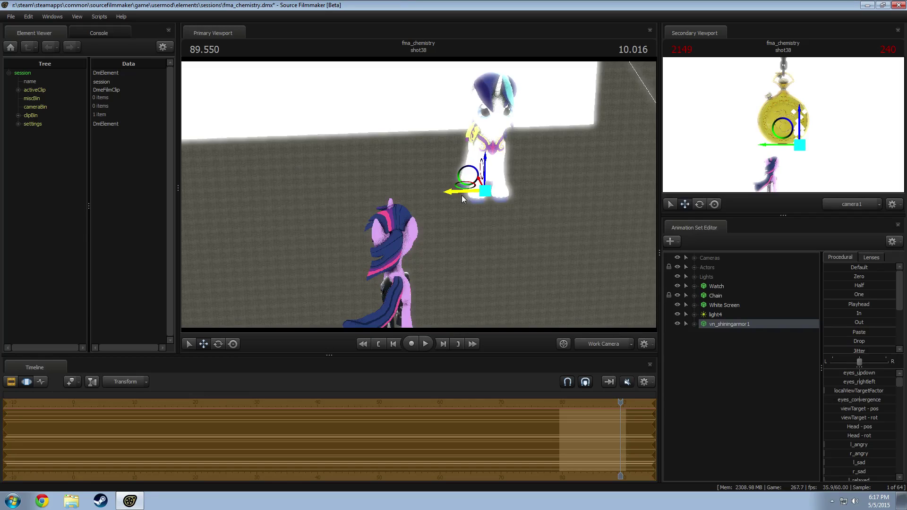
left_click_drag(492, 157, 491, 298)
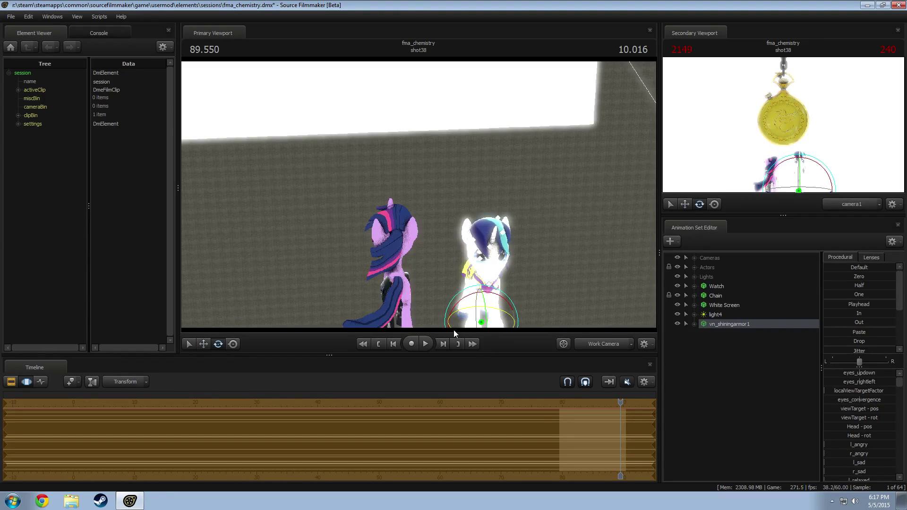
Step: Rotate the Shining Armor model about its vertical axis so it faces the same way as Twilight, toward the white screen
left_click_drag(454, 330, 494, 285)
left_click_drag(484, 323, 463, 323)
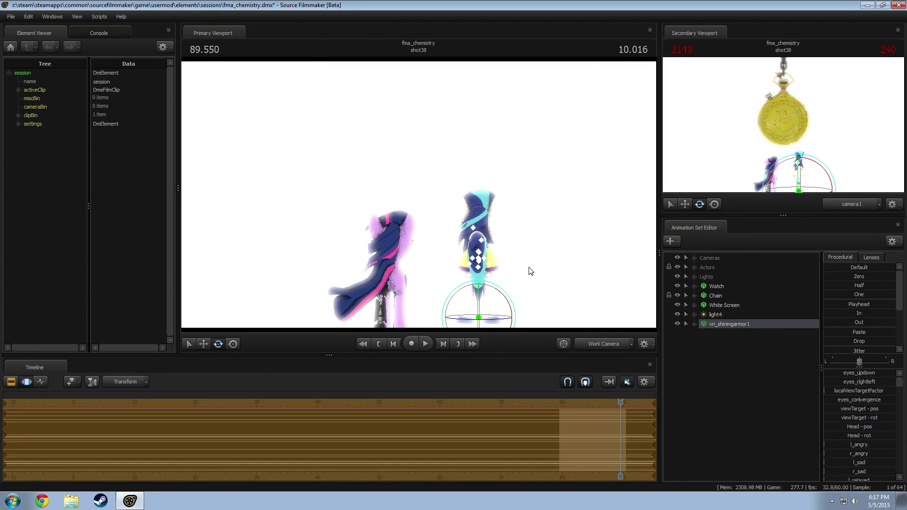
left_click_drag(531, 271, 524, 318)
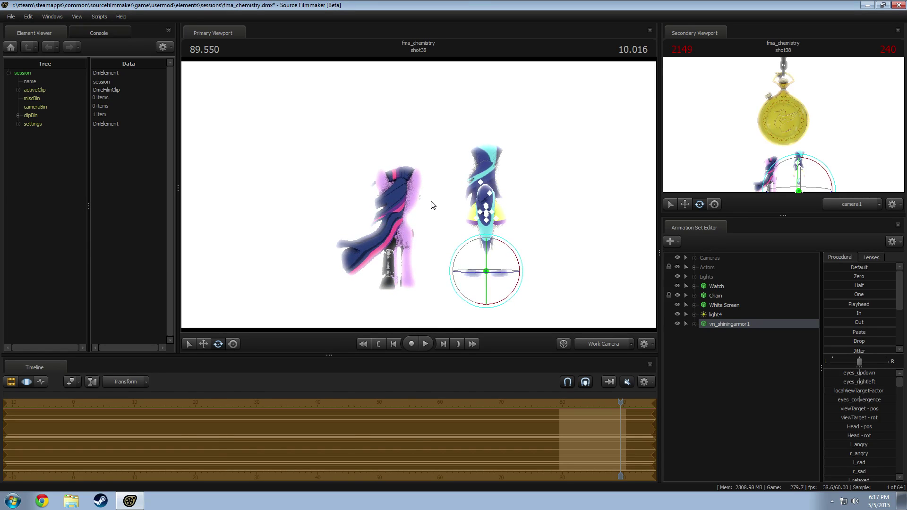
Step: Bake the procedural bones of the vn_shiningarmor1 animation set
key("F3")
key("F3")
key("w")
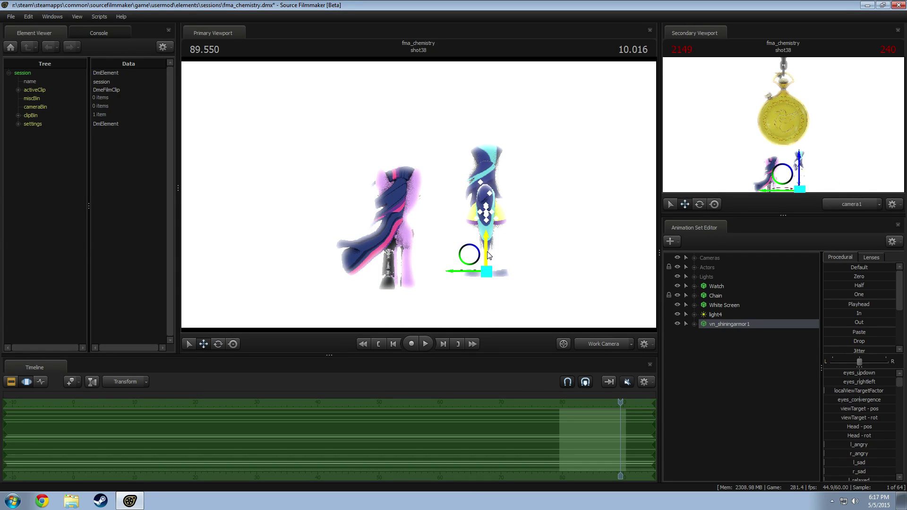
right_click(729, 326)
mouse_move(762, 458)
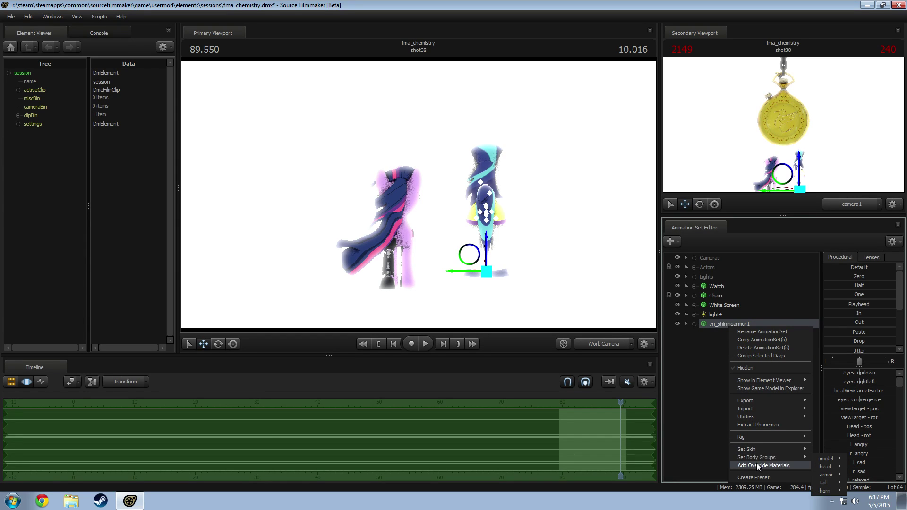
mouse_move(753, 417)
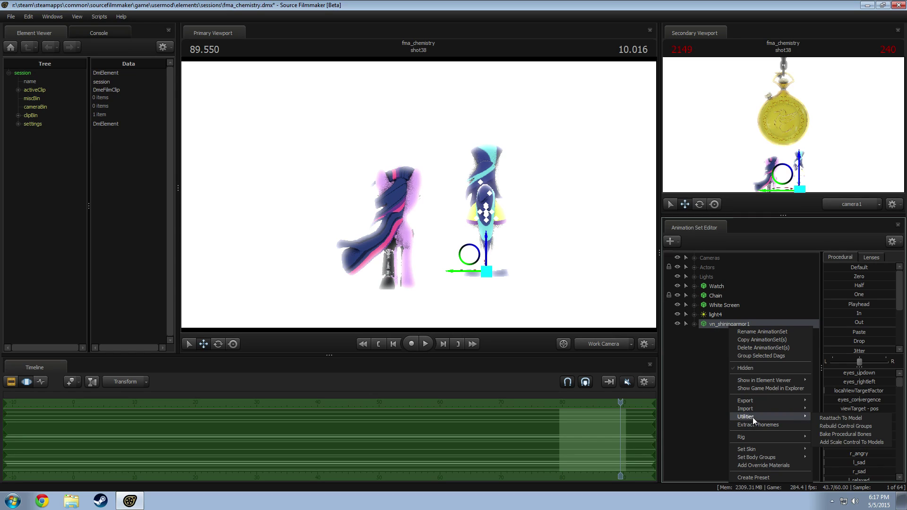
left_click(822, 435)
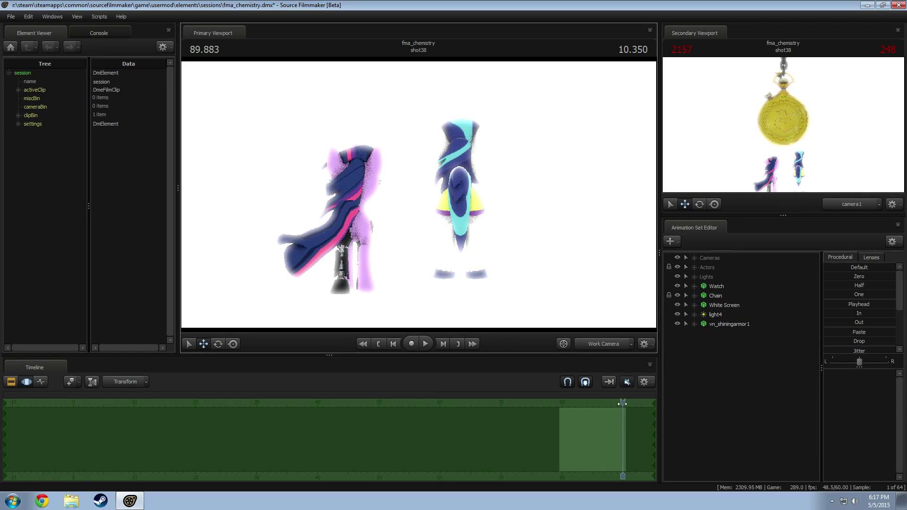
Step: Add a scale control to Shining Armor's Pelvis bone and enlarge the model slightly with Pelvis_scale
left_click_drag(622, 403, 623, 404)
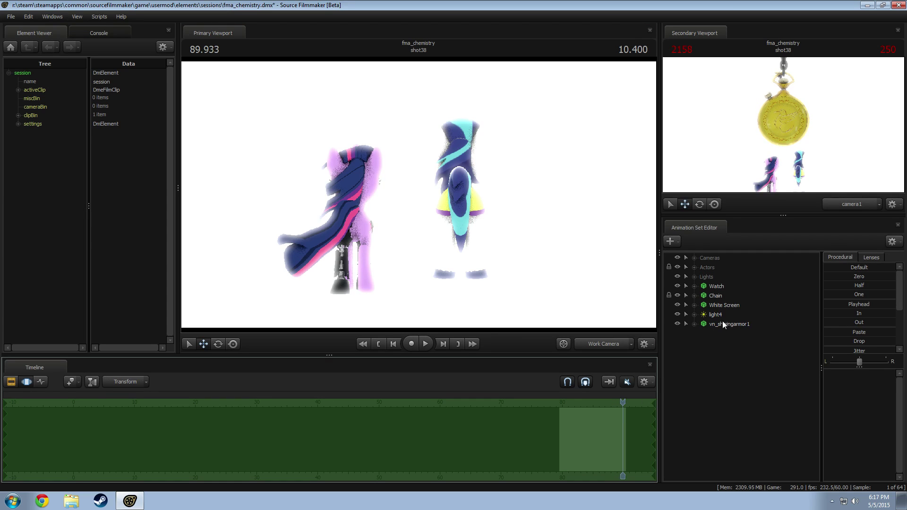
left_click(690, 325)
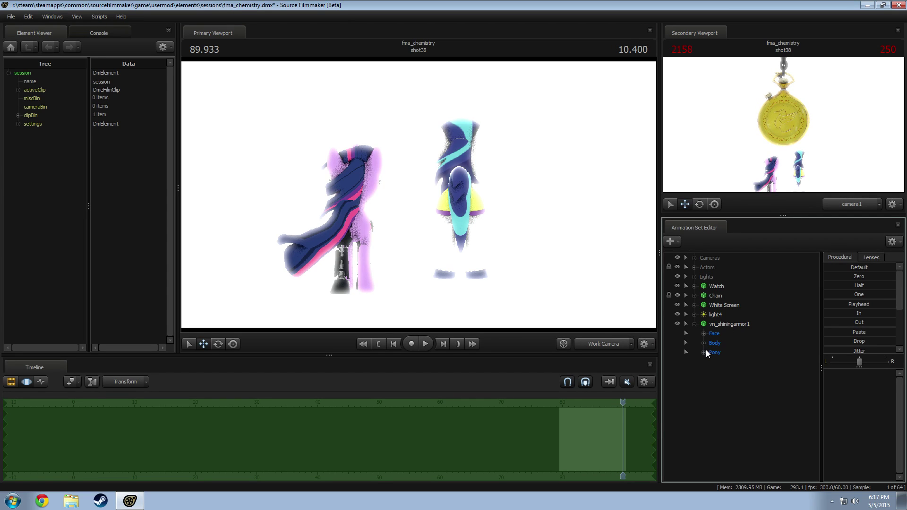
left_click(721, 381)
left_click(733, 409)
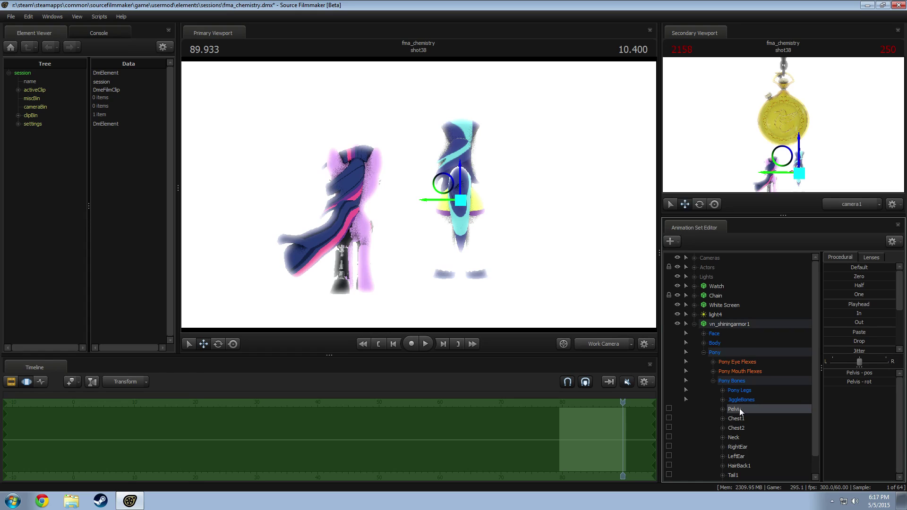
right_click(739, 409)
left_click(768, 430)
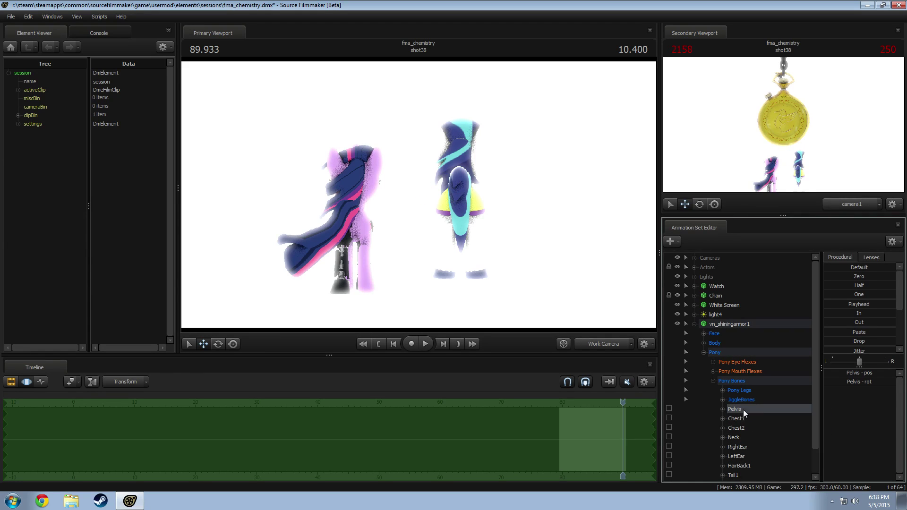
scroll(753, 477, "down", 1)
left_click(752, 476)
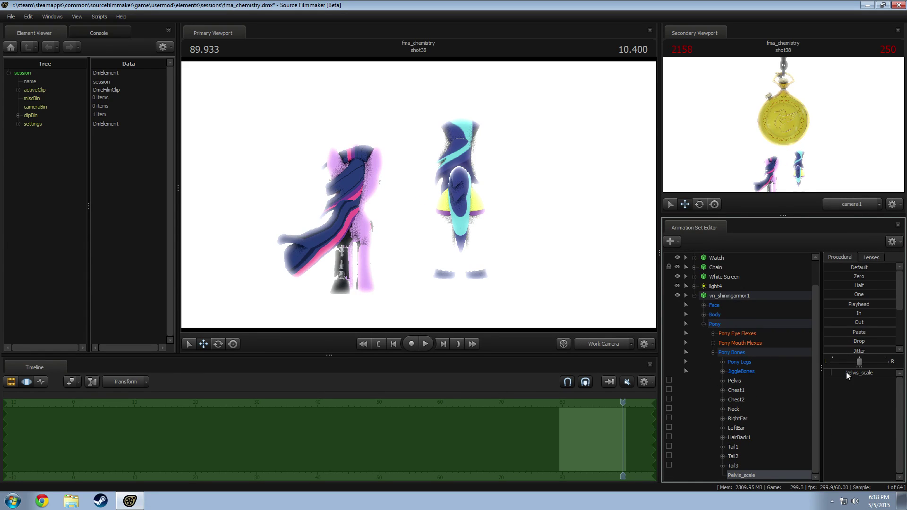
left_click_drag(846, 372, 860, 373)
Step: Select the whole vn_shiningarmor1 model and nudge it into place beside Twilight
left_click(688, 296)
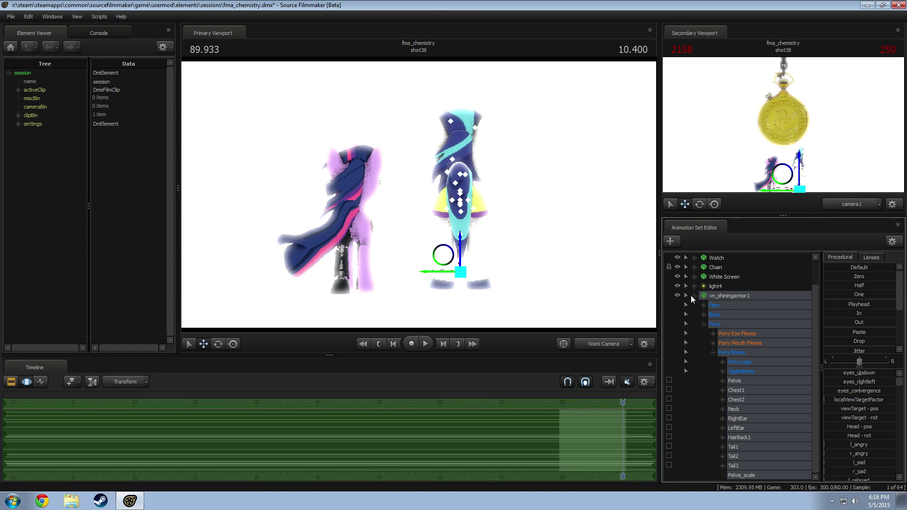
left_click_drag(472, 226, 567, 227, "alt")
left_click_drag(430, 213, 392, 223)
mouse_move(396, 257)
left_mouse_down()
mouse_move(293, 262)
mouse_move(410, 260)
left_mouse_up()
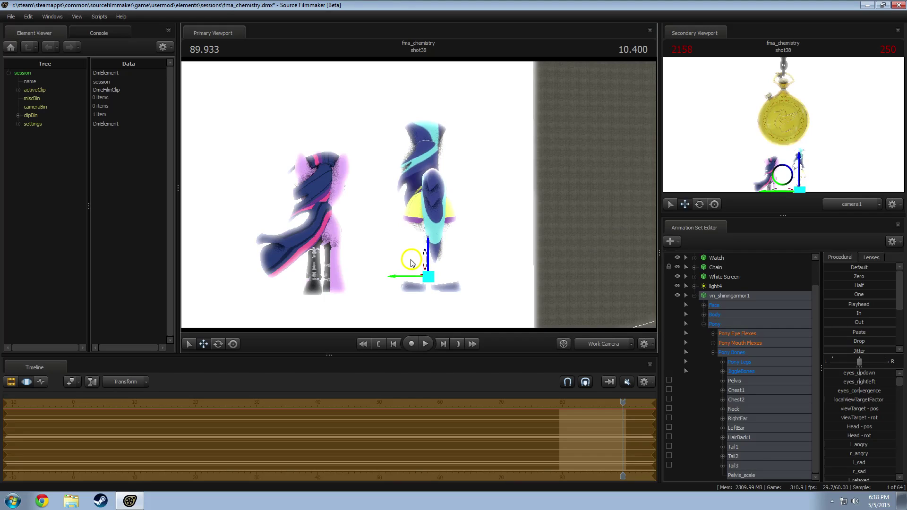
Step: Check the end of shot38 through camera1 with lighting enabled
left_click(606, 344)
key("F2")
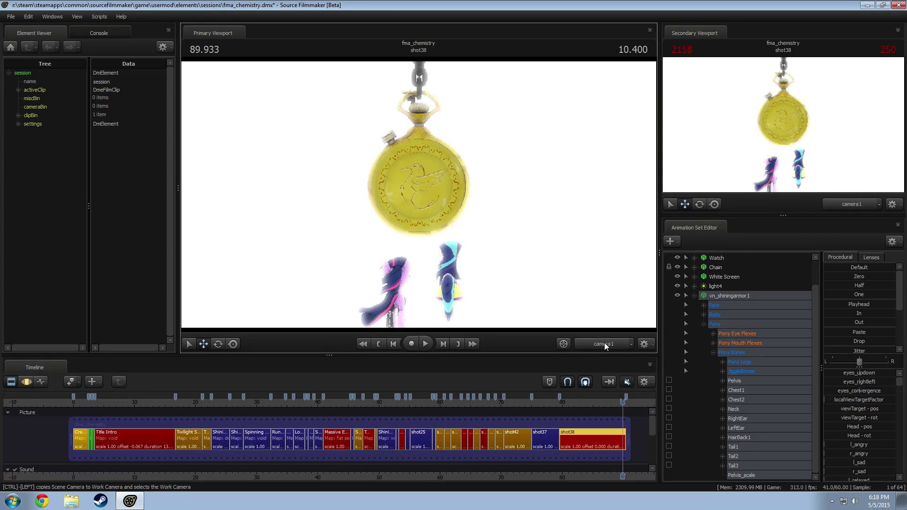
right_click(460, 244)
left_click(489, 270)
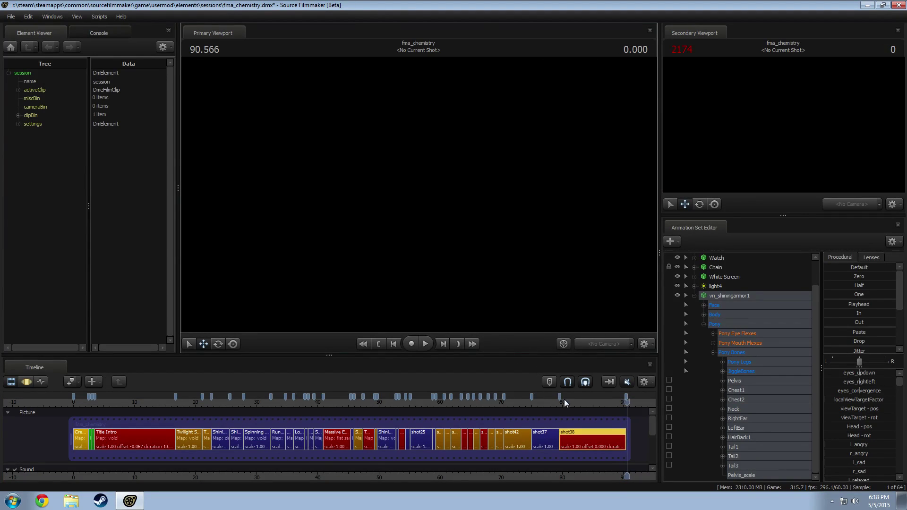
Step: Disable lighting at 85 seconds and move Shining Armor forward so he stands more level with Twilight
left_click_drag(564, 401, 593, 405)
left_click(603, 344)
left_click_drag(425, 203, 419, 195)
right_click(420, 195)
left_click(431, 219)
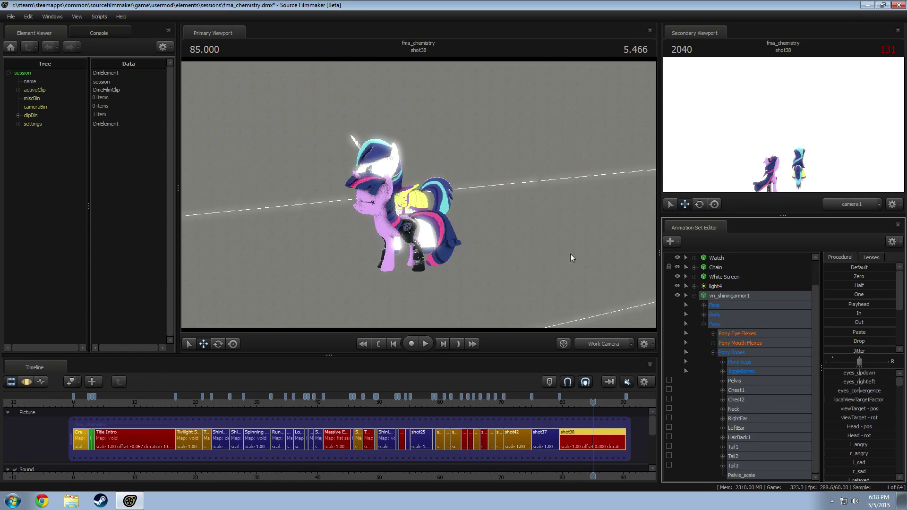
key("F3")
left_click_drag(383, 244, 370, 244)
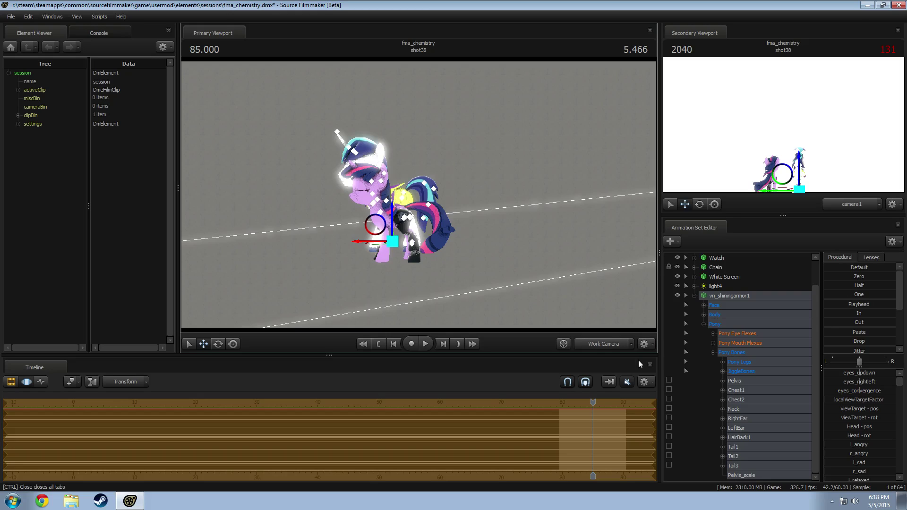
Step: Enable lighting in the primary viewport and review the silhouettes through camera1 up to the end of shot38
left_click(611, 344)
key("space")
right_click(509, 260)
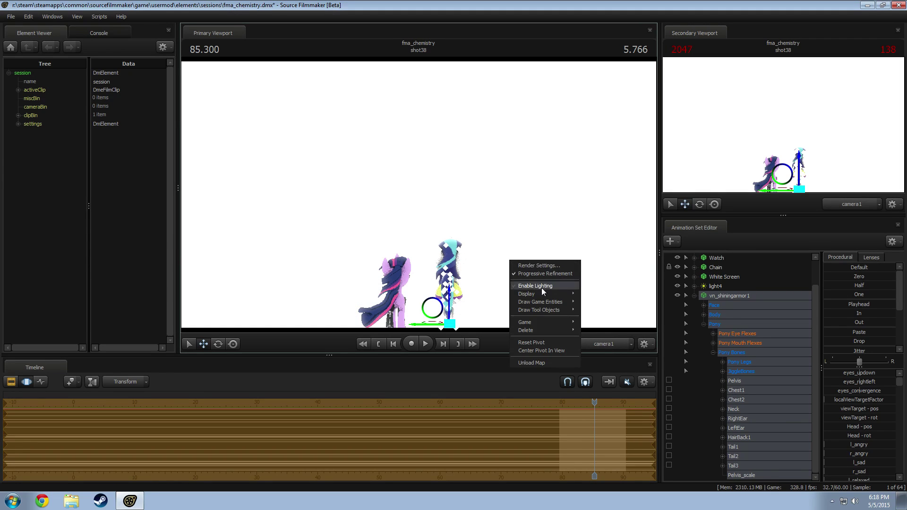
left_click(542, 287)
left_click_drag(596, 402, 623, 405)
key("F3")
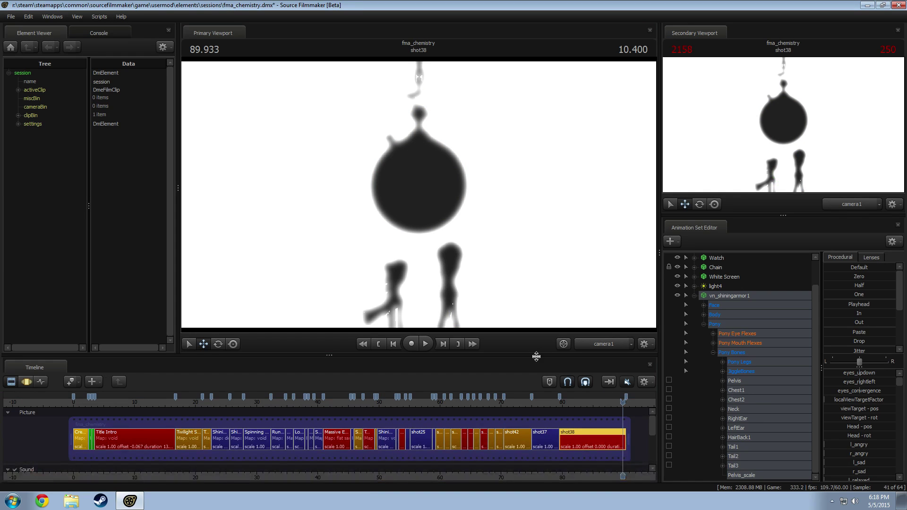
Step: Select Shining Armor's HairBack1 bone from behind in the work camera and rotate it so the mane sweeps sideways
left_click(603, 343)
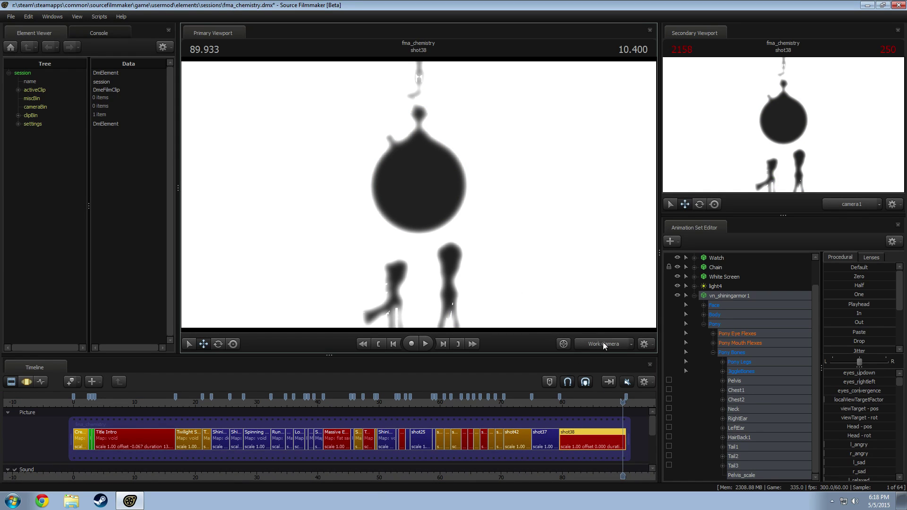
left_click_drag(464, 250, 468, 276)
key("w")
key("w")
key("s")
left_click_drag(420, 195, 420, 194)
key("d")
key("ctrl")
left_click(502, 158, "ctrl")
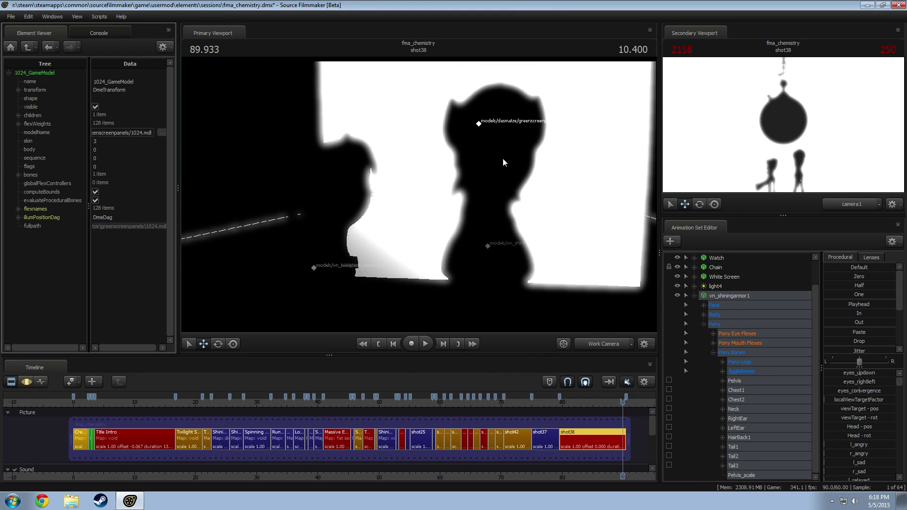
key("F3")
key("ctrl")
left_click(479, 176, "ctrl")
key("e")
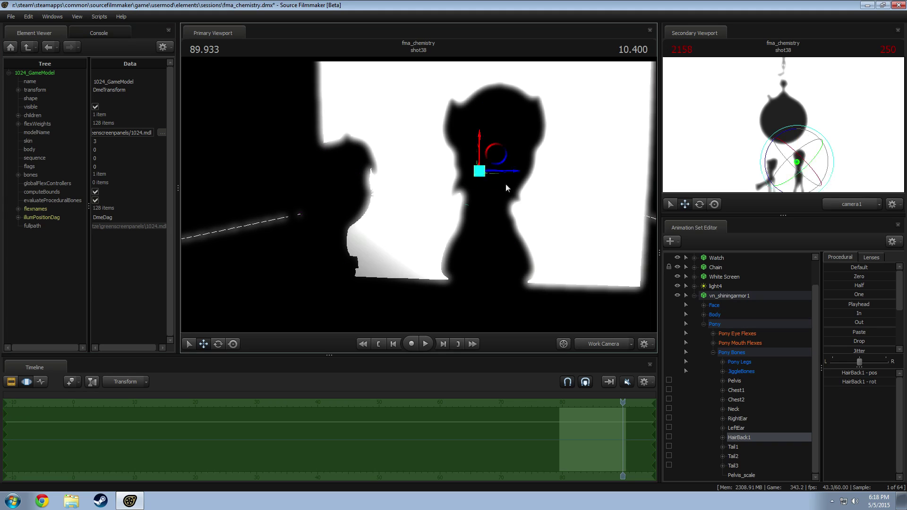
left_click_drag(503, 143, 419, 195)
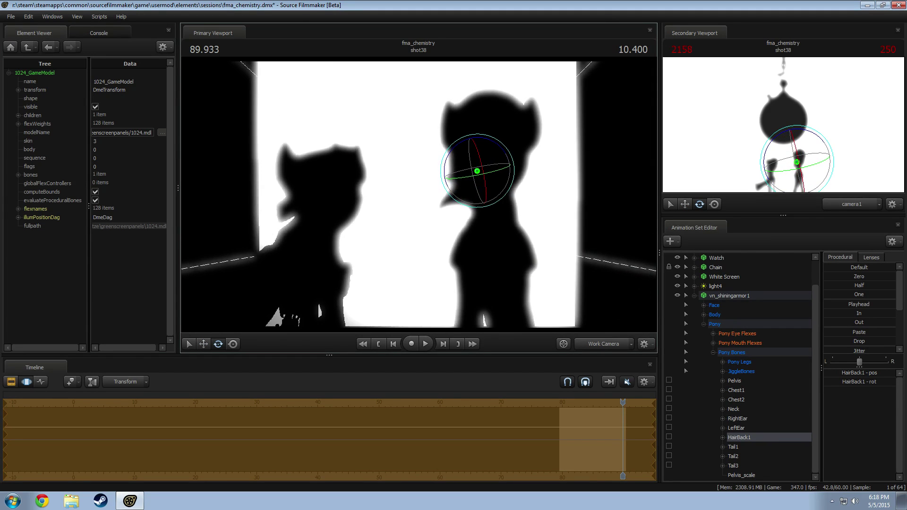
Step: Move the HairBack1 bone sideways so the mane sticks out further from the silhouette toward Twilight
key("w")
left_click_drag(501, 153, 488, 154)
key("F2")
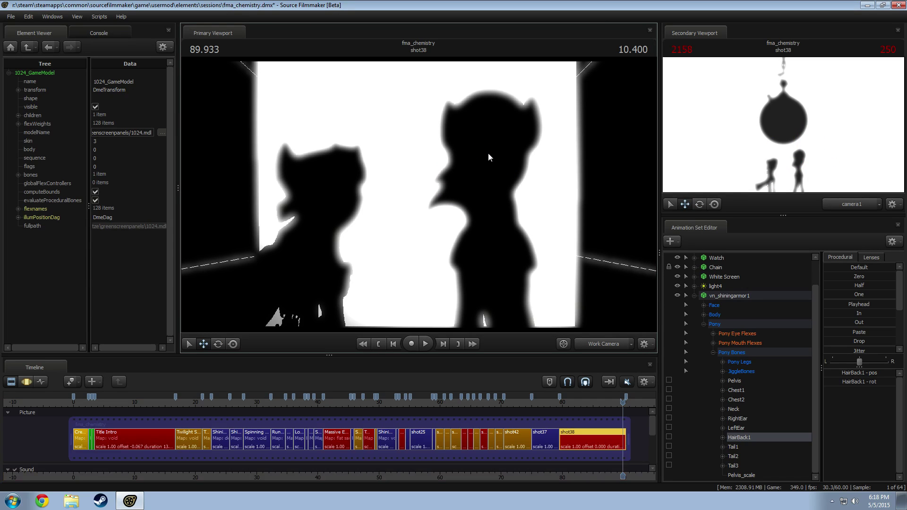
key("F3")
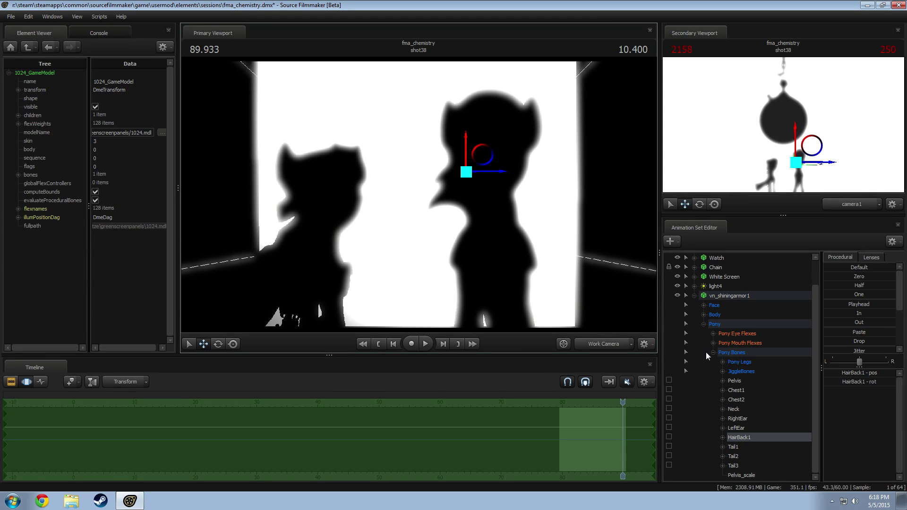
Step: Expand camera1's controls near the end of shot38 and isolate bloomScale for motion editing
key("Right")
key("Right")
key("Right")
key("Right")
key("Right")
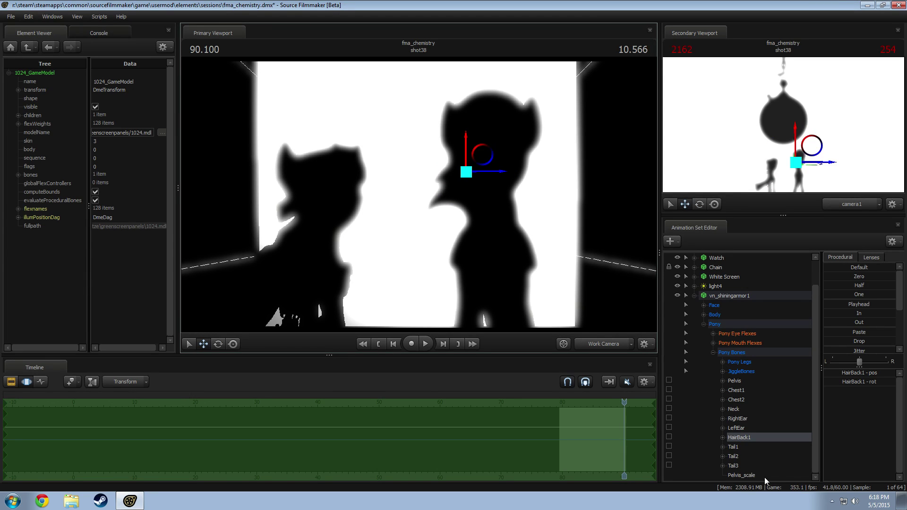
key("F2")
scroll(643, 455, "up", 2)
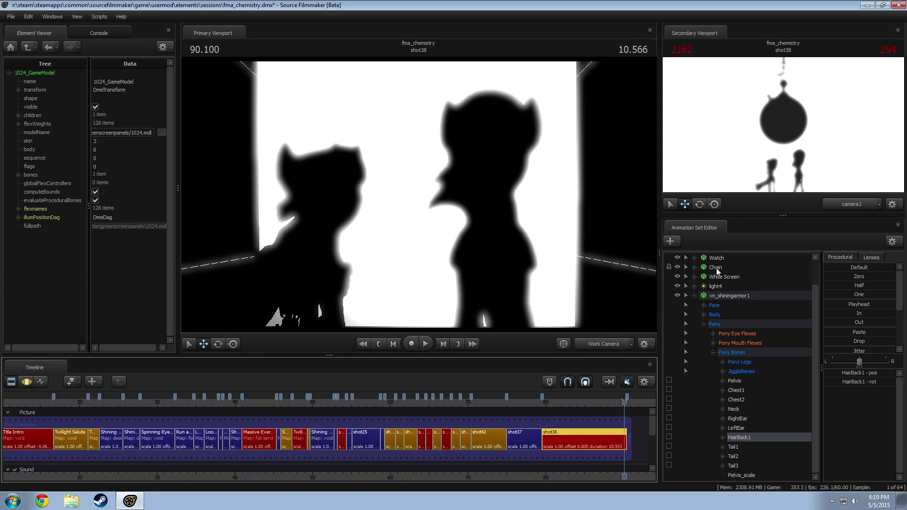
scroll(716, 273, "up", 1)
left_click(694, 257)
left_click(709, 267)
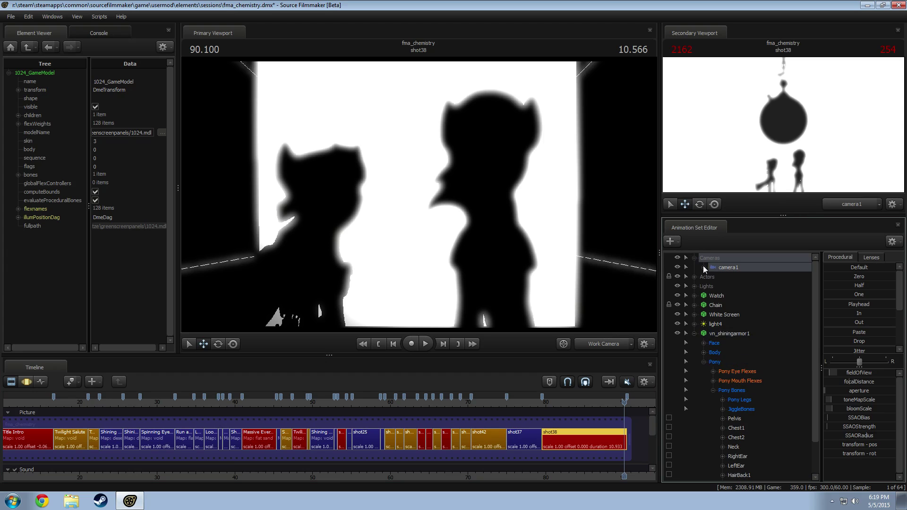
left_click(704, 267)
double_click(719, 278)
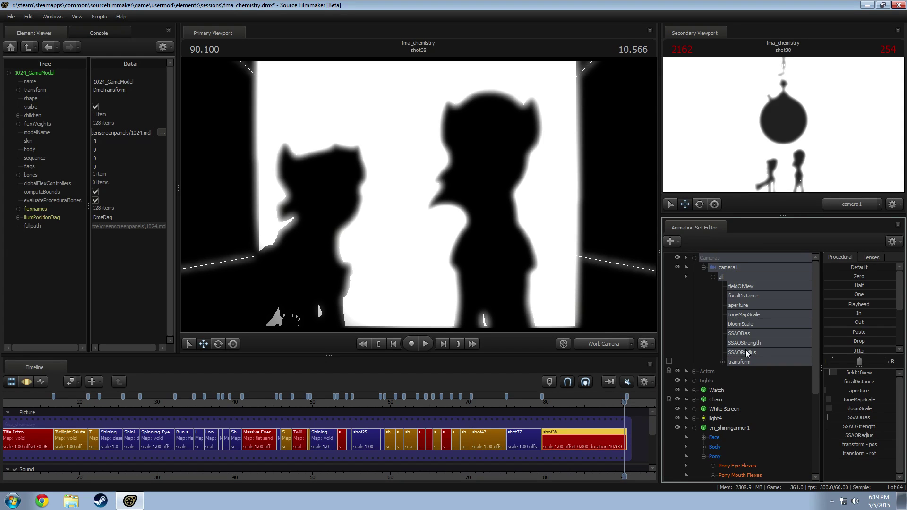
left_click(750, 323)
key("F3")
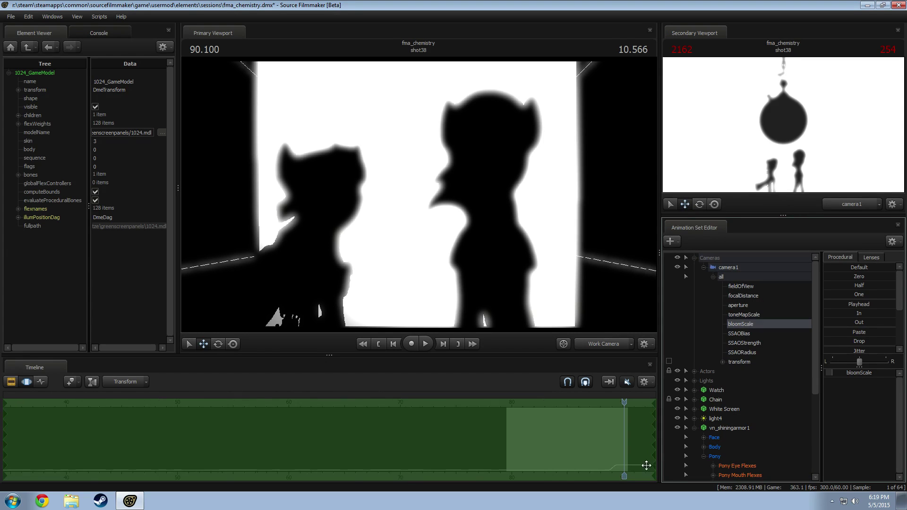
Step: Select the time range from about 88 seconds onward and blend bloomScale partway with the In preset
left_click(561, 473)
middle_click_drag(612, 478, 446, 466)
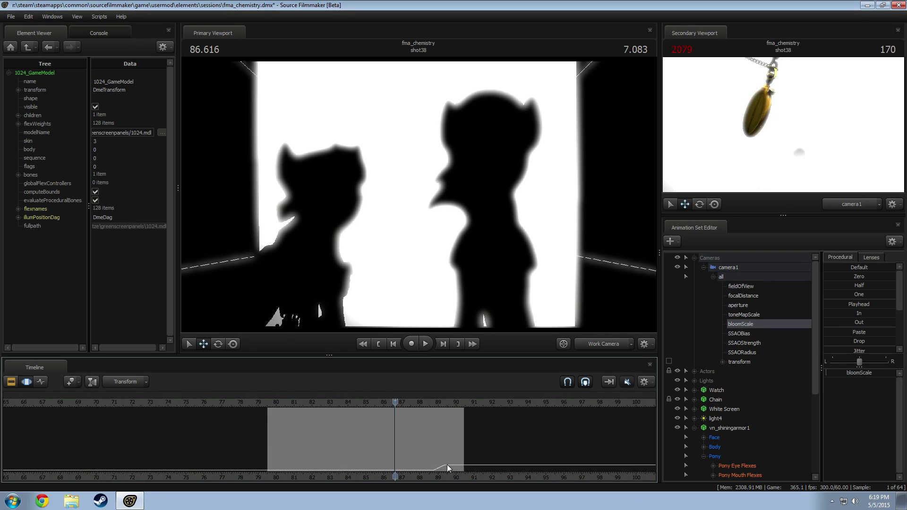
left_click(433, 460)
left_click_drag(434, 459, 525, 454)
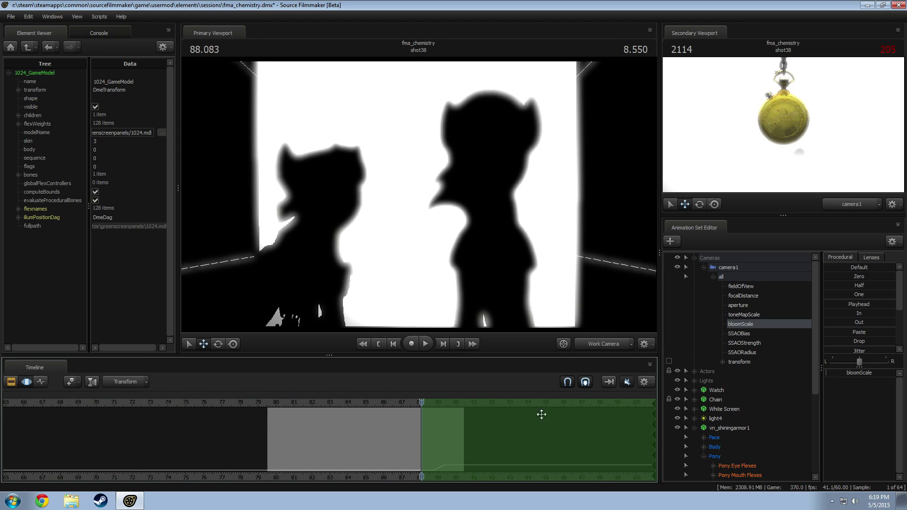
left_click(853, 314)
left_click_drag(855, 314, 863, 314)
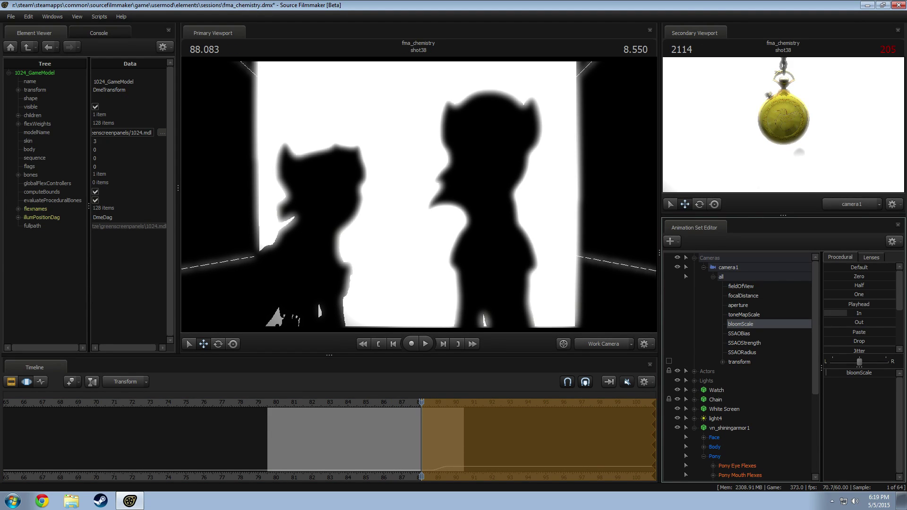
Step: Play back the end of shot38 to check camera1's bloom and the bloomScale curve
key("space")
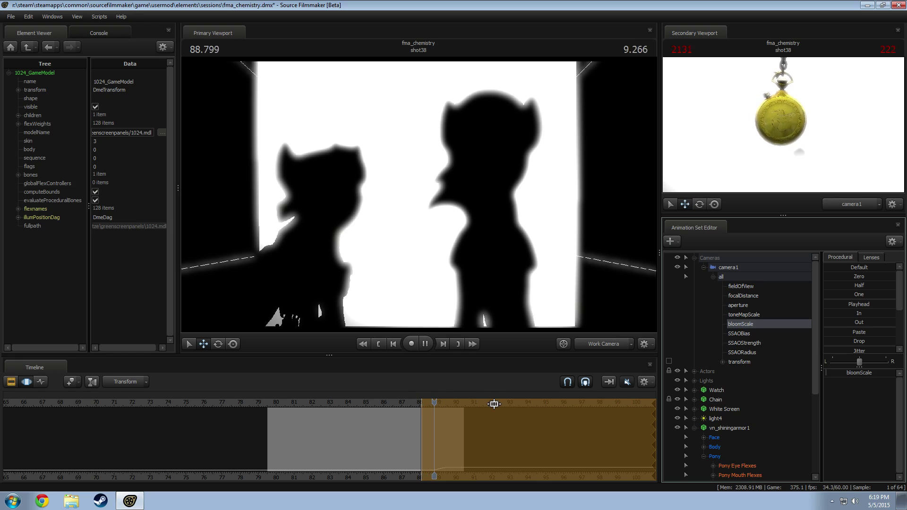
key("space")
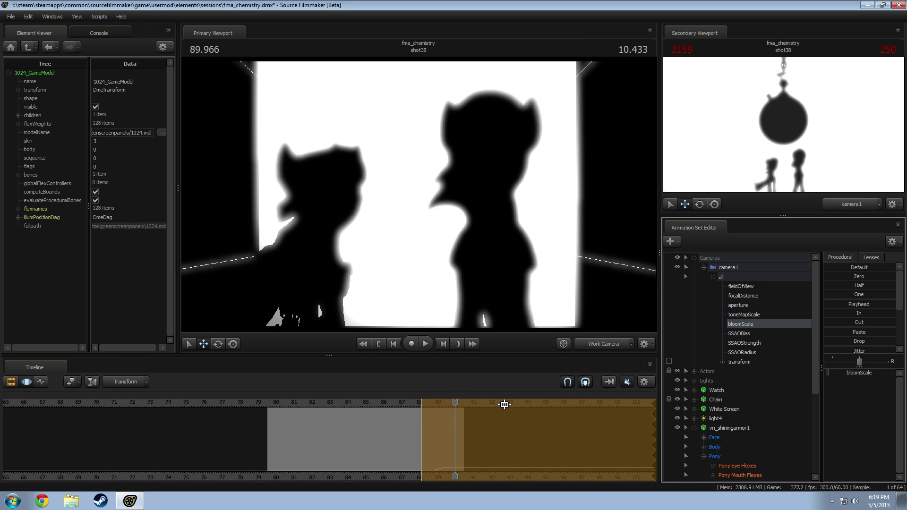
key("ctrl+1")
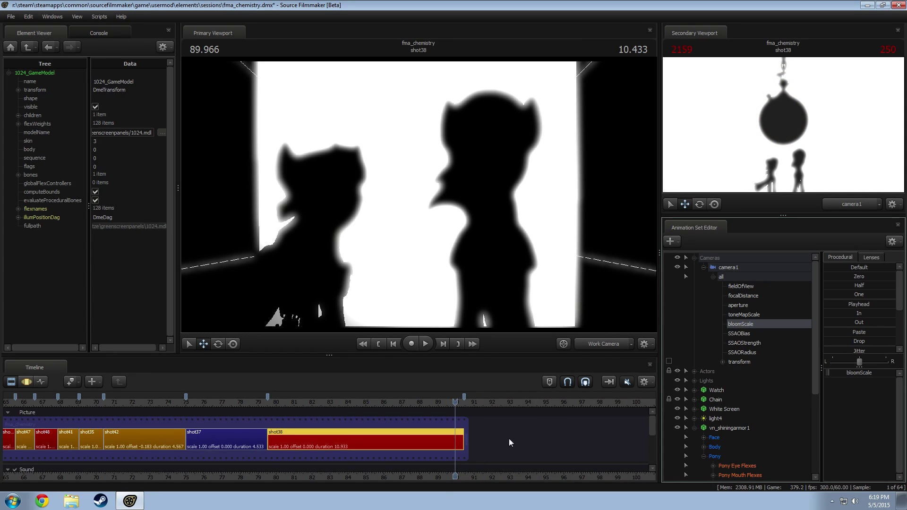
key("ctrl+2")
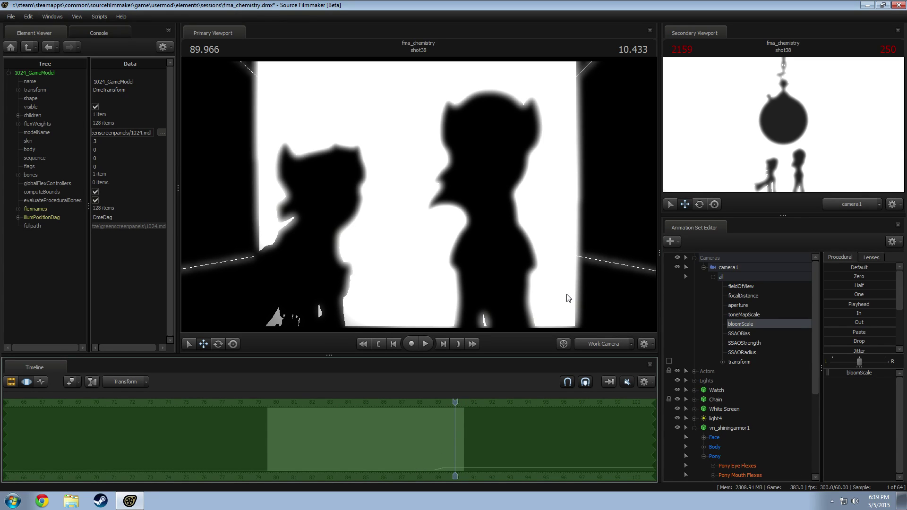
Step: Move Shining Armor's jiggle_hair4 bone so the mane tip reaches further out toward Twilight
left_click(465, 171)
key("e")
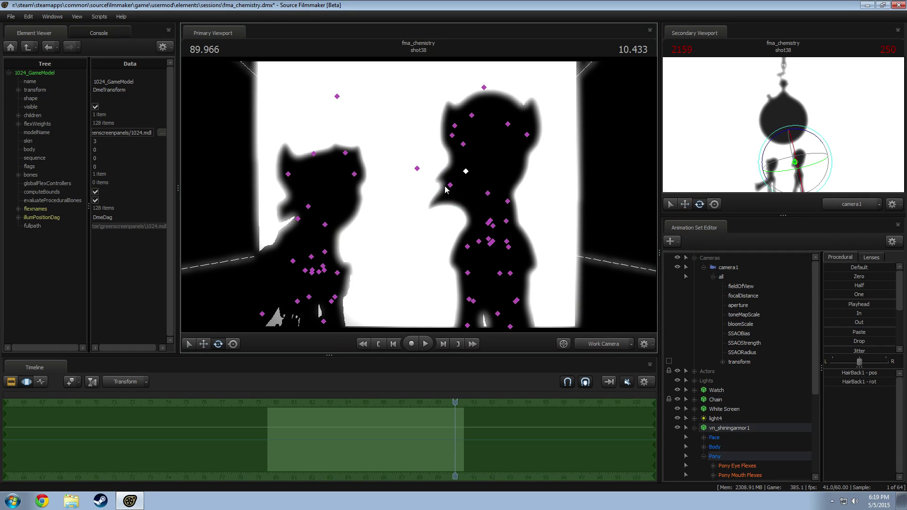
left_click(450, 185)
key("w")
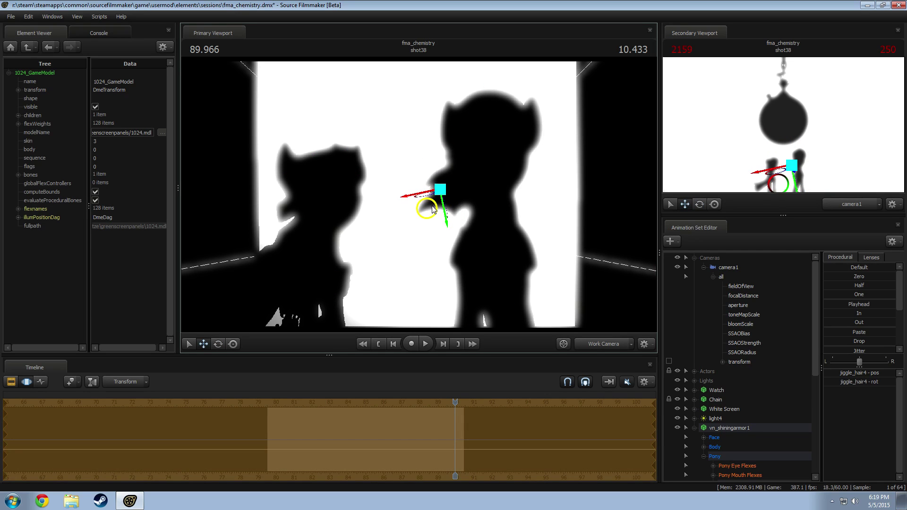
key("ctrl+1")
key("ctrl+2")
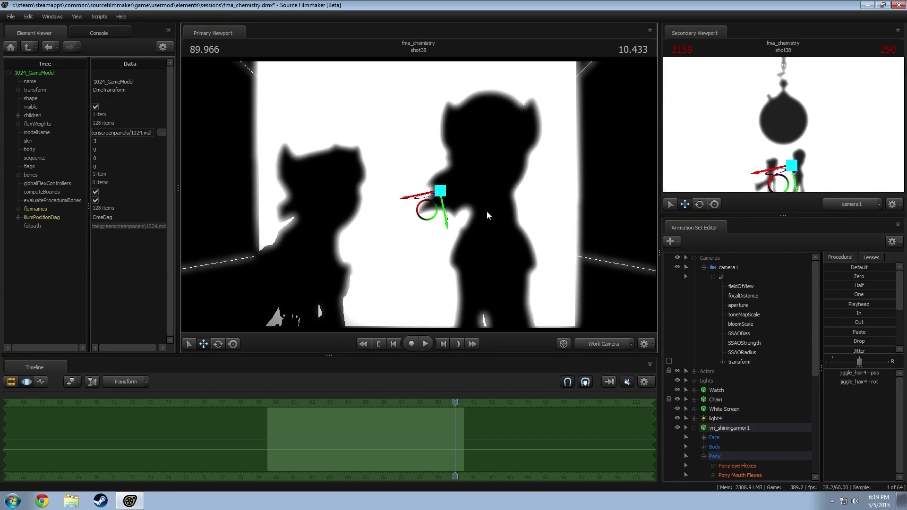
Step: Rotate the HairBack1 bone slightly to adjust how the mane sticks out of Shining Armor's silhouette
left_click(466, 171)
key("e")
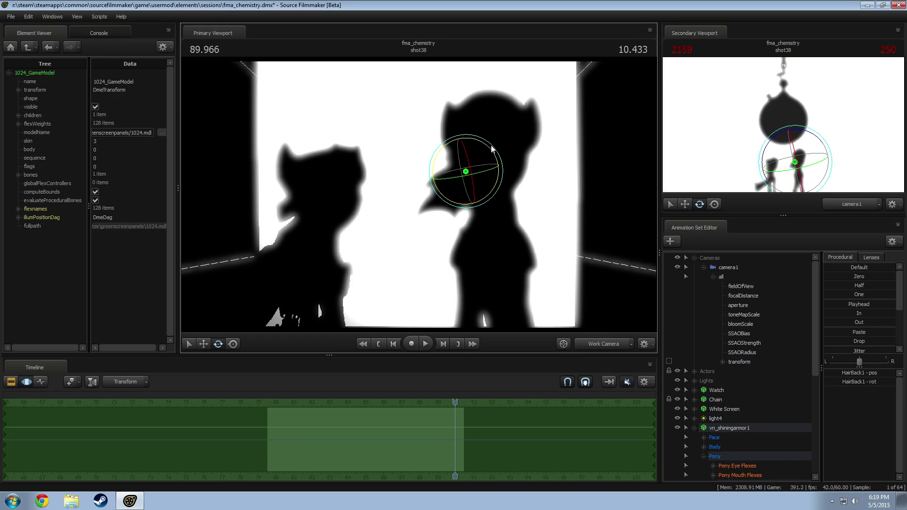
left_click_drag(491, 146, 486, 144)
key("F2")
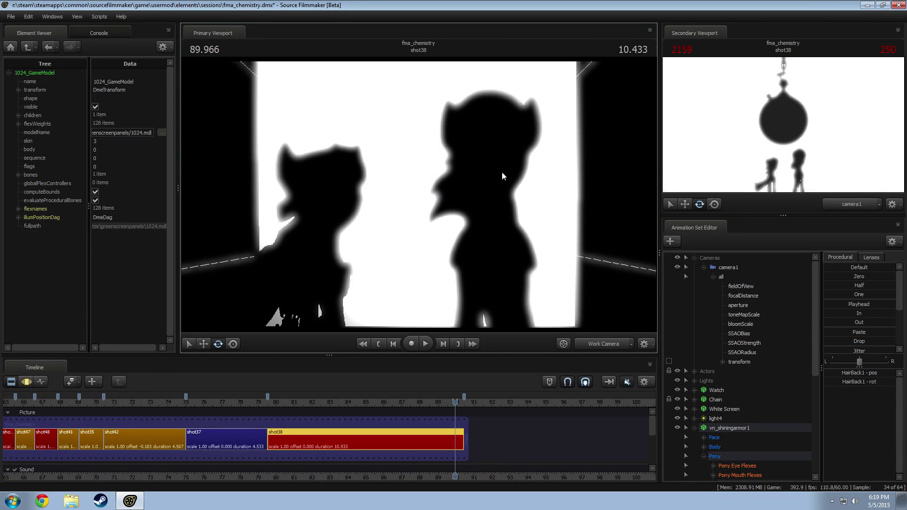
Step: Find Shining Armor's Tail1 bone among the rear bones and rotate it to tilt the tail toward Twilight
left_click_drag(540, 188, 546, 222)
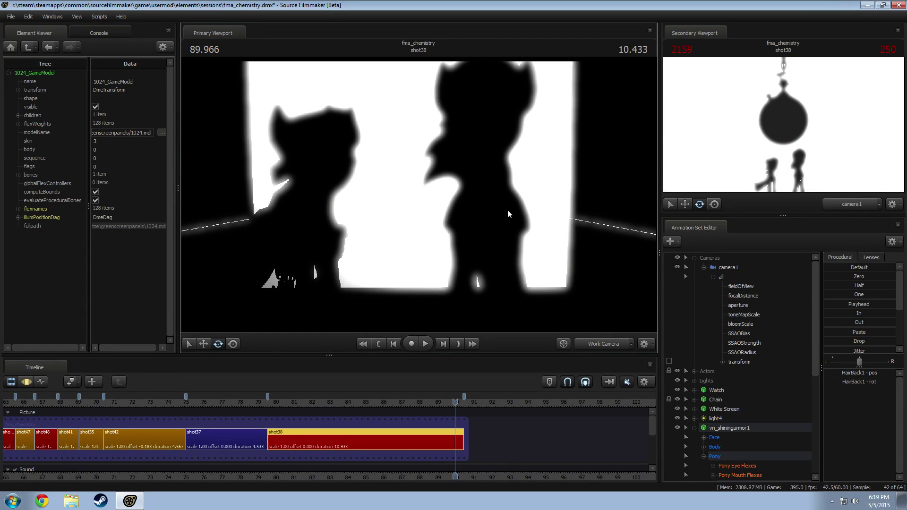
left_click(486, 203)
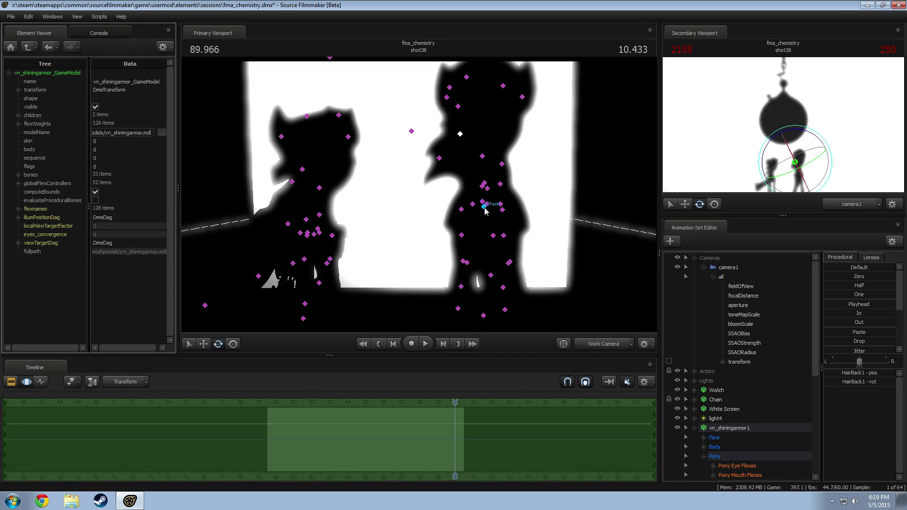
left_click(487, 204)
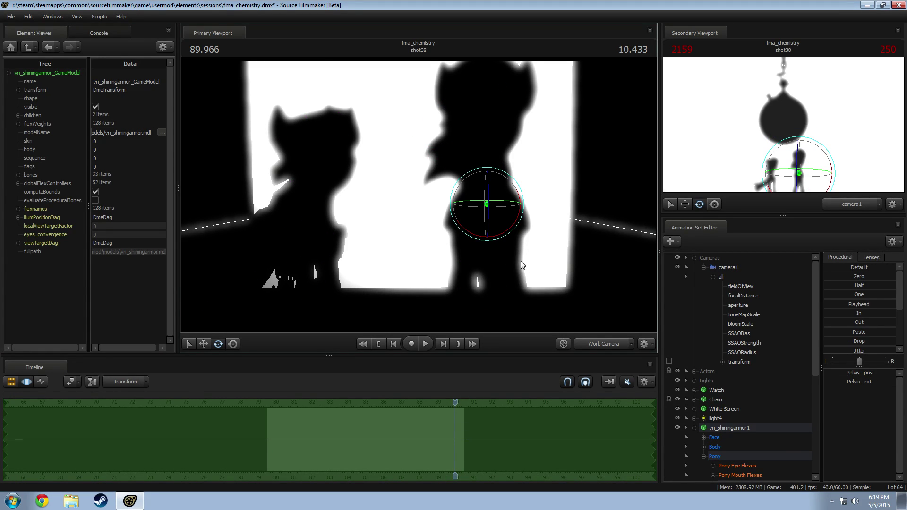
mouse_move(423, 199)
left_mouse_down()
mouse_move(452, 215)
mouse_move(423, 199)
left_mouse_up()
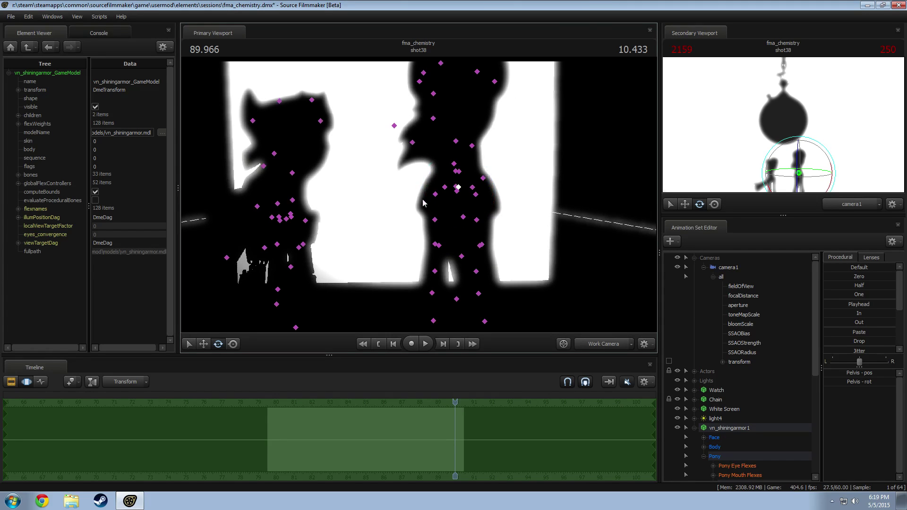
left_click(462, 217)
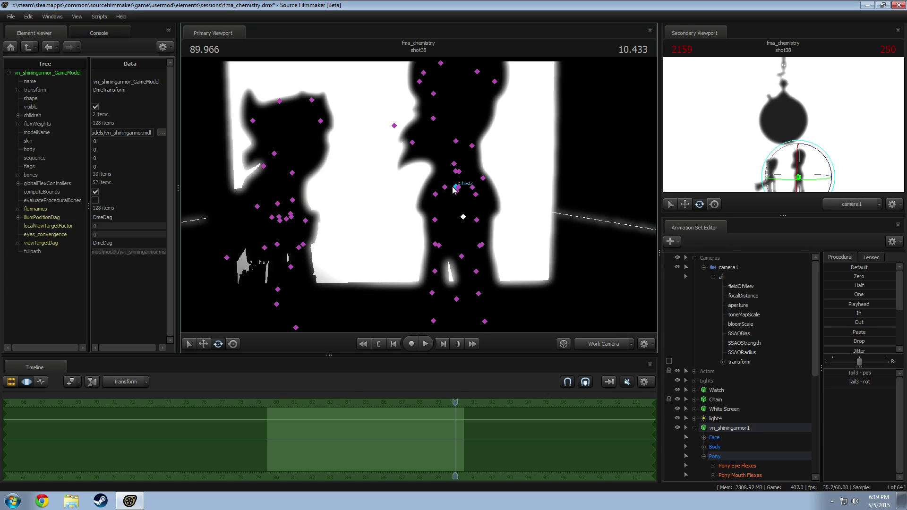
left_click(458, 171, "ctrl")
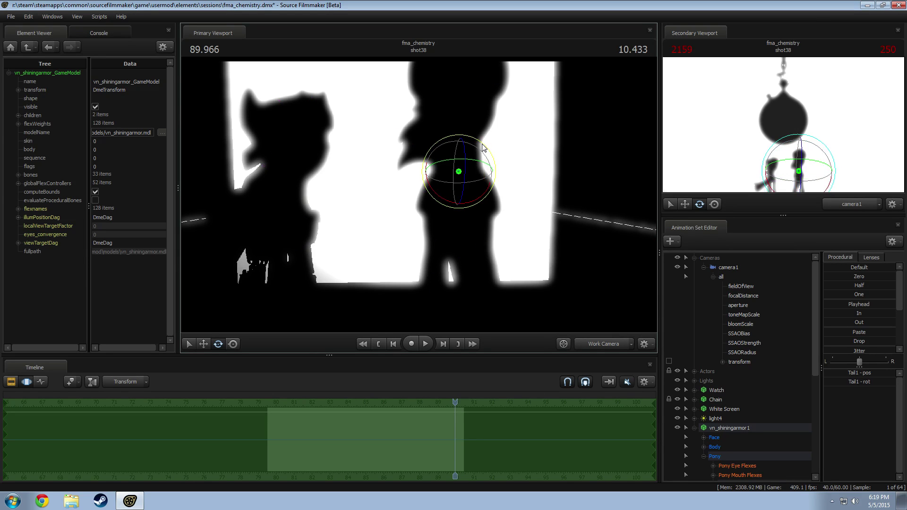
left_click_drag(482, 144, 484, 166)
Step: Turn off lighting in the work camera view and refine the rotation of Shining Armor's Tail1 bone
right_click(528, 199)
left_click(550, 229)
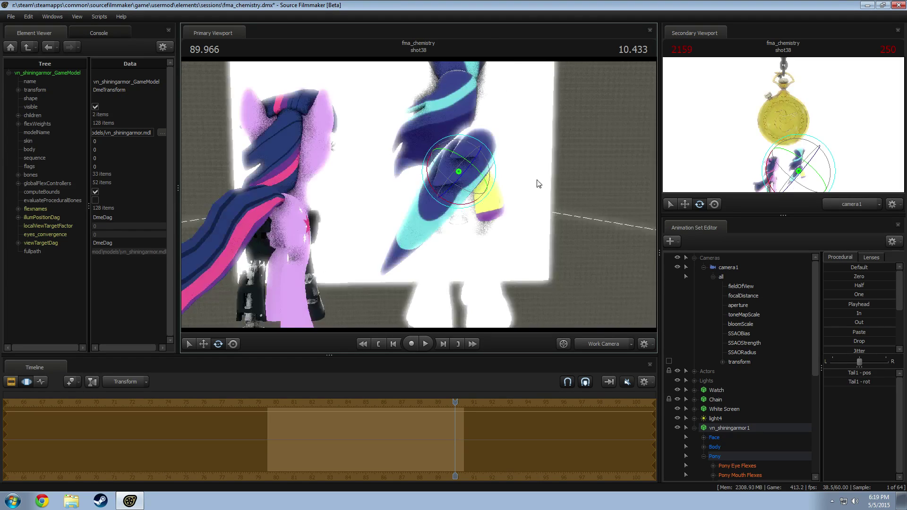
left_click_drag(537, 181, 419, 196, "alt")
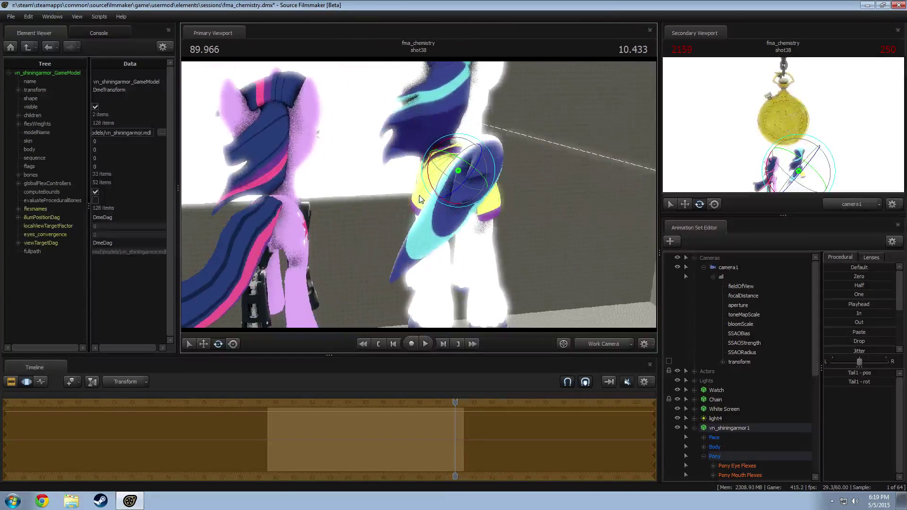
left_click_drag(452, 137, 426, 156)
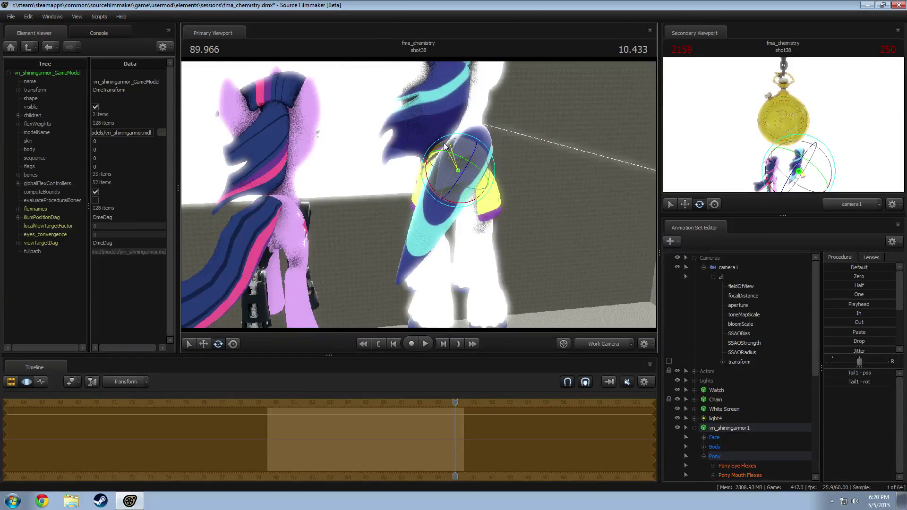
left_click_drag(519, 200, 477, 186, "alt")
left_click_drag(419, 195, 468, 205, "alt")
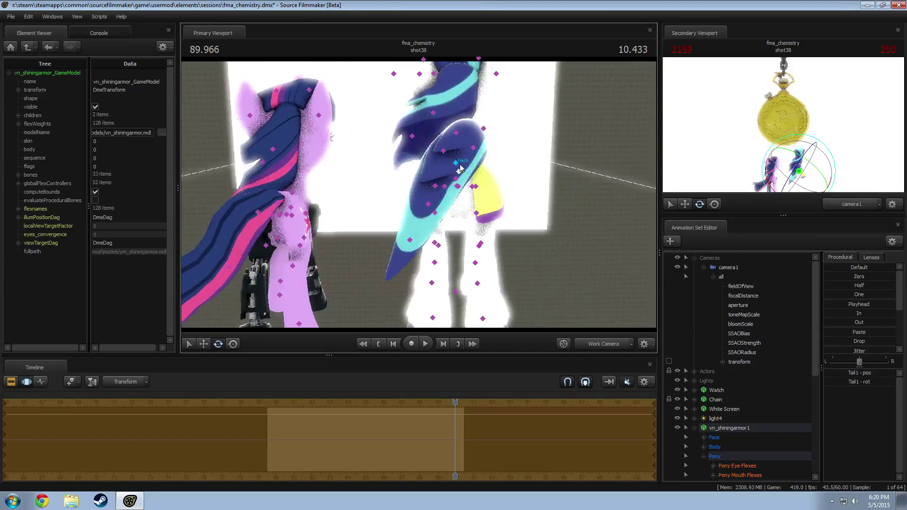
Step: Rotate Shining Armor's Tail2 bone so the tail swings further sideways toward Twilight
left_click(456, 136, "ctrl")
left_click(474, 149, "ctrl")
left_click_drag(454, 161, 449, 166)
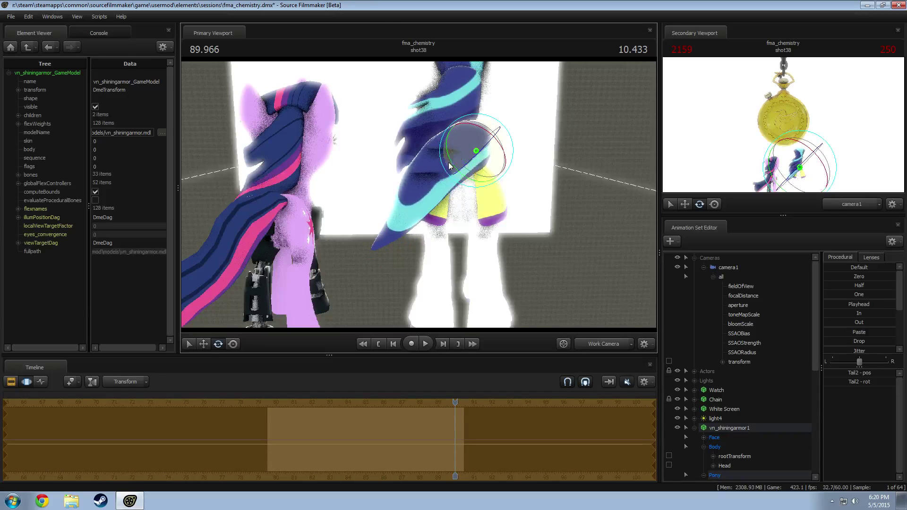
left_click_drag(477, 137, 460, 138)
left_click_drag(411, 217, 503, 197, "alt")
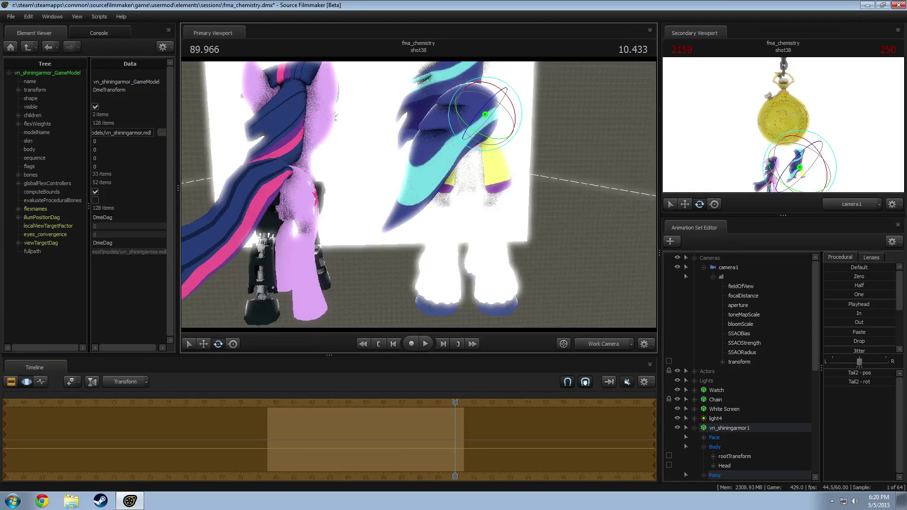
Step: Select Shining Armor's Tail3 bone near the end of the tail for moving
left_click(500, 175)
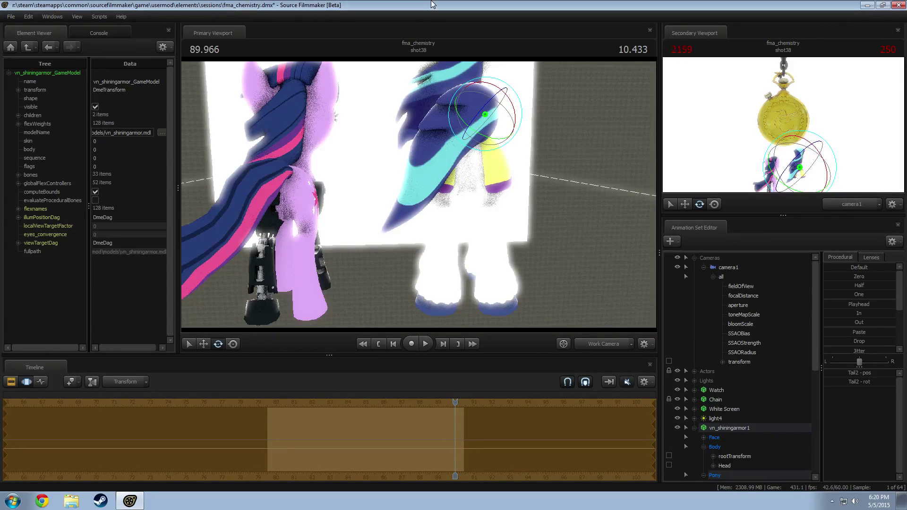
left_click_drag(501, 176, 425, 162, "alt")
left_click(429, 163, "ctrl")
key("w")
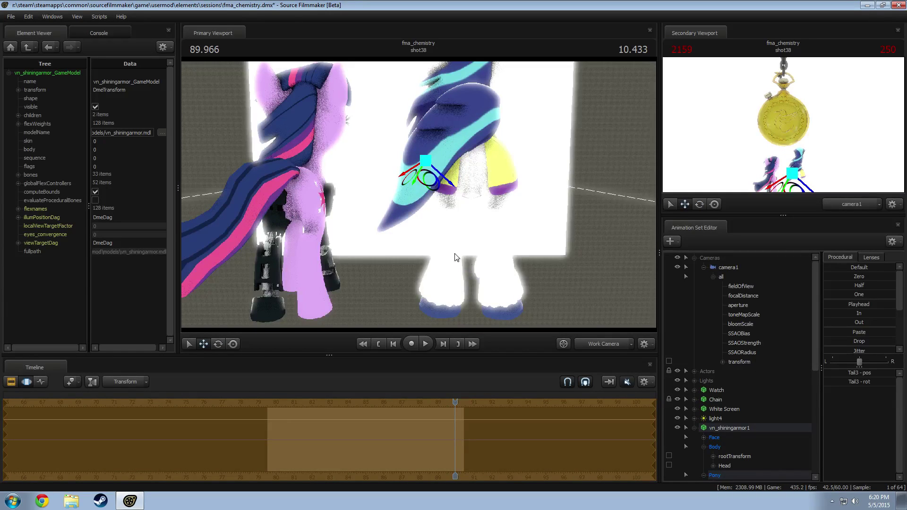
Step: Look through camera1 with lighting enabled and play the end of shot38 to check the tail silhouette
left_click(625, 345)
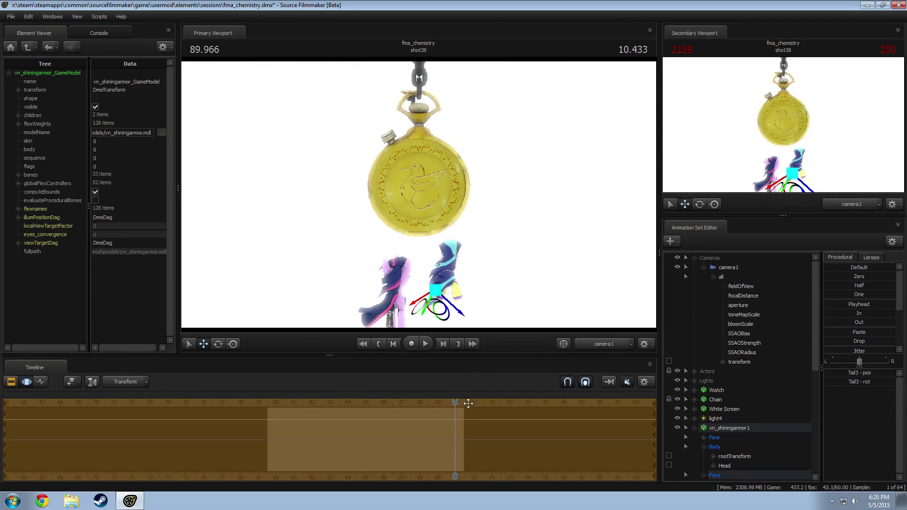
key("F3")
right_click(508, 276)
left_click(533, 291)
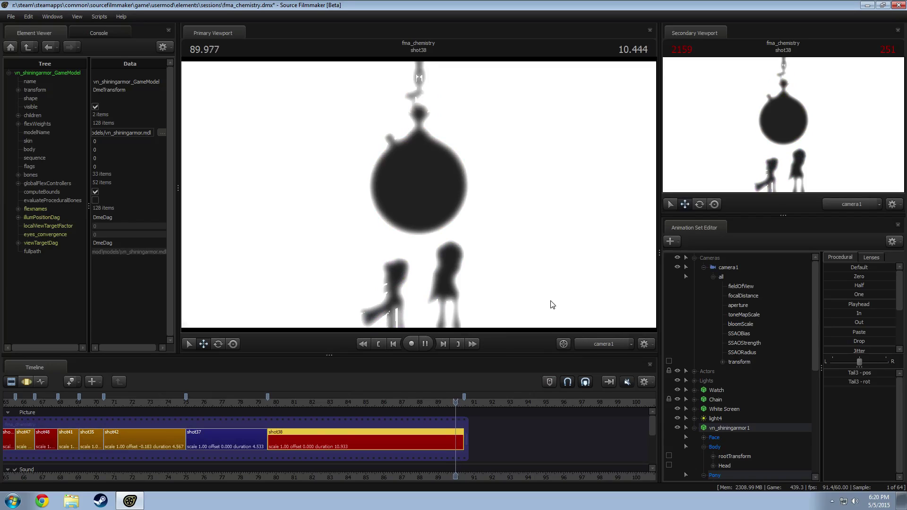
key("F3")
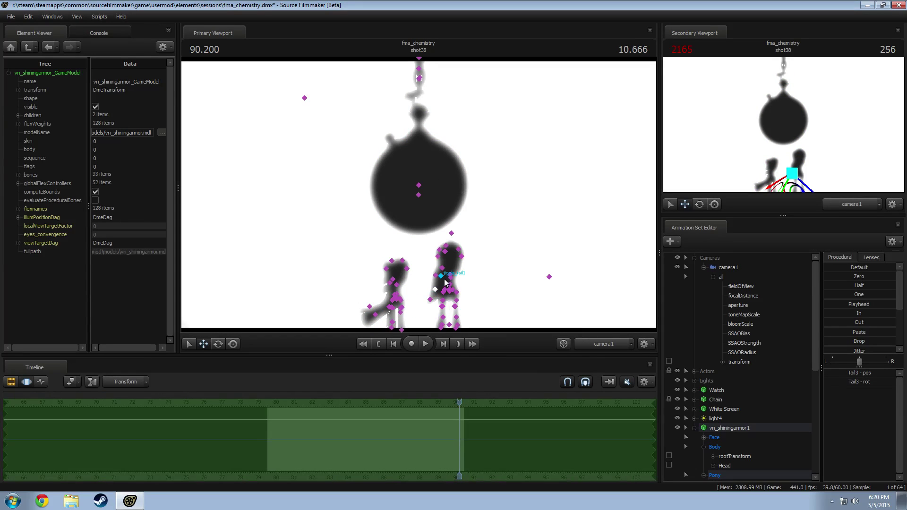
Step: Try rotating Shining Armor's jiggle_tail1 bone in the camera1 view
left_click(442, 276, "ctrl")
key("e")
left_click_drag(466, 266, 469, 271)
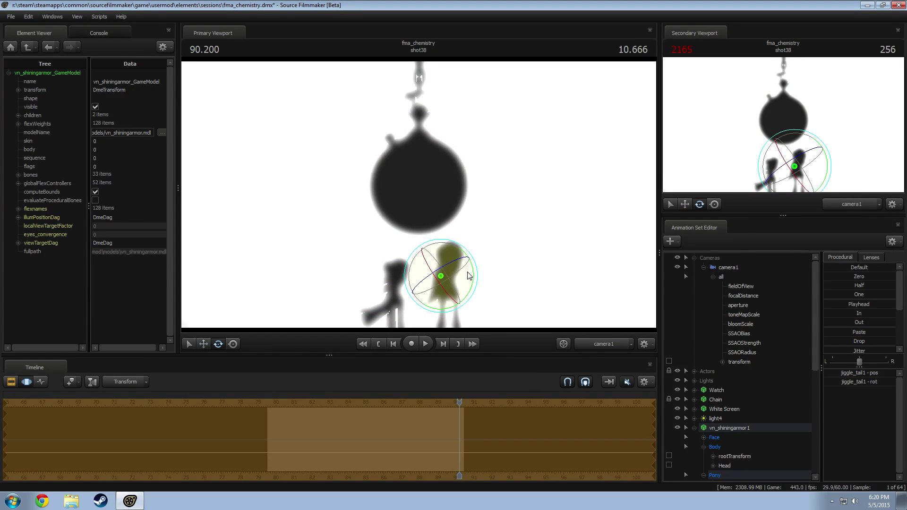
key("ctrl+z")
Step: Try rotating and moving the Tail1 bone in the camera1 view so the tail sticks out of the silhouette
left_click(448, 276, "ctrl")
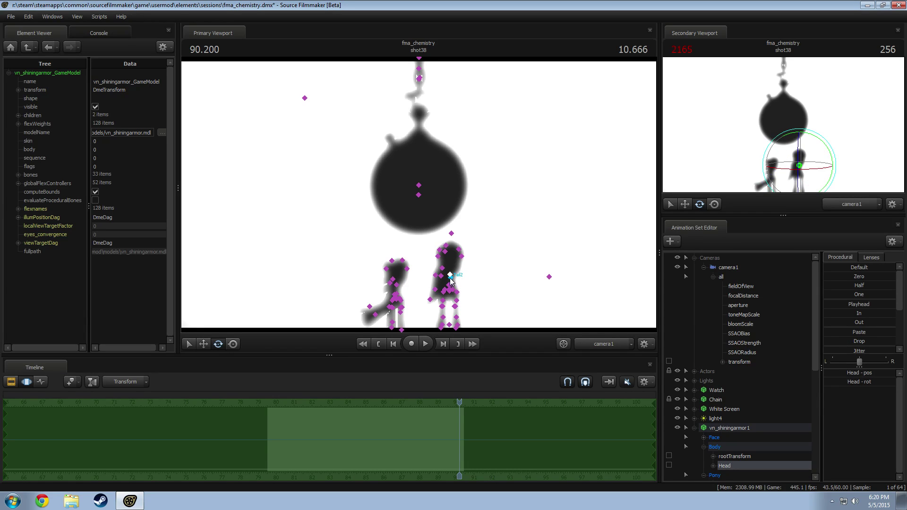
left_click(453, 296, "ctrl")
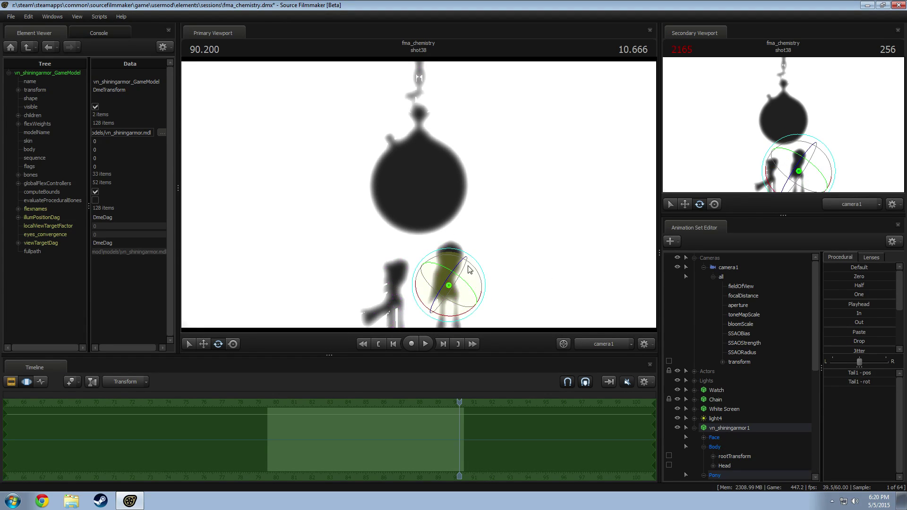
key("w")
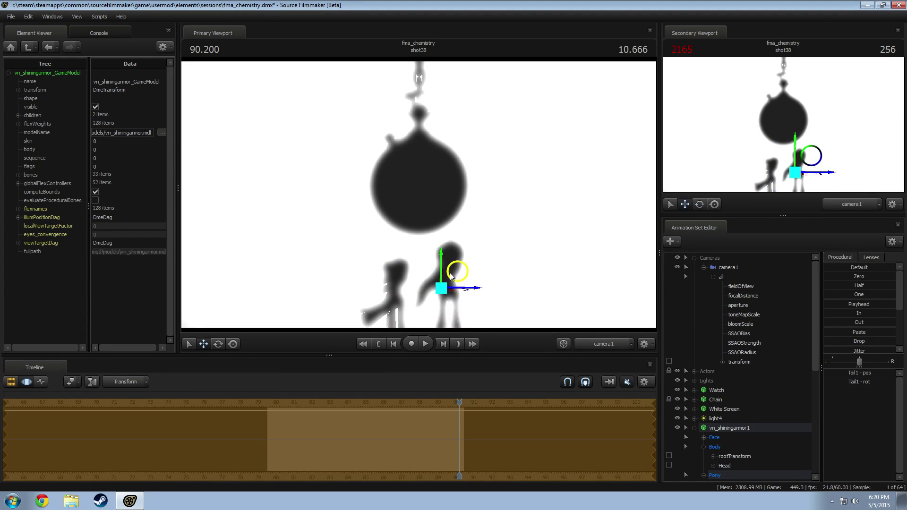
key("F2")
key("F3")
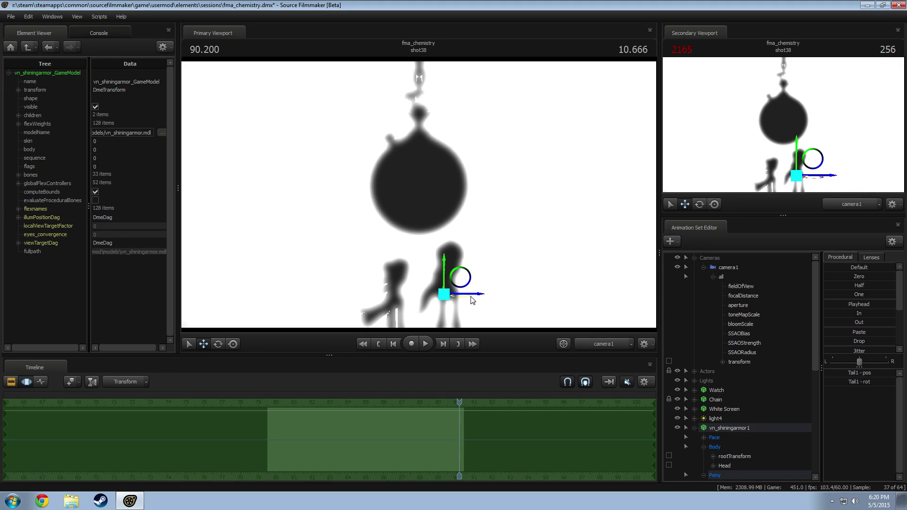
left_click_drag(475, 300, 475, 303)
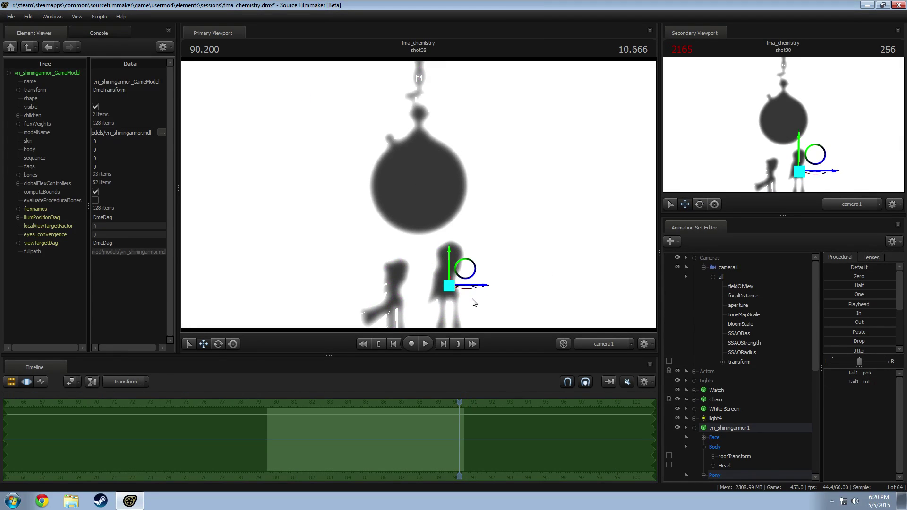
Step: Return to the work camera with lighting off and rotate Shining Armor's Tail1 bone from the side to lower the tail
left_click(599, 348)
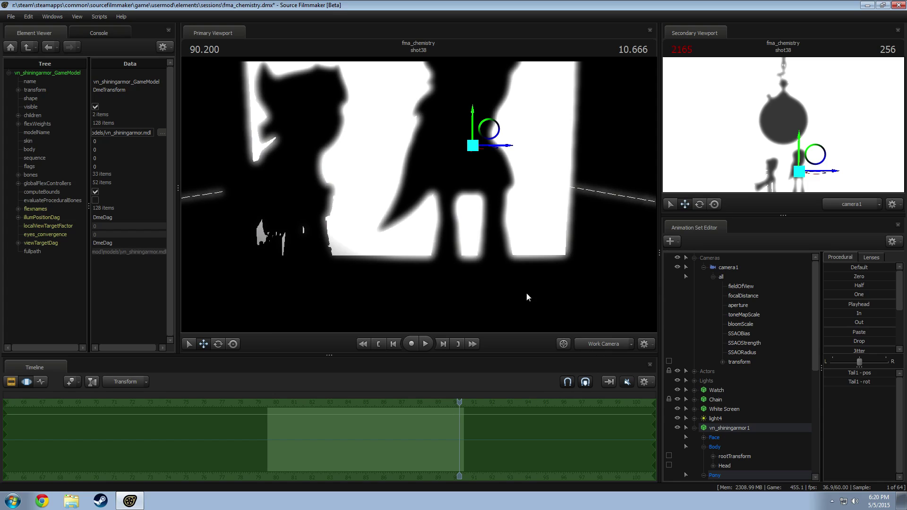
right_click(522, 278)
left_click(547, 305)
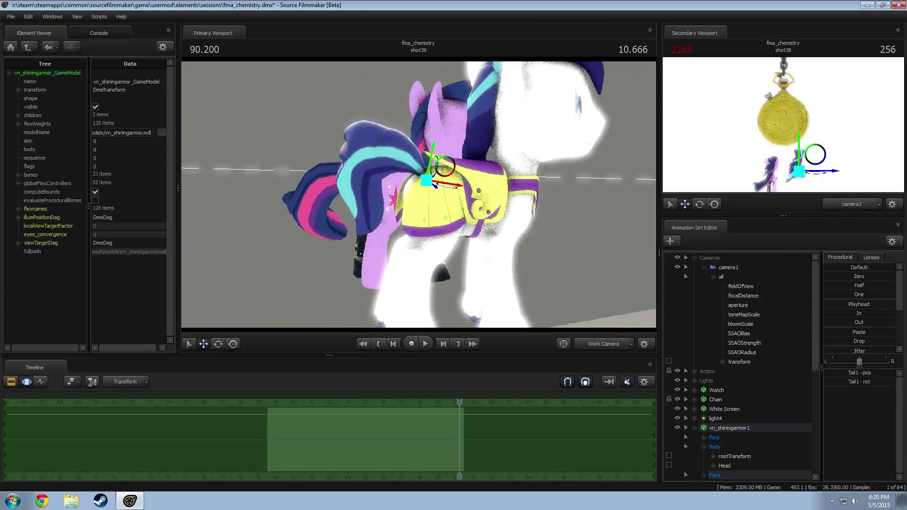
left_click_drag(473, 189, 432, 178)
left_click(422, 178, "ctrl")
key("e")
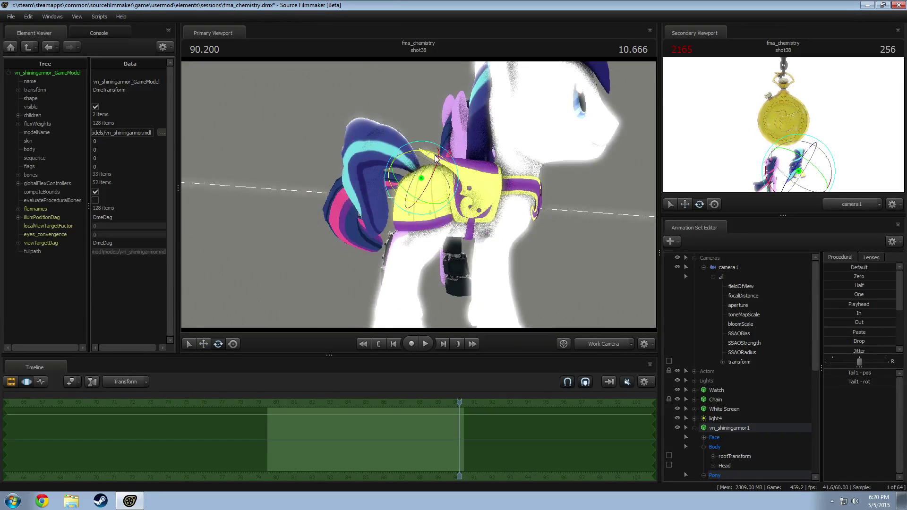
Step: Pose Shining Armor's remaining tail bones down to jiggle_tail2 so the tail extends sideways toward Twilight
left_click(378, 181)
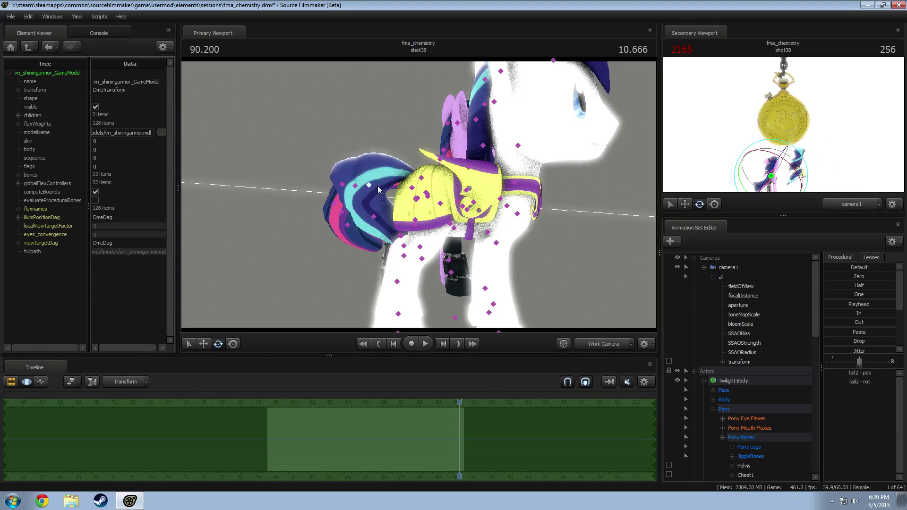
mouse_move(389, 182)
left_mouse_down()
mouse_move(378, 192)
mouse_move(385, 195)
left_mouse_up()
left_click(356, 185, "ctrl")
left_click_drag(335, 170, 330, 179)
mouse_move(340, 208)
left_mouse_down()
mouse_move(349, 215)
mouse_move(329, 211)
left_mouse_up()
left_click(332, 212, "ctrl")
left_click(306, 235, "ctrl")
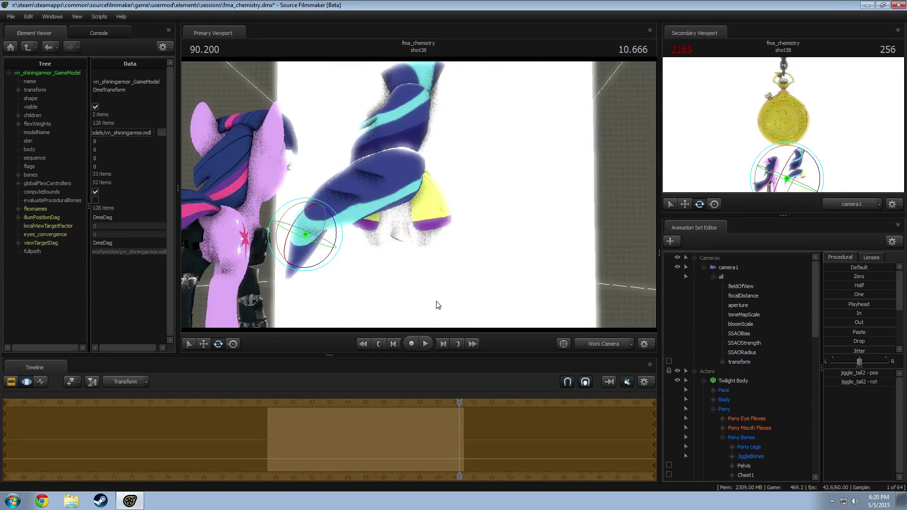
Step: Enable lighting in the camera1 view and play shot38 to its end to check the reposed tail
left_click(595, 348)
right_click(549, 294)
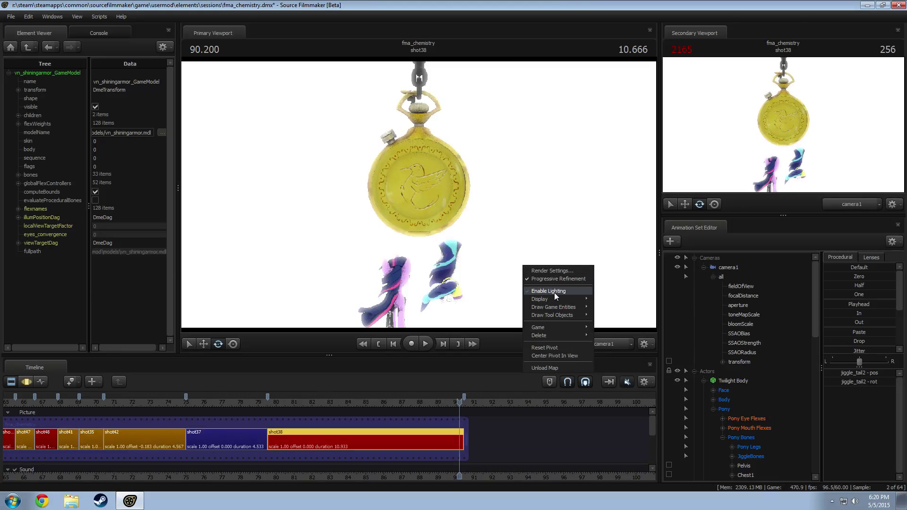
left_click(555, 292)
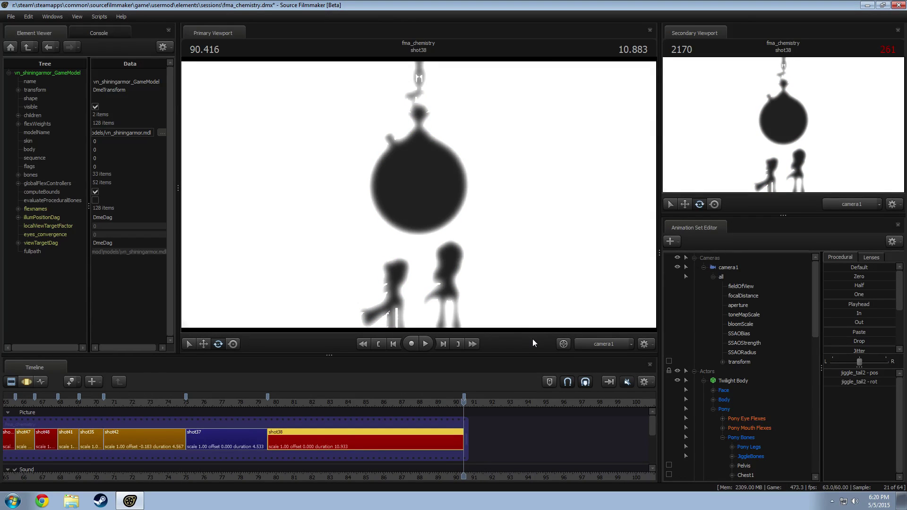
Step: Inspect Shining Armor's tail silhouette from the work camera, then return to the camera1 view
left_click(611, 344, "ctrl")
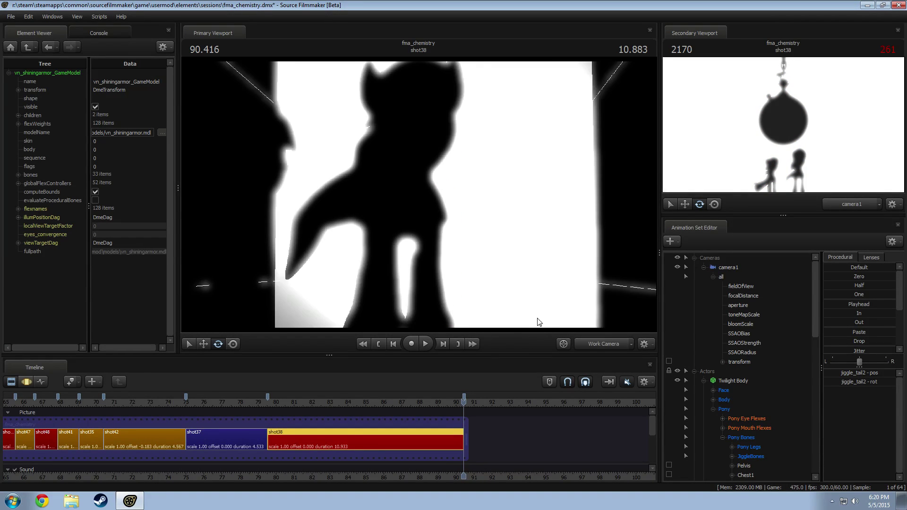
left_click_drag(419, 194, 407, 195, "alt")
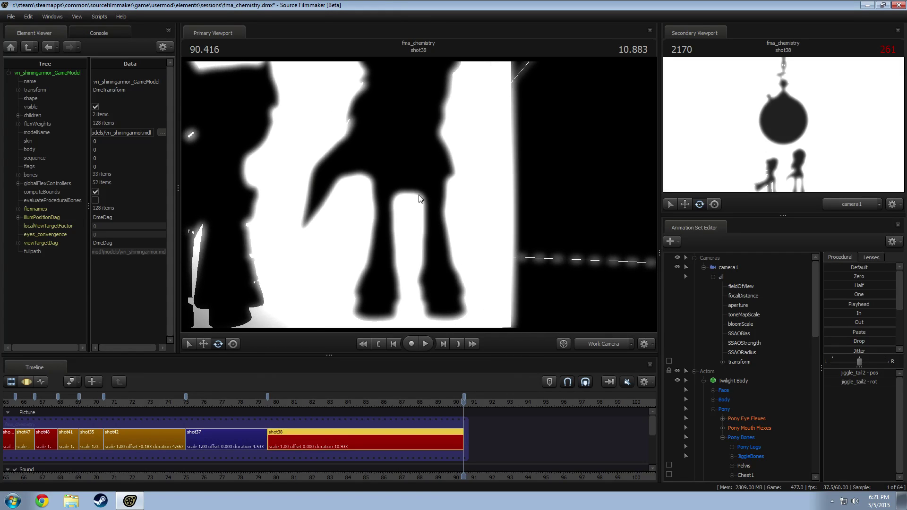
left_click(601, 343)
key("F3")
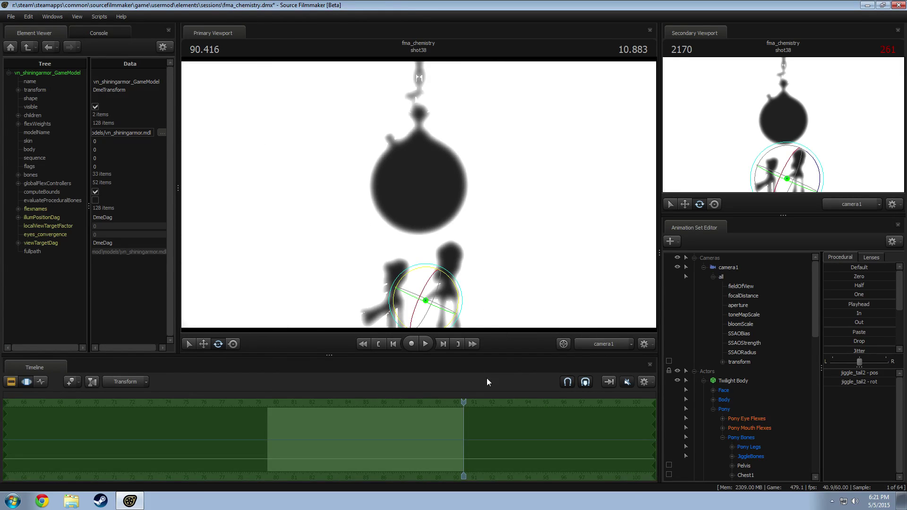
Step: Review the earlier shots of the whole sequence by scrubbing from Massive Everyone Shot through shot29 to shot47
scroll(430, 401, "down", 4)
key("F2")
scroll(427, 423, "down", 3)
left_click(307, 405)
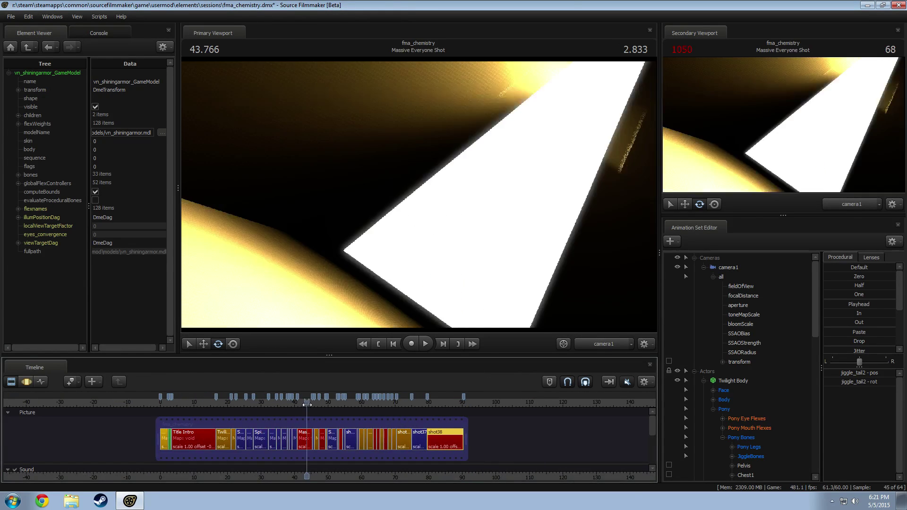
left_click_drag(307, 404, 363, 443)
scroll(363, 441, "up", 6)
left_click_drag(365, 403, 386, 402)
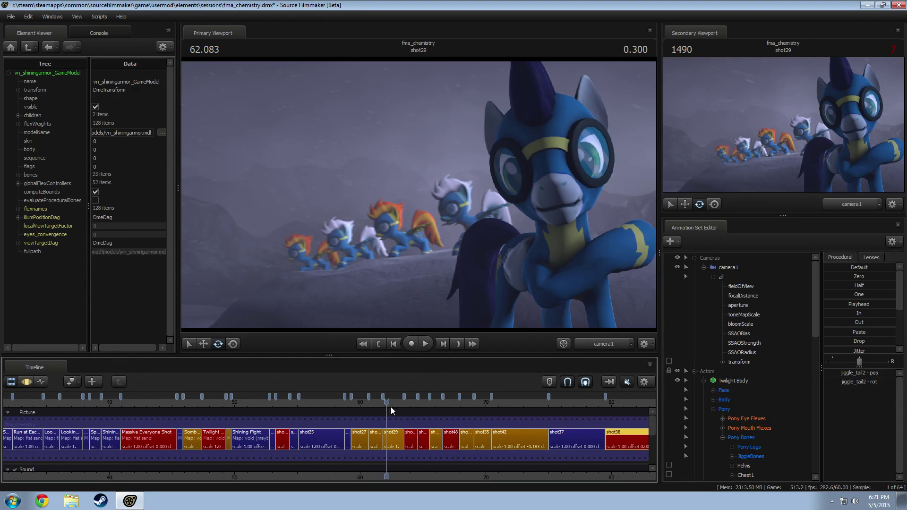
left_click_drag(391, 411, 440, 416)
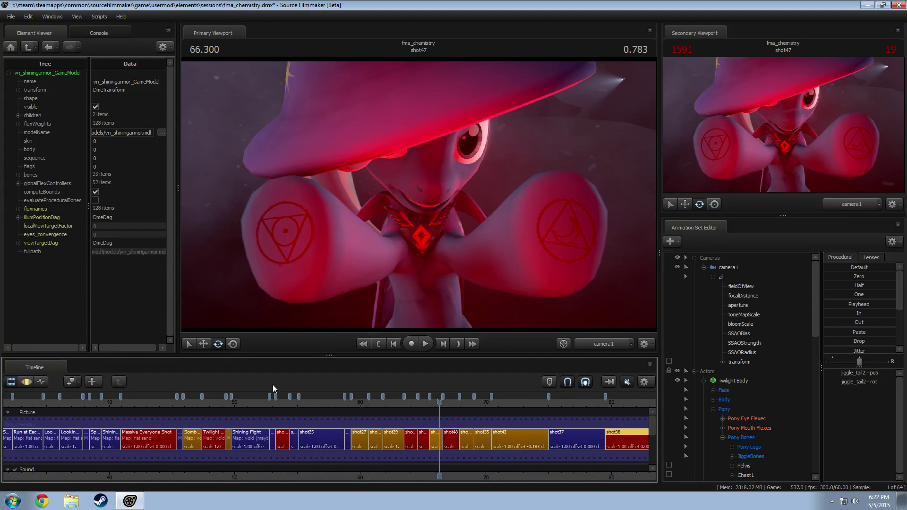
Step: Play Twilight's run in front of the transmutation circle in the Title Intro shot, then return the playhead to 12.250
scroll(273, 387, "down", 6)
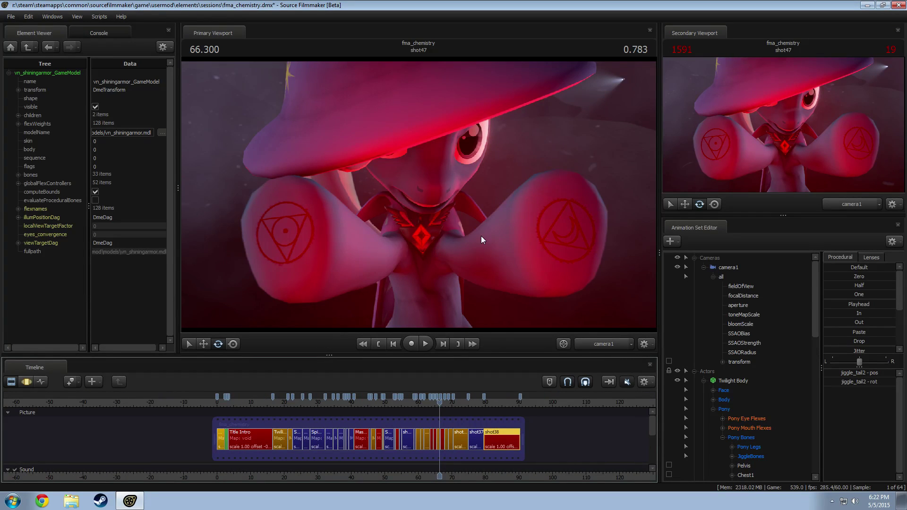
left_click_drag(258, 403, 265, 402)
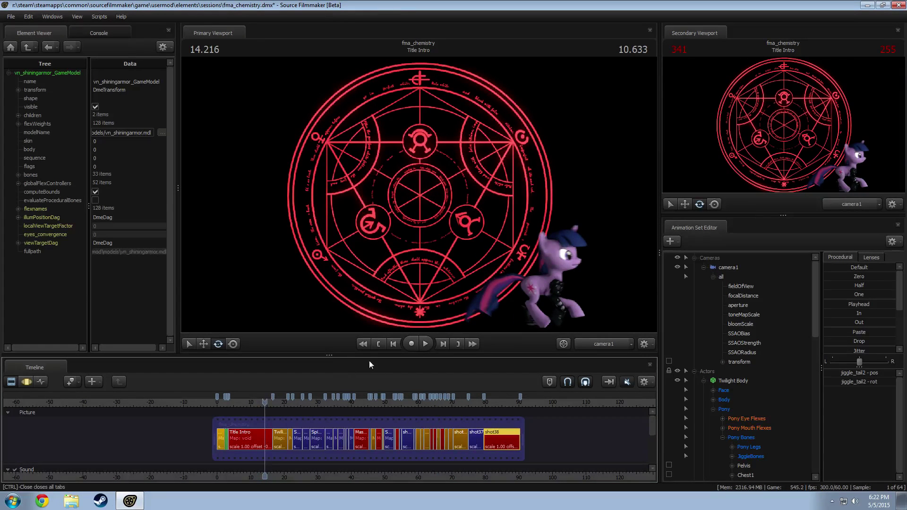
left_click(425, 344)
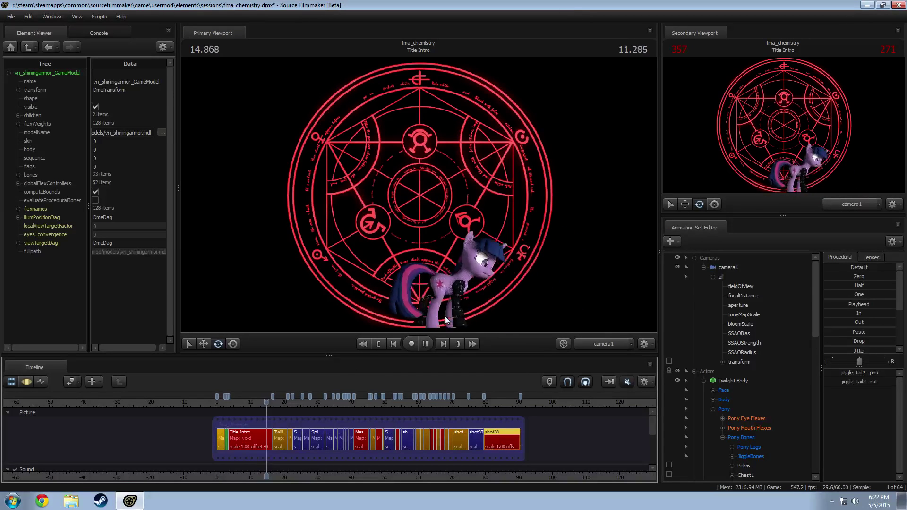
left_click(259, 401)
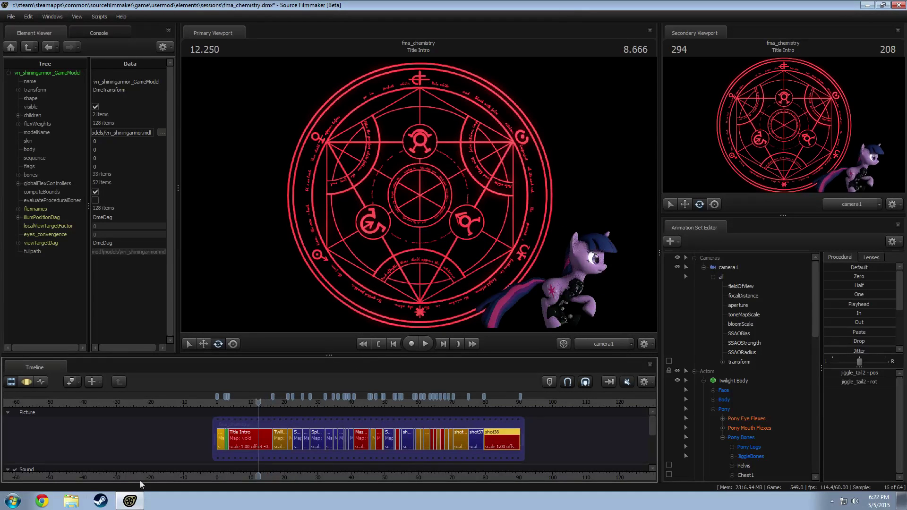
left_click(47, 505)
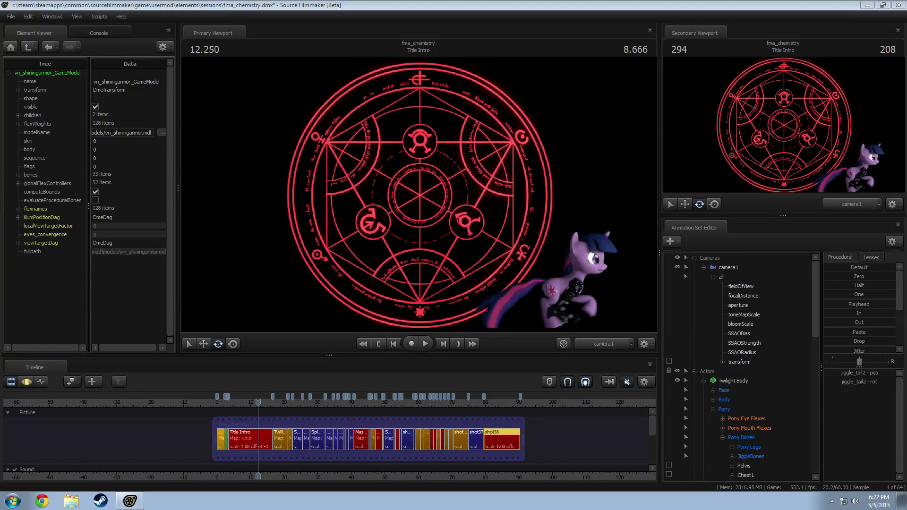
Step: Add the vn_shiningarmor.mdl model to the Title Intro shot as a new animation set
left_click(272, 441)
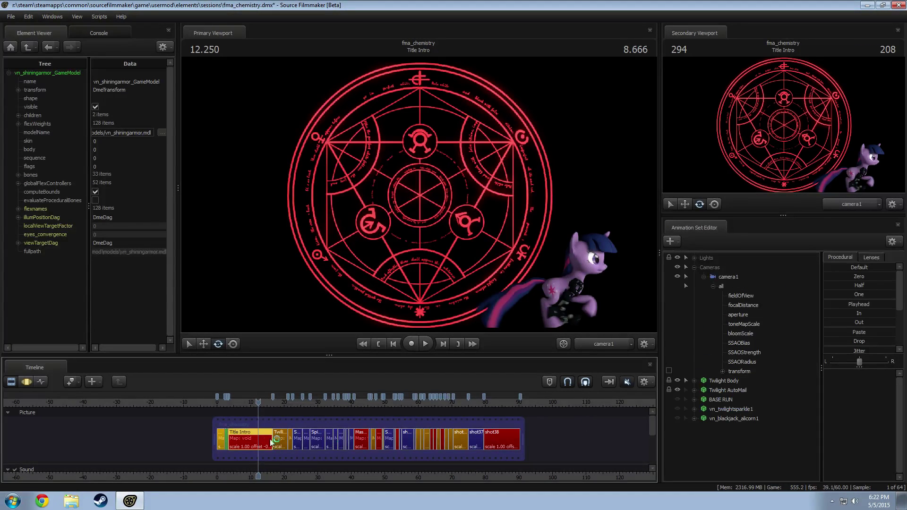
right_click(708, 362)
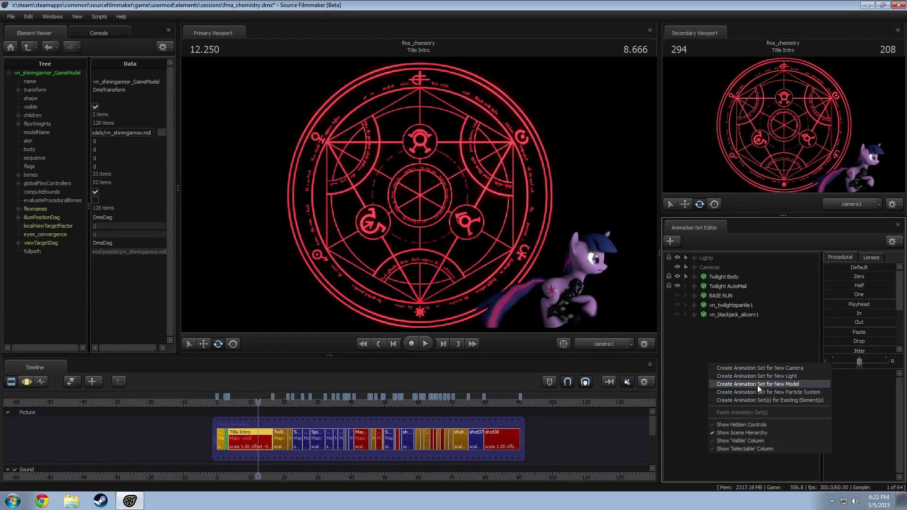
left_click(776, 385)
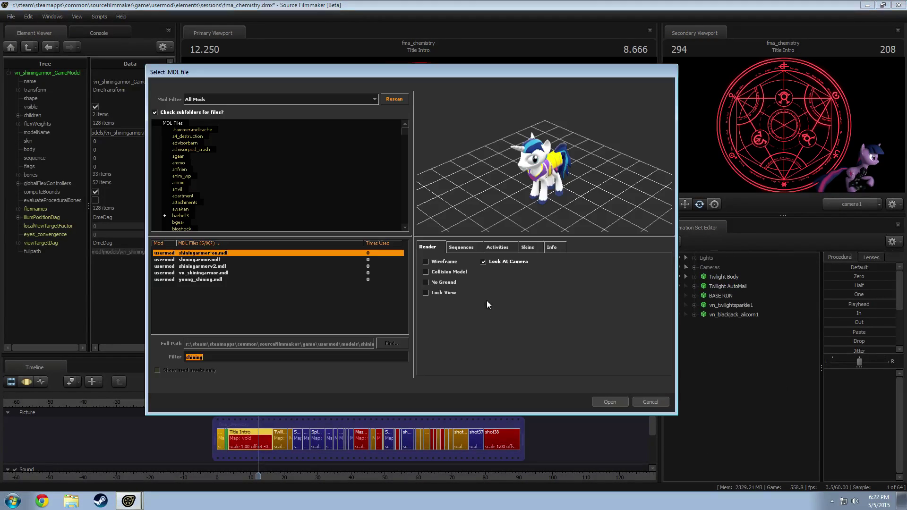
left_click(193, 274)
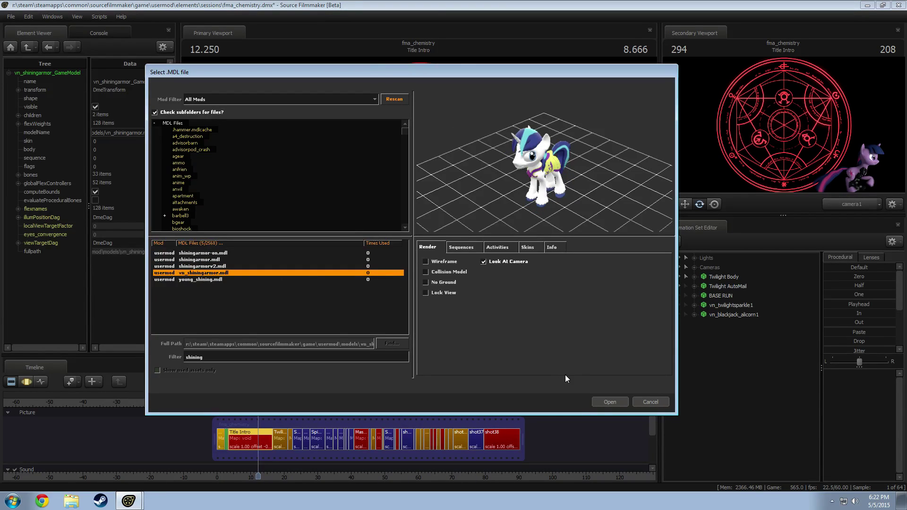
left_click(603, 403)
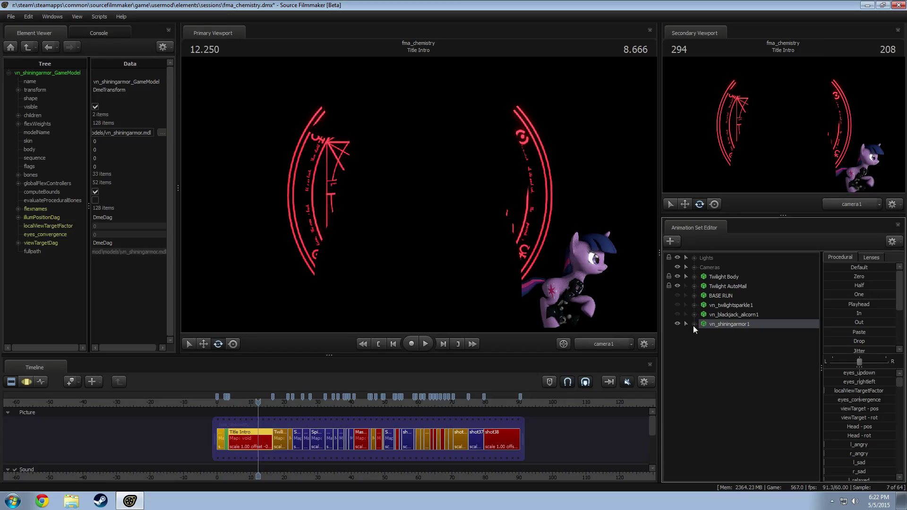
Step: Switch to the work camera with lighting disabled and frame the new Shining Armor model from the side
left_click(596, 344, "ctrl")
right_click(551, 290)
left_click(571, 316)
key("s")
left_click_drag(418, 194, 506, 245)
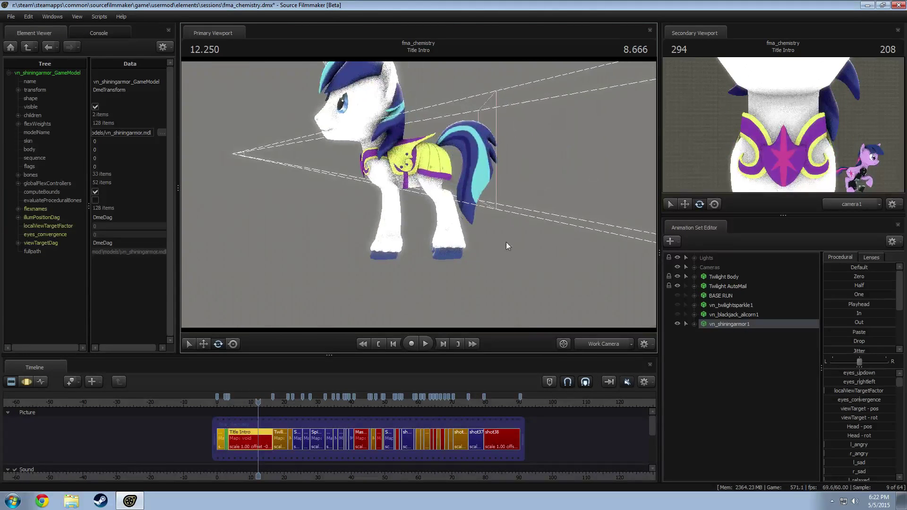
Step: Open Import Animation for the Head control of vn_shiningarmor1 and browse the DMX files to the running_sprint animations
left_click(695, 324)
left_click(704, 343)
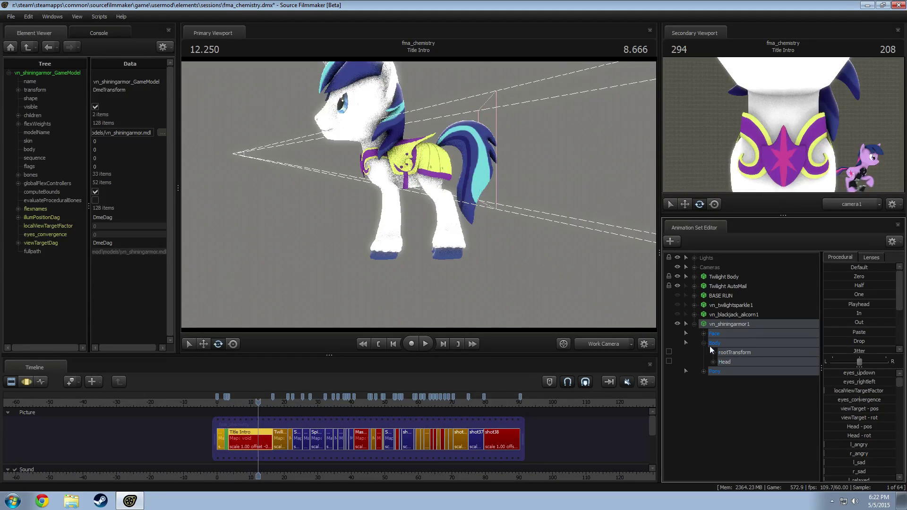
right_click(733, 363)
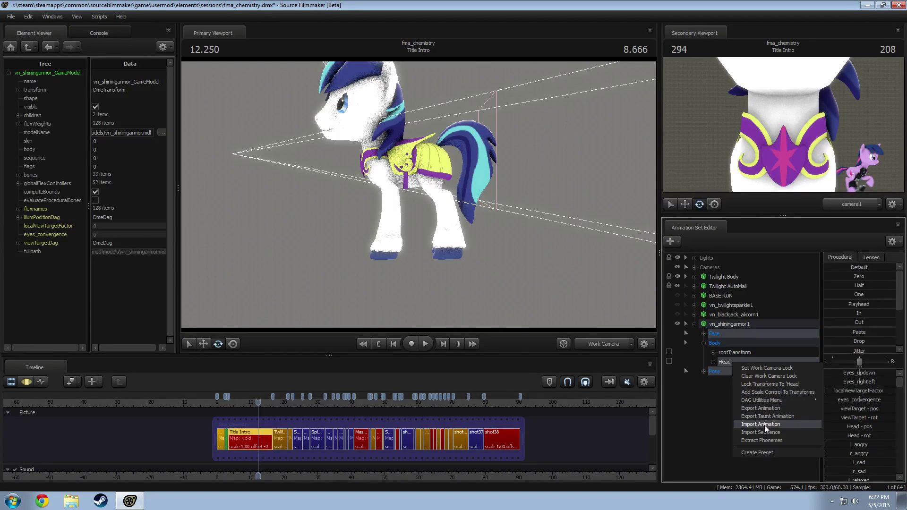
left_click(764, 425)
left_click_drag(330, 309, 419, 311)
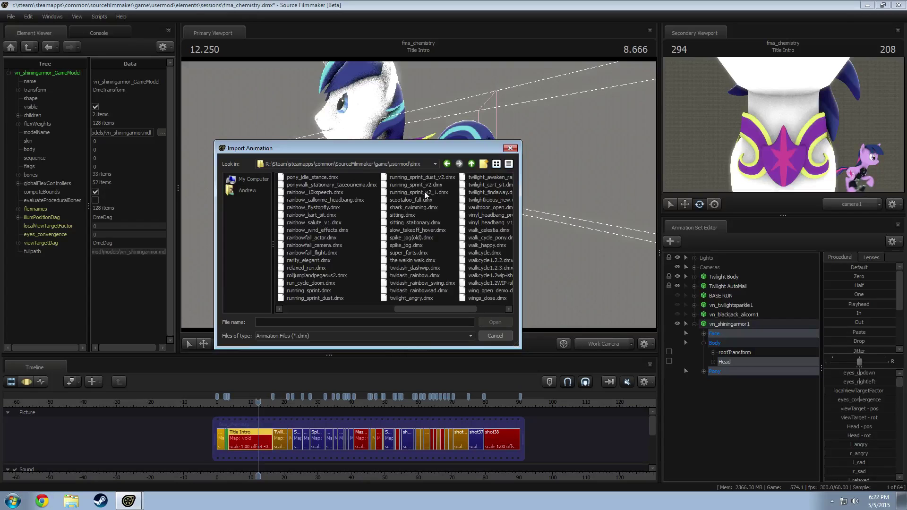
Step: Switch to Chrome, open the SFM-Ponies group page on DeviantArt, and enlarge the browser window
left_click(38, 509)
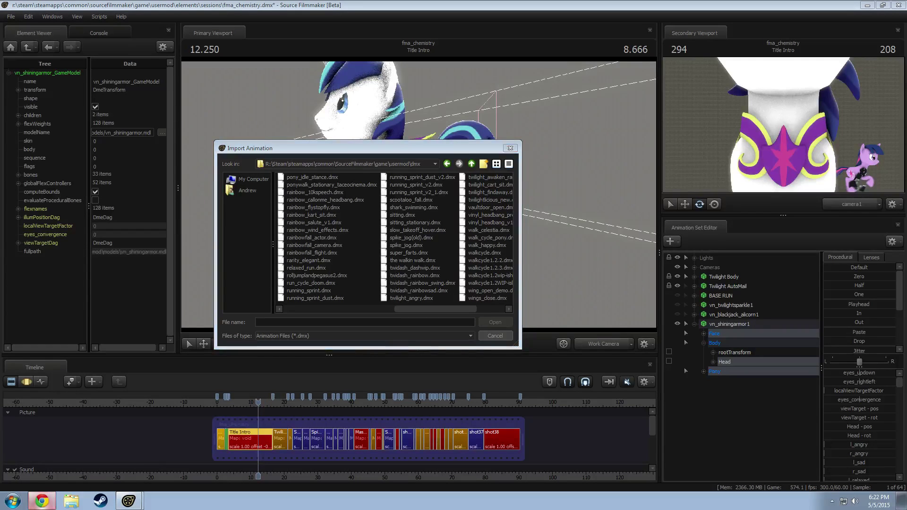
left_click(42, 500)
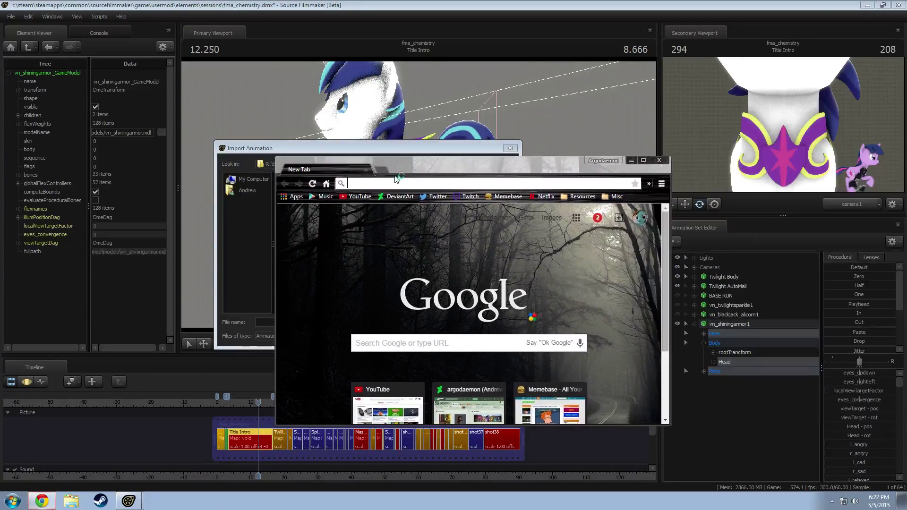
left_click(389, 195)
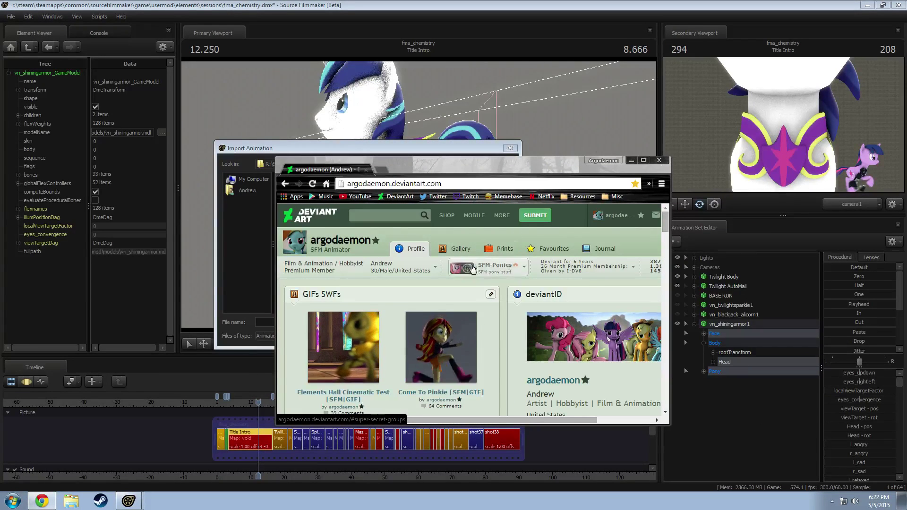
left_click(472, 268)
left_click_drag(535, 172, 491, 57)
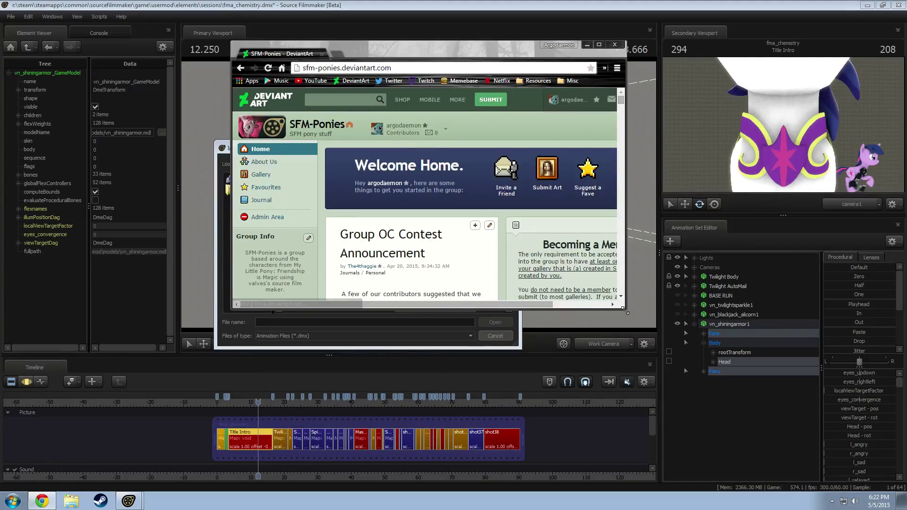
left_click_drag(626, 308, 766, 435)
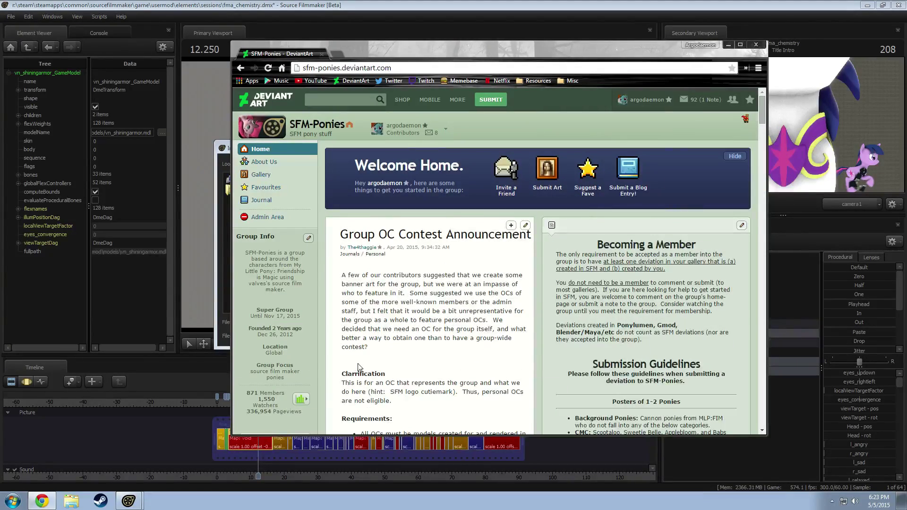
Step: Maximize the browser and open the SFM Resource folder from the SFM-Ponies group's gallery folders
scroll(359, 368, "down", 20)
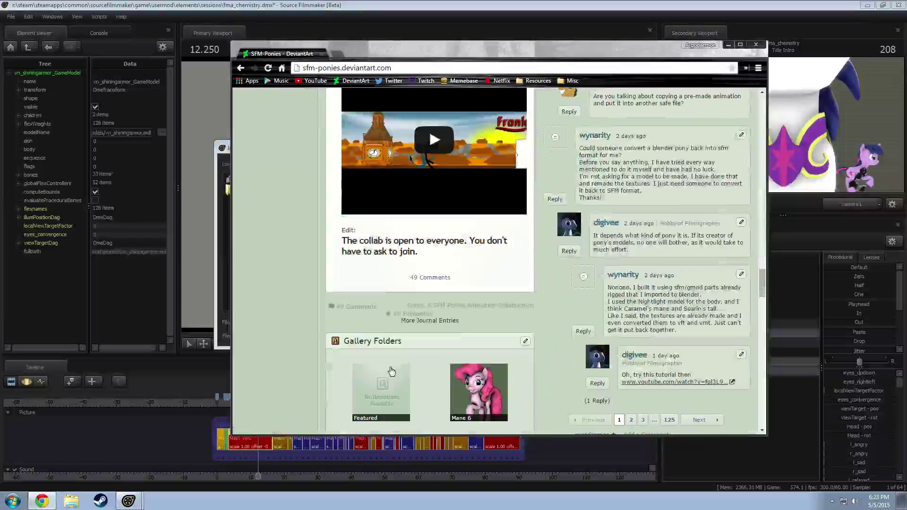
left_click_drag(533, 47, 538, 0)
scroll(382, 303, "down", 2)
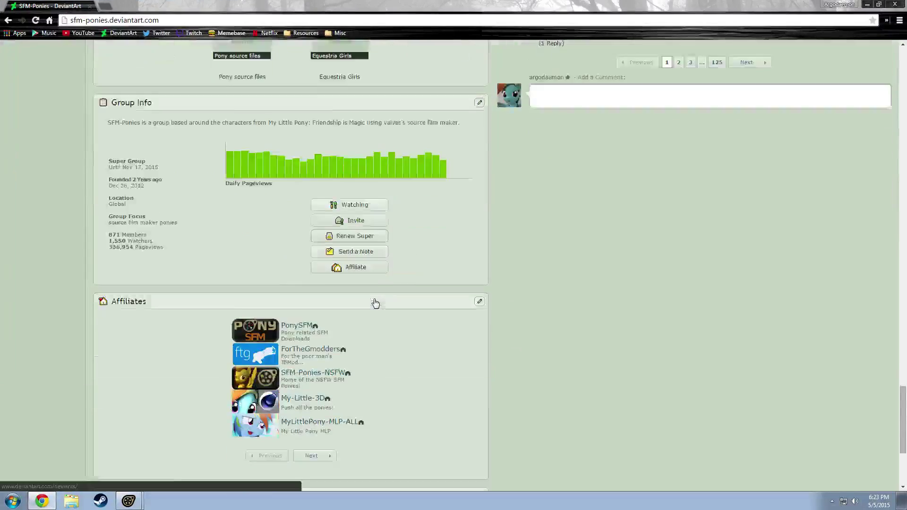
scroll(373, 305, "up", 9)
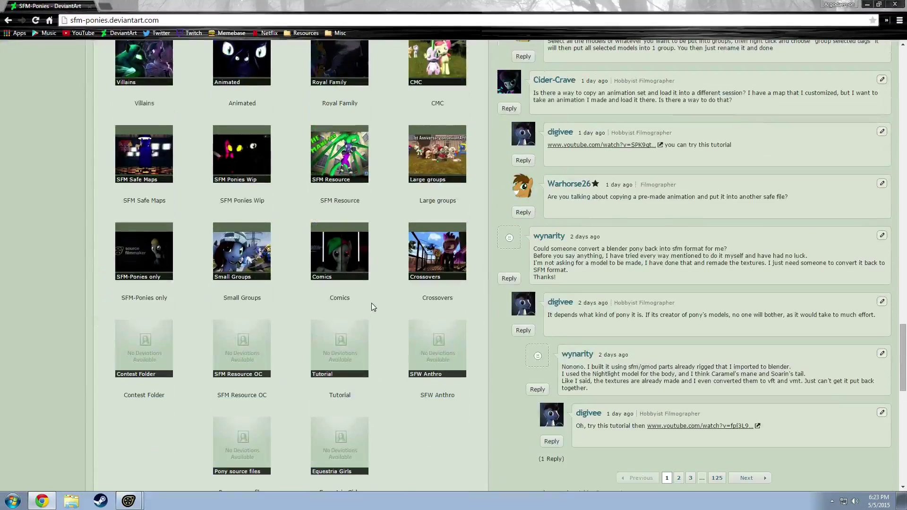
scroll(250, 354, "up", 2)
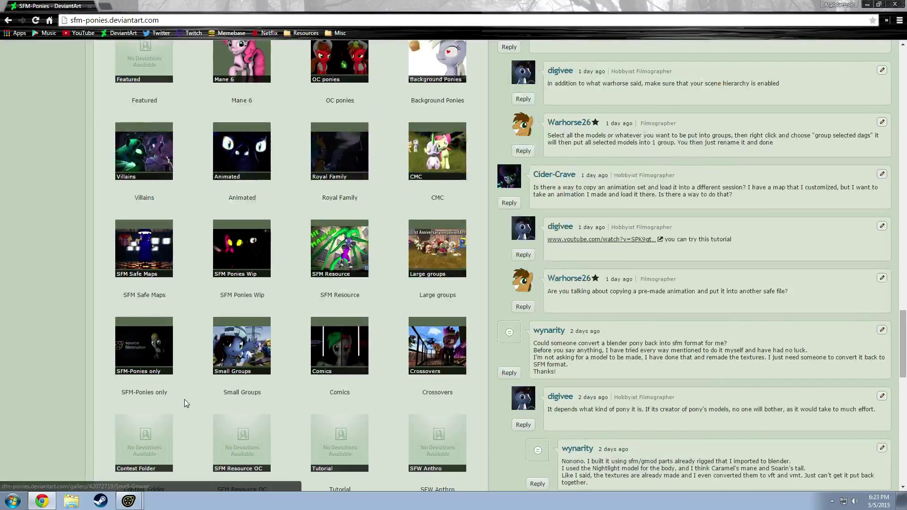
scroll(184, 403, "down", 3)
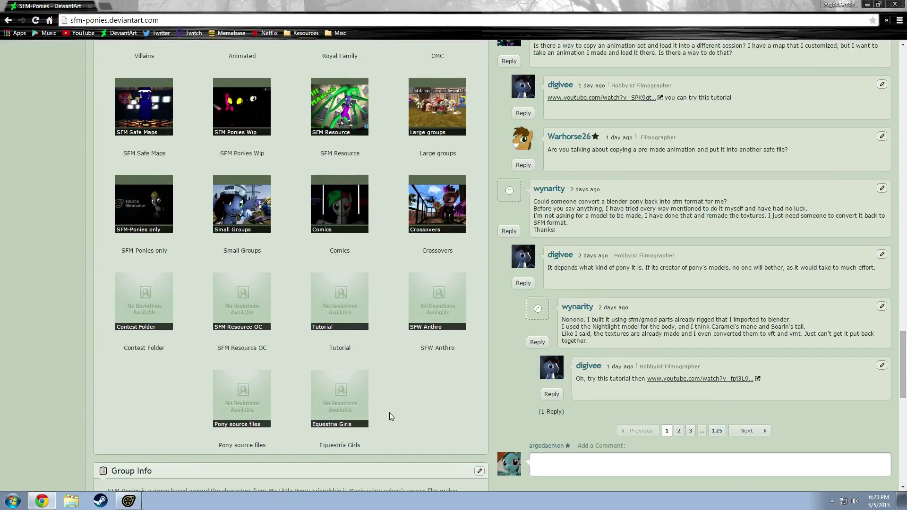
scroll(418, 418, "up", 2)
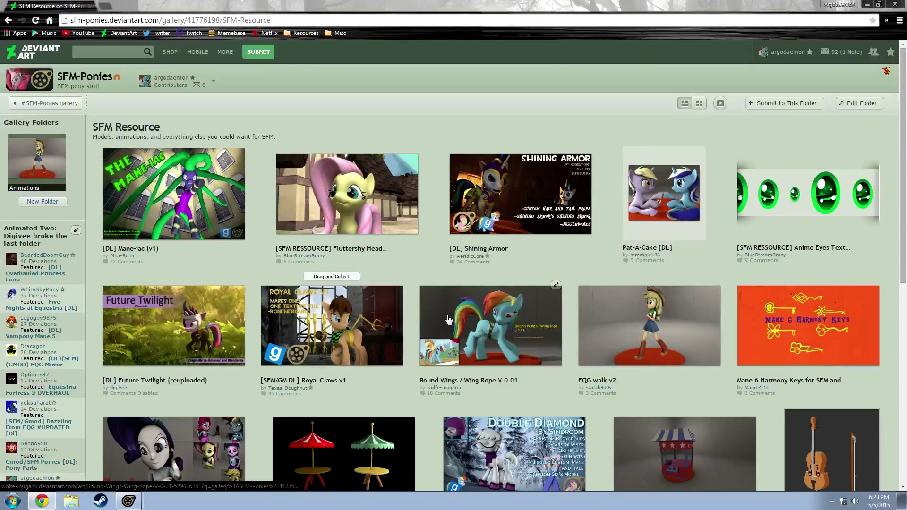
Step: Look through the SFM Resource gallery up to page 6 for a downloadable running animation
scroll(450, 320, "down", 8)
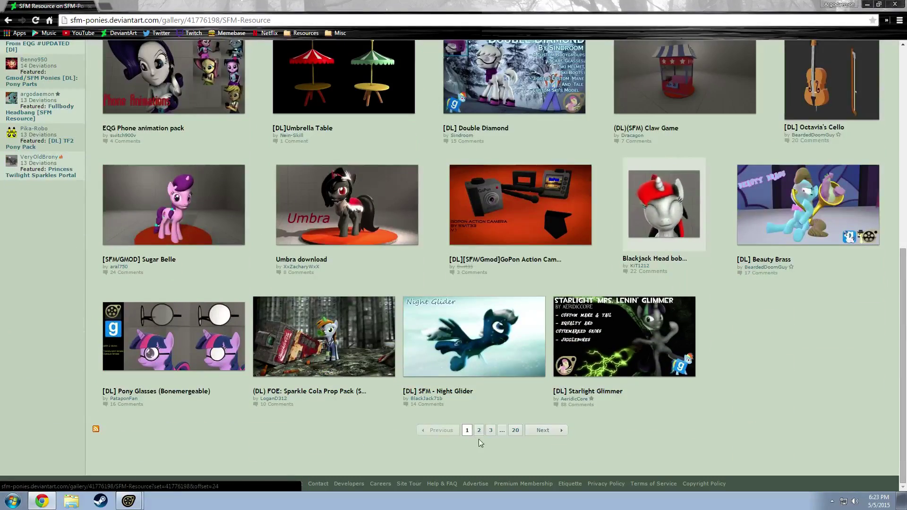
left_click(491, 431)
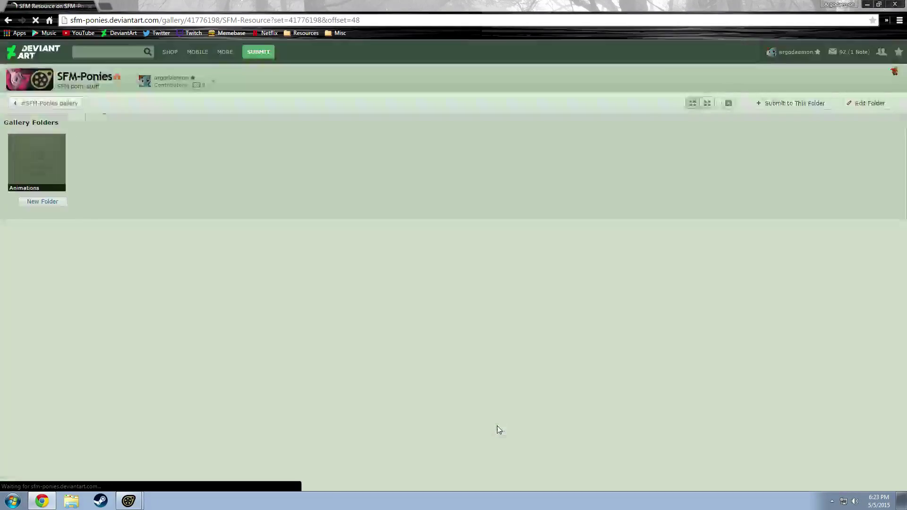
scroll(508, 431, "down", 2)
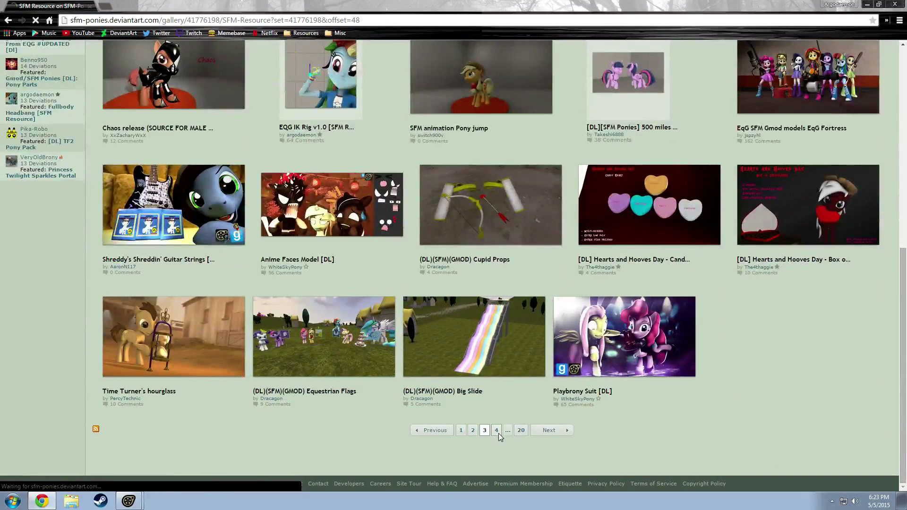
left_click(498, 433)
scroll(498, 435, "down", 8)
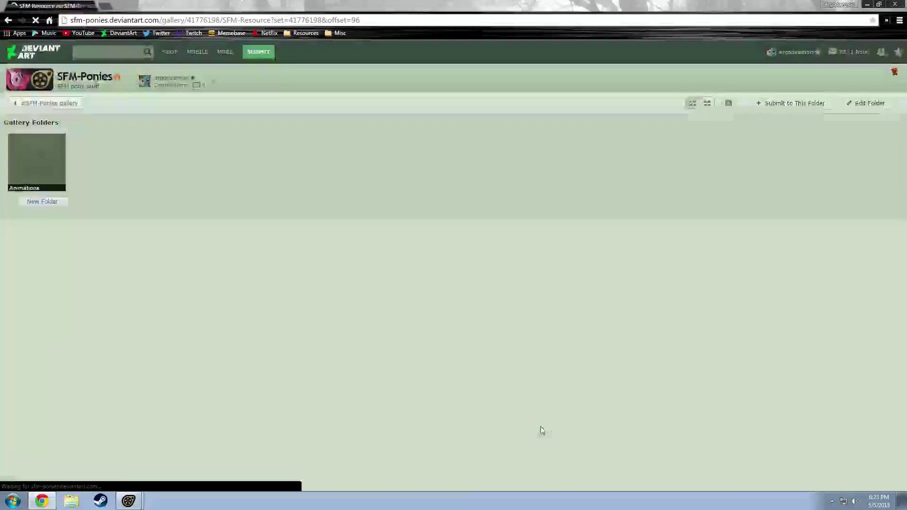
scroll(591, 422, "down", 4)
scroll(590, 423, "down", 5)
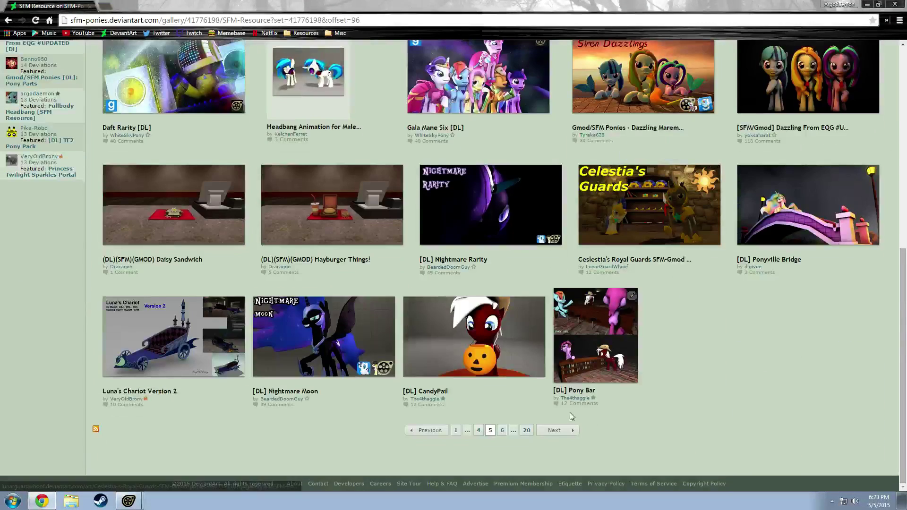
left_click(501, 430)
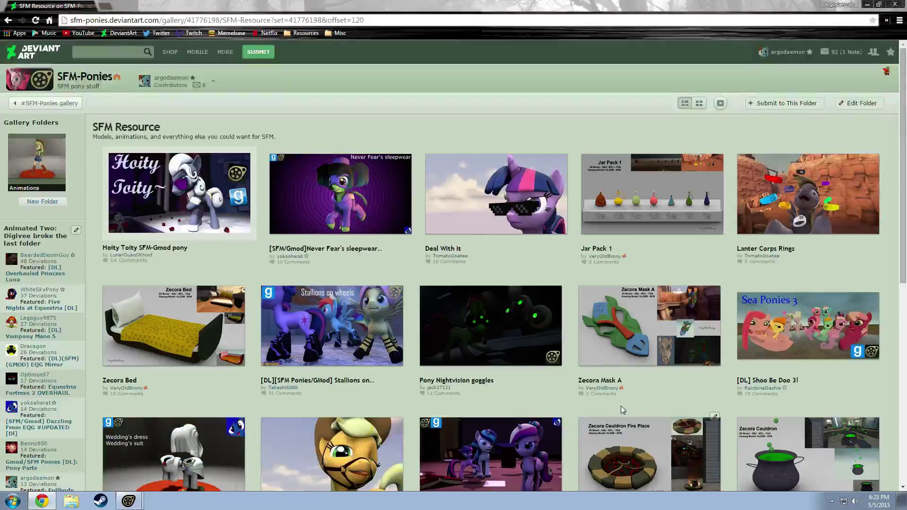
Step: Continue through the SFM Resource gallery to page 9 and examine the animation downloads listed there
scroll(621, 407, "down", 2)
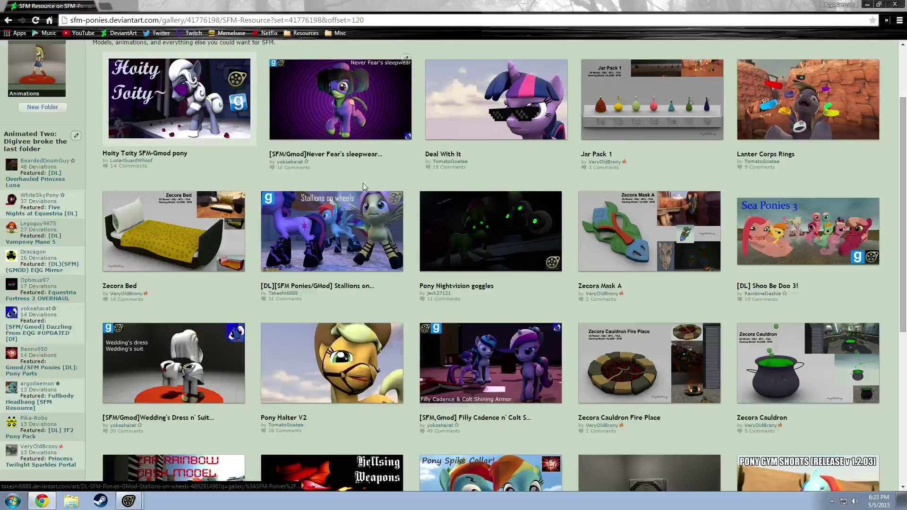
scroll(596, 368, "down", 6)
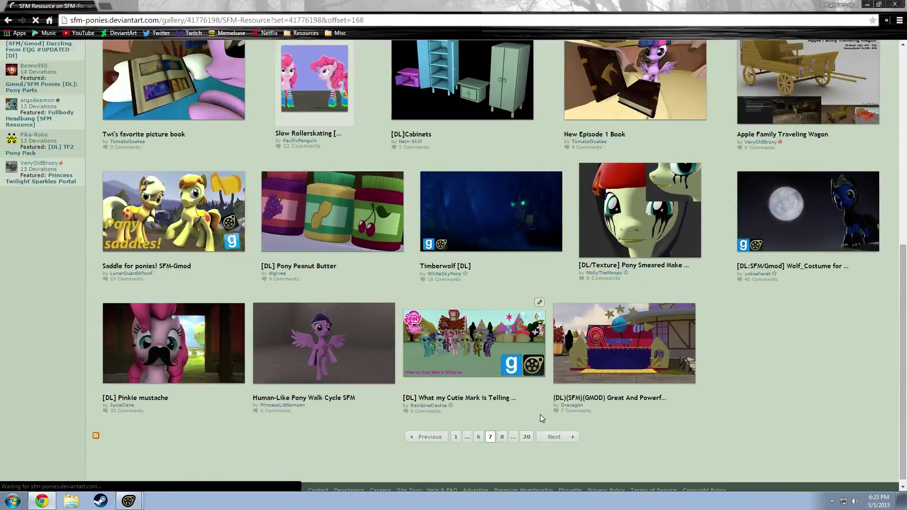
left_click(501, 437)
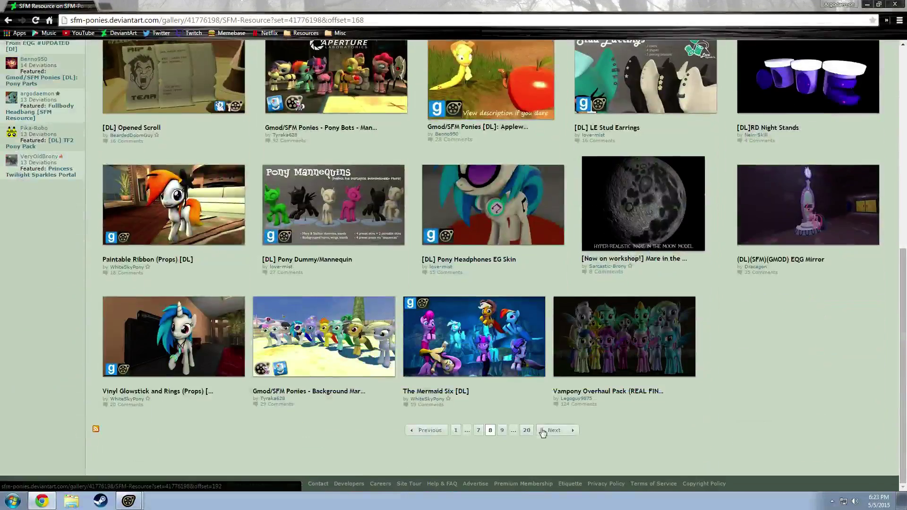
left_click(503, 435)
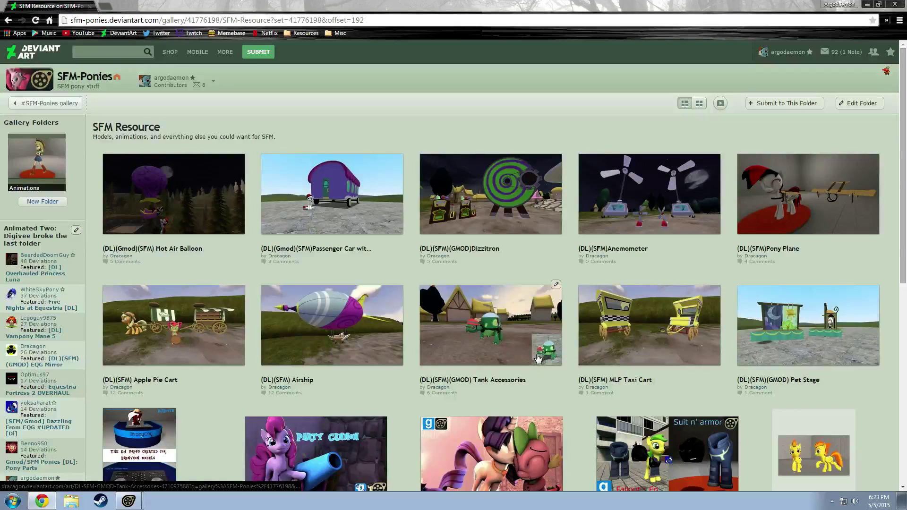
scroll(541, 354, "down", 3)
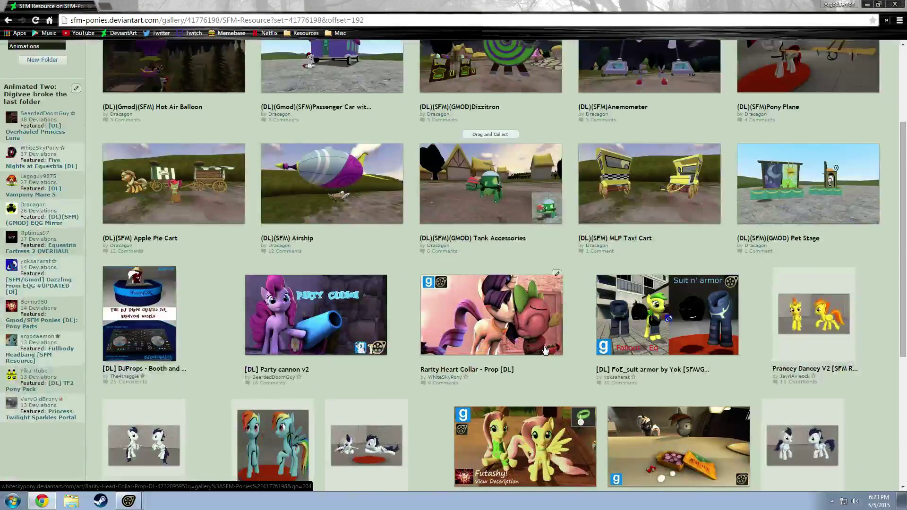
scroll(545, 350, "down", 3)
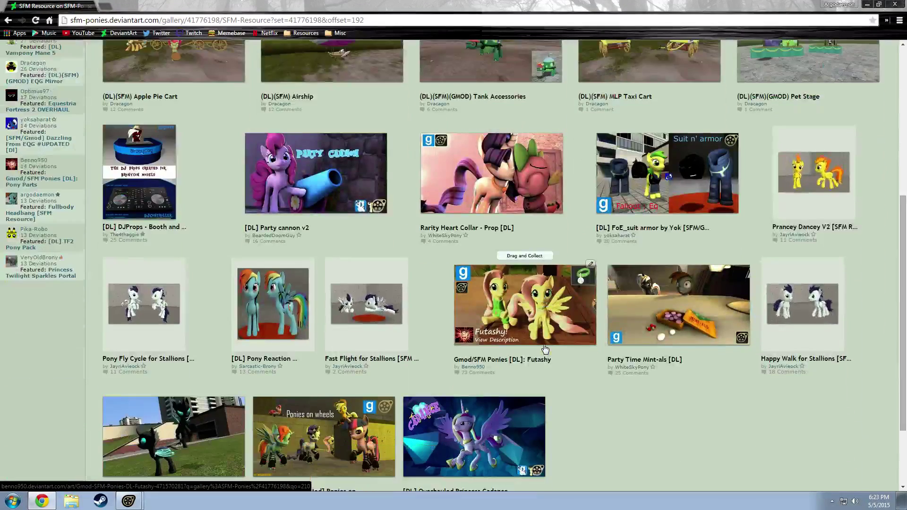
scroll(546, 348, "up", 4)
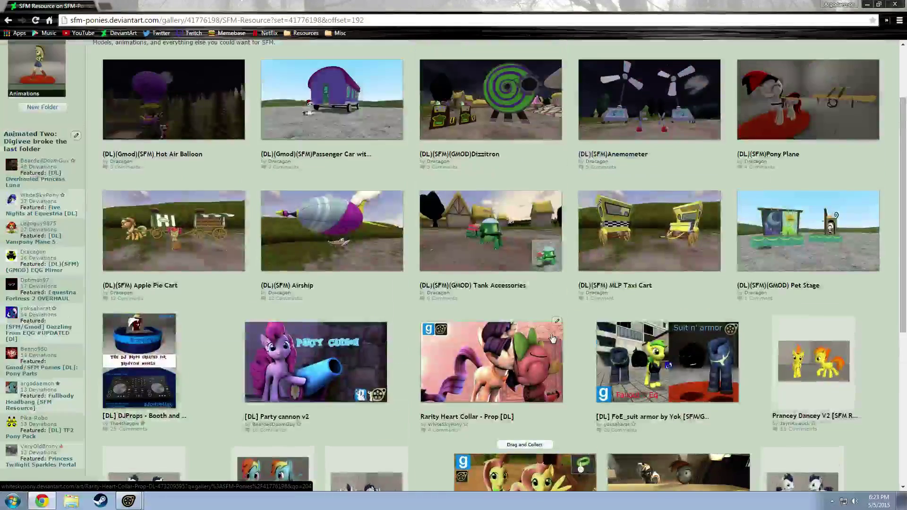
scroll(553, 338, "down", 5)
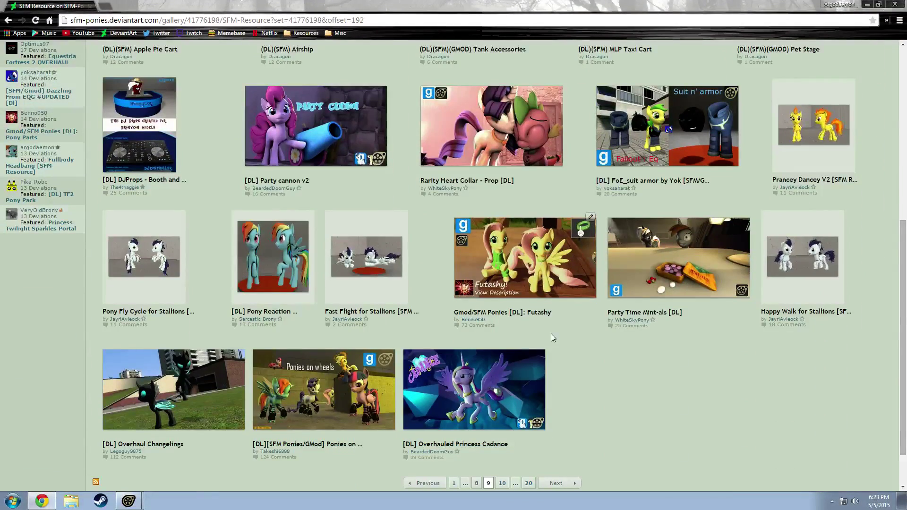
Step: Advance through the SFM Resource gallery to page 15 and open the Male Running Sprint resource
left_click(498, 432)
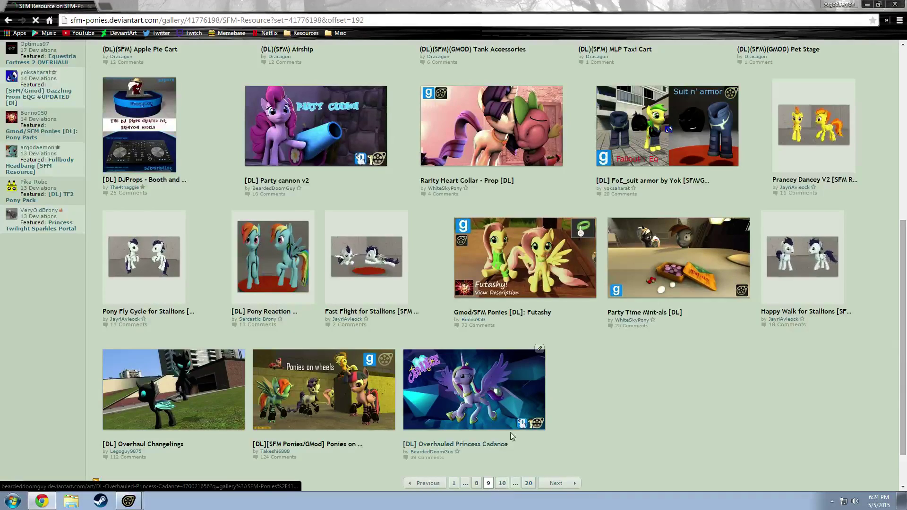
scroll(533, 415, "down", 7)
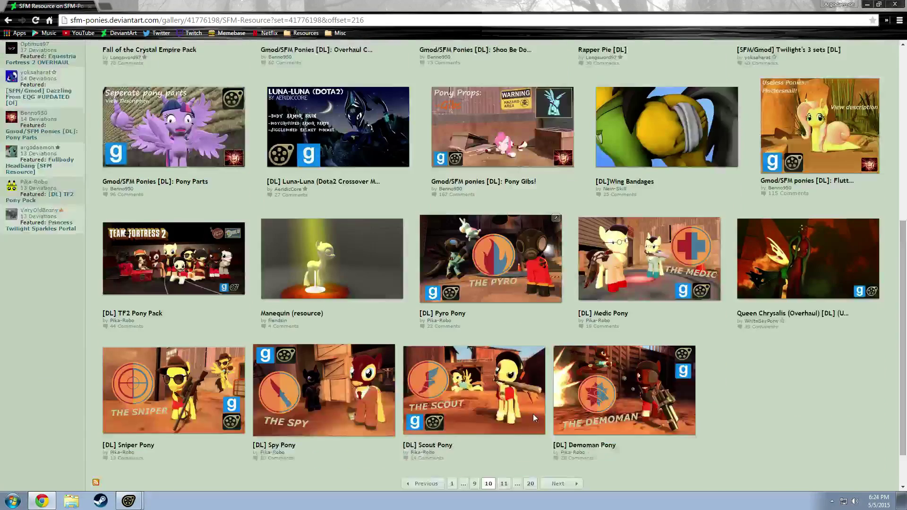
scroll(533, 414, "down", 1)
left_click(505, 432)
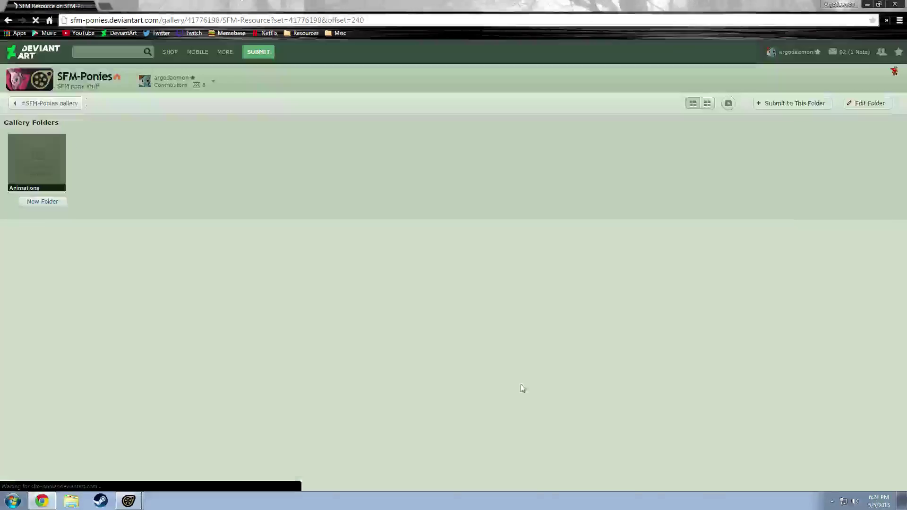
scroll(597, 380, "down", 5)
scroll(598, 382, "down", 3)
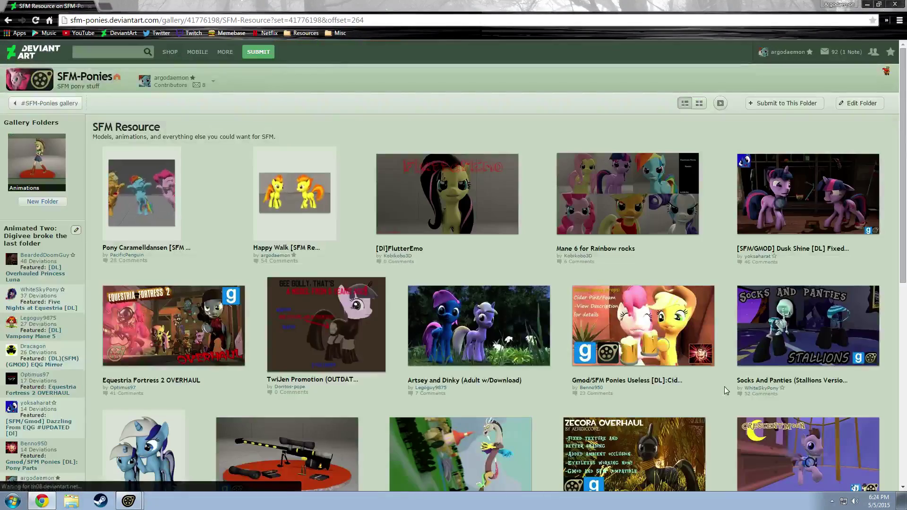
scroll(495, 296, "down", 8)
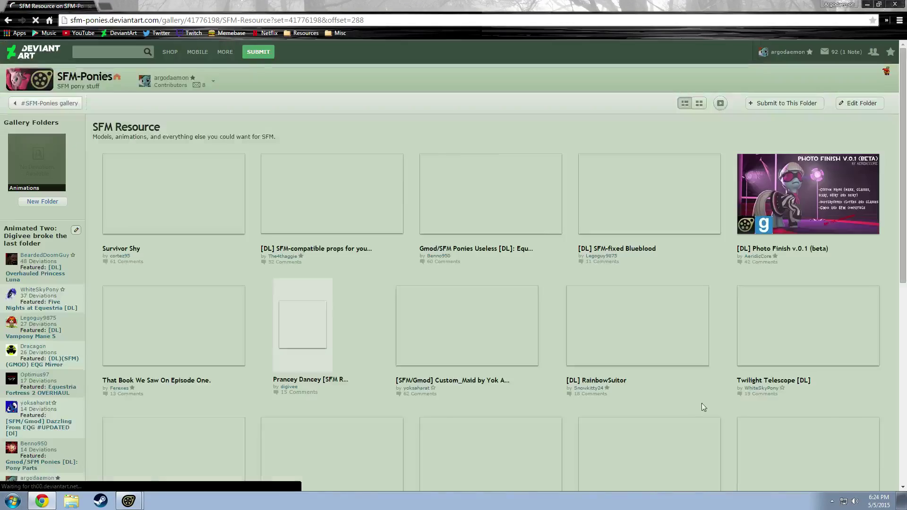
scroll(724, 397, "down", 5)
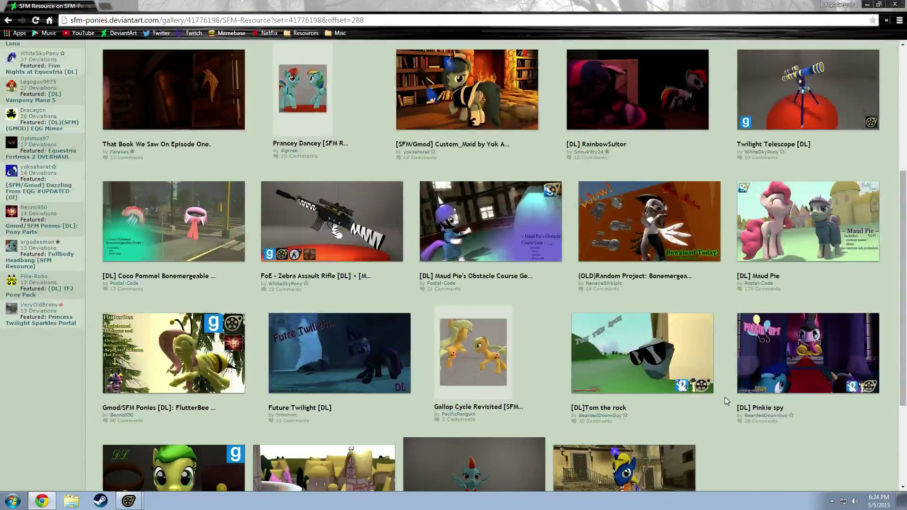
scroll(726, 396, "down", 3)
left_click(509, 433)
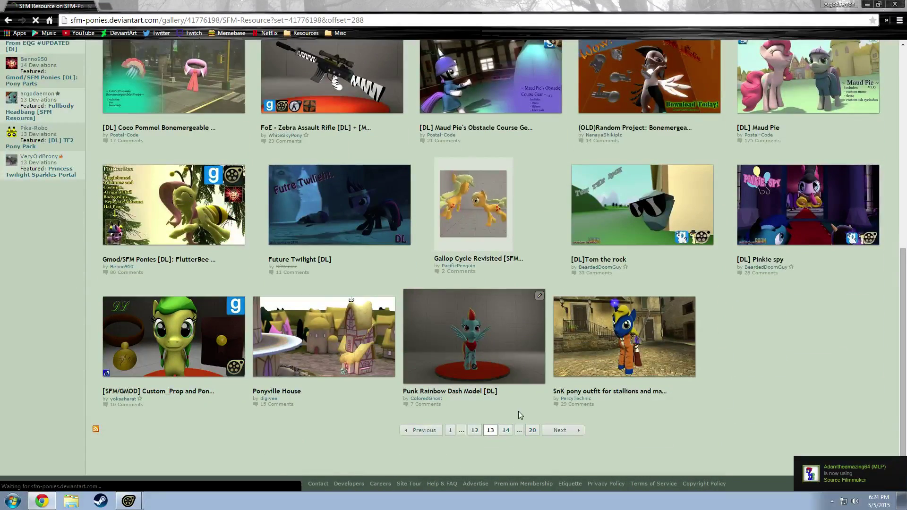
scroll(518, 413, "down", 7)
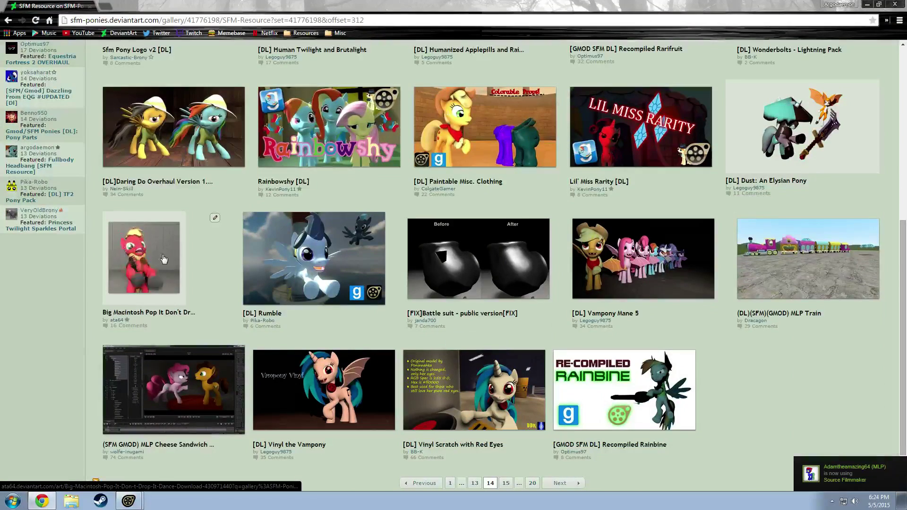
left_click(506, 484)
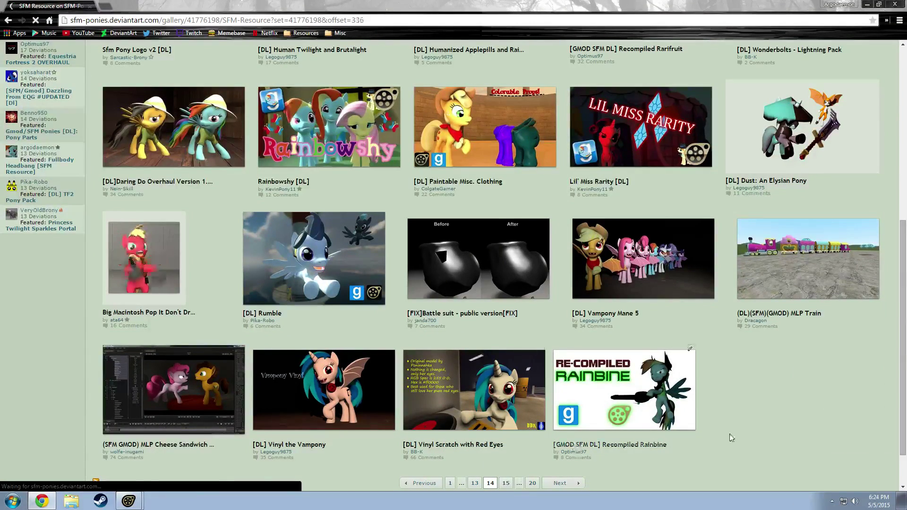
scroll(734, 433, "down", 3)
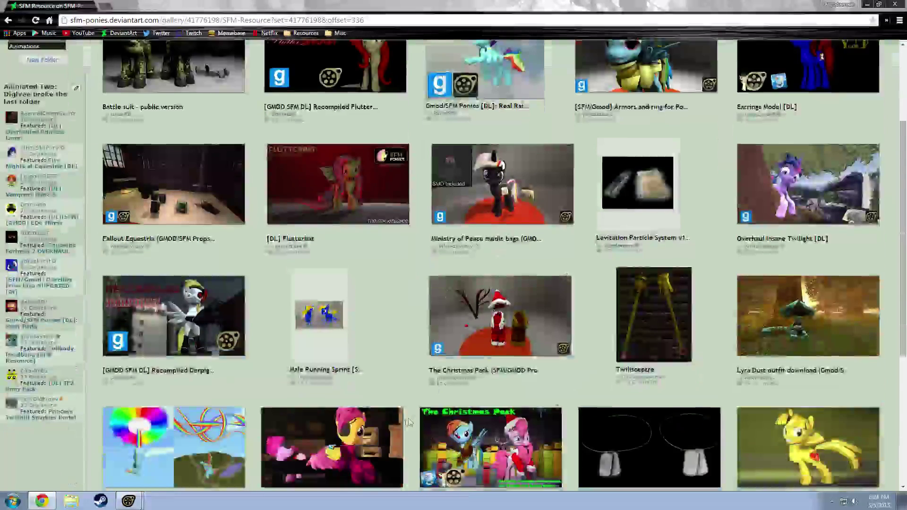
left_click(312, 314)
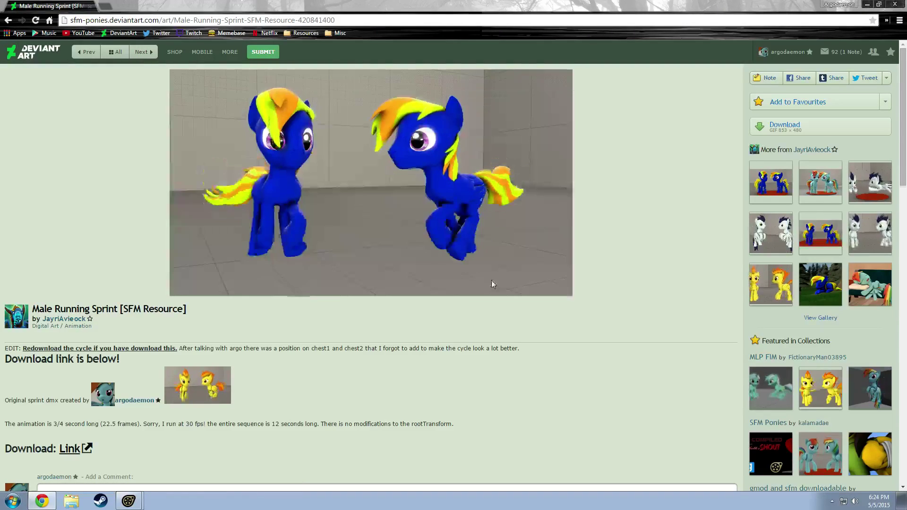
Step: Download male-running-sprint.dmx from the resource's MediaFire link and show the file in its download folder
left_click(84, 449)
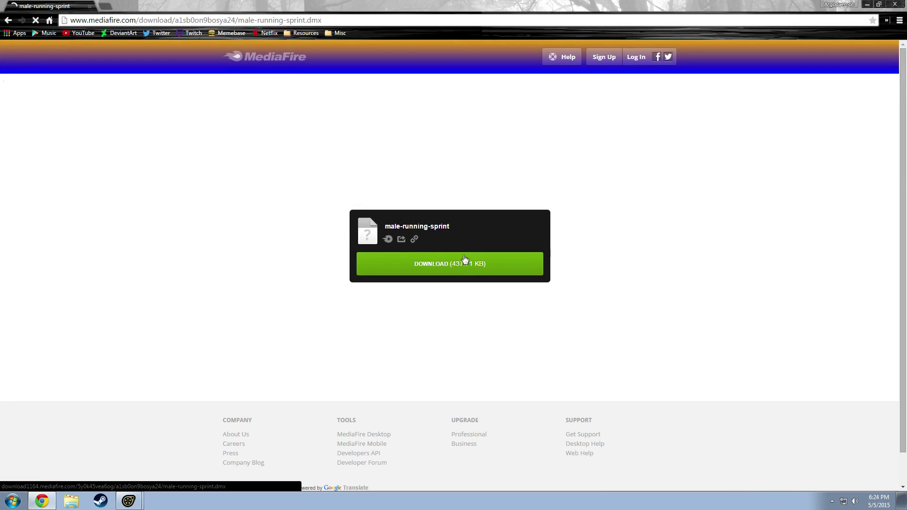
left_click(465, 259)
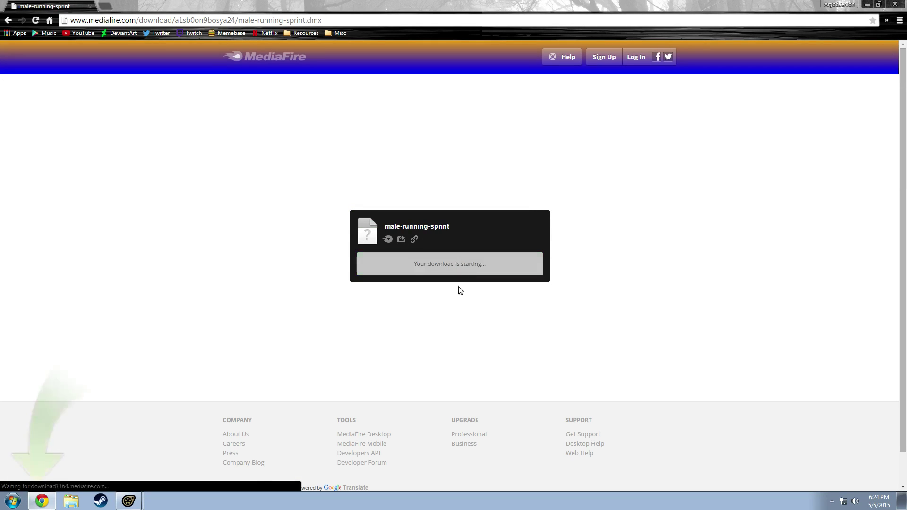
left_click(96, 482)
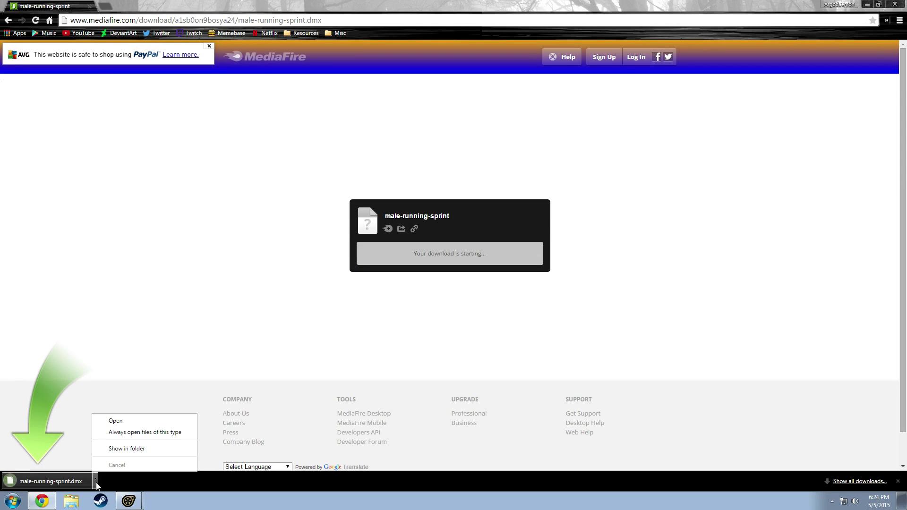
left_click(132, 450)
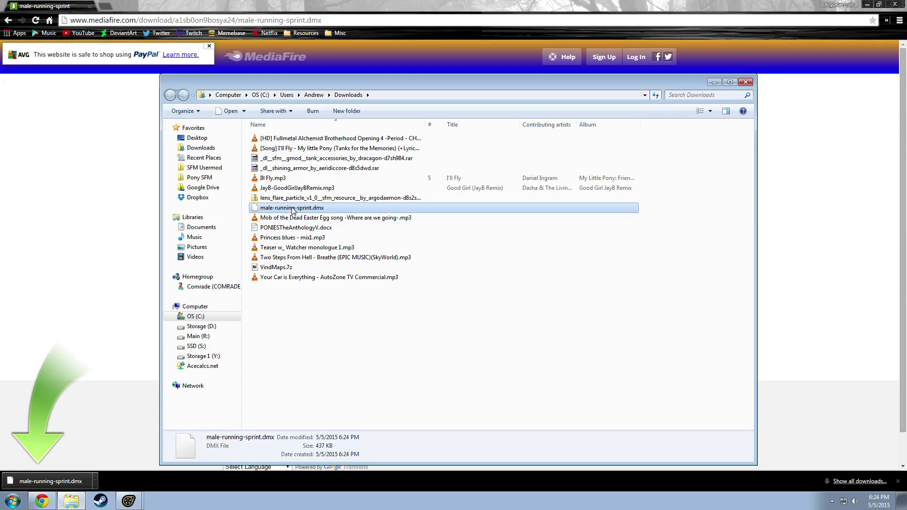
Step: Move male-running-sprint.dmx from Downloads into the SFM usermod dmx folder, replacing the existing copy, and return to Source Filmmaker
left_click(294, 229)
left_click(298, 209)
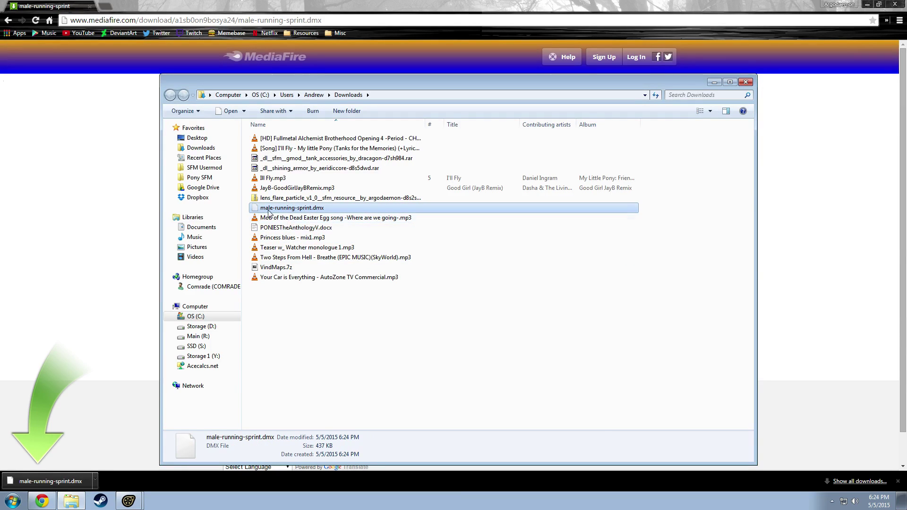
left_click(195, 179)
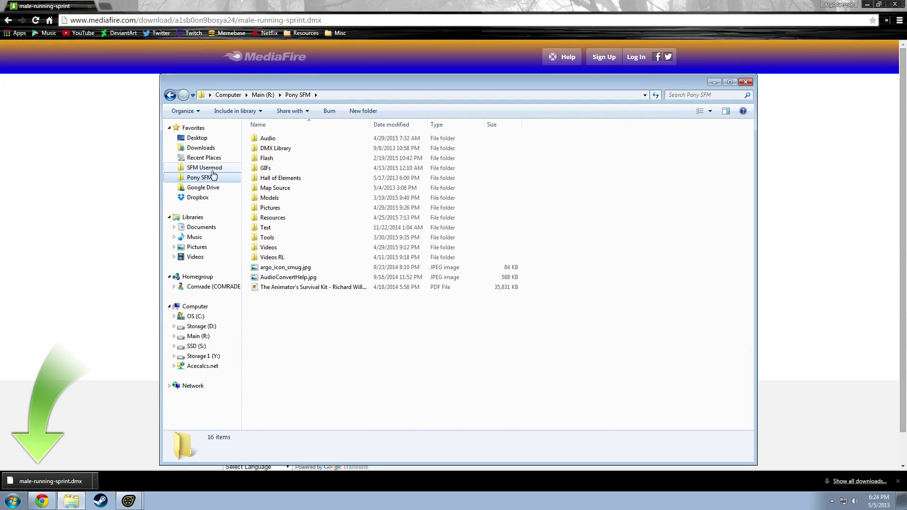
left_click(204, 168)
double_click(272, 161)
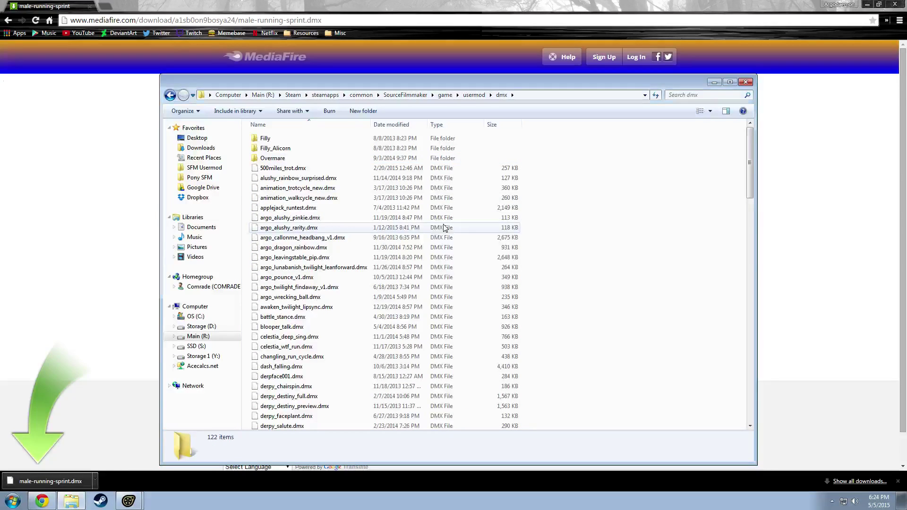
key("ctrl+v")
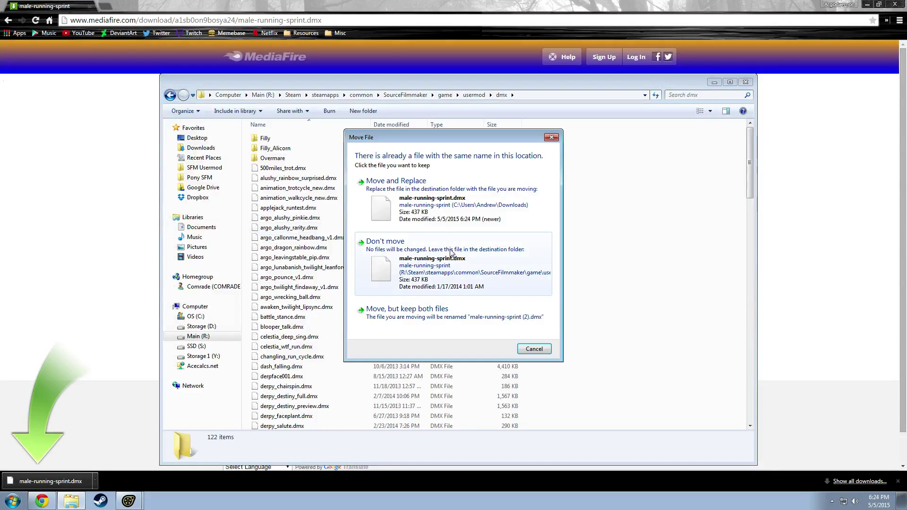
left_click(448, 198)
key("alt+F4")
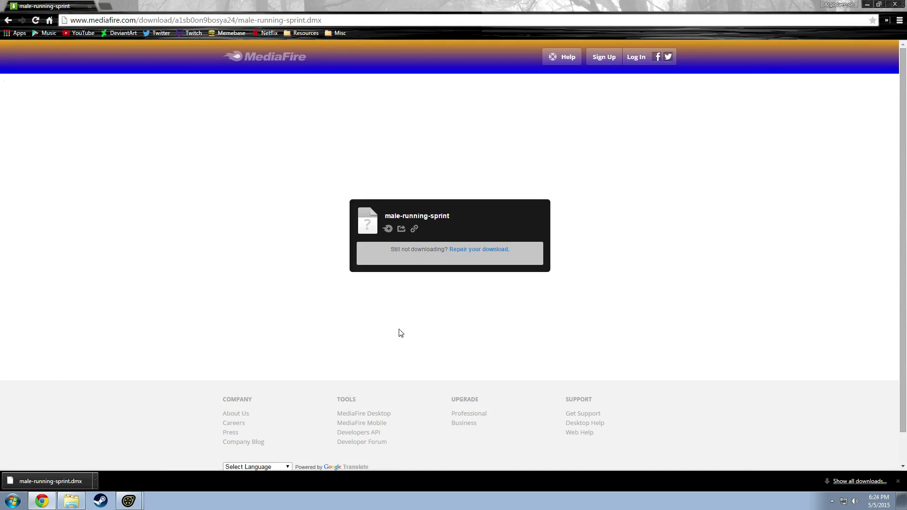
left_click(129, 501)
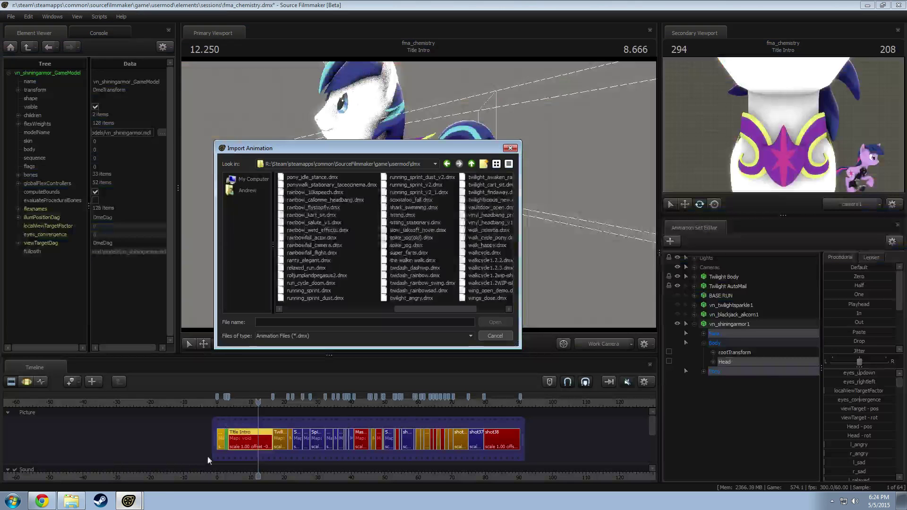
Step: Import every matched channel of male-running-sprint.dmx onto vn_shiningarmor1 and play back the Title Intro shot
left_click_drag(410, 310, 391, 307)
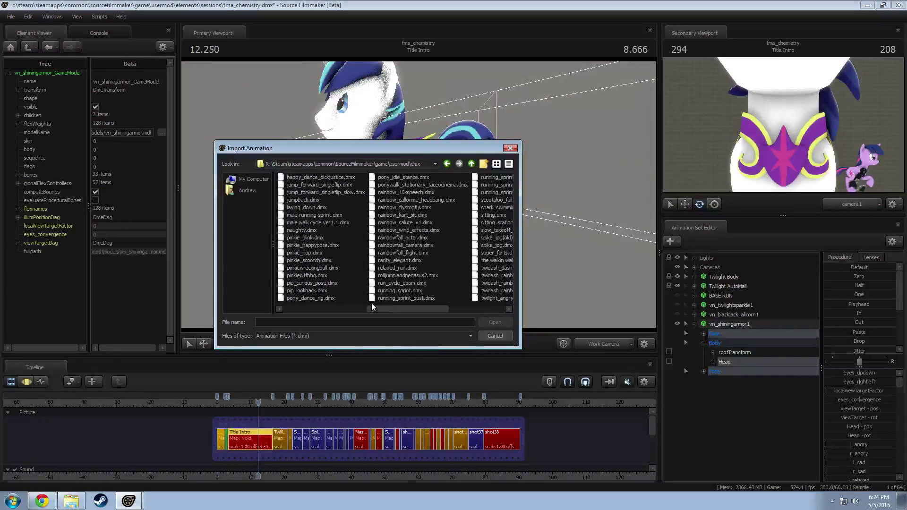
double_click(310, 215)
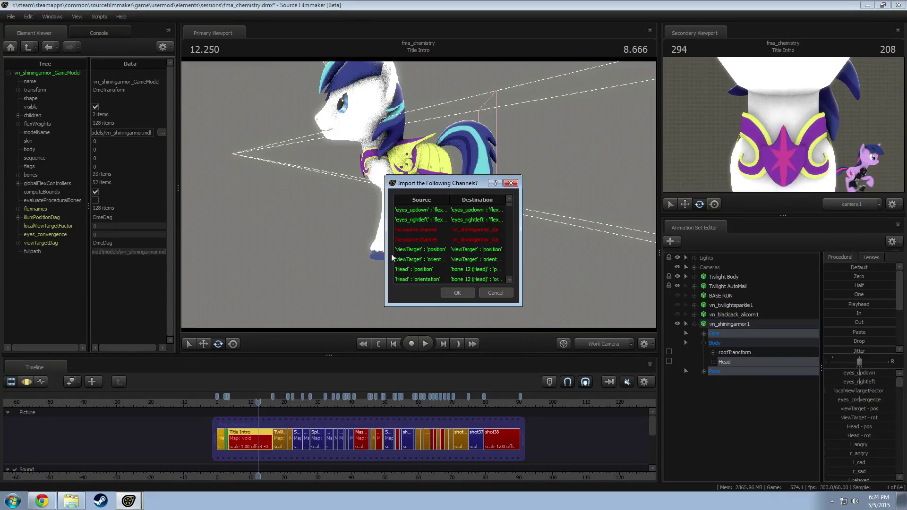
left_click(457, 294)
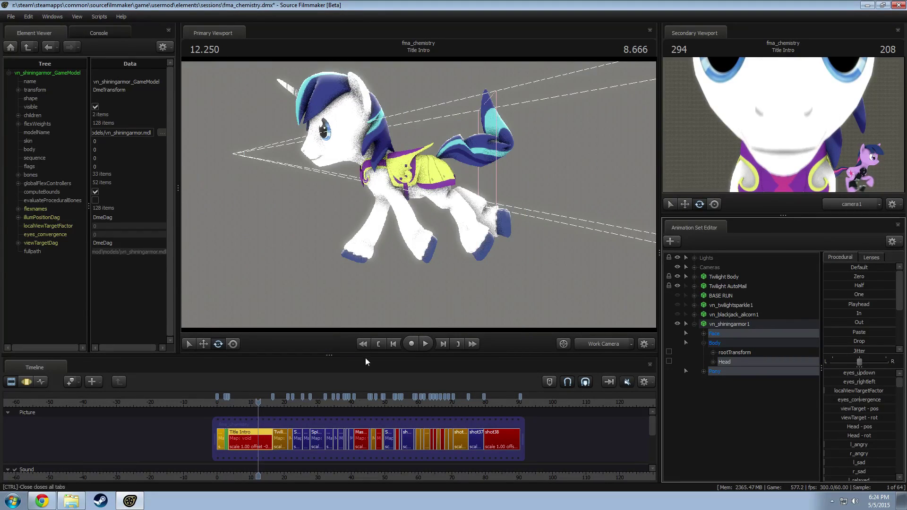
left_click(240, 403)
key("space")
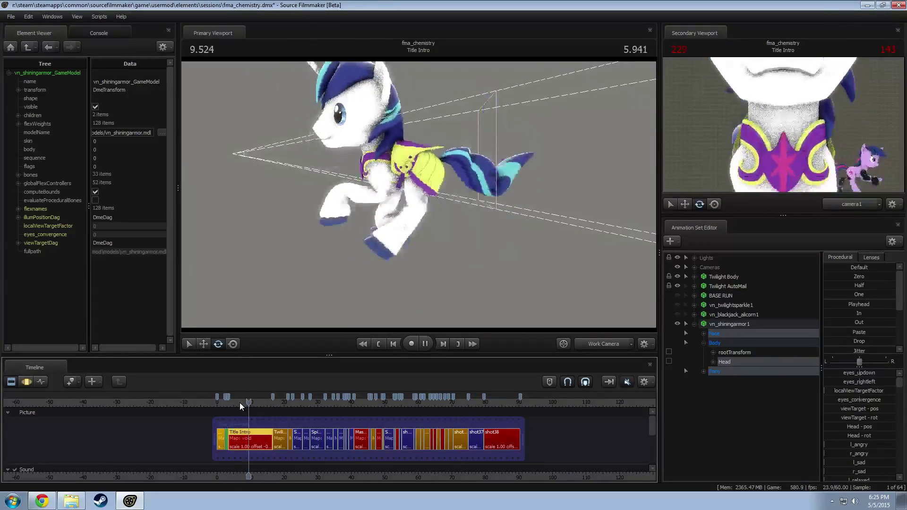
key("space")
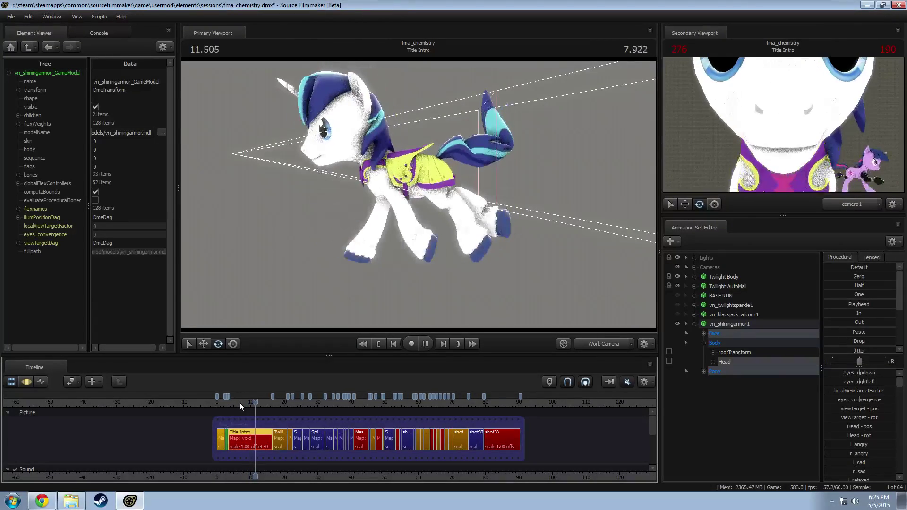
Step: Select Shining Armor's Tail2 and Tail3 among the Pony Bones and show their motion in the Motion Editor
left_click(704, 371)
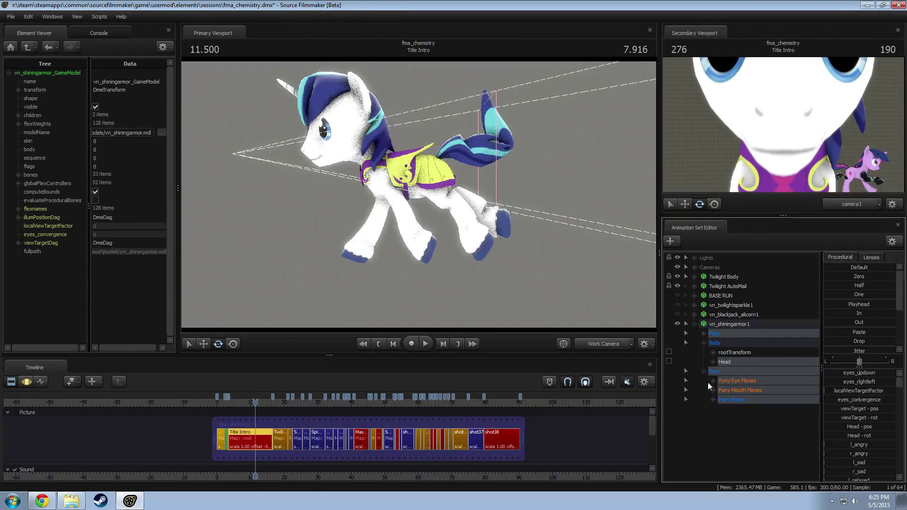
left_click(713, 400)
left_click(736, 429)
scroll(737, 430, "down", 1)
left_click_drag(743, 474, 758, 460)
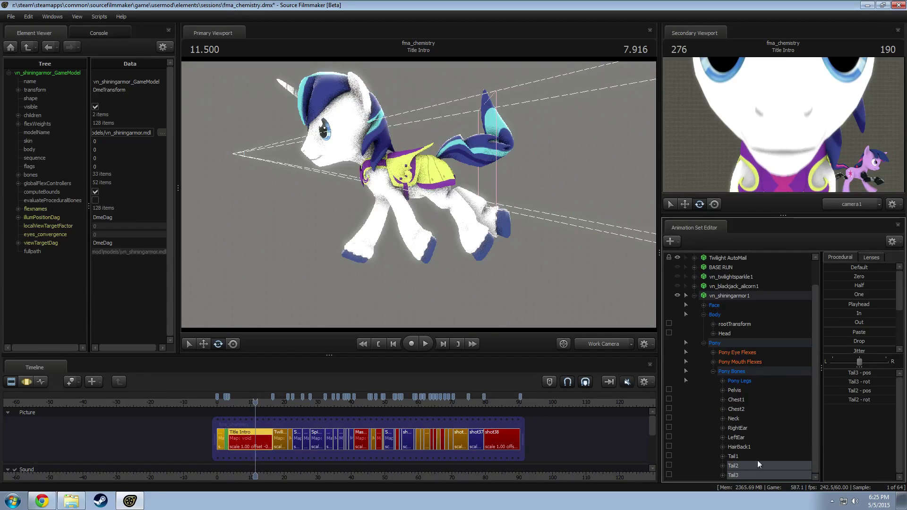
key("F3")
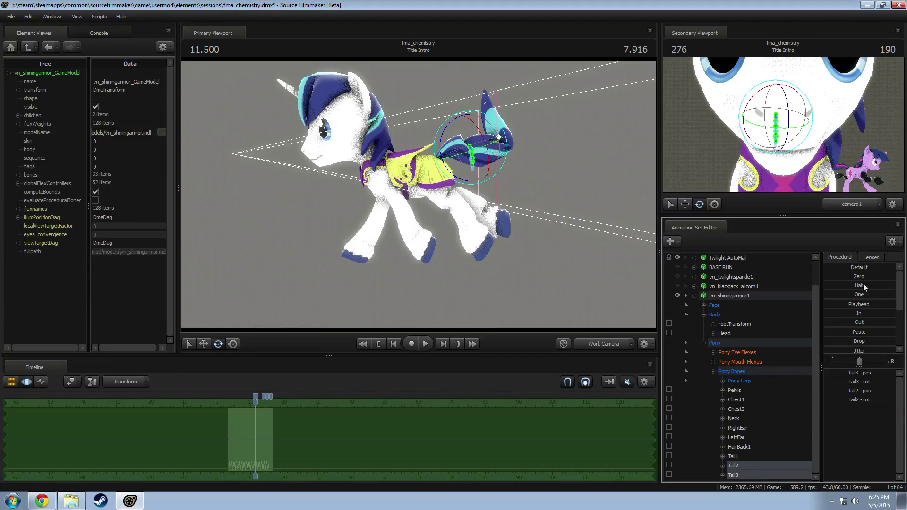
Step: Try resetting the Tail2 and Tail3 bones to their default pose and play back the run
double_click(853, 268)
key("space")
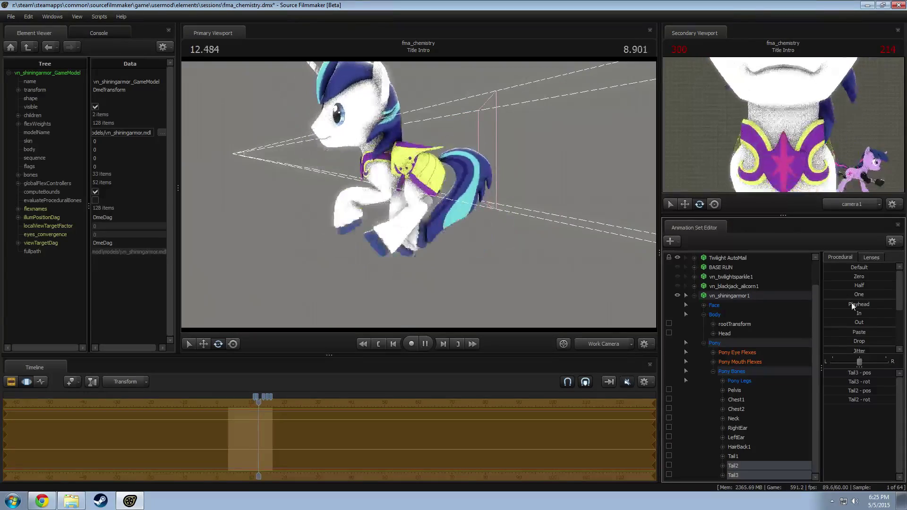
key("space")
left_click_drag(261, 405, 228, 406)
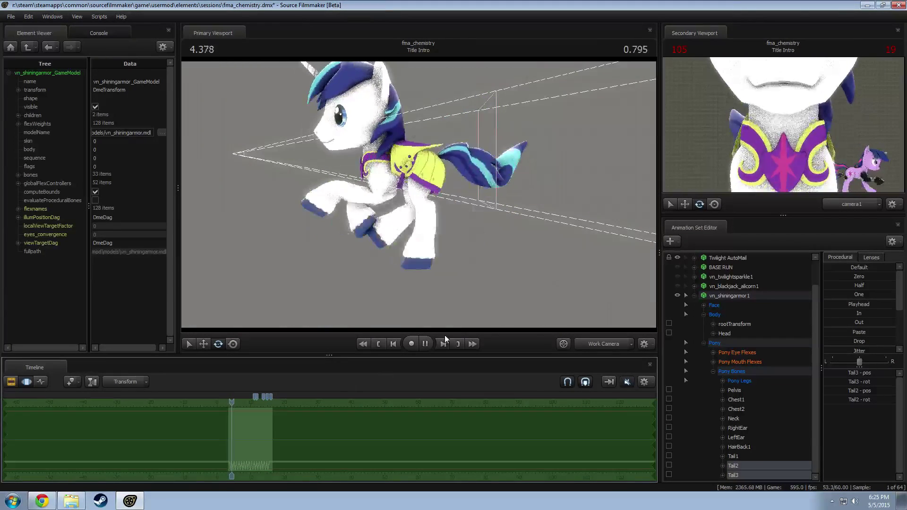
Step: Adjust the Tail2 bone's pose across the shot and play the run back to check the tail
left_click(471, 162)
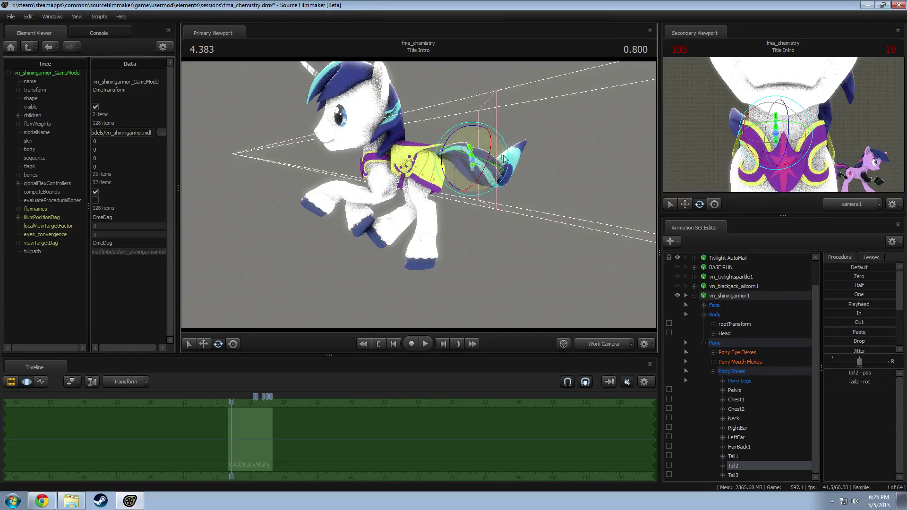
key("w")
left_click_drag(520, 161, 582, 141)
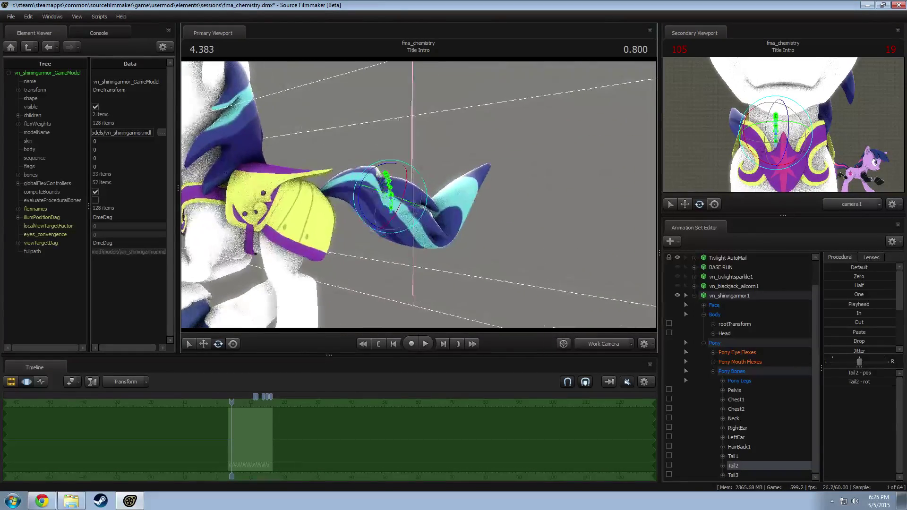
key("space")
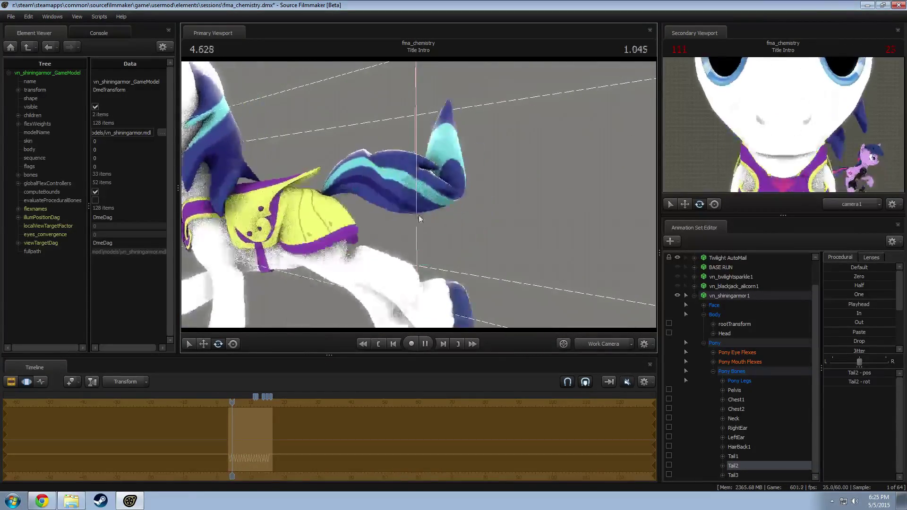
key("space")
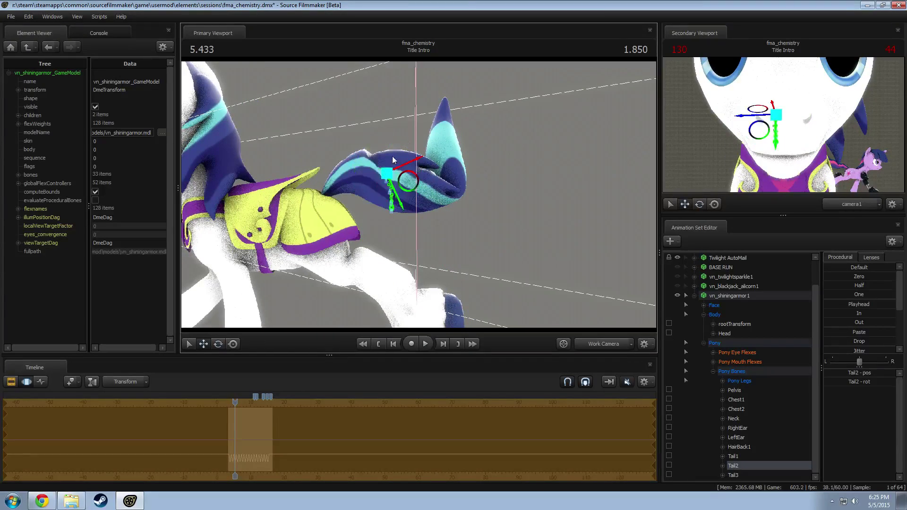
left_click_drag(415, 188, 413, 173)
key("space")
key("space")
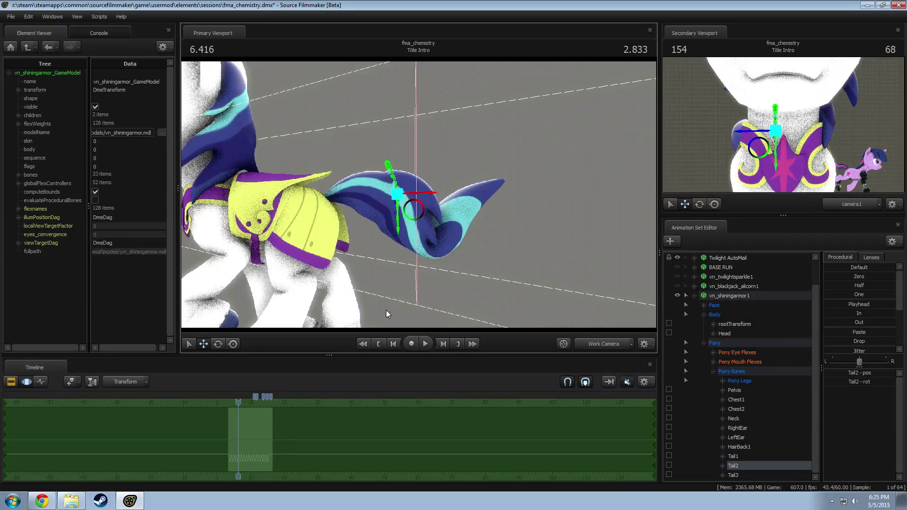
Step: Adjust the Tail3 bone so the tail tip points outward and down, and play back the run
scroll(271, 432, "up", 5)
scroll(271, 432, "up", 2)
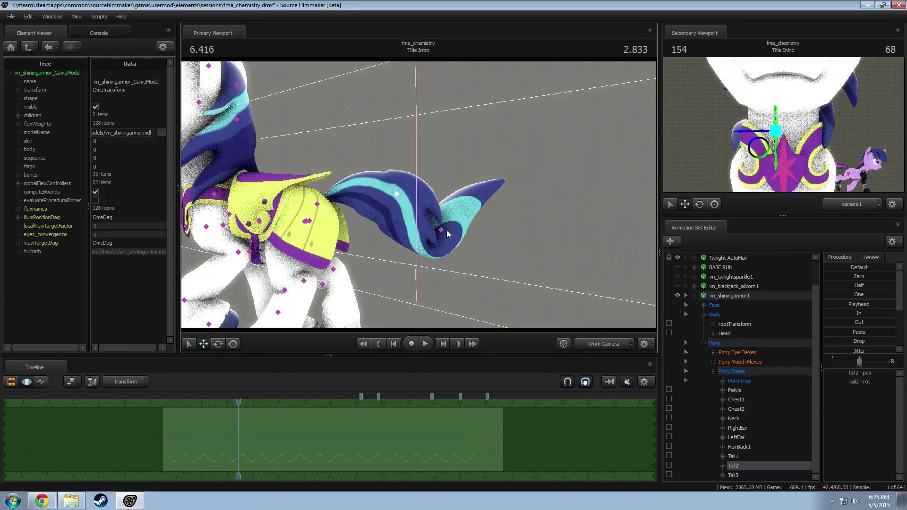
left_click(443, 231, "ctrl")
left_click_drag(444, 231, 424, 268, "alt")
key("e")
left_click_drag(423, 268, 475, 269, "alt")
key("space")
key("space")
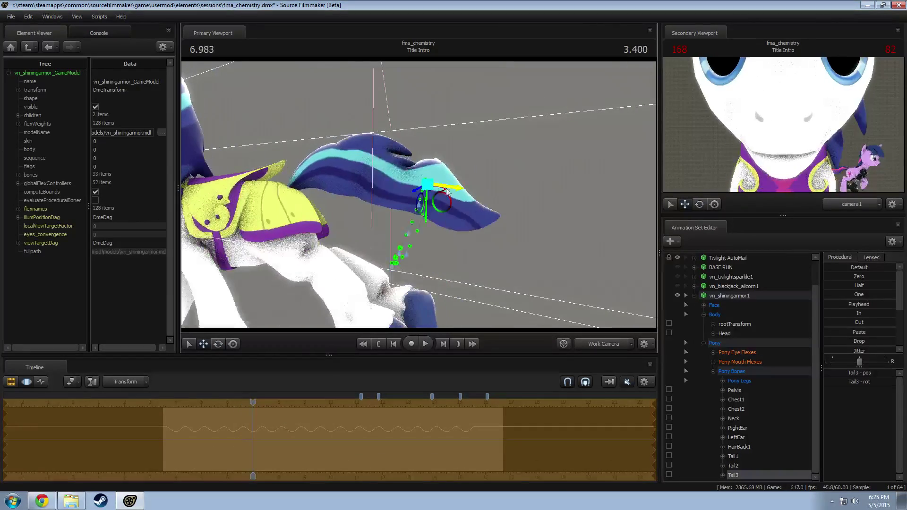
Step: Replay the run from near the start of the shot and lower the tail tip further using the Tail3 bone
left_click_drag(250, 407, 196, 408)
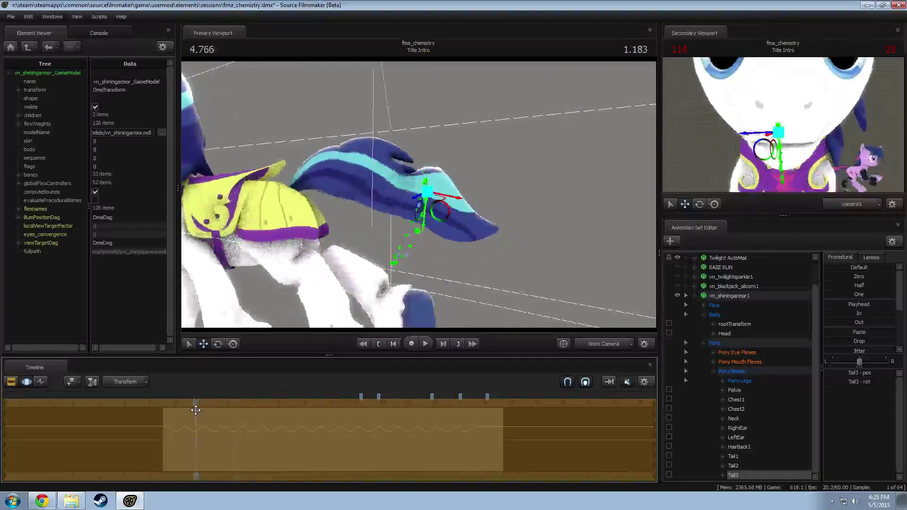
key("space")
key("space")
left_click_drag(445, 231, 391, 227, "alt")
key("e")
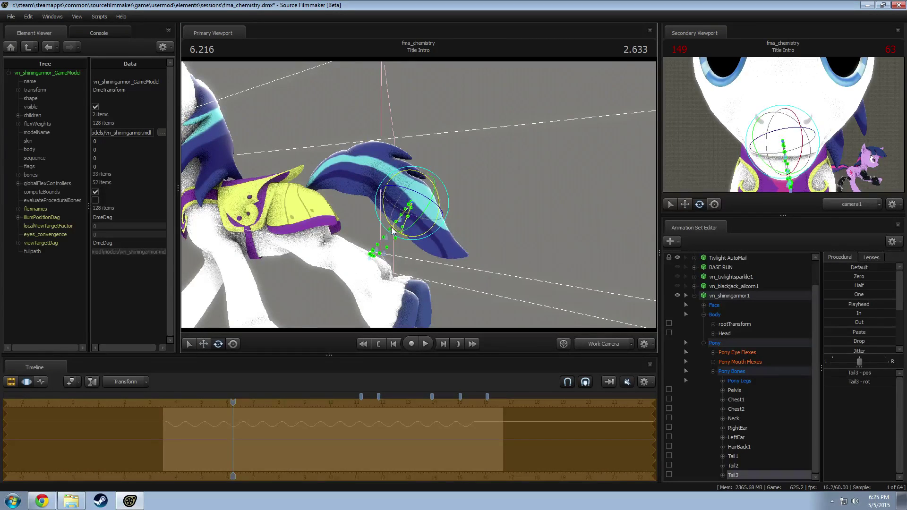
key("space")
key("space")
key("Escape")
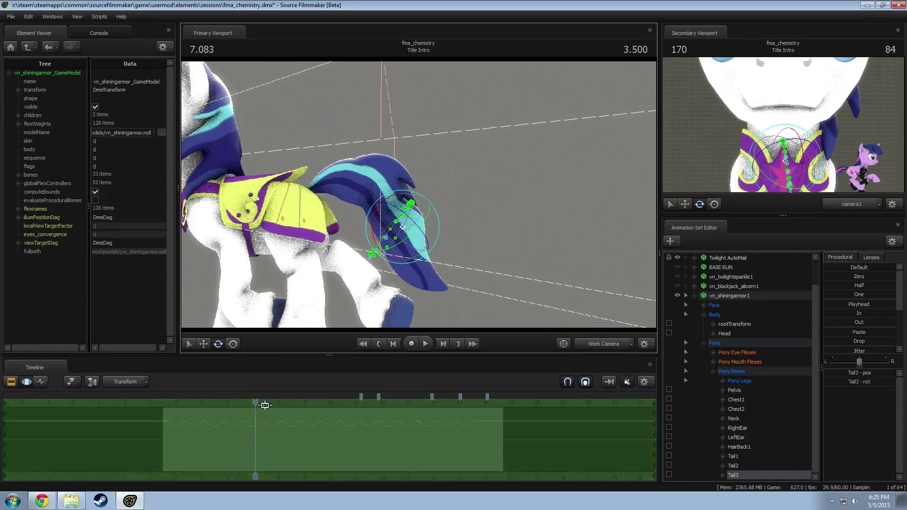
Step: Compare the Tail2 and Tail3 motion curves and offset the Tail3 animation slightly along the timeline
left_click(274, 409)
left_click(734, 466, "ctrl")
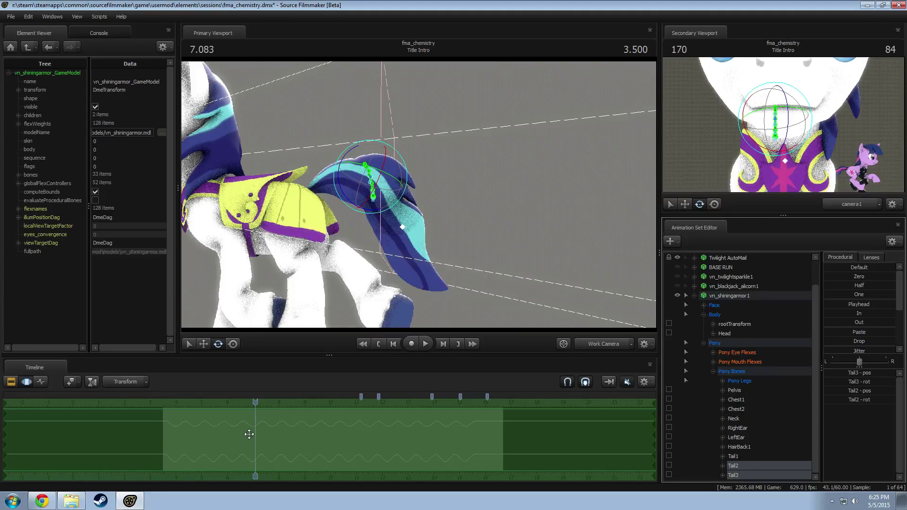
left_click_drag(249, 434, 299, 446)
left_click(742, 474)
left_click_drag(254, 407, 255, 428)
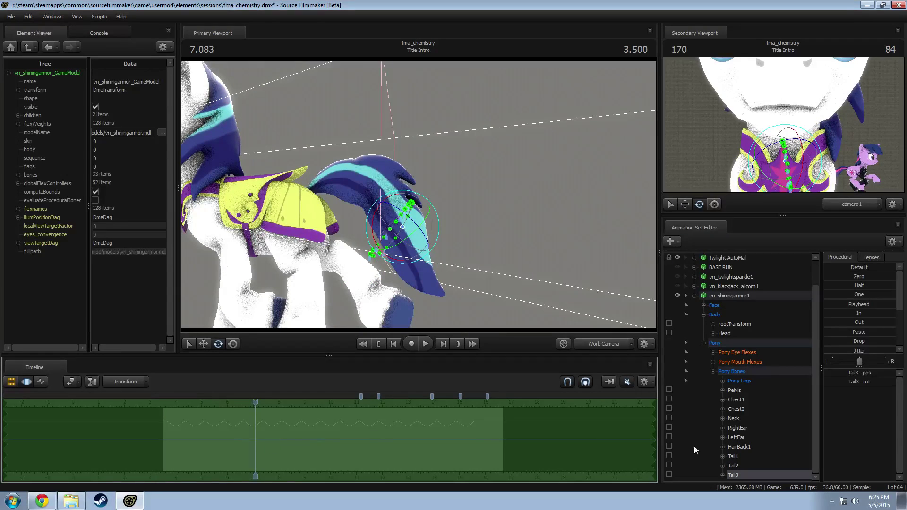
Step: Display the motion curves of Tail1, Tail2 and Tail3 together at a closer timeline scale to compare their waves
left_click(734, 466, "ctrl")
scroll(275, 443, "up", 4)
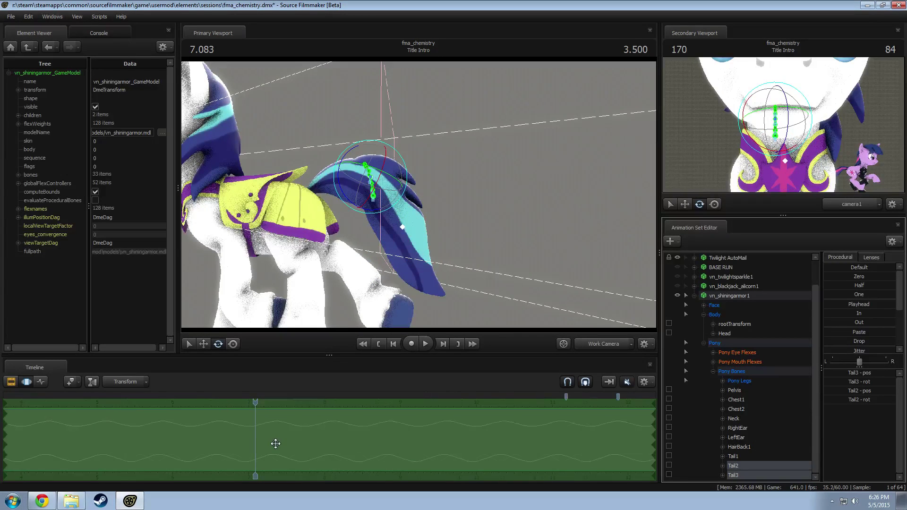
left_click(742, 456)
left_click(735, 466, "ctrl")
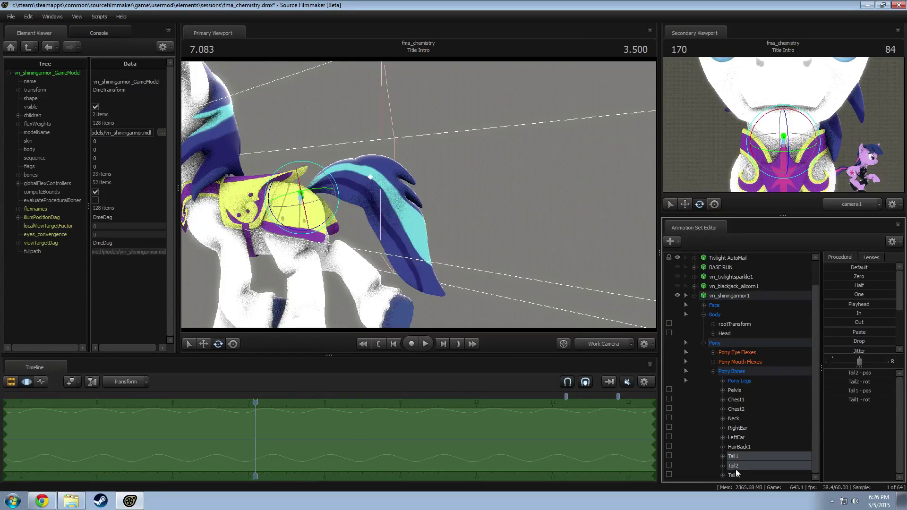
left_click(737, 474, "ctrl")
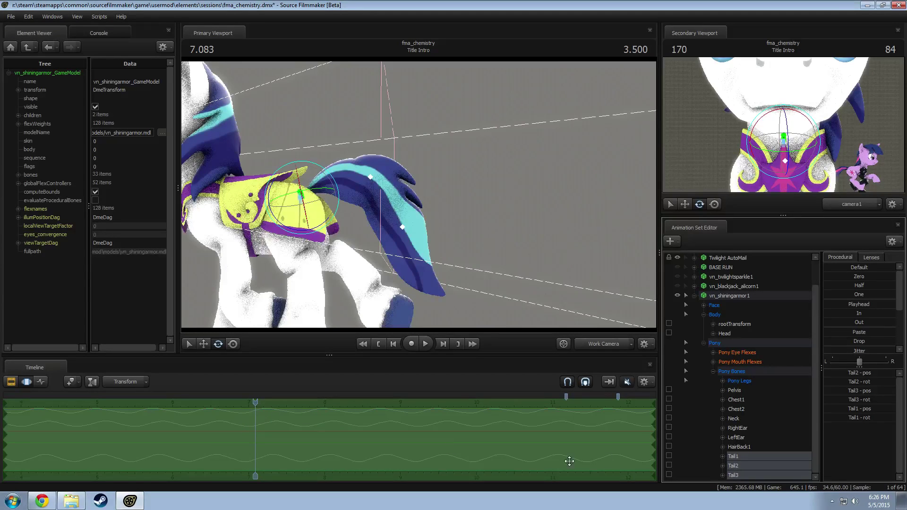
Step: Toggle Tail1 and Tail3 in the selection to identify which motion curve belongs to each bone
double_click(741, 459, "ctrl")
left_click(741, 460, "ctrl")
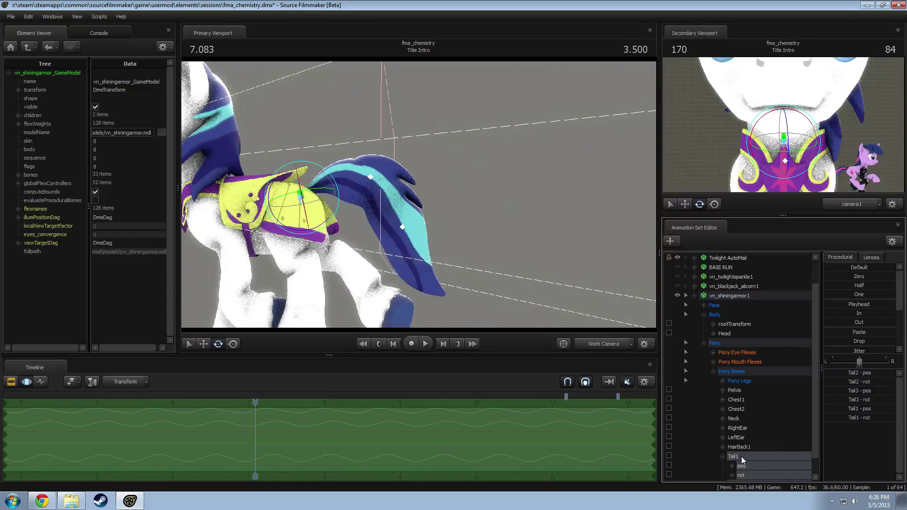
scroll(744, 474, "down", 2)
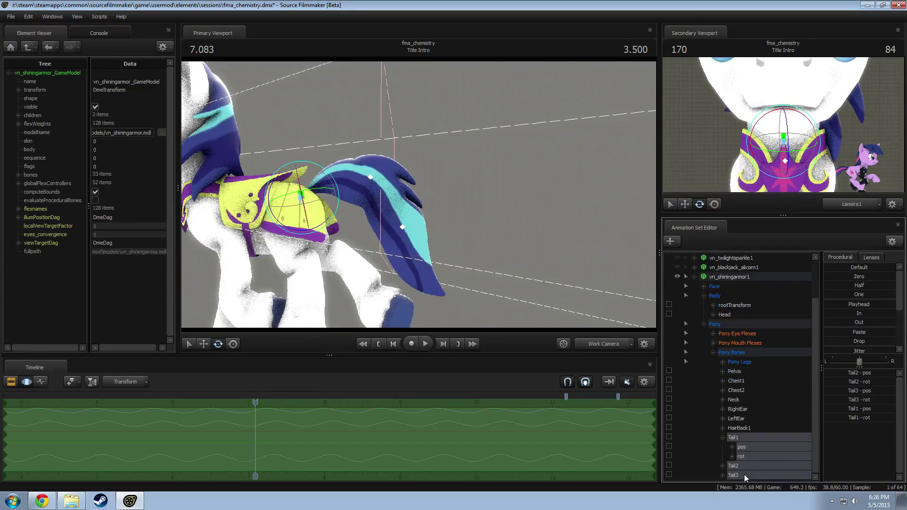
left_click(753, 474, "ctrl")
left_click(753, 475, "ctrl")
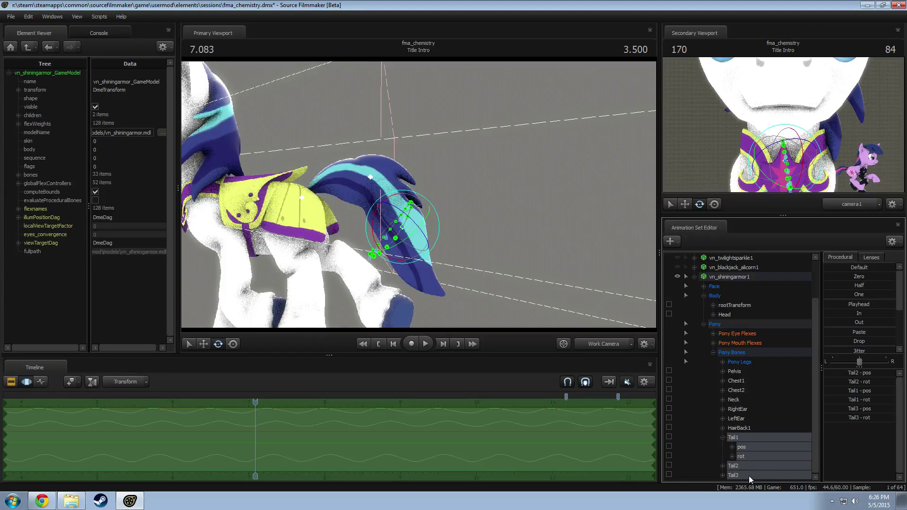
left_click(723, 437)
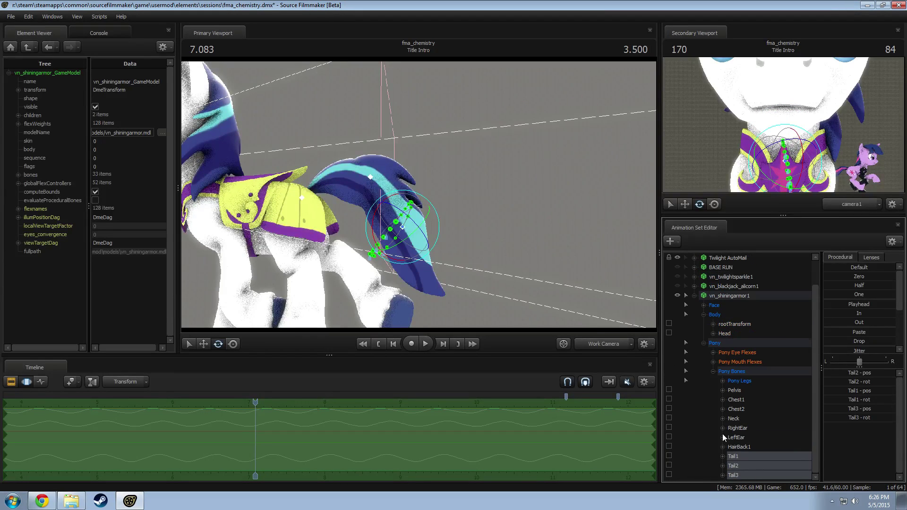
Step: Isolate the Tail3 curve, add the Tail2 and Tail1 curves back, and examine the offset between their waves
left_click(739, 459, "ctrl")
left_click(743, 466, "ctrl")
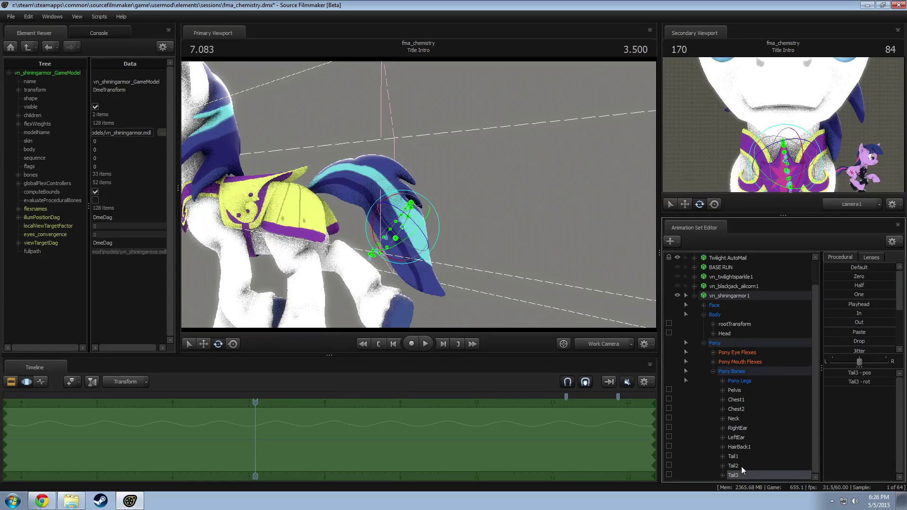
left_click(741, 466, "ctrl")
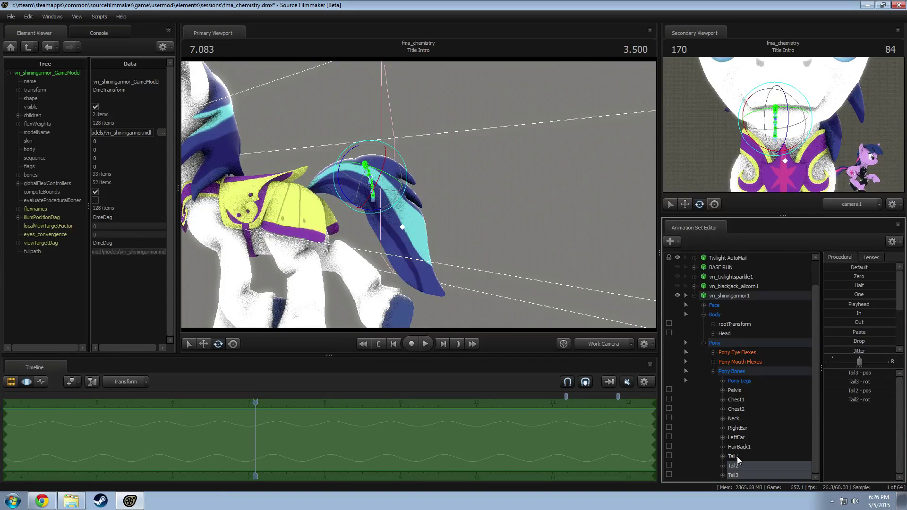
left_click(738, 457, "ctrl")
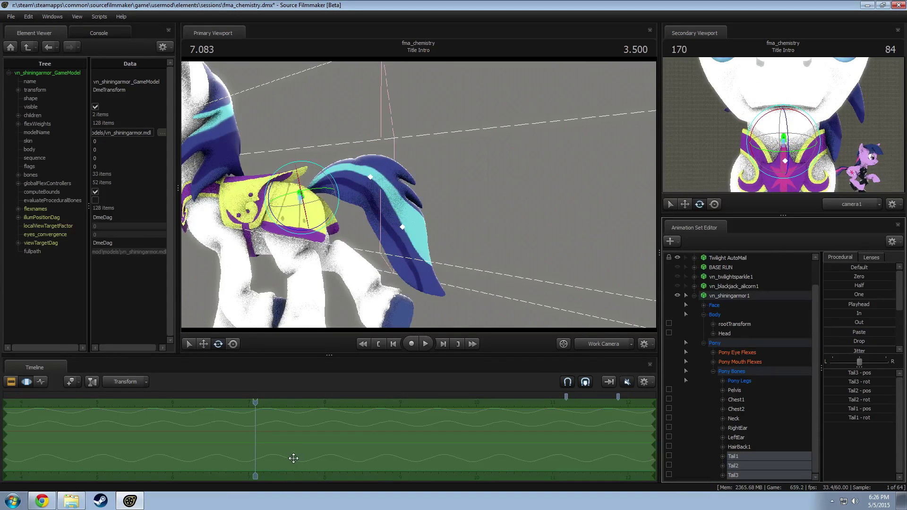
key("shift")
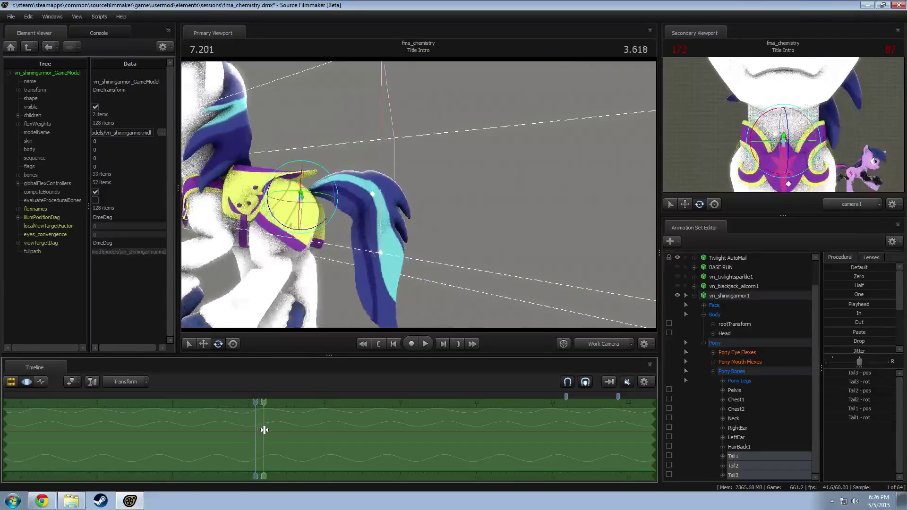
middle_click_drag(280, 433, 295, 434)
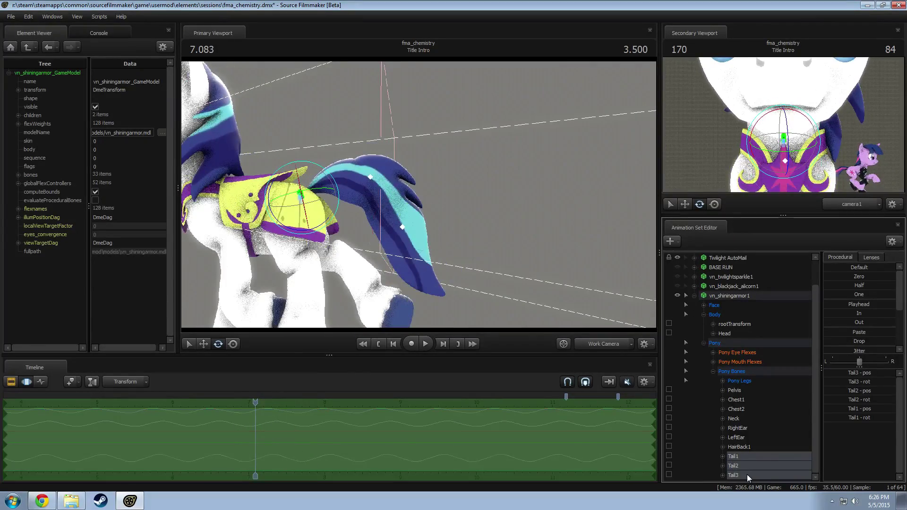
Step: Try offsetting the isolated Tail3 curve further along the timeline, play it back from behind, and undo the offset
left_click(734, 475)
left_click_drag(303, 425, 316, 426)
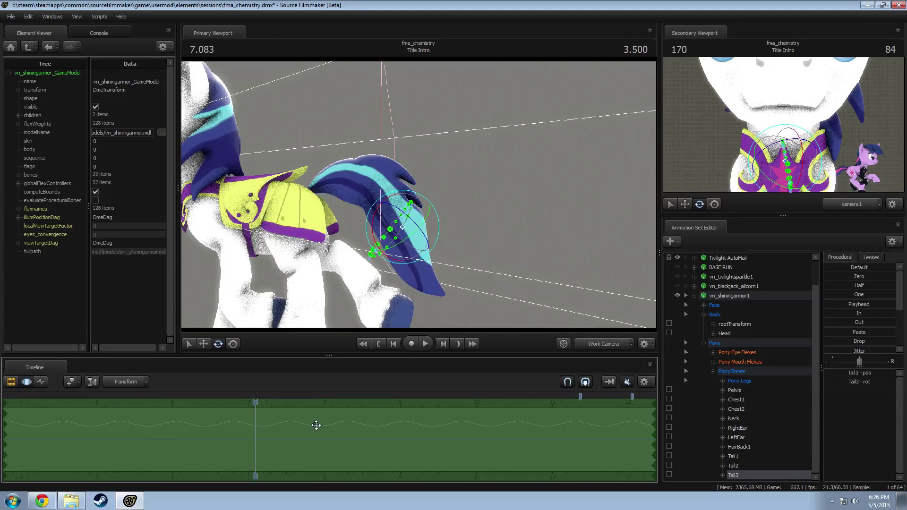
left_click_drag(256, 430, 364, 443)
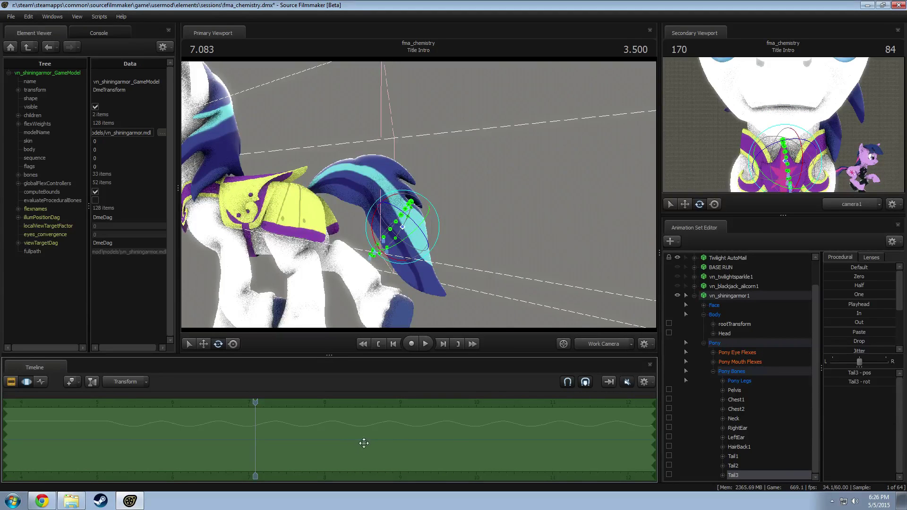
left_click_drag(470, 274, 412, 260, "alt")
key("space")
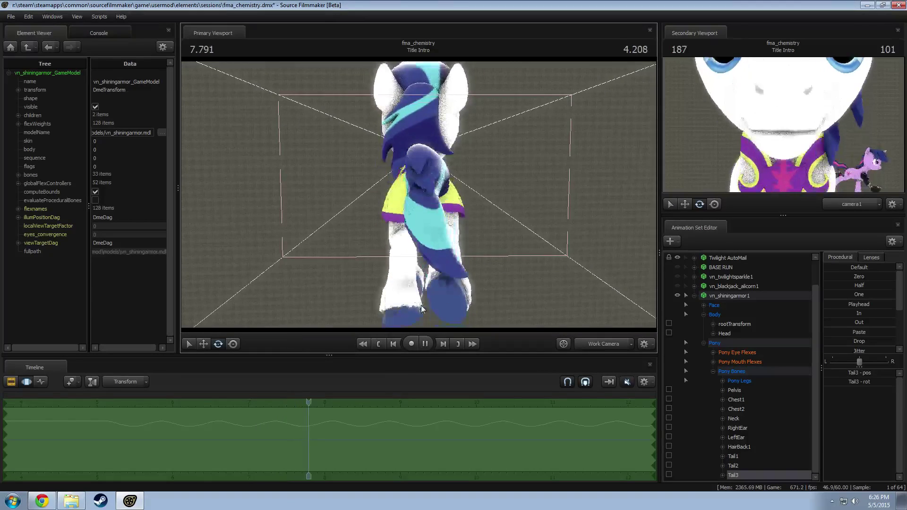
key("space")
key("ctrl+z")
key("ctrl+z")
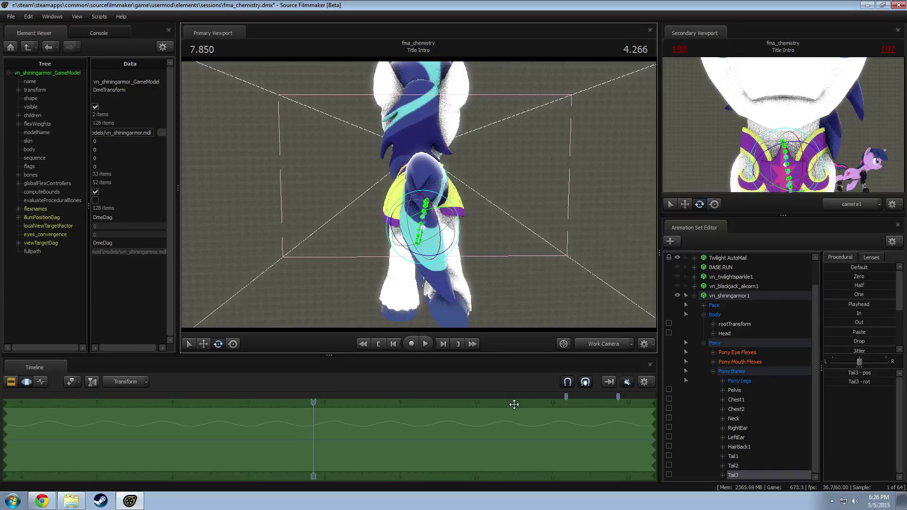
Step: Reset the Tail3 bone's animation to Default and play the shot from the side to check the tail
left_click(856, 268)
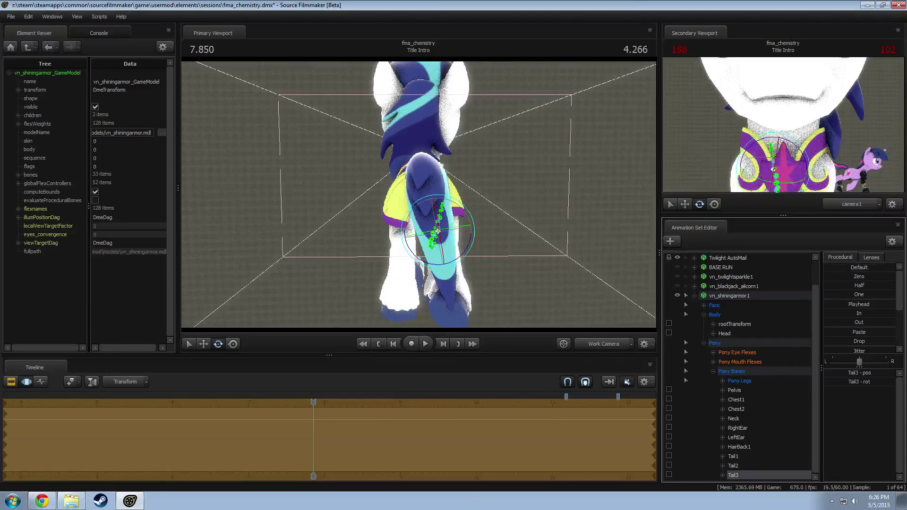
left_click_drag(486, 267, 562, 265, "alt")
key("space")
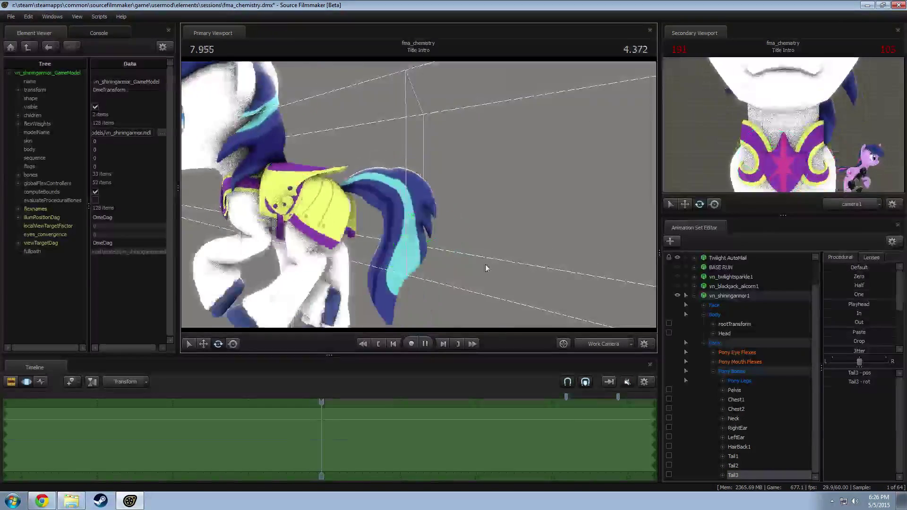
key("space")
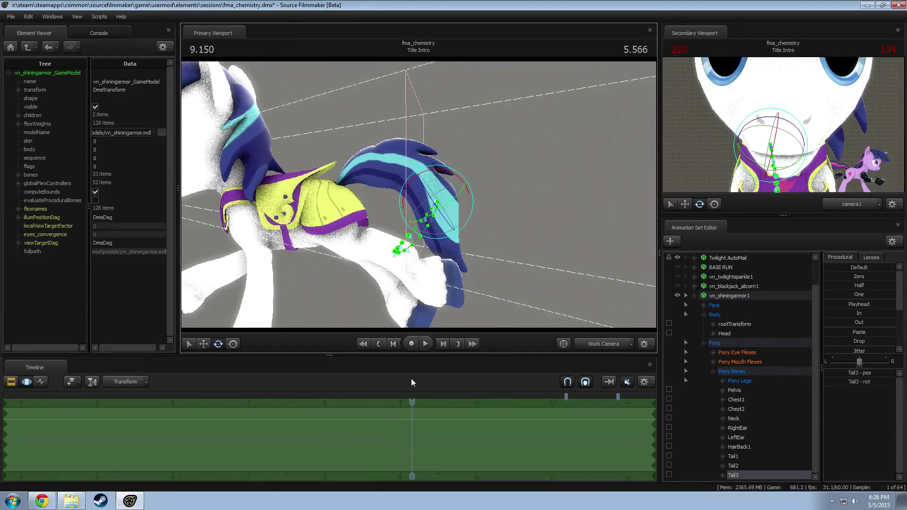
Step: Pull the work camera back to frame the whole pony, and switch the primary viewport to camera1
key("s")
mouse_move(536, 275)
left_mouse_down()
mouse_move(524, 281)
mouse_move(526, 273)
left_mouse_up()
scroll(419, 198, "down", 4)
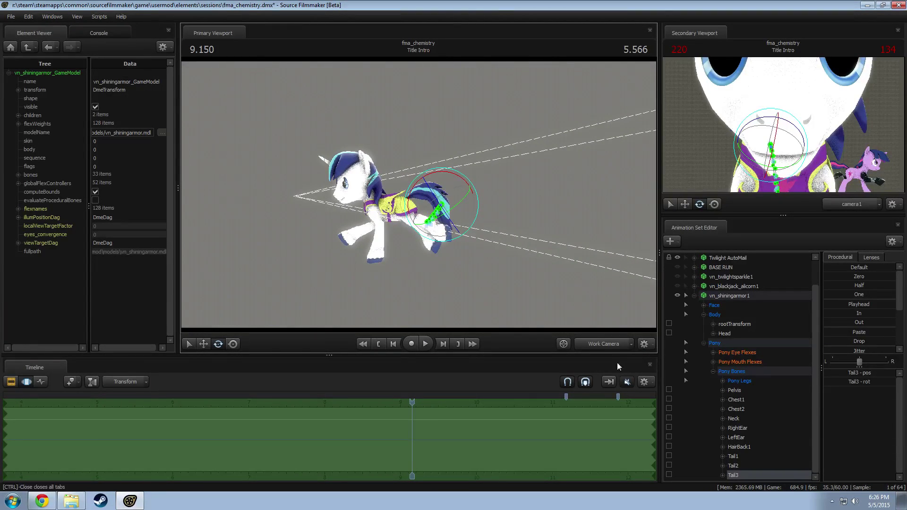
left_click(607, 348)
Step: Collapse vn_shiningarmor1, select the whole animation set, and shift its run animation along the timeline so it starts at the playhead
scroll(449, 402, "down", 6)
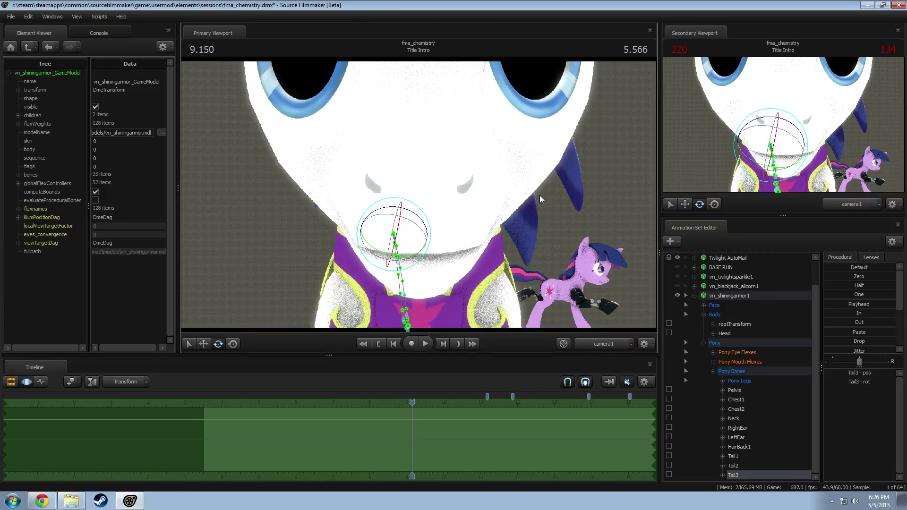
left_click(695, 296)
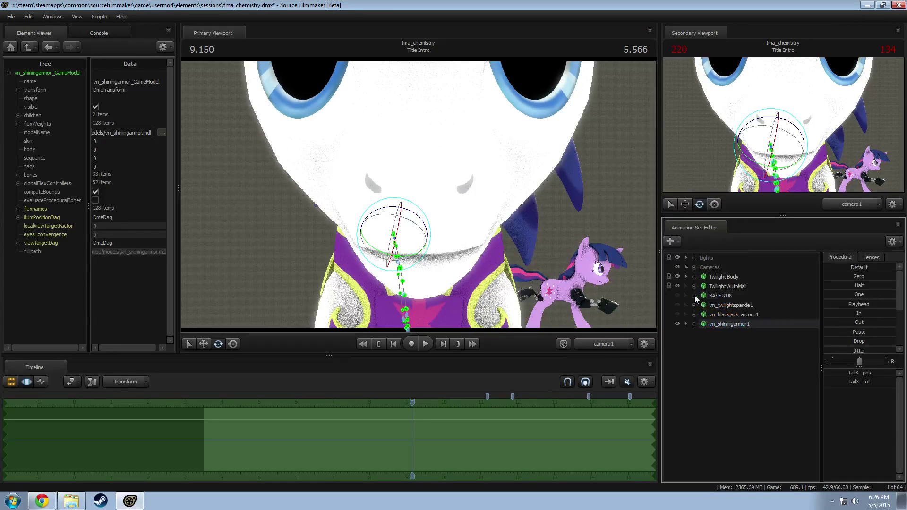
left_click(737, 324)
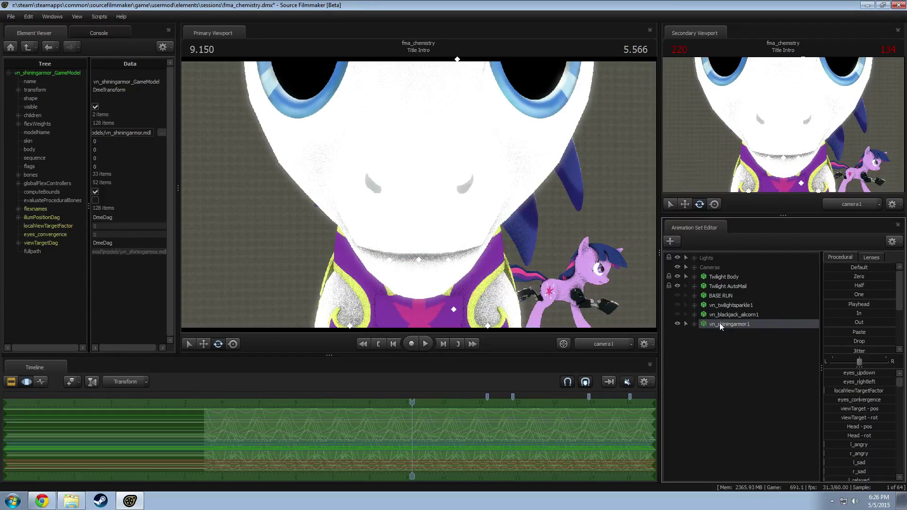
left_click_drag(465, 438, 546, 443)
scroll(477, 434, "down", 3)
left_click(645, 381)
left_click(666, 419)
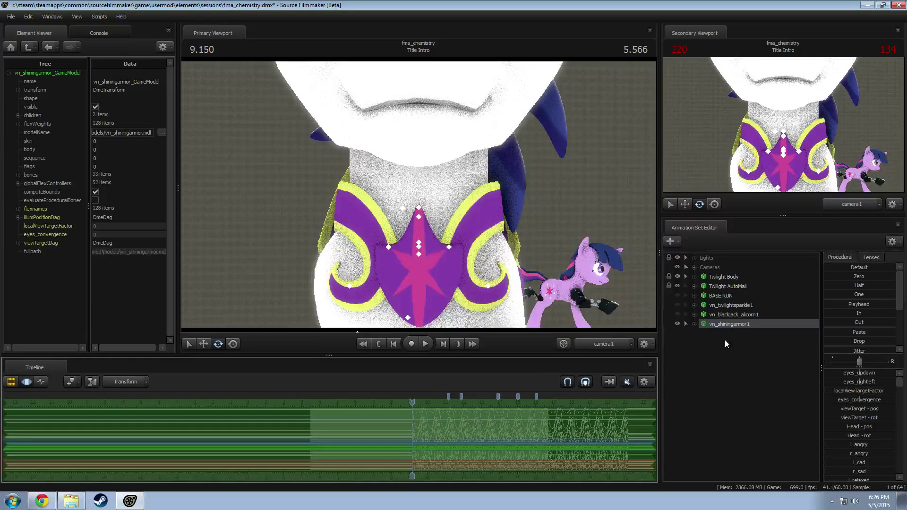
Step: Expand the vn_shiningarmor1 and Twilight Body control trees, and unlock and select Twilight Body's rootTransform
left_click(694, 325)
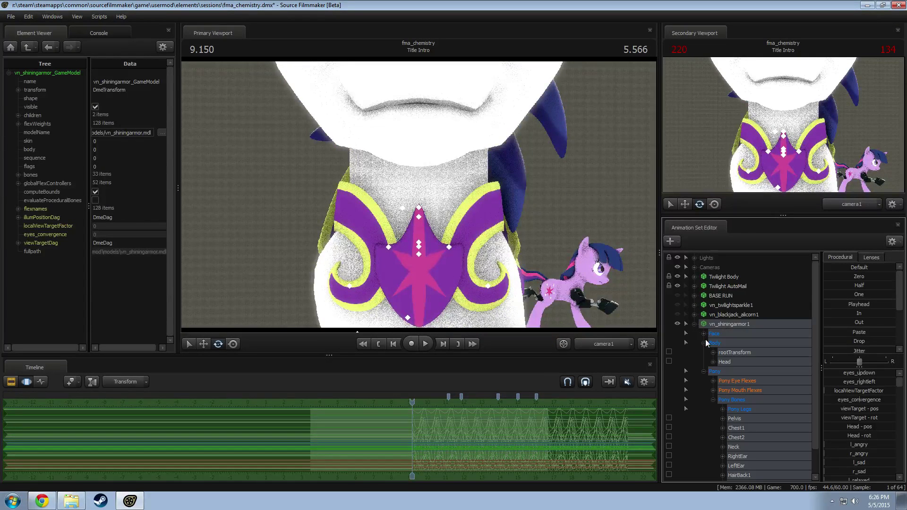
left_click(733, 353)
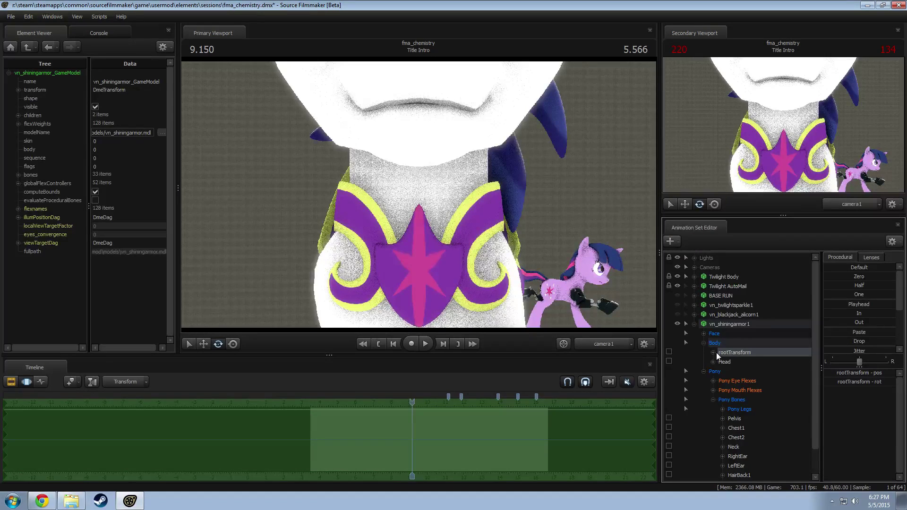
left_click(695, 277)
left_click(704, 305)
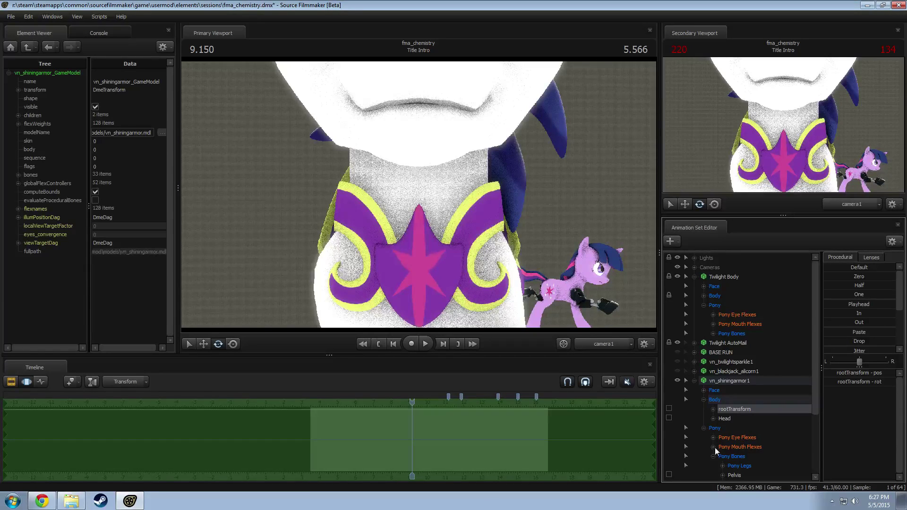
scroll(702, 459, "down", 3)
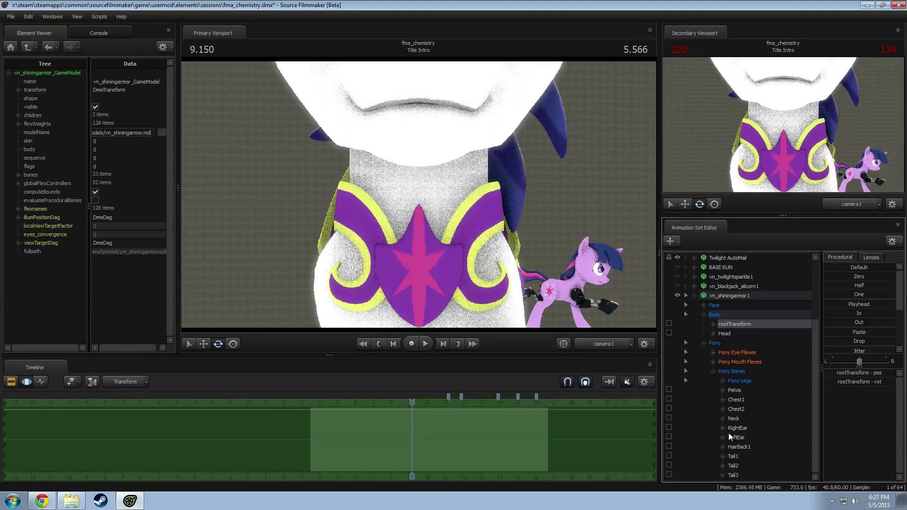
scroll(728, 388, "up", 3)
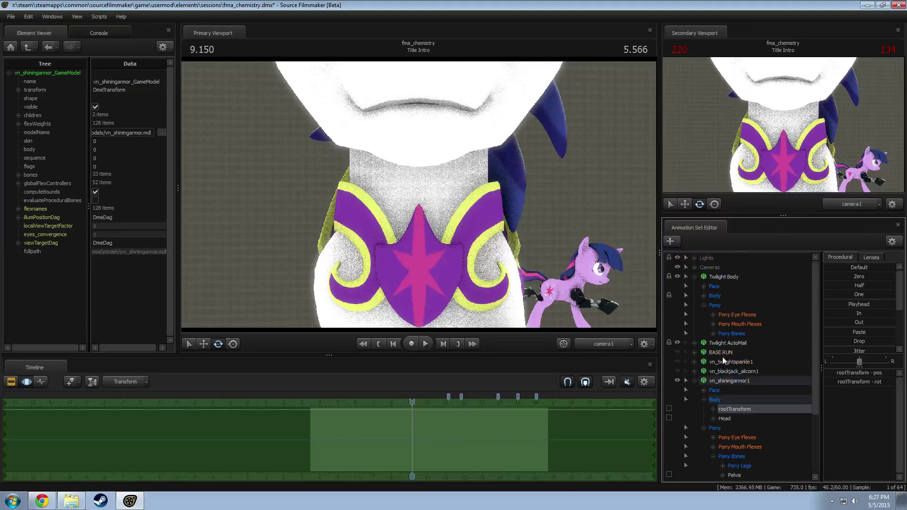
left_click(714, 333)
left_click(704, 296)
left_click(704, 324)
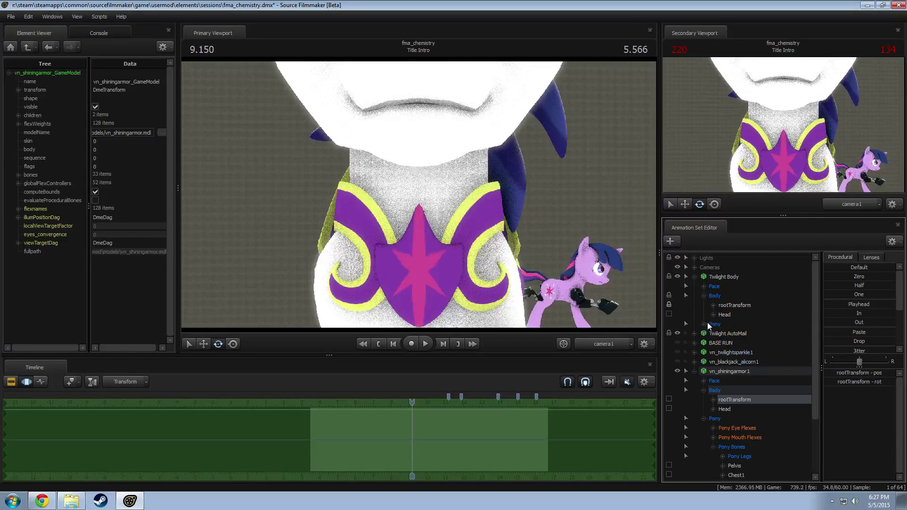
left_click(721, 307)
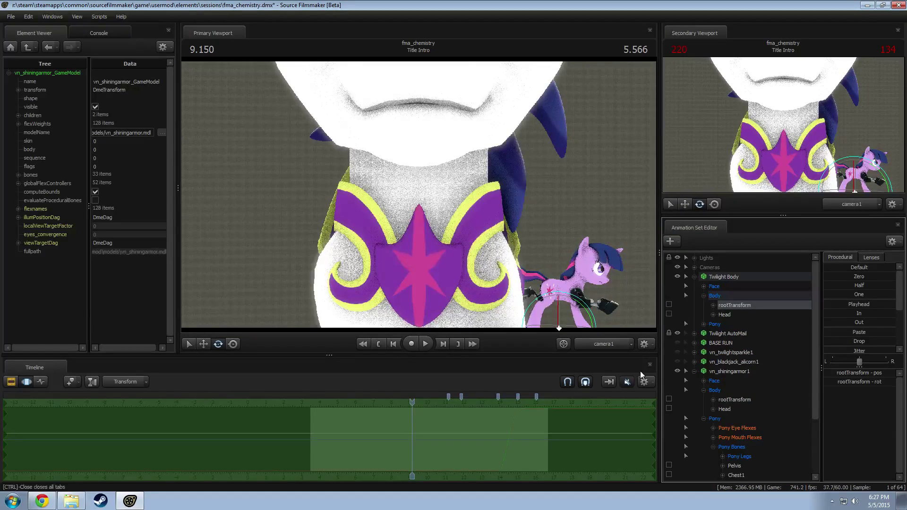
Step: Copy Twilight Body's rootTransform animation onto vn_shiningarmor1's rootTransform and play back the shared movement
key("space")
key("space")
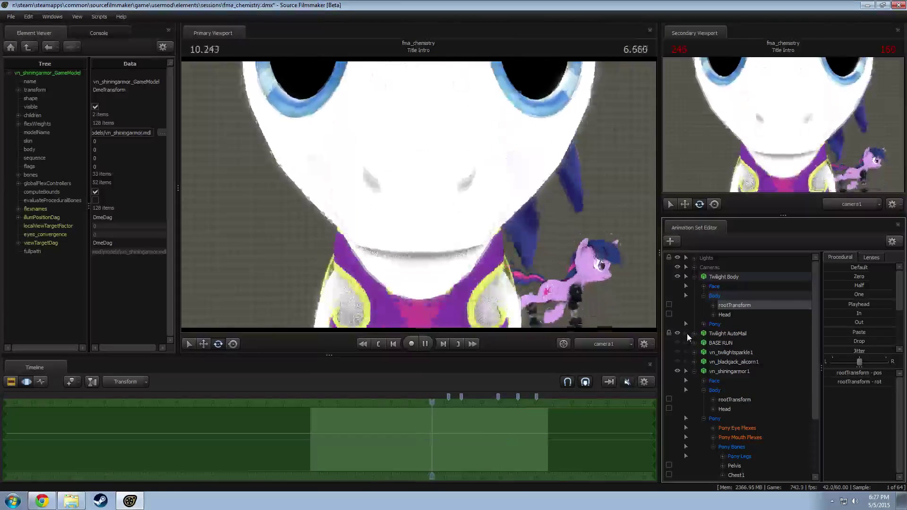
key("space")
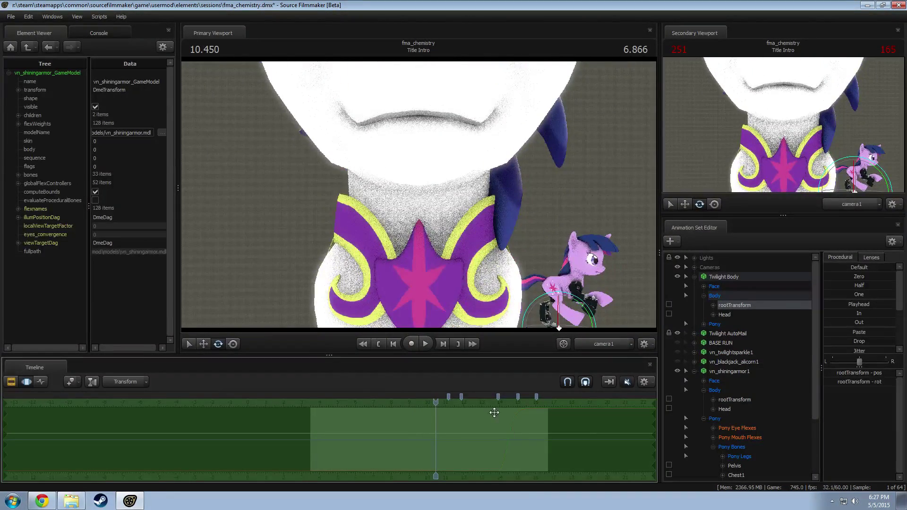
scroll(749, 387, "down", 3)
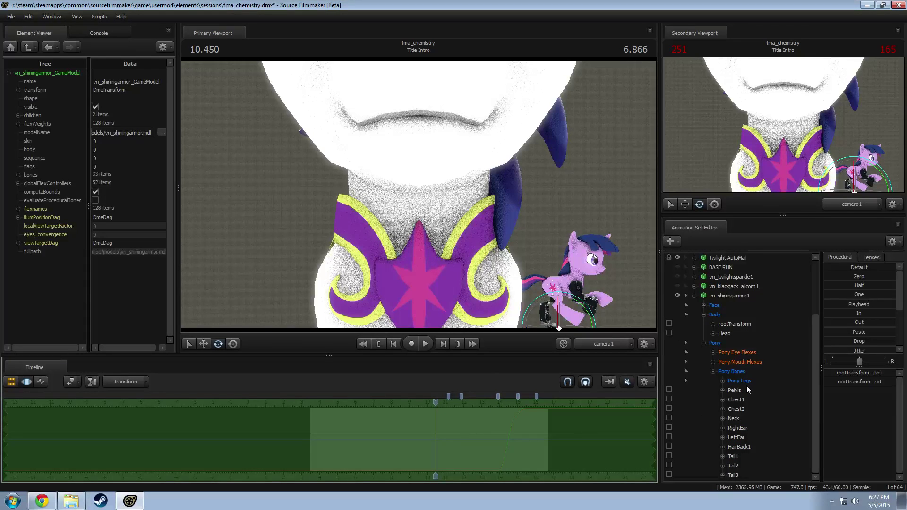
left_click_drag(481, 452, 497, 444)
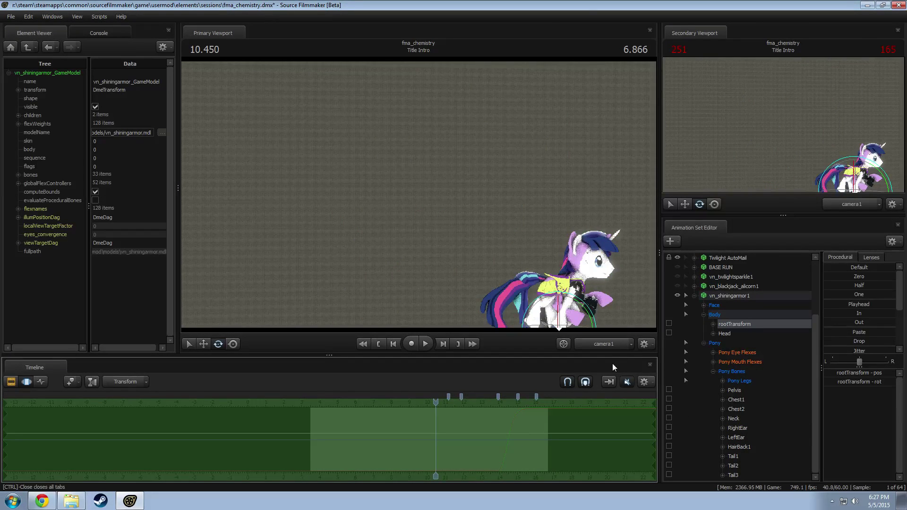
key("space")
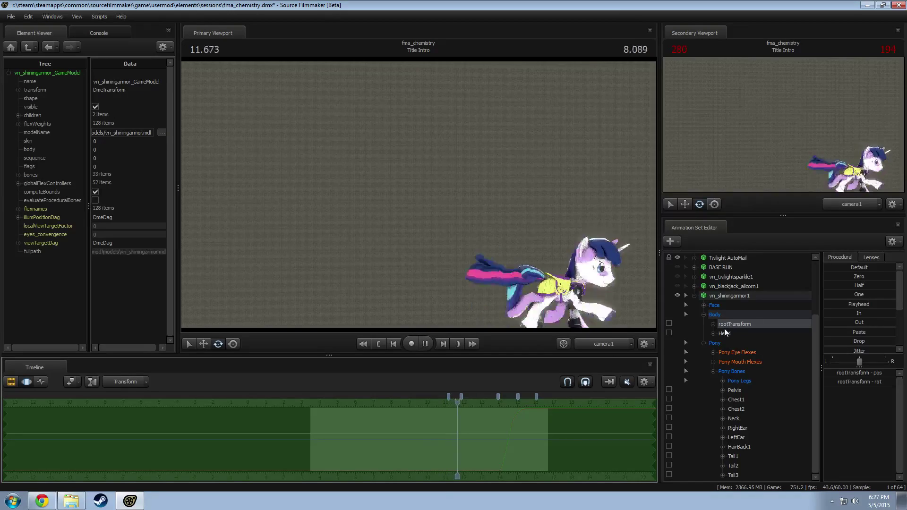
key("space")
Step: Select all of vn_shiningarmor1, move the model behind Twilight in the camera1 view, and play the shot
left_click(737, 296)
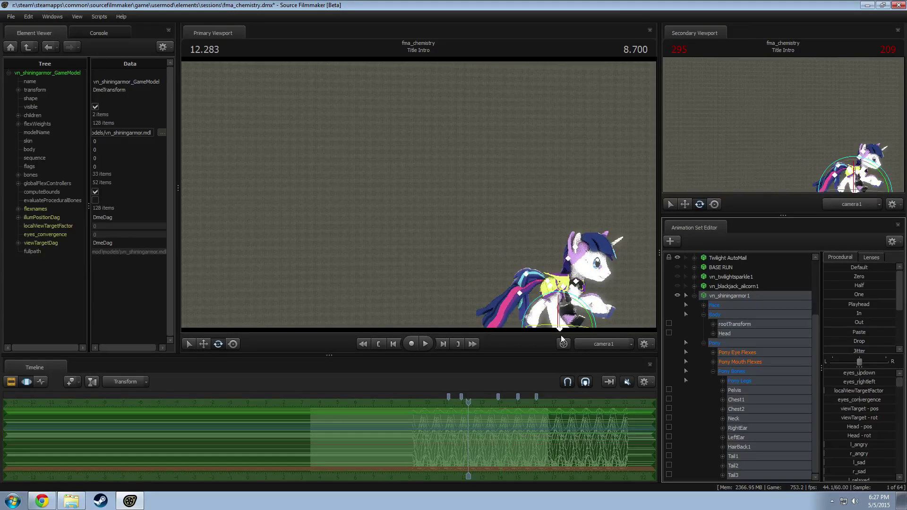
key("space")
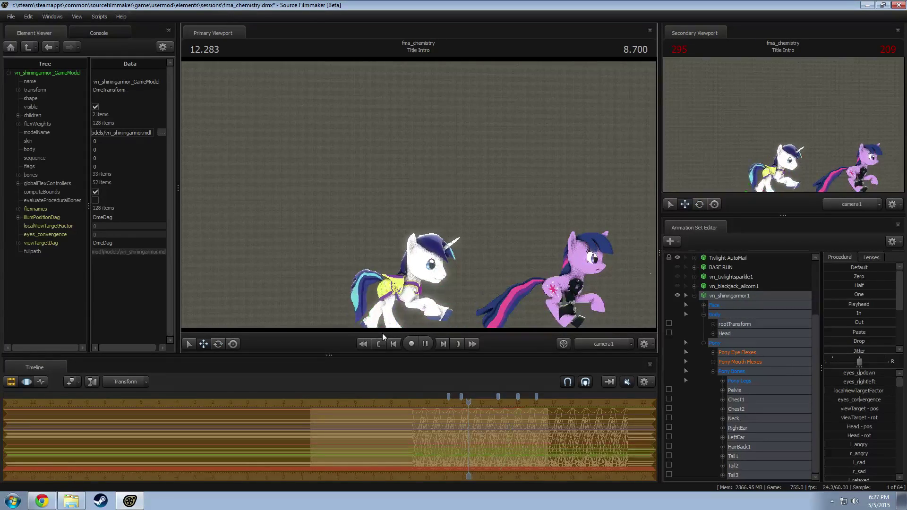
key("space")
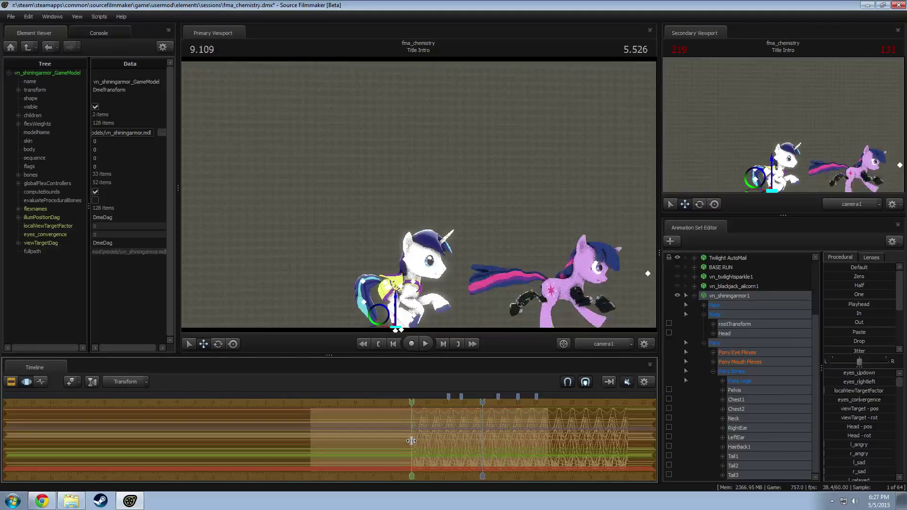
Step: Try compressing all of Shining Armor's animation, including rootTransform, into a shorter time range, play it back, and undo the compression
left_click_drag(411, 441, 559, 435, "shift")
left_click_drag(517, 400, 429, 411)
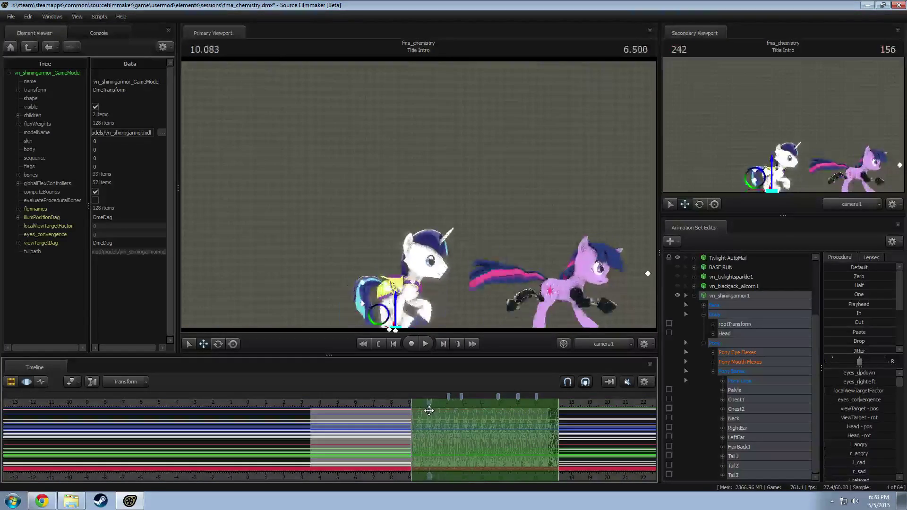
key("space")
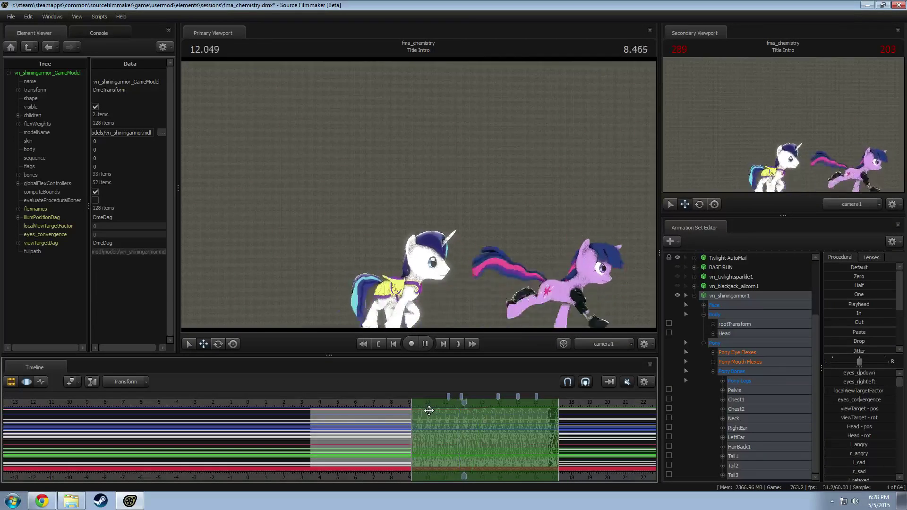
key("space")
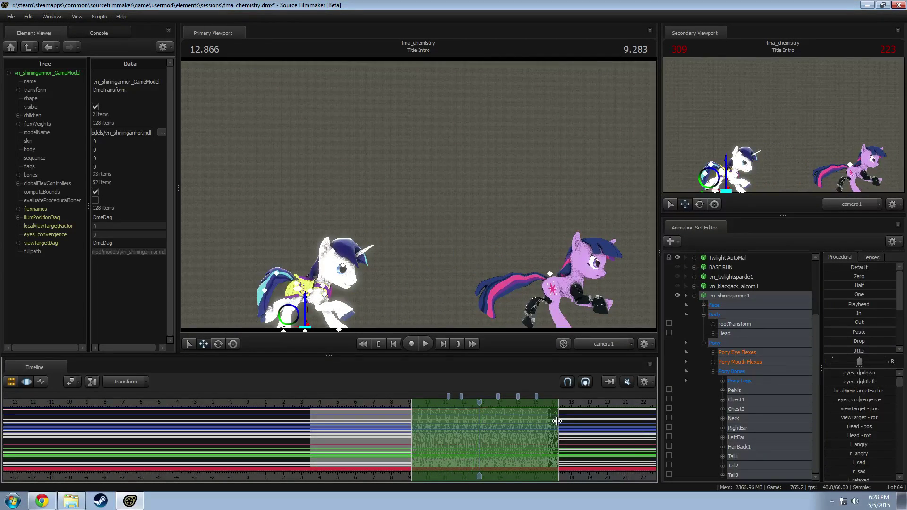
key("ctrl+z")
key("ctrl+z")
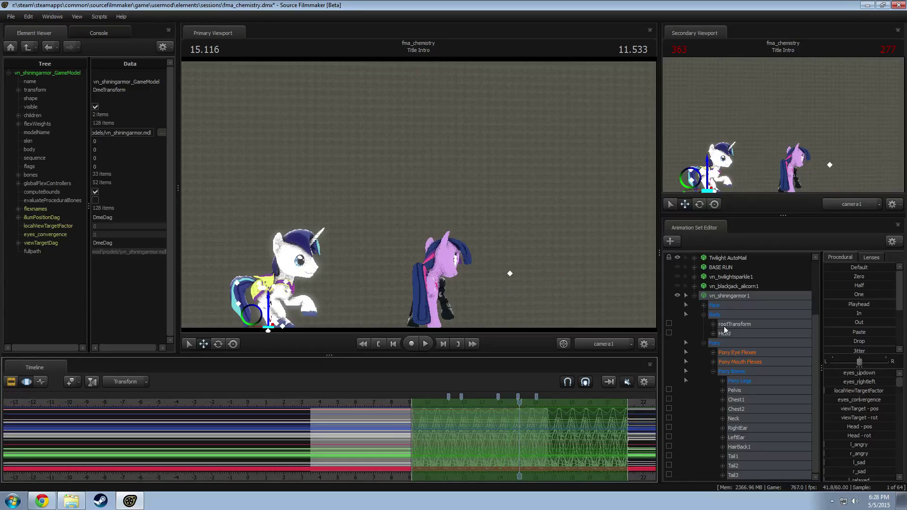
Step: Exclude rootTransform from the selection, compress Shining Armor's run cycle to end at about 18 s, and play it back
left_click(725, 332)
left_click_drag(626, 435, 562, 437)
key("space")
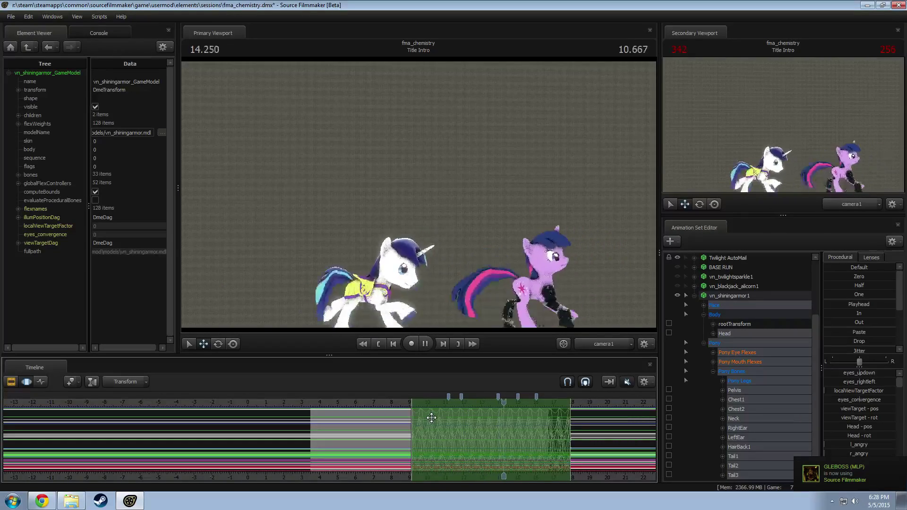
key("space")
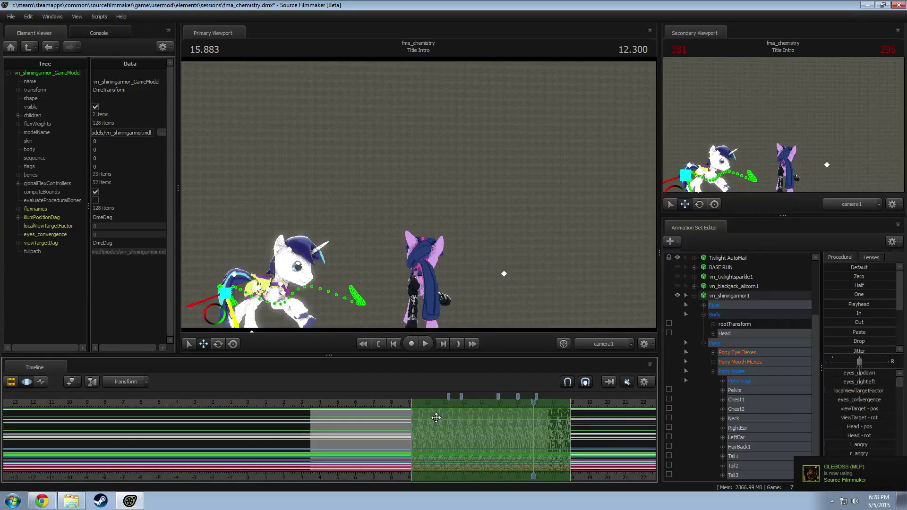
Step: Return the playhead to about 9.55 s, select only Shining Armor's rootTransform, and clear the time selection
left_click_drag(533, 402, 420, 402)
left_click(734, 324)
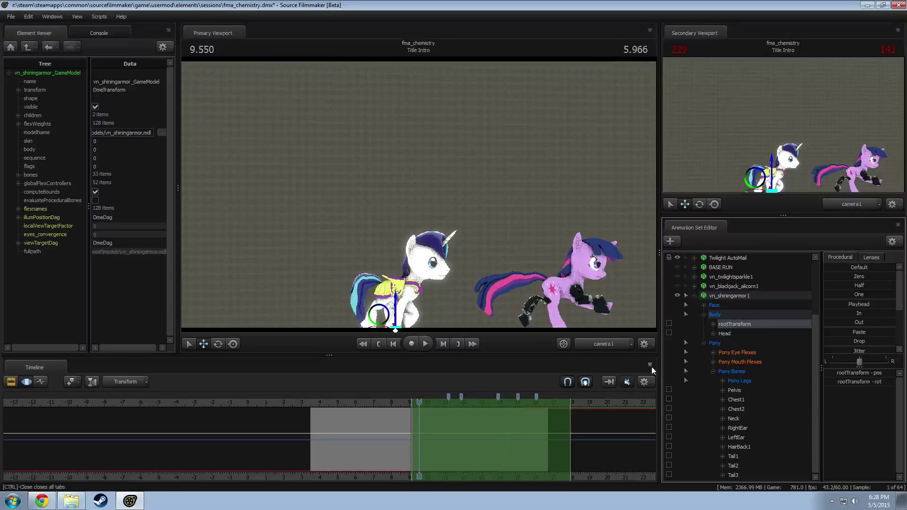
double_click(449, 451)
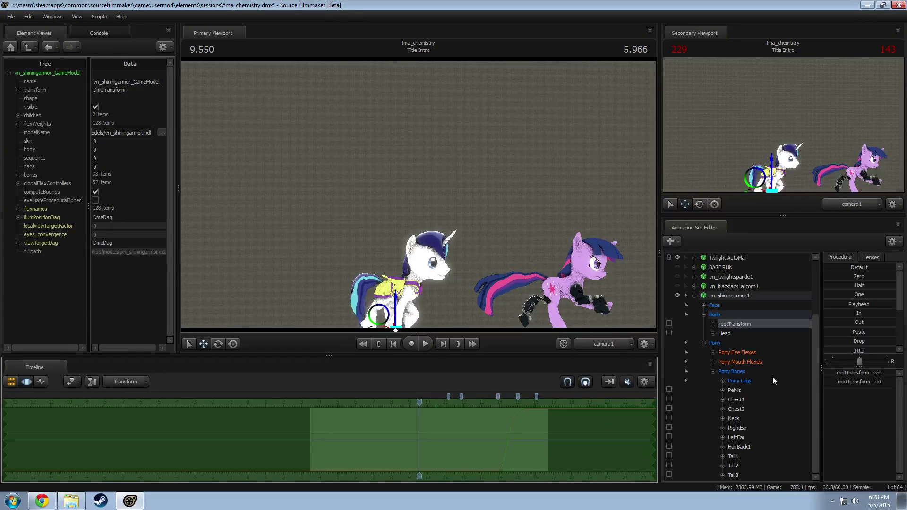
Step: Expand Shining Armor's rootTransform channels, undo the last tweak, and play Title Intro from about 6.67 s to 12.03 s
left_click(713, 325)
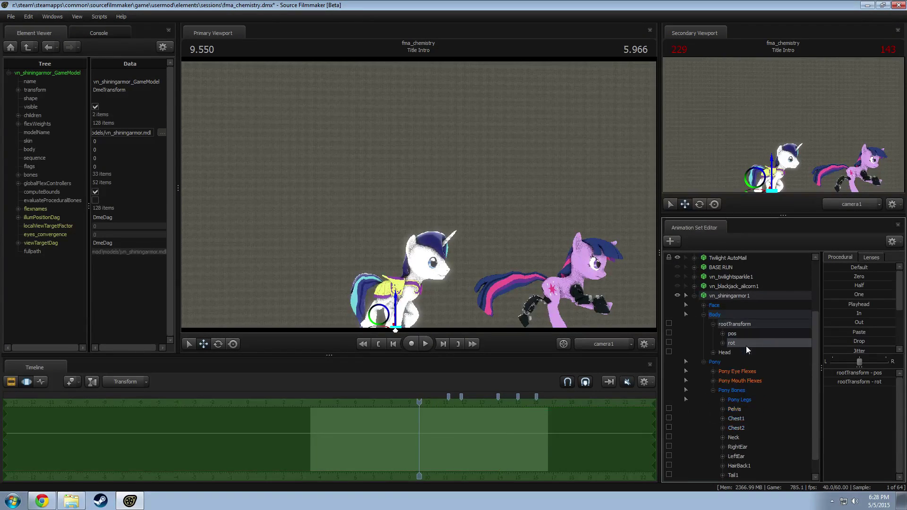
mouse_move(871, 382)
left_mouse_down()
mouse_move(868, 391)
mouse_move(877, 387)
left_mouse_up()
key("ctrl+z")
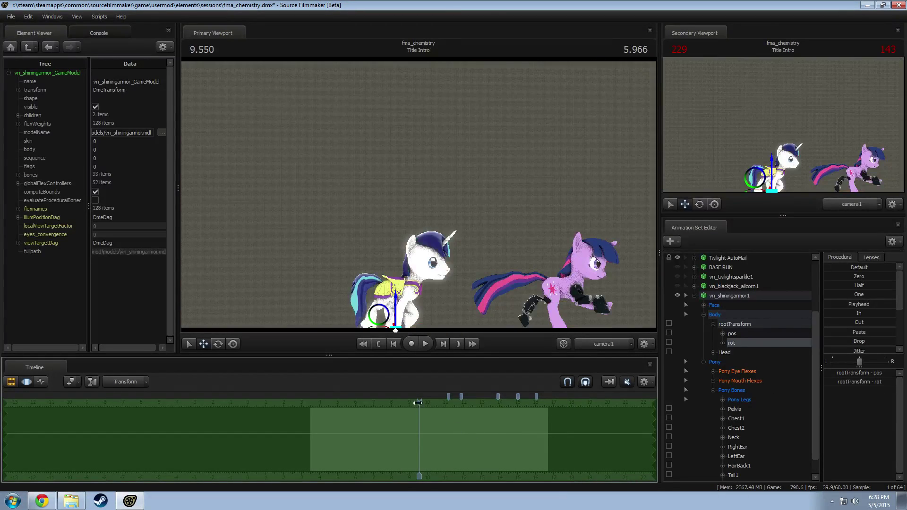
left_click_drag(418, 403, 368, 405)
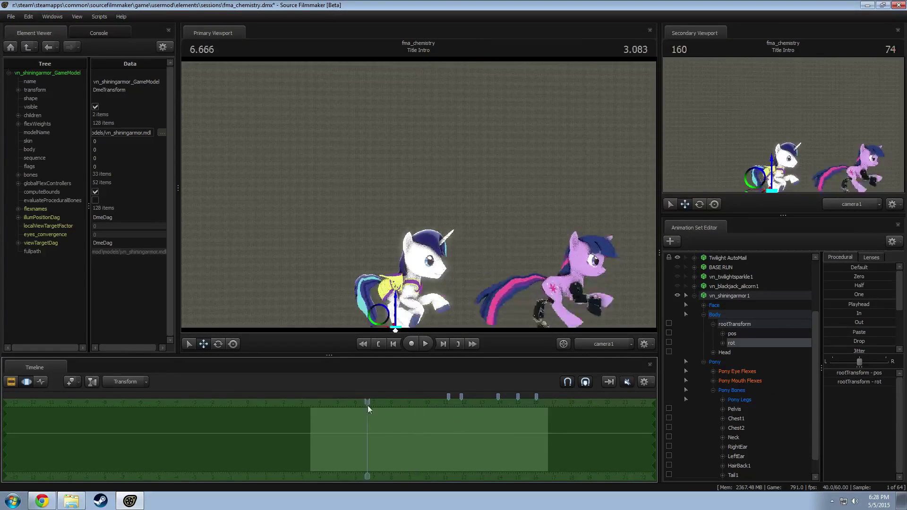
key("space")
key("F2")
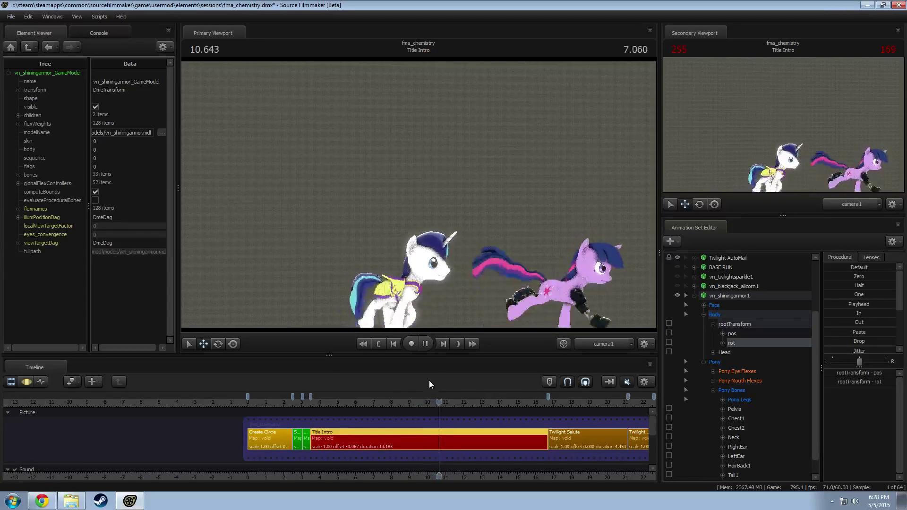
key("space")
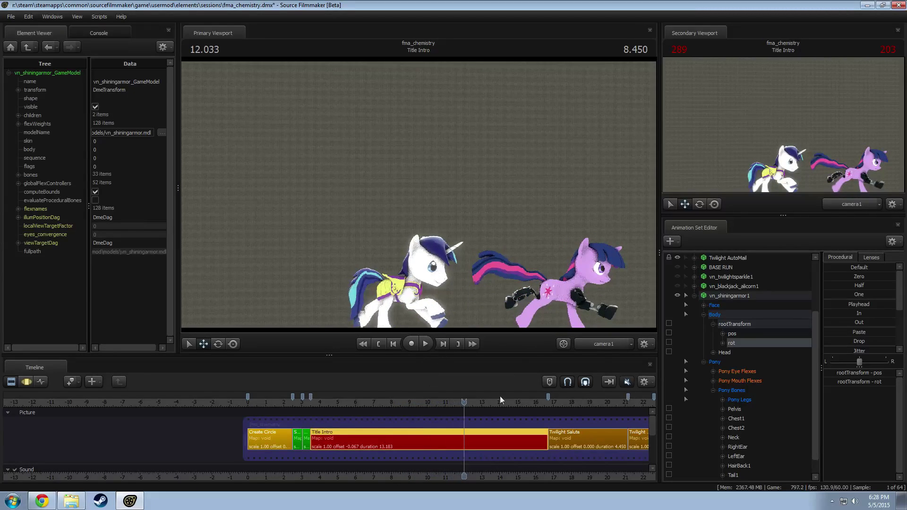
Step: Set vn_shiningarmor1's head body group to sa_helmet_male.smd and play the shot to about 14.15 s
key("F3")
left_click(745, 299)
right_click(746, 298)
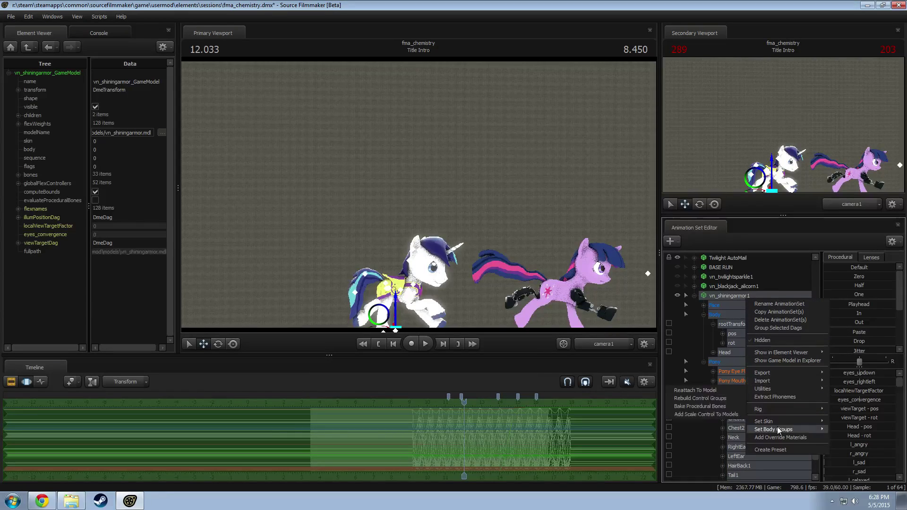
mouse_move(778, 428)
mouse_move(846, 439)
left_click(798, 448)
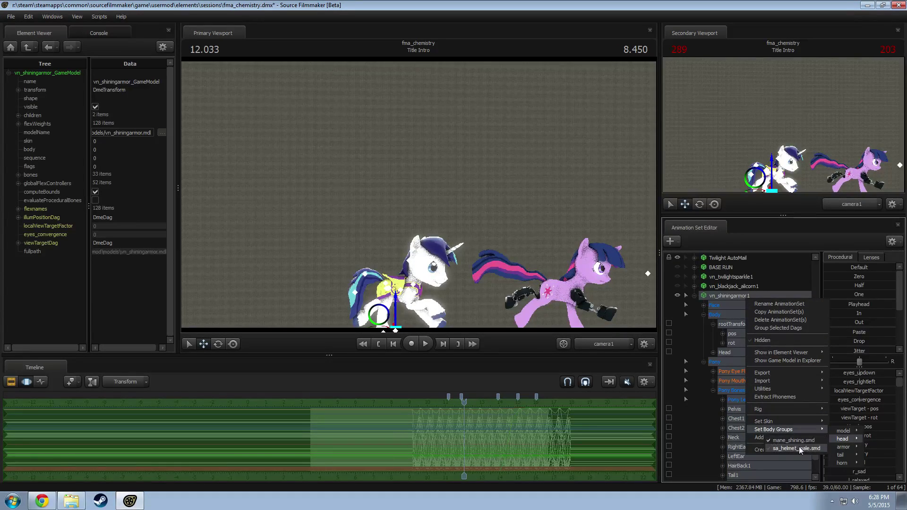
key("space")
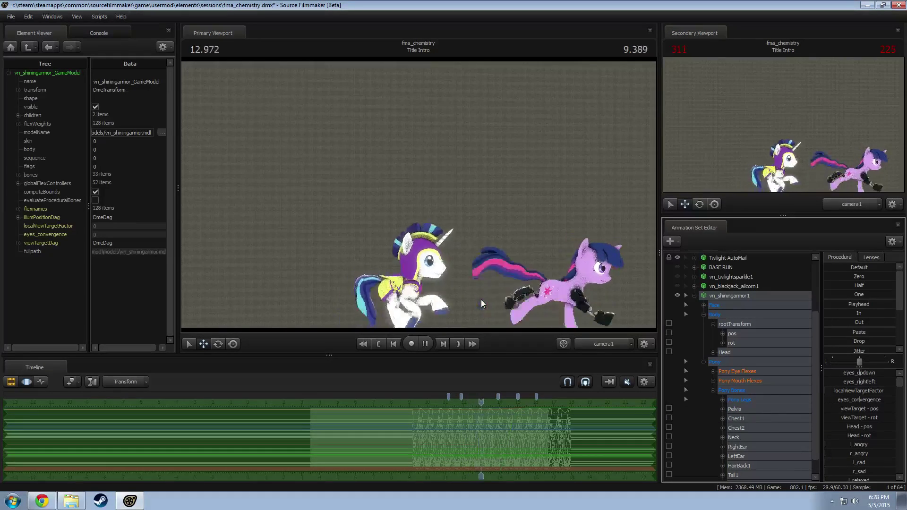
key("space")
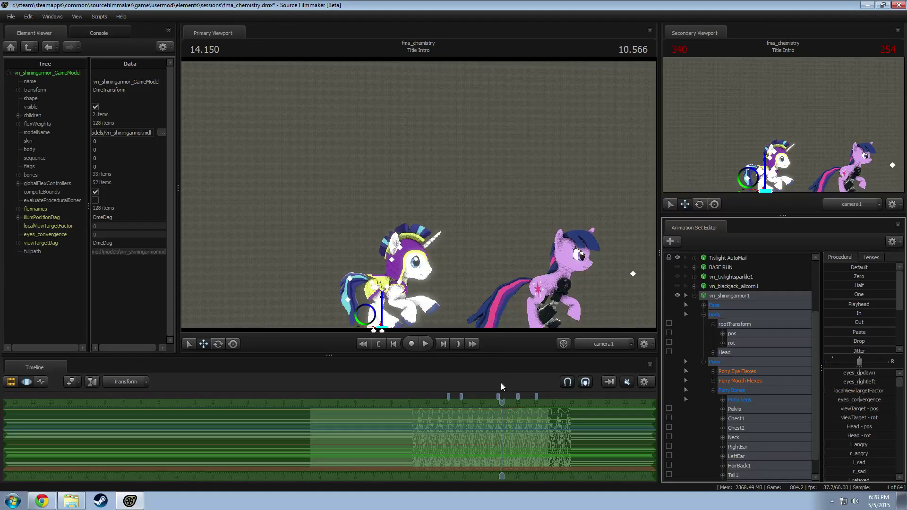
Step: Restore vn_shiningarmor1's head body group to mane_shining.smd and play the run again to about 13.27 s
left_click(497, 402)
left_click_drag(497, 402, 481, 405)
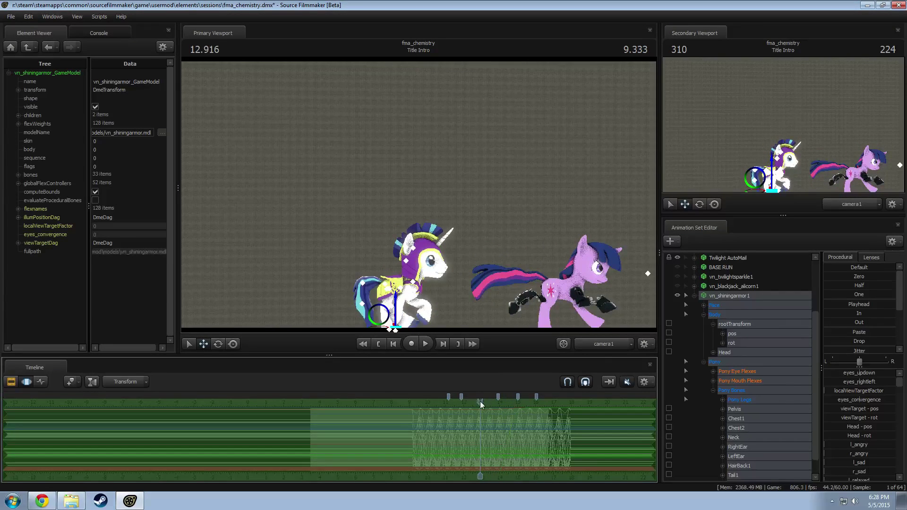
right_click(751, 296)
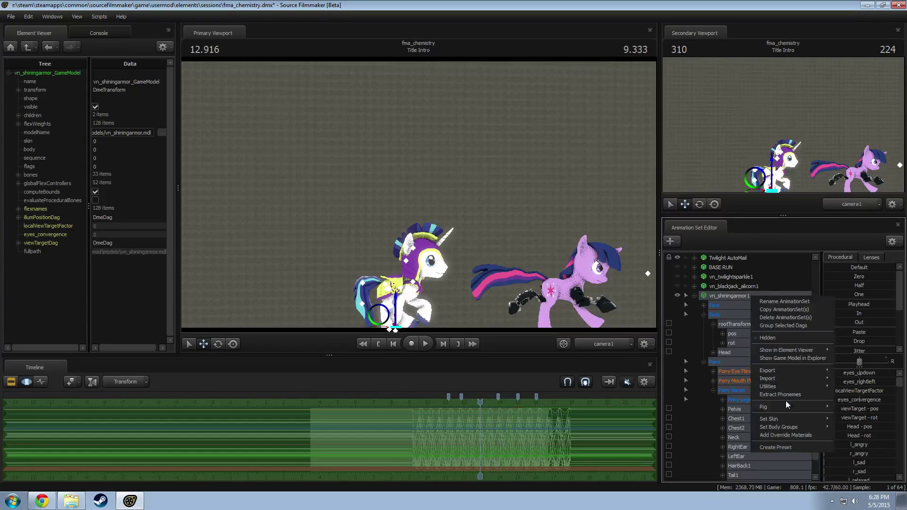
mouse_move(784, 428)
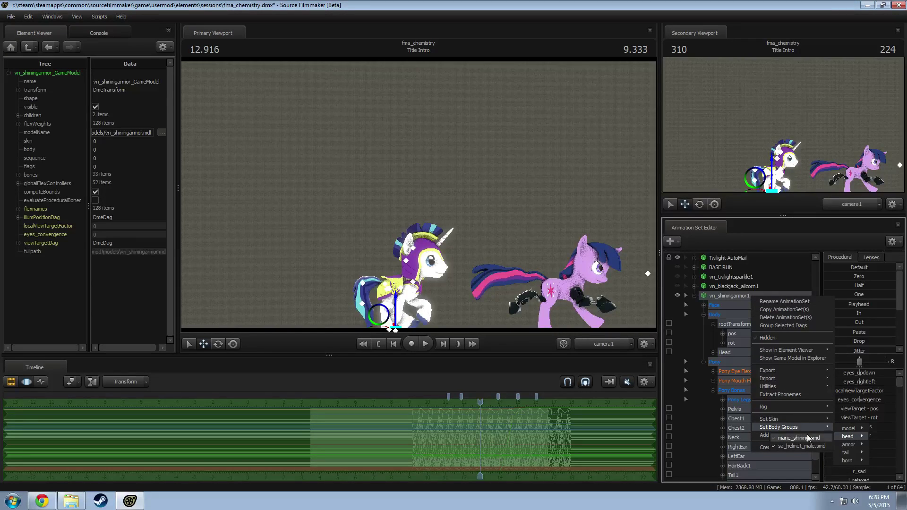
left_click(807, 437)
mouse_move(475, 401)
left_mouse_down()
mouse_move(457, 400)
mouse_move(470, 399)
left_mouse_up()
key("space")
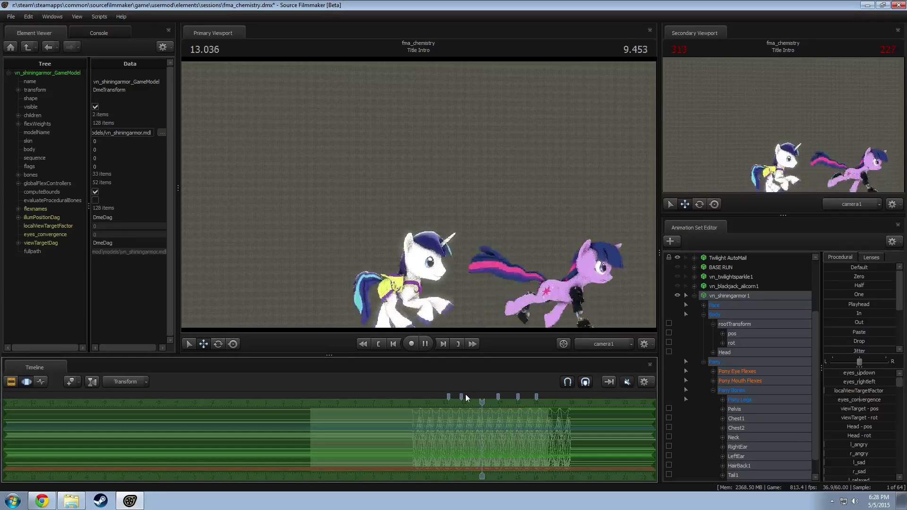
key("space")
Step: Select only Shining Armor's rootTransform, move him to the top edge of the camera1 frame, and rotate him upside down facing opposite Twilight
left_click(741, 296)
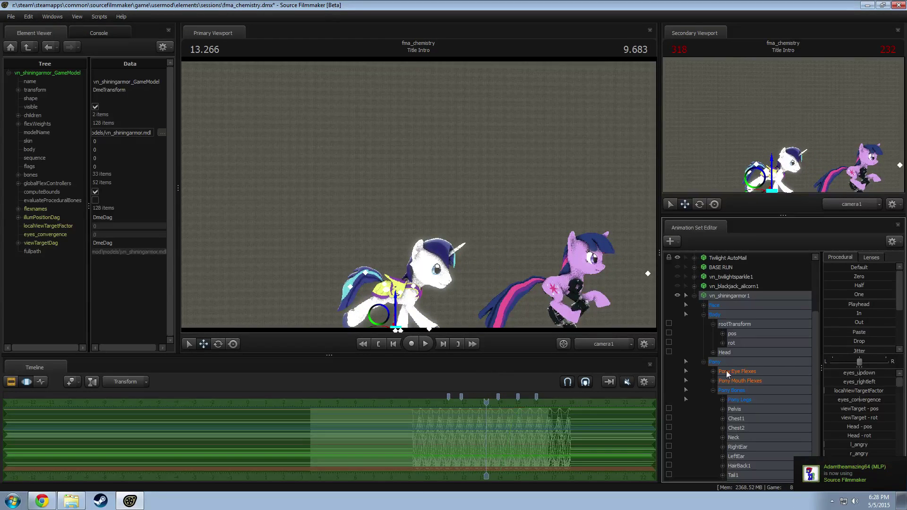
left_click(737, 324)
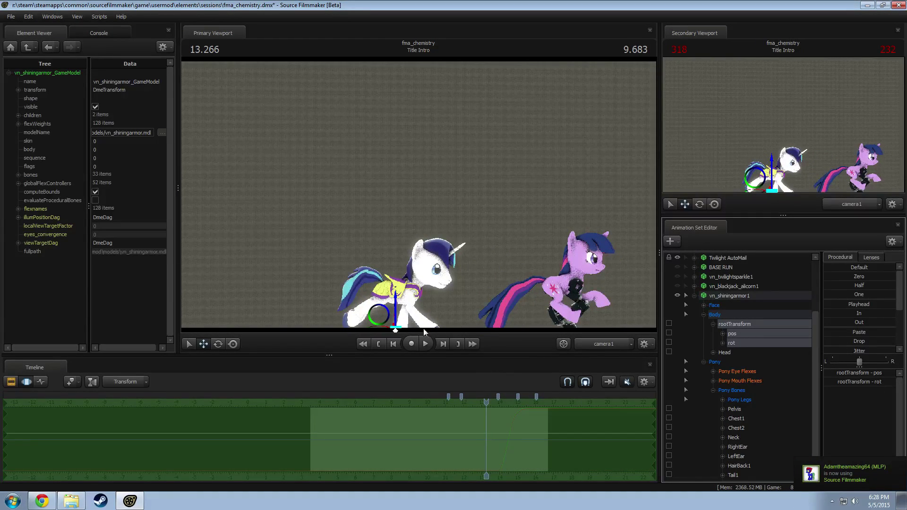
left_click_drag(397, 316, 365, 59)
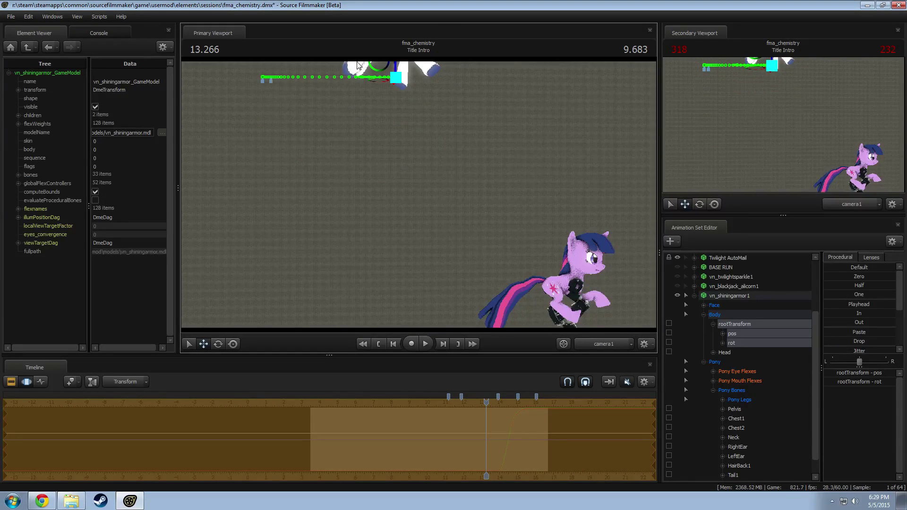
key("e")
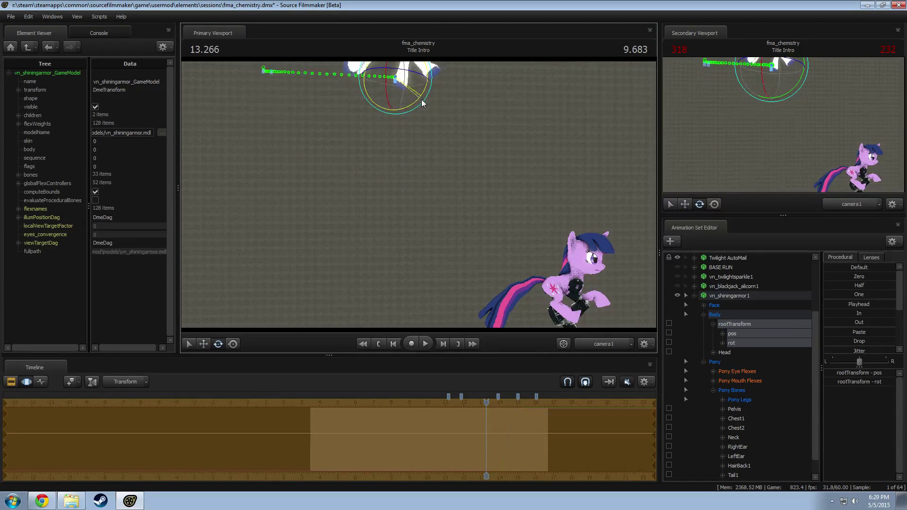
left_click_drag(422, 103, 504, 166)
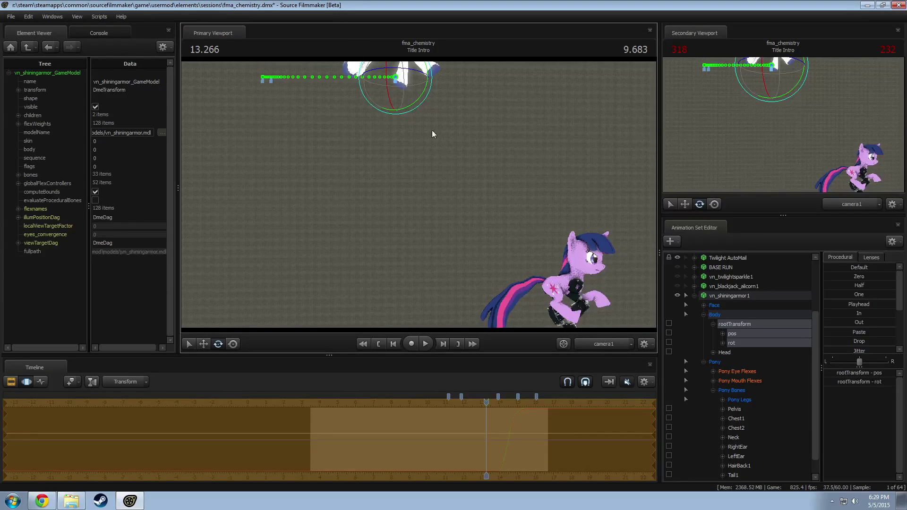
left_click_drag(427, 91, 336, 55)
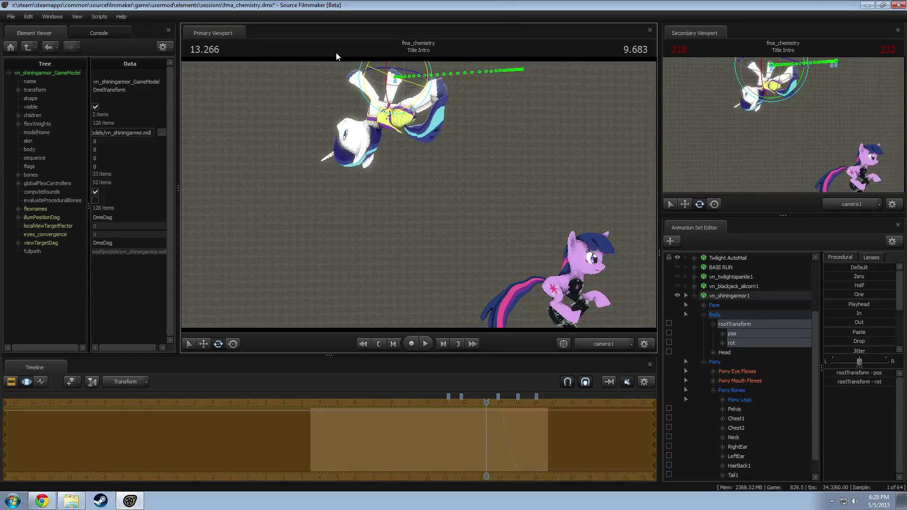
left_click_drag(399, 68, 418, 75)
Step: Level the inverted Shining Armor and shift him near the top of the frame diagonally opposite Twilight, using the poses at about 15.33 and 13.28 s
key("space")
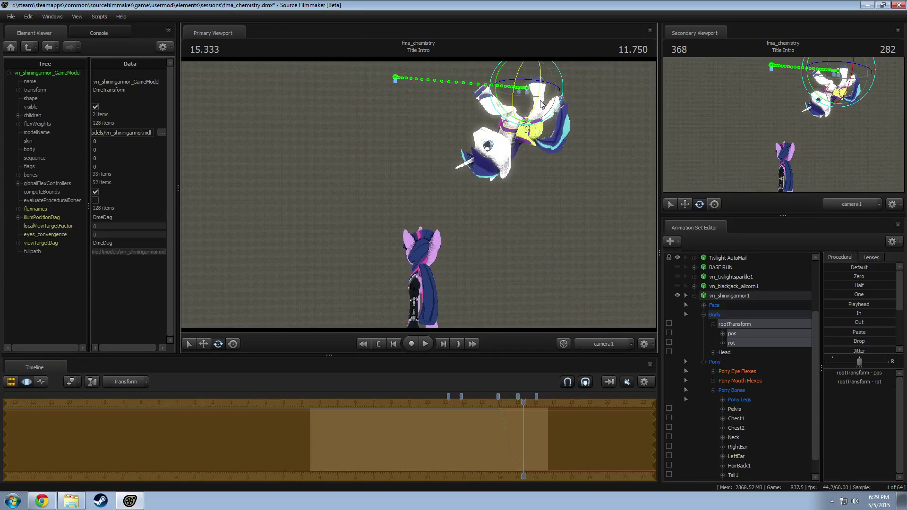
left_click_drag(508, 95, 367, 90)
key("w")
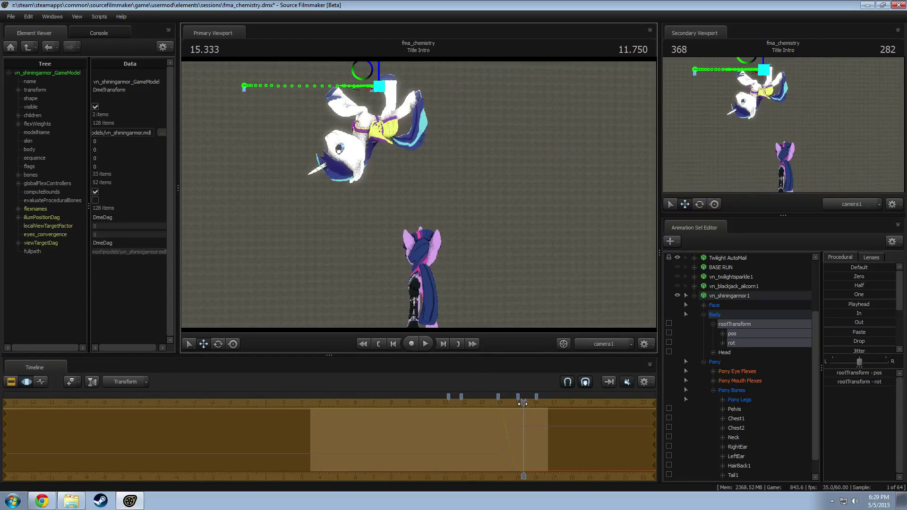
left_click_drag(523, 403, 487, 403)
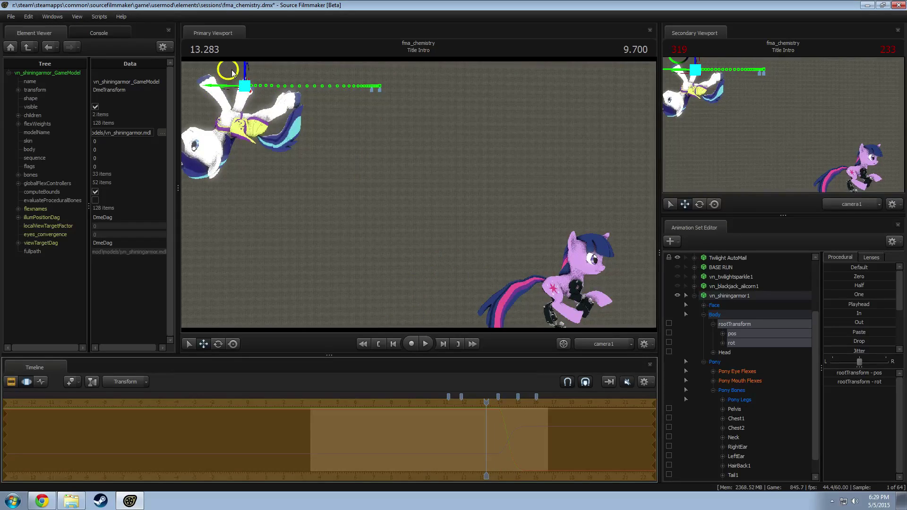
left_click_drag(232, 70, 286, 67)
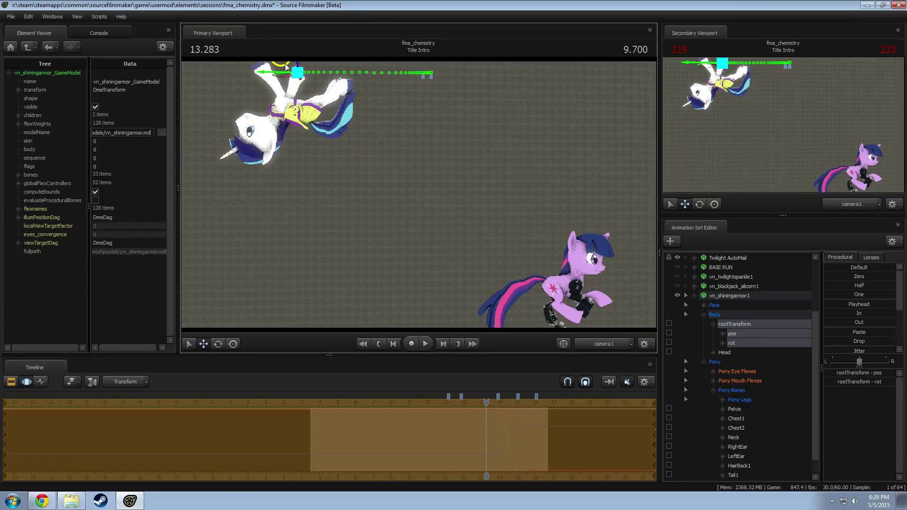
Step: Play Shining Armor's inverted run and his turn together with Twilight, once from 13.28 s and once from about 8.62 s
key("space")
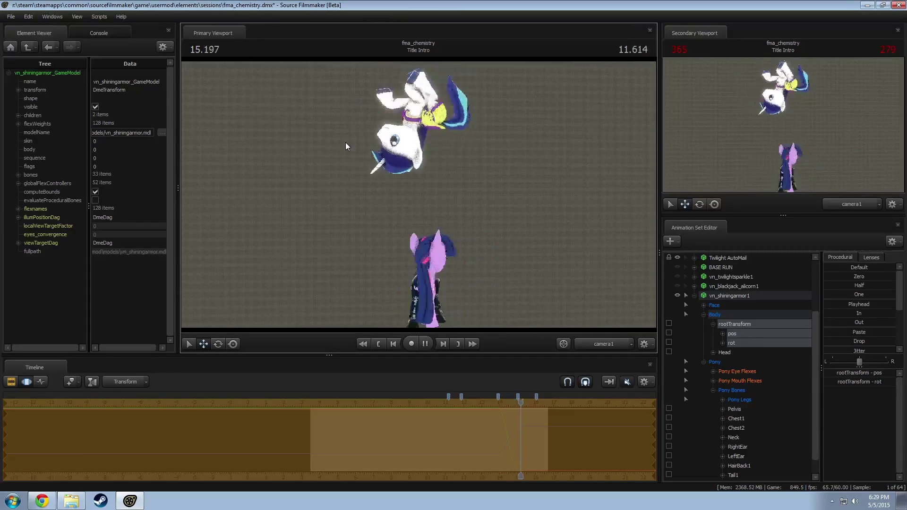
key("space")
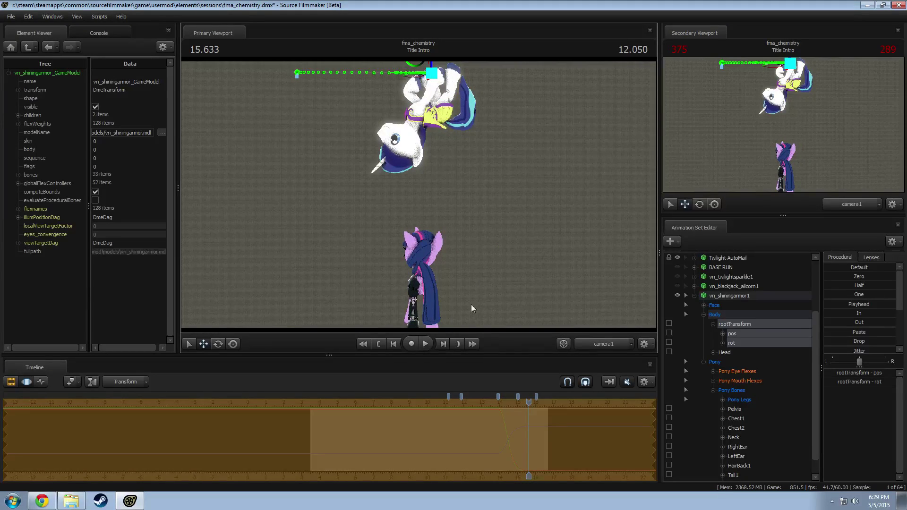
left_click_drag(535, 400, 401, 409)
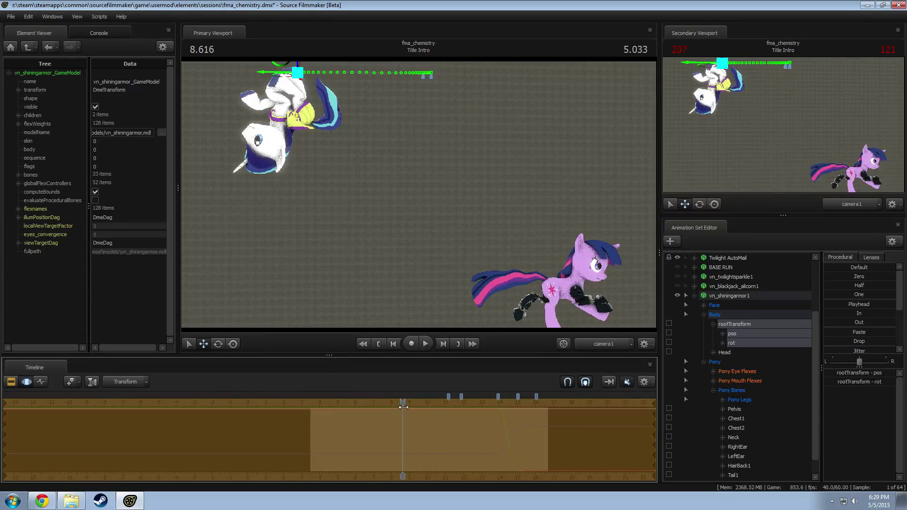
key("space")
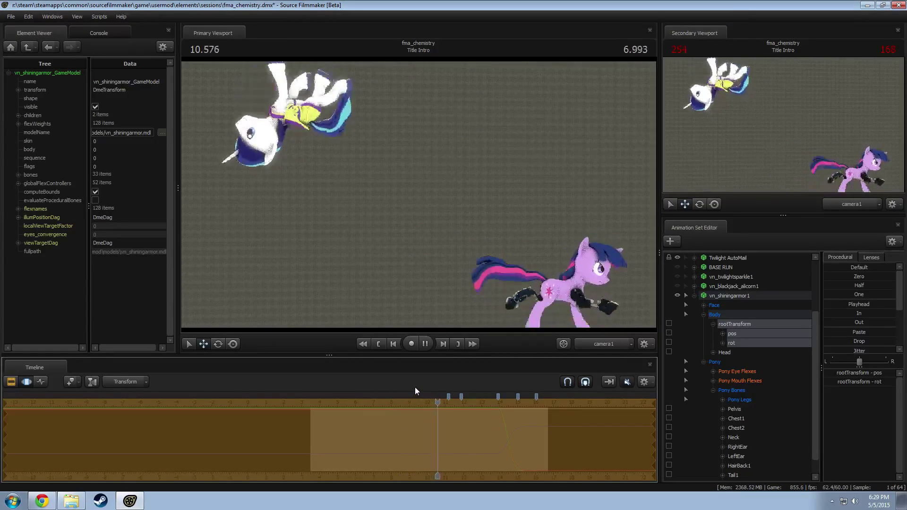
key("space")
Step: Turn on lighting in the primary viewport and play the shot with the transmutation circle to about 15.30 s
right_click(436, 228)
left_click(461, 240)
key("space")
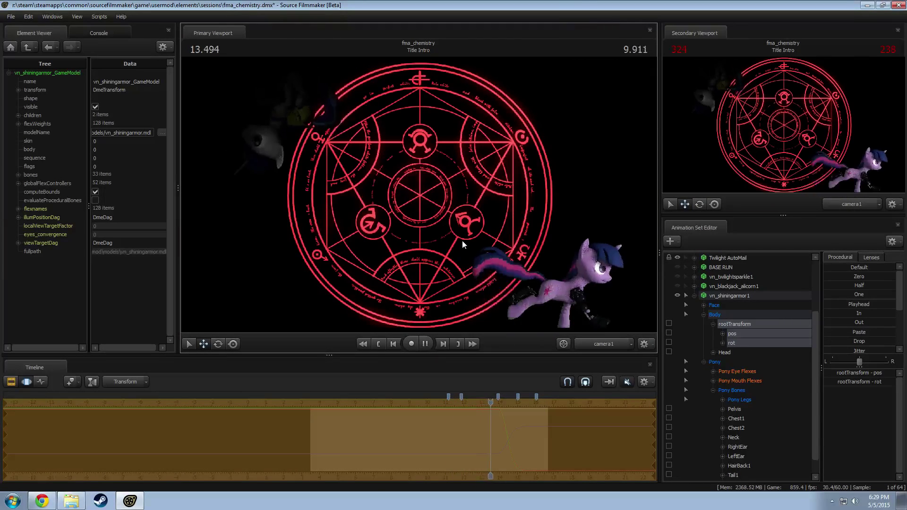
key("space")
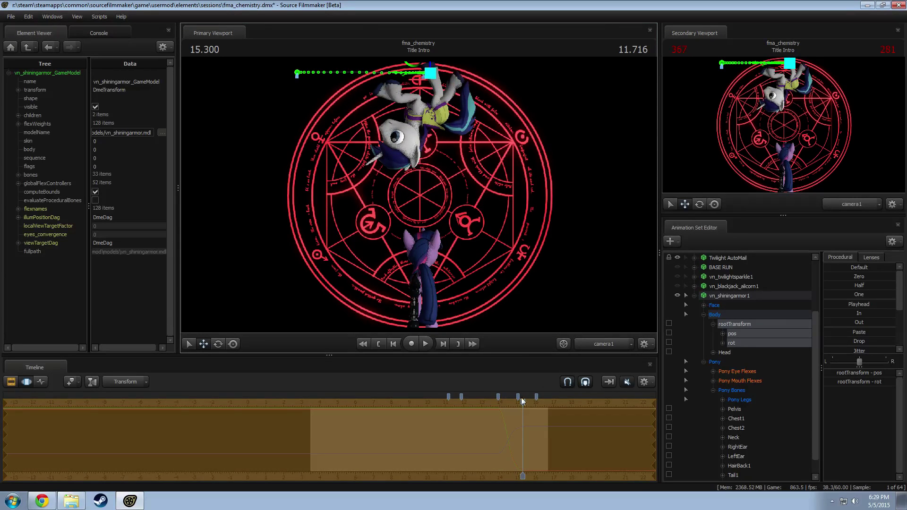
Step: Examine the sequence's clips in the Clip Editor from Twilight Salute through Shining Desert Walk to Shining Fight at about 50.72 s
key("F2")
left_click_drag(522, 403, 588, 458)
middle_click_drag(608, 478, 291, 450)
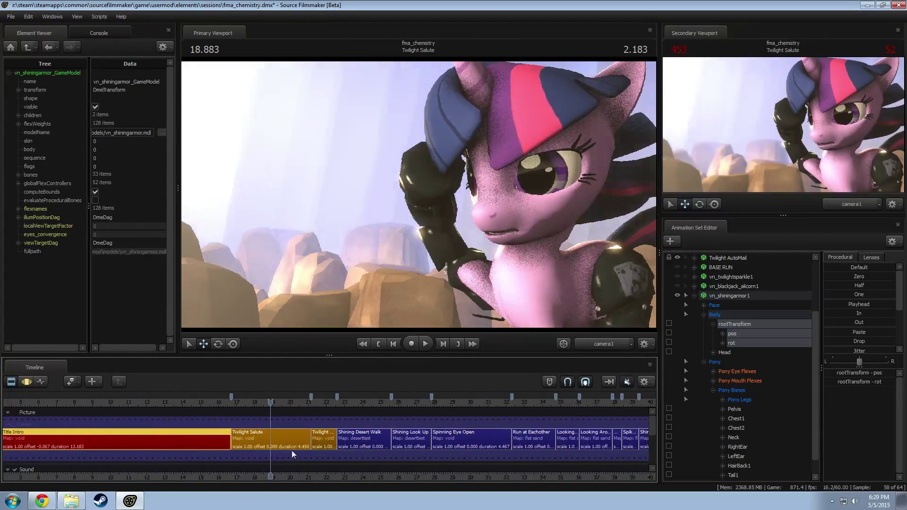
left_click_drag(326, 403, 350, 403)
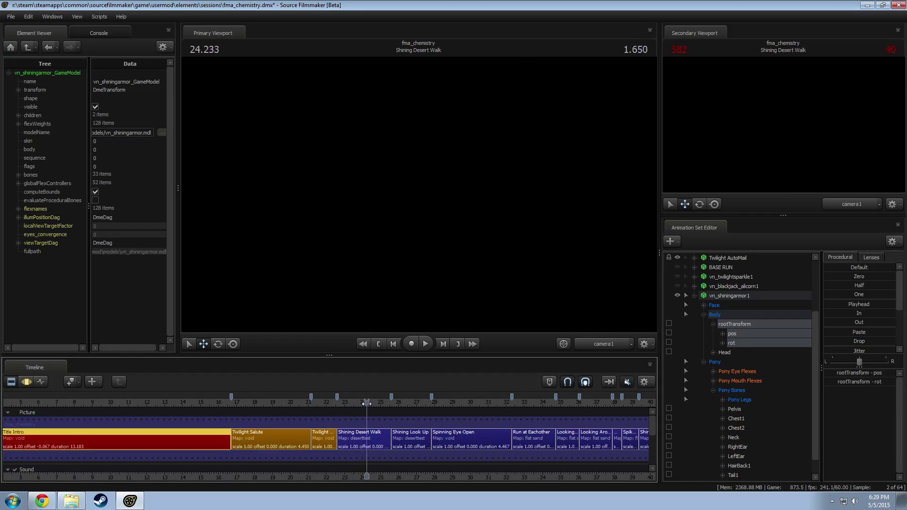
scroll(412, 475, "down", 8)
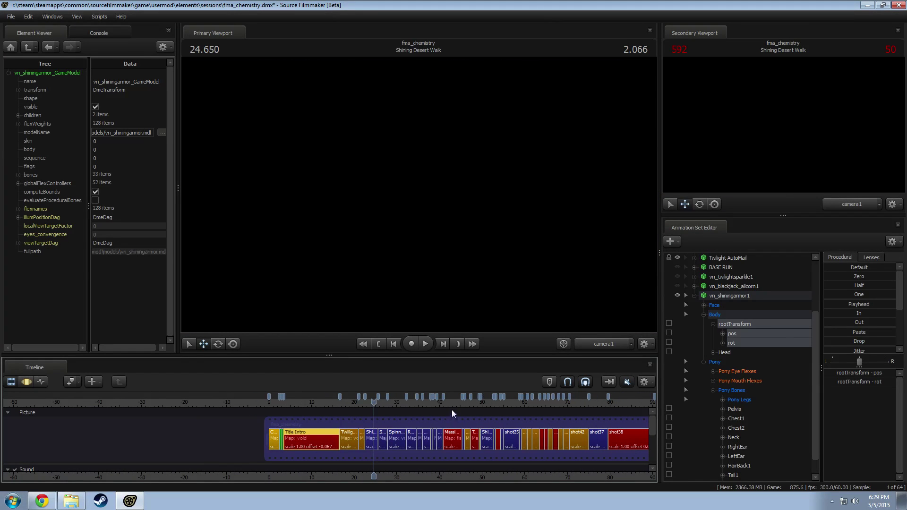
left_click_drag(450, 403, 485, 402)
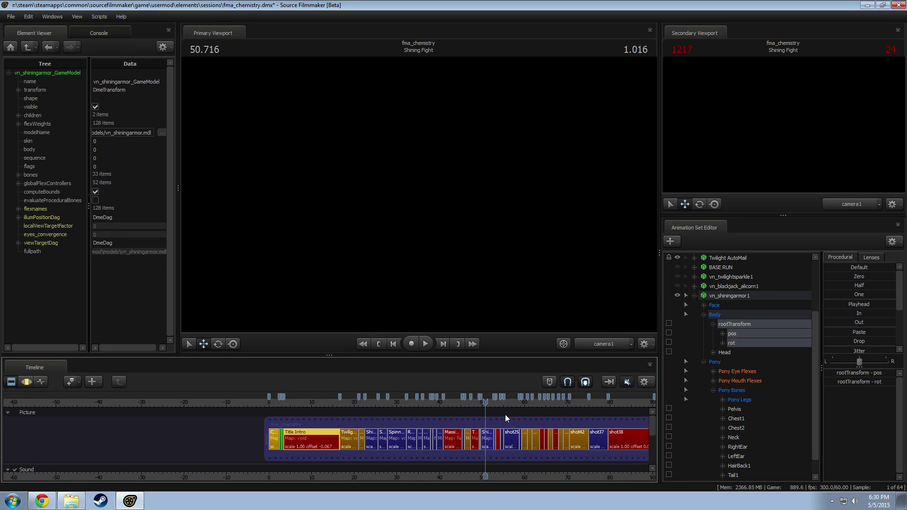
scroll(531, 450, "up", 5)
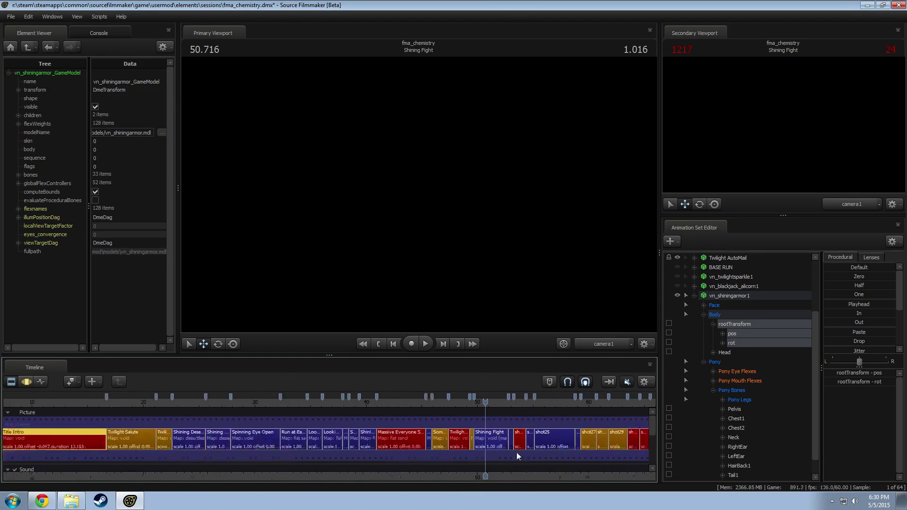
scroll(516, 467, "up", 2)
middle_click_drag(516, 477, 301, 468)
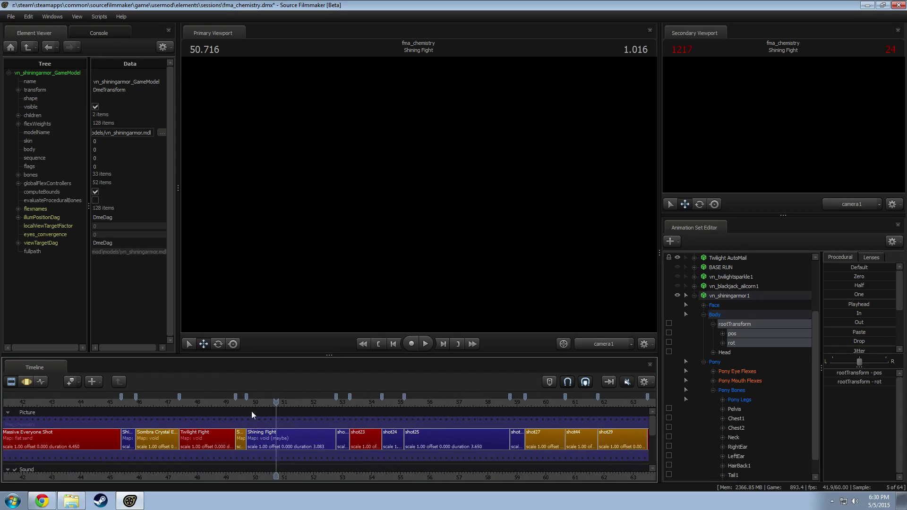
Step: Move the playhead to about 51.10 s and select the Shining Fight clip
left_click_drag(232, 403, 252, 408)
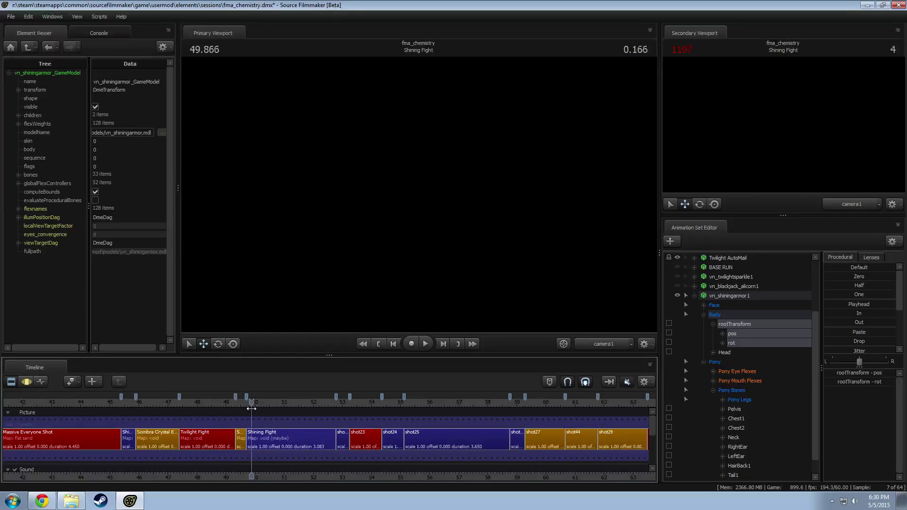
left_click(296, 437)
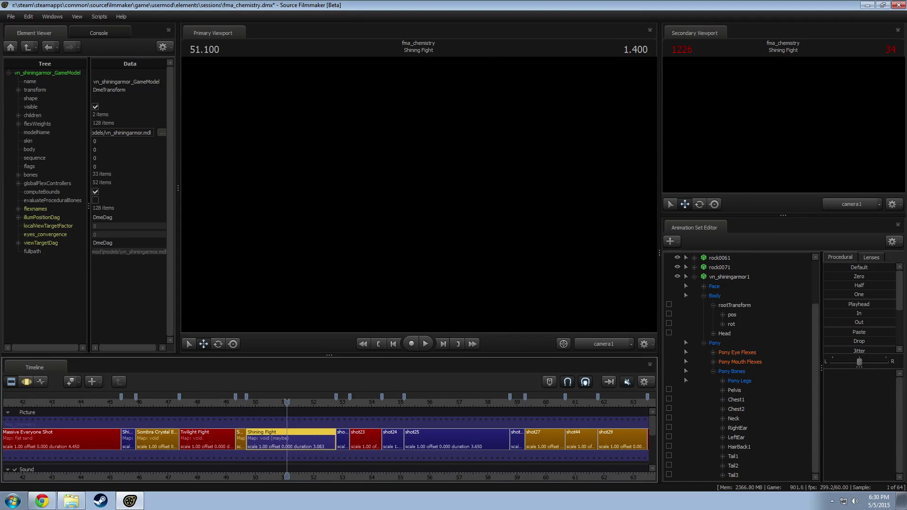
Step: Switch to YouTube in Chrome, examine the Fullmetal Alchemist opening around 0:49, and set the browser aside over the editor
left_click_drag(906, 112, 425, 109)
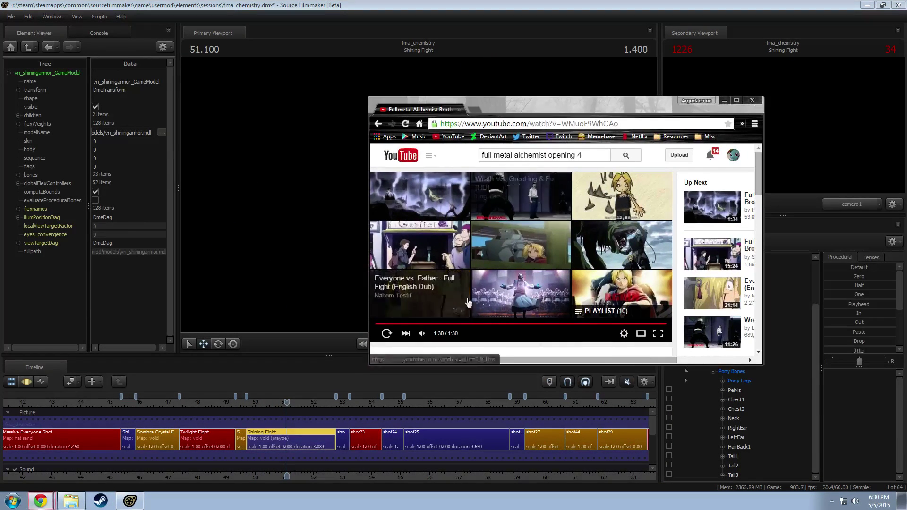
left_click(533, 324)
left_click(388, 333)
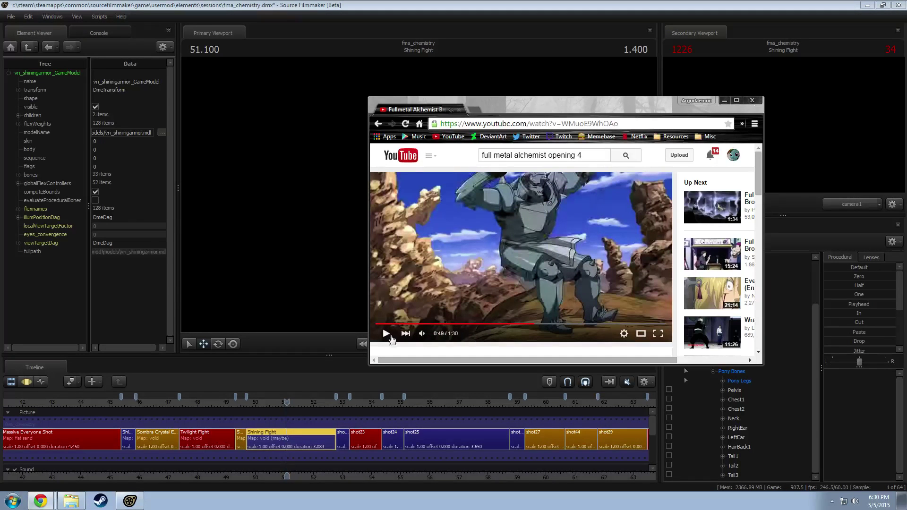
left_click(385, 334)
left_click(572, 229)
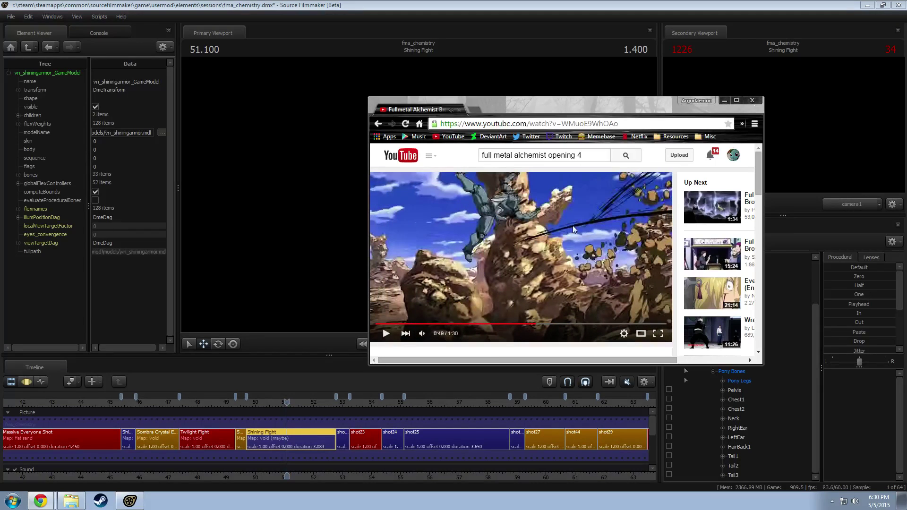
left_click_drag(597, 107, 793, 182)
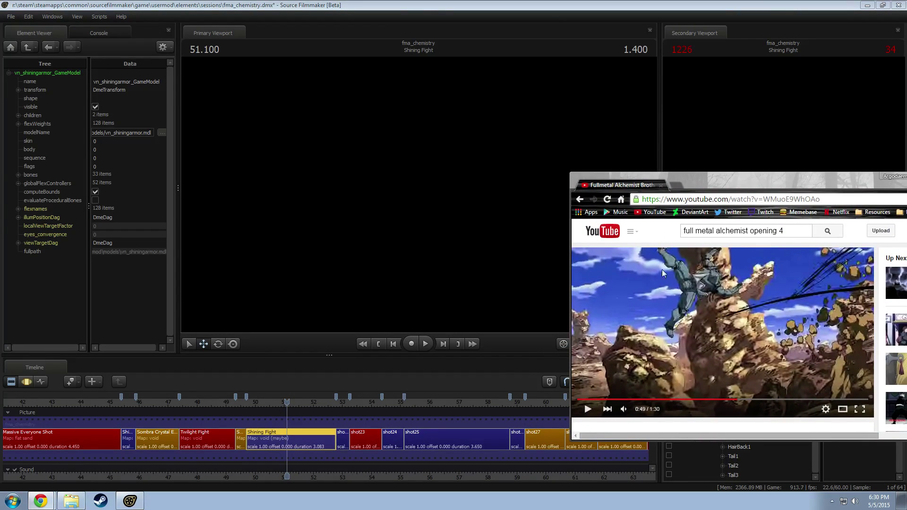
Step: Return to Source Filmmaker, load the Shining Fight shot's map, and view the rocks and Shining Armor through the work camera from farther back
left_click(472, 283)
right_click(403, 251)
left_click(435, 275)
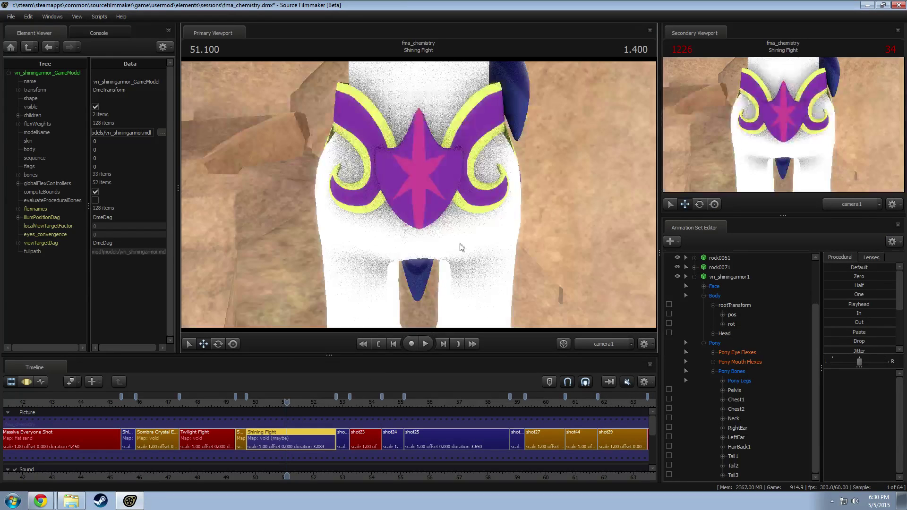
left_click(462, 245)
left_click(465, 266)
left_click(593, 344)
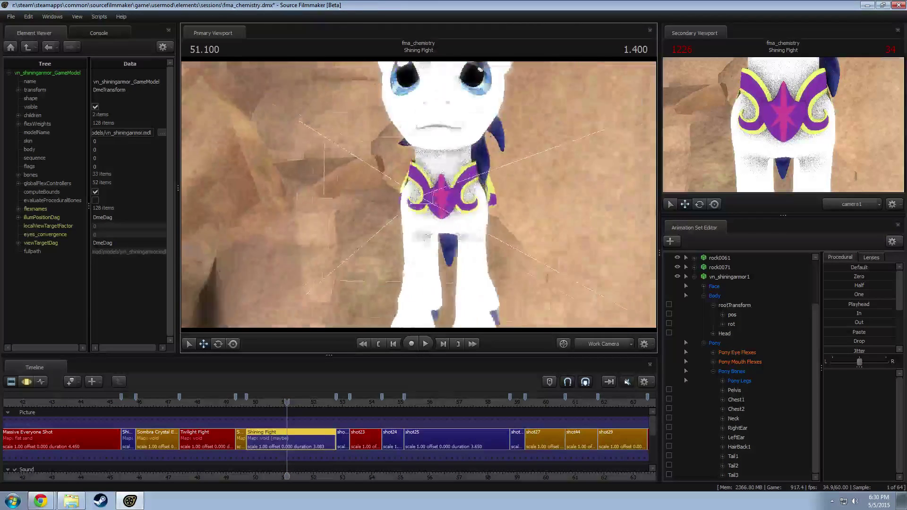
key("s")
scroll(580, 259, "down", 10)
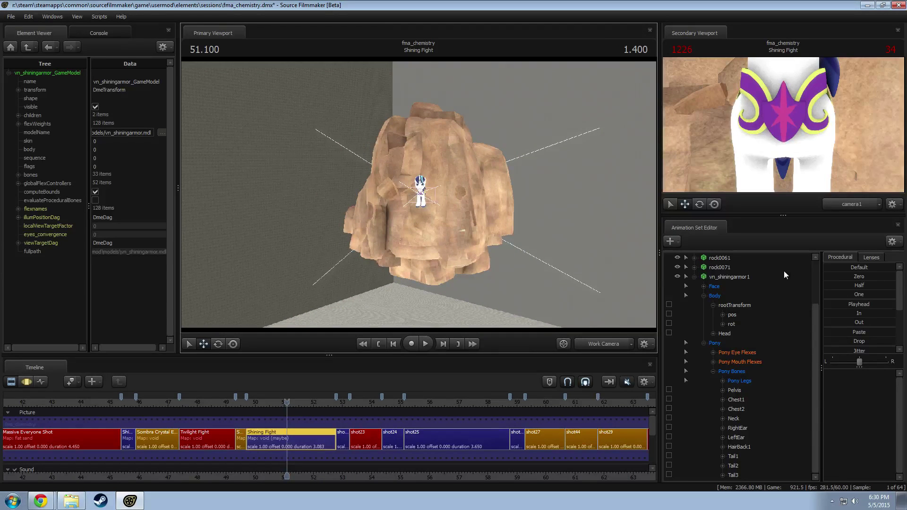
Step: Switch to the YouTube reference and play the desert fight up to about 0:52
key("alt+Tab")
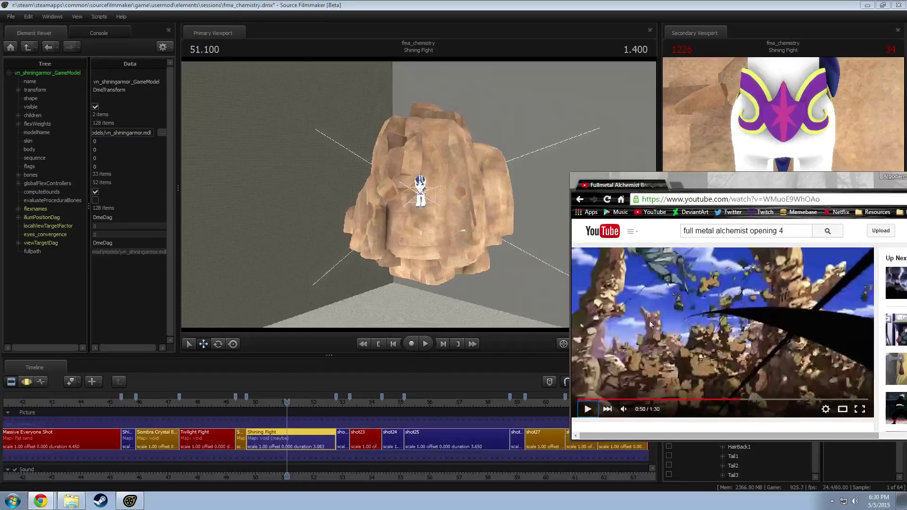
left_click(765, 350)
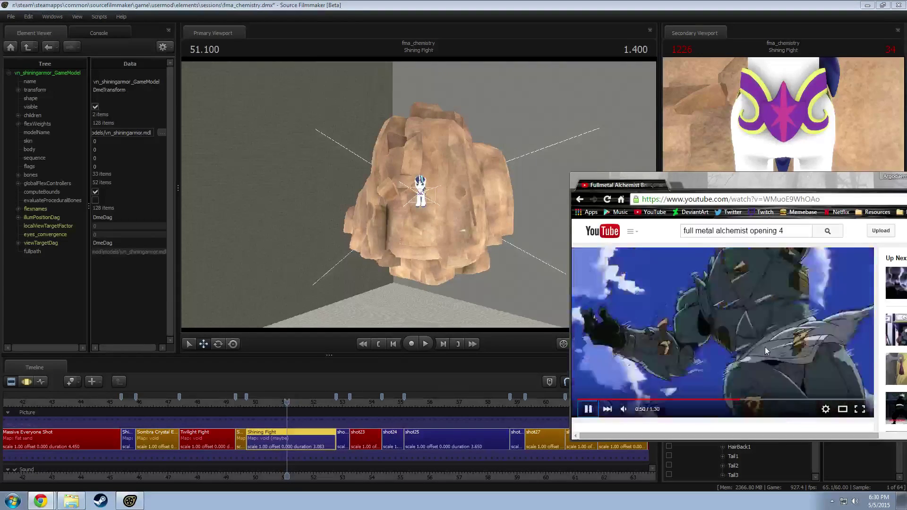
key("space")
key("space")
key("space")
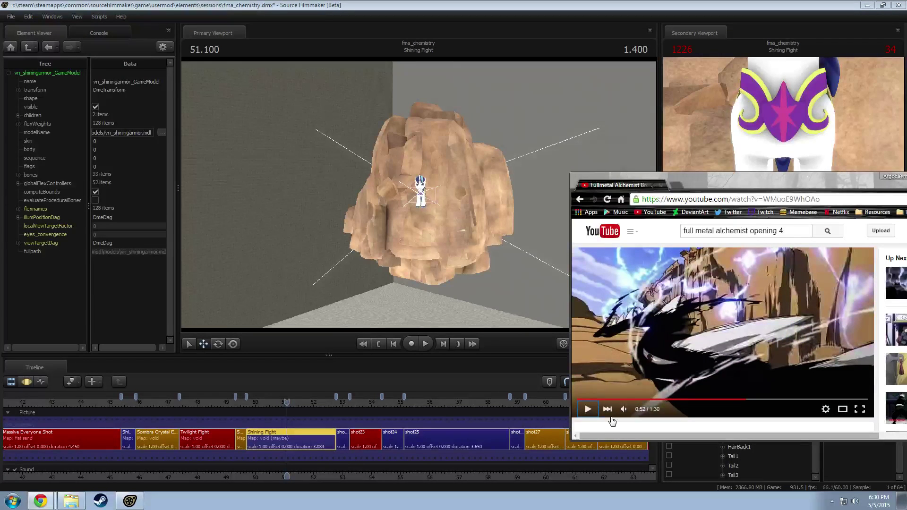
Step: Switch back to Source Filmmaker and group the seven rock animation sets, rock0011 through rock0071
key("alt+Tab")
left_click_drag(481, 260, 432, 204)
left_click(704, 343)
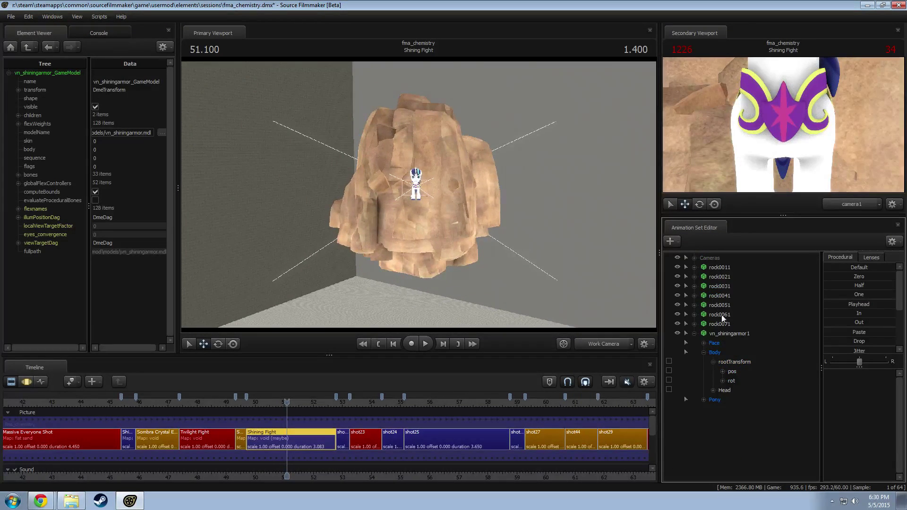
left_click(699, 325)
left_click(719, 268)
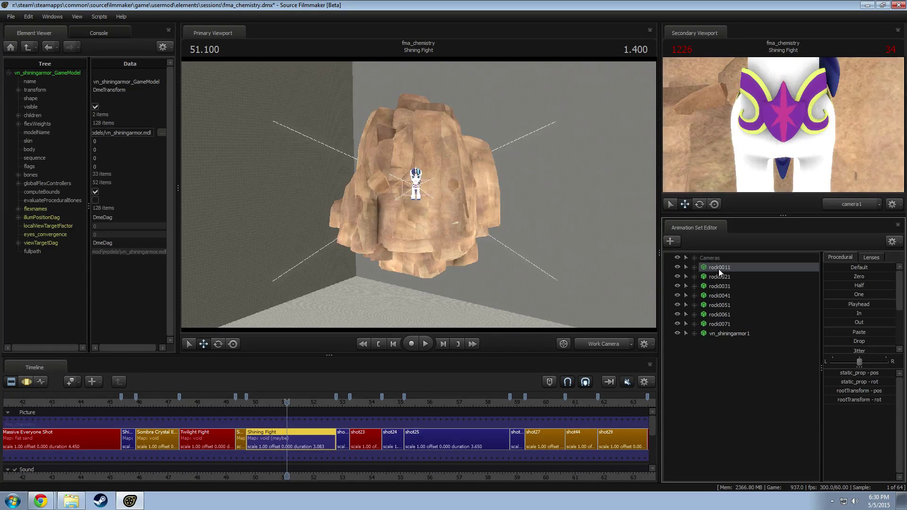
left_click(693, 268)
left_click(694, 267)
left_click(718, 325)
left_click(716, 268, "shift")
right_click(716, 267)
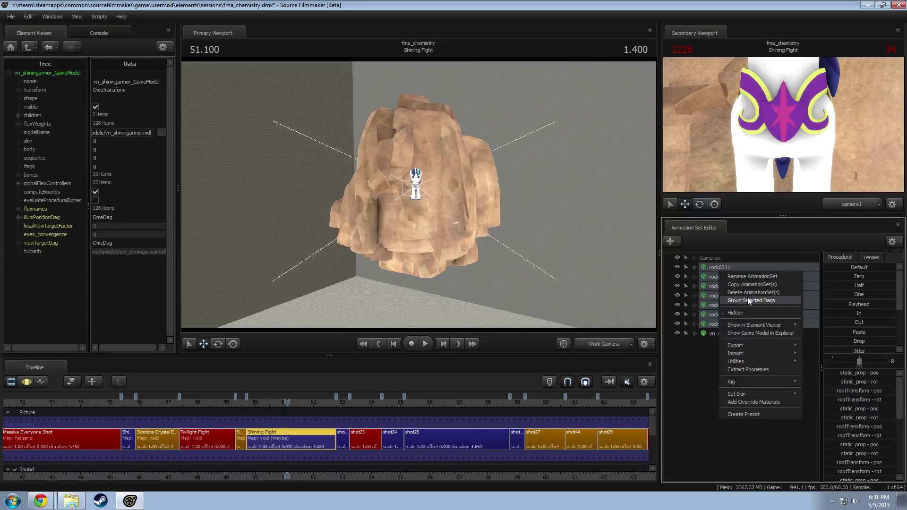
left_click(747, 297)
Step: Rename the new rock group to Base Rocks
right_click(724, 272)
left_click(731, 277)
type("Base")
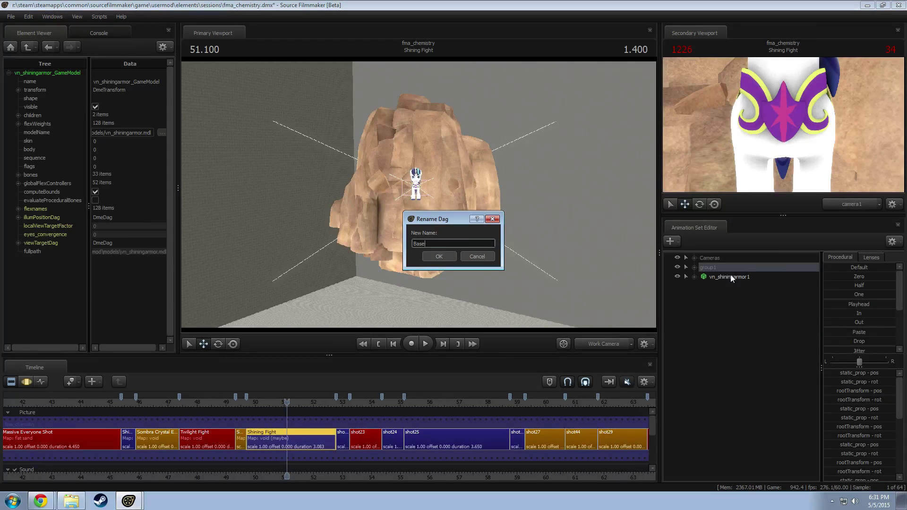
type(" Rocks")
key("Return")
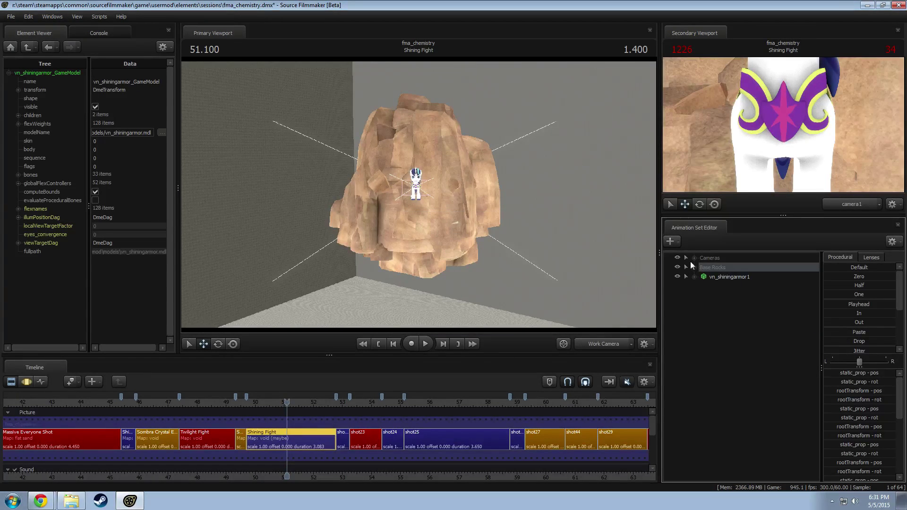
Step: Move rock0011 and rock0021 out of the central cluster in the Motion Editor, one to each side of Shining Armor
left_click(695, 266)
left_click(727, 277)
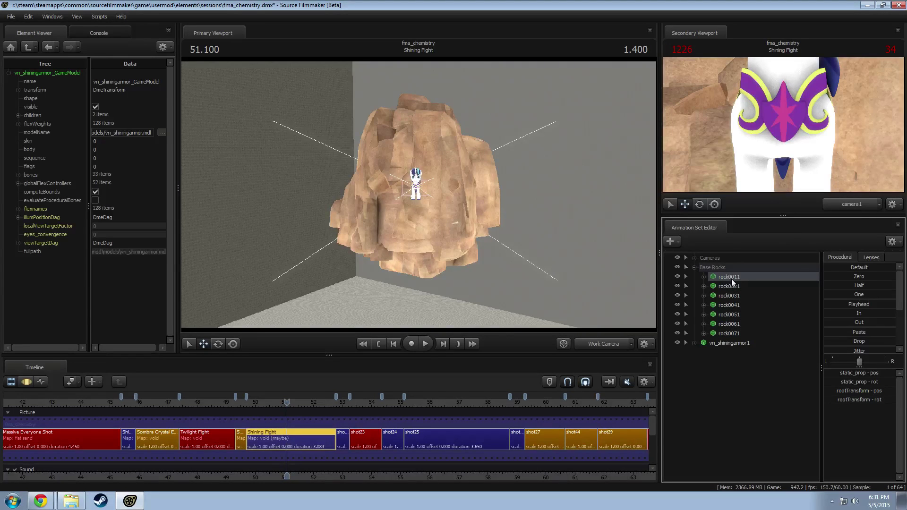
key("F3")
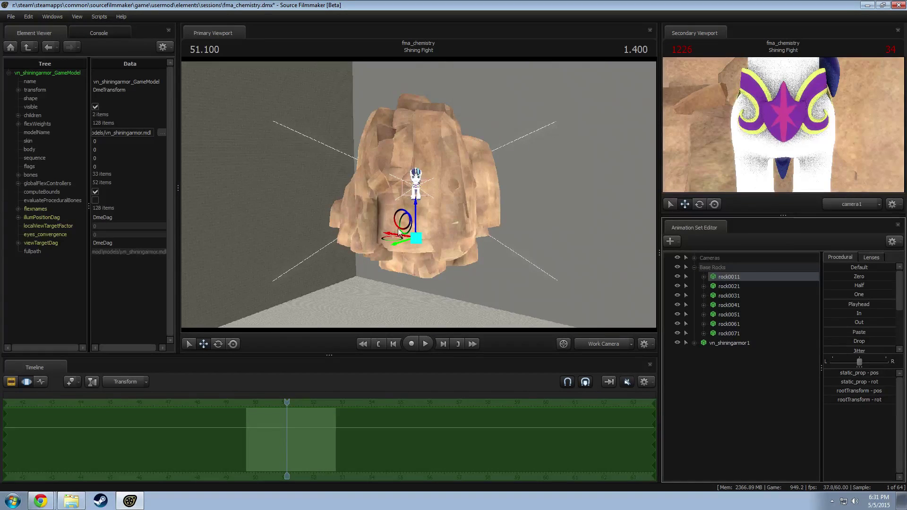
left_click_drag(394, 239, 239, 252)
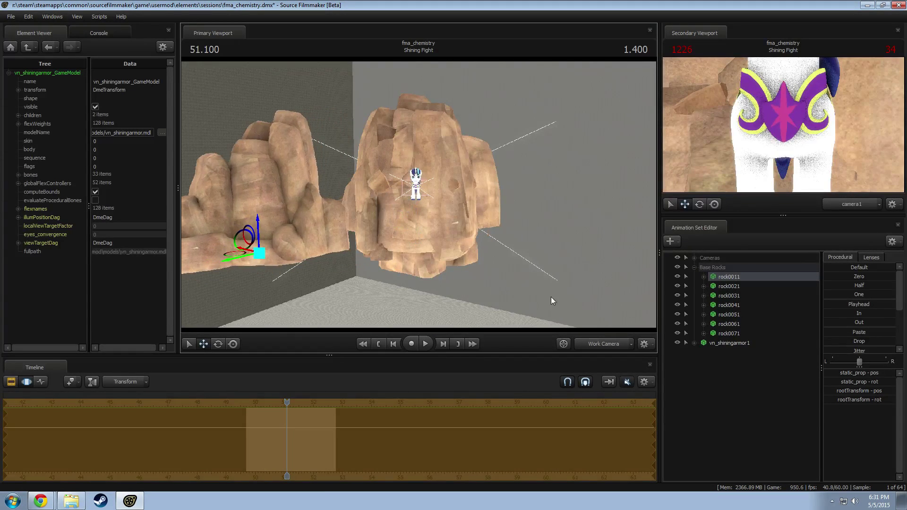
left_click(731, 286)
left_click_drag(389, 243, 607, 263)
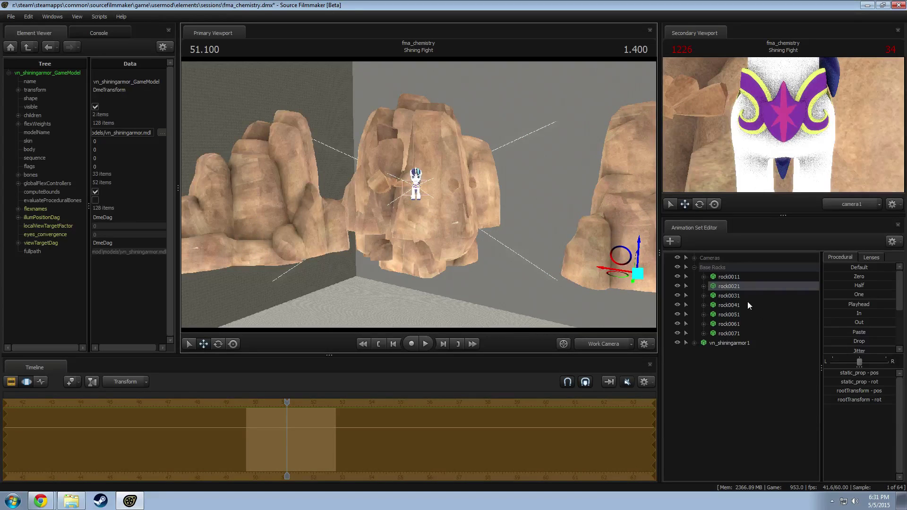
Step: Spread rock0031, rock0041 and rock0051 out of the central pile so they stand apart behind Shining Armor
left_click(731, 296)
left_click_drag(390, 227, 520, 226)
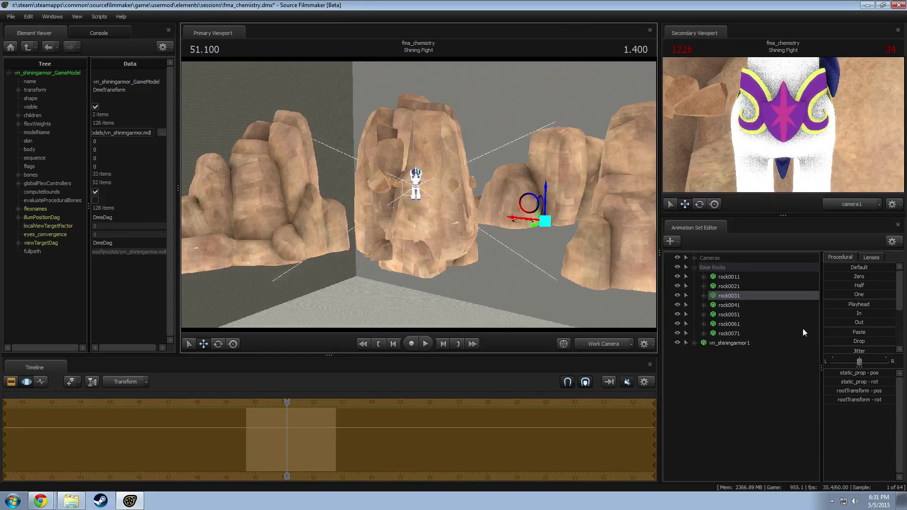
left_click(729, 305)
left_click_drag(389, 229, 313, 212)
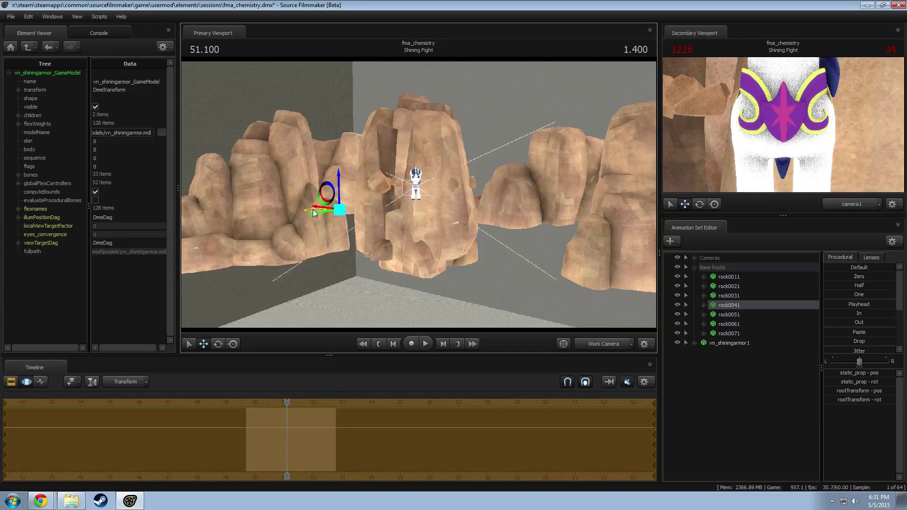
left_click(727, 315)
left_click_drag(392, 262, 458, 220)
Step: Pull rock0061 out of the cluster to inspect its loose debris and delete that animation set
left_click(729, 324)
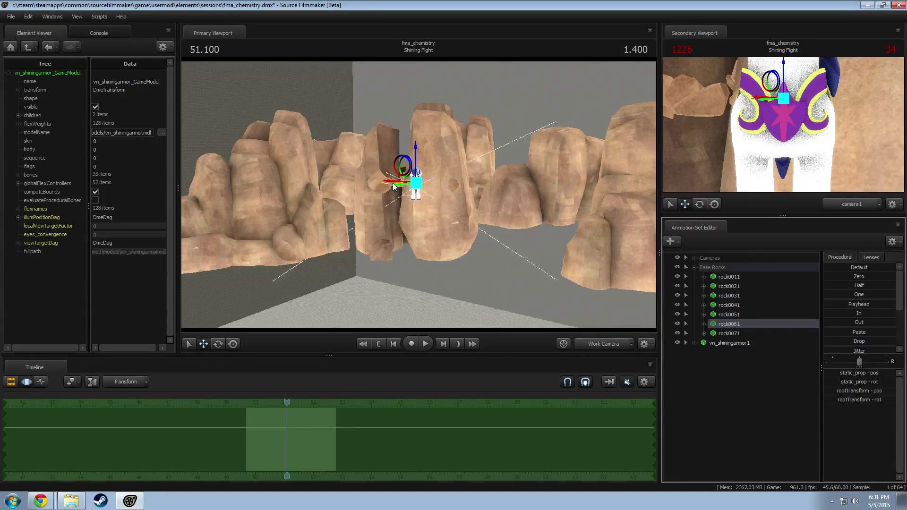
left_click_drag(394, 186, 347, 274)
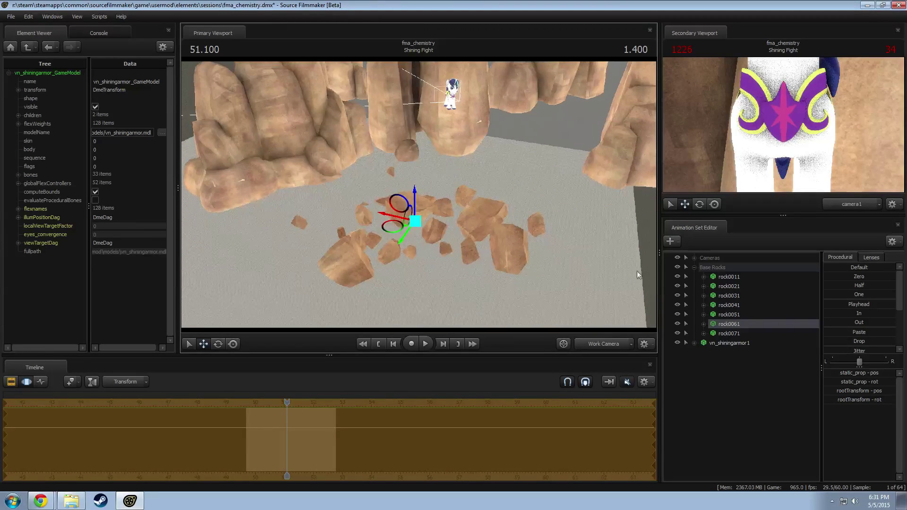
right_click(749, 323)
left_click(766, 340)
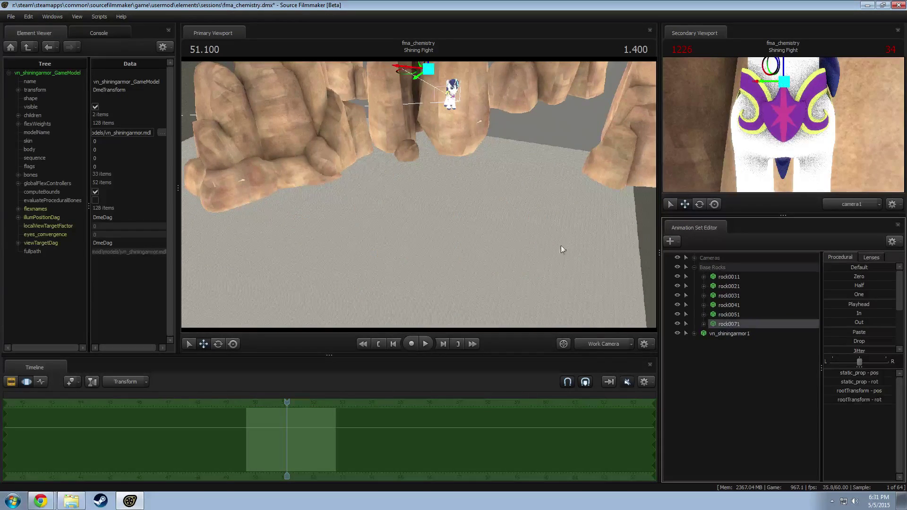
Step: Reposition rock0071 among the rocks surrounding Shining Armor
left_click_drag(560, 245, 558, 215)
left_click_drag(398, 122, 386, 155)
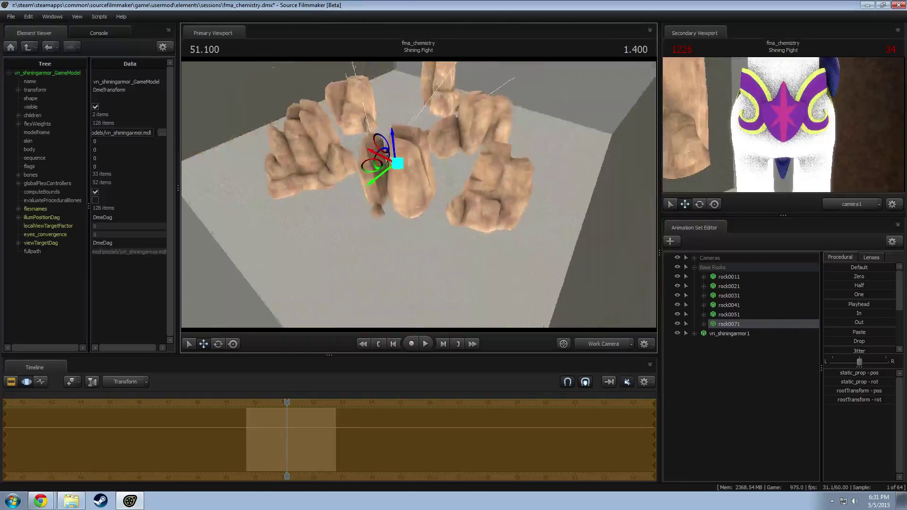
left_click_drag(416, 196, 415, 197)
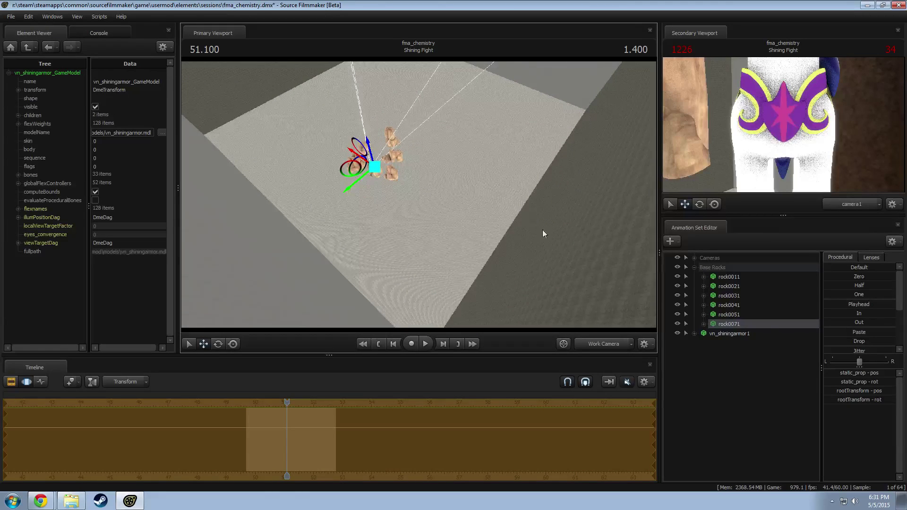
left_click(741, 276)
left_click(725, 333, "shift")
left_click(716, 258)
left_click(725, 326, "shift")
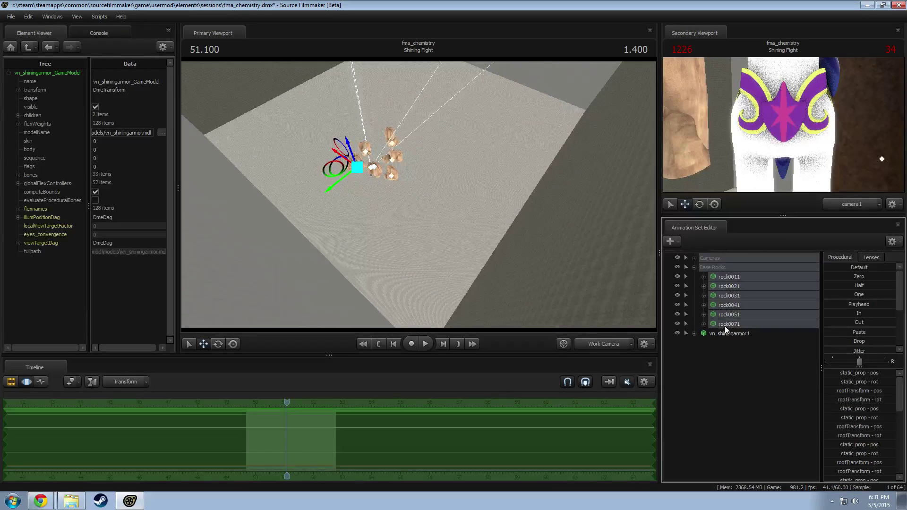
left_click(737, 331, "shift")
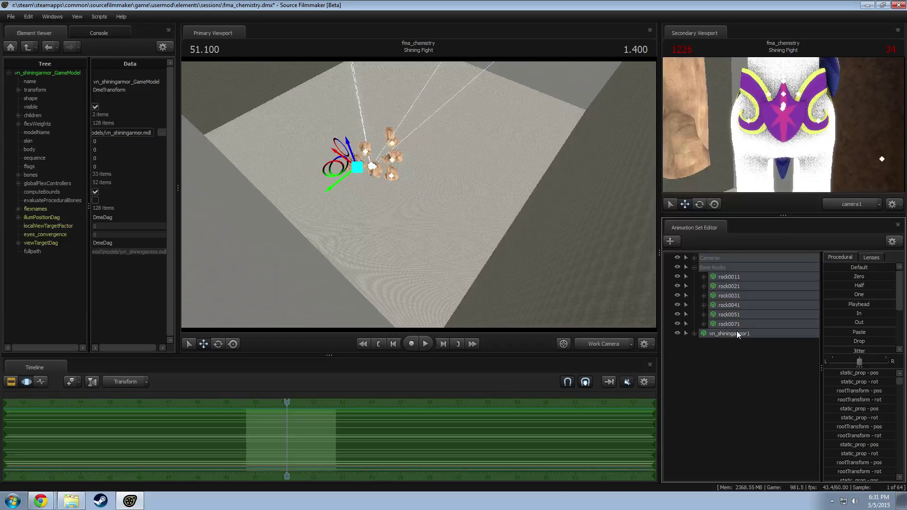
Step: Select camera1, all Base Rocks and vn_shiningarmor1 together, and move them along the world axes toward the near corner of the floor
left_click(695, 257)
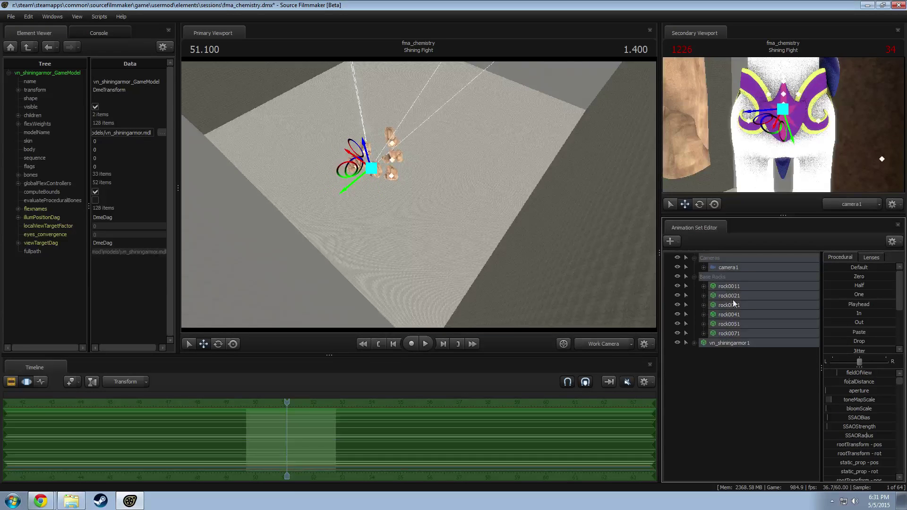
left_click(747, 268)
left_click(729, 343, "shift")
left_click(726, 268)
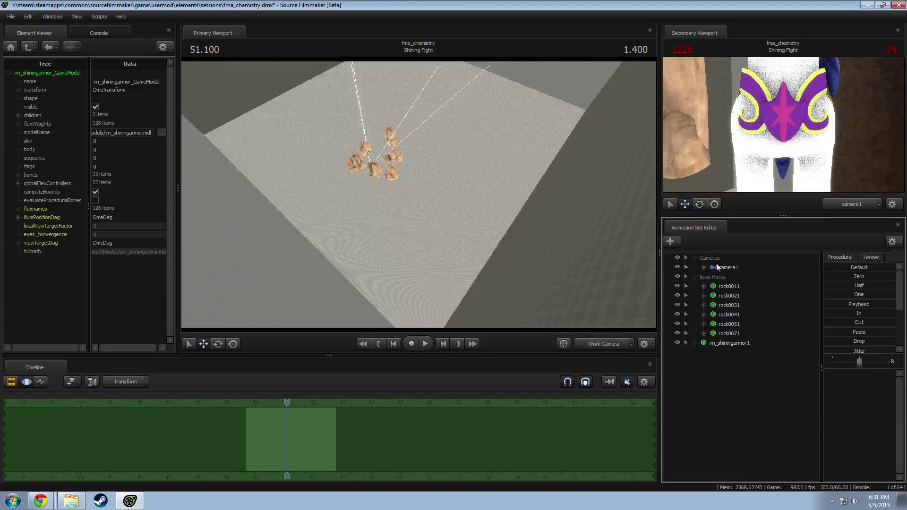
left_click(716, 265)
left_click(723, 342, "shift")
left_click(743, 267, "ctrl")
left_click(745, 266, "ctrl")
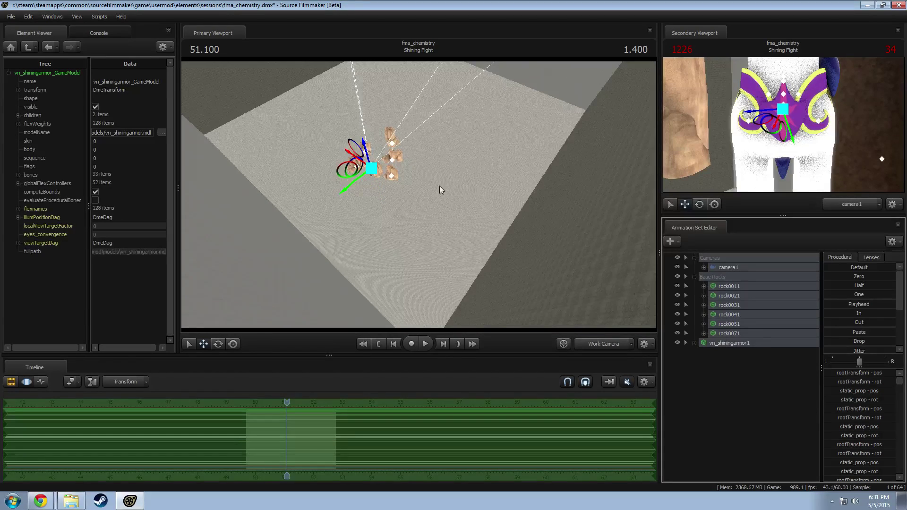
right_click(343, 175)
left_click(383, 181)
left_click_drag(341, 175, 387, 280)
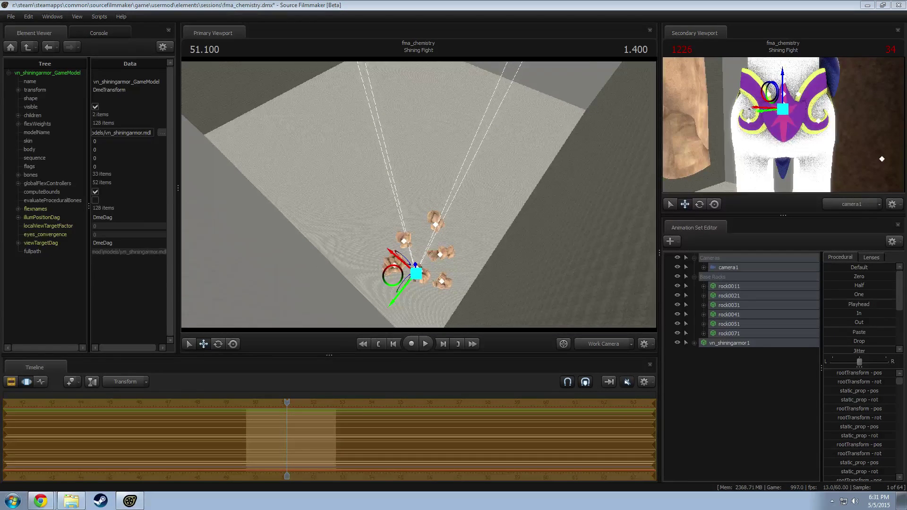
left_click(418, 4)
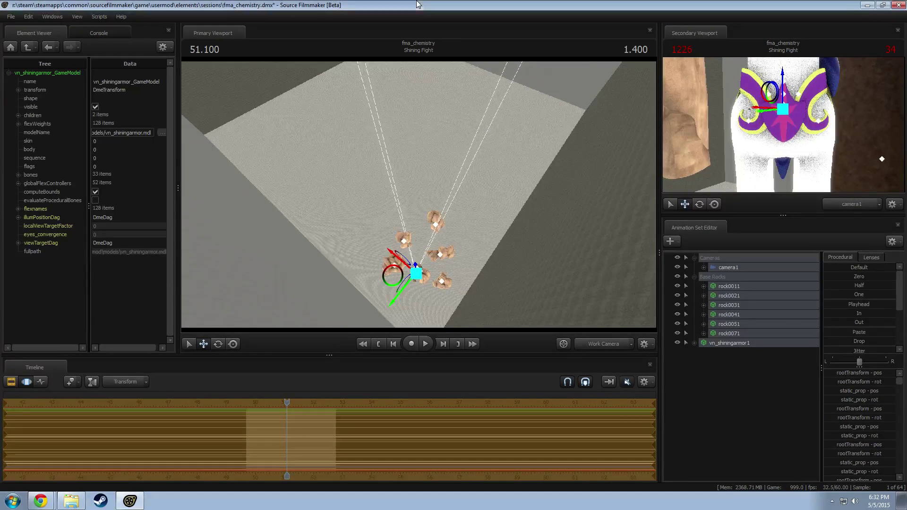
Step: Hide the Base Rocks group and frame Shining Armor's full body from the front through camera1
mouse_move(419, 189)
left_mouse_down()
mouse_move(418, 209)
mouse_move(420, 179)
left_mouse_up()
key("w")
key("w")
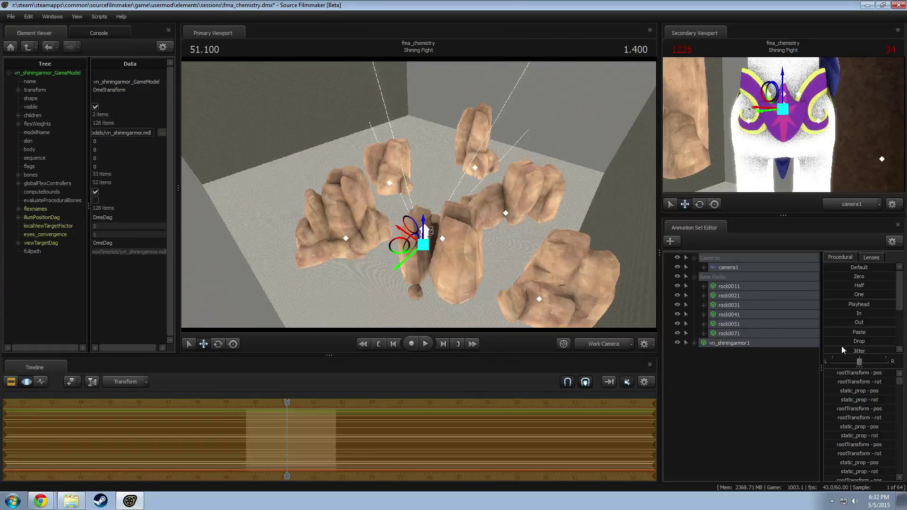
left_click(732, 284)
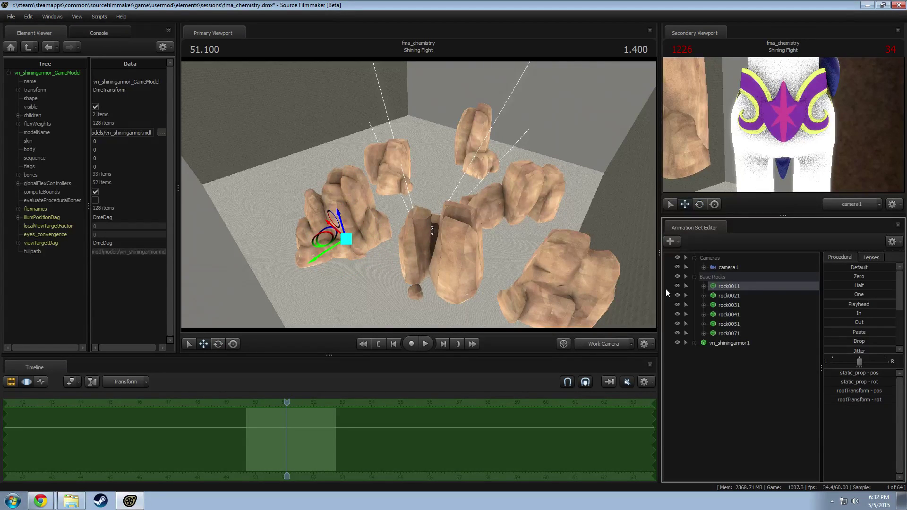
left_click_drag(729, 270, 378, 171)
left_click(677, 277)
key("s")
key("w")
key("d")
key("w")
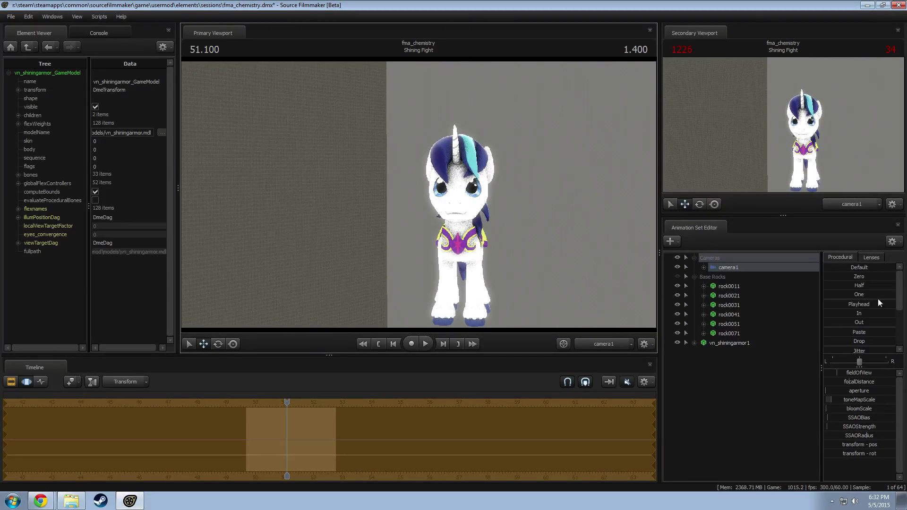
Step: Switch to the YouTube reference in Chrome and find the rocky desert fight shot around 0:48 to 0:49 of the opening
key("alt+Tab")
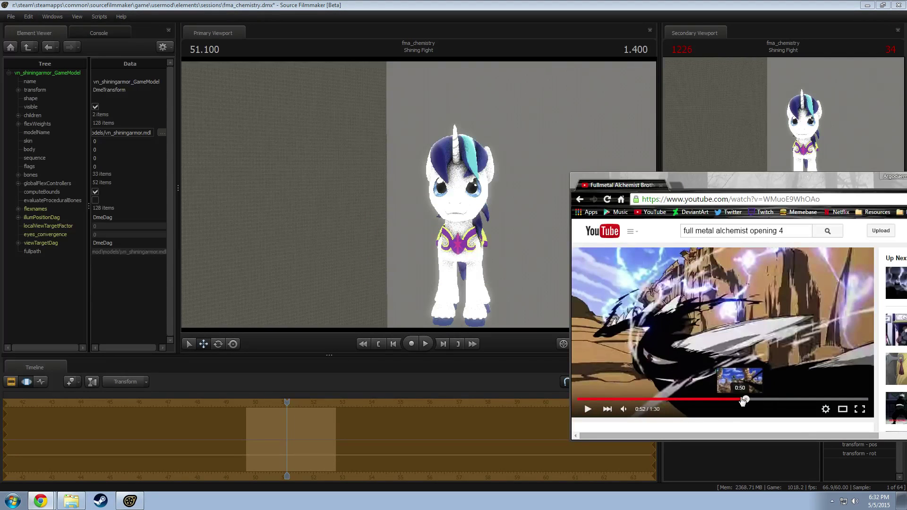
left_click(737, 401)
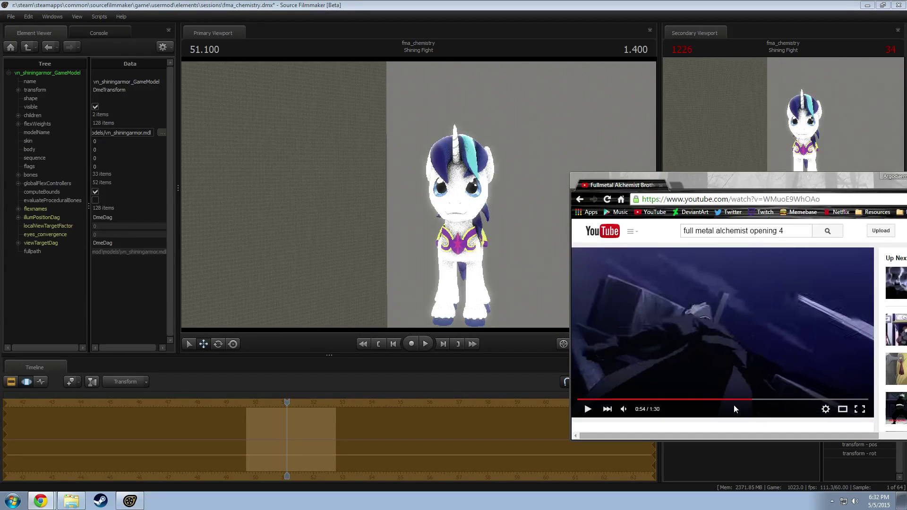
key("Left")
key("Left")
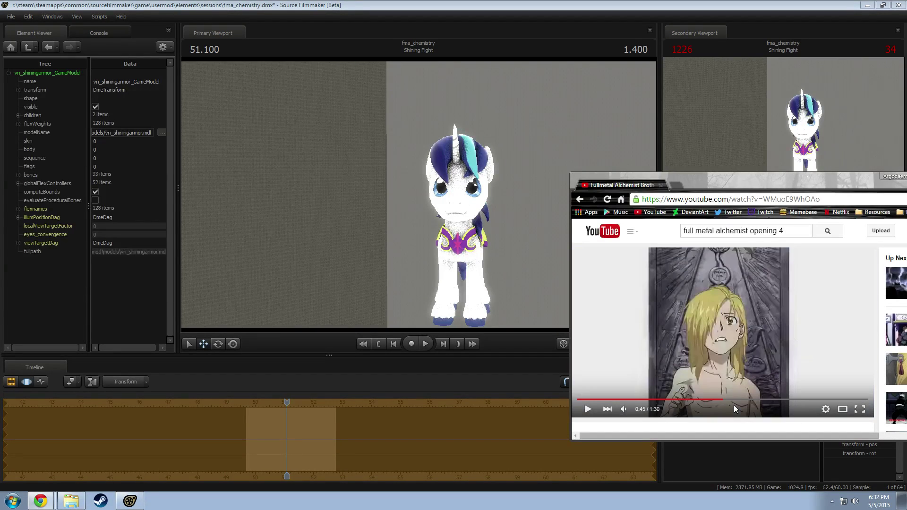
key("space")
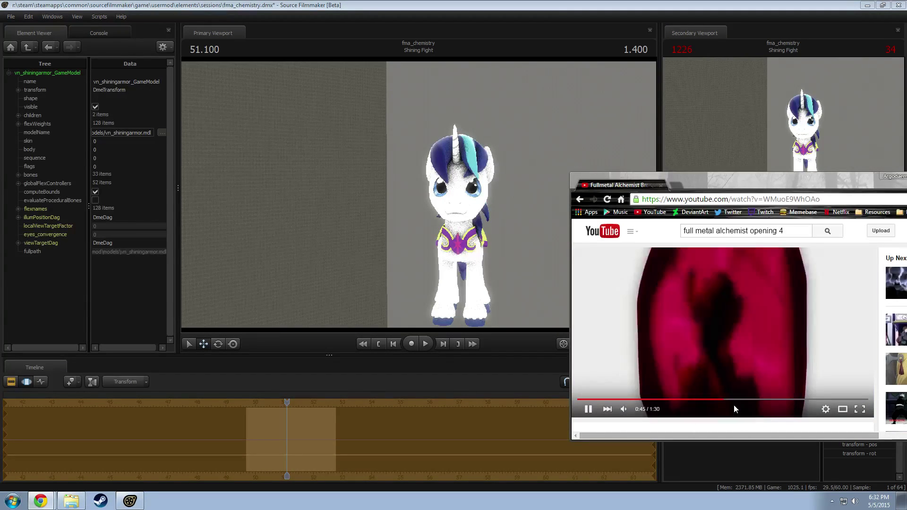
key("space")
key("Right")
key("Right")
key("space")
key("space")
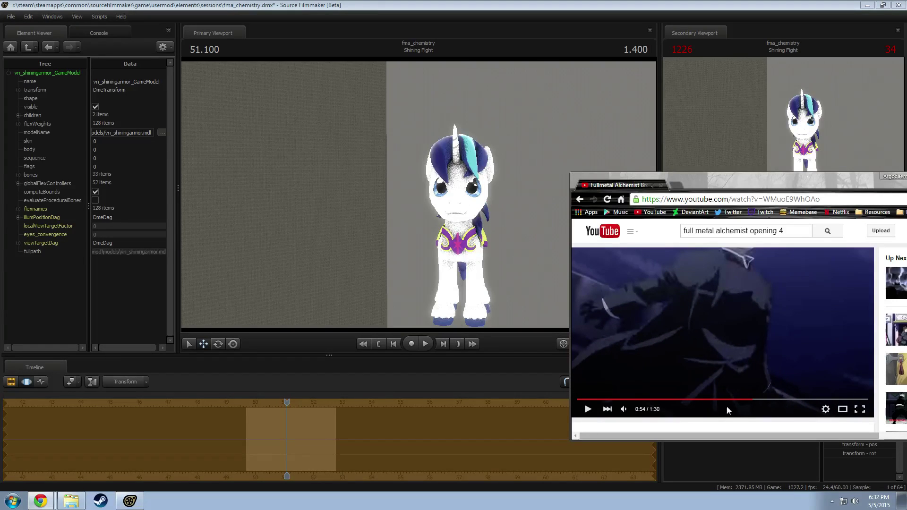
left_click(749, 400)
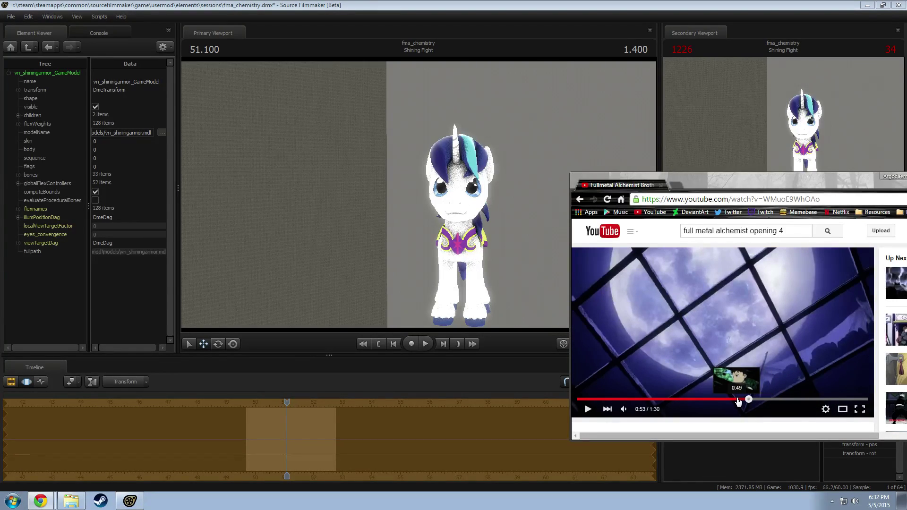
left_click(739, 401)
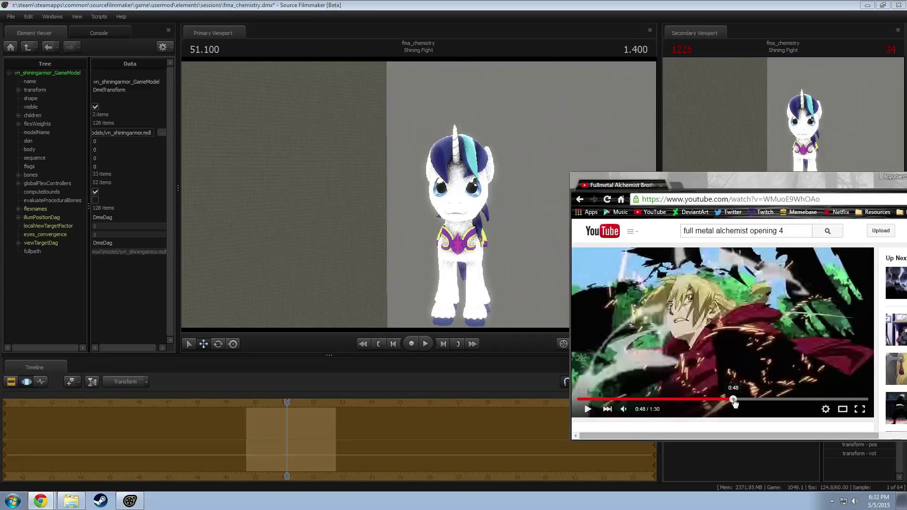
key("space")
key("space")
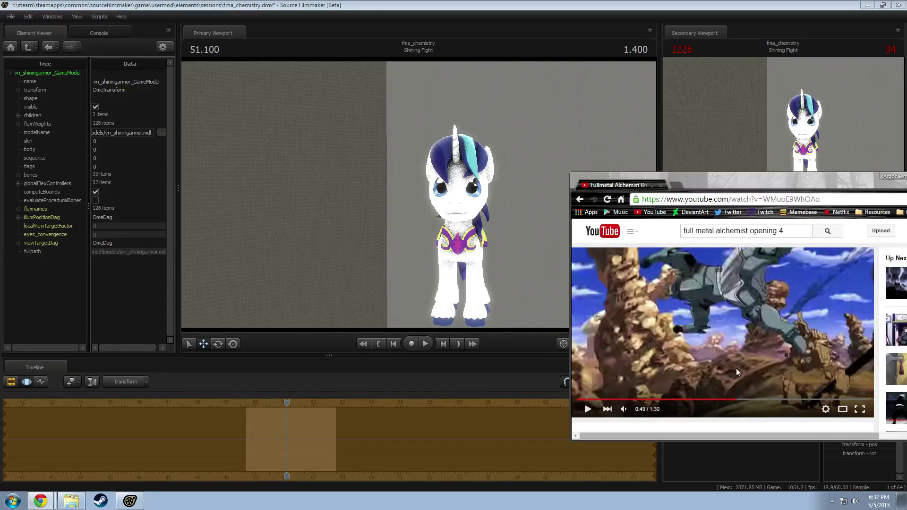
Step: Back in Source Filmmaker, shift camera1's framing of Shining Armor and compare it with the paused reference shot
key("alt+Tab")
mouse_move(478, 242)
left_mouse_down()
mouse_move(524, 262)
mouse_move(449, 240)
mouse_move(482, 242)
left_mouse_up()
key("a")
key("alt+Tab")
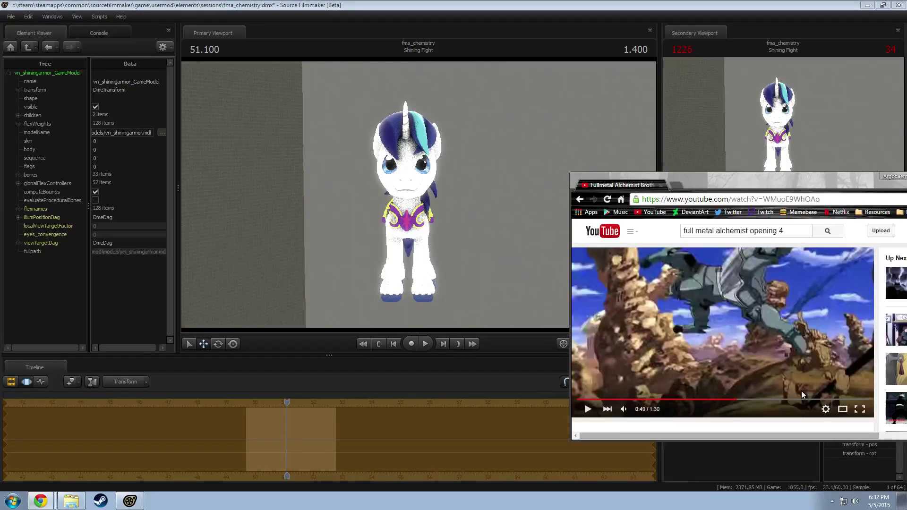
key("alt+Tab")
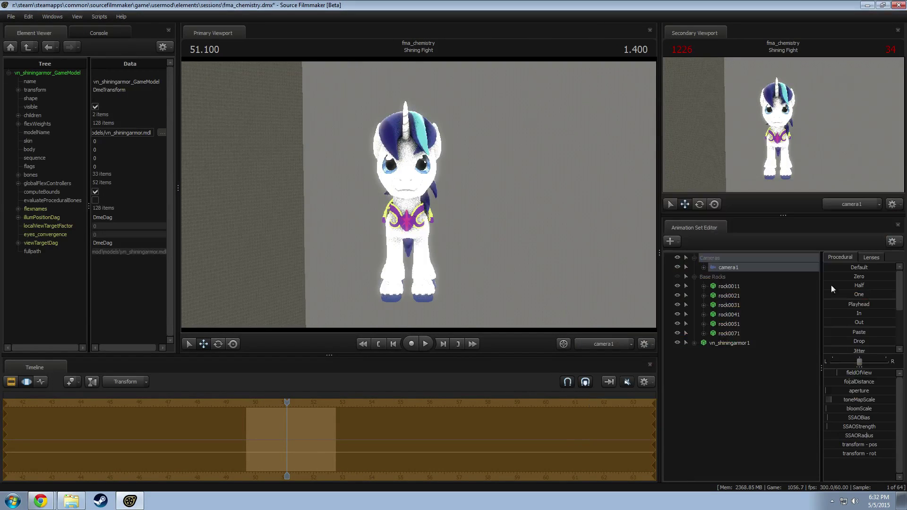
Step: Try the 35 mm lens on camera1, settle on 50 mm, and recenter Shining Armor in the frame
left_click(861, 256)
left_click(859, 313)
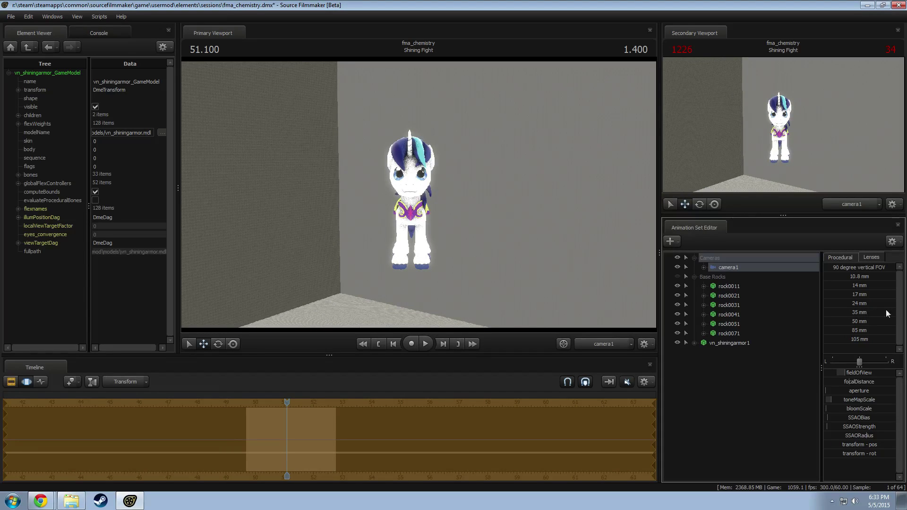
left_click(854, 318)
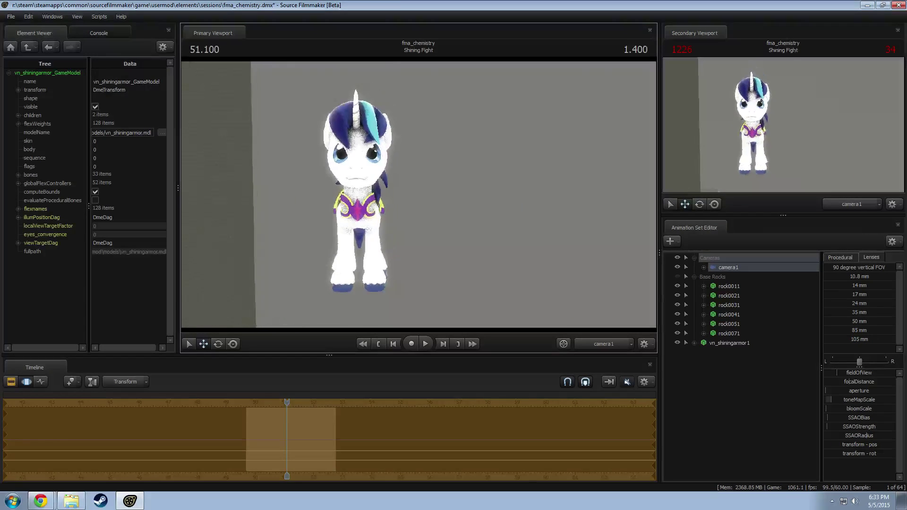
left_click_drag(419, 195, 444, 214)
key("a")
Step: Replay the reference opening in Chrome around 0:48 to 0:50 to study how the rocks surround the fighter
key("alt+Tab")
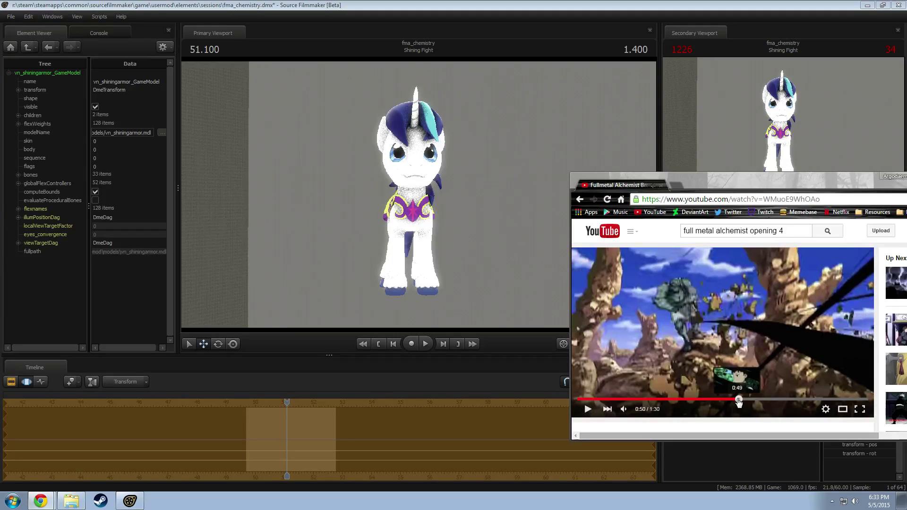
left_click(735, 399)
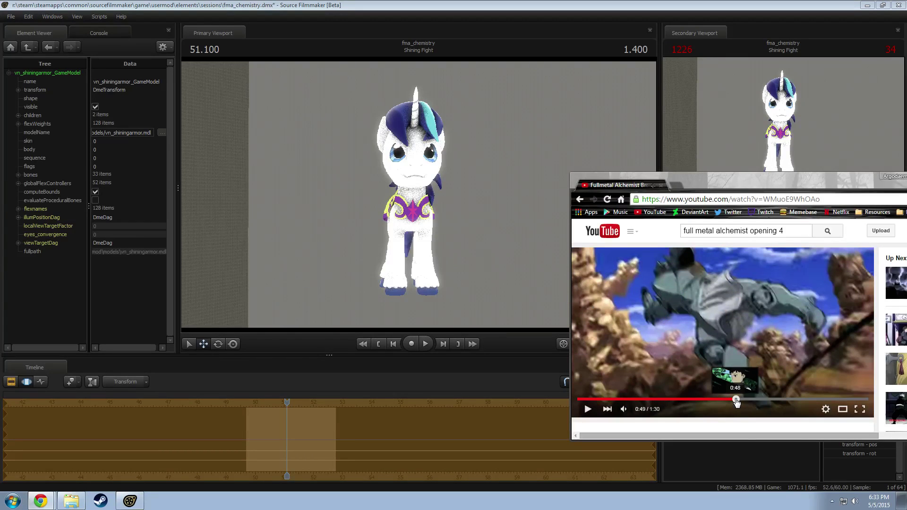
key("space")
key("space")
left_click(747, 466)
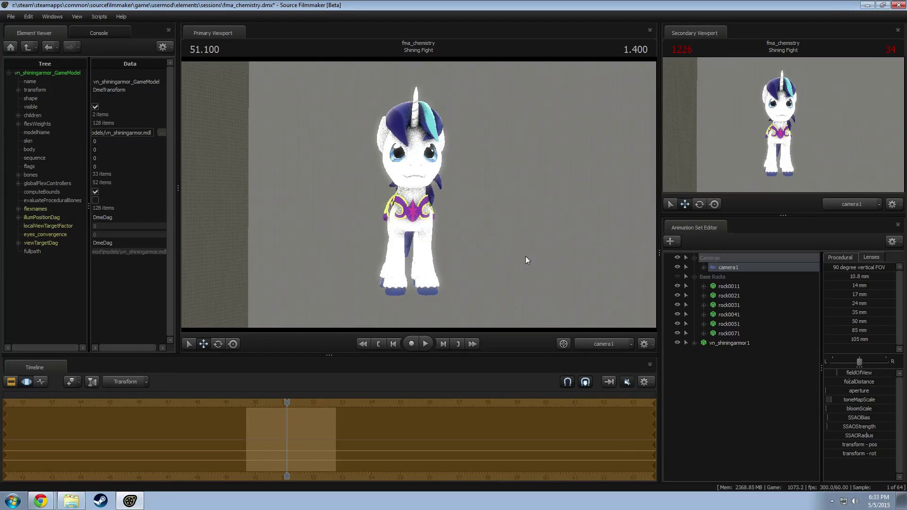
Step: Unhide Base Rocks and view the whole rock group through the Work Camera, with rock0031 selected
left_click(730, 333)
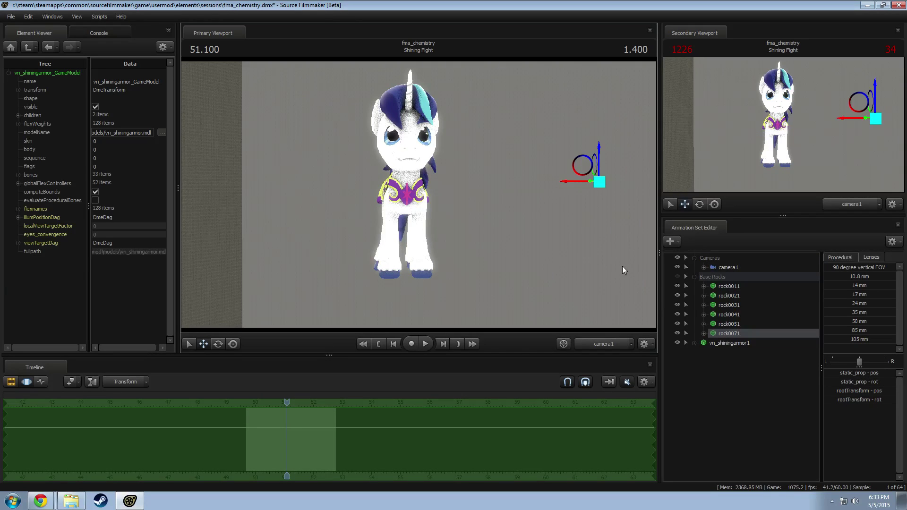
left_click(677, 277)
left_click(604, 344)
key("s")
left_click_drag(532, 299, 419, 195)
key("z")
key("w")
key("d")
key("s")
left_click(728, 305)
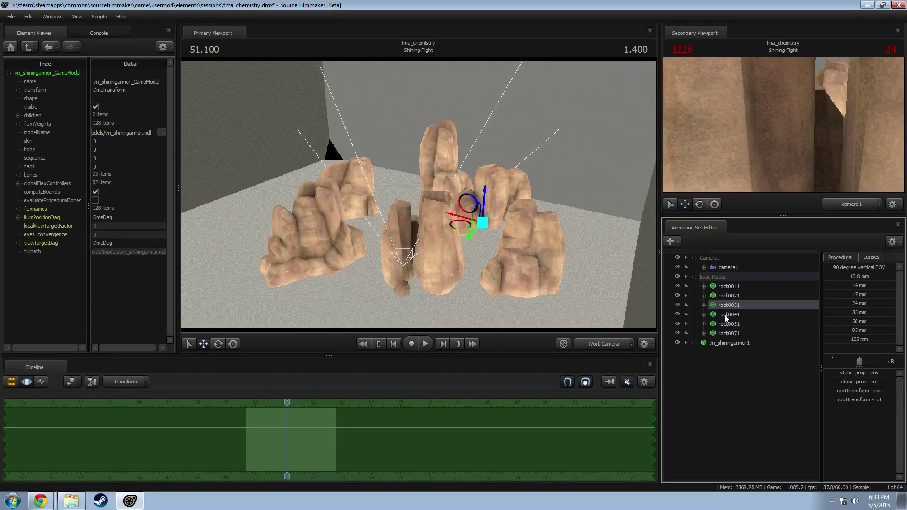
Step: Select the entire Base Rocks group and move it away from Shining Armor toward the far wall
right_click(727, 305)
left_click(744, 318)
left_click(722, 276)
left_click_drag(567, 255, 241, 187)
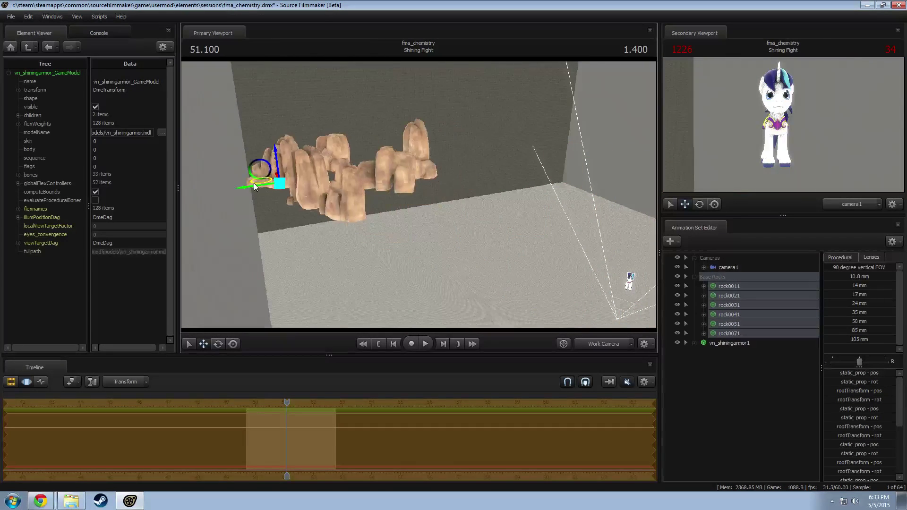
Step: Add a new rock model, rock72, to the shot and move it toward Shining Armor
right_click(787, 366)
left_click(790, 417)
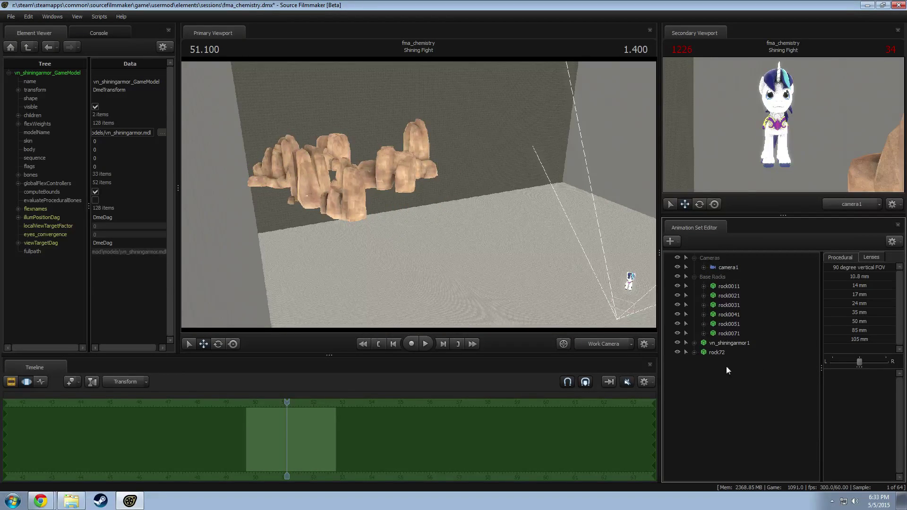
left_click_drag(460, 243, 505, 258)
left_click_drag(473, 200, 380, 245)
key("r")
left_click_drag(454, 274, 420, 299)
left_click_drag(418, 195, 440, 179)
Step: Position rock72 beneath Shining Armor's hooves so that he stands on its peak
key("w")
right_click_drag(419, 194, 416, 214)
left_click_drag(409, 261, 425, 183)
key("w")
left_click_drag(458, 286, 411, 294)
key("e")
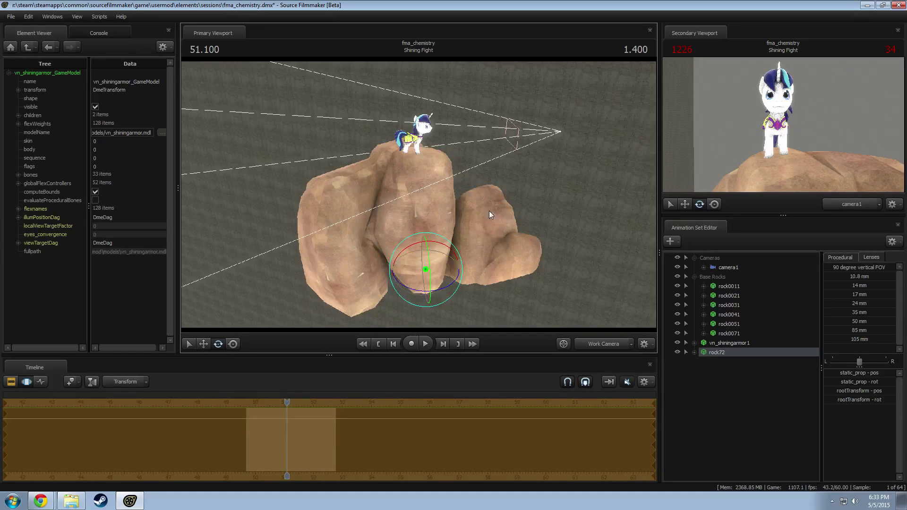
Step: Shift rock72 horizontally to refine the footing under Shining Armor and inspect the fit from the side
left_click_drag(489, 211, 437, 199, "alt")
key("w")
left_click_drag(384, 281, 402, 283)
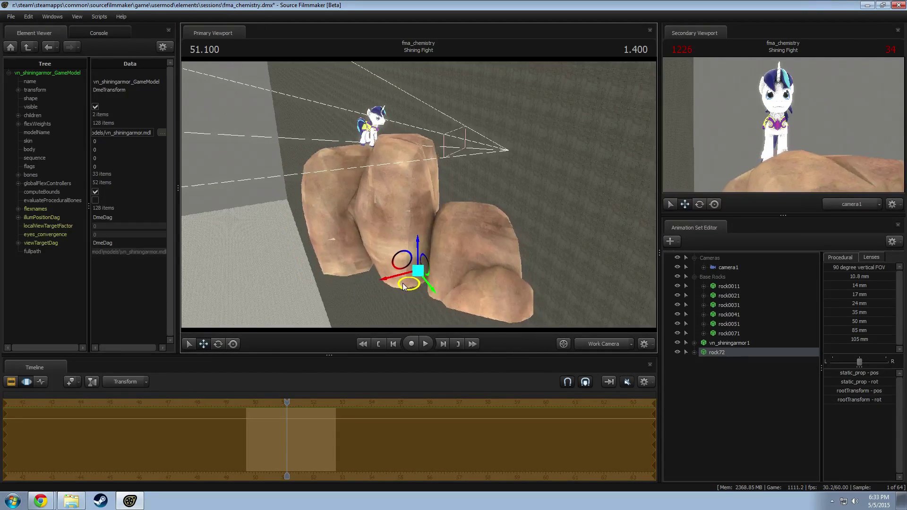
left_click_drag(472, 229, 437, 269, "alt")
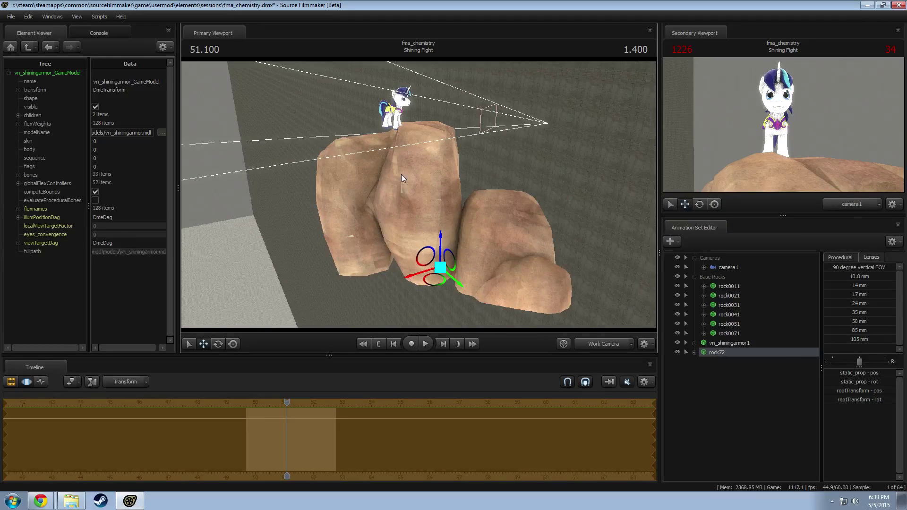
mouse_move(396, 136)
left_mouse_down("alt")
mouse_move(422, 126)
mouse_move(409, 134)
left_mouse_up("alt")
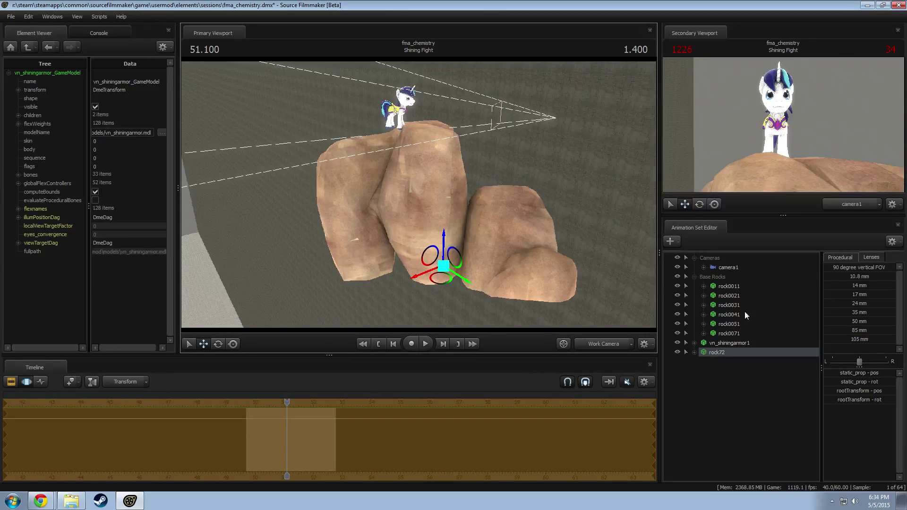
Step: Switch to the browser and study the rocky fight scene around 0:49 in the anime opening reference video
left_click(724, 267)
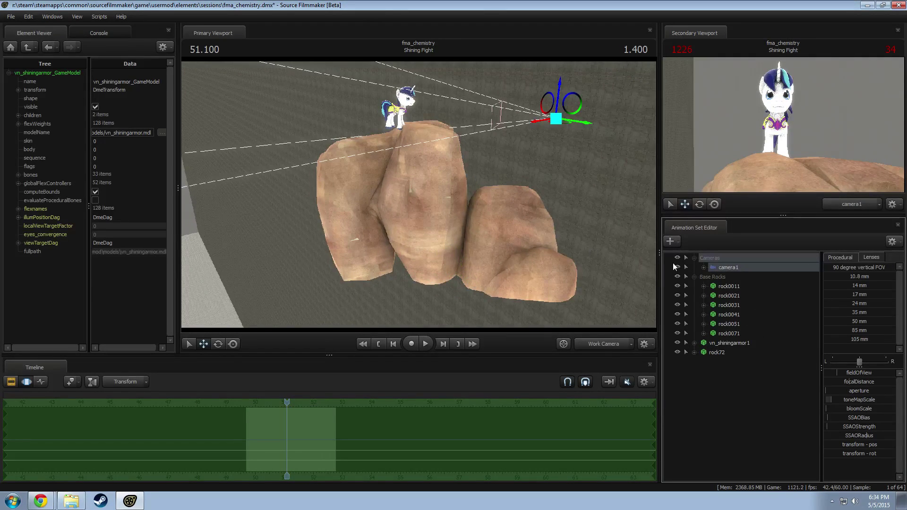
key("alt+Tab")
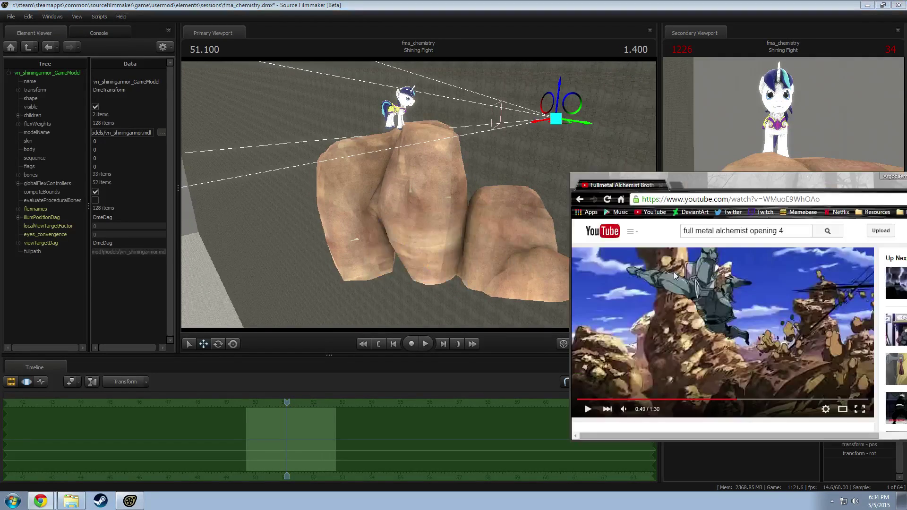
left_click(737, 400)
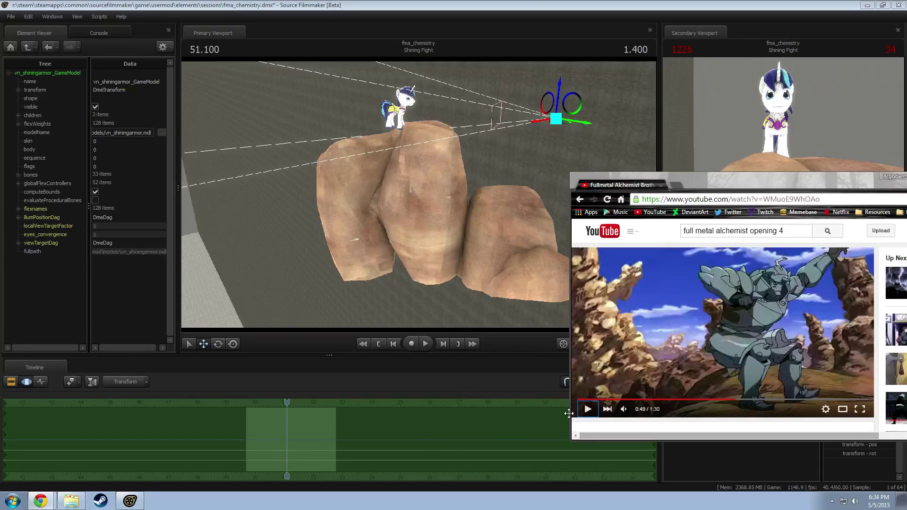
left_click(546, 431)
Step: Go to shot44 at about 60.9 seconds on the film timeline and view the snowy set through the work camera
key("F2")
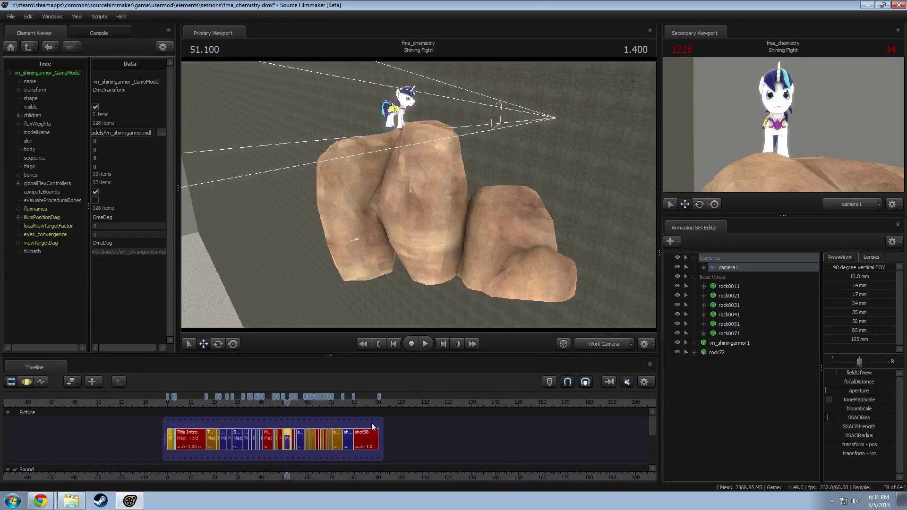
left_click_drag(337, 404, 310, 404)
scroll(371, 420, "up", 3)
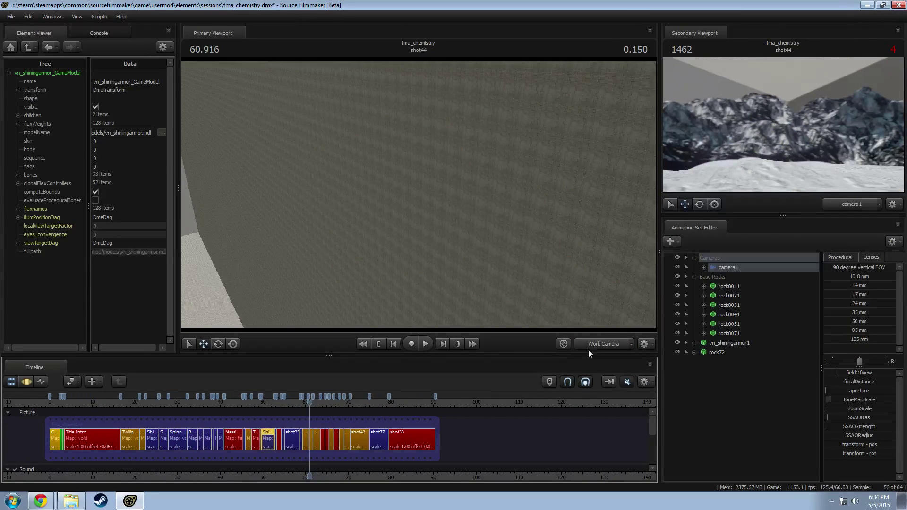
left_click(607, 346)
left_click(607, 344, "ctrl")
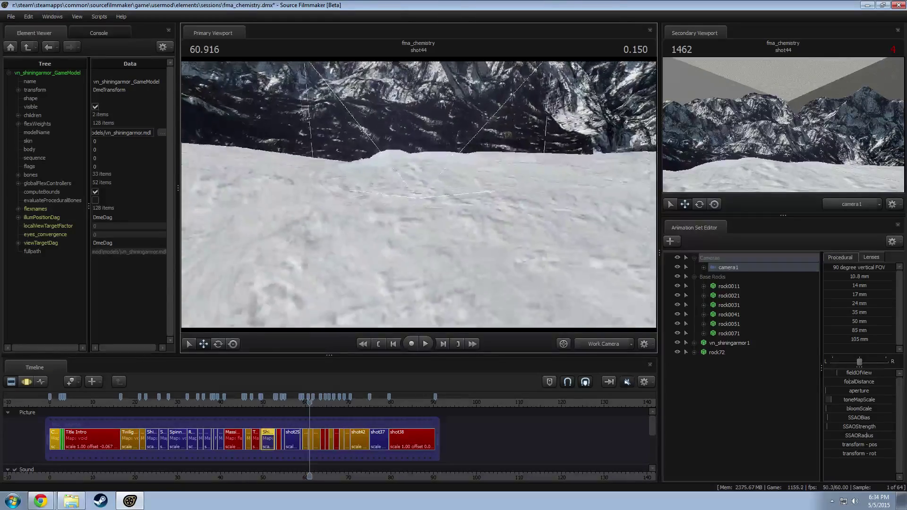
left_click_drag(411, 210, 413, 211)
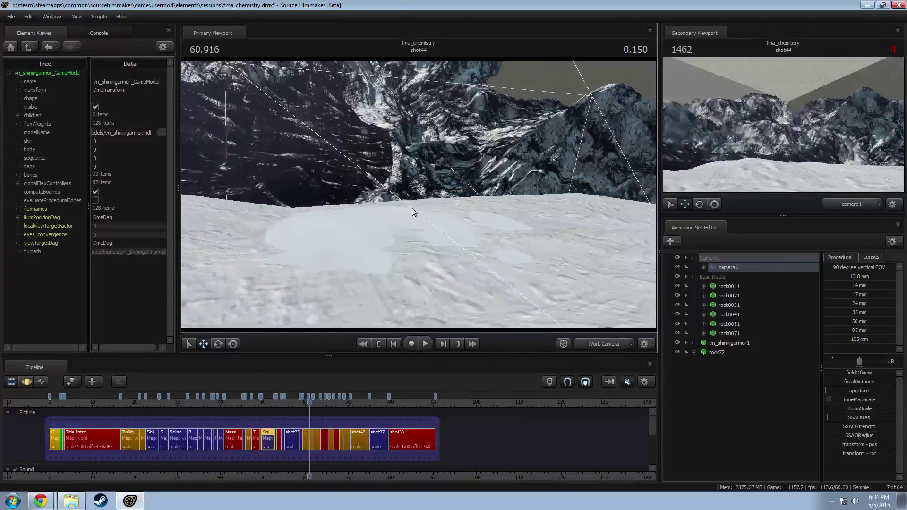
Step: Play shot44 repeatedly from its start to examine how the character bursts out of the snow clouds
scroll(327, 403, "up", 3)
scroll(327, 402, "up", 2)
left_click(306, 406)
key("space")
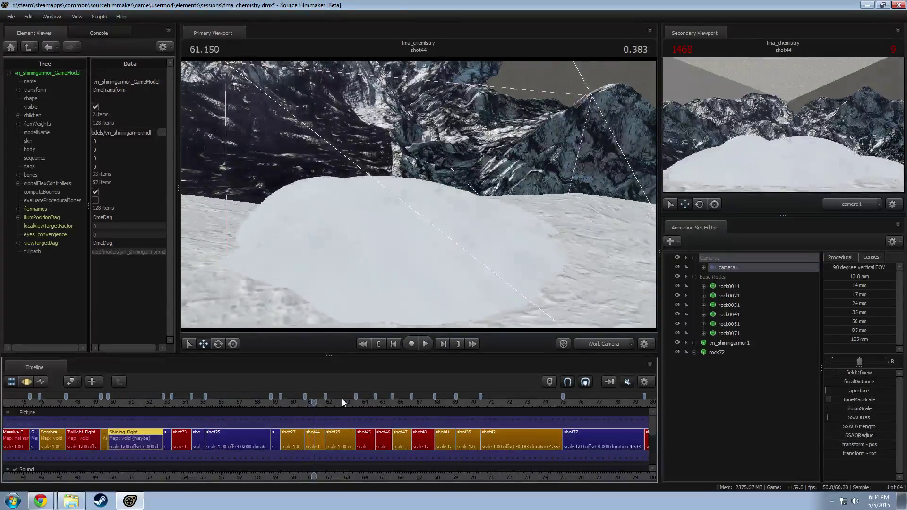
key("space")
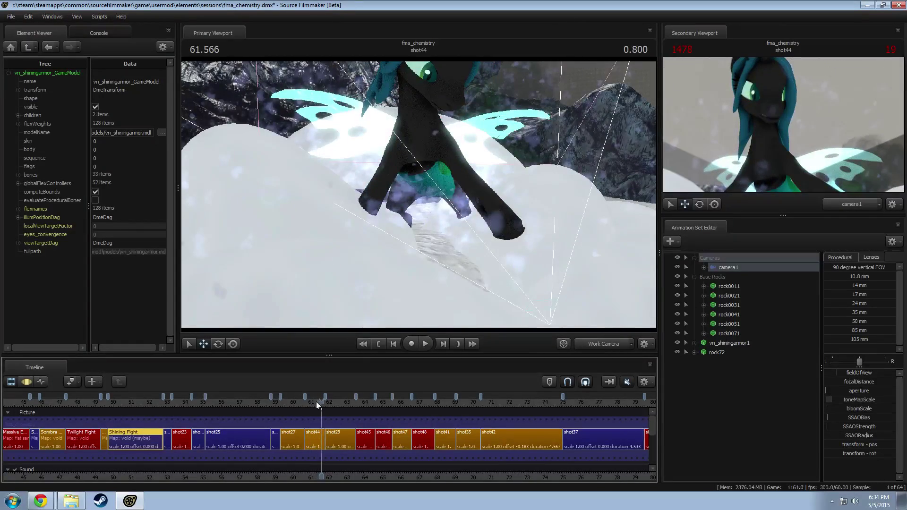
left_click_drag(319, 403, 310, 403)
key("space")
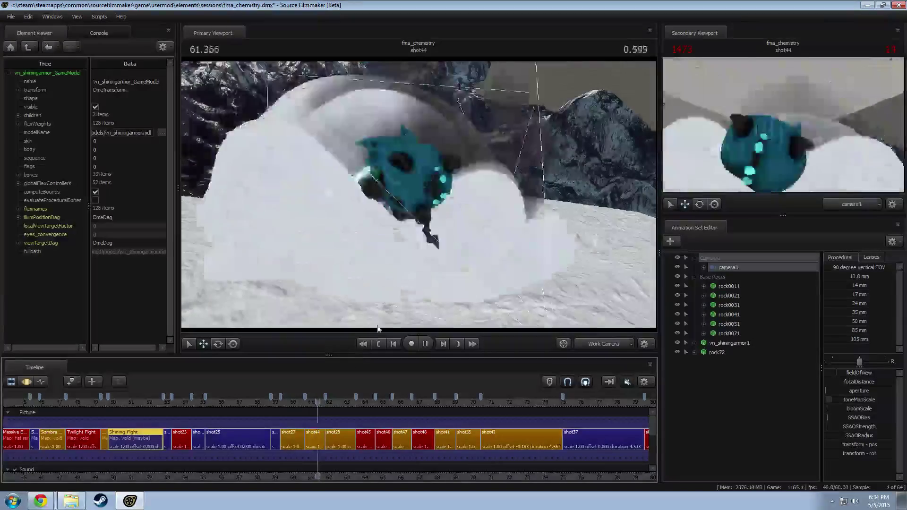
left_click_drag(329, 403, 313, 404)
key("space")
key("space")
key("space")
key("space")
left_click(312, 404)
key("space")
key("space")
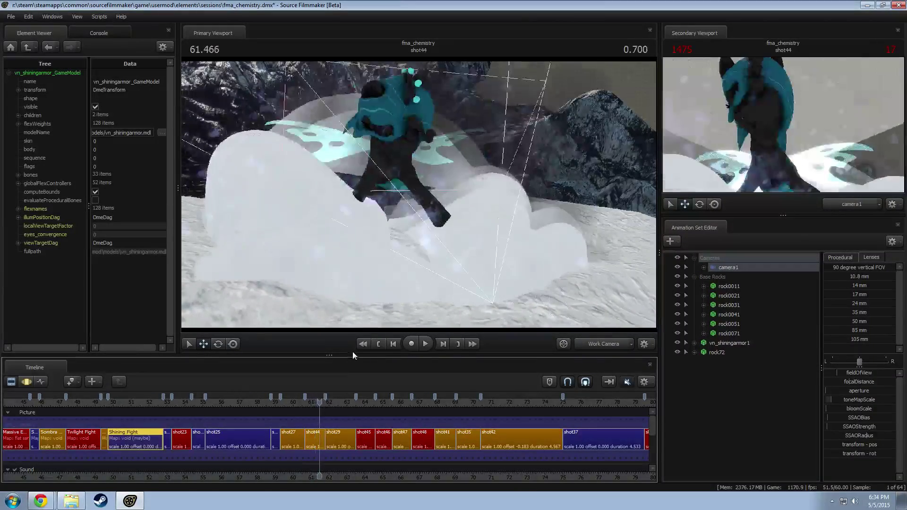
Step: Replay shot44 to its end at 61.766 seconds and examine the character's pose and snow set around the shot camera
left_click(306, 404)
mouse_move(396, 261)
left_mouse_down()
mouse_move(411, 279)
mouse_move(386, 270)
mouse_move(395, 265)
mouse_move(381, 270)
mouse_move(404, 270)
mouse_move(402, 257)
left_mouse_up()
right_click_drag(396, 260, 395, 260)
key("space")
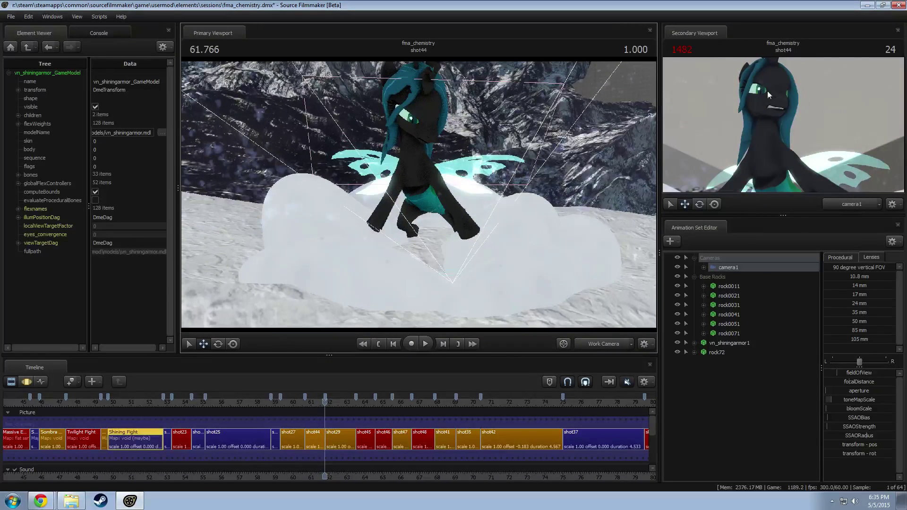
left_click_drag(462, 199, 496, 217)
key("F3")
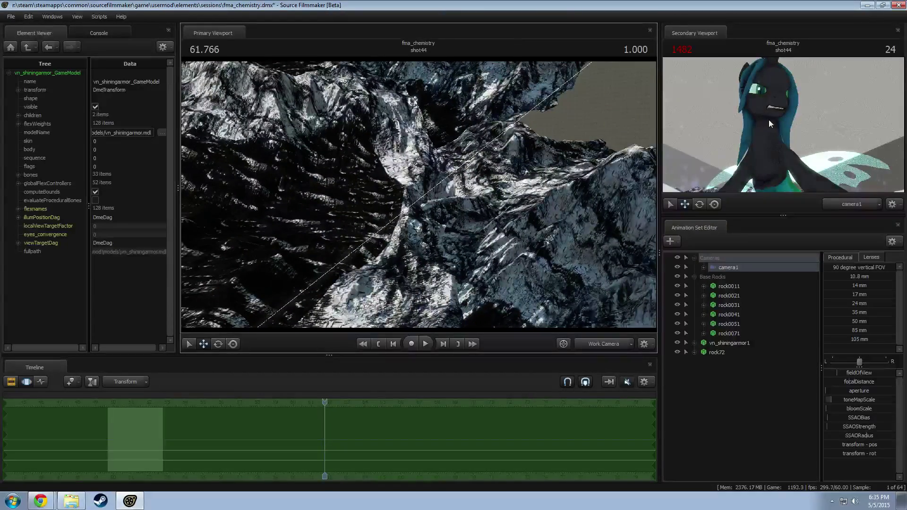
left_click(770, 122)
left_click(591, 345, "ctrl")
key("s")
mouse_move(419, 195)
left_mouse_down()
mouse_move(343, 203)
mouse_move(500, 200)
mouse_move(426, 182)
left_mouse_up()
key("d")
key("a")
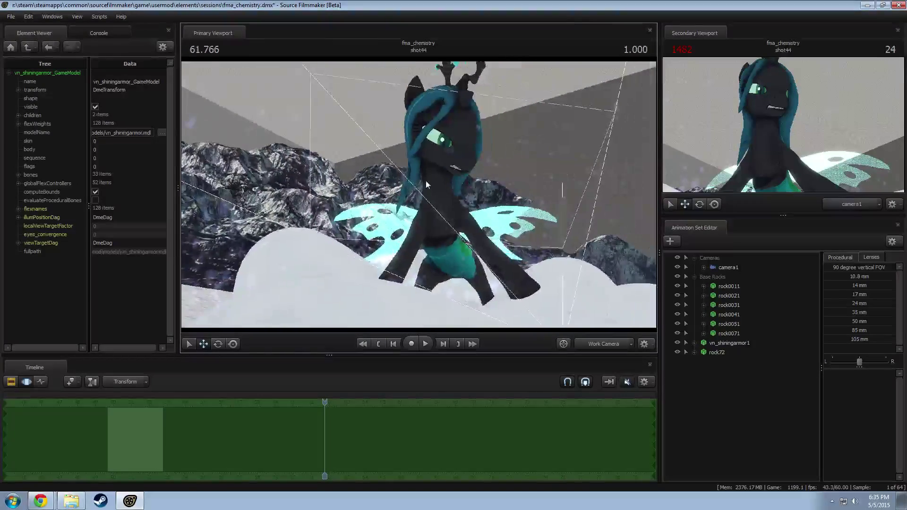
Step: Return to the Shining Fight shot at 51.483 seconds and bring the work camera back to Shining Armor
key("F2")
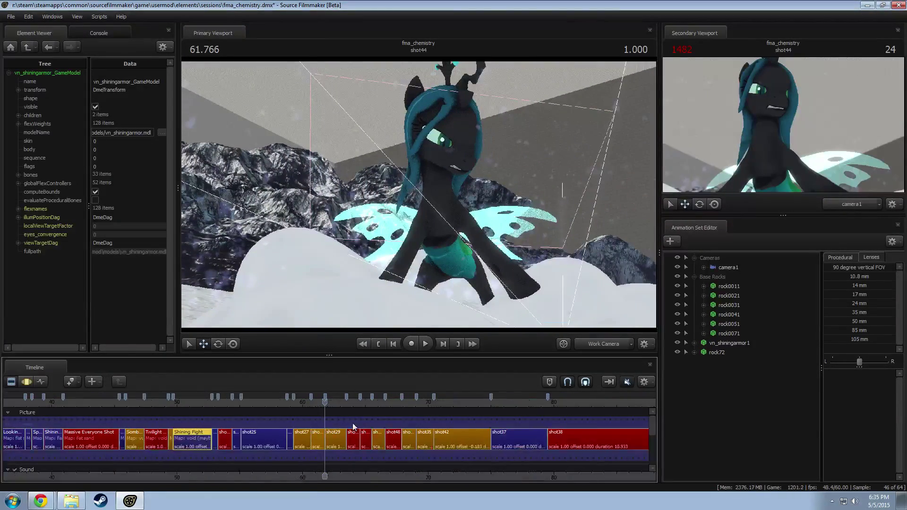
middle_click_drag(369, 480, 569, 467)
scroll(568, 467, "down", 3)
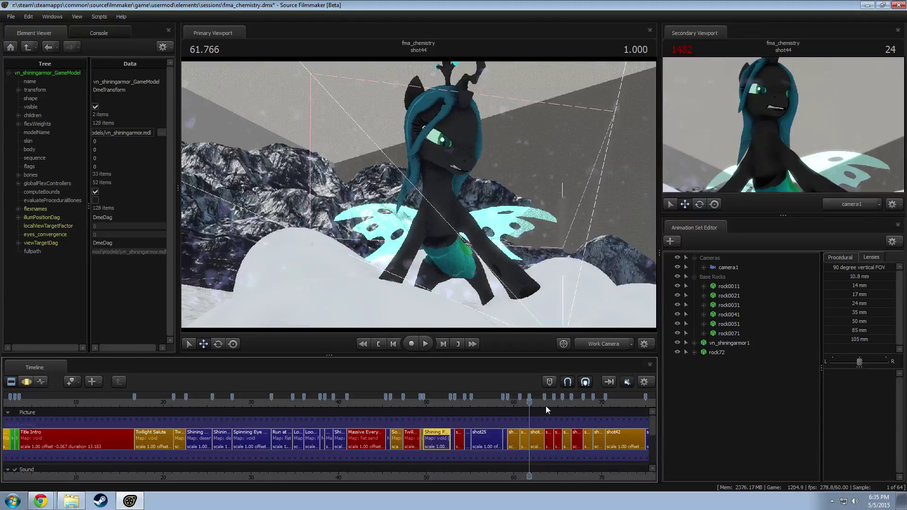
left_click_drag(546, 407, 439, 402)
left_click(605, 346, "ctrl")
mouse_move(534, 255)
left_mouse_down()
mouse_move(534, 288)
mouse_move(533, 269)
left_mouse_up()
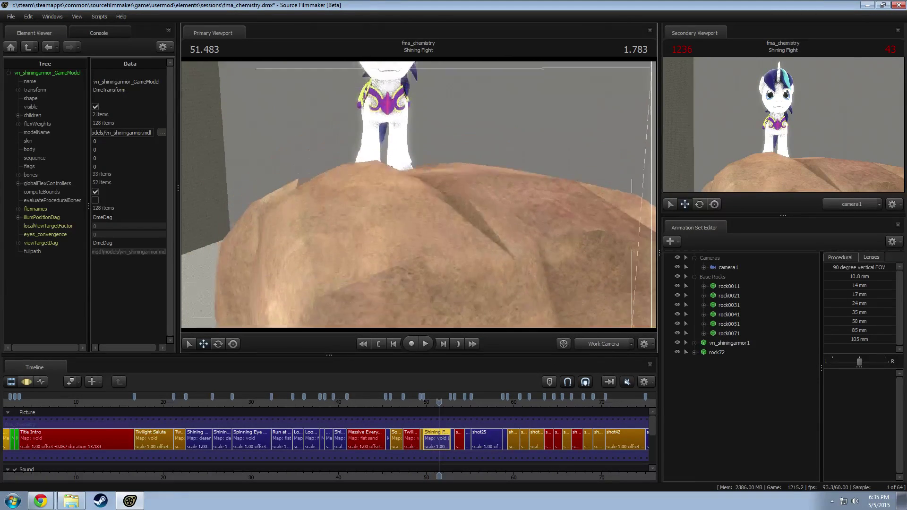
Step: Compare Shining Armor's stance on the rock with the fighter in the browser's reference video
left_click_drag(442, 214, 486, 189)
key("alt+Tab")
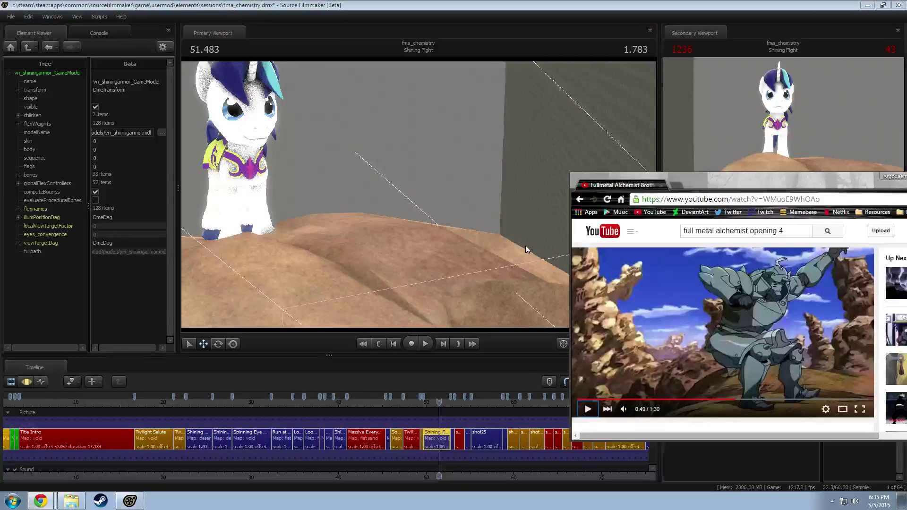
left_click(527, 249)
left_click_drag(527, 248, 482, 232)
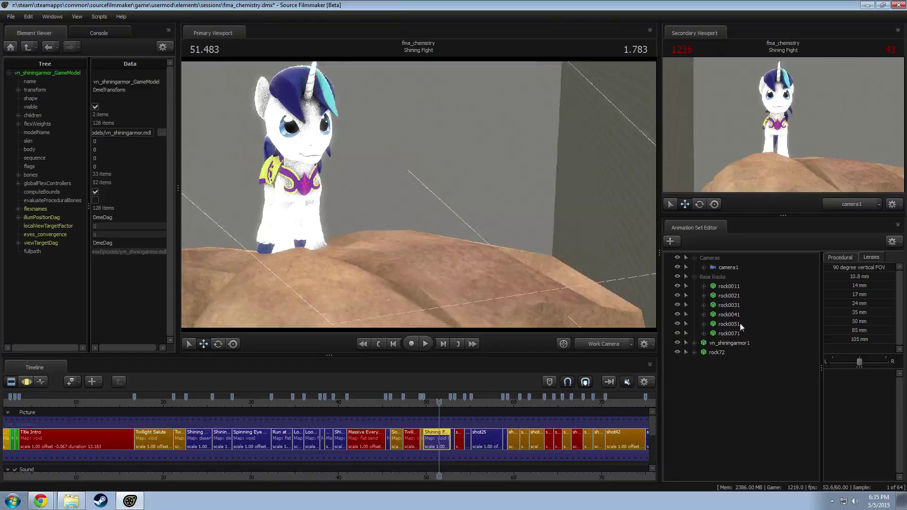
Step: Rename the vn_shiningarmor1 animation set to "Shining Armor"
left_click(727, 343)
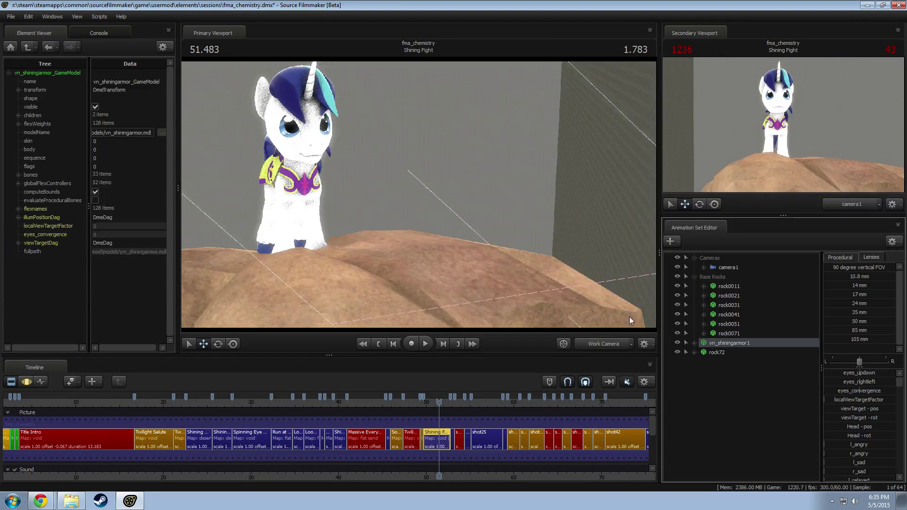
right_click(724, 345)
left_click(753, 348)
type("Shining")
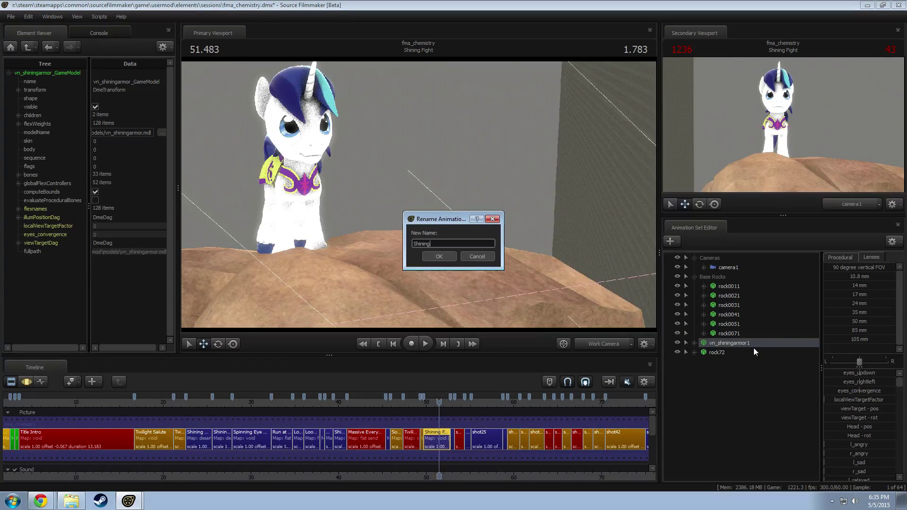
type(" Armor")
key("Return")
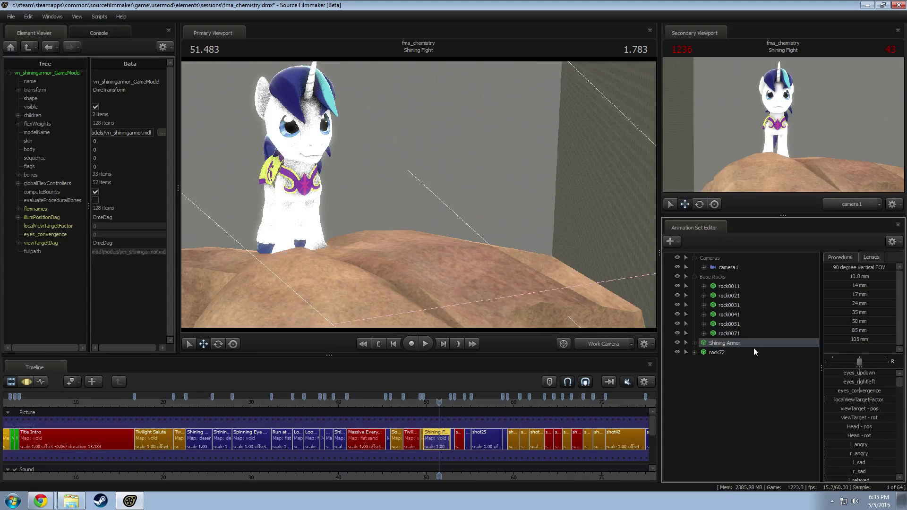
Step: Collapse the Base Rocks group and rotate Shining Armor around his vertical axis to stand sideways to the shot camera
left_click(695, 278)
left_click(722, 295)
left_click(730, 287)
key("F3")
left_click_drag(486, 248, 419, 195)
key("r")
left_click_drag(349, 186, 512, 222)
key("e")
Step: Check Shining Armor's new facing direction on the rock against the reference video
key("alt+Tab")
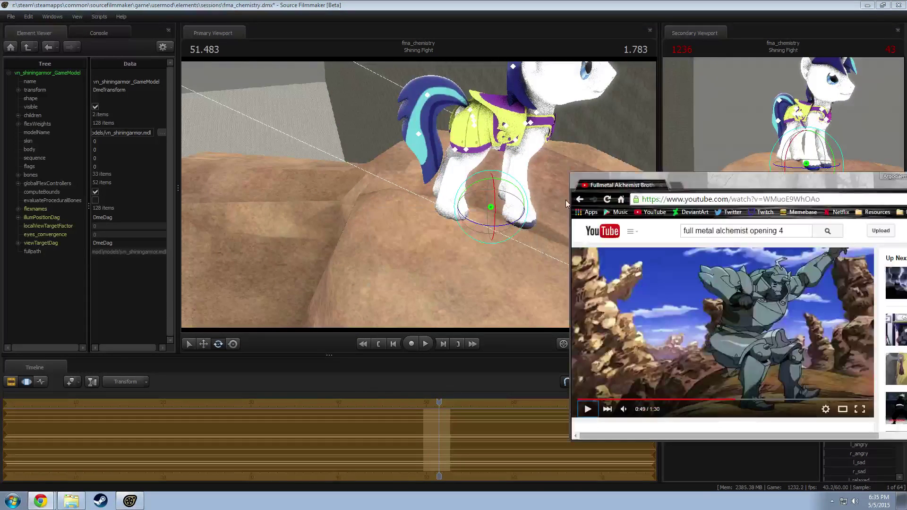
left_click(566, 200)
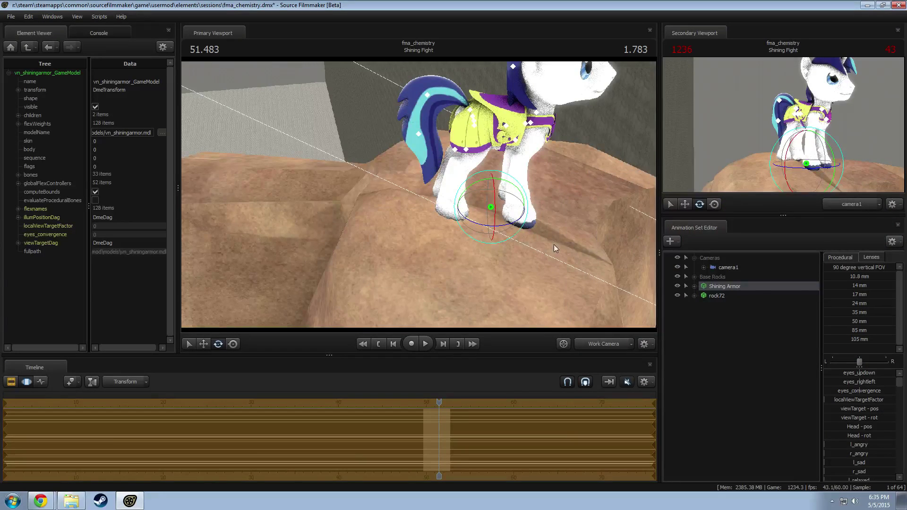
key("alt+Tab")
key("alt+Tab")
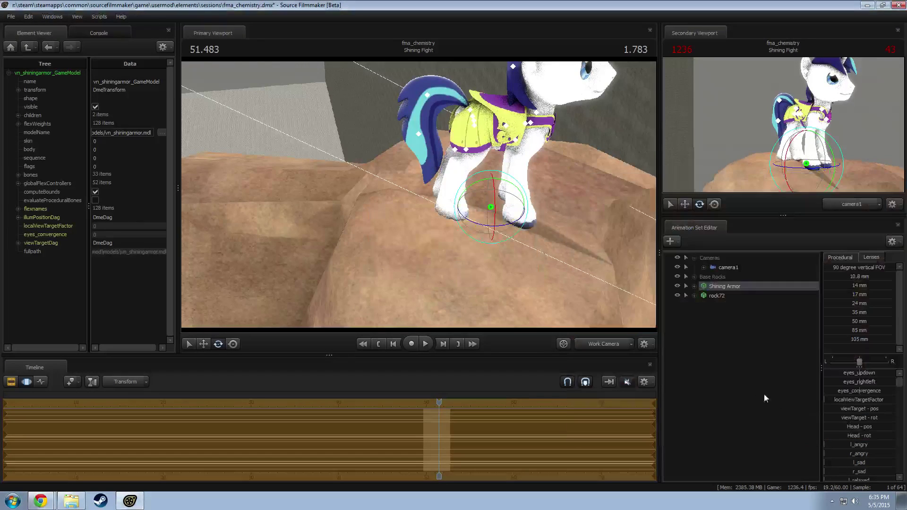
left_click_drag(595, 278, 434, 166)
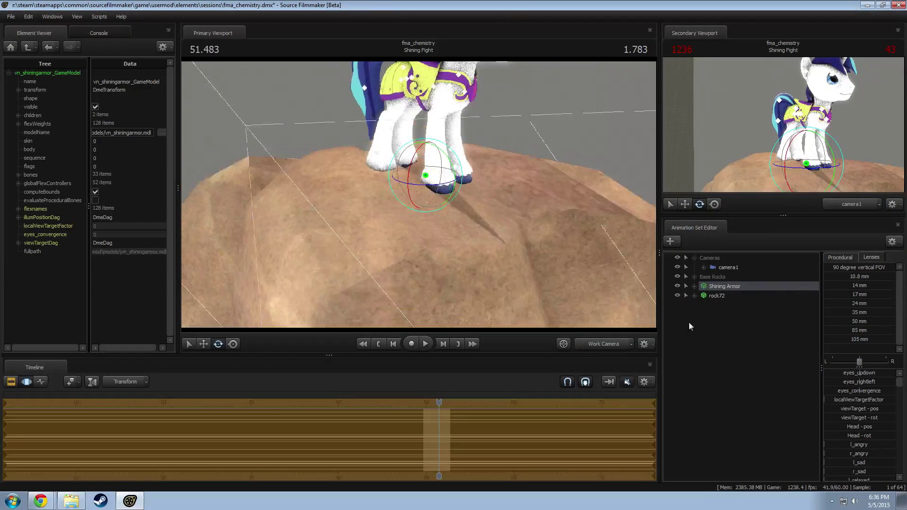
Step: Rotate rock72 and reposition it beneath Shining Armor to change the ground shape seen by the shot camera
left_click(720, 295)
key("F2")
left_click_drag(446, 251, 418, 194)
key("F3")
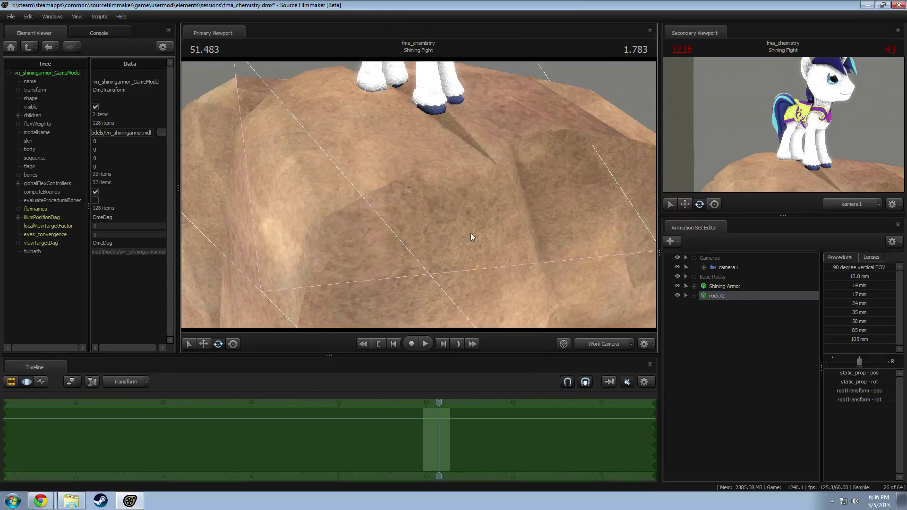
left_click_drag(470, 233, 421, 206)
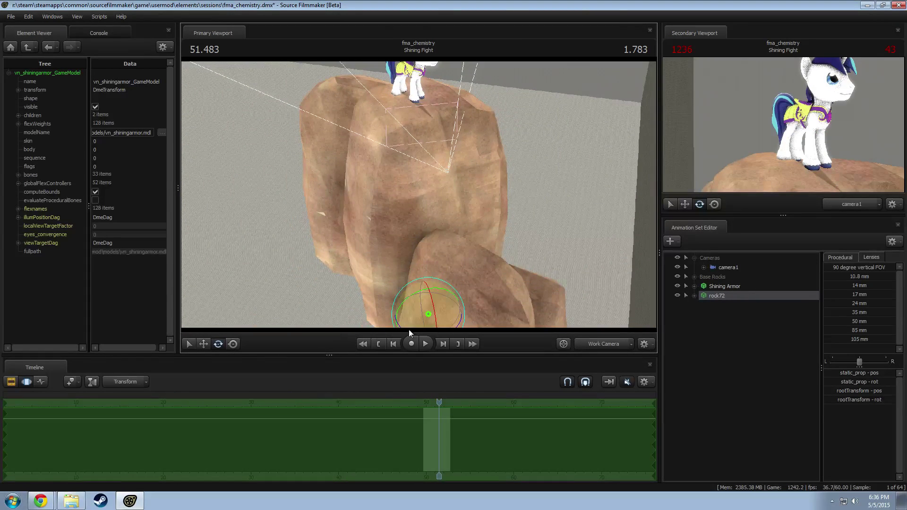
left_click_drag(397, 324, 437, 309)
left_click_drag(435, 237, 419, 194)
key("w")
left_click_drag(430, 248, 415, 255)
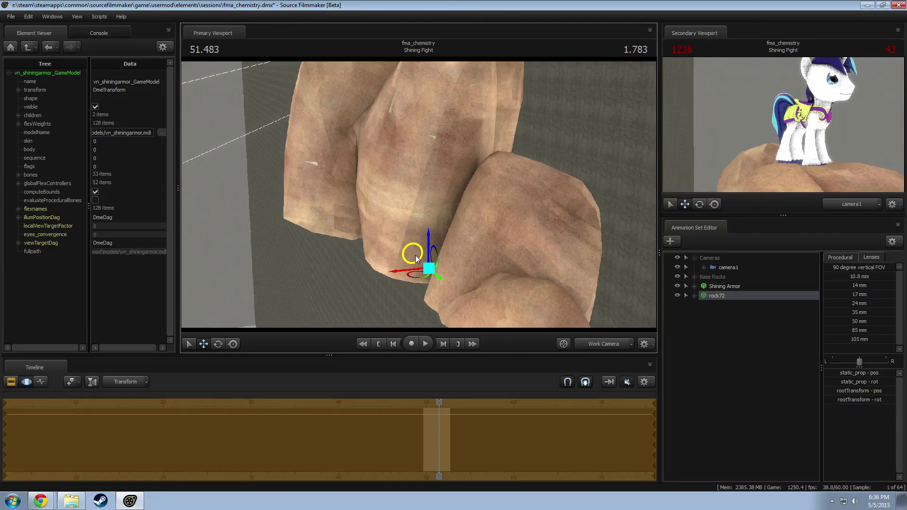
Step: Check the ground and rock shapes around the armored figure in the reference video
key("e")
key("alt+Tab")
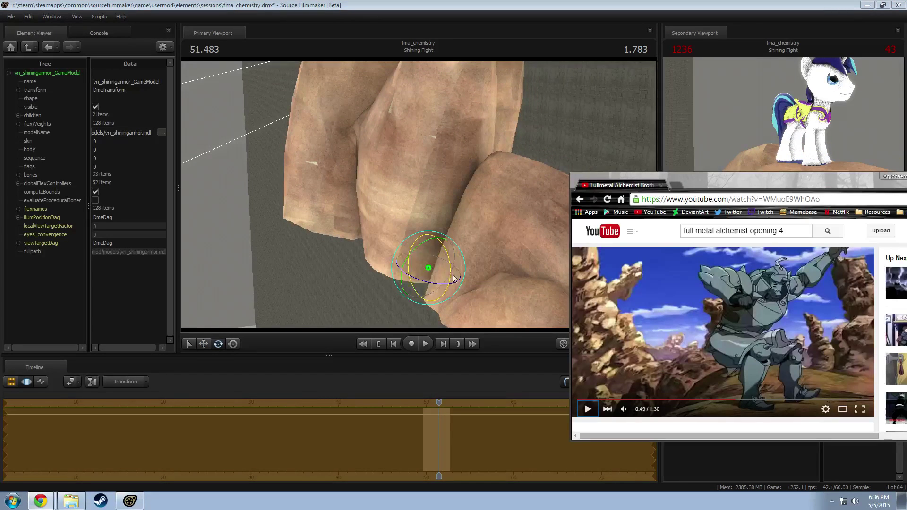
key("space")
key("space")
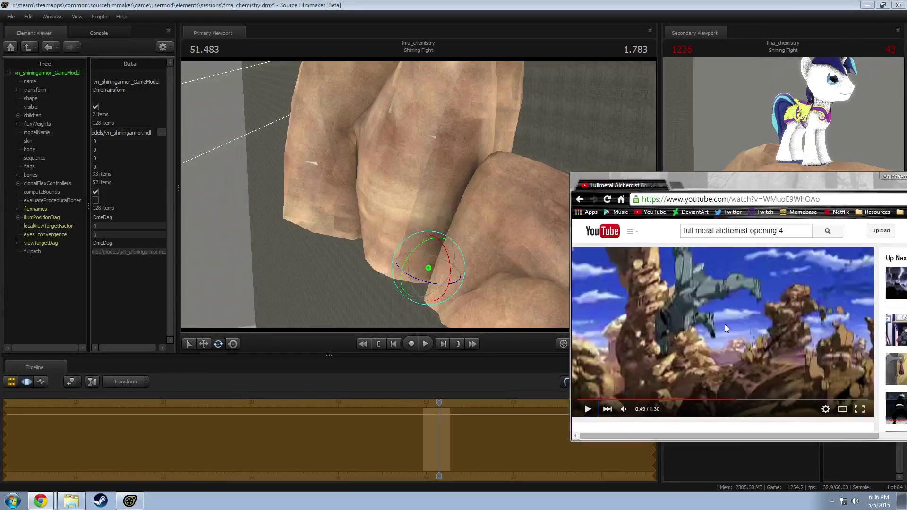
key("alt+Tab")
Step: Lower rock72 slightly along its vertical axis beneath Shining Armor
left_click_drag(469, 177, 445, 237)
key("space")
key("space")
left_click_drag(479, 212, 424, 215)
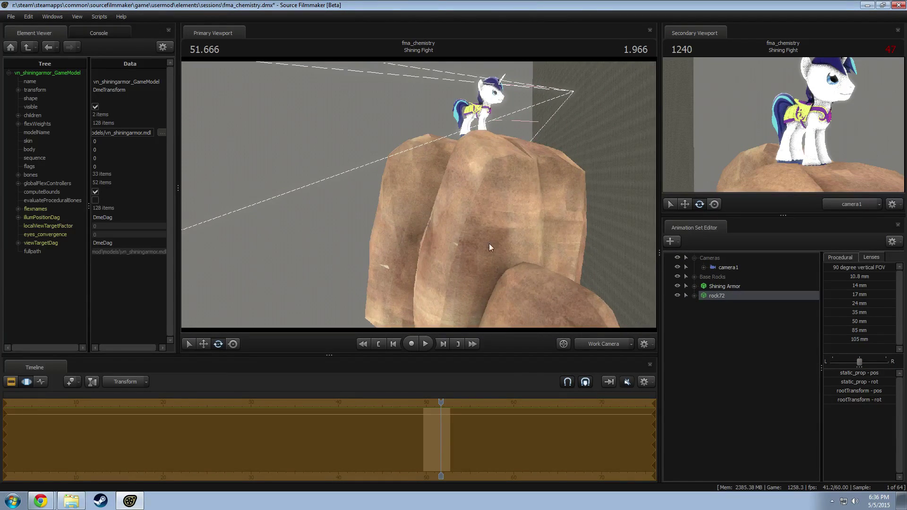
left_click_drag(489, 245, 412, 278)
key("w")
left_click_drag(475, 290, 475, 293)
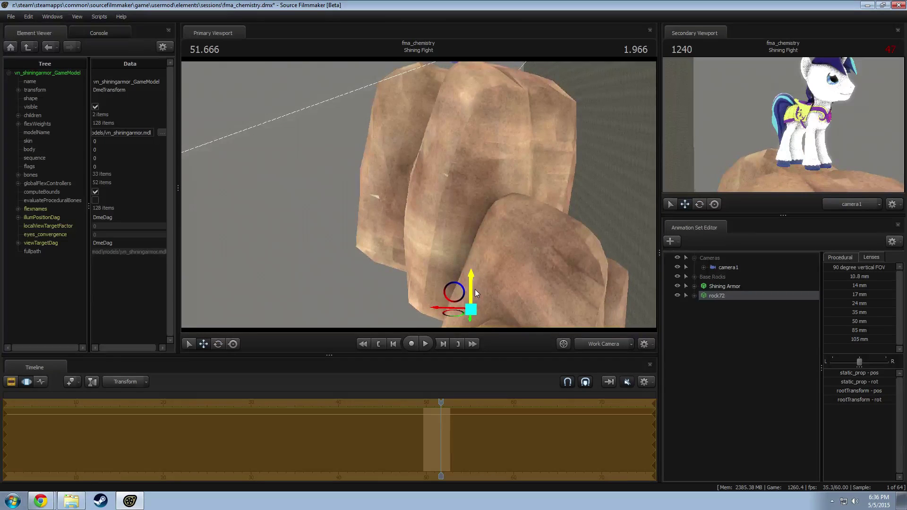
Step: Turn Shining Armor slightly toward the shot camera and reposition him on top of the rock
left_click(723, 287)
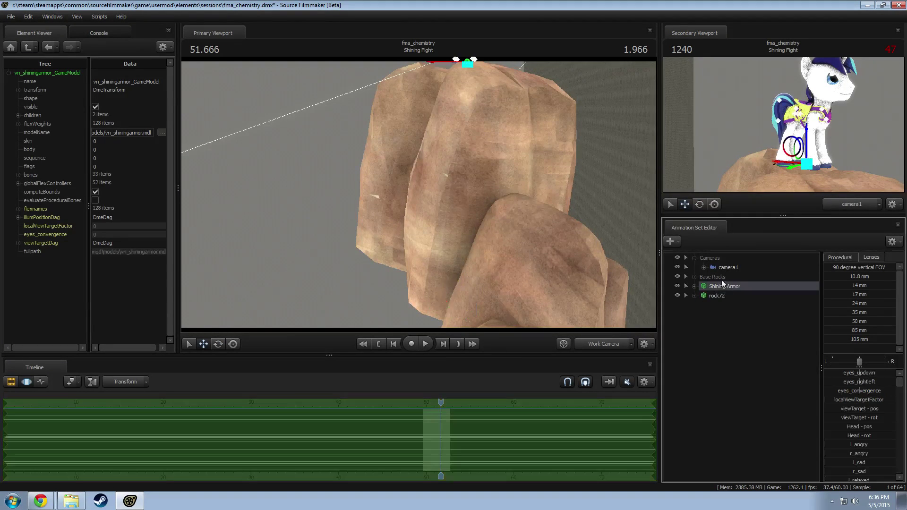
left_click_drag(527, 176, 526, 123)
key("r")
left_click_drag(527, 174, 569, 174)
left_click_drag(457, 214, 477, 222)
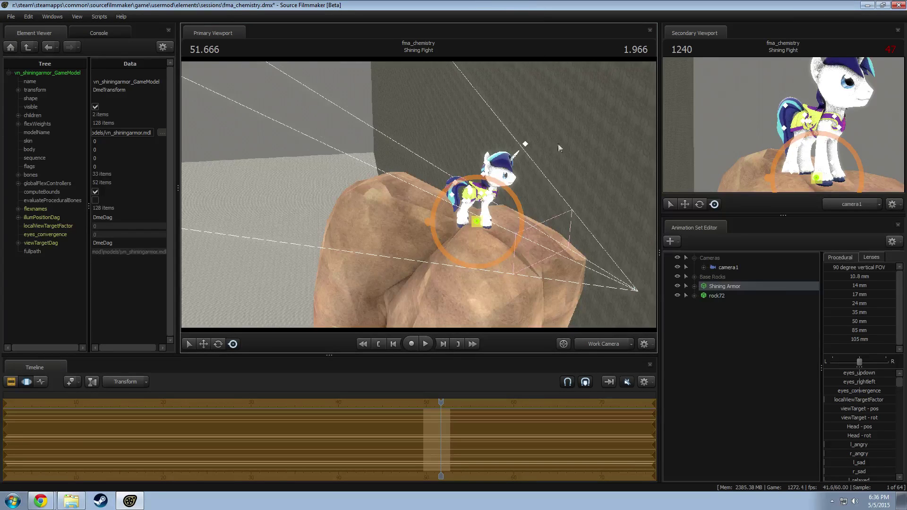
left_click_drag(558, 144, 416, 194)
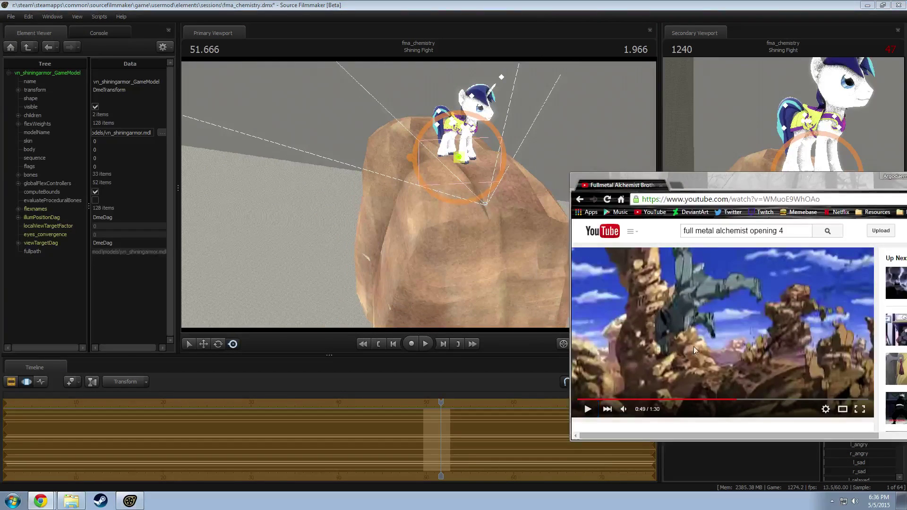
Step: Rename the rock72 animation set to "Base Rock" and collapse the Base Rocks and Cameras groups
left_click(716, 296)
left_click(695, 277)
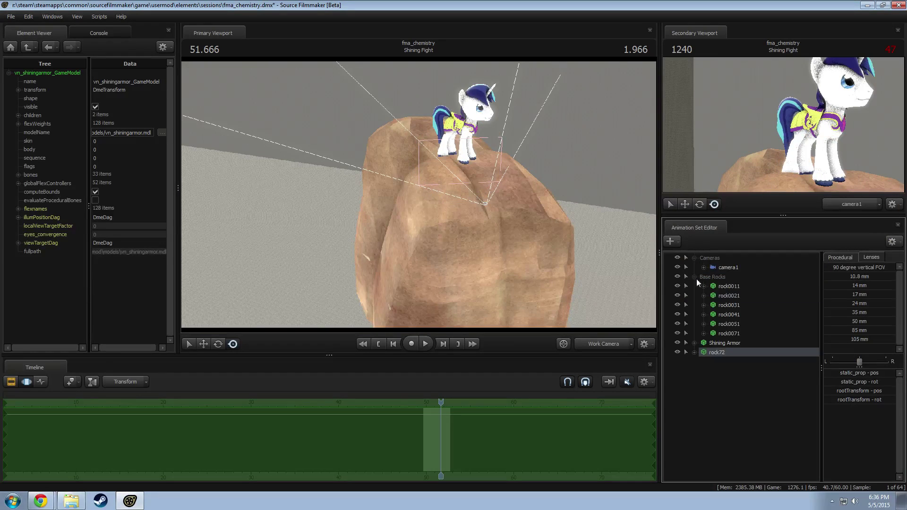
right_click(722, 354)
left_click(735, 357)
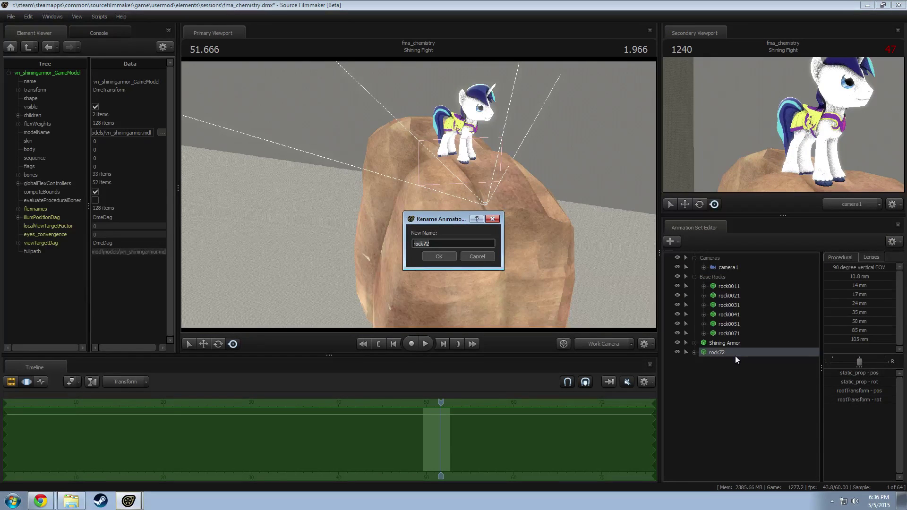
type("Base Rock")
key("Return")
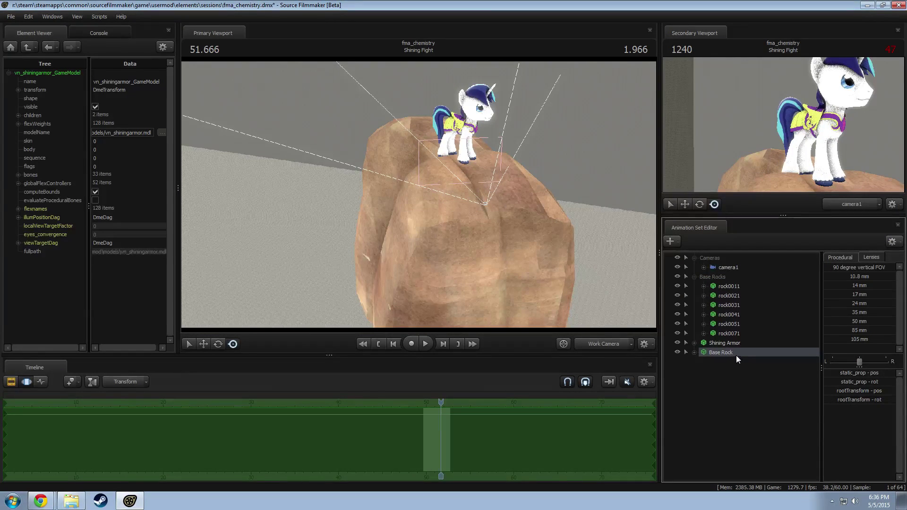
left_click(694, 277)
left_click(694, 257)
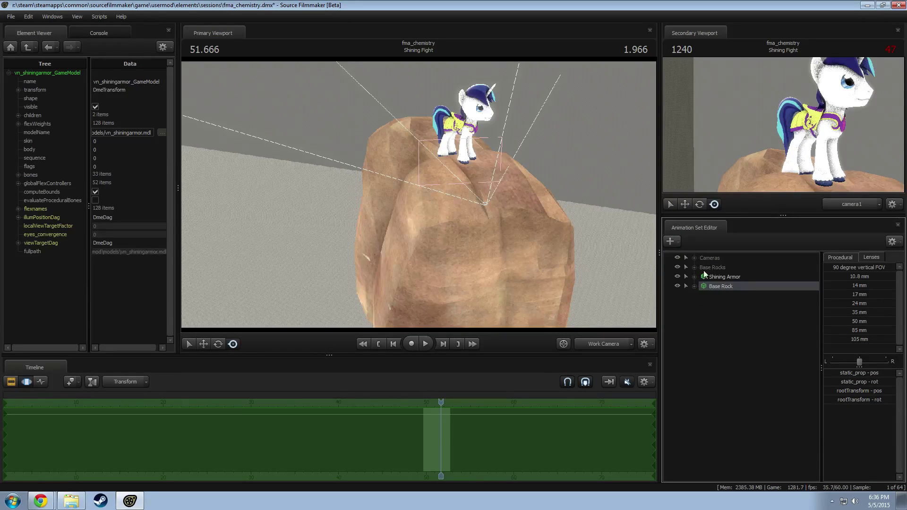
left_click(723, 277)
right_click(719, 278)
mouse_move(755, 337)
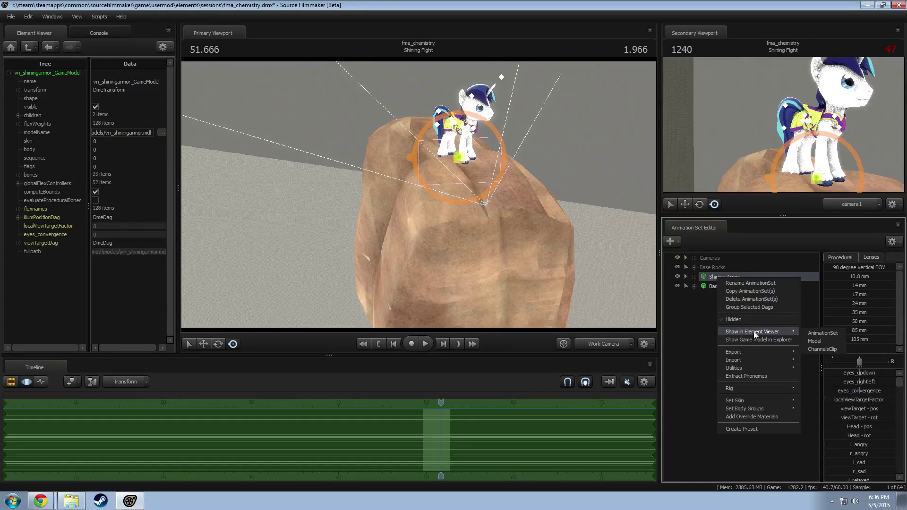
left_click(750, 283)
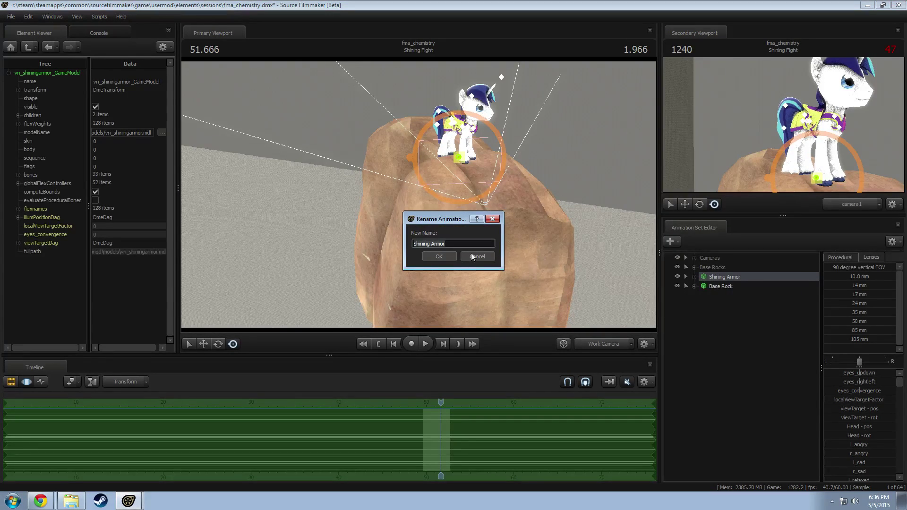
left_click(473, 256)
left_click(712, 286)
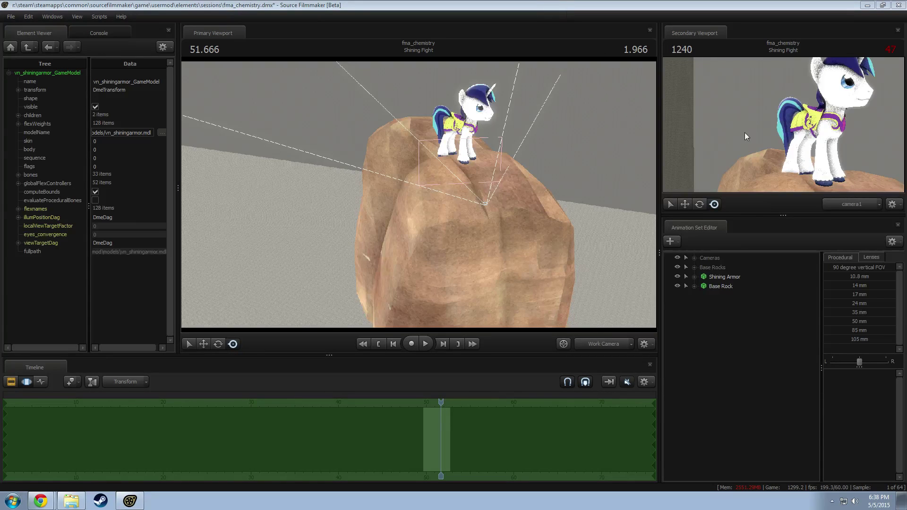
Step: Increase the shot camera's focal distance so its focal plane reaches past Shining Armor
left_click(610, 339)
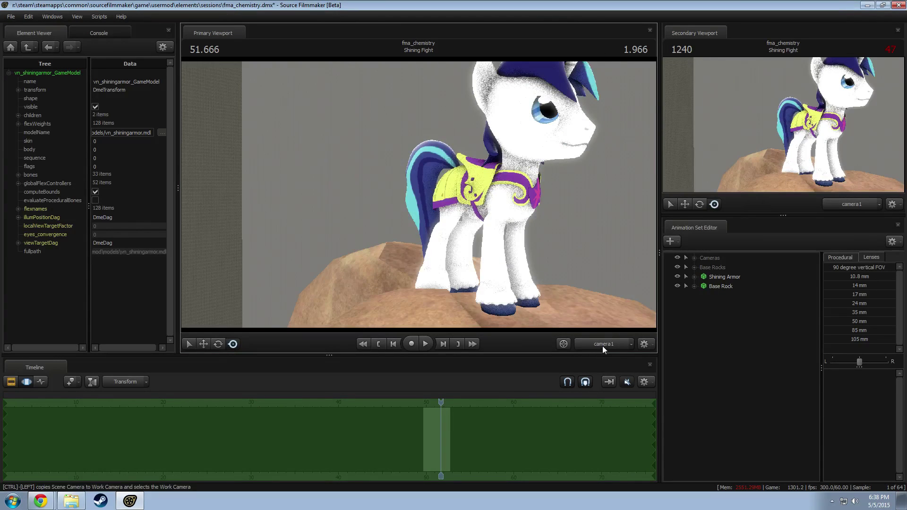
left_click(602, 346)
left_click_drag(597, 297, 419, 194)
key("w")
key("a")
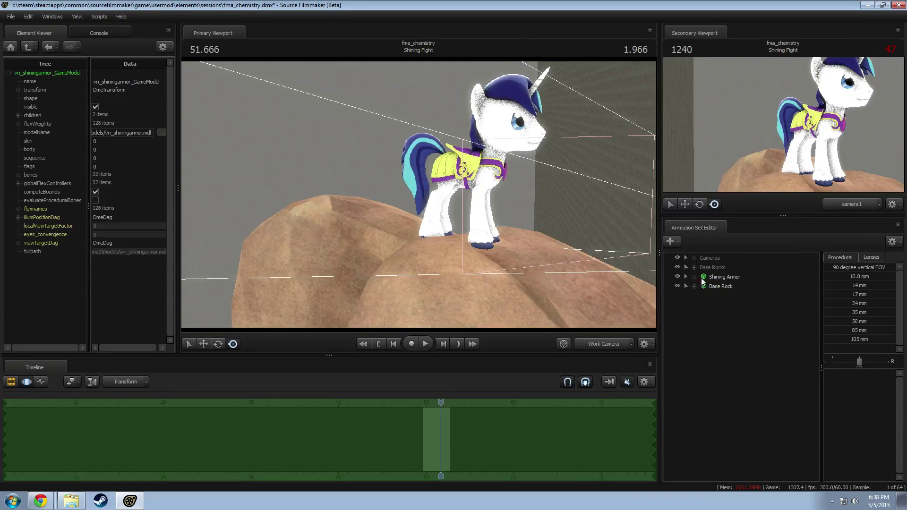
left_click(715, 258)
left_click_drag(858, 382, 890, 386)
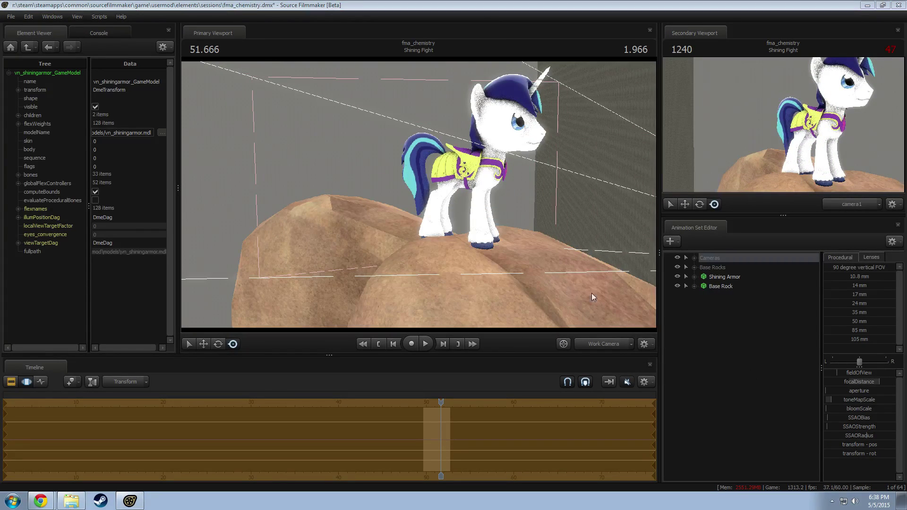
right_click(732, 319)
key("Escape")
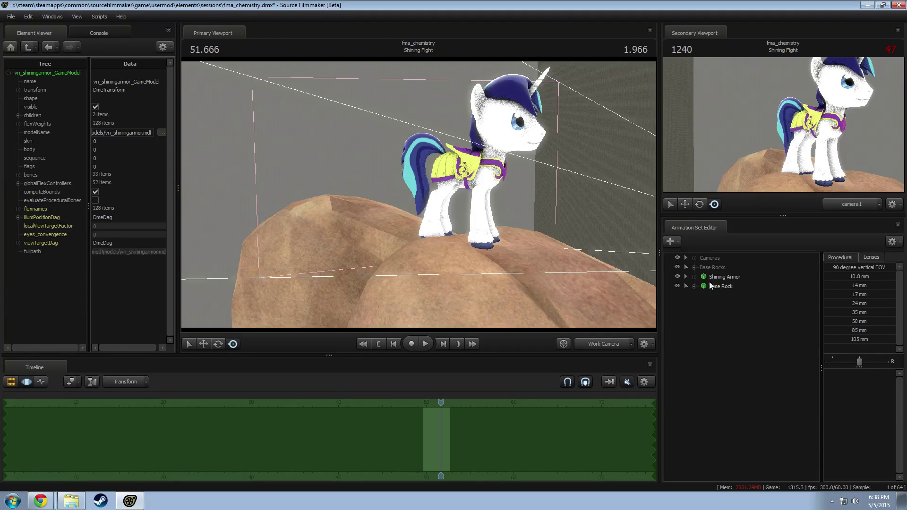
Step: Put Shining Armor into a new group named "Actors" and place that group above Base Rocks
left_click(694, 267)
left_click(716, 340)
right_click(716, 337)
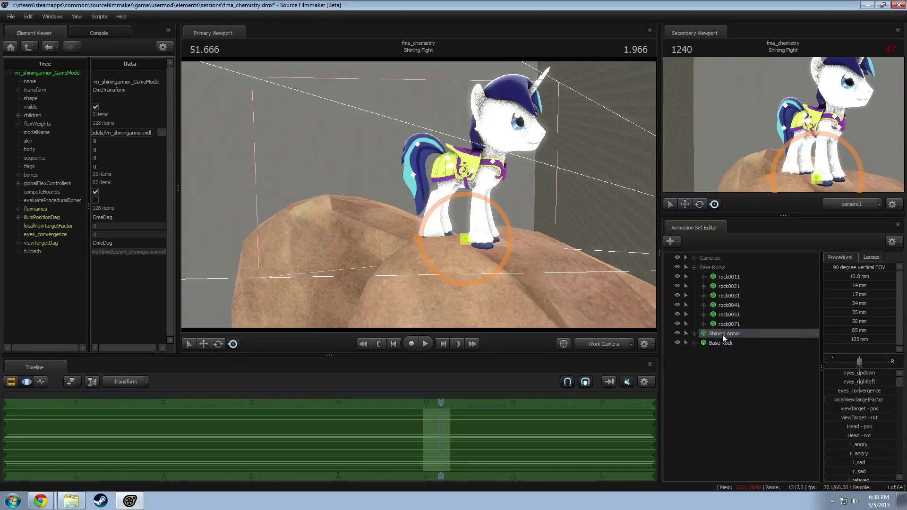
left_click(741, 366)
right_click(716, 327)
right_click(712, 331)
left_click(734, 336)
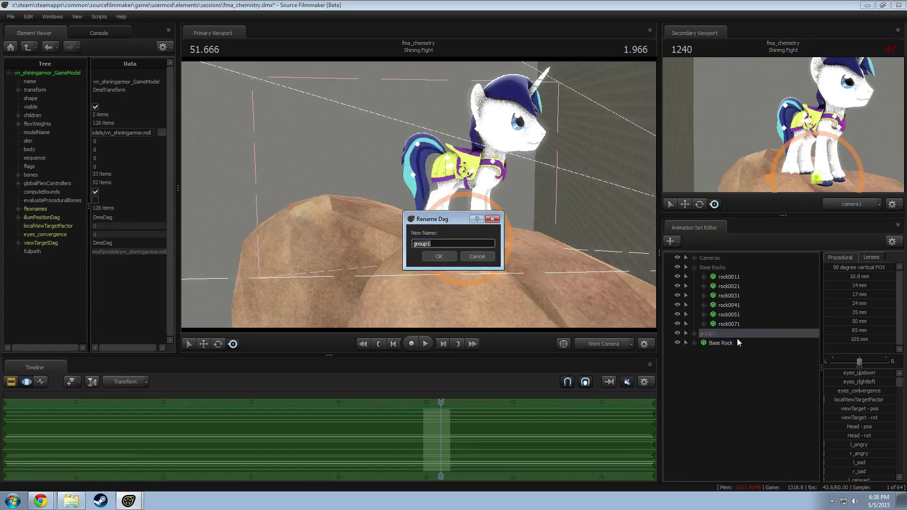
type("Actor")
key("Return")
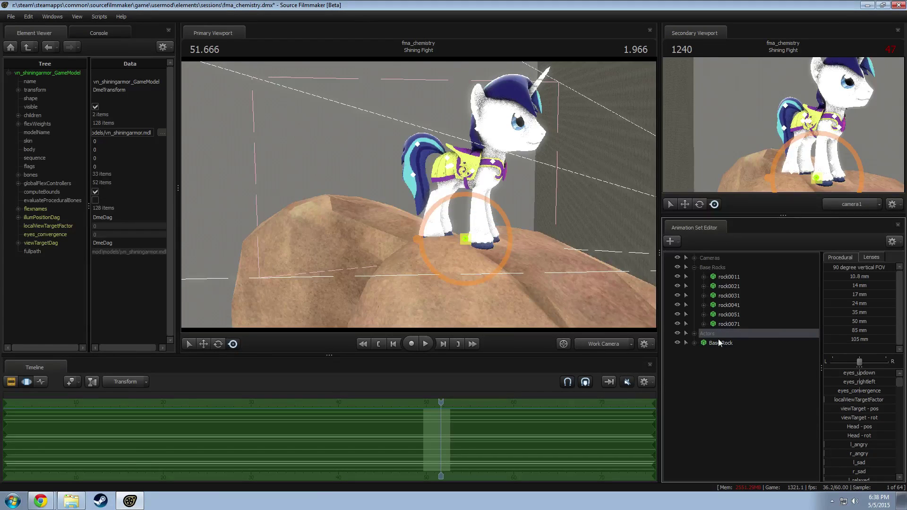
left_click_drag(718, 338, 711, 272)
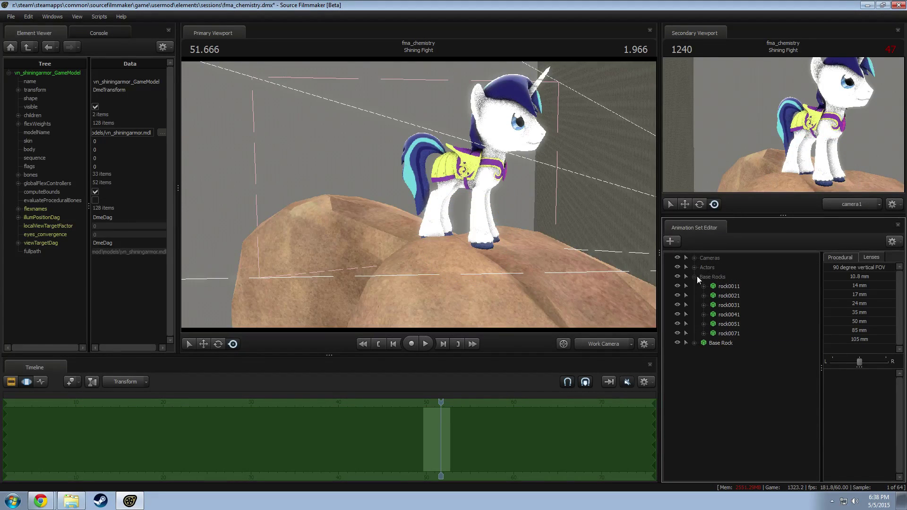
left_click(696, 276)
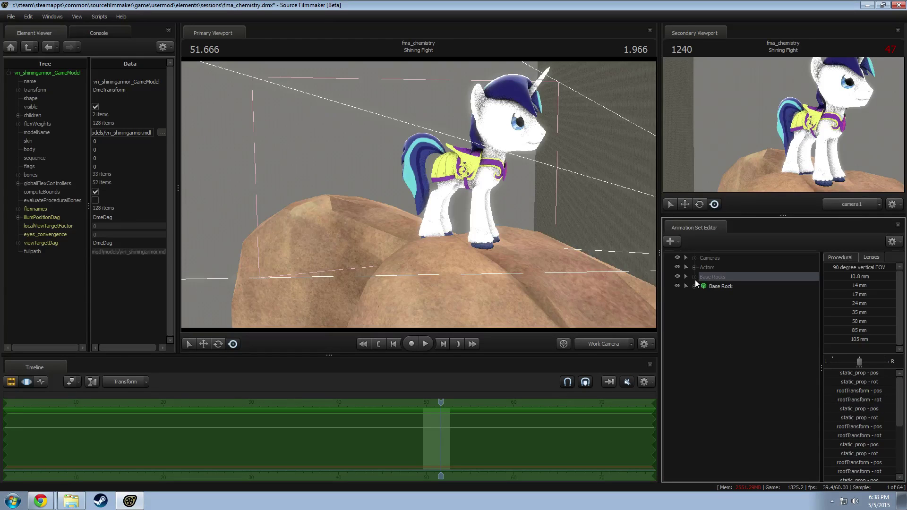
Step: Duplicate the rock0051 animation set from the Base Rocks group as a separate rock outside that group
left_click(694, 277)
left_click(729, 288)
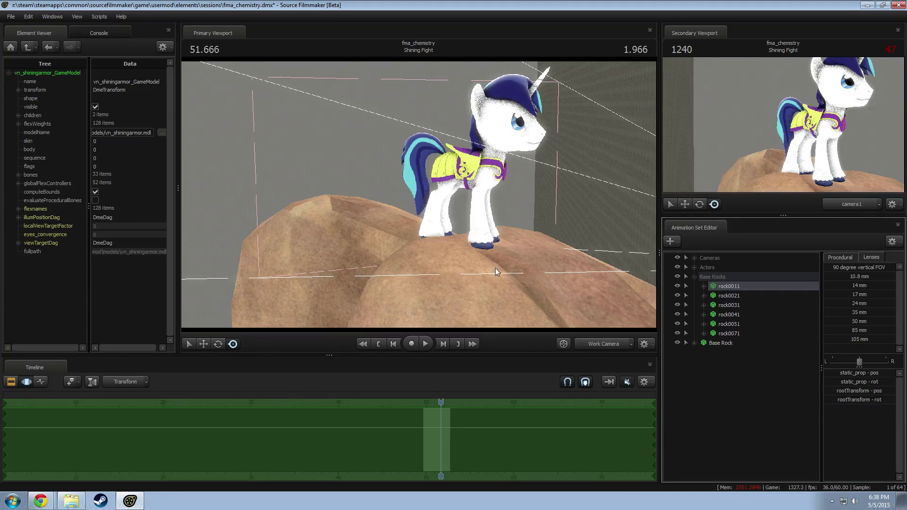
left_click_drag(495, 268, 515, 209)
left_click(487, 223)
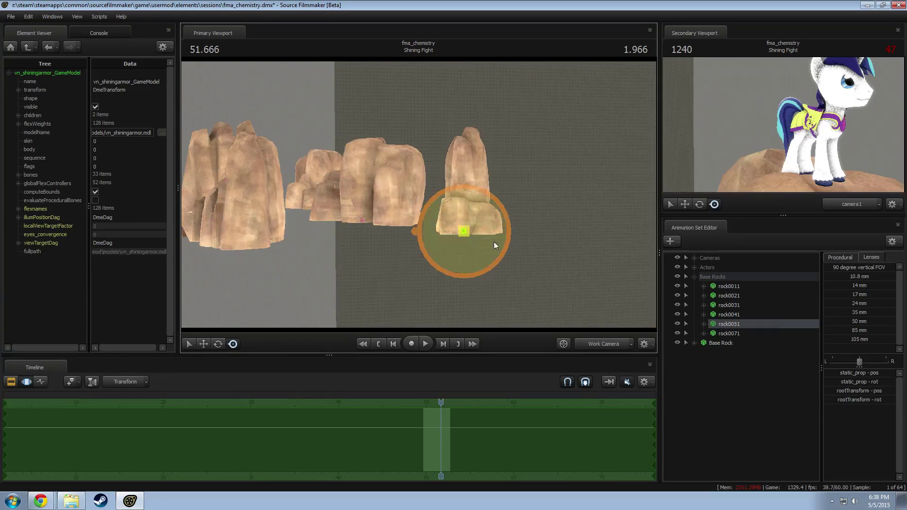
right_click(749, 325)
left_click(758, 339)
left_click(695, 277)
right_click(726, 368)
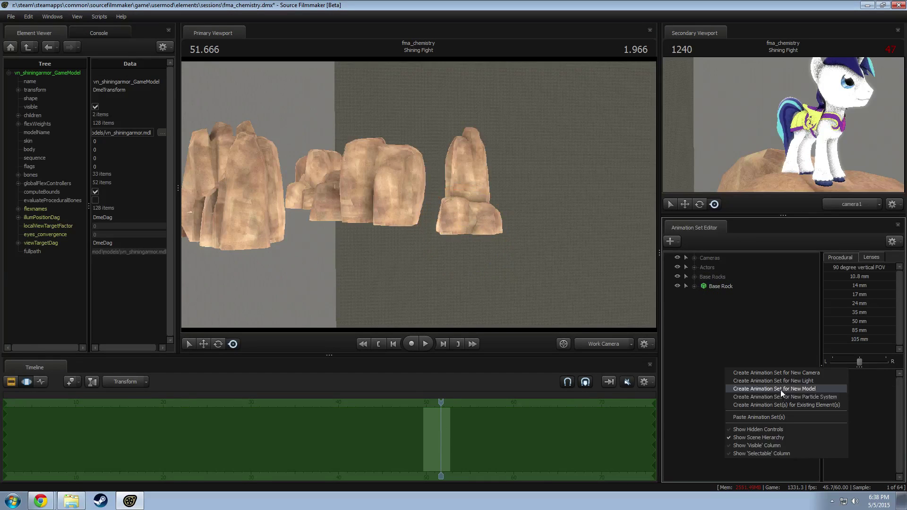
left_click(759, 417)
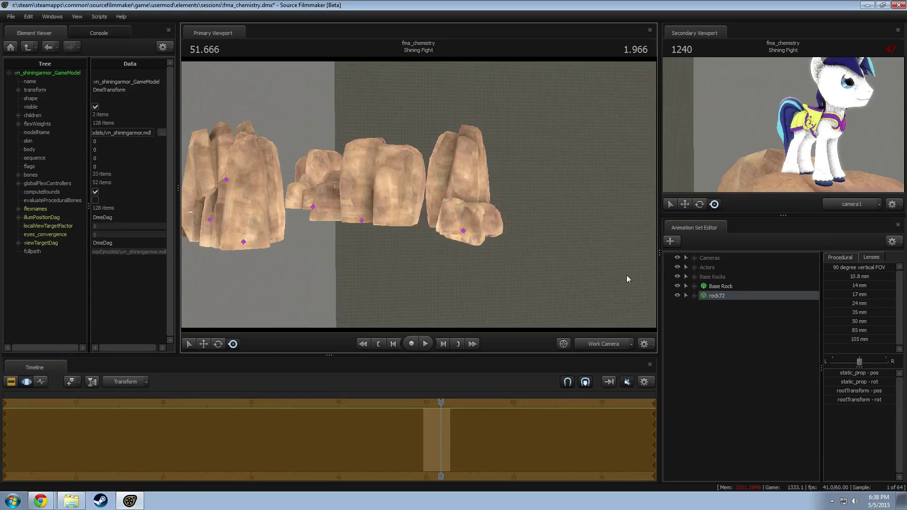
Step: Move the copied rock into the shot, rotate it, and place it in the background behind Shining Armor
left_click_drag(626, 275, 657, 272)
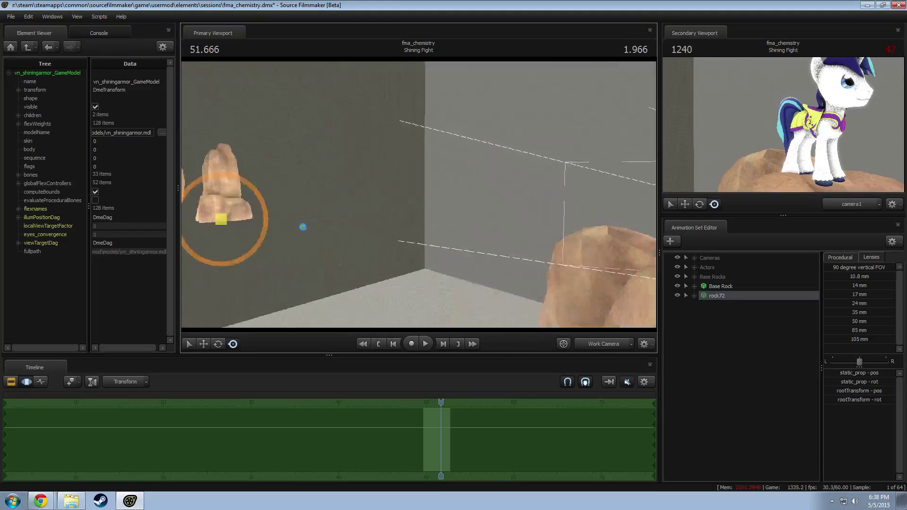
left_click_drag(303, 227, 632, 290)
left_click_drag(615, 279, 642, 279)
left_click_drag(419, 194, 443, 196)
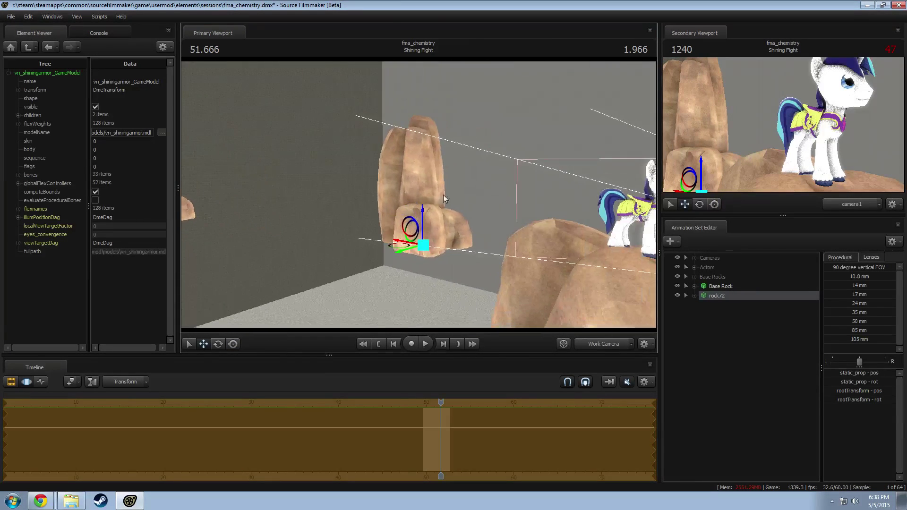
left_click_drag(511, 177, 376, 208)
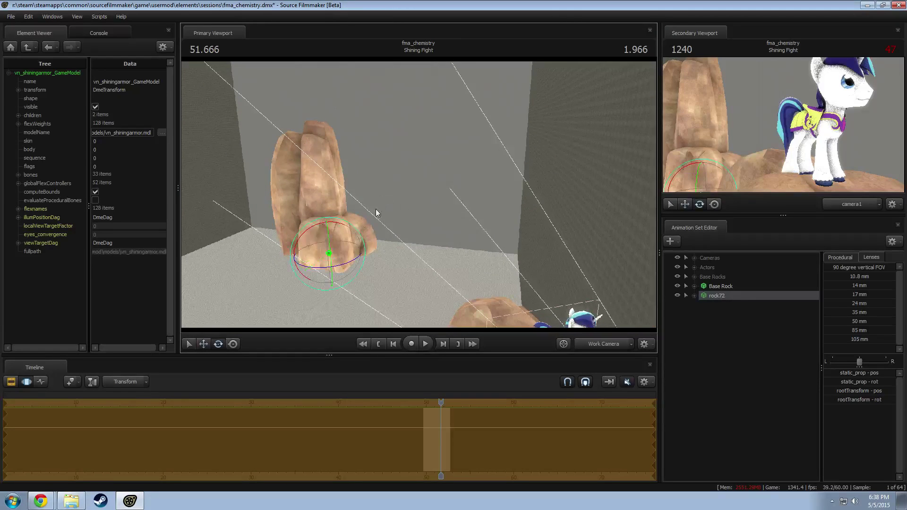
left_click_drag(303, 260, 349, 189)
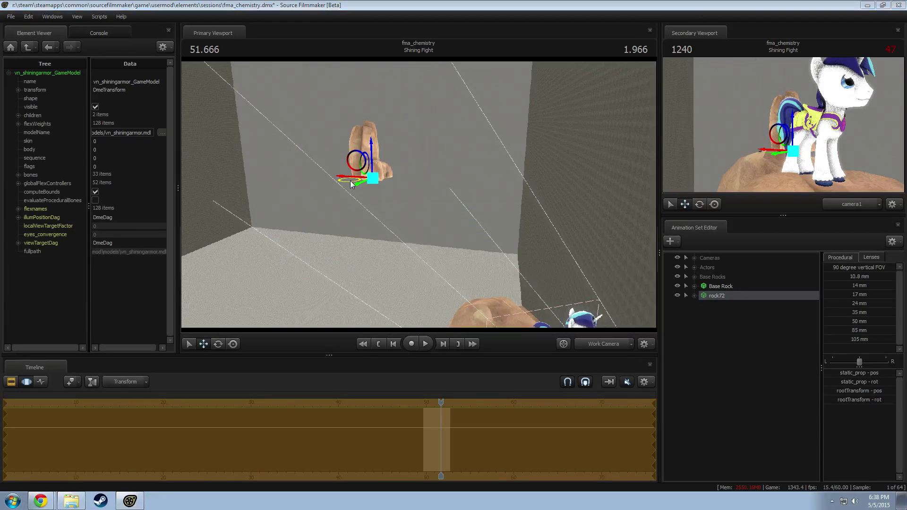
key("alt+Tab")
Step: Add a scale control to the copied rock's static_prop bone and scale the rock up
left_click(694, 295)
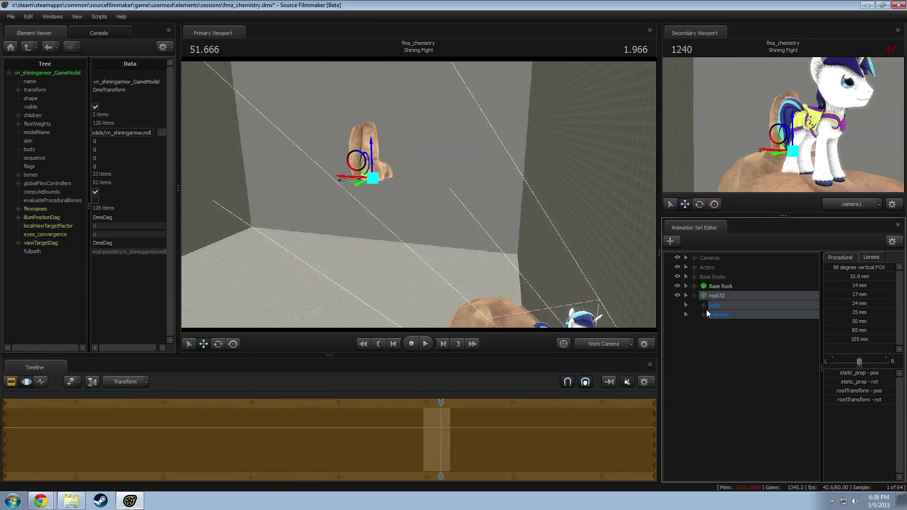
left_click(704, 314)
left_click(719, 314)
right_click(730, 323)
left_click(763, 345)
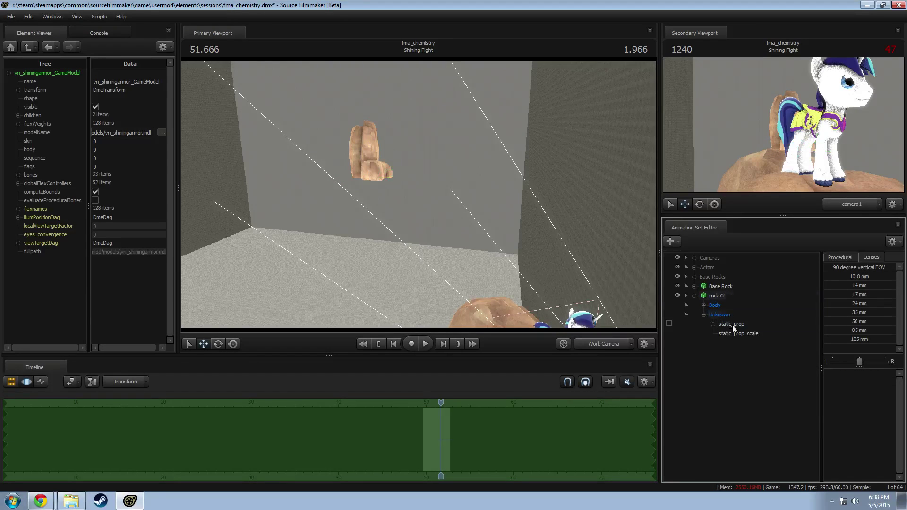
left_click(736, 333)
left_click_drag(843, 373, 848, 372)
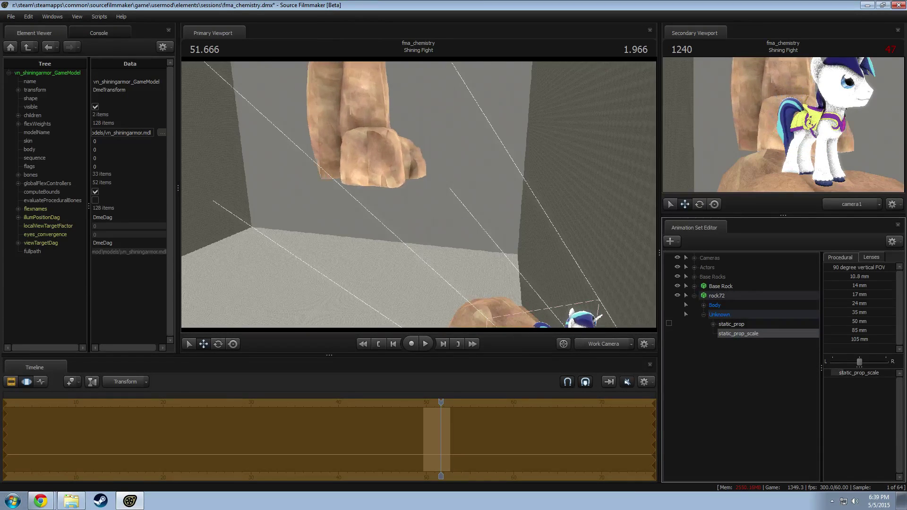
Step: Select the copied rock (rock72) and lower it behind Shining Armor in the shot
left_click(730, 297)
left_click_drag(360, 184, 332, 150)
left_click_drag(420, 194, 424, 165, "alt")
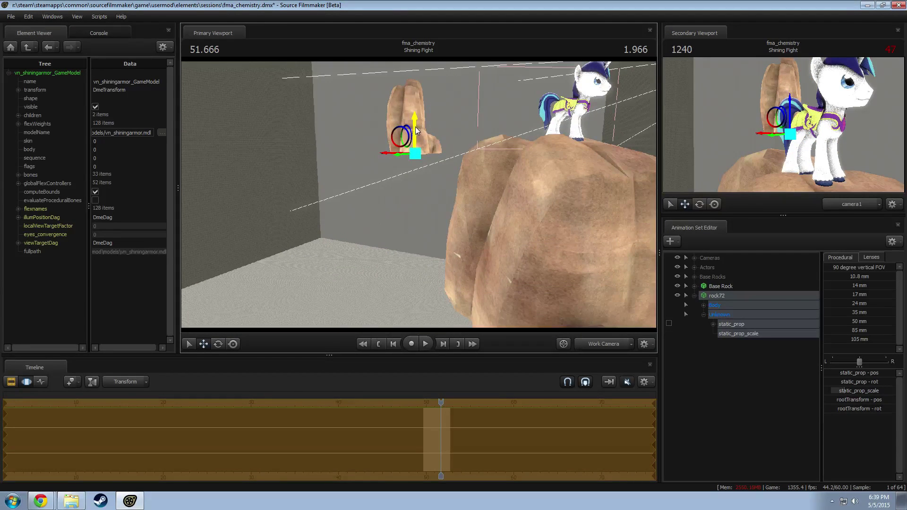
left_click_drag(418, 132, 427, 170)
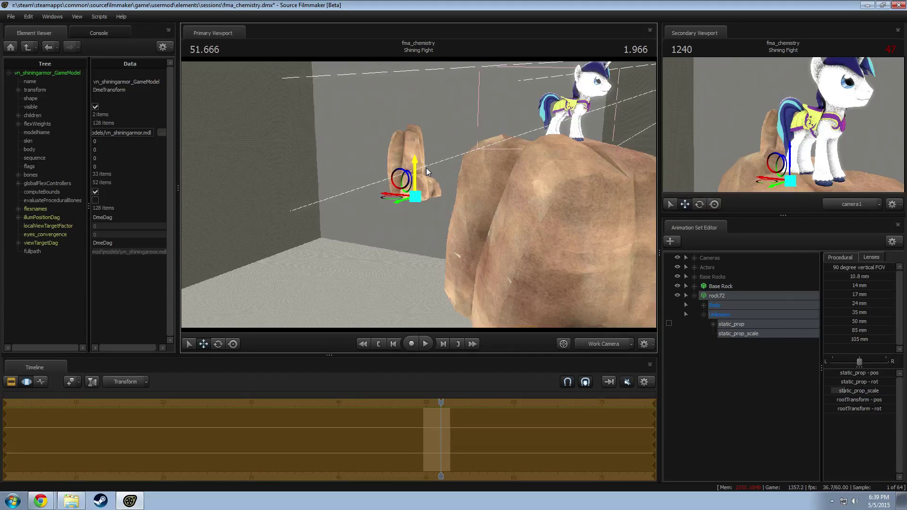
Step: Compare the rock layout in the scene with the paused anime opening in the browser, then return to Source Filmmaker
key("alt+Tab")
key("alt+Tab")
key("alt+Tab")
key("Escape")
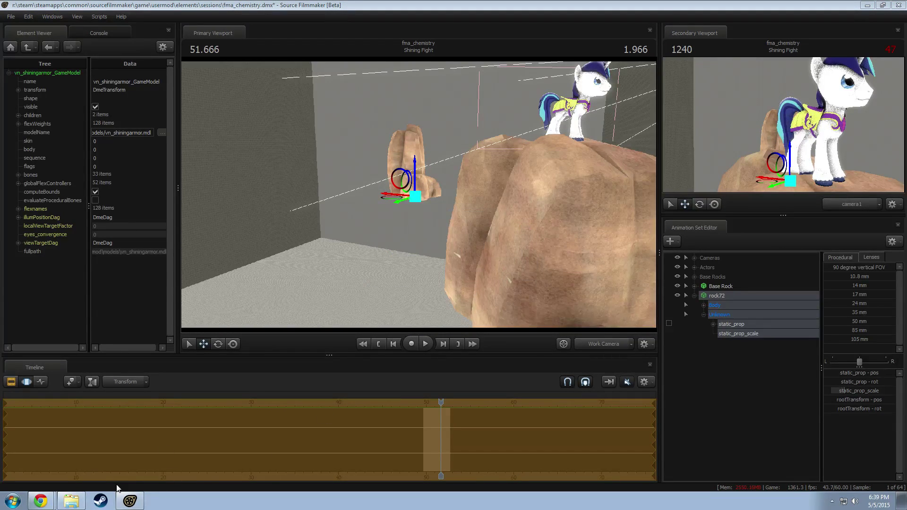
left_click_drag(380, 291, 326, 278)
key("s")
left_click_drag(419, 194, 326, 191)
key("alt+Tab")
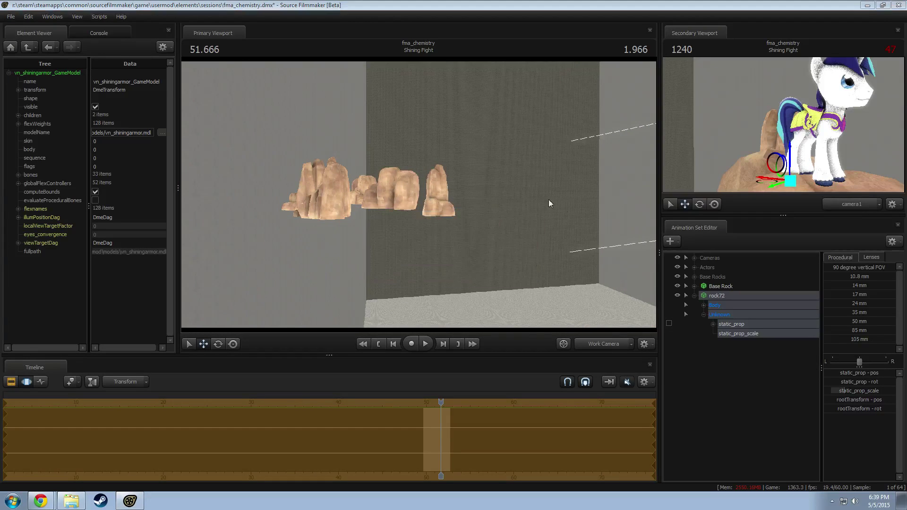
key("alt+Tab")
key("alt+Tab")
key("Tab")
key("alt+Tab")
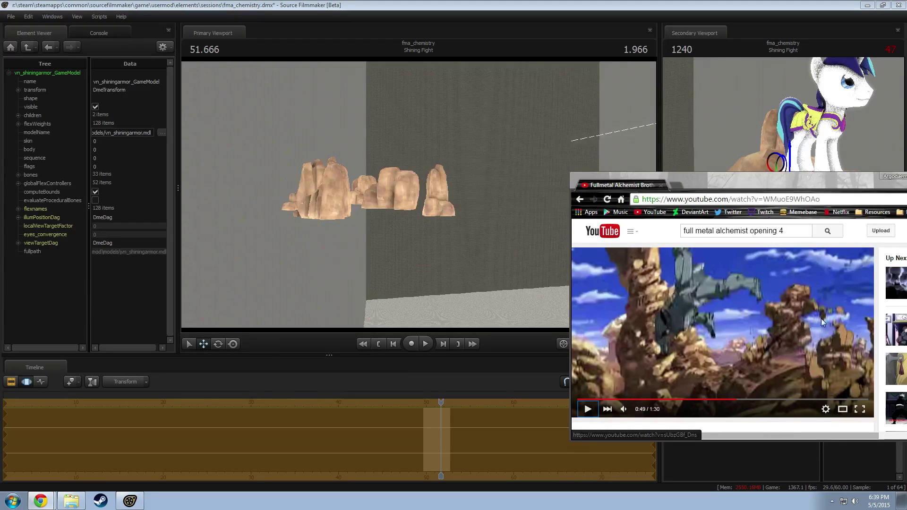
key("alt+Tab")
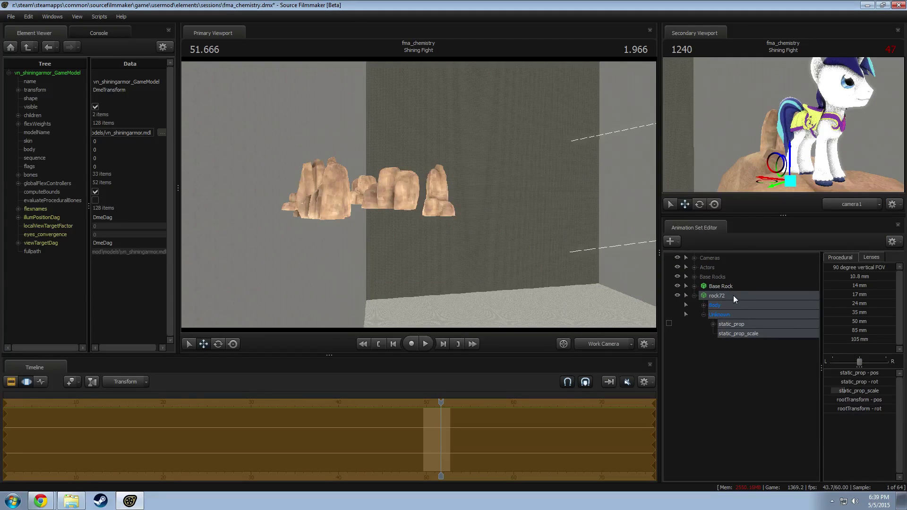
Step: Move rock72 across to the other side of Shining Armor and rotate it slightly, checking it against the anime reference
left_click_drag(734, 296, 582, 243)
left_click_drag(369, 206, 406, 206)
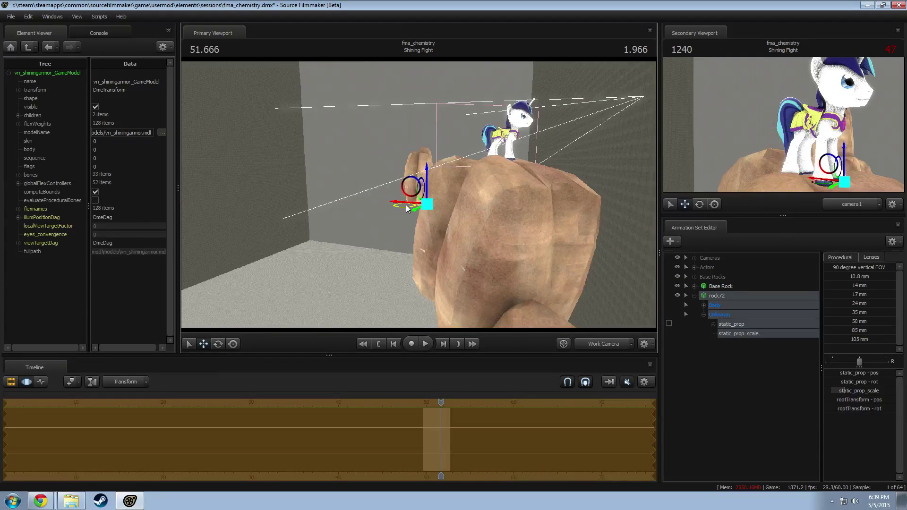
key("e")
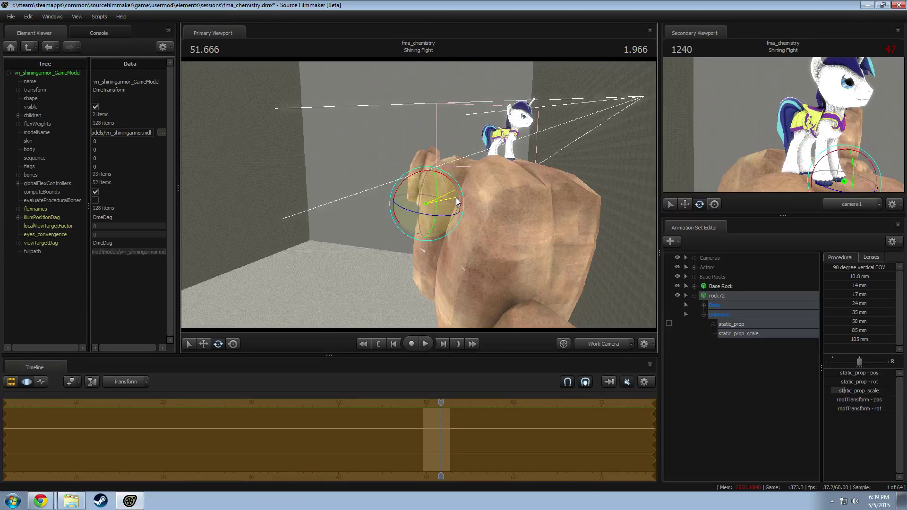
key("alt+Tab")
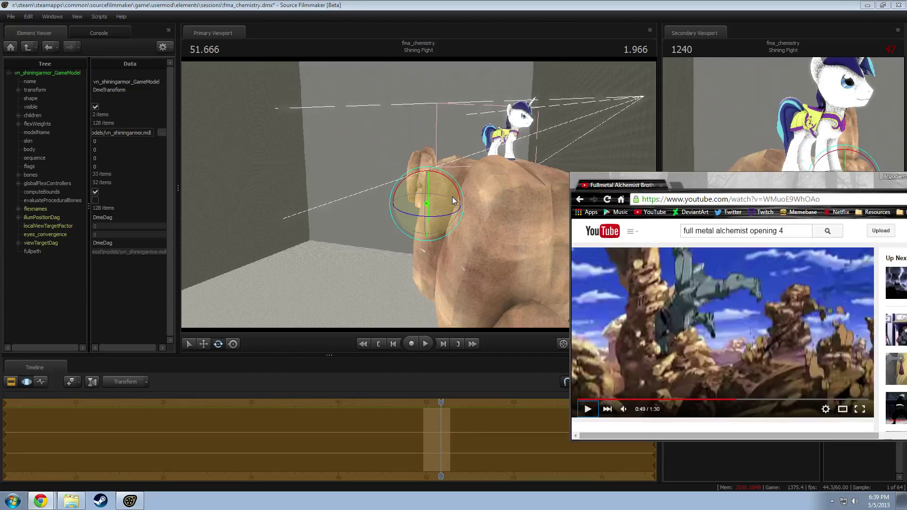
key("alt+Tab")
Step: Shift rock72 horizontally in the background and scale it up with its static_prop_scale control
key("w")
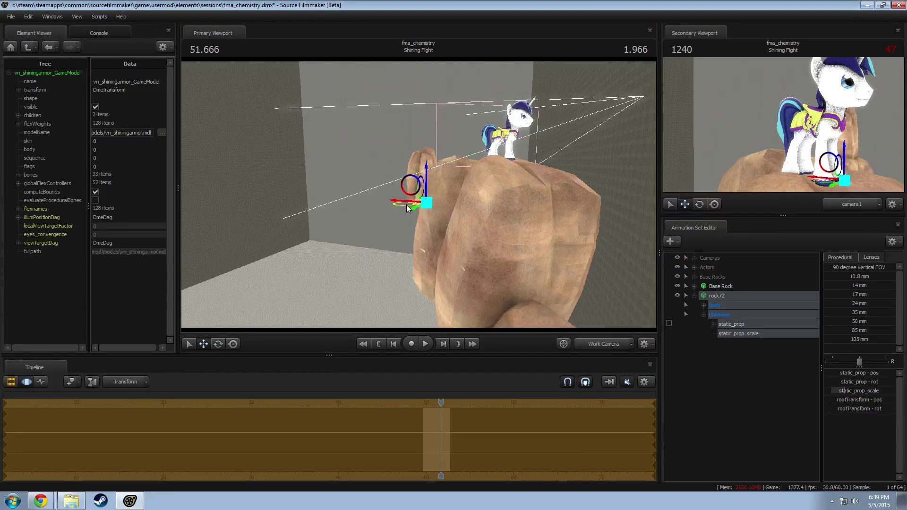
left_click_drag(406, 205, 422, 185)
left_click(743, 333)
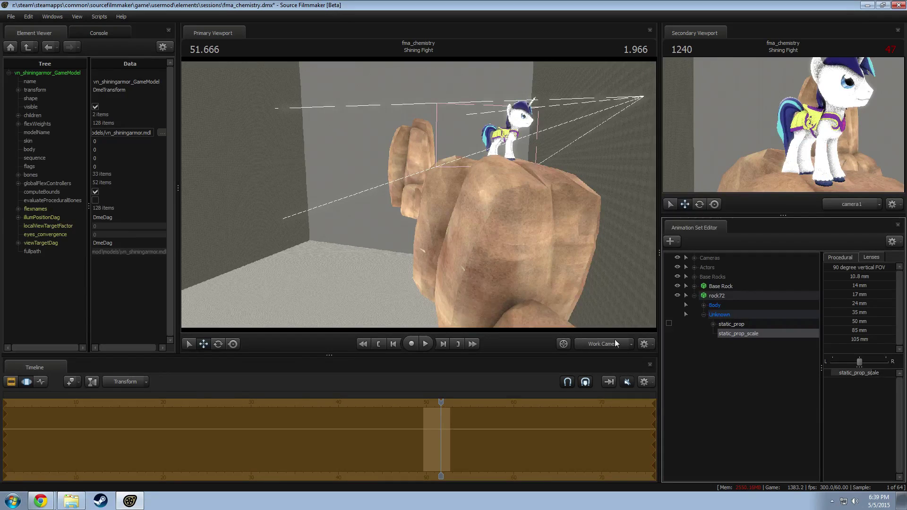
Step: Turn on lighting in the viewport and collapse the rock72 and Actors entries in the animation set list
right_click(479, 254)
left_click(481, 268)
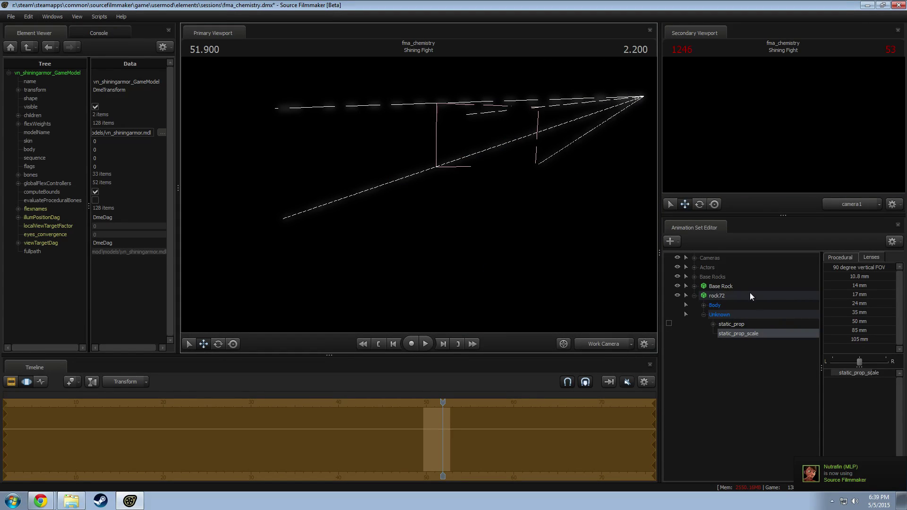
left_click(695, 295)
left_click(694, 268)
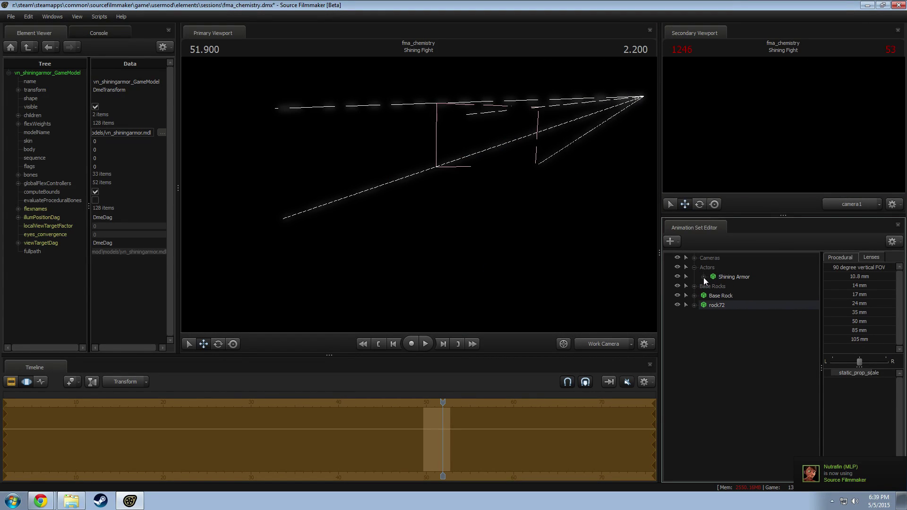
left_click(704, 277)
left_click(694, 267)
Step: Create an animation set for a new light, look through light1, and move it away from Shining Armor
right_click(719, 333)
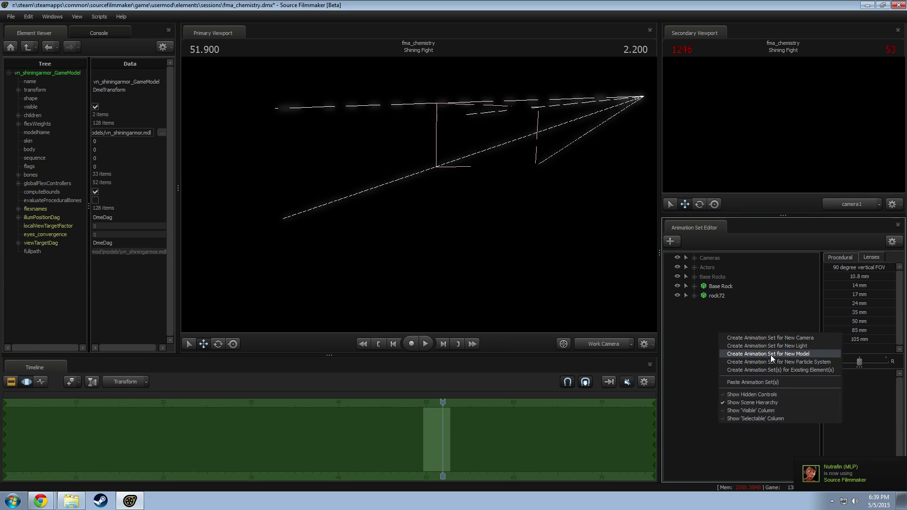
left_click(767, 346)
left_click(723, 314)
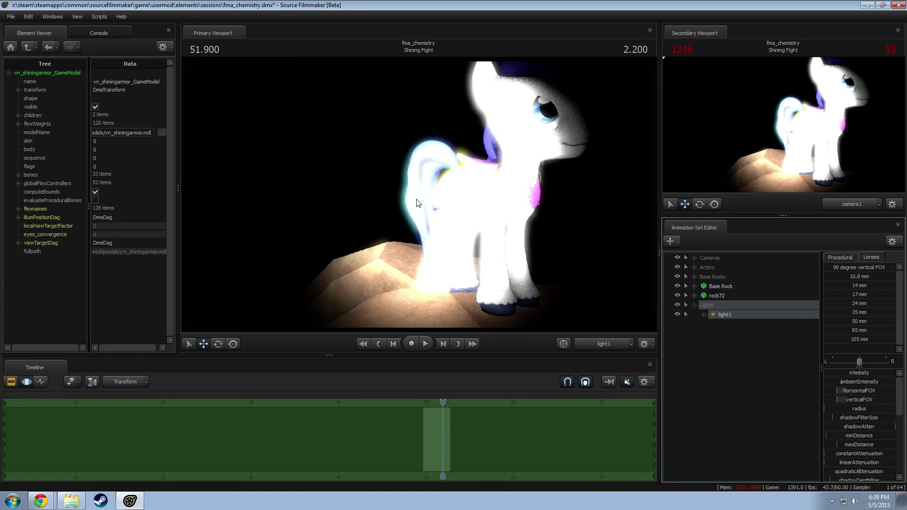
left_click_drag(416, 200, 424, 194)
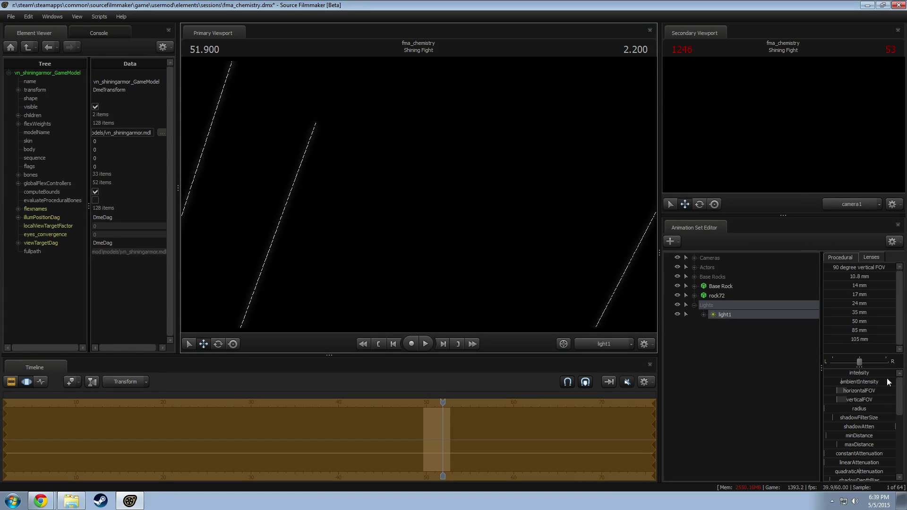
Step: Raise light1's intensity, maxDistance and farZAtten to the top of their ranges
left_click_drag(862, 373, 898, 374)
left_click_drag(844, 445, 896, 445)
scroll(883, 455, "down", 2)
Step: Aim light1 at the background rock through its own view, switching viewport lighting off while framing and back on
left_click_drag(482, 231, 417, 194)
scroll(852, 380, "up", 2)
key("p")
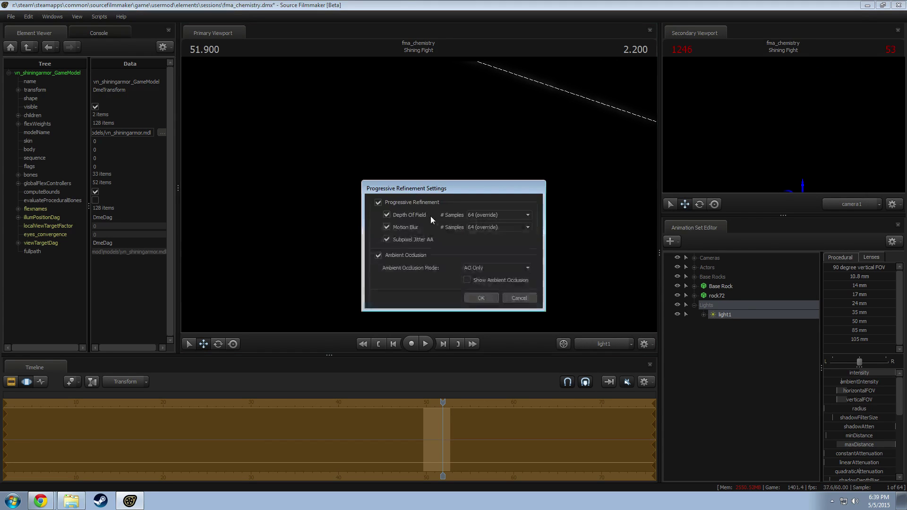
left_click(520, 297)
right_click(497, 207)
left_click(523, 231)
left_click_drag(522, 231, 541, 230)
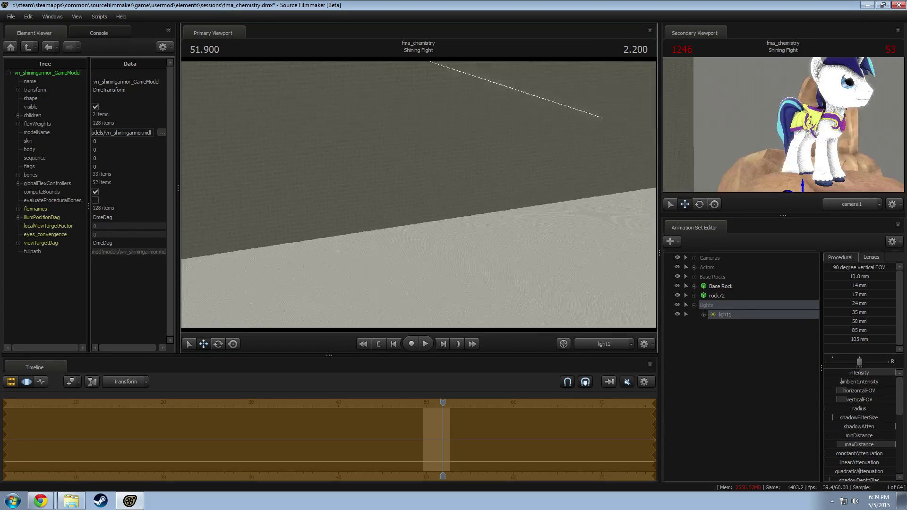
right_click(408, 191)
left_click(429, 211)
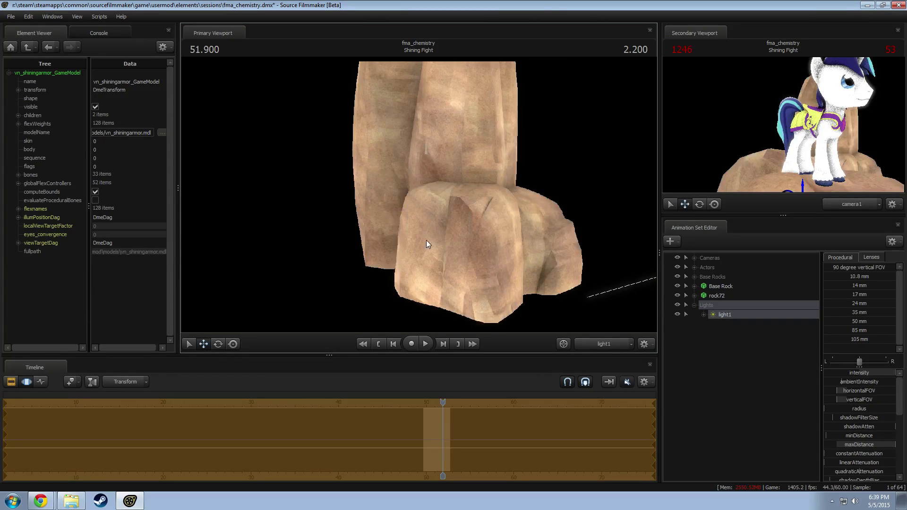
left_click_drag(426, 240, 420, 251)
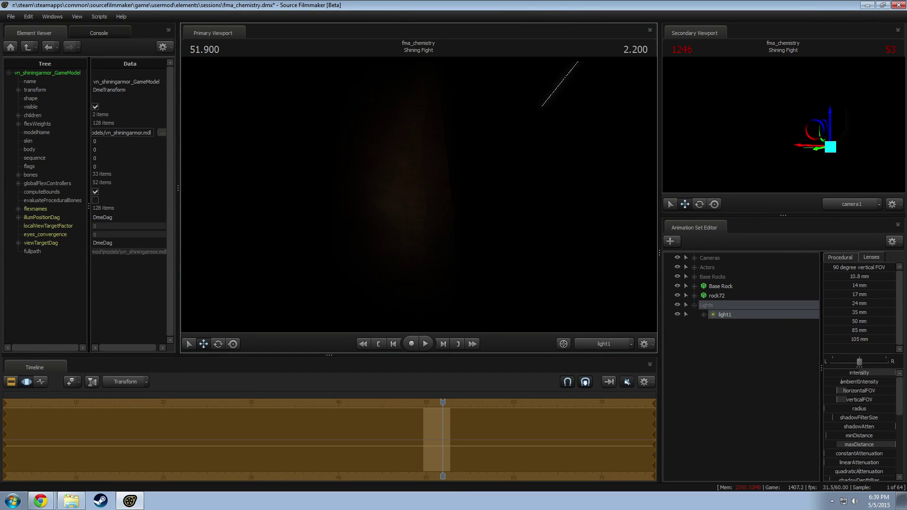
left_click_drag(420, 195, 419, 195)
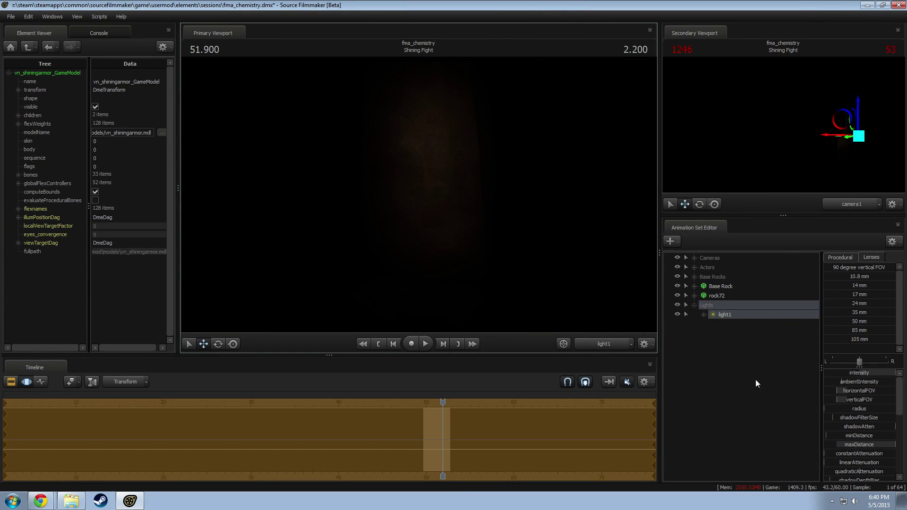
Step: Raise the upper limit of light1's maxDistance range
right_click(853, 448)
left_click(864, 457)
left_click(444, 244)
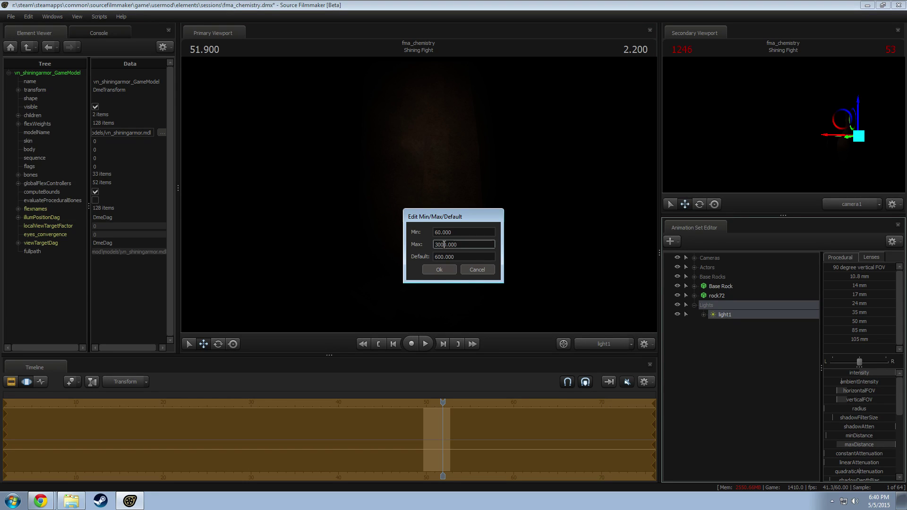
left_click(444, 268)
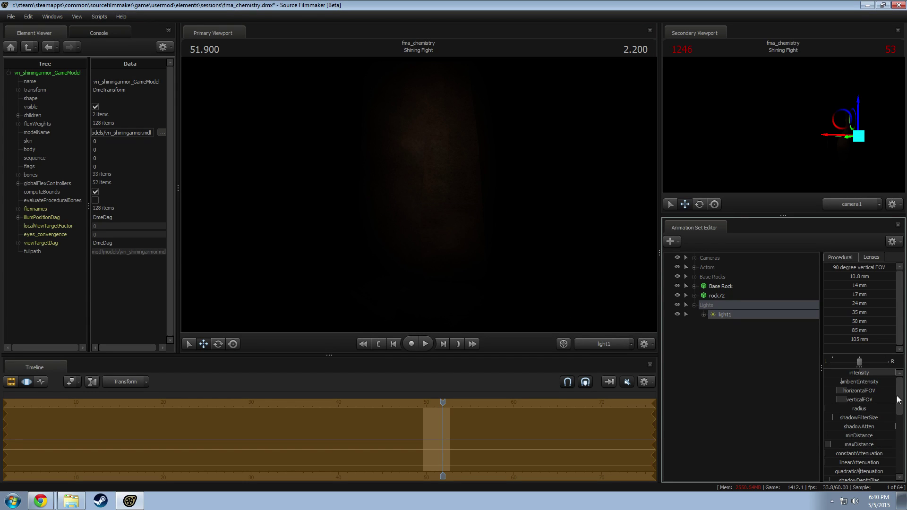
Step: Raise the upper limit of light1's farZAtten range and set both farZAtten and maxDistance to their maximum
scroll(849, 446, "down", 2)
right_click(852, 448)
left_click(863, 457)
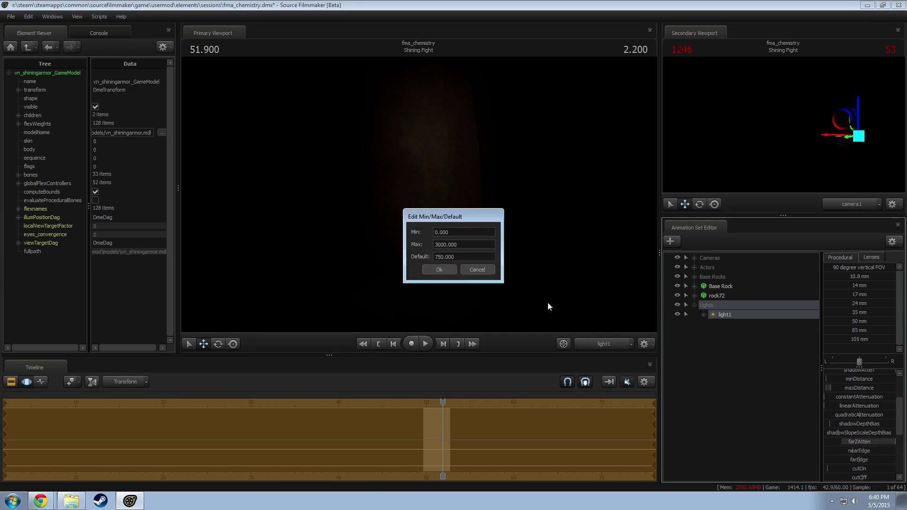
left_click(444, 244)
left_click(439, 270)
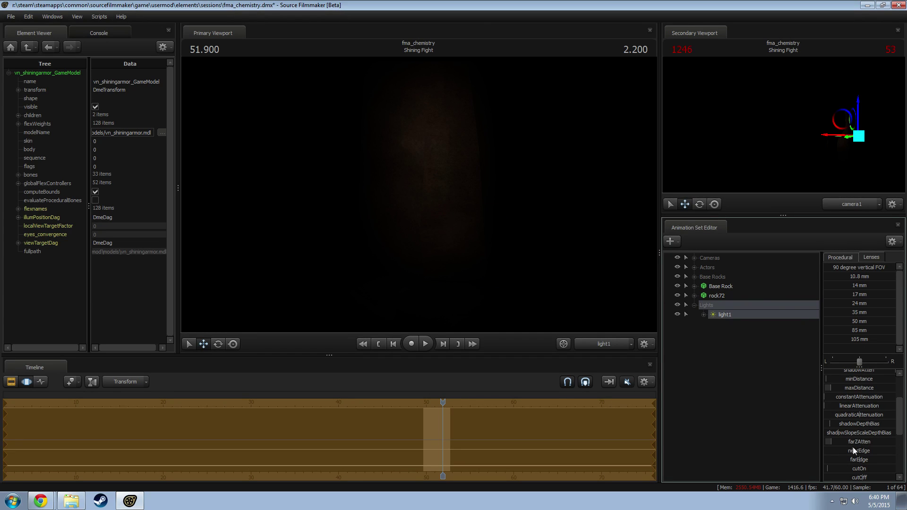
scroll(859, 381, "up", 1)
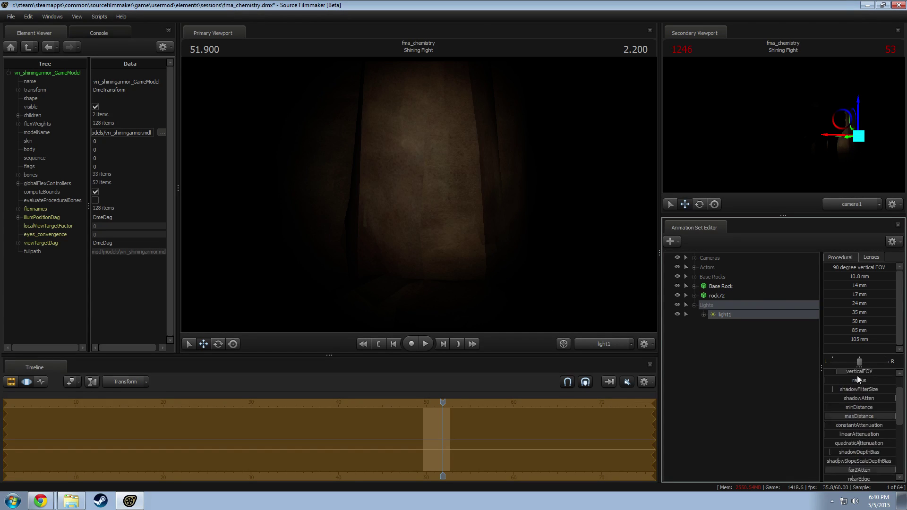
Step: Set the maximum of light1's intensity range to 10000 and raise the intensity to full
scroll(859, 380, "up", 1)
right_click(851, 374)
left_click(849, 383)
left_click(442, 245)
type("0000.000")
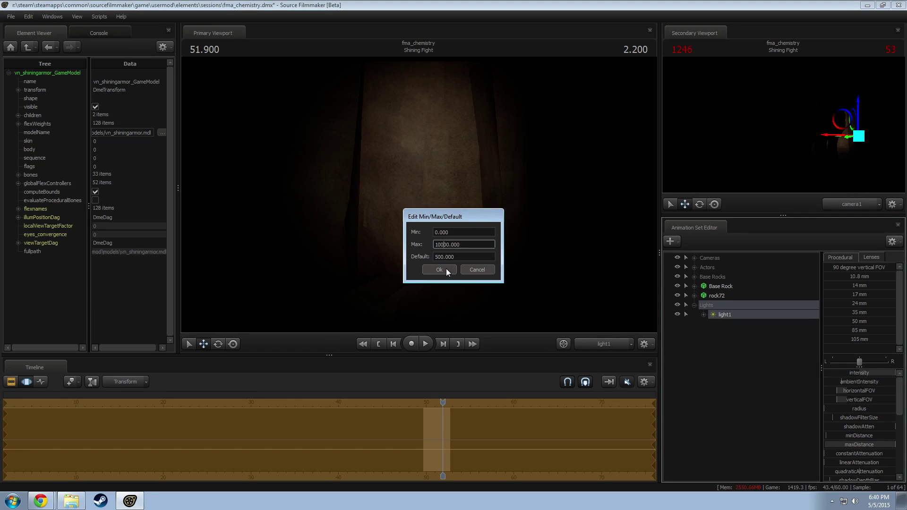
left_click(447, 270)
left_click_drag(840, 372, 895, 373)
Step: Steer light1 through its own view around the background rock, pulling it back so the beam covers the whole rock
left_click_drag(623, 286, 496, 300)
key("s")
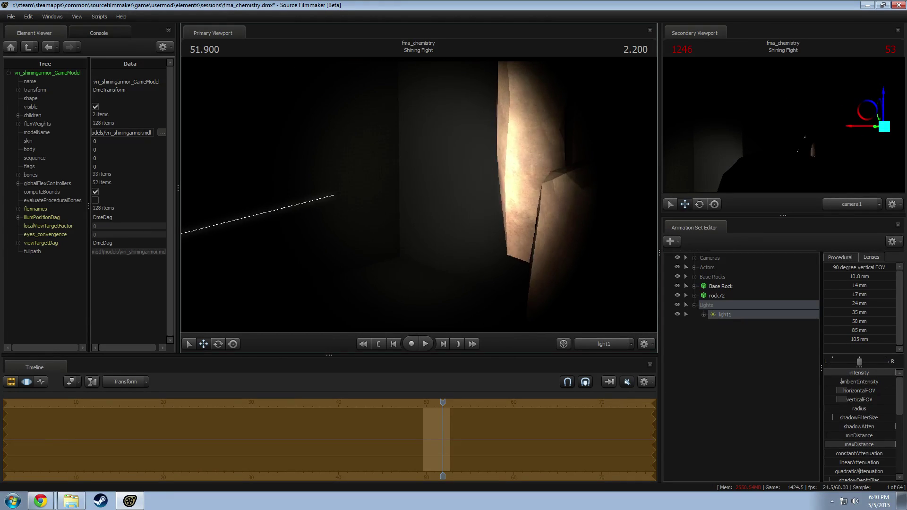
key("z")
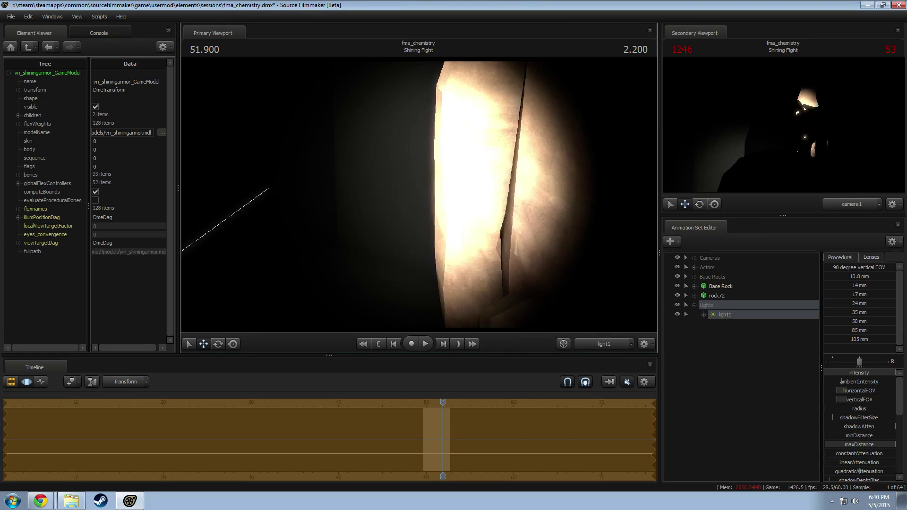
key("s")
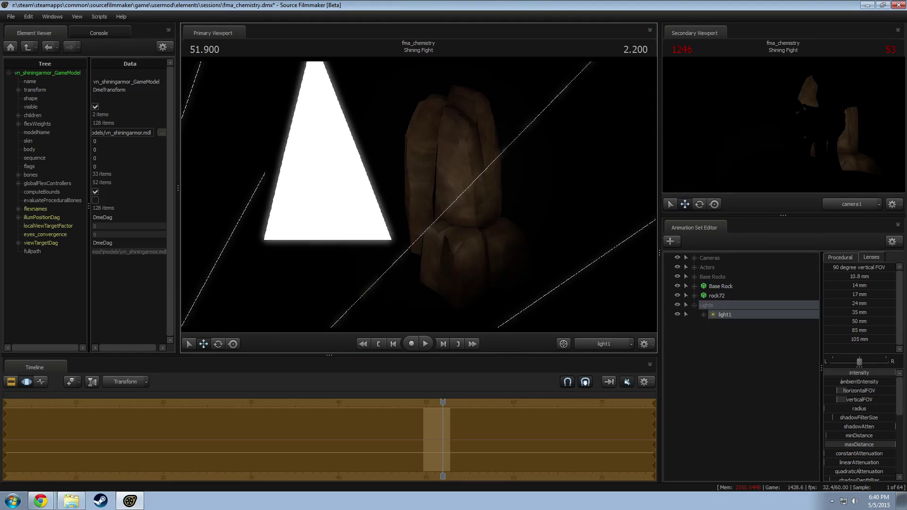
key("w")
key("a")
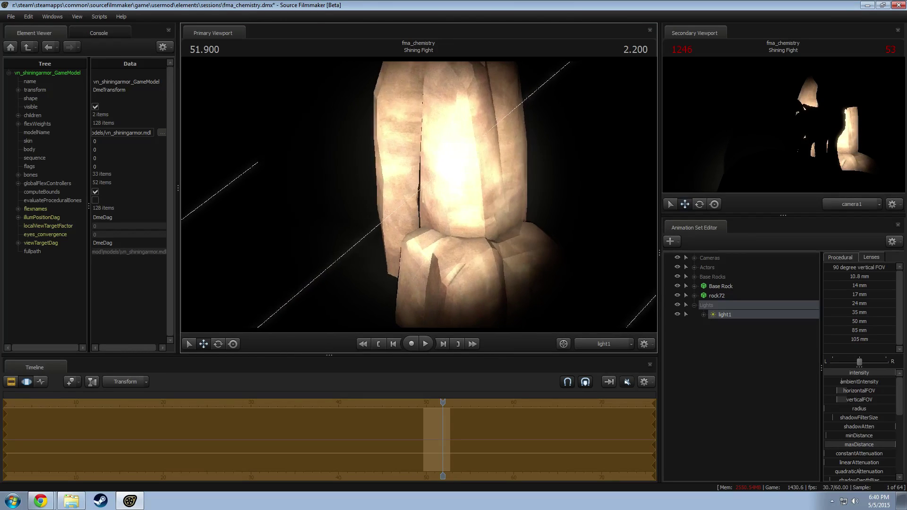
key("s")
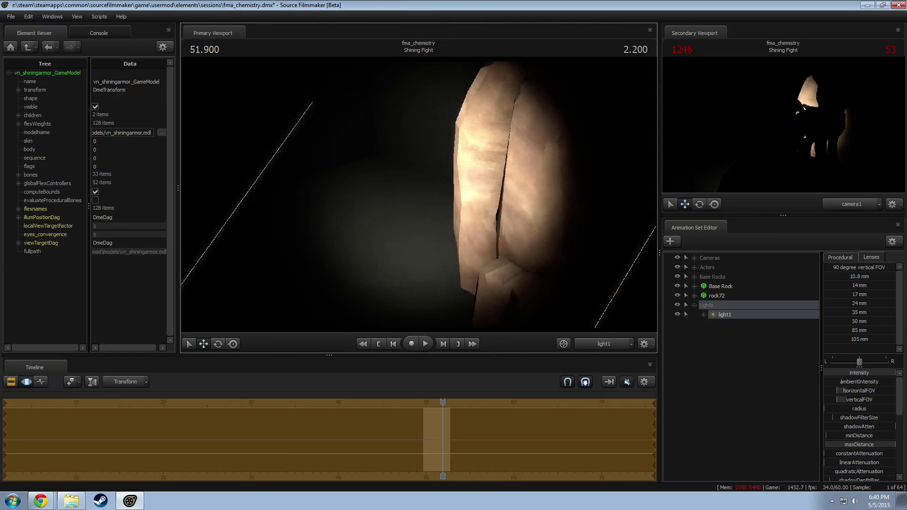
key("d")
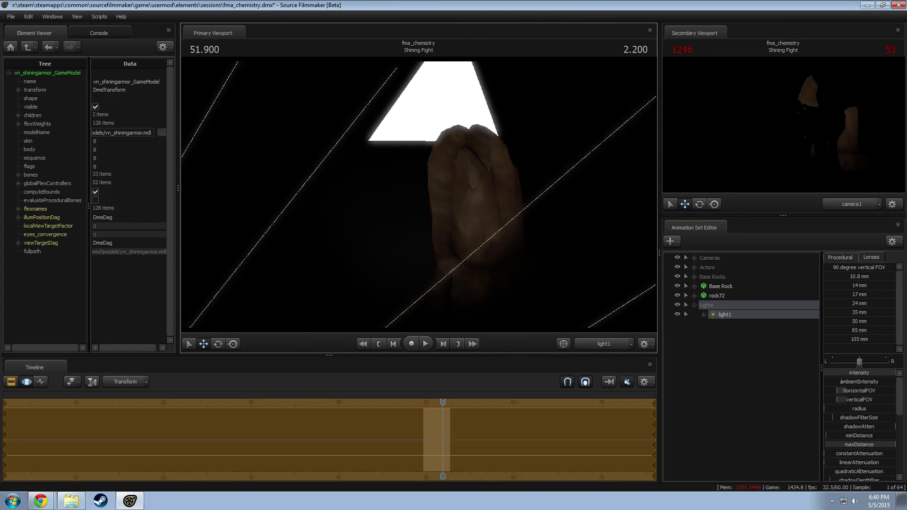
left_click_drag(459, 284, 441, 204)
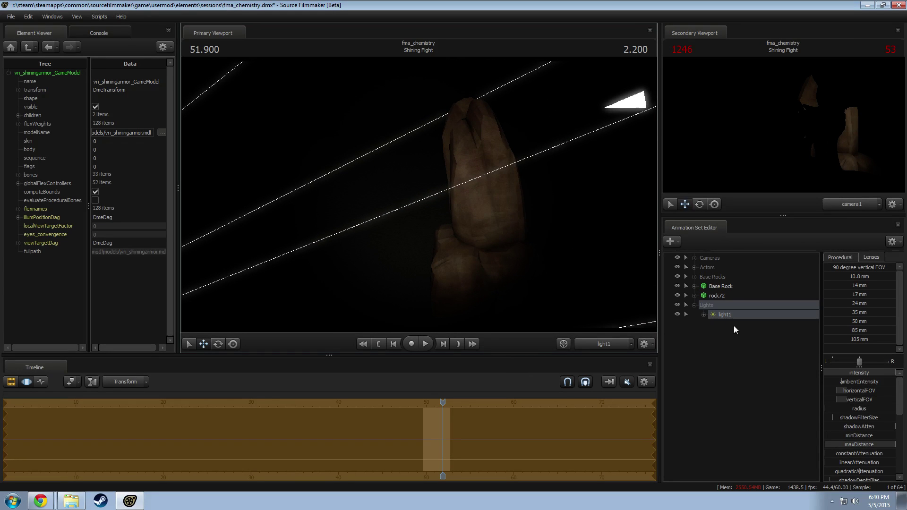
Step: Adjust light1's field of view, reposition the light around the background rock, and check the anime reference in the browser
mouse_move(857, 392)
left_mouse_down()
mouse_move(873, 392)
mouse_move(872, 401)
left_mouse_up()
mouse_move(454, 227)
left_mouse_down()
mouse_move(493, 214)
mouse_move(445, 212)
left_mouse_up()
key("a")
key("alt+Tab")
key("alt+Tab")
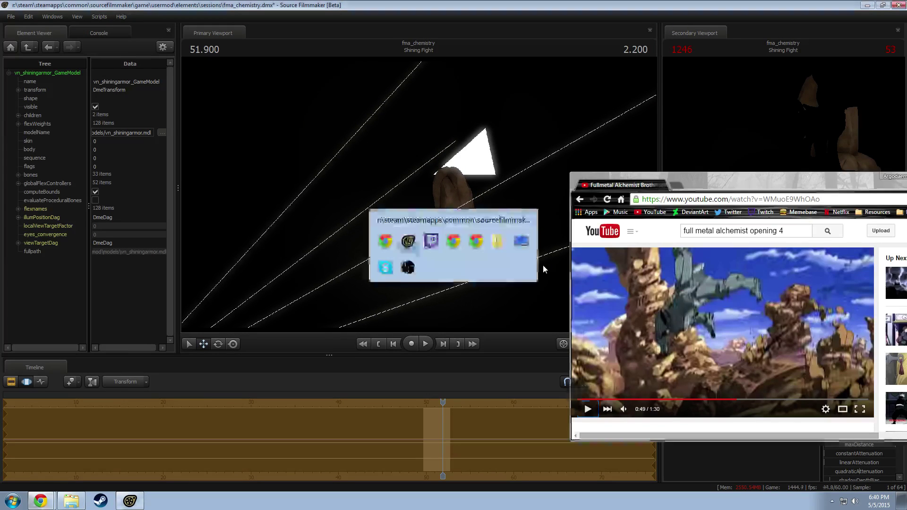
Step: Steer light1 through its own view so the whole background rock sits near the centre of the beam
left_click_drag(543, 265, 510, 243)
key("d")
key("a")
left_click_drag(401, 196, 420, 195)
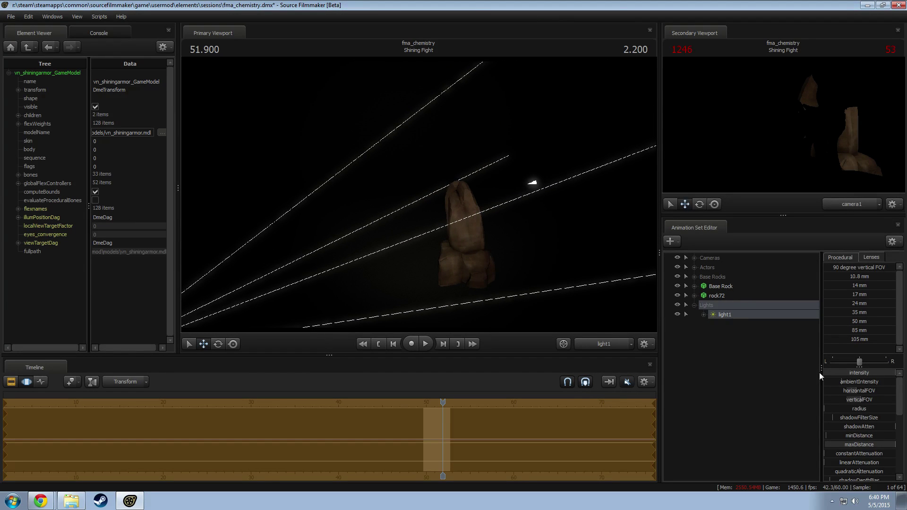
Step: Check the anime reference and slightly lower light1's color_green and color_blue for a warmer tint
key("alt+Tab")
key("alt+Tab")
scroll(870, 427, "down", 2)
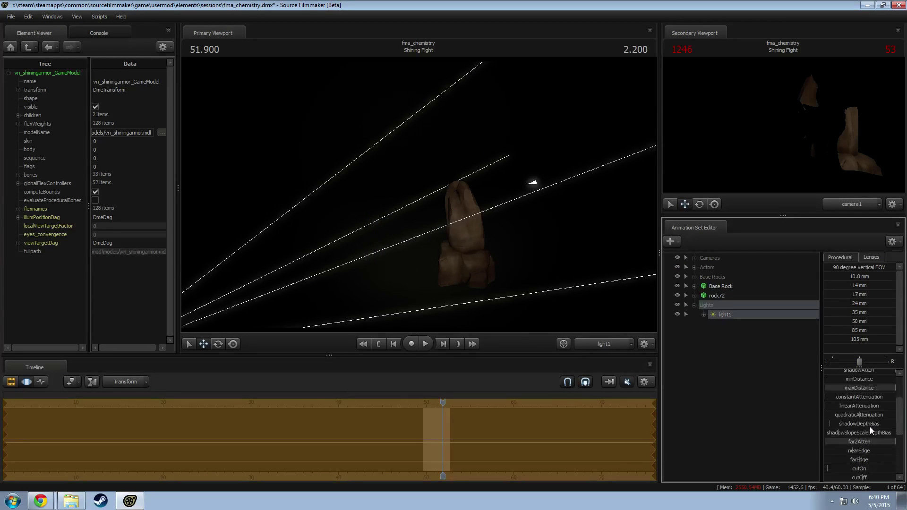
scroll(869, 426, "down", 4)
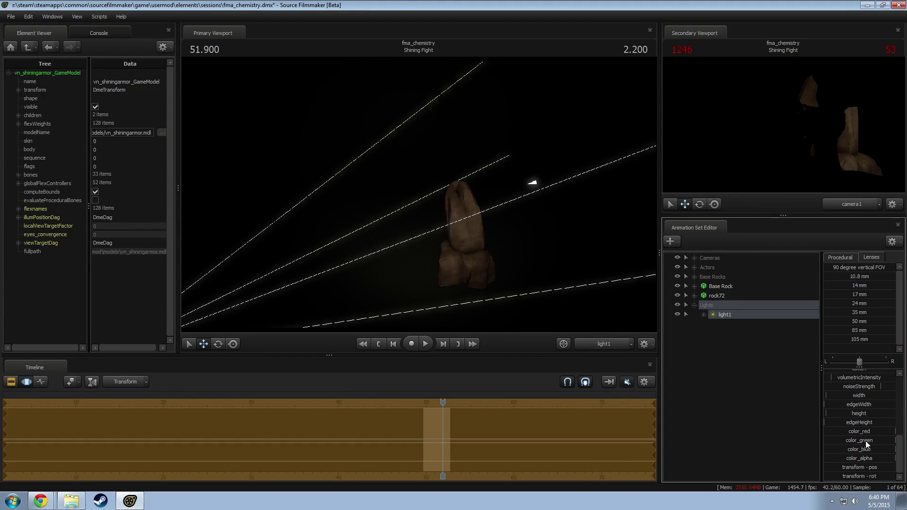
left_click_drag(869, 441, 848, 452)
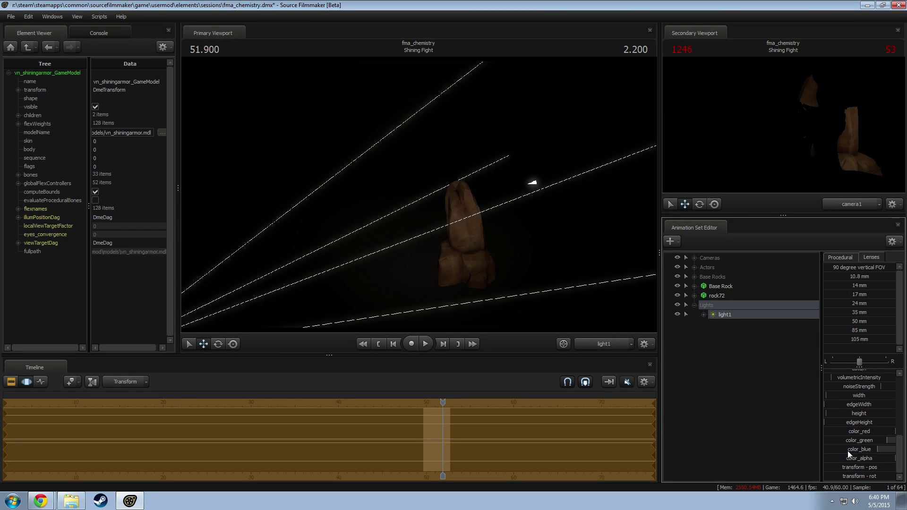
Step: Nudge light1 in its own view so the beam lights the background rock without catching Shining Armor
mouse_move(472, 212)
left_mouse_down()
mouse_move(462, 216)
mouse_move(476, 216)
left_mouse_up()
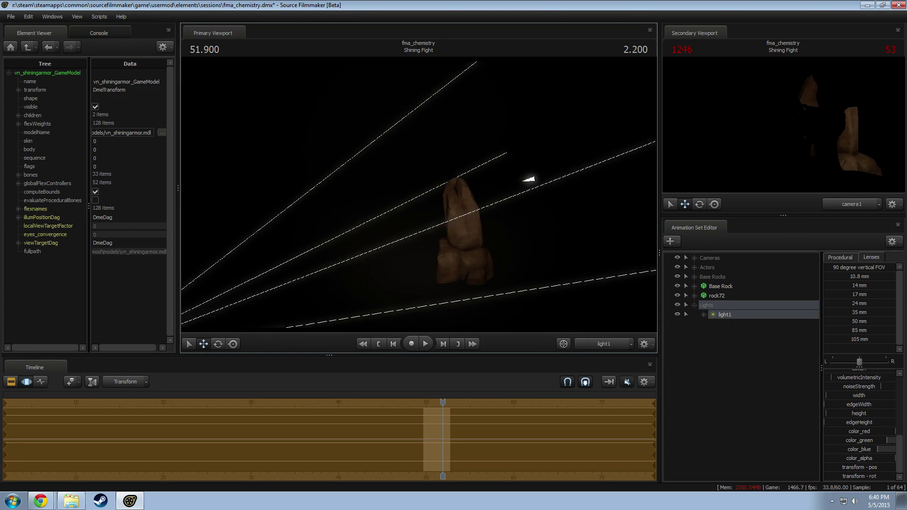
key("w")
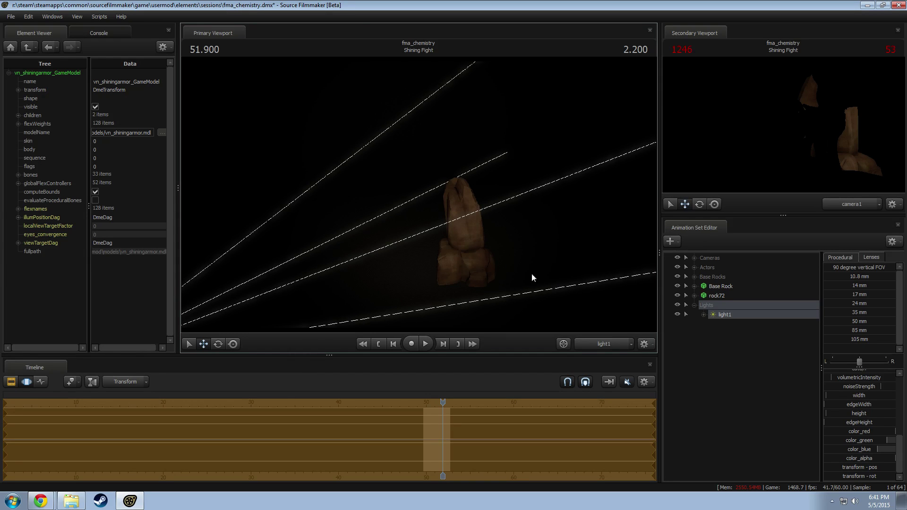
left_click_drag(473, 239, 516, 276)
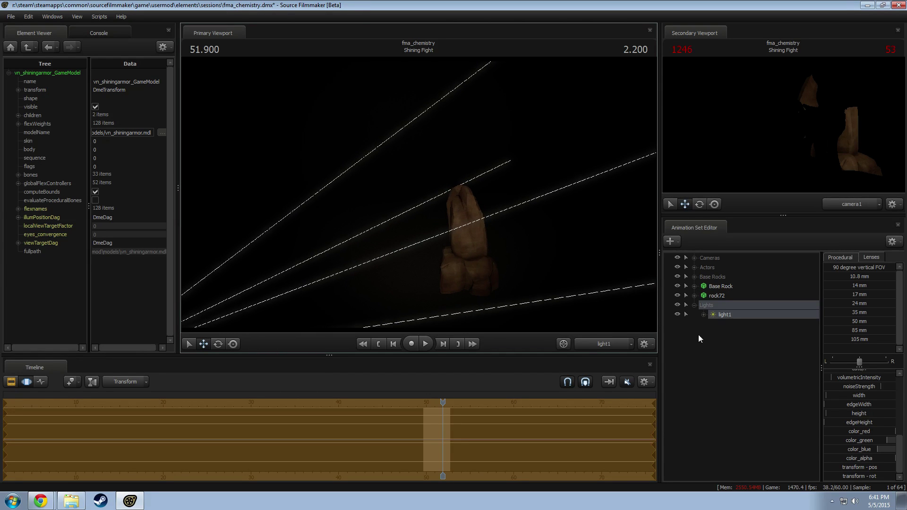
Step: Create a second light in the Shining Fight shot
right_click(767, 367)
left_click(792, 365)
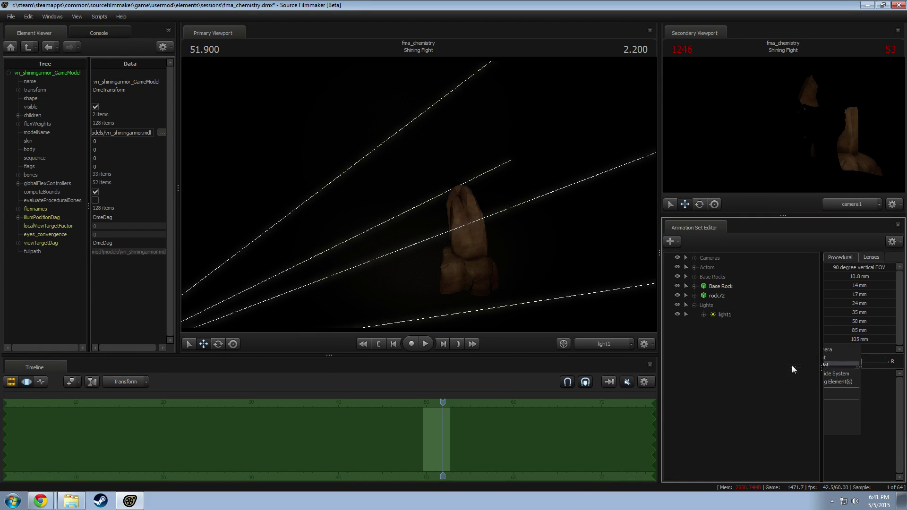
left_click(657, 402)
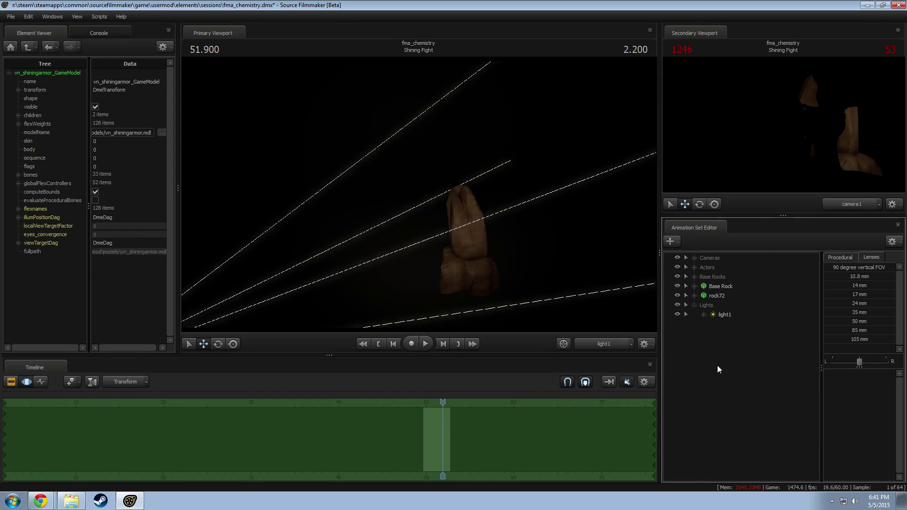
right_click(721, 365)
left_click(782, 376)
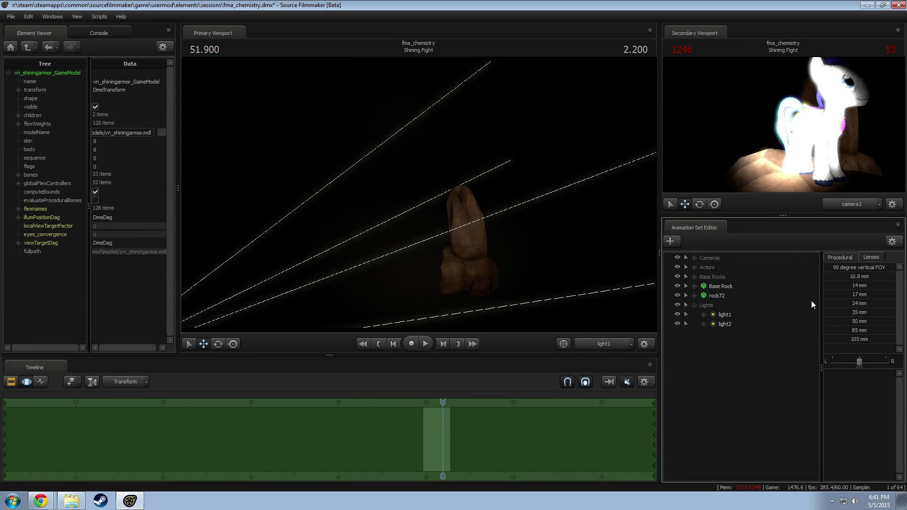
Step: Rename light1 as Main Background
double_click(727, 314)
type("Main ")
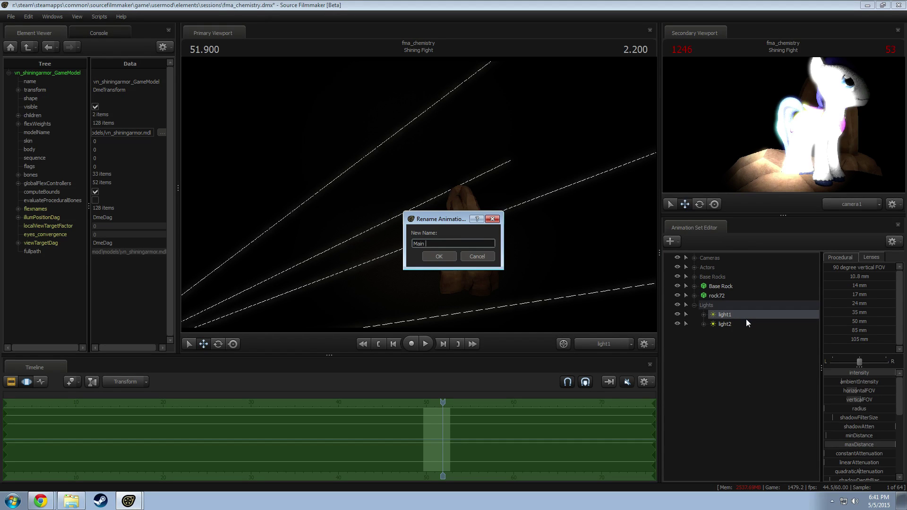
type("Background")
key("Return")
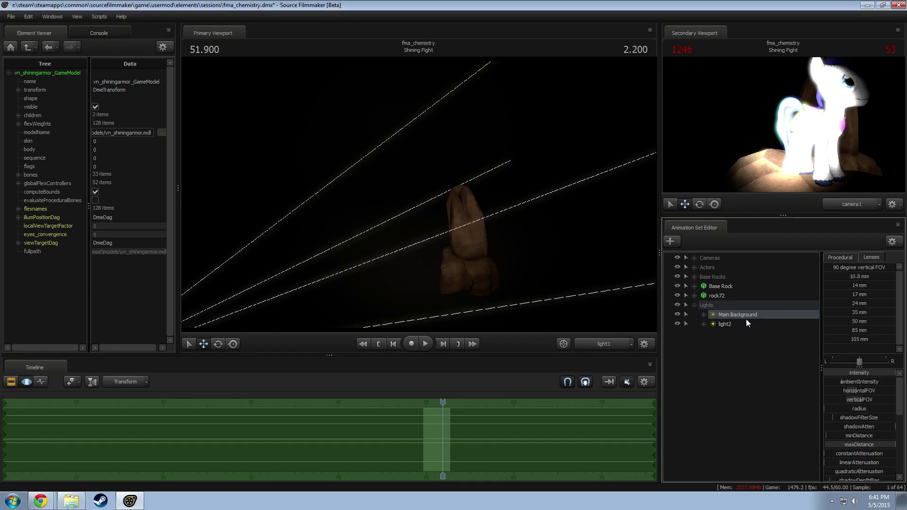
Step: Enable volumetrics on light2 and lower its intensity
right_click(728, 324)
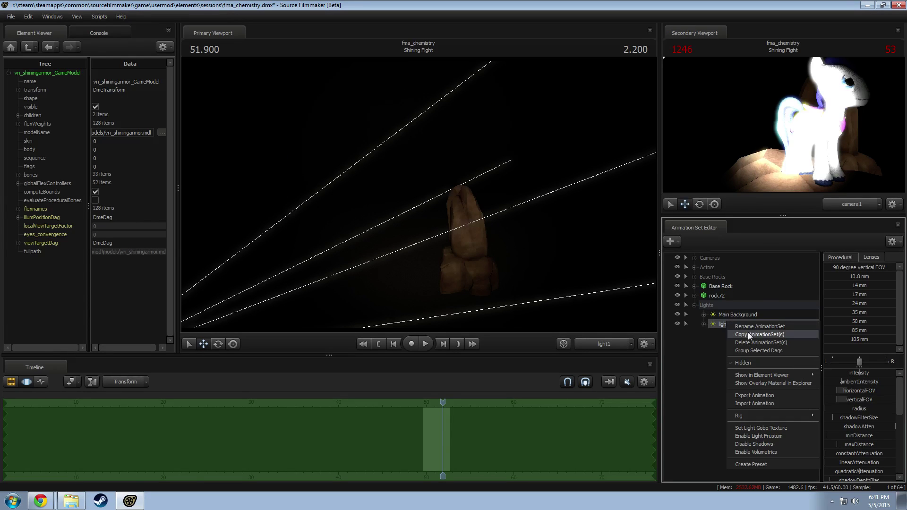
left_click(721, 325)
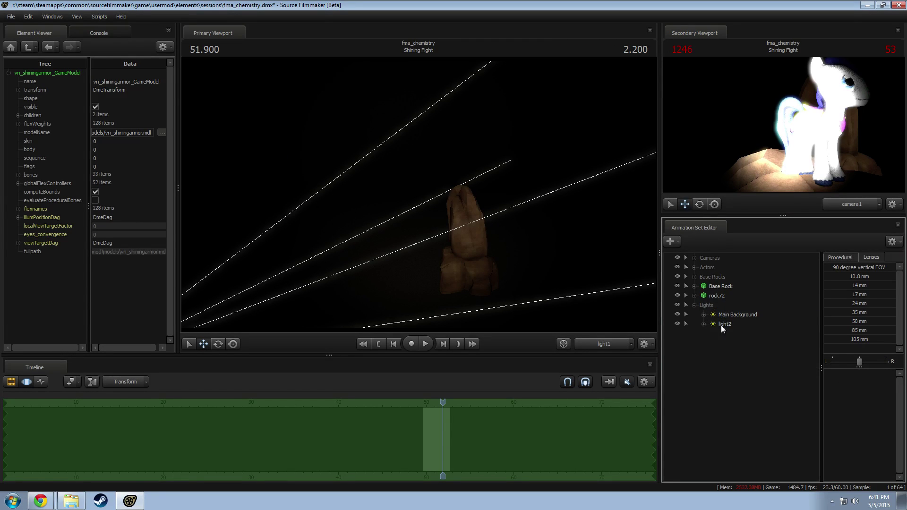
right_click(721, 325)
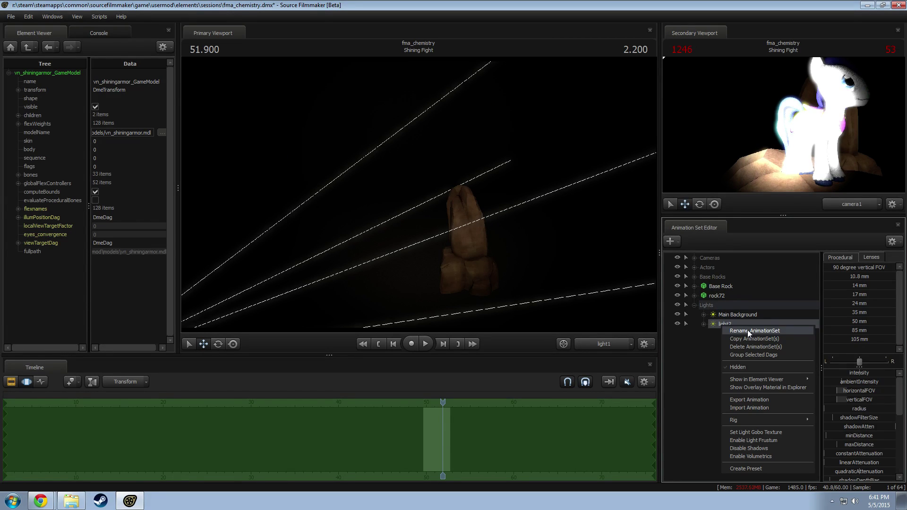
left_click(745, 455)
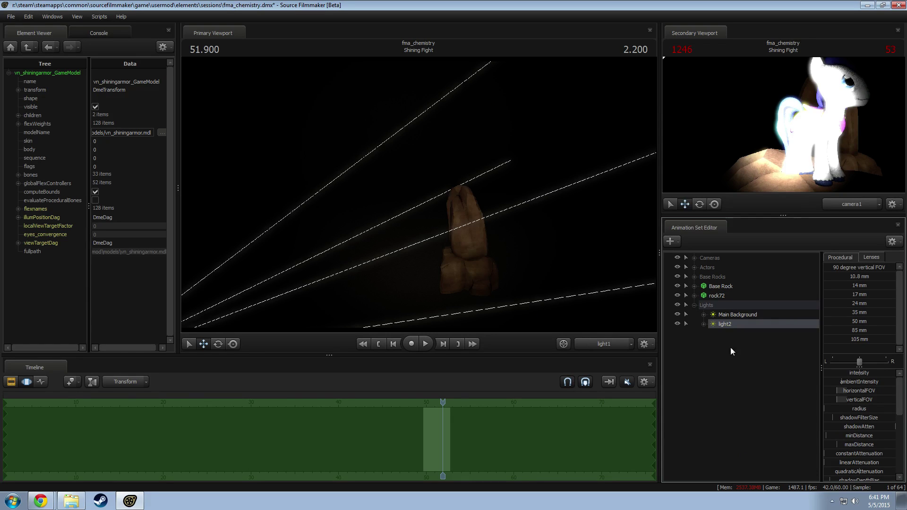
right_click(733, 326)
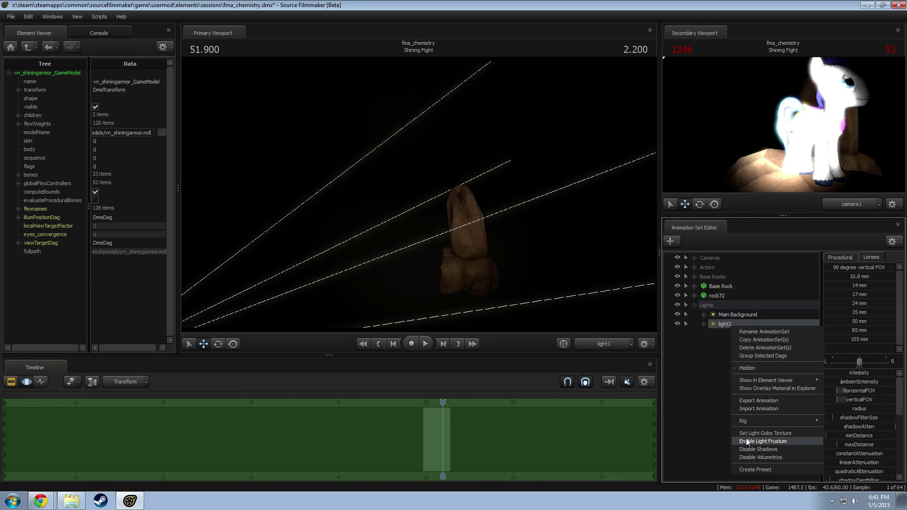
left_click_drag(846, 372, 824, 383)
left_click(830, 370)
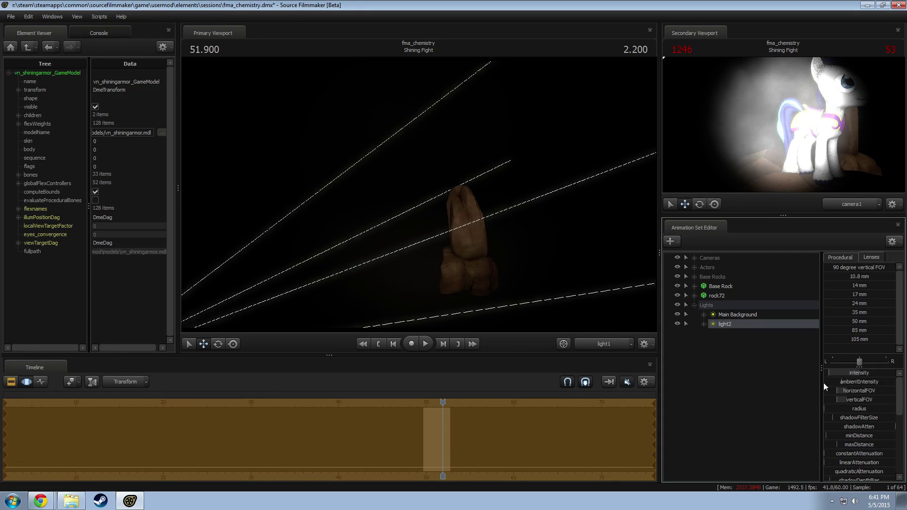
Step: Raise the upper limit of light2's volumetricIntensity range and set volumetricIntensity to its maximum
scroll(868, 431, "down", 3)
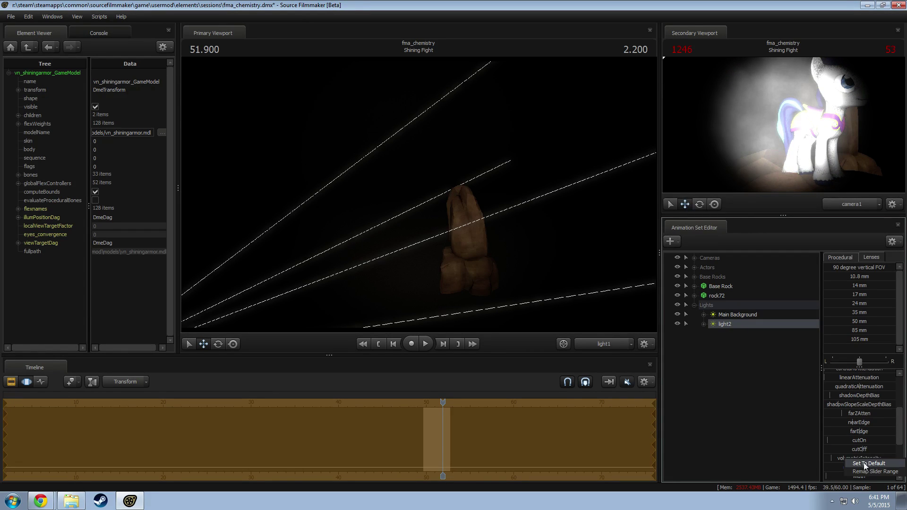
right_click(861, 461)
left_click(865, 472)
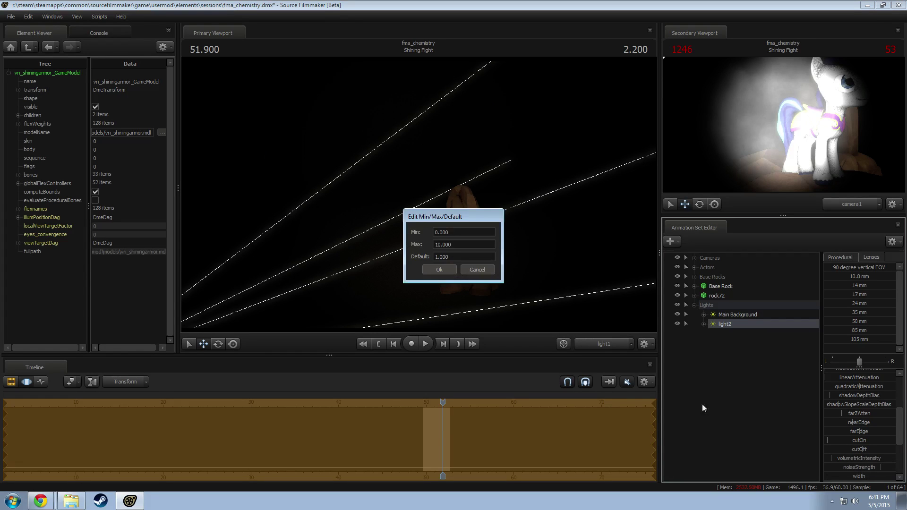
left_click(439, 269)
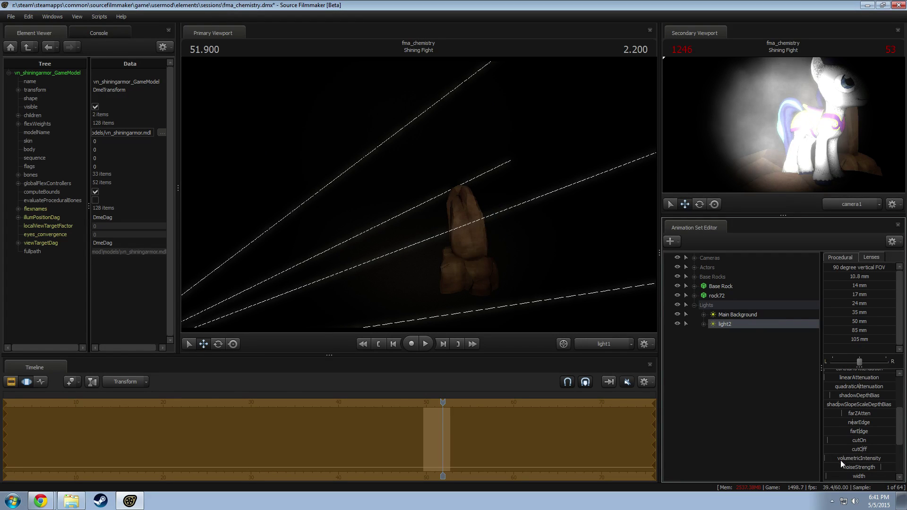
left_click_drag(842, 462, 901, 431)
Step: Raise the upper limit of light2's maxDistance range
scroll(867, 426, "up", 2)
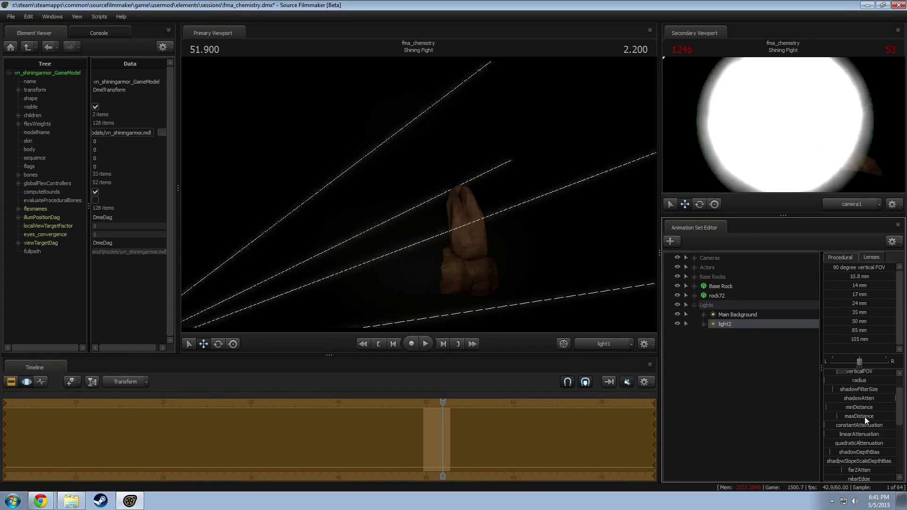
right_click(865, 417)
left_click(874, 426)
left_click(443, 246)
type("000.000")
left_click(446, 272)
Step: Raise the upper limit of light2's farZAtten range and set both farZAtten and maxDistance to their maximum
scroll(863, 430, "down", 1)
right_click(859, 441)
left_click(871, 455)
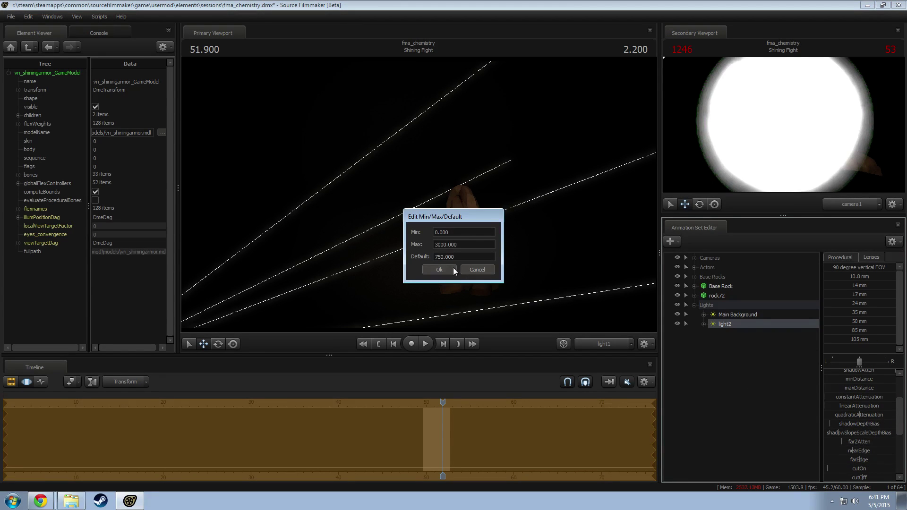
left_click(442, 245)
type("0")
left_click(448, 269)
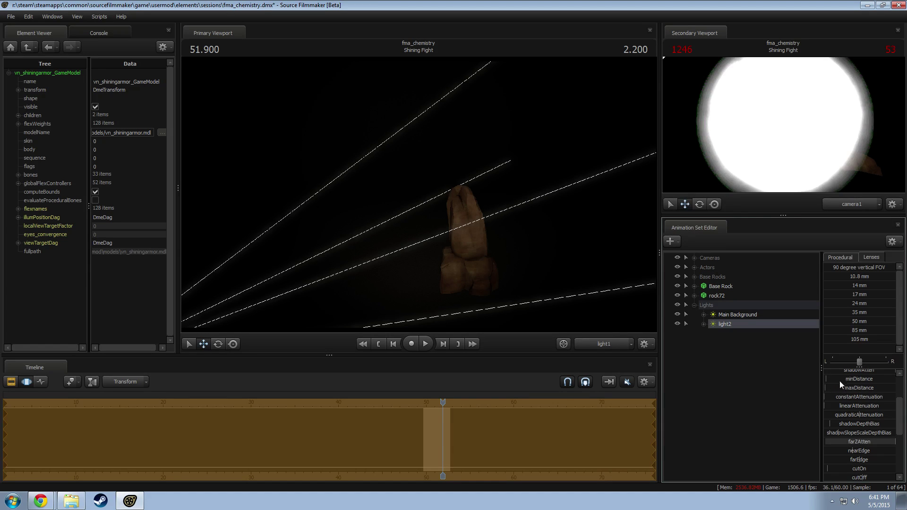
scroll(854, 393, "up", 3)
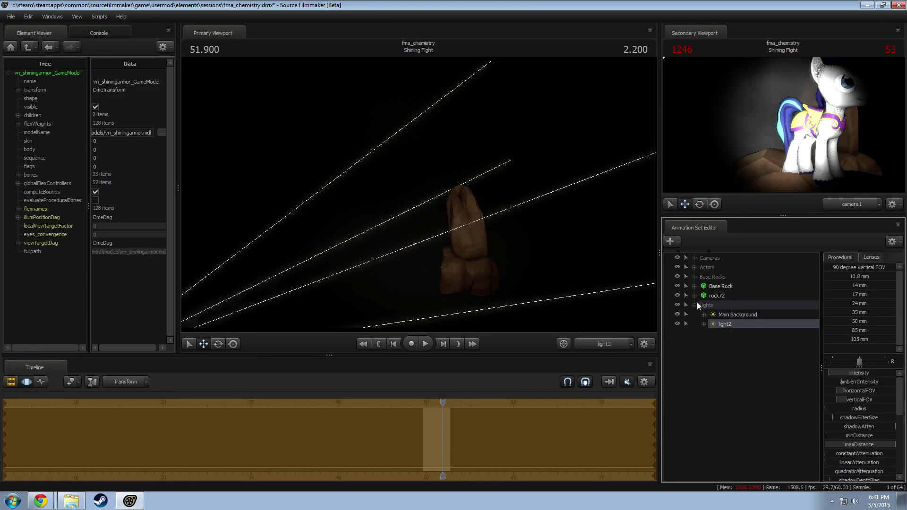
Step: Look through light2 and steer it past Shining Armor toward the rocks behind
double_click(731, 325)
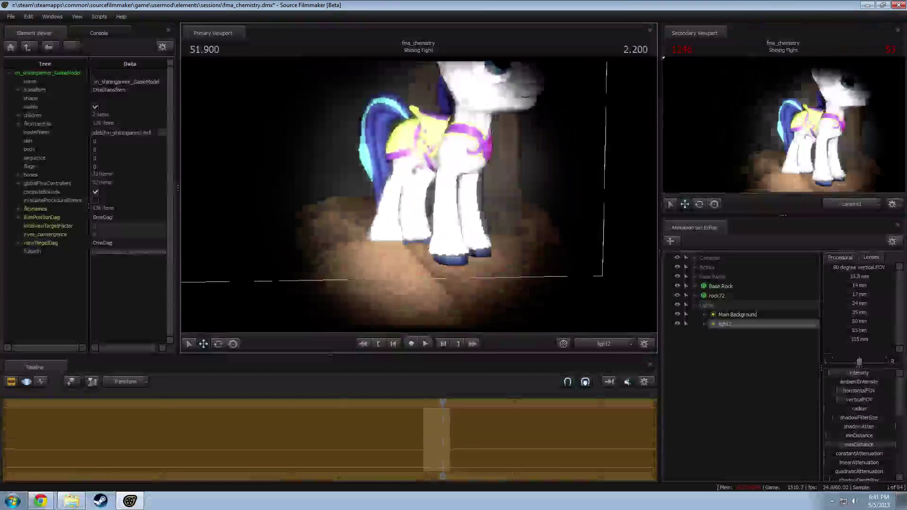
mouse_move(419, 195)
left_mouse_down()
mouse_move(400, 194)
mouse_move(419, 195)
left_mouse_up()
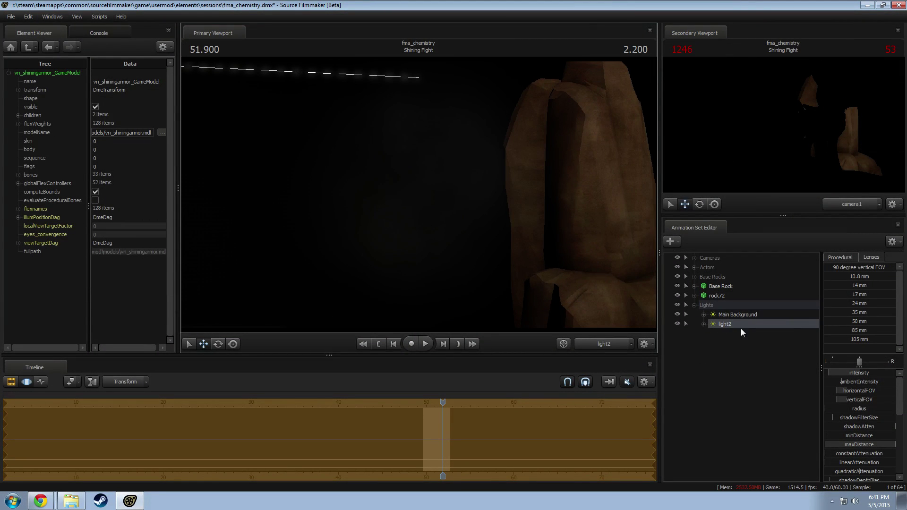
left_click_drag(489, 281, 488, 281)
Step: Disable shadows on light2 and steer it past the rocks to aim its beam at the empty background
right_click(727, 324)
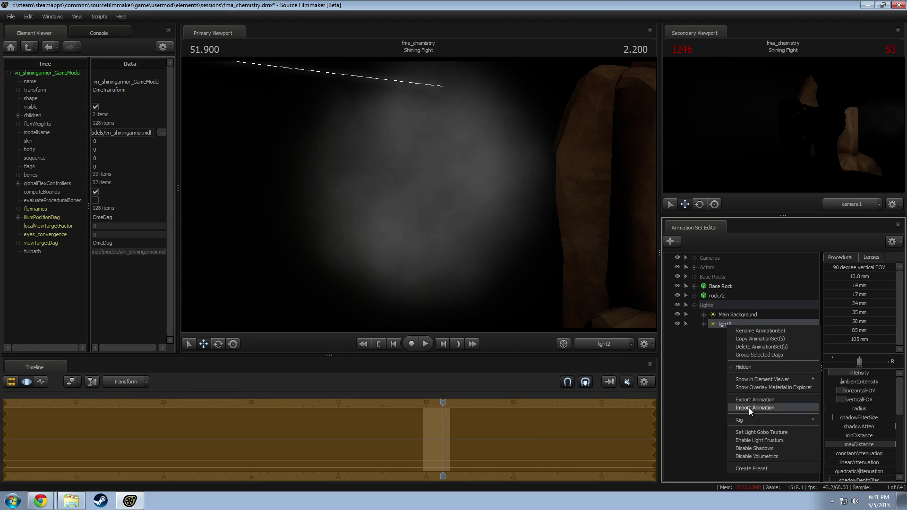
left_click(752, 446)
left_click_drag(484, 197, 484, 197)
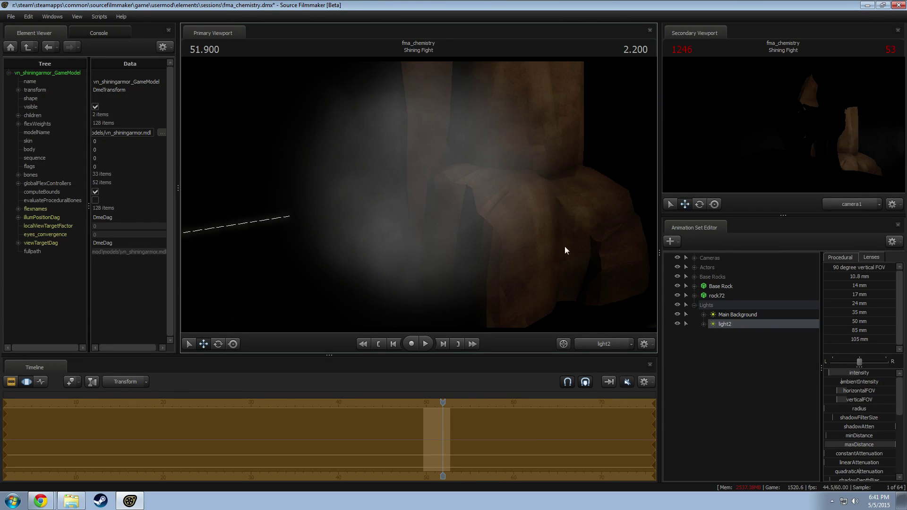
left_click_drag(390, 148, 471, 242)
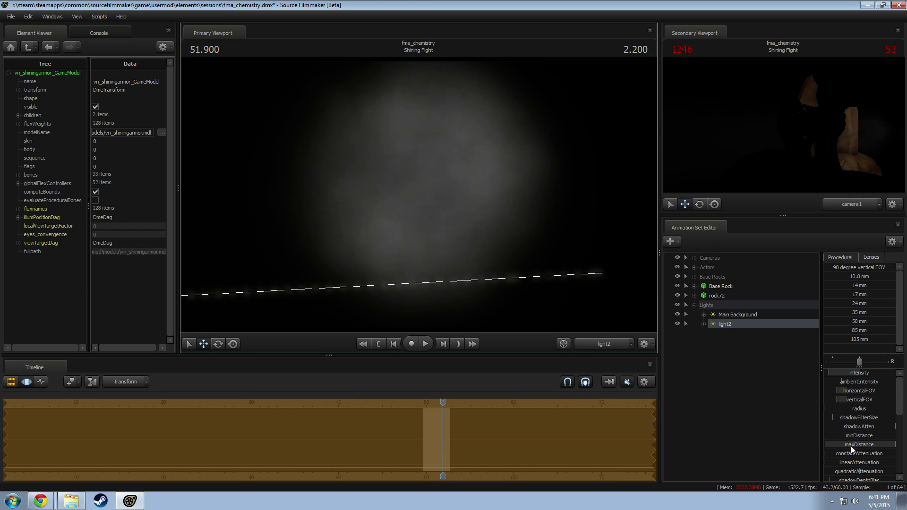
Step: Raise the upper limit of light2's volumetricIntensity range further and strengthen its volumetric intensity
scroll(869, 441, "down", 3)
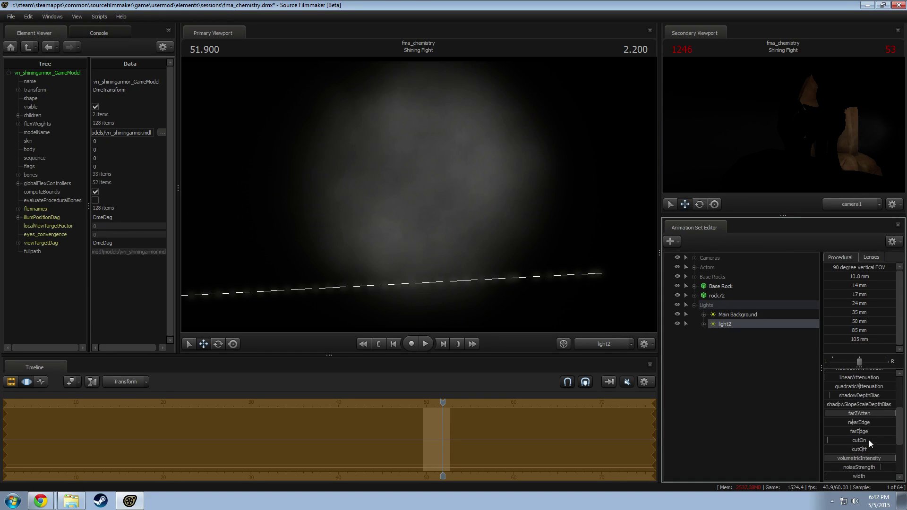
left_click(870, 470)
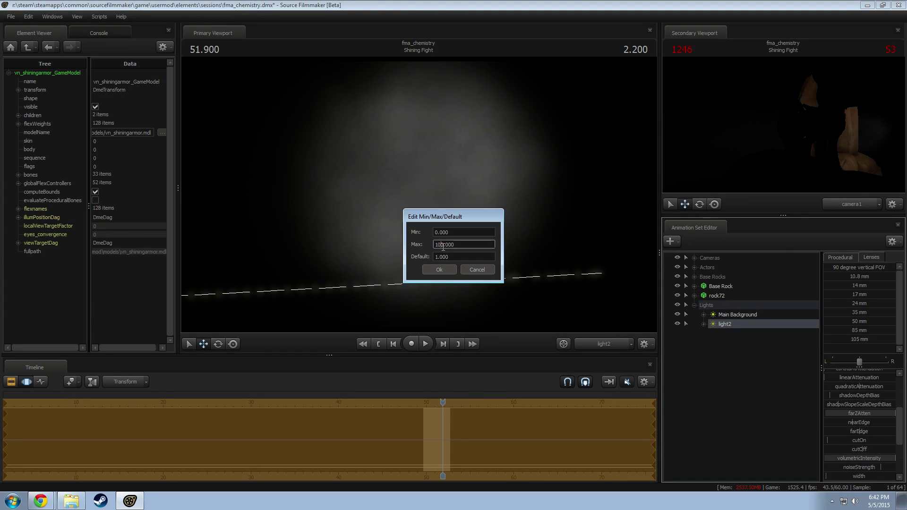
left_click(440, 267)
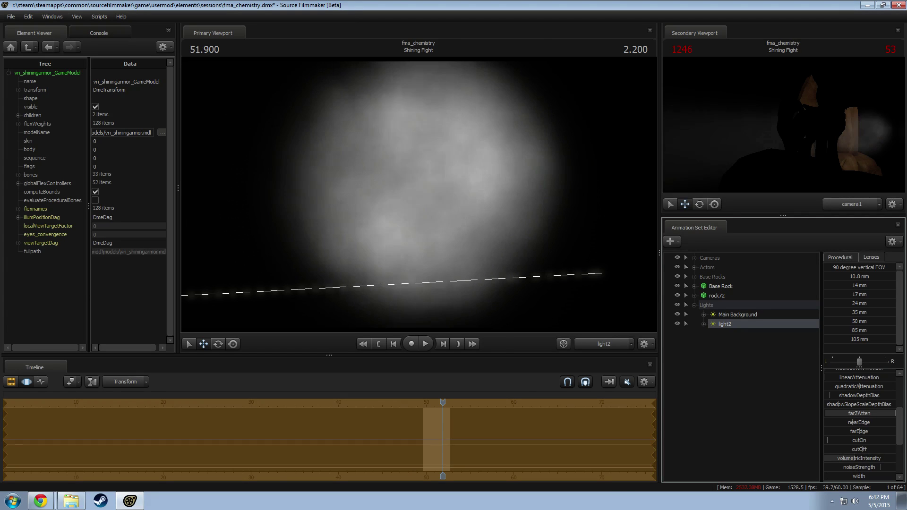
Step: Lower light2's color_red and color_green to tint the volumetric beam blue, and compare it with the anime reference
scroll(874, 461, "down", 3)
left_click_drag(870, 441, 850, 431)
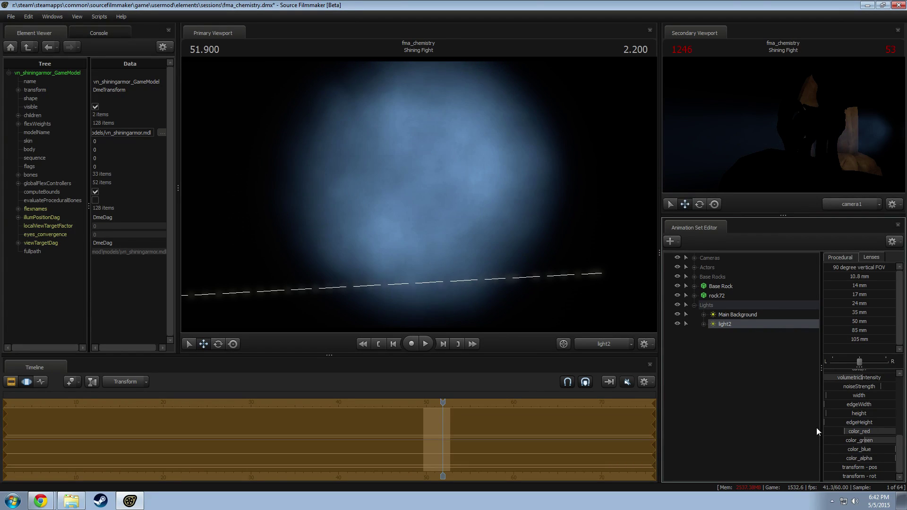
key("alt+Tab")
key("alt+Tab")
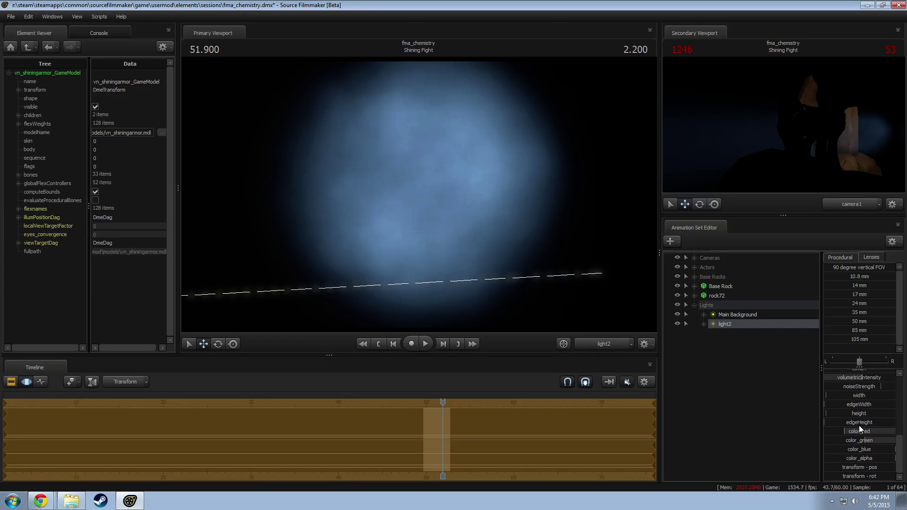
Step: Lower light2's color_red and color_green further to saturate the blue beam, and adjust the light's aim in the background
mouse_move(859, 426)
left_mouse_down()
mouse_move(848, 432)
mouse_move(853, 440)
left_mouse_up()
left_click_drag(473, 203, 646, 180)
mouse_move(481, 237)
left_mouse_down()
mouse_move(495, 237)
mouse_move(497, 228)
mouse_move(481, 236)
left_mouse_up()
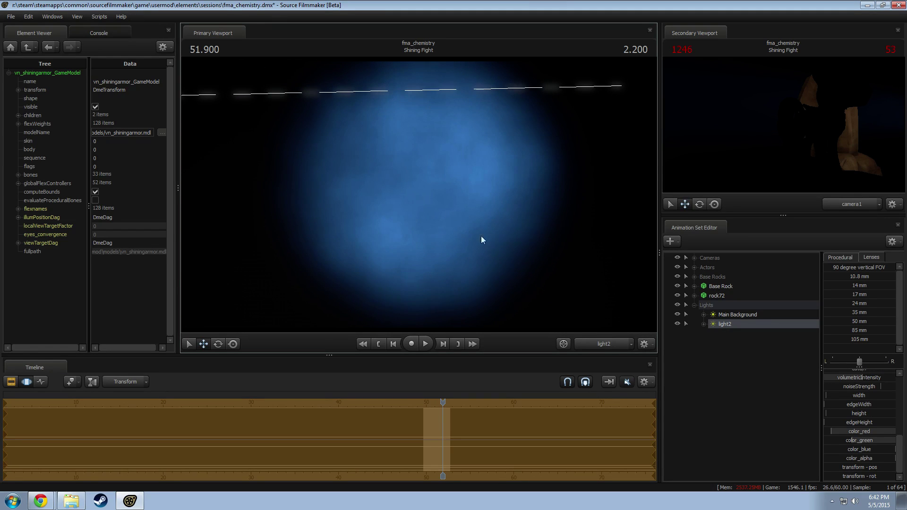
Step: Raise light2's volumetricIntensity to the top of its current range
scroll(853, 381, "up", 6)
left_click_drag(847, 375, 843, 402)
scroll(874, 418, "down", 1)
scroll(874, 419, "down", 4)
right_click(865, 400)
left_click(833, 403)
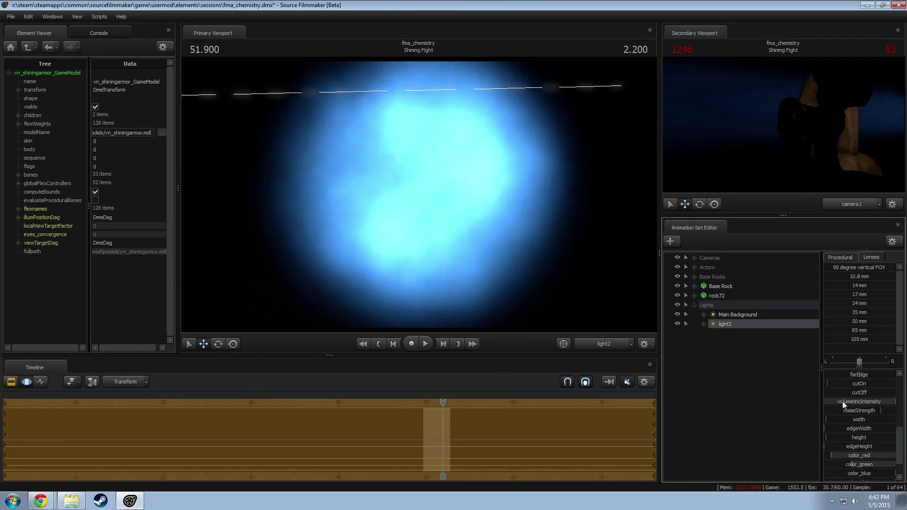
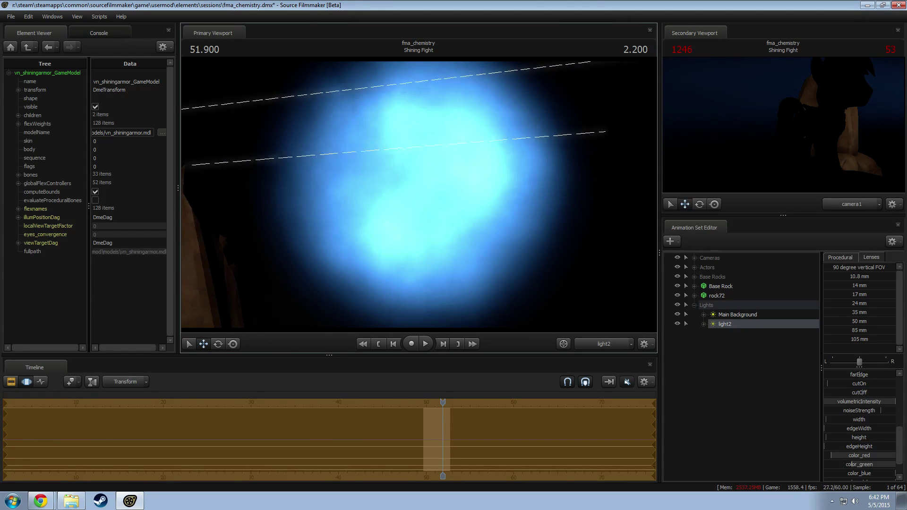
Step: Remap light2's volumetricIntensity range to a maximum of 1000 and raise the volumetric intensity to its new upper end
scroll(859, 411, "up", 3)
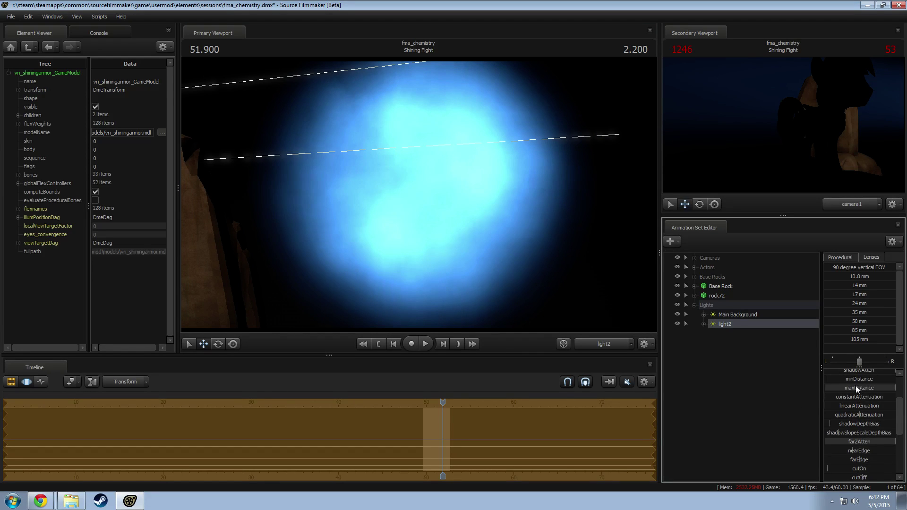
scroll(857, 389, "up", 3)
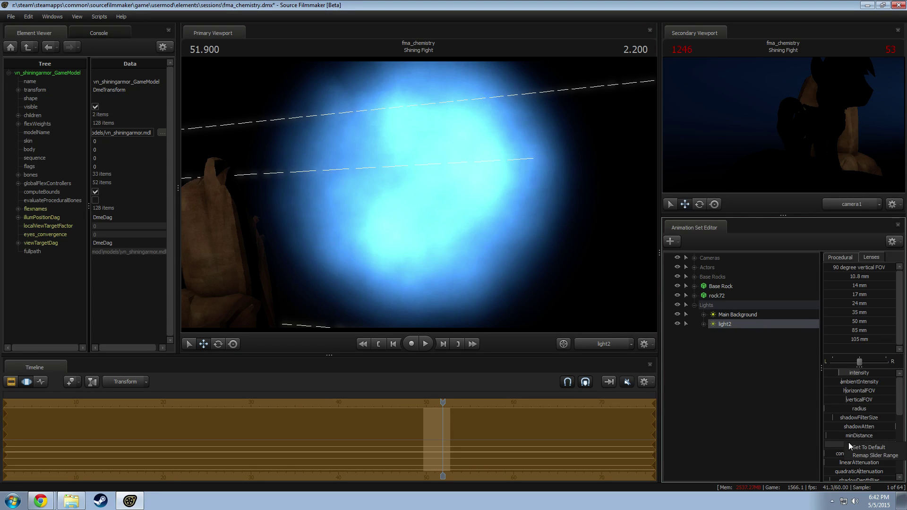
scroll(852, 443, "down", 5)
right_click(855, 402)
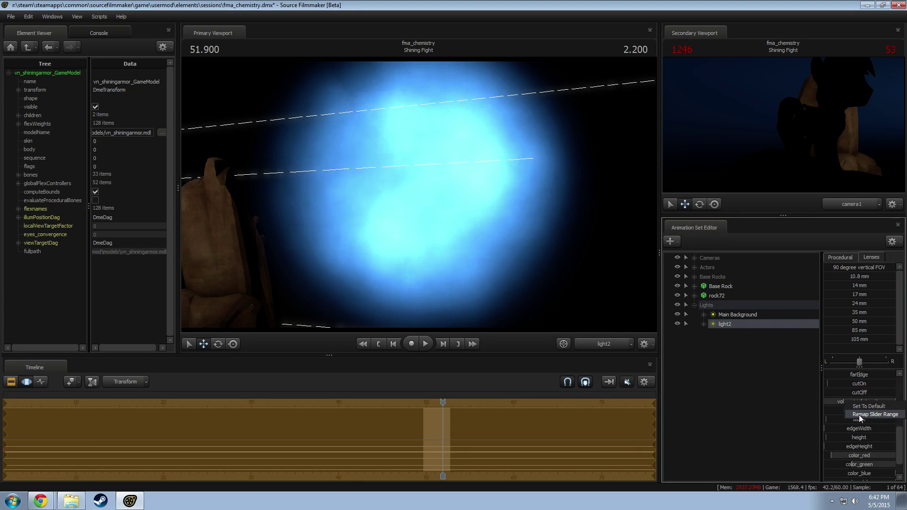
left_click(859, 415)
left_click(455, 245)
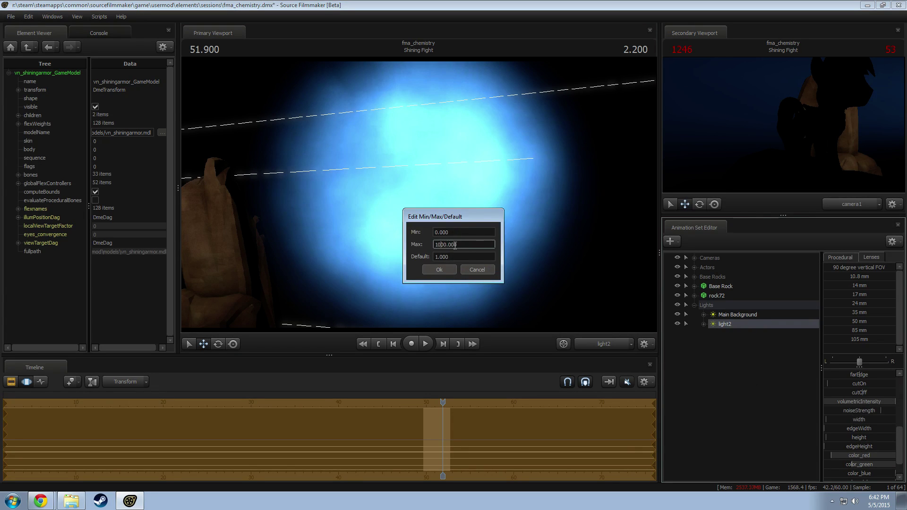
left_click(442, 269)
mouse_move(850, 402)
left_mouse_down()
mouse_move(874, 402)
mouse_move(839, 402)
mouse_move(893, 401)
left_mouse_up()
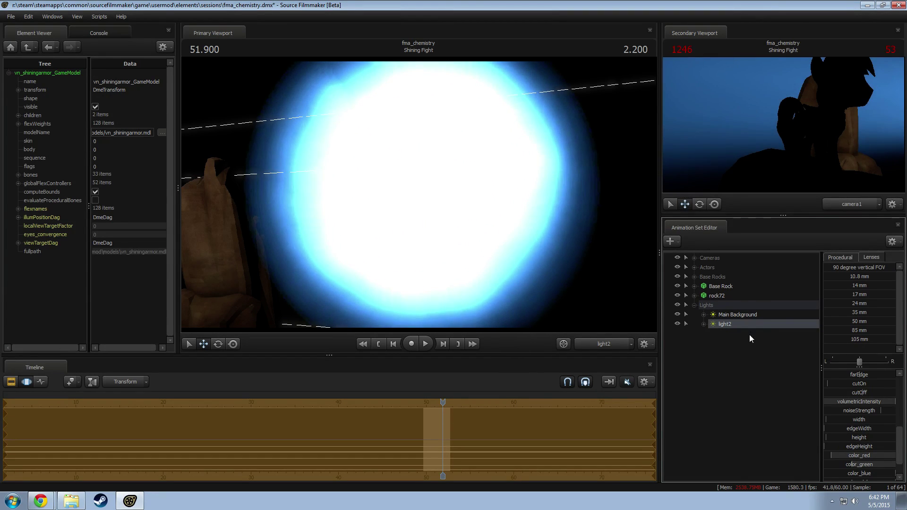
Step: Widen light2's horizontalFOV slightly and nudge the light's aim
scroll(853, 405, "up", 5)
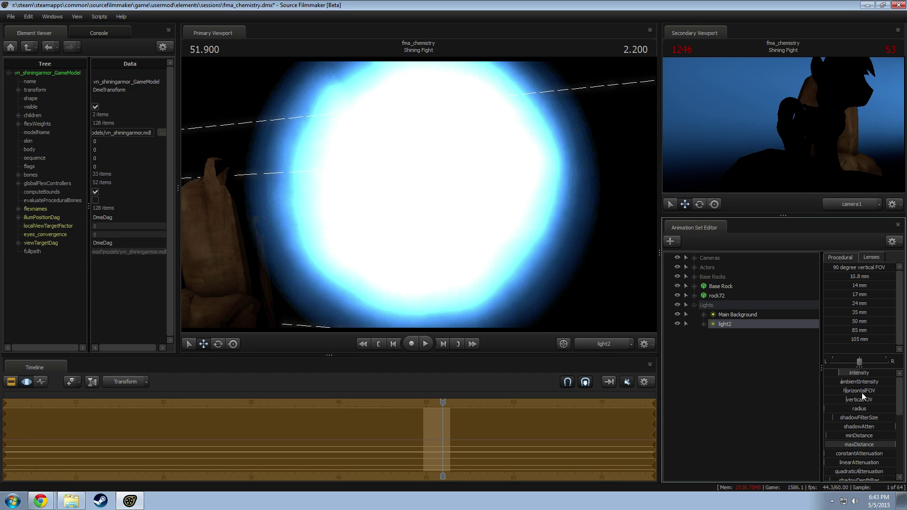
left_click_drag(861, 373, 855, 390)
left_click_drag(420, 195, 425, 197)
left_click_drag(859, 390, 862, 391)
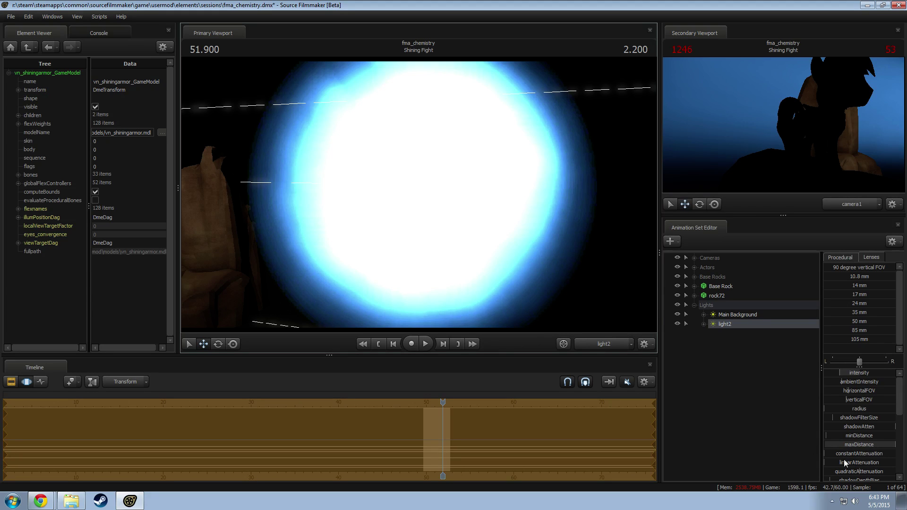
Step: Deepen light2's blue by reducing color_red and color_green, adjust its aim slightly, and check the sky against the anime reference
scroll(856, 454, "down", 3)
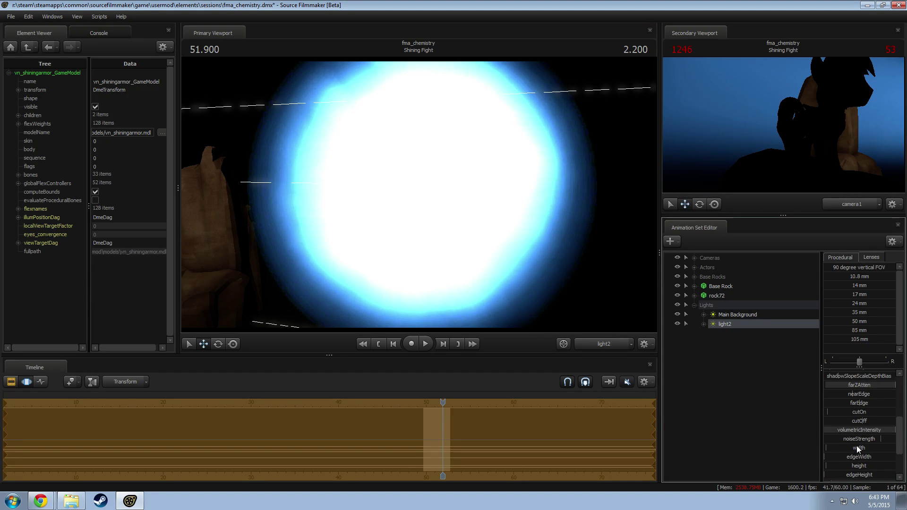
scroll(856, 446, "down", 1)
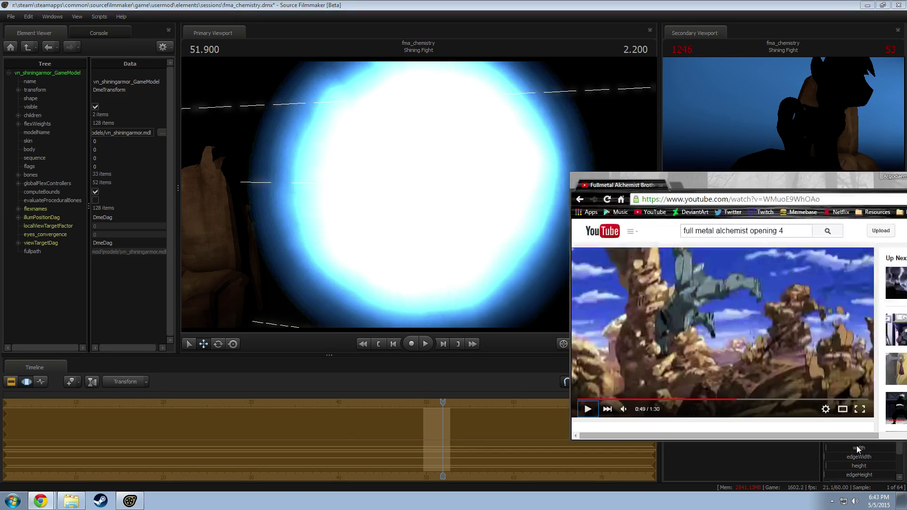
scroll(870, 432, "down", 2)
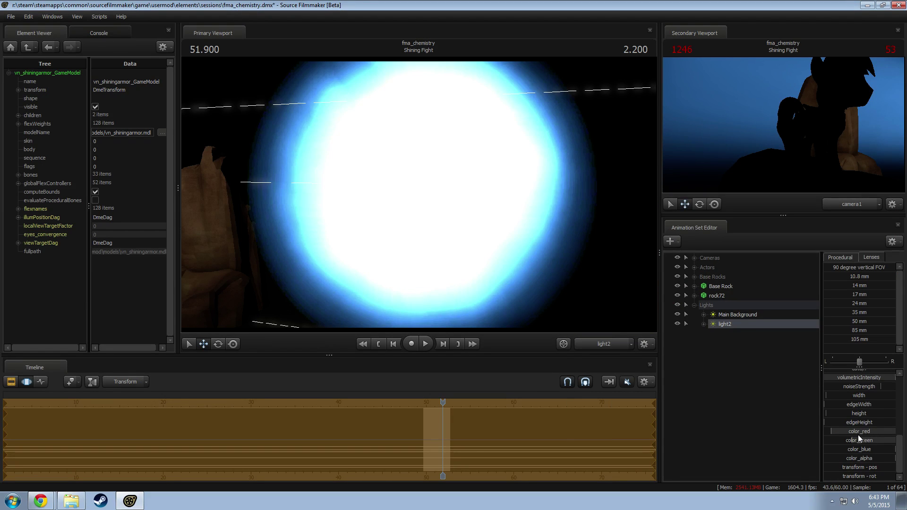
left_click_drag(858, 439, 847, 436)
left_click_drag(473, 213, 472, 208)
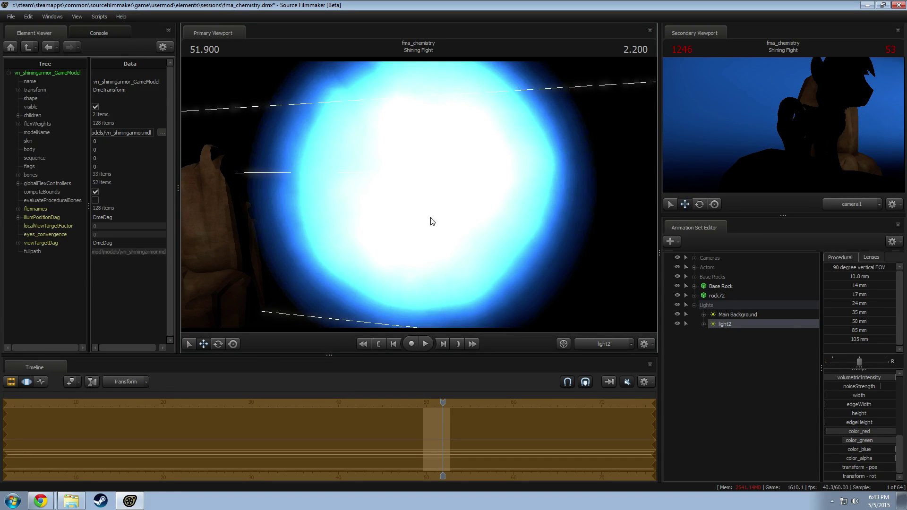
key("alt+Tab")
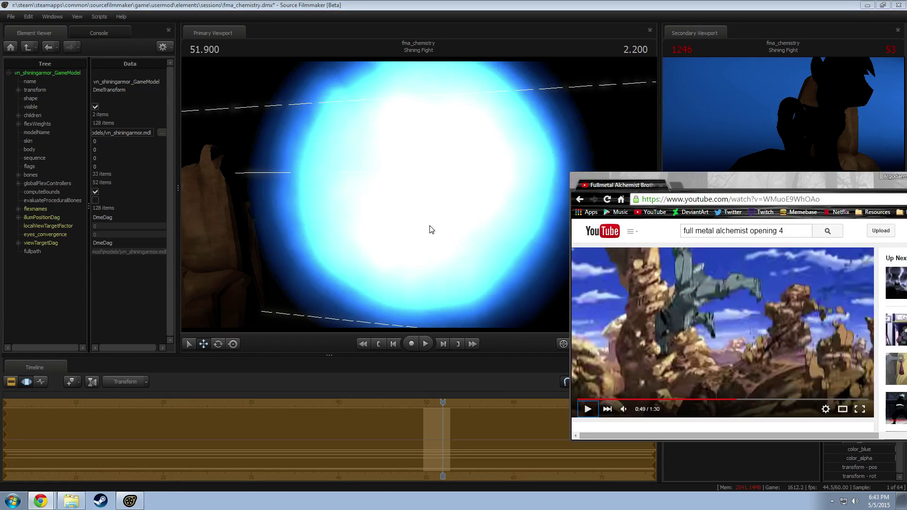
key("alt+Tab")
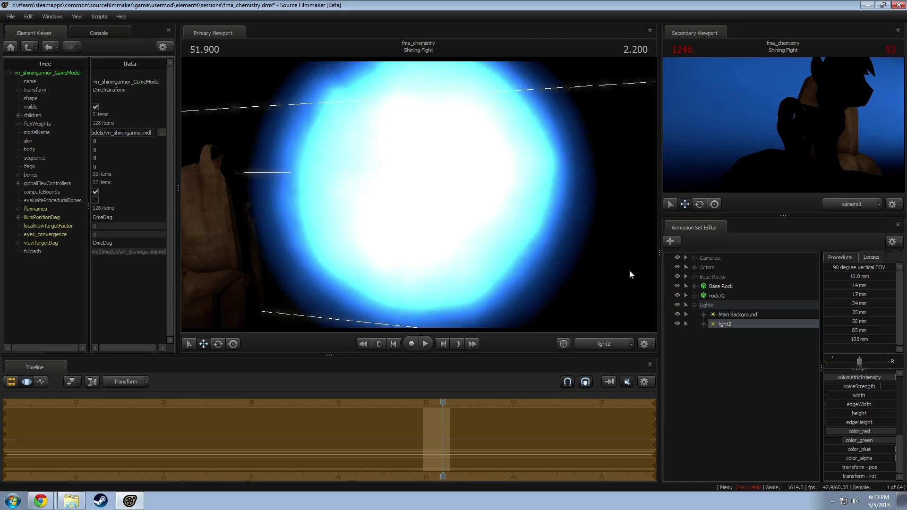
key("alt+Tab")
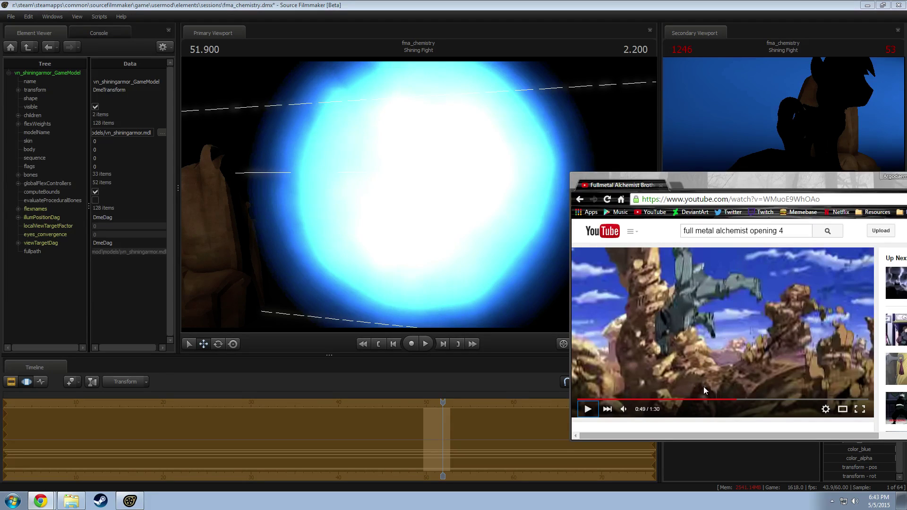
key("alt+Tab")
Step: Rename light2 as Blue Sky Volumetric 1
right_click(704, 355)
right_click(721, 326)
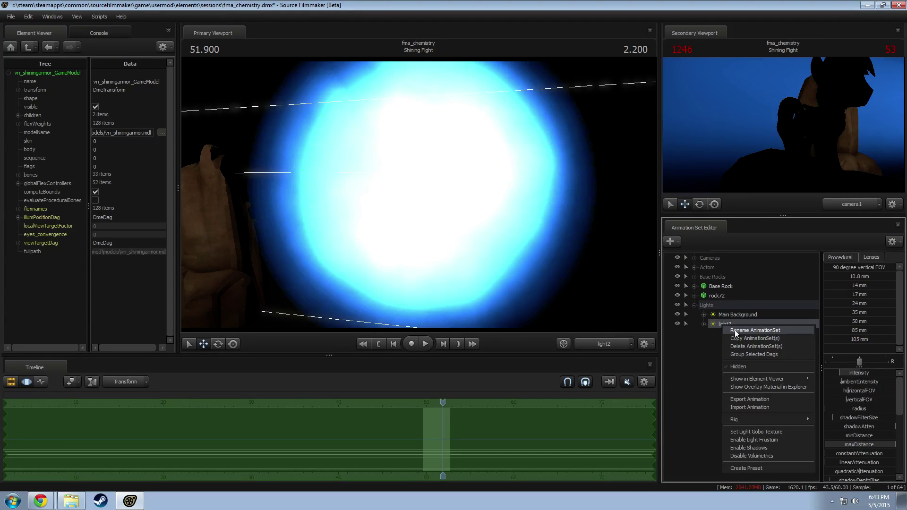
left_click(735, 331)
type("F")
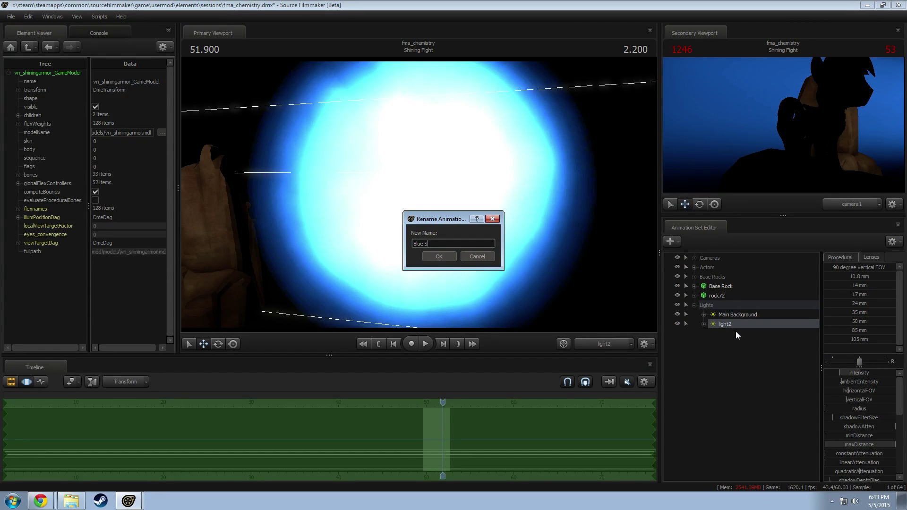
type("lue Sky Volumetric 1")
key("Return")
Step: Duplicate the Blue Sky Volumetric 1 light by copying and pasting its animation set
right_click(737, 325)
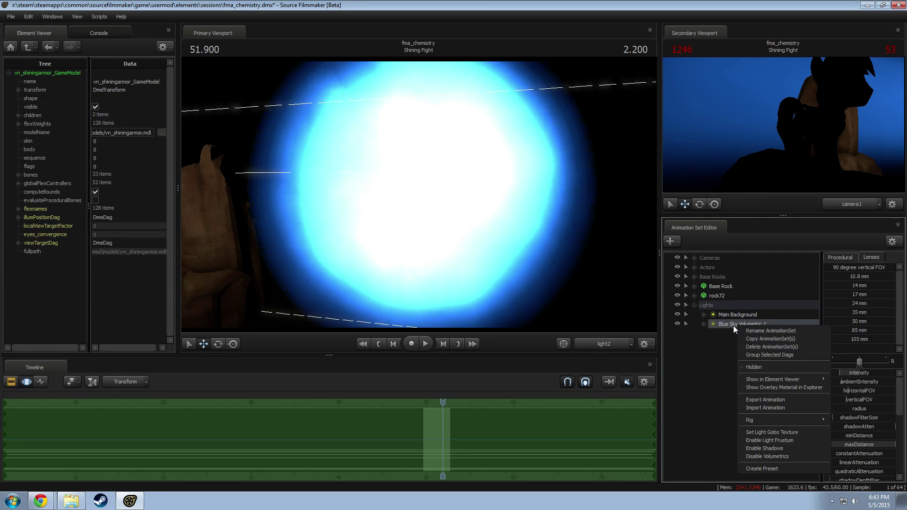
left_click(733, 337)
right_click(733, 338)
left_click(764, 388)
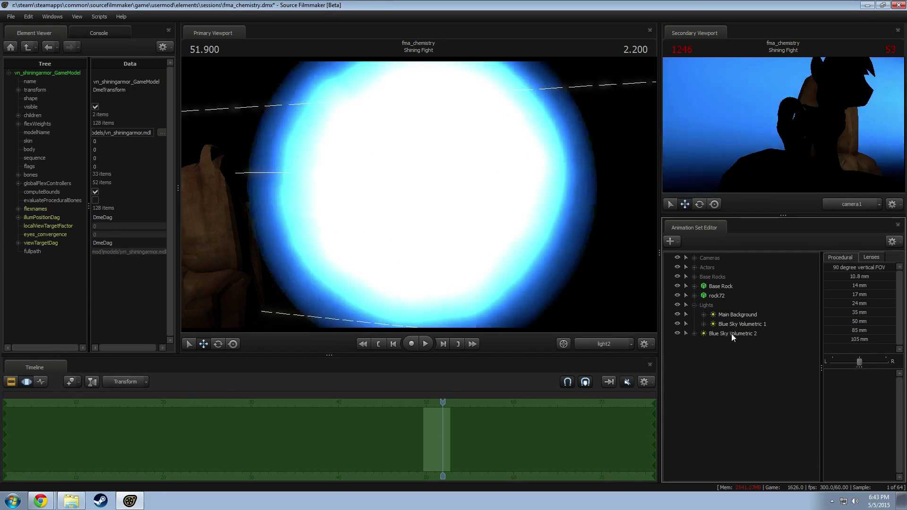
Step: Rename the duplicated sky light as White Sky Volumetric
left_click(732, 334)
right_click(713, 334)
left_click(746, 344)
right_click(736, 333)
left_click(756, 342)
left_click(418, 244)
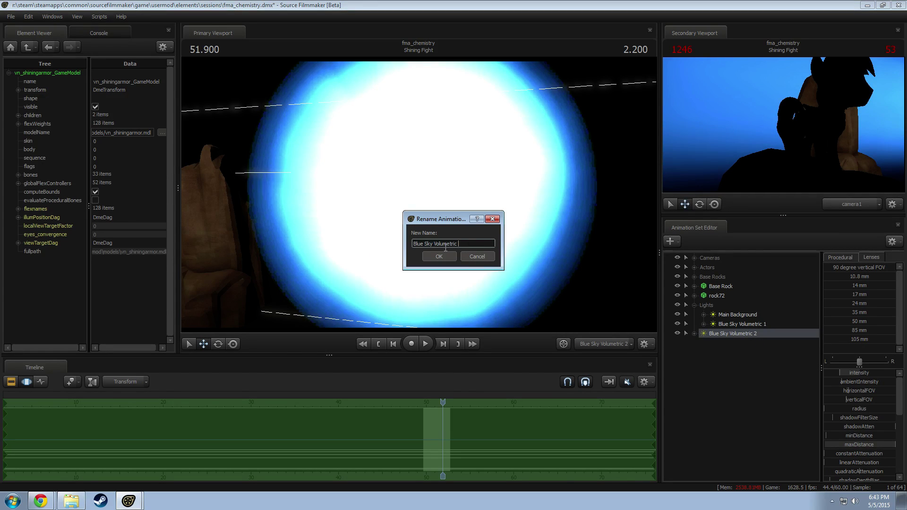
double_click(418, 243)
type("White")
key("Return")
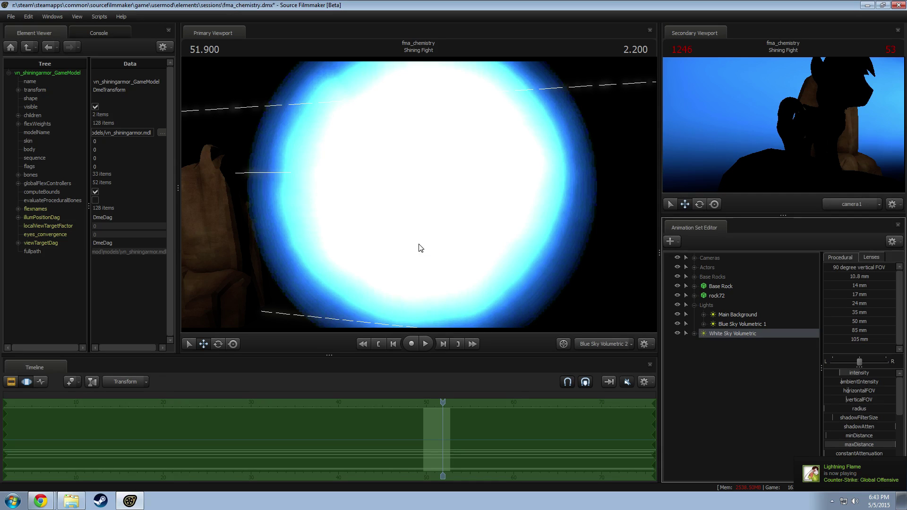
Step: Look through White Sky Volumetric and steer it down so its beam covers the lower part of the sky
left_click_drag(714, 331, 698, 329)
left_click_drag(375, 183, 386, 244)
left_click_drag(350, 205, 422, 199)
Step: Raise White Sky Volumetric's color_red and color_green to whiten its beam, refine its aim, and compare the sky with the anime reference
scroll(863, 448, "down", 6)
mouse_move(864, 432)
left_mouse_down()
mouse_move(893, 432)
mouse_move(891, 442)
mouse_move(849, 431)
left_mouse_up()
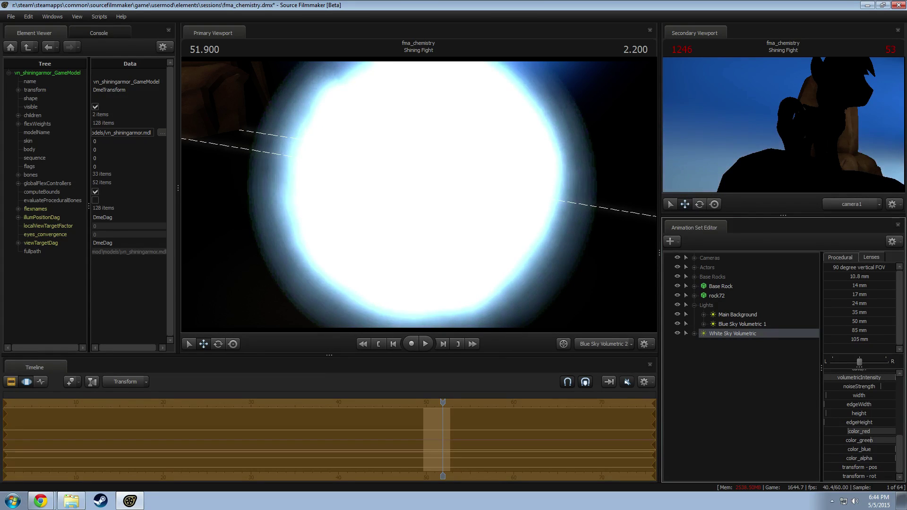
mouse_move(491, 215)
left_mouse_down()
mouse_move(489, 246)
mouse_move(489, 215)
left_mouse_up()
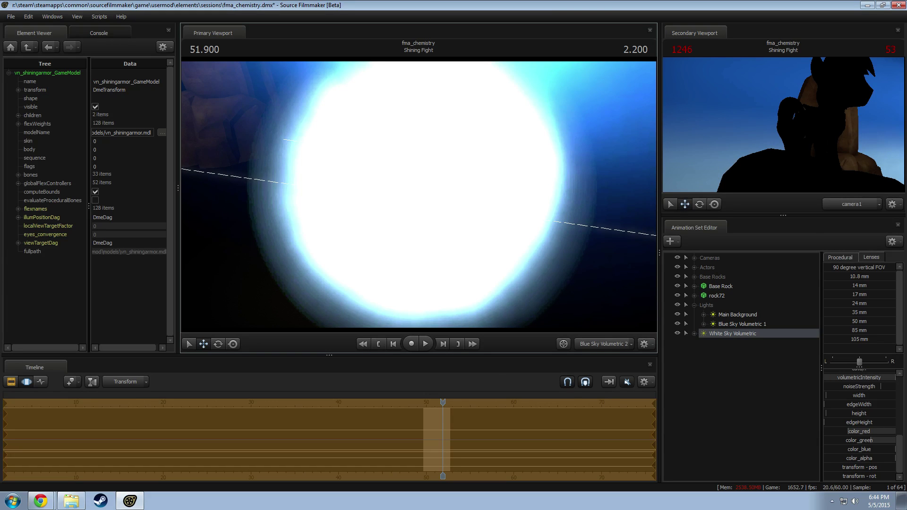
key("alt+Tab")
key("alt+Tab")
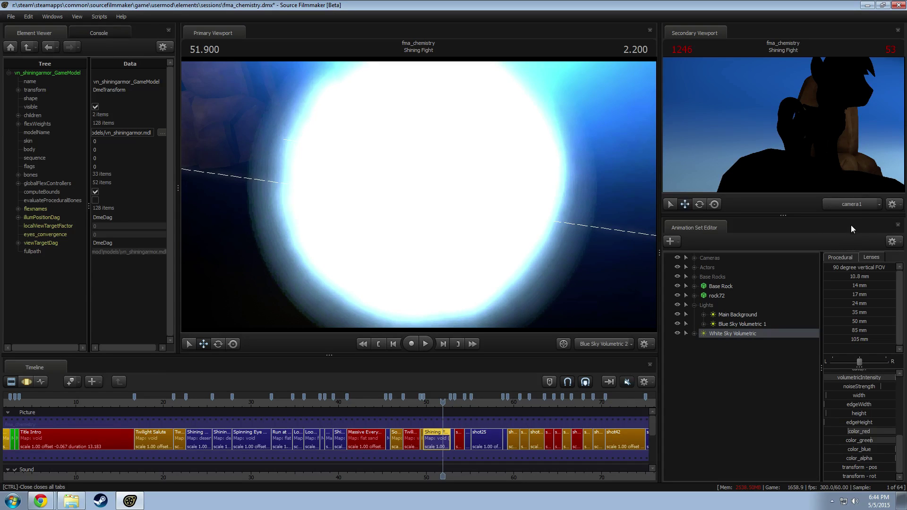
Step: Look through camera1 and increase its aperture to blur the rocks behind Shining Armor
left_click(694, 257)
left_click(729, 267)
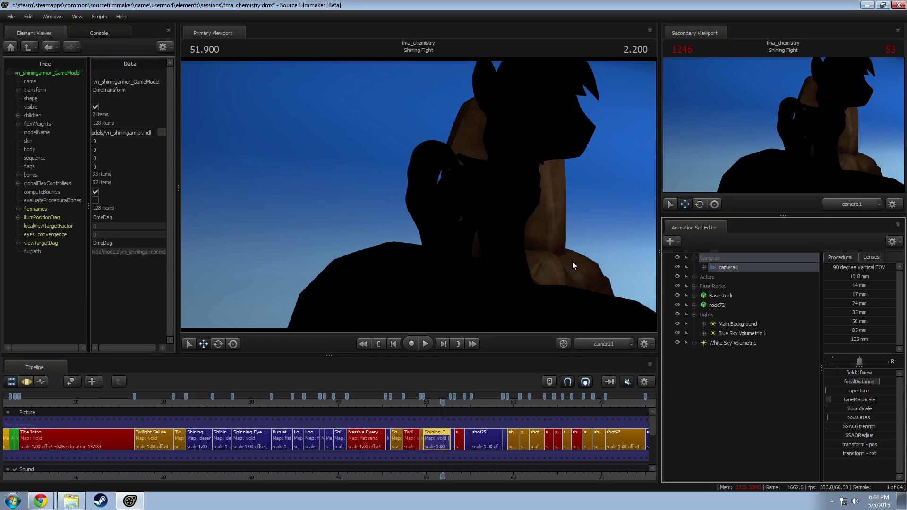
left_click_drag(851, 388, 872, 391)
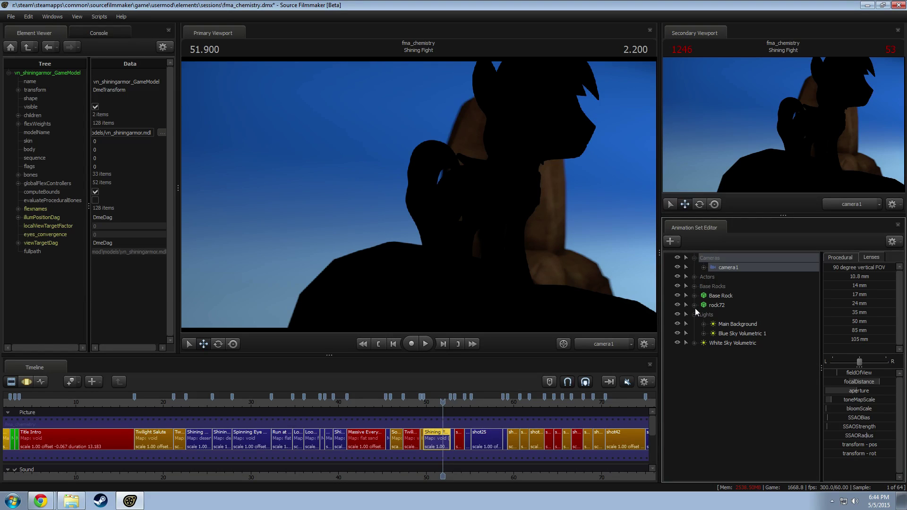
Step: Turn off progressive refinement for the primary viewport and compare the camera1 view with the anime reference
key("F3")
left_click(598, 345)
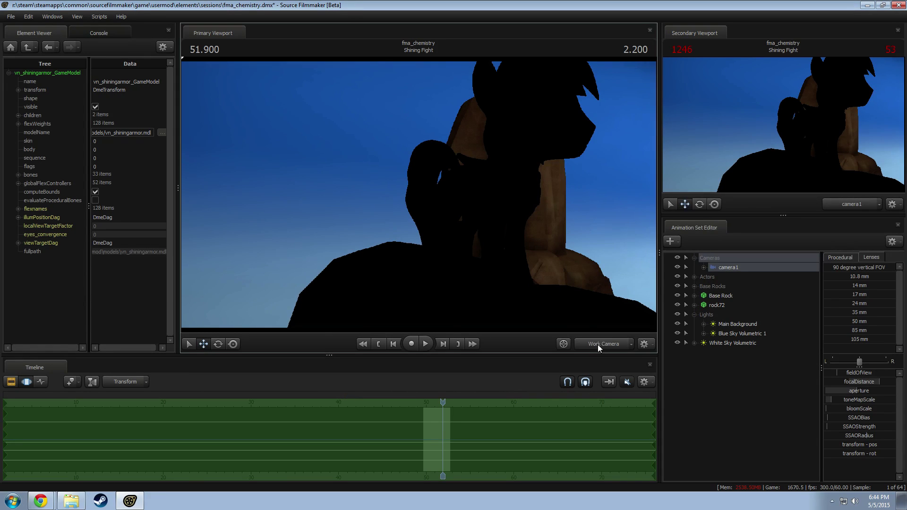
left_click_drag(558, 274, 454, 265)
left_click_drag(534, 263, 590, 255)
right_click(382, 184)
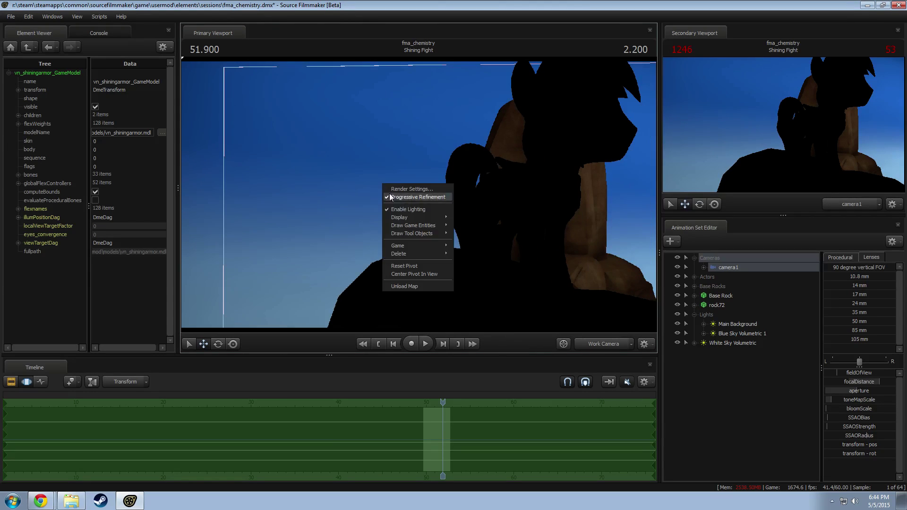
left_click(417, 197)
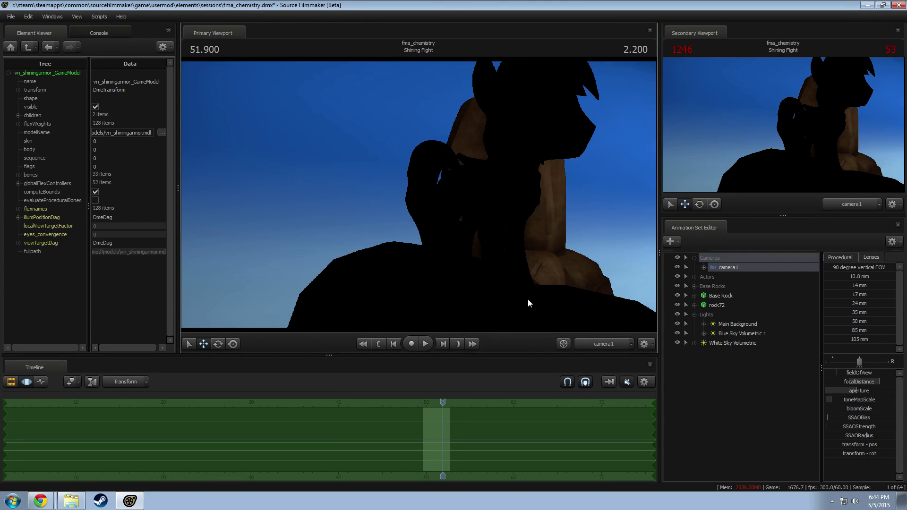
key("alt+Tab")
key("alt+Tab")
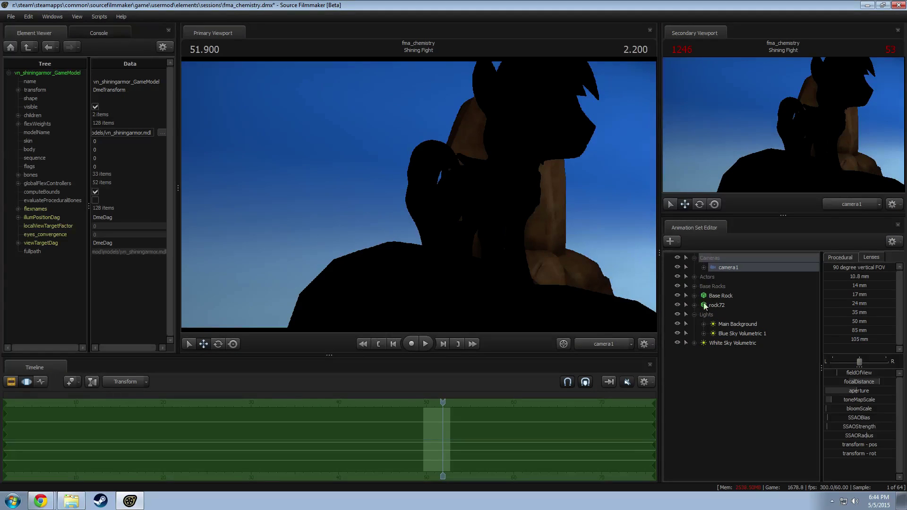
Step: Move White Sky Volumetric into the Lights group
left_click(694, 316)
left_click(727, 325)
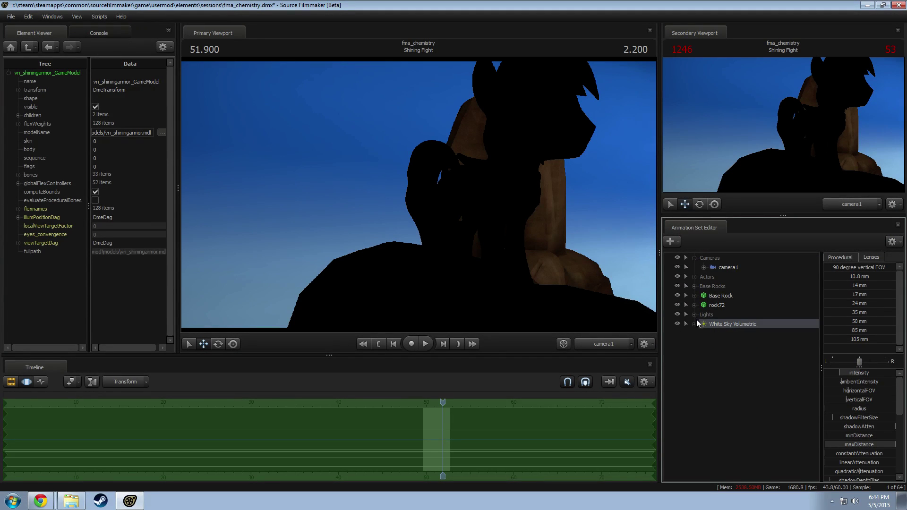
left_click(695, 316)
left_click(727, 334)
left_click_drag(718, 342, 711, 315)
left_click(695, 314)
left_click(695, 314)
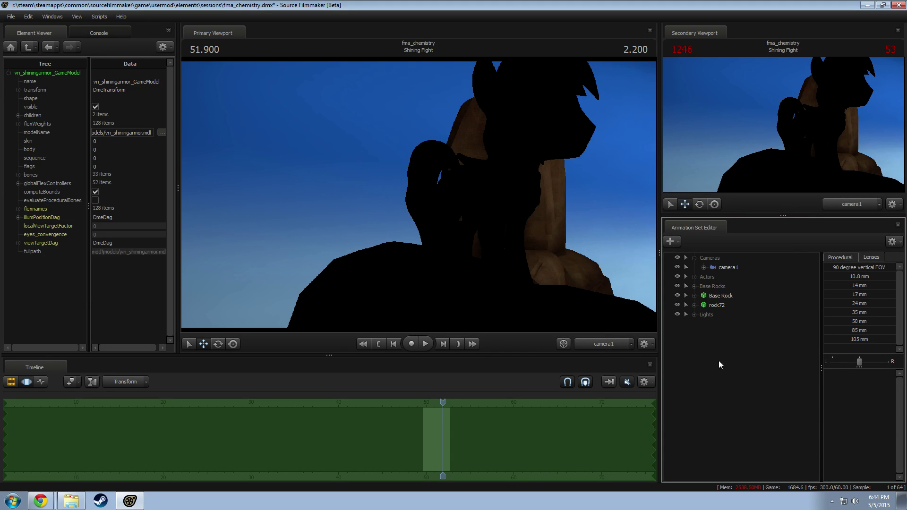
Step: Create a new light for the shot to light Shining Armor and the base rock
right_click(719, 361)
left_click(765, 373)
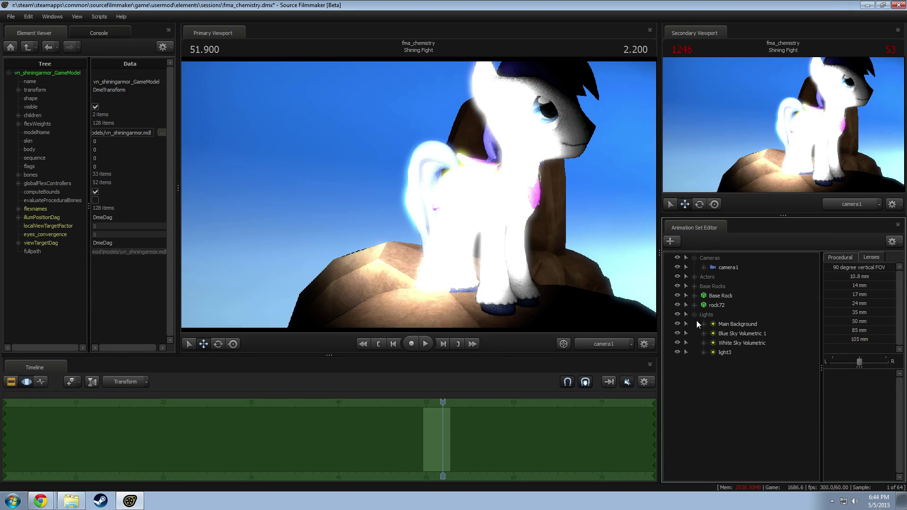
Step: Aim light3 at Shining Armor from behind and at an angle, using the anime opening around 0:48 as reference
left_click(725, 352)
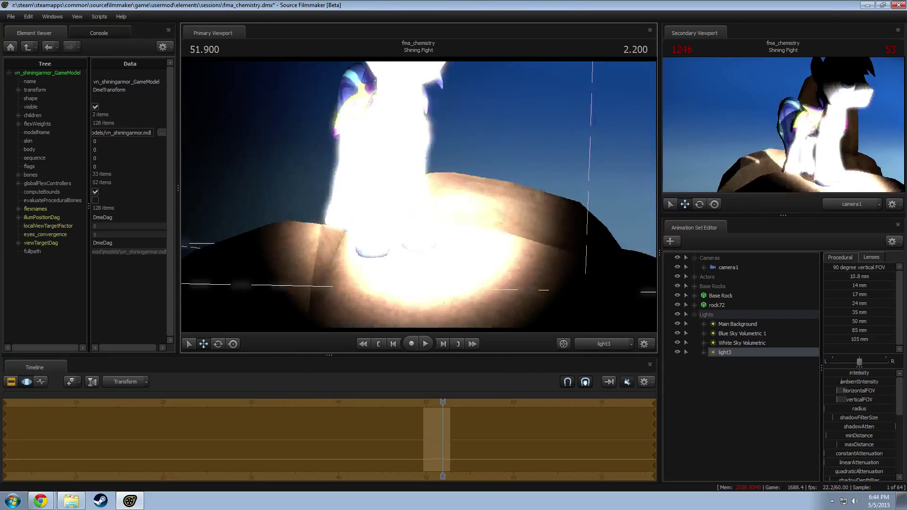
mouse_move(419, 195)
left_mouse_down()
mouse_move(435, 182)
mouse_move(406, 194)
mouse_move(444, 201)
mouse_move(413, 174)
mouse_move(418, 194)
left_mouse_up()
key("s")
key("w")
key("alt+Tab")
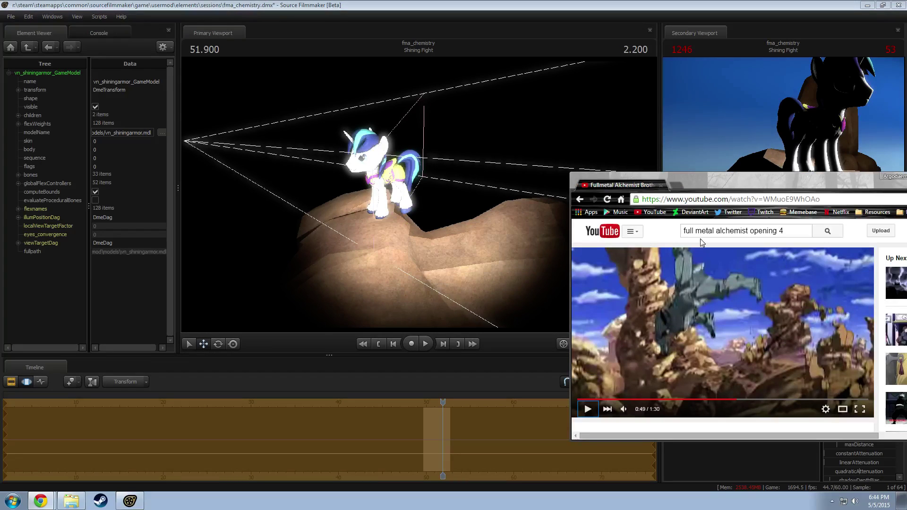
left_click(736, 400)
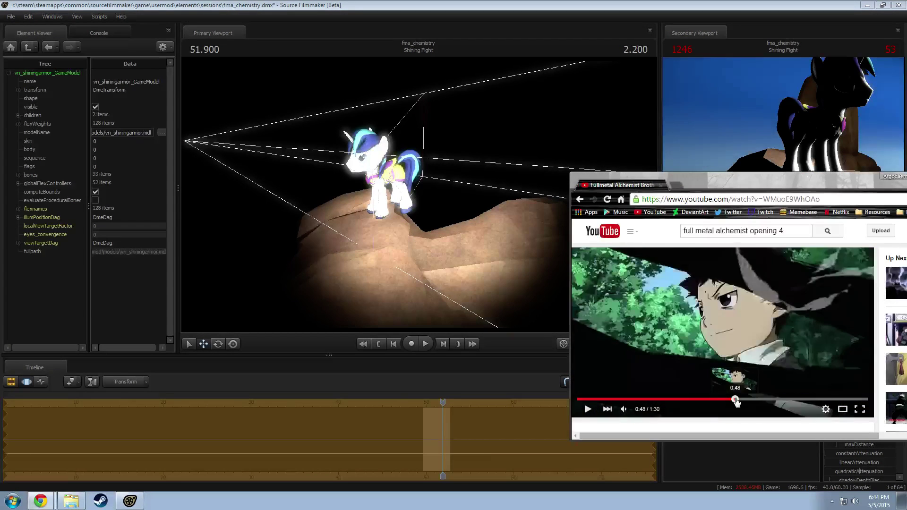
key("alt+Tab")
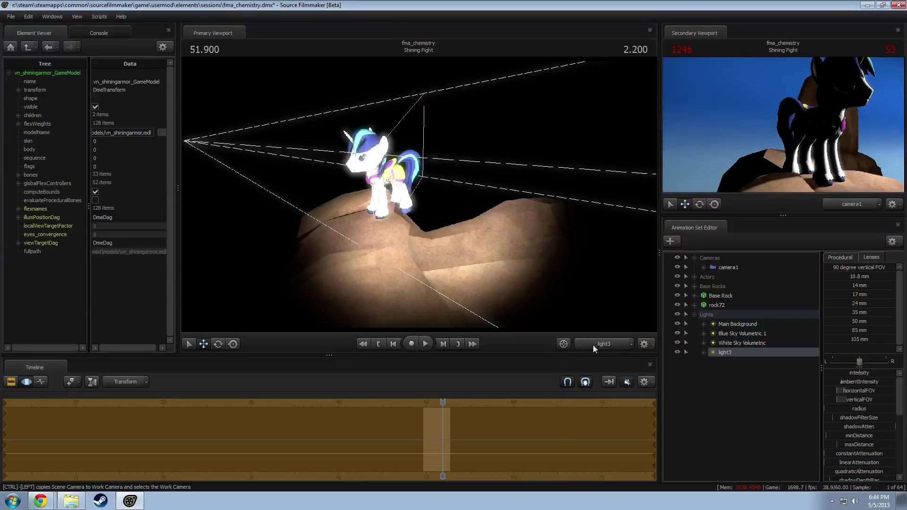
left_click_drag(472, 246, 477, 265)
left_click_drag(419, 194, 394, 164)
Step: Rename light3 to Rim
right_click(736, 351)
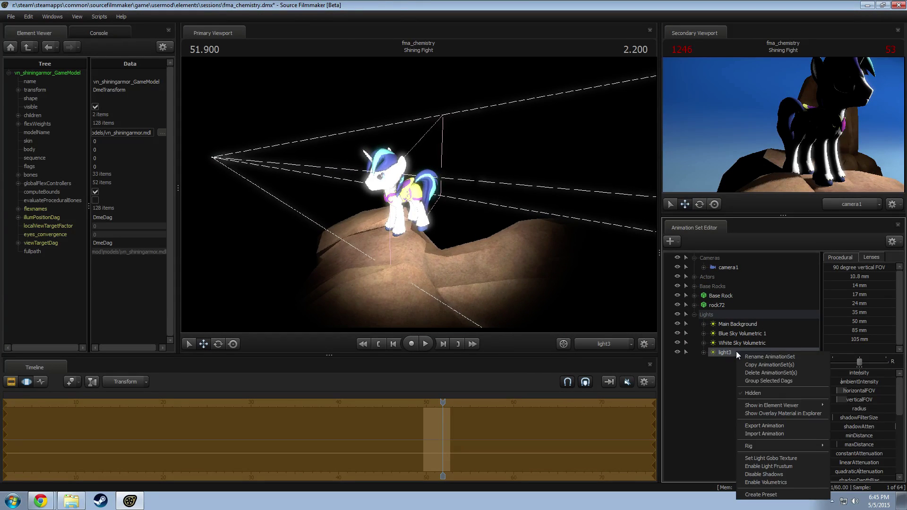
left_click(755, 358)
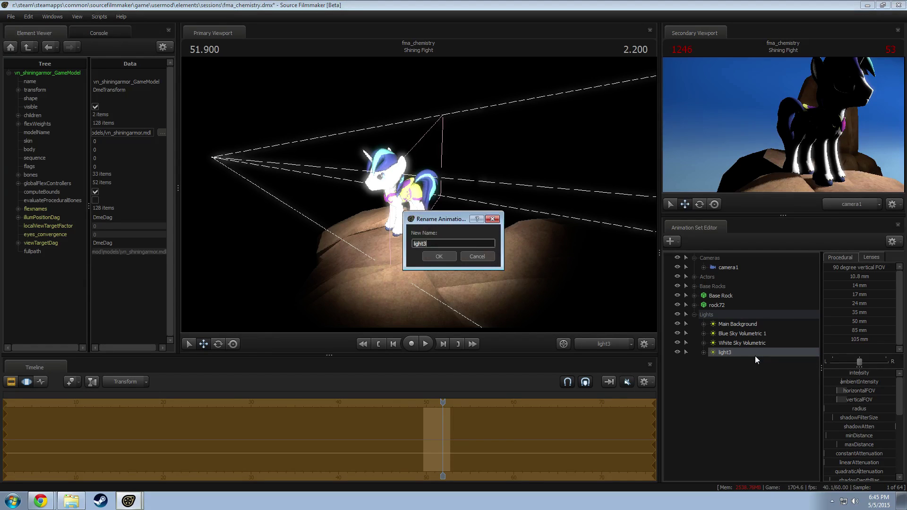
type("Rim")
left_click(438, 256)
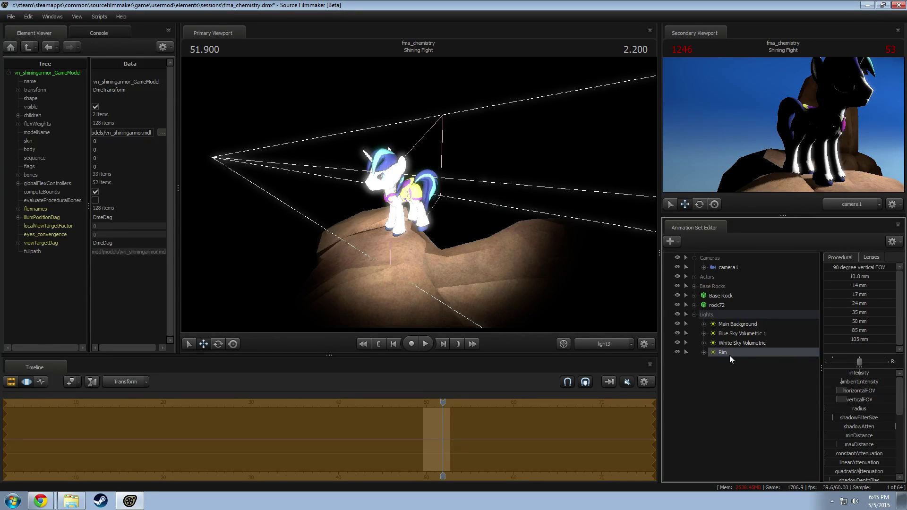
Step: Examine the red, green and blue colour controls of the Main Background light
scroll(874, 443, "down", 5)
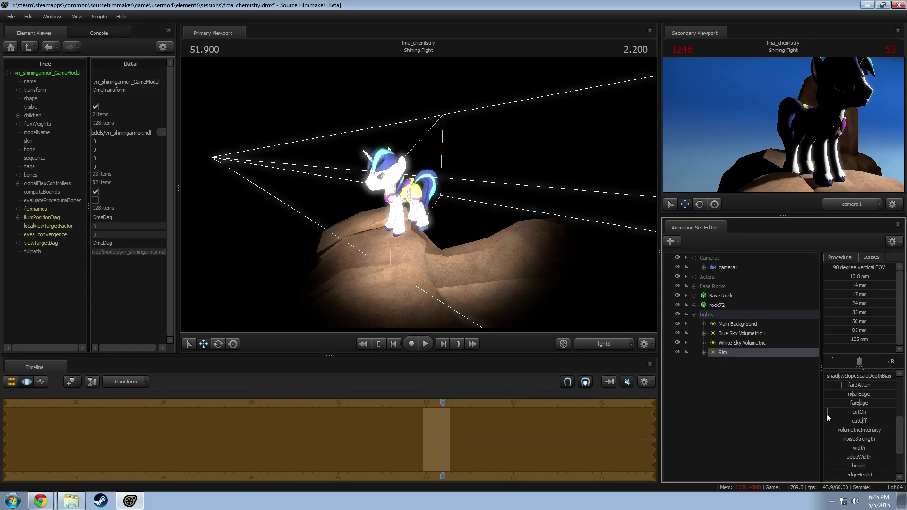
left_click(704, 324)
scroll(747, 396, "down", 4)
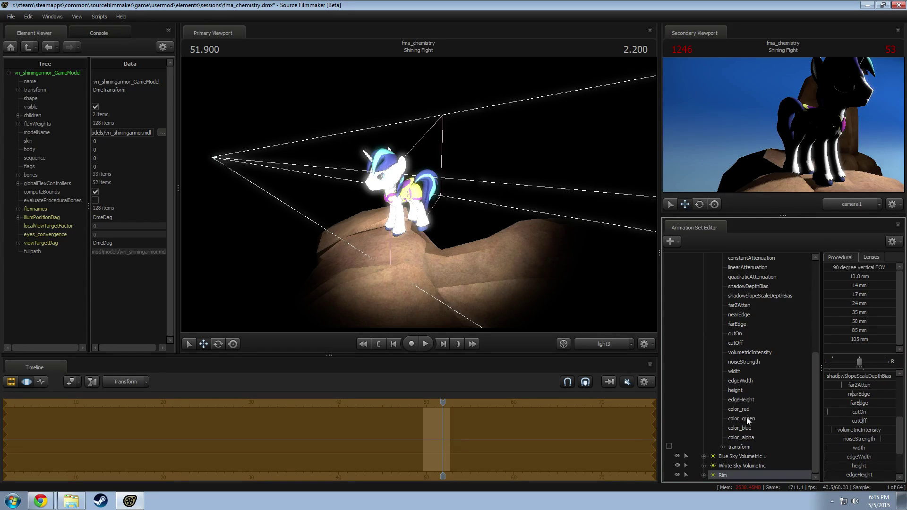
left_click(747, 419)
scroll(746, 368, "up", 5)
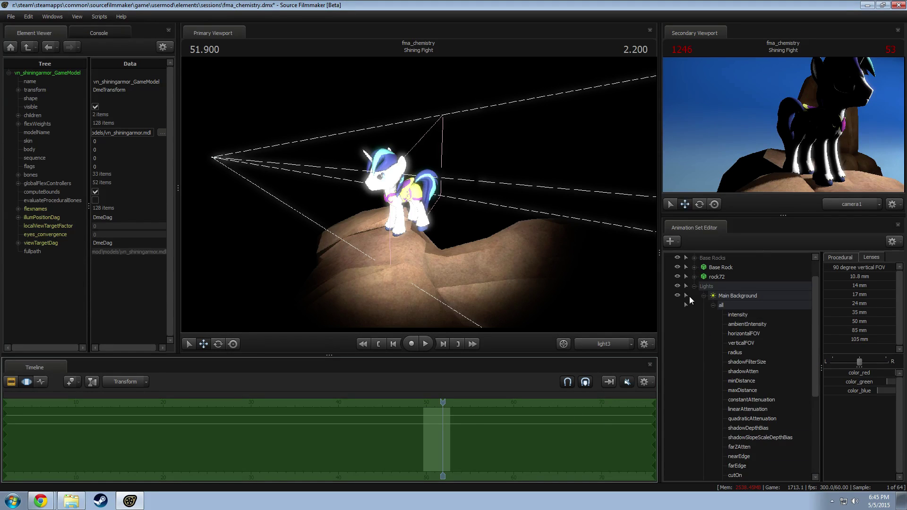
left_click(704, 296)
left_click(722, 352)
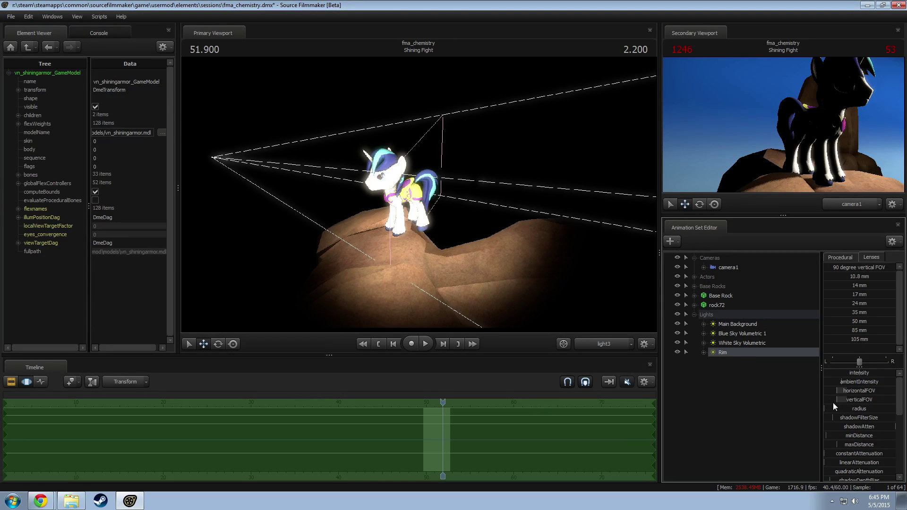
Step: Move Rim out of the Lights group, duplicate it and rename the copy Main
left_click_drag(730, 351, 737, 364)
right_click(729, 354)
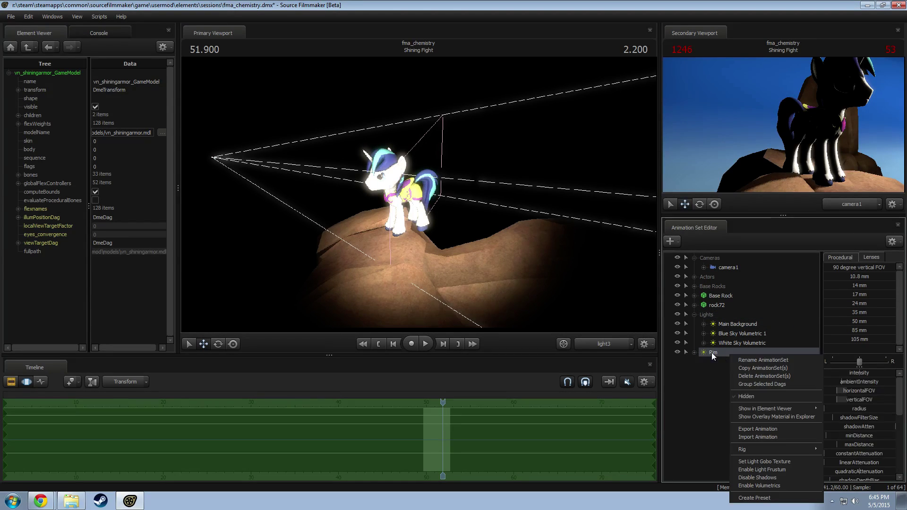
left_click(750, 433)
right_click(714, 362)
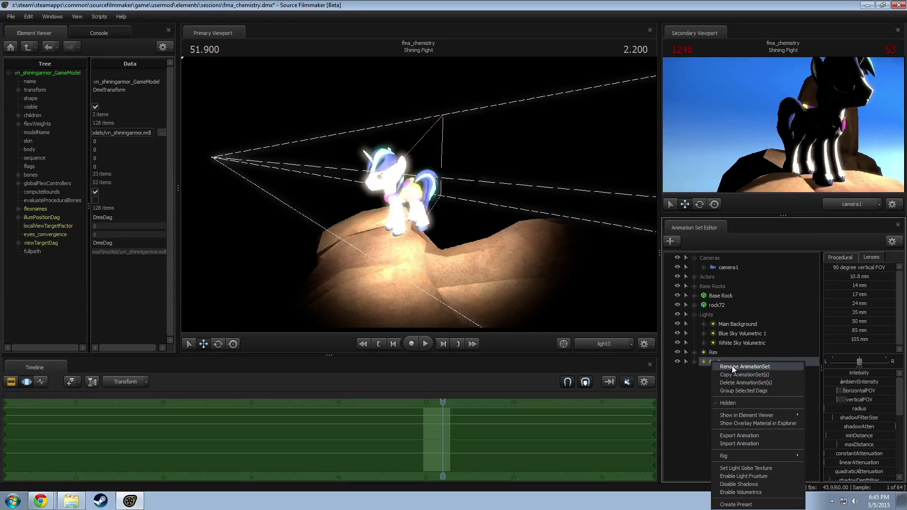
left_click(735, 365)
type("m")
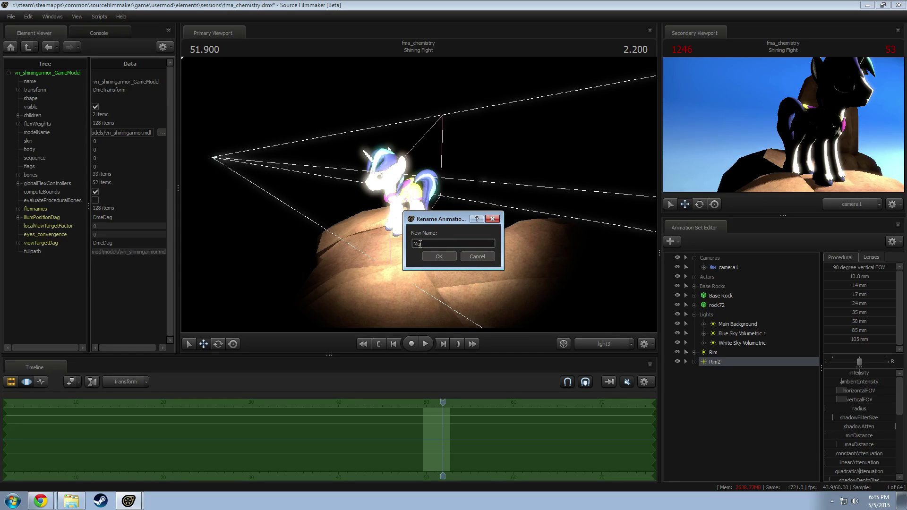
left_click(432, 260)
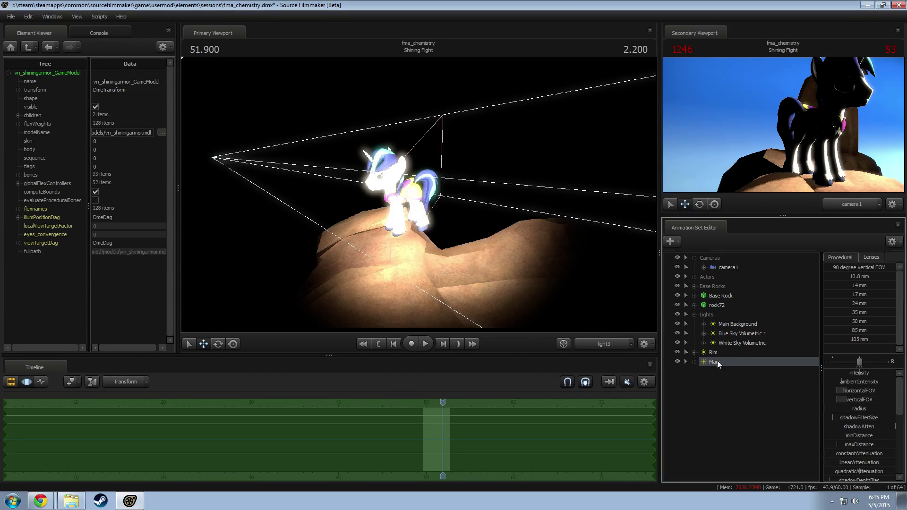
Step: Aim the Main light at Shining Armor from the front, with its shadows disabled and its intensity lowered
left_click_drag(730, 361, 611, 257)
right_click(718, 362)
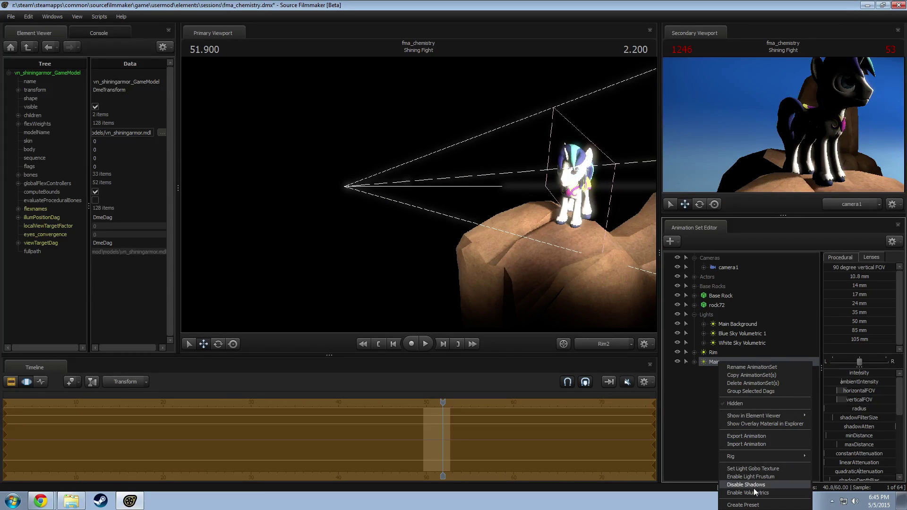
left_click(730, 470)
left_click_drag(511, 251, 629, 232)
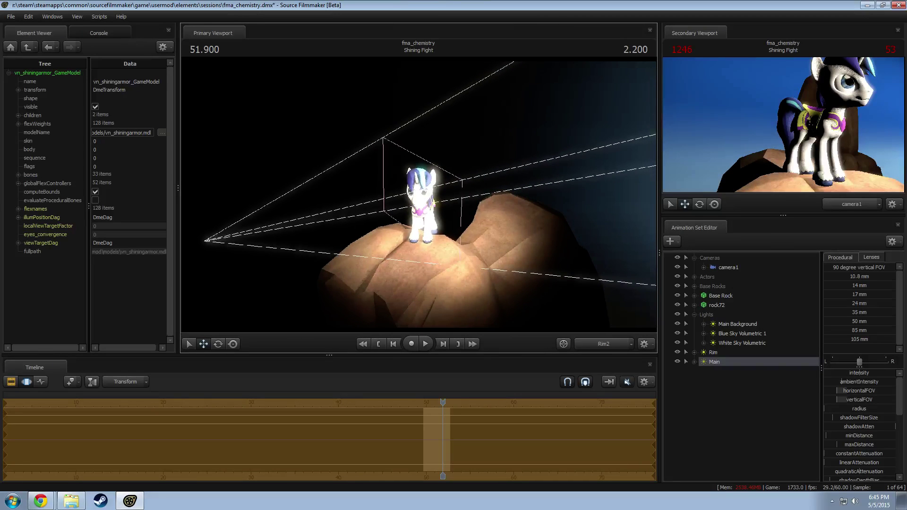
left_click_drag(870, 374, 852, 374)
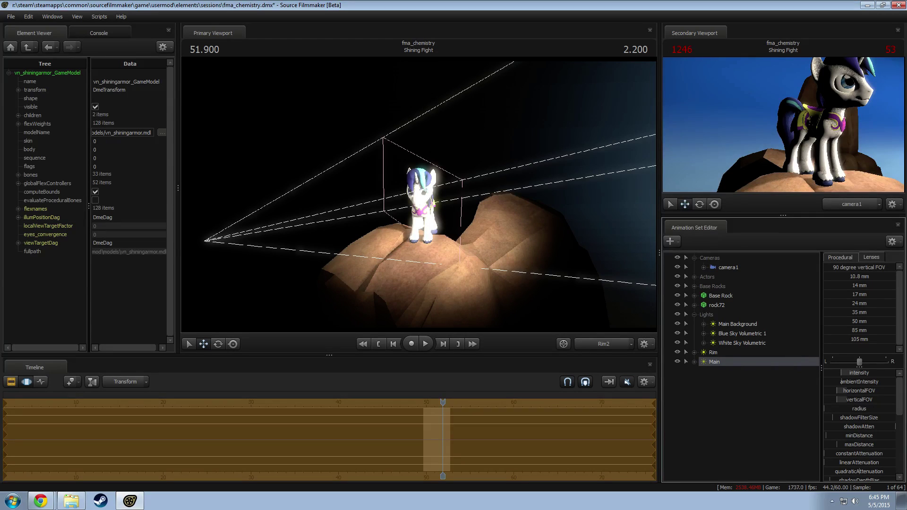
Step: Duplicate the Main light and rename the copy Ambient
right_click(714, 362)
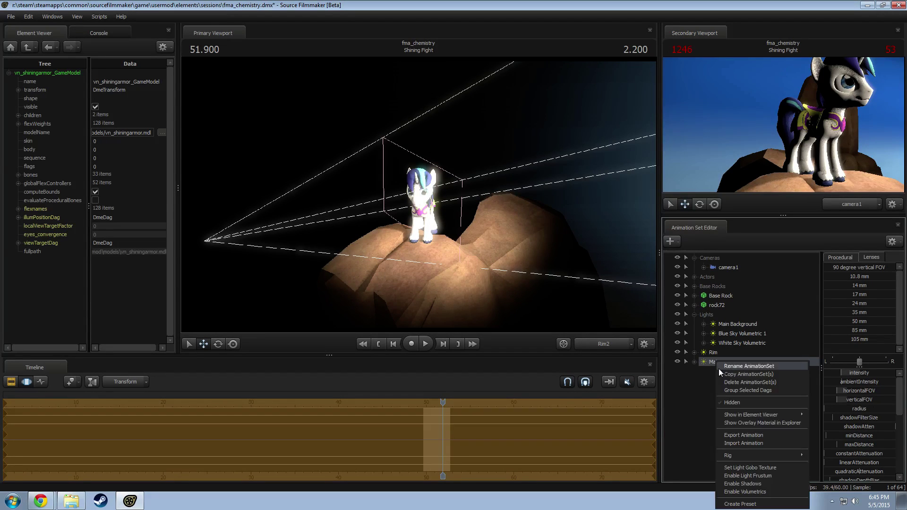
left_click(701, 386)
right_click(696, 392)
left_click(738, 446)
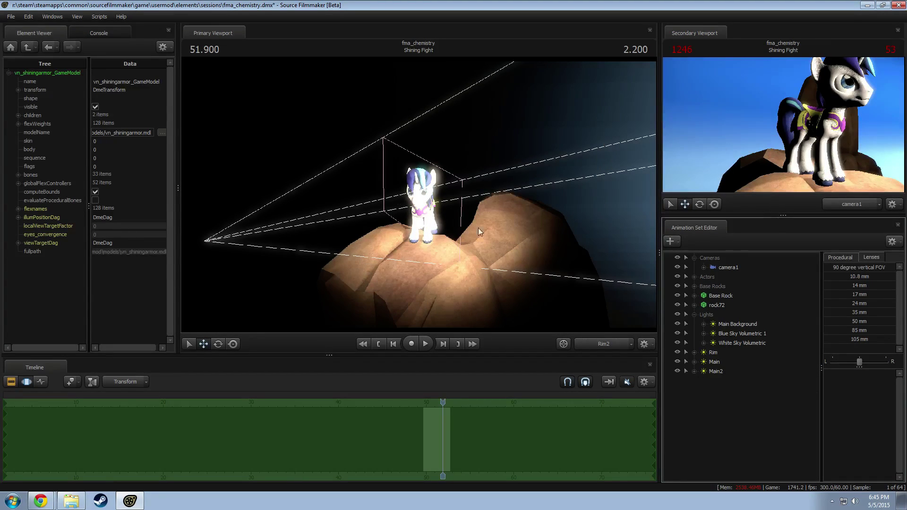
right_click(734, 373)
left_click(750, 233)
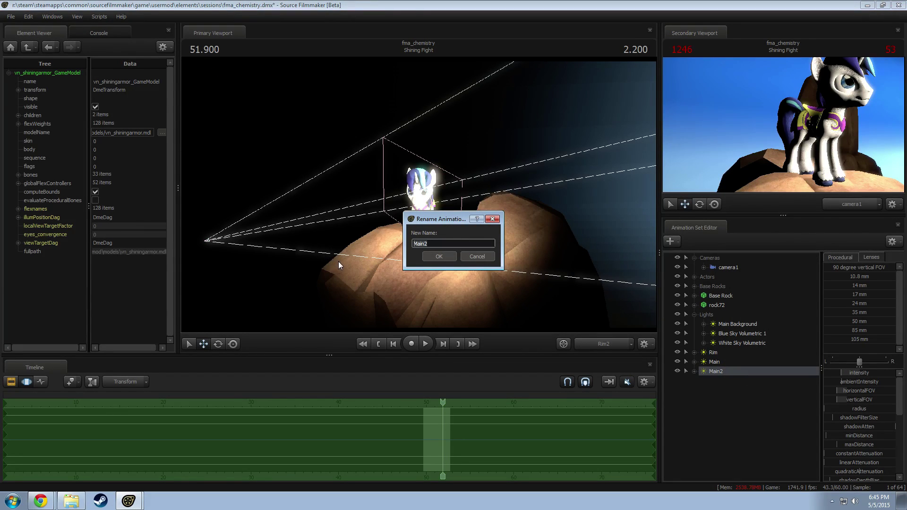
type("Ambient")
left_click(446, 256)
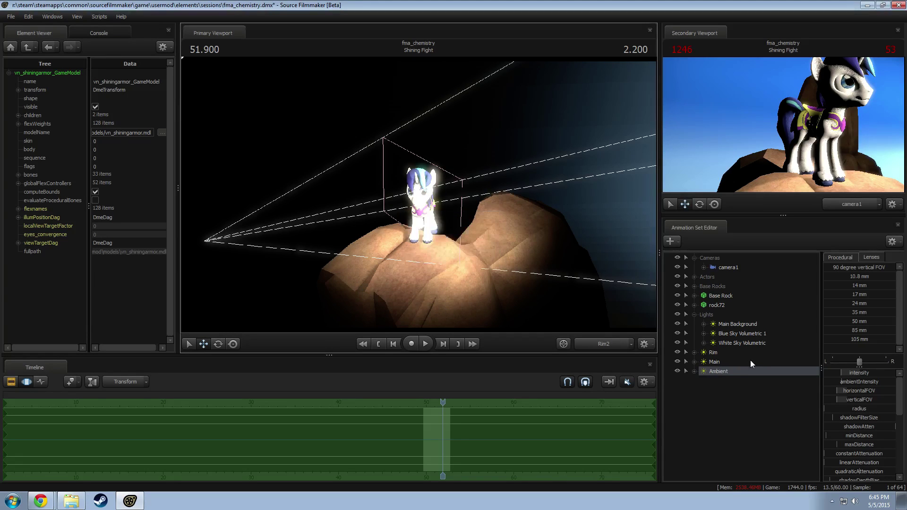
Step: Aim the Ambient light at Shining Armor and the rocks from the camera side and reduce its intensity
left_click_drag(600, 321, 520, 265)
left_click_drag(520, 264, 586, 279)
key("a")
mouse_move(419, 197)
left_mouse_down()
mouse_move(411, 198)
mouse_move(425, 196)
left_mouse_up()
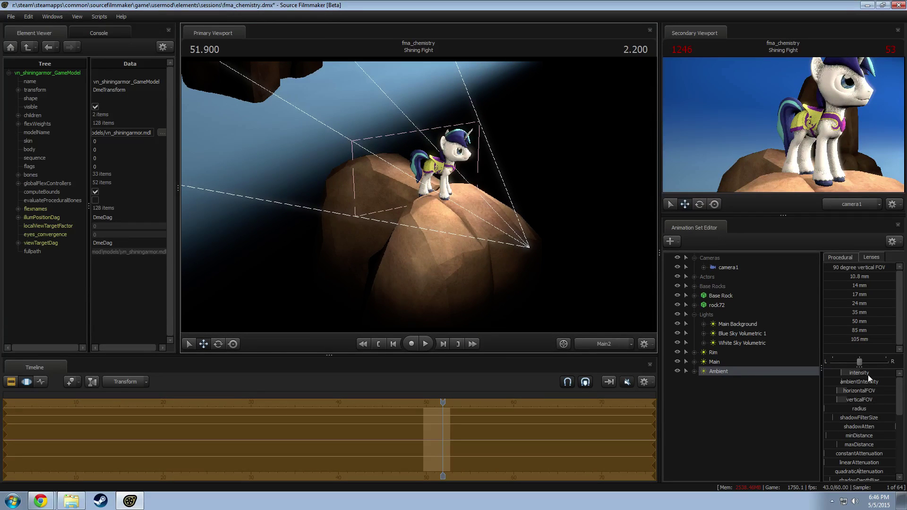
left_click_drag(868, 374, 857, 375)
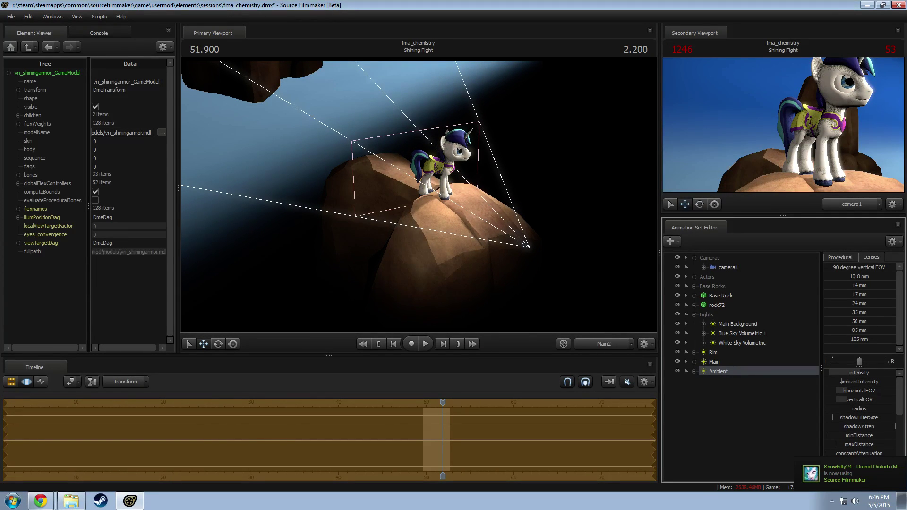
key("F2")
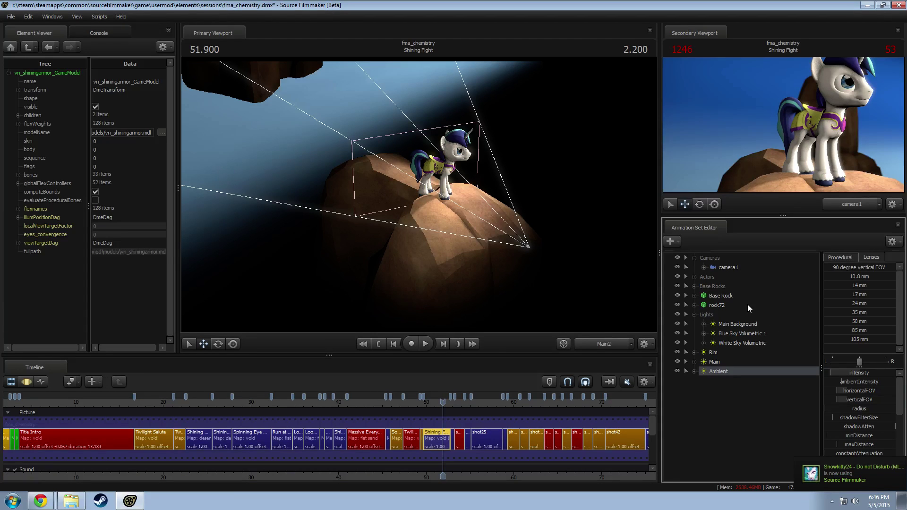
key("F3")
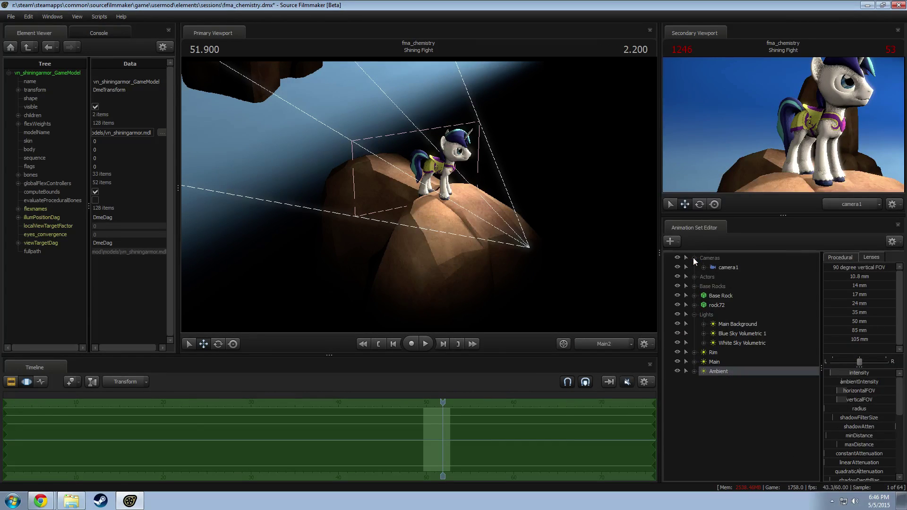
key("F2")
key("F3")
key("F2")
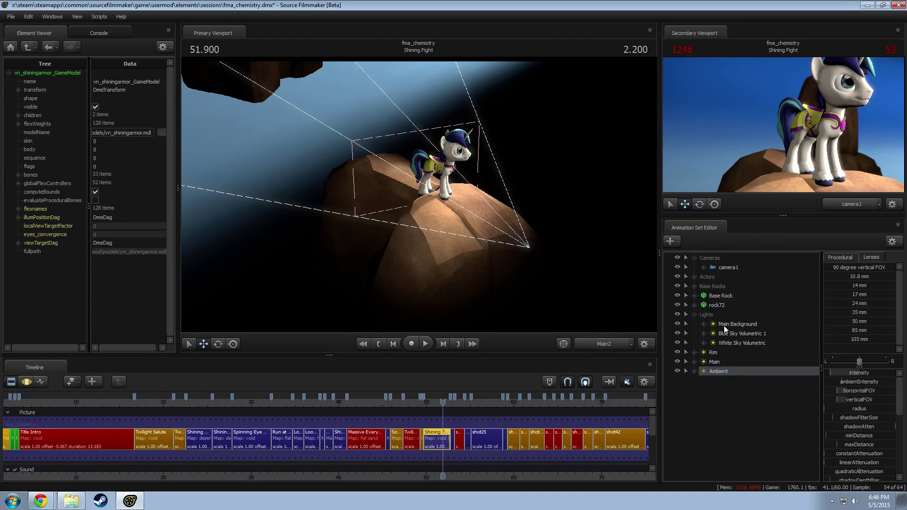
Step: Reposition Shining Armor's viewTarget in front of his face to redirect his gaze
left_click(694, 277)
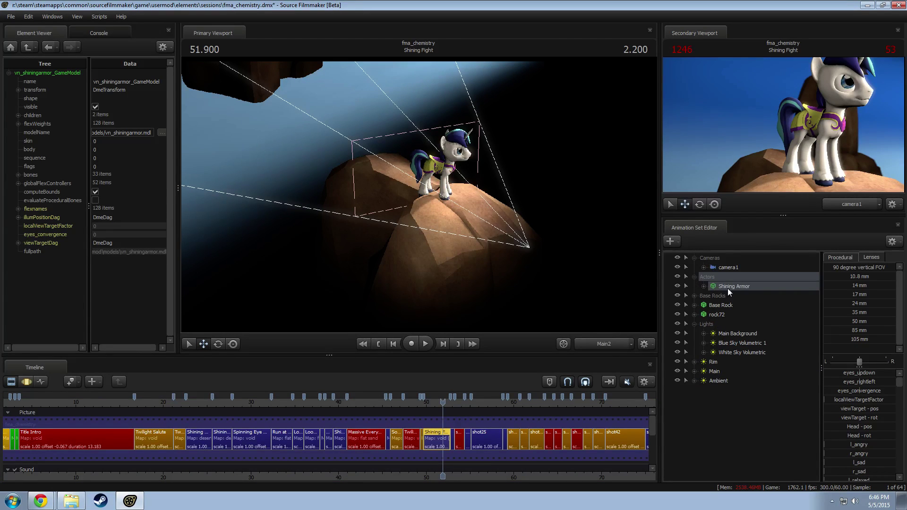
left_click(703, 286)
left_click(713, 296)
left_click(723, 306)
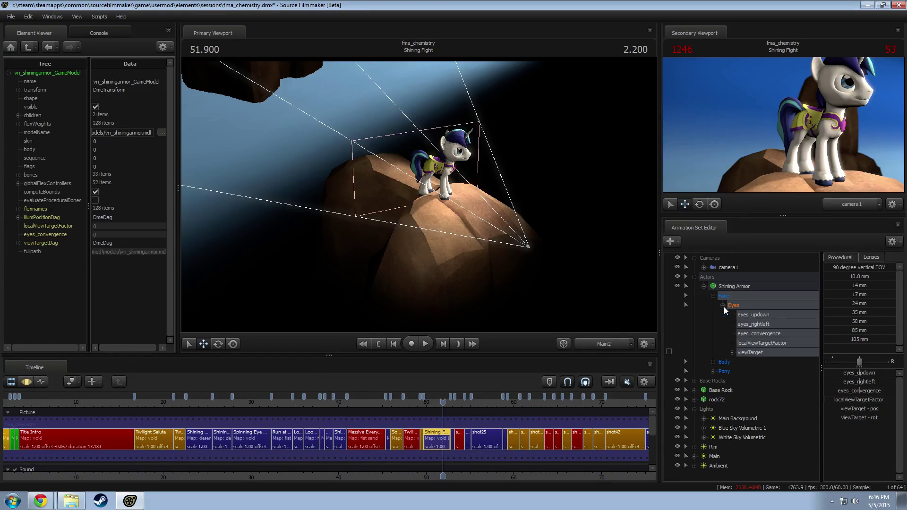
left_click(762, 353)
key("F3")
left_click_drag(496, 112, 582, 145)
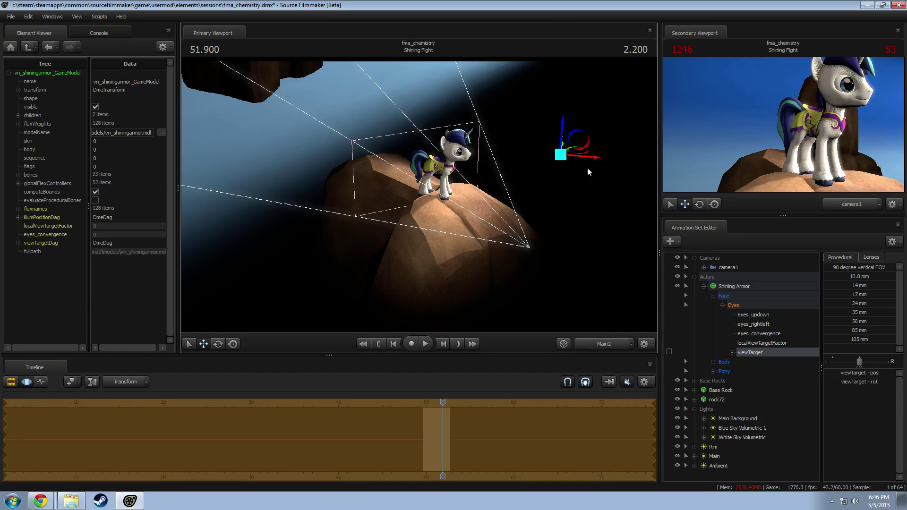
Step: Open Shining Armor's mouth by raising the jaw_open and mouth_O flexes, and check it through camera1
left_click(715, 370)
left_click(732, 391)
left_click_drag(858, 374, 895, 374)
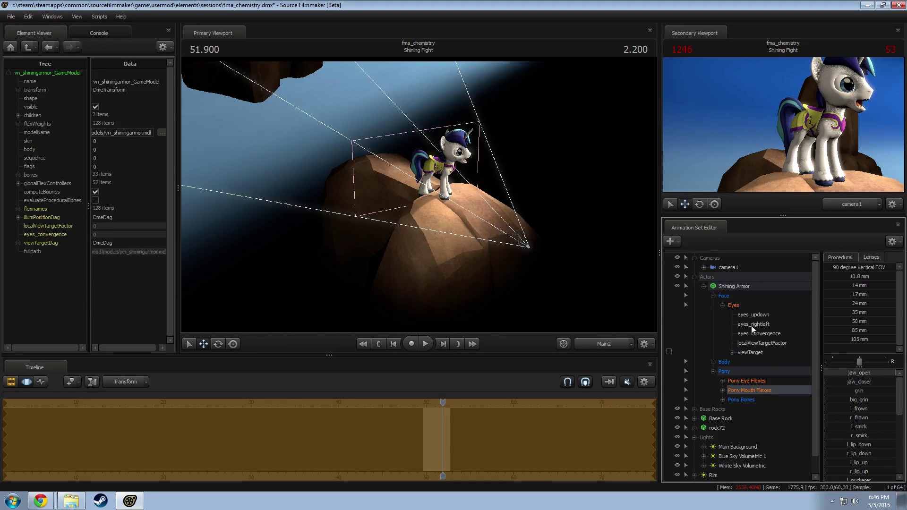
scroll(863, 458, "down", 4)
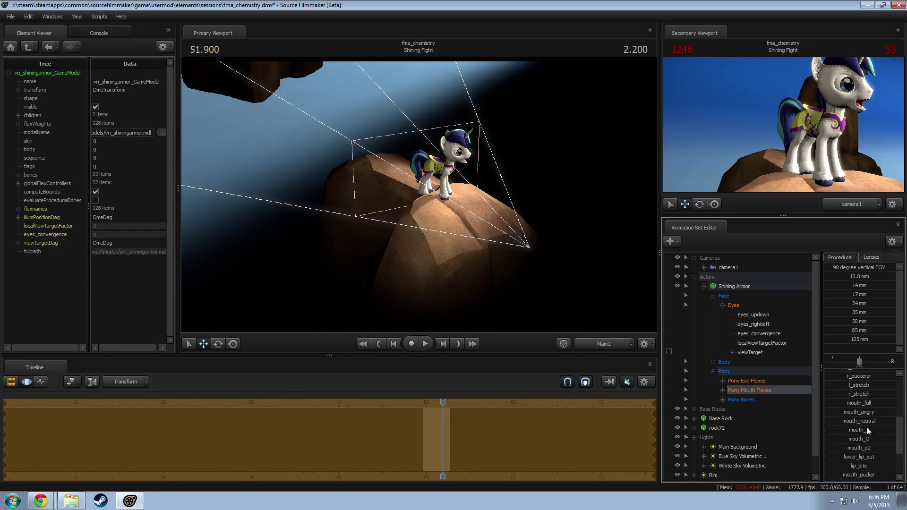
left_click_drag(866, 440, 896, 440)
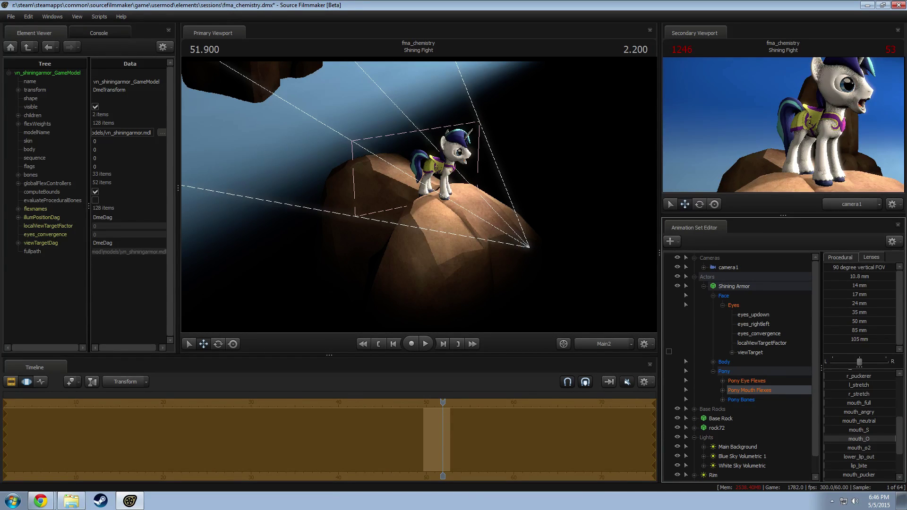
scroll(885, 400, "up", 4)
left_click(857, 381)
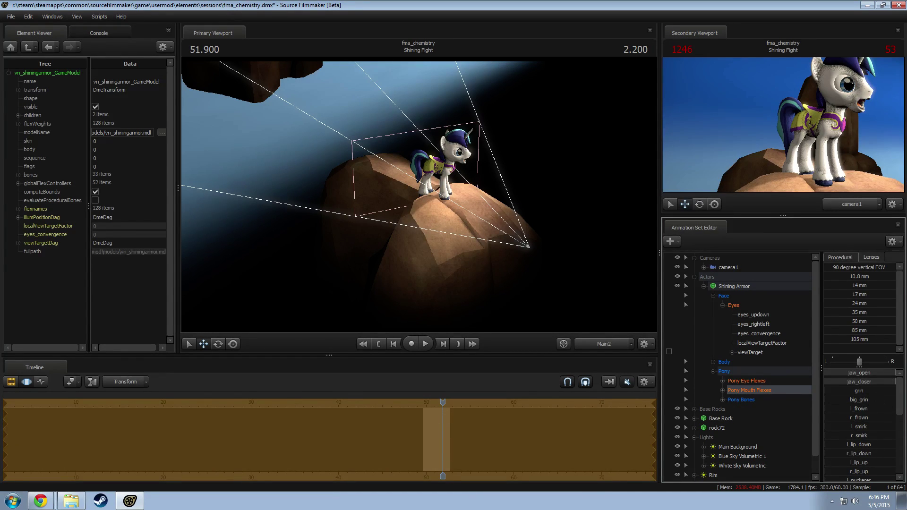
left_click(599, 343)
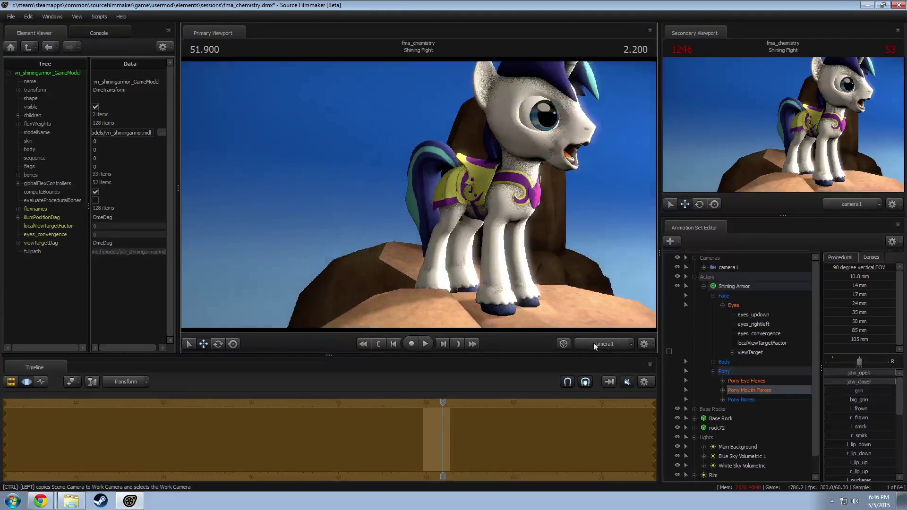
Step: Try further Pony Mouth Flexes on Shining Armor in a close-up of his face
key("d")
mouse_move(419, 195)
left_mouse_down()
mouse_move(362, 192)
mouse_move(440, 194)
mouse_move(419, 194)
left_mouse_up()
key("a")
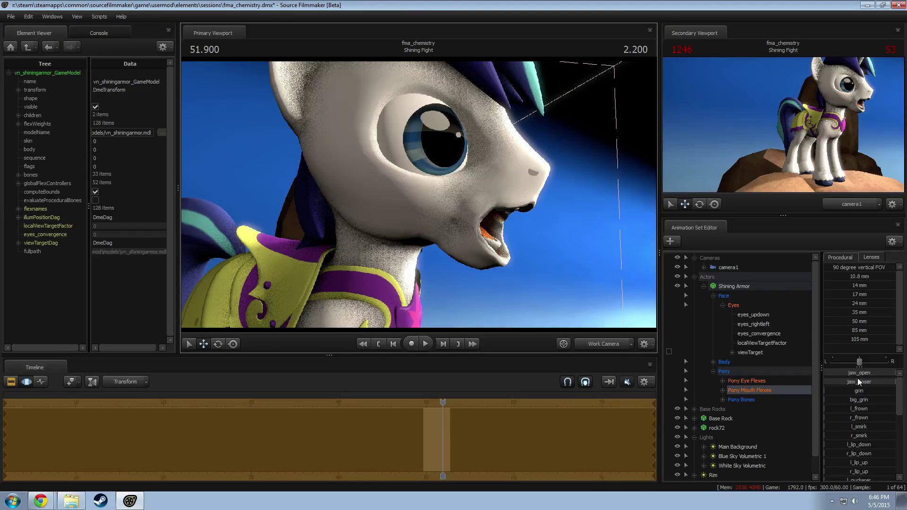
left_click_drag(874, 381, 840, 435)
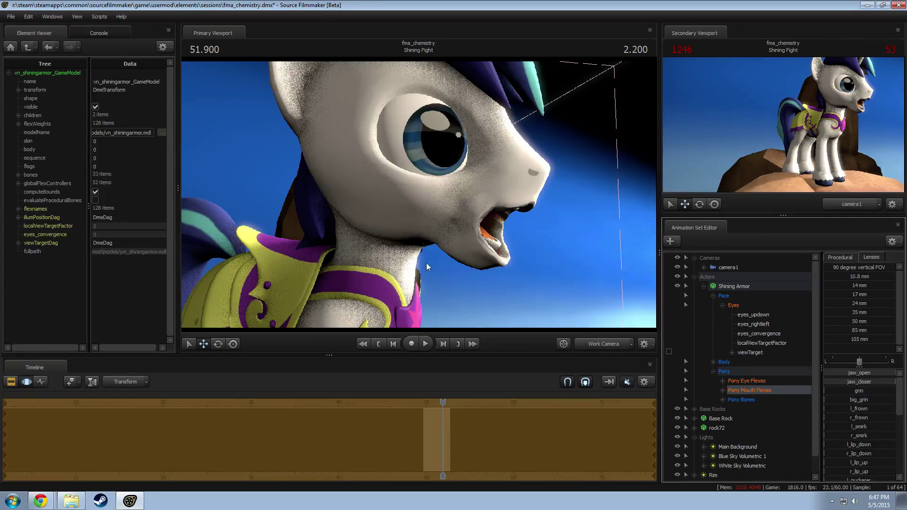
Step: Partly raise Shining Armor's left and right lid_raise and relaxed eye flexes, and check the expression through camera1
key("s")
left_click_drag(427, 263, 428, 202)
left_click(773, 381)
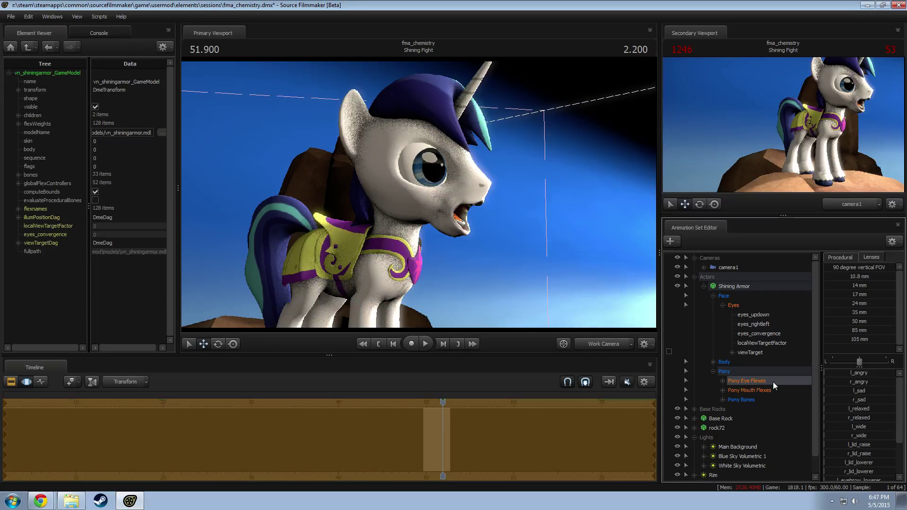
mouse_move(859, 419)
left_mouse_down()
mouse_move(883, 418)
mouse_move(874, 427)
left_mouse_up()
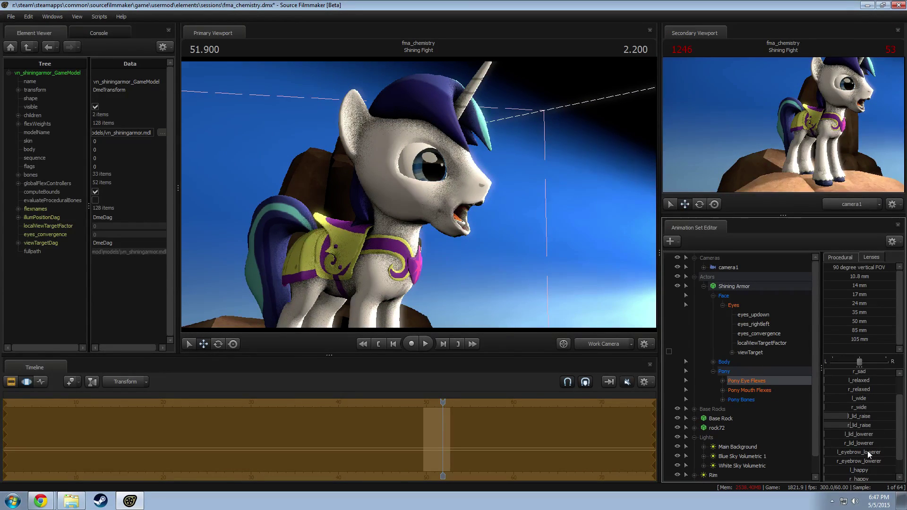
scroll(867, 452, "up", 2)
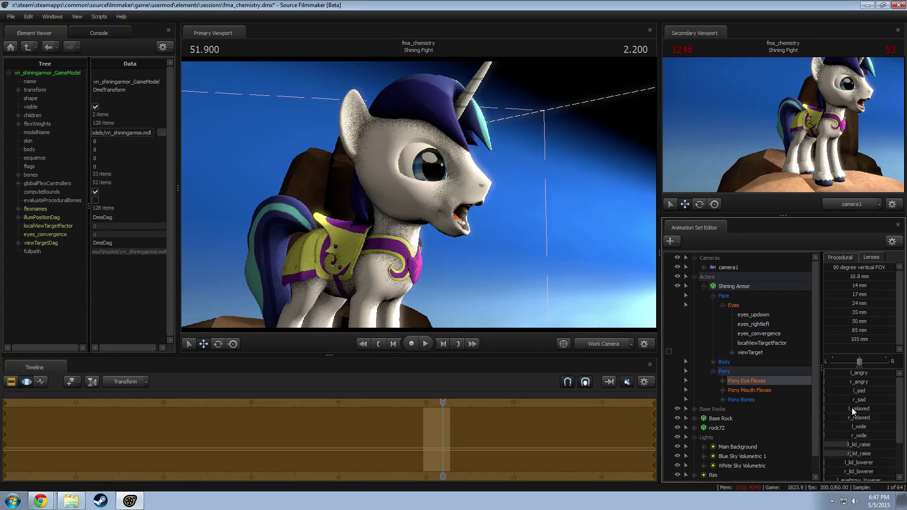
left_click_drag(852, 409, 869, 418)
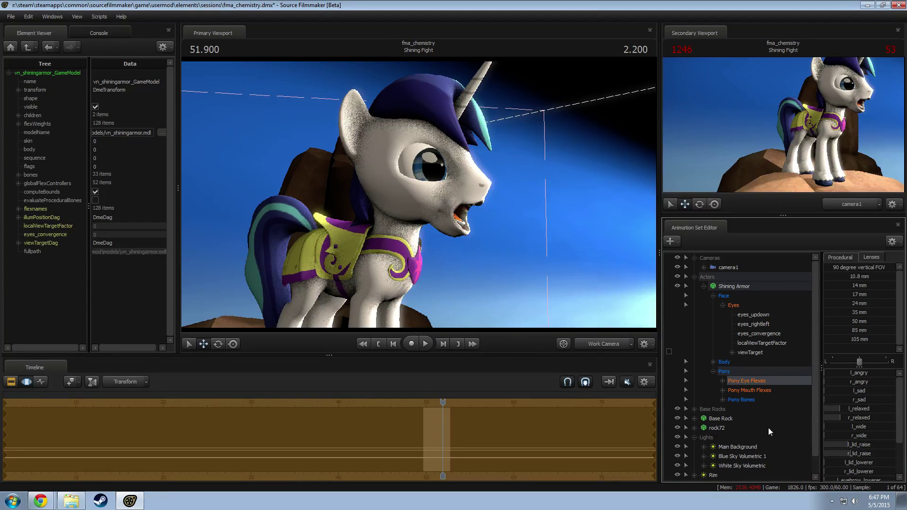
left_click(603, 344)
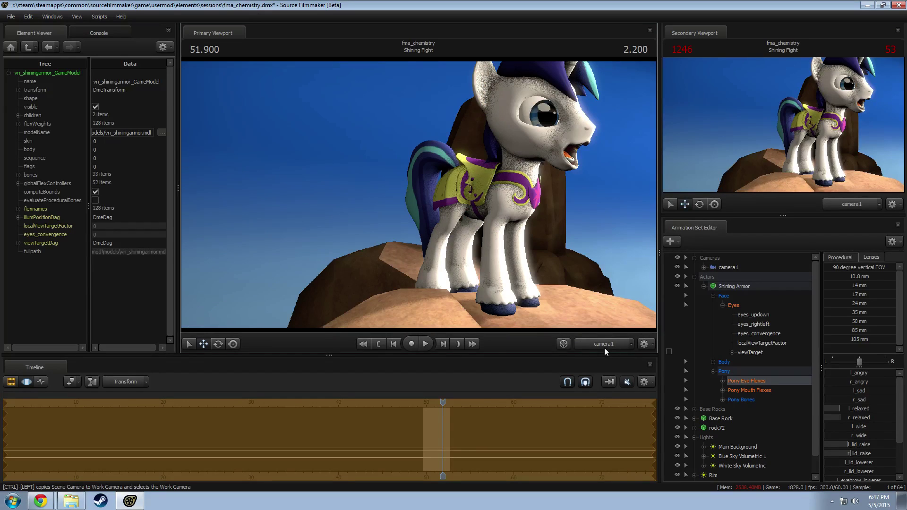
key("F2")
key("F3")
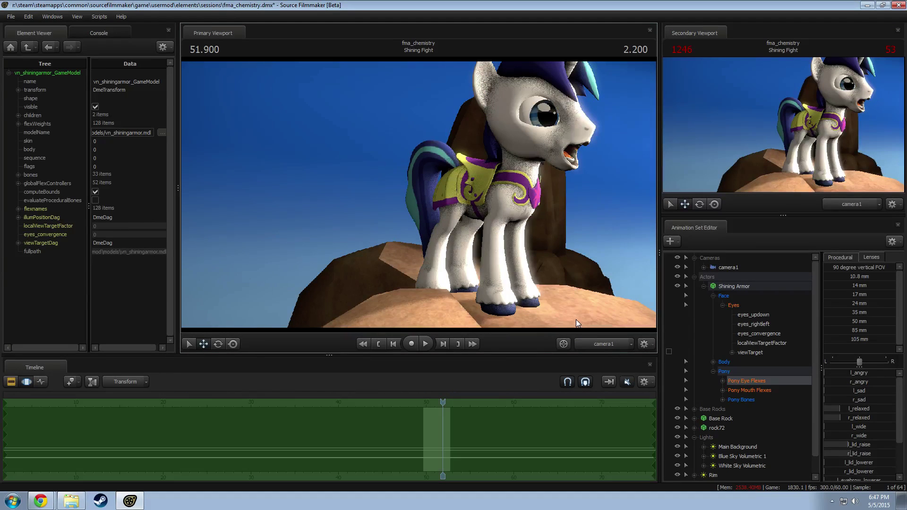
key("F2")
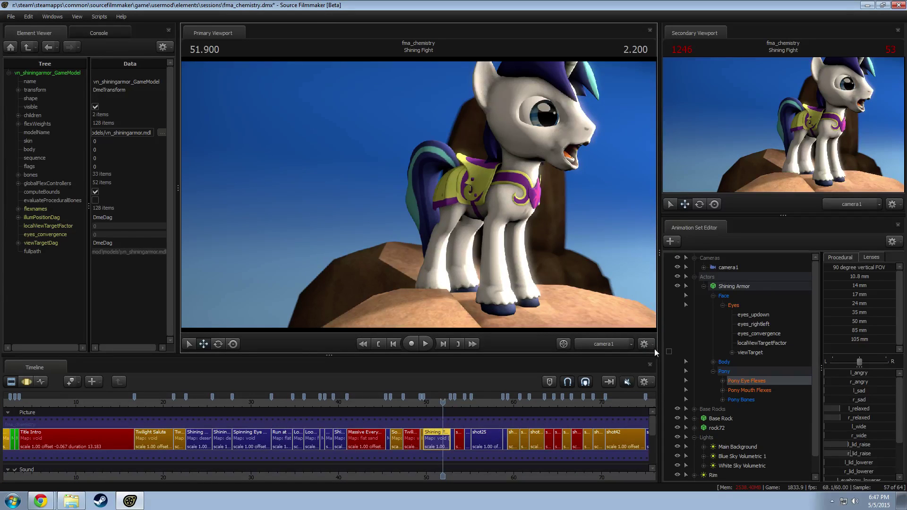
Step: Move the Rim, Main and Ambient lights into the Lights group
left_click(600, 344)
left_click_drag(482, 251, 423, 182)
key("F3")
key("F2")
key("F3")
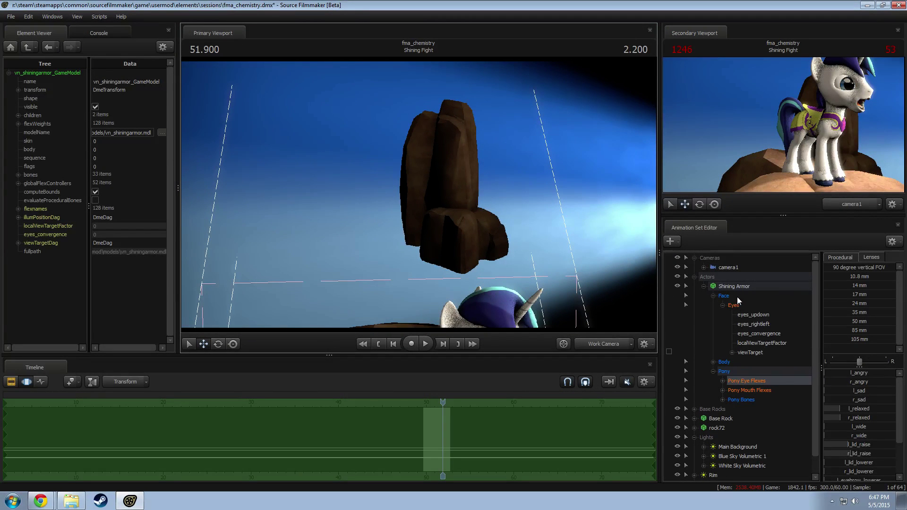
scroll(744, 405, "down", 1)
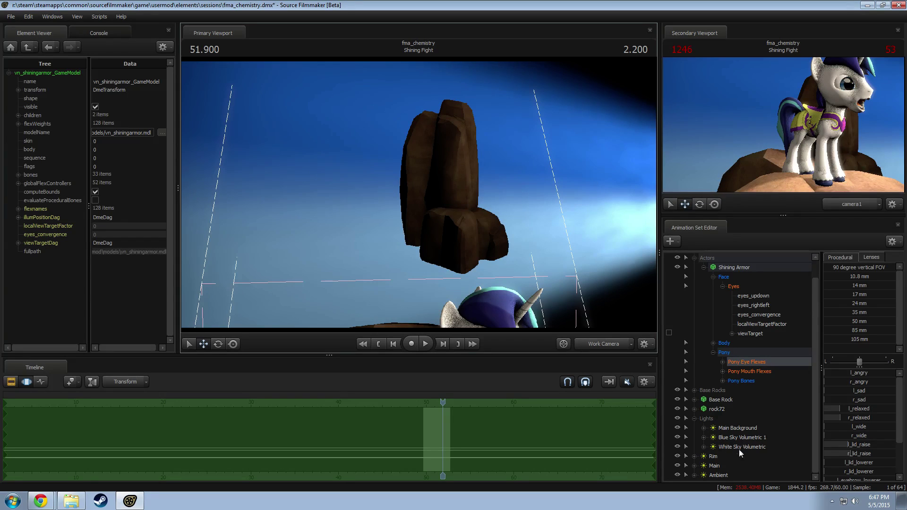
left_click(717, 457)
left_click(720, 474, "shift")
left_click_drag(719, 461, 712, 420)
Step: Raise the upper limit of the Main Background light's intensity range and increase its intensity to brighten the background rock
left_click(751, 429)
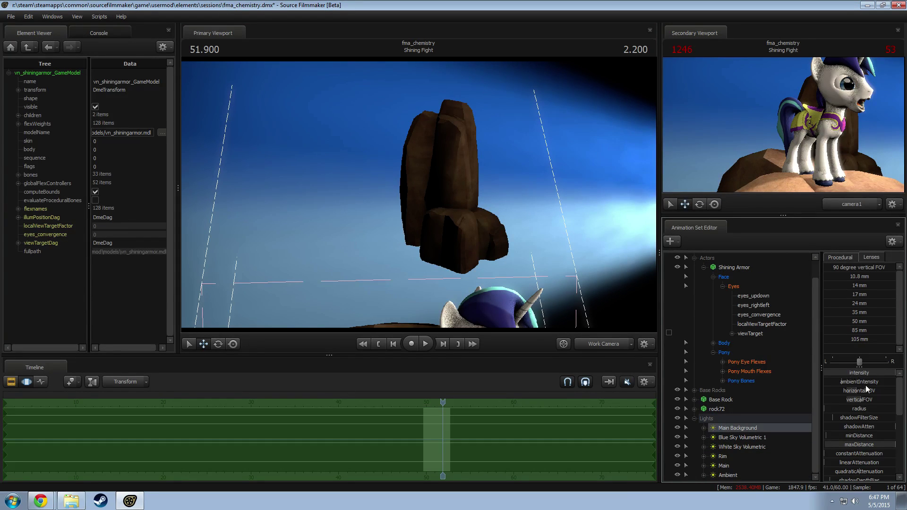
right_click(863, 373)
left_click(870, 379)
left_click(443, 242)
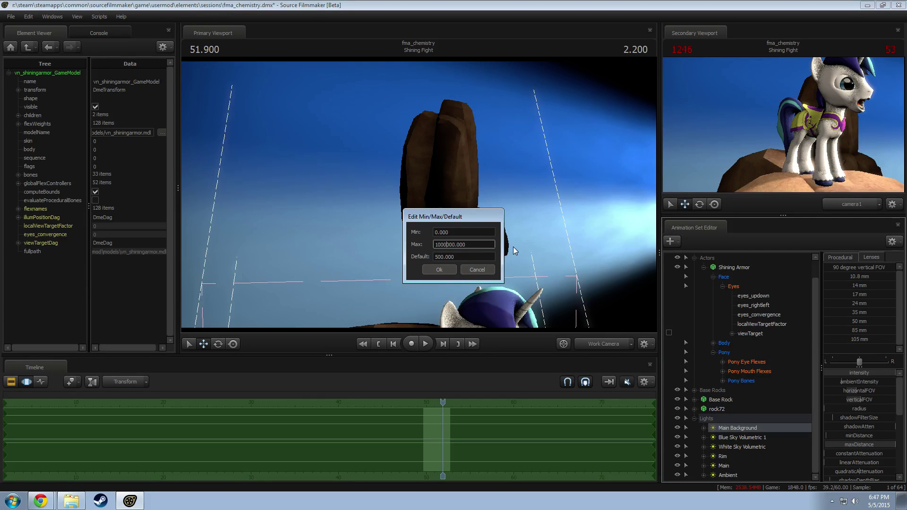
type("0")
key("Return")
left_click_drag(837, 377, 883, 376)
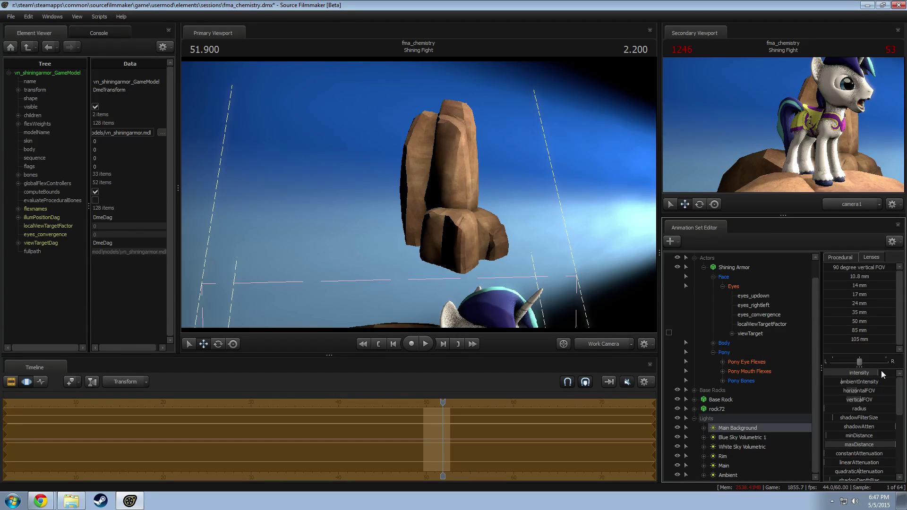
Step: Look through the Main Background light and adjust its aim onto the background rock
left_click_drag(636, 306, 635, 306)
key("w")
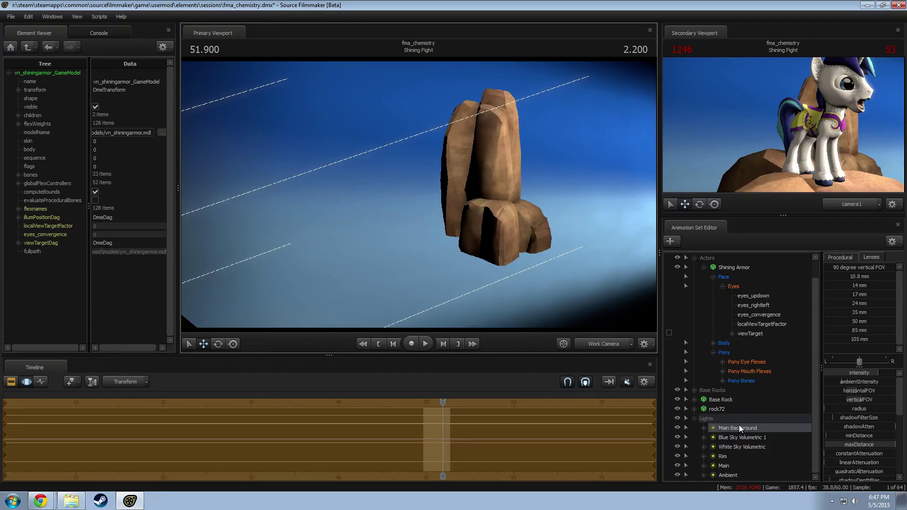
left_click_drag(739, 427, 366, 281)
mouse_move(421, 267)
left_mouse_down()
mouse_move(447, 279)
mouse_move(448, 290)
mouse_move(423, 282)
left_mouse_up()
key("d")
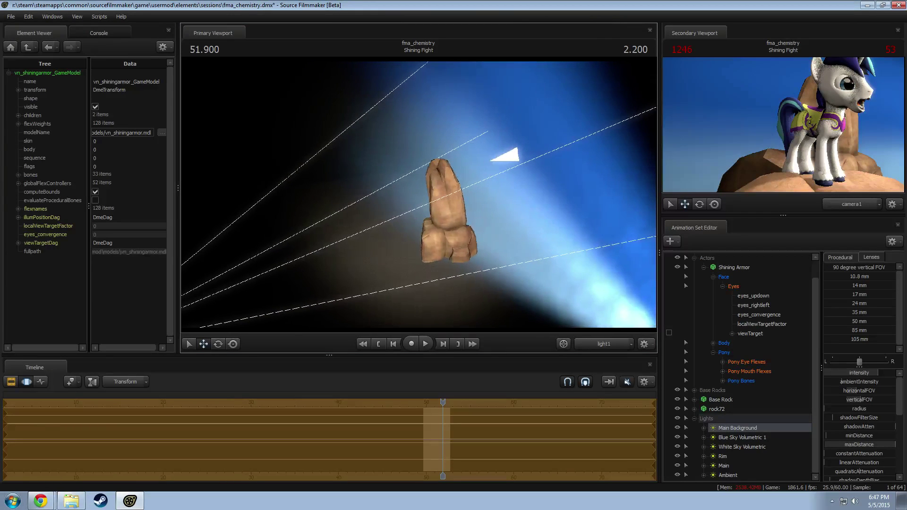
Step: Duplicate the Main Background light and rename the copy Rim Background
right_click(738, 429)
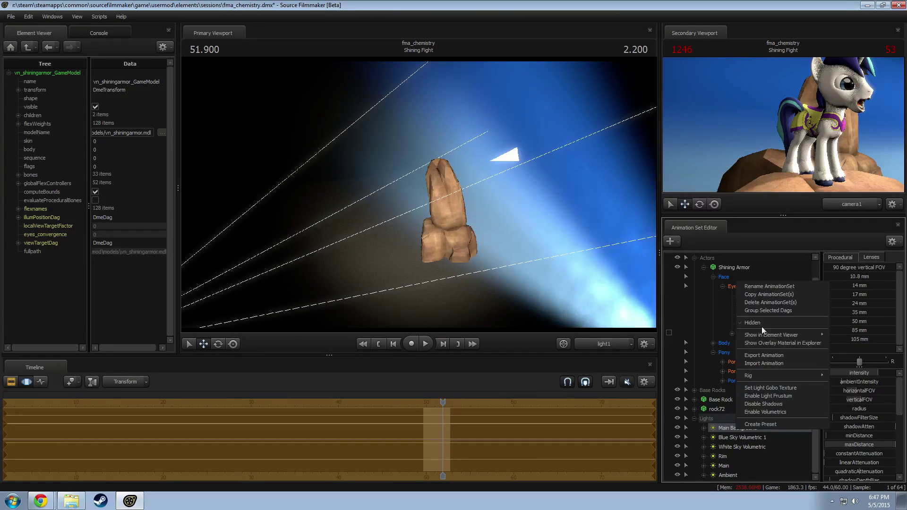
left_click(766, 296)
left_click(704, 268)
right_click(726, 400)
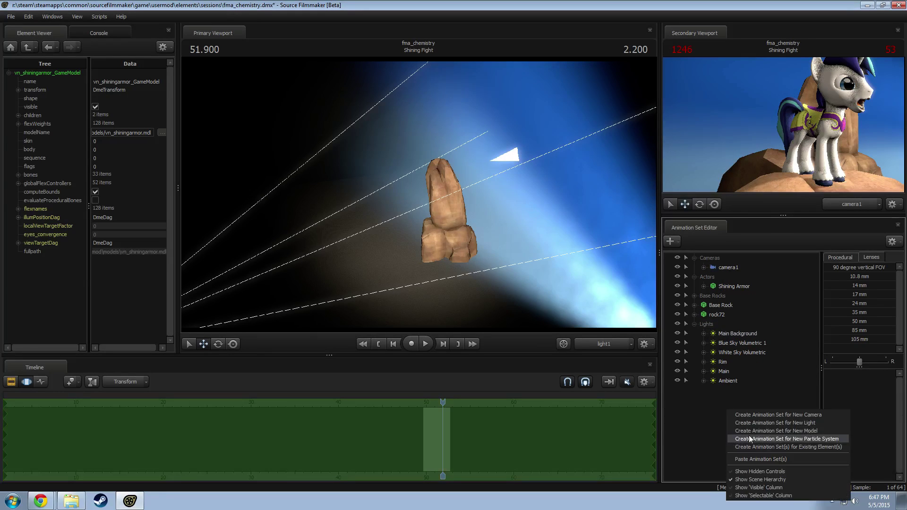
left_click(761, 455)
right_click(721, 390)
left_click(751, 245)
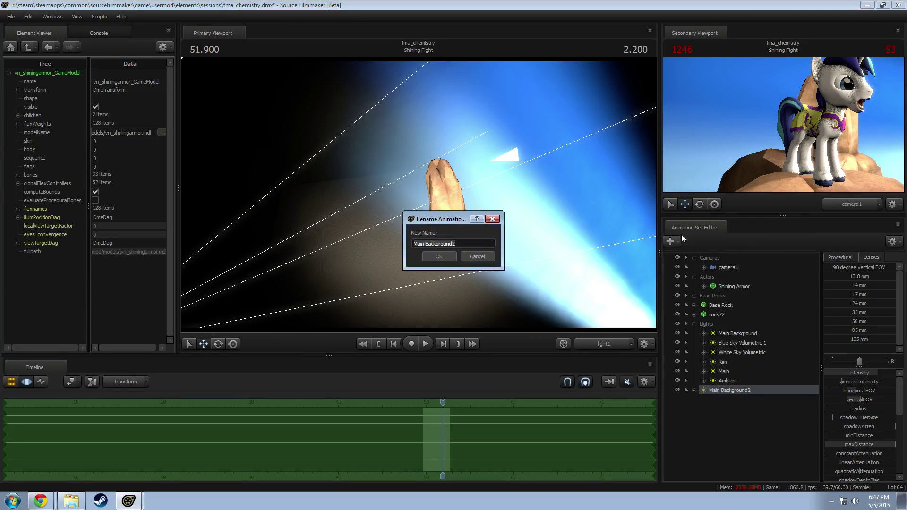
type("Rim")
key("Return")
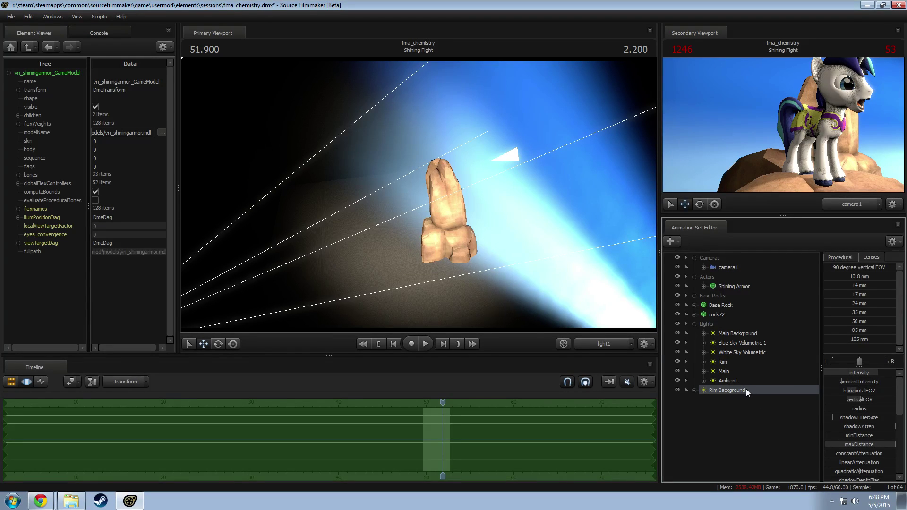
Step: Reposition the Rim Background light to hit the rock from another side, and hide Shining Armor to check it through camera1
left_click_drag(747, 390, 399, 227)
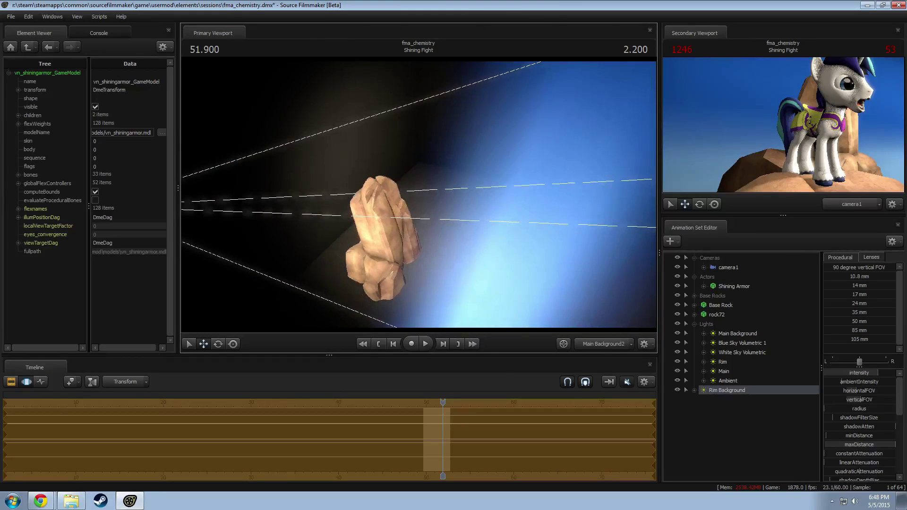
left_click_drag(420, 198, 415, 197)
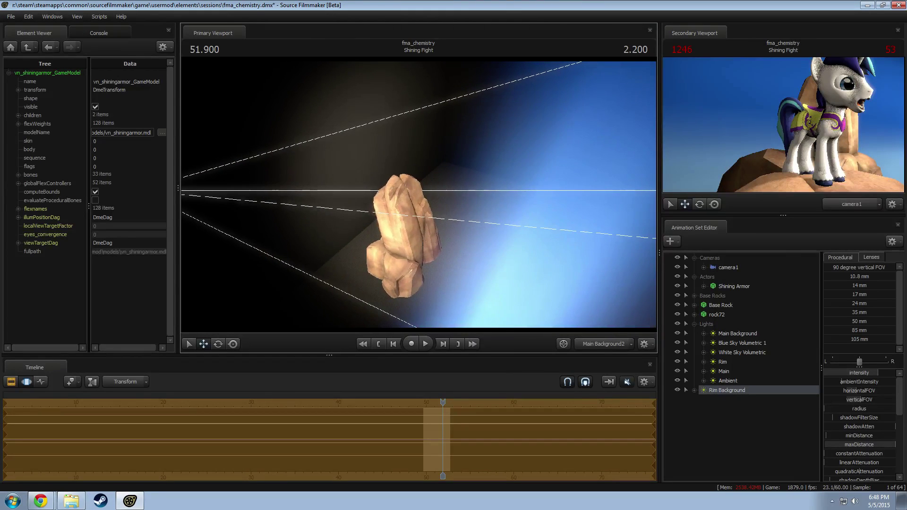
left_click(599, 344)
left_click(601, 345)
key("F2")
key("F3")
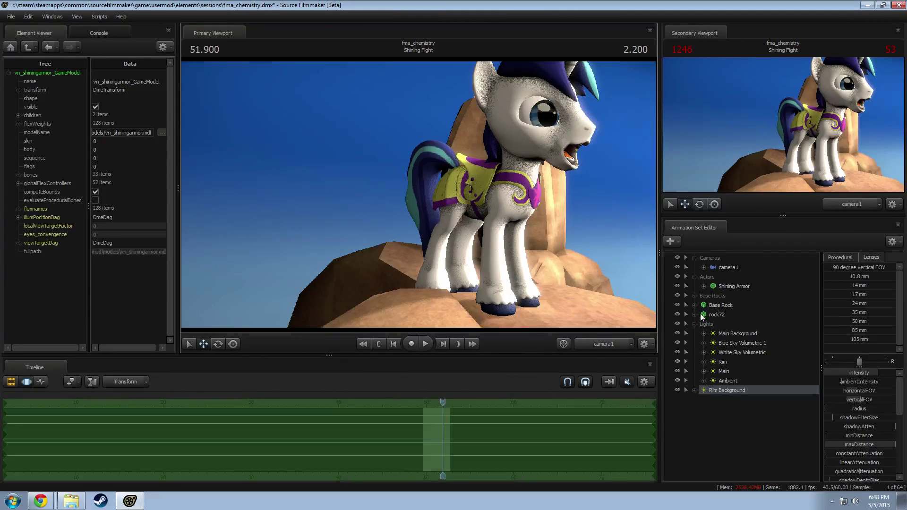
left_click(677, 286)
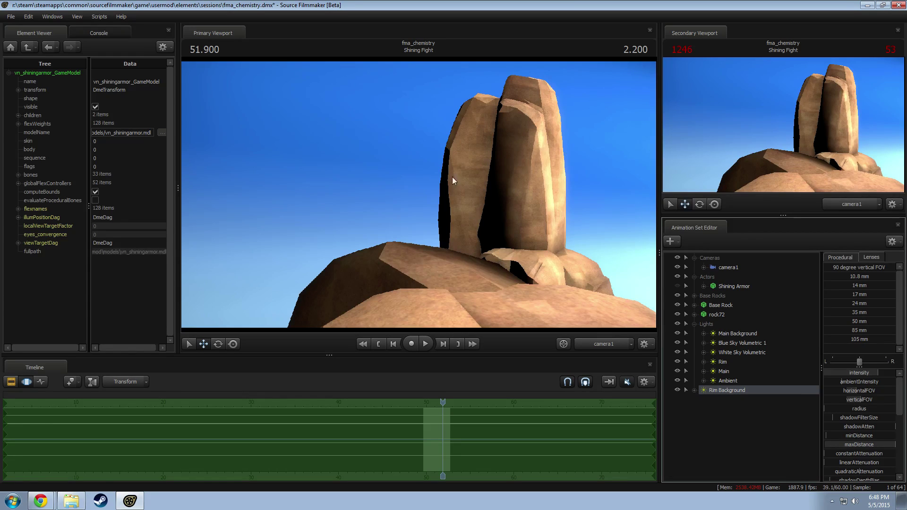
Step: Duplicate the Main Background light again and rename the copy Ambient Background
right_click(736, 389)
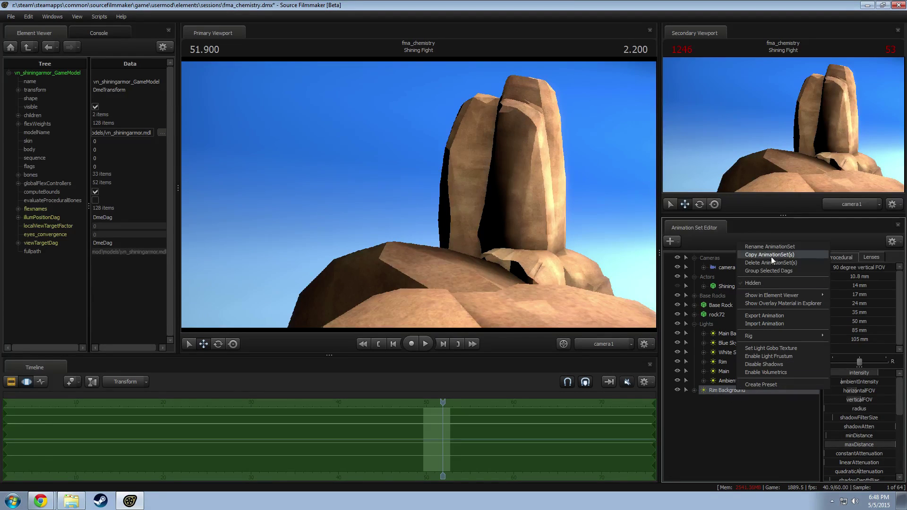
left_click(735, 332)
right_click(735, 333)
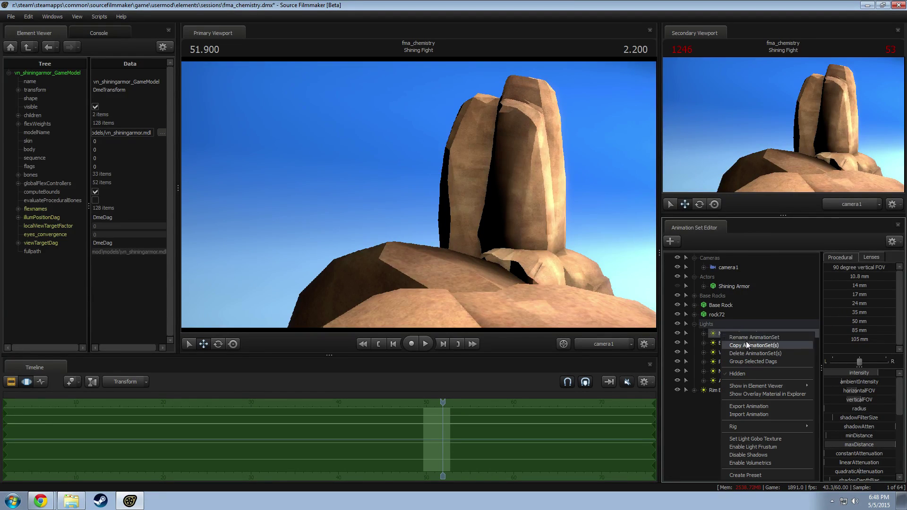
right_click(715, 428)
left_click(751, 388)
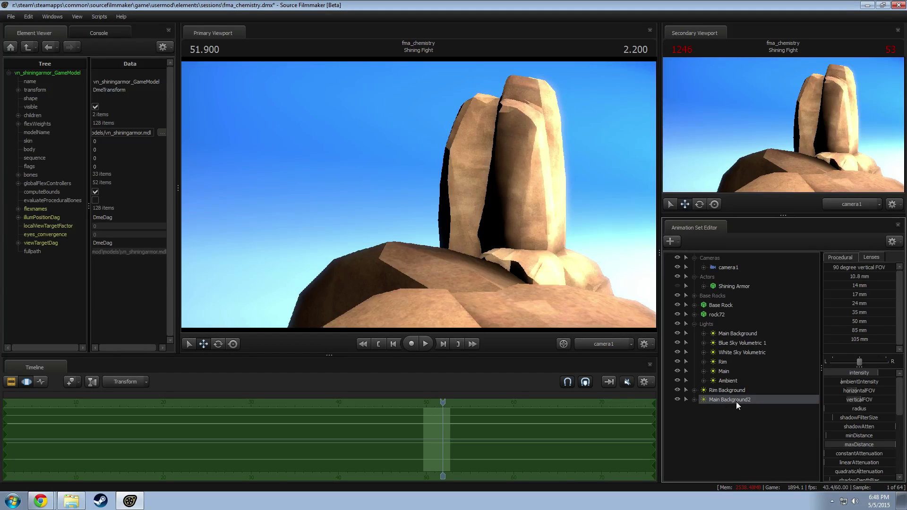
right_click(755, 402)
left_click(764, 266)
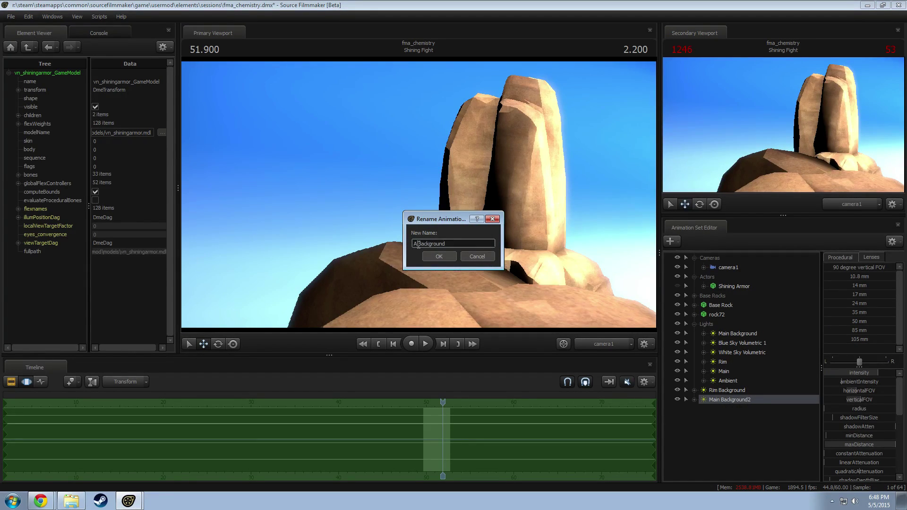
type("Ambient")
key("Return")
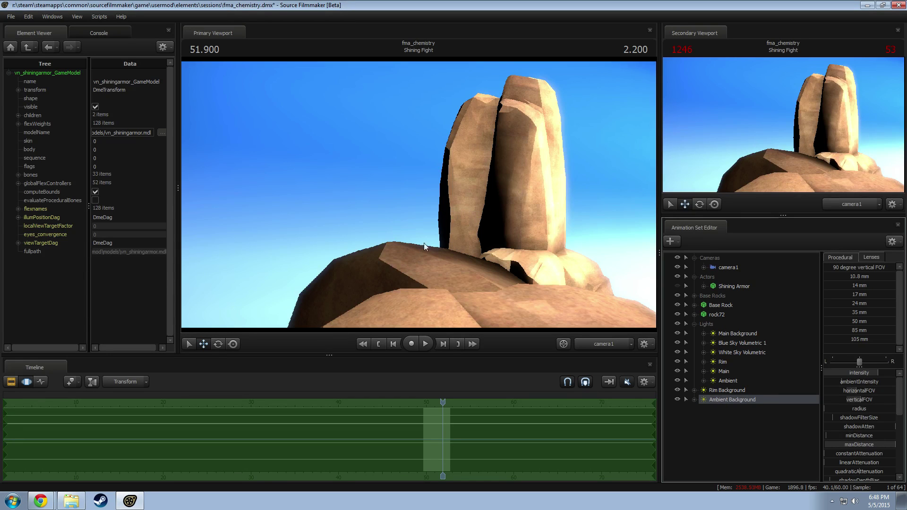
Step: Aim the Ambient Background light at the background rock, using the Main Background light's position as a reference
left_click_drag(722, 402, 576, 279)
left_click(727, 398)
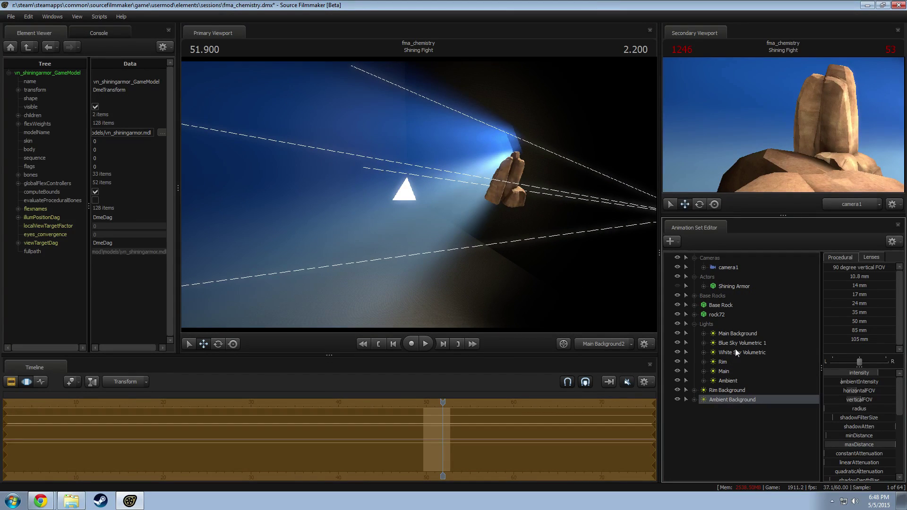
right_click(734, 334)
left_click(759, 446)
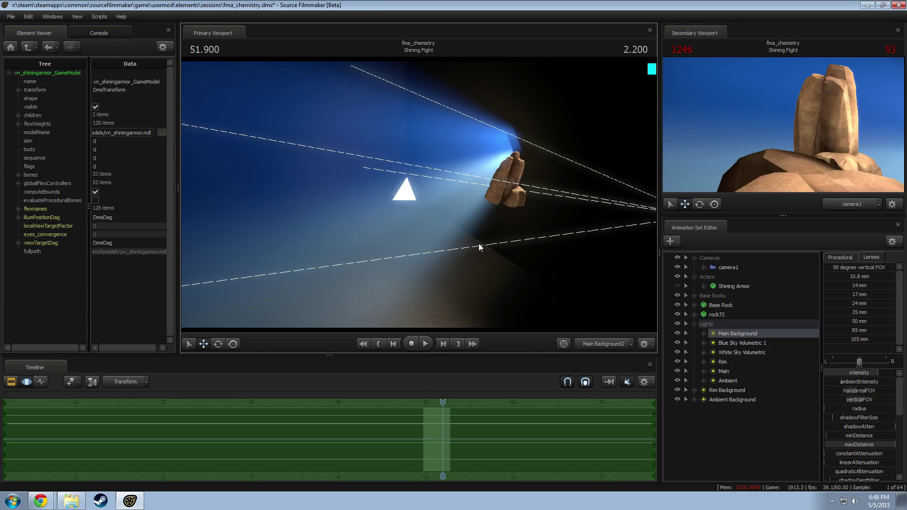
left_click(726, 402)
mouse_move(417, 239)
left_mouse_down()
mouse_move(427, 236)
mouse_move(412, 236)
left_mouse_up()
key("s")
key("w")
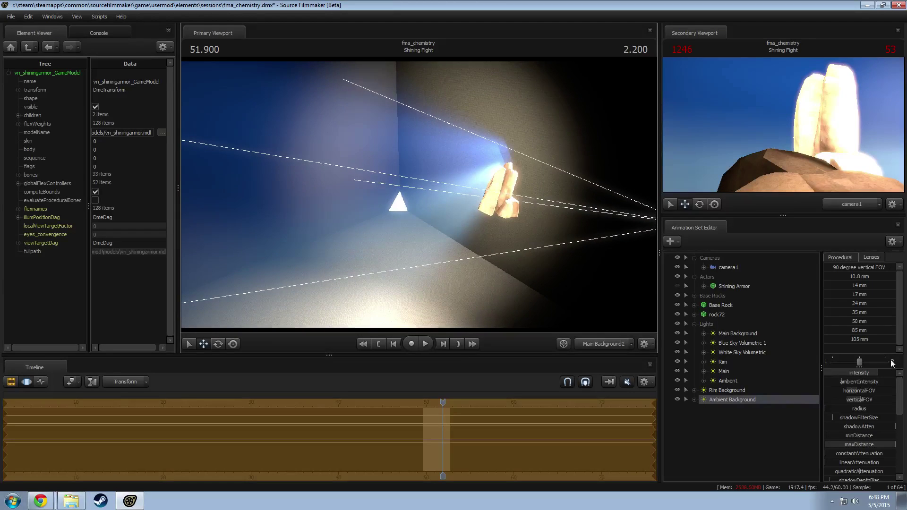
Step: Lower the intensities of the Ambient Background and Main Background lights to soften the light on the rock
left_click_drag(870, 373, 840, 374)
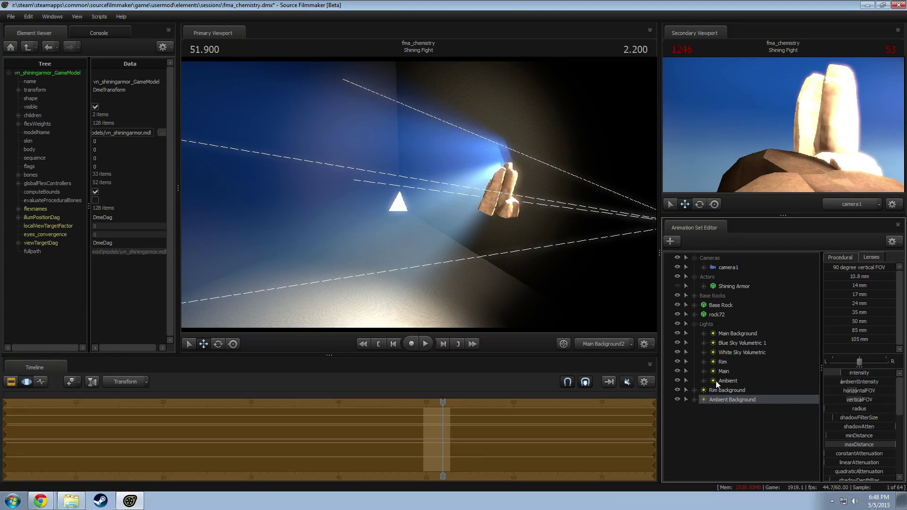
left_click(733, 335)
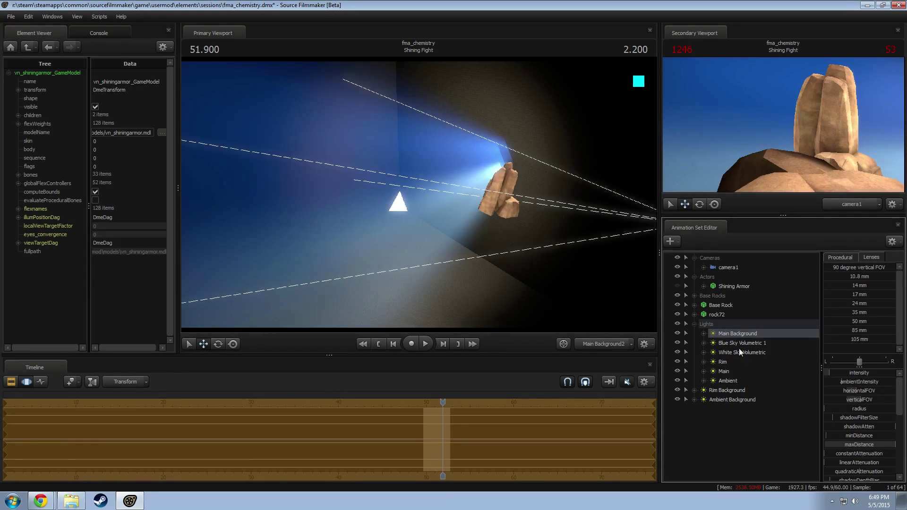
left_click(727, 400)
left_click_drag(842, 374, 834, 373)
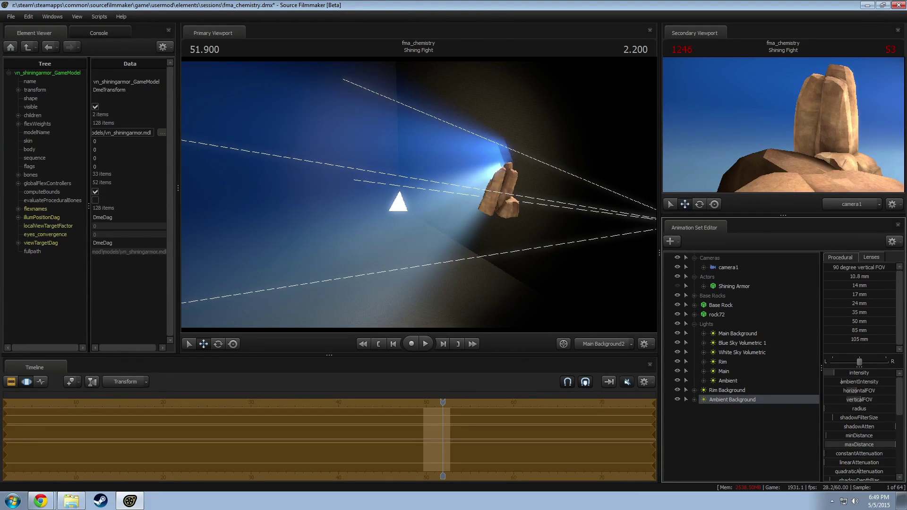
Step: Adjust the Rim Background light's intensity, re-aim it at the background rock, and check the result through camera1
left_click(727, 390)
left_click_drag(842, 376, 842, 375)
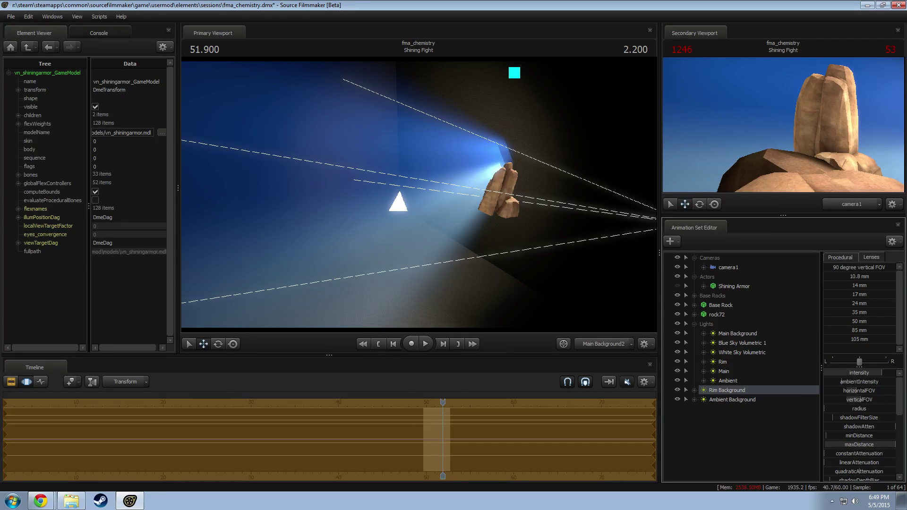
left_click_drag(718, 391, 449, 248)
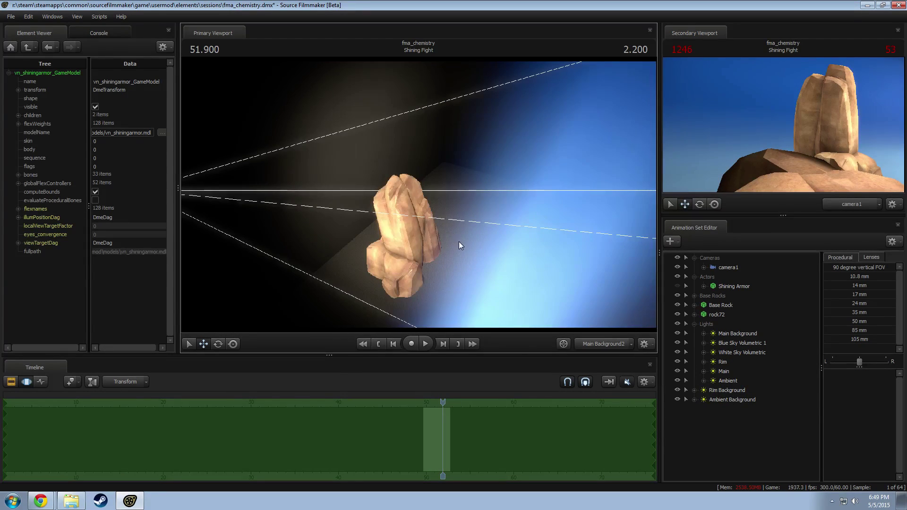
key("F2")
key("F3")
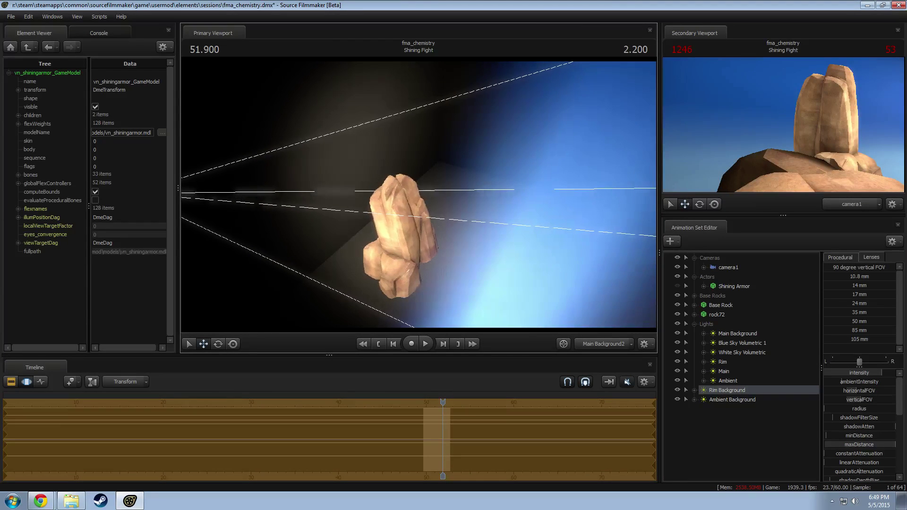
left_click_drag(412, 195, 419, 195)
left_click(620, 345)
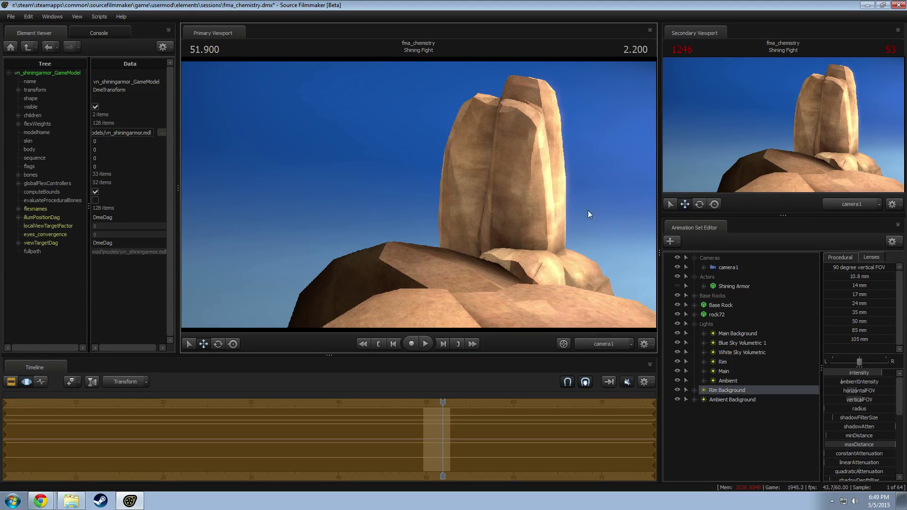
Step: Move the Rim Background and Ambient Background lights into the Lights group
left_click(733, 401)
left_click(716, 391, "ctrl")
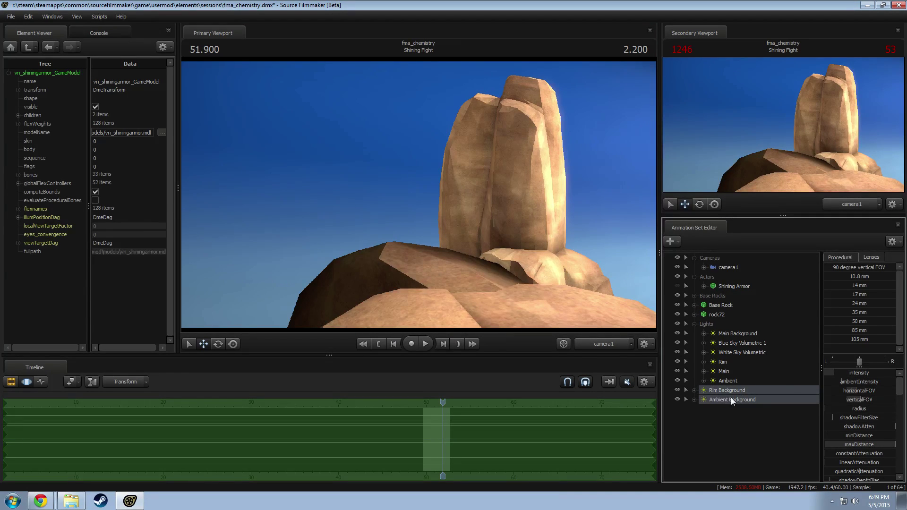
left_click_drag(731, 398, 732, 331)
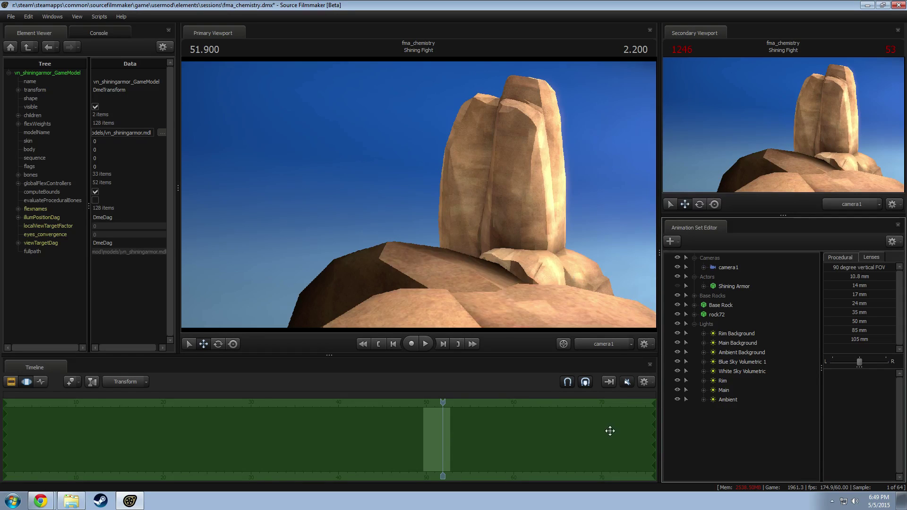
Step: Put rock72 into a new group named Background Rocks, with the playhead near the start of the shot
left_click_drag(443, 402, 428, 402)
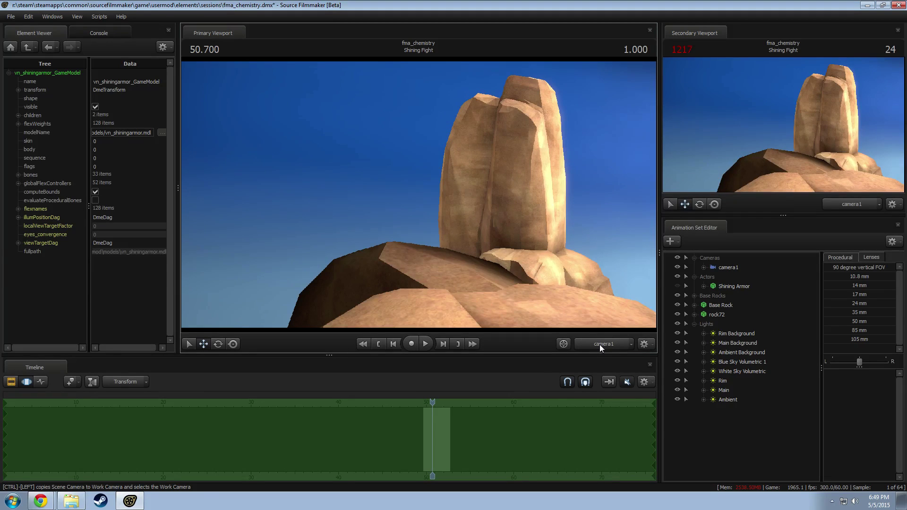
left_click_drag(432, 403, 424, 403)
left_click(694, 324)
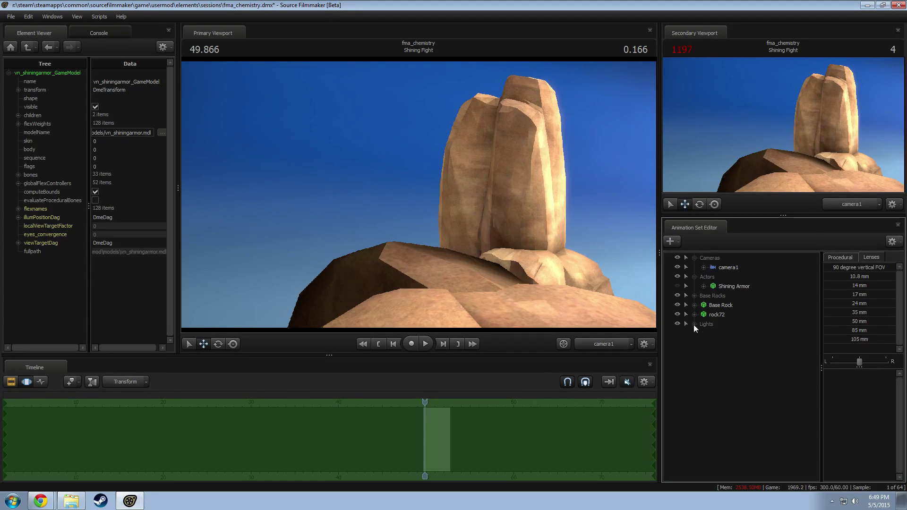
left_click(717, 316)
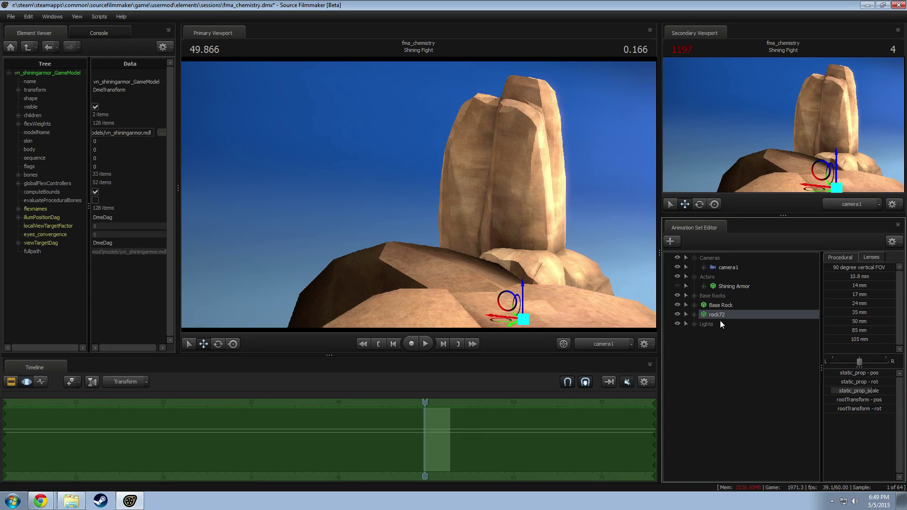
right_click(714, 318)
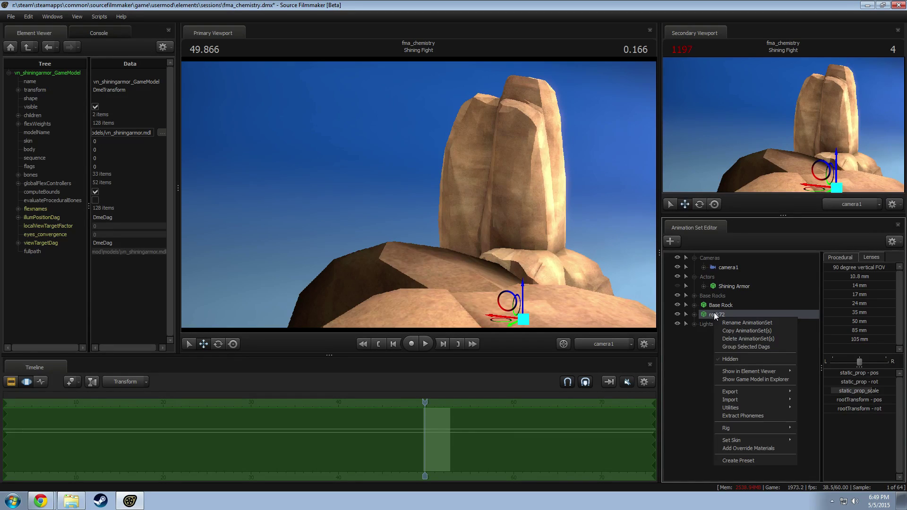
left_click(732, 344)
right_click(718, 314)
left_click(726, 319)
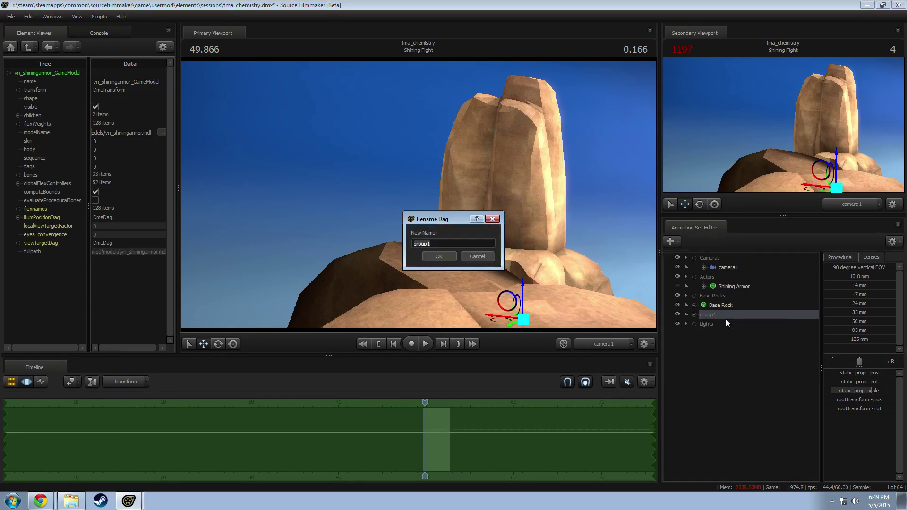
type("Back")
key("Return")
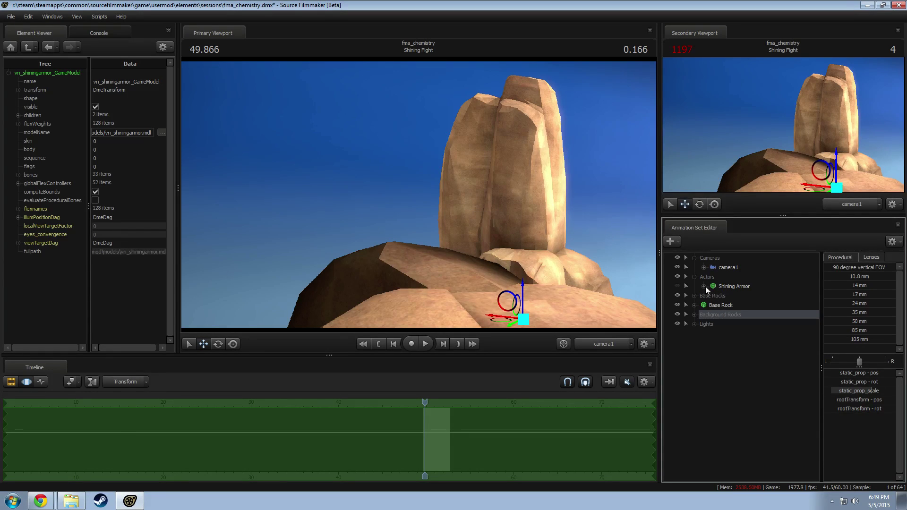
Step: Expand the Base Rocks group and show its rocks through the work camera with lighting turned off
left_click(693, 299)
left_click(732, 305)
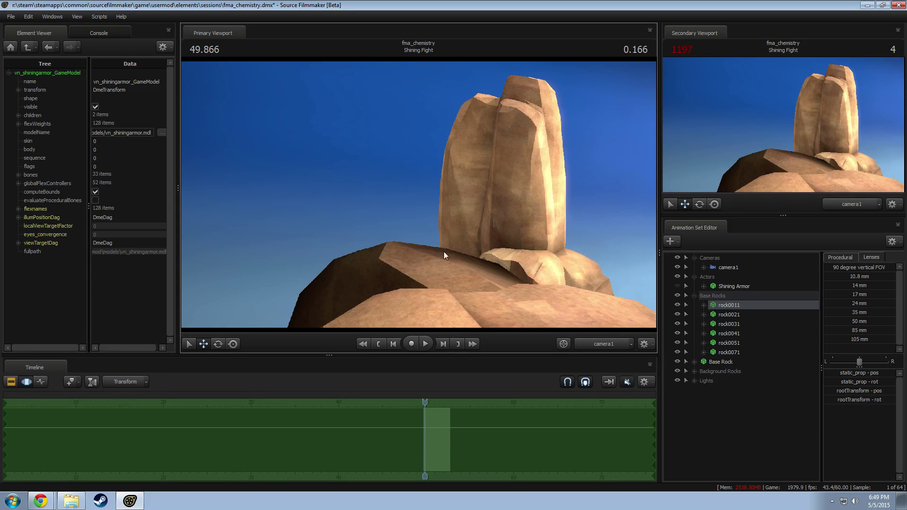
left_click(591, 339, "ctrl")
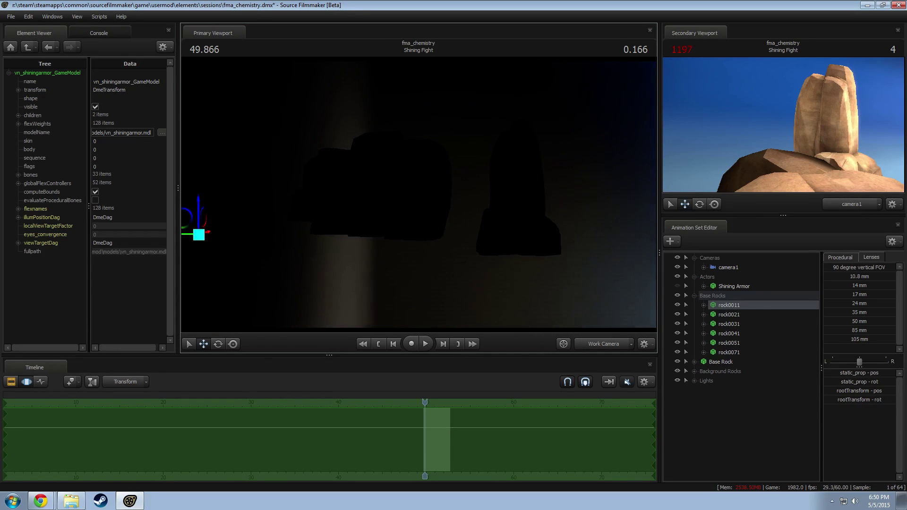
right_click(423, 202)
left_click(451, 226)
left_click_drag(452, 225, 395, 236)
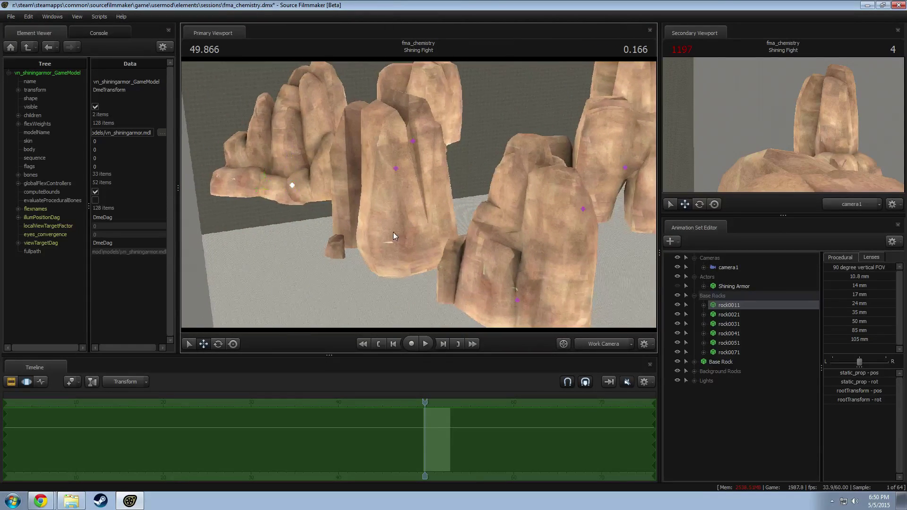
Step: Duplicate the rock0071 model from the Base Rocks group as a separate animation set
left_click(397, 168, "ctrl")
left_click_drag(398, 169, 413, 200)
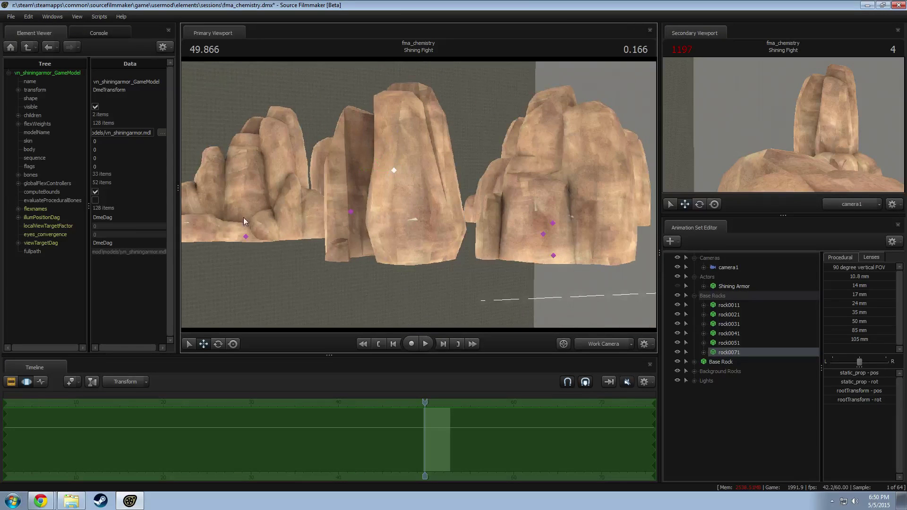
right_click(737, 354)
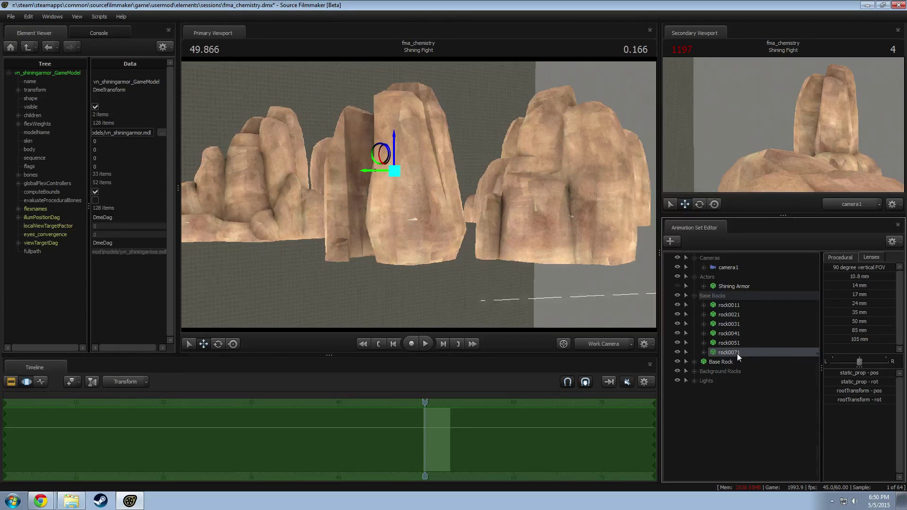
left_click(750, 374)
right_click(742, 411)
left_click(785, 462)
left_click(710, 389)
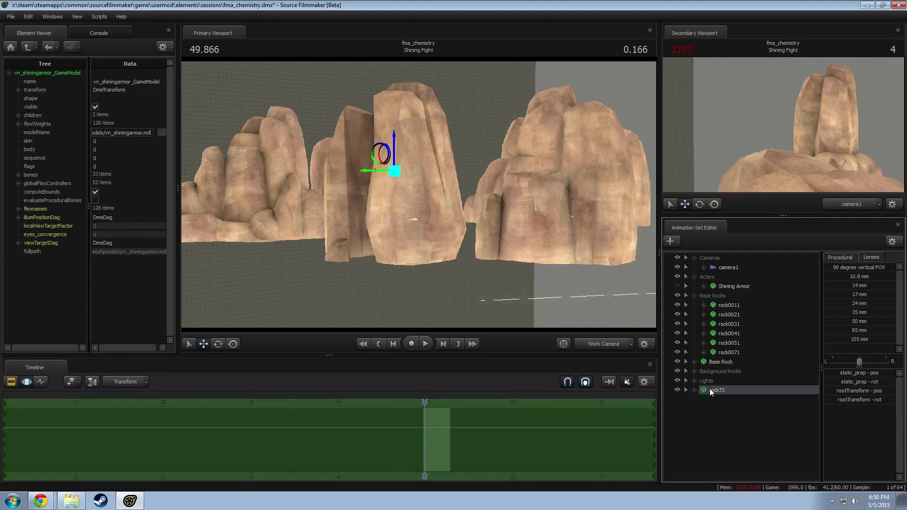
Step: Add a scale control to rock73's static_prop transform
left_click(695, 390)
left_click(703, 410)
right_click(733, 419)
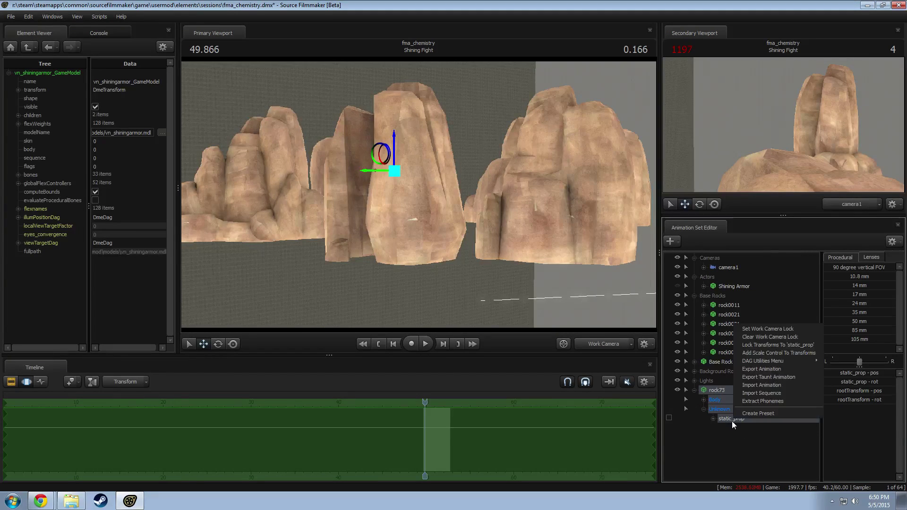
left_click(728, 418)
right_click(727, 418)
left_click(764, 437)
left_click(735, 429)
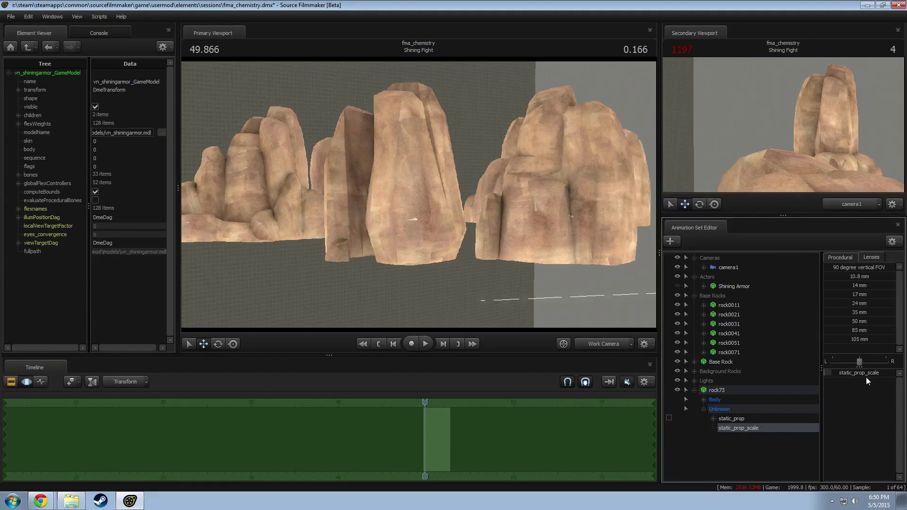
left_click(728, 391)
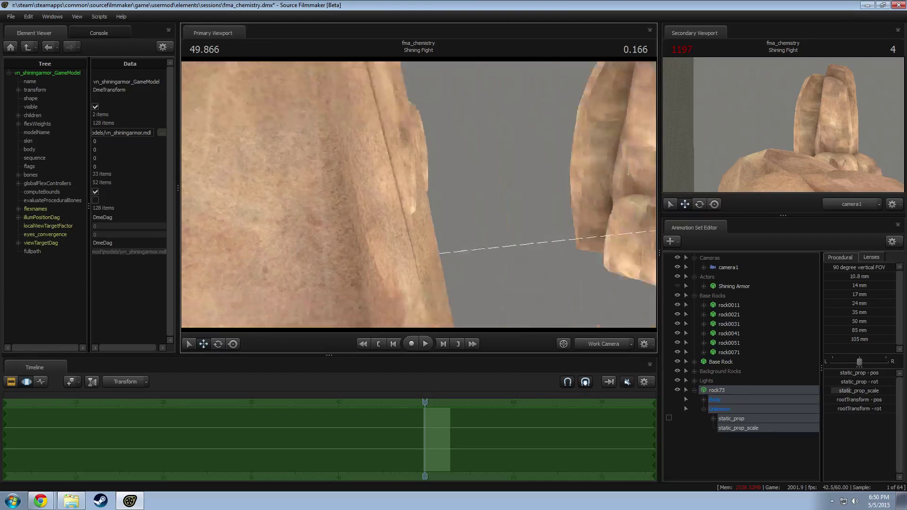
Step: Move rock73 into the background beside the existing background rock and turn the viewport lighting back on
left_click_drag(386, 194, 392, 193)
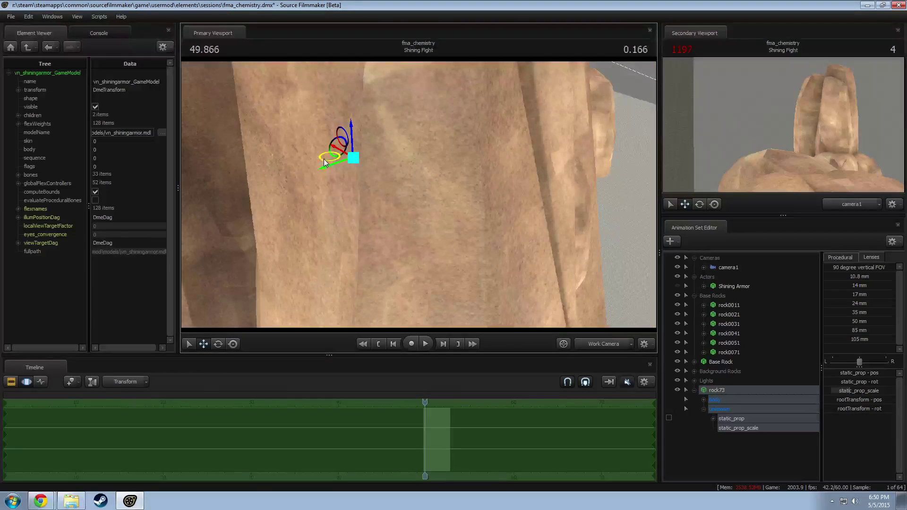
left_click_drag(331, 163, 838, 14)
left_click_drag(543, 156, 652, 156)
left_click_drag(418, 194, 487, 162)
right_click(449, 190)
left_click(484, 215)
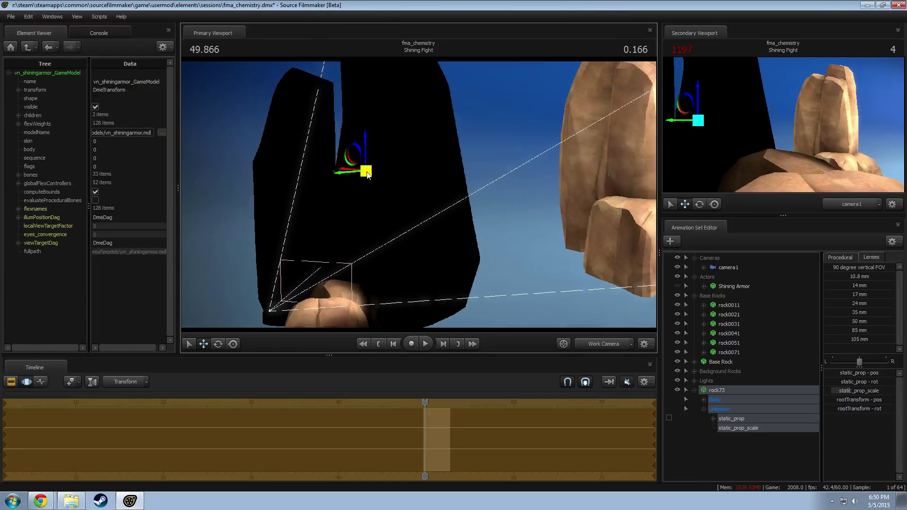
left_click_drag(341, 173, 458, 137)
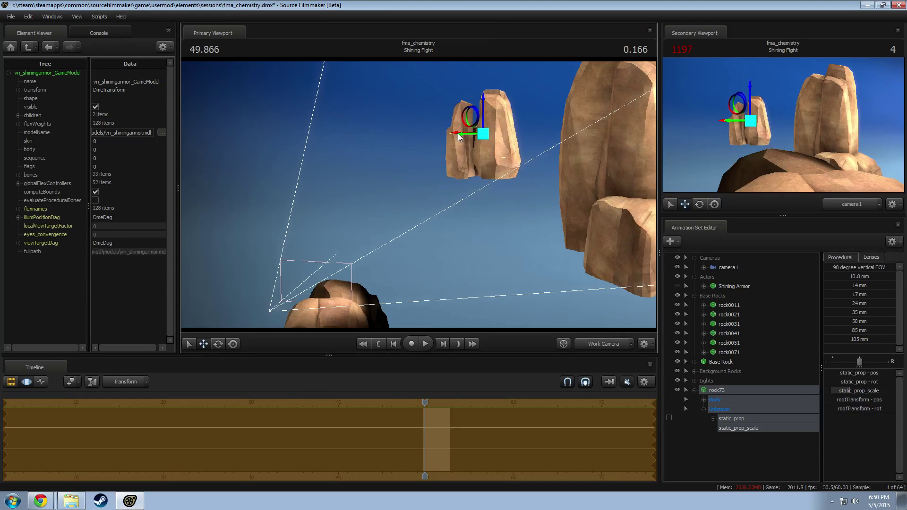
Step: Lower rock73 behind the base rock, rotate it to show another face, and enlarge it with static_prop_scale
key("alt+Tab")
key("alt+Tab")
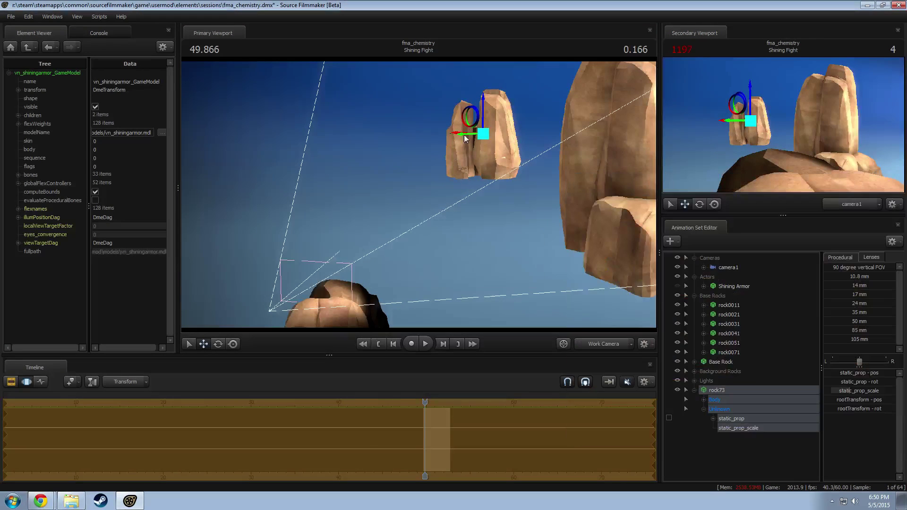
left_click_drag(483, 134, 438, 205)
key("e")
key("w")
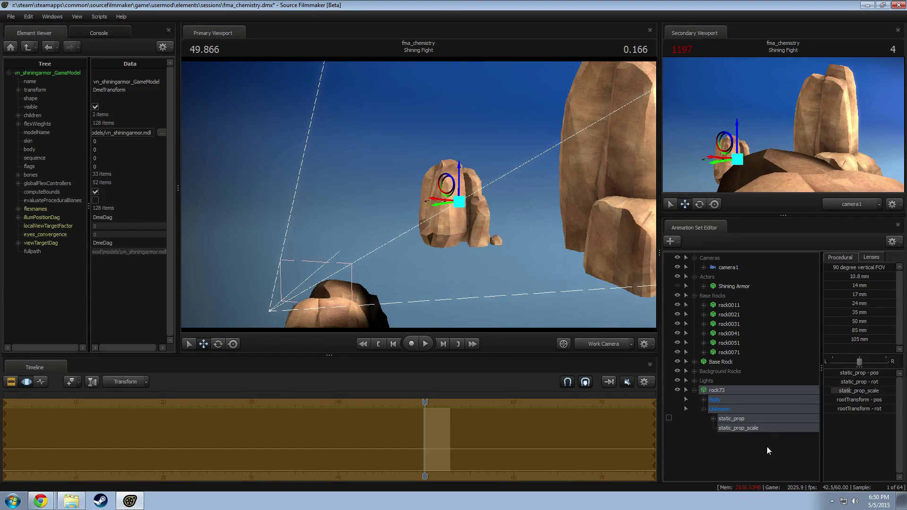
left_click_drag(859, 391, 867, 391)
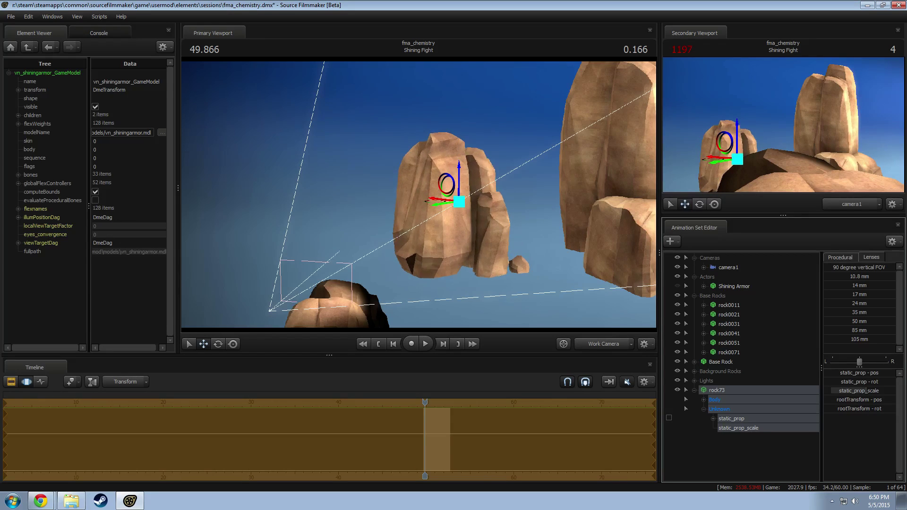
Step: Lower rock73 slightly in the camera1 framing and move it into the Background Rocks group
left_click_drag(524, 239, 405, 118, "alt")
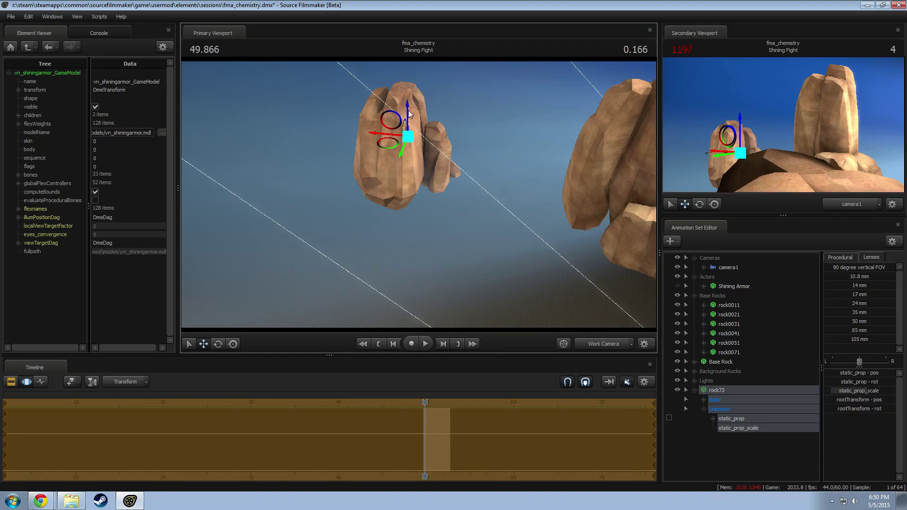
left_click_drag(426, 188, 426, 187)
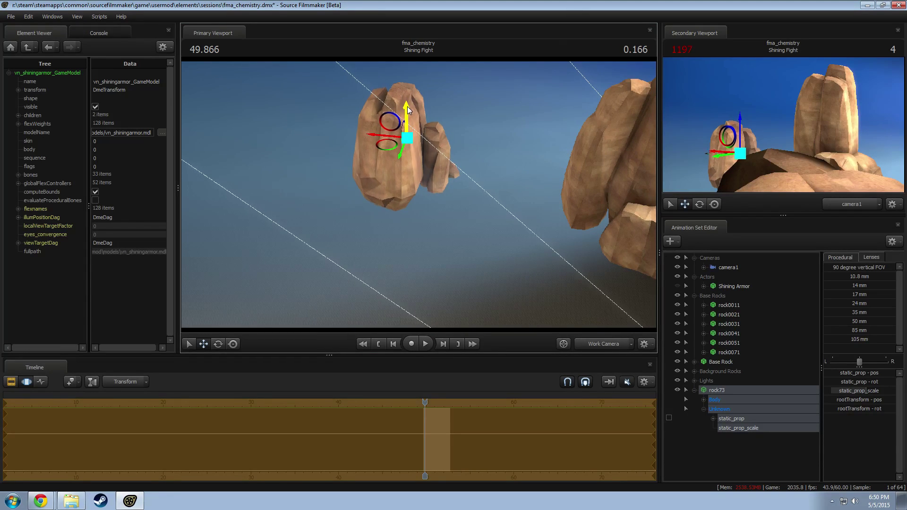
left_click_drag(408, 110, 407, 122)
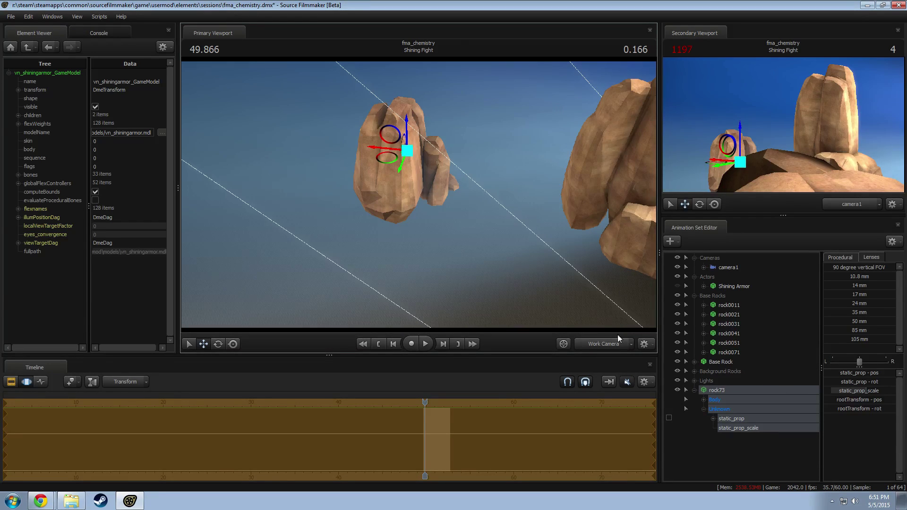
left_click_drag(618, 336, 419, 194)
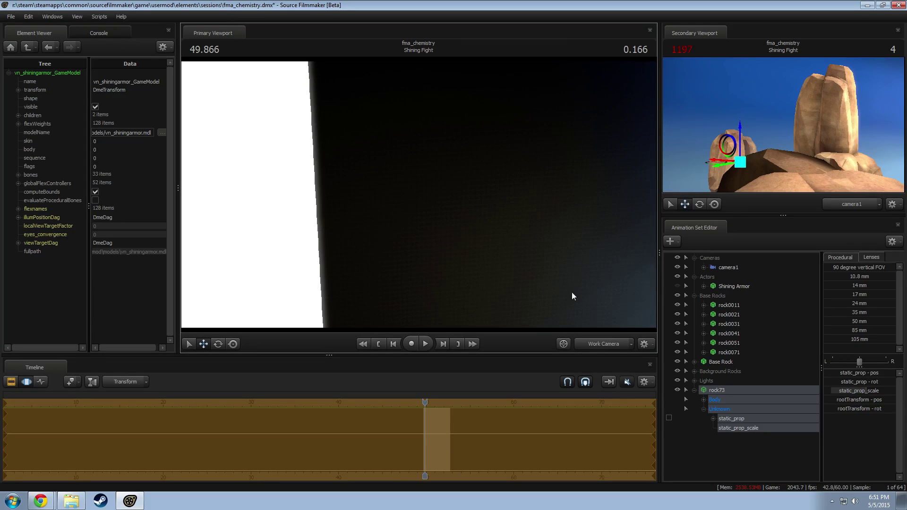
left_click_drag(572, 292, 626, 340)
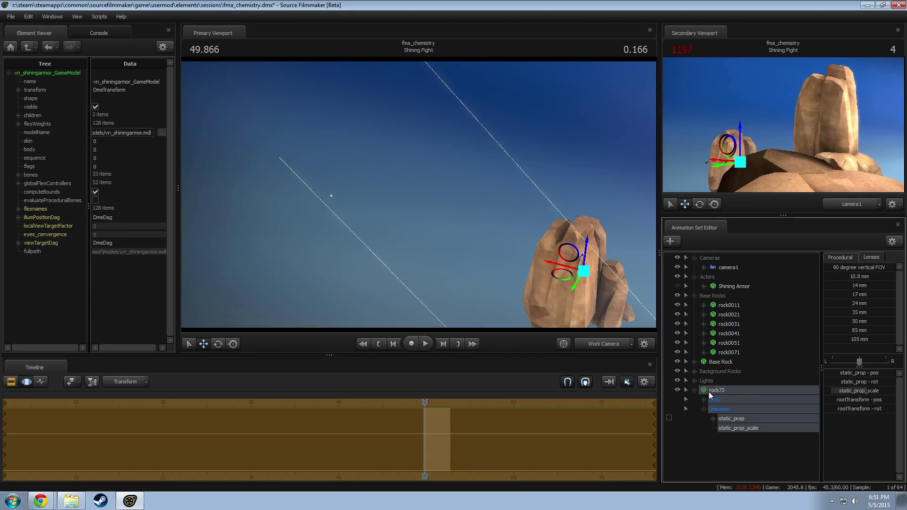
left_click_drag(720, 372, 720, 373)
Step: Copy rock0041 from the Base Rocks group and paste it as a new animation set
left_click(728, 333)
right_click(727, 332)
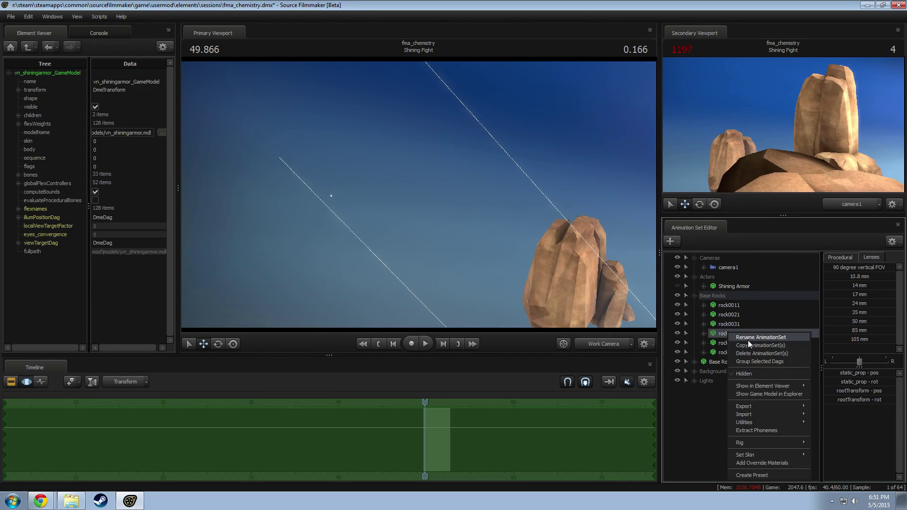
left_click(749, 344)
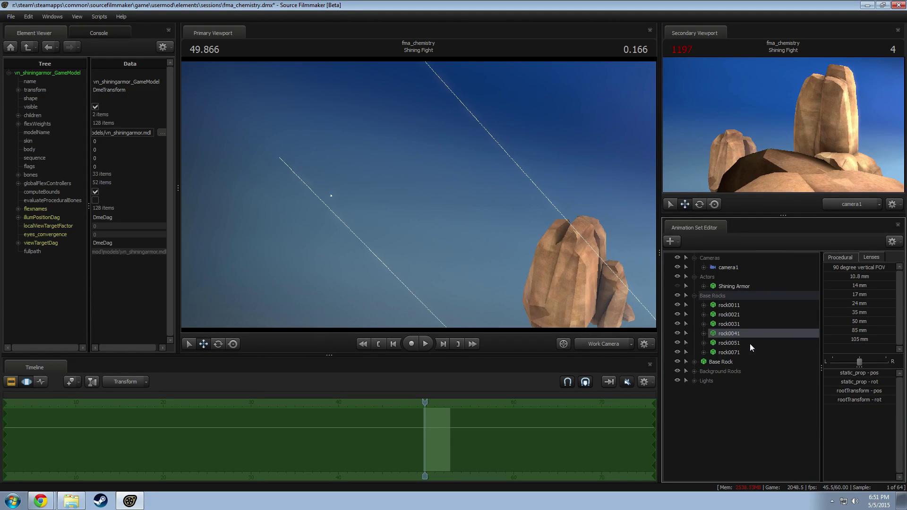
left_click(694, 372)
right_click(726, 410)
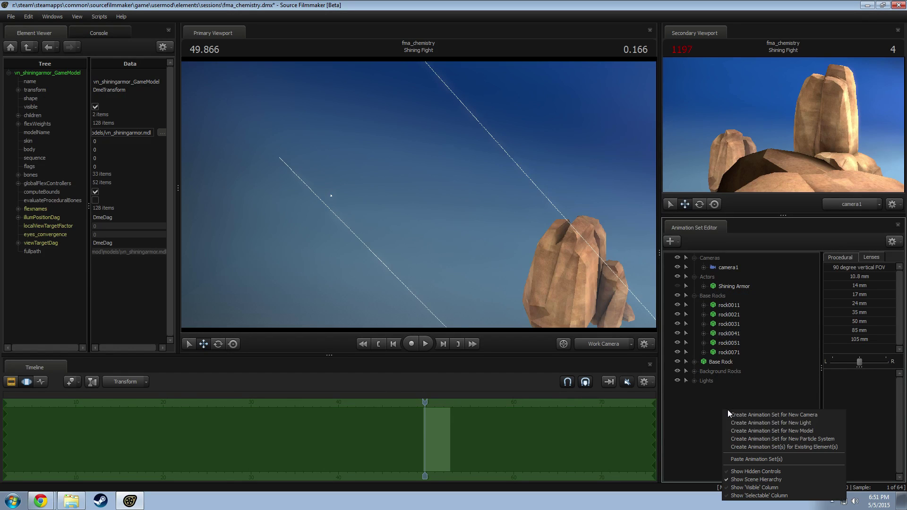
left_click(756, 459)
Step: Move the pasted rock74 away from the base rocks toward the background and rotate it
left_click_drag(431, 204, 540, 271)
key("F2")
key("F3")
left_click_drag(334, 290, 395, 230)
left_click_drag(341, 314, 436, 271)
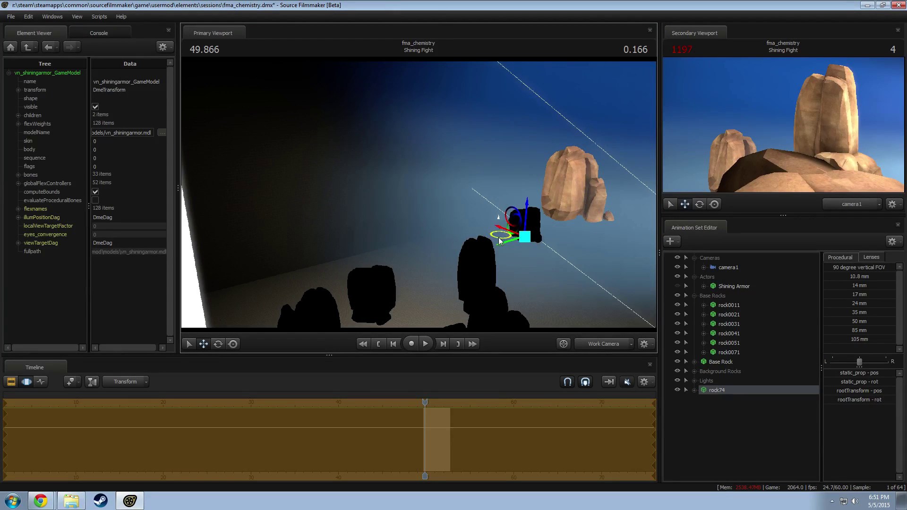
left_click_drag(501, 240, 551, 242)
Step: Add a scale control to rock74's static_prop transform and enlarge the rock with static_prop_scale
left_click(694, 390)
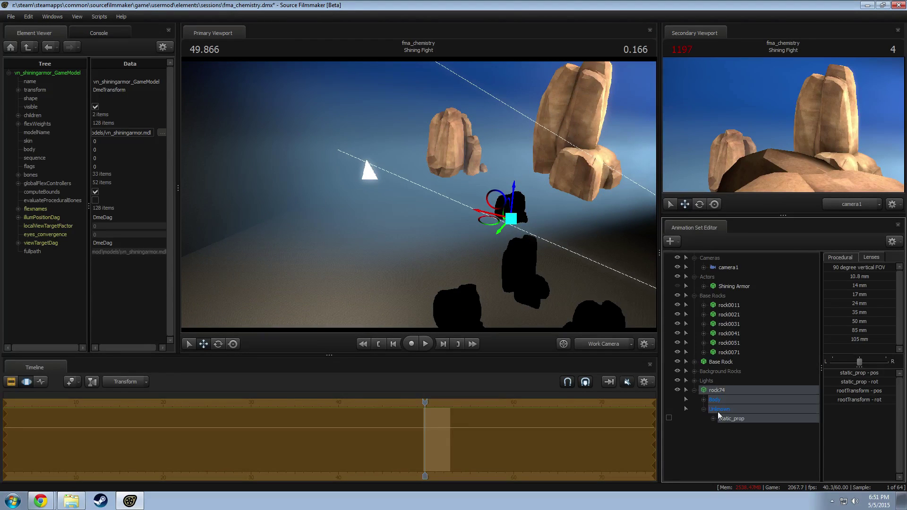
right_click(730, 420)
left_click(727, 418)
right_click(727, 419)
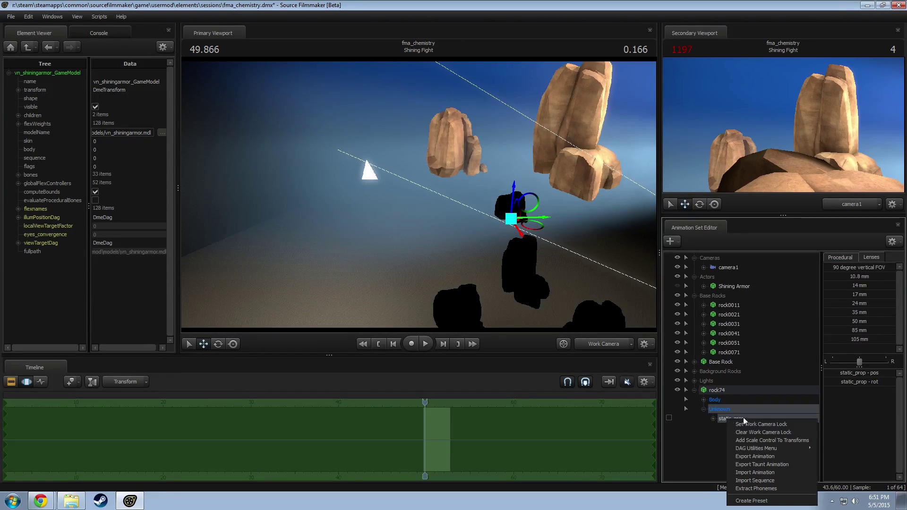
left_click(758, 439)
left_click(730, 428)
left_click_drag(843, 372, 869, 372)
Step: Check the Fullmetal Alchemist opening in the browser, return to Source Filmmaker, and scrub the shot back near its start
key("alt+Tab")
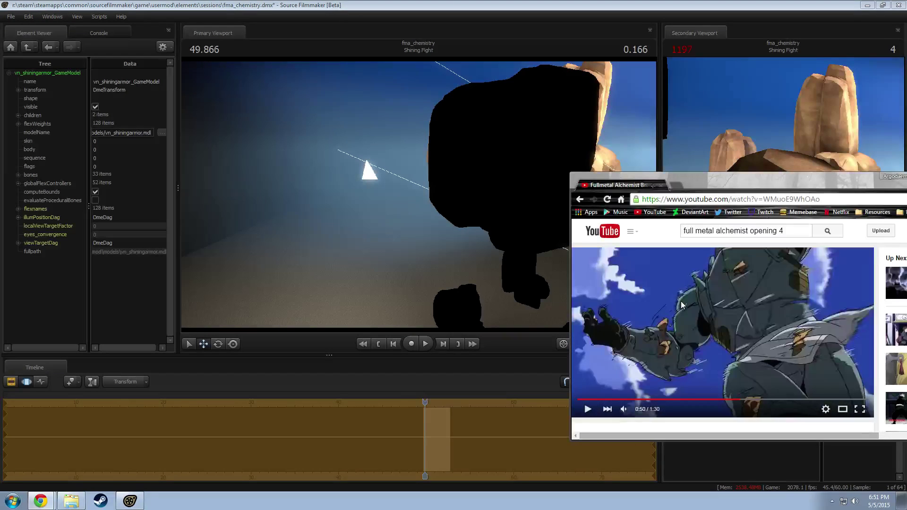
key("alt+Tab")
key("alt+Tab")
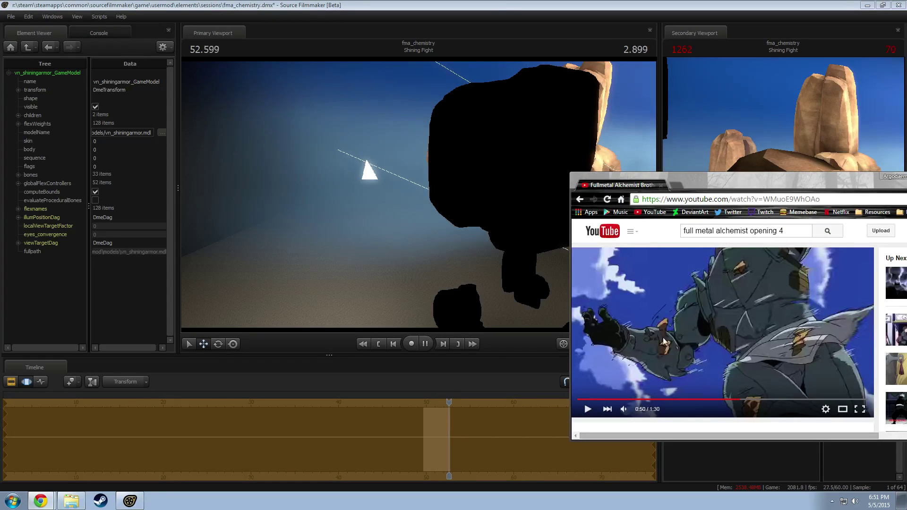
left_click(504, 4)
left_click_drag(459, 407, 424, 412)
key("space")
key("space")
Step: Select rock74, lower it below its floating position, and place it near the background rocks
left_click_drag(420, 222, 311, 154)
key("w")
left_click(727, 391)
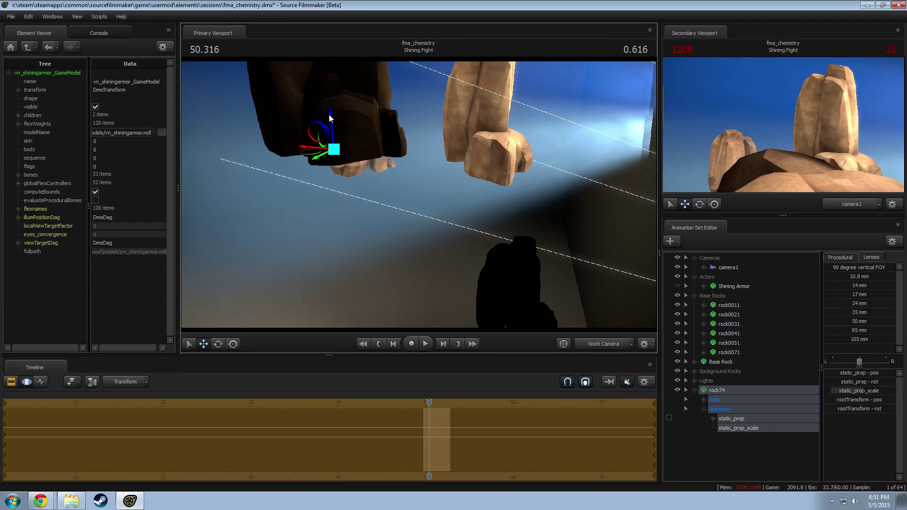
left_click_drag(330, 117, 342, 208)
left_click_drag(420, 167, 456, 189)
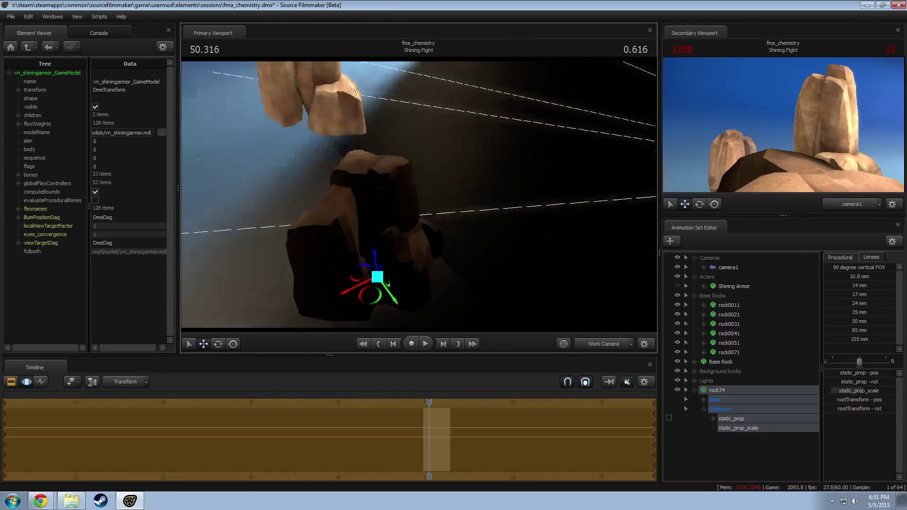
left_click_drag(379, 284, 382, 314, "alt")
left_click_drag(422, 196, 409, 139)
right_click_drag(424, 196, 446, 268)
left_click_drag(430, 309, 396, 260)
key("w")
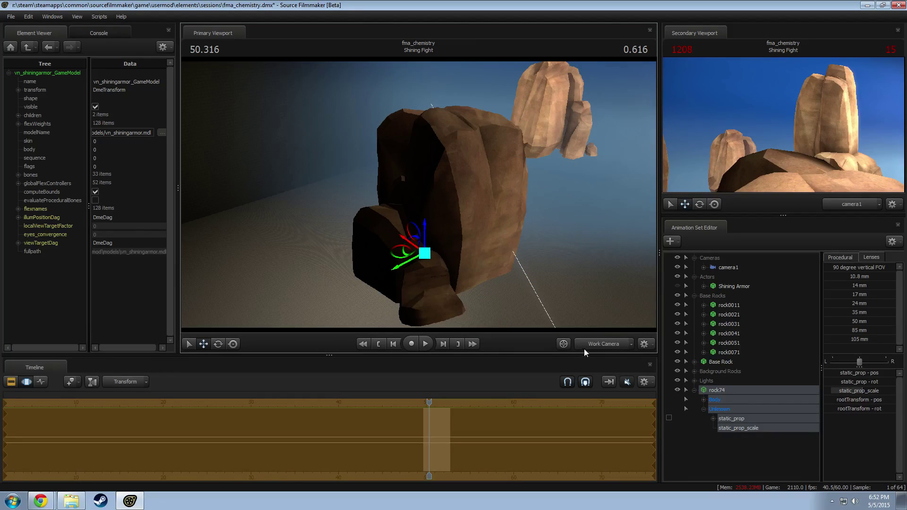
Step: Check the camera framing, shrink rock74 with static_prop_scale, and rotate it beside the background rock
left_click(602, 346)
left_click(602, 345)
left_click_drag(534, 265, 514, 304)
key("s")
left_click_drag(584, 322, 584, 321)
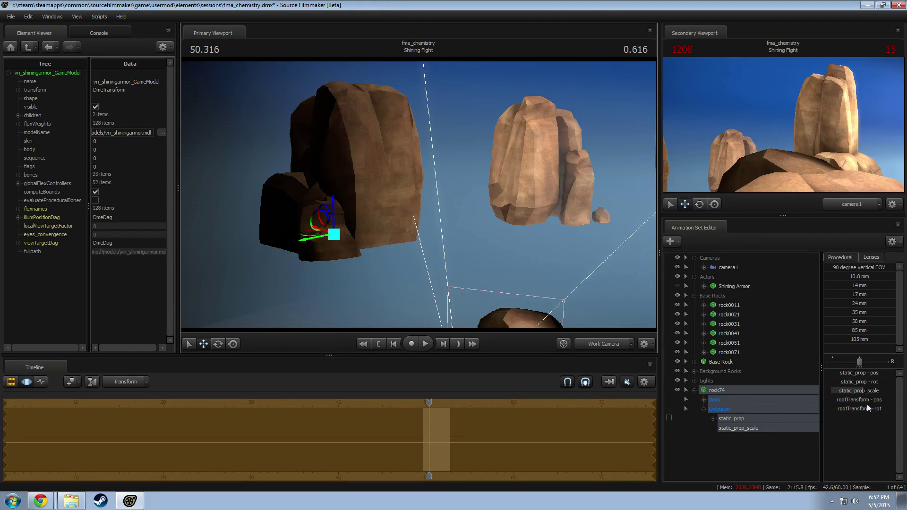
left_click_drag(863, 392, 845, 388)
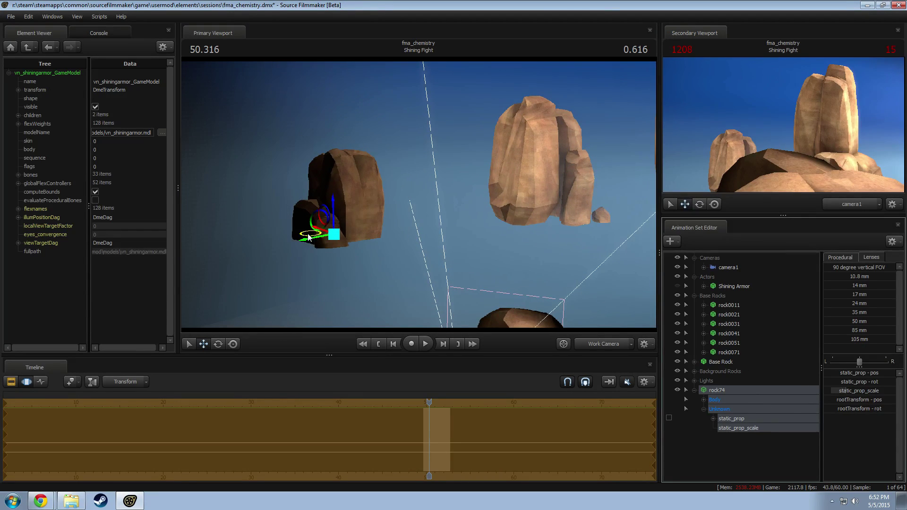
left_click_drag(308, 236, 379, 312)
Step: Move rock74 closer to camera1 beside the base rock and reduce its static_prop_scale further
left_click_drag(381, 313, 422, 193)
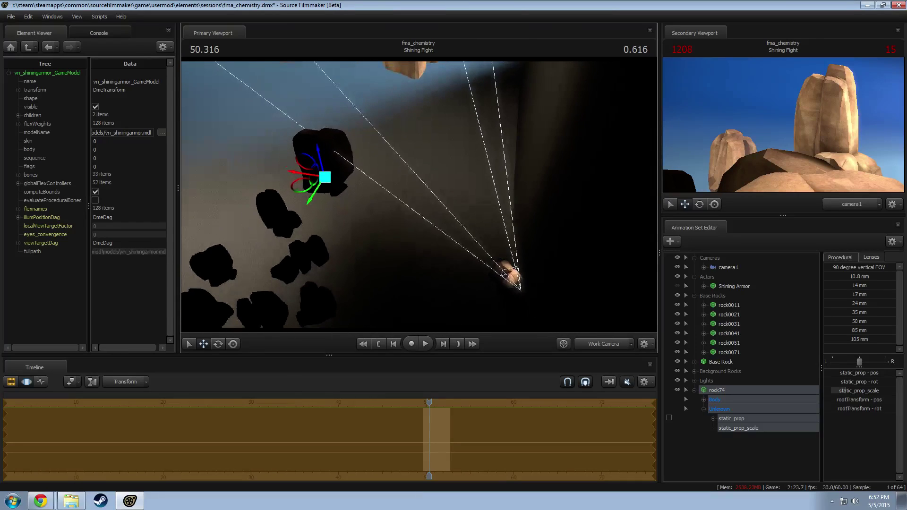
left_click_drag(326, 187, 396, 179)
left_click_drag(869, 392, 839, 392)
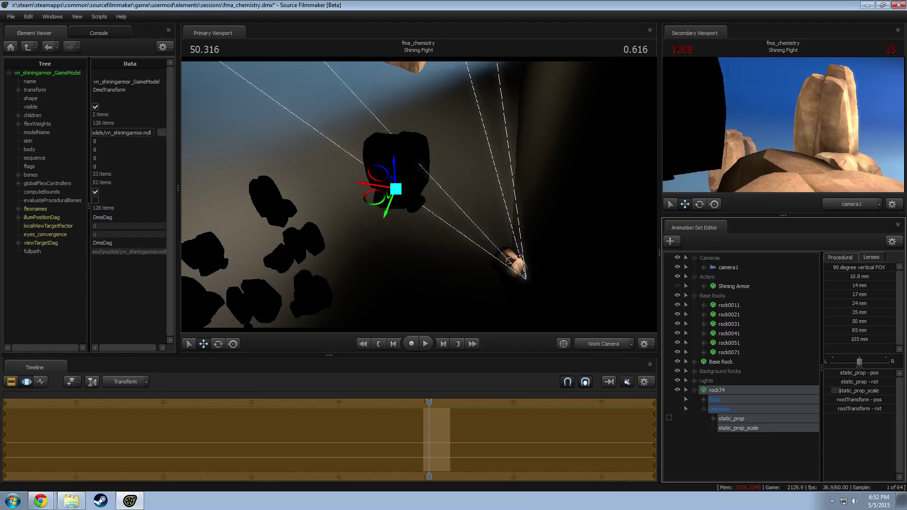
left_click_drag(521, 248, 515, 208)
key("w")
left_click_drag(406, 151, 396, 208)
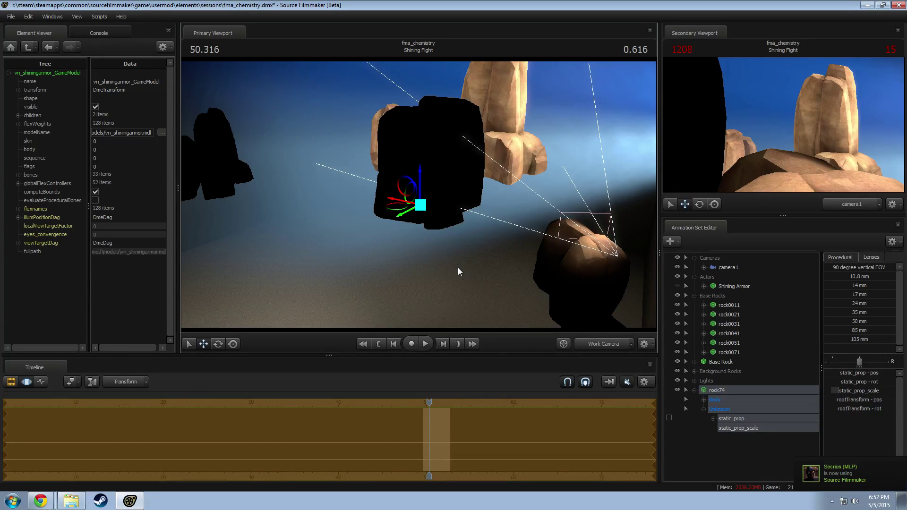
Step: Turn off the viewport lighting and lower rock74 toward the ground
right_click(524, 185)
left_click(538, 211)
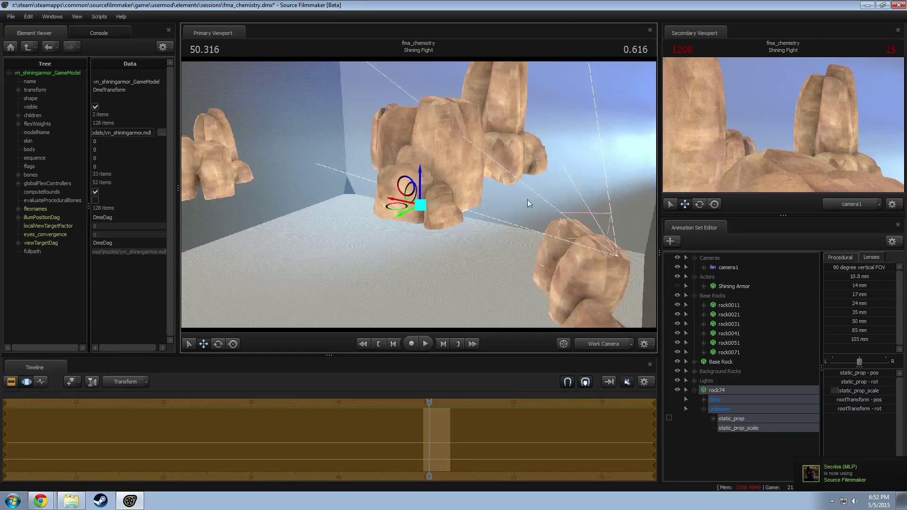
left_click_drag(420, 175, 420, 245)
left_click_drag(514, 231, 516, 347, "alt")
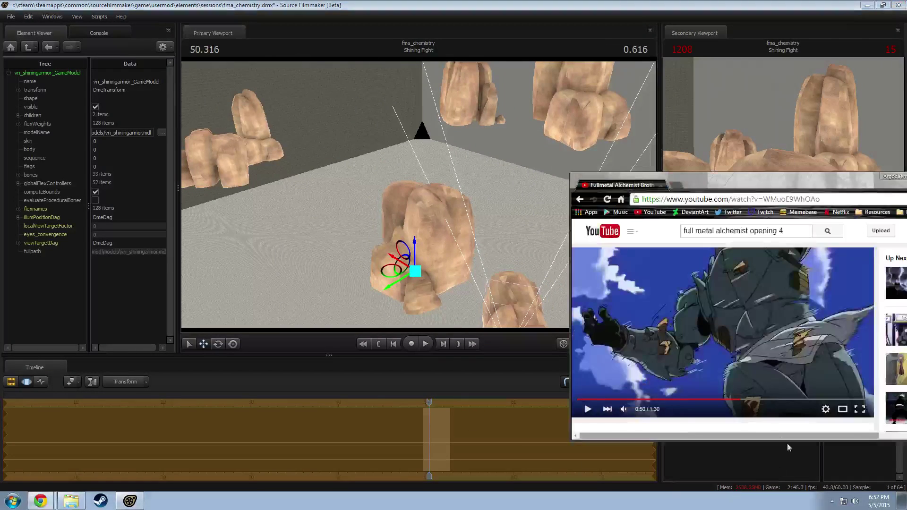
Step: Replay the reference opening around 0:49 in the browser, return to Source Filmmaker, and adjust rock74's placement beside the base rock
left_click(737, 404)
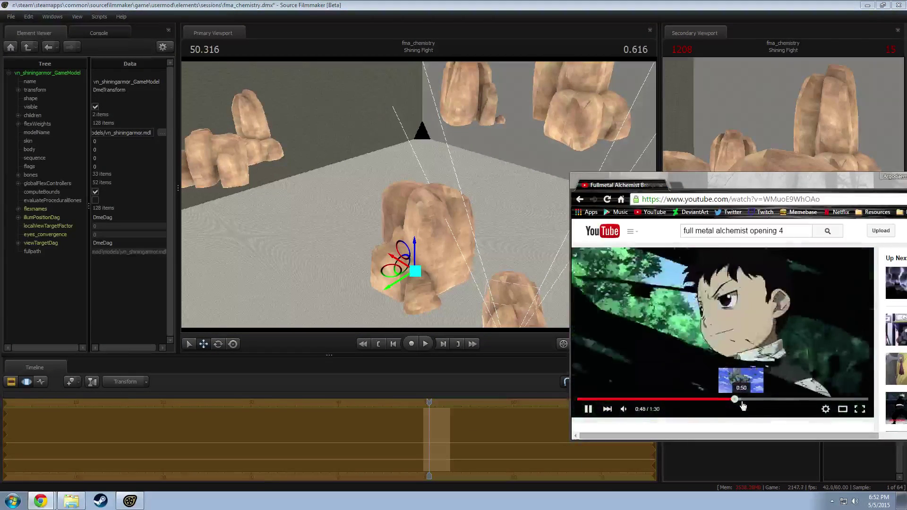
key("alt+Tab")
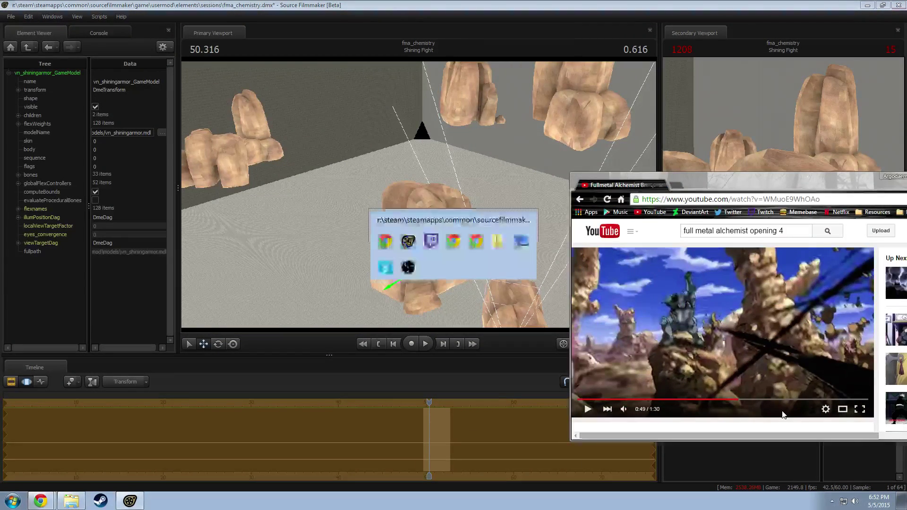
left_click_drag(419, 201, 422, 252, "alt")
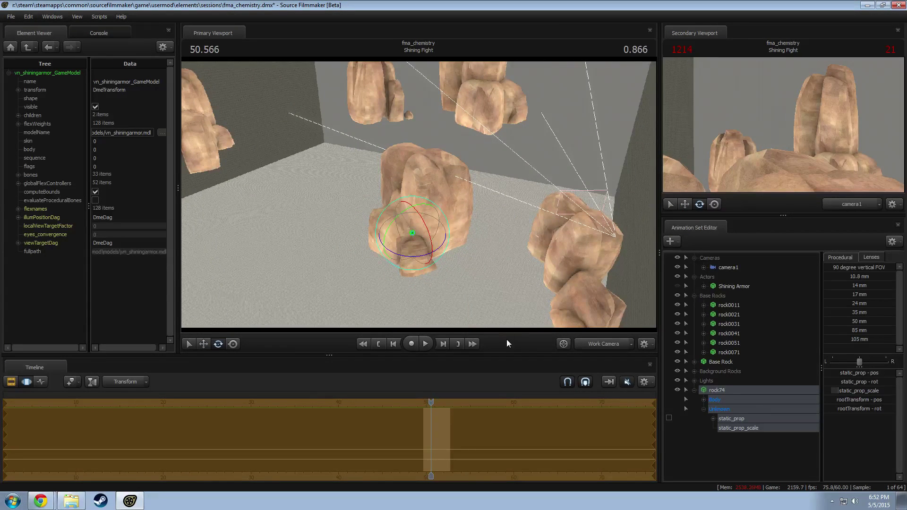
left_click(595, 342)
left_click_drag(539, 265, 468, 264)
left_click_drag(576, 241, 622, 269)
Step: Make Shining Armor visible and compare the rocks around him from the work camera and camera1
left_click(596, 344)
left_click(678, 285)
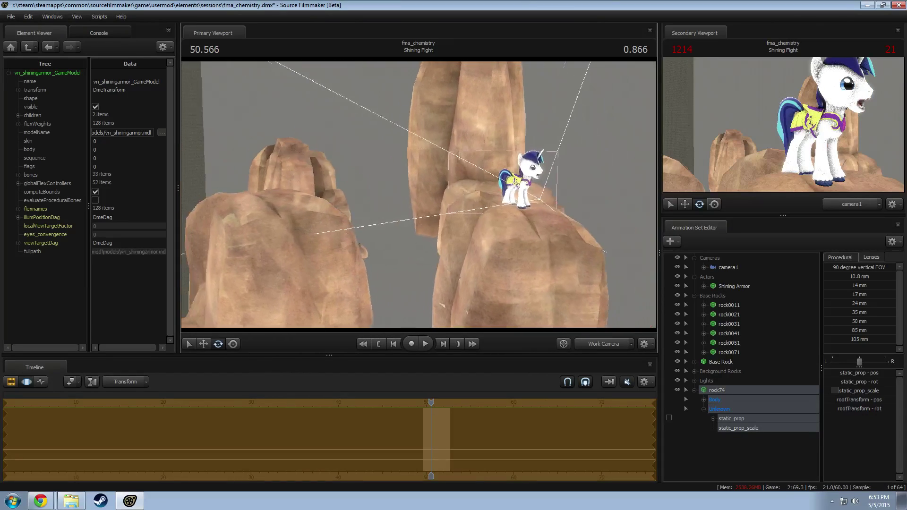
left_click(599, 346)
left_click(603, 344, "ctrl")
left_click_drag(520, 246, 421, 193)
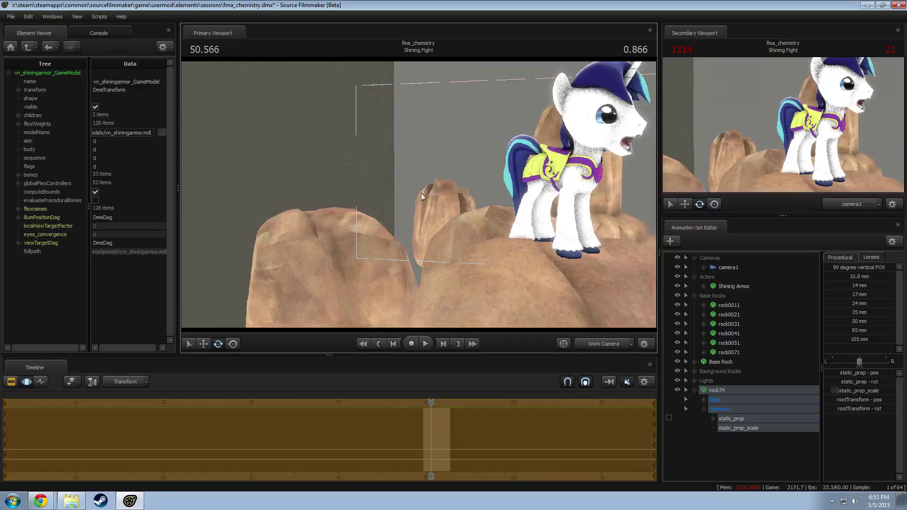
left_click(605, 344)
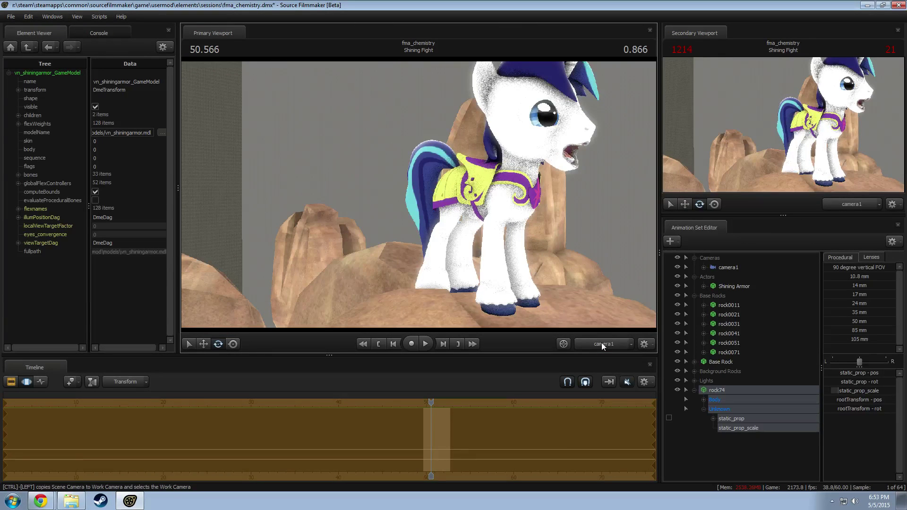
left_click_drag(590, 318, 494, 323)
Step: Try moving Shining Armor onto rock74 and undo the move
left_click(734, 284)
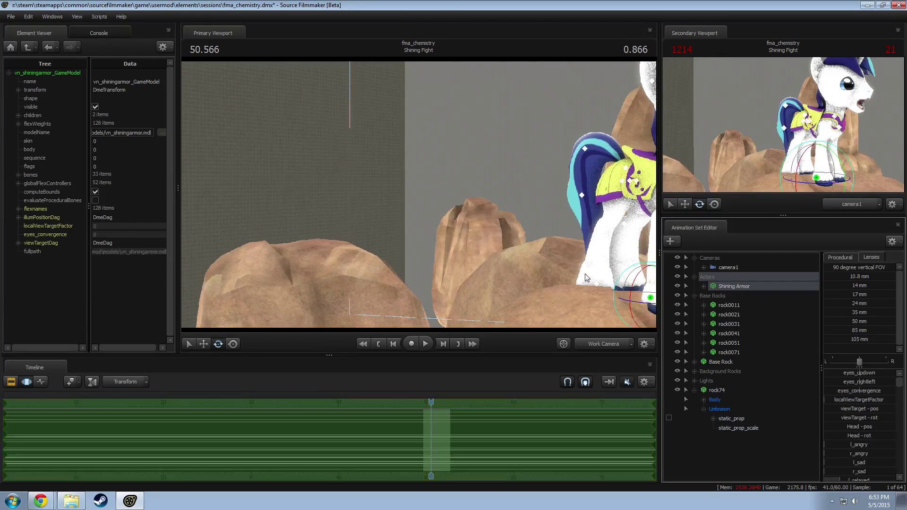
left_click_drag(654, 299, 388, 287)
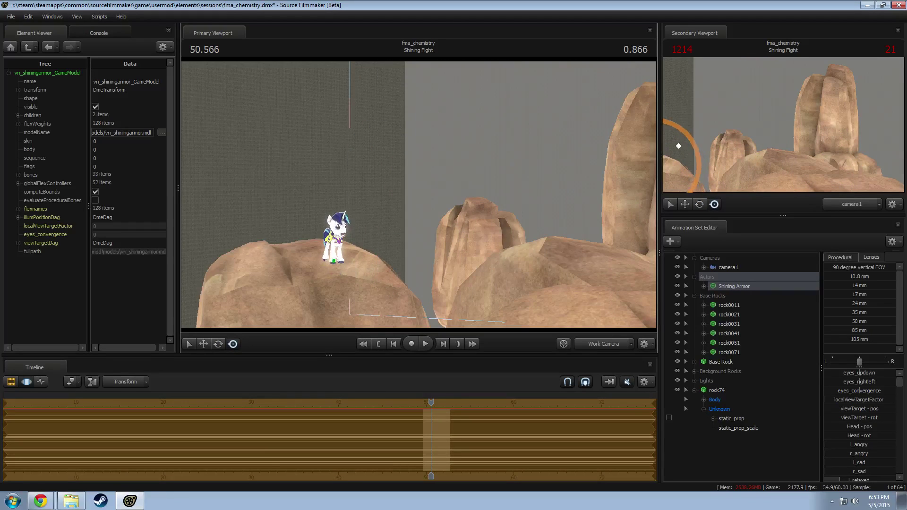
key("ctrl+z")
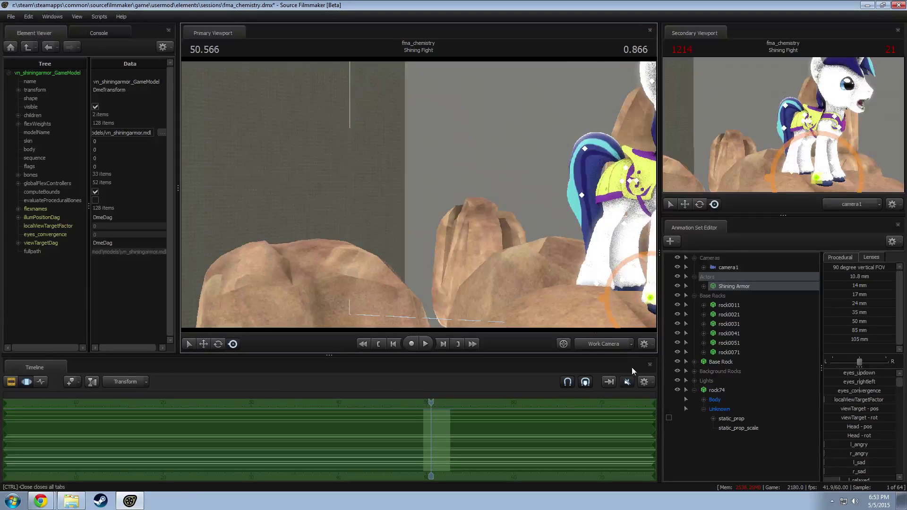
Step: Select rock74 again and shrink it slightly with static_prop_scale
left_click(605, 344)
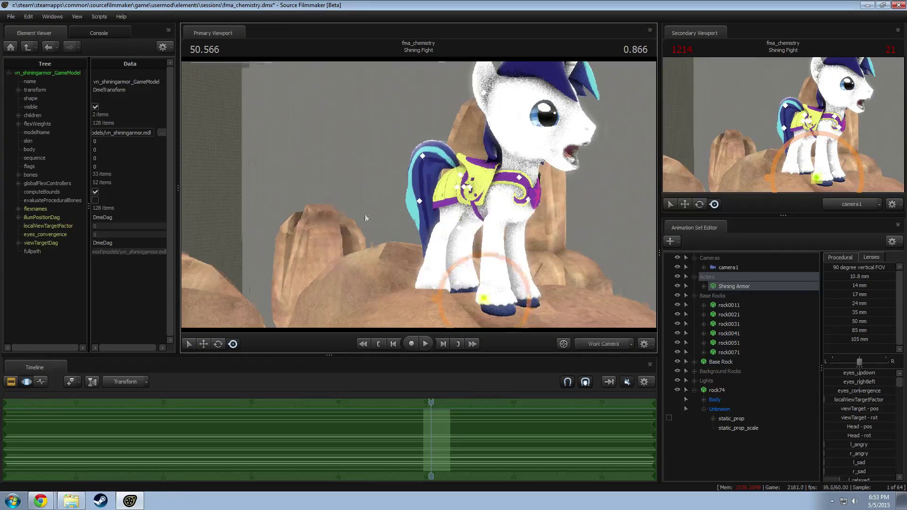
left_click(603, 345)
left_click_drag(592, 311, 496, 307)
left_click_drag(625, 200, 629, 210)
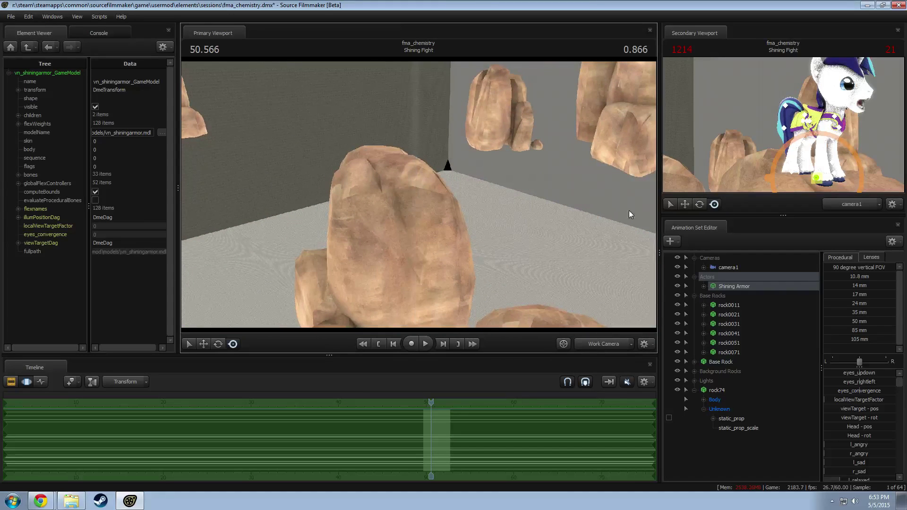
left_click(721, 363)
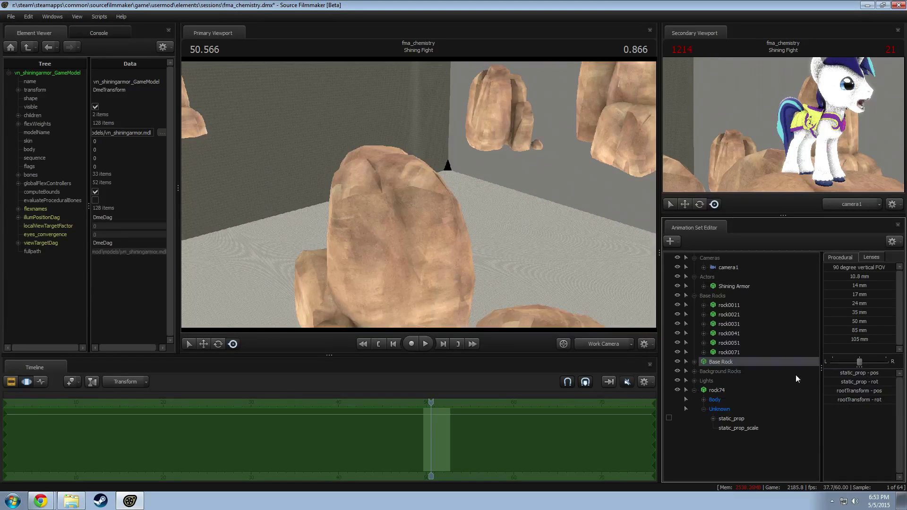
left_click(716, 390)
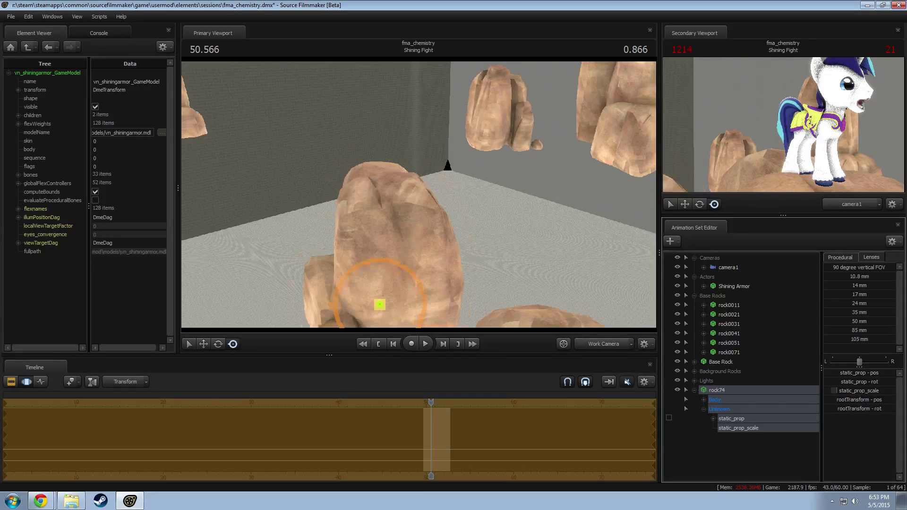
mouse_move(406, 203)
left_mouse_down()
mouse_move(449, 263)
mouse_move(533, 306)
mouse_move(584, 173)
mouse_move(427, 164)
mouse_move(418, 195)
left_mouse_up()
key("w")
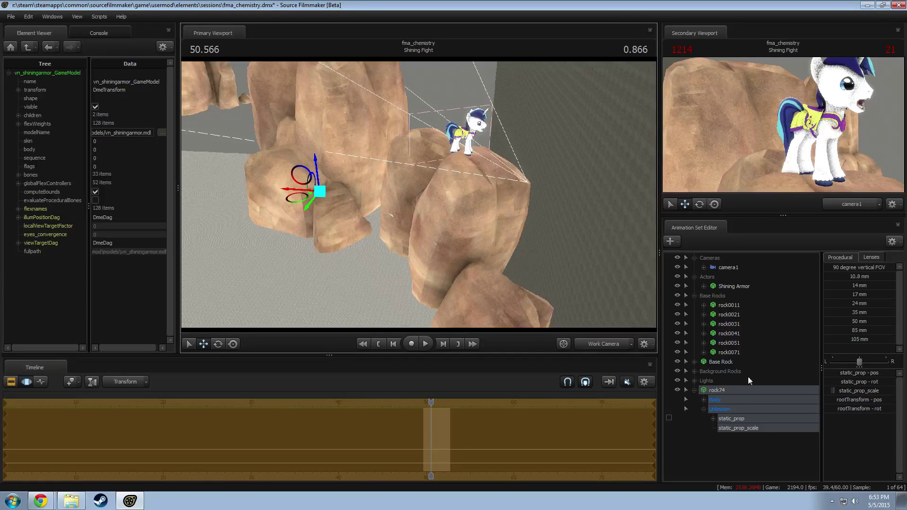
left_click_drag(866, 395, 862, 395)
Step: Move rock74 next to the base rock behind Shining Armor's tail side and check it through camera1
left_click_drag(463, 217, 358, 249)
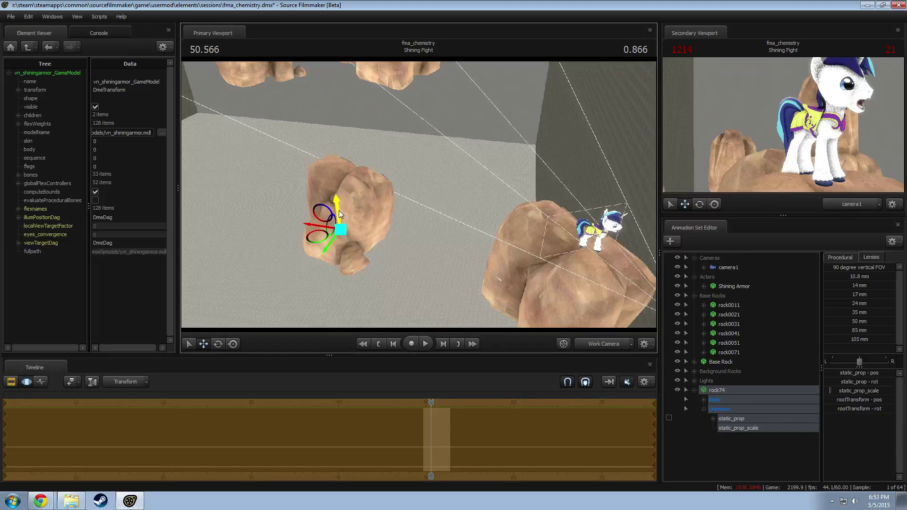
left_click(608, 348)
left_click_drag(491, 228, 296, 262)
left_click_drag(265, 296, 419, 195)
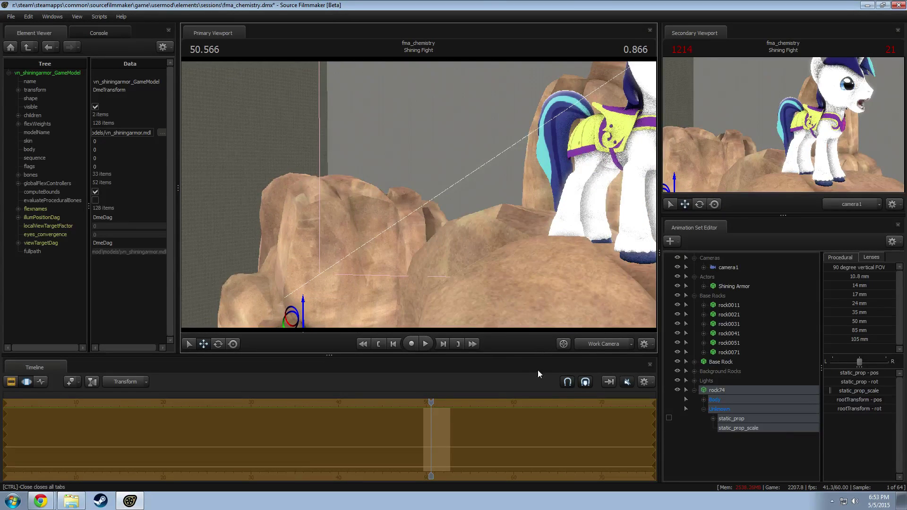
left_click(599, 345)
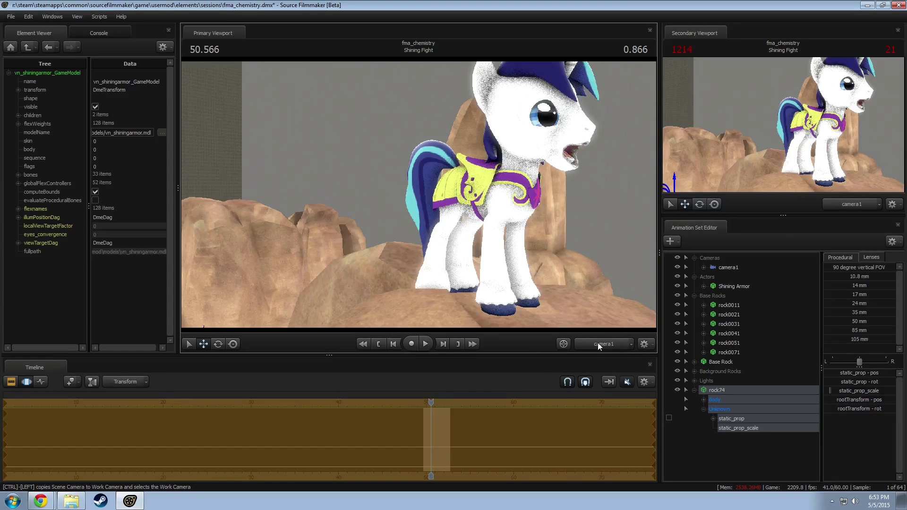
Step: Shift rock74 slightly away from the neighbouring tall rock in the work camera and check it through camera1
left_click(608, 349)
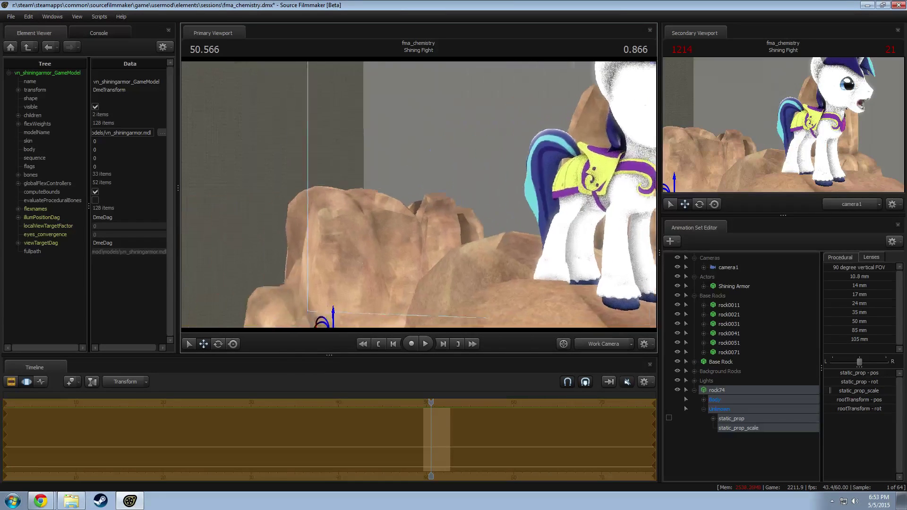
left_click_drag(419, 195, 418, 195)
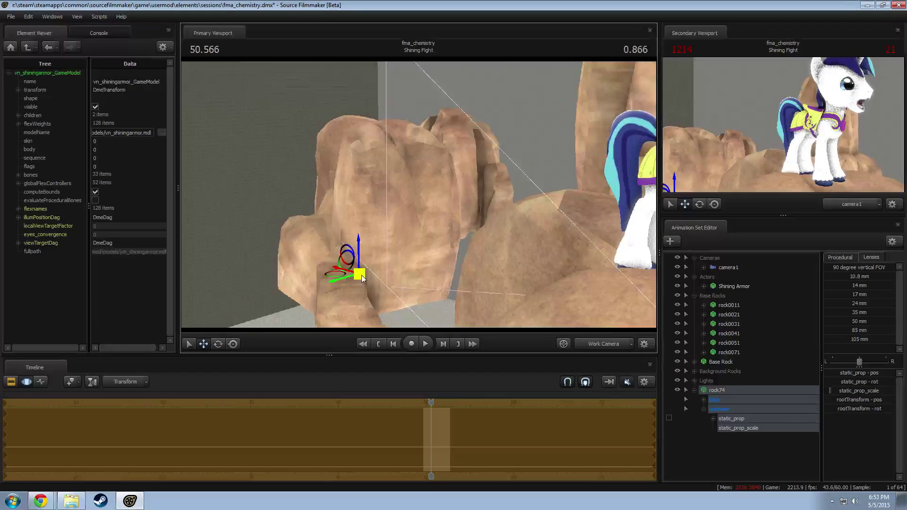
left_click_drag(362, 279, 332, 277)
left_click(594, 340)
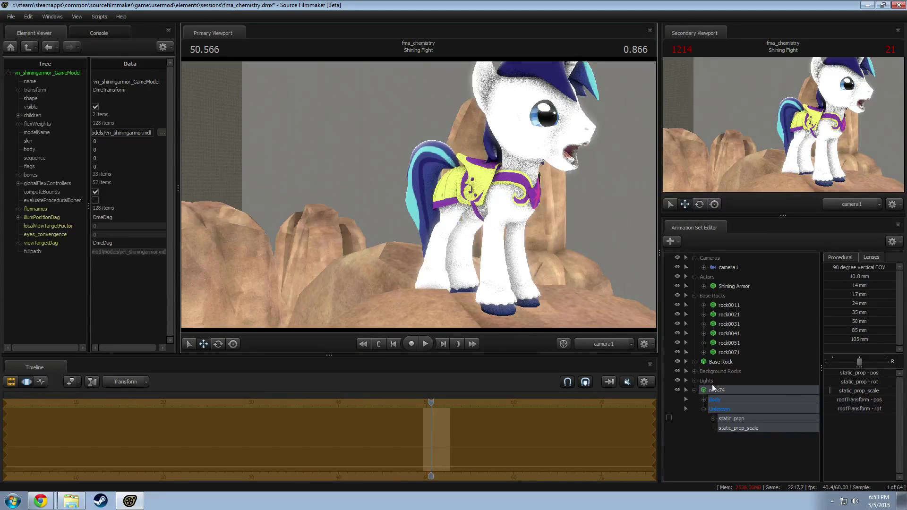
Step: Select Shining Armor and try standing him on top of rock74 from the work camera
left_click(722, 290)
key("r")
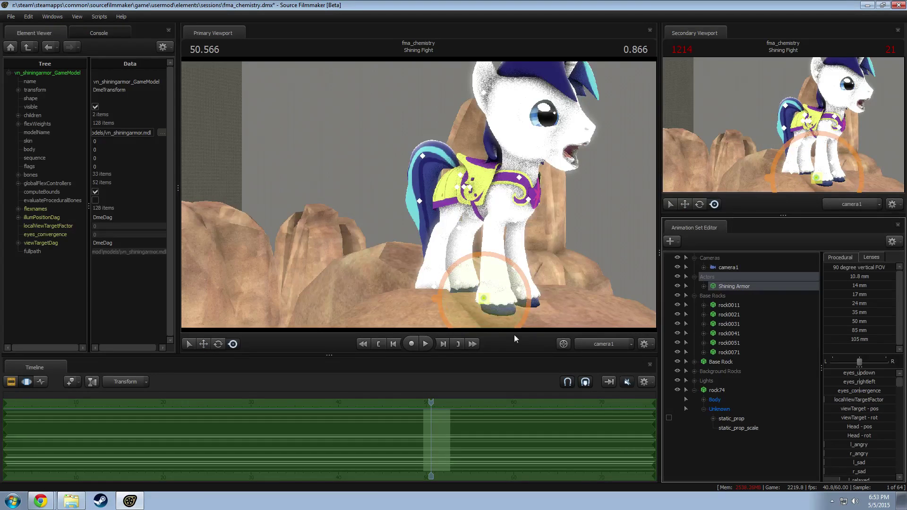
left_click(595, 342)
left_click_drag(597, 296, 408, 191)
left_click_drag(638, 302, 368, 217)
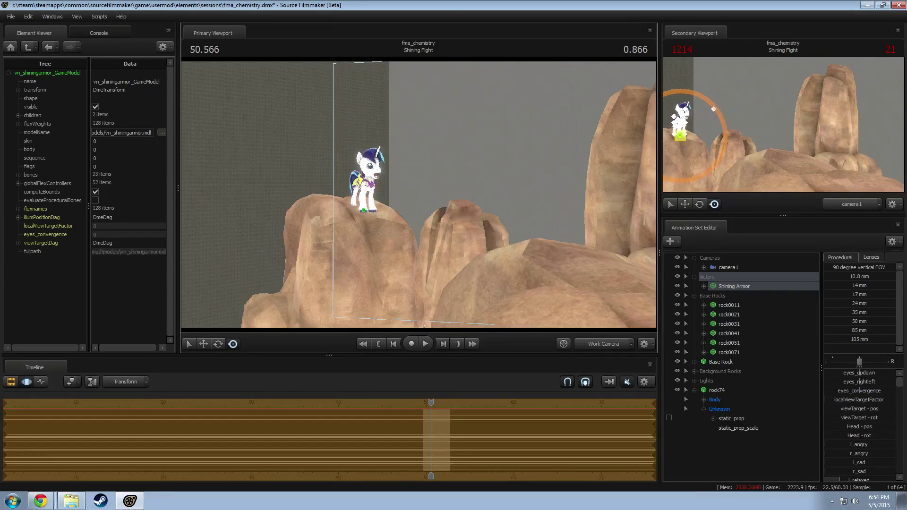
Step: Switch to the YouTube anime opening, mute it and replay the rock scene around 0:49, pausing on the distant figure
key("alt+Tab")
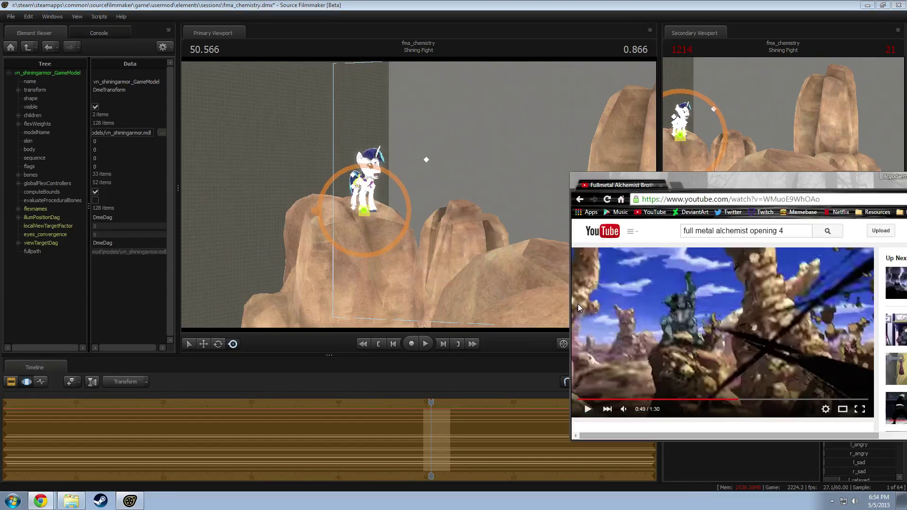
left_click(728, 400)
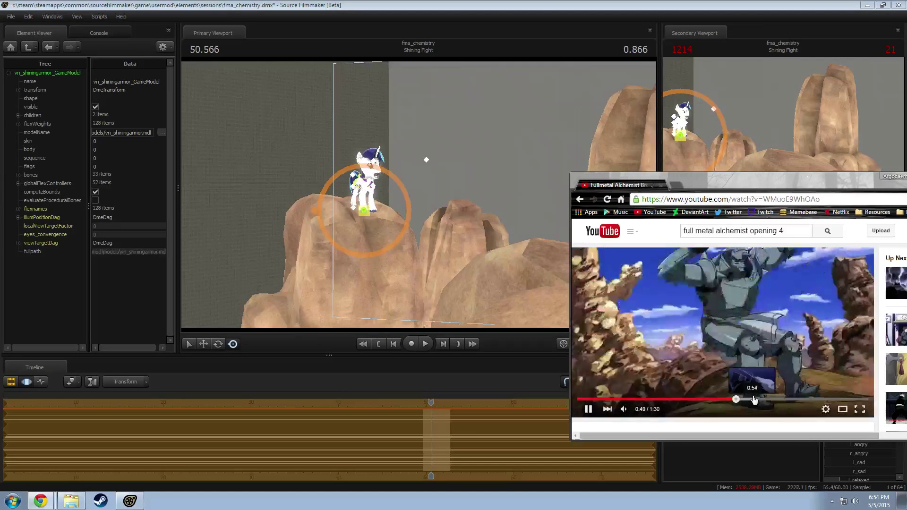
key("space")
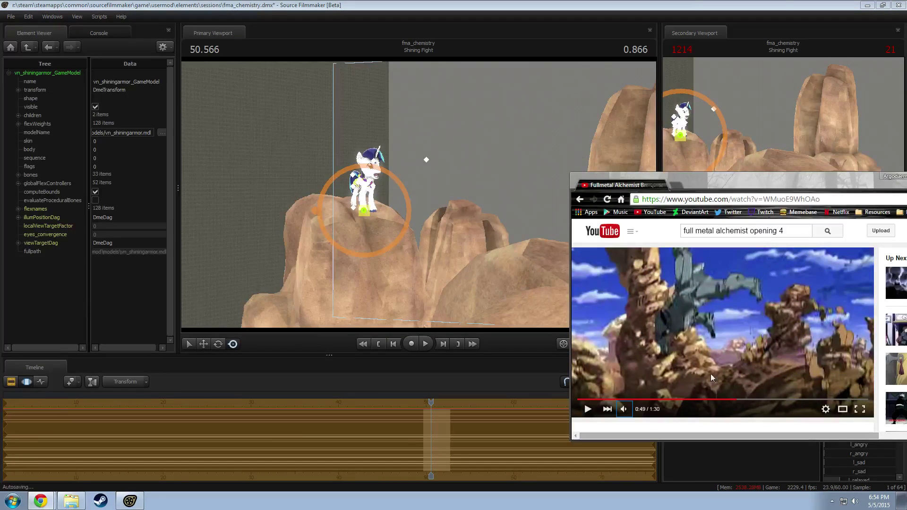
left_click(735, 400)
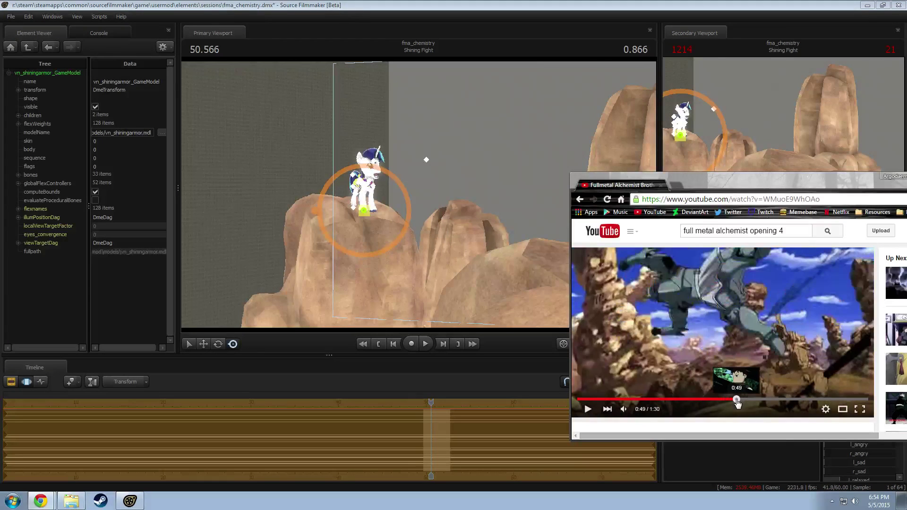
key("space")
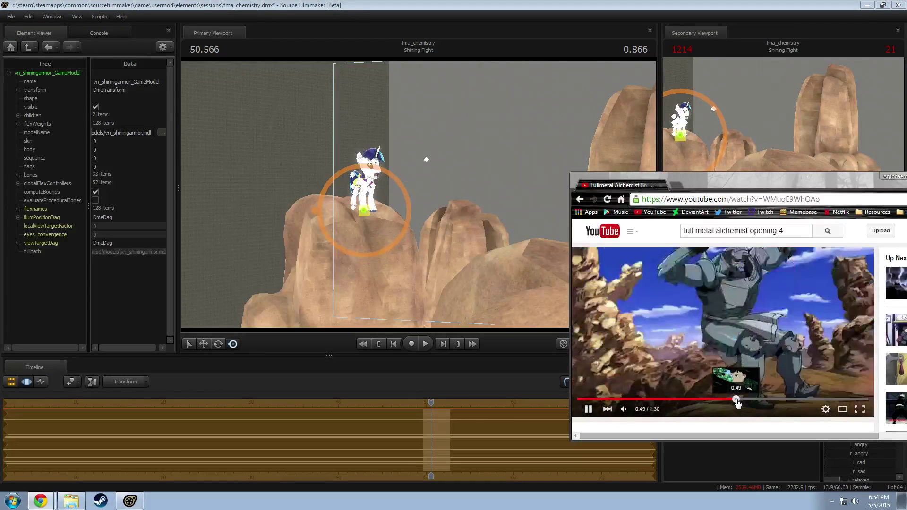
key("space")
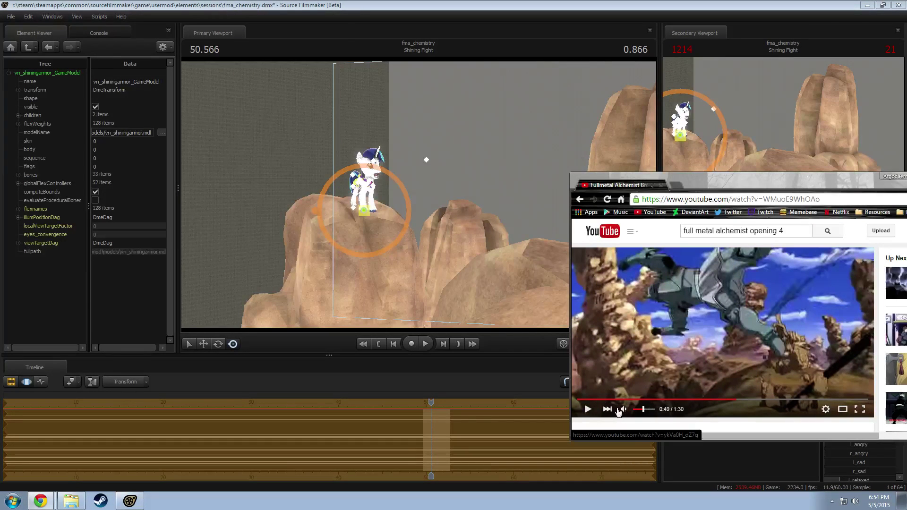
left_click(736, 400)
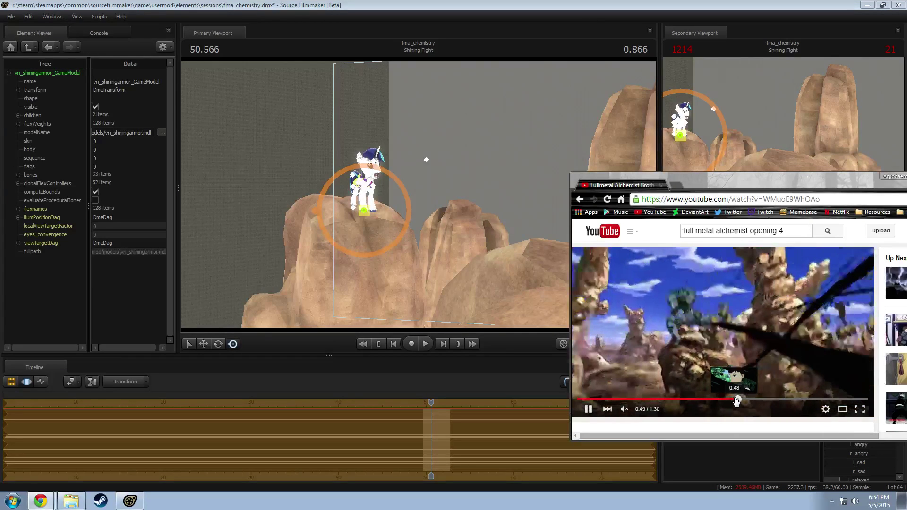
key("space")
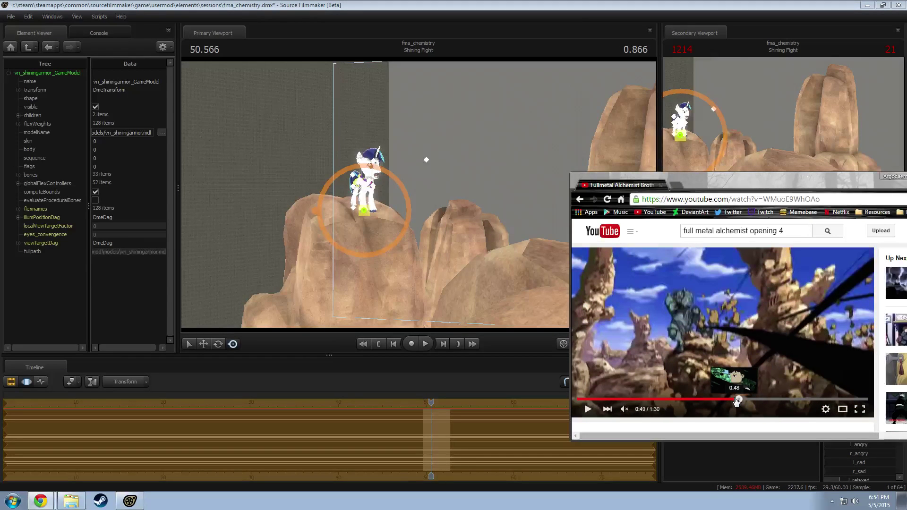
Step: Switch back to Source Filmmaker, undo Shining Armor's move onto rock74, and reposition and rotate rock74 beside the base rock
key("alt+Tab")
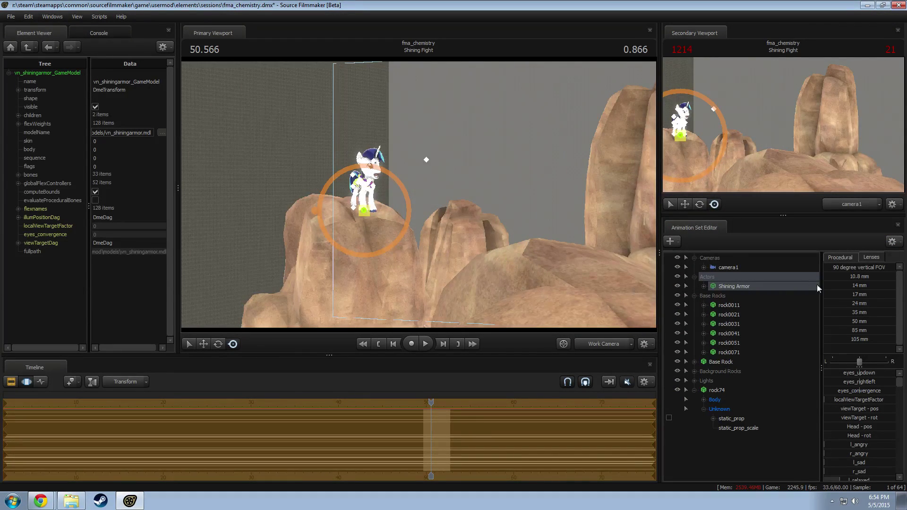
key("ctrl+z")
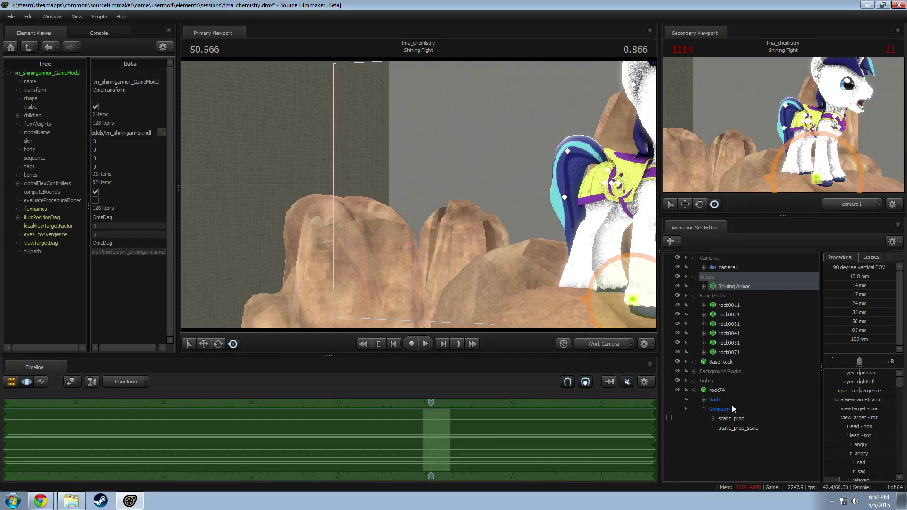
left_click(718, 389)
key("f")
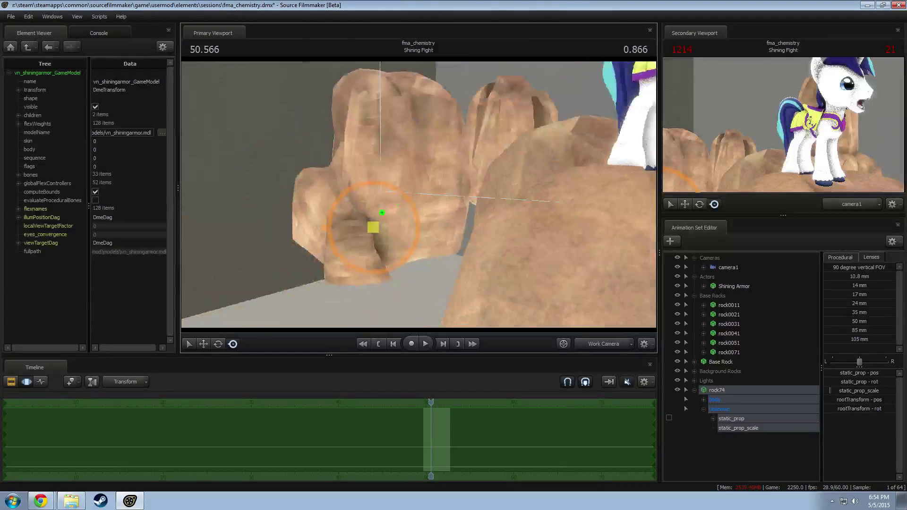
left_click_drag(378, 183, 418, 198)
left_click_drag(438, 169, 440, 187)
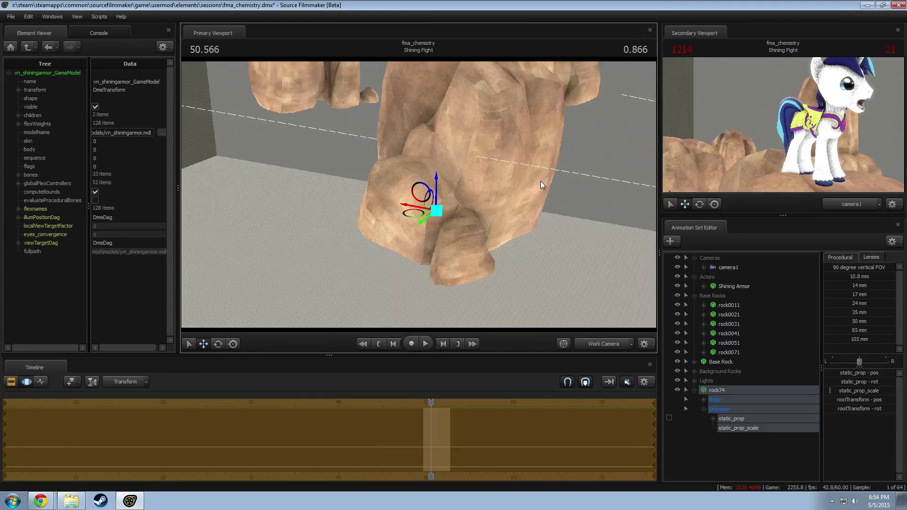
left_click_drag(413, 219, 382, 229)
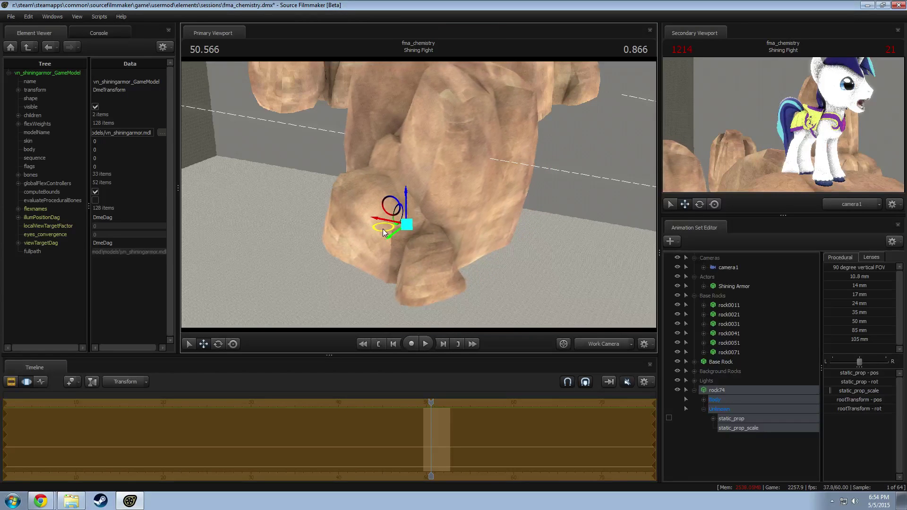
left_click(604, 343, "ctrl")
left_click_drag(531, 222, 425, 218)
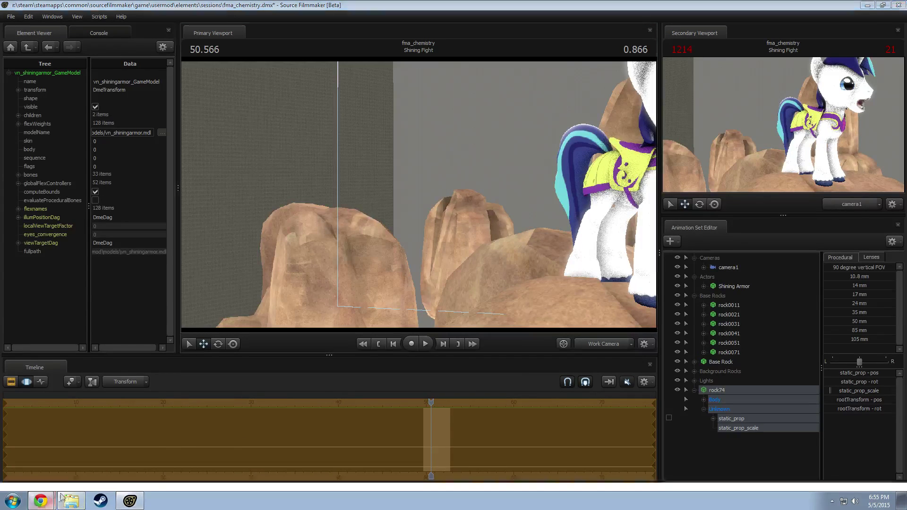
Step: Switch to the YouTube anime opening and replay the jump between rocks from 0:48 to 0:51 to study the rock layout
left_click(80, 481)
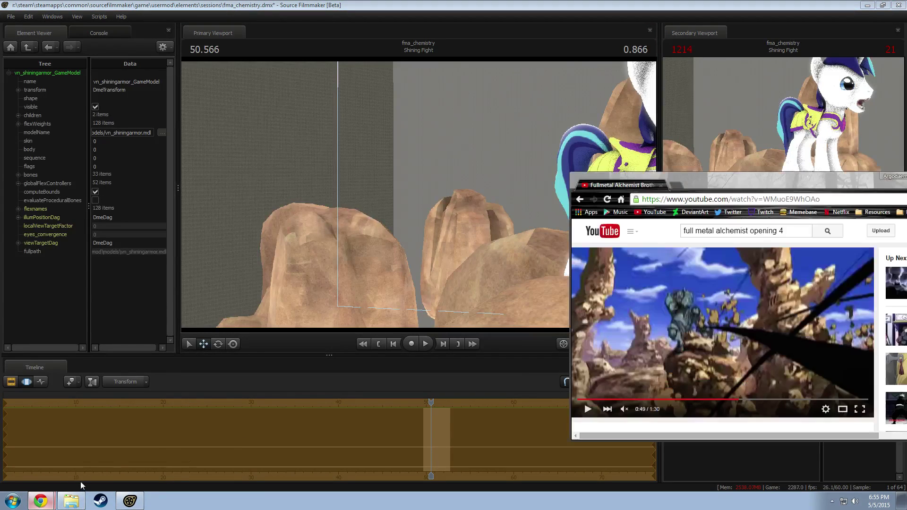
left_click(738, 399)
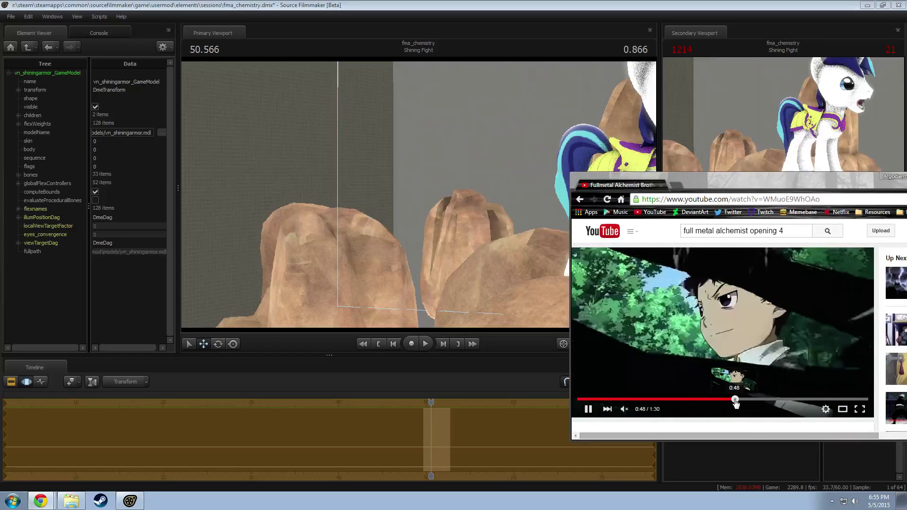
left_click(737, 401)
key("space")
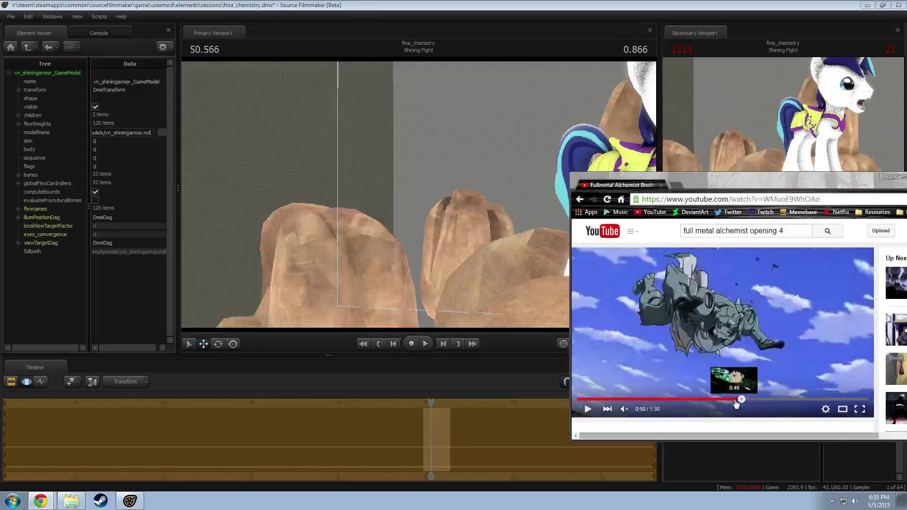
left_click(737, 401)
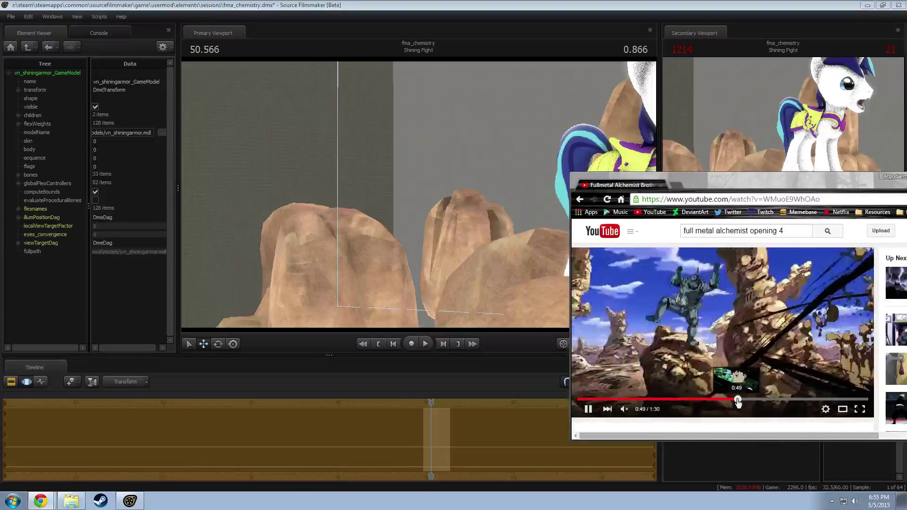
key("space")
left_click(738, 401)
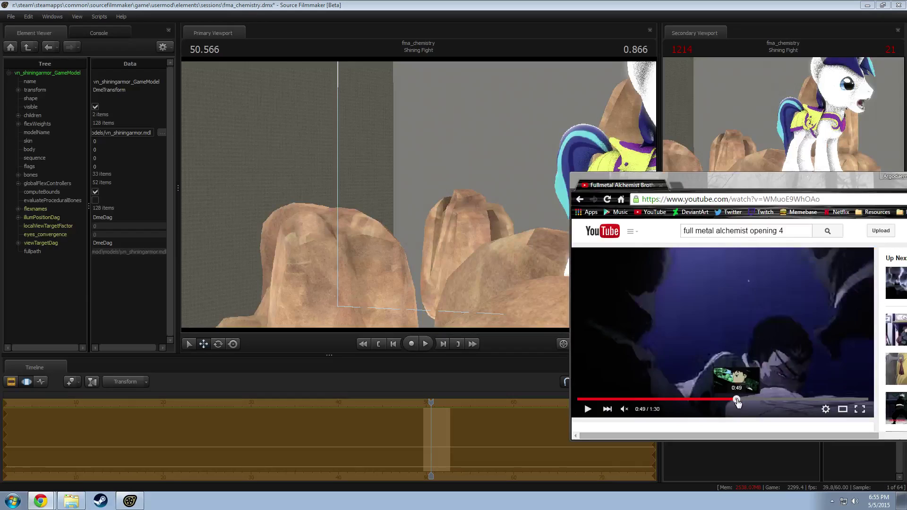
key("space")
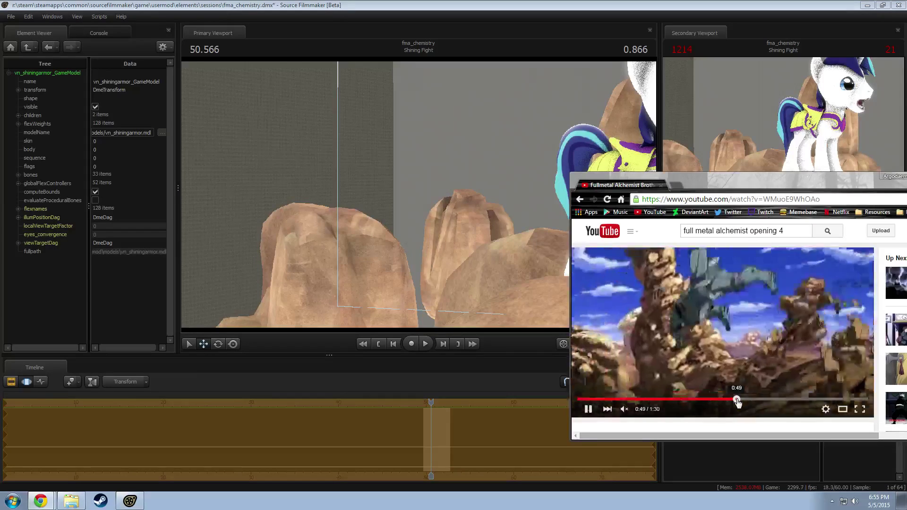
key("space")
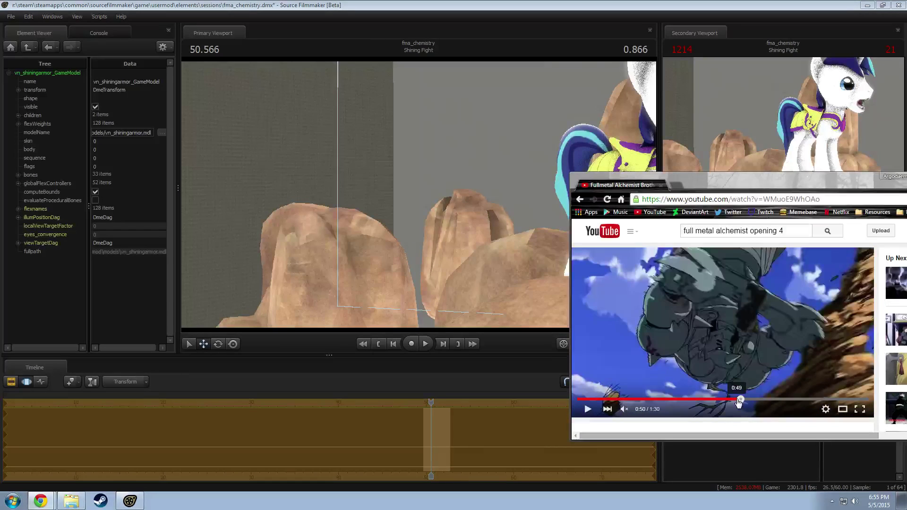
key("space")
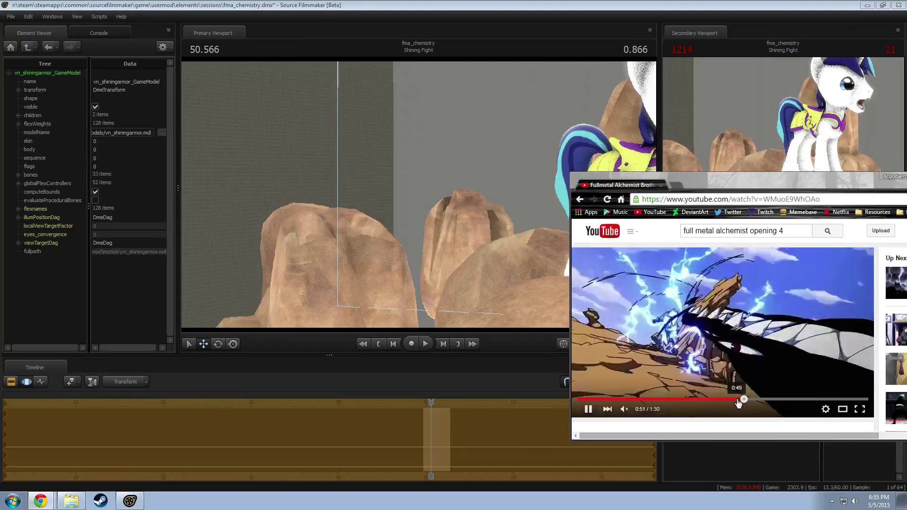
key("space")
left_click(739, 399)
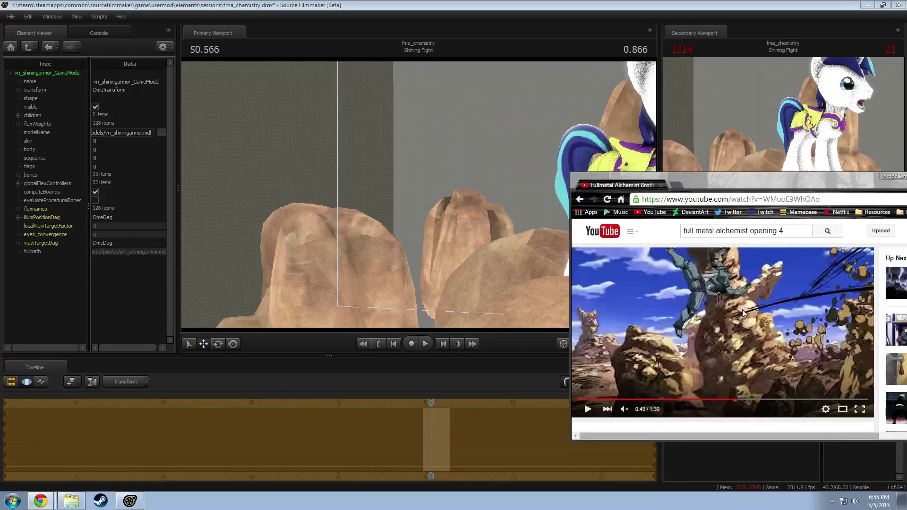
Step: Switch back to Source Filmmaker, view Shining Armor's face up close, try adjusting jaw_open in Pony Mouth Flexes and undo the change
key("alt+Tab")
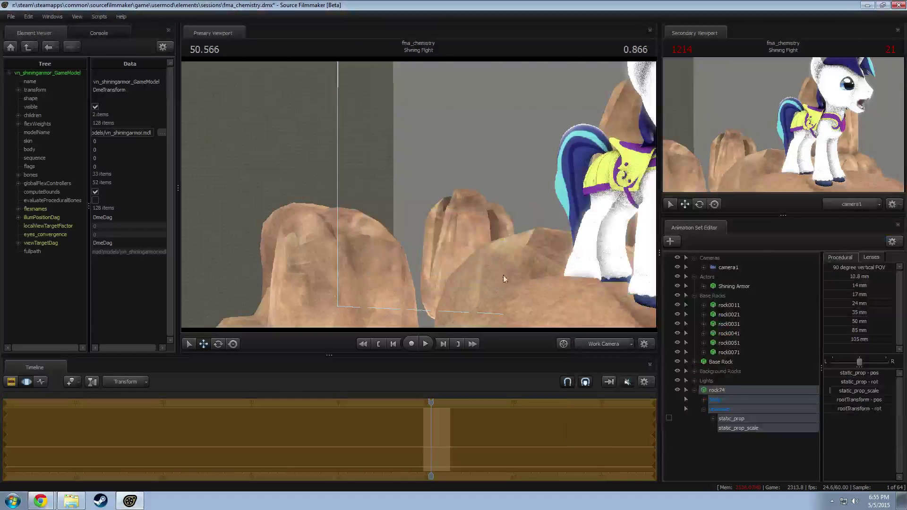
left_click(602, 348)
left_click(602, 347, "ctrl")
left_click_drag(413, 228, 551, 281)
key("w")
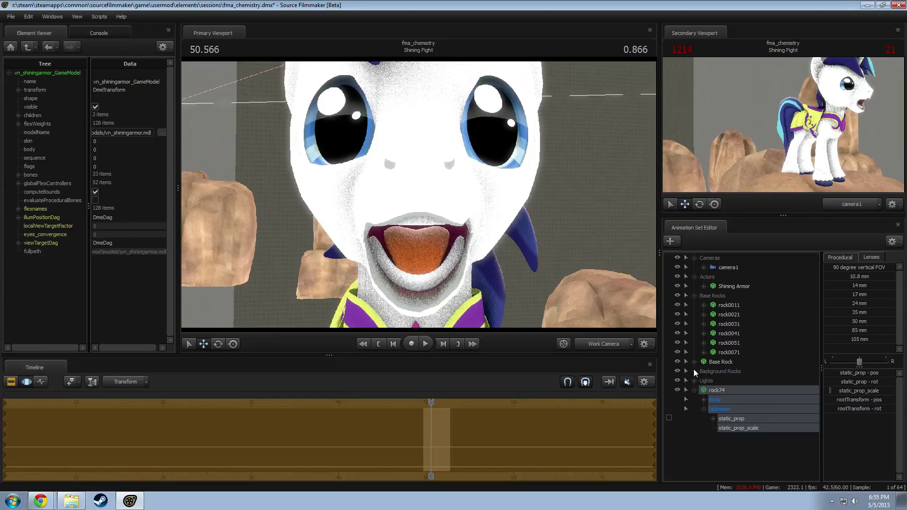
left_click(703, 286)
left_click(713, 306)
left_click(713, 334)
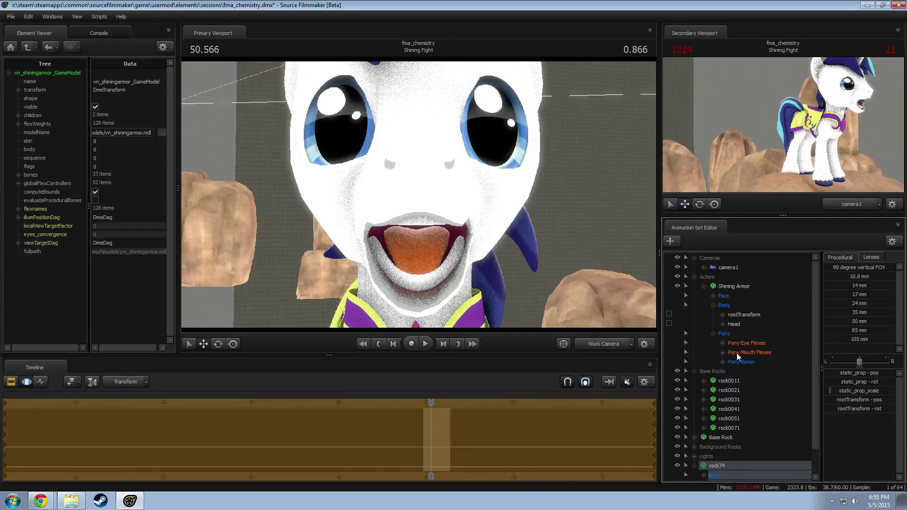
left_click(749, 353)
left_click_drag(896, 373, 729, 396)
key("ctrl+z")
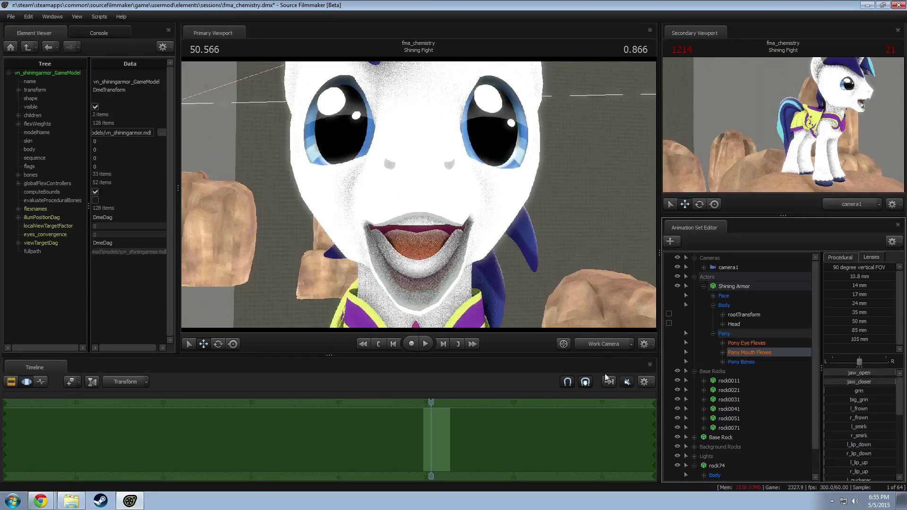
Step: Examine the rocks around Shining Armor from several work camera angles and switch to the YouTube anime opening for comparison
left_click(606, 344)
left_click(610, 345)
left_click_drag(548, 296, 501, 307)
left_click_drag(402, 265, 424, 250)
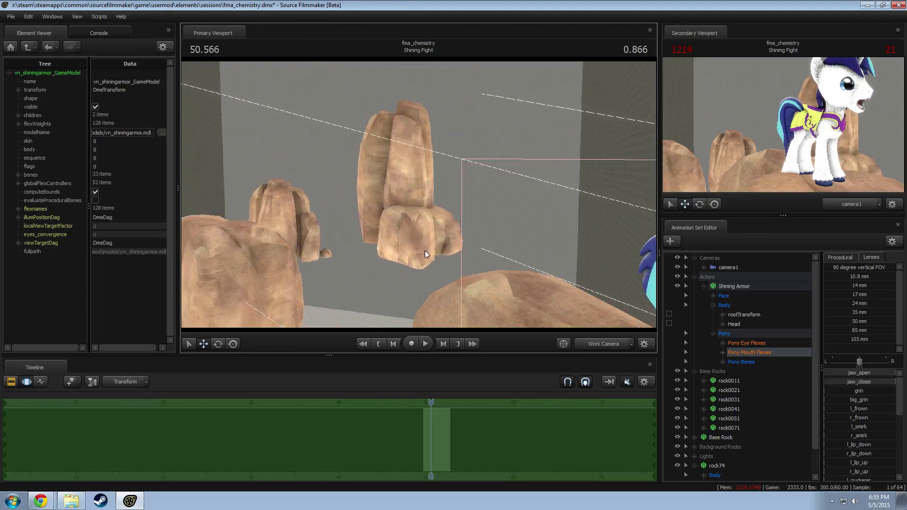
left_click(599, 346, "ctrl")
left_click_drag(557, 293, 505, 290)
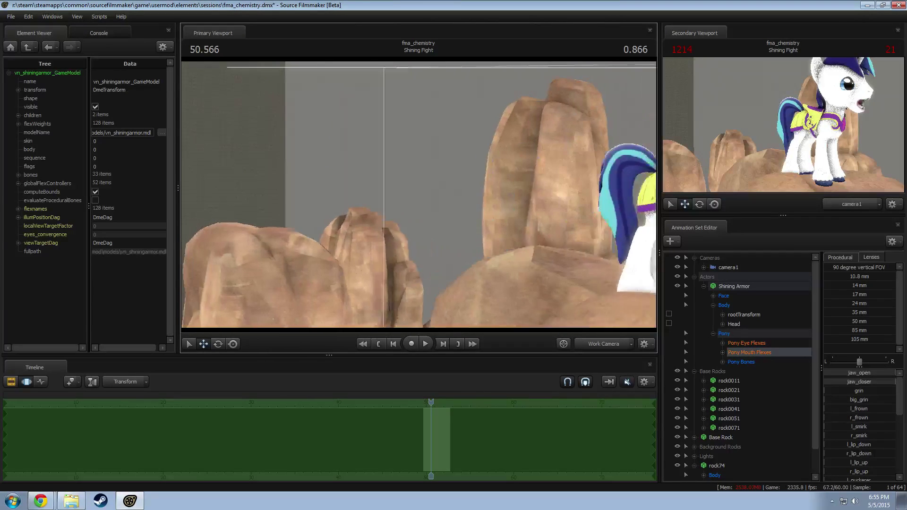
left_click_drag(418, 193, 419, 194)
key("alt+Tab")
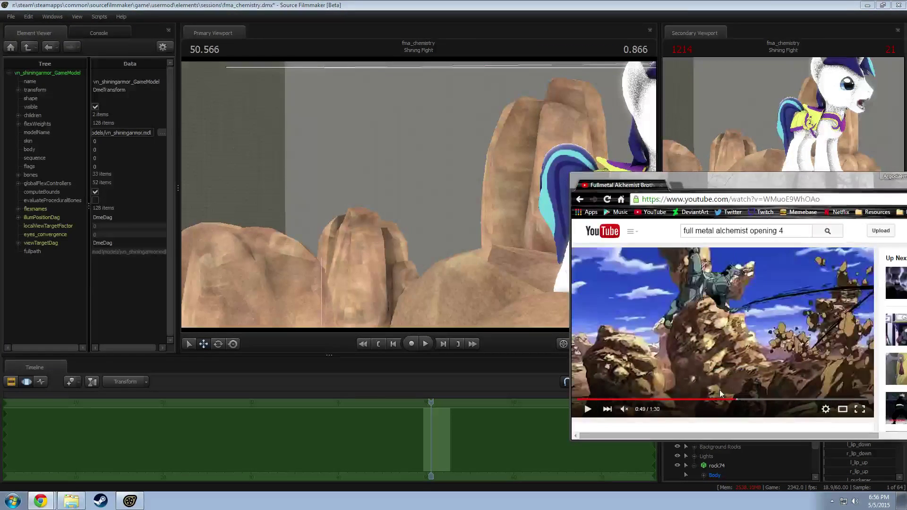
Step: Switch back to Source Filmmaker and examine Shining Armor and the surrounding rocks from closer and wider work camera angles
left_click(654, 353)
left_click(600, 4)
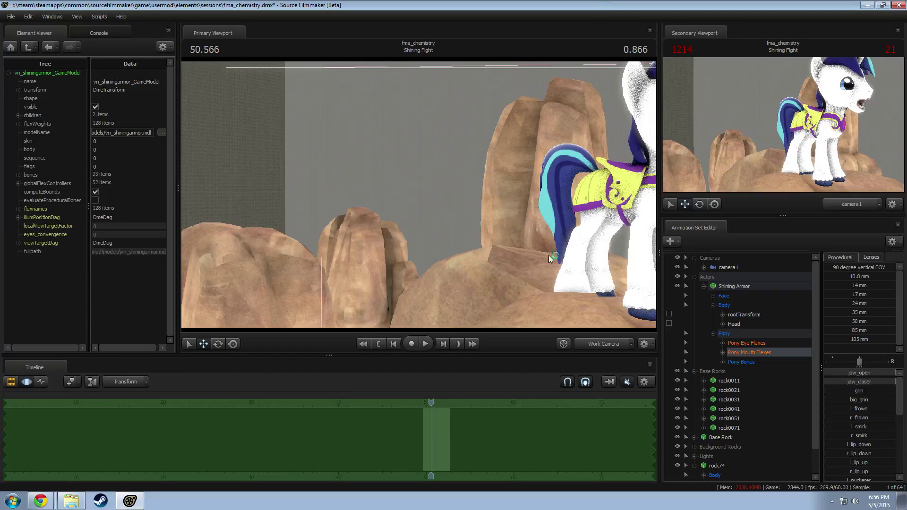
mouse_move(548, 256)
left_mouse_down()
mouse_move(609, 278)
mouse_move(548, 260)
left_mouse_up()
mouse_move(419, 194)
left_mouse_down()
mouse_move(349, 198)
mouse_move(419, 192)
left_mouse_up()
key("d")
key("w")
key("d")
key("d")
key("s")
key("s")
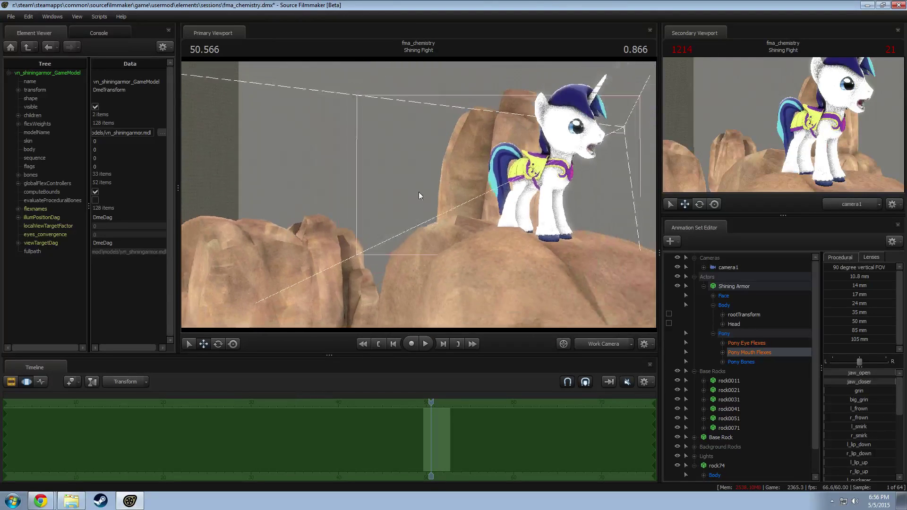
Step: Try the 50 mm lens on camera1, view the shot through it, undo the change and try the 35 mm lens instead
left_click(851, 256)
left_click(869, 257)
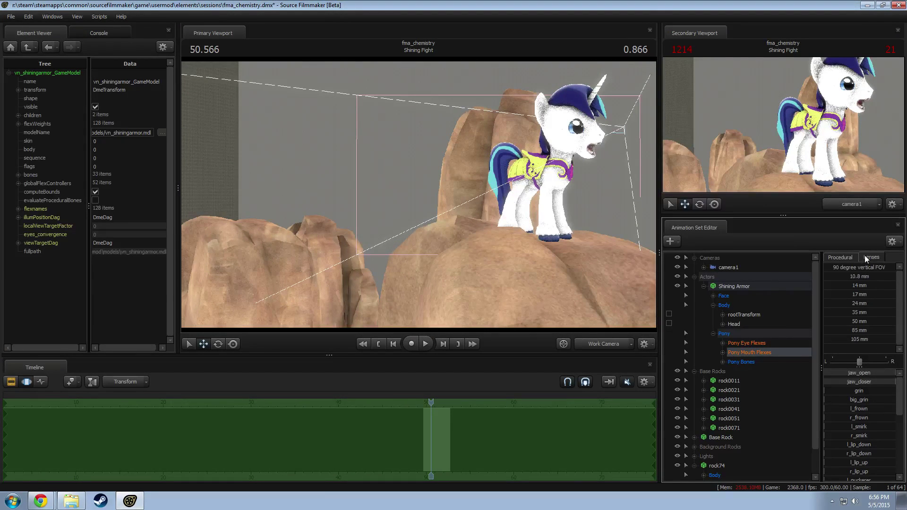
left_click(730, 267)
left_click_drag(862, 319, 902, 322)
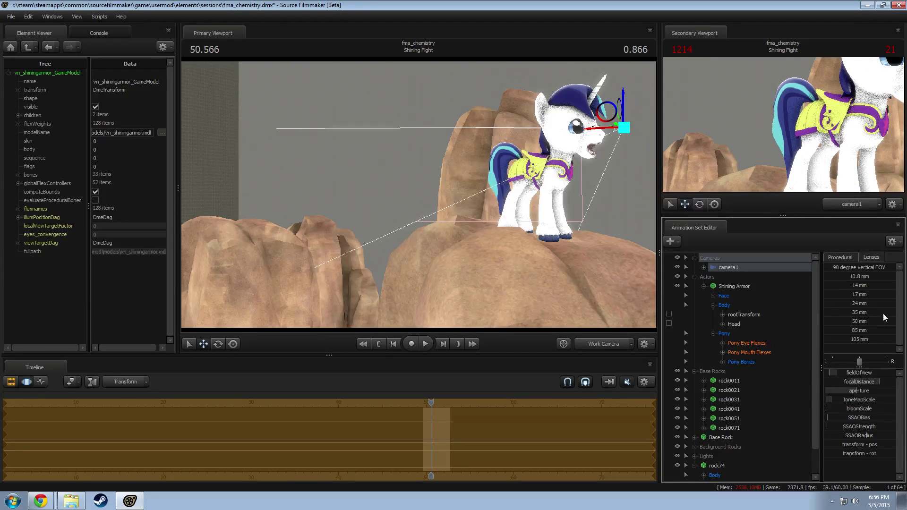
double_click(731, 268)
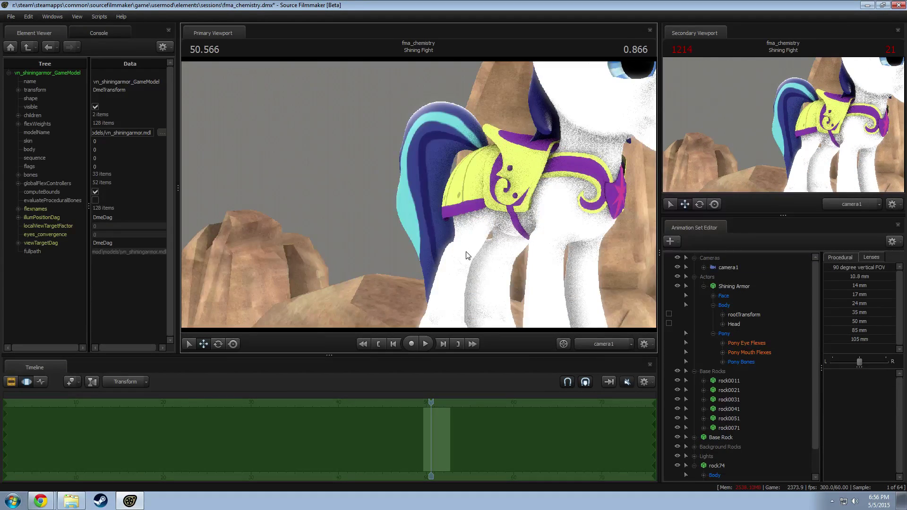
left_click(727, 269)
key("a")
left_click_drag(562, 254, 562, 254)
key("ctrl+z")
left_click_drag(849, 311, 891, 309)
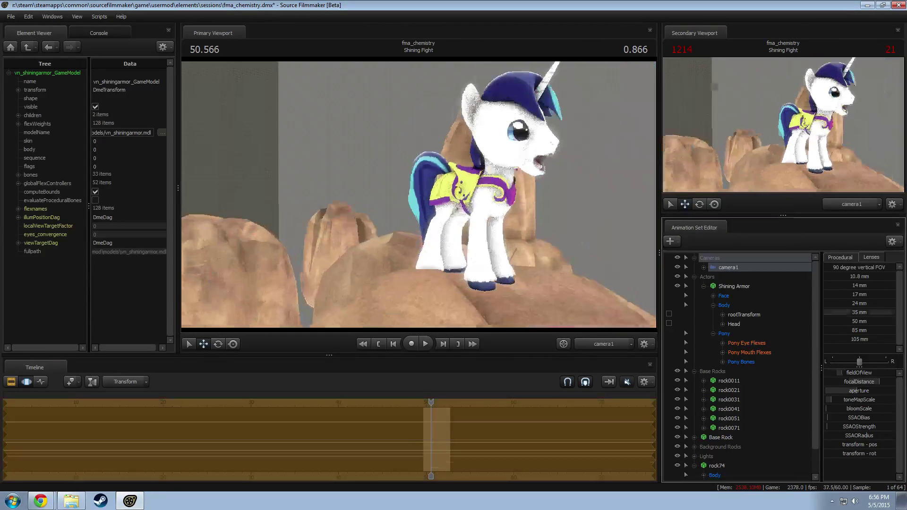
Step: Try reframing Shining Armor by moving camera1 sideways and applying the 50 mm lens, and undo the camera changes
left_click_drag(567, 255, 567, 255)
key("a")
key("d")
key("a")
key("a")
key("d")
key("w")
key("a")
key("a")
key("d")
left_click(854, 322)
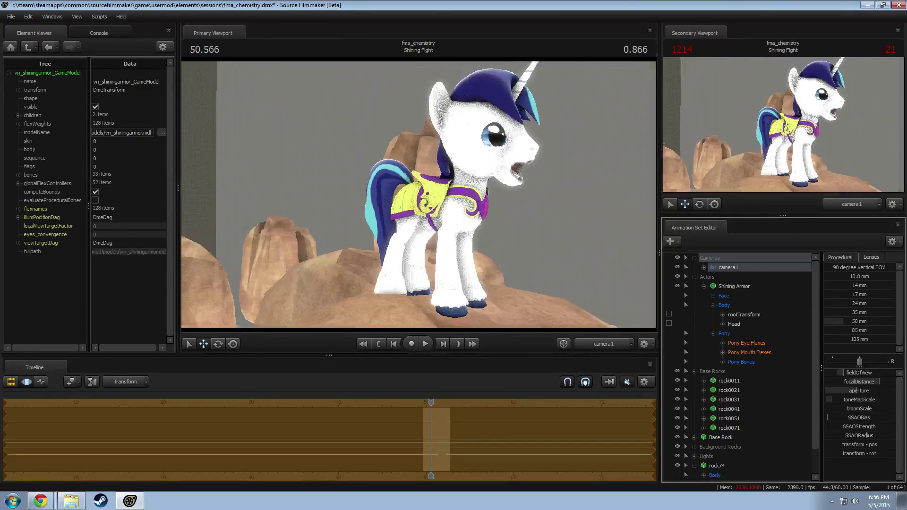
left_click(854, 321)
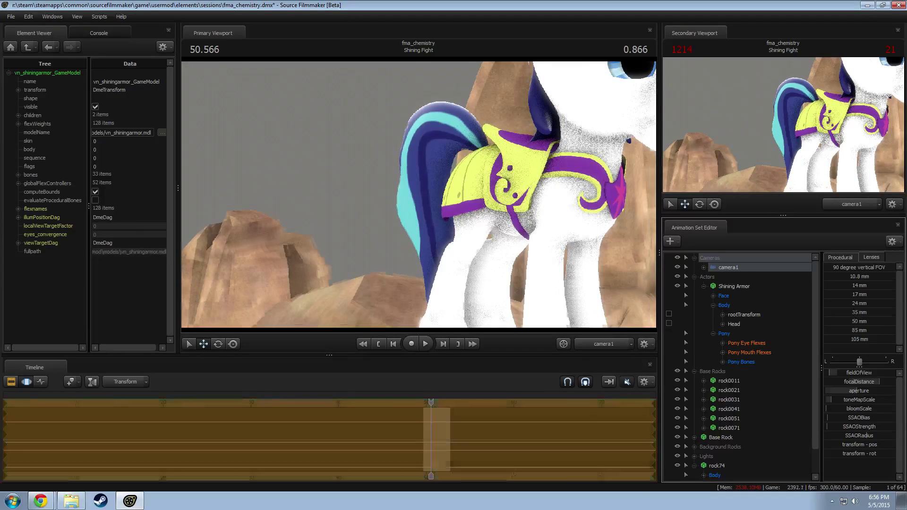
key("F2")
key("F3")
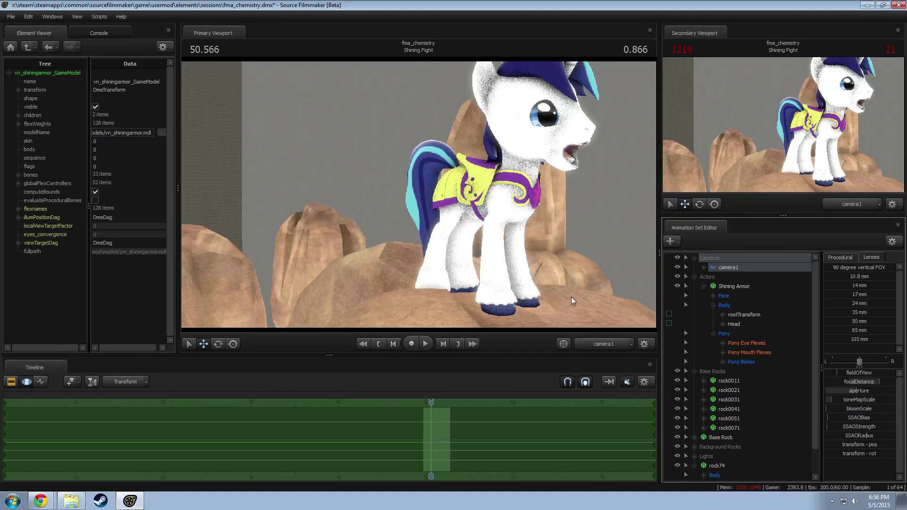
Step: Return the primary viewport to the work camera, face the background rocks, expand the Background Rocks group and collapse rock74
left_click(596, 347)
key("s")
left_click_drag(485, 289, 425, 293)
key("w")
left_click_drag(419, 195, 416, 222)
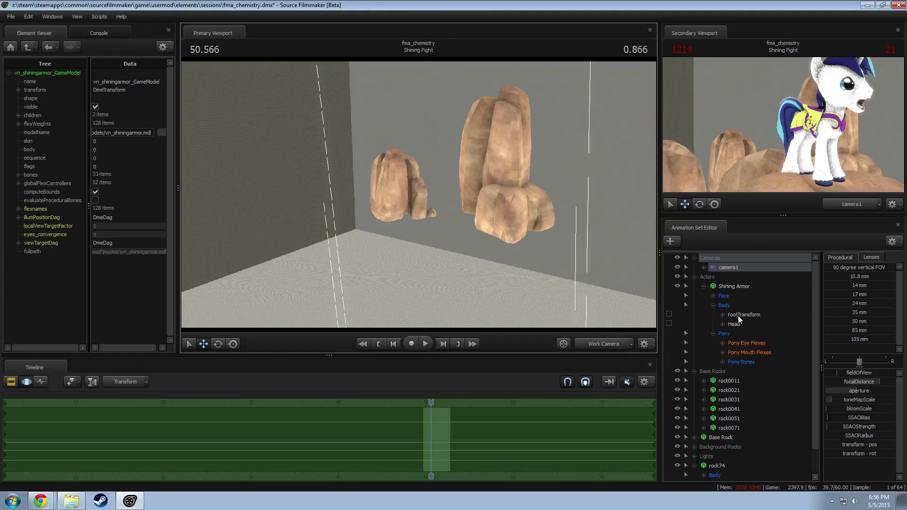
scroll(727, 435, "down", 1)
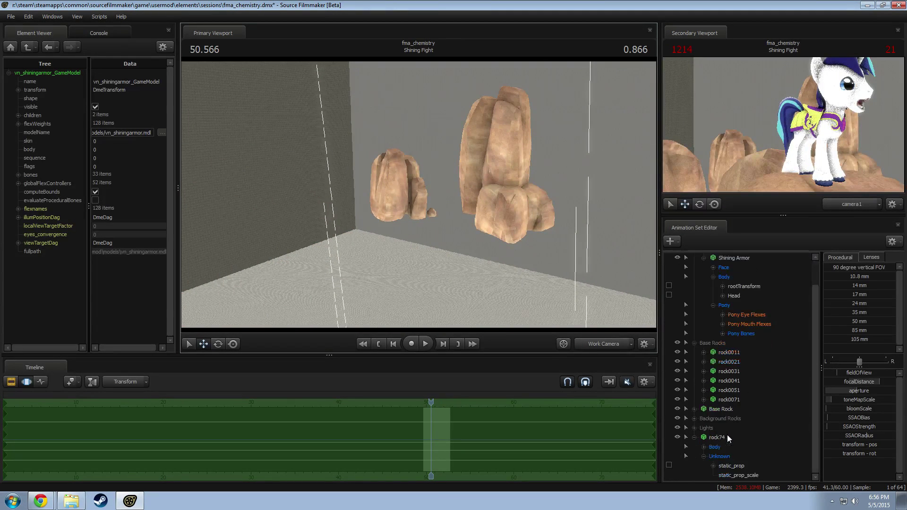
left_click(694, 418)
left_click(693, 437)
Step: Rename rock74 as Landing Rock and reorder it directly below Base Rock in the animation set list
left_click(727, 475)
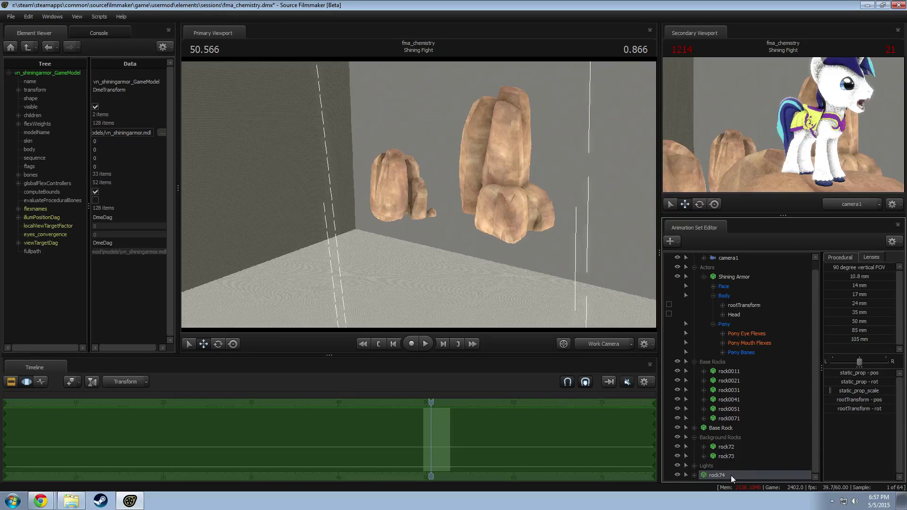
right_click(724, 474)
left_click(739, 333)
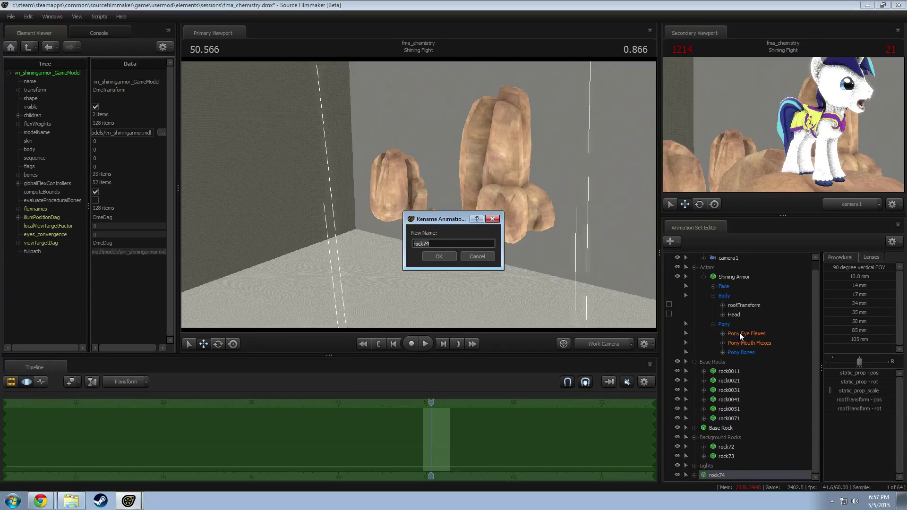
type("Landing Rock")
key("Return")
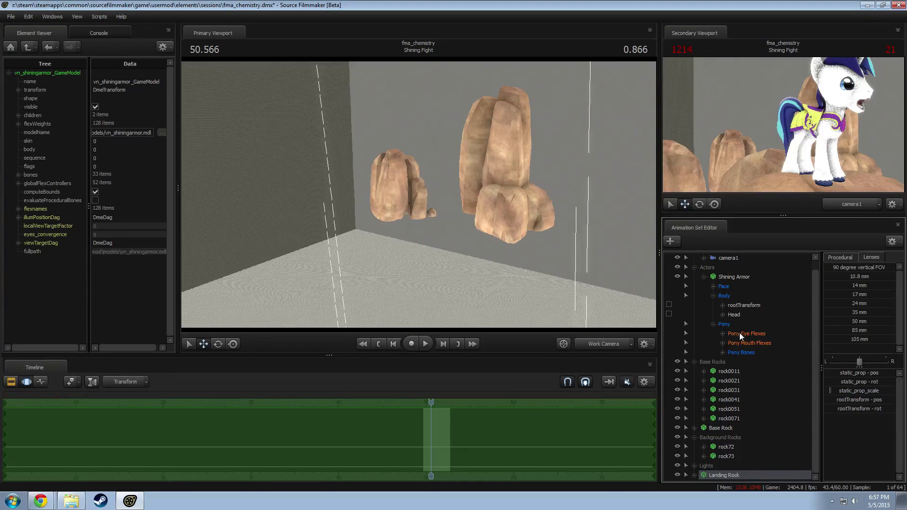
left_click_drag(718, 475, 727, 434)
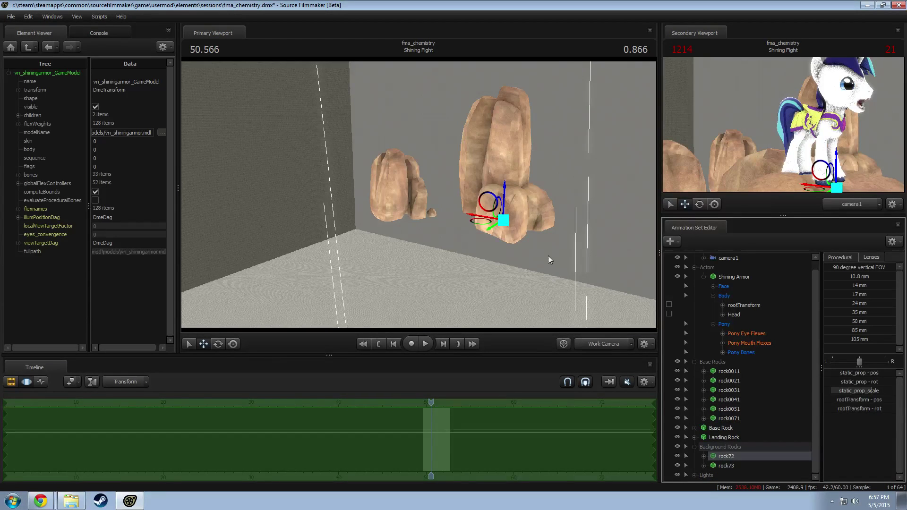
Step: Reposition rock72 from the Background Rocks group horizontally, bringing it closer to the work camera
left_click_drag(480, 223, 495, 243)
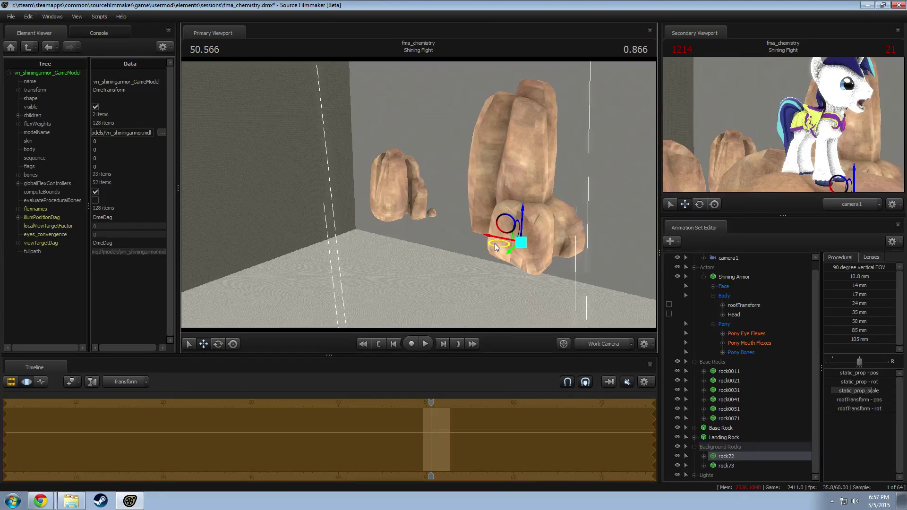
Step: Duplicate rock0021 from the Base Rocks group by copying its animation set and pasting it at the root of the scene list
mouse_move(414, 208)
left_mouse_down()
mouse_move(416, 225)
mouse_move(418, 203)
mouse_move(426, 227)
mouse_move(419, 193)
mouse_move(408, 222)
mouse_move(408, 194)
left_mouse_up()
key("space")
key("space")
key("s")
key("x")
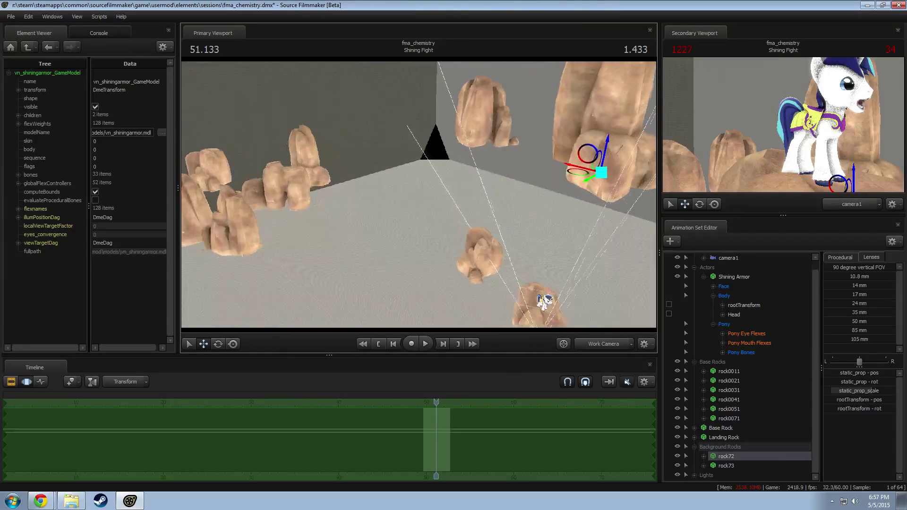
left_click_drag(407, 225, 406, 223)
left_click(729, 410)
left_click(730, 400)
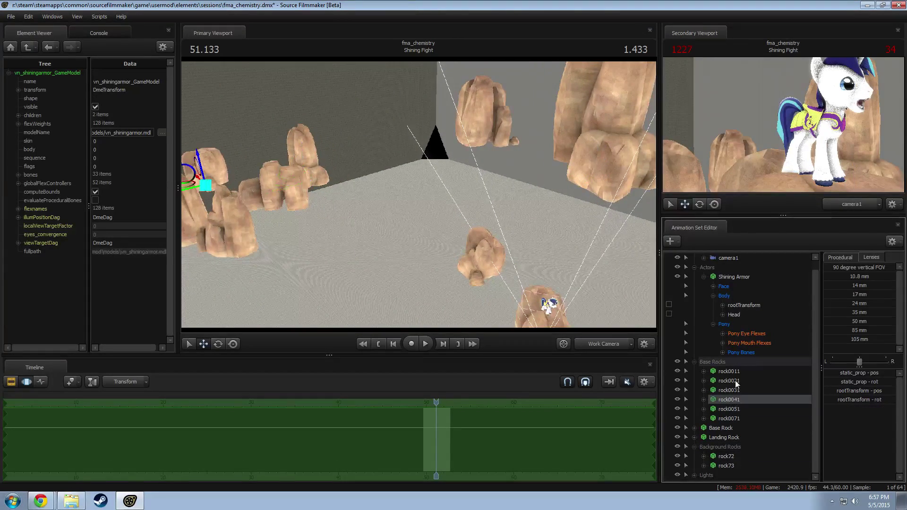
left_click(736, 381)
right_click(735, 381)
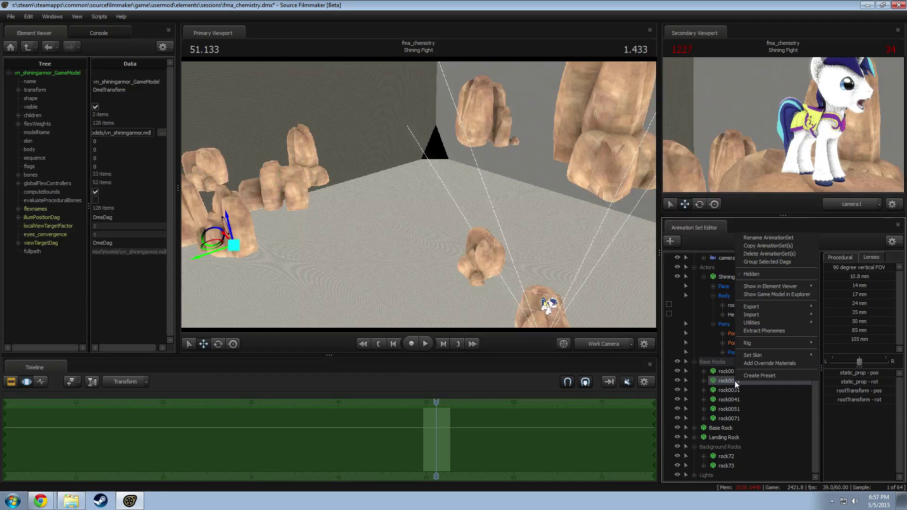
left_click(761, 246)
left_click(704, 277)
right_click(699, 473)
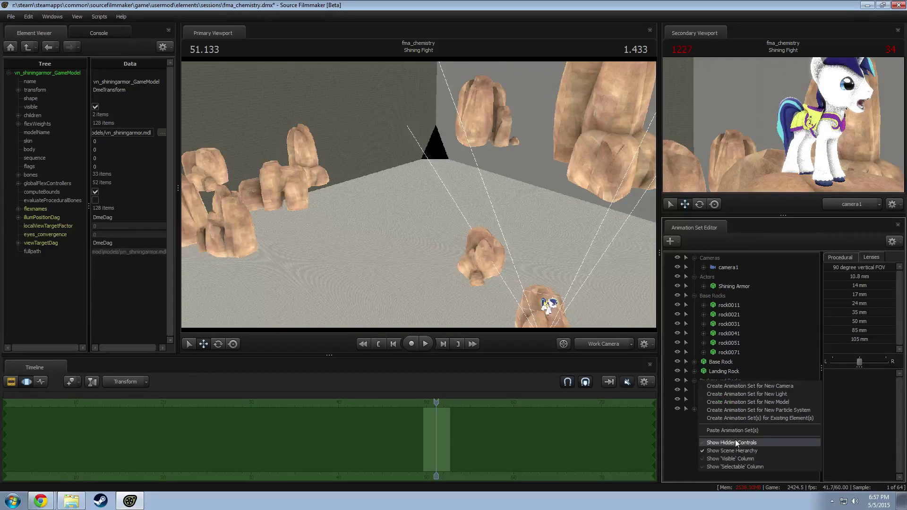
left_click(719, 430)
Step: Add a scale control to the static_prop transform of rock74 and select that scale control
left_click(693, 419)
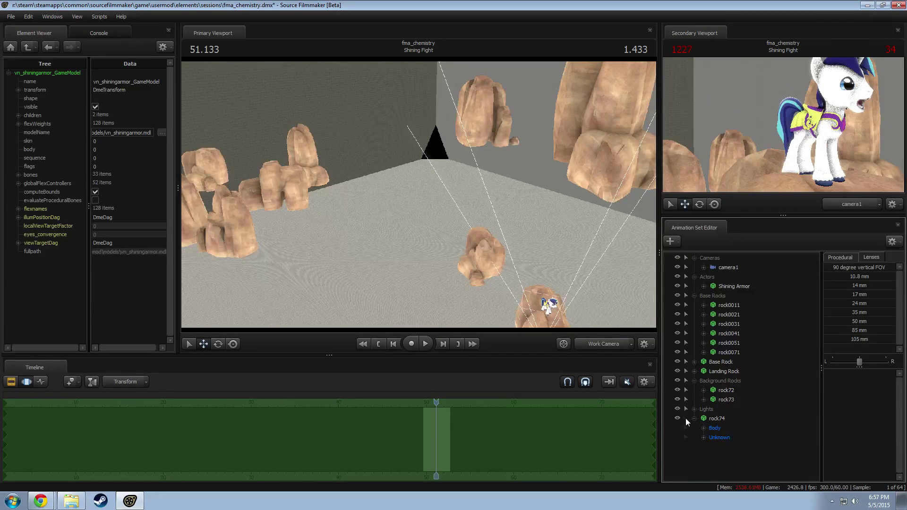
left_click(704, 437)
left_click(731, 447)
right_click(742, 448)
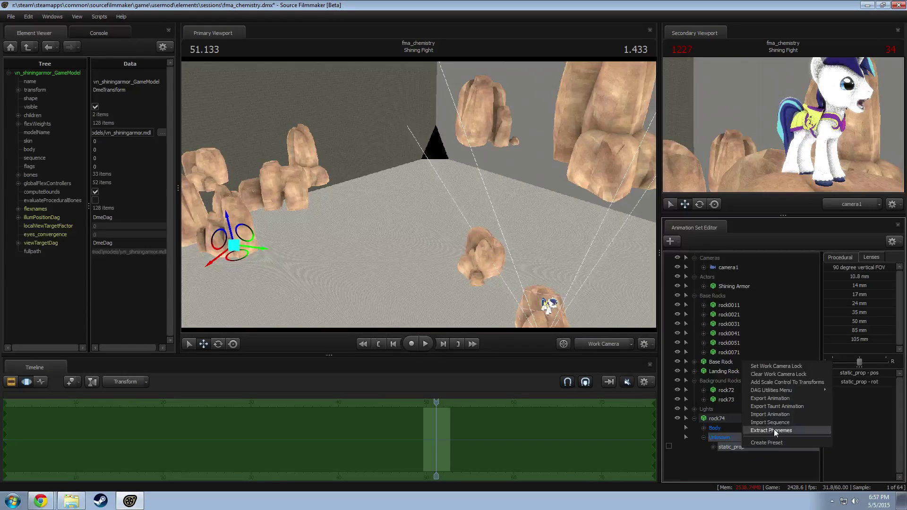
left_click(761, 418)
left_click(740, 453)
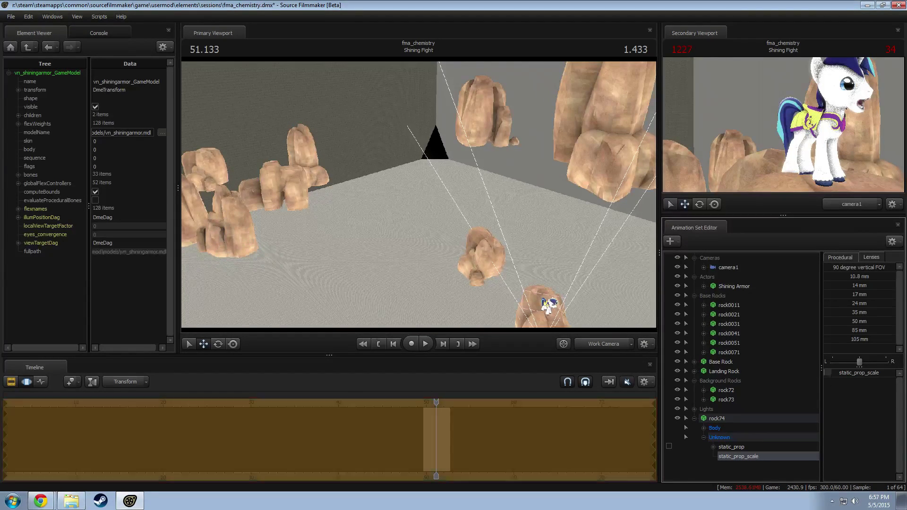
Step: Move rock74 into the empty background area near the distant rocks, and enable lighting in the primary viewport
left_click(718, 420)
mouse_move(396, 211)
left_mouse_down()
mouse_move(464, 176)
mouse_move(431, 170)
mouse_move(463, 130)
mouse_move(449, 182)
mouse_move(450, 146)
mouse_move(448, 166)
mouse_move(475, 151)
mouse_move(458, 154)
mouse_move(468, 139)
mouse_move(418, 229)
mouse_move(395, 222)
mouse_move(387, 198)
mouse_move(412, 216)
mouse_move(393, 210)
left_mouse_up()
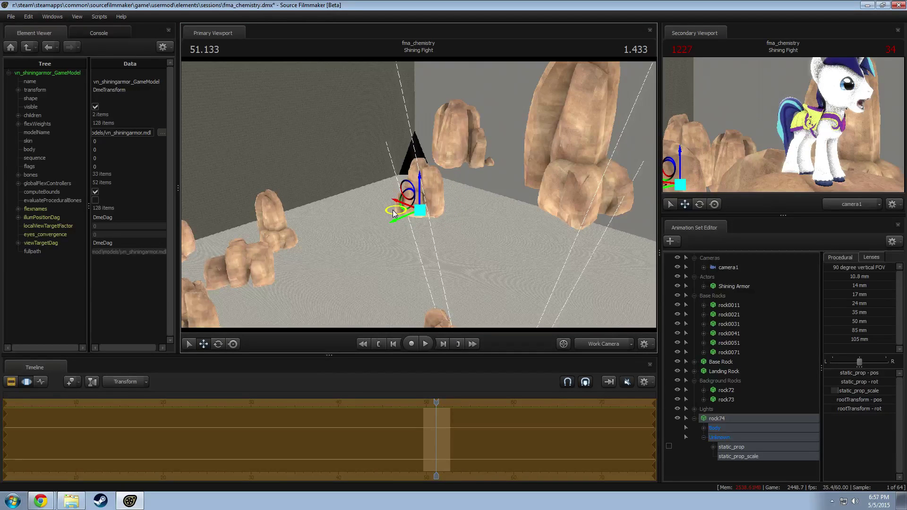
right_click(534, 234)
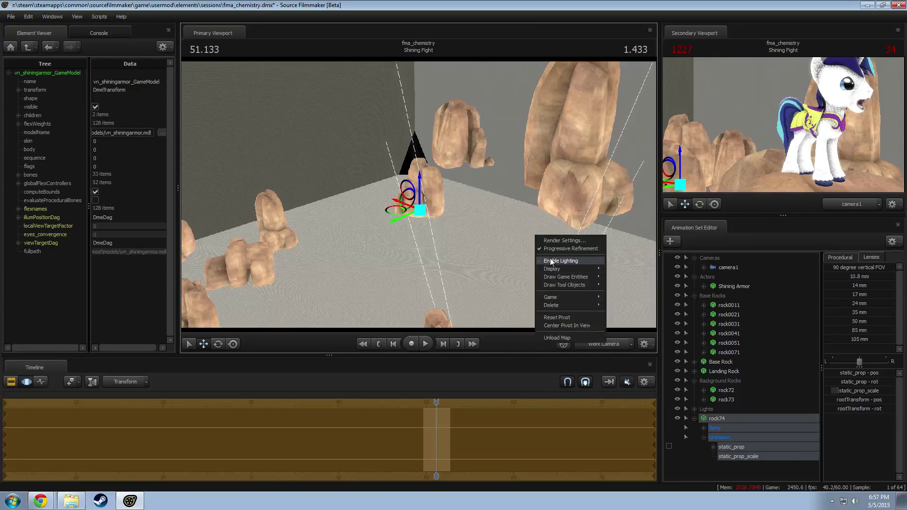
left_click(552, 259)
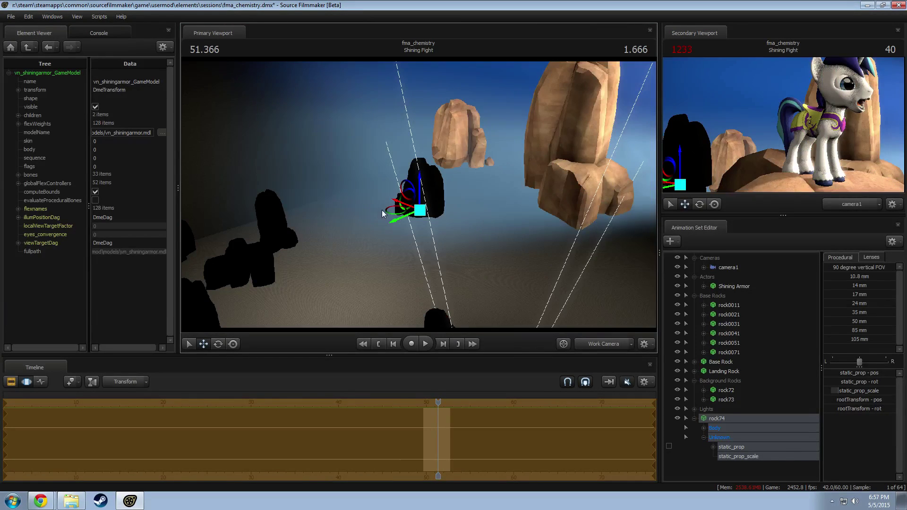
mouse_move(383, 210)
left_mouse_down()
mouse_move(390, 202)
mouse_move(381, 200)
mouse_move(389, 203)
left_mouse_up()
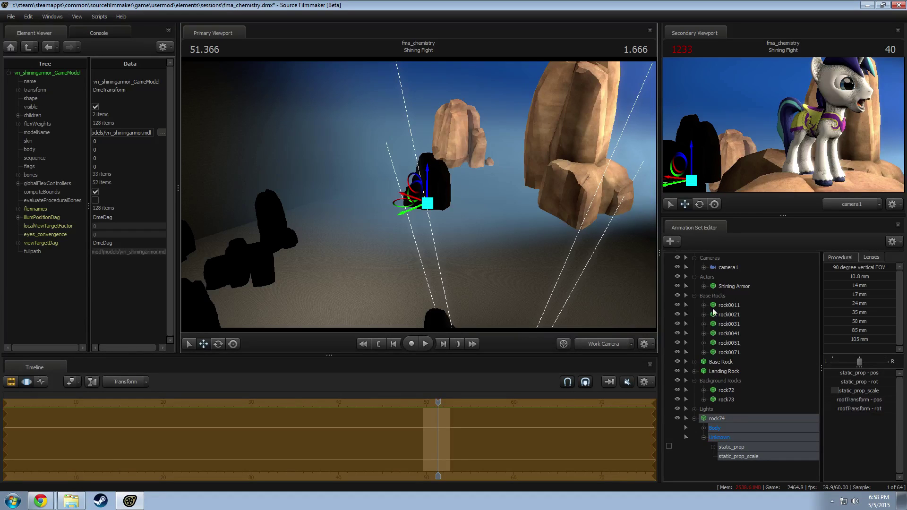
Step: Collapse the Base Rocks group, move the Lights group directly below Cameras, and expand it to list its lights
left_click(695, 296)
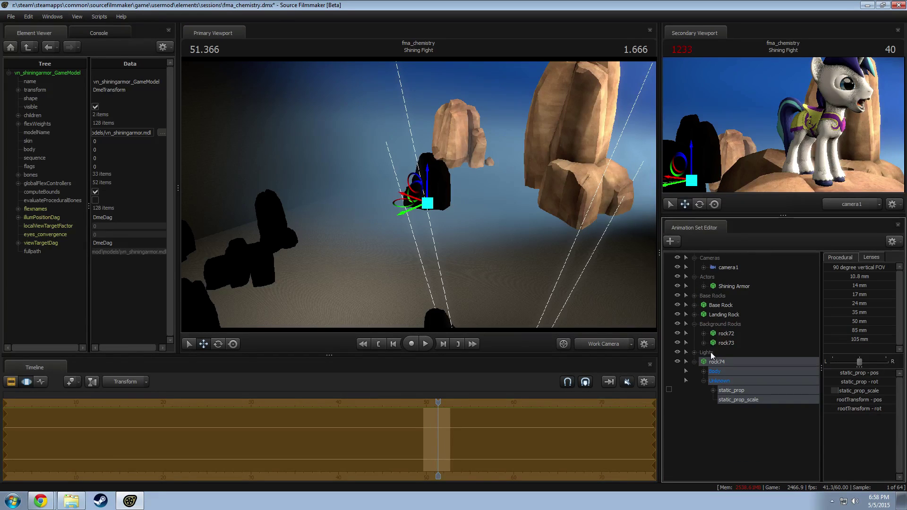
left_click_drag(711, 353, 704, 283)
left_click(694, 277)
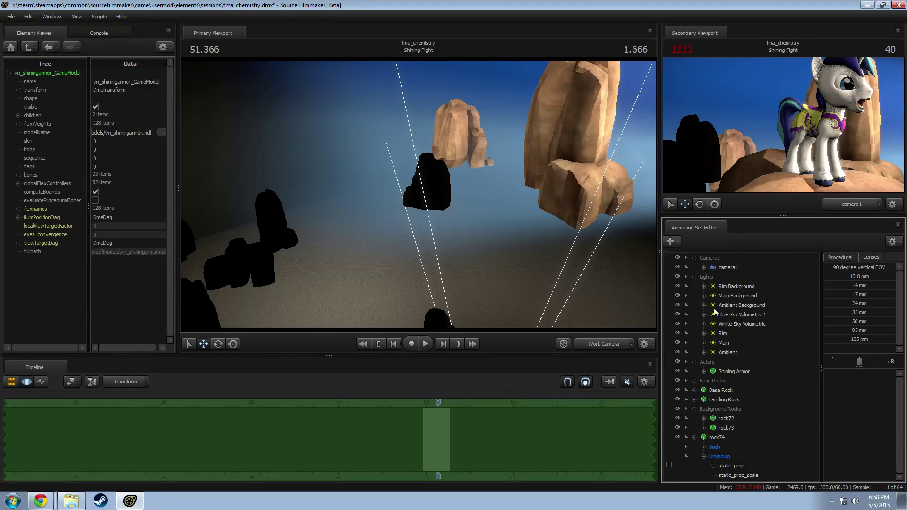
Step: View the scene through the Rim Background light and disable that light's shadows
double_click(727, 333)
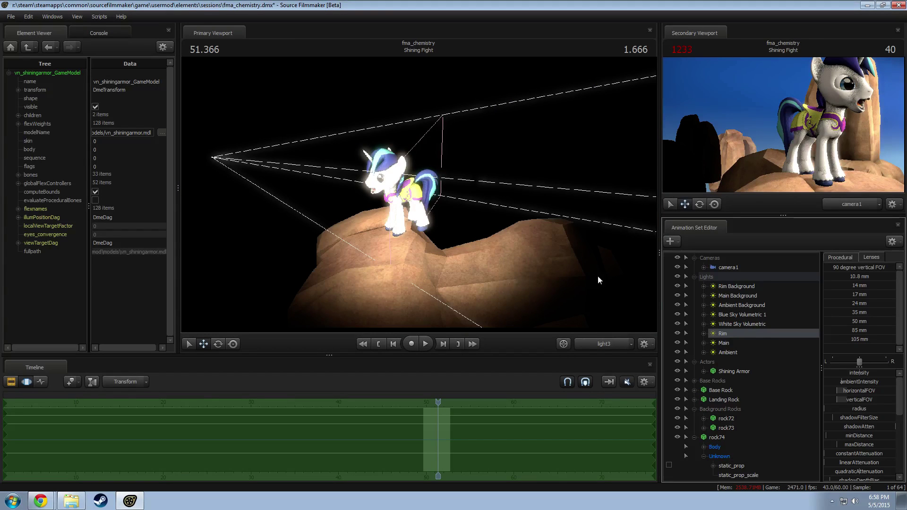
double_click(740, 286)
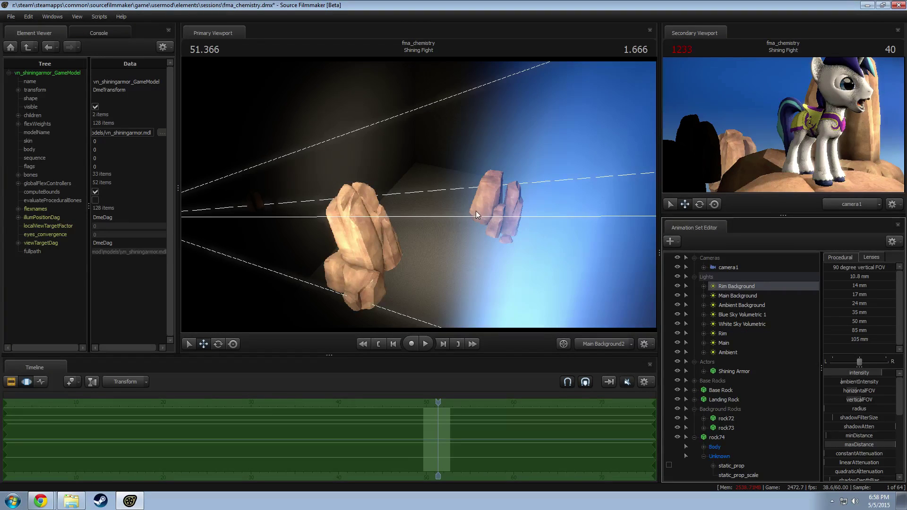
mouse_move(479, 213)
left_mouse_down()
mouse_move(496, 219)
mouse_move(475, 216)
left_mouse_up()
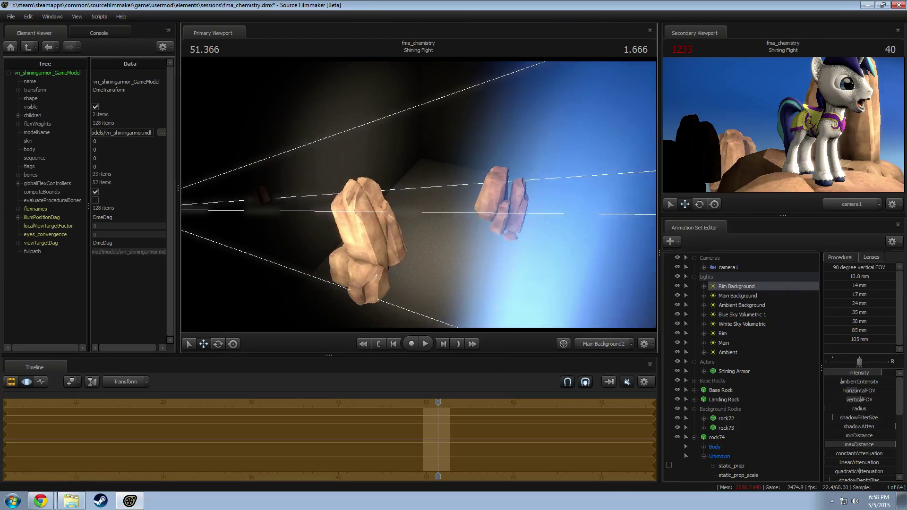
right_click(741, 286)
left_click(715, 285)
right_click(727, 287)
right_click(726, 286)
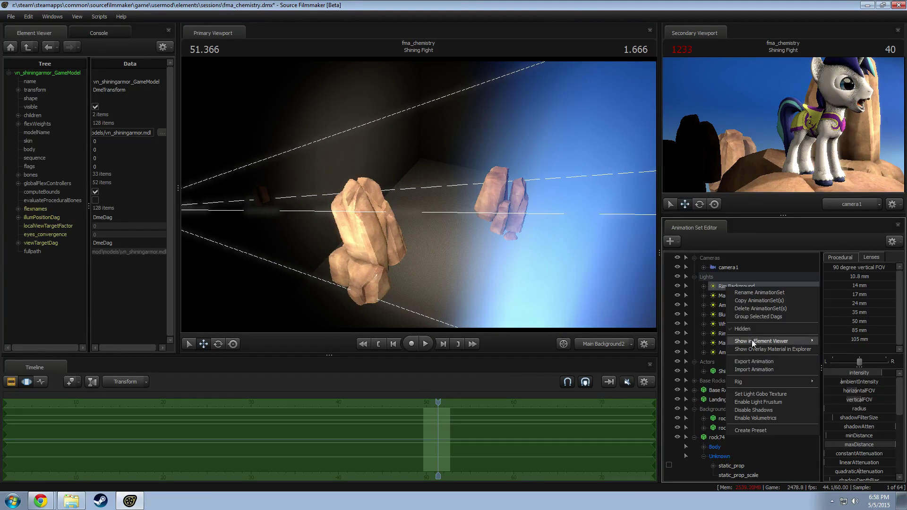
left_click(752, 417)
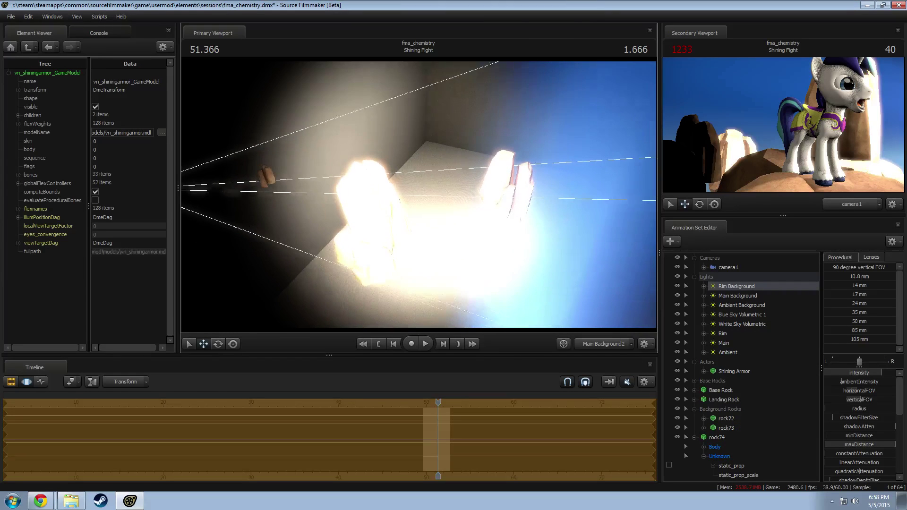
Step: Reposition and aim the Rim Background light at the tall background rock, and lower its maxDistance and intensity
left_click_drag(576, 291, 562, 308)
key("w")
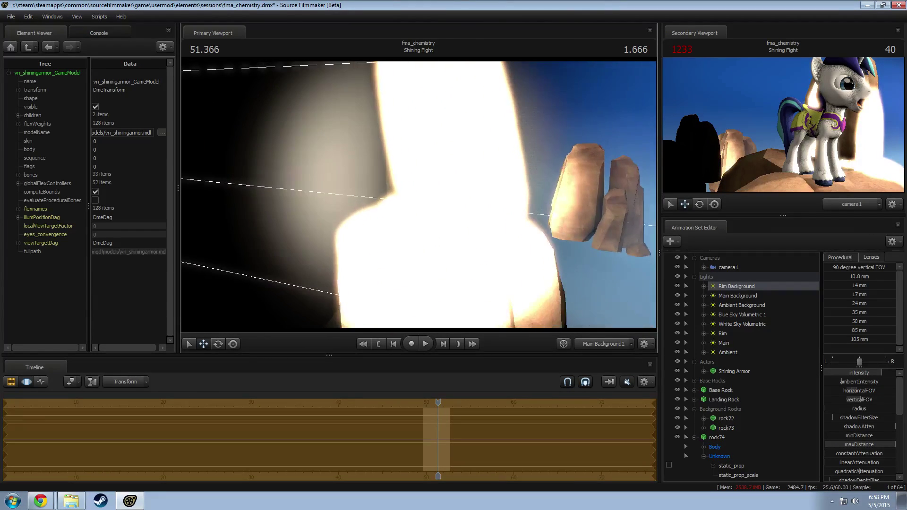
key("s")
left_click_drag(418, 201, 419, 201)
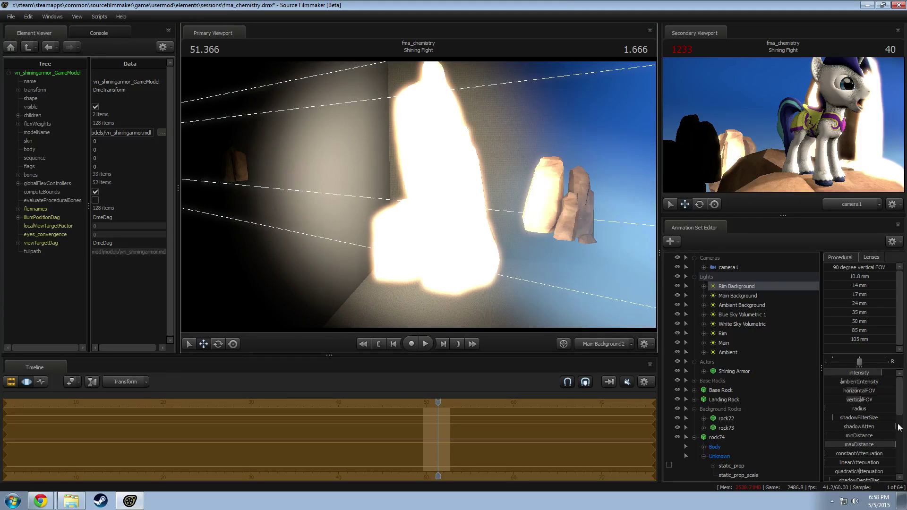
left_click_drag(872, 446, 828, 446)
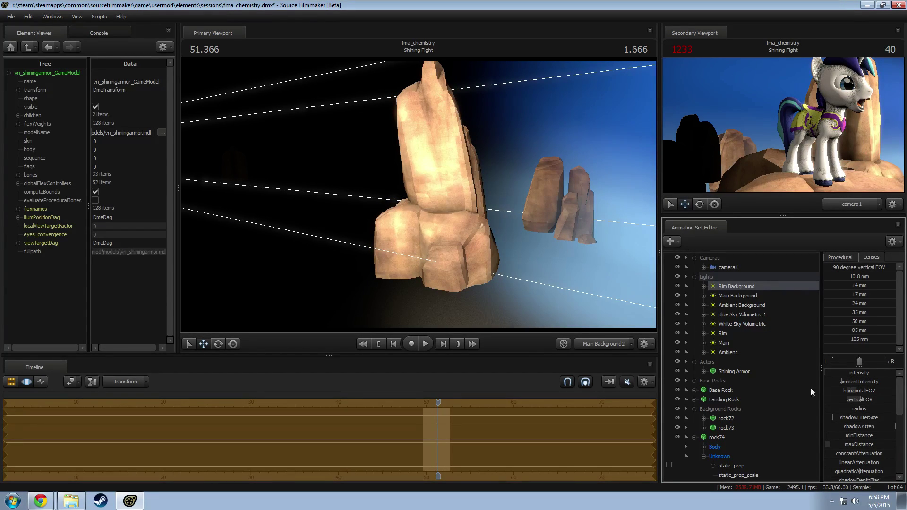
left_click_drag(543, 240, 419, 194)
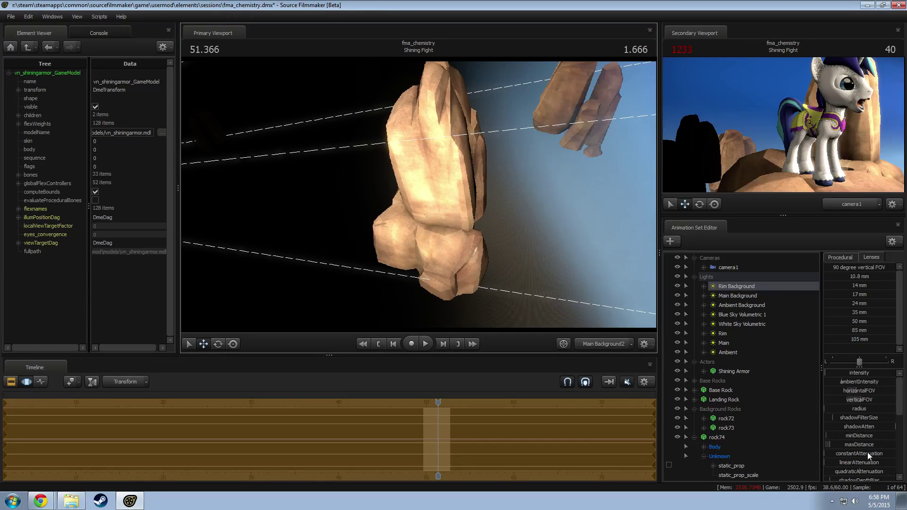
Step: Rename the Rim Background light to "Rim Background 1"
right_click(736, 288)
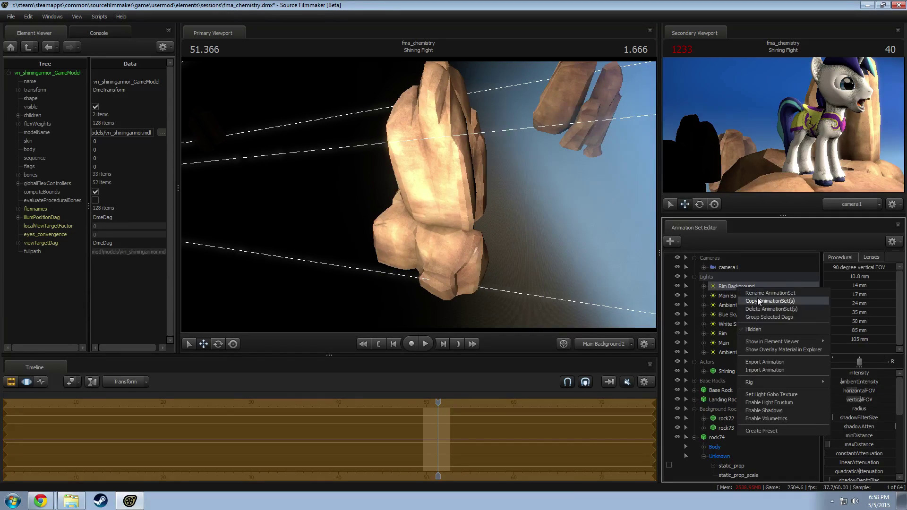
left_click(518, 229)
right_click(749, 286)
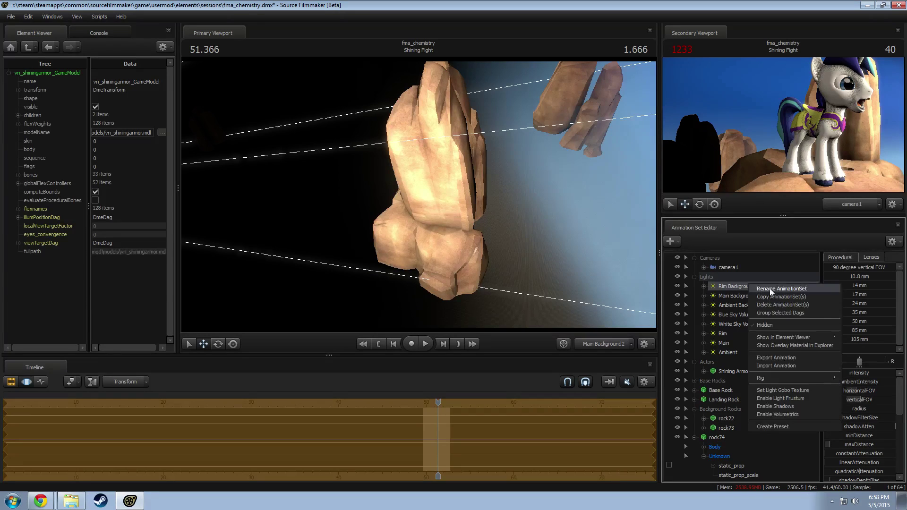
left_click(770, 289)
key("End")
type("1")
left_click(443, 256)
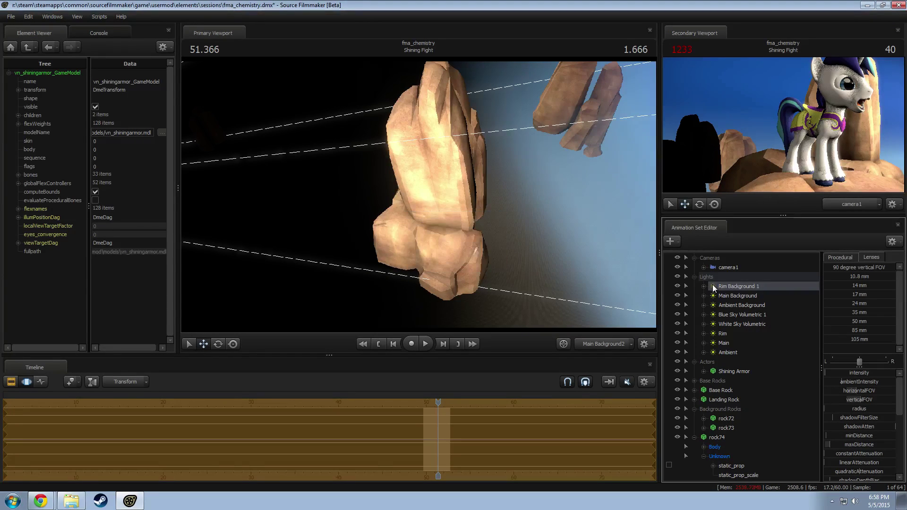
Step: Duplicate Rim Background 1 as Rim Background 2 by copying and pasting its animation set at the root of the scene list
right_click(732, 286)
left_click(723, 353)
left_click(695, 437)
left_click(695, 409)
left_click(747, 455)
right_click(747, 453)
left_click(763, 405)
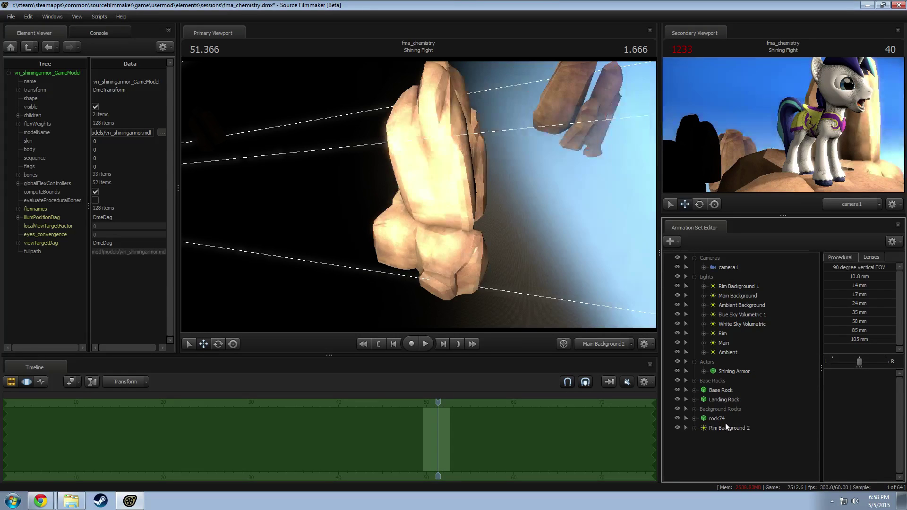
Step: Look through Rim Background 2 and fly it into place so it lights the second background rock
left_click(728, 428)
key("w")
left_click_drag(418, 195, 452, 178)
key("a")
key("d")
key("x")
left_click_drag(324, 165, 418, 194)
key("F2")
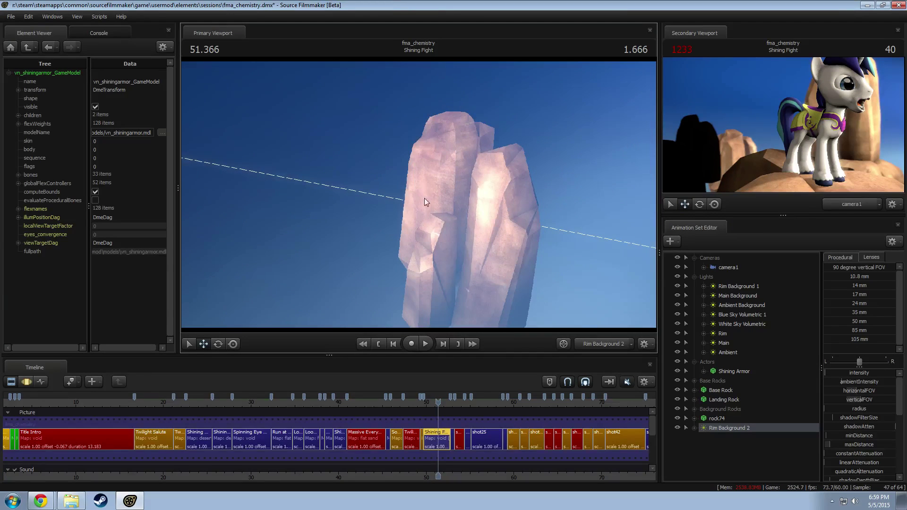
key("F3")
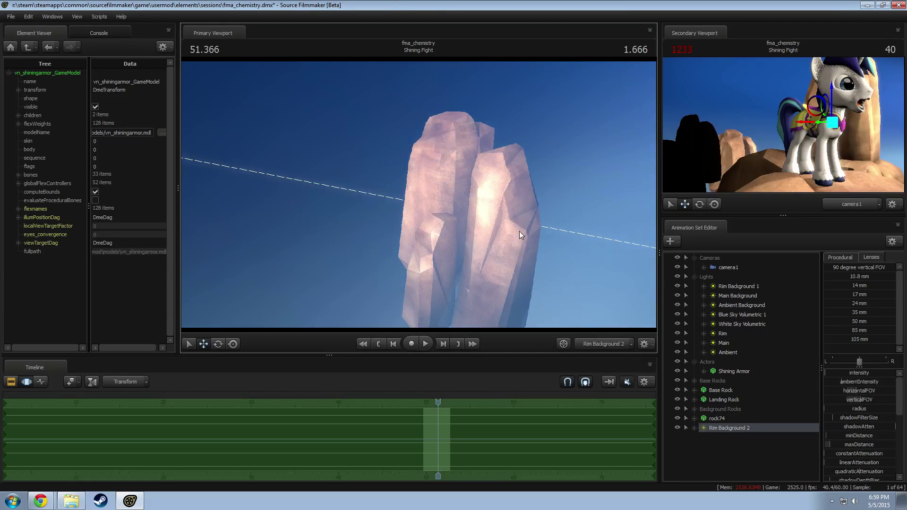
Step: Copy Rim Background 2, move the original into the Lights group below Rim Background 1, and paste the copy as Rim Background 3
right_click(725, 427)
left_click(727, 446)
left_click_drag(728, 428, 721, 299)
left_click_drag(738, 361, 722, 291)
right_click(717, 441)
left_click(739, 400)
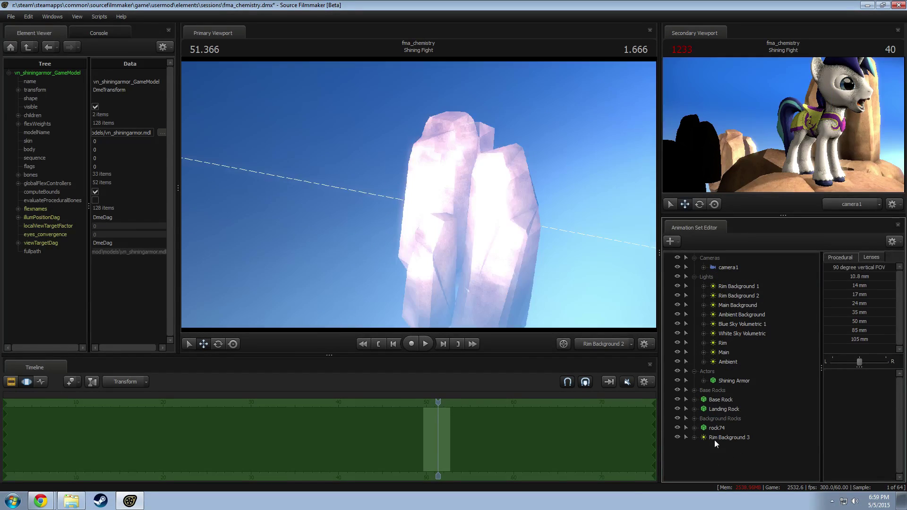
Step: Aim Rim Background 3 at rock74 by looking through the light, and narrow its horizontal and vertical field of view
left_click(715, 439)
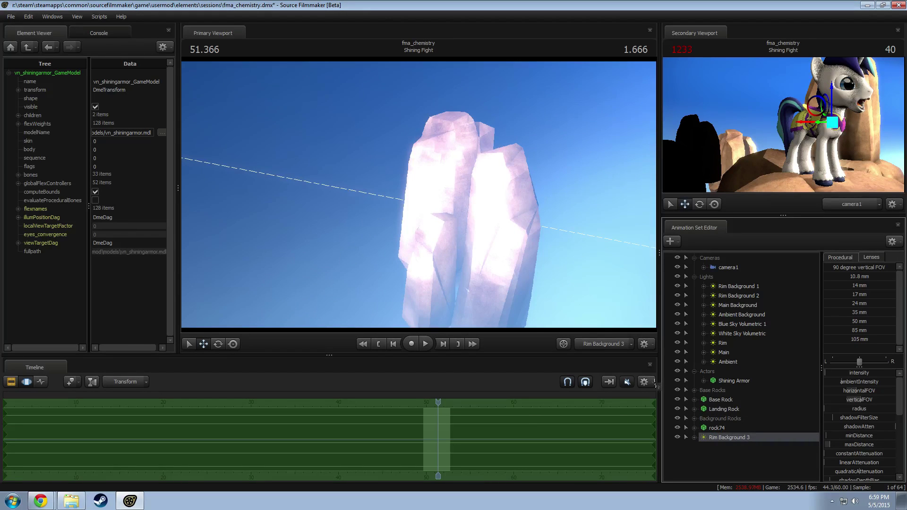
left_click_drag(383, 207, 416, 188)
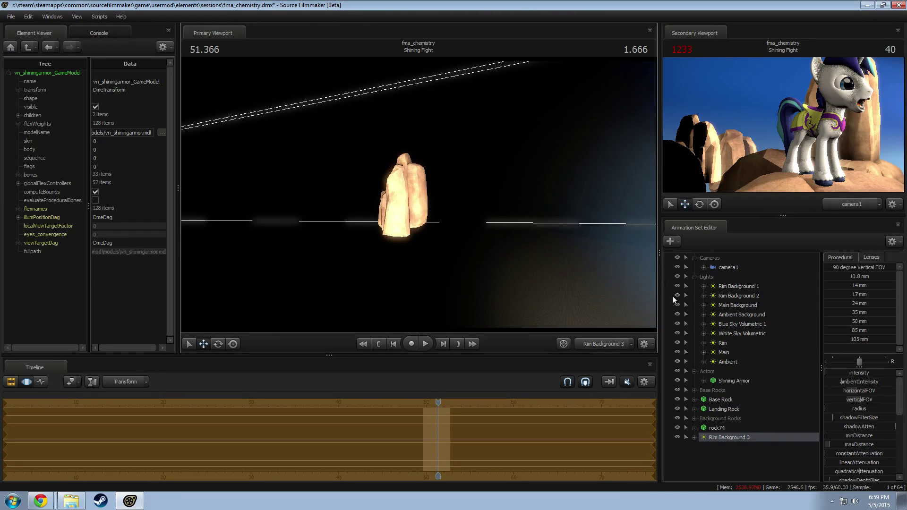
left_click_drag(844, 394, 838, 395)
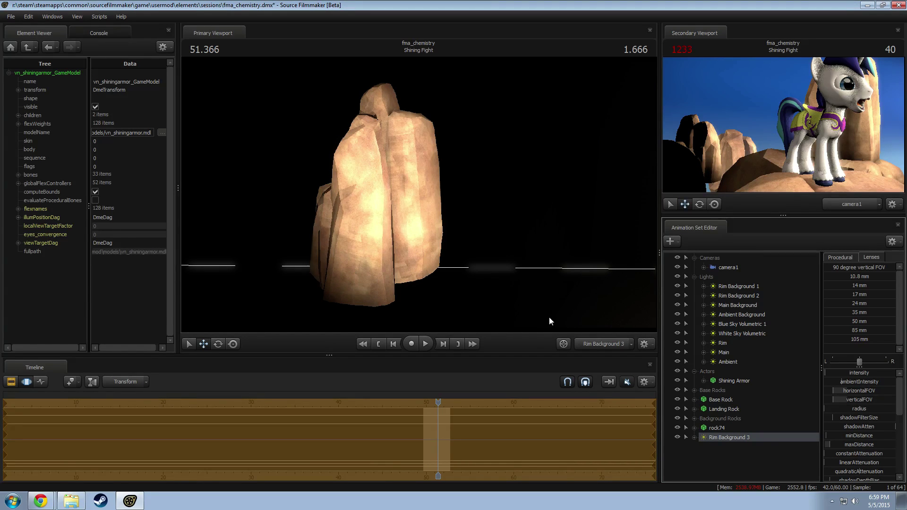
mouse_move(454, 230)
left_mouse_down()
mouse_move(437, 230)
mouse_move(454, 233)
left_mouse_up()
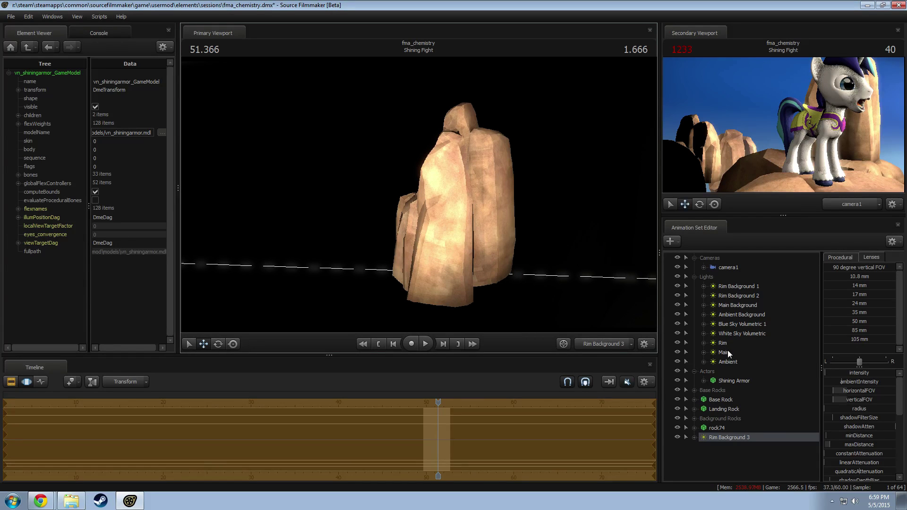
Step: Look through the Main Background light, reposition it to cover the background rocks, and adjust its field of view
left_click(741, 305)
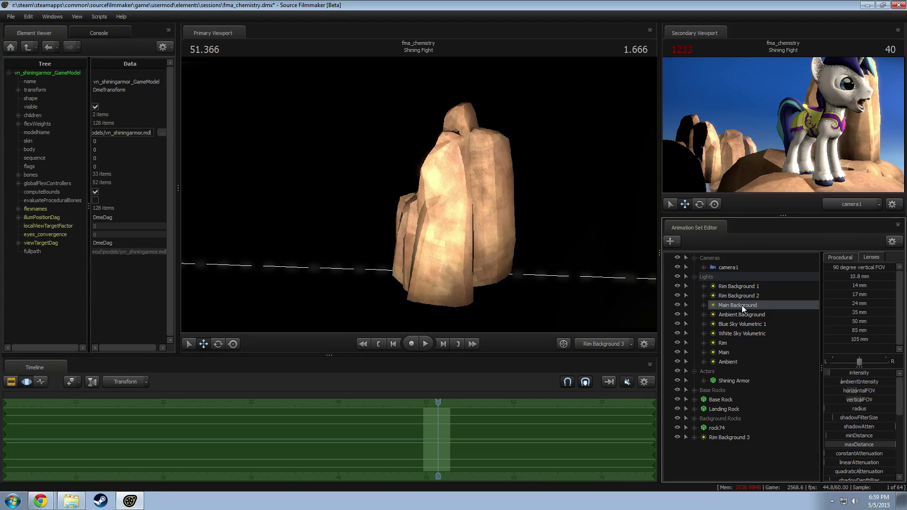
left_click_drag(743, 306, 419, 173)
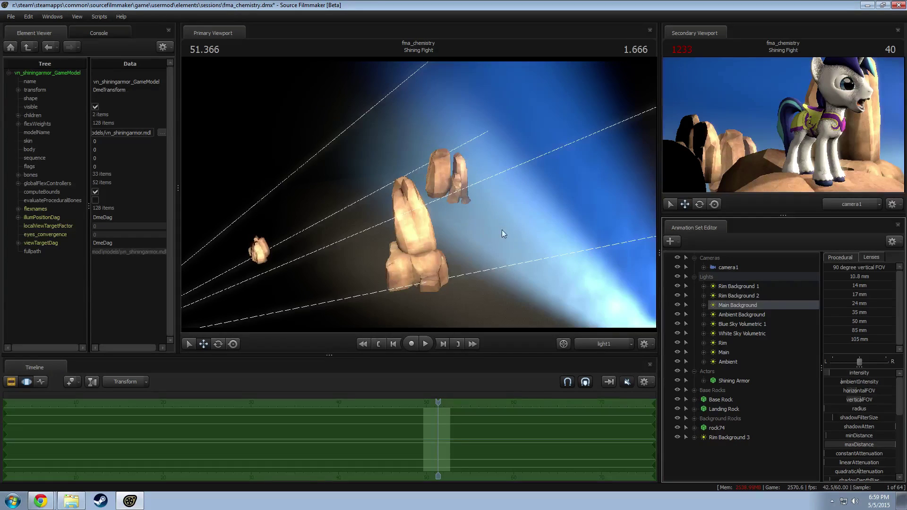
left_click_drag(517, 223, 613, 306)
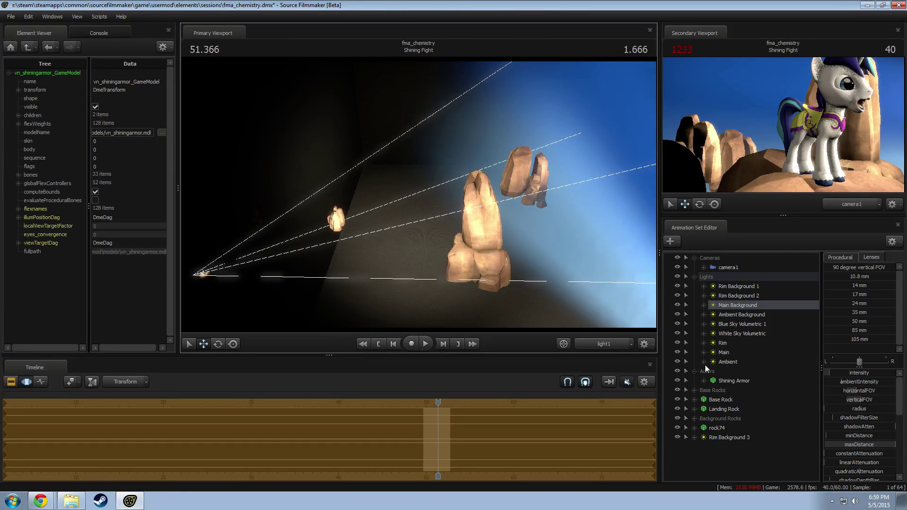
left_click_drag(862, 400, 869, 391, "ctrl")
left_click_drag(617, 300, 617, 301)
left_click_drag(419, 197, 419, 197)
scroll(858, 446, "down", 3)
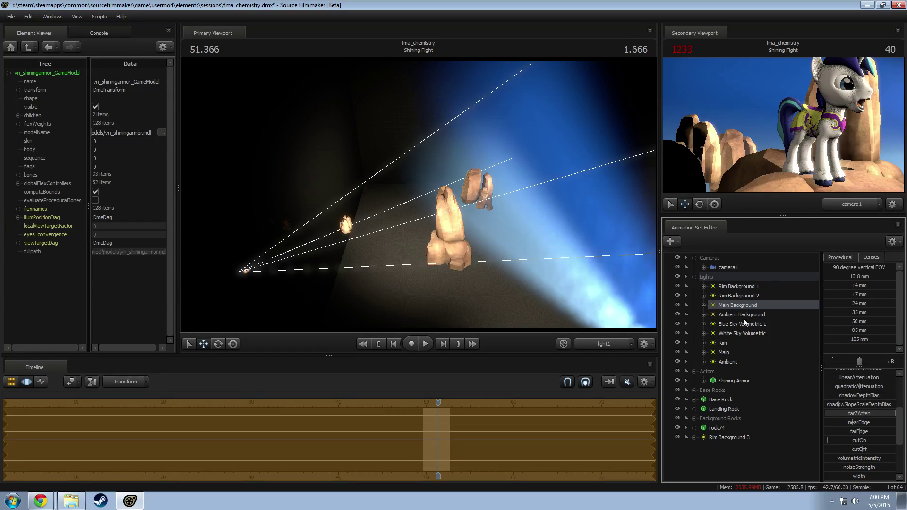
Step: Reduce the intensity of Rim Background 3 and move that light into the Lights group below Rim Background 2
left_click(737, 437)
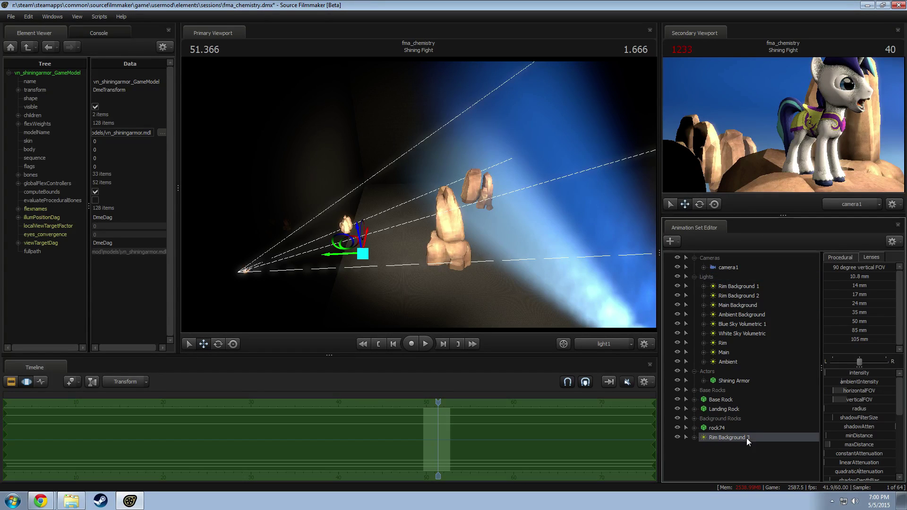
right_click(873, 372)
left_click(876, 386)
key("Return")
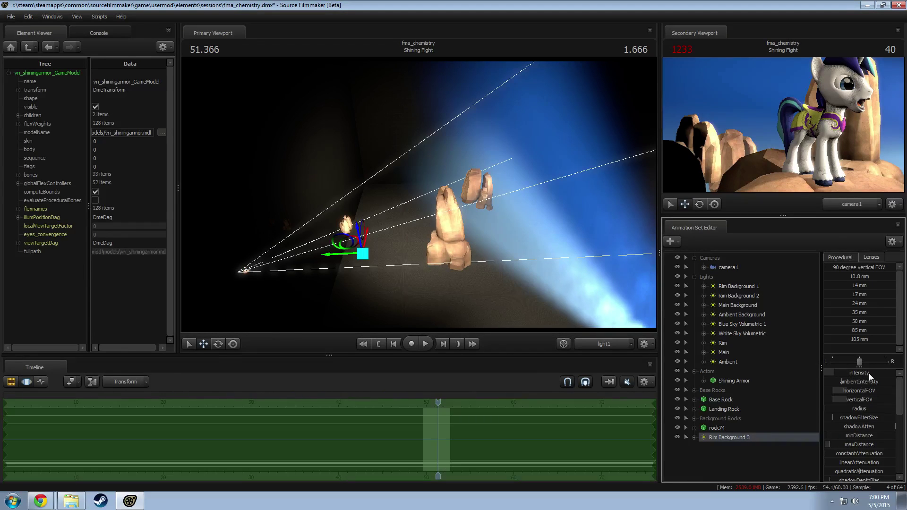
left_click_drag(869, 373, 865, 373)
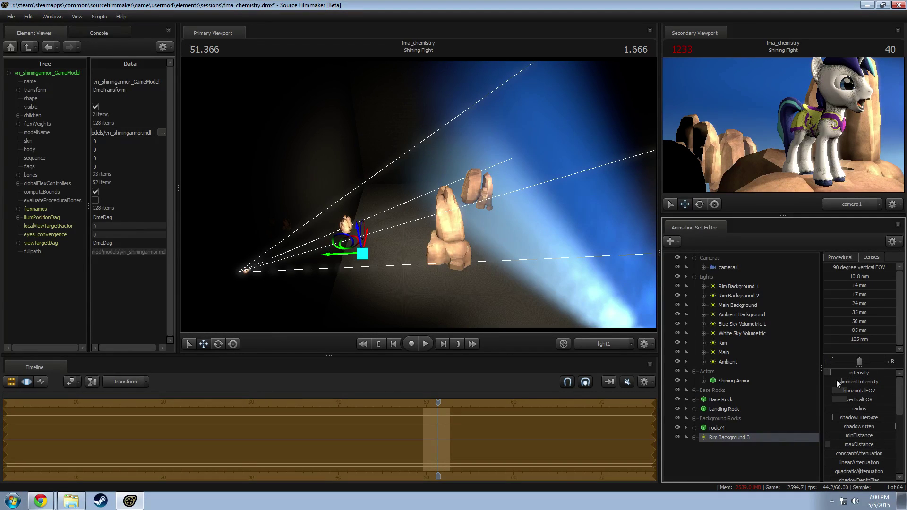
left_click_drag(727, 438, 740, 301)
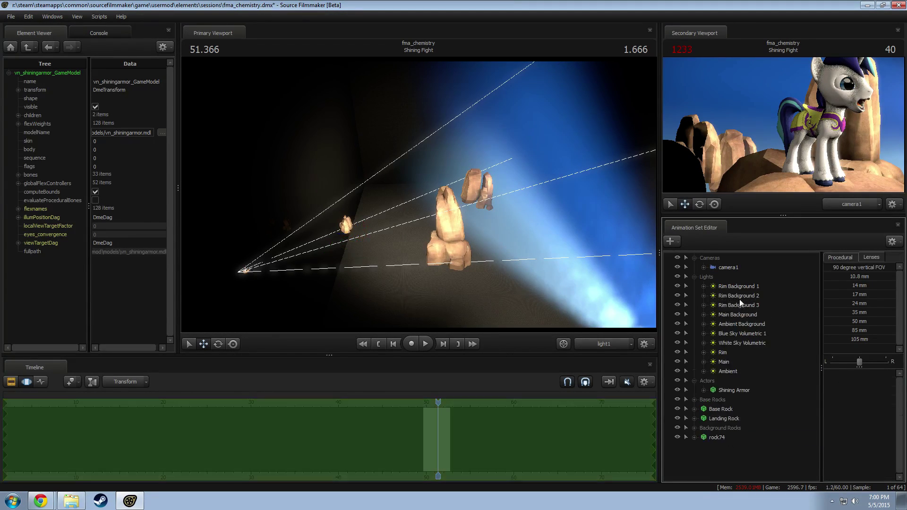
Step: Look through the Ambient Background light and fly it farther back from the background rocks
left_click(732, 322)
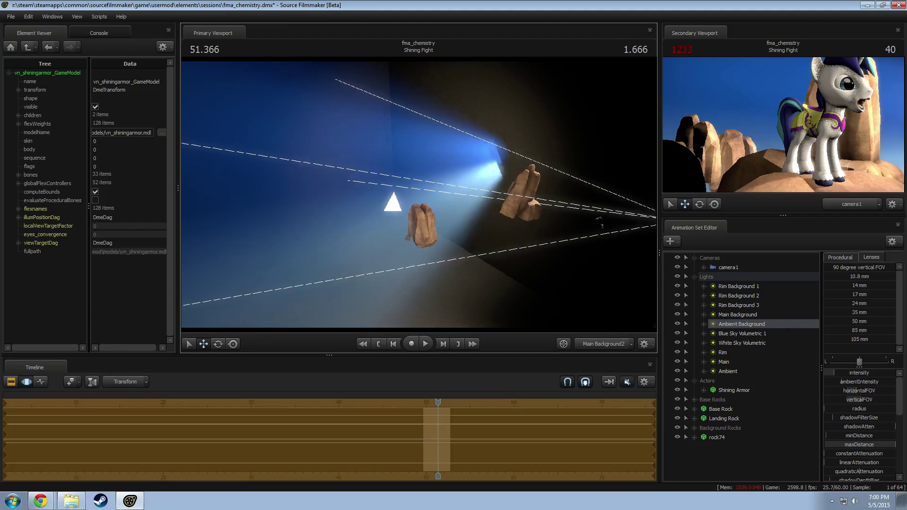
left_click_drag(364, 207, 396, 219)
key("s")
key("s")
left_click_drag(633, 306, 628, 305)
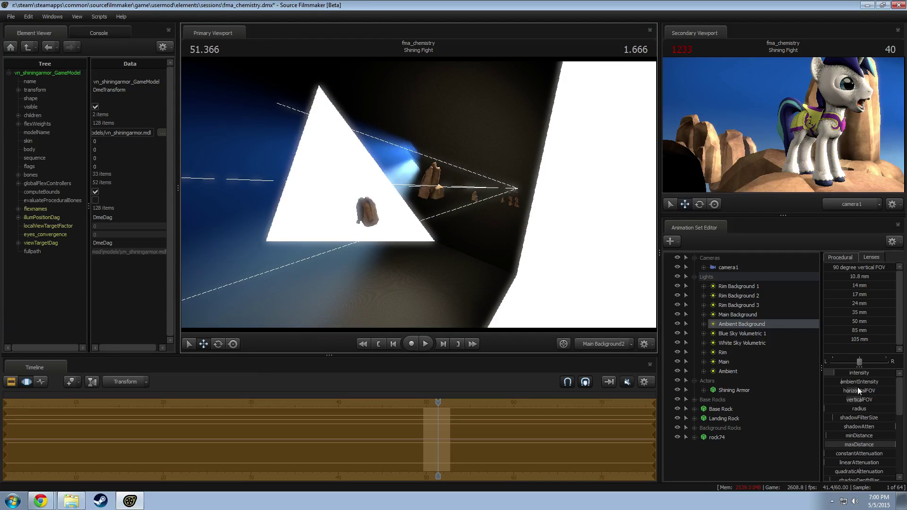
Step: Narrow Ambient Background's horizontal and vertical field of view, re-aim it at the background rocks, and raise its intensity
mouse_move(858, 391)
left_mouse_down()
mouse_move(842, 391)
mouse_move(849, 400)
left_mouse_up()
left_click_drag(586, 284, 600, 289)
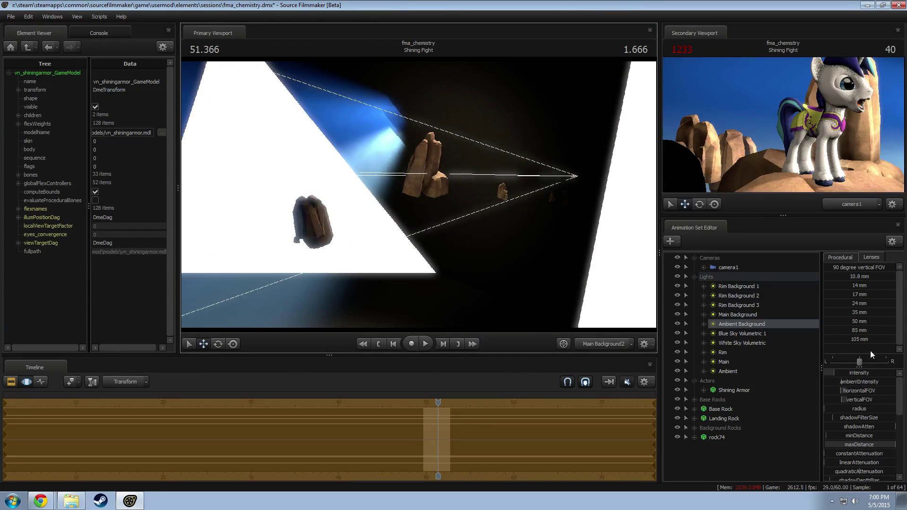
left_click_drag(851, 376, 859, 373)
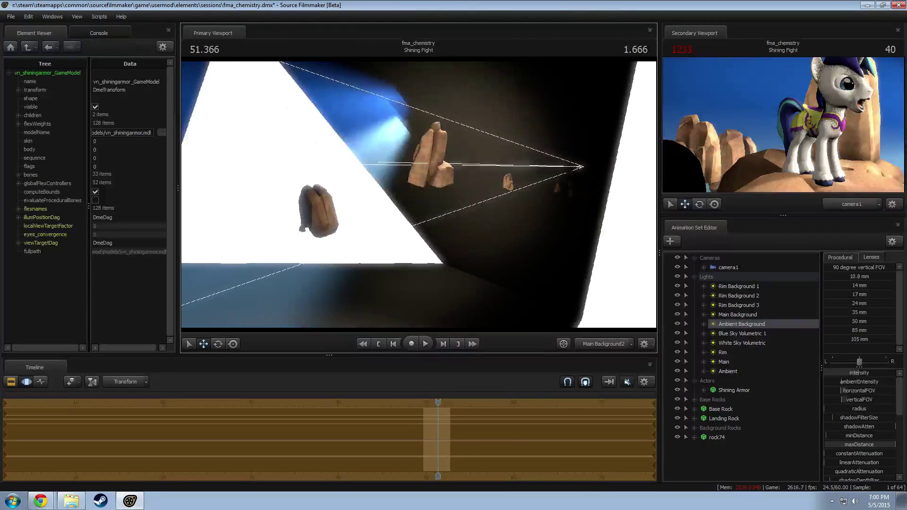
Step: Switch the primary viewport to the work camera and turn it toward the unlit rocks
key("F2")
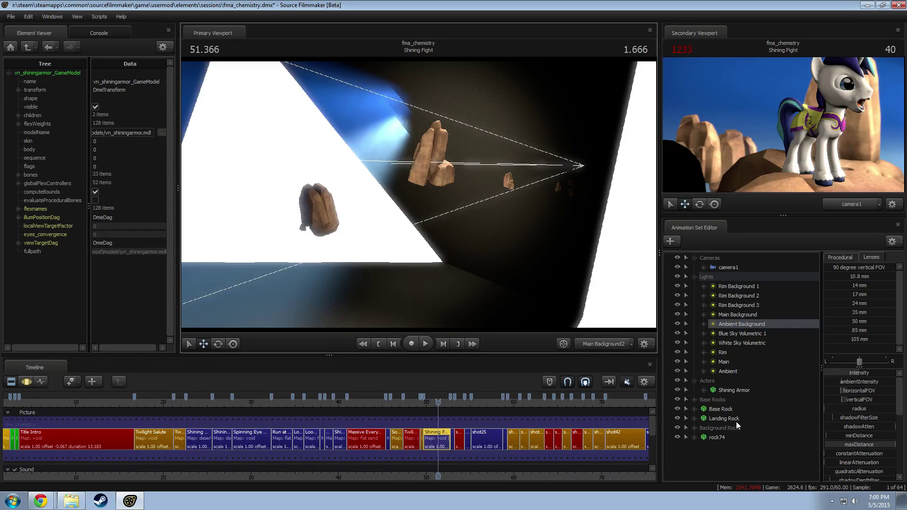
left_click(605, 343)
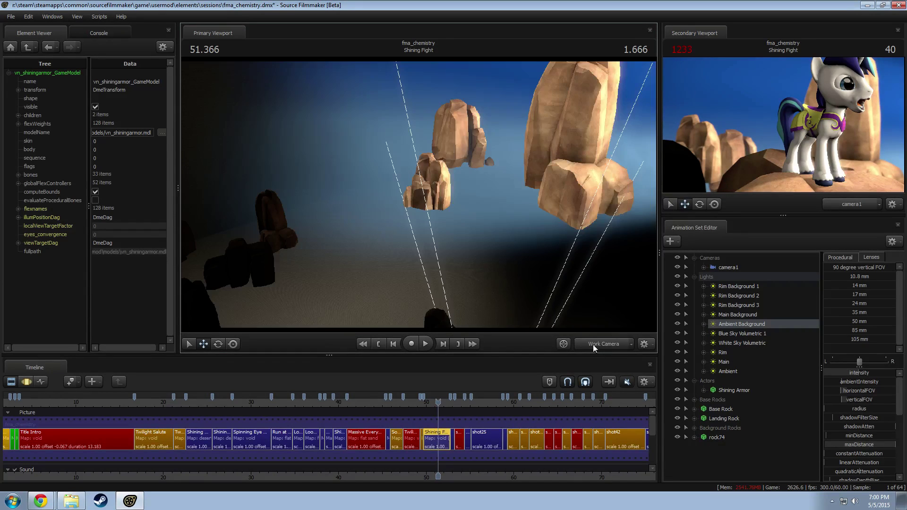
left_click_drag(419, 194, 465, 225)
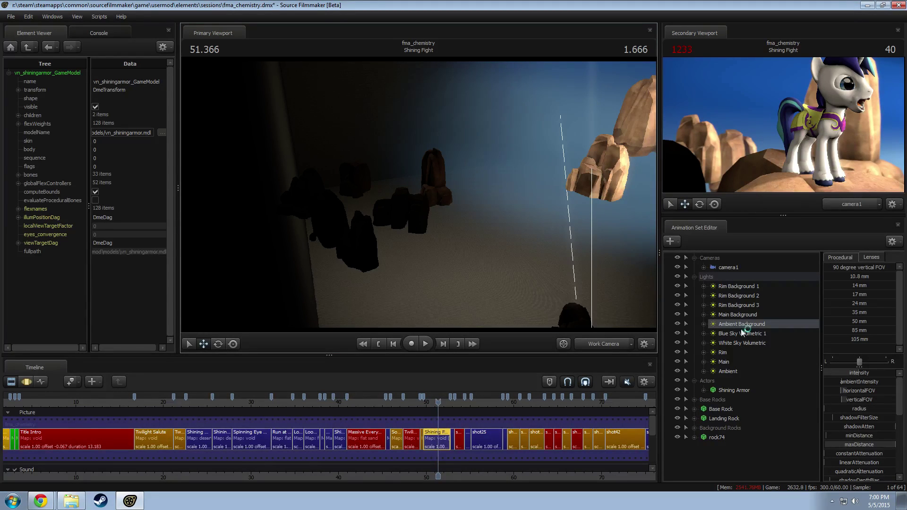
Step: Decline the AVG browser safeguard offer and move rock74 into the Background Rocks group
left_click(695, 277)
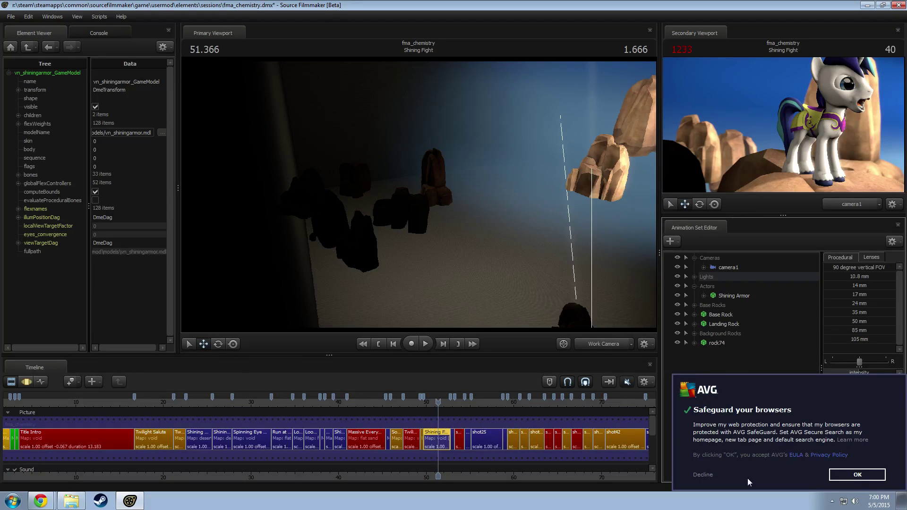
left_click(704, 475)
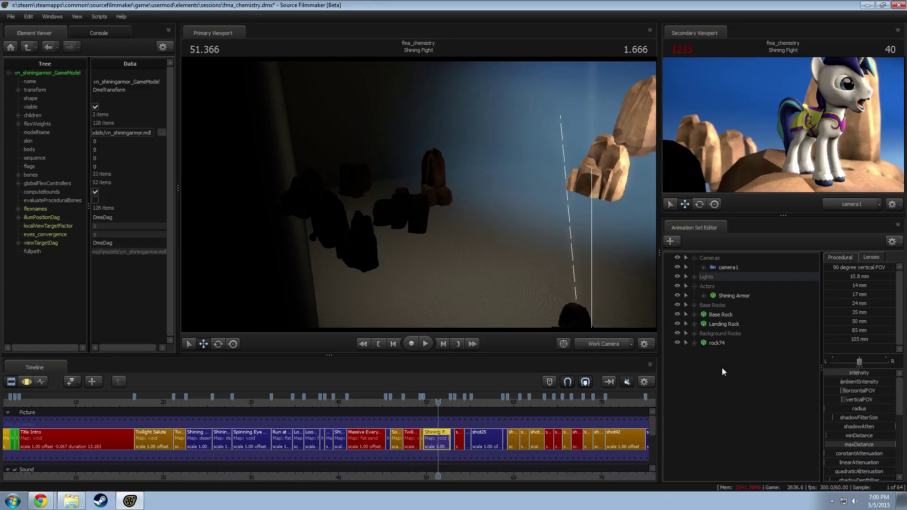
left_click(713, 342)
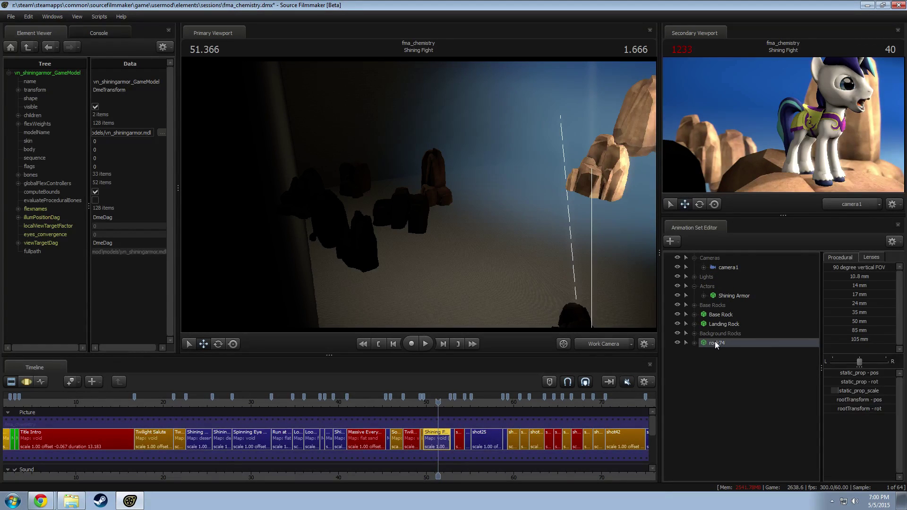
mouse_move(711, 344)
left_mouse_down()
mouse_move(707, 311)
mouse_move(707, 335)
left_mouse_up()
right_click(704, 362)
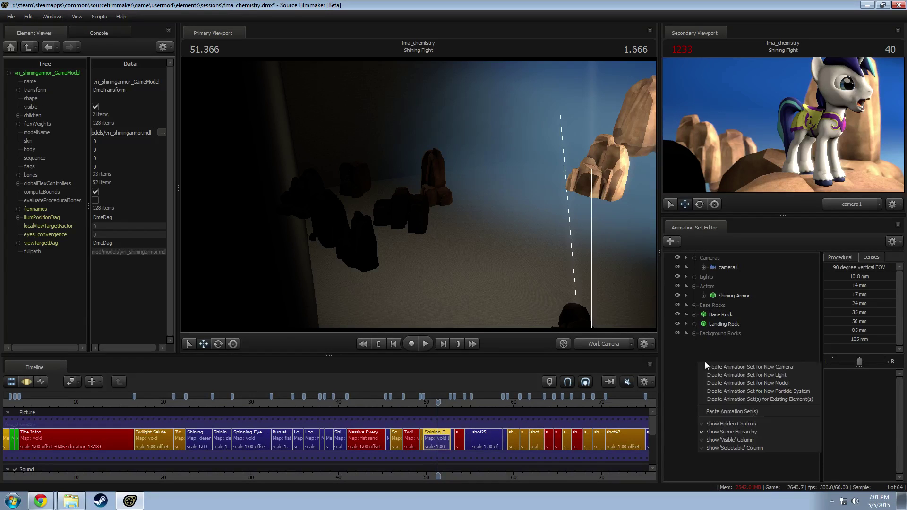
left_click(704, 355)
Step: Collapse the Actors group and expand Base Rocks to list its individual rock models
left_click(695, 277)
left_click(694, 277)
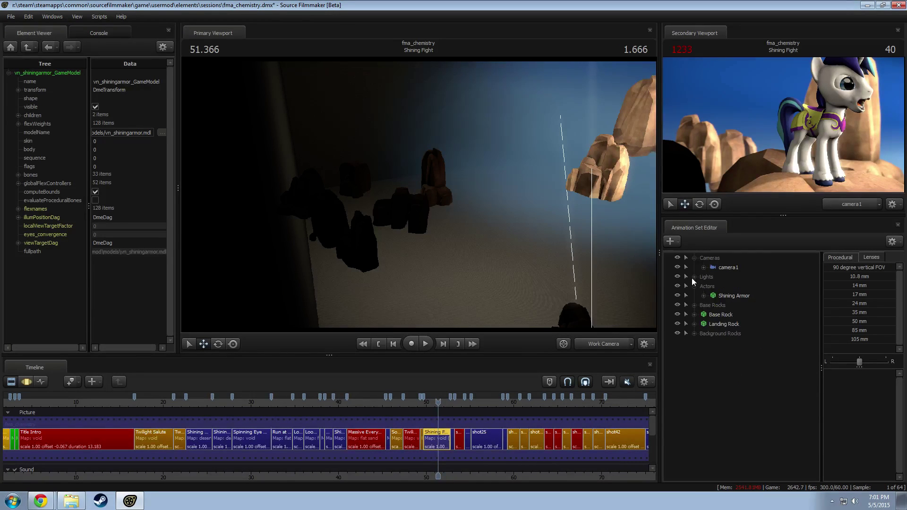
left_click(694, 286)
left_click(694, 287)
left_click(693, 287)
left_click(694, 295)
left_click(729, 314)
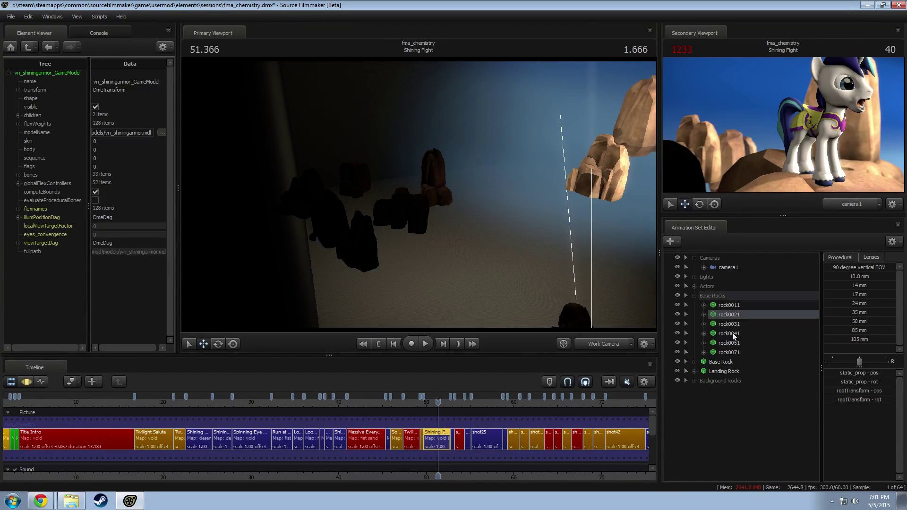
left_click(728, 343, "shift")
right_click(740, 342)
left_click(720, 318)
left_click(728, 307)
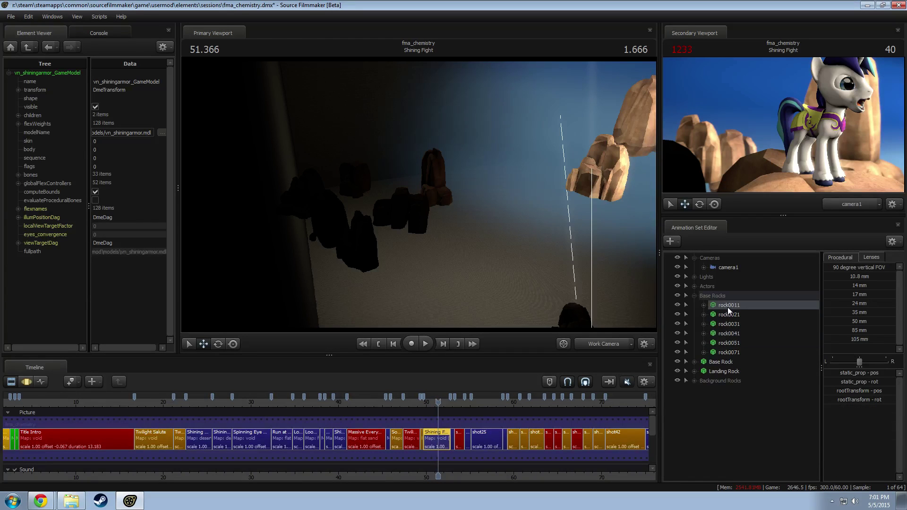
Step: Turn off scene lighting in the viewport so the dark rocks can be told apart
left_click_drag(567, 246, 520, 189)
right_click(420, 193)
left_click(444, 219)
Step: Select rock0011, rock0021, rock0031 and rock0041 together and copy their animation sets
left_click(506, 180, "ctrl")
key("F3")
left_click(467, 231, "ctrl")
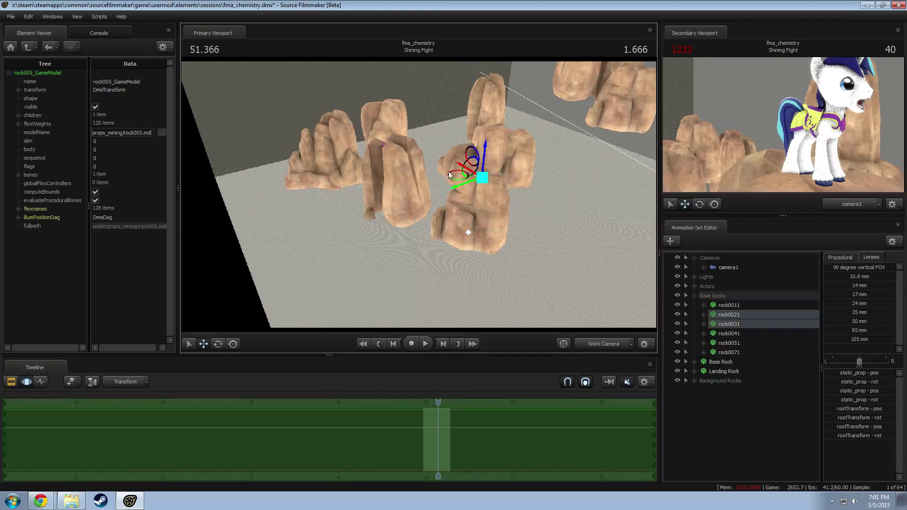
left_click_drag(466, 230, 430, 232)
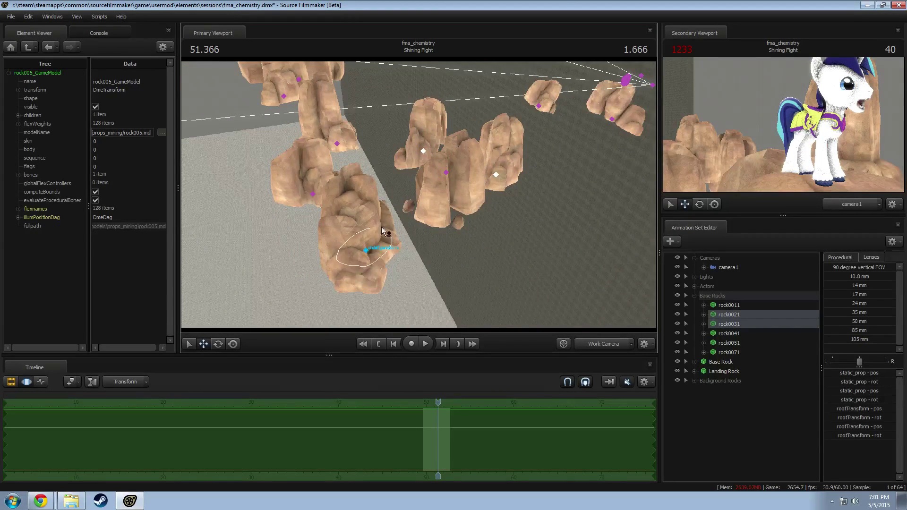
left_click(379, 247, "ctrl")
mouse_move(378, 247)
left_mouse_down()
mouse_move(293, 241)
mouse_move(366, 236)
left_mouse_up()
left_click(489, 156, "ctrl")
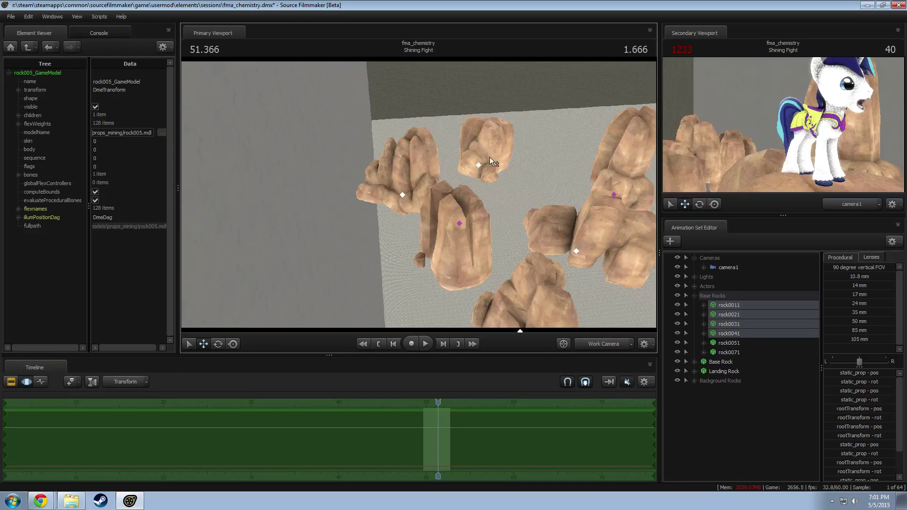
right_click(716, 305)
left_click(734, 319)
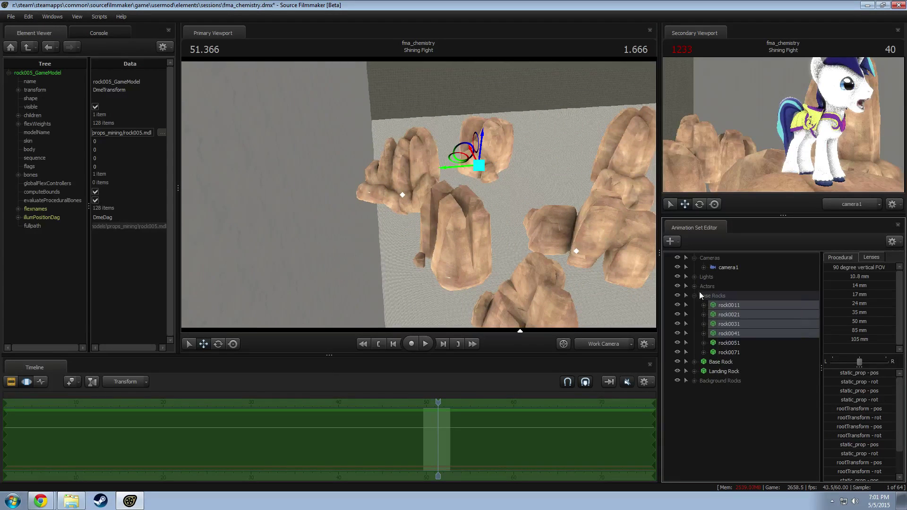
Step: Collapse Base Rocks and paste the four copied rock animation sets at the root of the scene list
left_click(696, 295)
right_click(731, 422)
left_click(770, 447)
left_click(725, 343)
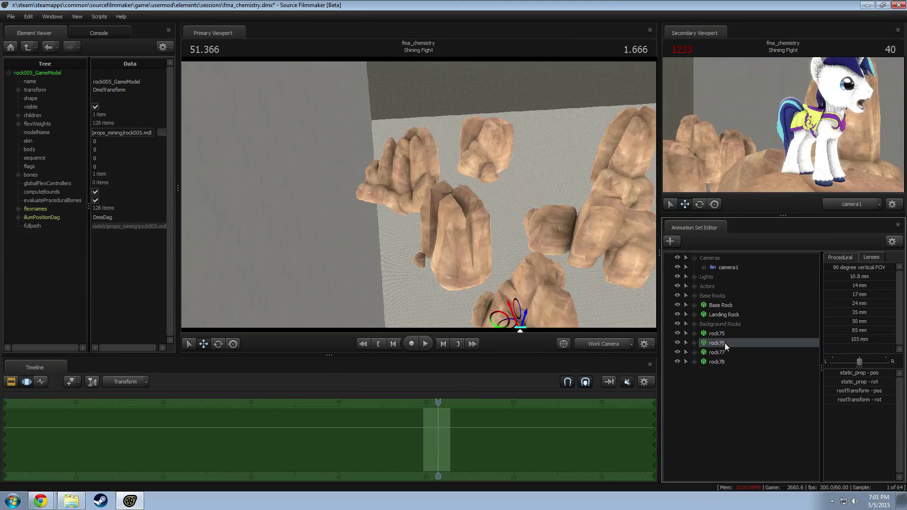
left_click(716, 333)
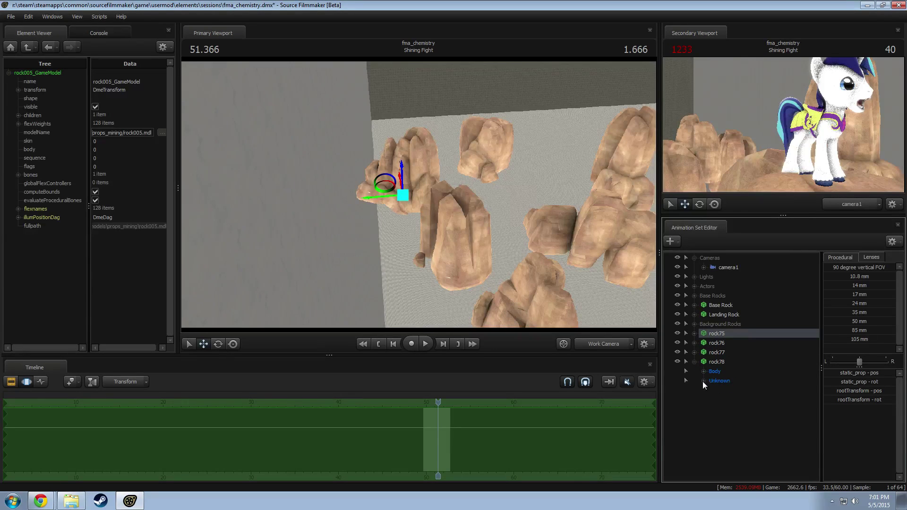
Step: Add a scale control to the static_prop transform of rock78
left_click(703, 381)
left_click(719, 381)
right_click(734, 392)
left_click(749, 413)
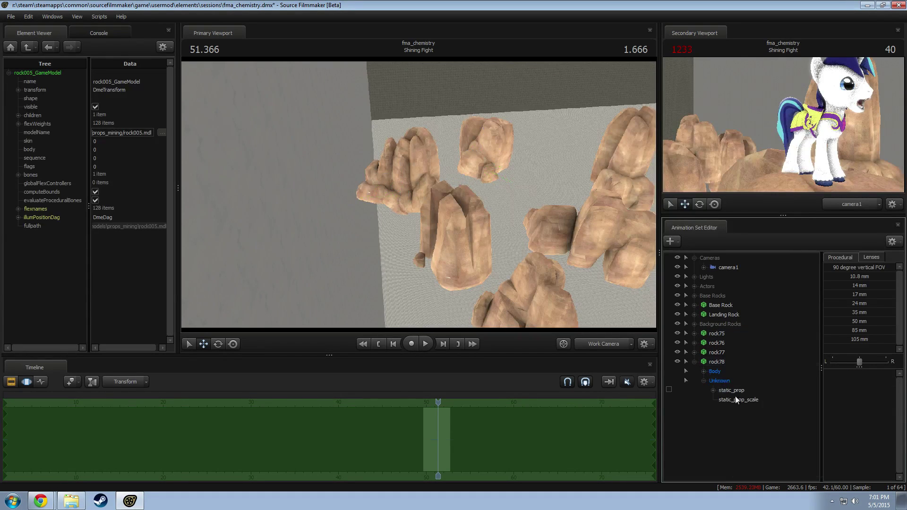
left_click(694, 362)
Step: Add a scale control to the static_prop transform of rock77
left_click(695, 352)
left_click(705, 371)
left_click(703, 371)
left_click(713, 381)
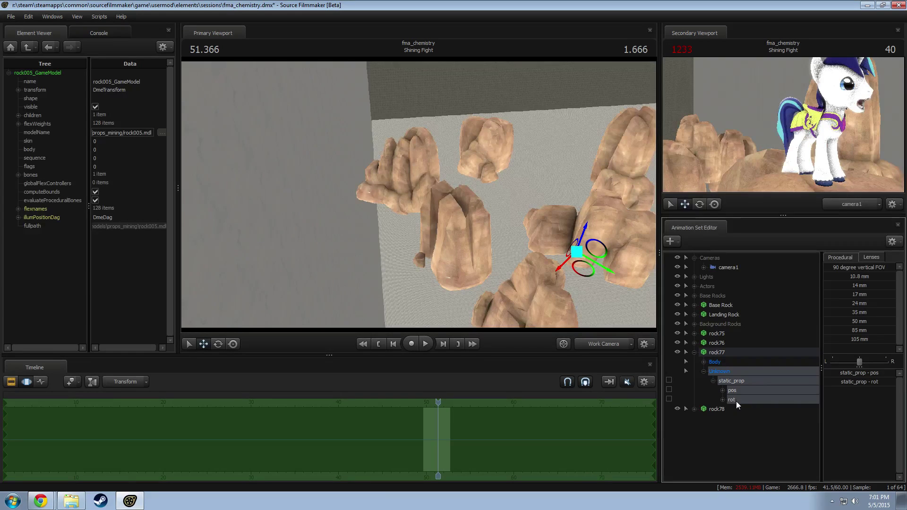
right_click(735, 382)
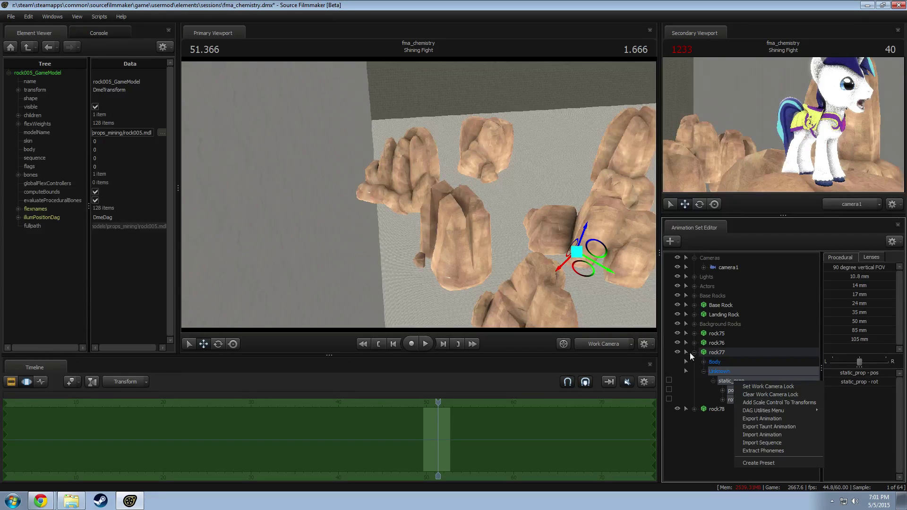
left_click(751, 402)
left_click(694, 352)
Step: Add a scale control to the static_prop transform of rock76
left_click(694, 343)
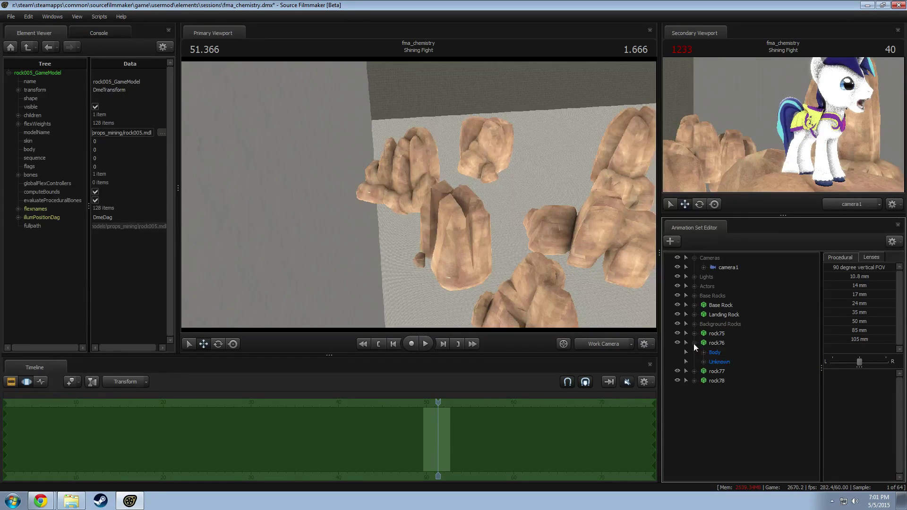
left_click(704, 362)
left_click(728, 372)
right_click(729, 371)
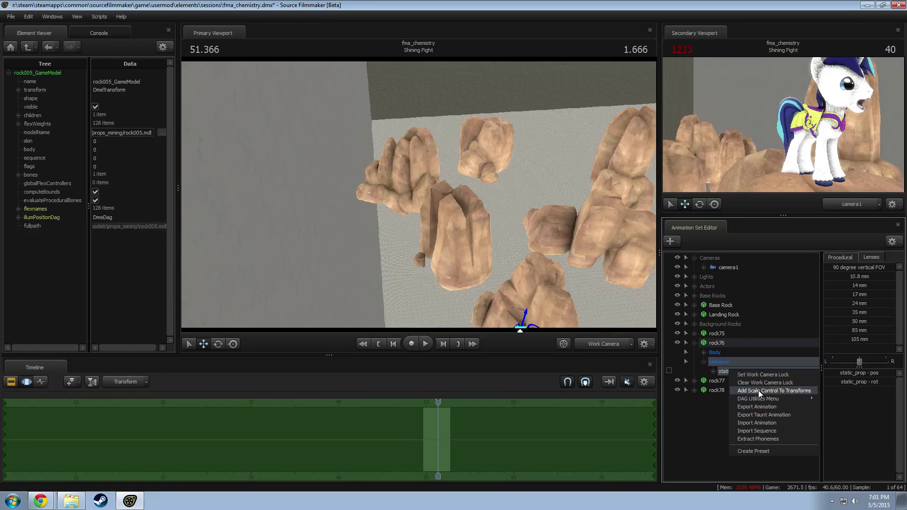
left_click(758, 390)
left_click(694, 344)
Step: Add a scale control to the static_prop transform of rock75
left_click(694, 333)
left_click(704, 353)
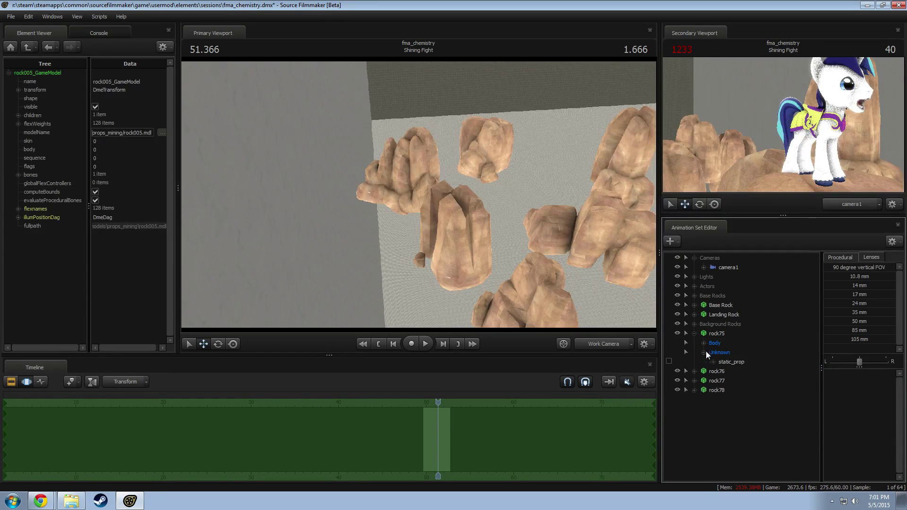
right_click(729, 363)
left_click(756, 387)
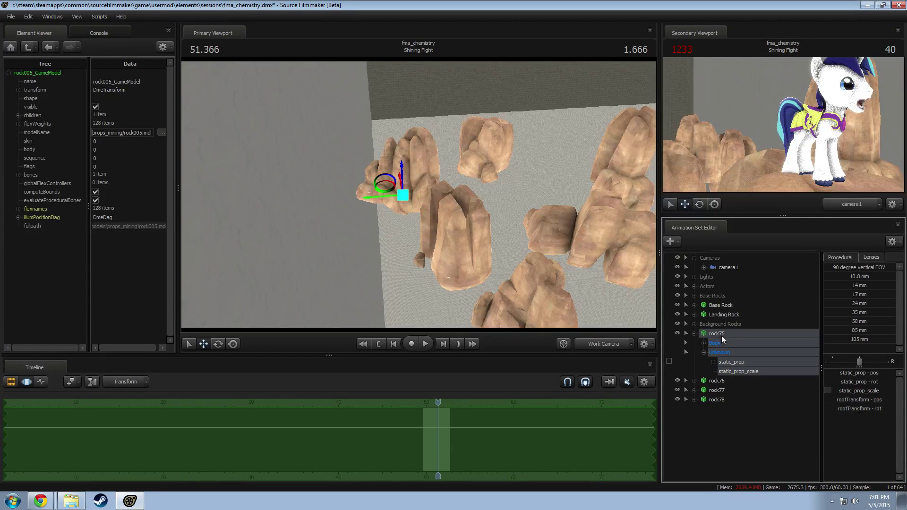
Step: Increase the static_prop_scale of rock75 so it becomes a large background rock
left_click(749, 372)
left_click_drag(430, 213, 496, 170)
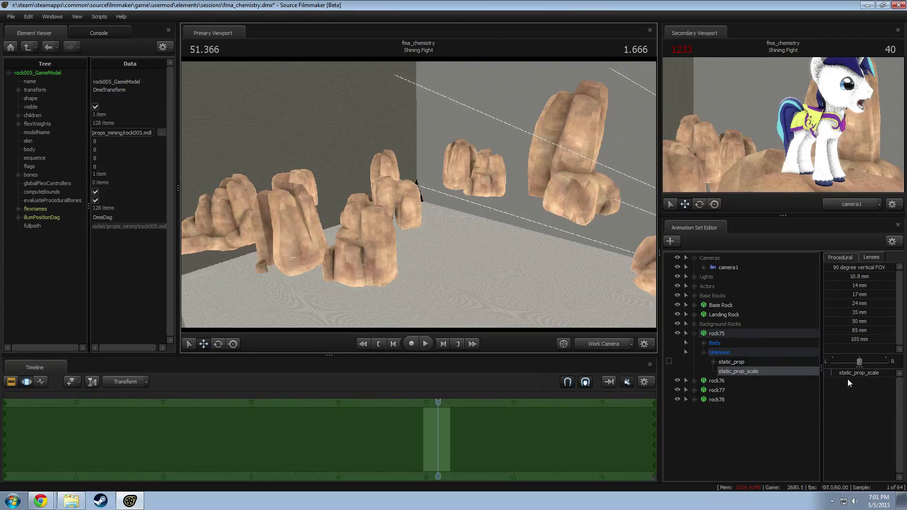
left_click_drag(520, 255, 463, 250)
mouse_move(435, 198)
left_mouse_down()
mouse_move(496, 212)
mouse_move(435, 198)
left_mouse_up()
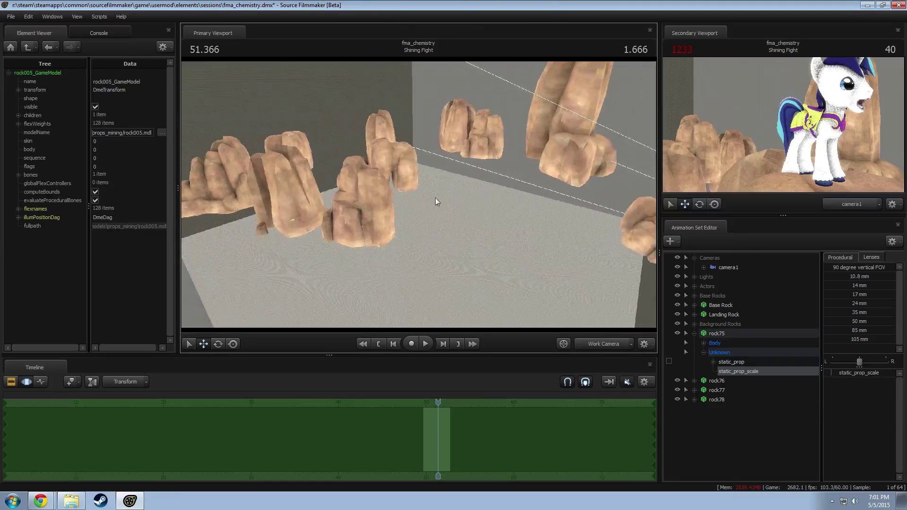
mouse_move(832, 378)
left_mouse_down()
mouse_move(864, 378)
mouse_move(847, 373)
left_mouse_up()
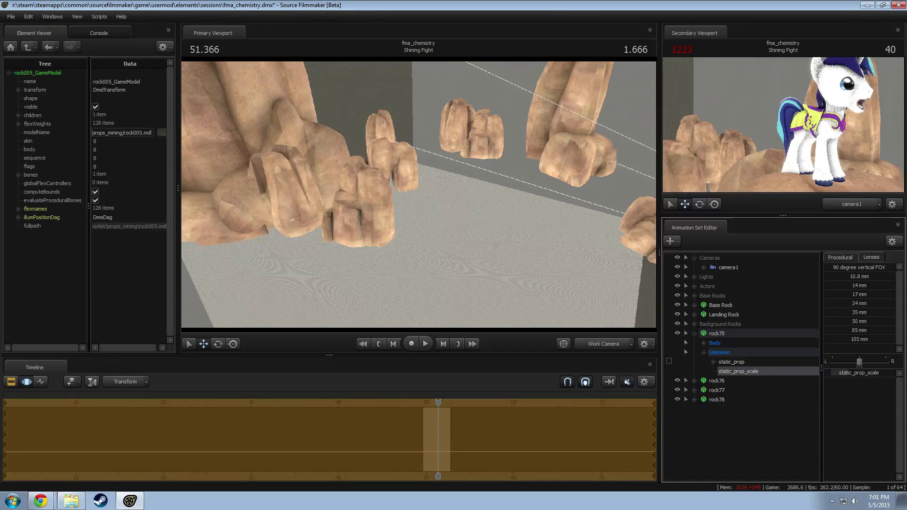
Step: Paste rock75's position and scale values onto rock76, rock77 and rock78
left_click(717, 333)
left_click(693, 333)
left_click(728, 343)
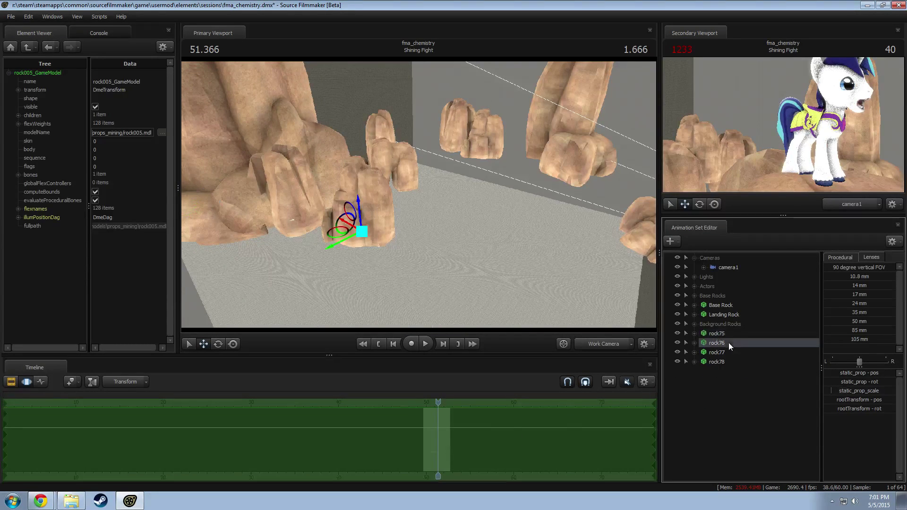
left_click(516, 449)
key("ctrl+v")
left_click(726, 352)
left_click(513, 449)
key("ctrl+v")
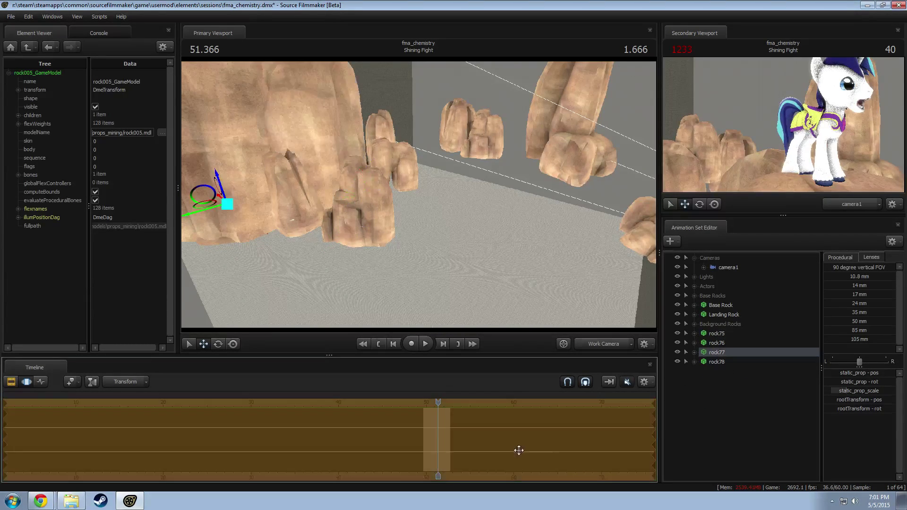
left_click(722, 361)
left_click(492, 436)
key("ctrl+v")
Step: Select rock75 through rock78 together and return the playhead to 51.333 in the Shining Fight shot
left_click(721, 334)
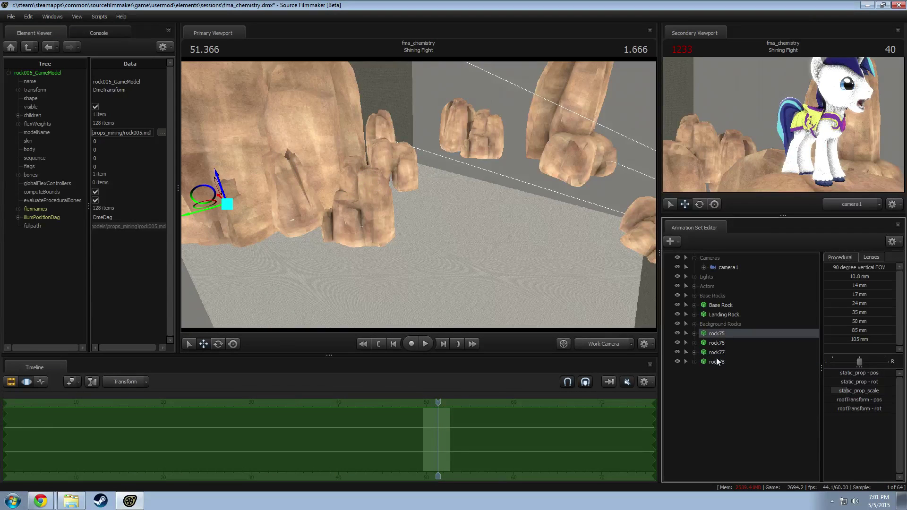
left_click(716, 359, "shift")
left_click_drag(416, 217, 622, 132)
left_click_drag(593, 161, 652, 145)
key("w")
mouse_move(419, 195)
left_mouse_down()
mouse_move(411, 197)
mouse_move(477, 222)
mouse_move(419, 195)
left_mouse_up()
key("a")
key("ctrl+z")
key("ctrl+z")
key("ctrl+z")
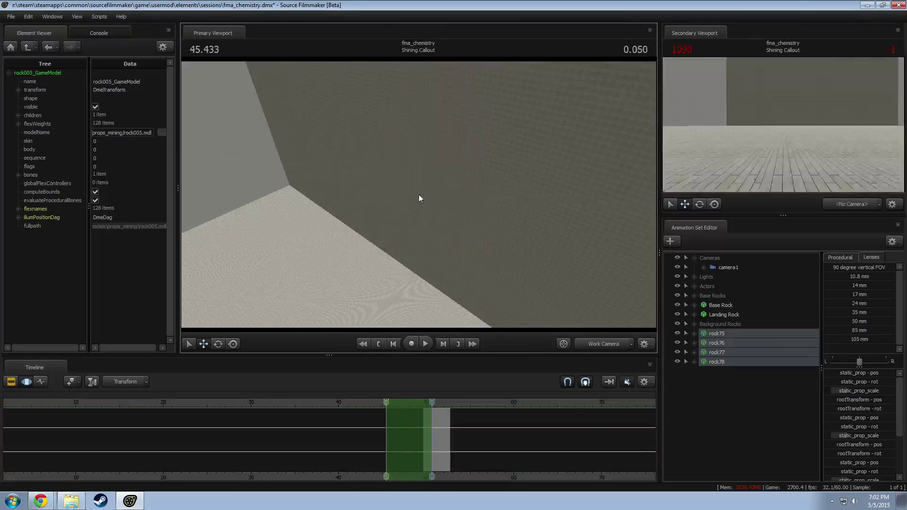
left_click_drag(410, 401, 438, 403)
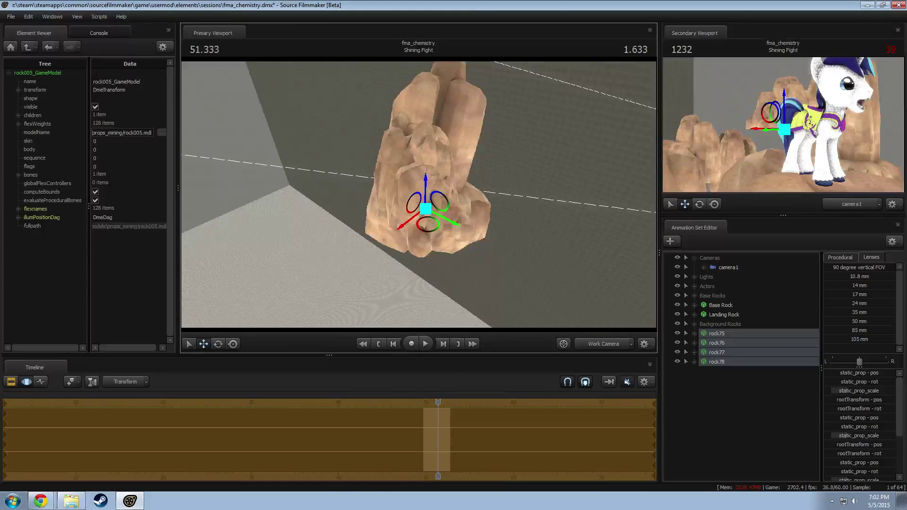
Step: Move the four selected rocks farther away into the distance behind the pony in camera1's view
left_click_drag(424, 208, 424, 197)
key("s")
left_click_drag(475, 225, 245, 178)
left_click_drag(314, 235, 227, 230)
key("w")
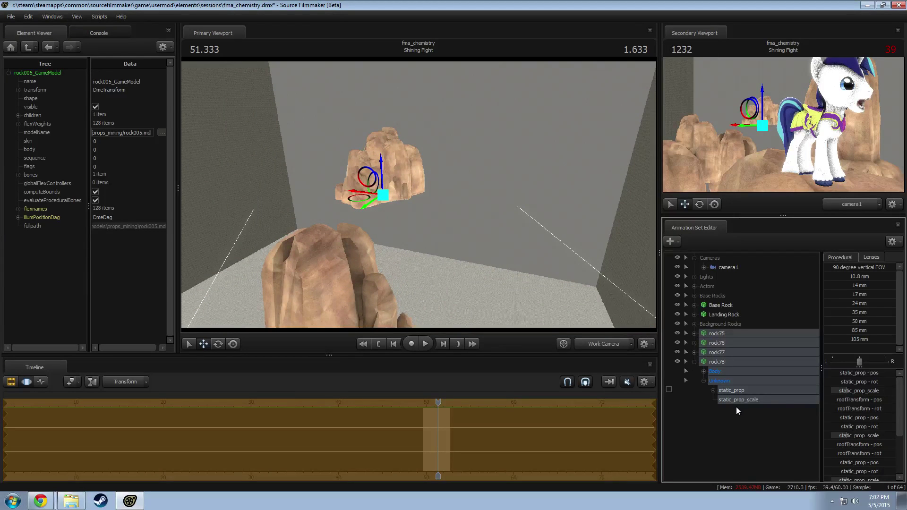
Step: Raise the static_prop_scale of rock75, rock76, rock77 and rock78 together by blending toward the One preset
left_click(727, 402)
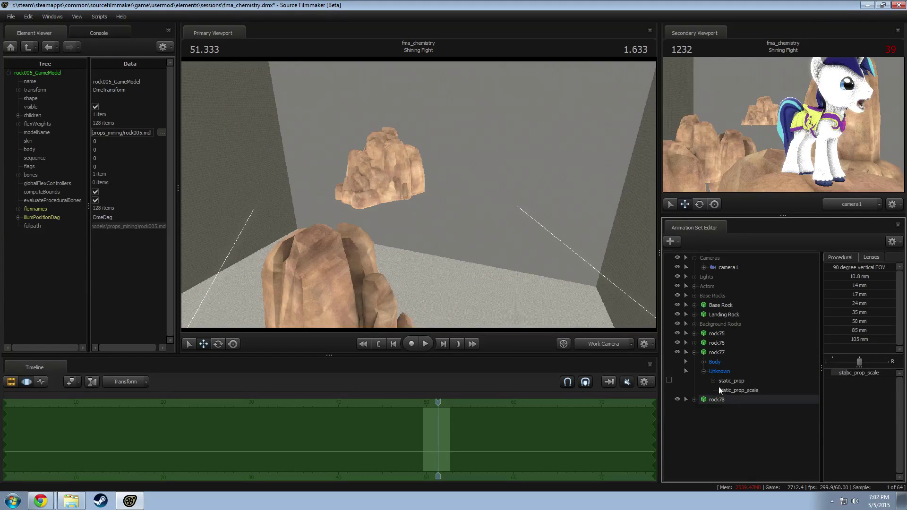
left_click(694, 352, "ctrl")
left_click(695, 343)
left_click(704, 362)
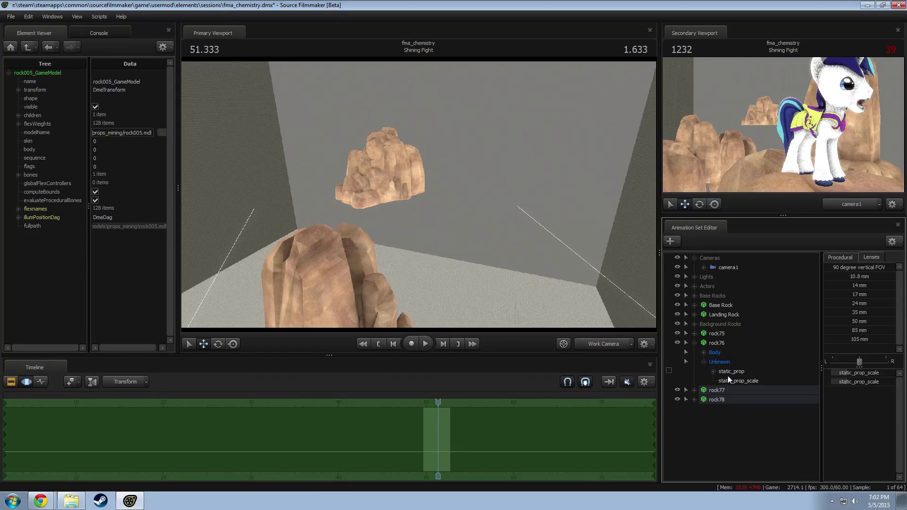
left_click(728, 379, "ctrl")
left_click(695, 343)
left_click(694, 334)
left_click(723, 371)
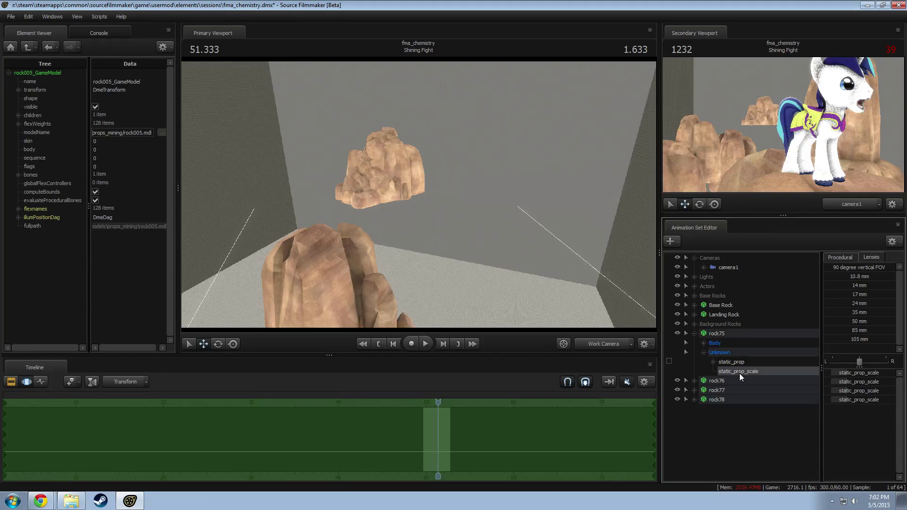
left_click(839, 259)
left_click_drag(859, 295, 884, 295)
left_click_drag(473, 203, 669, 323)
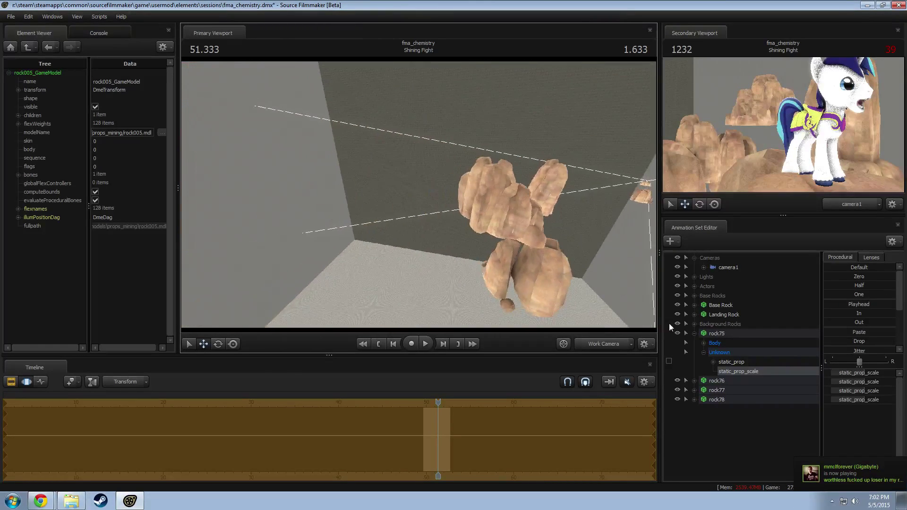
Step: Move rock75 through rock78 together to the area behind the front side of the pony in camera1's view
left_click(742, 334)
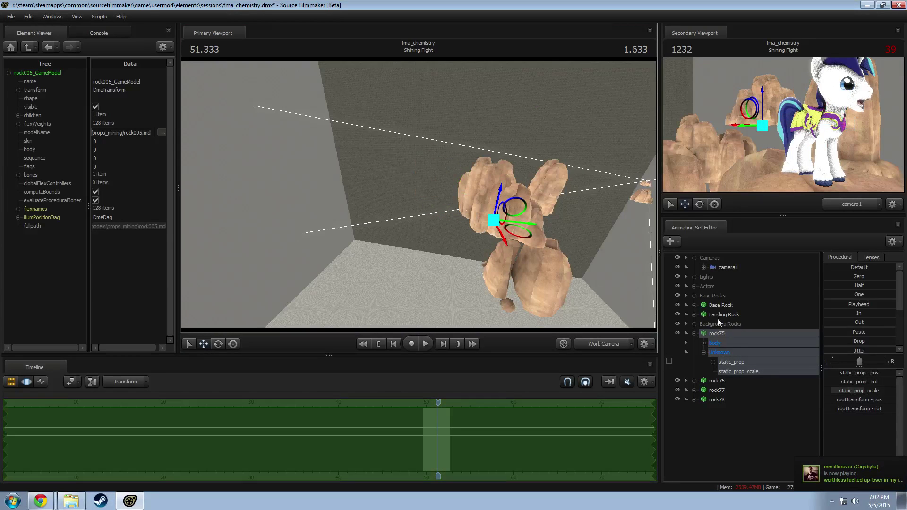
left_click(717, 399, "shift")
right_click(515, 214)
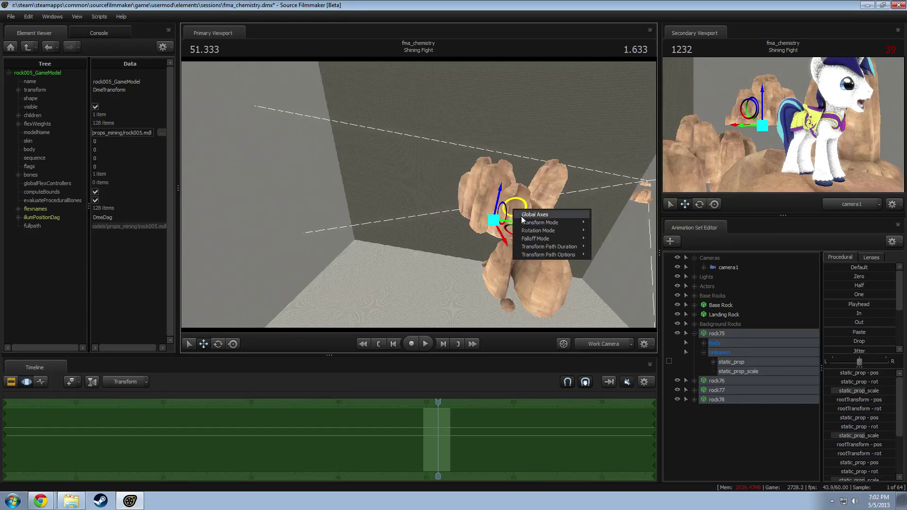
left_click_drag(509, 231, 420, 198)
key("e")
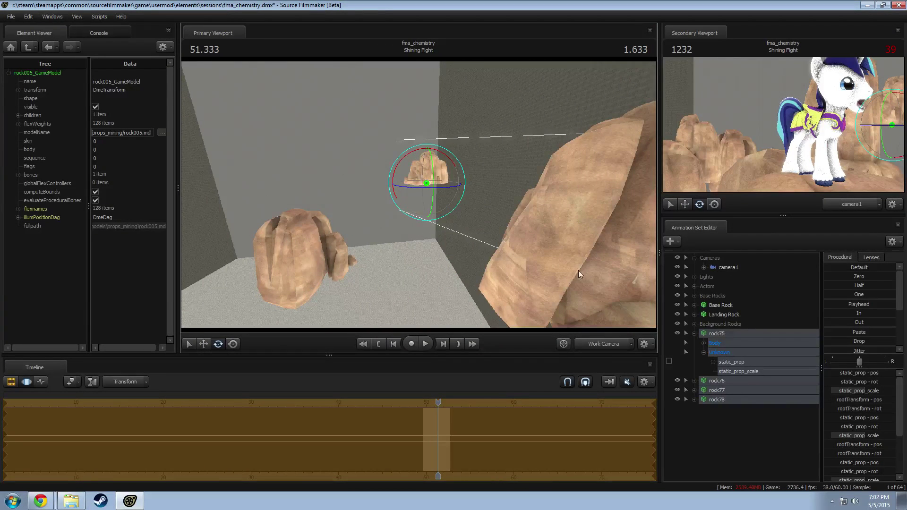
Step: Move rock76 and rock77 sideways, one after the other, to start a row beside rock75
left_click(717, 381)
key("f")
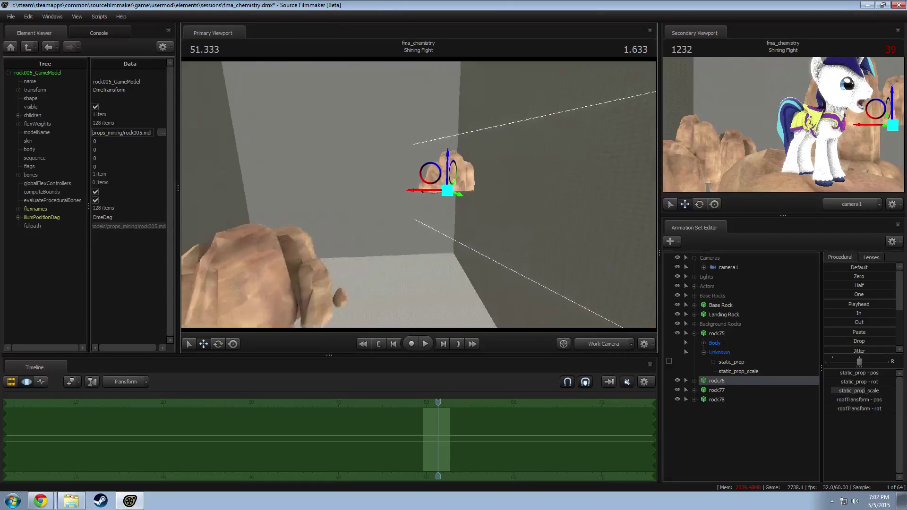
left_click_drag(478, 187, 409, 203)
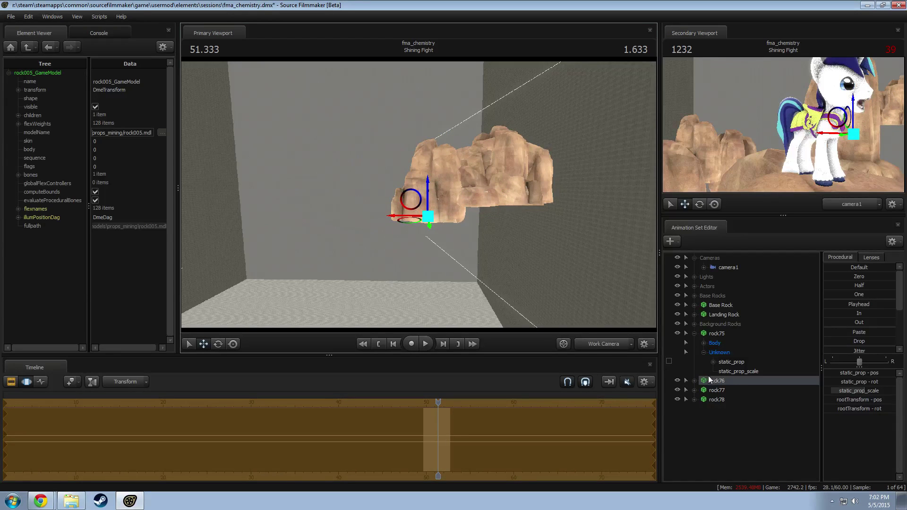
left_click(710, 390)
left_click_drag(476, 184, 359, 194)
Step: Rotate rock78 and place it at the end of the rock row, on the far side of rock75
left_click(715, 399)
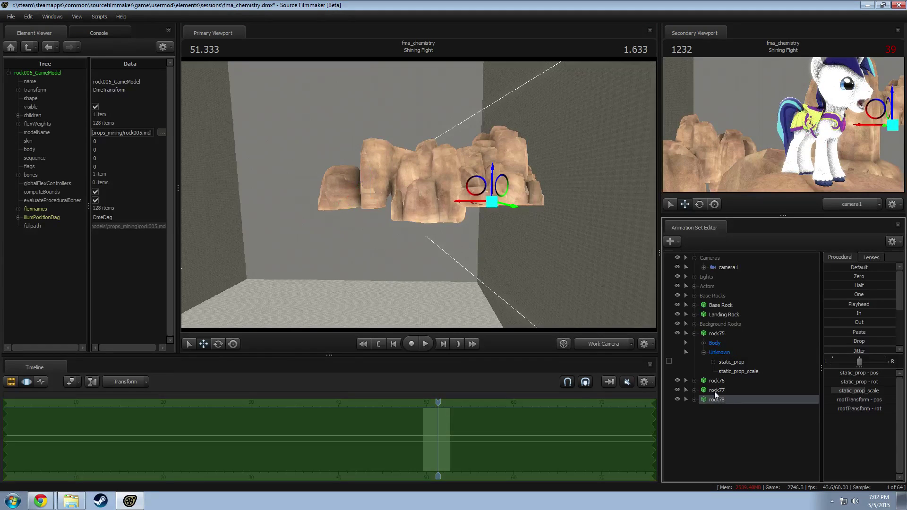
left_click_drag(484, 188, 322, 191)
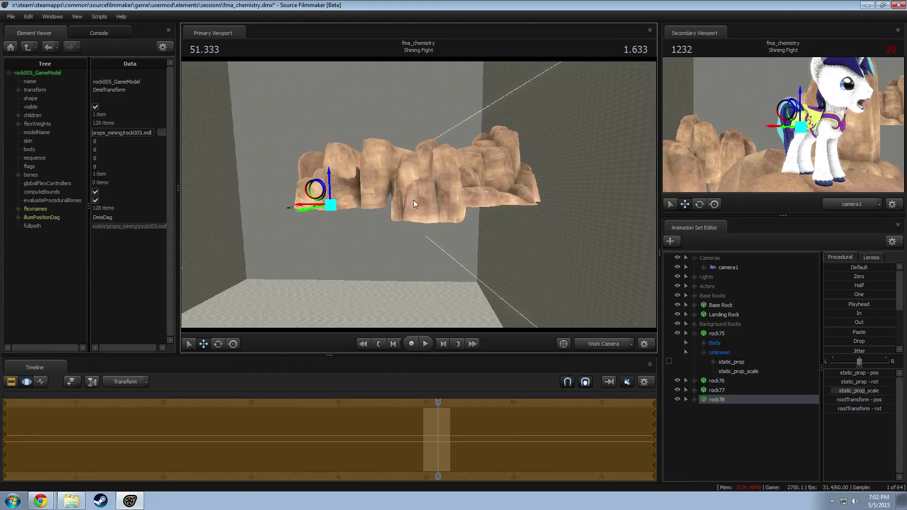
left_click_drag(413, 199, 378, 205, "alt")
key("e")
left_click_drag(316, 218, 385, 222)
left_click_drag(385, 222, 609, 234, "alt")
key("w")
left_click_drag(610, 234, 421, 196, "alt")
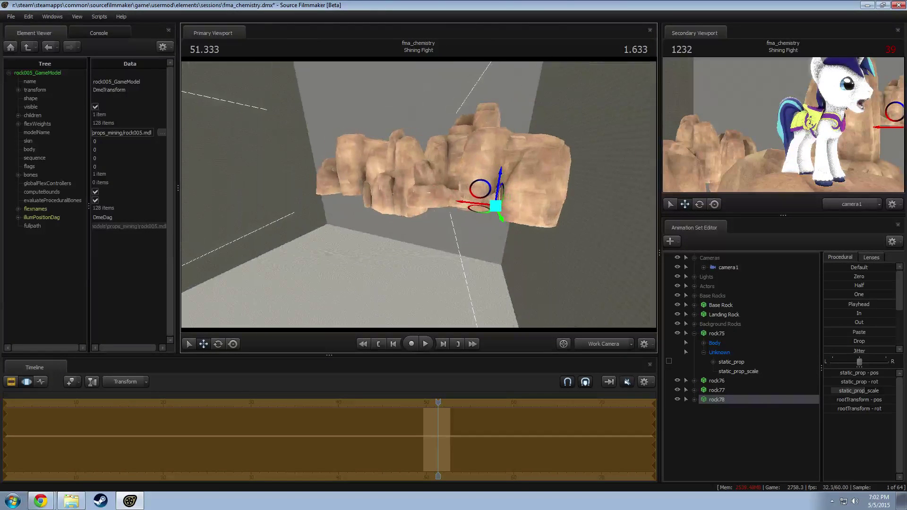
left_click_drag(476, 203, 420, 196)
left_click_drag(488, 207, 463, 238)
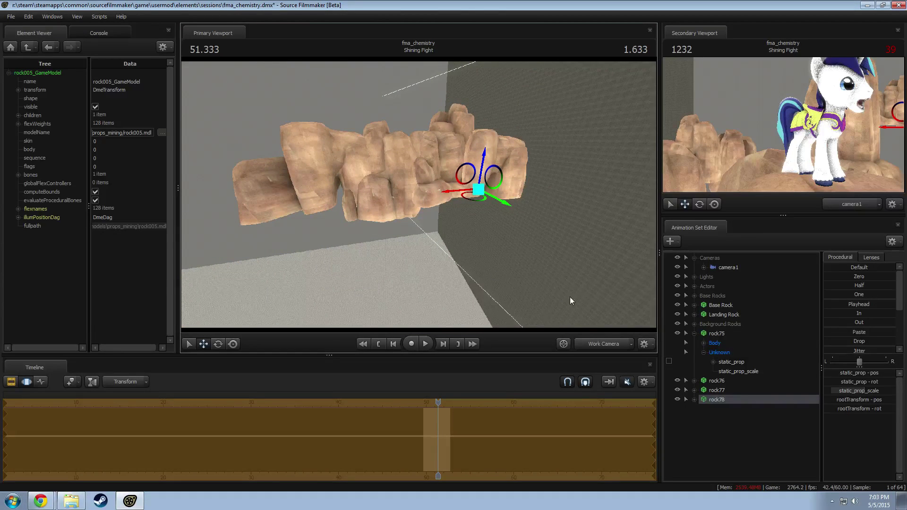
Step: Lower the whole row of rock75 through rock78 and adjust its placement behind the pony
left_click(694, 333)
left_click(712, 332)
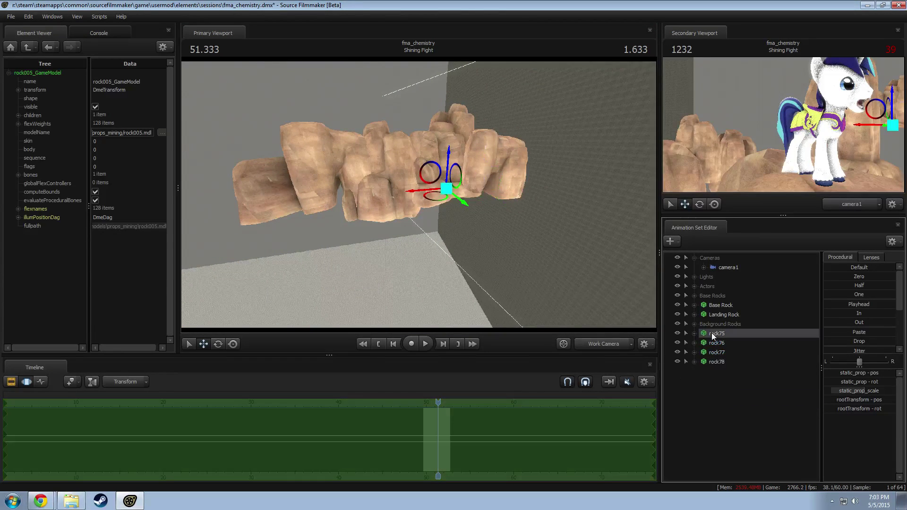
left_click(717, 361, "shift")
left_click_drag(431, 172, 525, 191)
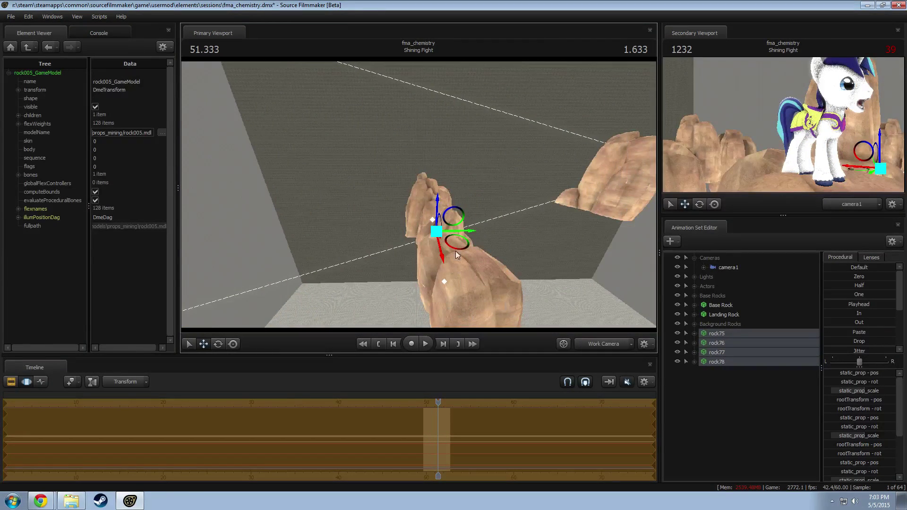
left_click_drag(456, 254, 336, 240)
left_click_drag(337, 240, 246, 230, "alt")
left_click_drag(457, 186, 326, 180)
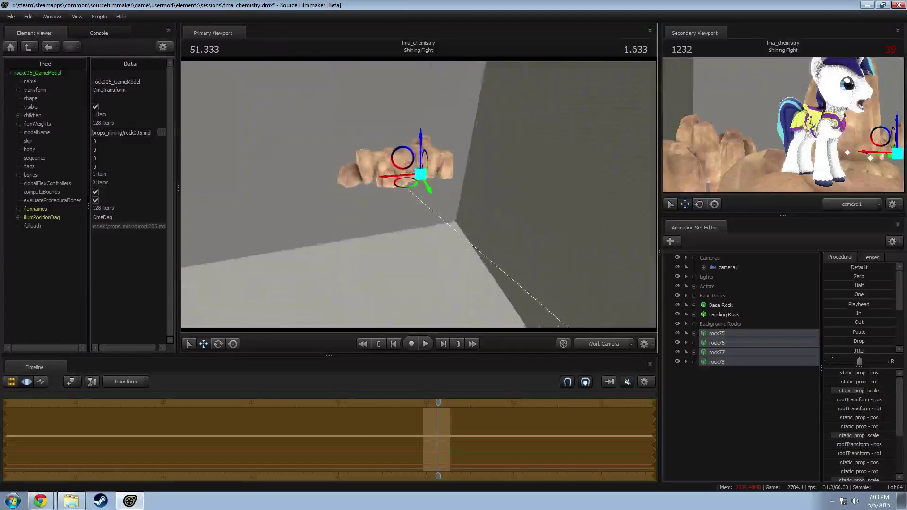
left_click_drag(397, 184, 475, 205)
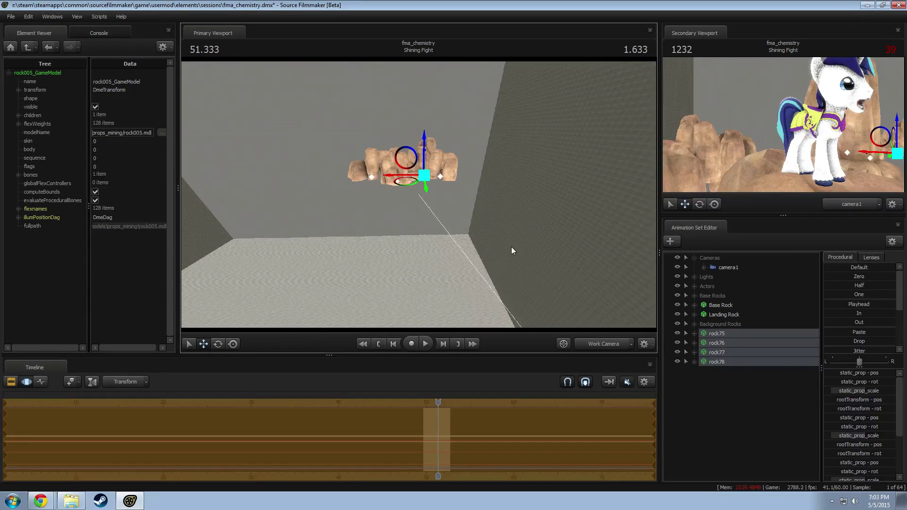
left_click_drag(464, 299, 440, 315)
key("w")
key("z")
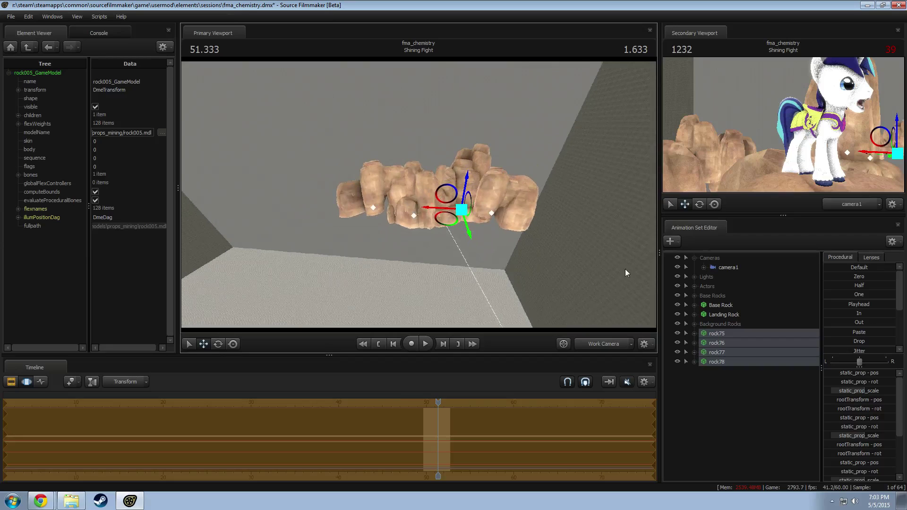
Step: Duplicate the animation sets rock75 through rock78 and move the four copies sideways to extend the rock row
left_click(719, 333)
left_click(717, 361)
left_click_drag(715, 334, 719, 361)
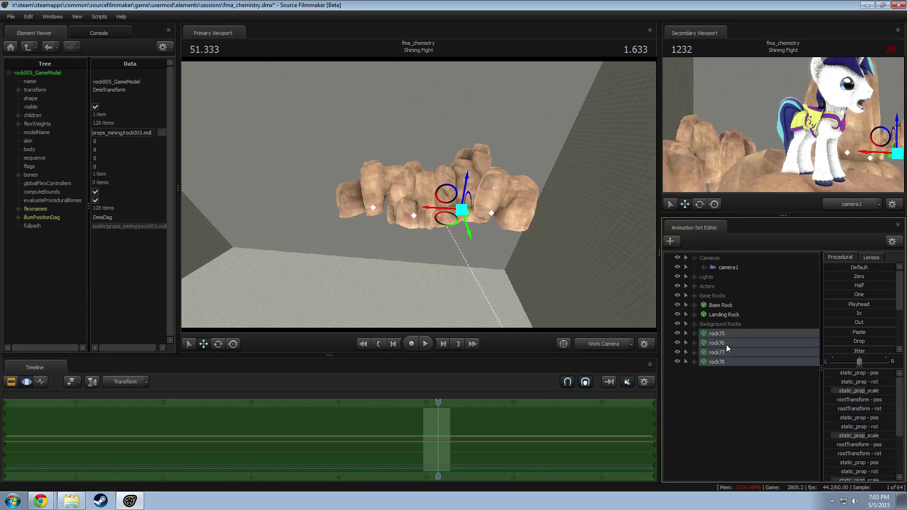
right_click(727, 344)
left_click(749, 359)
right_click(713, 381)
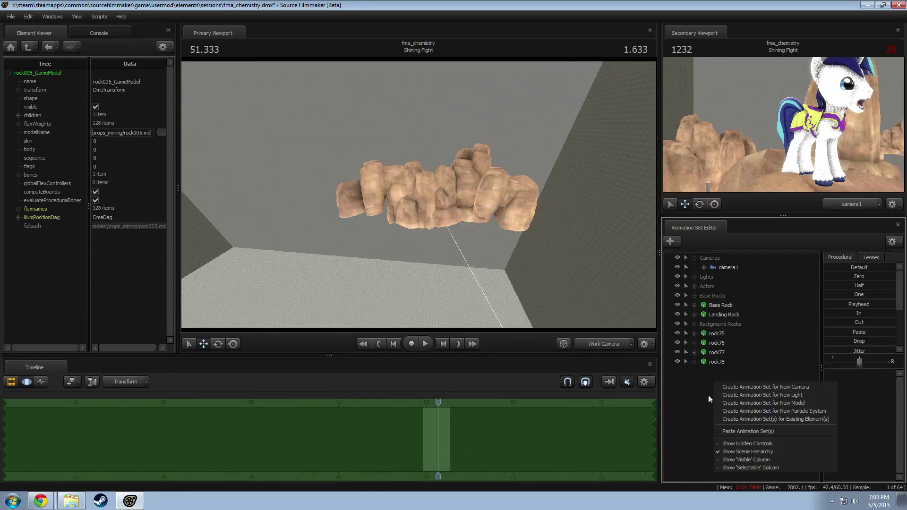
left_click(707, 395)
right_click(734, 404)
left_click(766, 454)
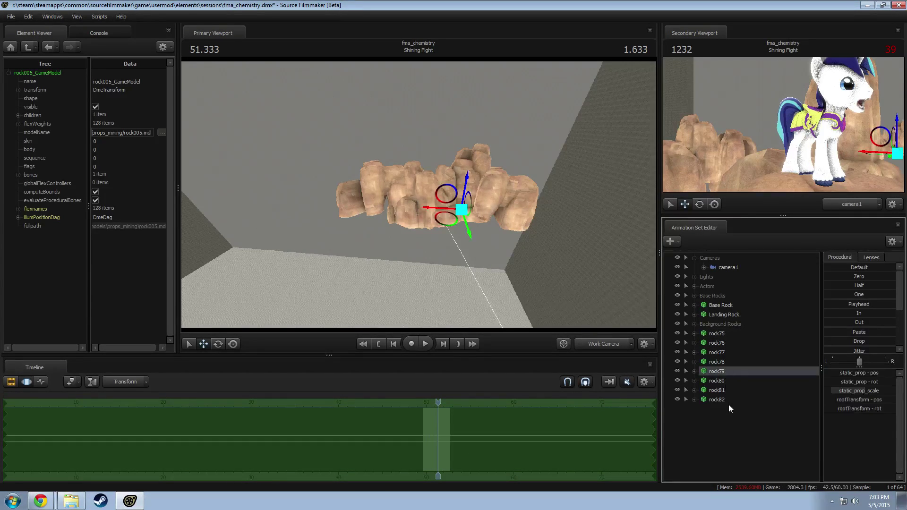
left_click(724, 400, "shift")
left_click_drag(466, 207, 319, 206, "alt")
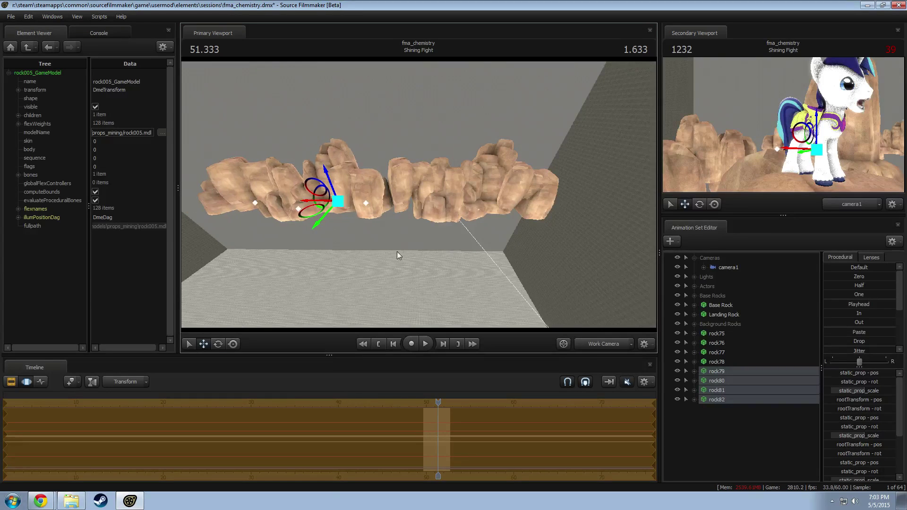
Step: Toggle the Base Rocks group's visibility off and back on, and hide the Background Rocks group
left_click(677, 296)
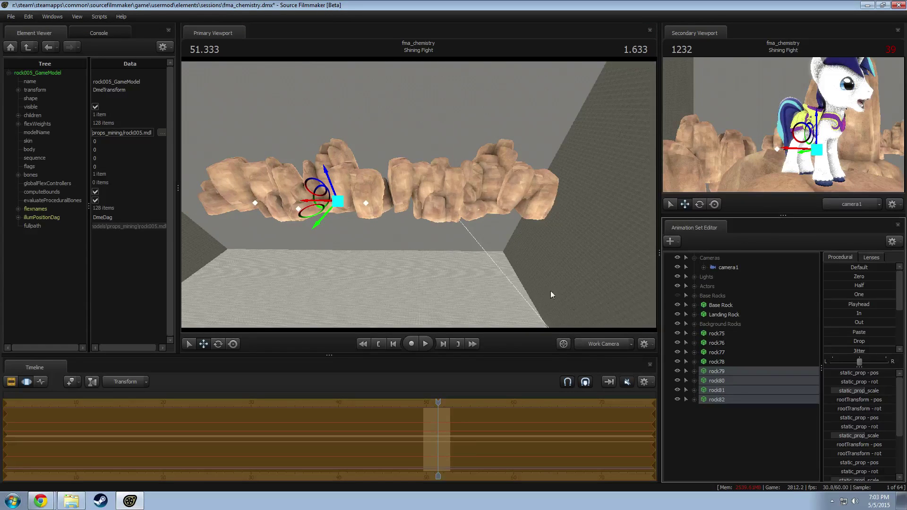
left_click_drag(551, 292, 528, 252)
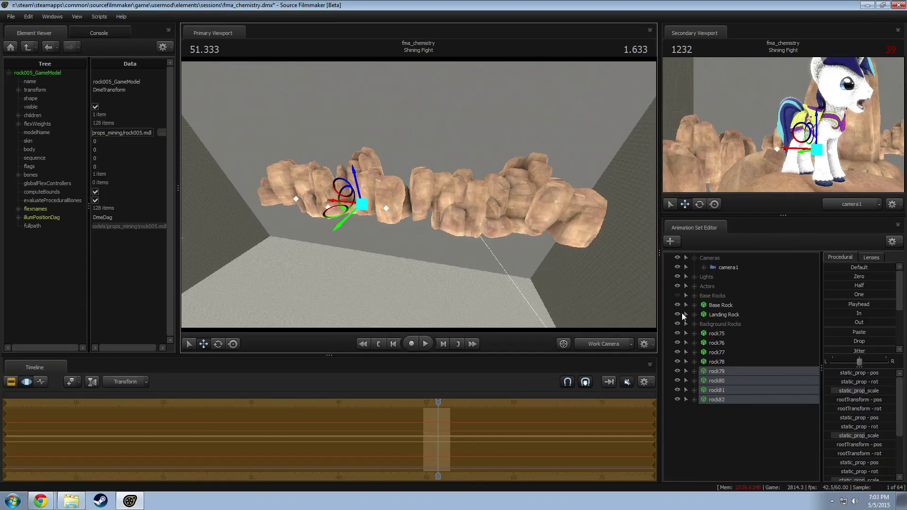
left_click(677, 296)
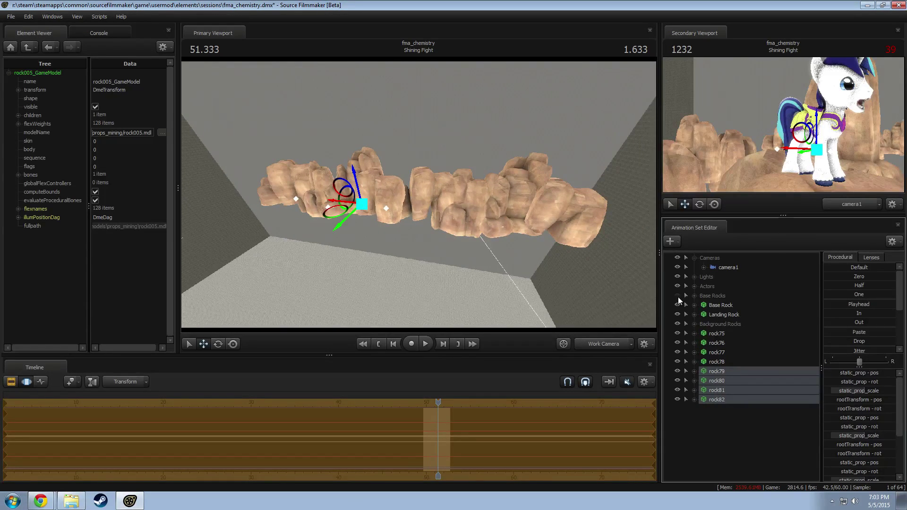
left_click(676, 324)
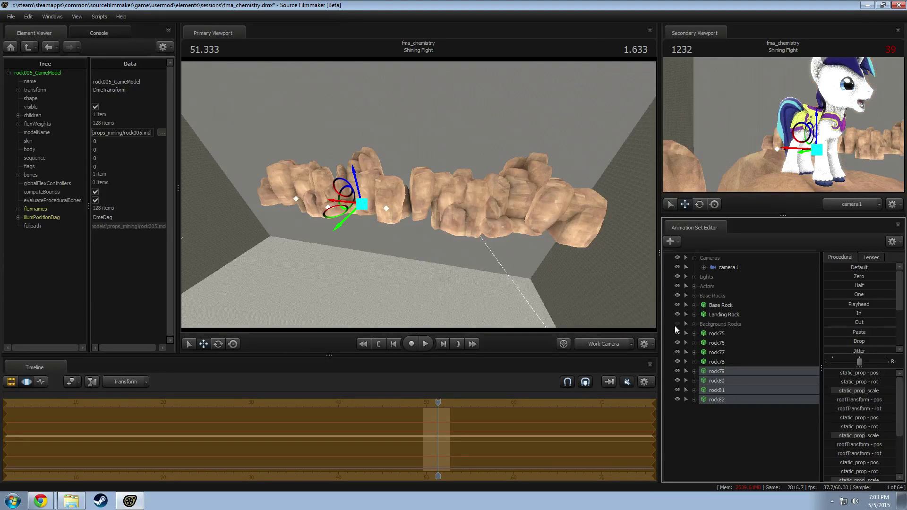
Step: Hide the Actors group and shift rock79 sideways along the rock row
left_click(677, 287)
left_click_drag(457, 238, 473, 199, "alt")
left_click(731, 372)
key("a")
key("d")
key("w")
left_click_drag(383, 207, 385, 225)
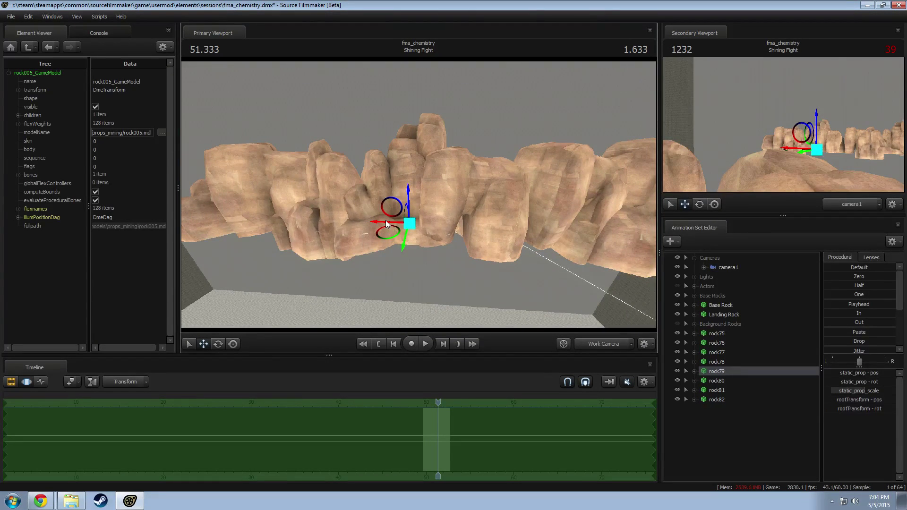
left_click_drag(386, 222, 276, 225)
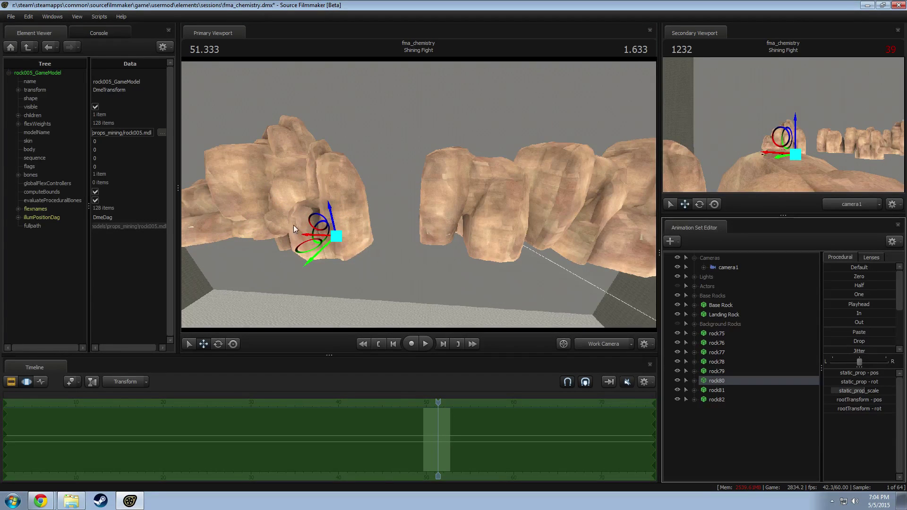
Step: Reposition rock80 and rock81 within the row to vary the order and spacing of the duplicated rocks
left_click_drag(309, 236, 358, 236)
left_click(727, 390)
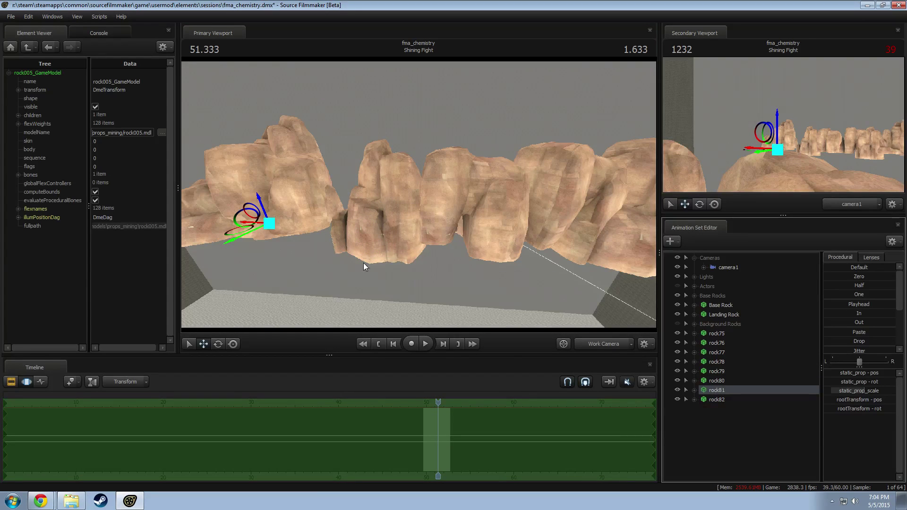
left_click_drag(257, 223, 419, 194)
key("s")
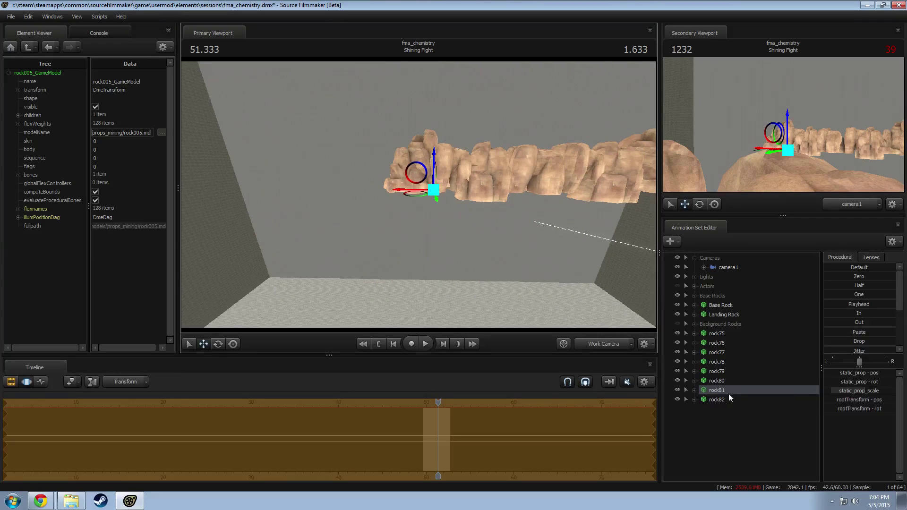
left_click(719, 399)
left_click_drag(511, 180, 478, 184)
key("ctrl+z")
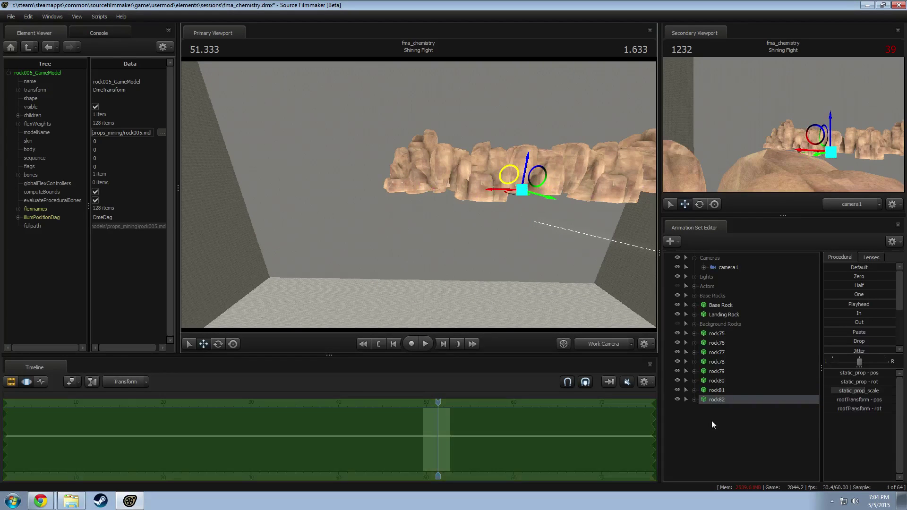
Step: Reposition rock79 at the outer end of the rock row, beyond rock81
left_click(717, 372)
mouse_move(404, 173)
left_mouse_down()
mouse_move(364, 179)
mouse_move(392, 182)
left_mouse_up()
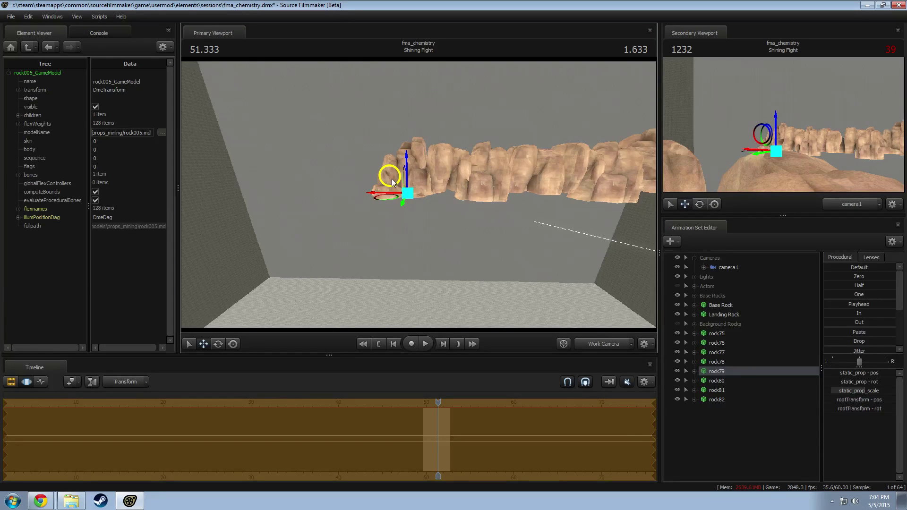
key("alt")
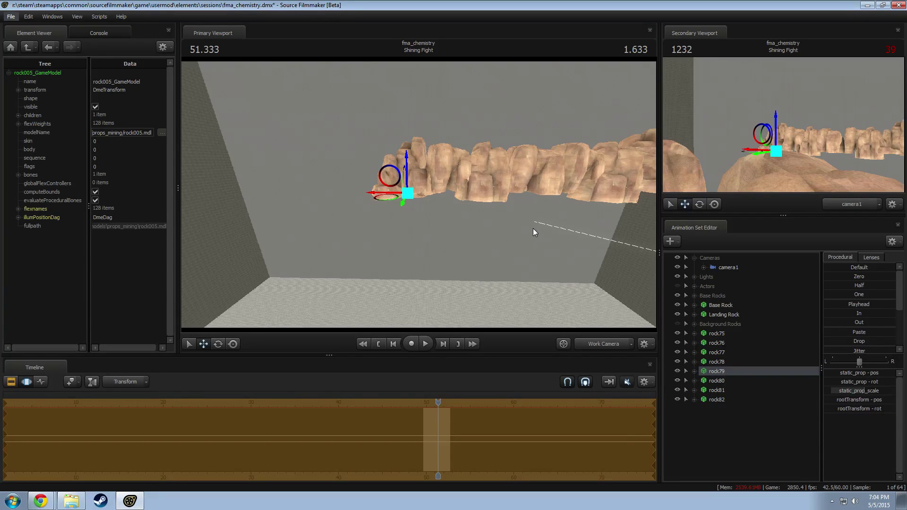
left_click_drag(618, 281, 419, 197)
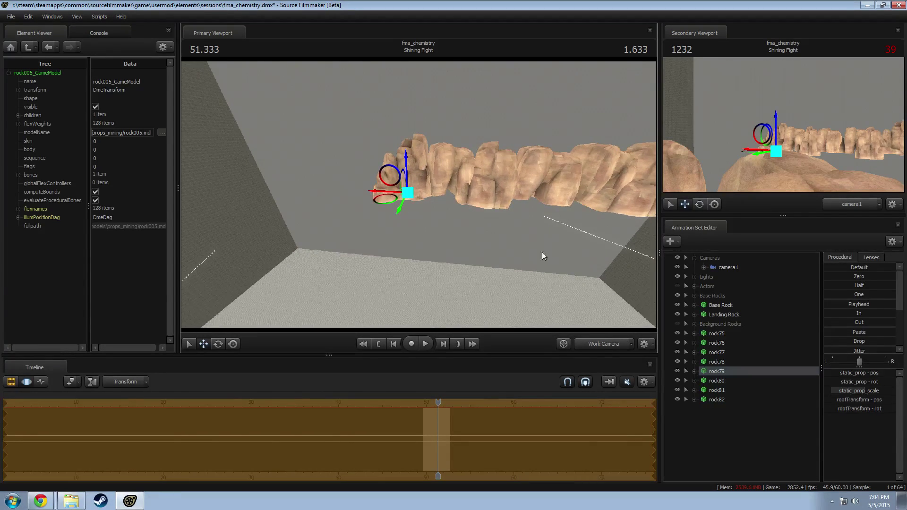
key("F2")
key("F3")
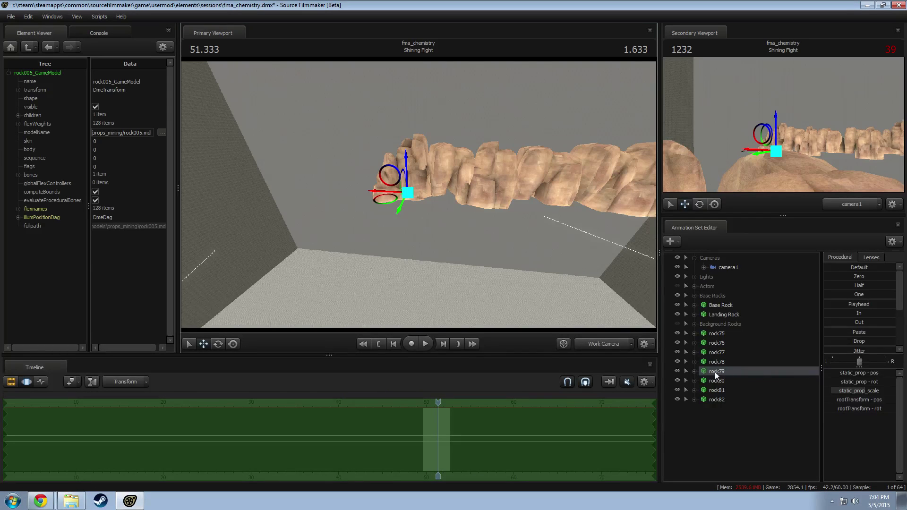
Step: Duplicate the animation sets rock75 through rock82 to create eight further rock copies
left_click(717, 333)
left_click(717, 399, "shift")
right_click(728, 391)
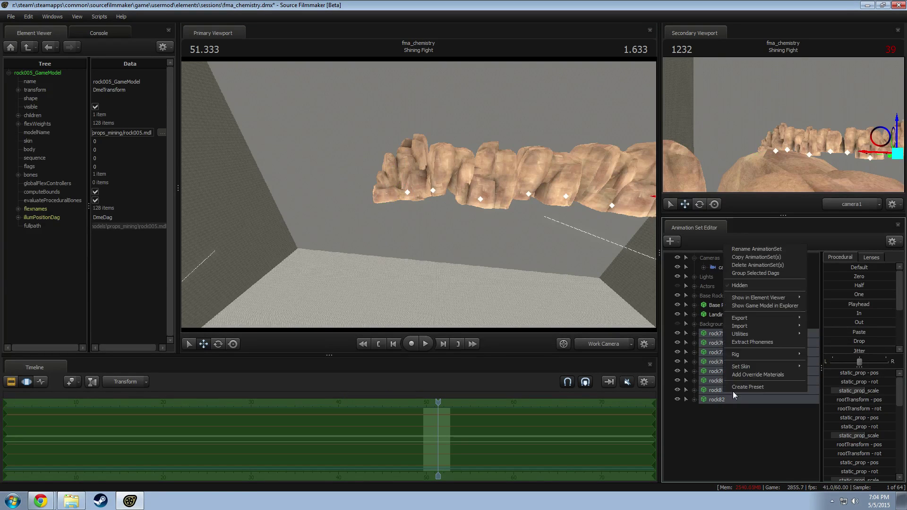
left_click(752, 256)
right_click(722, 432)
left_click(750, 428)
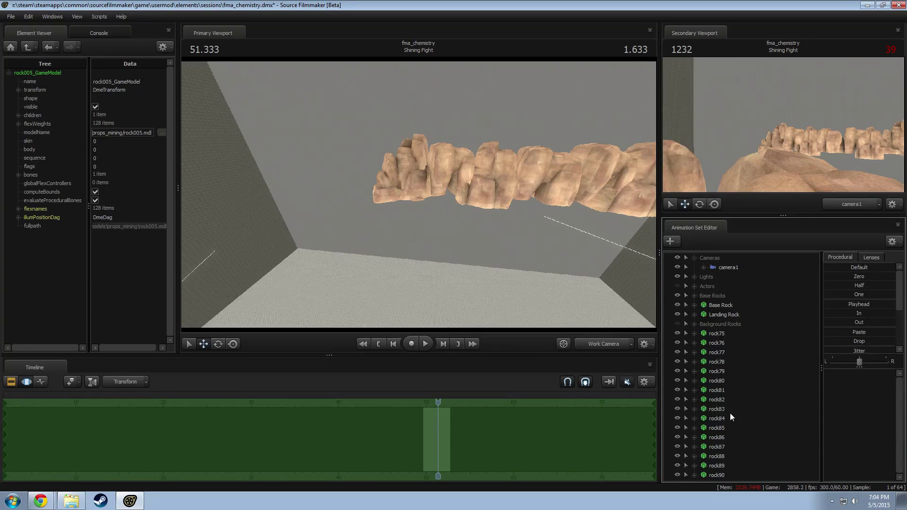
left_click(730, 413)
key("ctrl+z")
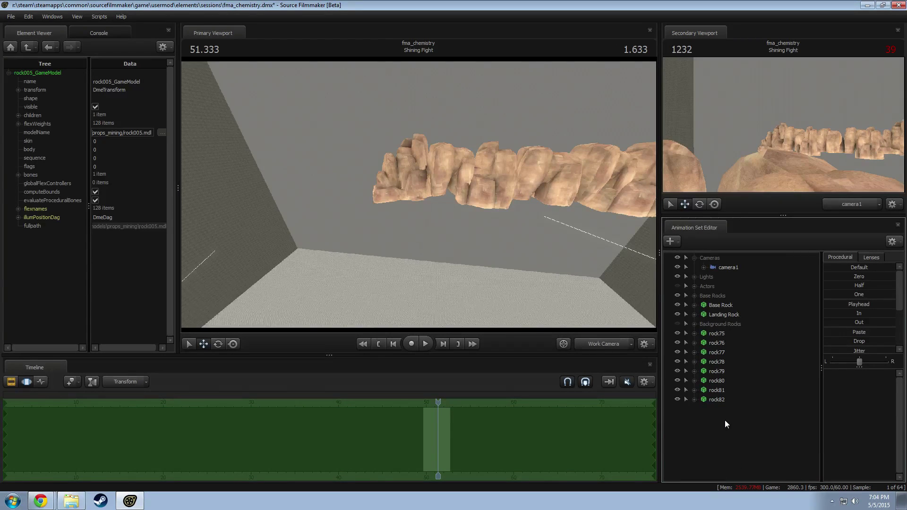
right_click(724, 421)
left_click(752, 379)
Step: Select rock83 through rock90 and move them lengthwise past the end of the existing rock row
left_click(729, 409)
left_click(727, 473, "shift")
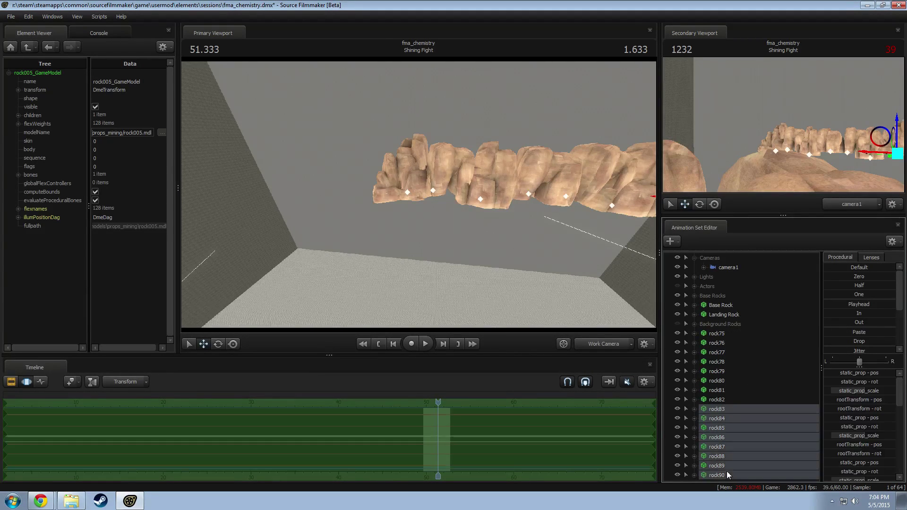
key("f")
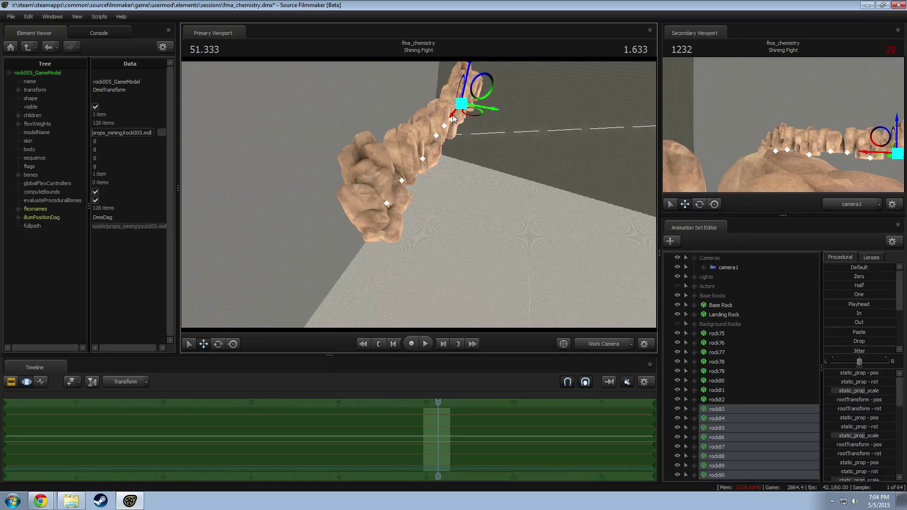
left_click_drag(453, 118, 326, 281)
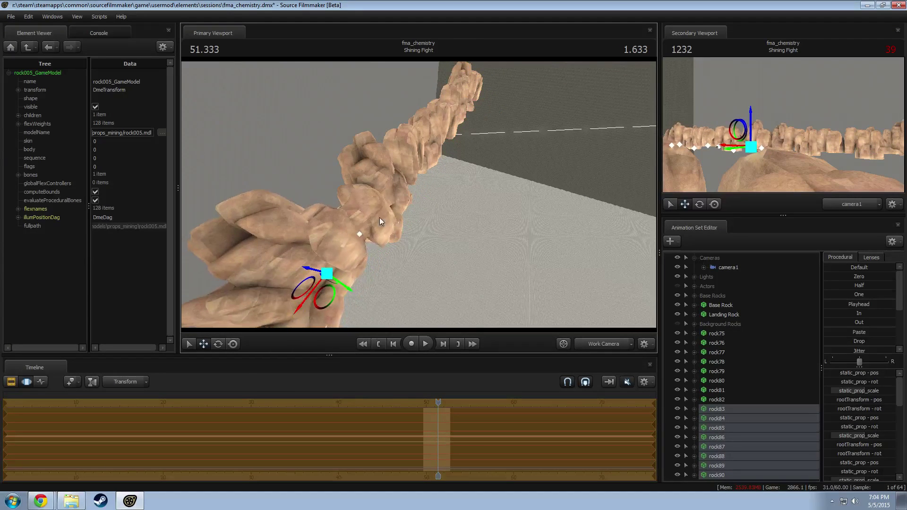
Step: Rotate the group rock83 through rock90 and line it up as a continuation of the rock row
left_click_drag(378, 217, 259, 213, "alt")
key("e")
left_click_drag(440, 227, 420, 198)
key("w")
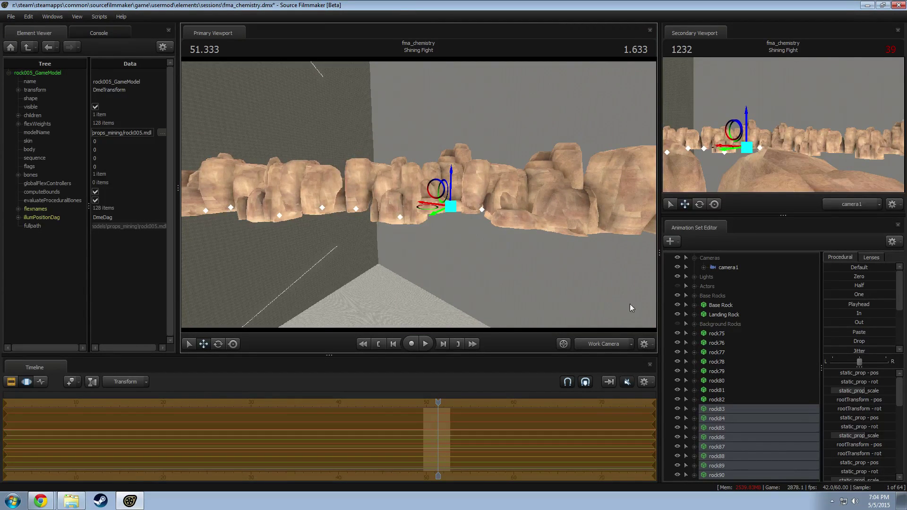
left_click_drag(631, 304, 649, 310)
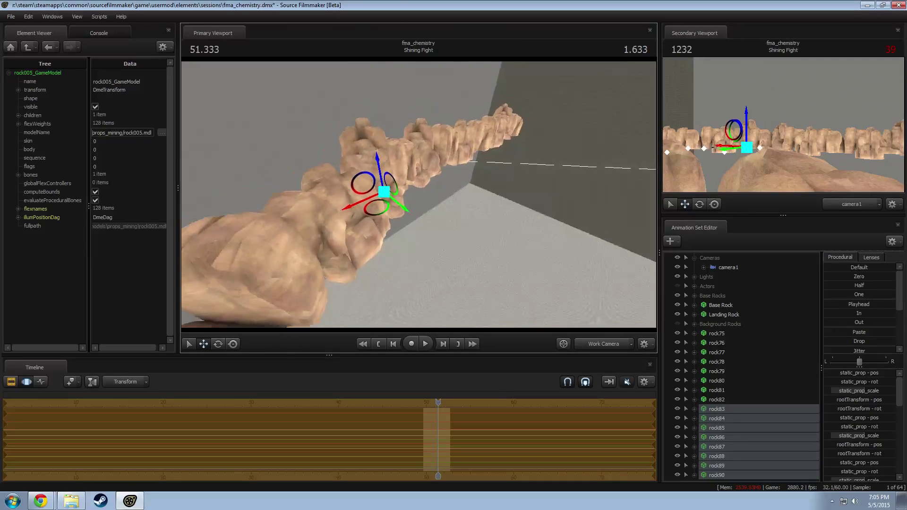
left_click_drag(590, 327, 418, 198)
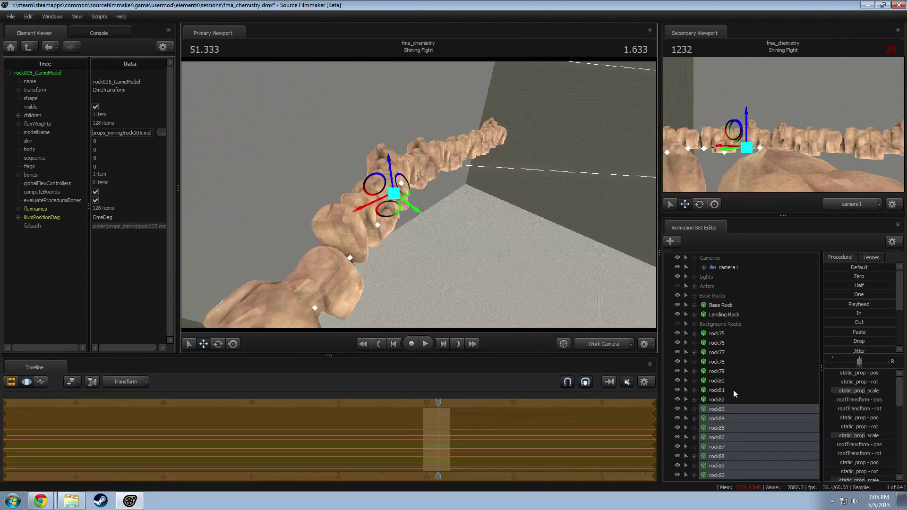
Step: Turn the lighting back on in the work camera view and select the lights Blue Sky Volumetric 1 and White Sky Volumetric
left_click(645, 345)
left_click(584, 316)
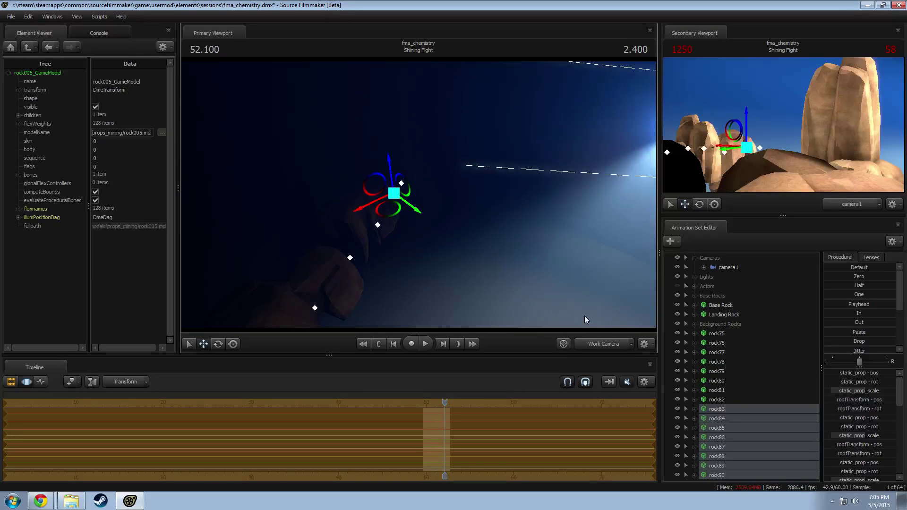
left_click(694, 277)
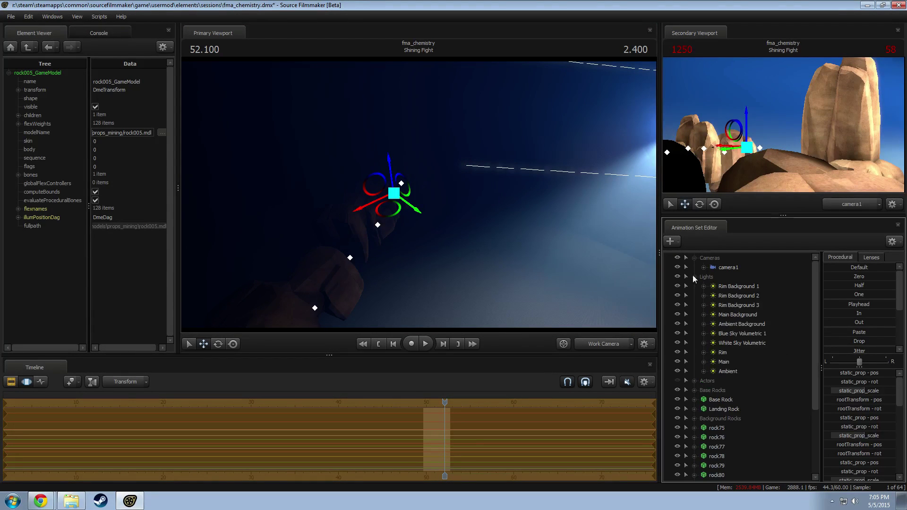
left_click(740, 333)
left_click(738, 343, "shift")
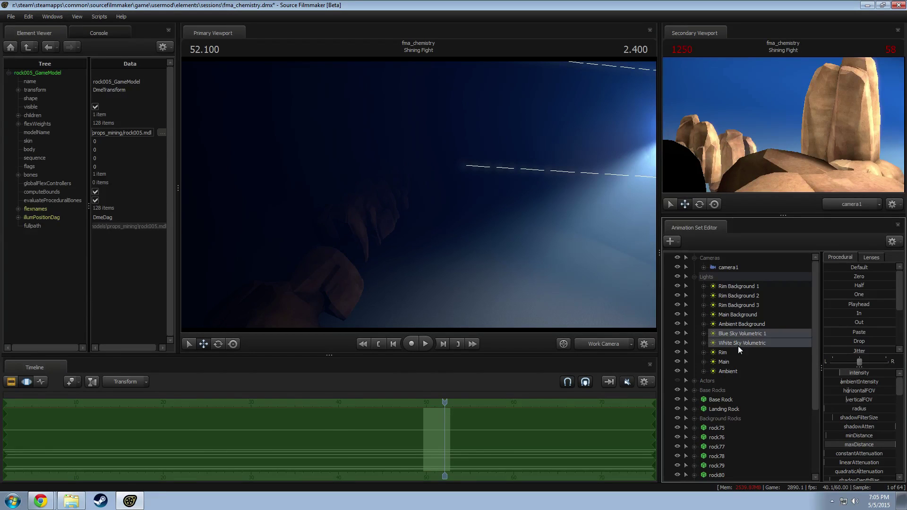
Step: Copy camera1's view to the work camera and pull it back to frame the two selected sky lights
key("F2")
left_click(617, 349)
left_click(592, 348)
left_click(600, 347)
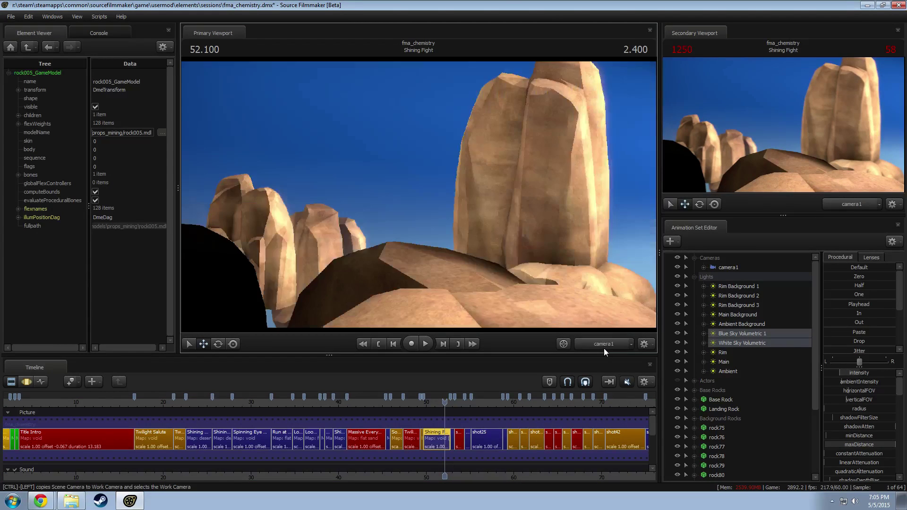
left_click(604, 348, "ctrl")
left_click_drag(567, 293, 576, 302)
key("s")
mouse_move(446, 216)
left_mouse_down()
mouse_move(453, 218)
mouse_move(446, 216)
left_mouse_up()
key("F3")
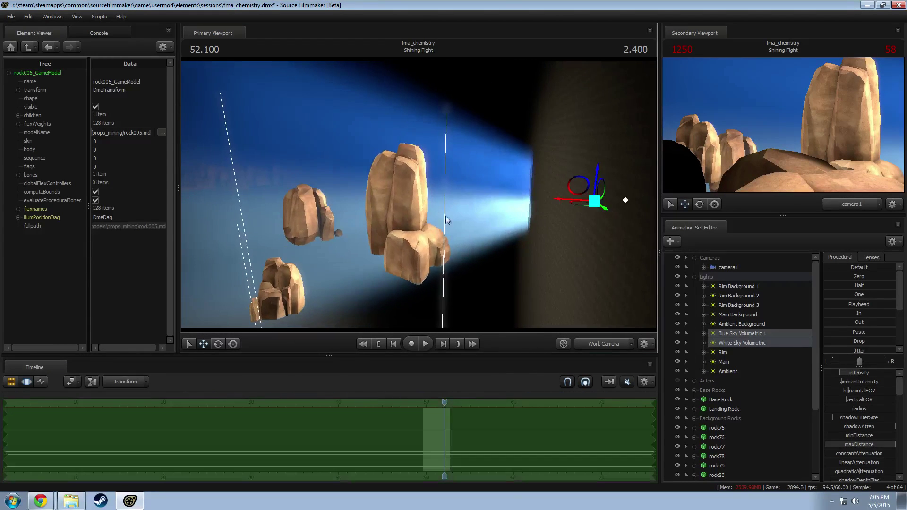
Step: Move Blue Sky Volumetric 1 and White Sky Volumetric together away from the foreground rocks, beyond the end of the distant rock row
mouse_move(605, 209)
left_mouse_down()
mouse_move(560, 175)
mouse_move(559, 194)
mouse_move(553, 186)
mouse_move(560, 196)
mouse_move(600, 202)
left_mouse_up()
left_click_drag(419, 195, 456, 192)
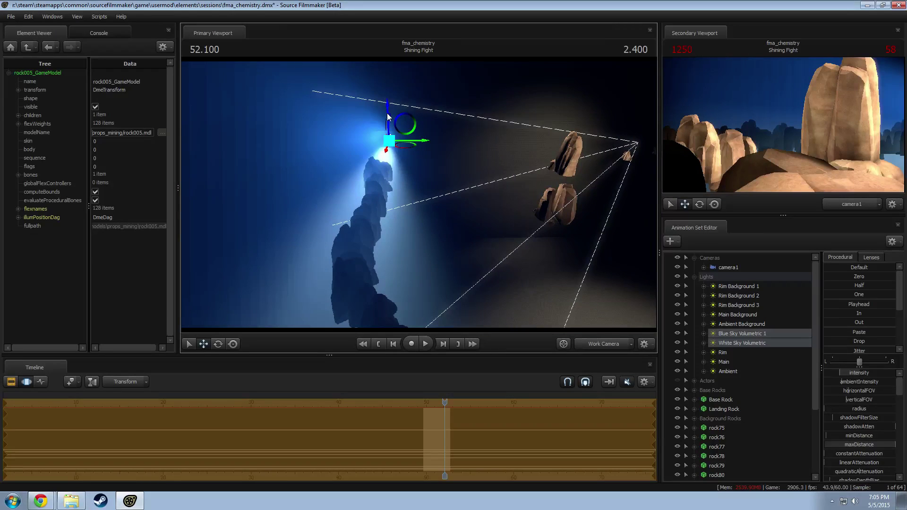
left_click_drag(388, 113, 314, 118, "alt")
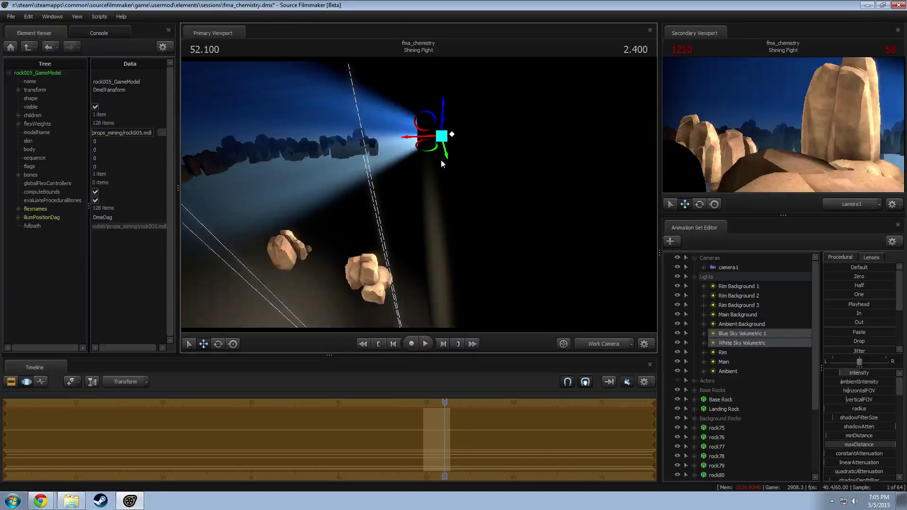
left_click_drag(432, 127, 476, 128)
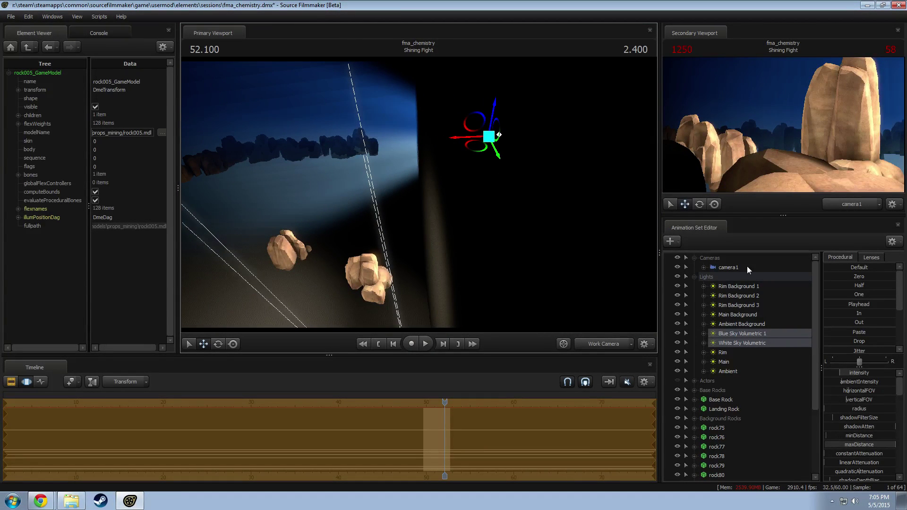
Step: Raise the maximum of the farZAtten slider range for Blue Sky Volumetric 1
left_click(750, 330)
right_click(750, 330)
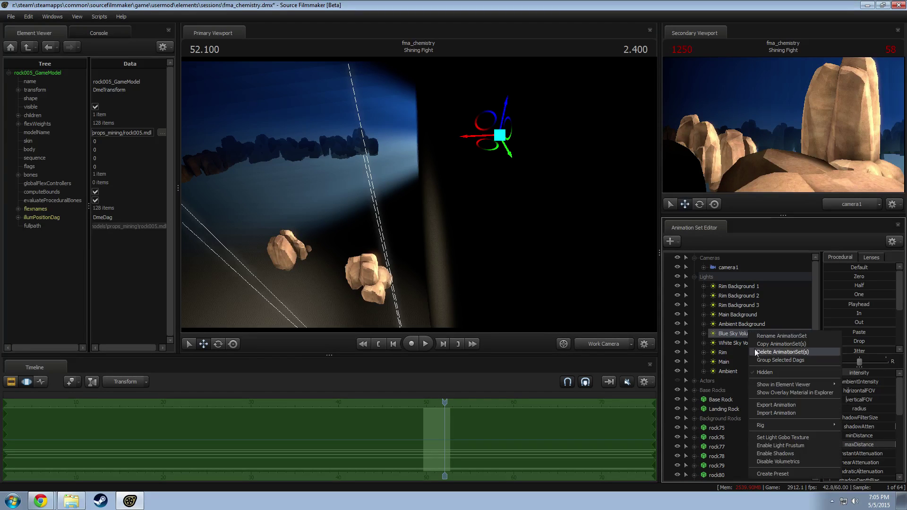
left_click(872, 445)
scroll(872, 445, "down", 2)
right_click(871, 443)
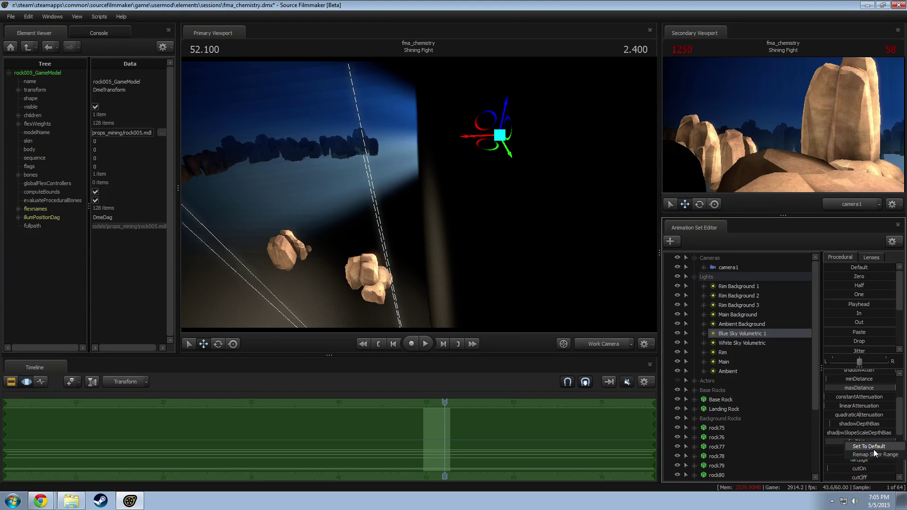
left_click(875, 453)
left_click(439, 246)
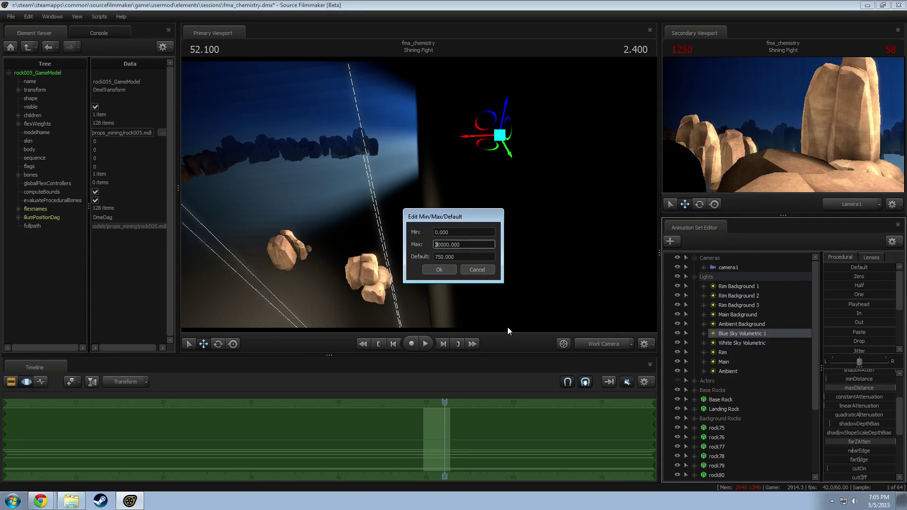
key("Return")
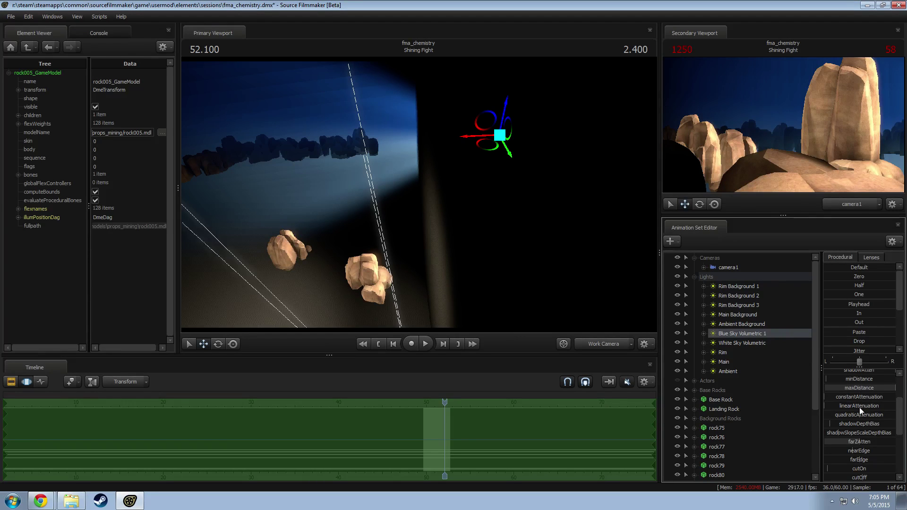
Step: Raise the maximum of the maxDistance slider range for Blue Sky Volumetric 1 and increase maxDistance to the new limit
right_click(854, 388)
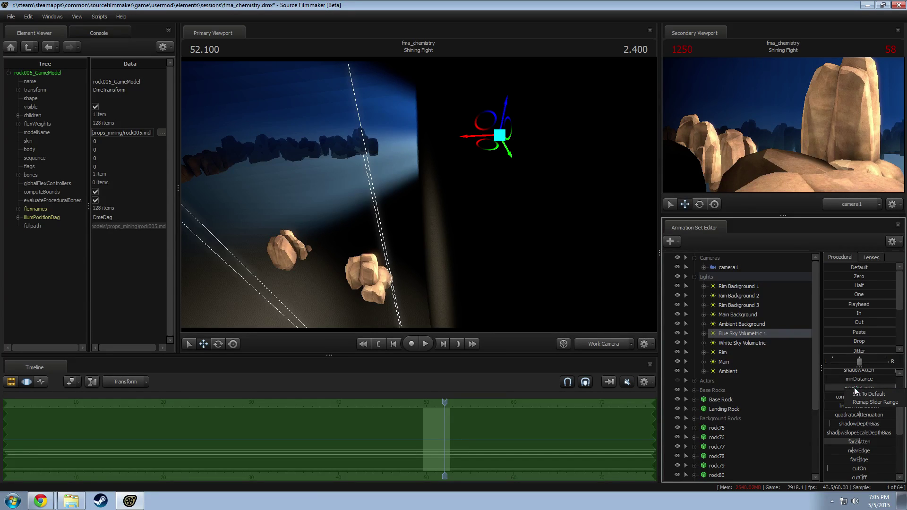
left_click(859, 403)
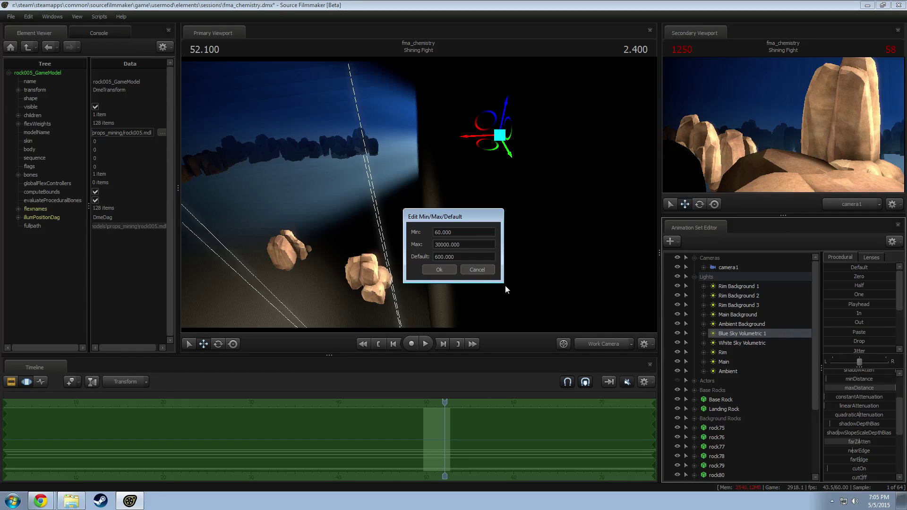
left_click(439, 269)
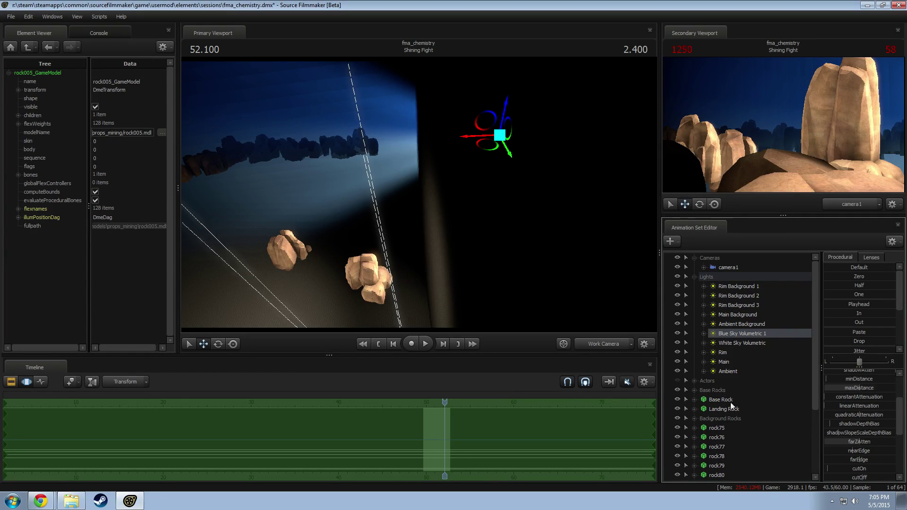
left_click(866, 388)
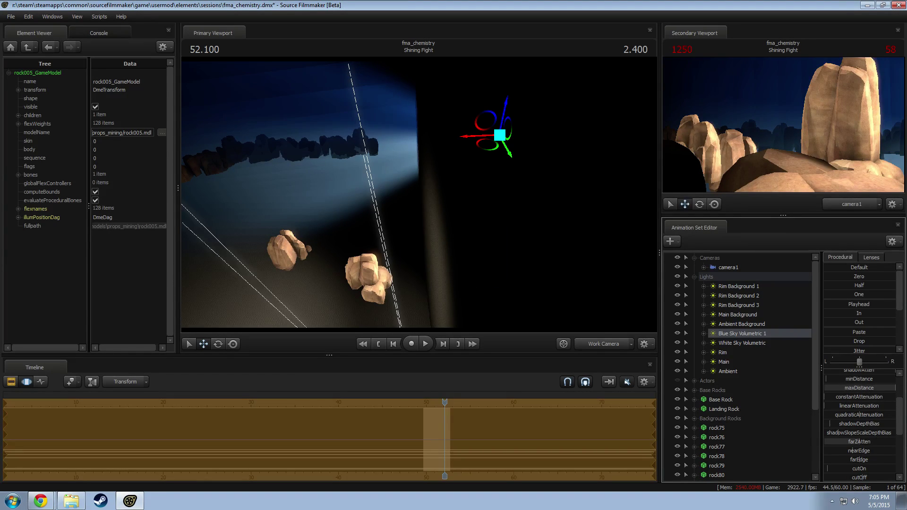
scroll(881, 412, "up", 3)
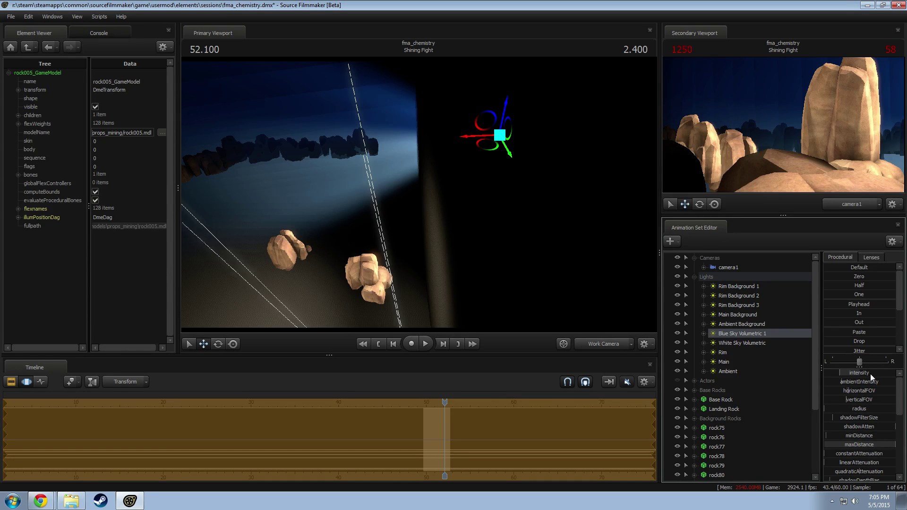
Step: Raise the maximum of the volumetricIntensity slider range for Blue Sky Volumetric 1 and increase volumetricIntensity to the new limit
scroll(867, 425, "down", 5)
right_click(865, 430)
left_click(872, 444)
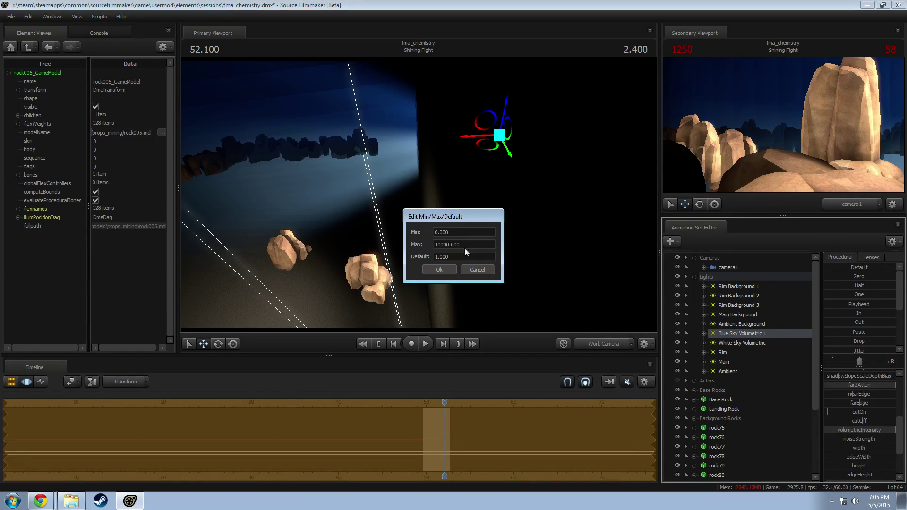
left_click(437, 245)
key("Return")
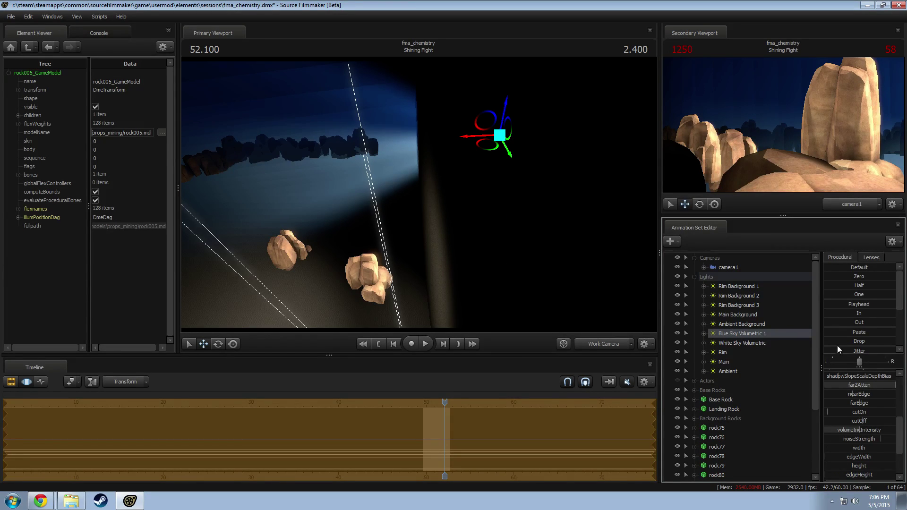
left_click_drag(853, 430, 895, 430)
left_click_drag(444, 204, 359, 156)
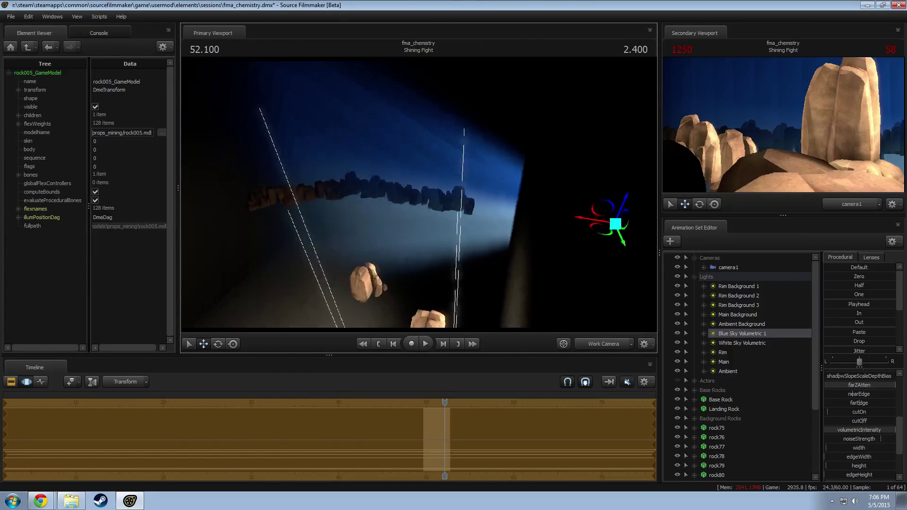
left_click_drag(446, 239, 425, 239)
key("F2")
key("F3")
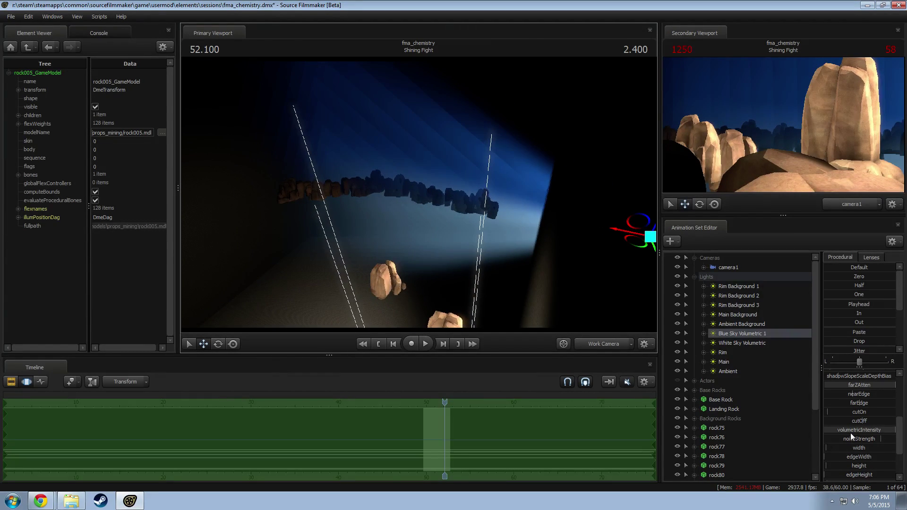
Step: Extend the volumetricIntensity slider range of Blue Sky Volumetric 1 again and increase volumetricIntensity to about the middle of the new range
right_click(851, 433)
left_click(863, 438)
left_click(434, 244)
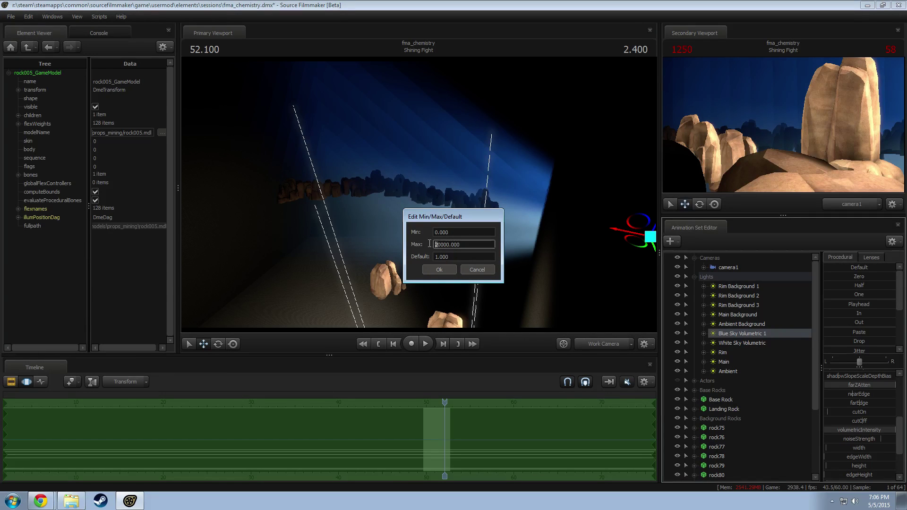
key("Return")
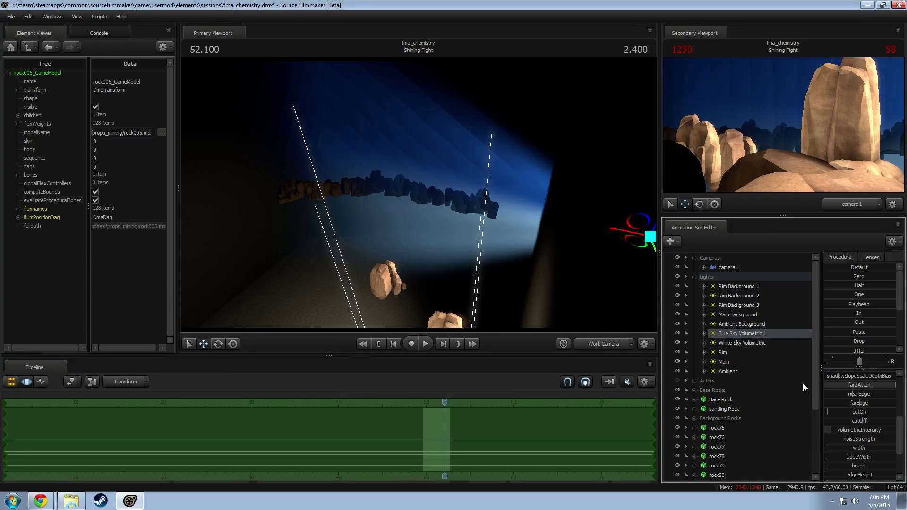
left_click_drag(844, 431, 868, 430)
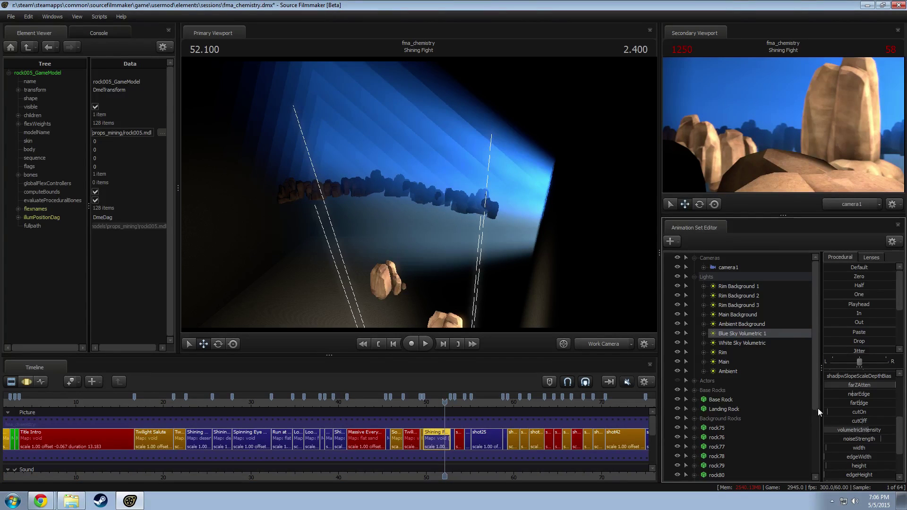
scroll(855, 429, "down", 1)
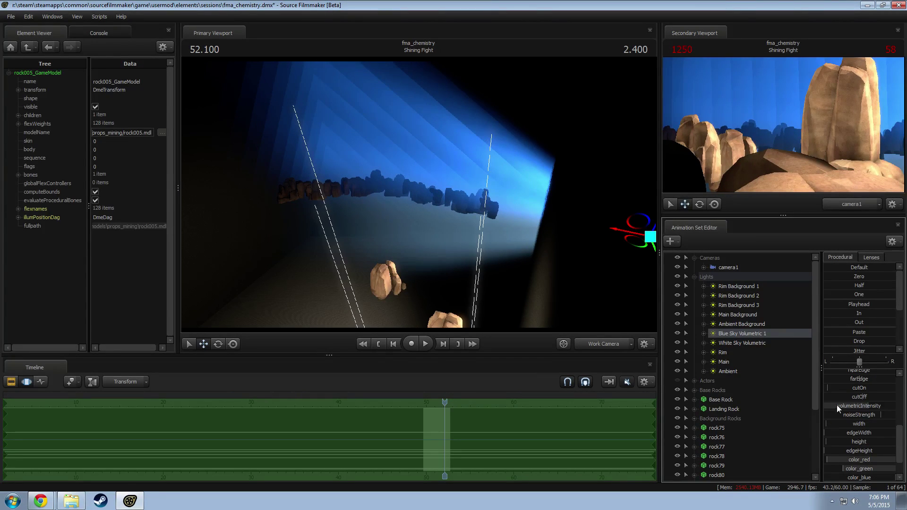
scroll(846, 402, "up", 2)
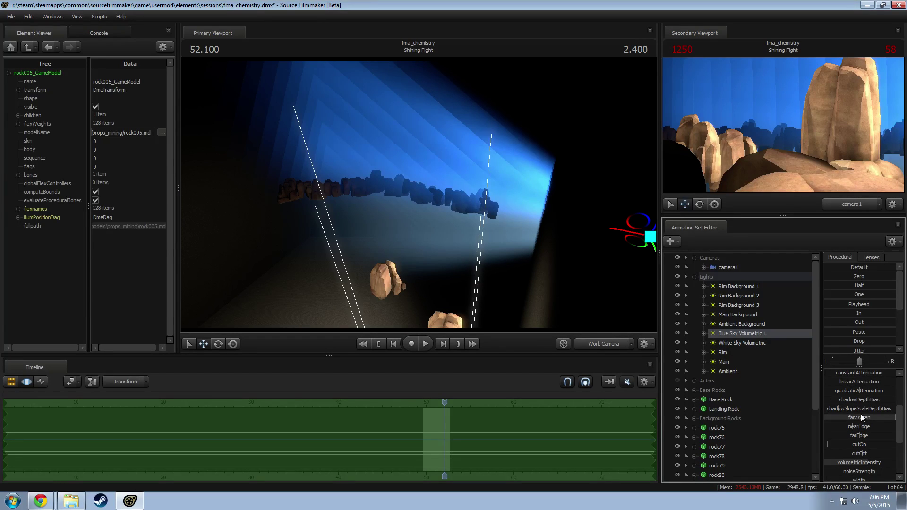
scroll(874, 407, "down", 1)
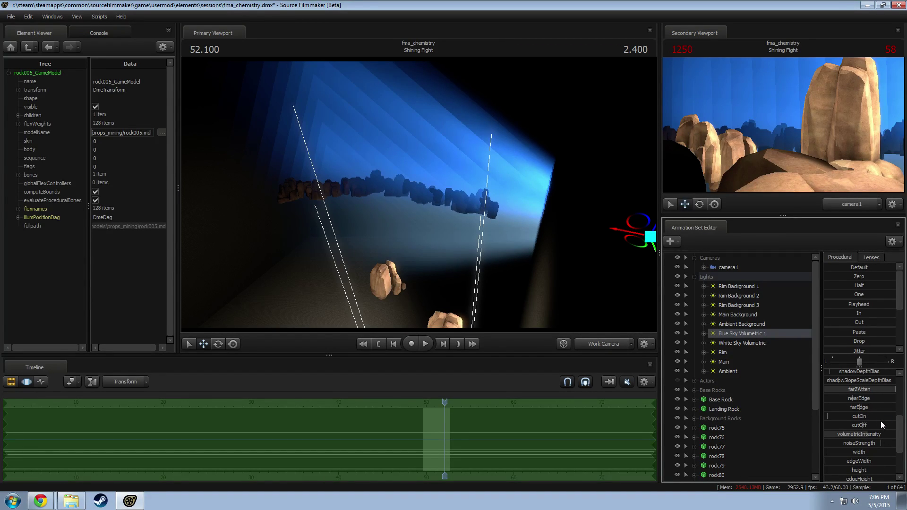
key("F3")
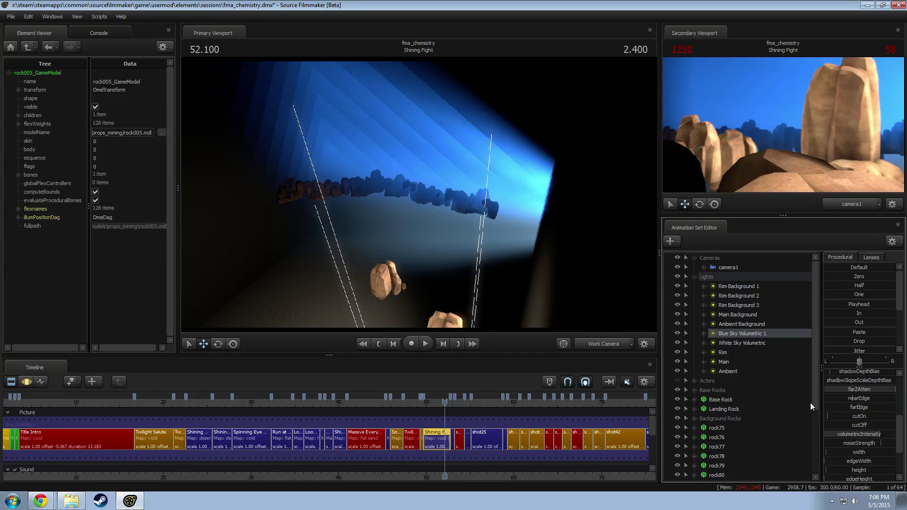
Step: Group the animation sets from rock75 through rock90 into a new group in the scene hierarchy
left_click(724, 428)
scroll(730, 442, "down", 3)
left_click(724, 477, "shift")
right_click(718, 371)
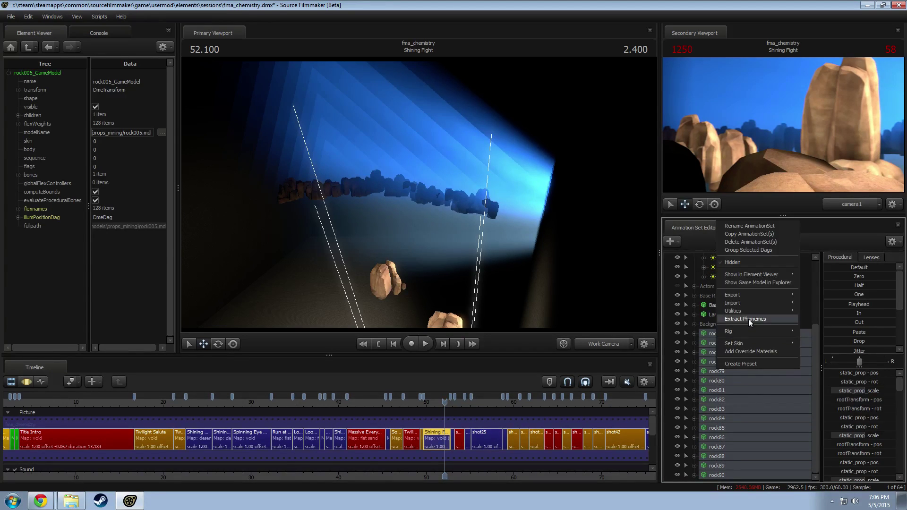
left_click(743, 250)
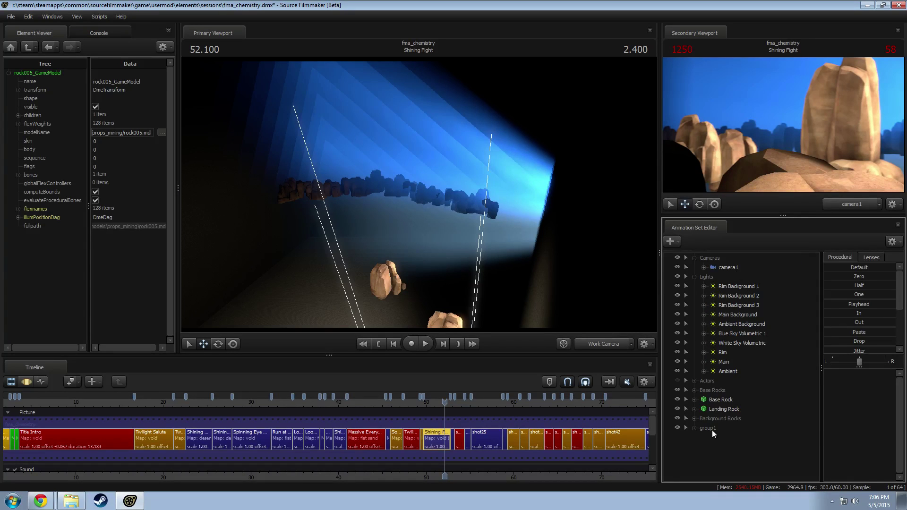
Step: Rename the new group of distant rocks as Background Wall
right_click(720, 423)
left_click(736, 427)
type("Back")
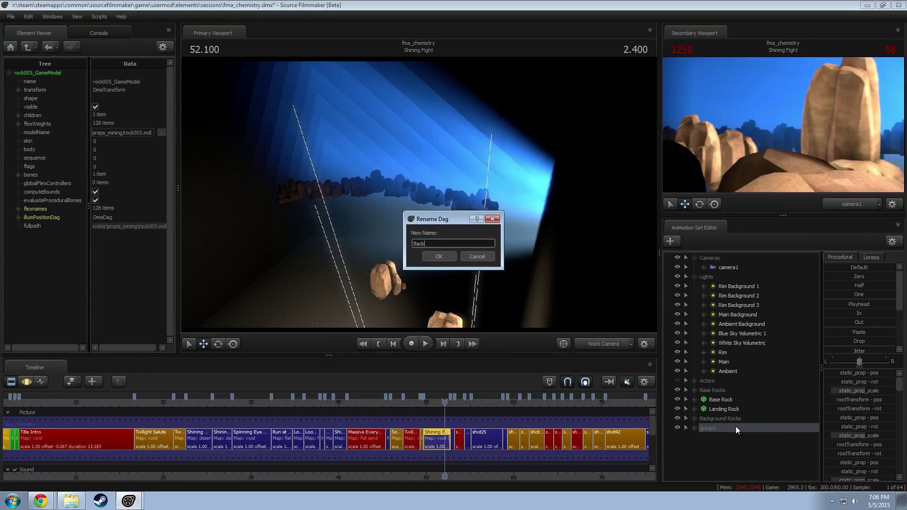
type("ground Rocks2")
type("Wall")
key("Return")
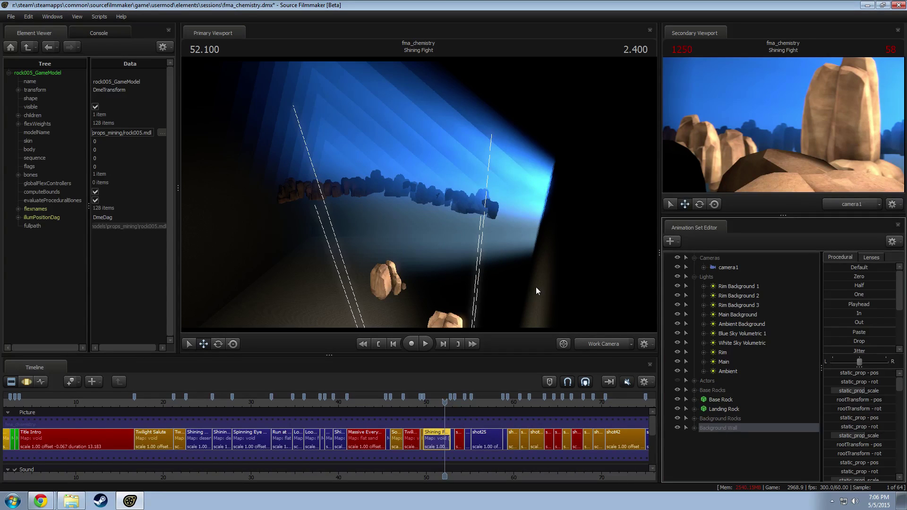
left_click_drag(536, 288, 491, 264)
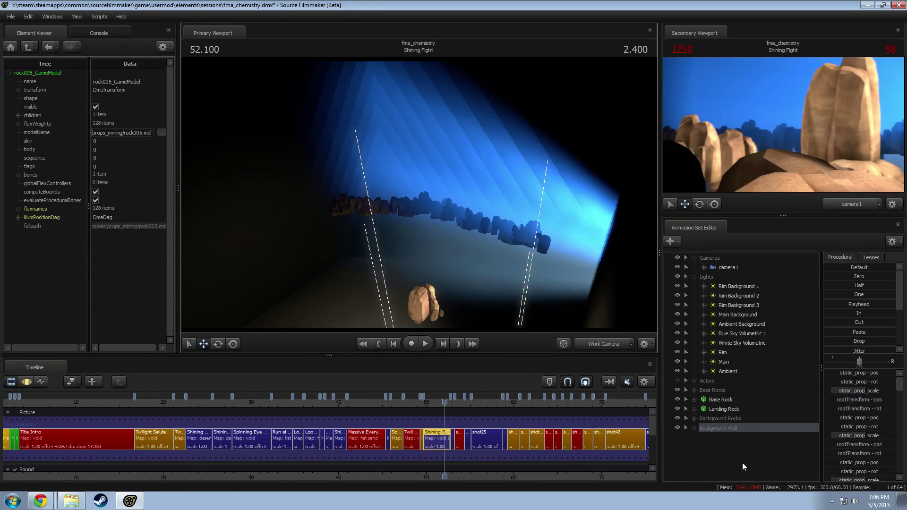
right_click(725, 453)
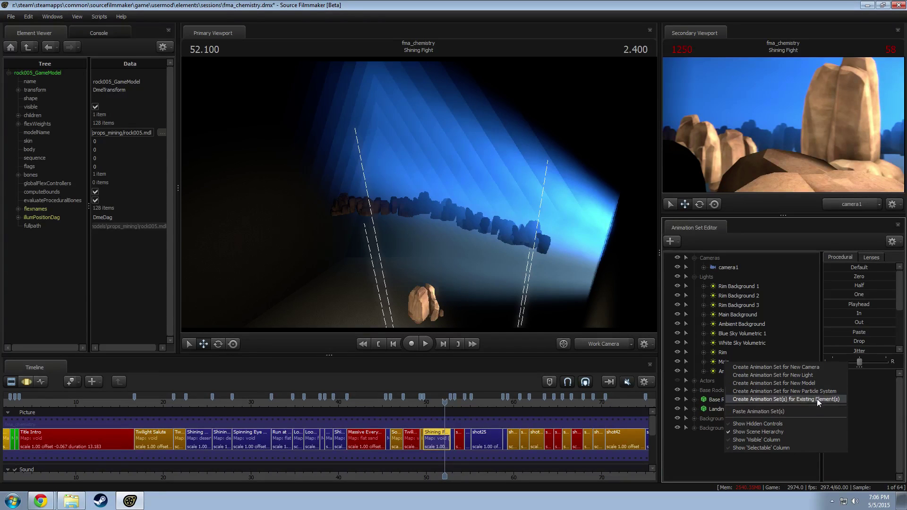
left_click(679, 465)
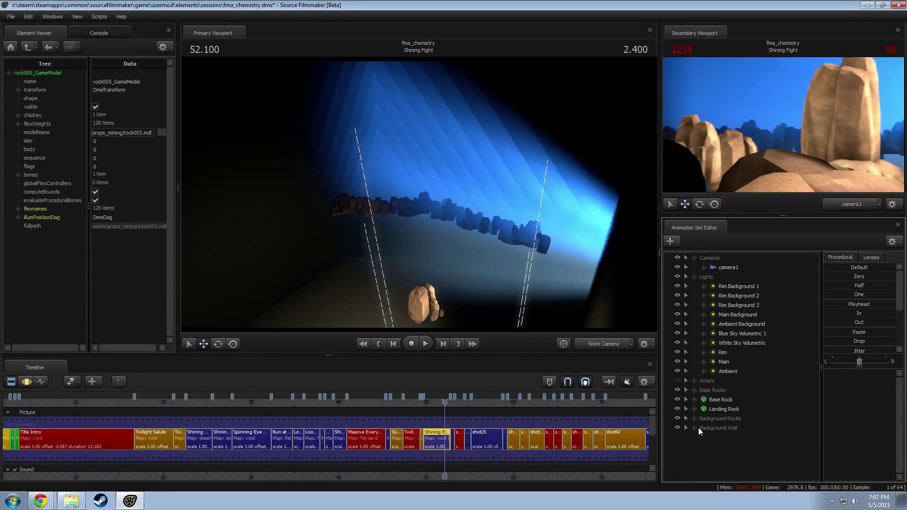
right_click(720, 442)
left_click(709, 452)
right_click(729, 449)
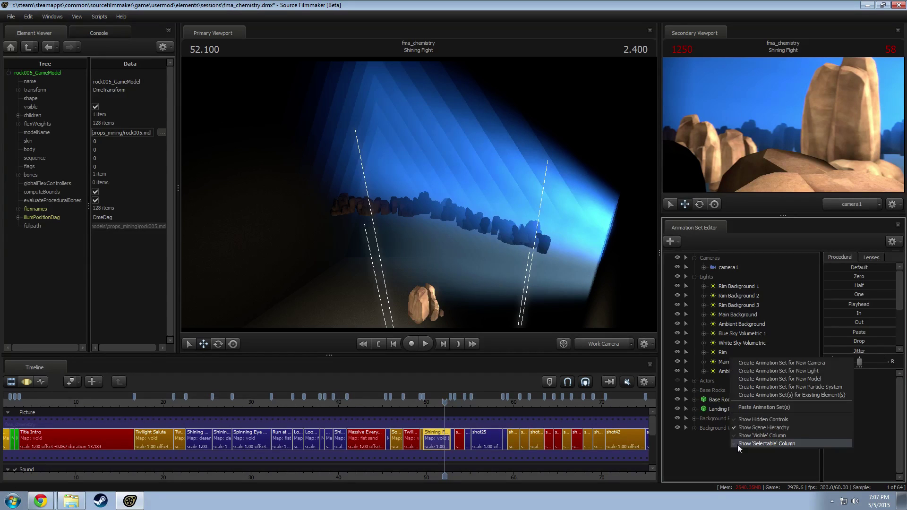
Step: Duplicate the Main Background light by copying its animation set and pasting it into the scene
left_click(727, 313)
right_click(728, 314)
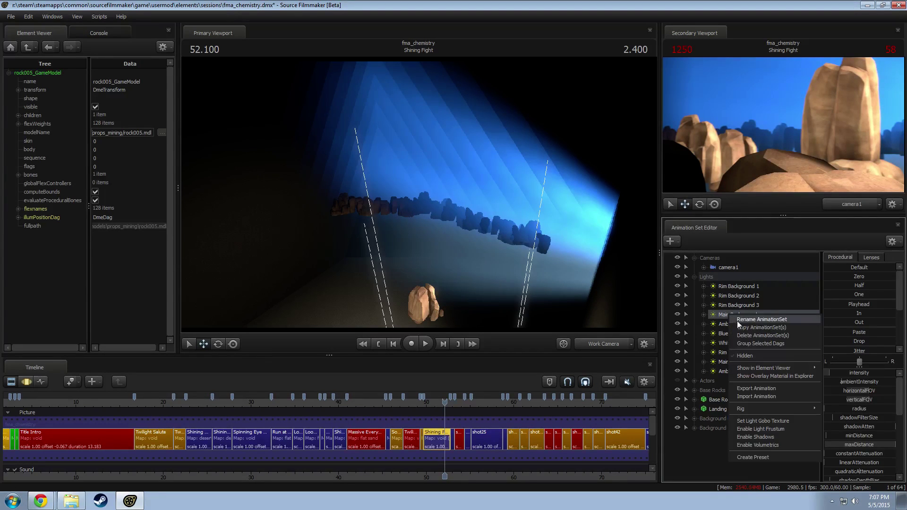
left_click(734, 430)
right_click(708, 447)
left_click(748, 404)
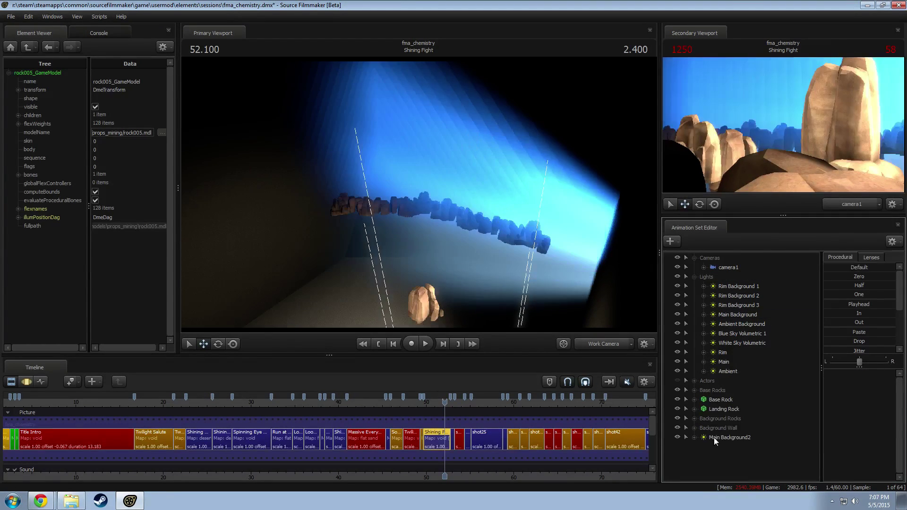
Step: Look through the Main Background2 light in the primary viewport and reposition it to illuminate the distant Background Wall rocks
left_click_drag(713, 437, 537, 255)
left_click(532, 237)
left_click(452, 263)
key("F3")
key("w")
key("d")
key("a")
left_click_drag(419, 195, 435, 200)
key("a")
left_click_drag(477, 176, 478, 175)
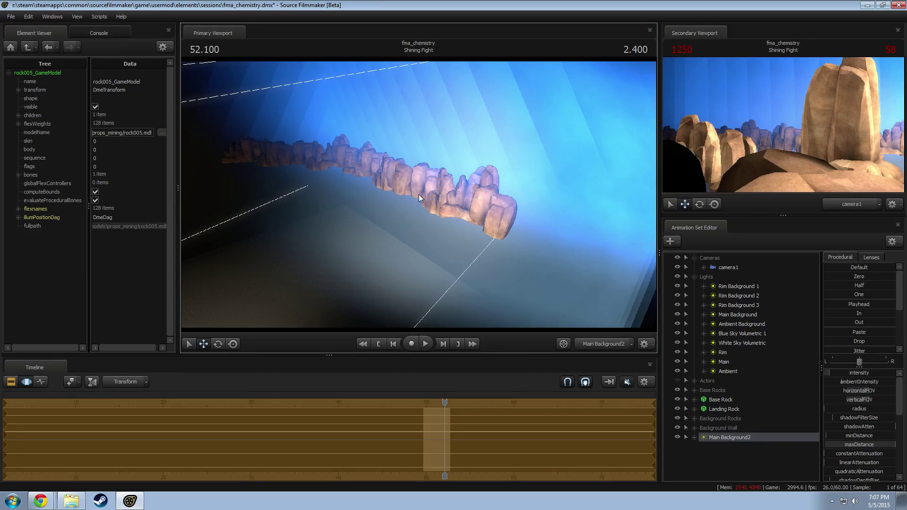
Step: Rename the Main Background2 light as Main Wall Light 1
right_click(735, 440)
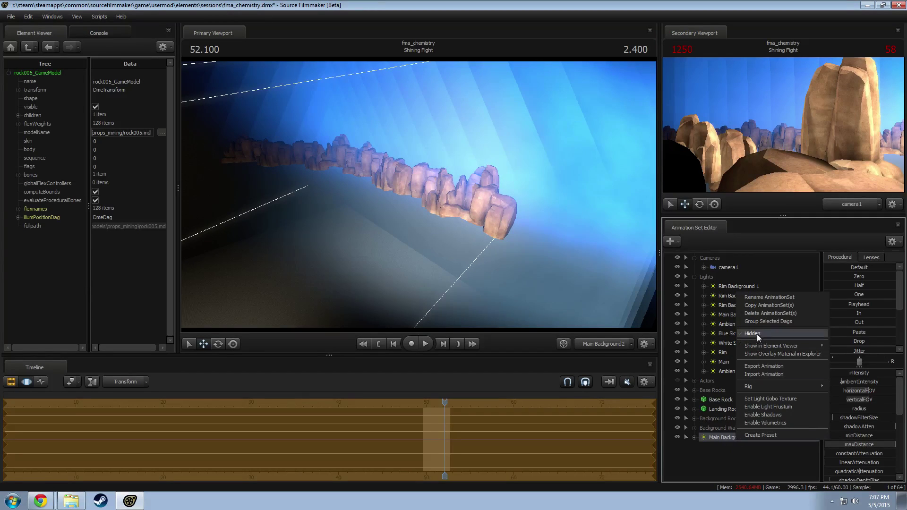
left_click(739, 455)
right_click(739, 456)
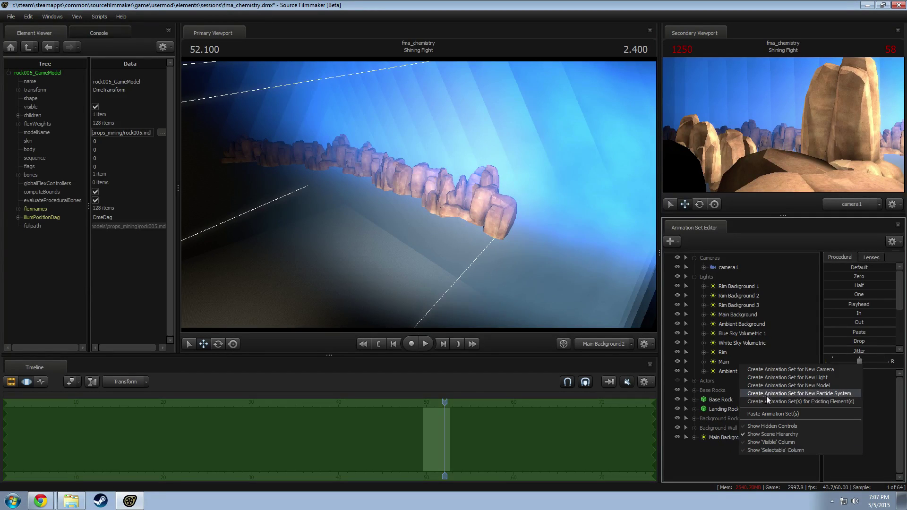
right_click(730, 438)
left_click(750, 295)
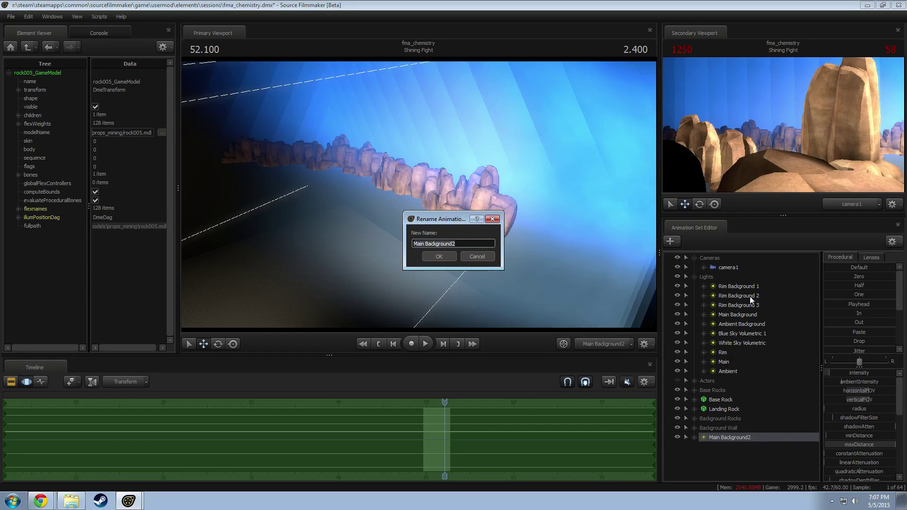
key("BackSpace")
type("Main Wall Light")
key("Return")
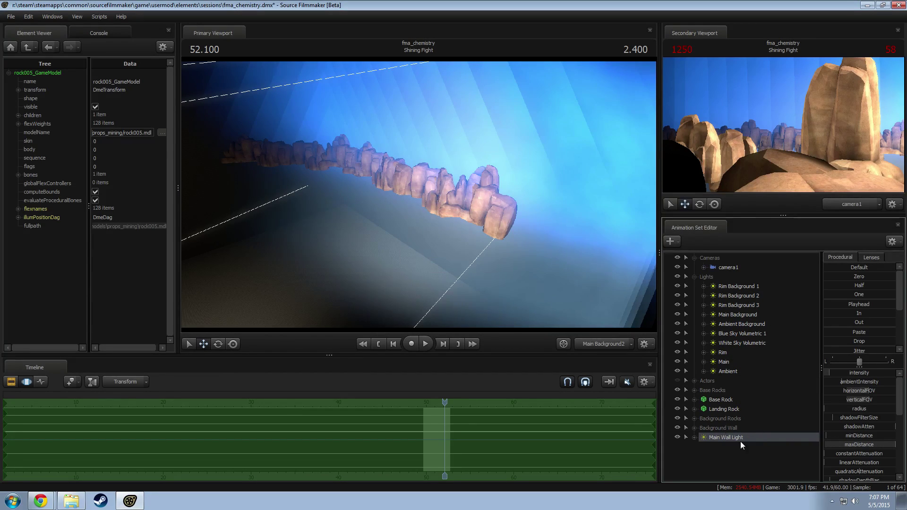
right_click(765, 441)
left_click(779, 298)
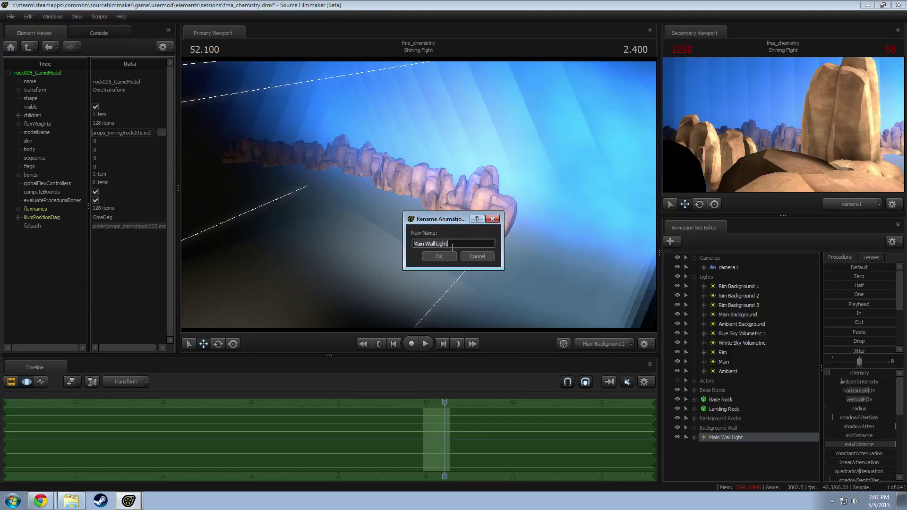
left_click(448, 259)
Step: Duplicate Main Wall Light 1 by copying its animation set and pasting it into the scene
right_click(745, 434)
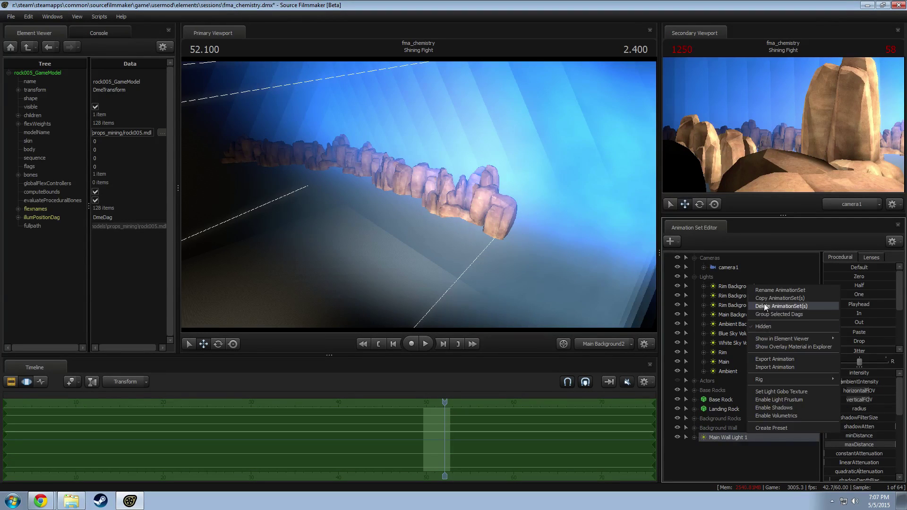
left_click(764, 299)
left_click(726, 463)
right_click(752, 450)
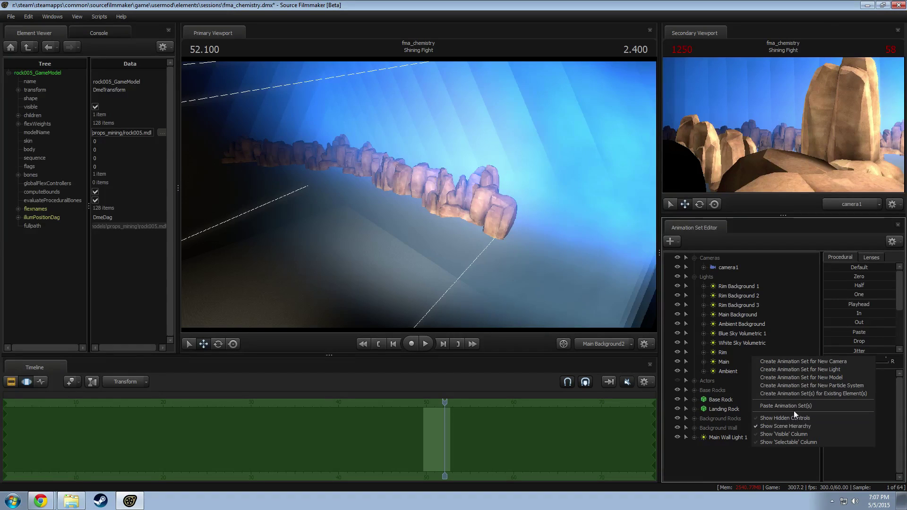
left_click(793, 407)
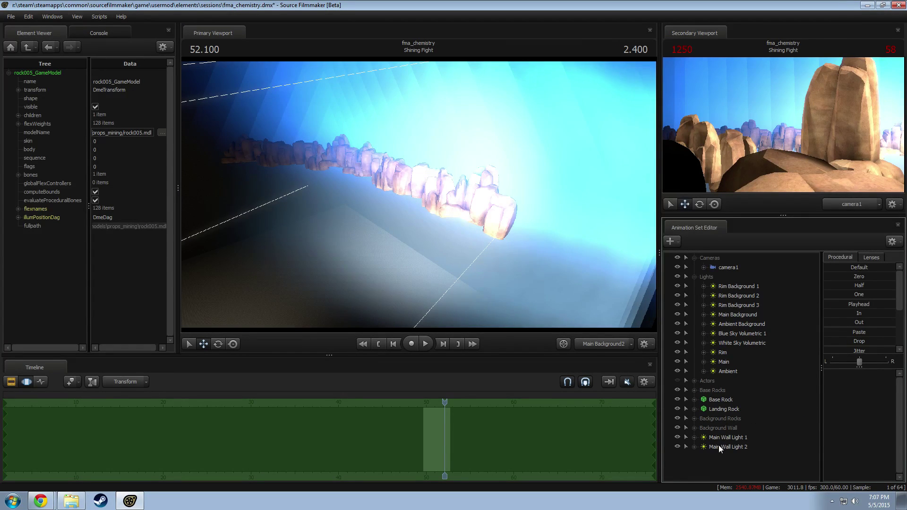
Step: Look through Main Wall Light 2 in the primary viewport and aim it at the far section of the rock wall
left_click_drag(719, 445, 416, 260)
left_click_drag(437, 211, 424, 190)
key("F2")
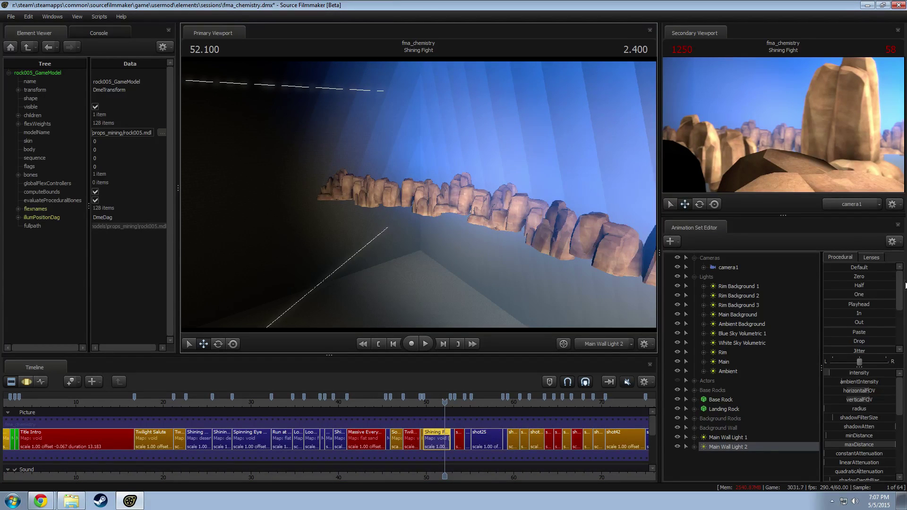
left_click(724, 270)
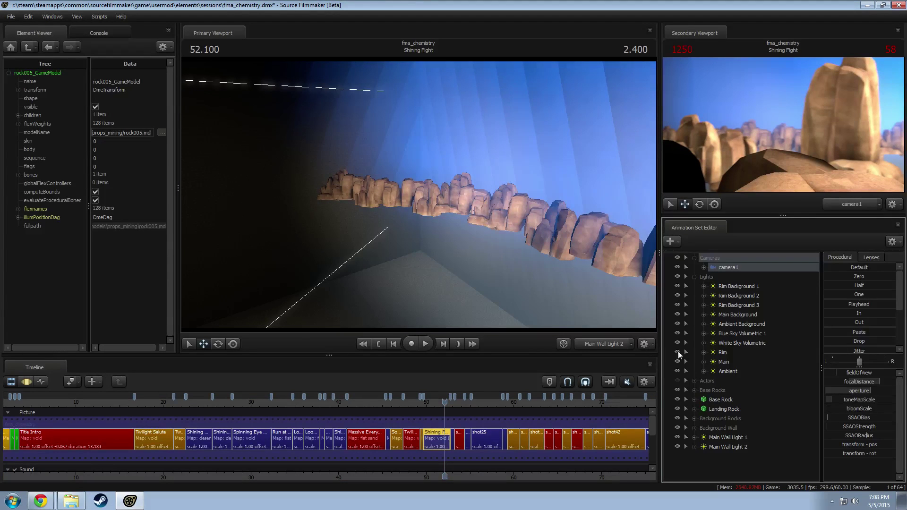
key("F3")
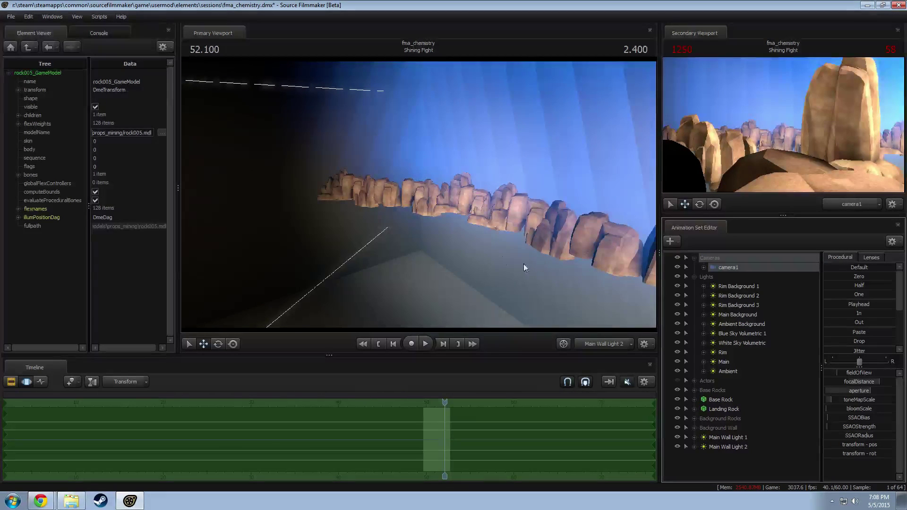
key("F2")
left_click(523, 273)
left_click(453, 262)
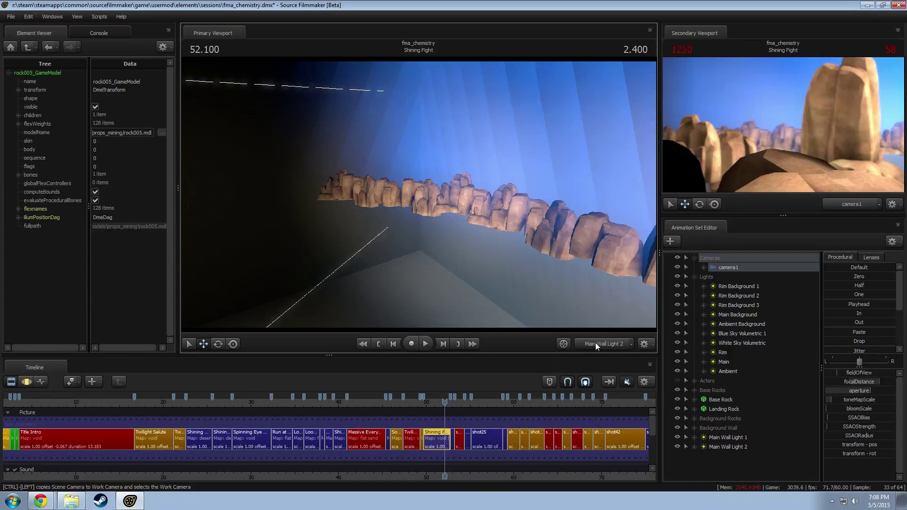
Step: Switch the primary viewport to the Work Camera, match it to camera1's view, and disable lighting in the viewport
left_click(600, 343)
left_click(600, 330)
left_click(614, 342)
left_click(614, 342, "ctrl")
left_click_drag(436, 208, 419, 195)
right_click(533, 222)
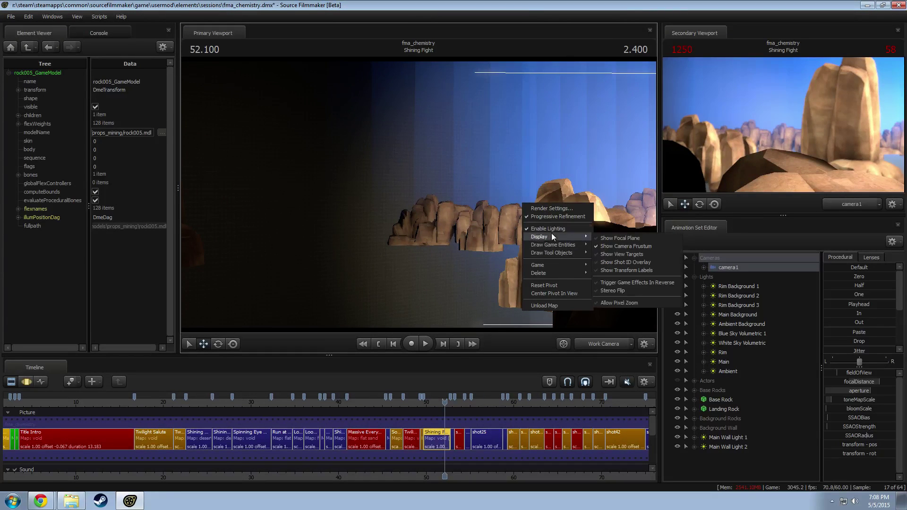
left_click(600, 267)
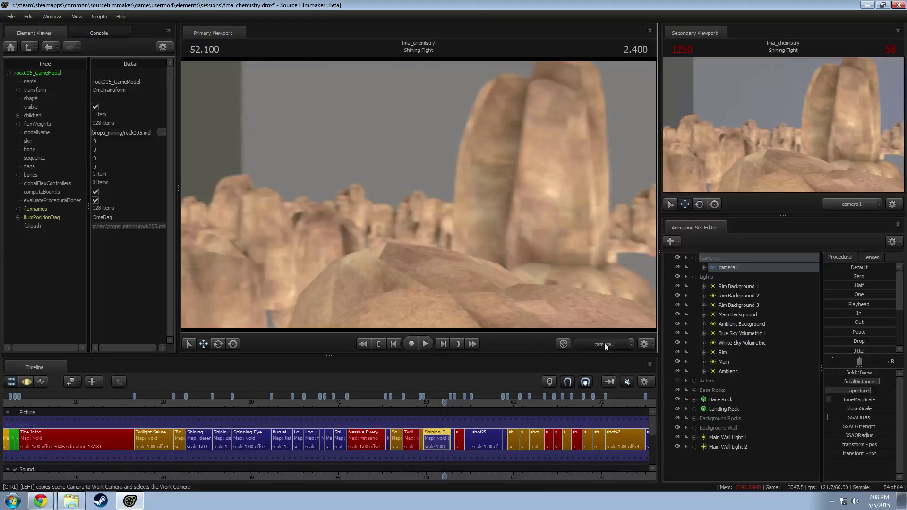
left_click(606, 348)
left_click_drag(529, 246, 418, 196)
Step: Select the rocks at the near end of the Background Wall and reposition them to adjust how the wall ends
key("w")
key("a")
key("s")
key("space")
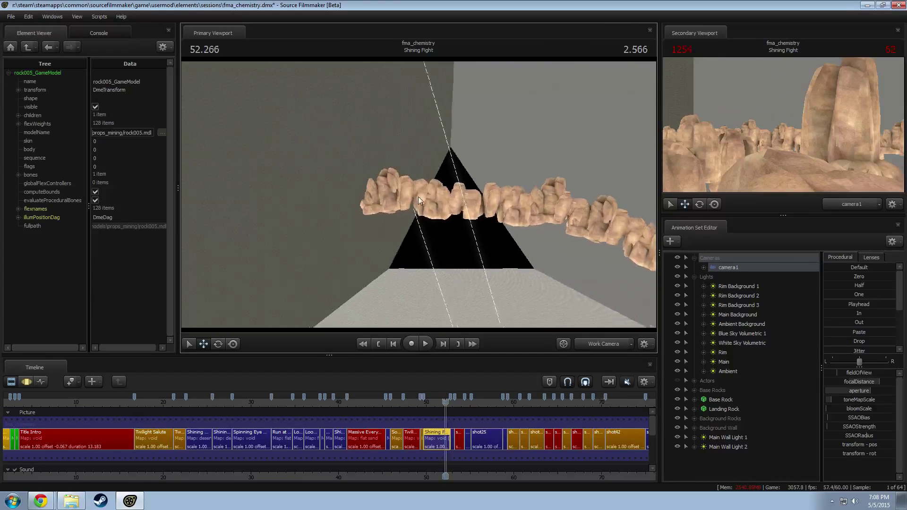
key("space")
key("F3")
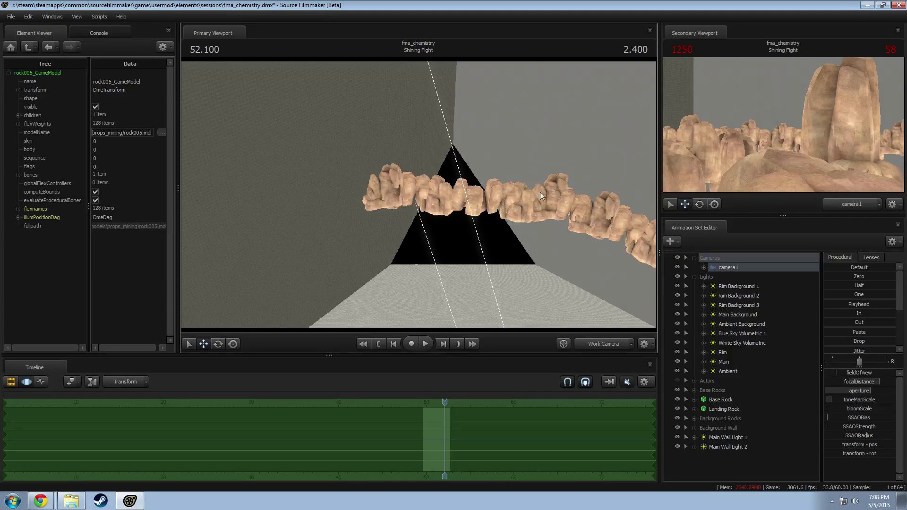
left_click_drag(569, 191, 584, 184)
key("w")
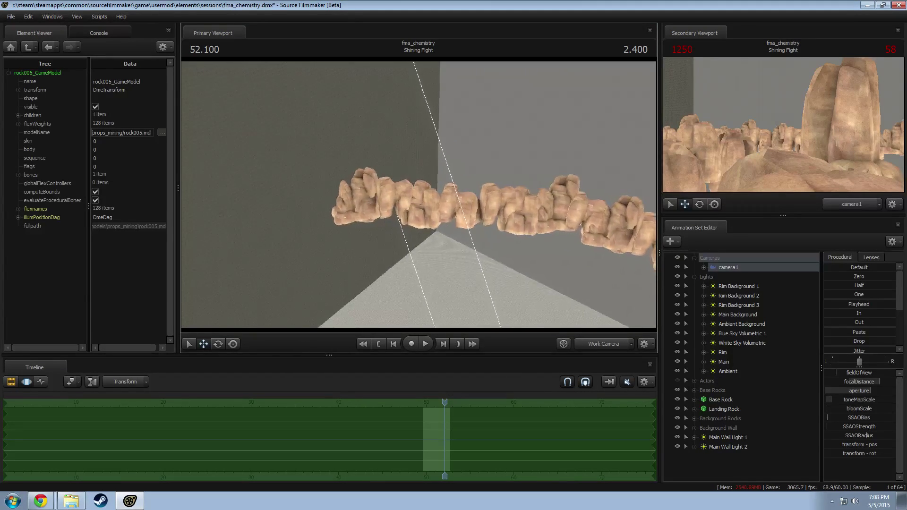
left_click(399, 208)
key("e")
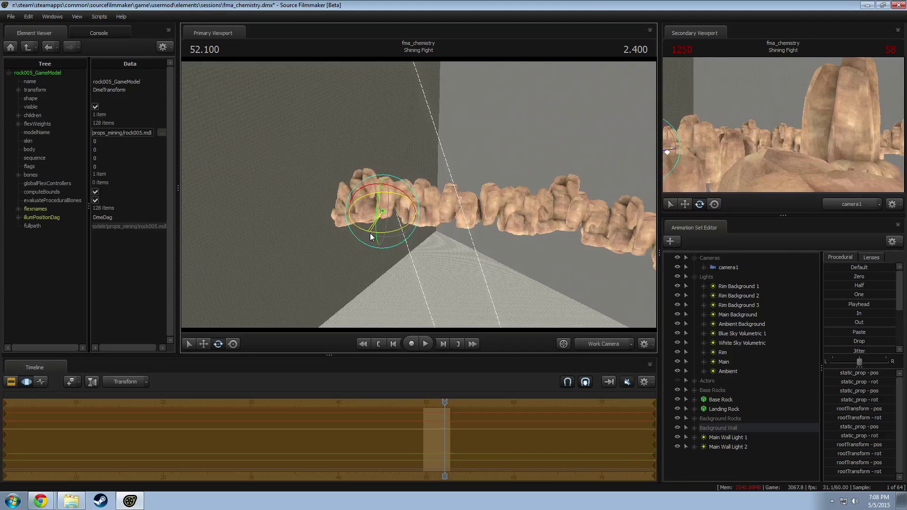
key("w")
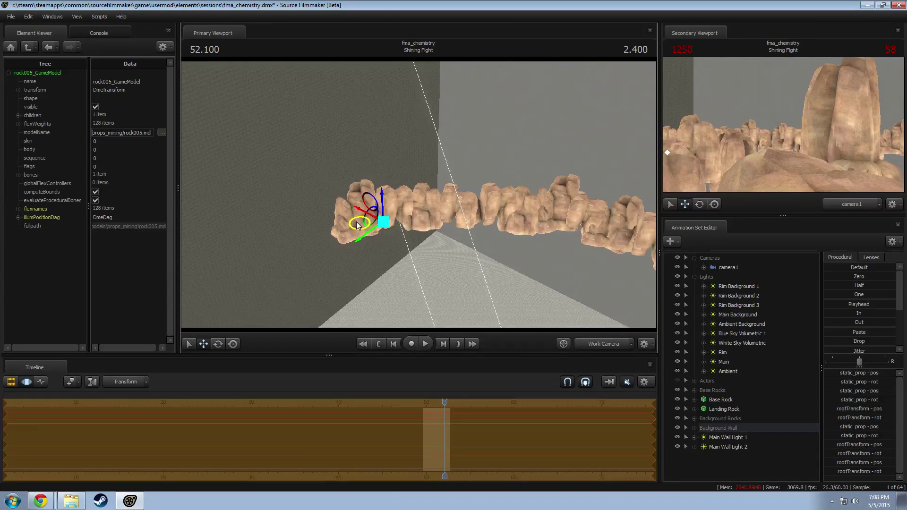
left_click_drag(422, 221, 446, 229)
key("a")
key("a")
left_click_drag(392, 211, 423, 183)
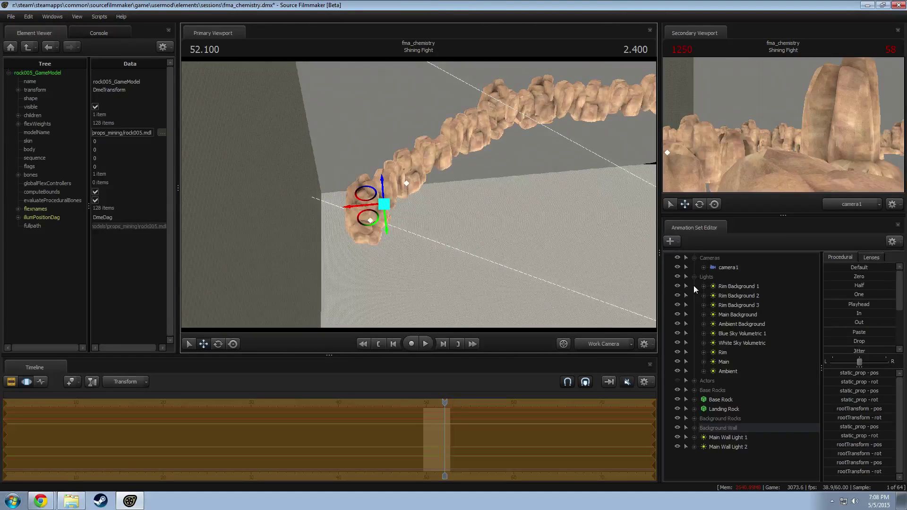
Step: Re-enable lighting in the primary viewport to show the lit rock wall
left_click_drag(517, 277, 418, 203)
right_click(418, 207)
left_click(440, 231)
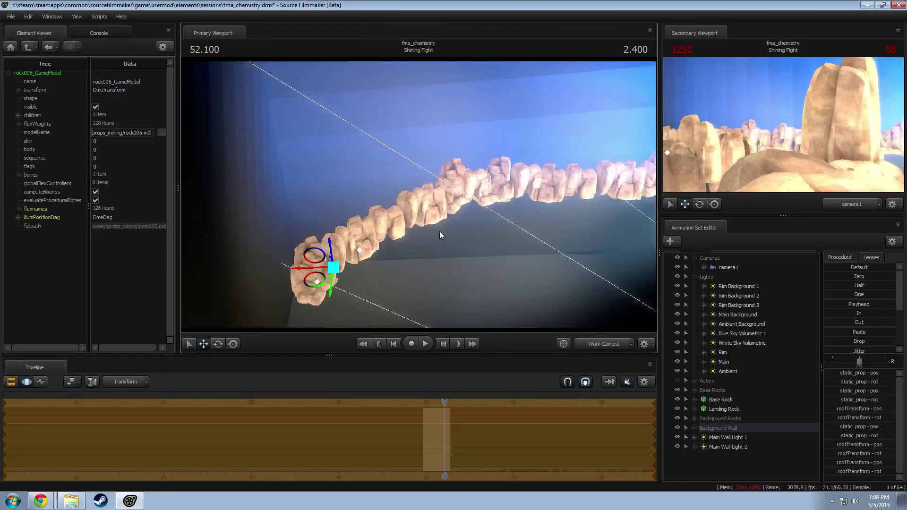
left_click_drag(439, 231, 418, 207)
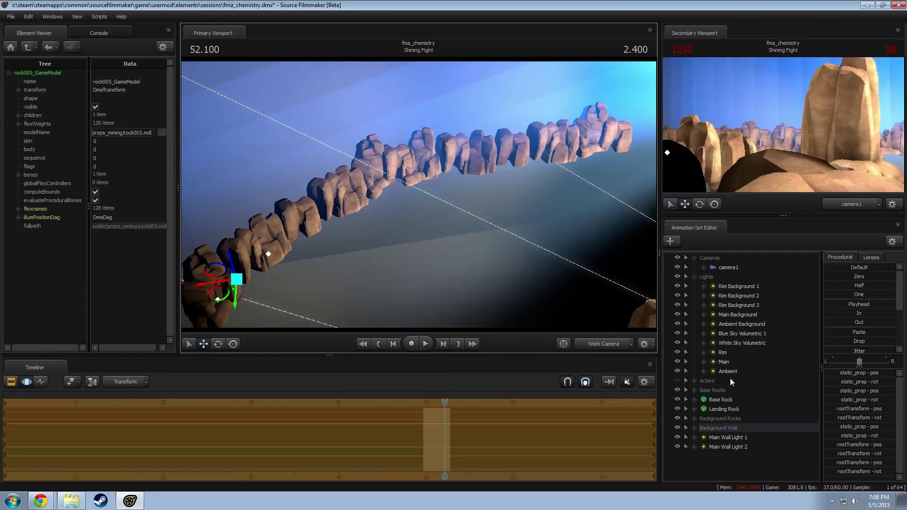
Step: Duplicate the Ambient Background light by copying its animation set and pasting it into the scene
left_click(741, 324)
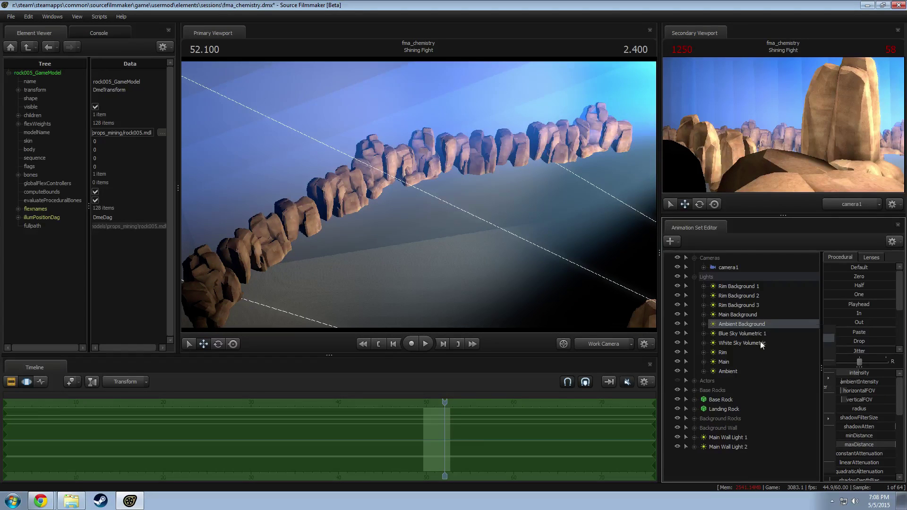
right_click(726, 466)
left_click(747, 425)
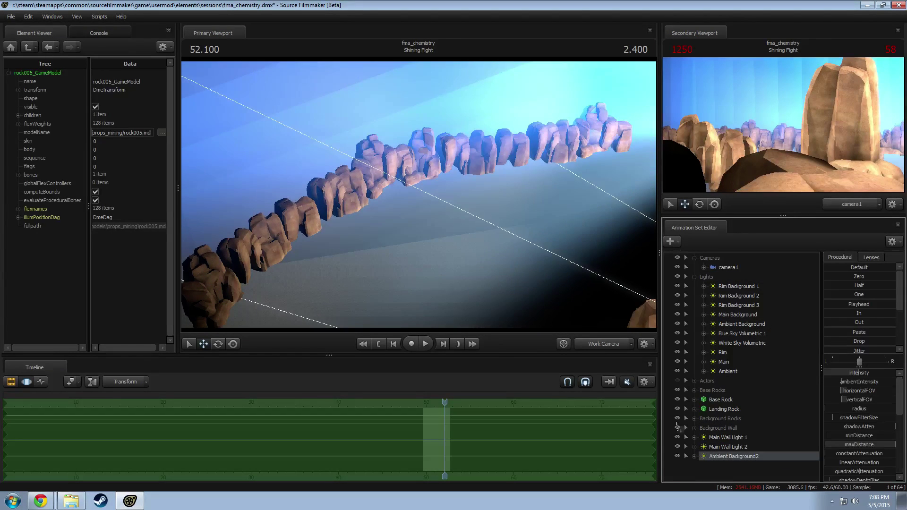
Step: Look through Ambient Background2 in the primary viewport and reposition it to light the Background Wall rocks
left_click_drag(390, 261, 327, 240)
key("F3")
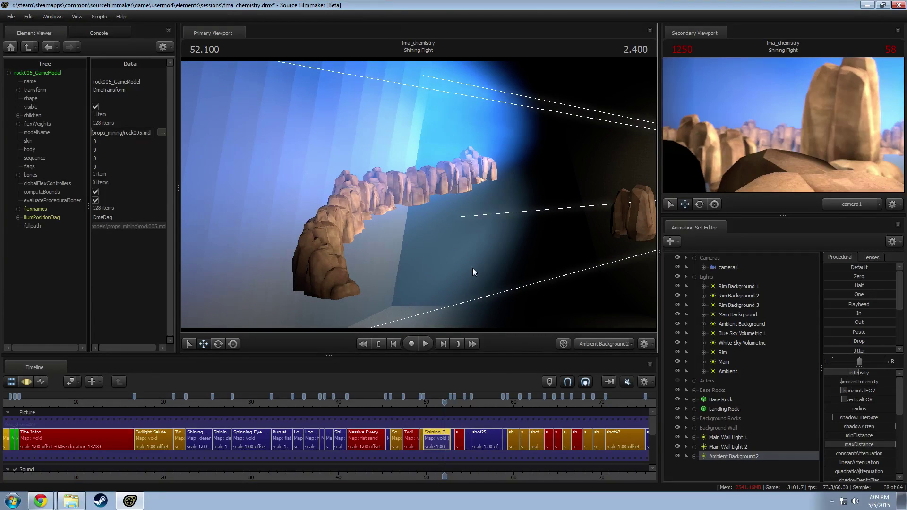
key("F3")
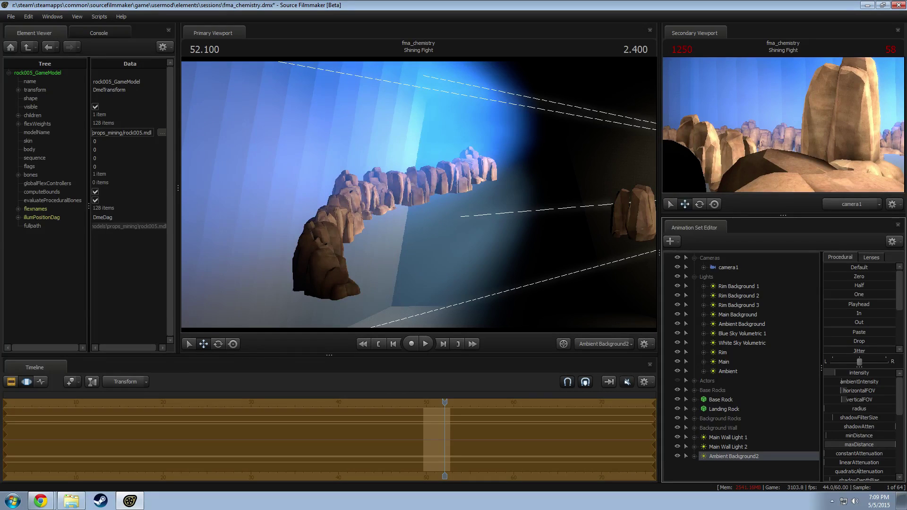
key("F2")
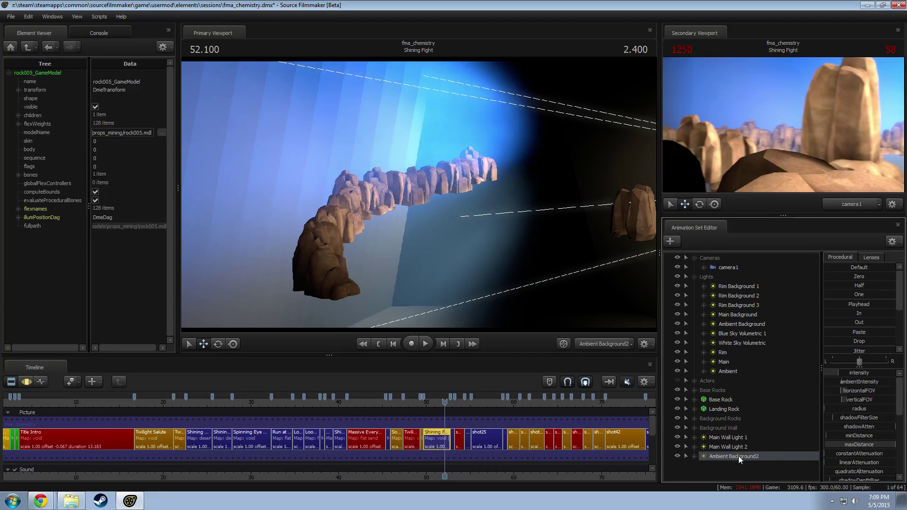
Step: Move Ambient Background2 into the Lights group directly below Ambient Background
right_click(724, 457)
left_click_drag(720, 458, 751, 338)
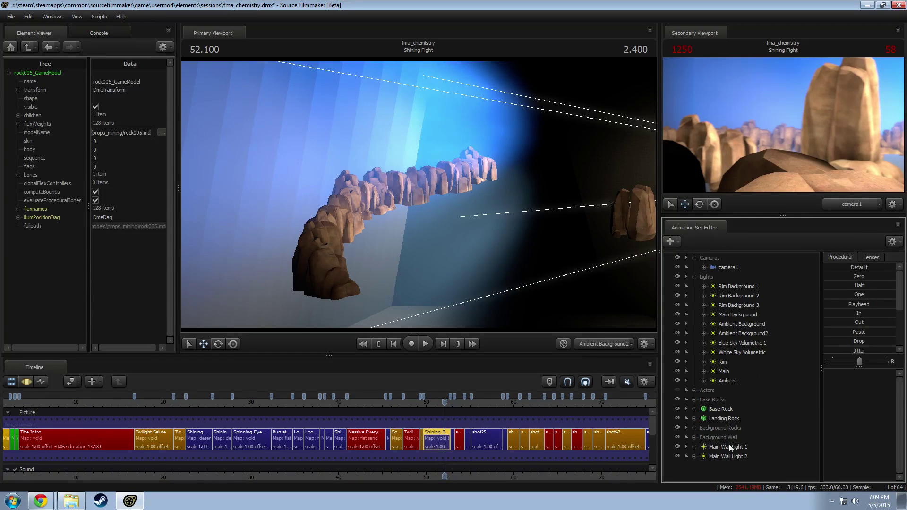
left_click(735, 286)
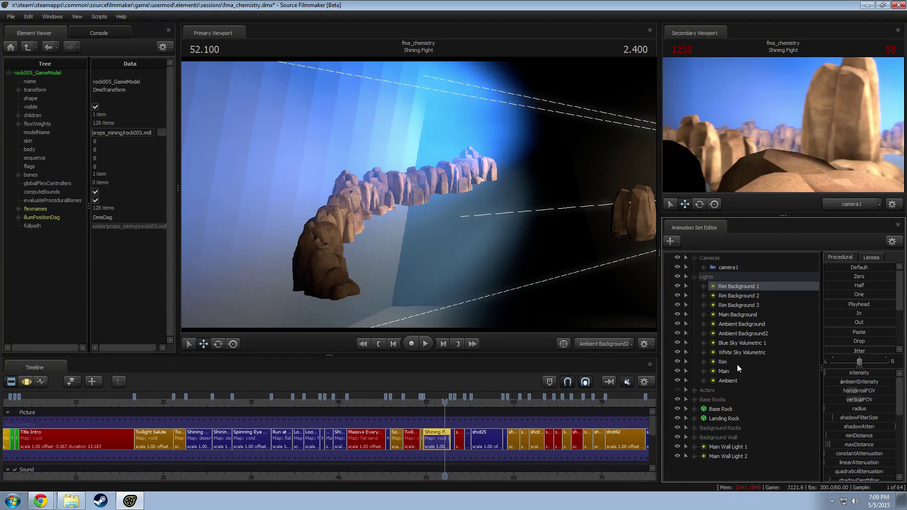
Step: Copy the animation sets of all rocks in the Background Wall group, rock75 to rock90
left_click(694, 437)
scroll(693, 438, "down", 3)
left_click(731, 305)
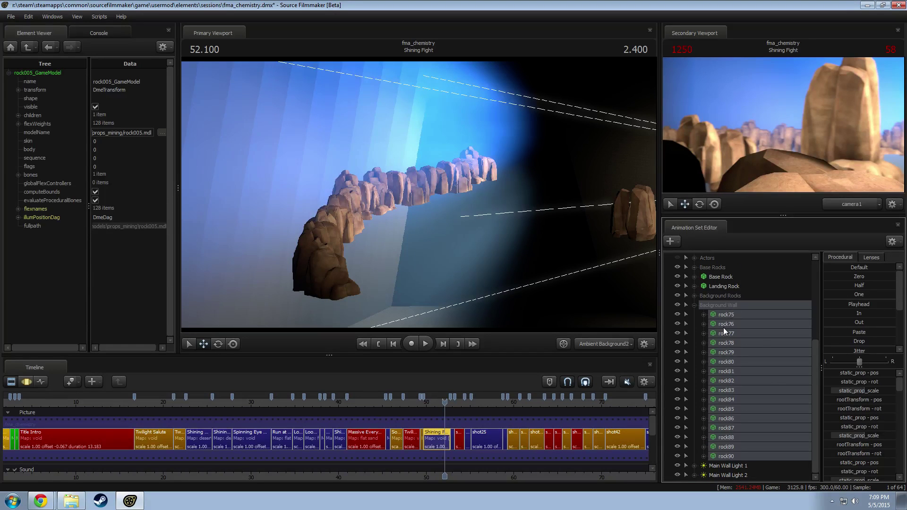
left_click(695, 305)
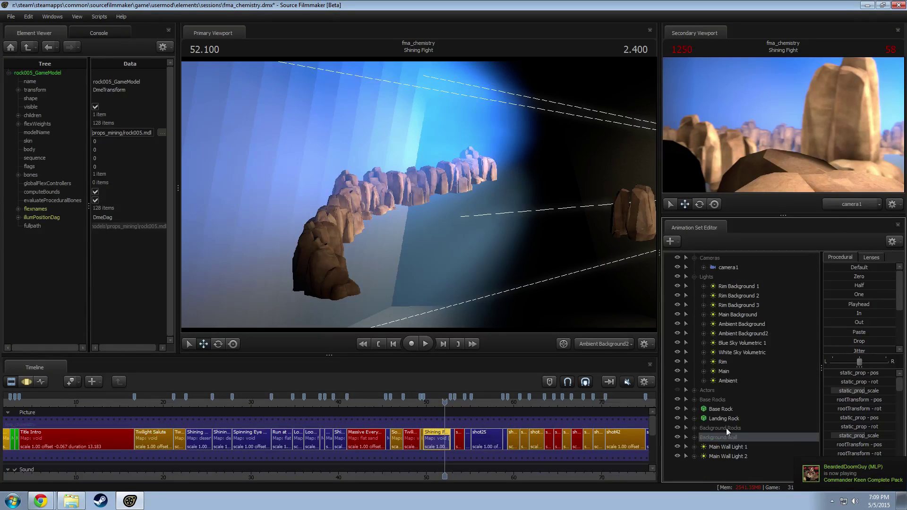
Step: Move Main Wall Light 1 and Main Wall Light 2 into the Lights group below Main Background
left_click_drag(717, 450, 731, 432)
left_click_drag(732, 365, 733, 360)
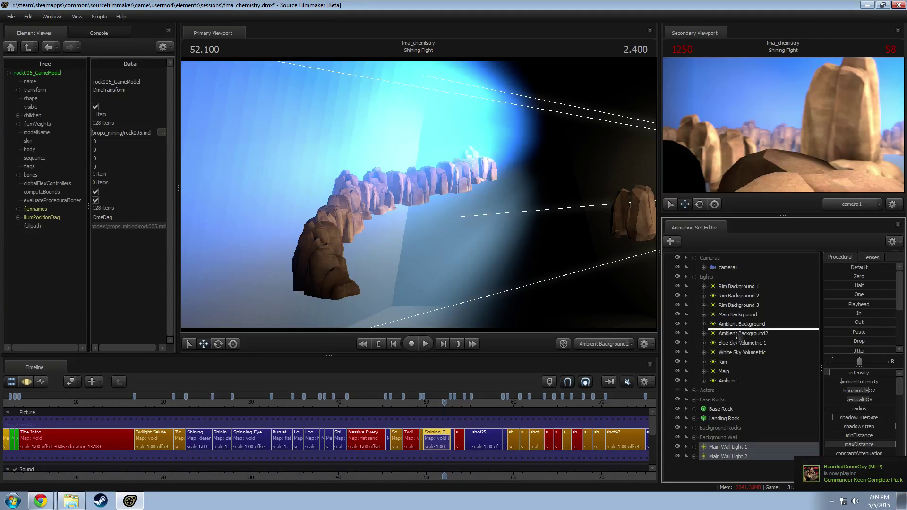
left_click_drag(738, 322, 738, 322)
Step: Paste the copied wall rocks into the scene and select all of the pasted rocks
right_click(719, 472)
left_click(747, 433)
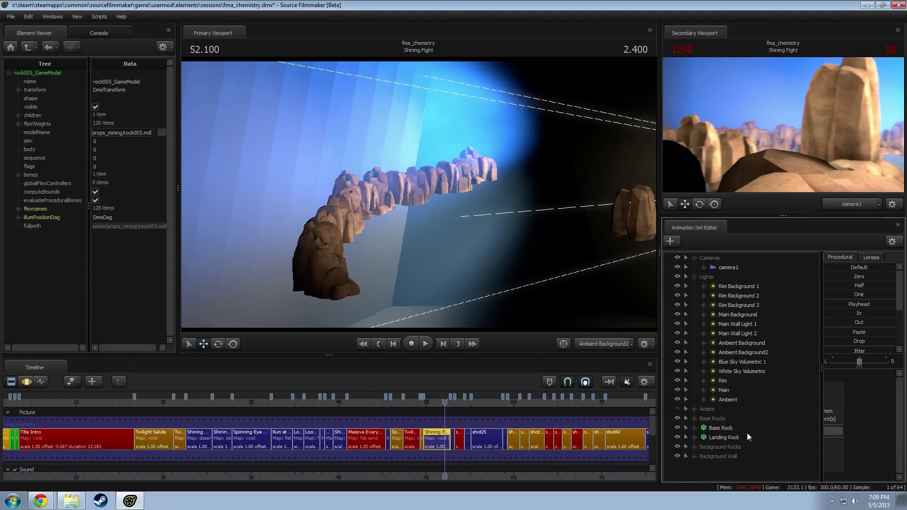
scroll(720, 438, "down", 5)
left_click(723, 334)
left_click(704, 474, "shift")
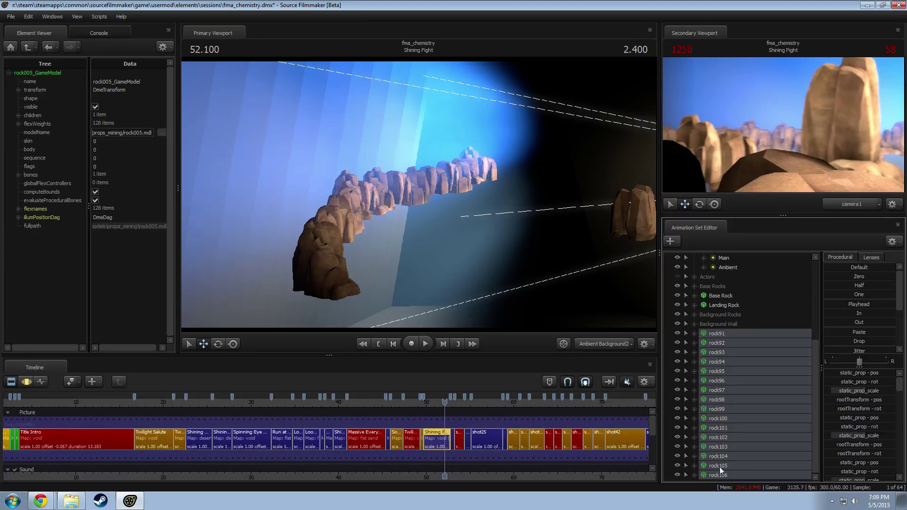
Step: Try rotating only the pasted rock93 in the primary viewport through the Work Camera
right_click(723, 400)
left_click(719, 353)
key("F3")
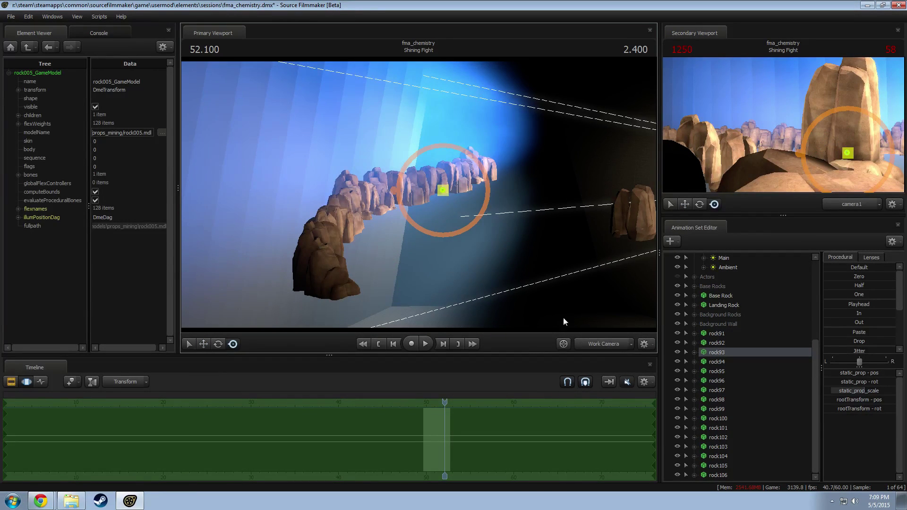
left_click_drag(563, 318, 420, 195, "alt")
right_click(430, 192)
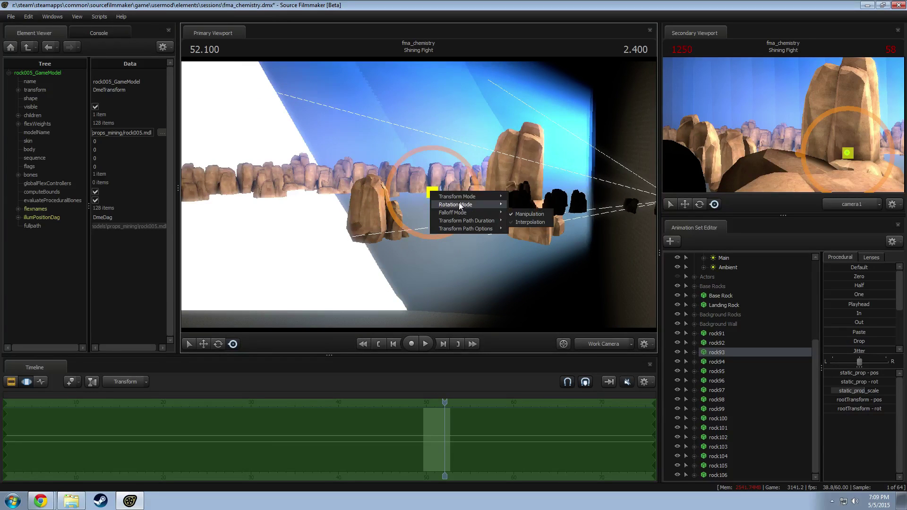
left_click(538, 214)
left_click_drag(537, 214, 509, 195)
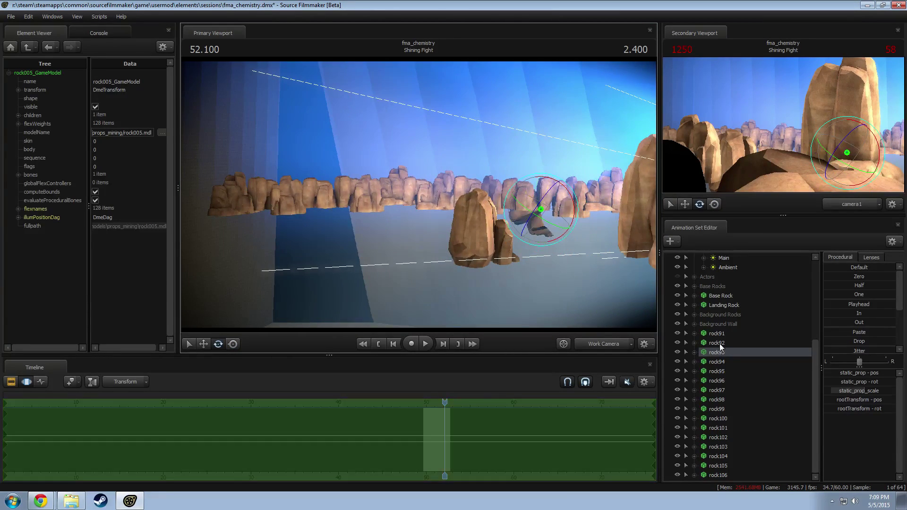
Step: Select all pasted rocks, rock91 to rock106, and rotate them upside down
left_click(718, 333)
left_click(719, 464, "shift")
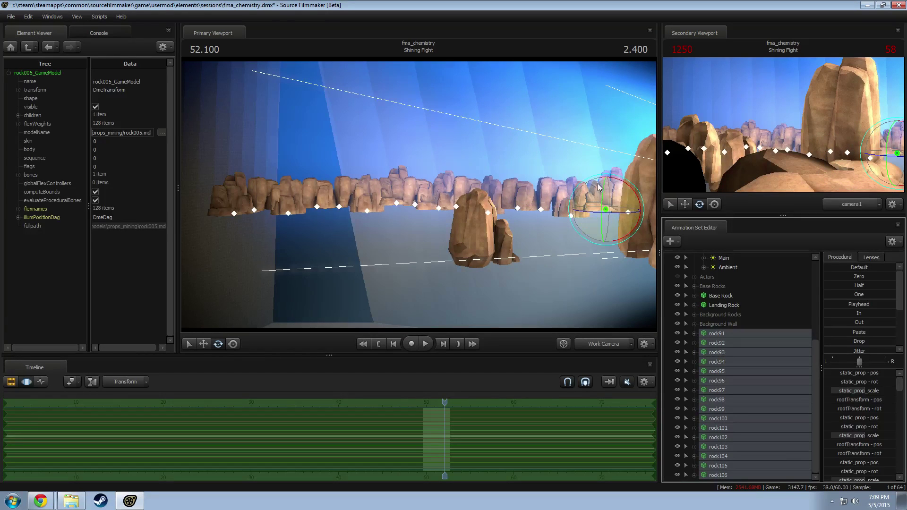
left_click_drag(623, 185, 585, 201)
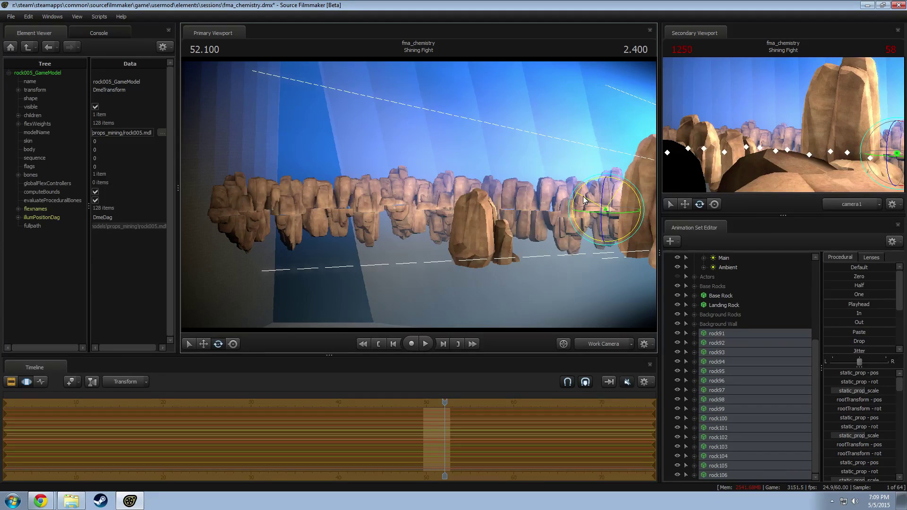
Step: Move the flipped duplicate rocks along and against the Background Wall so they fill out its lower part
key("w")
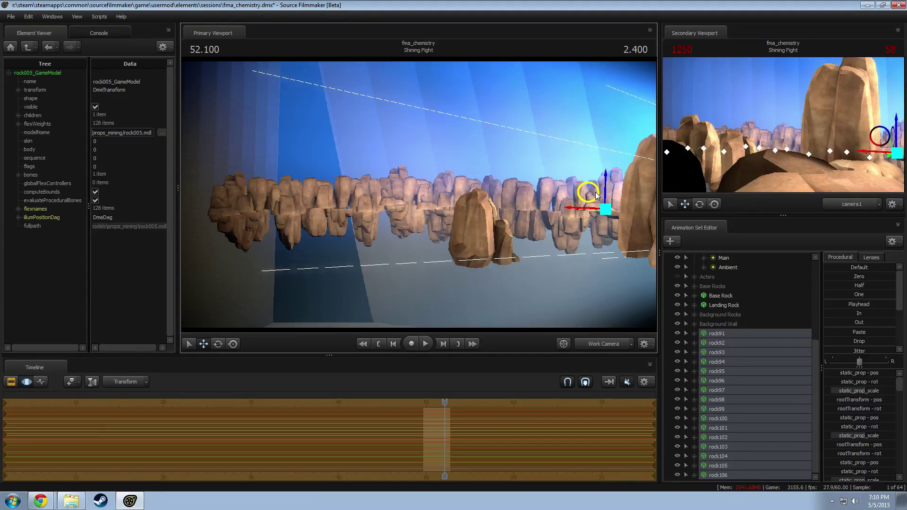
left_click_drag(406, 163, 428, 175, "alt")
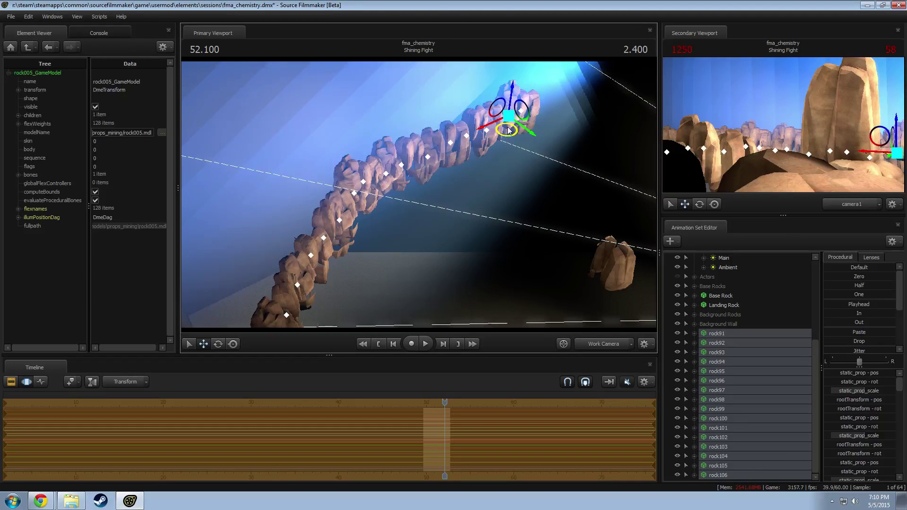
left_click_drag(509, 132, 502, 127)
left_click_drag(452, 196, 421, 153, "alt")
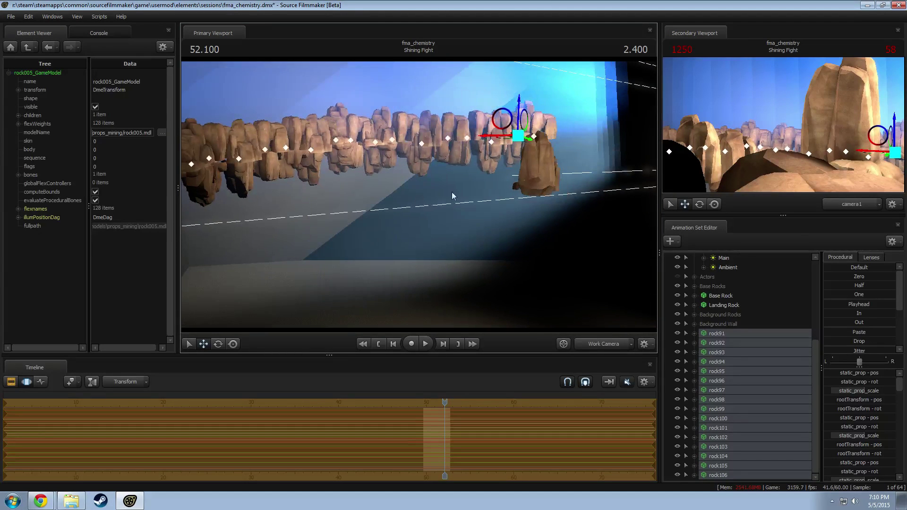
left_click_drag(508, 123, 420, 200)
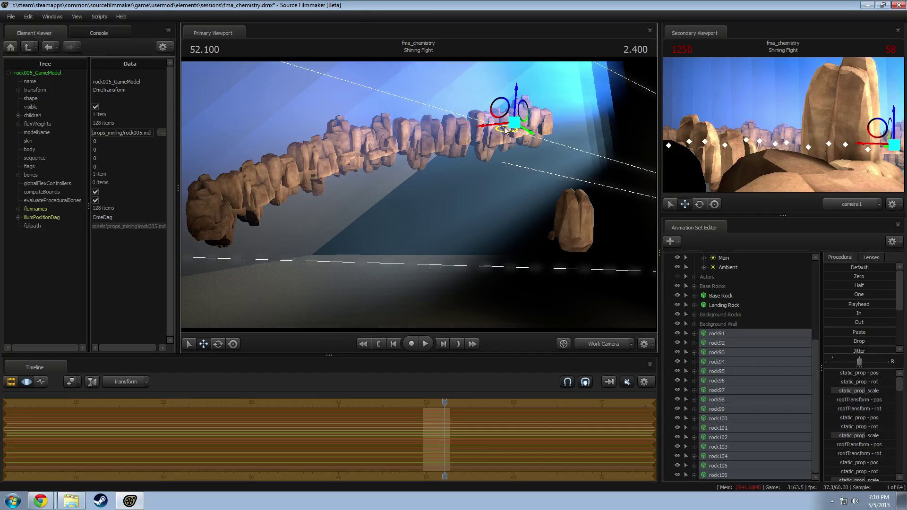
left_click_drag(505, 130, 445, 275)
left_click_drag(506, 128, 530, 144)
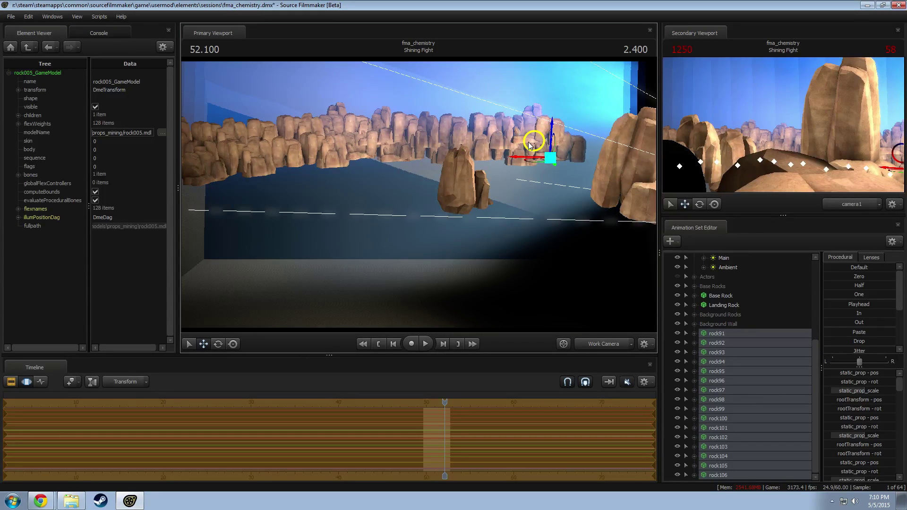
Step: Copy the selected rocks rock91 to rock106 and move the originals into the Background Wall group
right_click(721, 332)
left_click(732, 348)
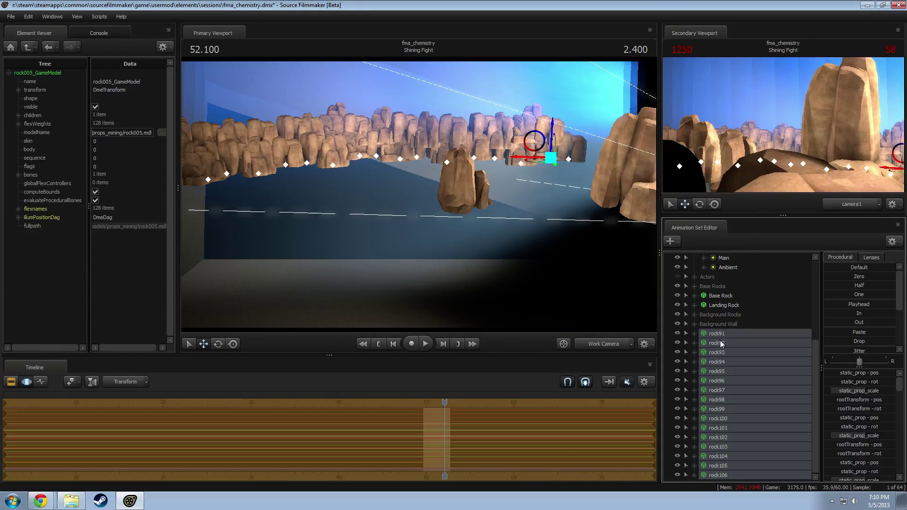
left_click_drag(715, 332, 716, 326)
right_click(716, 347)
left_click(708, 469)
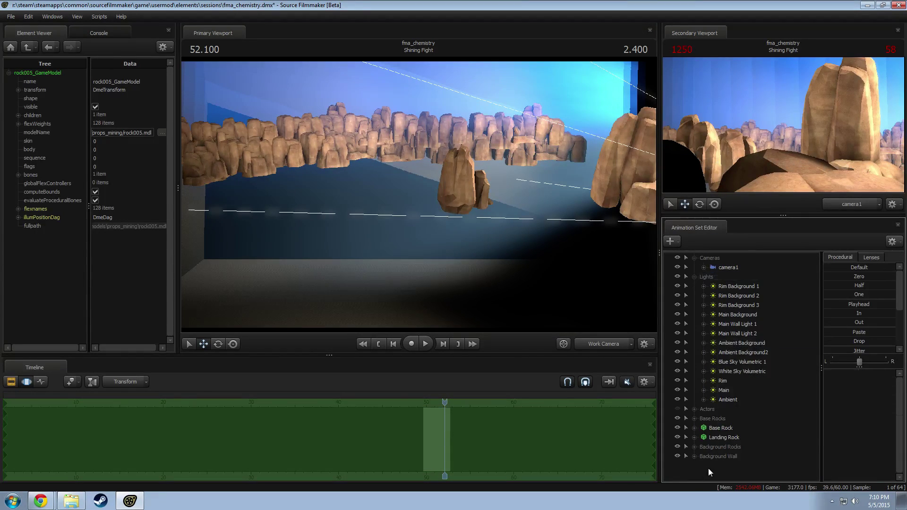
Step: Paste the copied rocks into the scene and select all of them, rock107 to rock122
right_click(707, 469)
left_click(745, 428)
left_click(713, 468)
scroll(715, 467, "down", 5)
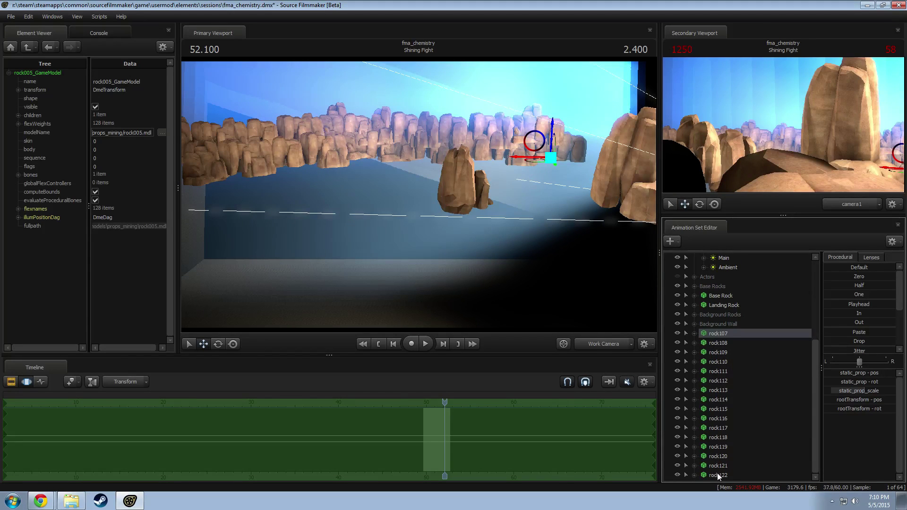
left_click(717, 474, "shift")
Step: Move the pasted rocks down and along the Background Wall so they form another lower row
left_click_drag(534, 143, 416, 195)
left_click_drag(507, 163, 586, 128)
key("F2")
key("F3")
key("w")
left_click_drag(526, 196, 378, 212)
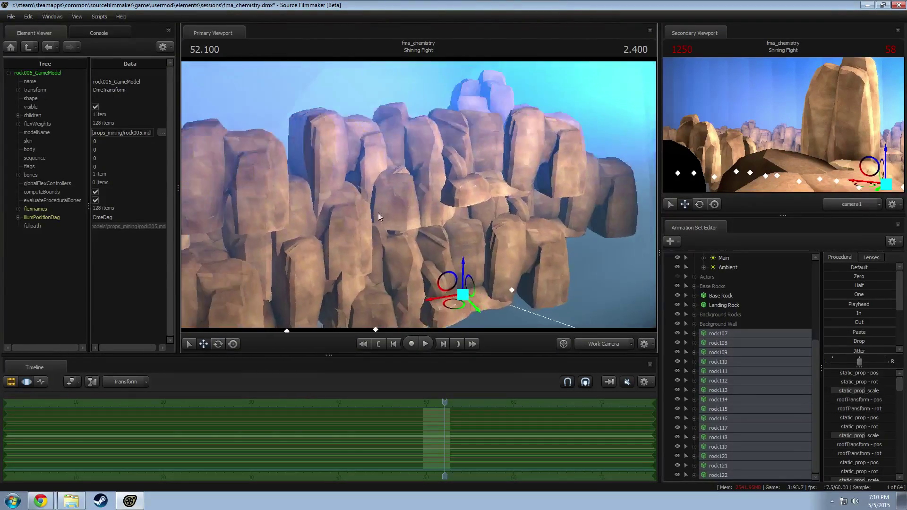
key("F2")
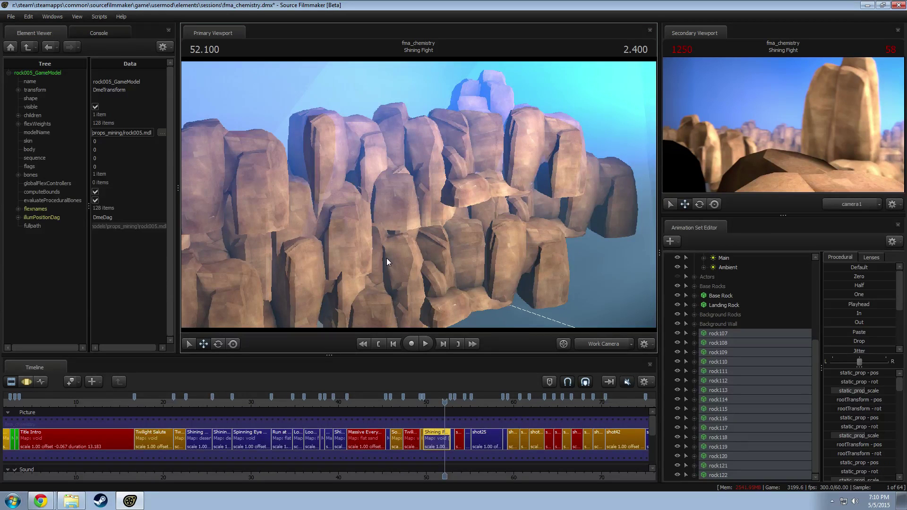
Step: Select the group of lower rocks at the shaded far end of the wall and try shifting them slightly
left_click(605, 346, "ctrl")
left_click_drag(554, 306, 390, 199)
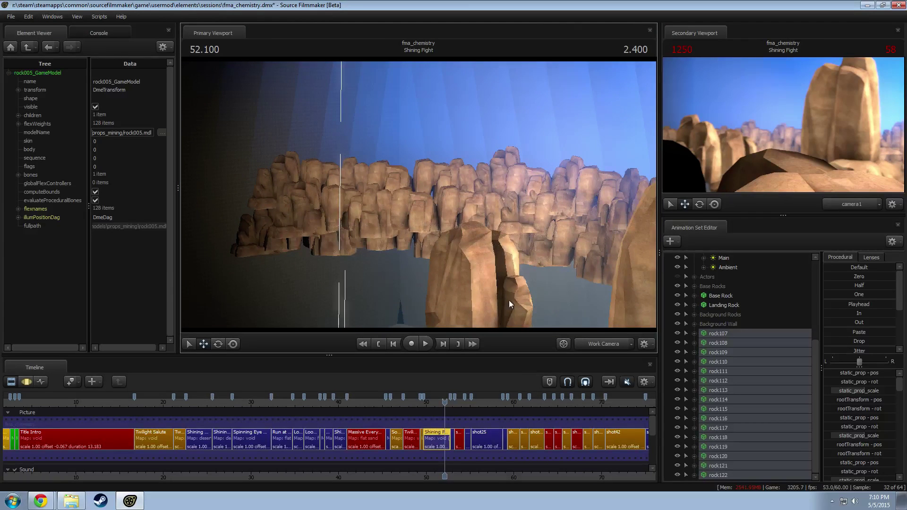
key("F3")
mouse_move(406, 197)
left_mouse_down("ctrl")
mouse_move(419, 246)
mouse_move(431, 179)
left_mouse_up("ctrl")
mouse_move(420, 140)
left_mouse_down("ctrl")
mouse_move(370, 325)
mouse_move(434, 223)
left_mouse_up("ctrl")
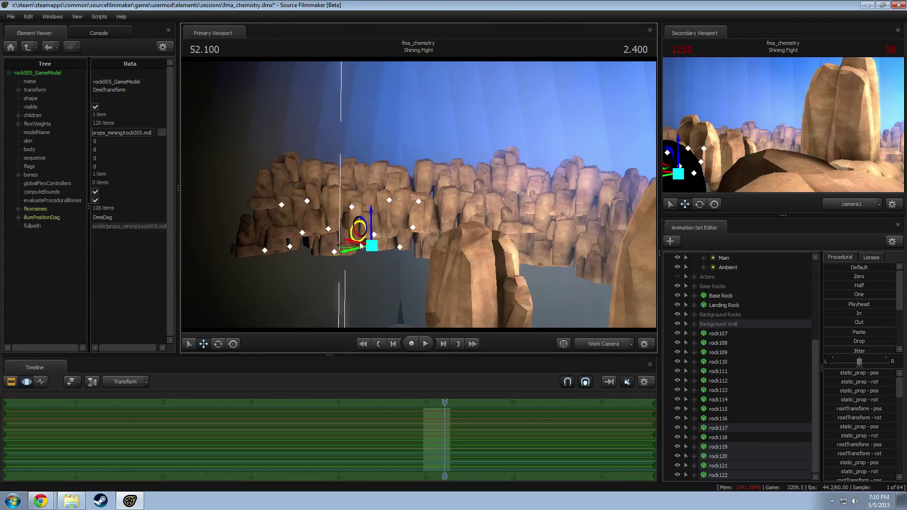
mouse_move(374, 249)
left_mouse_down()
mouse_move(370, 263)
mouse_move(376, 222)
mouse_move(359, 228)
mouse_move(364, 238)
left_mouse_up()
key("ctrl+z")
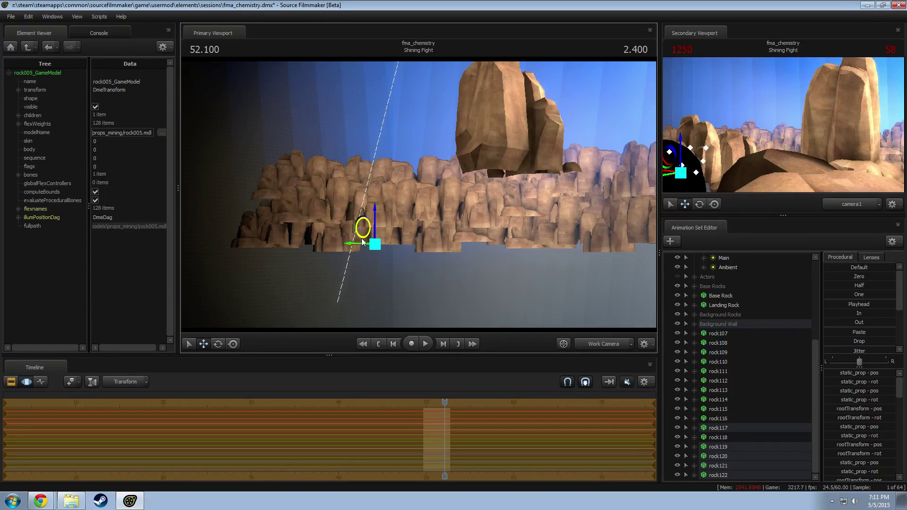
Step: Inspect the wall from end to end and nudge individual rocks to close gaps in its rows
left_click_drag(361, 238, 420, 199)
key("w")
key("s")
left_click(415, 224, "ctrl")
left_click_drag(398, 240, 401, 237)
left_click_drag(435, 208, 449, 189, "alt")
left_click(432, 193, "ctrl")
key("e")
left_click_drag(448, 189, 420, 198, "alt")
key("w")
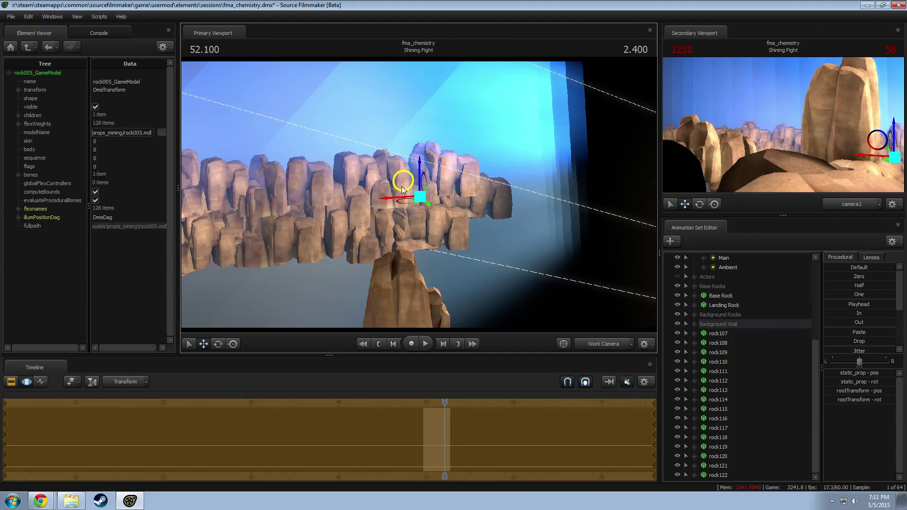
key("F3")
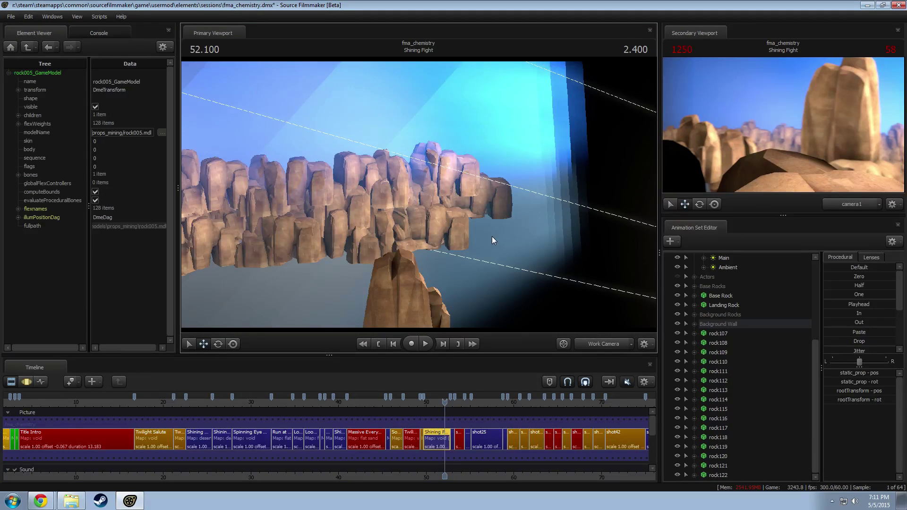
Step: Select rocks rock107 to rock122 and move them into the Background Wall group
left_click(706, 333)
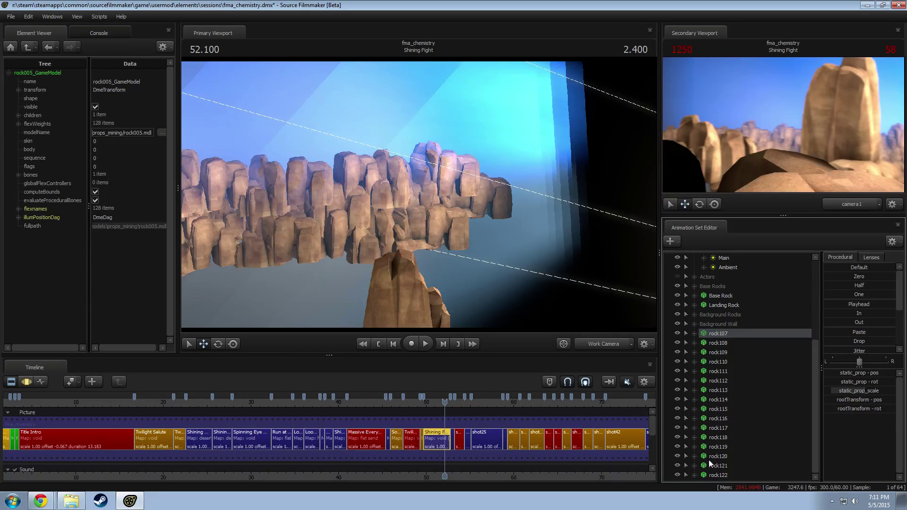
left_click(718, 476, "shift")
left_click_drag(717, 475, 727, 321)
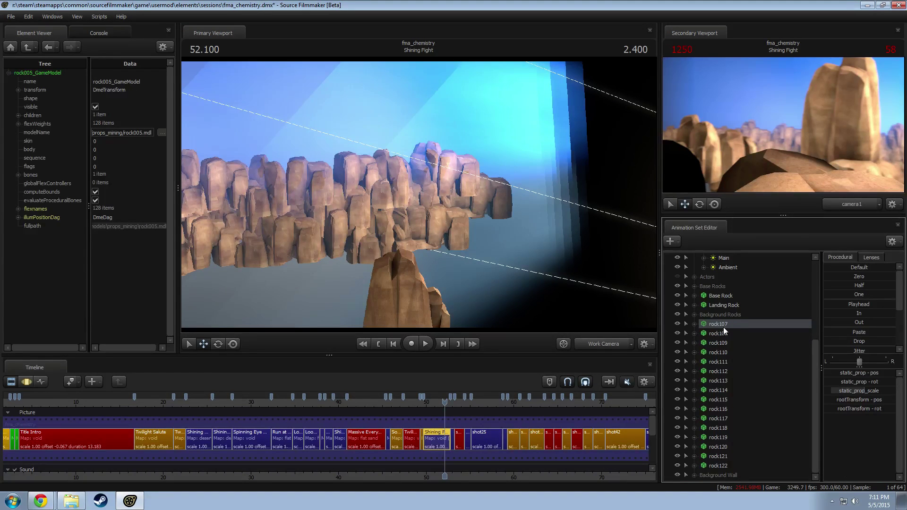
left_click(722, 463, "shift")
left_click_drag(723, 464, 729, 479)
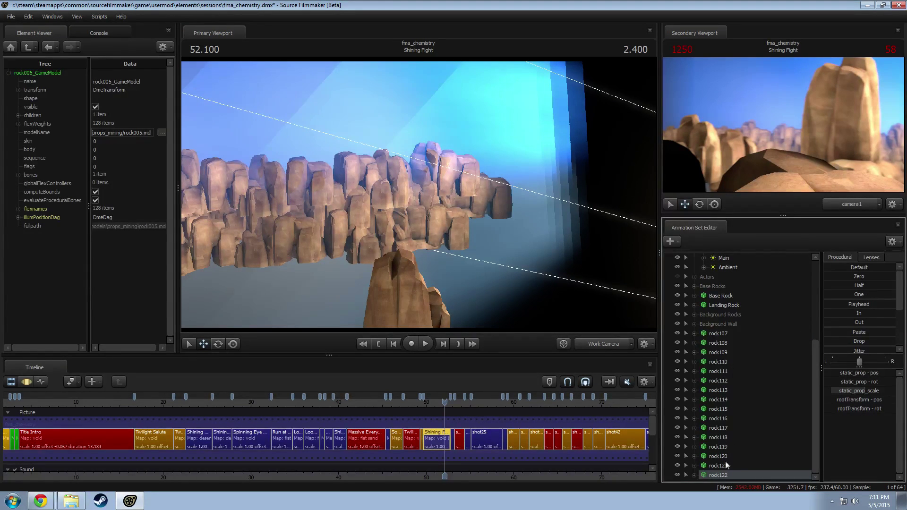
scroll(727, 396, "up", 5)
scroll(727, 388, "down", 5)
scroll(721, 337, "up", 5)
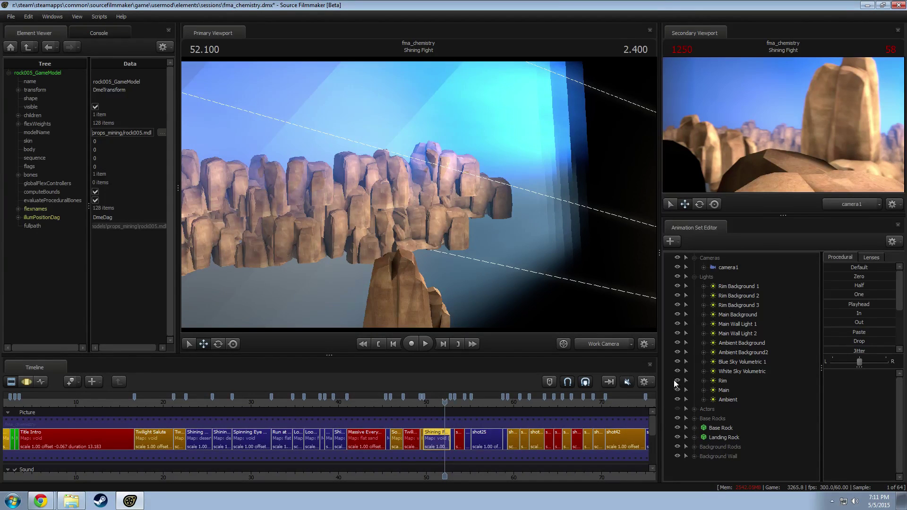
Step: Copy the Blue Sky Volumetric 1 light and paste the duplicate into the scene
left_click(735, 362)
right_click(736, 363)
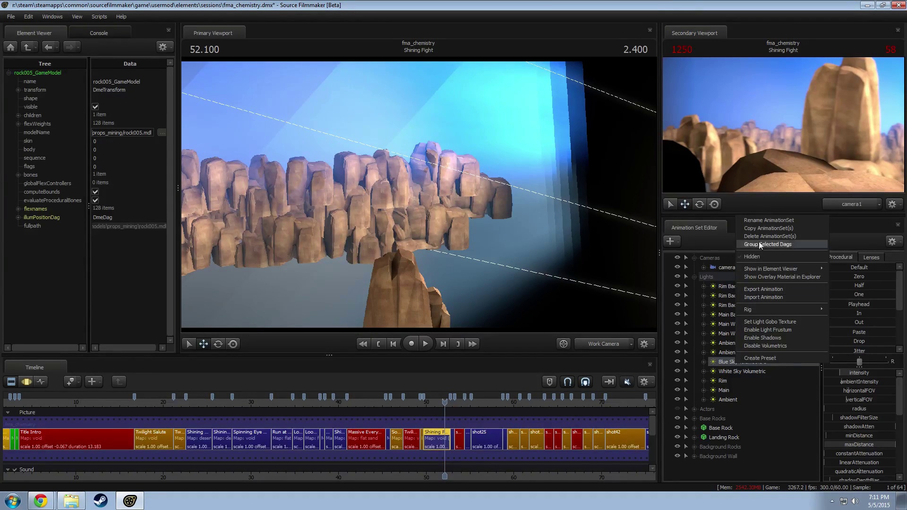
left_click(738, 271)
right_click(703, 371)
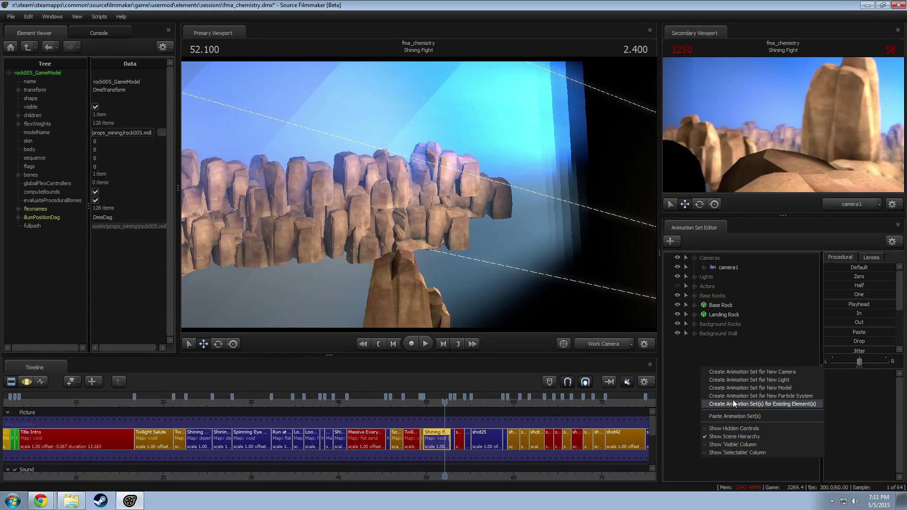
left_click(746, 416)
Step: Look through the Blue Sky Volumetric 2 light in the primary viewport and re-aim it in the Motion Editor to brighten the sky
left_click_drag(413, 274, 398, 250)
left_click(397, 248)
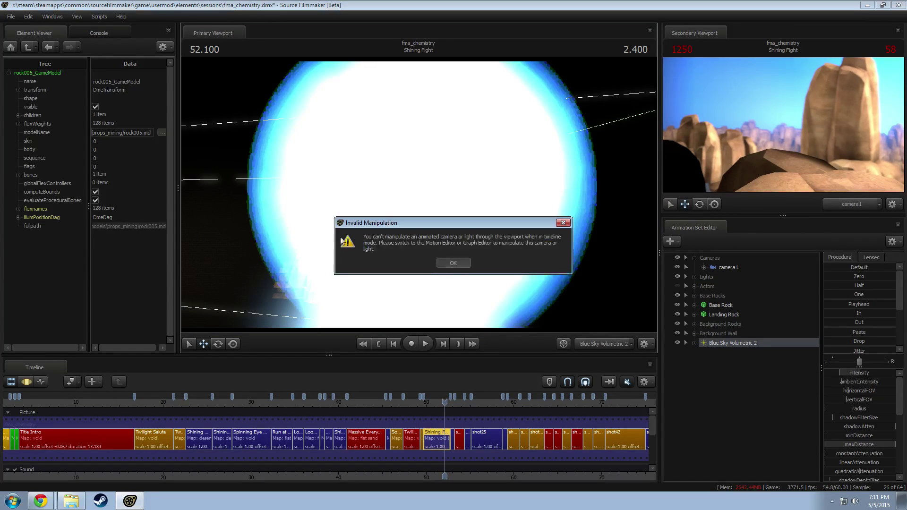
left_click(453, 264)
key("F3")
mouse_move(418, 194)
left_mouse_down()
mouse_move(438, 206)
mouse_move(430, 207)
left_mouse_up()
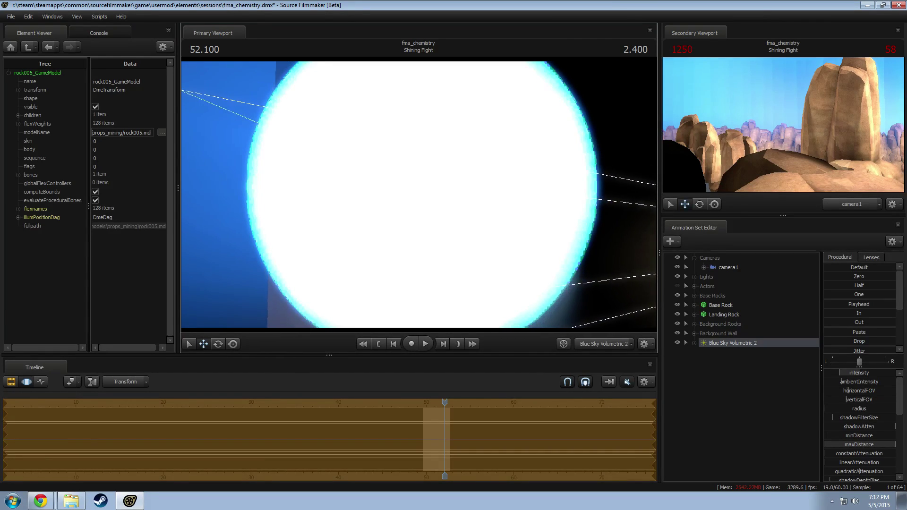
key("F1")
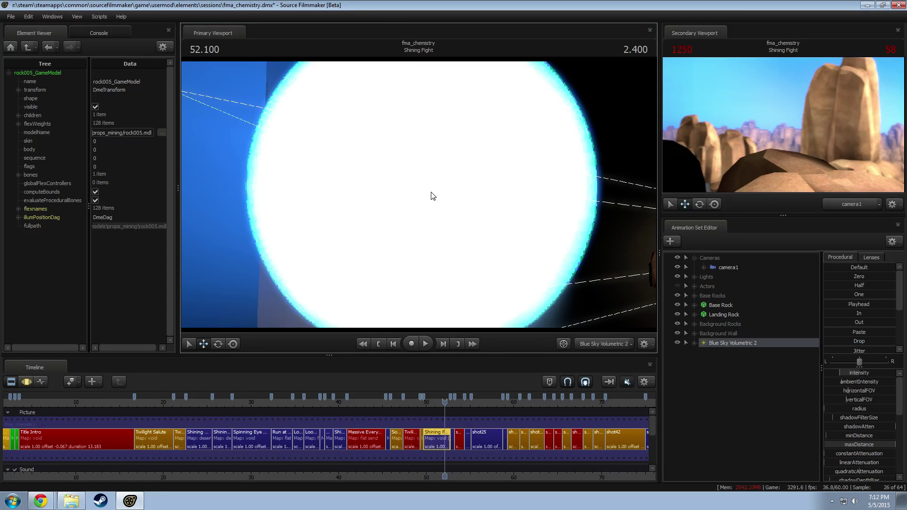
key("F2")
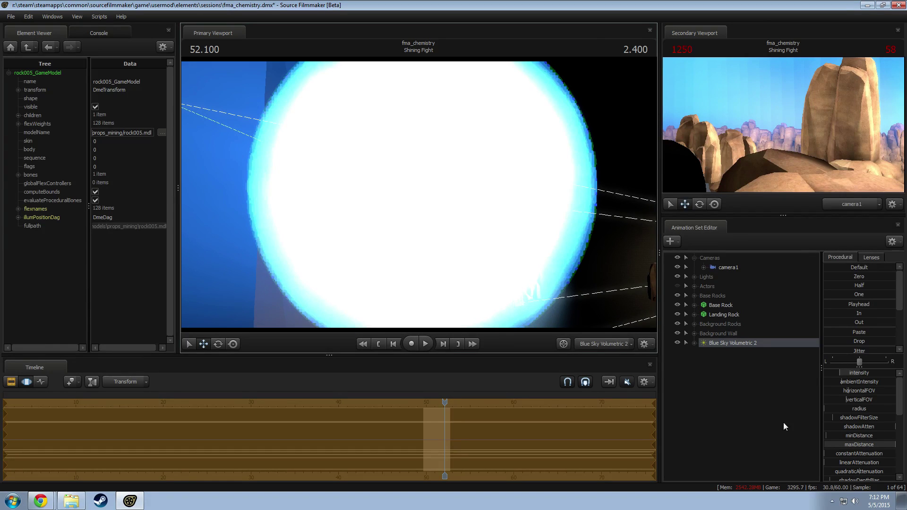
scroll(876, 444, "down", 3)
scroll(866, 415, "up", 3)
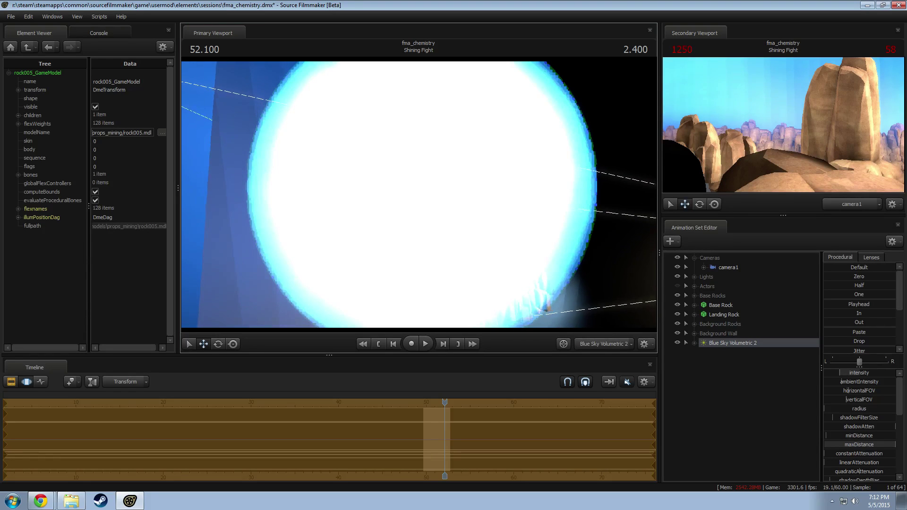
key("F2")
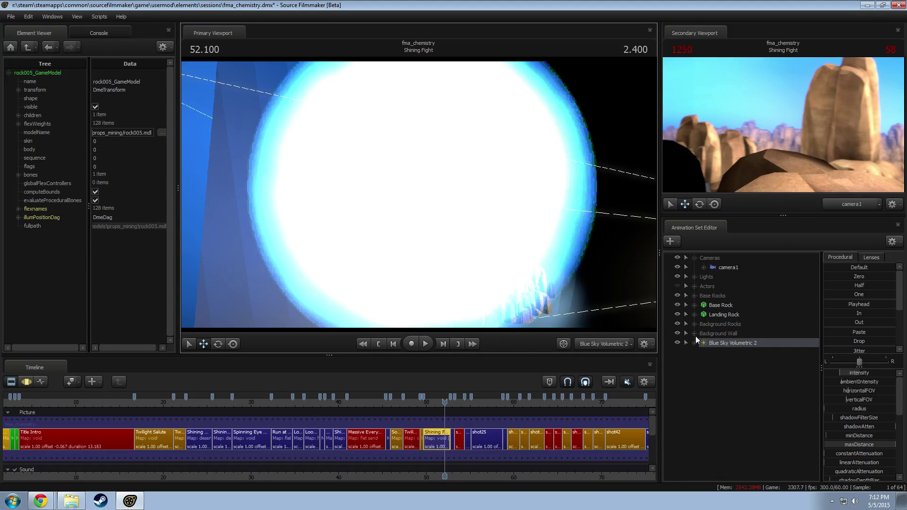
Step: Move Blue Sky Volumetric 2 into the Lights group, directly below Blue Sky Volumetric 1
left_click_drag(722, 341, 713, 278)
left_click_drag(739, 411, 738, 367)
left_click(738, 372)
Step: Try raising the White Sky Volumetric light while viewing it through the Work Camera, and undo the move
left_click(737, 382)
key("F3")
key("F2")
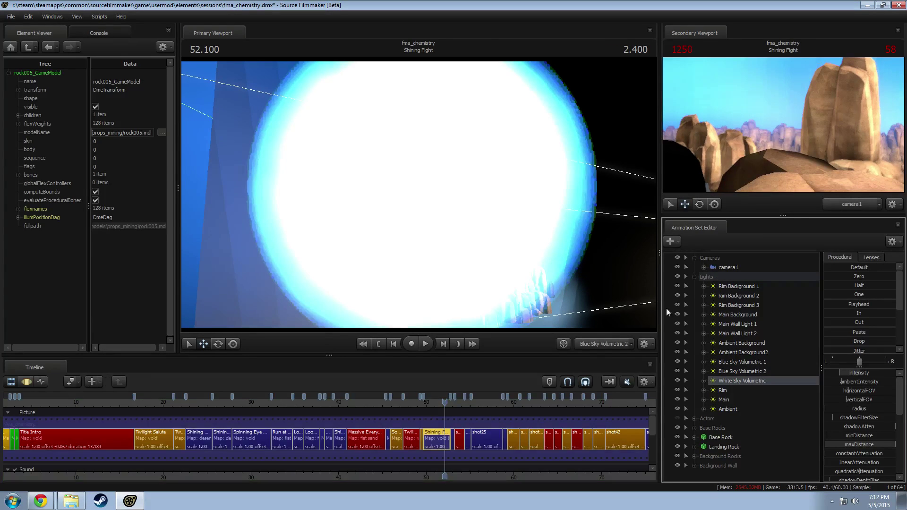
key("F3")
left_click(594, 294)
key("F2")
key("F3")
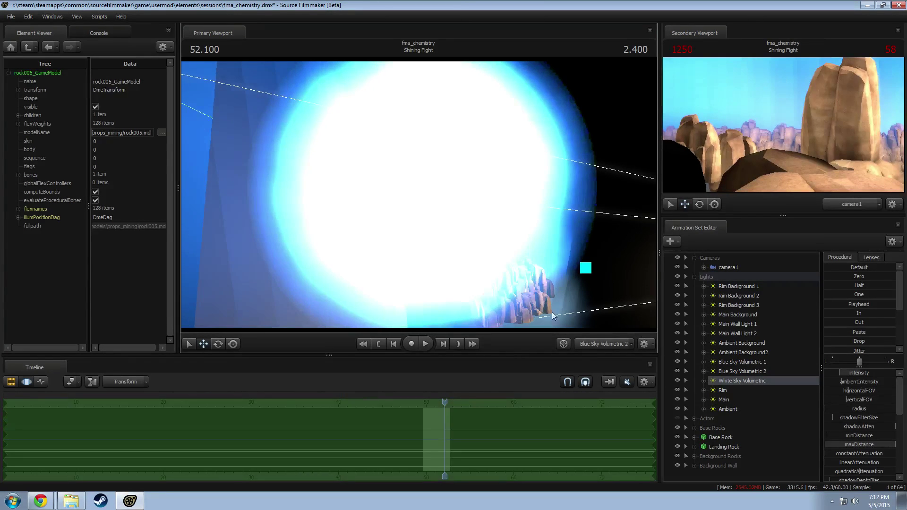
left_click(610, 348, "ctrl")
left_click_drag(594, 297, 642, 308)
left_click_drag(425, 186, 460, 171)
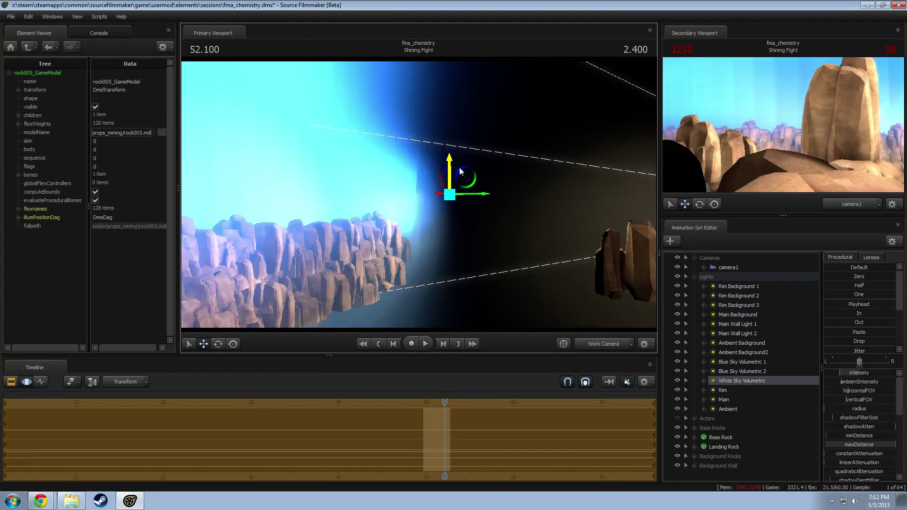
key("ctrl+z")
Step: Examine the White Sky Volumetric light from another angle and check the sky through camera1
key("F2")
key("F3")
key("F2")
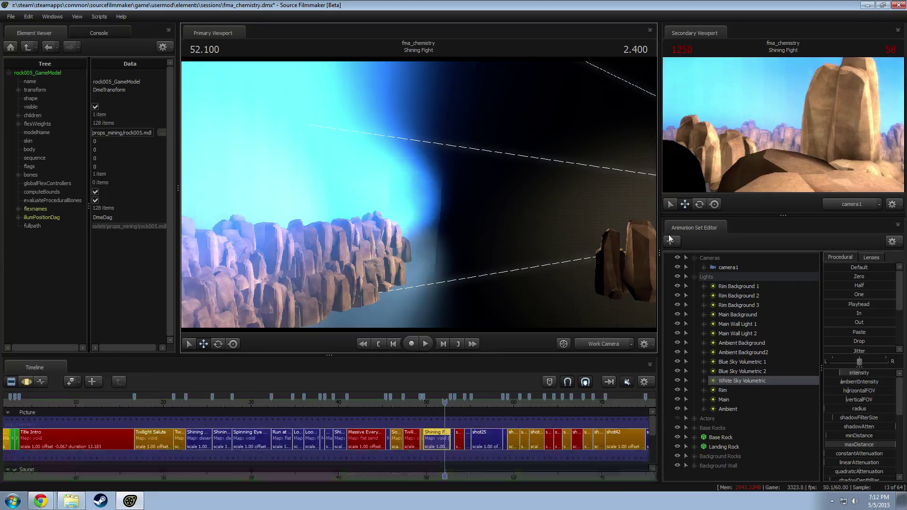
key("F3")
mouse_move(477, 232)
left_mouse_down("alt")
mouse_move(470, 215)
mouse_move(475, 255)
mouse_move(489, 274)
mouse_move(508, 278)
mouse_move(489, 234)
left_mouse_up("alt")
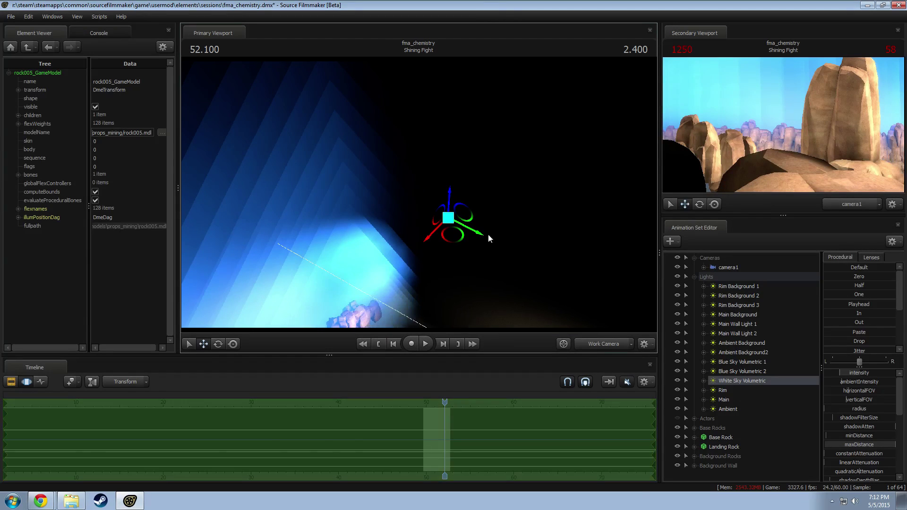
key("F3")
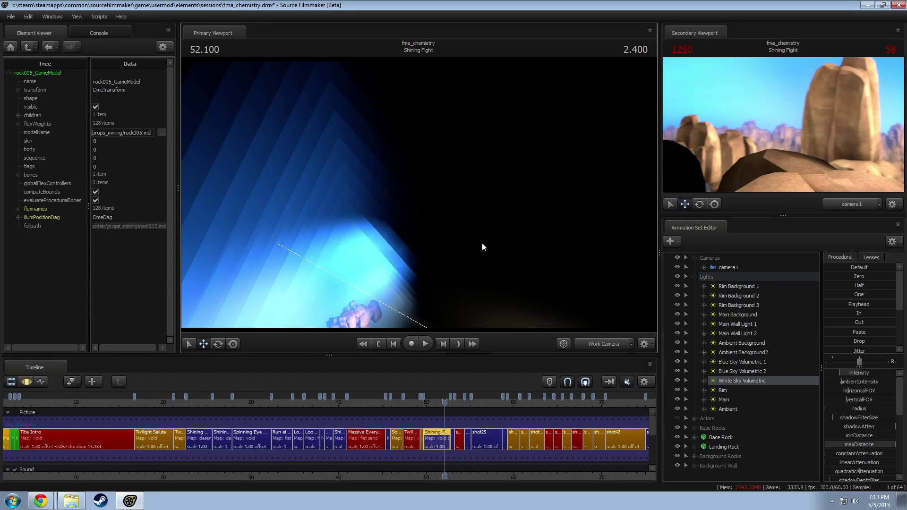
left_click(564, 344)
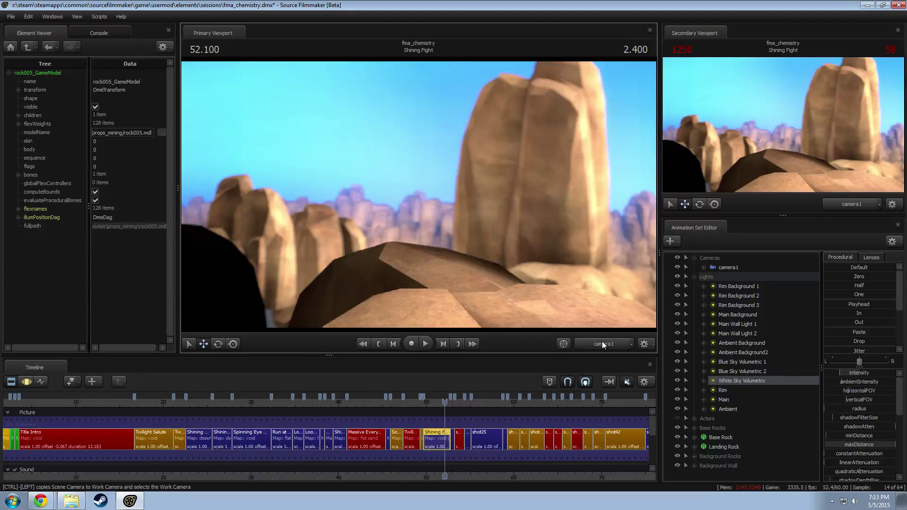
Step: Make the Actors group visible and inspect the rock backdrop beside the character through the Work Camera
left_click(677, 418)
left_click(564, 344)
left_click_drag(534, 265, 477, 264)
key("w")
left_click_drag(419, 194, 515, 187)
key("s")
key("F3")
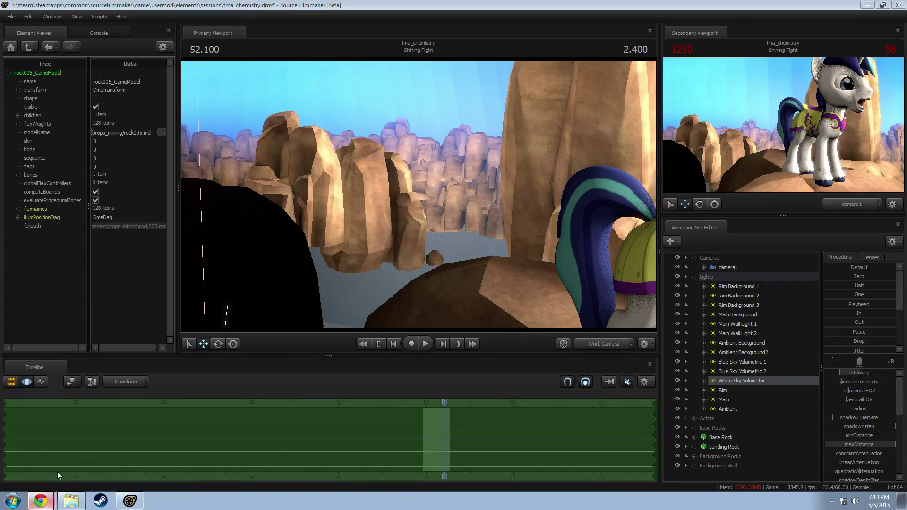
Step: Compare the scene with the paused Fullmetal Alchemist opening reference video in Chrome and return to Source Filmmaker
key("alt+Tab")
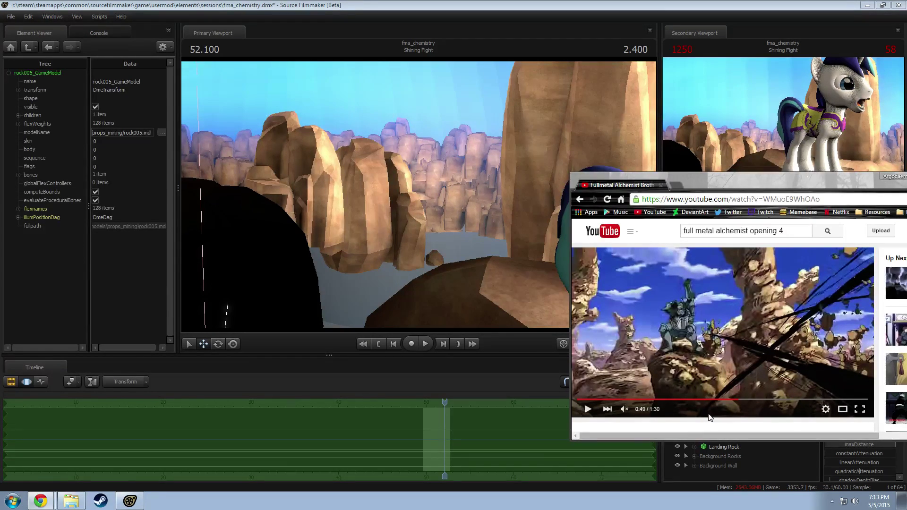
key("alt+Tab")
key("alt+Tab")
key("alt+Tab")
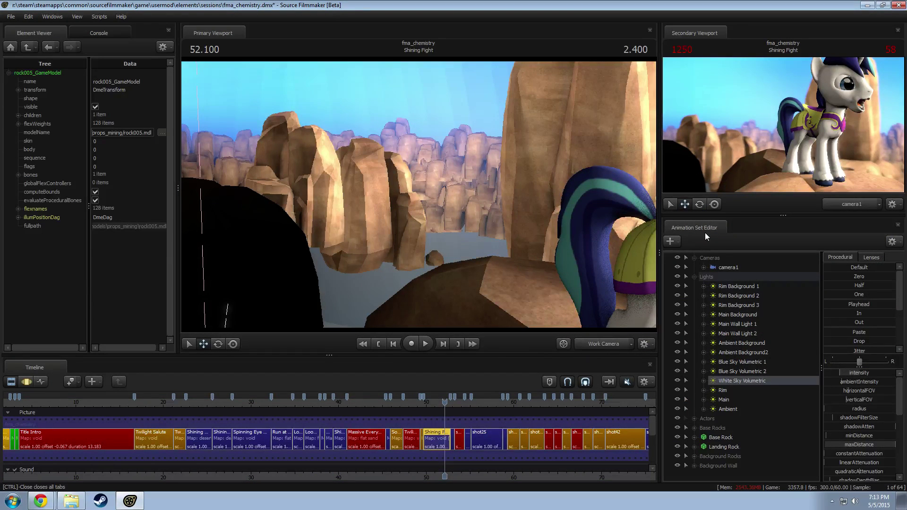
key("alt+Tab")
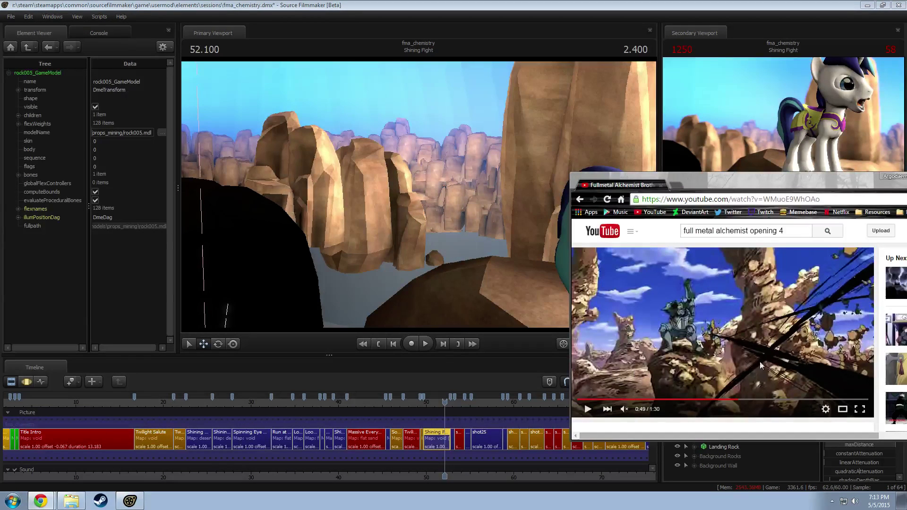
key("alt+Tab")
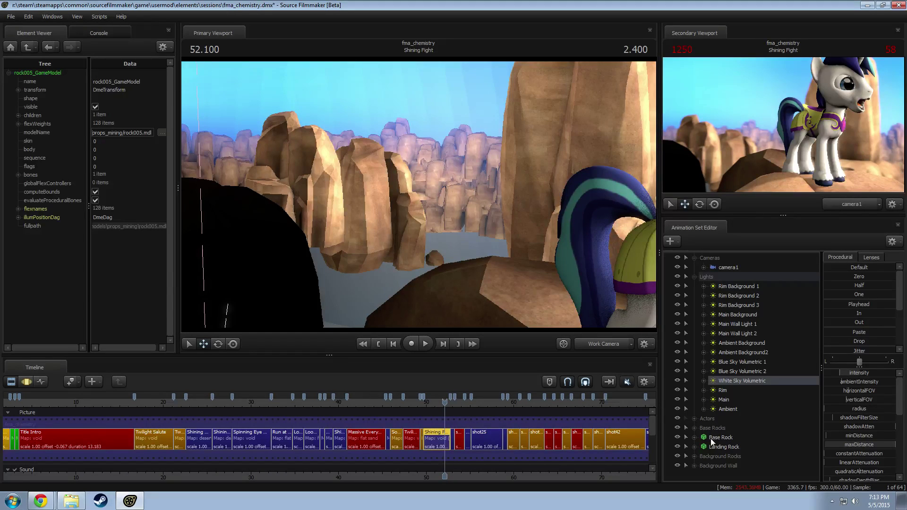
left_click(694, 419)
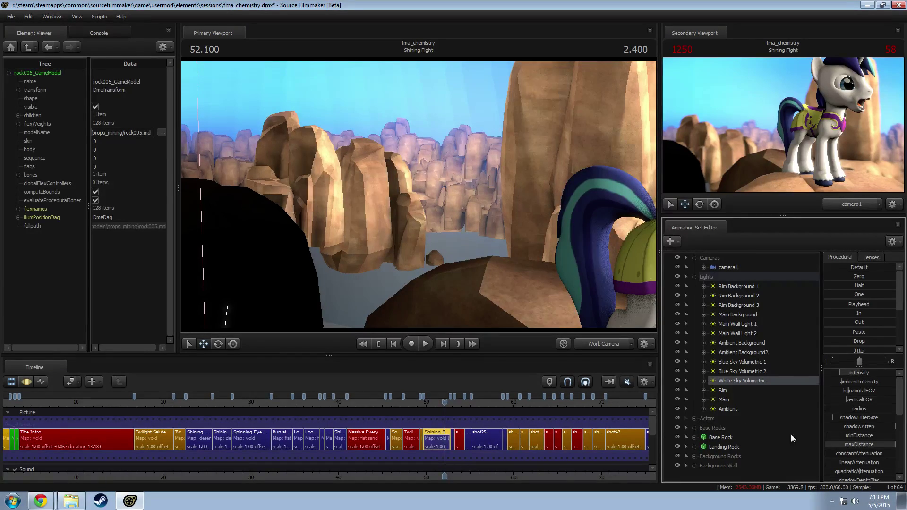
Step: Turn off lighting in the primary viewport and select rock0031 in the Base Rocks group with the Motion Editor active
left_click(695, 427)
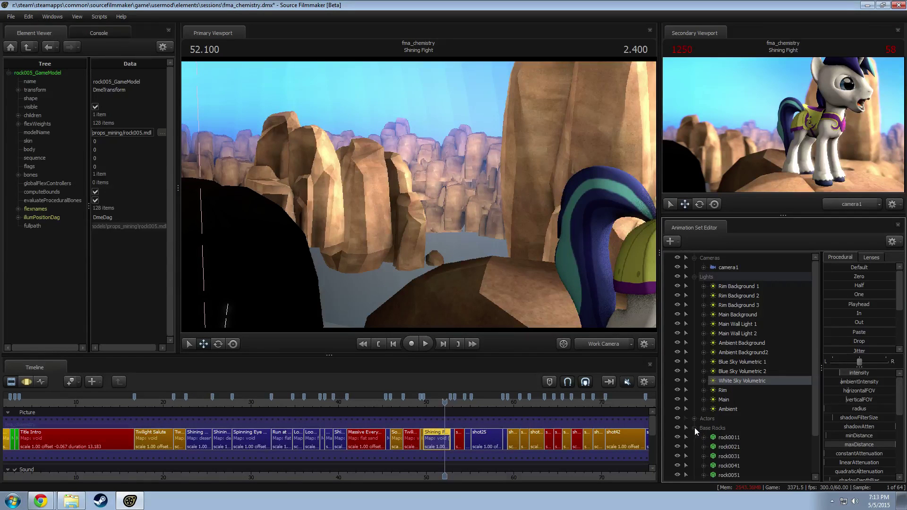
left_click(730, 438)
left_click_drag(605, 284, 340, 217)
right_click(419, 195)
left_click(440, 219)
left_click_drag(419, 195, 440, 199)
key("F3")
key("F2")
left_click(468, 253, "ctrl")
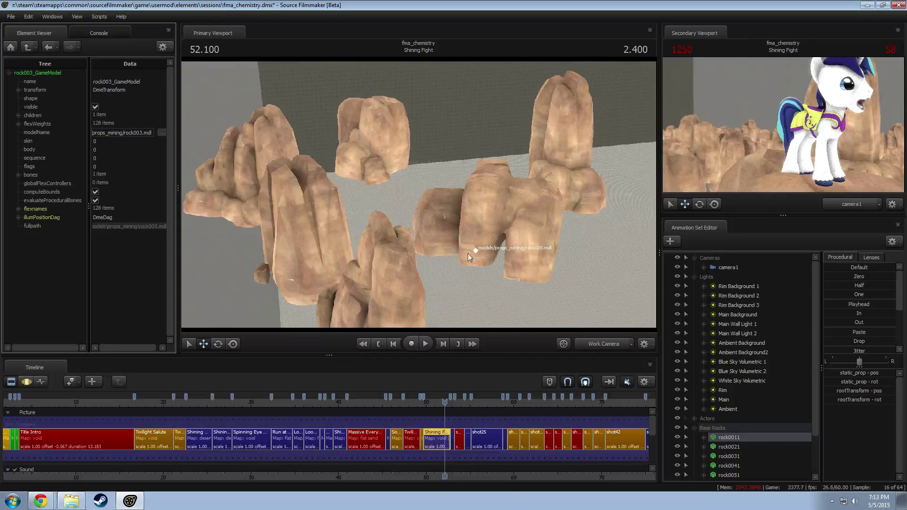
key("F3")
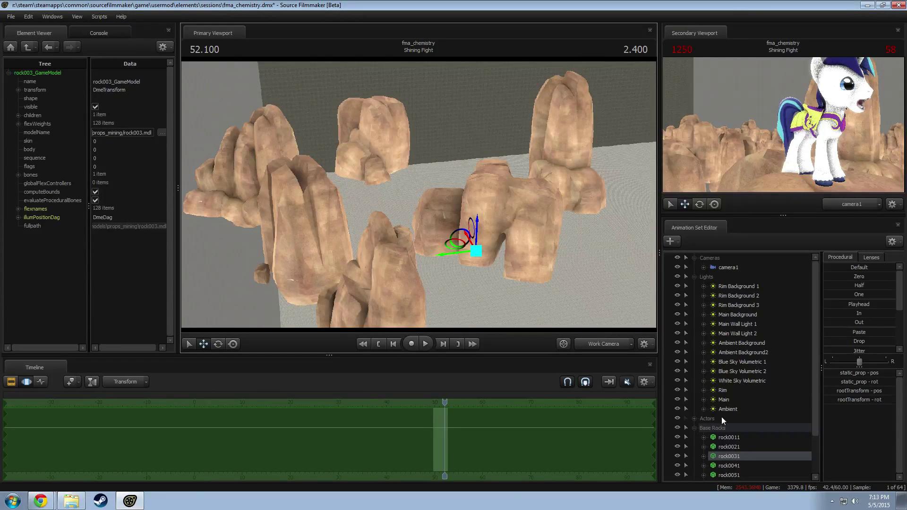
Step: Copy the rock0031 animation set, collapse the Lights and Base Rocks groups, and paste the copy outside the groups
right_click(734, 456)
left_click(756, 321)
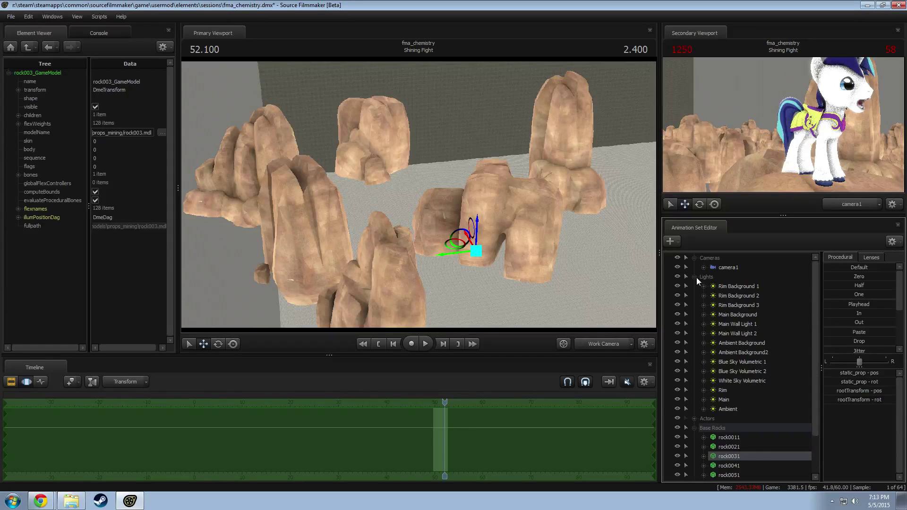
left_click(695, 277)
left_click(695, 296)
right_click(712, 359)
left_click(749, 407)
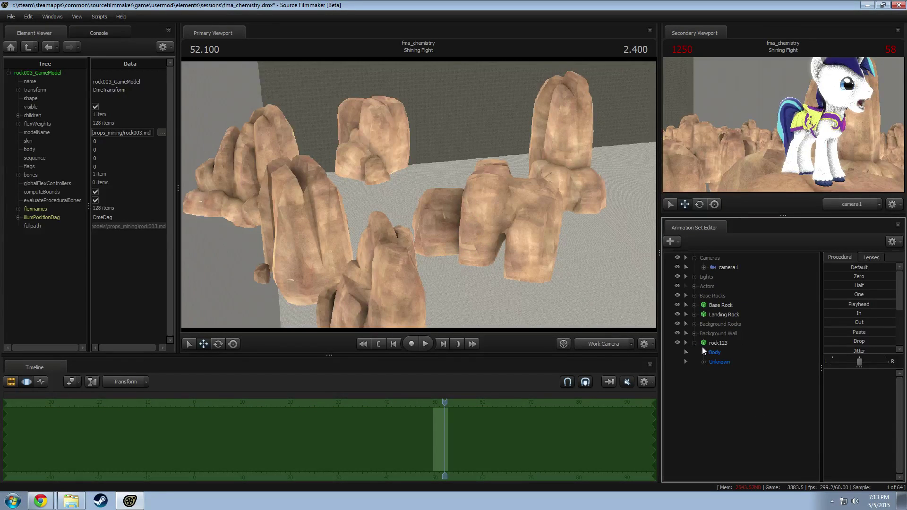
Step: Greatly enlarge rock123 using its static_prop_scale control
right_click(734, 373)
left_click(760, 392)
left_click(741, 379)
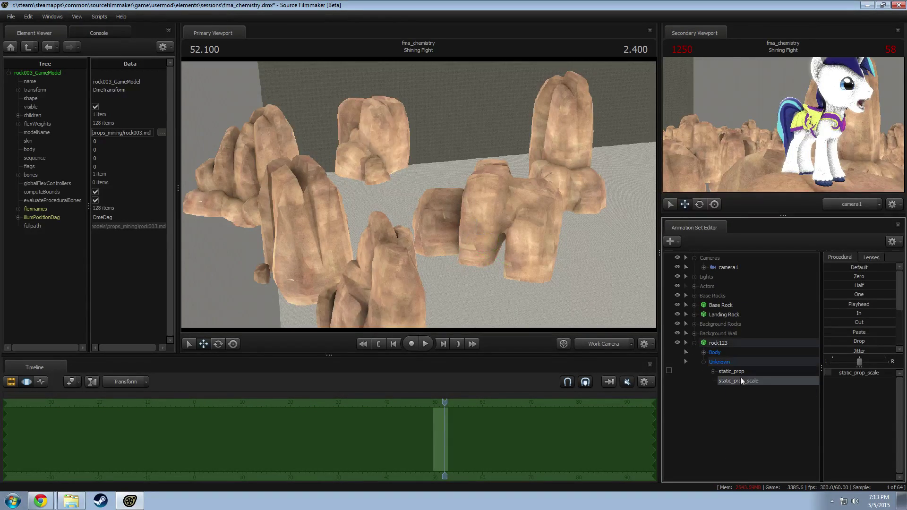
left_click_drag(858, 373, 887, 373)
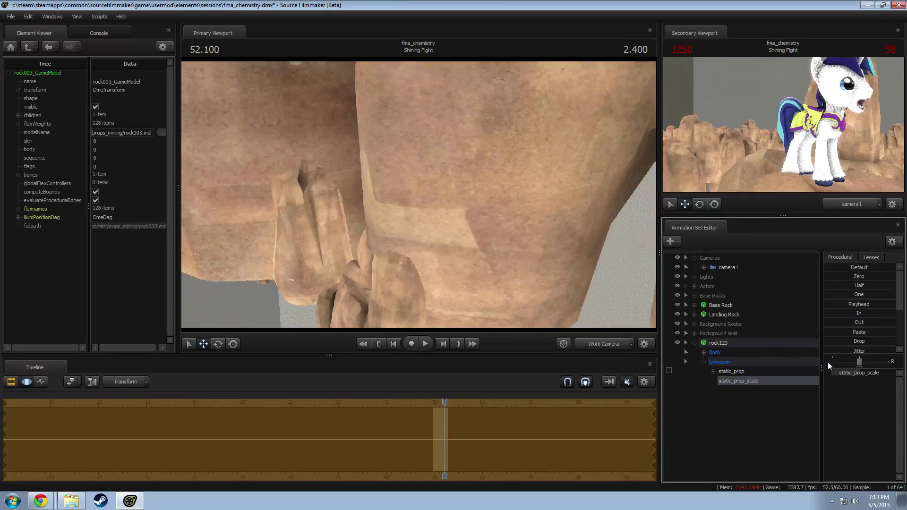
Step: Move and rotate the enlarged rock123 into place as ground behind the character's base rock
left_click(722, 343)
left_click_drag(495, 294, 418, 195)
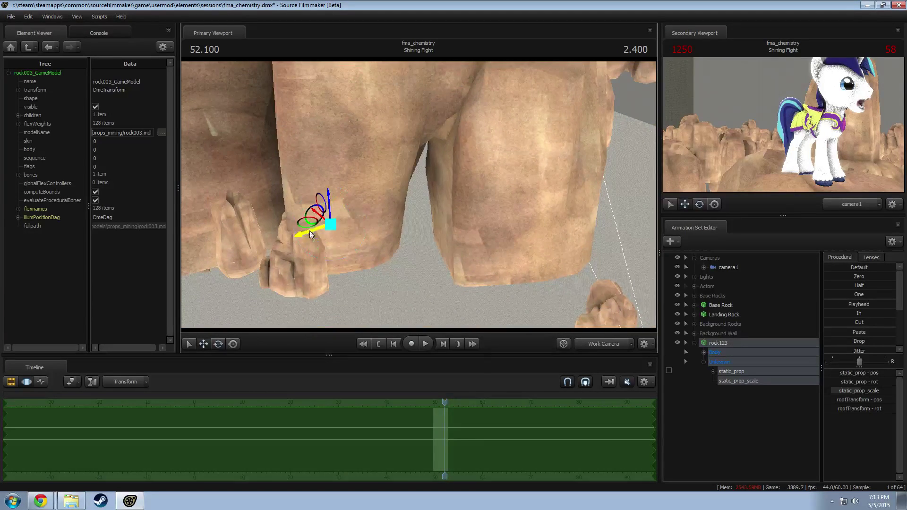
left_click_drag(310, 230, 419, 195)
key("e")
left_click_drag(343, 202, 302, 283)
key("w")
left_click_drag(301, 227, 415, 206)
left_click_drag(292, 221, 185, 140)
key("w")
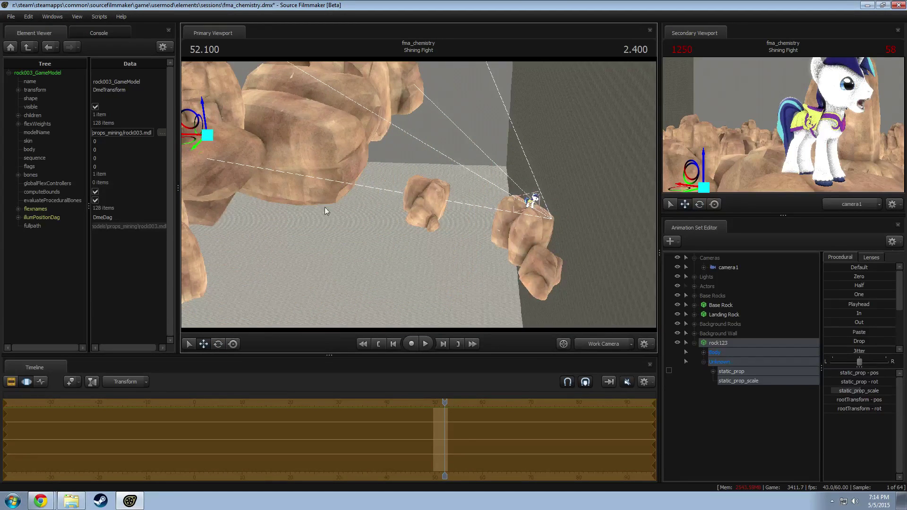
left_click_drag(325, 207, 418, 198)
key("e")
key("w")
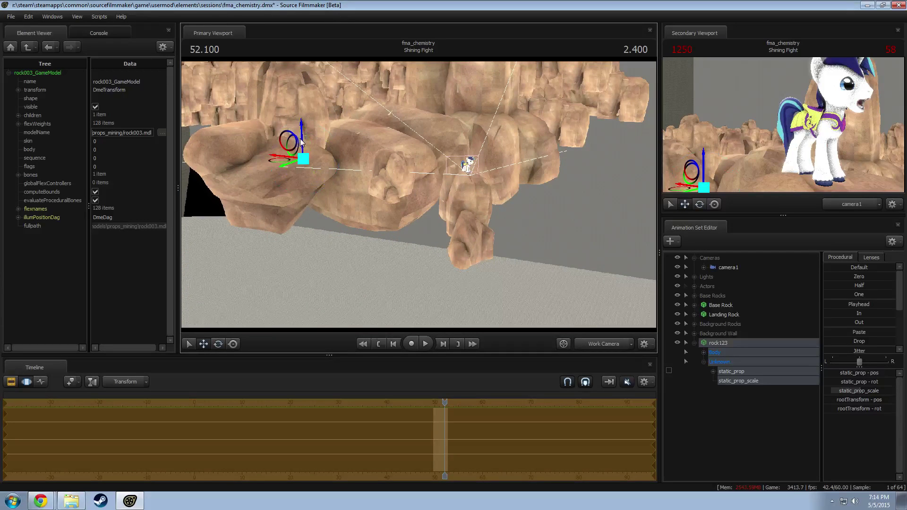
left_click_drag(464, 163, 442, 221)
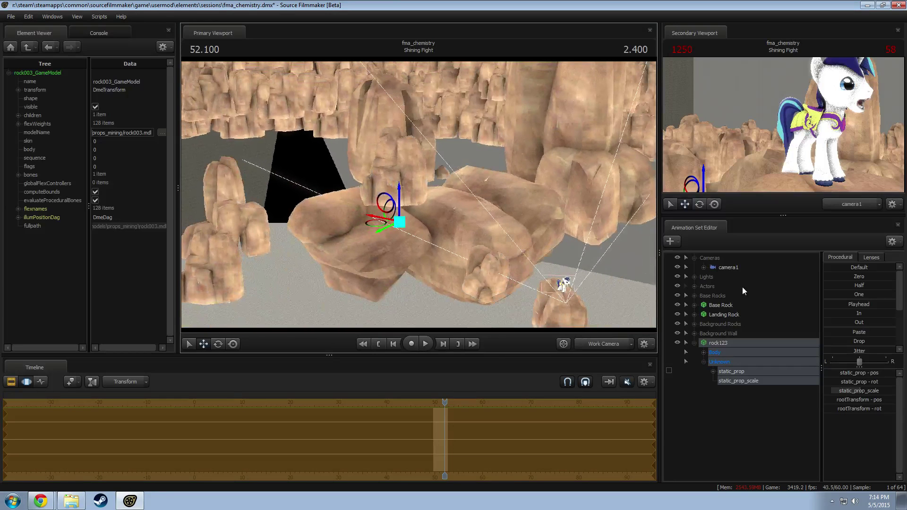
Step: Duplicate rock123 by copying and pasting its animation set
left_click(725, 342)
right_click(725, 342)
left_click(743, 355)
right_click(712, 410)
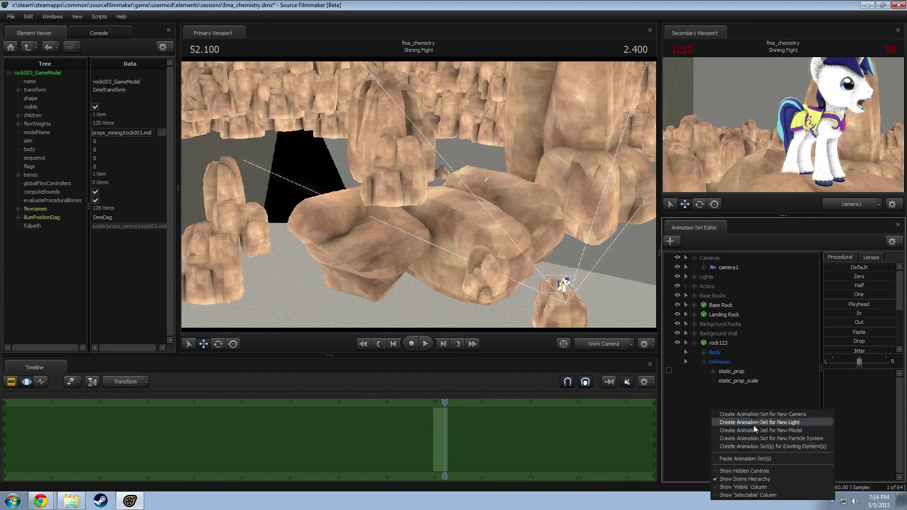
left_click(737, 456)
left_click(724, 335)
left_click(725, 343)
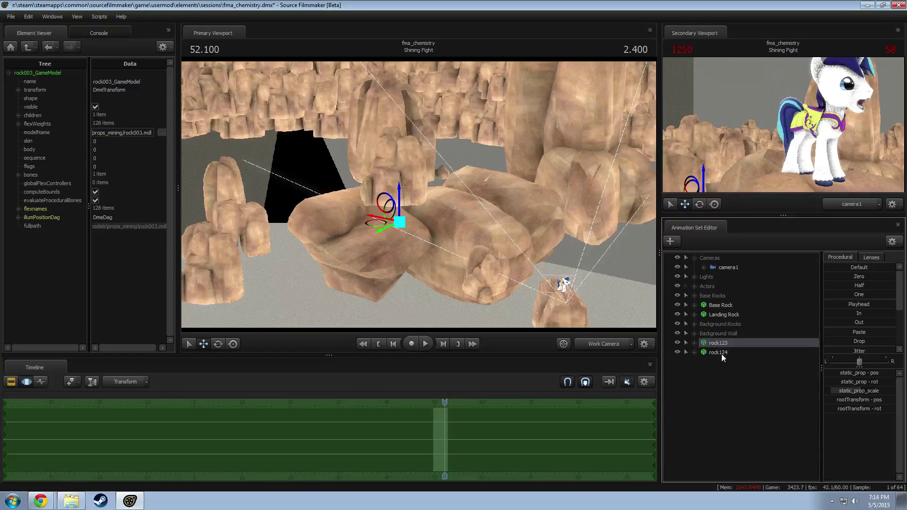
Step: Move rock124 to the opposite side of the camera's view and rotate it to vary the ground
right_click(722, 354)
left_click(715, 353)
left_click_drag(373, 223, 542, 230)
key("e")
mouse_move(419, 194)
left_mouse_down()
mouse_move(443, 218)
mouse_move(407, 221)
mouse_move(422, 219)
mouse_move(387, 165)
mouse_move(390, 178)
mouse_move(421, 188)
left_mouse_up()
key("w")
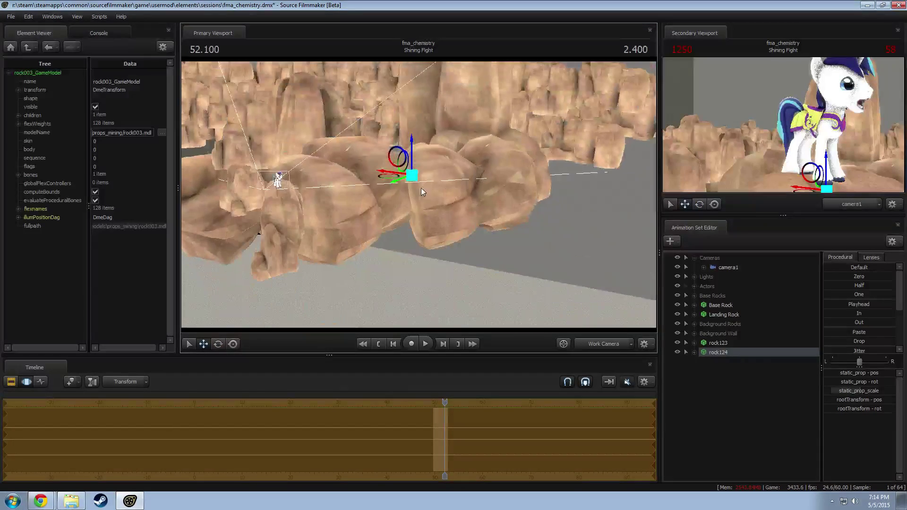
left_click_drag(401, 159, 434, 191)
left_click_drag(397, 132, 406, 142)
Step: Reposition rock123 relative to rock124 in the ground area
left_click(718, 344)
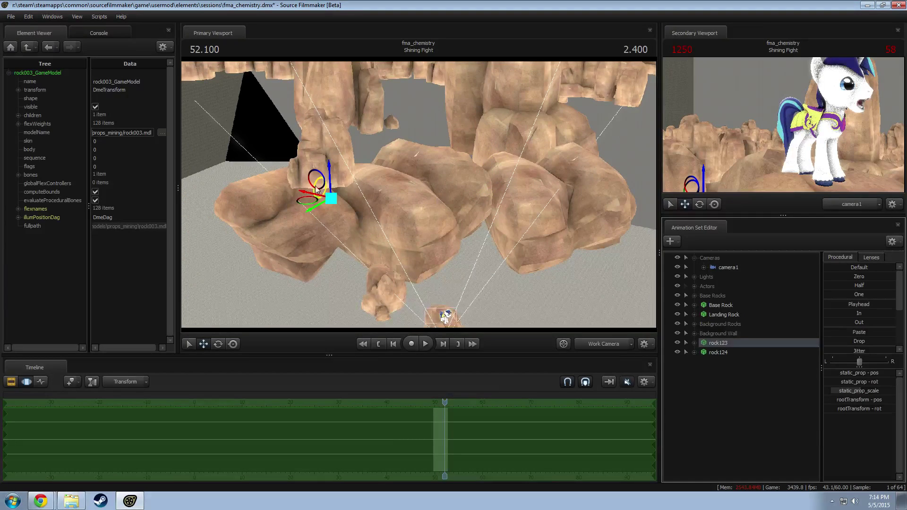
left_click_drag(331, 172, 308, 184)
left_click_drag(456, 175, 422, 208, "alt")
Step: Duplicate rock123 and rock124 together and select both pasted copies
left_click(731, 342)
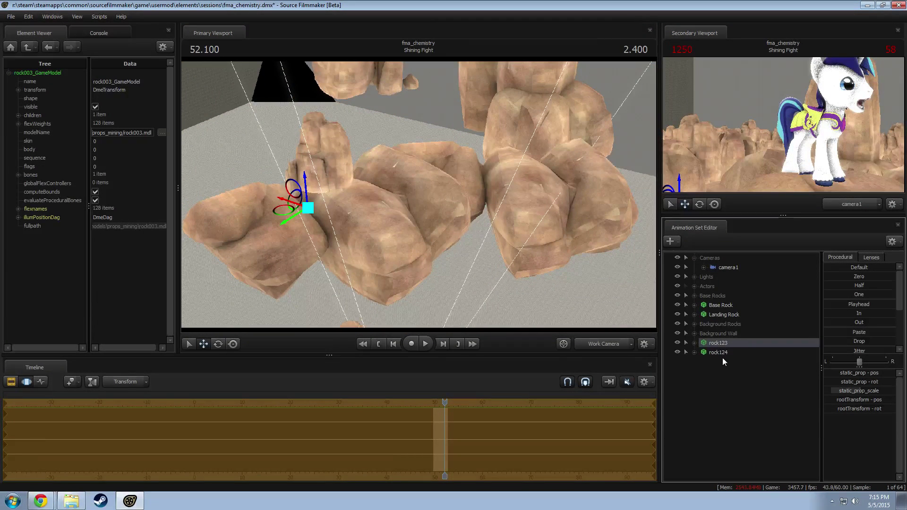
left_click(720, 353, "ctrl")
right_click(720, 353)
left_click(714, 370)
right_click(714, 370)
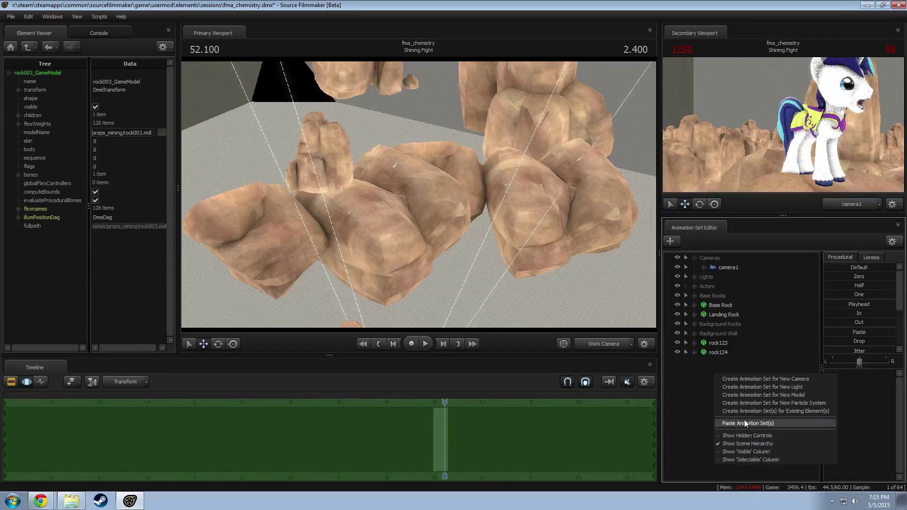
left_click(744, 422)
left_click(713, 356)
left_click(718, 363)
left_click(709, 370, "ctrl")
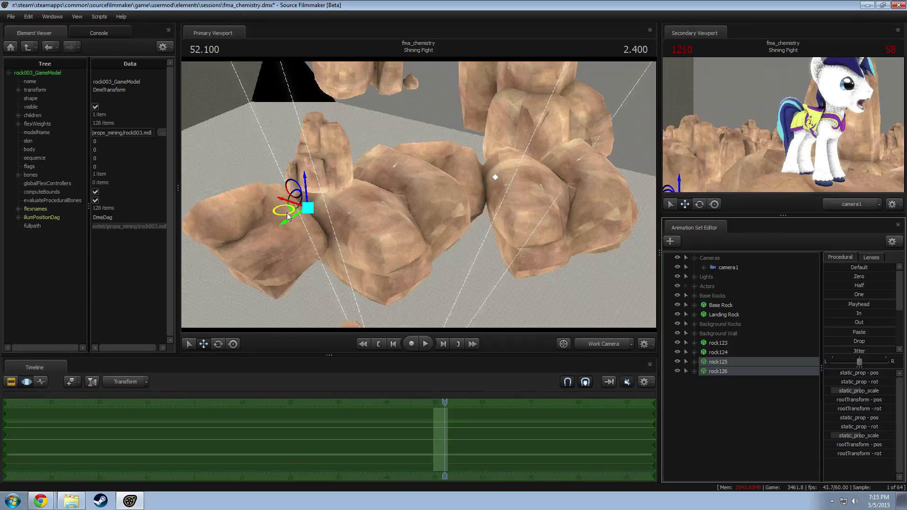
Step: Move rock125 and rock126 behind the first two ground rocks and adjust their height
left_click_drag(287, 216, 273, 162)
left_click_drag(273, 162, 285, 141, "alt")
key("e")
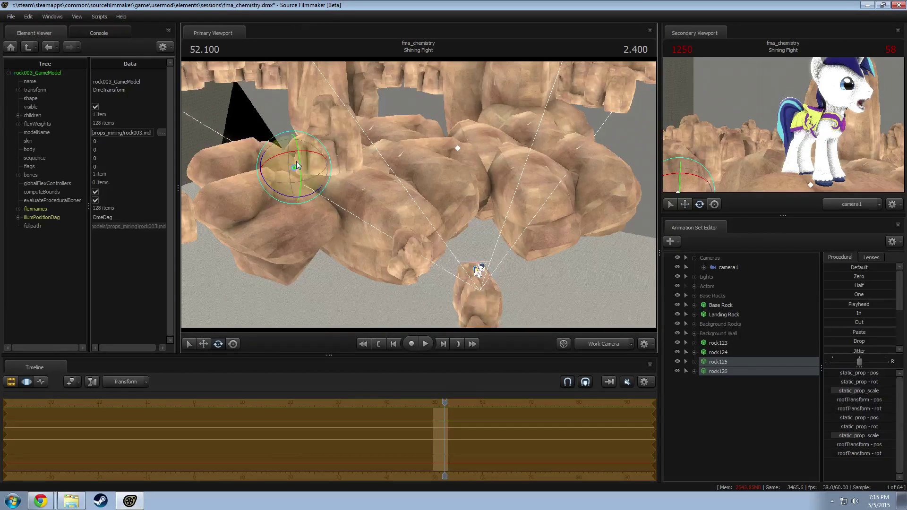
key("w")
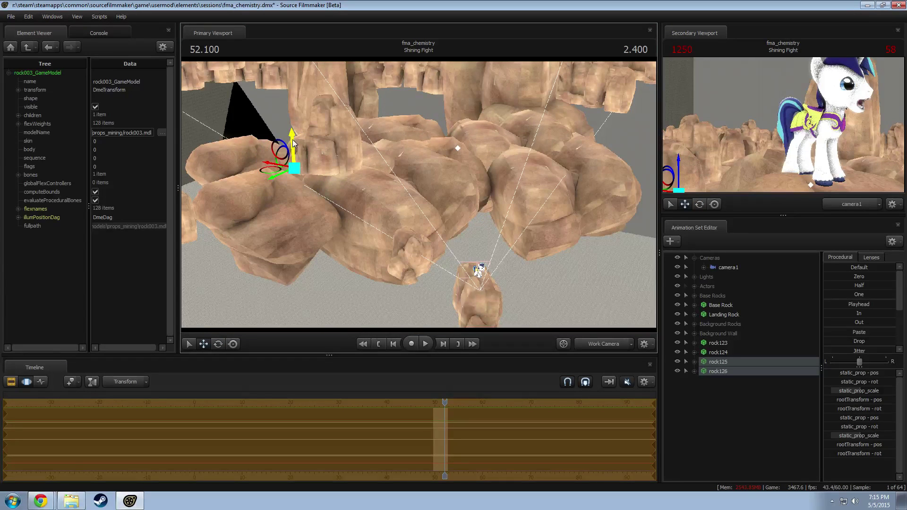
left_click_drag(292, 140, 293, 152)
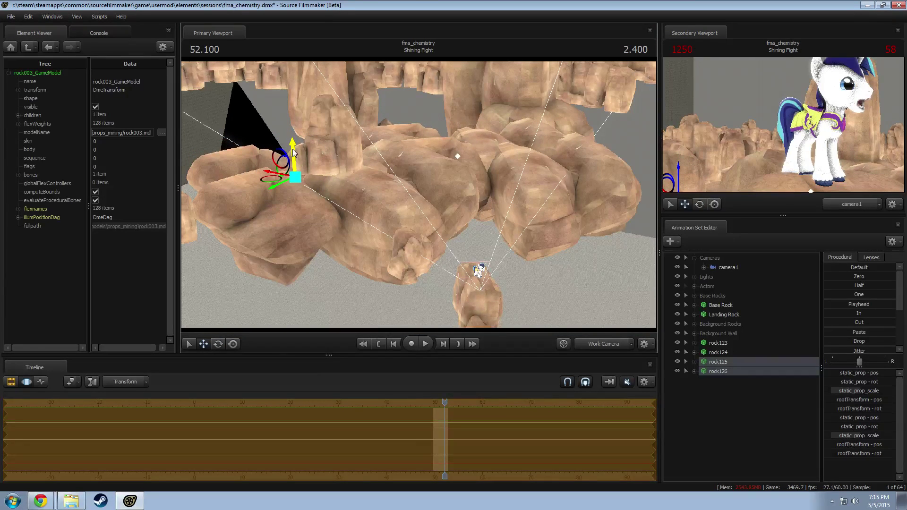
Step: Turn lighting back on in the primary viewport and lower rock123 through rock126 together
right_click(507, 202)
left_click(528, 228)
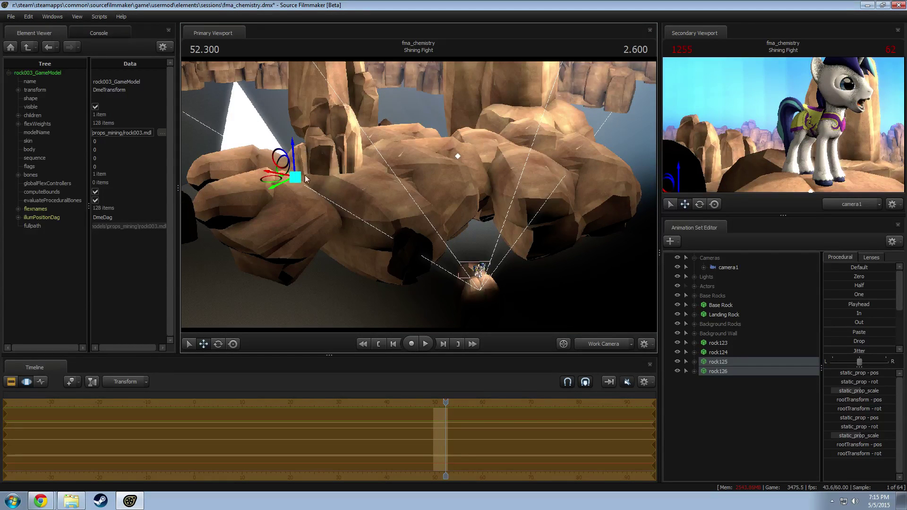
left_click_drag(724, 345, 726, 370)
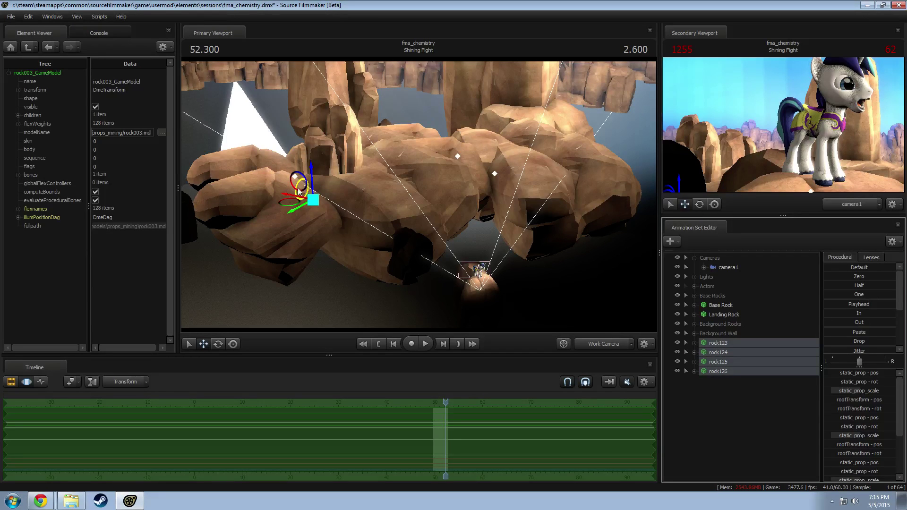
left_click_drag(311, 174, 311, 187)
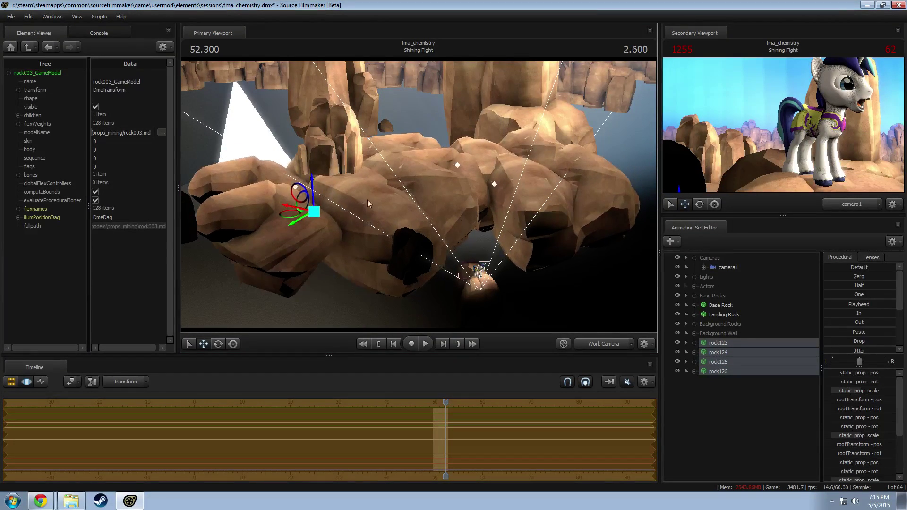
left_click_drag(572, 176, 599, 195, "ctrl")
Step: Rotate rock124 to change the shape it shows in the lit ground
left_click(725, 344)
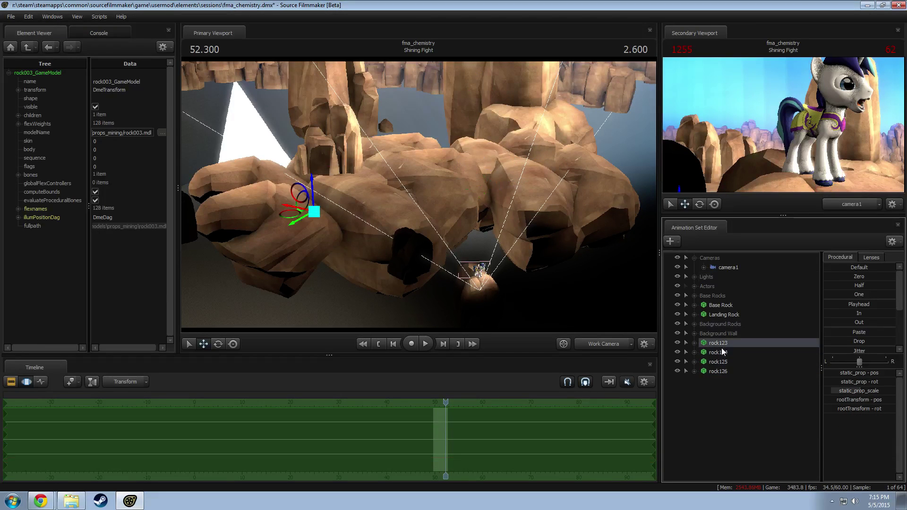
left_click(721, 353)
key("e")
left_click_drag(530, 194, 561, 228)
Step: Group rock123 through rock126 and rename the group Ground Rocks
left_click(718, 343)
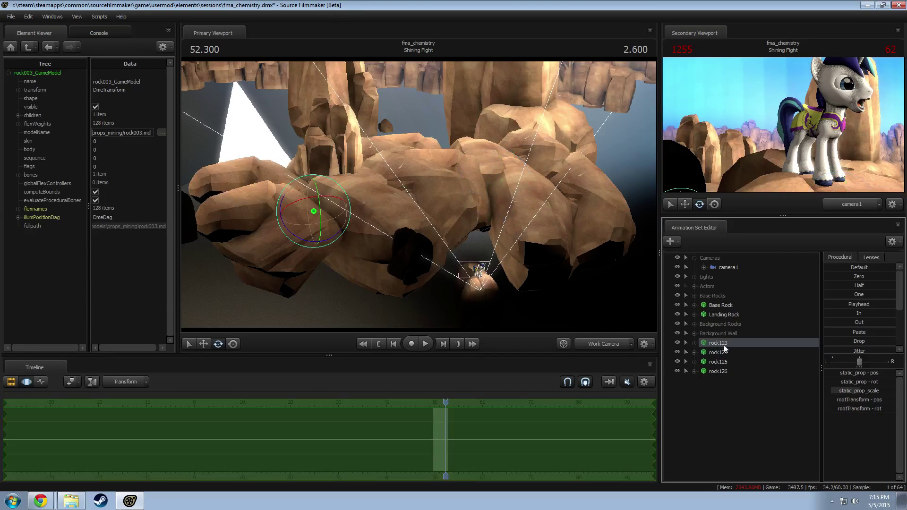
left_click(725, 374, "shift")
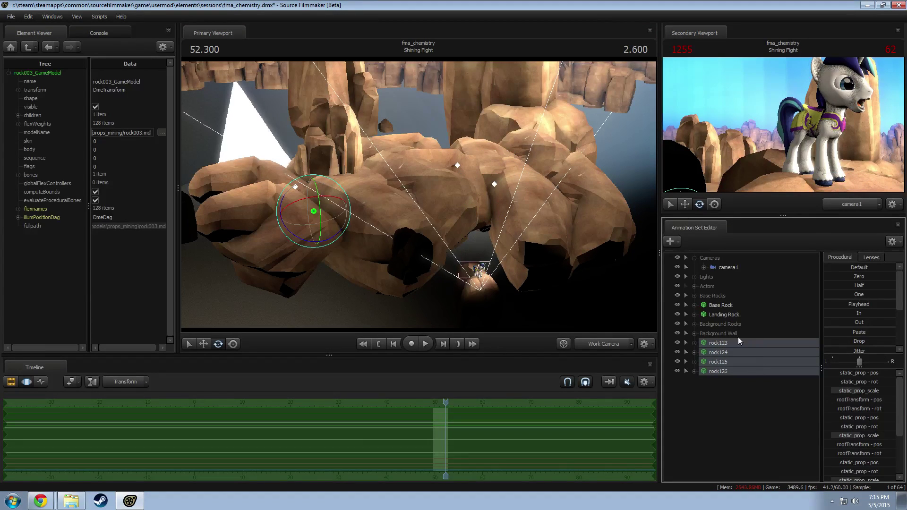
right_click(745, 351)
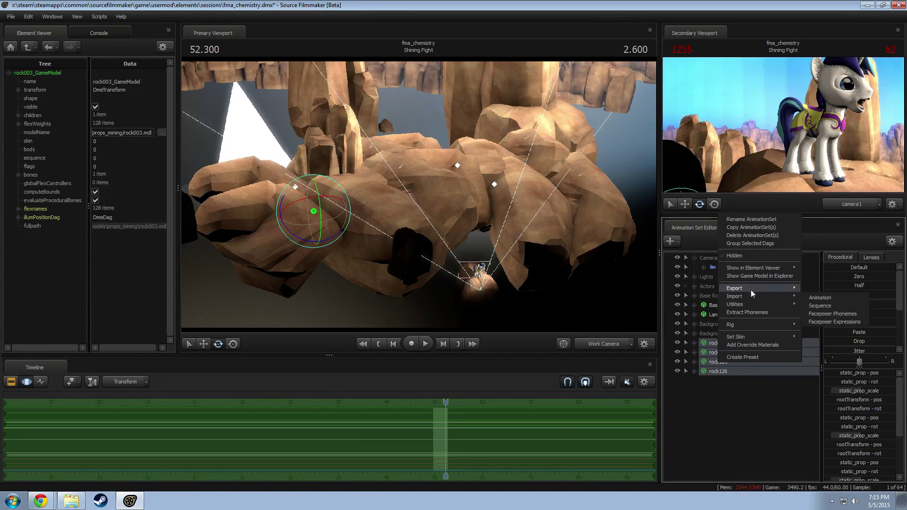
left_click(737, 244)
right_click(711, 342)
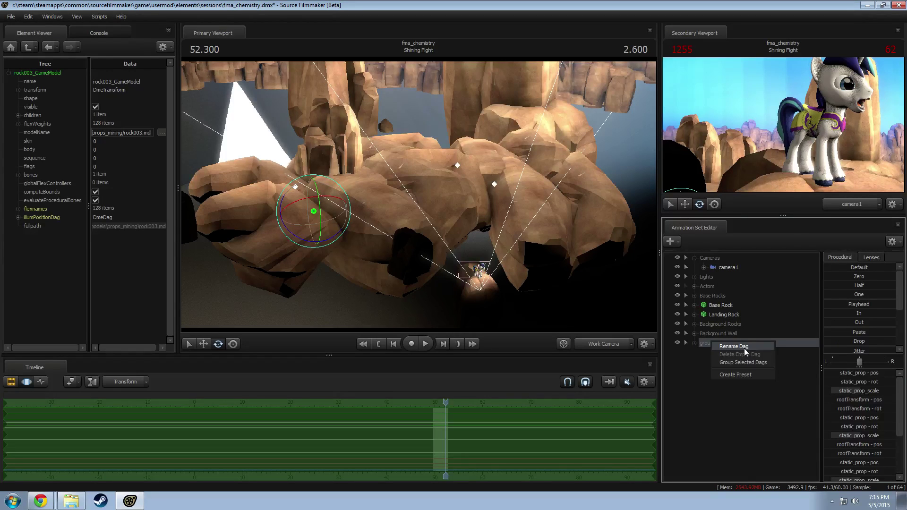
left_click(744, 349)
type("Ground Ro")
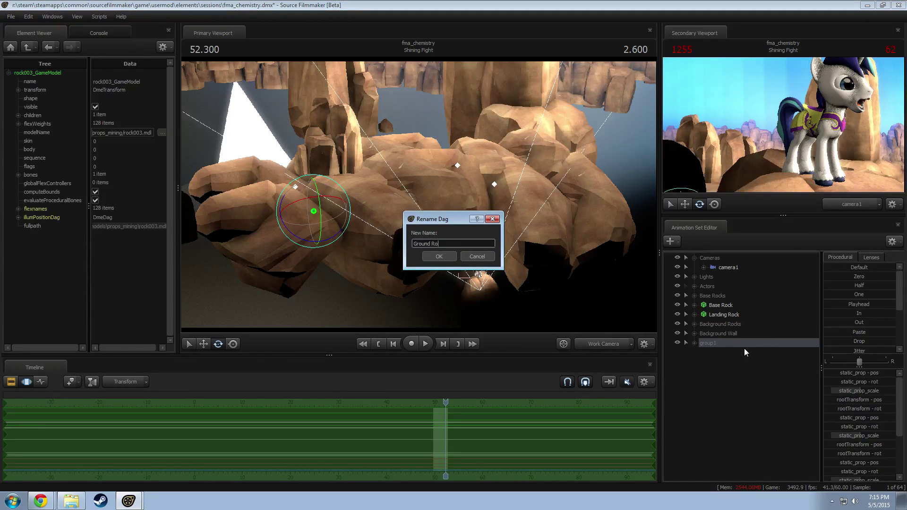
type("cks")
key("Return")
Step: Expand Ground Rocks, paste the previously copied pair of ground rocks again, and select both new rocks
left_click(694, 343)
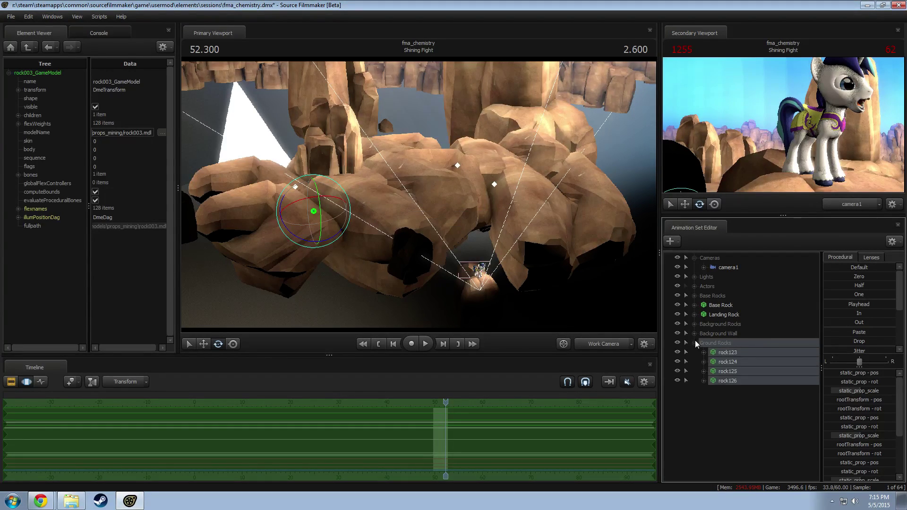
right_click(727, 382)
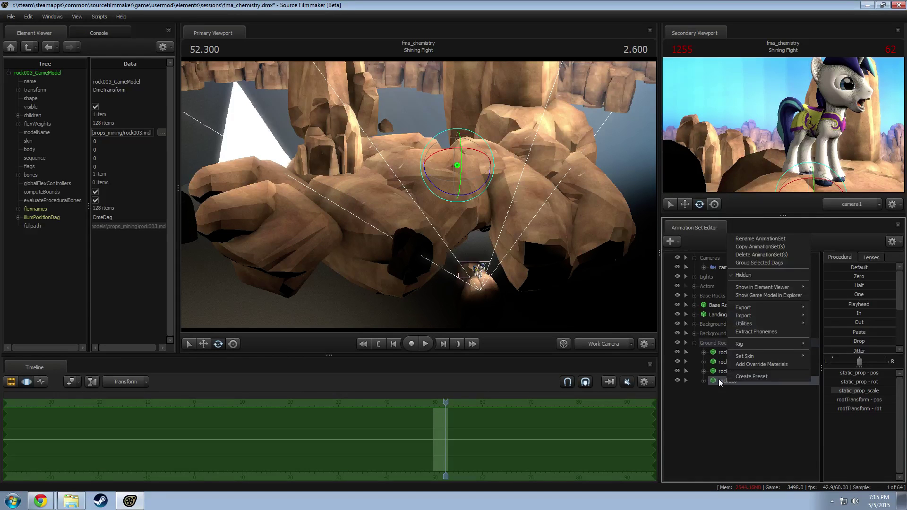
left_click(741, 416)
right_click(729, 407)
left_click(757, 451)
left_click(726, 392)
left_click(727, 400, "shift")
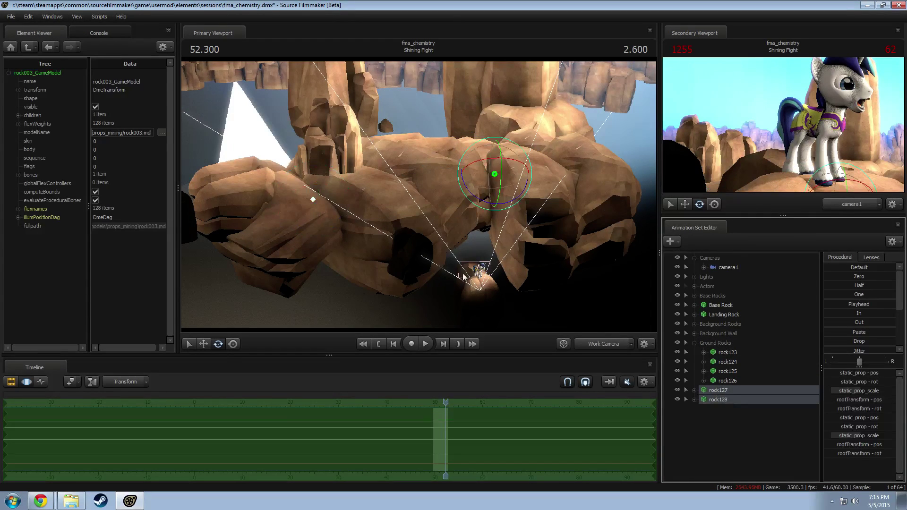
Step: Move rock127 and rock128 together along the ground behind the base rock and lower them slightly into it
left_click_drag(463, 274, 559, 275, "alt")
key("w")
left_click_drag(438, 157, 240, 148)
left_click_drag(432, 137, 296, 151)
left_click_drag(439, 222, 439, 189)
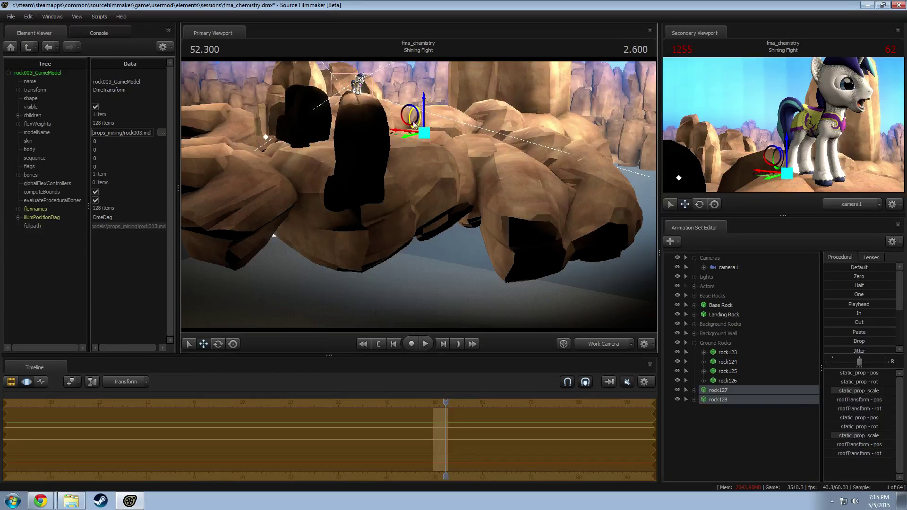
left_click_drag(404, 114, 400, 131)
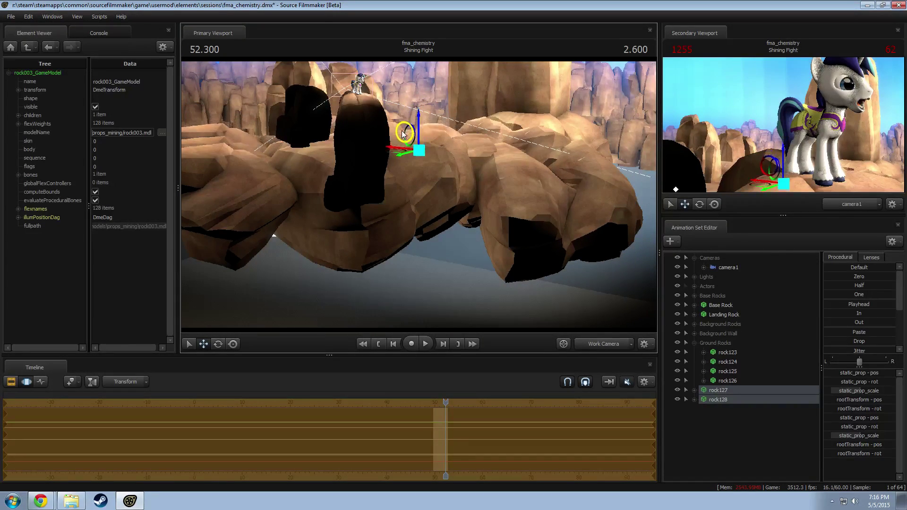
key("e")
key("w")
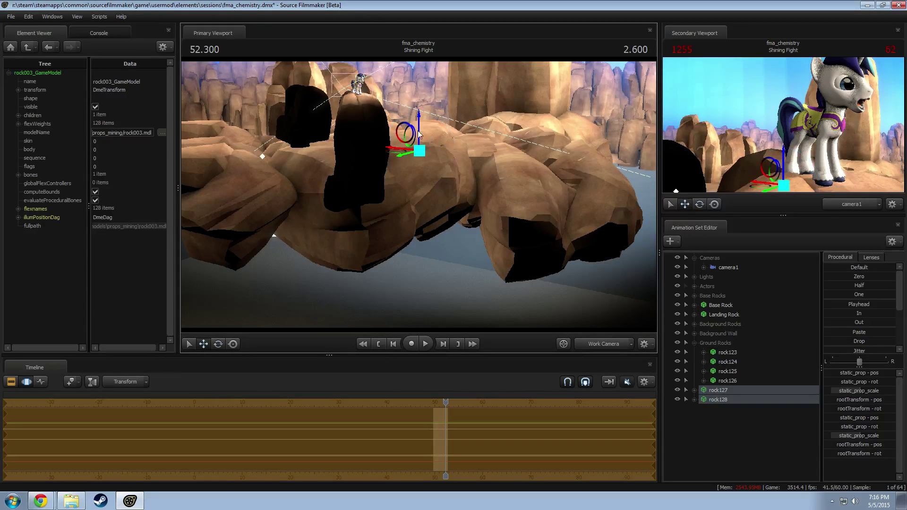
left_click_drag(402, 136, 404, 137)
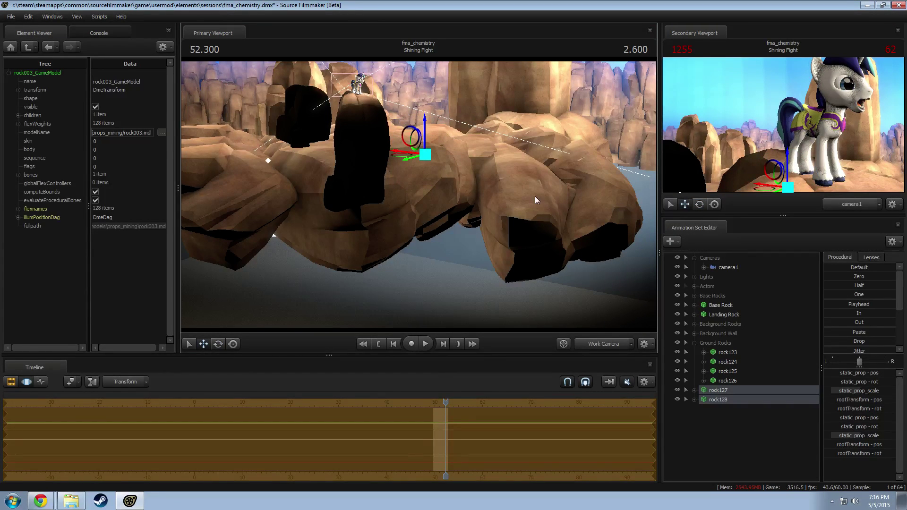
Step: Examine the ground around rock127 and rock128 from the scene camera's angle and from the work camera
key("space")
key("space")
left_click(597, 343, "ctrl")
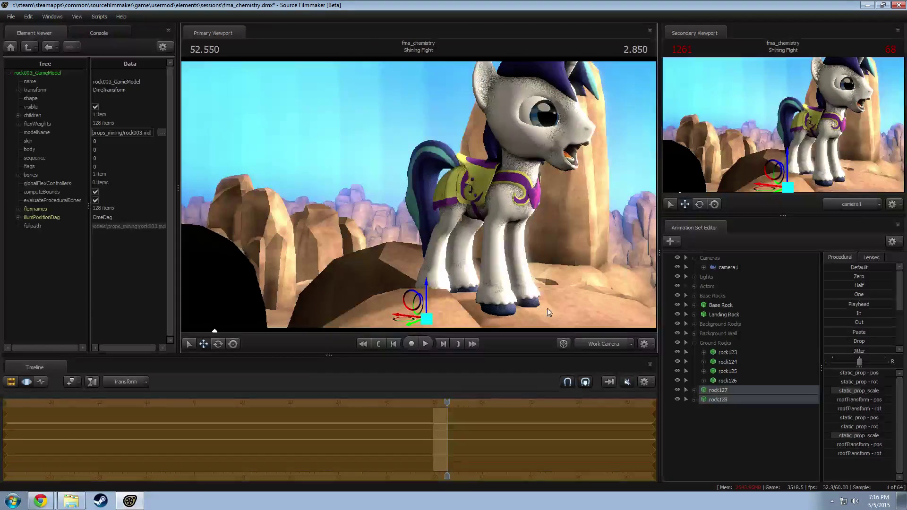
key("w")
key("a")
left_click_drag(546, 310, 538, 311)
key("d")
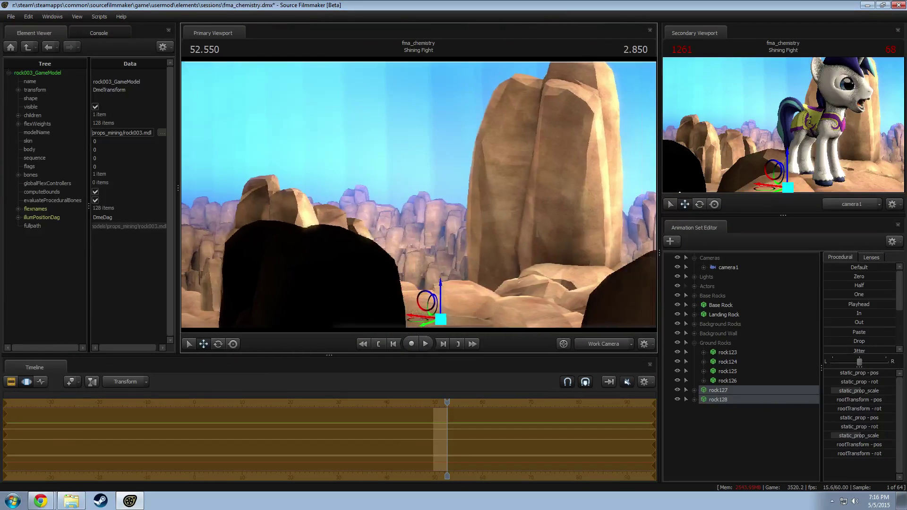
key("a")
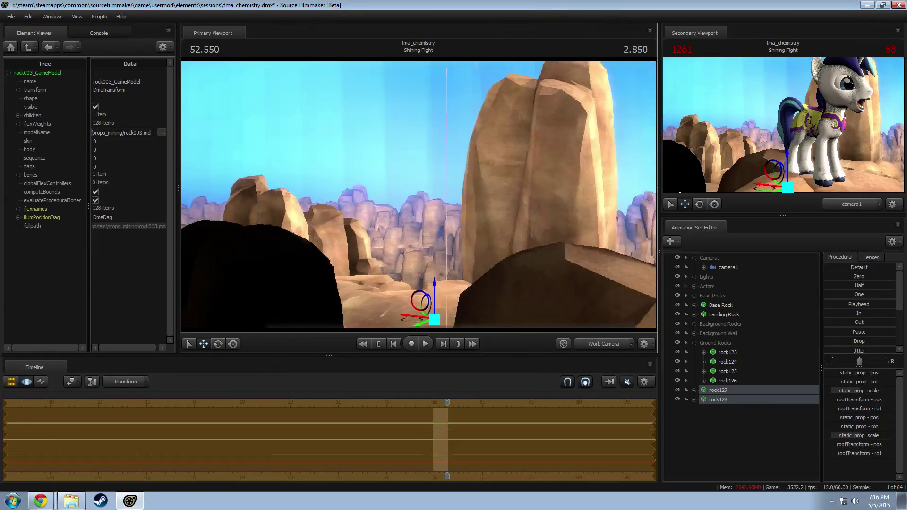
left_click_drag(381, 195, 362, 196)
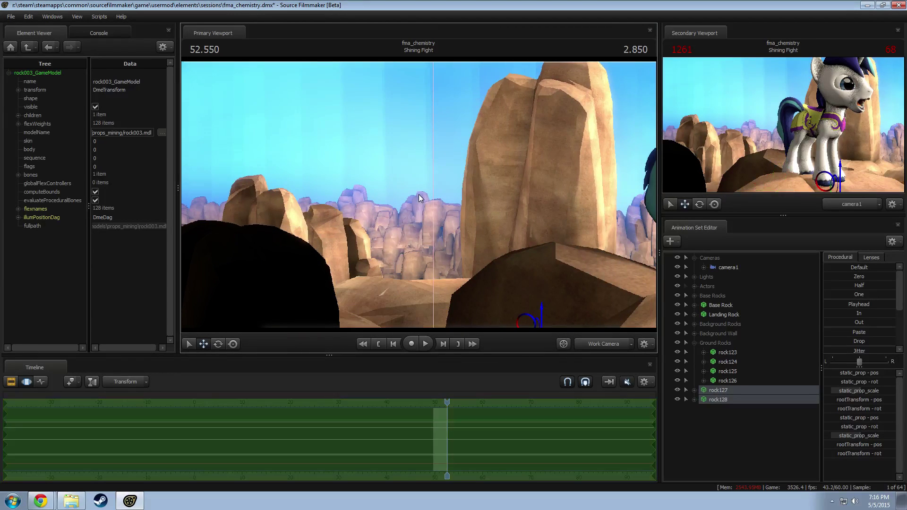
left_click(604, 345)
left_click(596, 348)
left_click_drag(491, 237, 505, 232)
left_click_drag(404, 194, 419, 198)
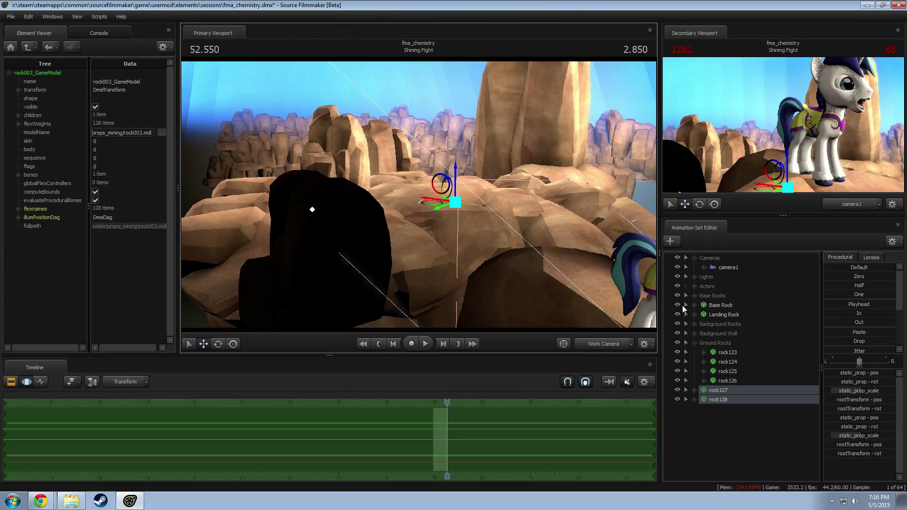
Step: Move rock127 and rock128 into the Ground Rocks group, collapse it, and check the shot through camera1
left_click_drag(736, 391, 715, 344)
left_click(722, 354)
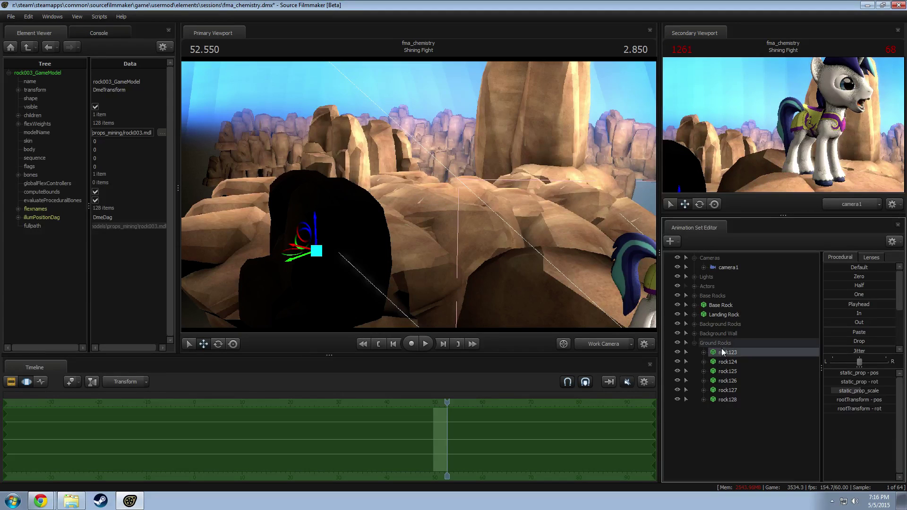
left_click(619, 347)
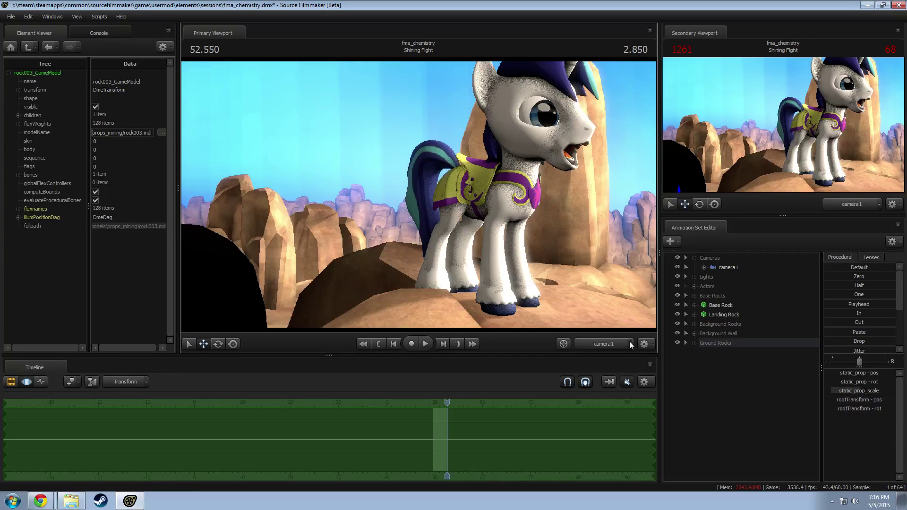
key("s")
left_click_drag(548, 243, 526, 276)
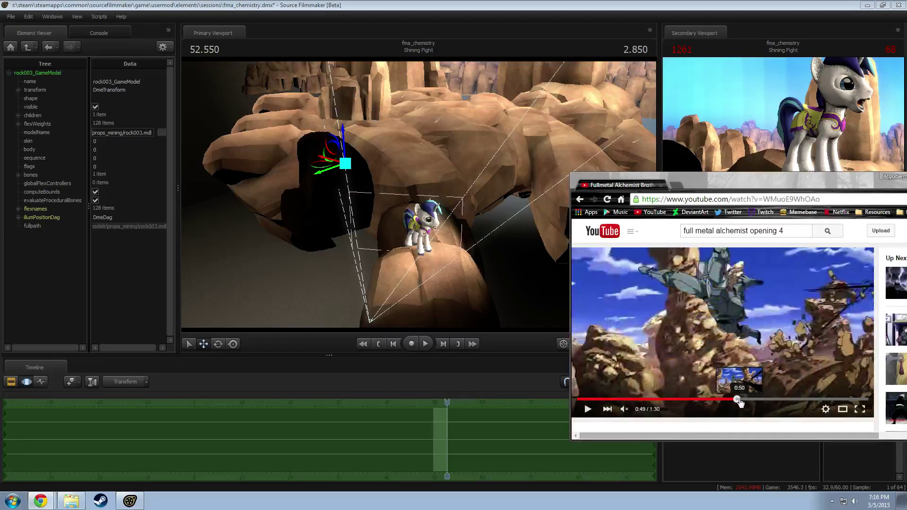
Step: Switch to the browser and replay the anime reference video from about 0:49 to 0:51
left_click(734, 401)
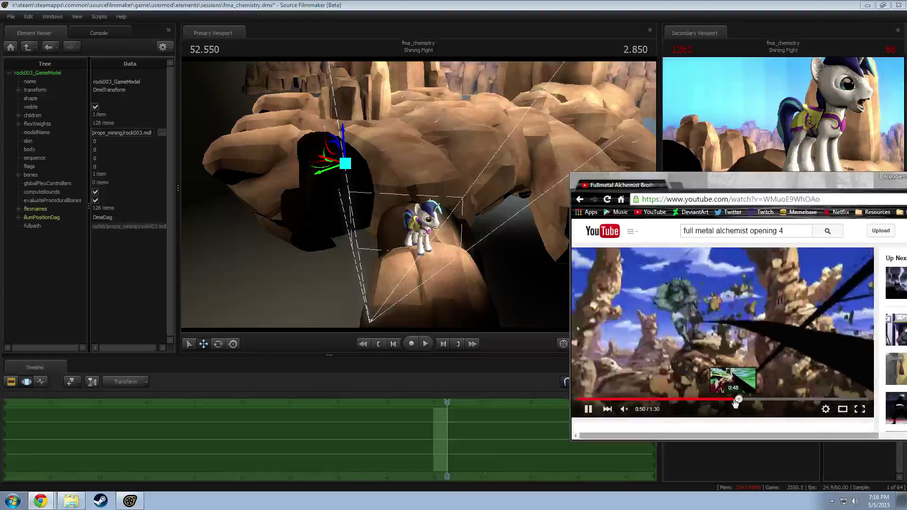
key("space")
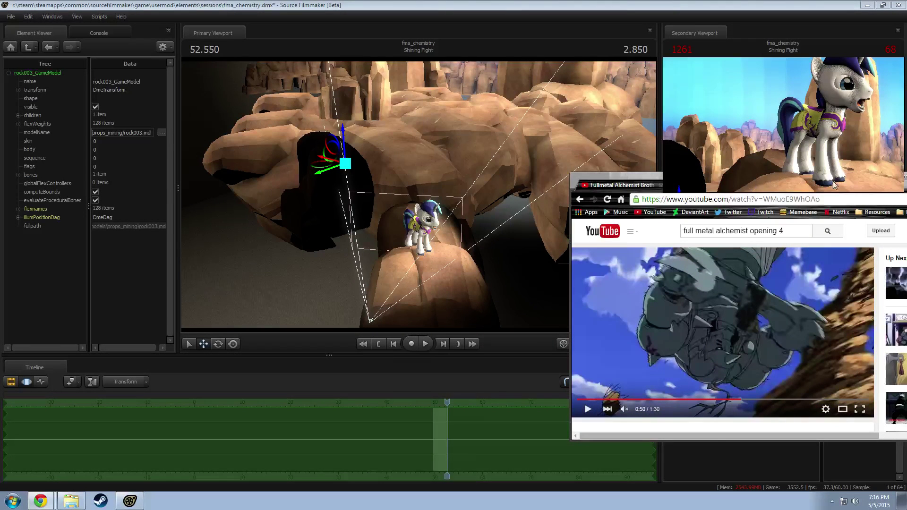
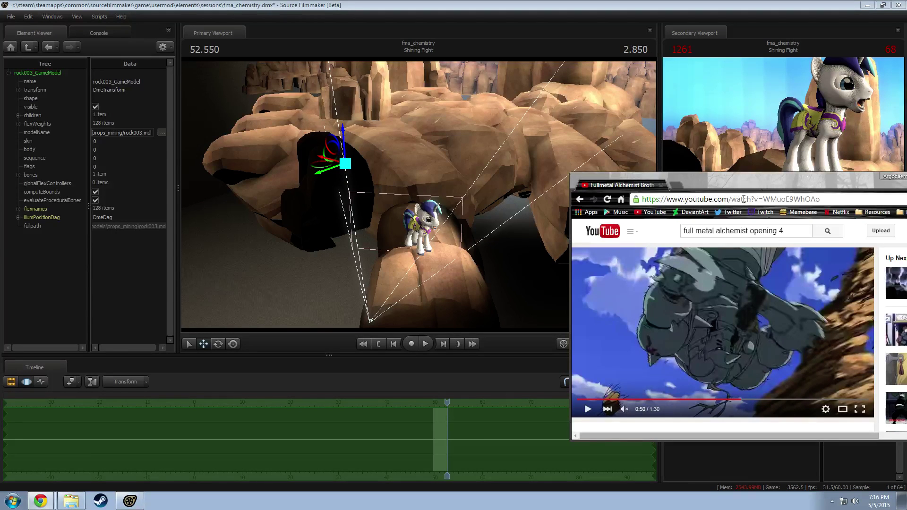
left_click(739, 401)
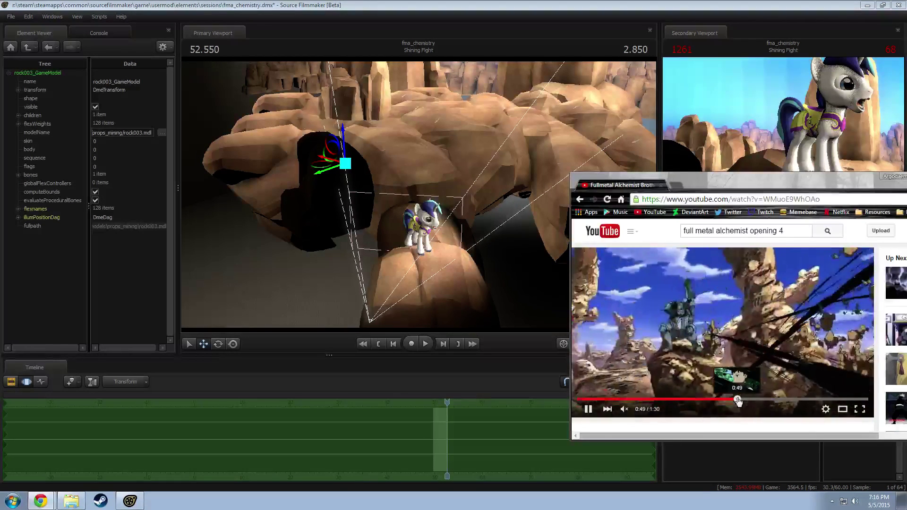
key("space")
key("space")
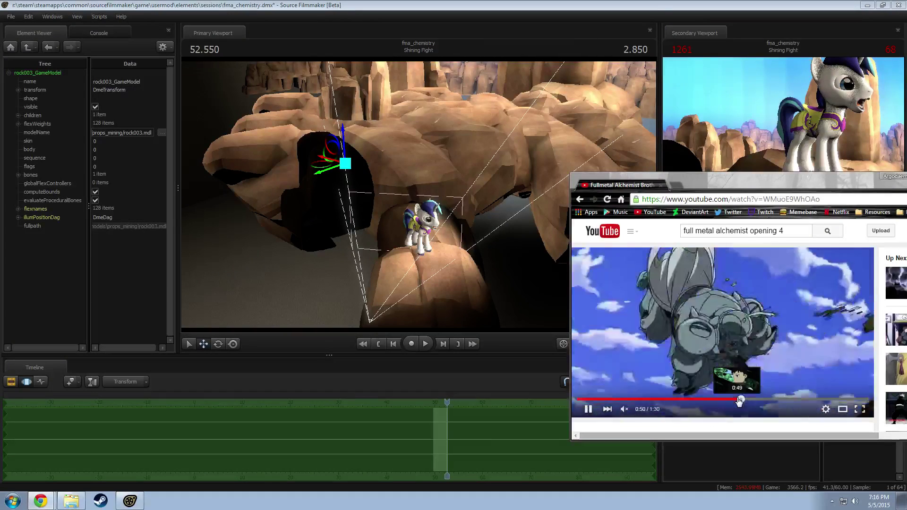
key("space")
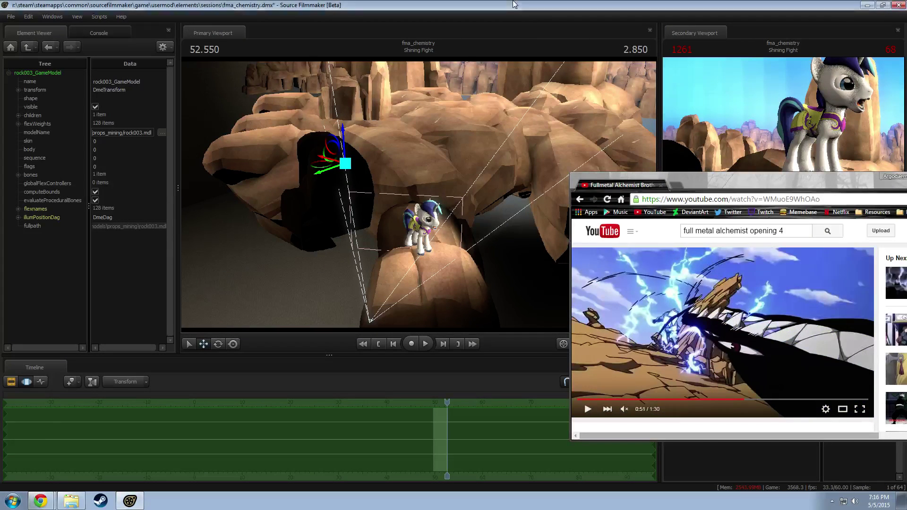
Step: Return to Source Filmmaker and move the playhead to 49.716, close to the start of the Shining Fight shot
left_click(494, 245)
left_click(439, 404)
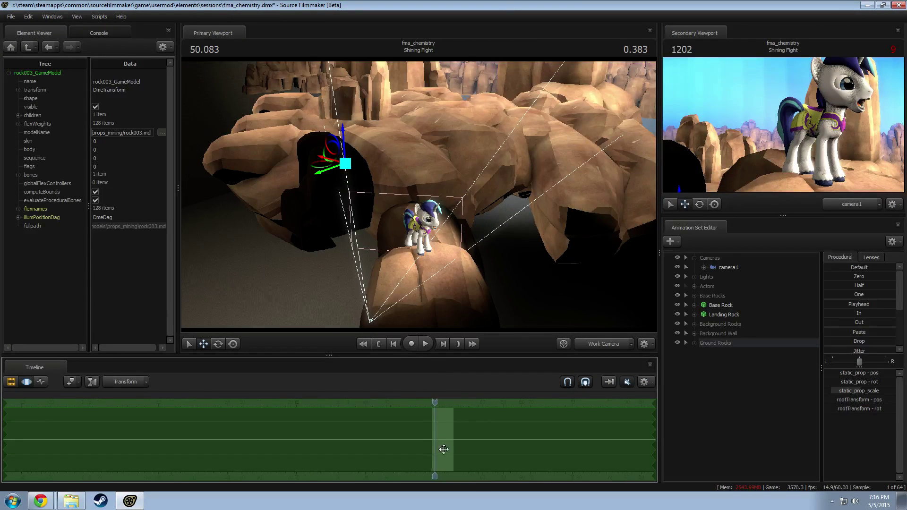
scroll(444, 449, "up", 5)
left_click(595, 348)
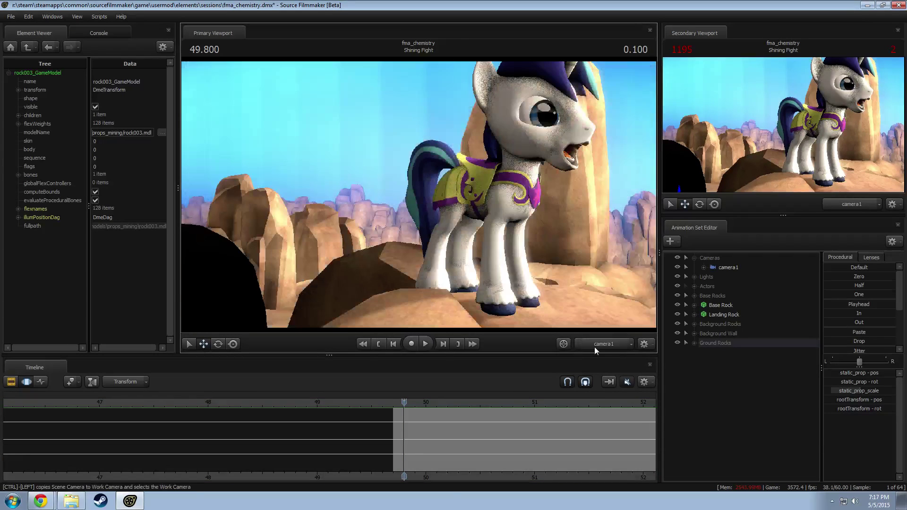
scroll(444, 468, "down", 3)
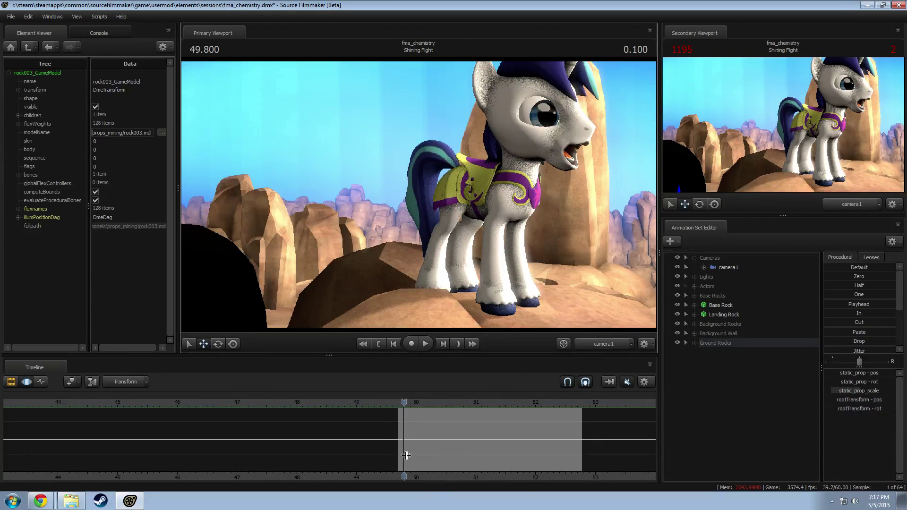
scroll(415, 439, "up", 6)
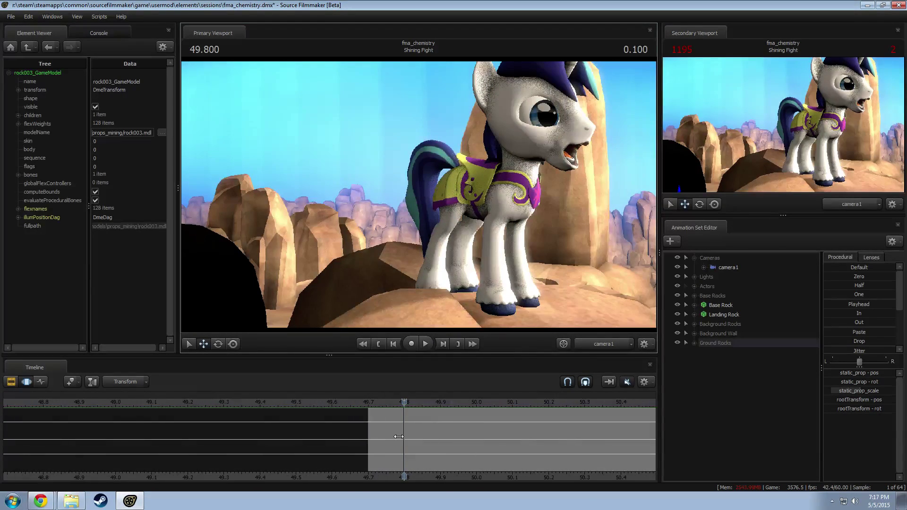
left_click_drag(373, 404, 383, 404)
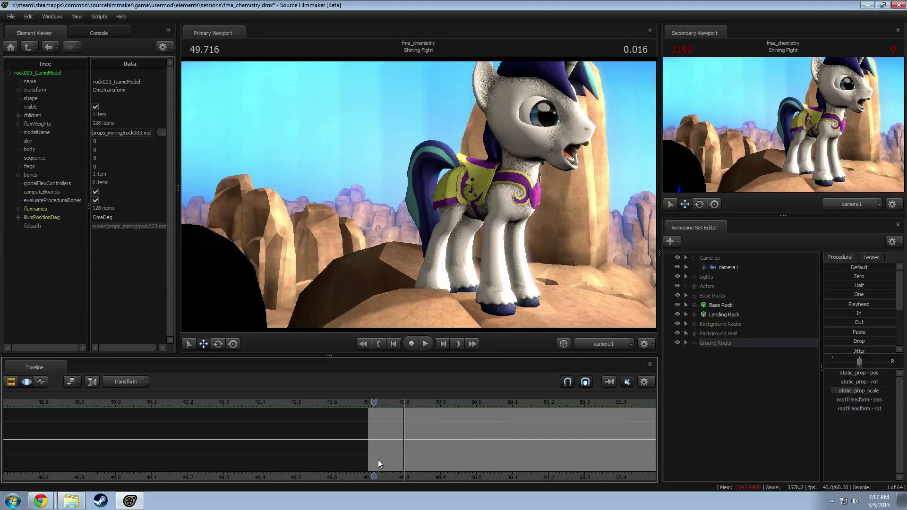
scroll(407, 446, "up", 3)
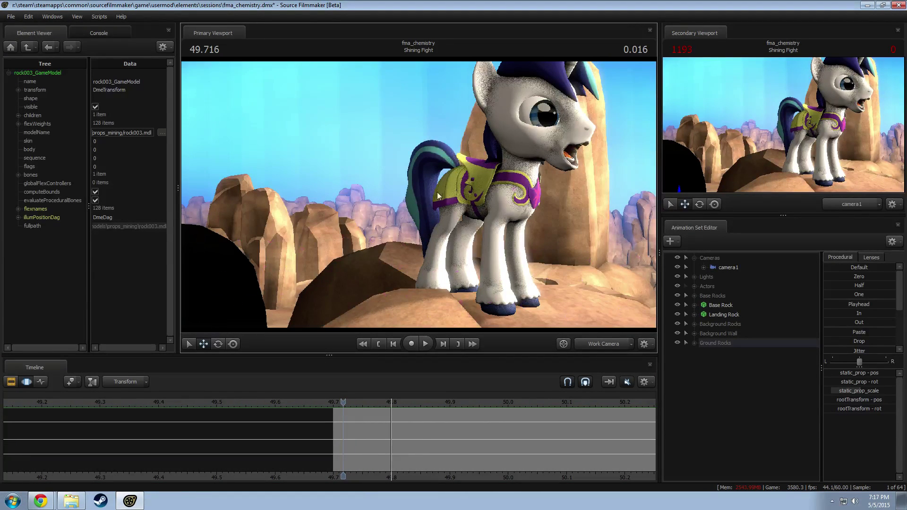
Step: Turn off lighting in the primary viewport and bring the work camera closer to the pony on the rock
right_click(402, 208)
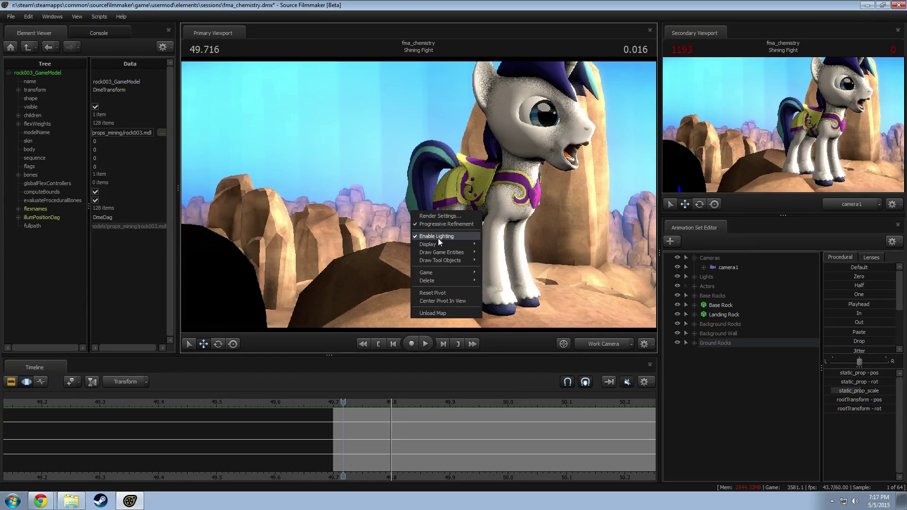
left_click(438, 240)
key("w")
mouse_move(419, 194)
left_mouse_down()
mouse_move(437, 203)
mouse_move(439, 219)
mouse_move(552, 191)
mouse_move(491, 192)
mouse_move(439, 236)
mouse_move(435, 187)
mouse_move(447, 208)
mouse_move(420, 215)
mouse_move(412, 201)
mouse_move(421, 224)
mouse_move(425, 208)
left_mouse_up()
key("w")
key("w")
Step: Switch to the browser and replay the reference fight around 0:48 to 0:50 to study its timing
key("alt+Tab")
left_click(742, 400)
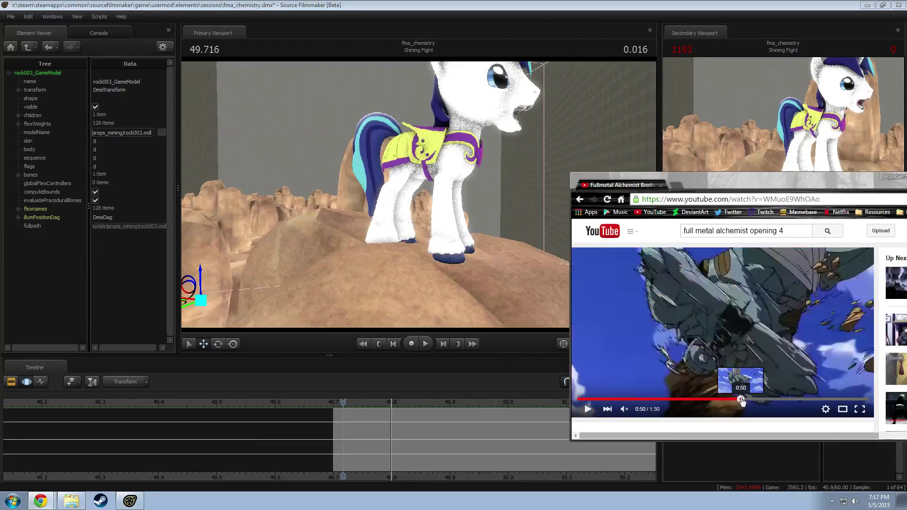
key("space")
left_click_drag(741, 400, 738, 400)
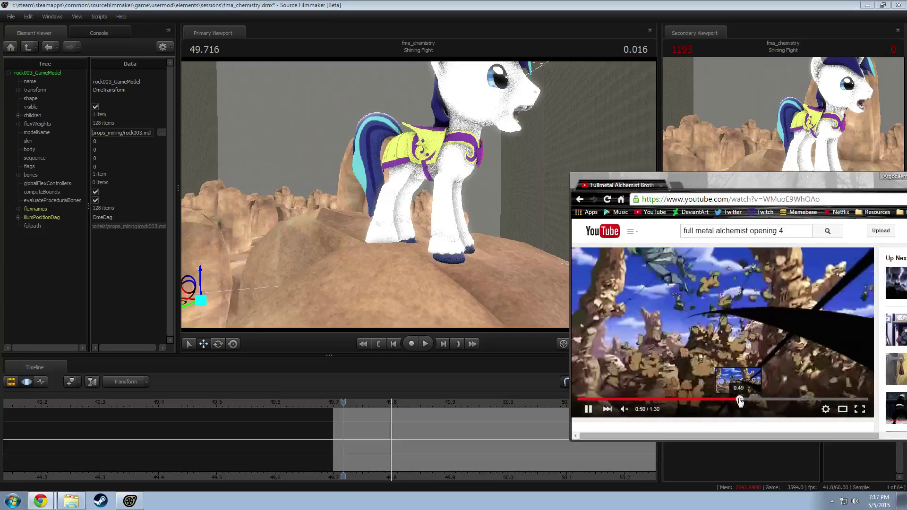
left_click(735, 400)
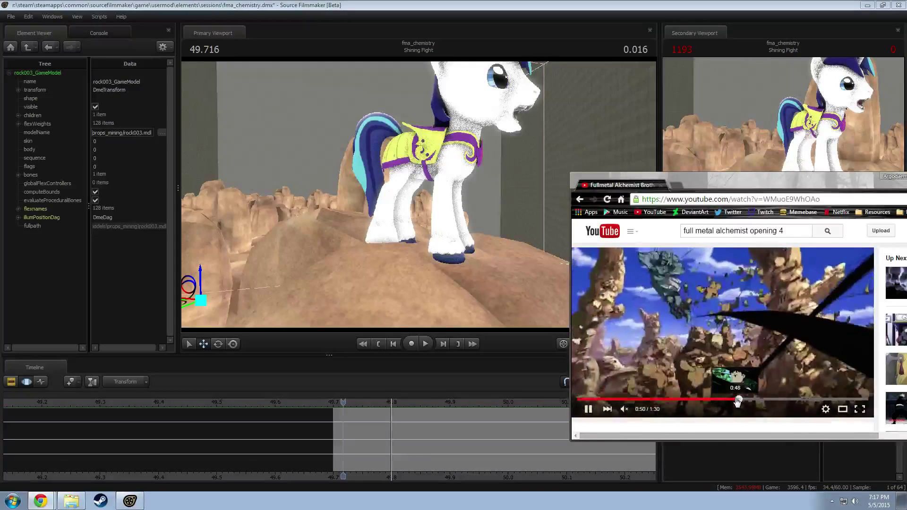
key("space")
Step: Return to Source Filmmaker and place timeline markers every 0.05 seconds from 49.70 to 50.15 in the Shining Fight shot
left_click(345, 435)
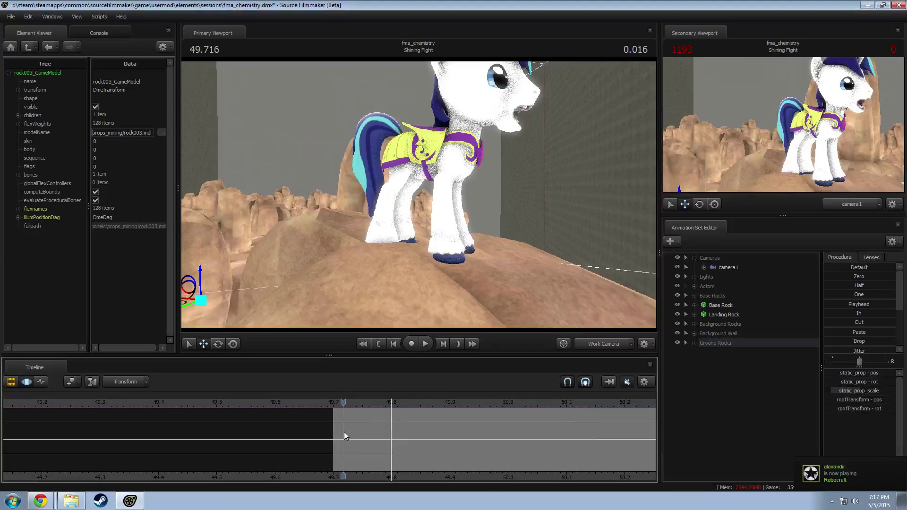
scroll(362, 452, "up", 3)
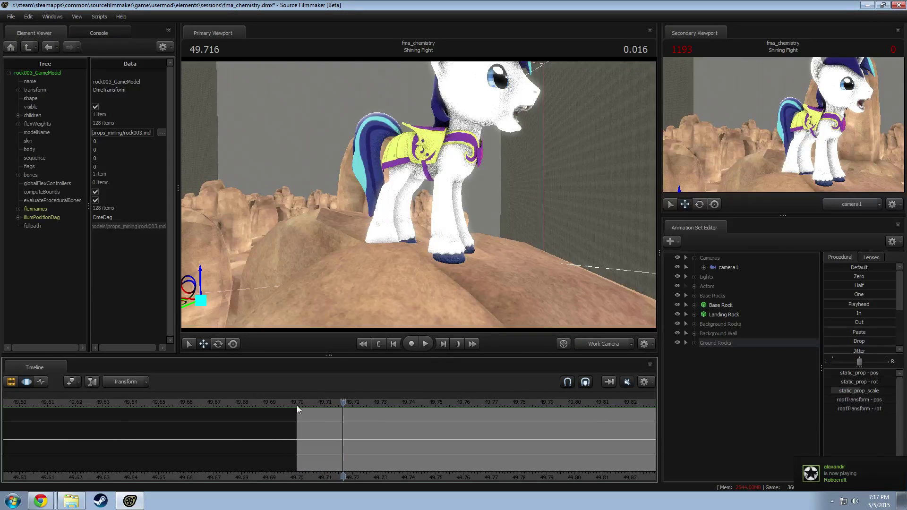
scroll(392, 461, "down", 5)
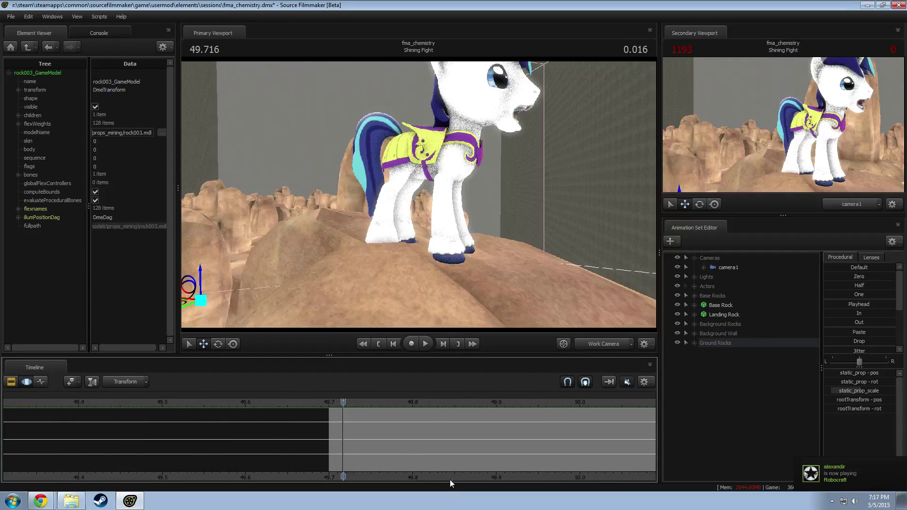
middle_click_drag(197, 478, 176, 477)
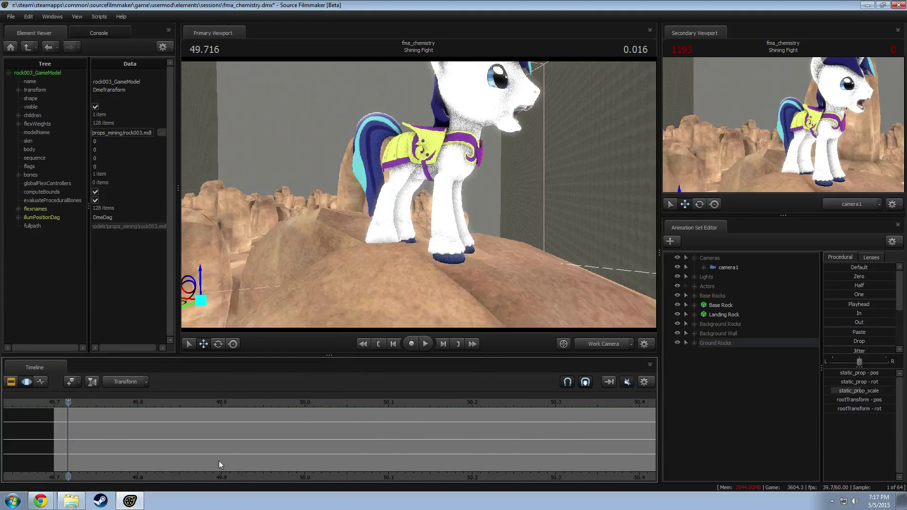
scroll(226, 460, "down", 3)
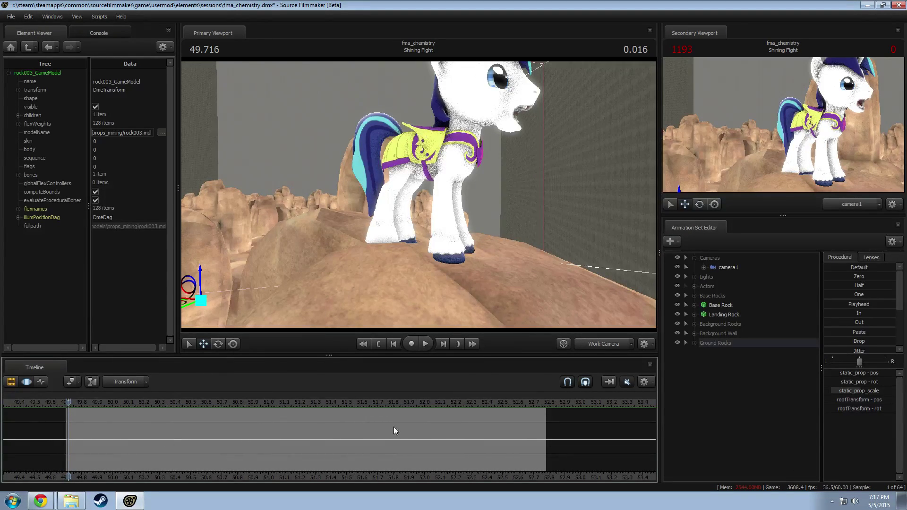
left_click_drag(259, 402, 71, 437)
middle_click_drag(109, 475, 296, 476)
scroll(214, 450, "up", 3)
left_click_drag(251, 438, 529, 433)
scroll(244, 426, "up", 3)
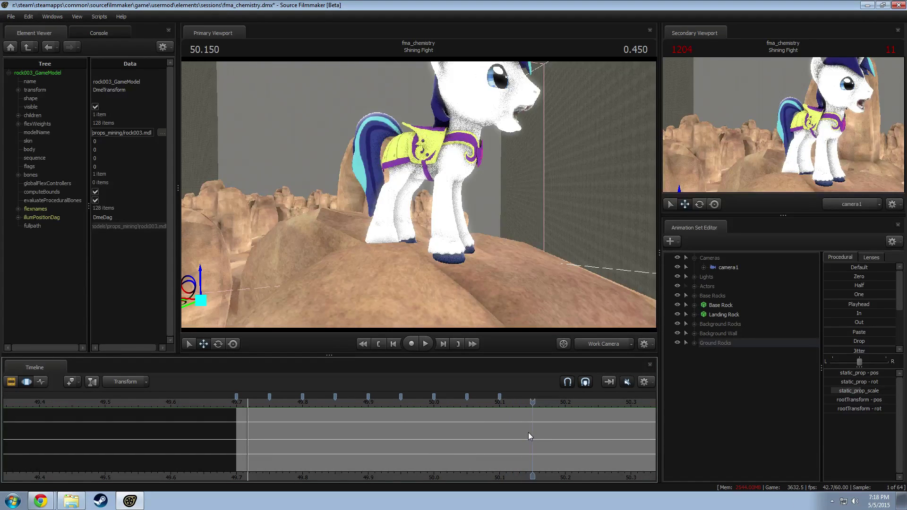
key("m")
scroll(525, 437, "down", 3)
Step: Switch the timeline to the Clip Editor and show the shots leading up to Shining Fight
key("q")
key("F2")
scroll(361, 436, "down", 2)
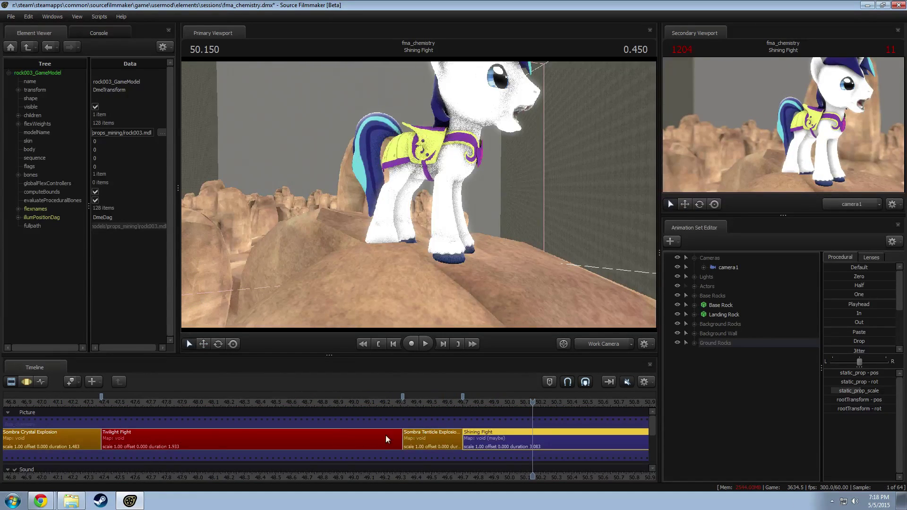
Step: Open the Twilight Fight shot in the Motion Editor and review its list of active bookmarks
left_click(208, 434)
key("F3")
mouse_move(185, 406)
left_mouse_down()
mouse_move(170, 404)
mouse_move(183, 403)
left_mouse_up()
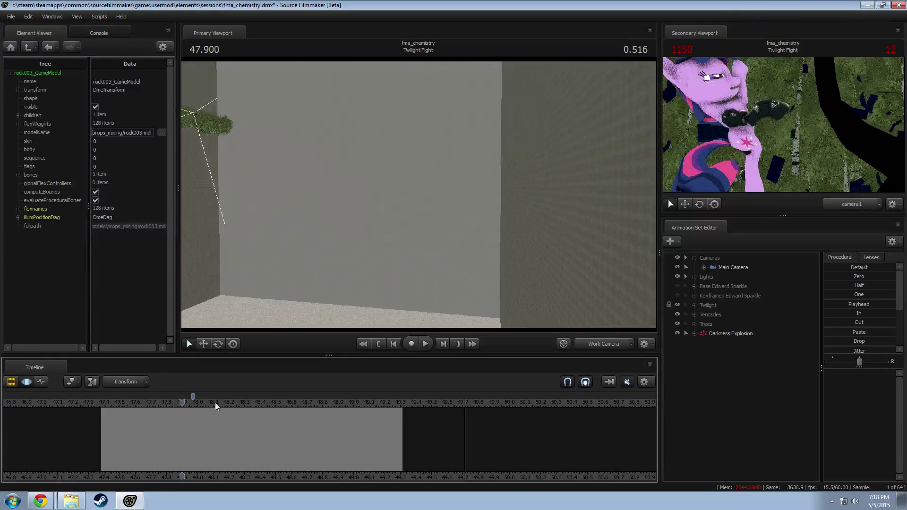
right_click(266, 398)
mouse_move(296, 373)
left_click(373, 402)
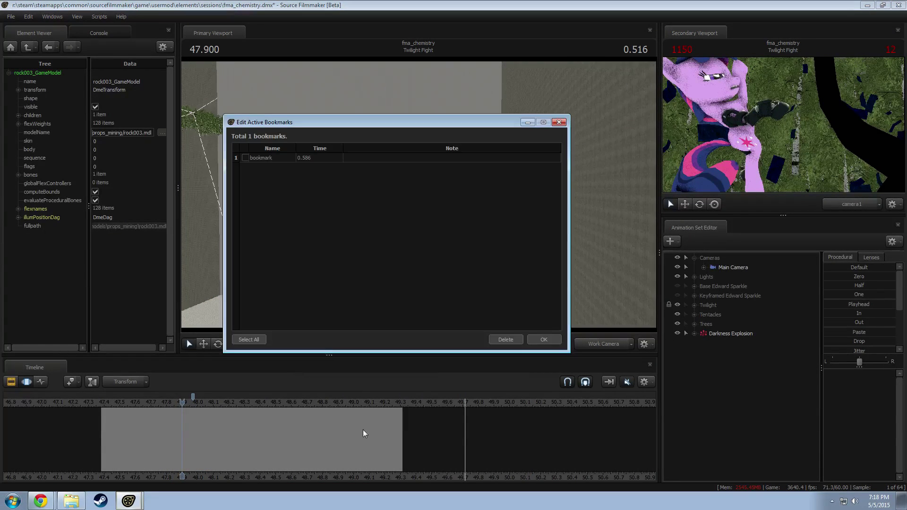
left_click(246, 158)
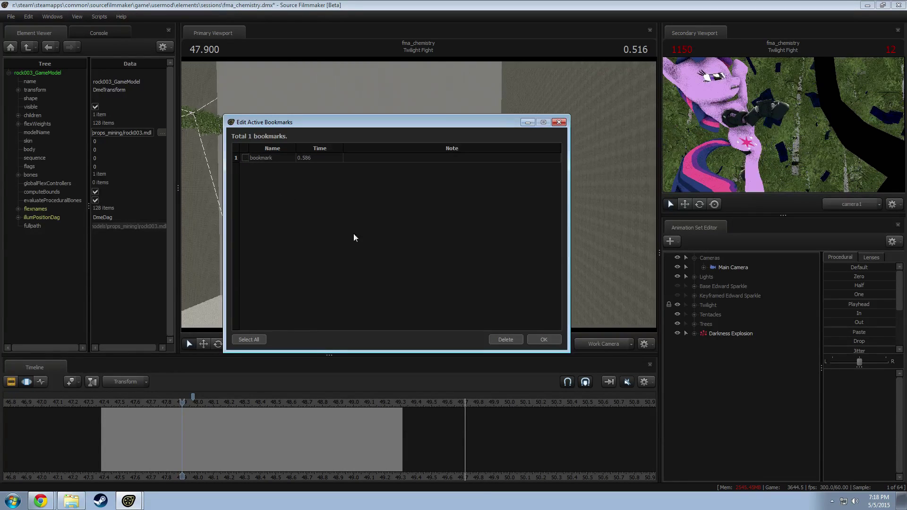
left_click(557, 123)
Step: Examine the key spacing of the Keyframed Edward Sparkle group by scrubbing through the Twilight Fight shot to about 49.2 seconds
left_click(239, 402)
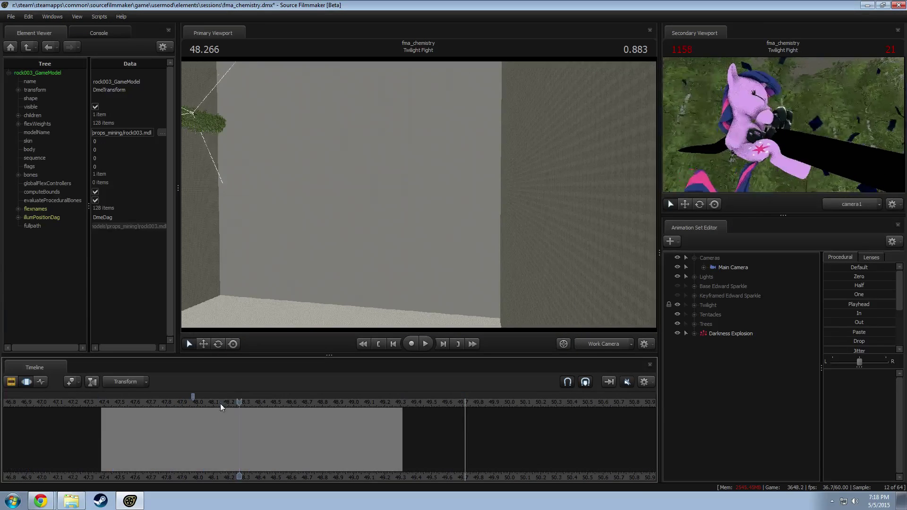
left_click_drag(220, 404, 183, 404)
left_click(709, 286)
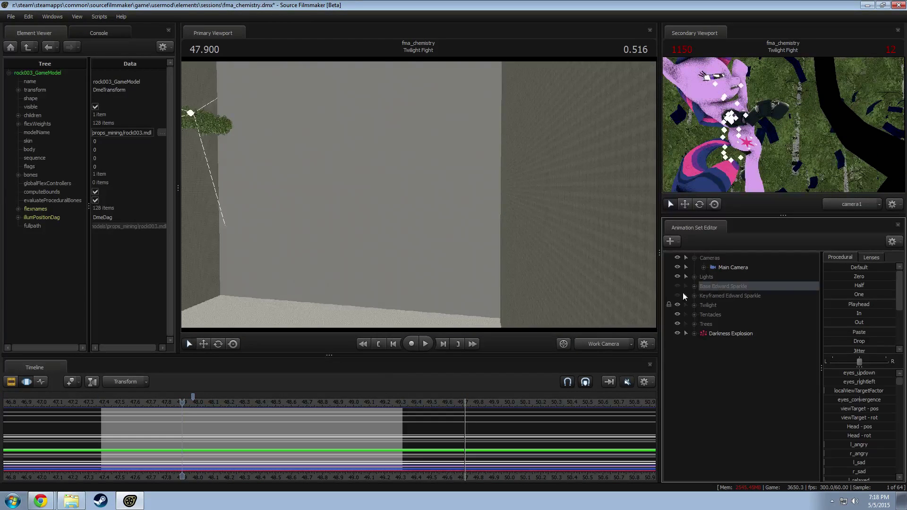
left_click(729, 295)
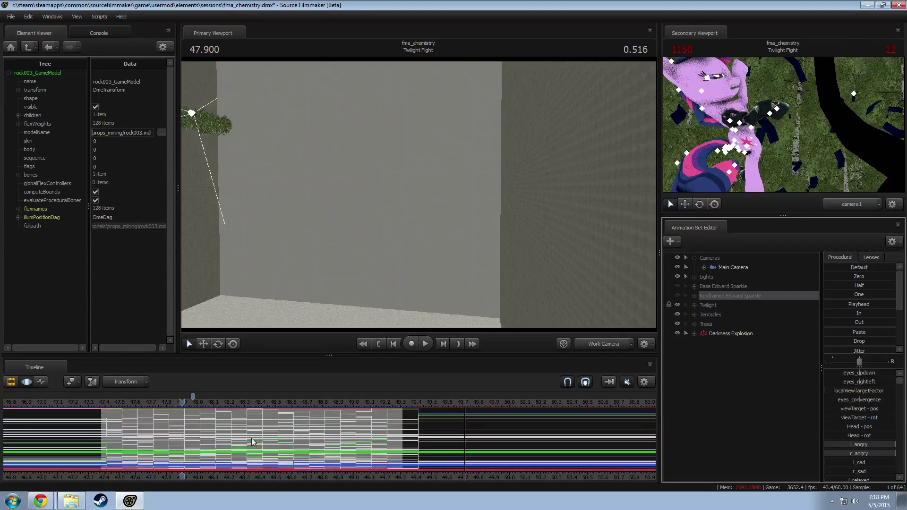
left_click_drag(118, 406, 413, 402)
scroll(376, 423, "up", 3)
key("alt+Tab")
key("alt+Tab")
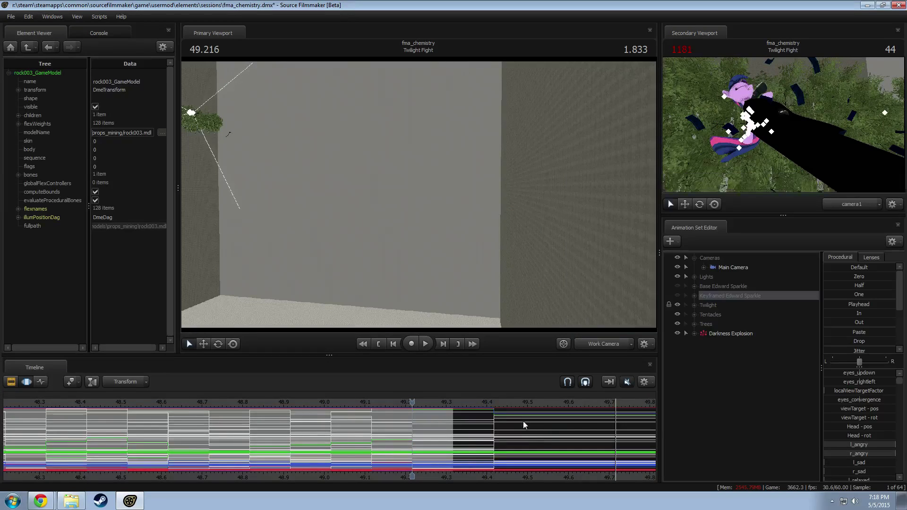
Step: In the Shining Fight shot, shift every second timeline marker 0.45 seconds later so the markers run every 0.1 seconds from 49.7 to 50.6
scroll(524, 425, "down", 3)
key("F2")
middle_click_drag(544, 474, 261, 465)
left_click(275, 441)
left_click(275, 405)
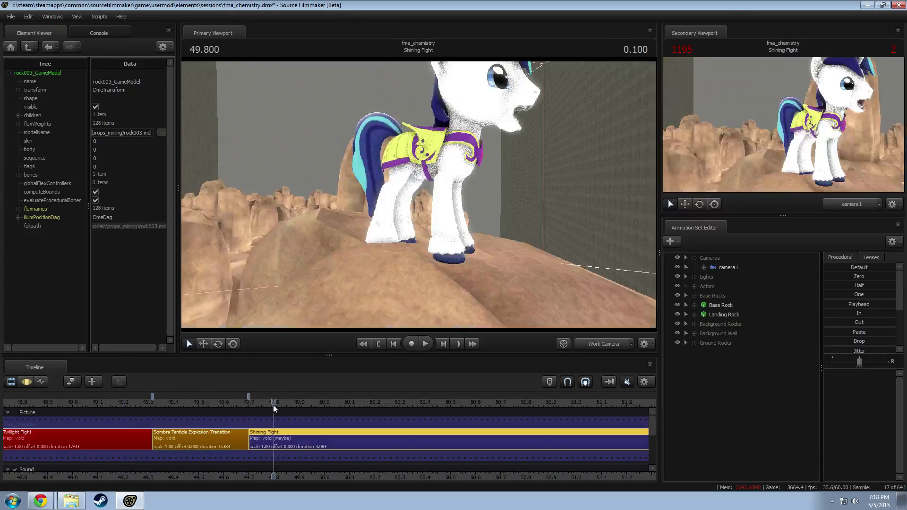
key("F3")
scroll(283, 443, "up", 2)
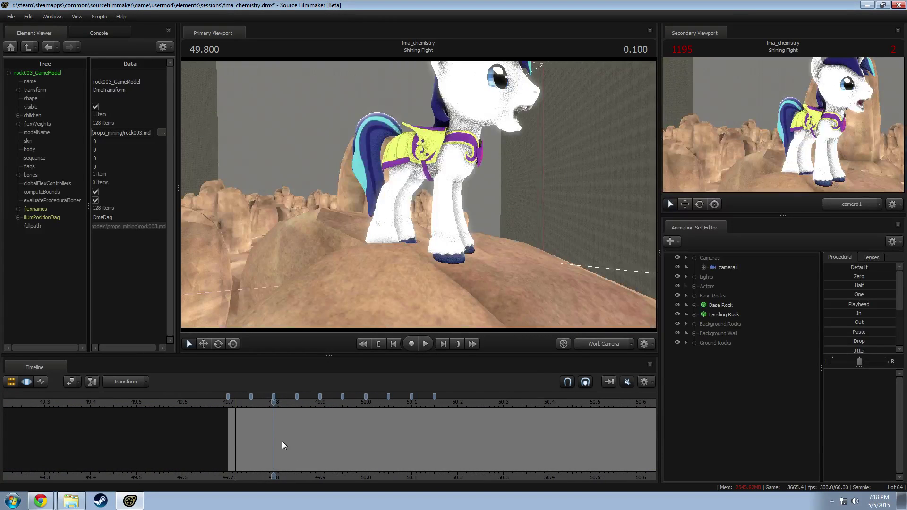
left_click(250, 401)
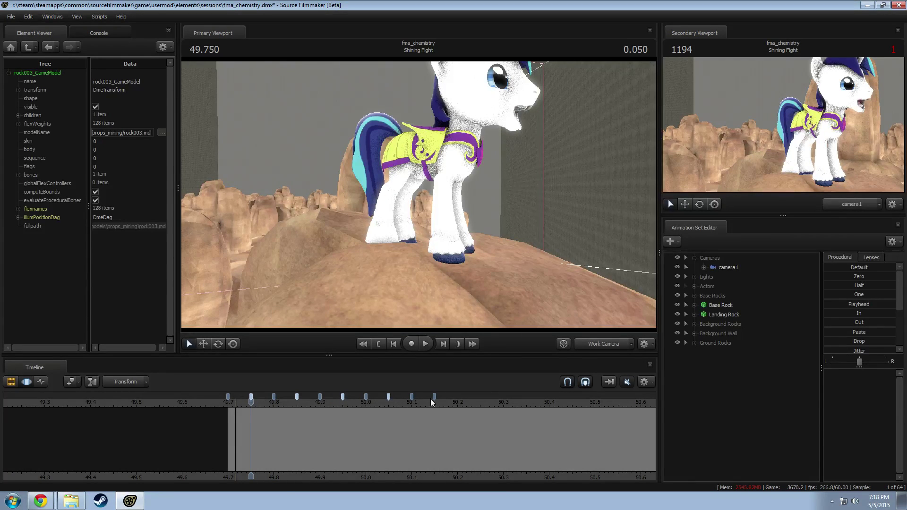
middle_click_drag(444, 474, 332, 478)
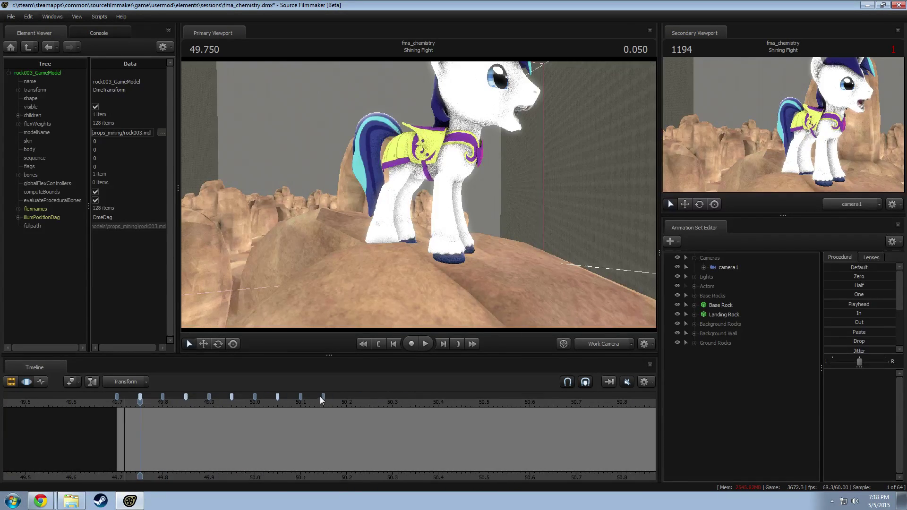
left_click_drag(231, 399, 439, 407)
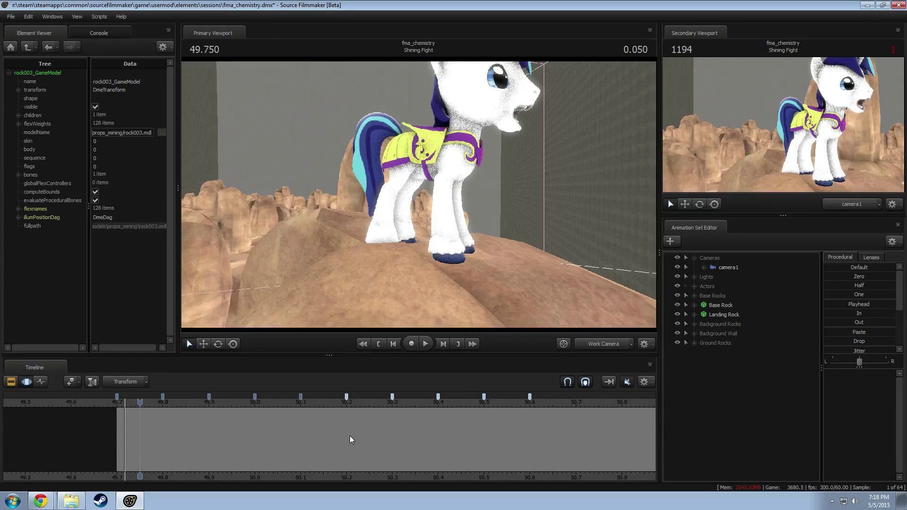
scroll(360, 433, "down", 5)
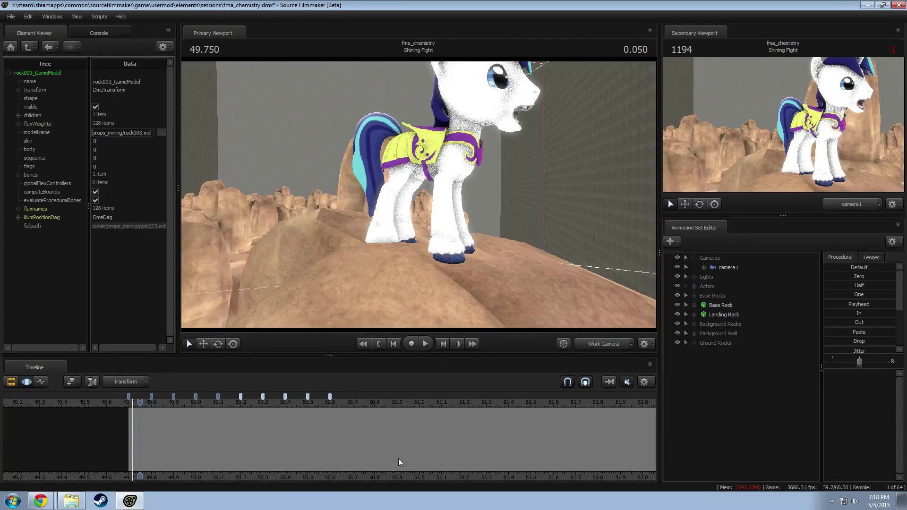
left_click(9, 17)
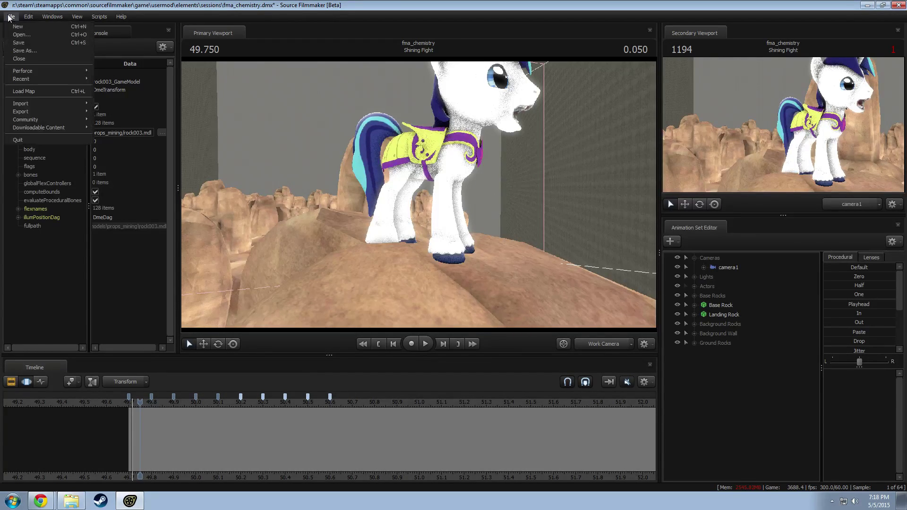
left_click(11, 17)
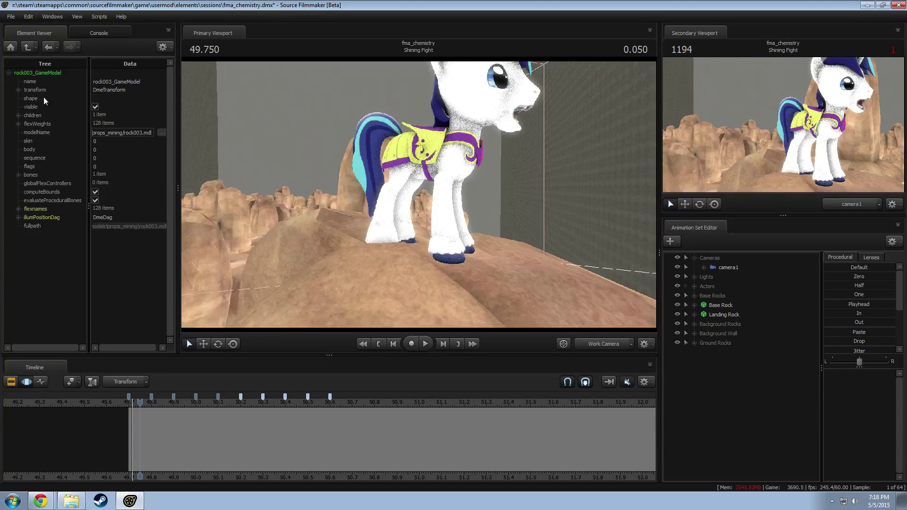
Step: Show camera1's animation set in the Element Viewer and inspect the scene element of its parent shot, Shining Fight
right_click(733, 269)
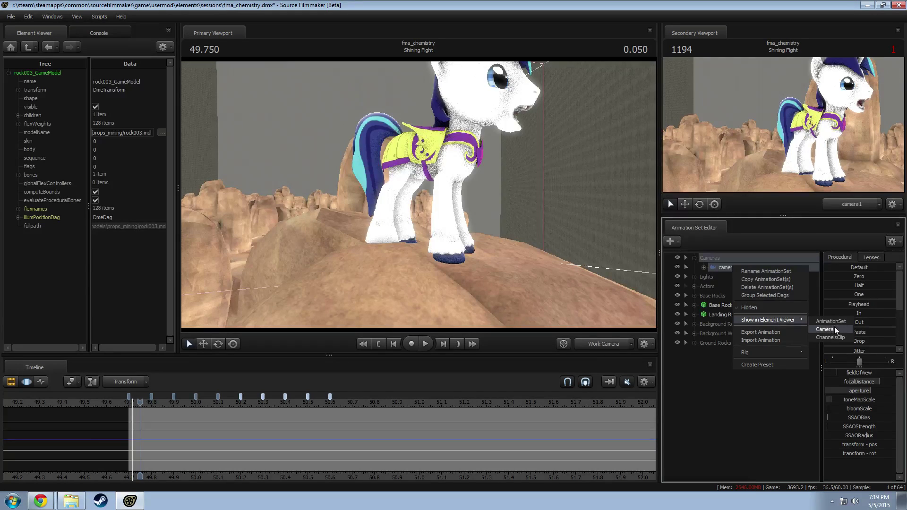
left_click(832, 322)
left_click(29, 47)
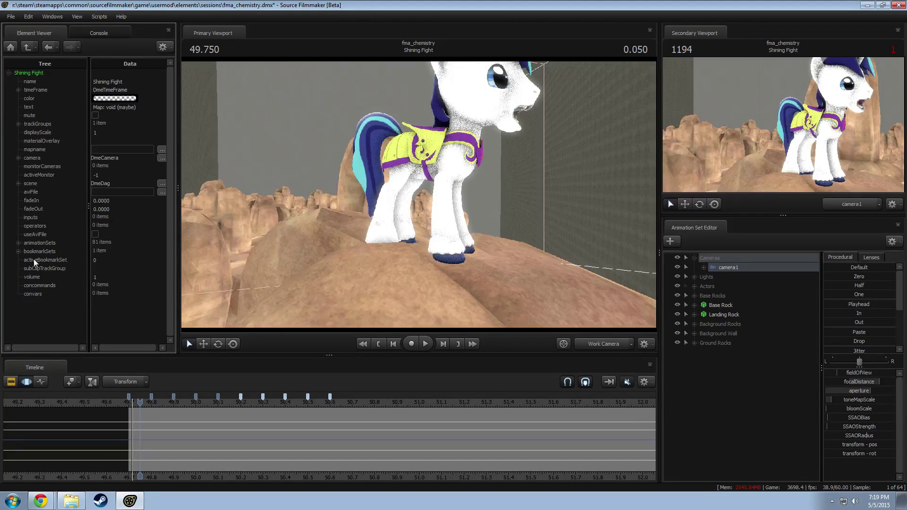
left_click(18, 183)
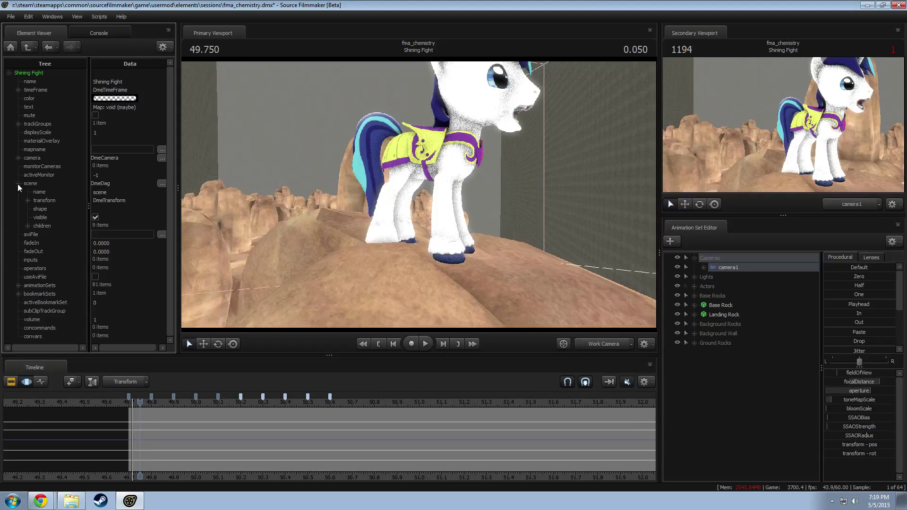
left_click(18, 183)
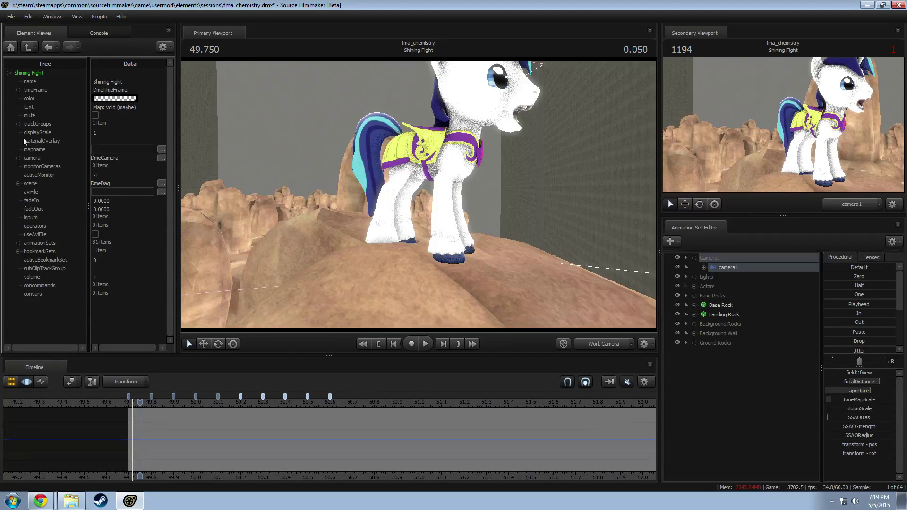
Step: Go up to the fma_chemistry element and examine its subclip track group, track groups and the bookmarks in its Default Set
left_click(27, 47)
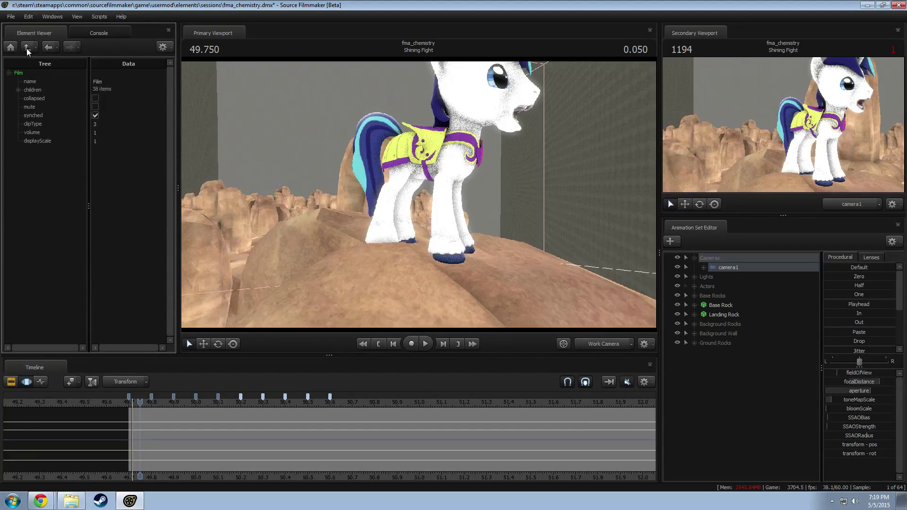
left_click(31, 47)
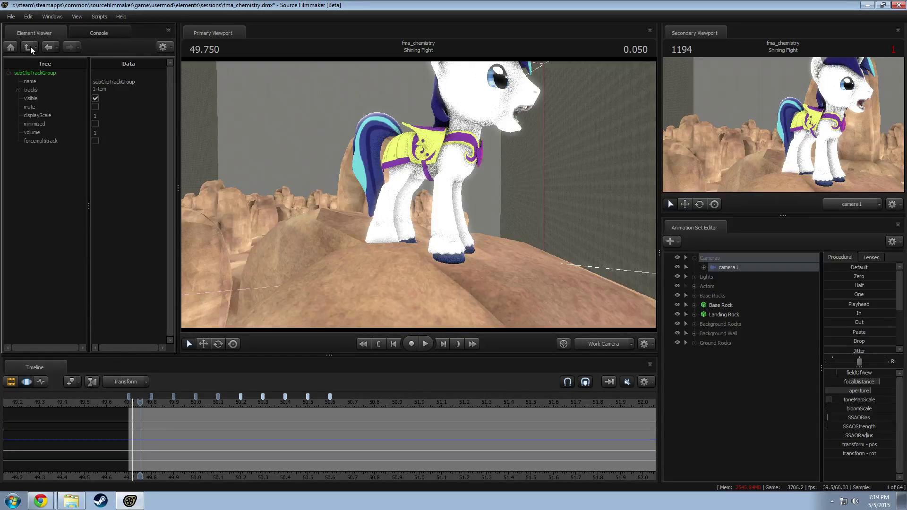
left_click(27, 47)
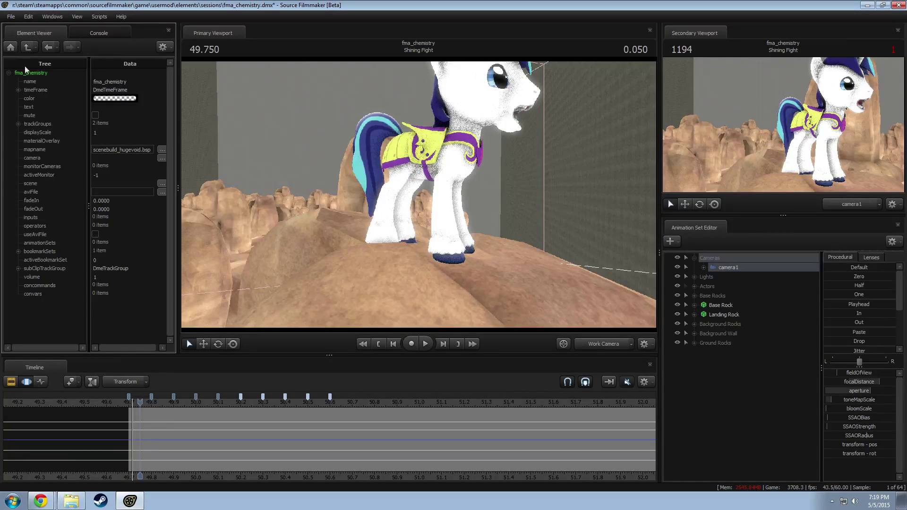
left_click(18, 268)
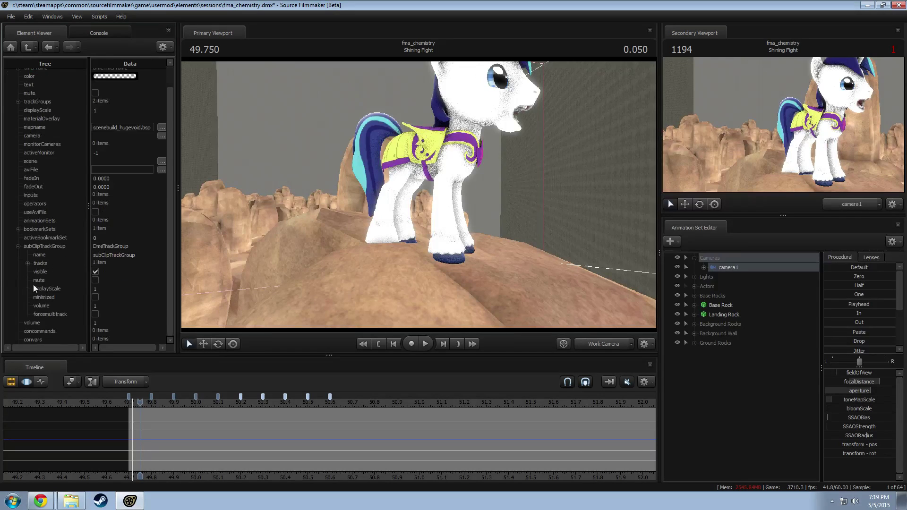
left_click(17, 119)
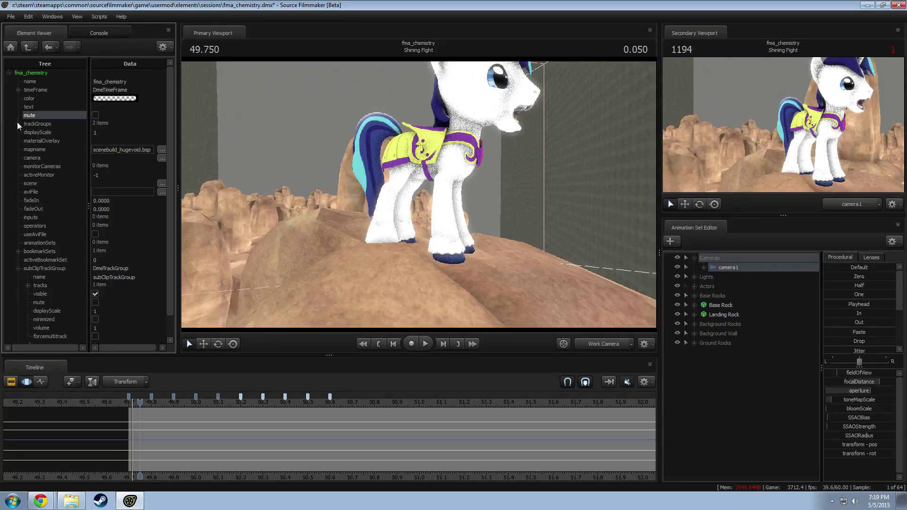
left_click(18, 124)
left_click(18, 124)
scroll(26, 264, "down", 1)
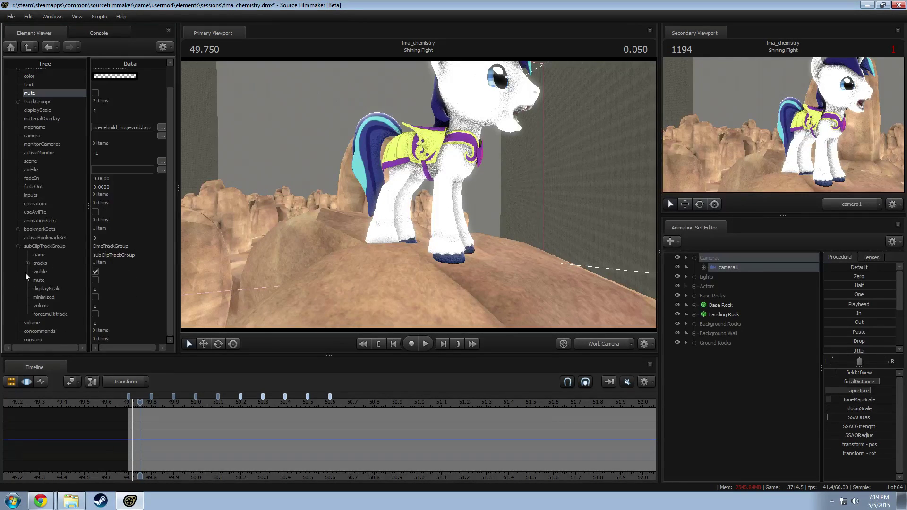
left_click(18, 246)
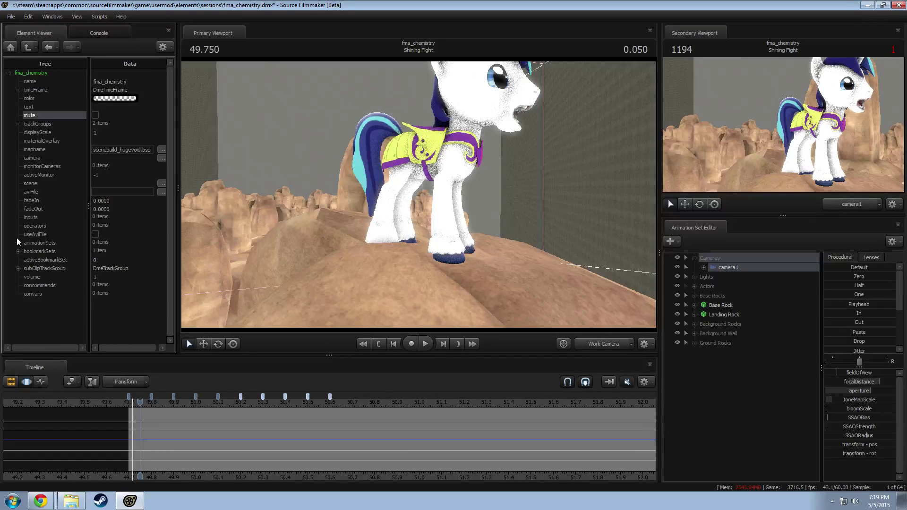
left_click(17, 252)
left_click(28, 260)
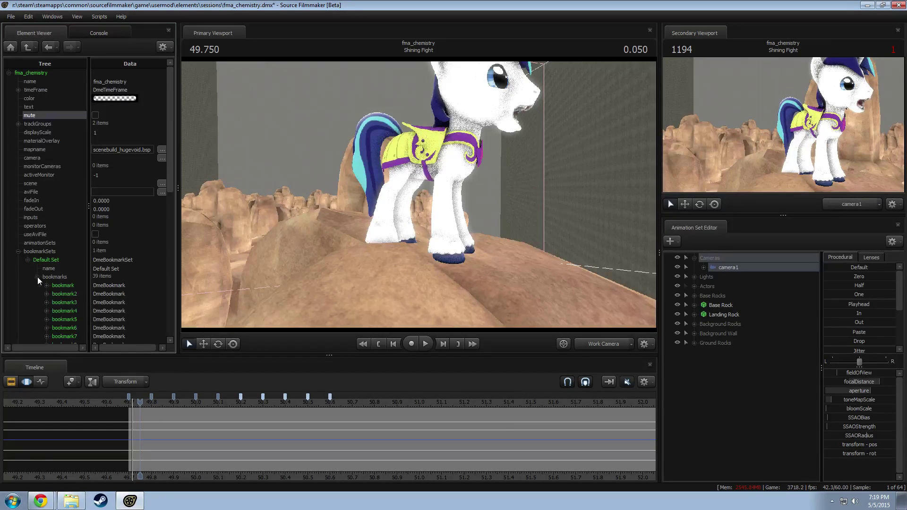
left_click(18, 251)
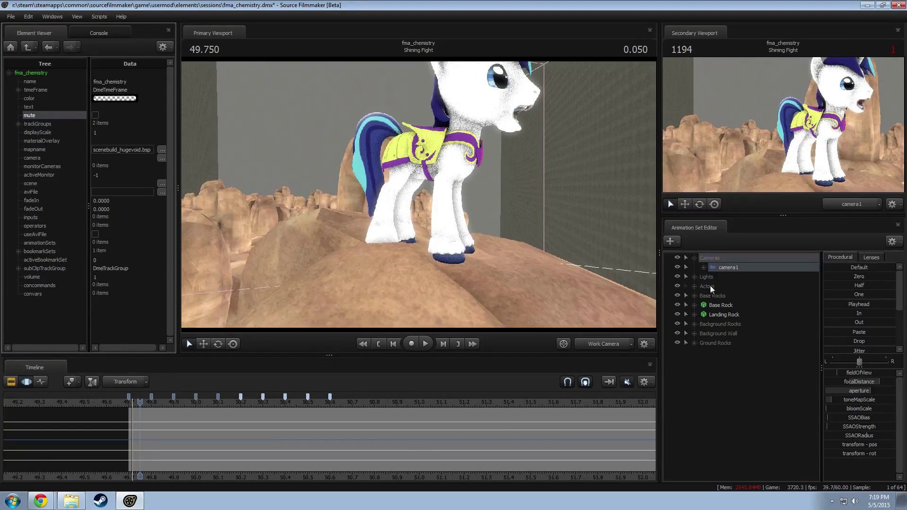
Step: Show camera1's camera element in the Element Viewer and inspect the scene children of its parent shot, Shining Fight
right_click(730, 267)
mouse_move(775, 322)
left_click(832, 326)
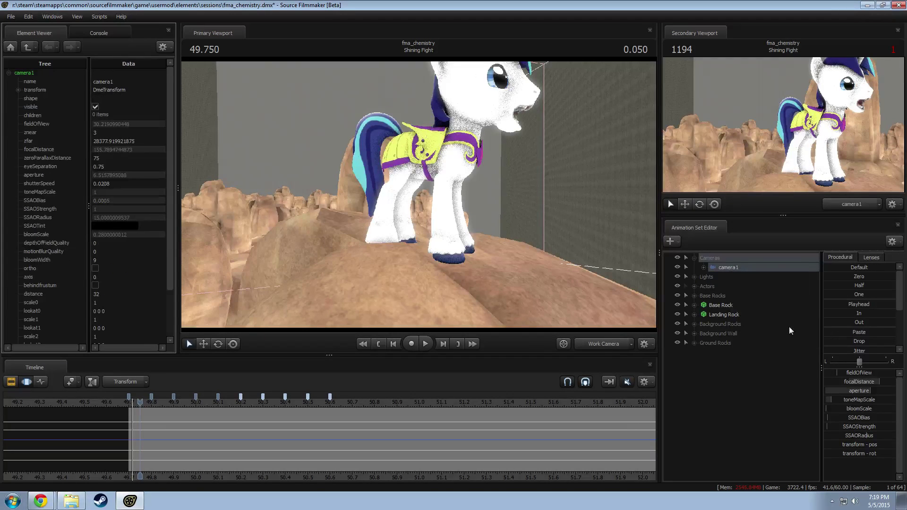
right_click(739, 268)
left_click(726, 378)
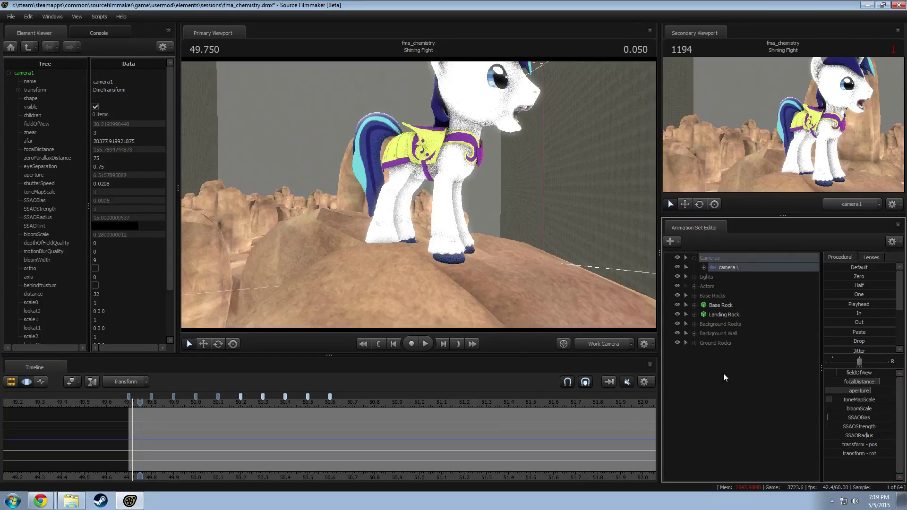
left_click(726, 378)
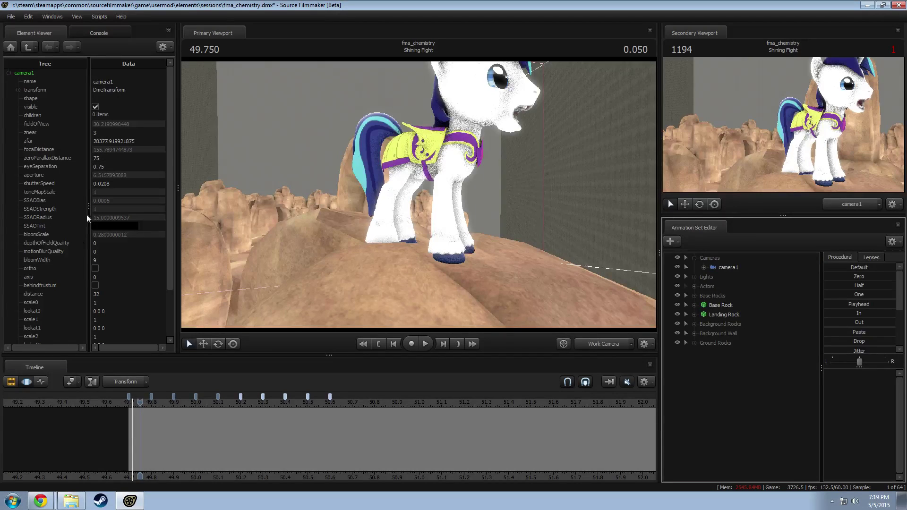
left_click(27, 45)
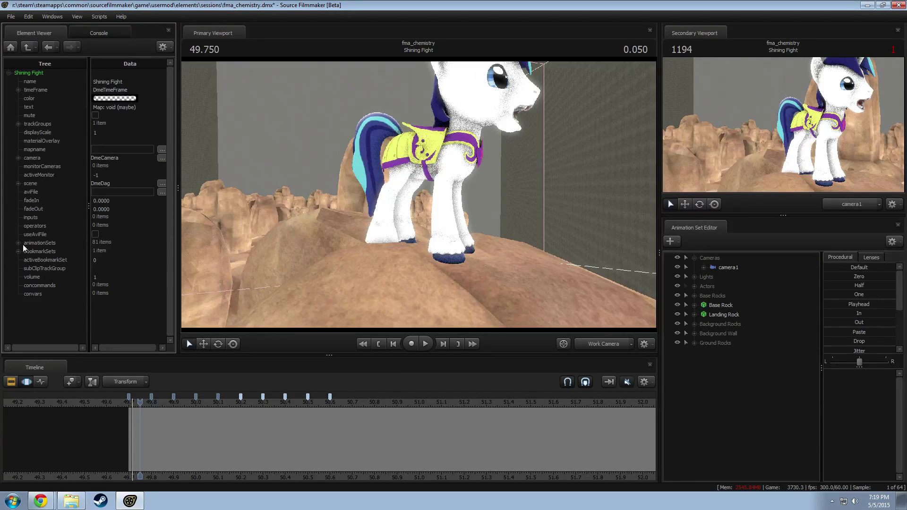
left_click(18, 183)
left_click(27, 226)
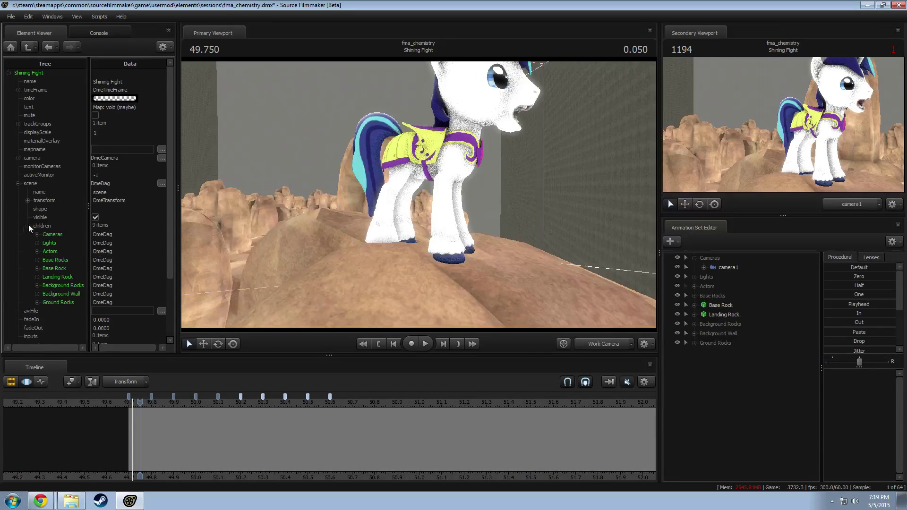
left_click(18, 184)
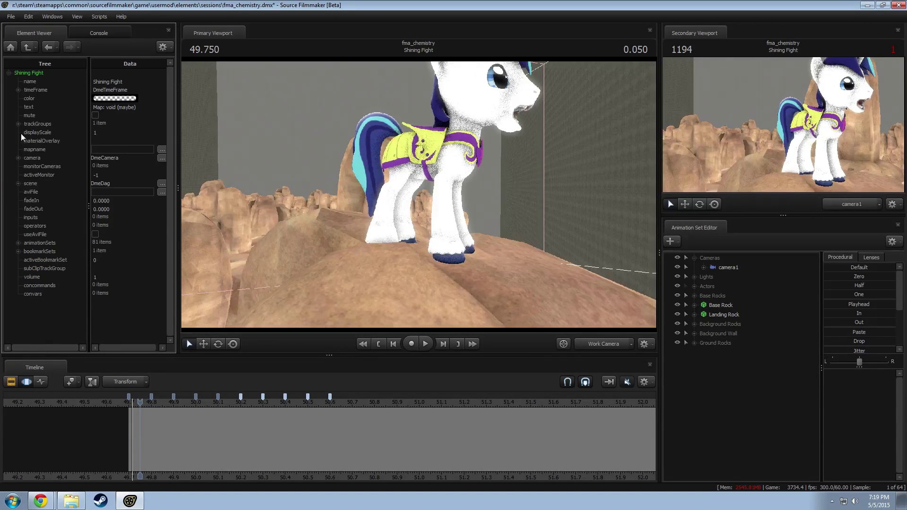
Step: Go up to the session element and examine the frame rate in its render settings
left_click(27, 47)
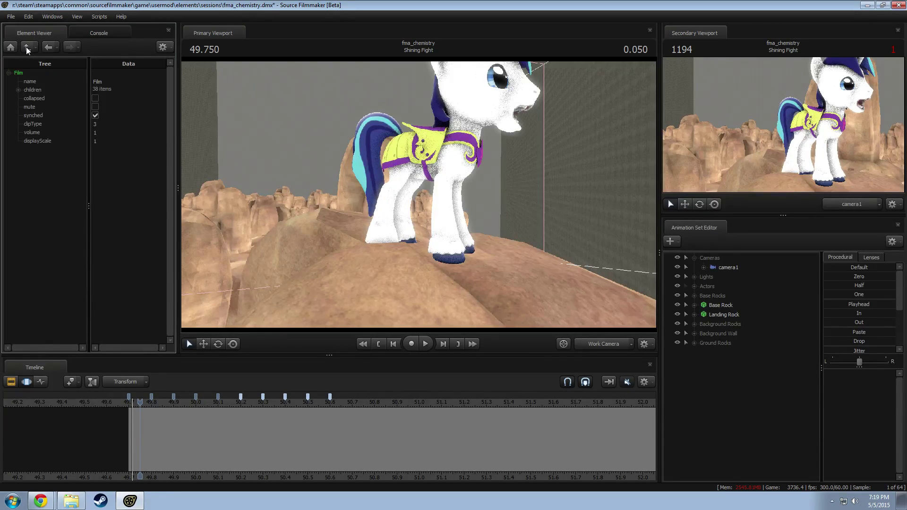
left_click(27, 47)
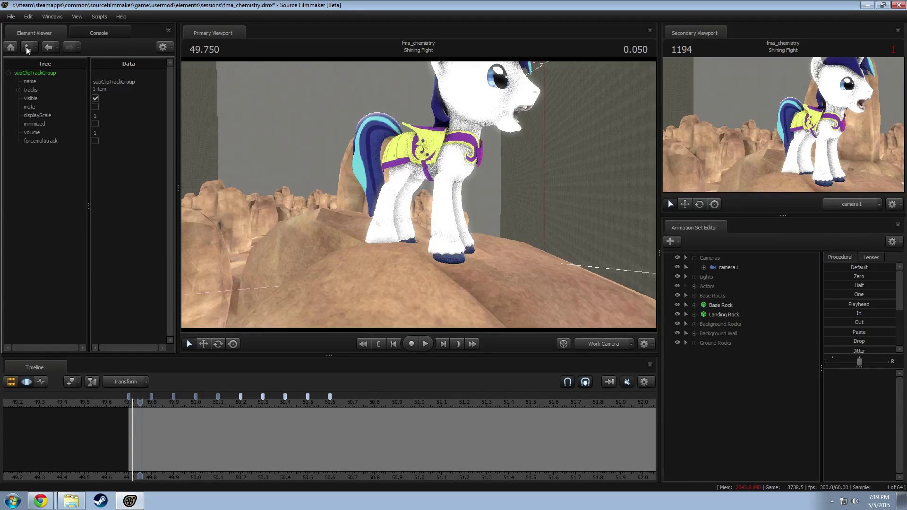
left_click(26, 47)
left_click(27, 47)
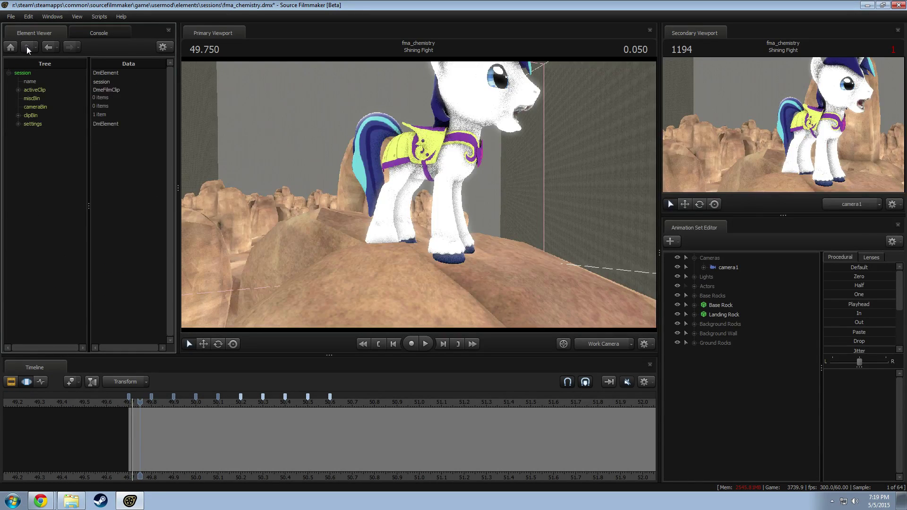
left_click(18, 124)
left_click(27, 167)
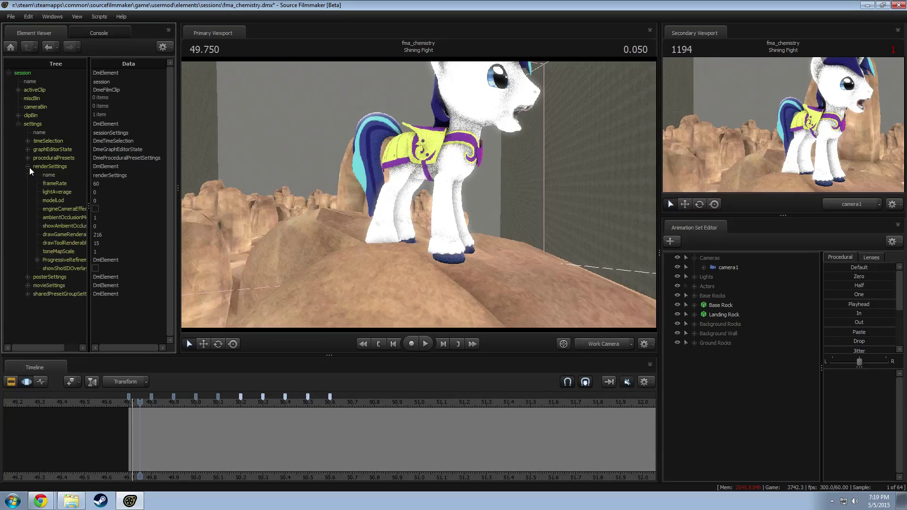
left_click(106, 183)
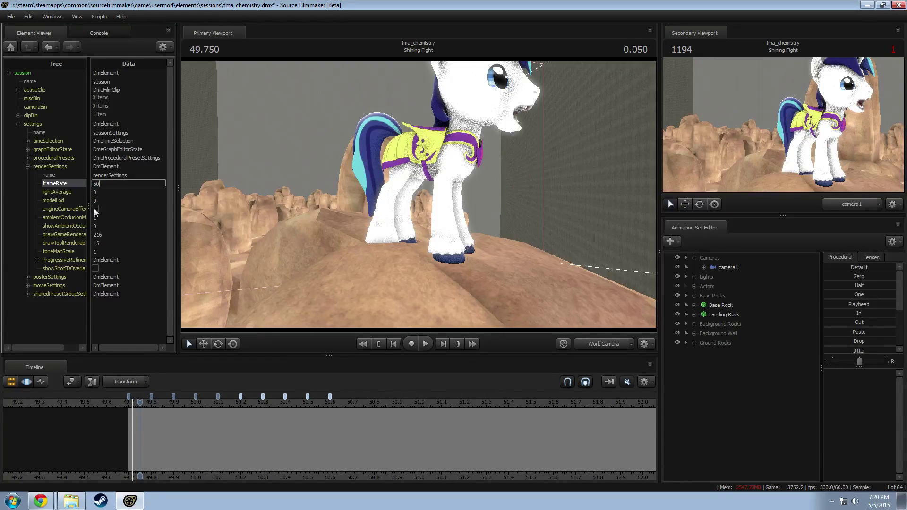
Step: Check the start of the Shining Fight shot at 49.7 seconds in the Clip Editor, and return to 49.75 in the Motion Editor
left_click_drag(142, 400, 128, 401)
scroll(163, 414, "up", 5)
key("F2")
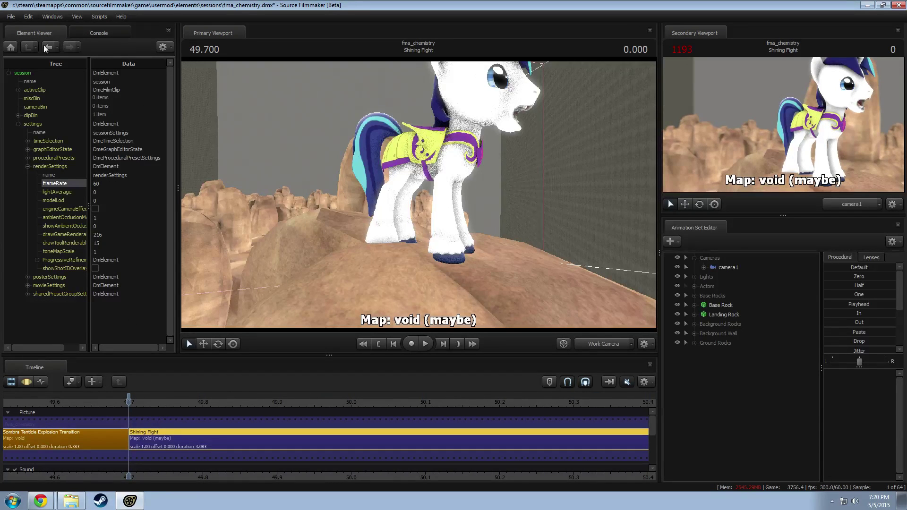
key("F3")
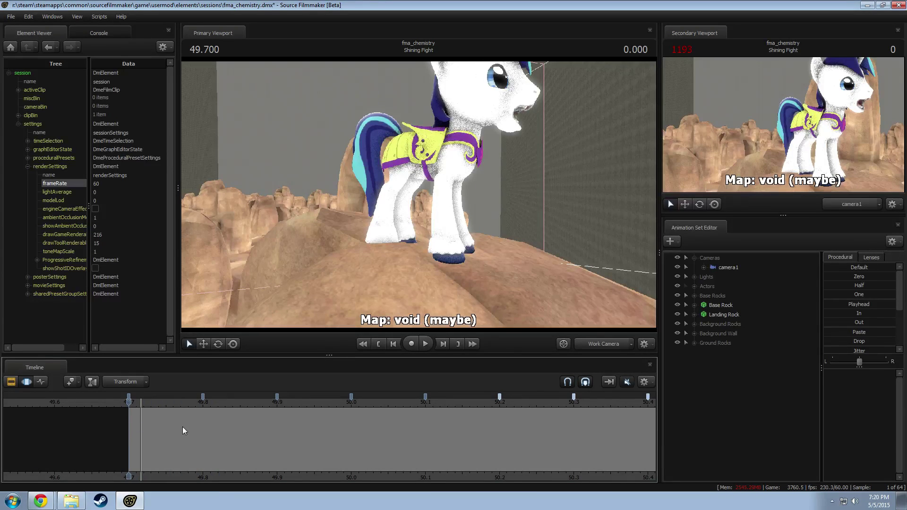
key("Down")
key("Up")
key("Down")
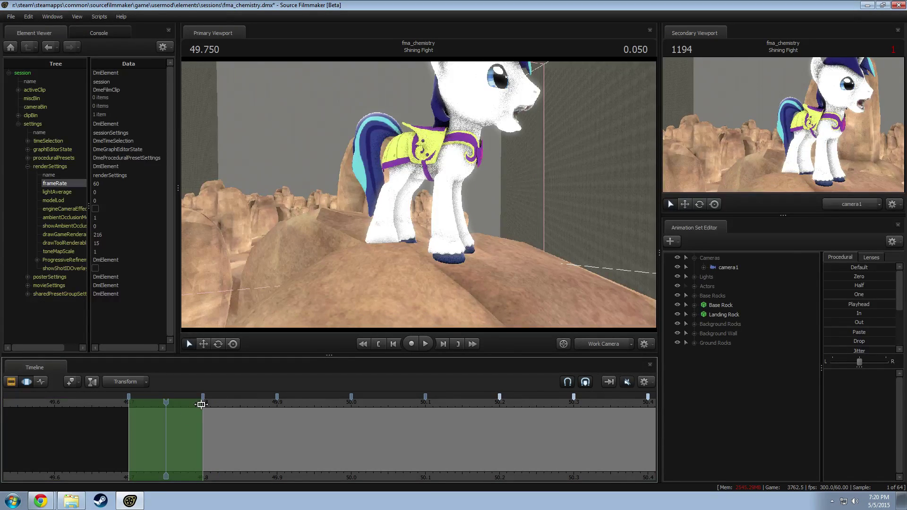
Step: Extend the Motion Editor time selection infinitely in both directions across the Shining Fight shot
left_click_drag(415, 234, 444, 203)
double_click(342, 443)
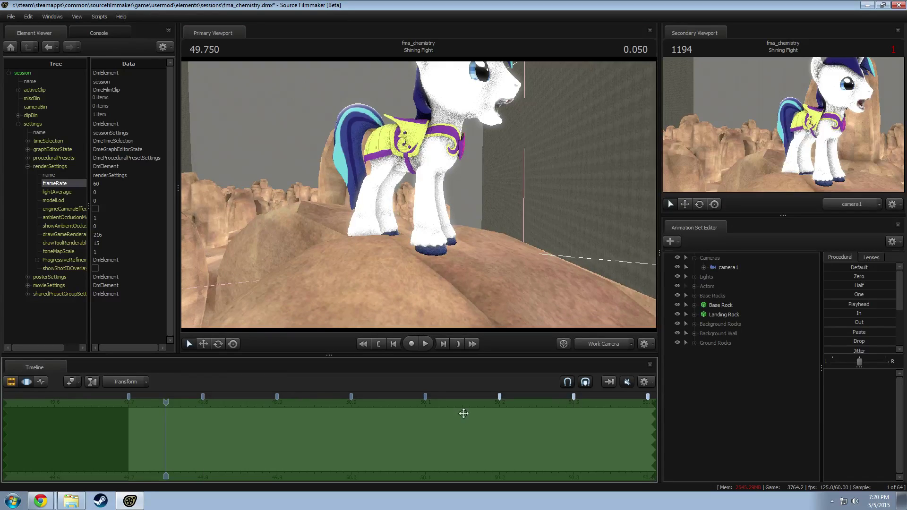
left_click_drag(544, 213, 558, 215)
key("d")
left_click_drag(419, 195, 307, 198)
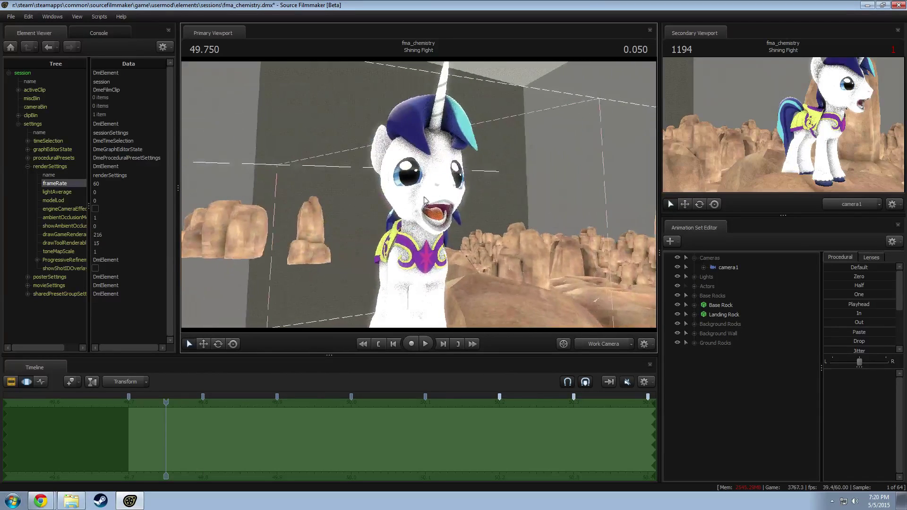
Step: Apply the Zero preset at full strength to Shining Armor's Pony Eye Flexes and Pony Mouth Flexes
left_click(694, 286)
left_click(704, 296)
left_click(713, 324)
left_click_drag(751, 343, 755, 333)
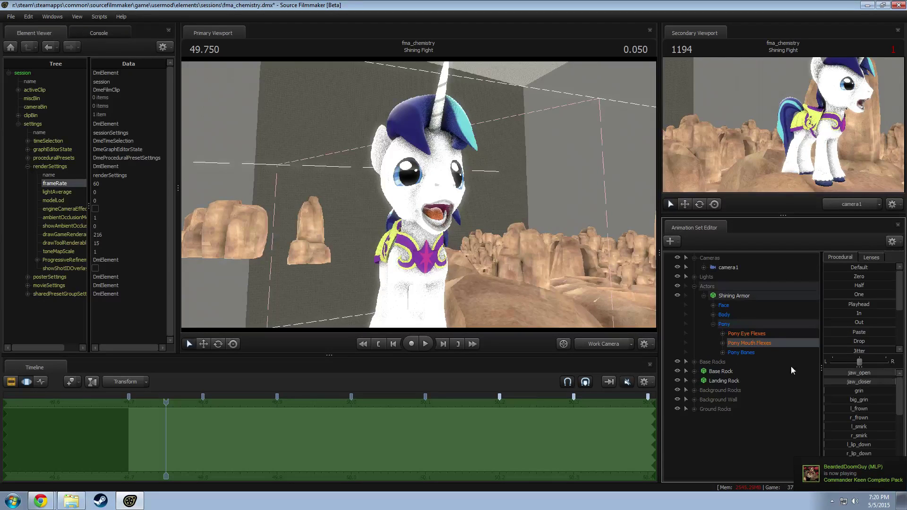
left_click(725, 305, "ctrl")
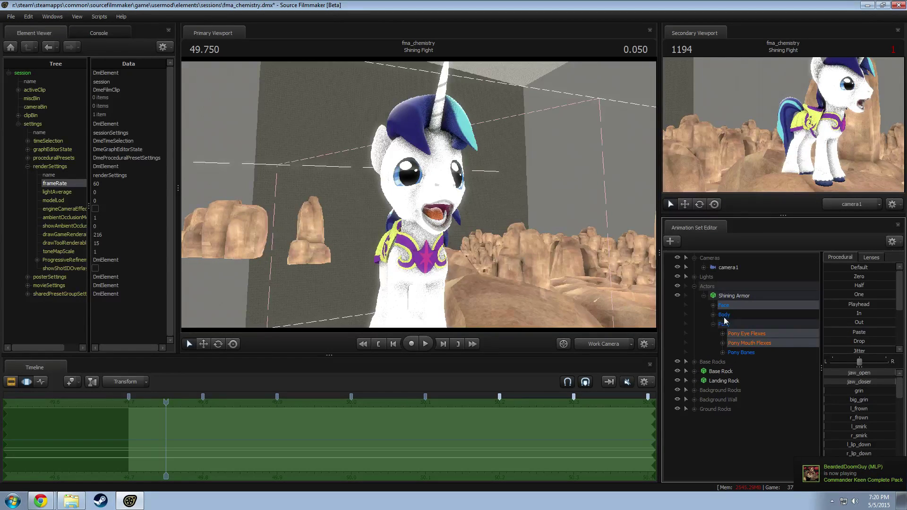
left_click(737, 307, "ctrl")
left_click_drag(850, 277, 892, 278)
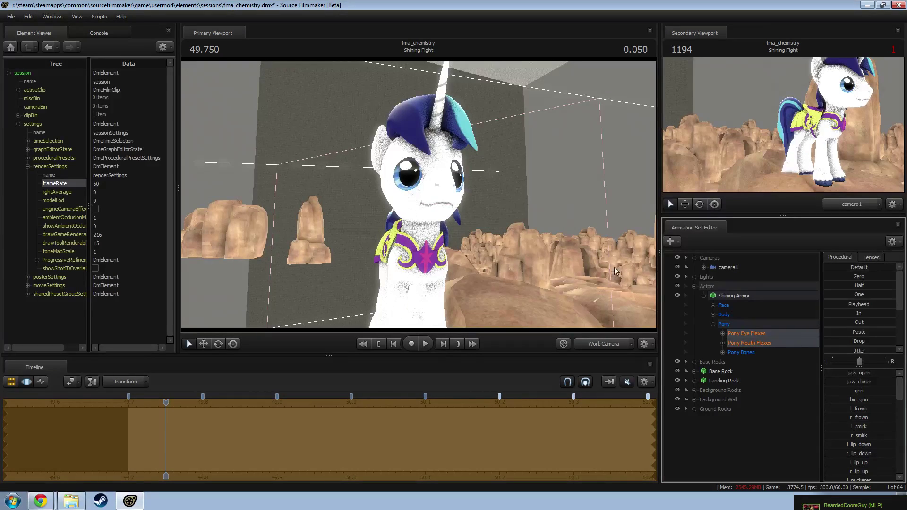
left_click_drag(425, 194, 459, 197)
key("Return")
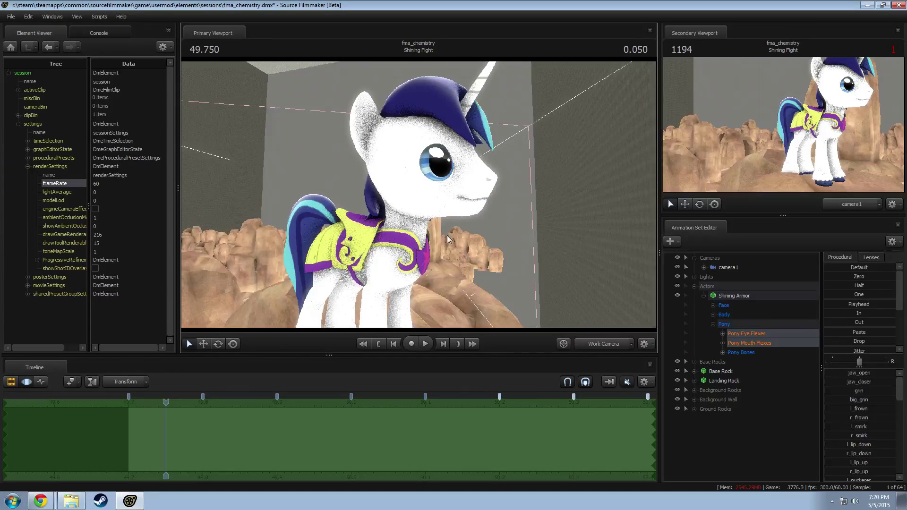
Step: Set Shining Armor's head body group to sa_helmet_male.smd
key("alt+Tab")
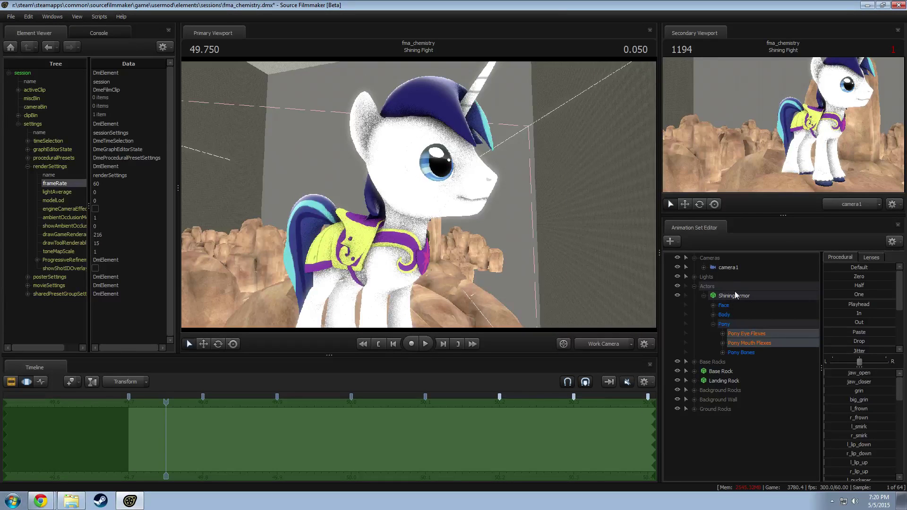
right_click(738, 297)
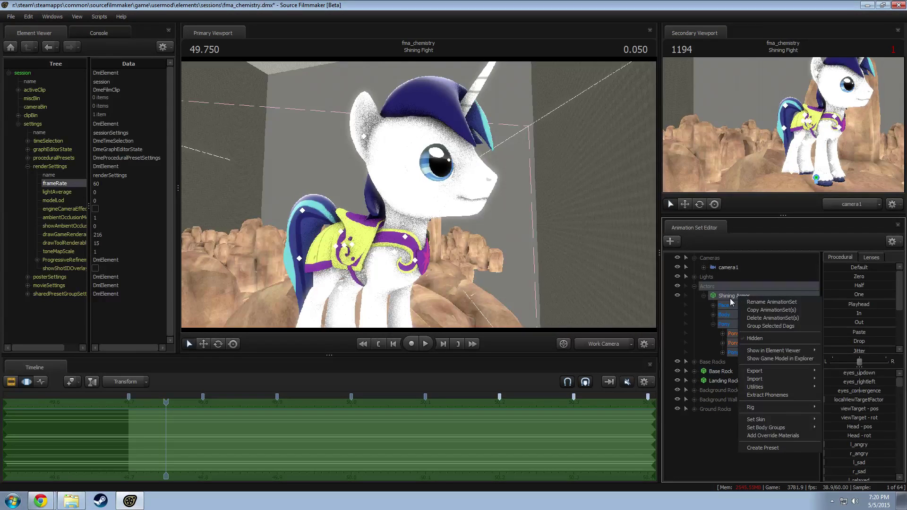
mouse_move(762, 428)
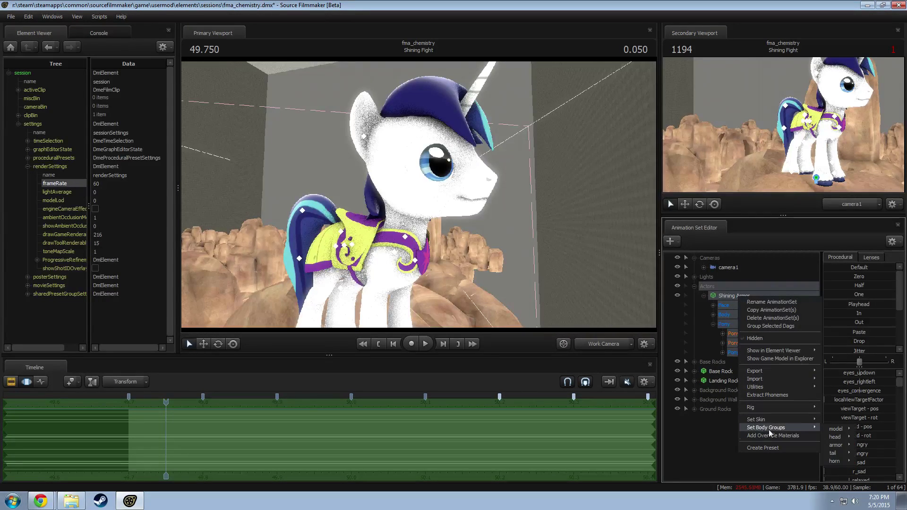
mouse_move(836, 436)
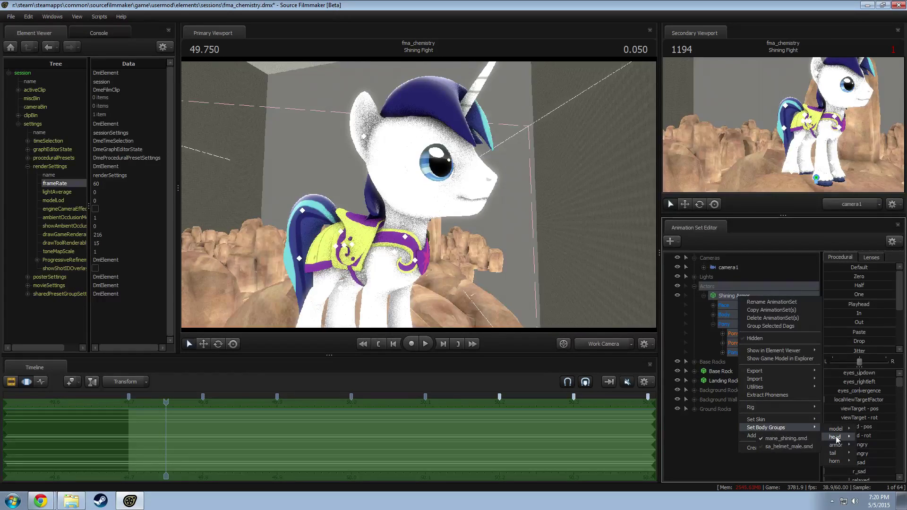
left_click(808, 447)
left_click_drag(529, 255, 503, 258)
key("s")
key("d")
key("a")
Step: Switch to the YouTube reference in Chrome, examine the fight around 0:49, and compare it with Shining Armor's view in Source Filmmaker
key("alt+Tab")
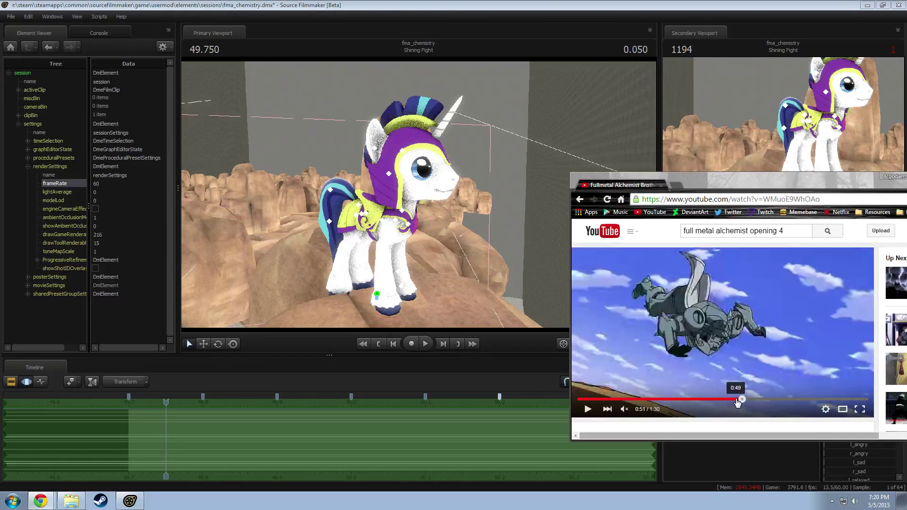
left_click(735, 400)
left_click(738, 401)
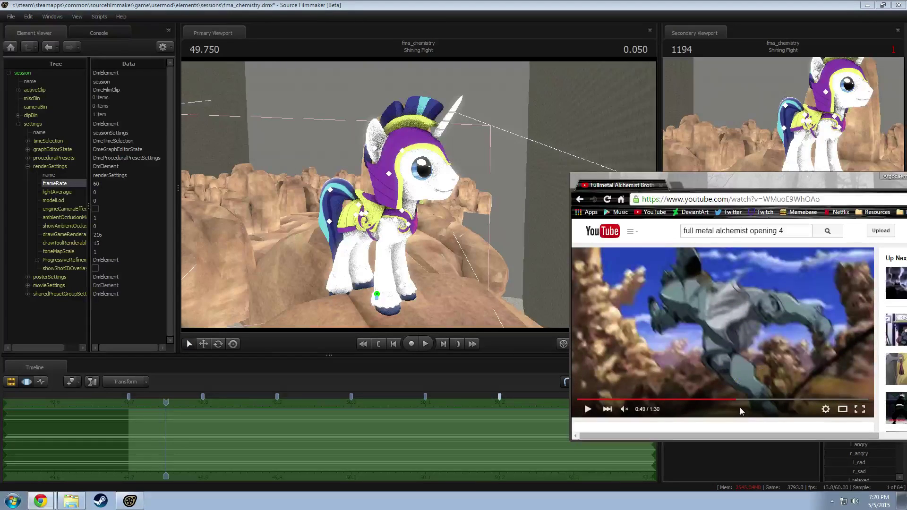
key("space")
key("space")
left_click(426, 277)
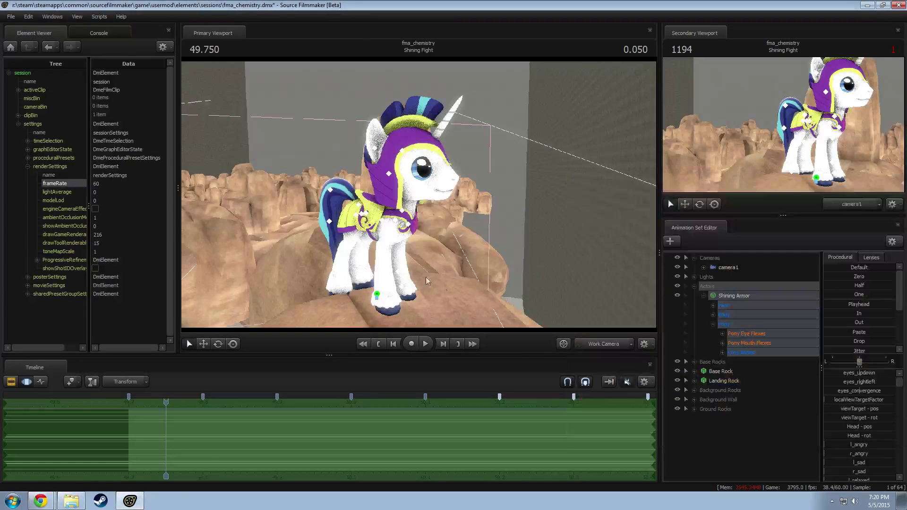
mouse_move(426, 277)
left_mouse_down("alt")
mouse_move(478, 186)
mouse_move(430, 285)
left_mouse_up("alt")
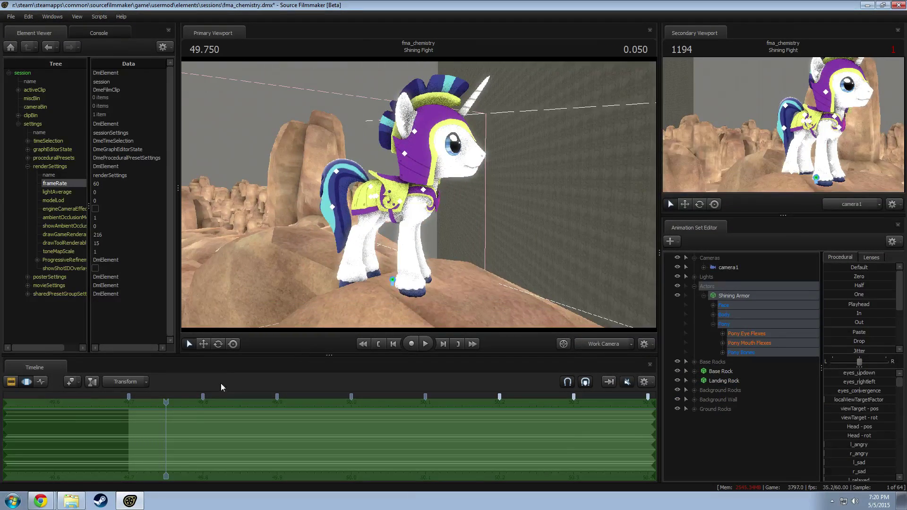
Step: Move the playhead to 49.733, switch to the browser to check the reference YouTube video at 0:49, and return to Source Filmmaker
left_click(148, 402)
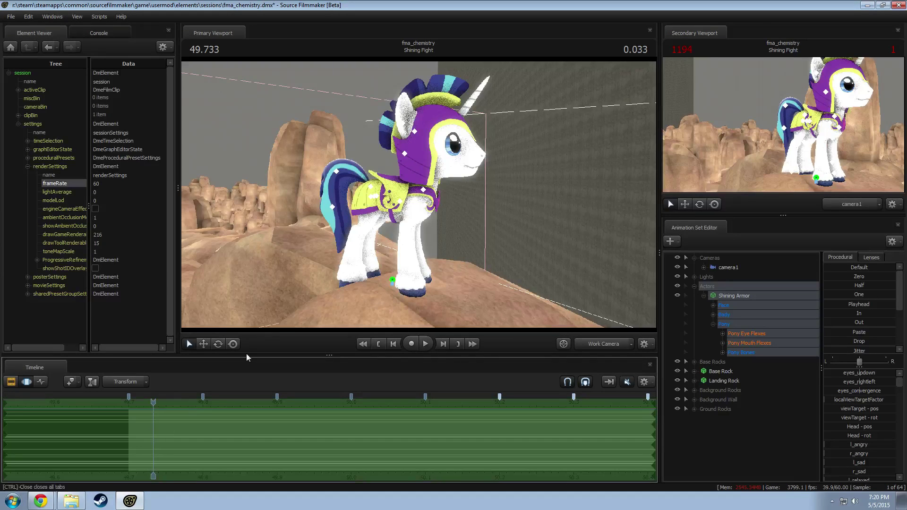
left_click_drag(481, 219, 422, 196, "alt")
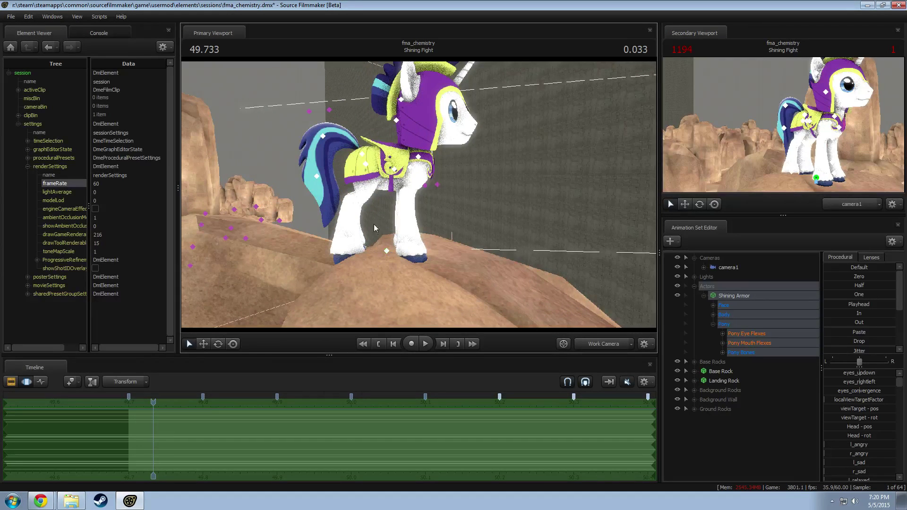
left_click(367, 164)
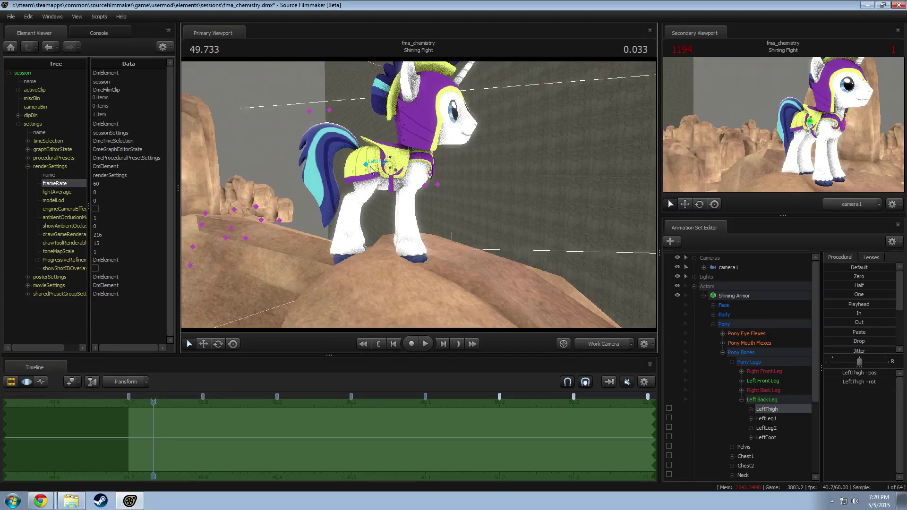
key("alt+Tab")
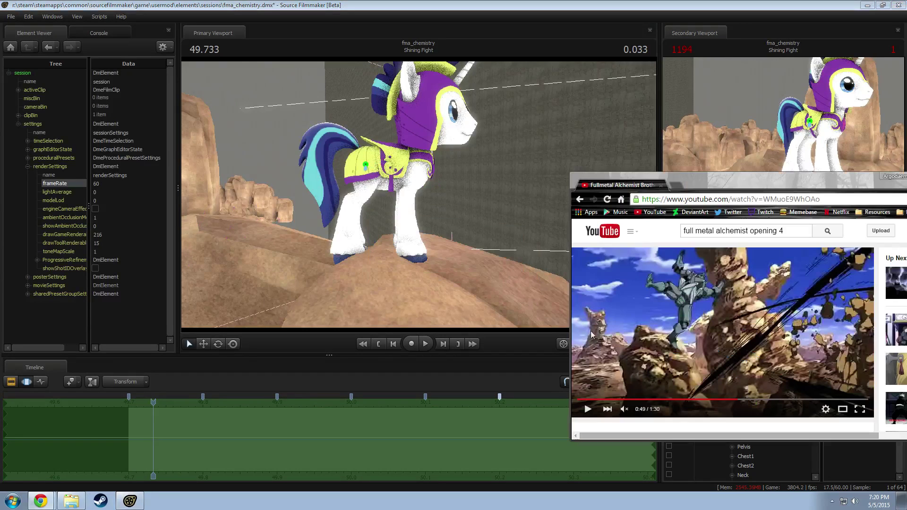
left_click(735, 400)
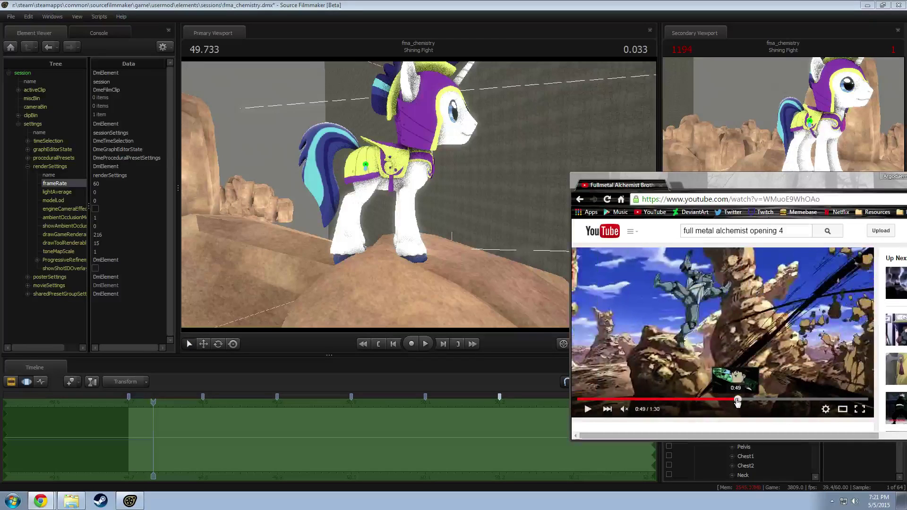
left_click(424, 278)
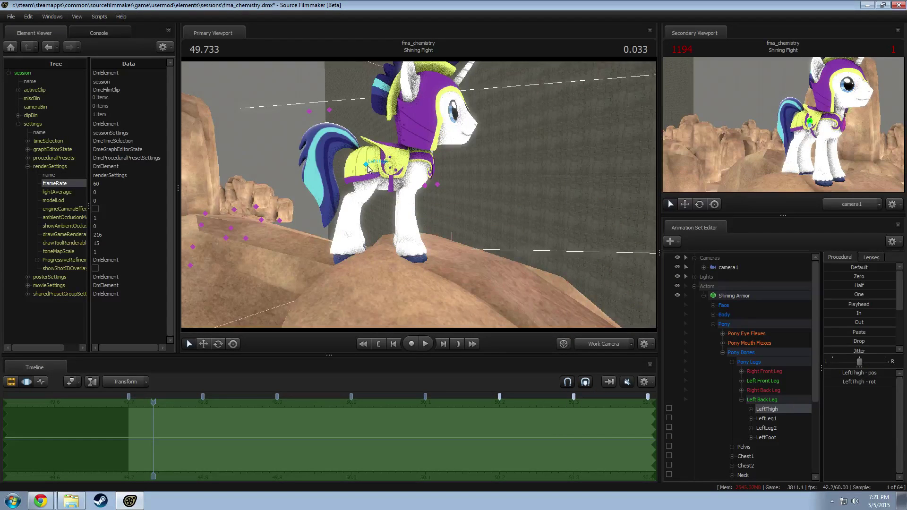
Step: Select Shining Armor's Pelvis bone and move it so the body shifts forward on the rock
left_click_drag(368, 167, 422, 196, "alt")
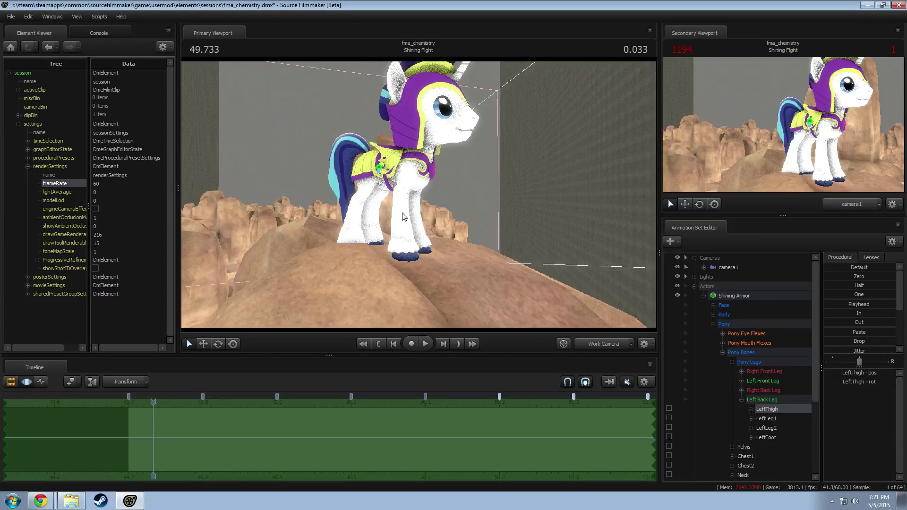
left_click_drag(461, 239, 415, 195)
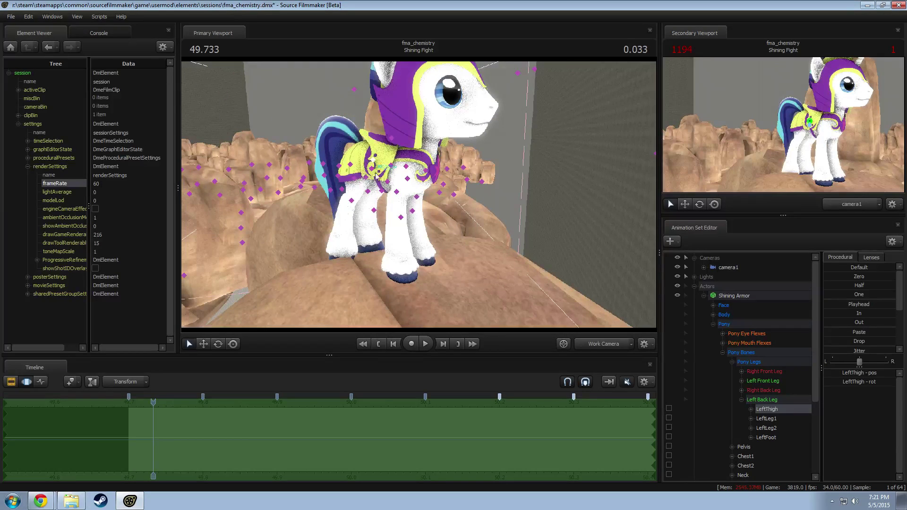
scroll(709, 339, "down", 4)
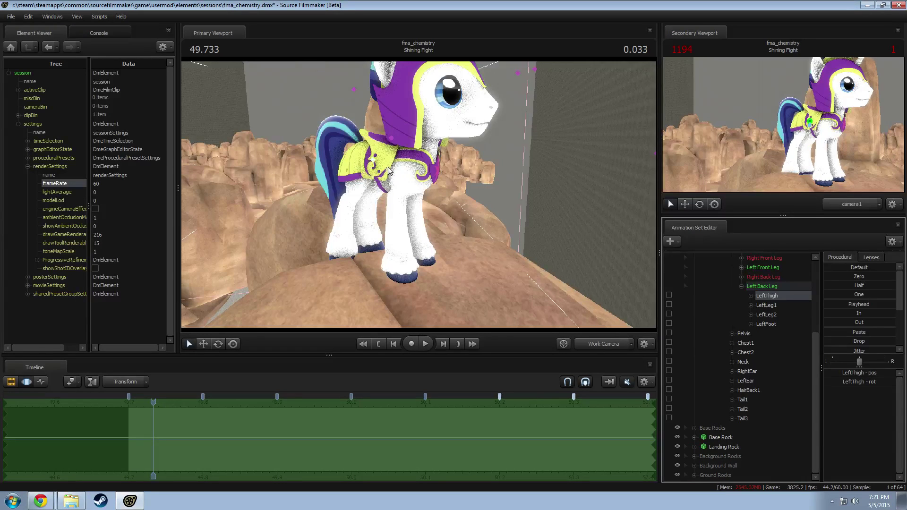
scroll(705, 313, "up", 4)
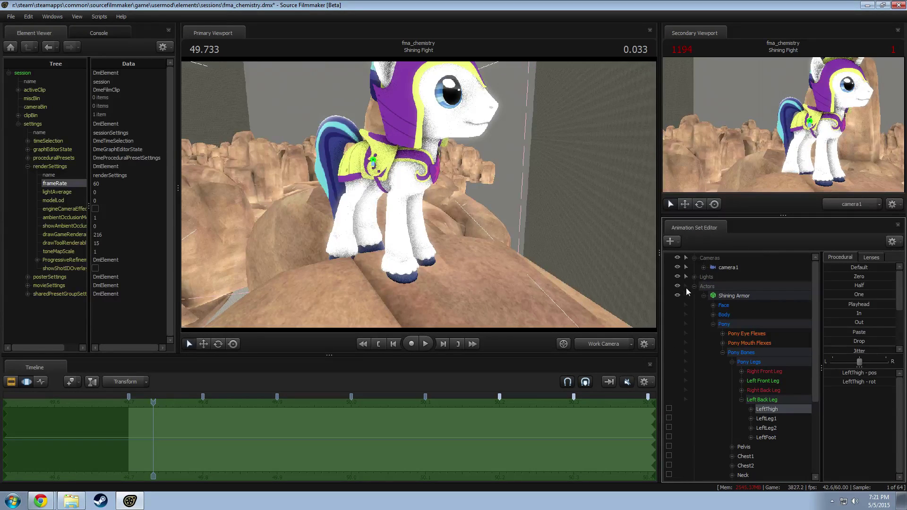
left_click(369, 159)
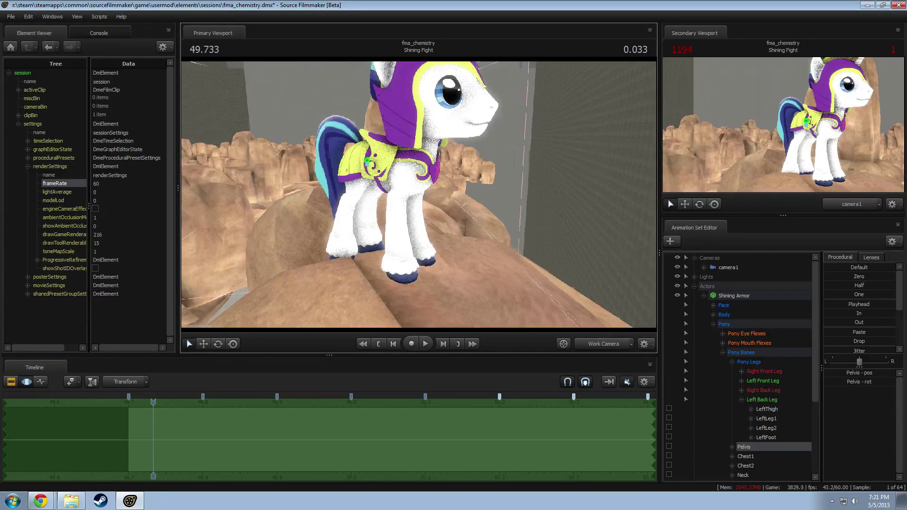
left_click_drag(378, 195, 429, 191, "alt")
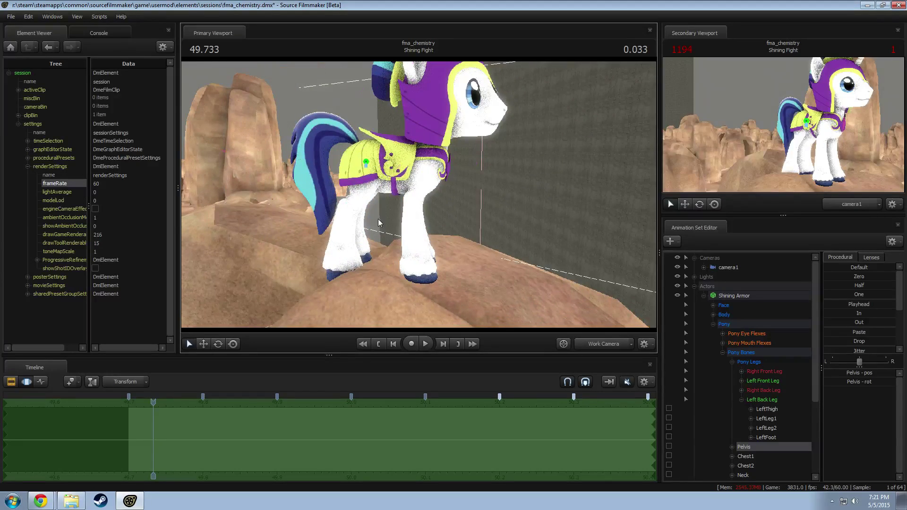
left_click_drag(378, 219, 430, 201)
left_click_drag(405, 170, 447, 159)
mouse_move(478, 108)
left_mouse_down()
mouse_move(504, 112)
mouse_move(473, 94)
left_mouse_up()
left_click_drag(438, 210, 439, 210)
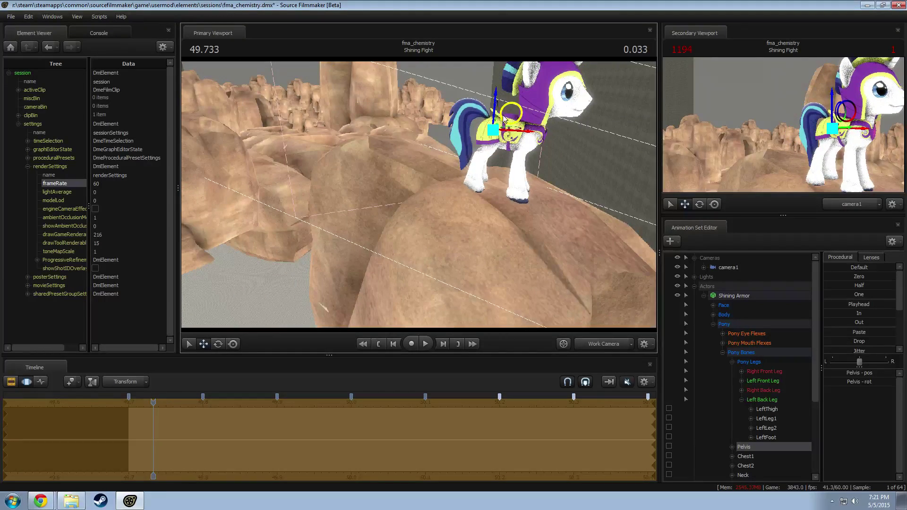
left_click_drag(504, 119, 502, 115)
left_click_drag(491, 156, 499, 158)
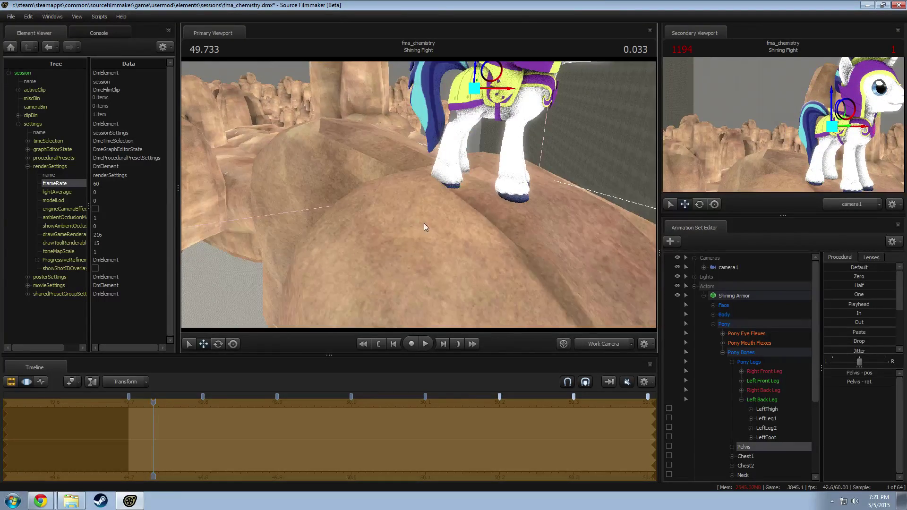
Step: Rotate the thigh and lower-leg bones of Shining Armor's right back leg so the leg stretches backward
left_click_drag(401, 225, 424, 199)
left_click(396, 146)
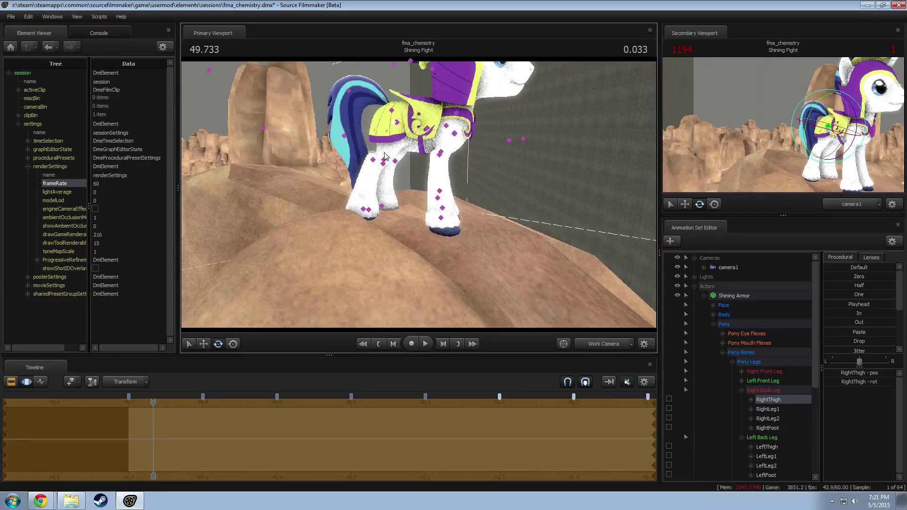
left_click(416, 151)
left_click_drag(416, 151, 340, 158)
left_click(386, 155, "ctrl")
left_click_drag(388, 132, 428, 197)
left_click(396, 168, "ctrl")
mouse_move(396, 169)
left_mouse_down()
mouse_move(422, 167)
mouse_move(430, 208)
mouse_move(463, 228)
mouse_move(397, 180)
mouse_move(415, 168)
left_mouse_up()
Step: Rotate the RightFoot bone of the right back leg to angle the hoof against the rock
left_click(441, 149, "ctrl")
left_click(408, 229)
left_click(426, 150)
left_click(407, 222)
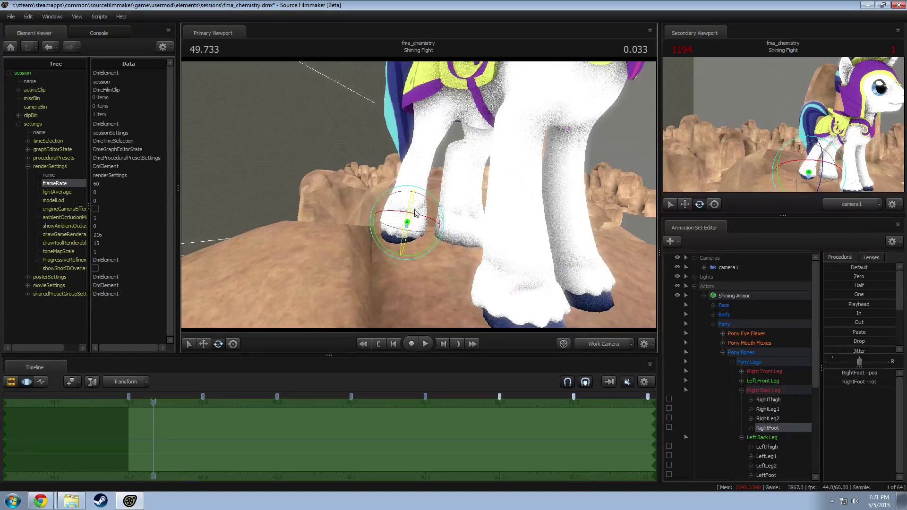
mouse_move(408, 225)
left_mouse_down()
mouse_move(416, 231)
mouse_move(474, 182)
left_mouse_up()
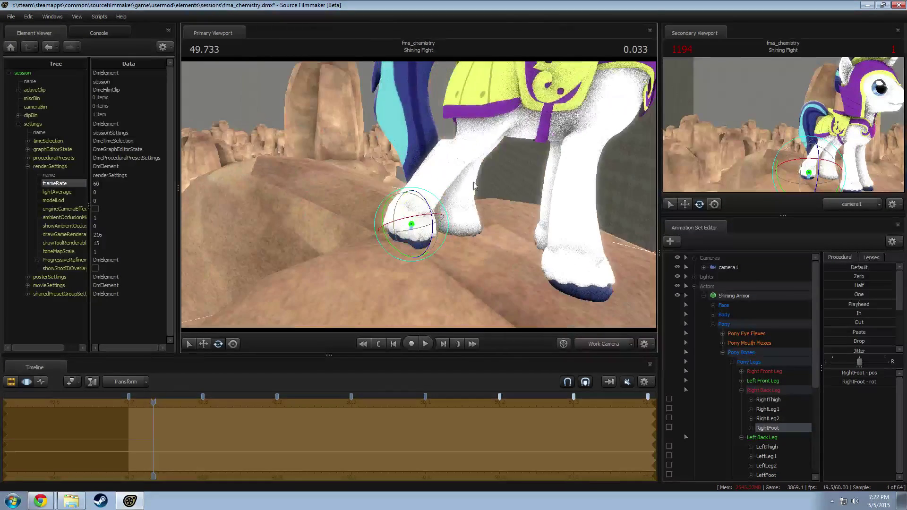
left_click_drag(428, 152, 481, 136)
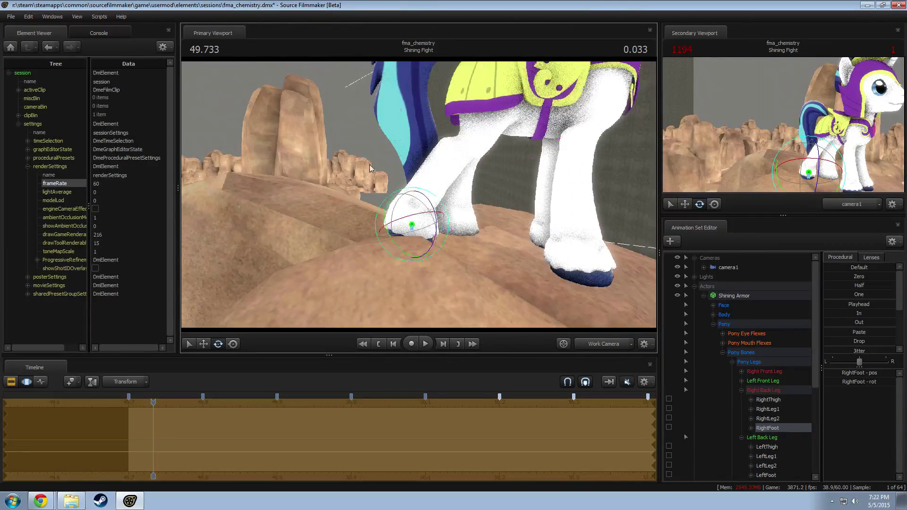
Step: Rotate the LeftThigh and LeftLeg1 bones to pose the upper part of the left back leg
left_click_drag(370, 169, 477, 168, "alt")
left_click_drag(323, 157, 420, 194, "alt")
left_click(427, 116)
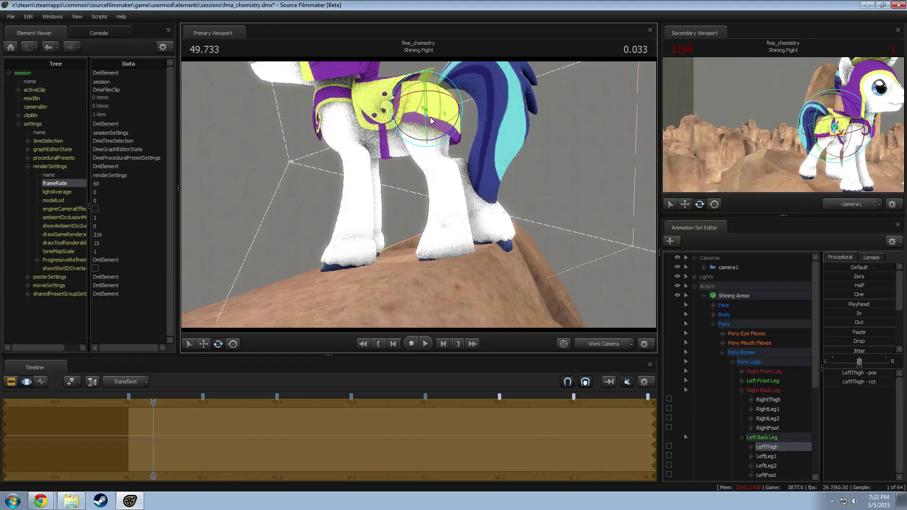
mouse_move(431, 121)
left_mouse_down()
mouse_move(436, 134)
mouse_move(438, 126)
left_mouse_up()
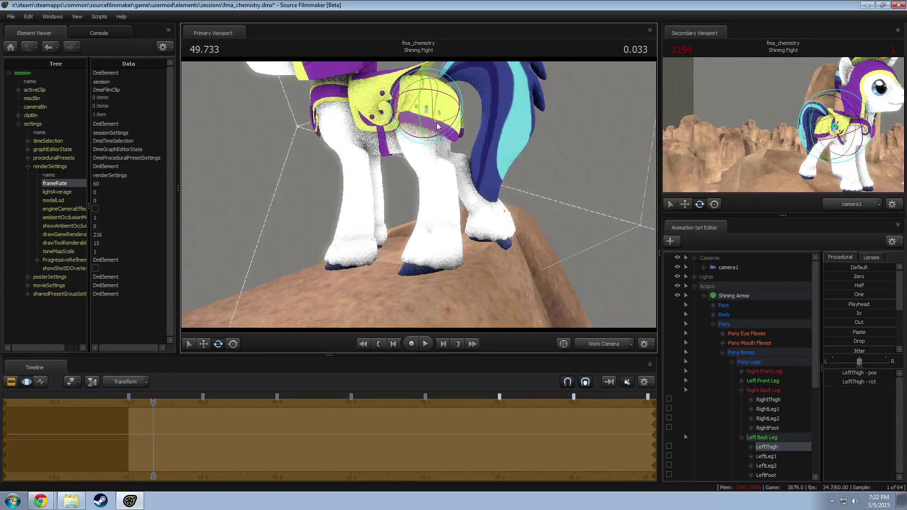
left_click(422, 171)
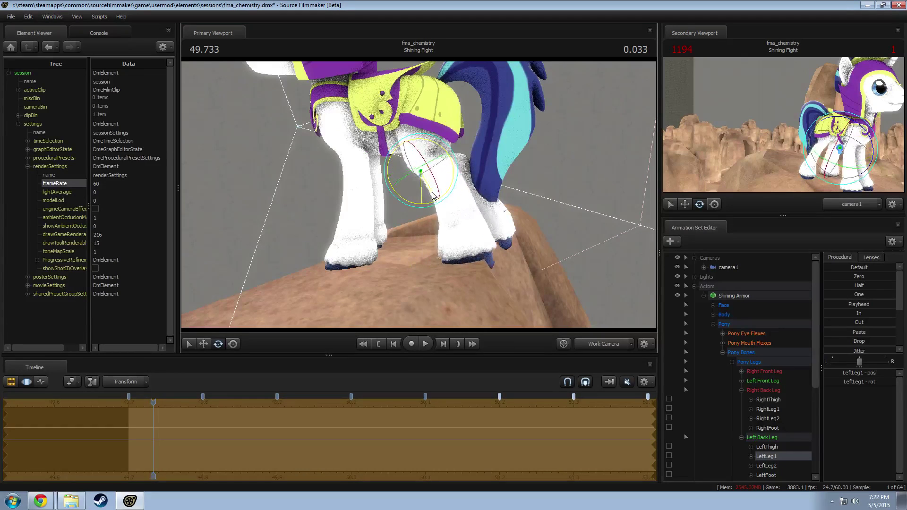
Step: Adjust the LeftLeg2 bone and rotate LeftFoot to set the left back hoof on the rock
left_click(442, 180)
key("w")
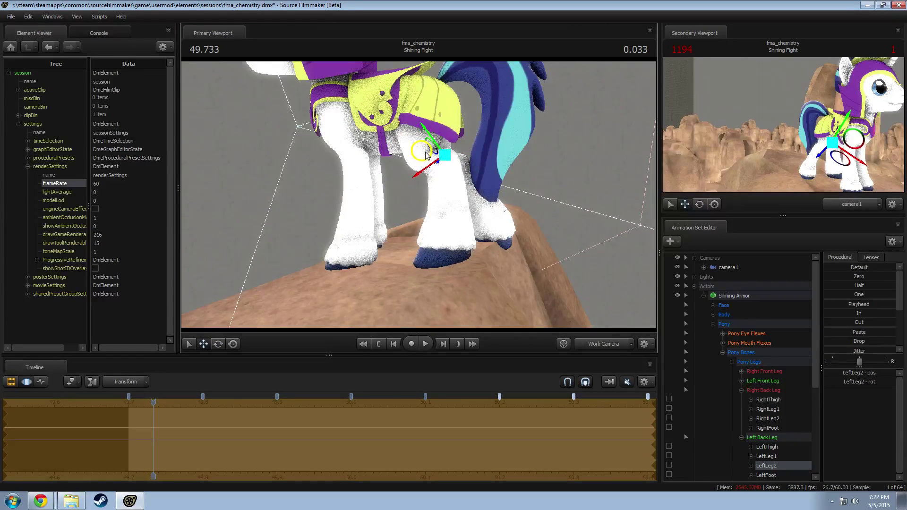
left_click_drag(443, 245, 555, 244, "alt")
left_click_drag(396, 201, 428, 168)
key("e")
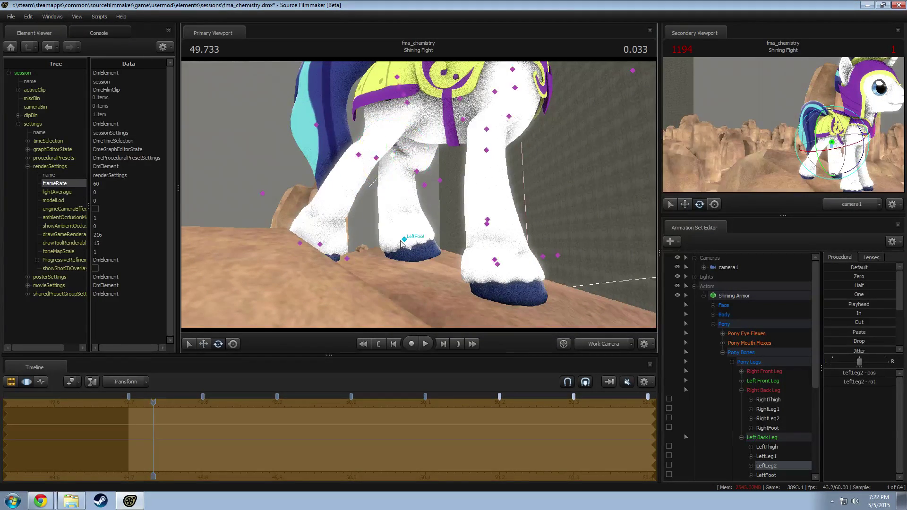
left_click(403, 240)
mouse_move(415, 213)
left_mouse_down()
mouse_move(422, 219)
mouse_move(208, 217)
mouse_move(444, 218)
mouse_move(418, 213)
left_mouse_up()
Step: Rotate the RightThigh bone slightly to bring the right back leg forward
left_click(416, 133)
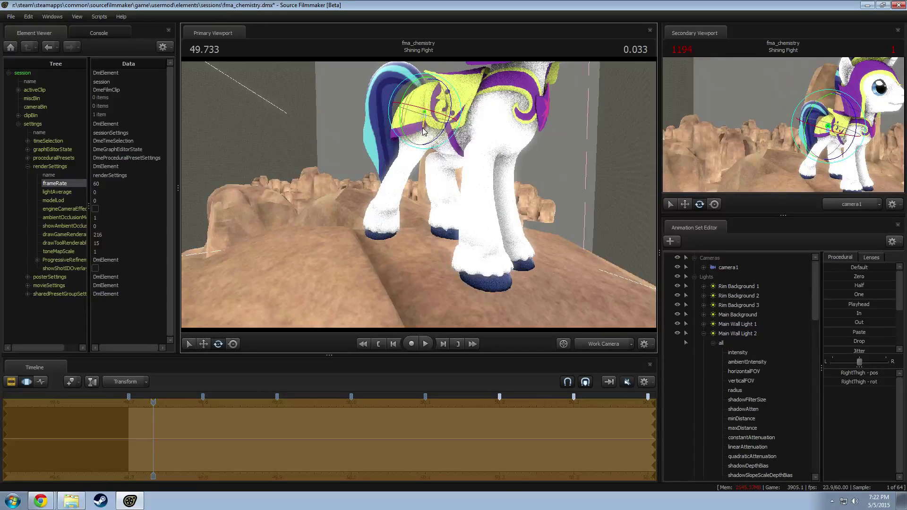
left_click_drag(445, 147, 418, 189, "alt")
key("w")
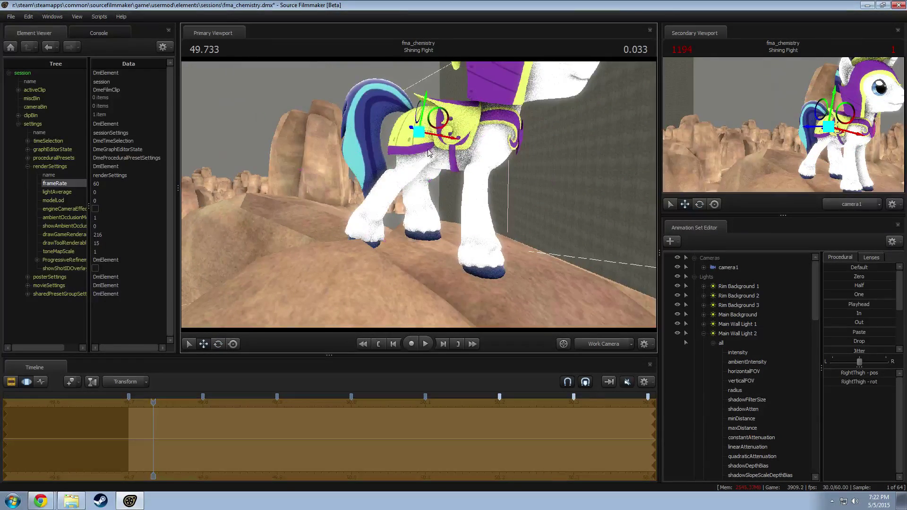
key("e")
left_click(412, 177)
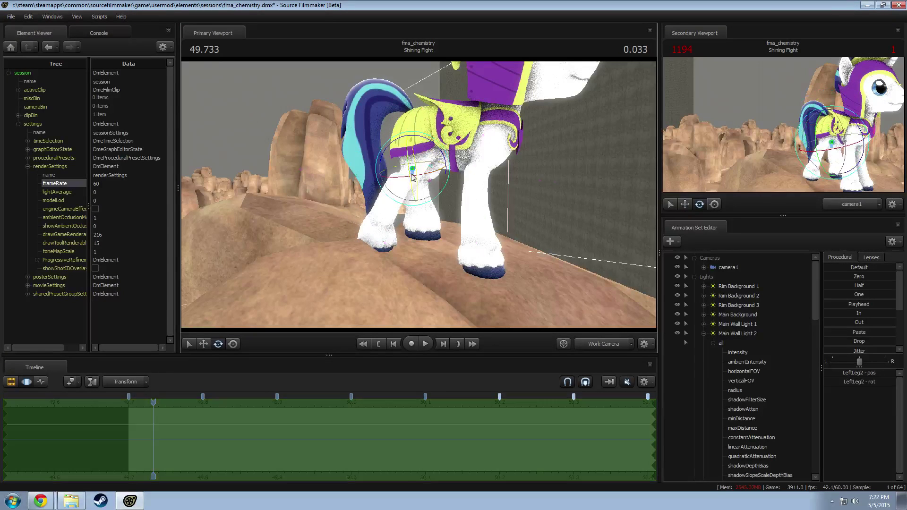
key("w")
Step: Try to adjust the RightLeg2 bone of the right back leg and undo the last change
left_click(396, 184, "ctrl")
left_click_drag(396, 186, 371, 218, "alt")
key("ctrl+z")
key("w")
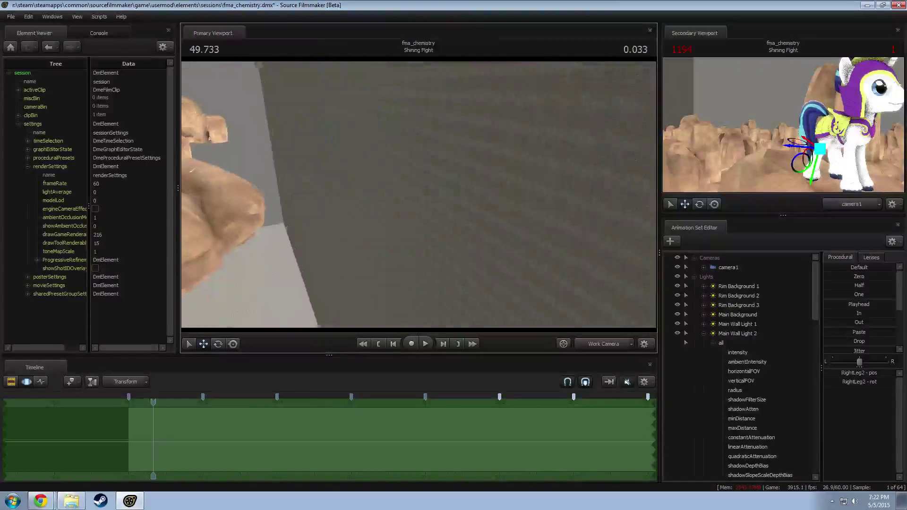
key("s")
key("w")
key("s")
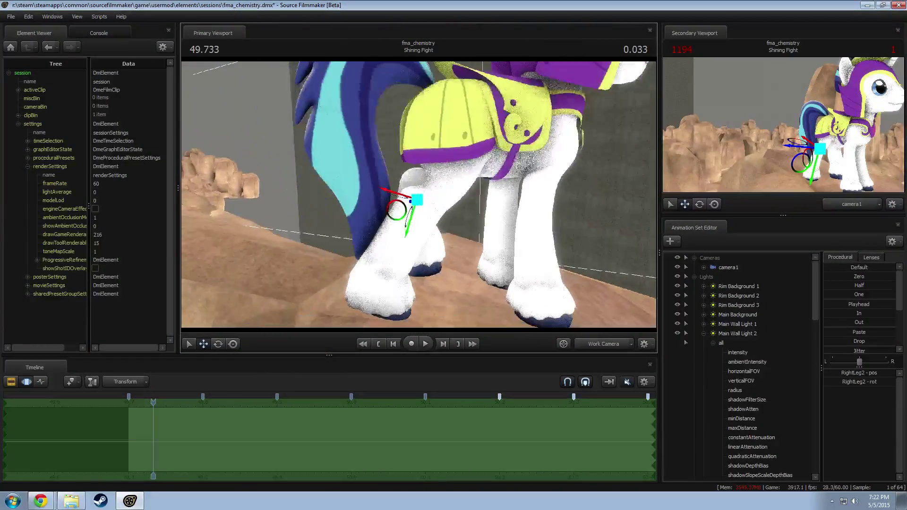
Step: Rotate the RightLeg1 bone to refine the bend of the right back leg
key("x")
left_click(440, 159, "ctrl")
key("e")
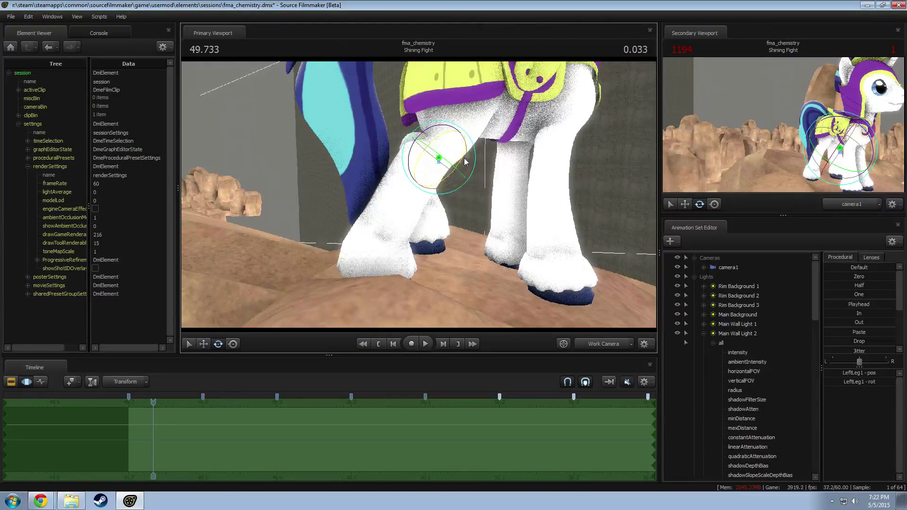
left_click(447, 157, "ctrl")
left_click_drag(478, 150, 466, 182)
key("w")
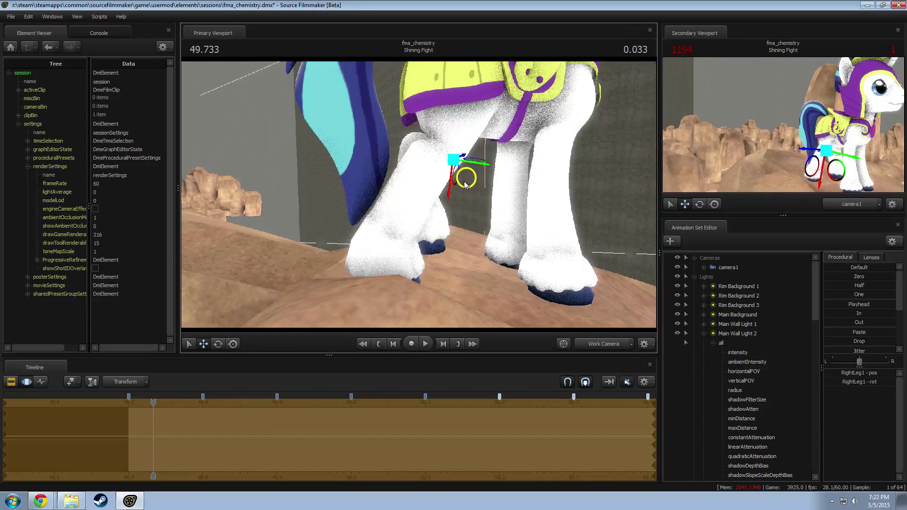
Step: Reposition and rotate the RightLeg2 bone to straighten the lower part of the right back leg
left_click(426, 155)
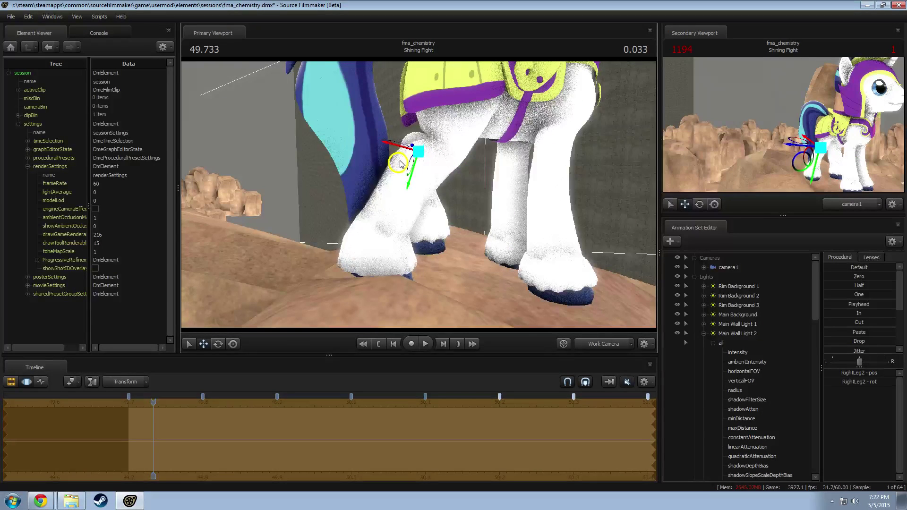
left_click_drag(399, 164, 428, 184, "alt")
key("e")
mouse_move(428, 185)
left_mouse_down("alt")
mouse_move(418, 195)
mouse_move(430, 195)
left_mouse_up("alt")
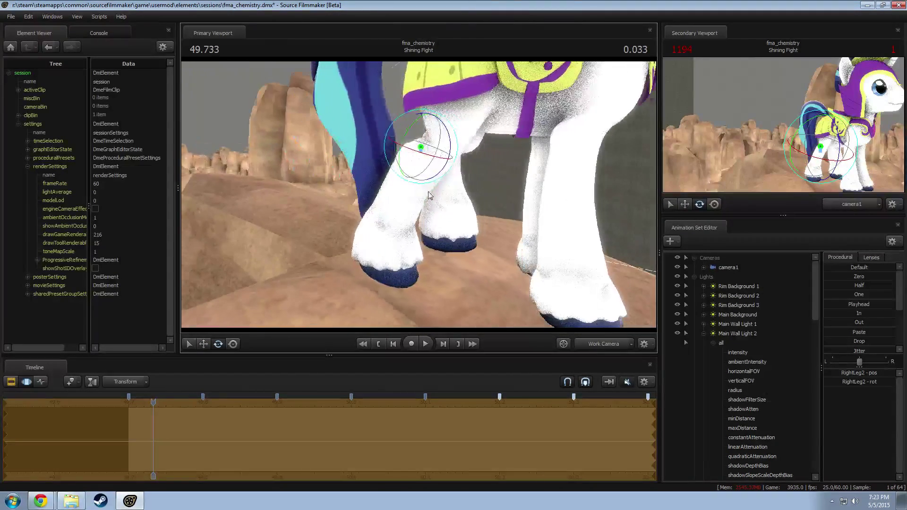
left_click_drag(429, 161, 415, 184)
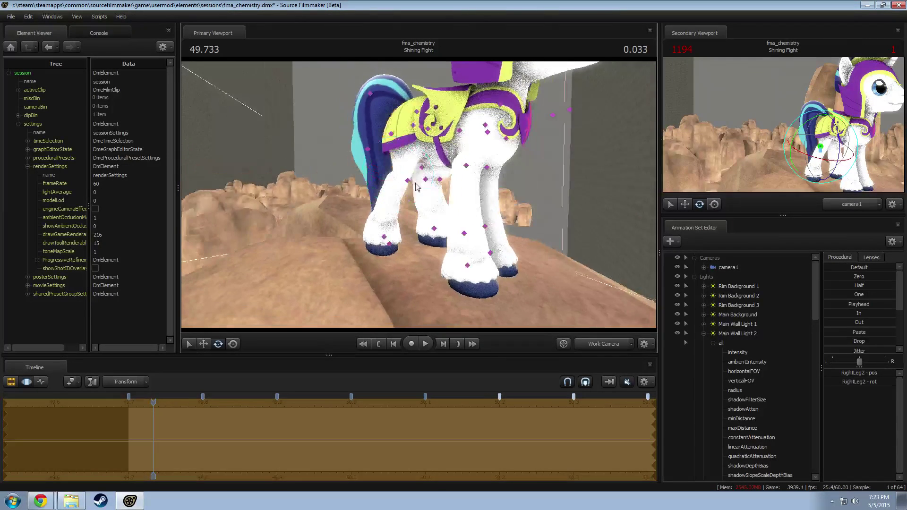
Step: Collapse the Lights group and lock Shining Armor's RightThigh and LeftThigh bones
left_click(412, 134, "ctrl")
mouse_move(411, 144)
left_mouse_down()
mouse_move(395, 151)
mouse_move(419, 192)
left_mouse_up()
left_click(370, 132, "ctrl")
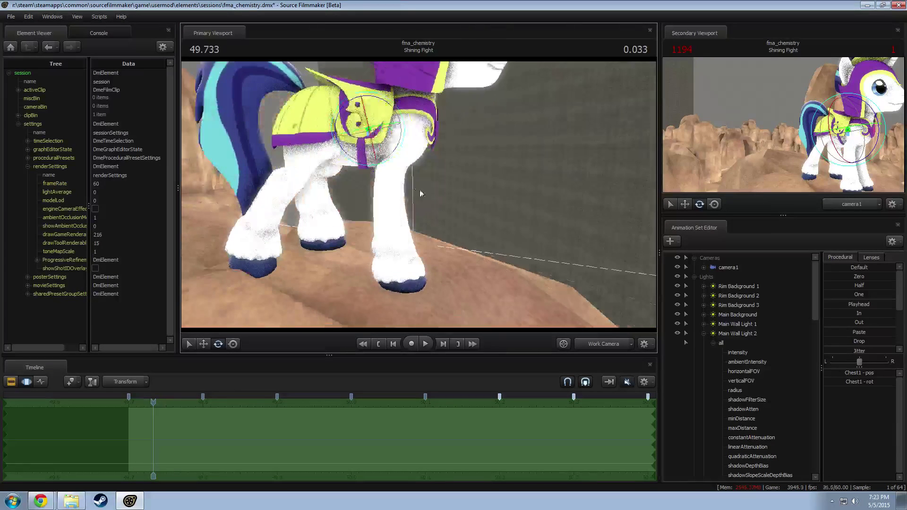
left_click(320, 120)
scroll(787, 359, "down", 5)
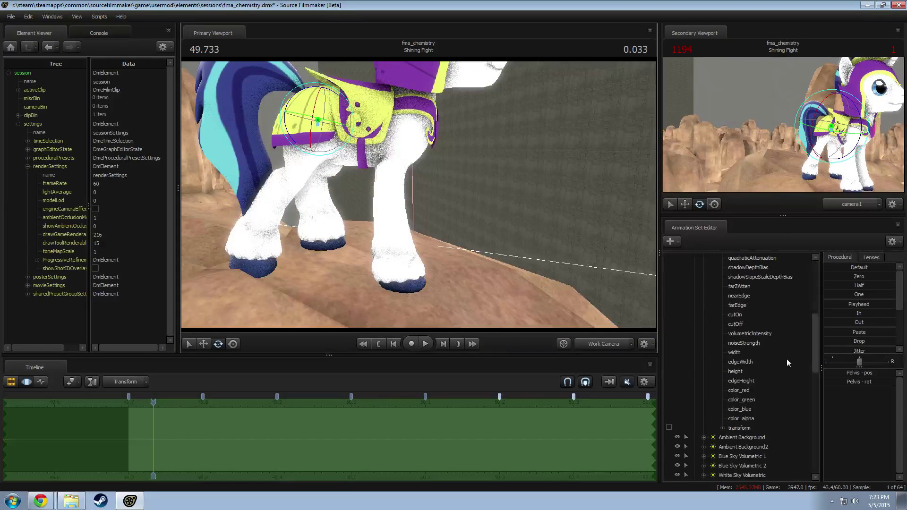
scroll(787, 358, "up", 5)
left_click(694, 277)
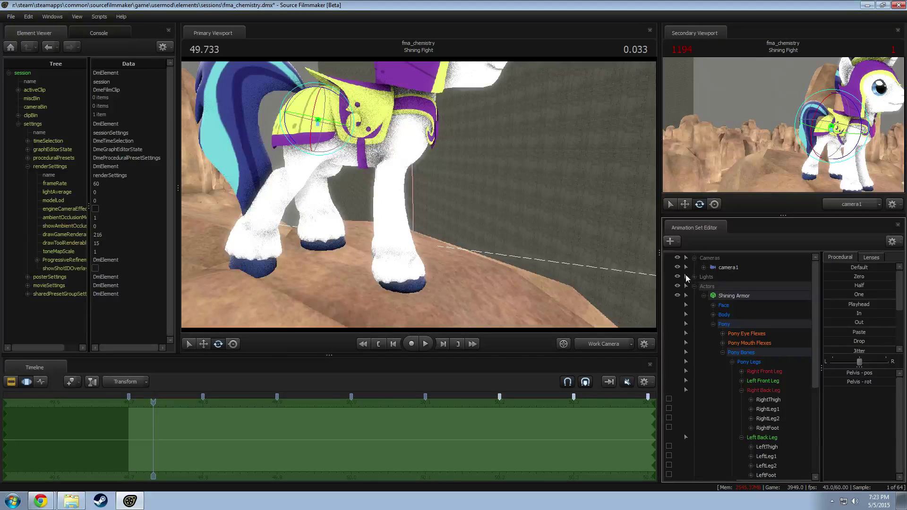
scroll(764, 363, "down", 5)
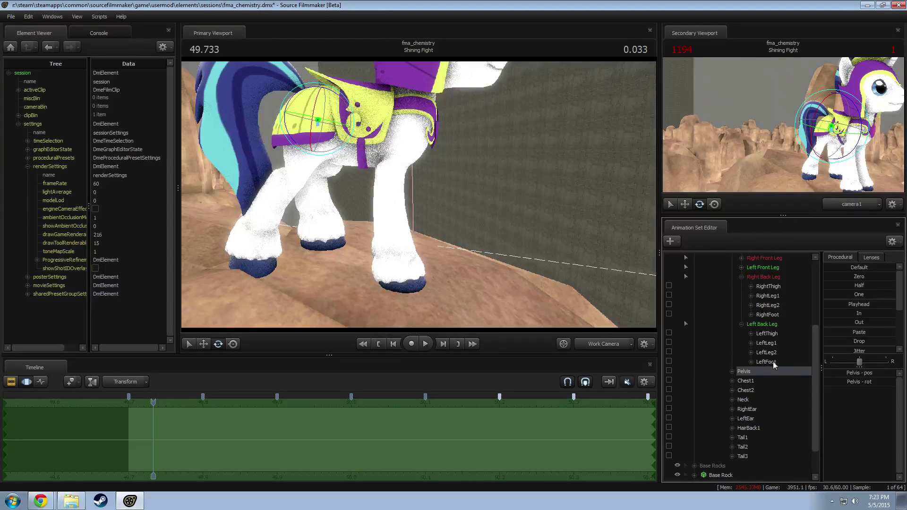
scroll(767, 365, "up", 5)
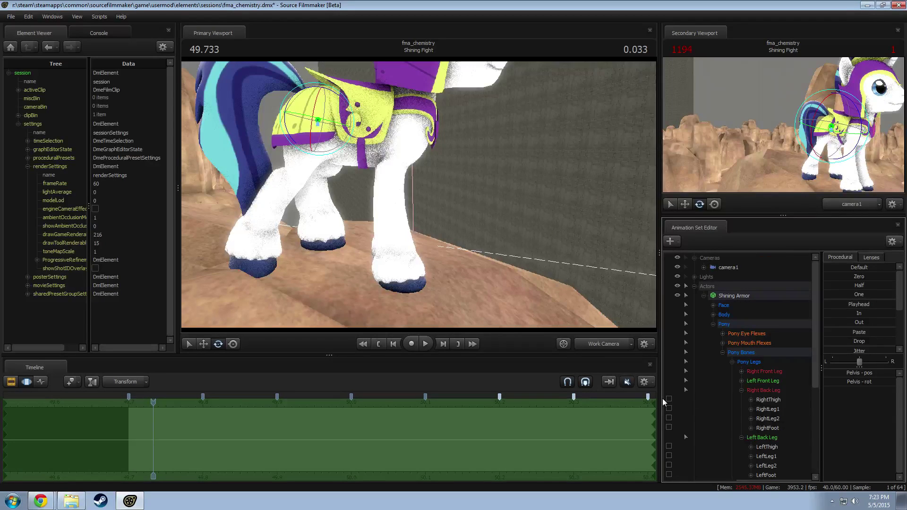
left_click(669, 446)
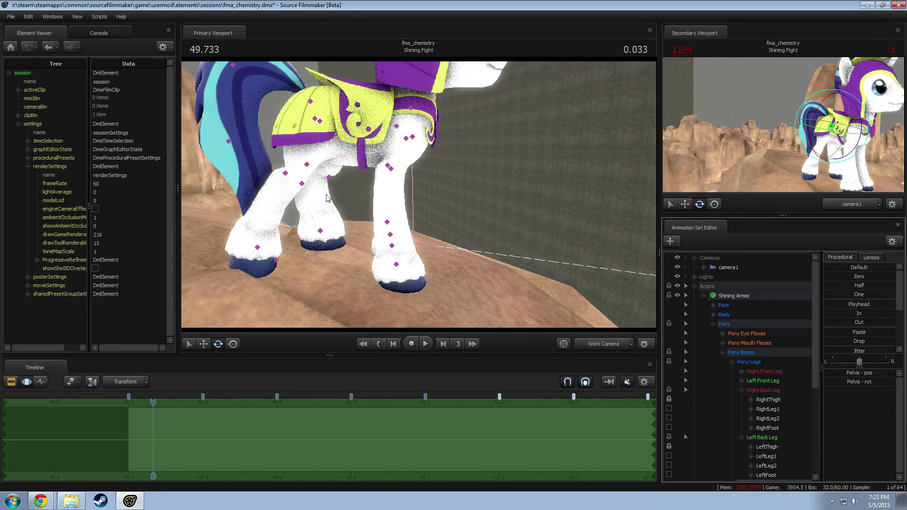
Step: Rotate the Pelvis and Chest1 bones to turn the torso while the thighs are locked
left_click(320, 121)
left_click_drag(335, 92, 398, 115)
left_click(320, 121)
left_click(365, 142, "ctrl")
left_click_drag(322, 123, 430, 203)
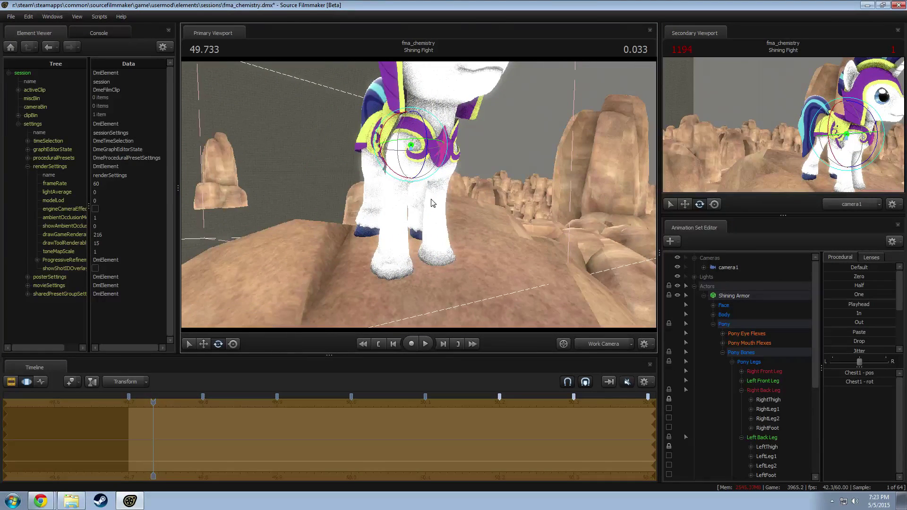
Step: Refine the torso twist with small rotations of the Pelvis and Chest1 bones
left_click_drag(543, 249, 419, 195, "alt")
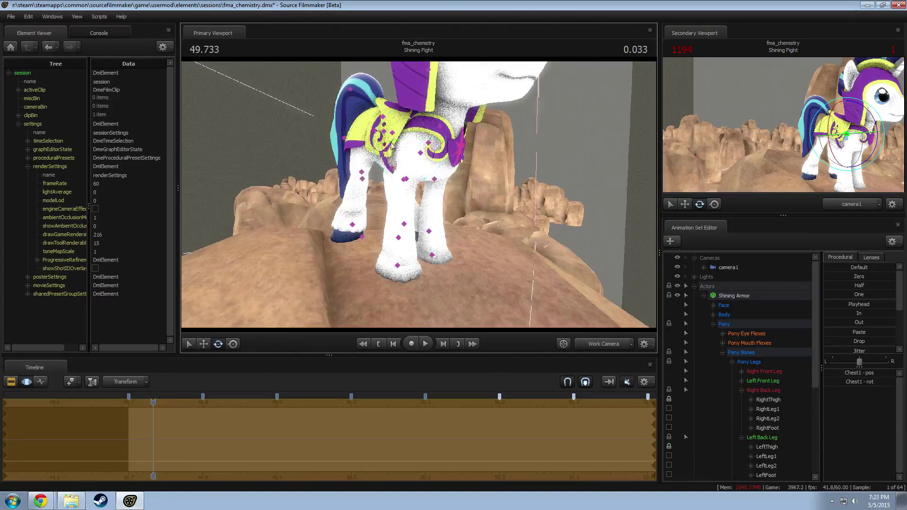
left_click(385, 134, "ctrl")
mouse_move(390, 145)
left_mouse_down("alt")
mouse_move(366, 150)
mouse_move(400, 151)
left_mouse_up("alt")
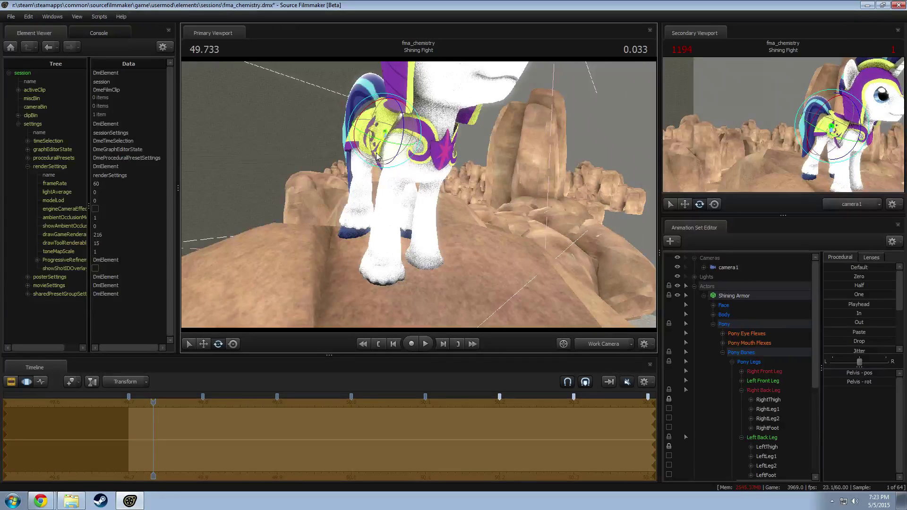
left_click(404, 147, "ctrl")
left_click_drag(437, 189, 417, 195, "alt")
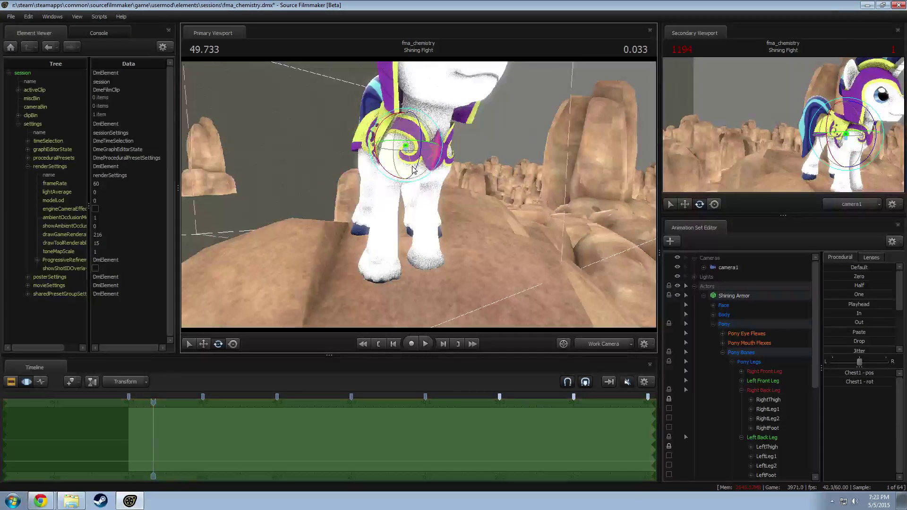
left_click_drag(420, 160, 412, 172)
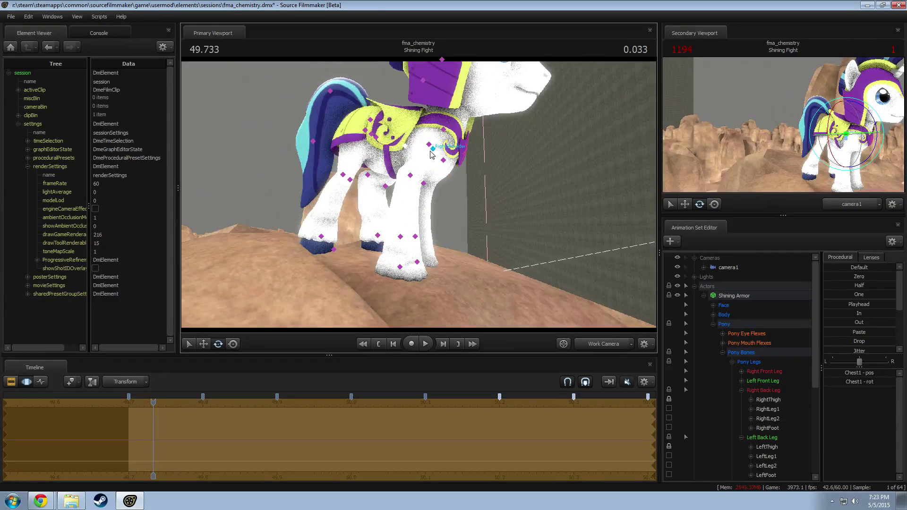
Step: Rotate the RightShoulder and RightForearm bones to swing the right front leg forward
left_click(431, 152)
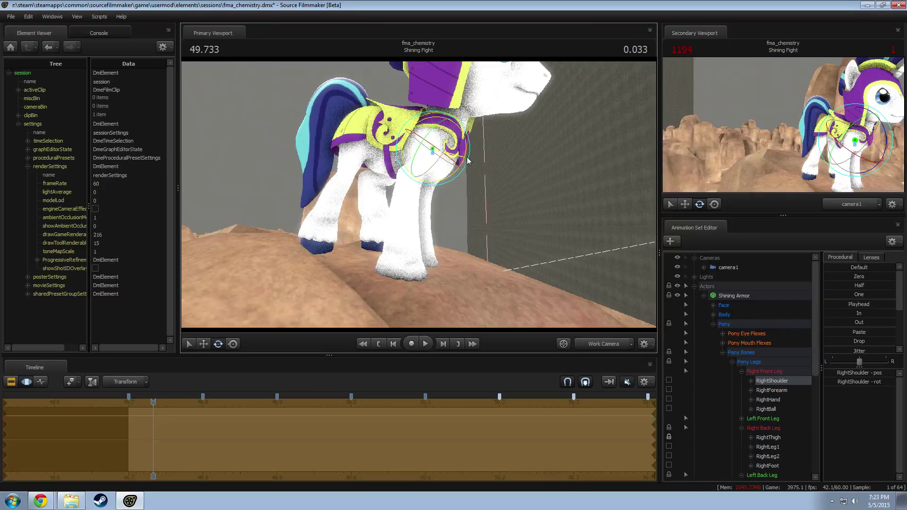
left_click_drag(468, 161, 448, 161)
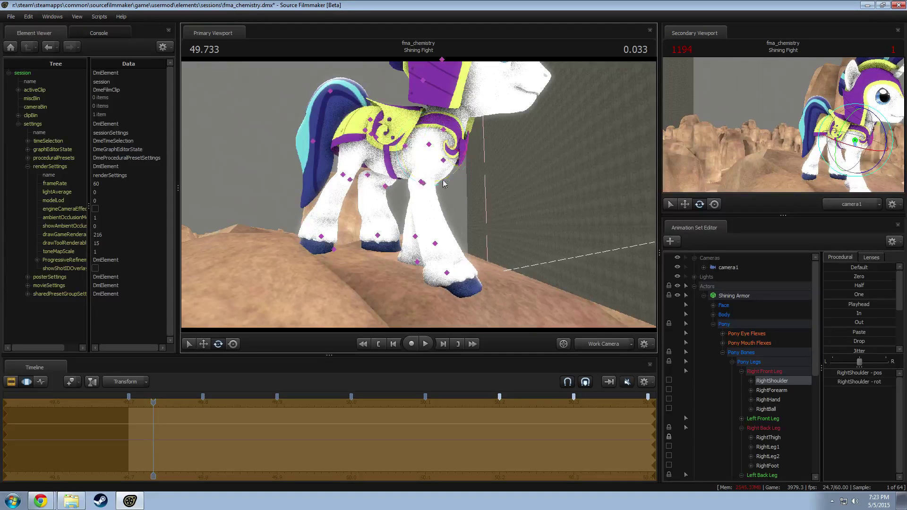
left_click(428, 186)
left_click_drag(458, 192, 459, 172)
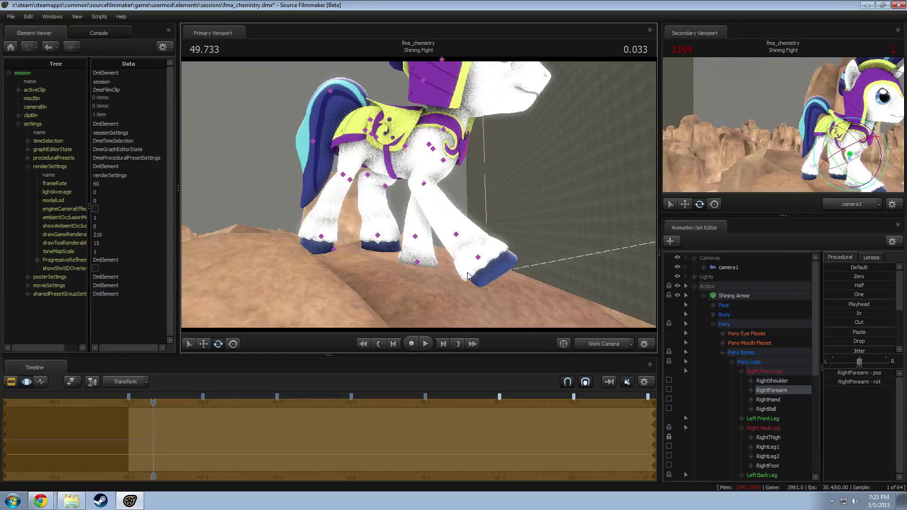
Step: Rotate the RightHand bone to bring the right front hoof level with the rock
left_click(457, 235, "ctrl")
left_click_drag(478, 249, 494, 266)
left_click(467, 266)
Step: Rotate the RightForearm bone back slightly and adjust the RightBall bone of the right front hoof
left_click(423, 184)
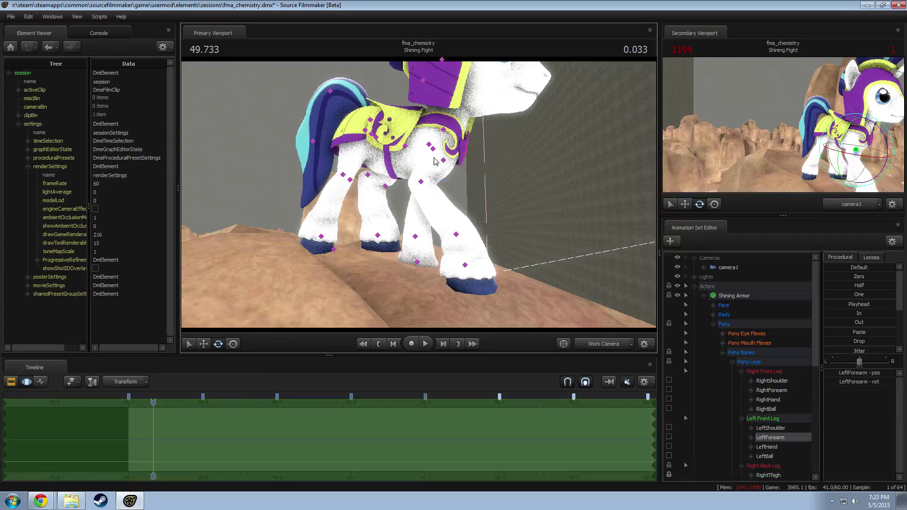
left_click(421, 182, "ctrl")
left_click_drag(453, 192, 448, 192)
left_click(456, 268, "ctrl")
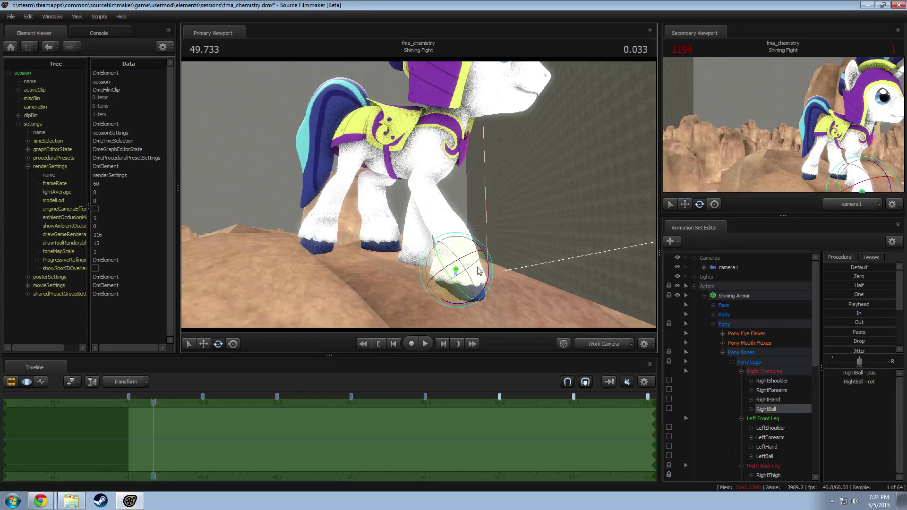
left_click_drag(489, 267, 419, 194)
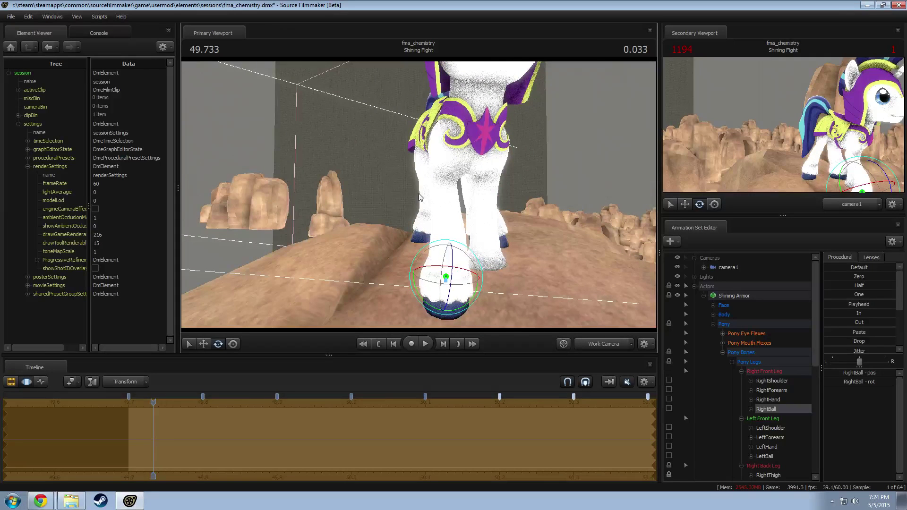
Step: Tilt the upper chest with the Chest2 bone and rotate the RightShoulder bone to realign the right front leg
left_click(478, 134)
left_click(469, 133)
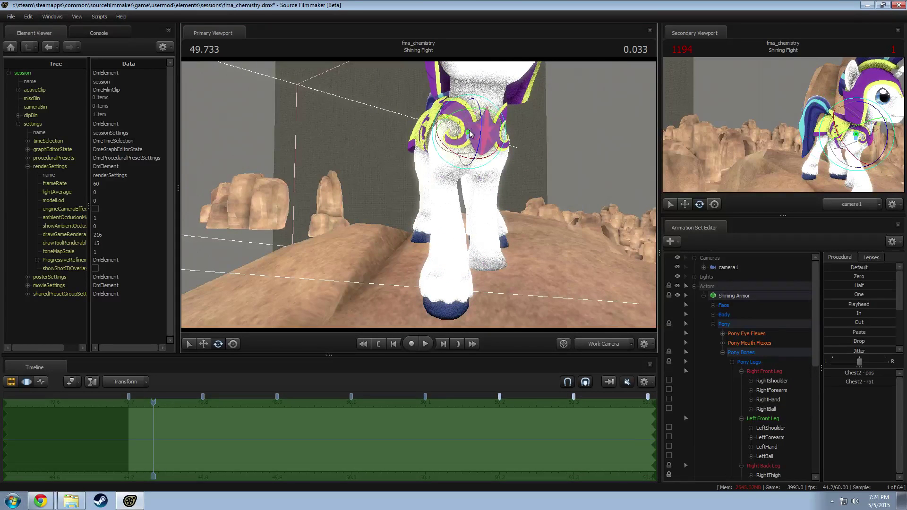
left_click_drag(455, 98, 448, 103)
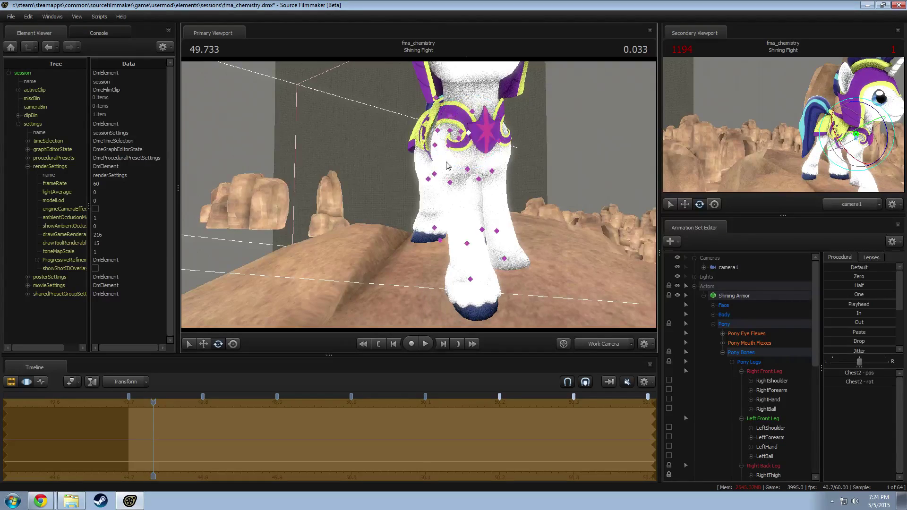
left_click(448, 146, "ctrl")
left_click_drag(454, 178, 441, 175)
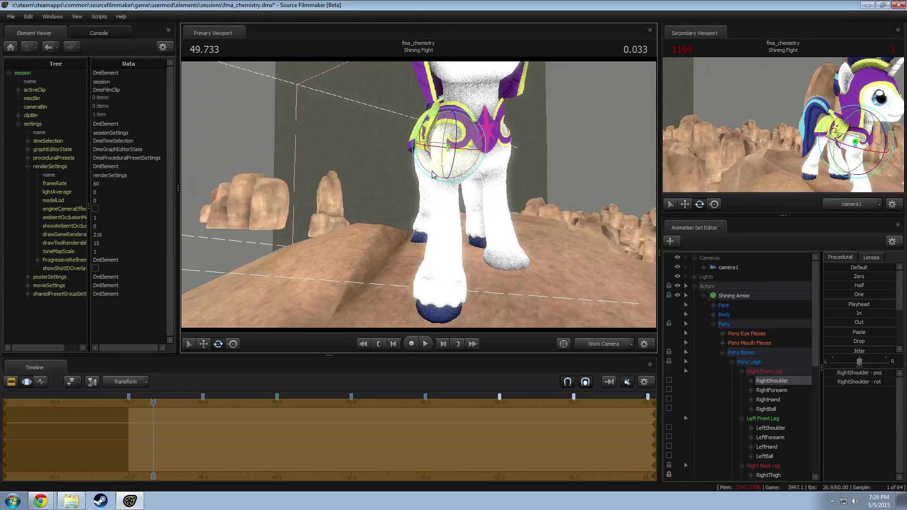
Step: Rotate the LeftShoulder bone to reposition the left front leg beside the right one
key("a")
left_click_drag(447, 124, 420, 194)
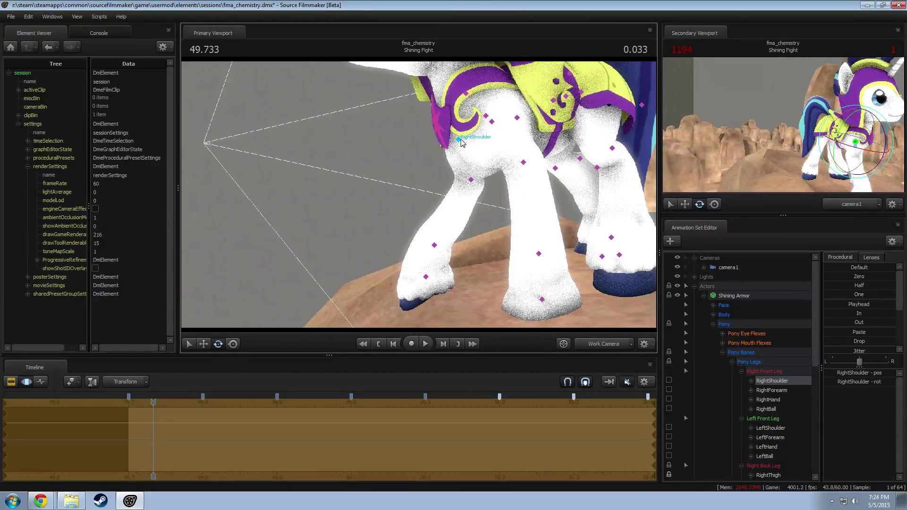
left_click(460, 140)
left_click(496, 124, "ctrl")
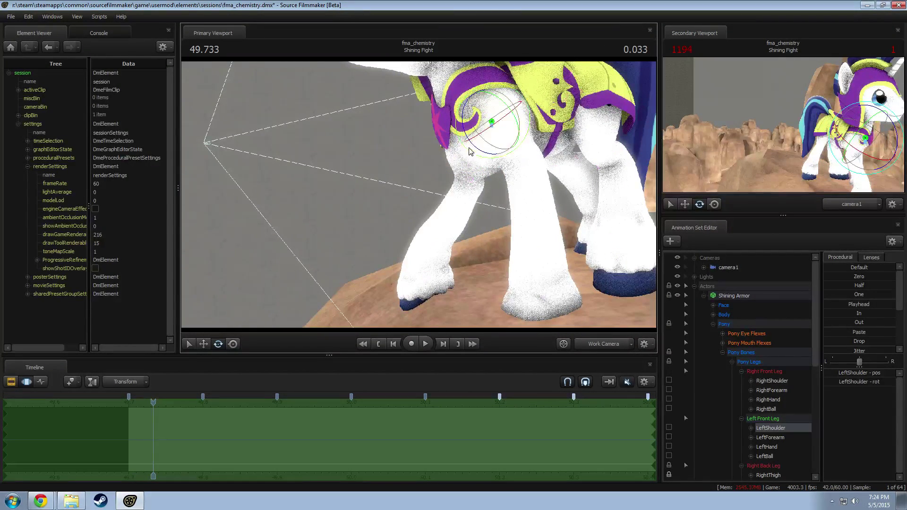
left_click_drag(475, 149, 506, 193)
left_click_drag(496, 125, 425, 137)
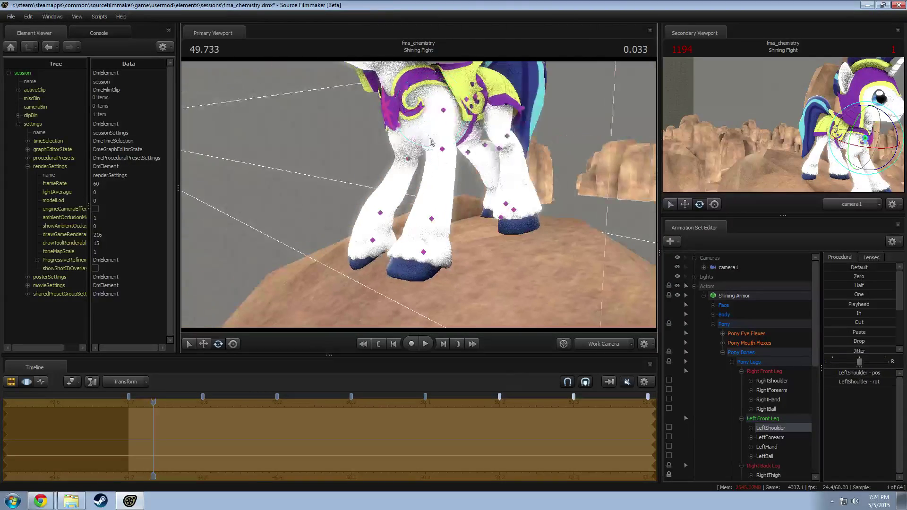
left_click_drag(408, 180, 422, 209)
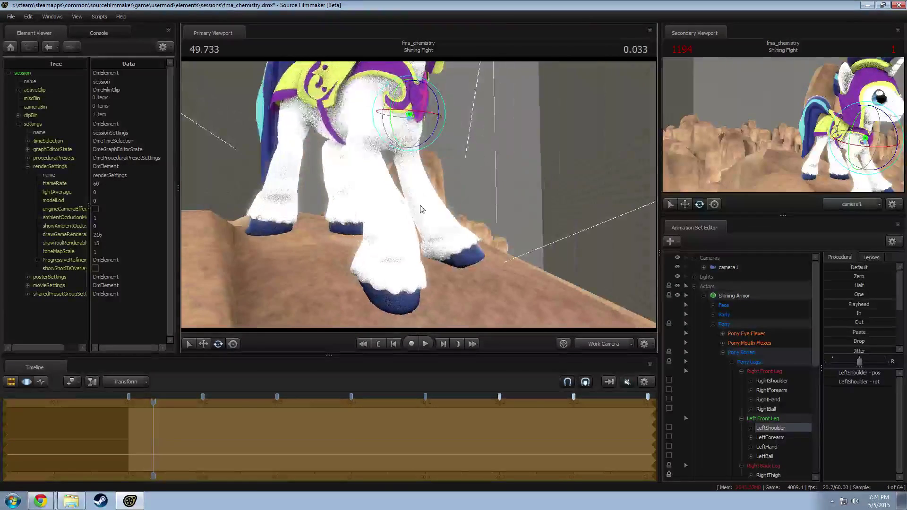
left_click_drag(355, 204, 437, 195)
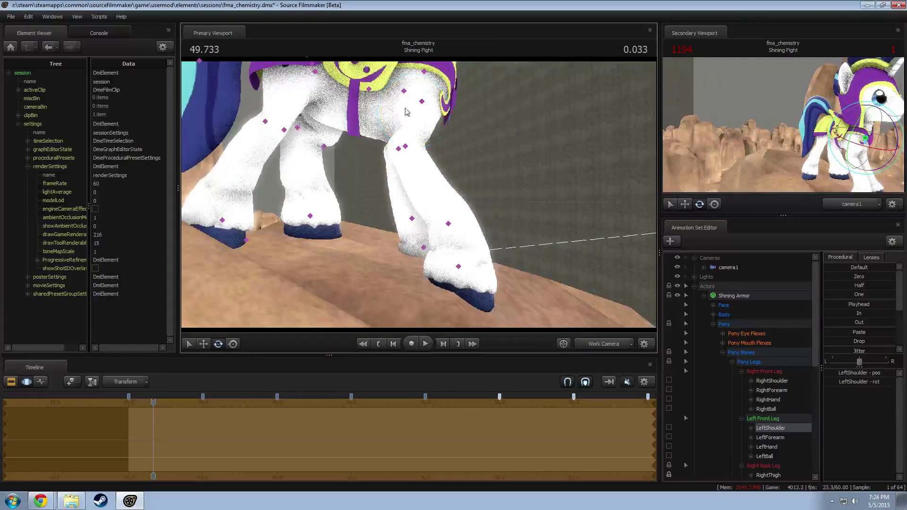
Step: Rotate the LeftForearm and LeftShoulder bones to extend the left front leg forward
left_click(400, 151)
left_click_drag(396, 122, 390, 142)
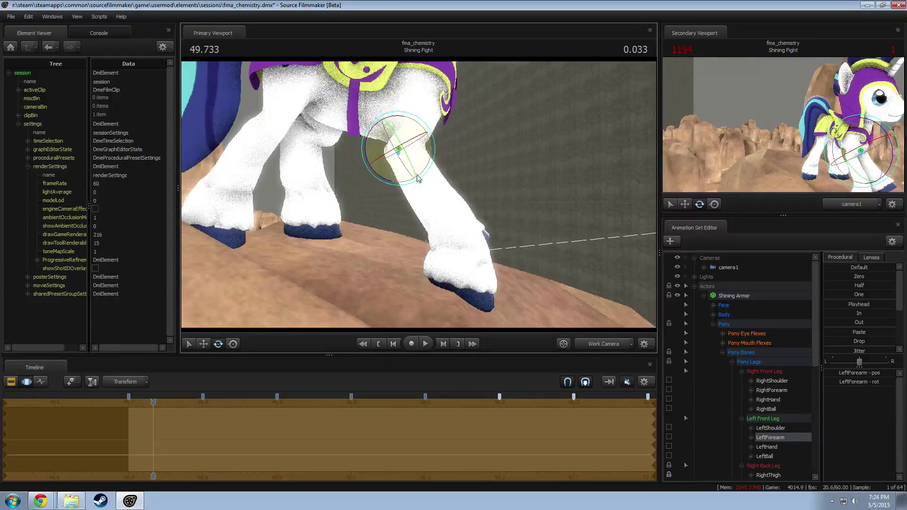
left_click_drag(407, 180, 370, 248)
left_click(403, 211)
left_click(388, 242, "ctrl")
left_click_drag(378, 255, 477, 246, "alt")
left_click_drag(401, 208, 486, 185, "alt")
left_click(437, 119)
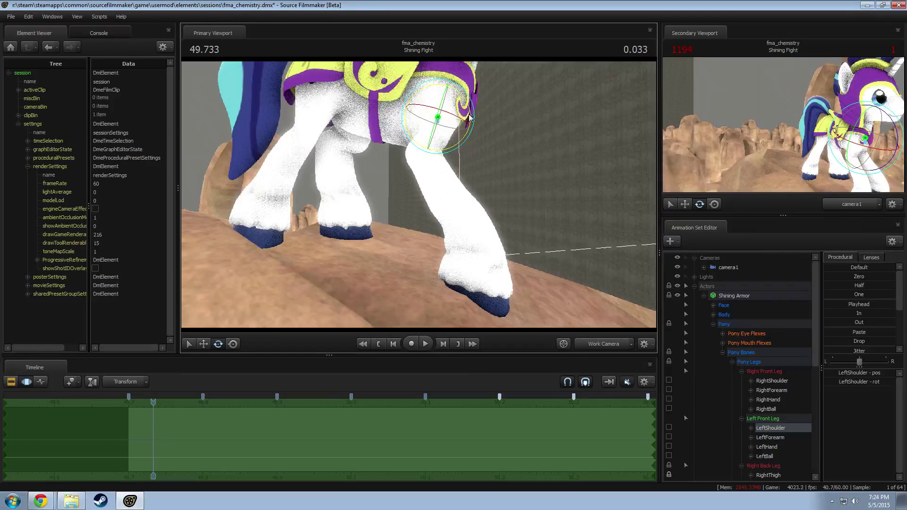
mouse_move(469, 119)
left_mouse_down()
mouse_move(475, 127)
mouse_move(422, 201)
mouse_move(471, 226)
mouse_move(458, 202)
mouse_move(483, 184)
mouse_move(420, 201)
mouse_move(371, 180)
left_mouse_up()
Step: Rotate the Neck bone slightly to turn Shining Armor's head
left_click(443, 214, "ctrl")
key("ctrl")
left_click(407, 178)
left_click_drag(415, 164, 402, 165)
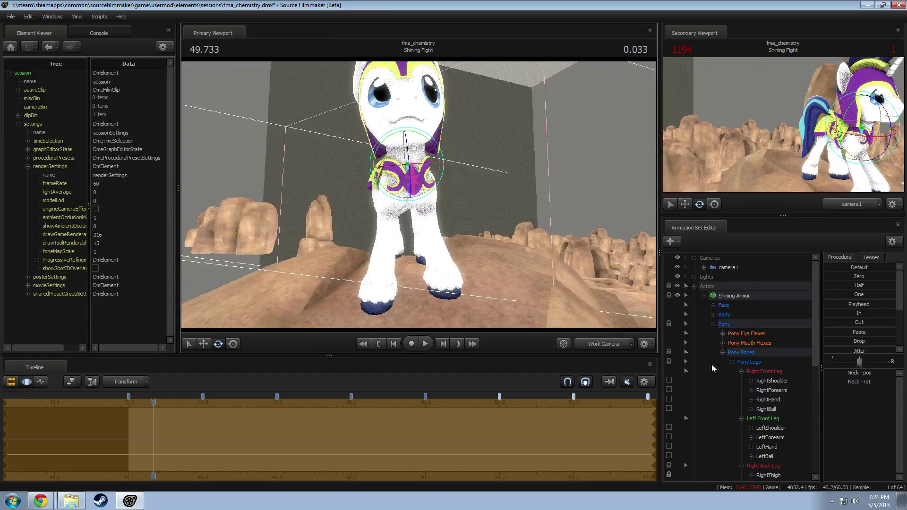
Step: Lock the RightShoulder and LeftShoulder bones and rotate the Chest2 bone to turn the upper chest
left_click(754, 354)
scroll(709, 378, "down", 1)
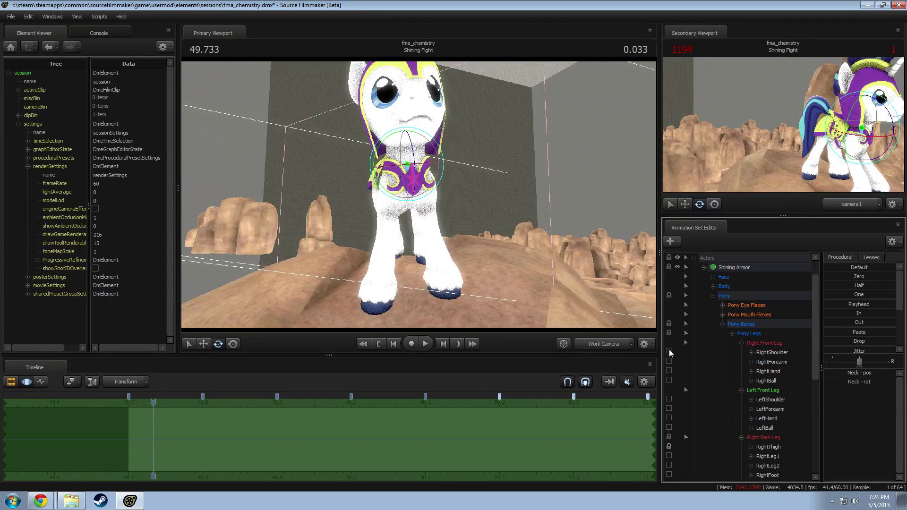
left_click(669, 399)
left_click(407, 180)
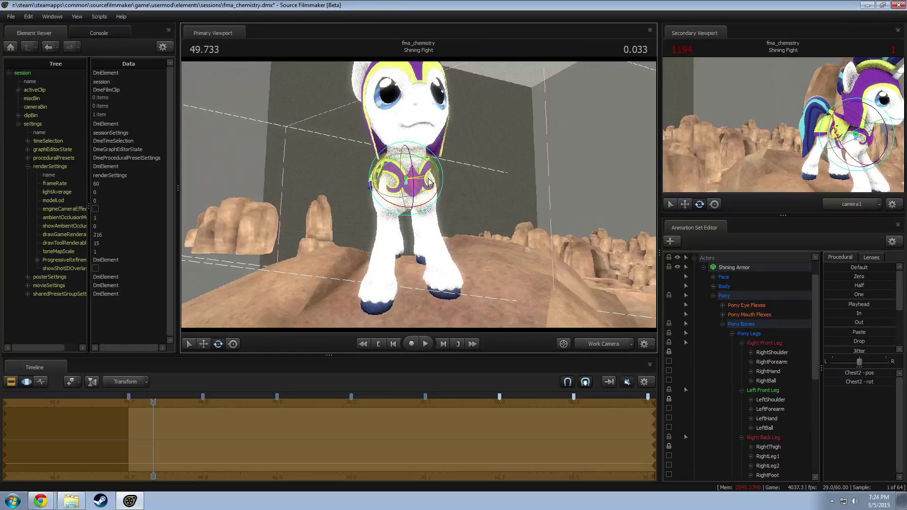
left_click_drag(382, 176, 400, 186)
Step: Adjust the Neck and Head bones to lower and turn Shining Armor's head
left_click_drag(399, 185, 449, 167, "alt")
left_click(424, 166, "ctrl")
left_click(440, 142, "ctrl")
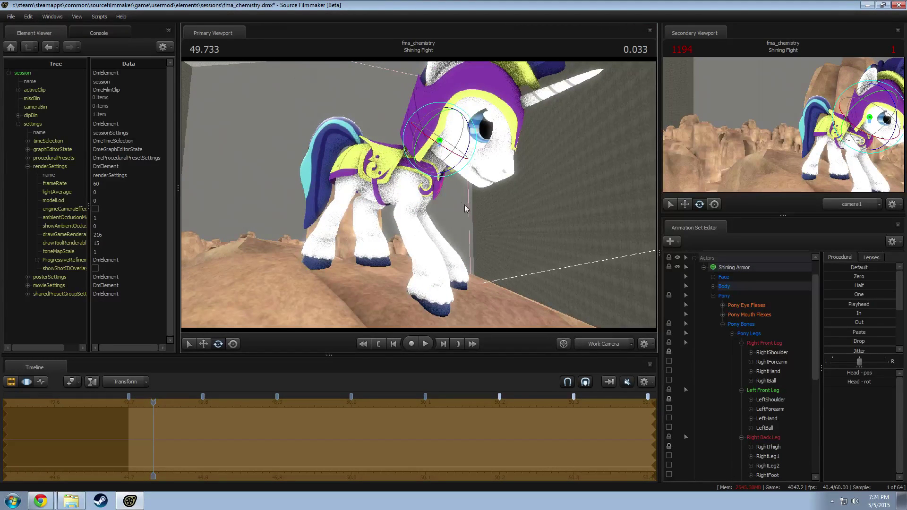
Step: Collapse the Actors group, view the shot through camera1 and reframe it around the whole pony
left_click(694, 258)
left_click(710, 258)
left_click_drag(507, 234, 512, 245)
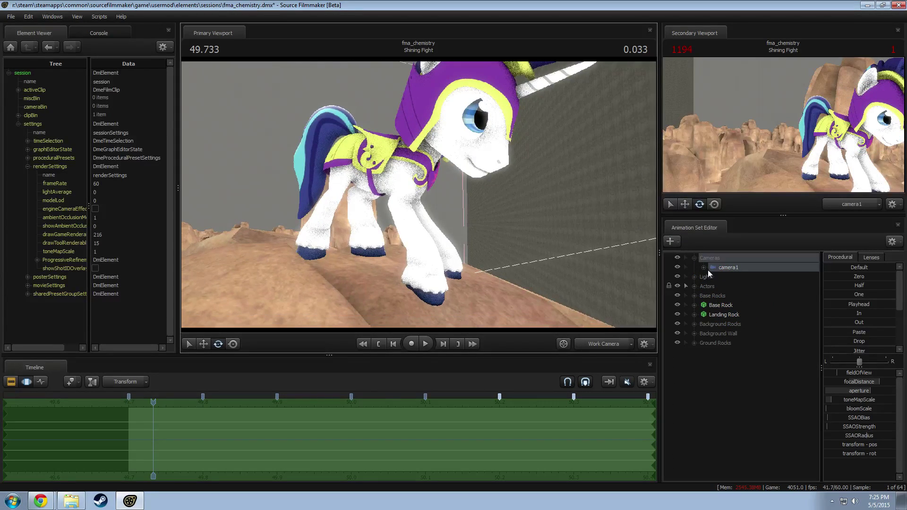
left_click_drag(713, 268, 579, 237)
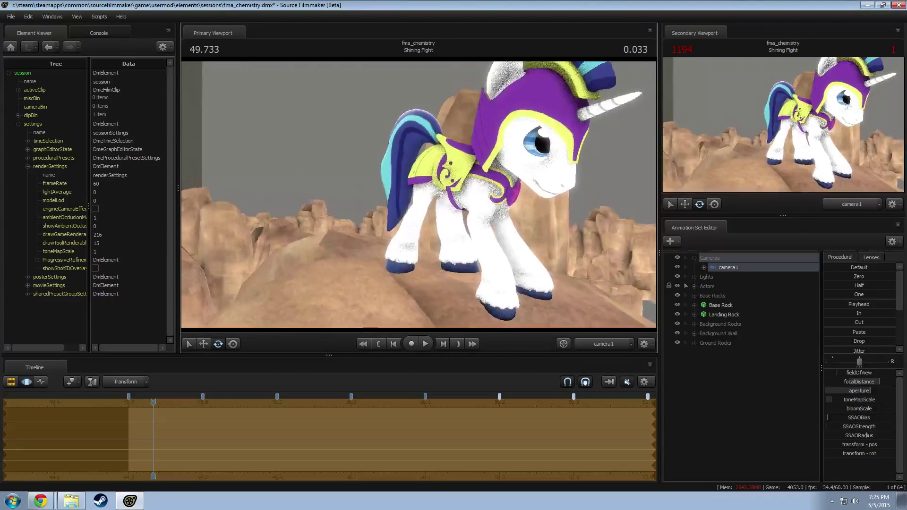
left_click_drag(449, 237, 449, 234)
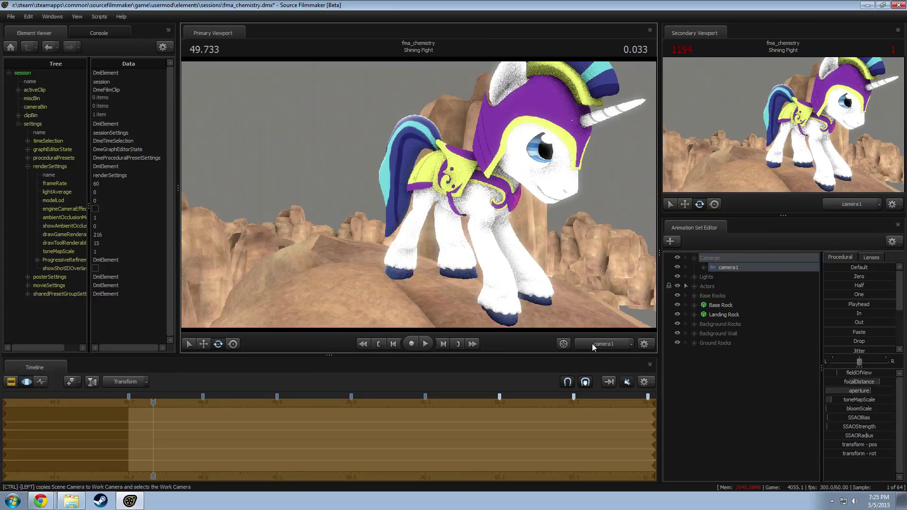
Step: Switch to the work camera and rotate the Head bone to adjust the tilt and turn of Shining Armor's head
key("F4")
left_click_drag(455, 147, 438, 147)
left_click(455, 148, "ctrl")
left_click(427, 153)
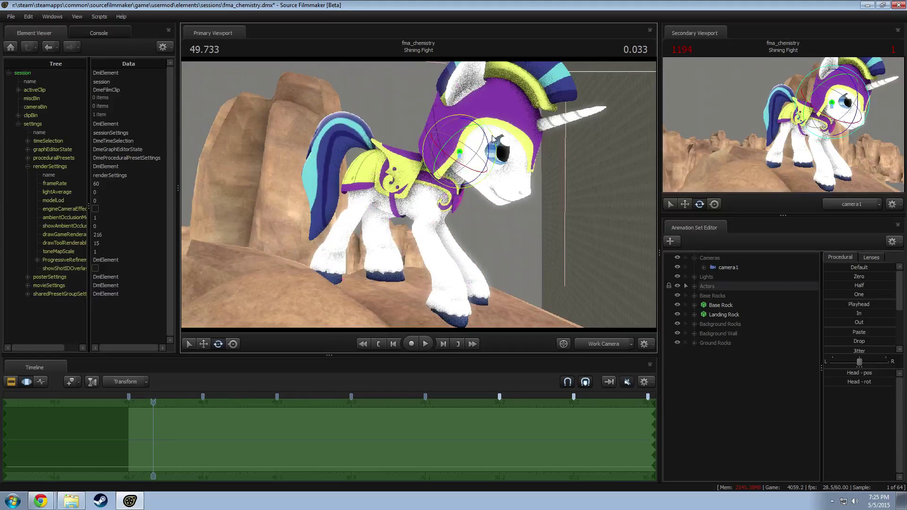
left_click_drag(492, 136, 424, 205)
left_click(439, 169, "ctrl")
left_click(435, 146, "ctrl")
left_click(428, 149, "ctrl")
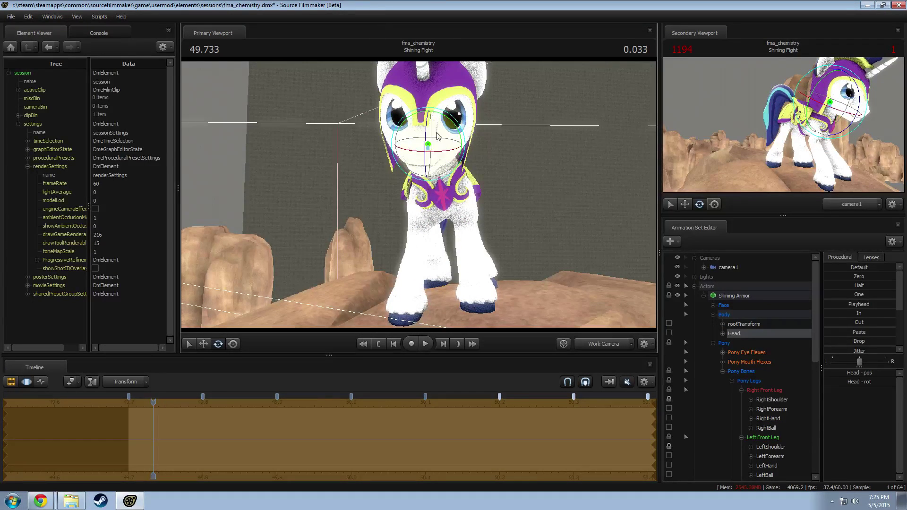
left_click_drag(437, 136, 437, 142)
Step: Move the Face viewTarget down to the rock in front of Shining Armor to redirect his gaze
left_click(732, 307)
left_click_drag(543, 212, 586, 227)
left_click_drag(406, 195, 421, 196)
key("w")
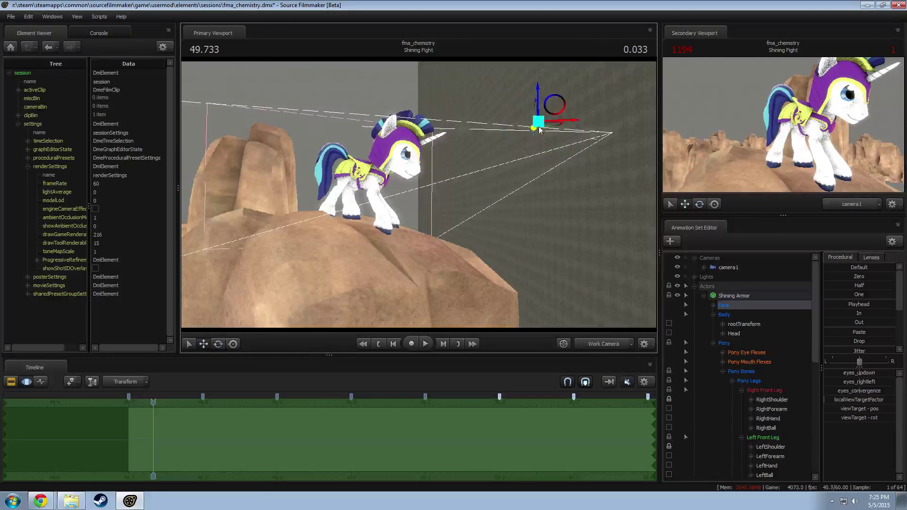
left_click_drag(554, 110, 392, 281)
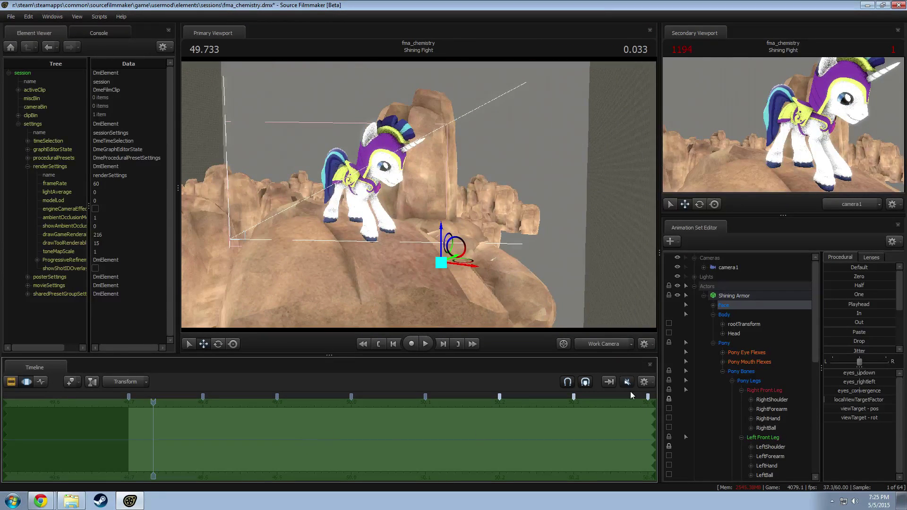
Step: Raise the mouth_neutral flex of the Pony Mouth Flexes to take away Shining Armor's smile
left_click(773, 363)
scroll(859, 425, "down", 3)
left_click_drag(425, 204, 422, 178)
key("w")
key("z")
scroll(845, 454, "down", 2)
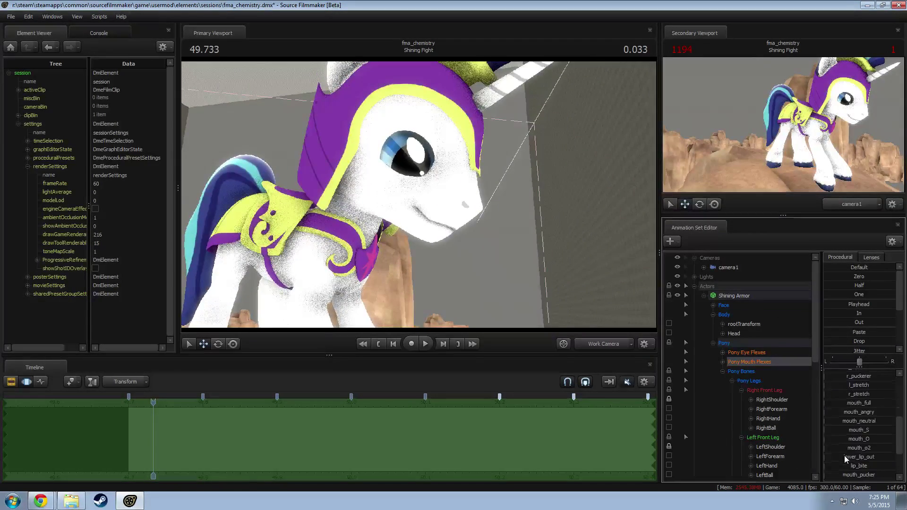
left_click_drag(869, 421, 900, 422)
Step: Raise the l_frown and r_frown mouth flexes to about the same level to give Shining Armor a frown
key("a")
left_click_drag(425, 203, 448, 201)
scroll(861, 416, "up", 2)
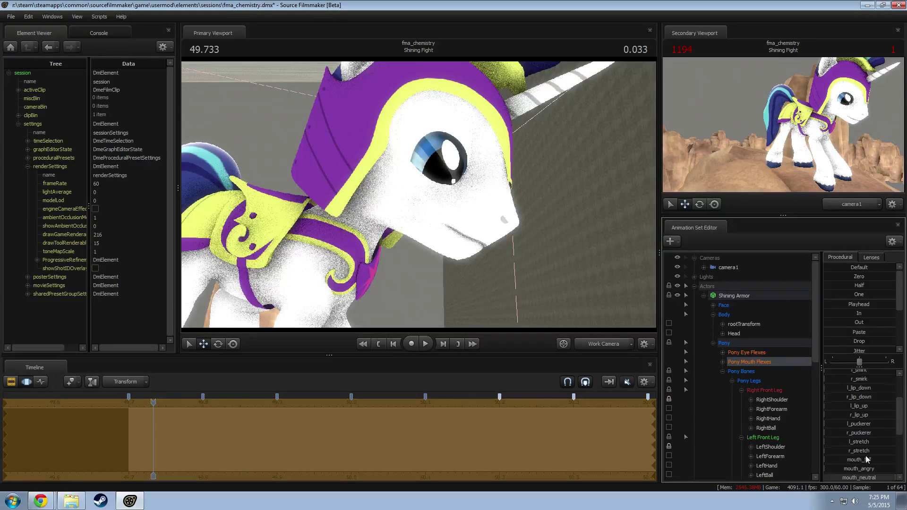
left_click_drag(859, 471, 894, 471)
scroll(855, 422, "up", 2)
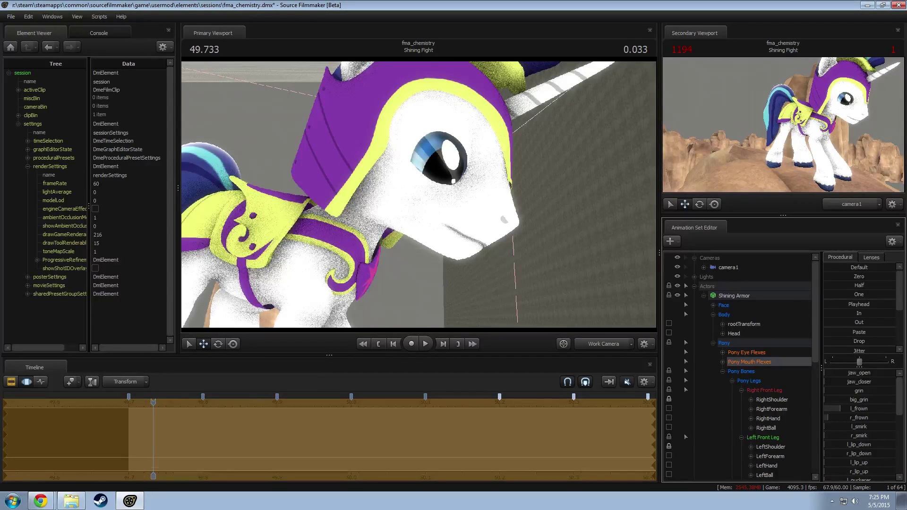
key("s")
left_click_drag(473, 212, 418, 194)
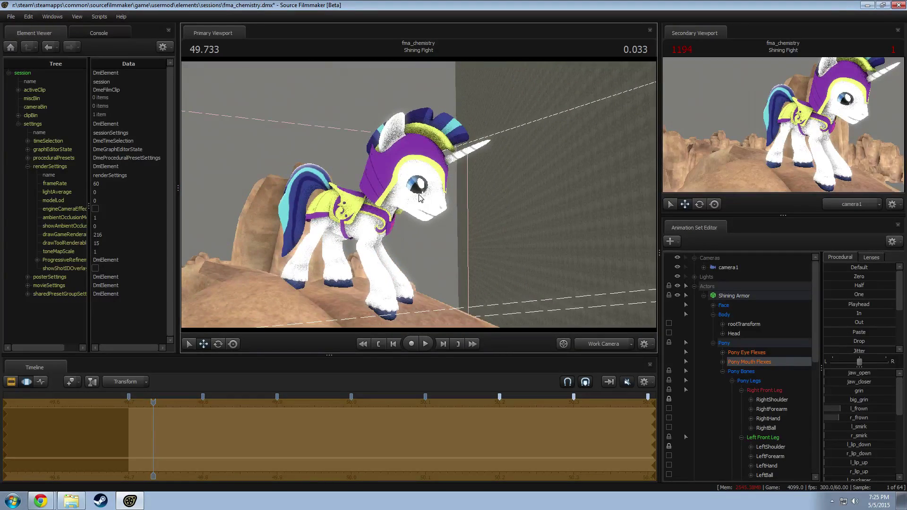
key("Escape")
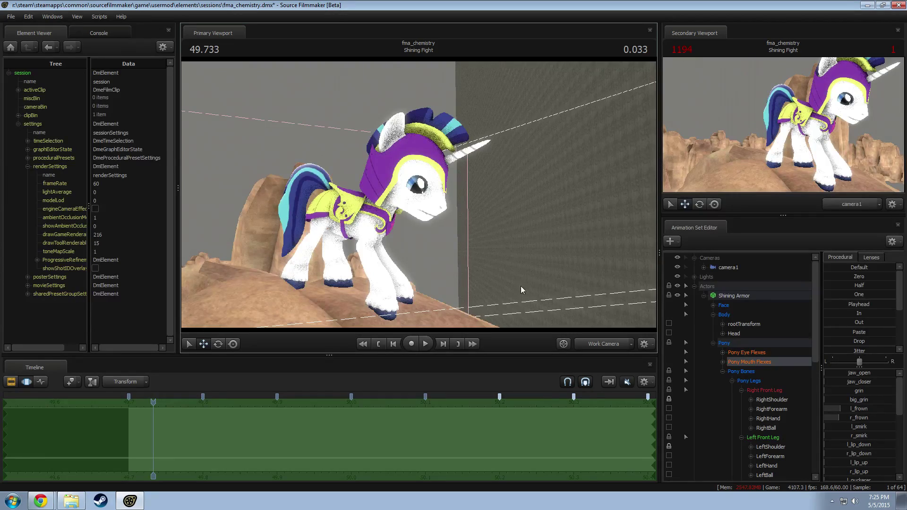
Step: Lock the Chest1 bone and try rotating it
left_click_drag(502, 253, 407, 259)
left_click_drag(458, 269, 419, 197)
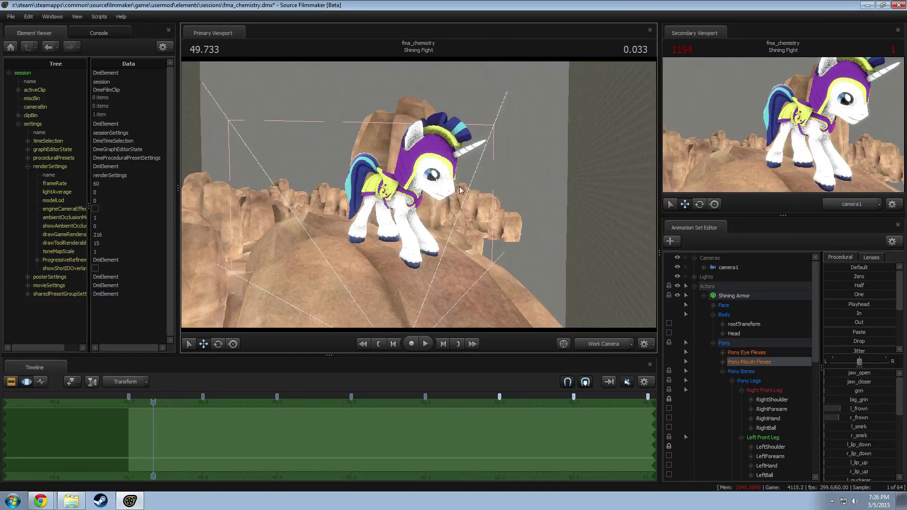
left_click_drag(460, 187, 371, 158)
left_click(362, 162, "ctrl")
key("e")
scroll(781, 403, "down", 2)
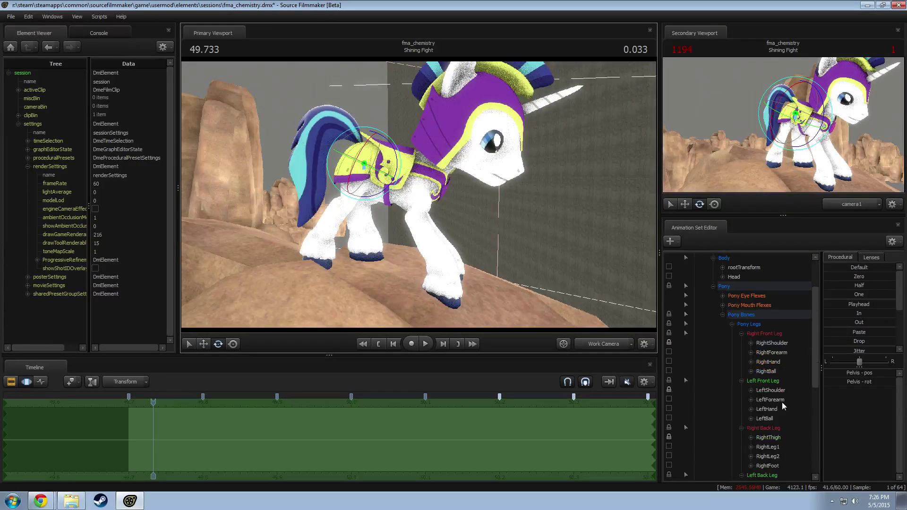
scroll(781, 401, "down", 4)
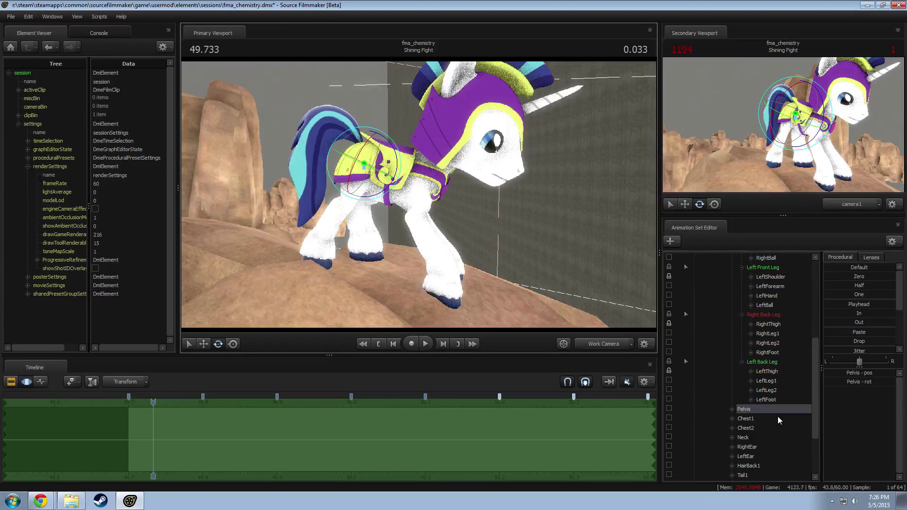
left_click(669, 414)
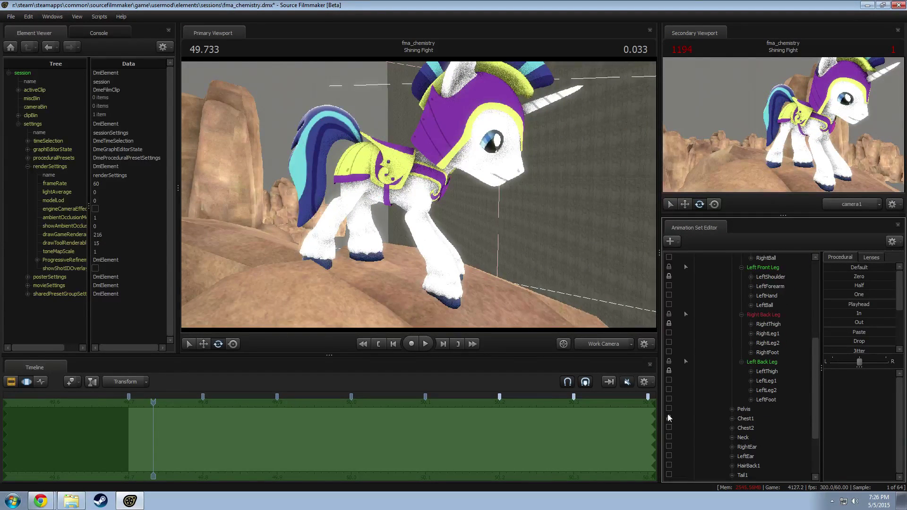
left_click(759, 418)
left_click_drag(449, 210, 465, 209, "alt")
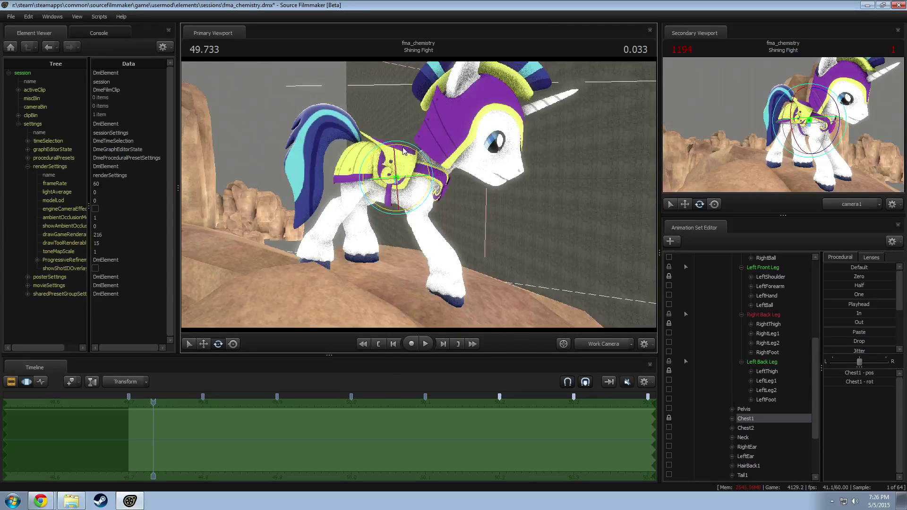
left_click_drag(403, 148, 392, 147)
key("ctrl+z")
Step: Try rotating the Pelvis bone with Chest1 locked
left_click(363, 164)
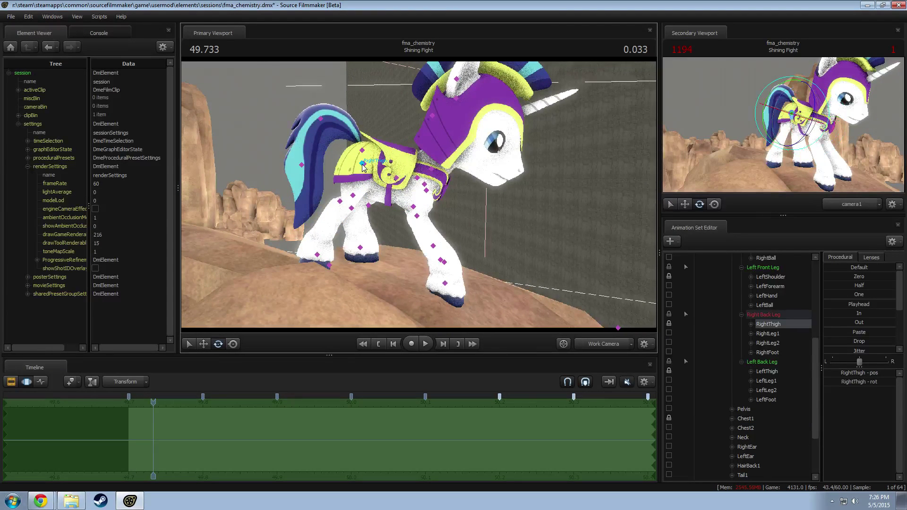
left_click(364, 163)
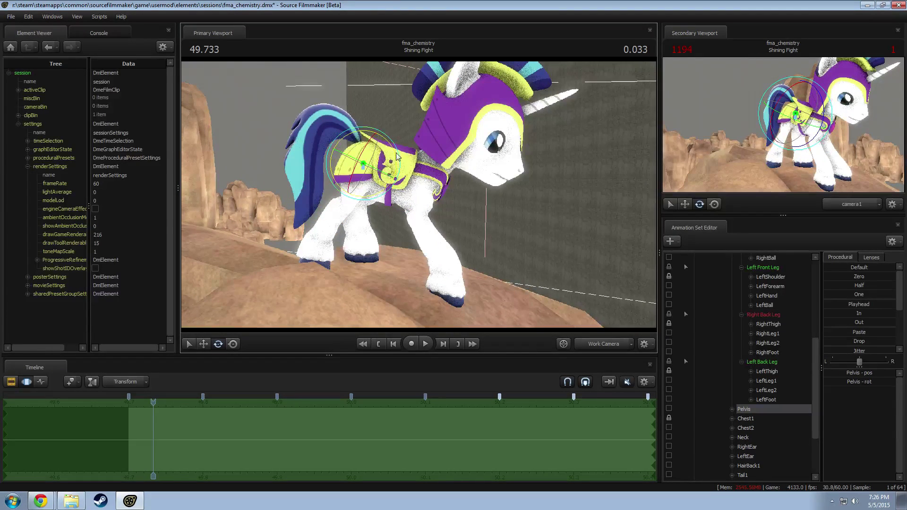
left_click_drag(396, 153, 401, 169)
key("ctrl+z")
key("w")
left_click_drag(498, 206, 432, 178)
key("ctrl+z")
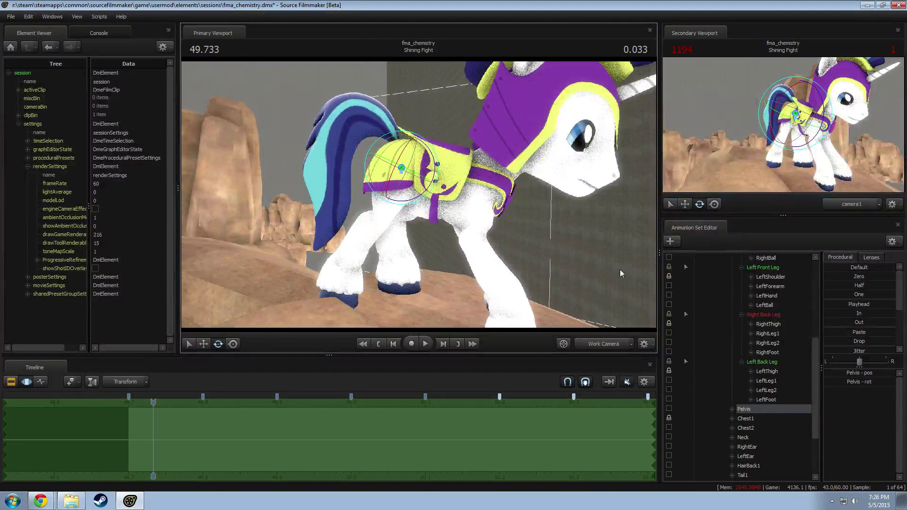
Step: Unlock Chest1, rotate it with the Chest2 bone locked in place, and release the Chest2 lock
left_click(669, 419)
left_click(669, 428)
left_click_drag(439, 175, 460, 180)
left_click(746, 419)
key("e")
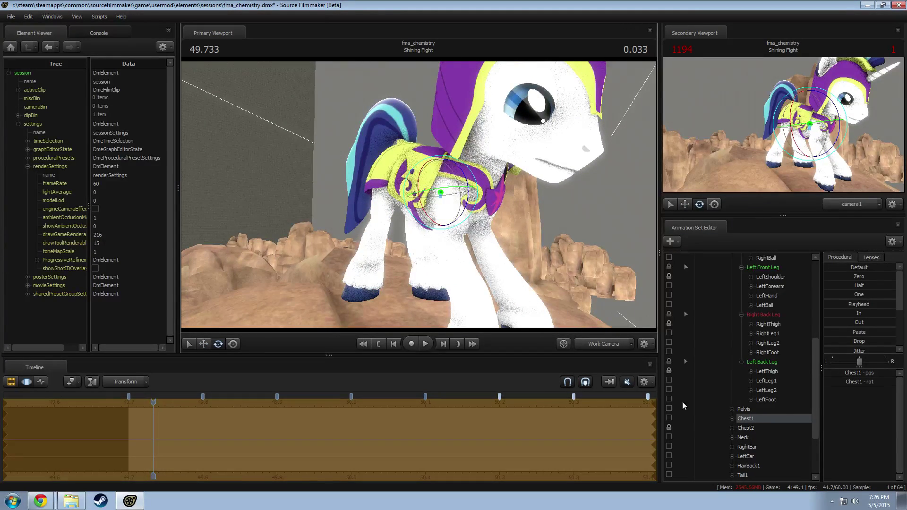
left_click(667, 428)
left_click_drag(529, 311, 499, 292, "alt")
key("Escape")
Step: Try rotating the Pelvis and Chest1 bones sideways with Chest2 unlocked
left_click_drag(553, 267, 422, 211)
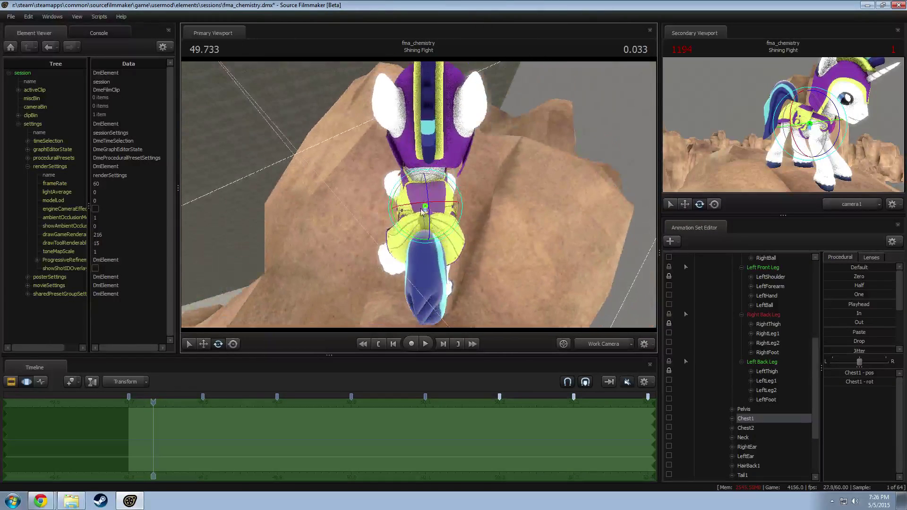
left_click(429, 239)
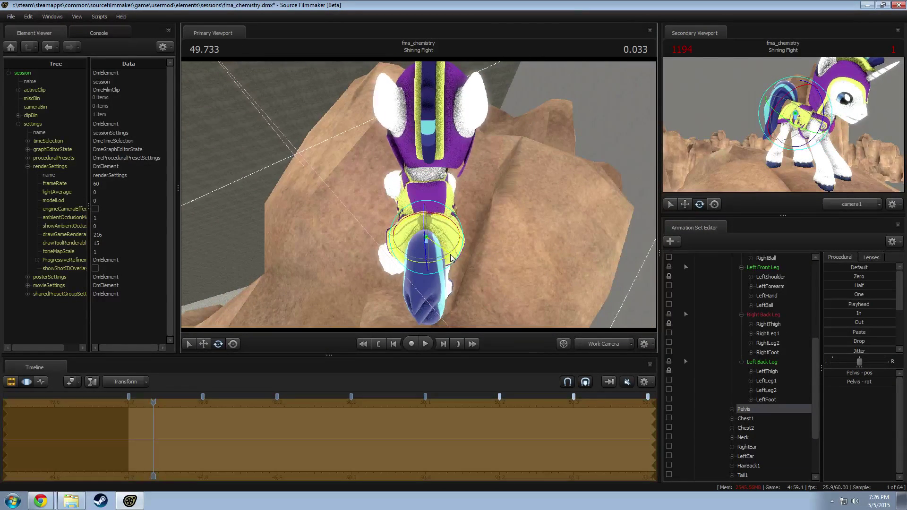
left_click_drag(451, 258, 450, 260)
left_click(430, 206, "ctrl")
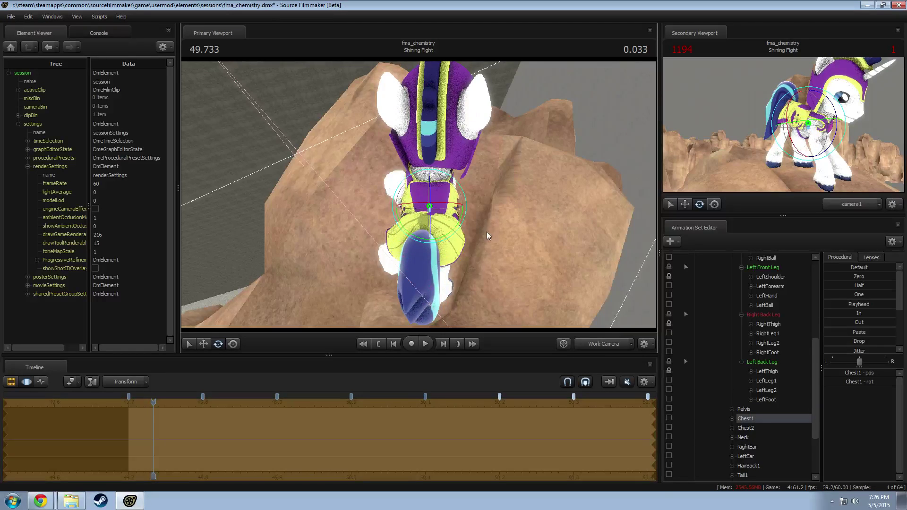
left_click_drag(486, 231, 293, 123, "alt")
key("ctrl+z")
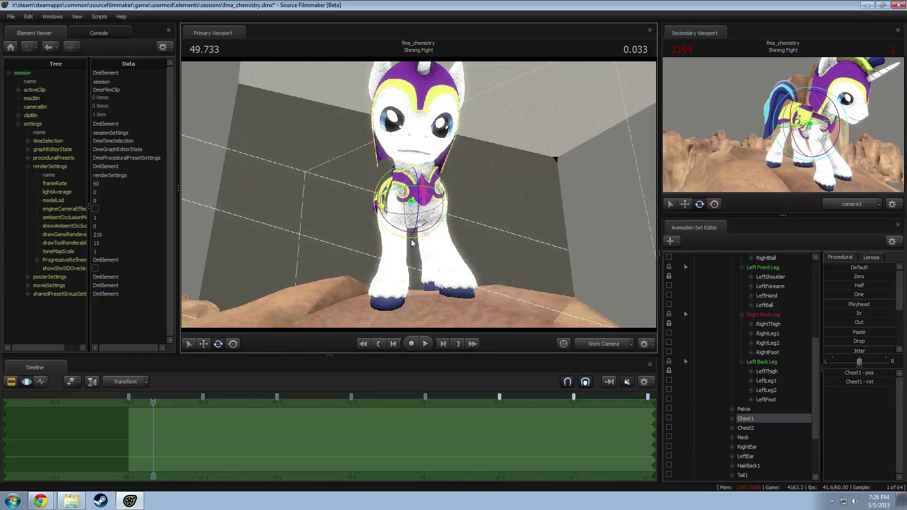
Step: Lock the Chest2 bone and rotate the Pelvis and Chest1 bones to twist the hips and midsection
left_click(749, 429)
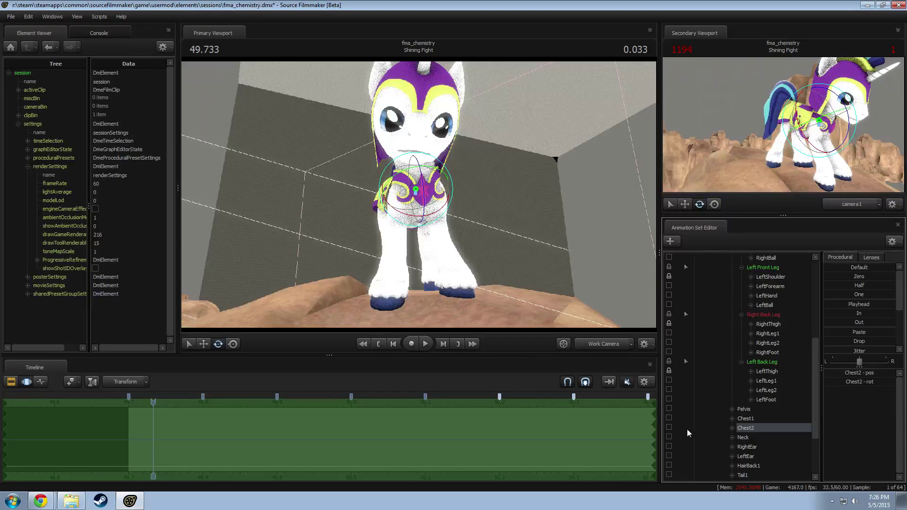
left_click(669, 428)
left_click(753, 410)
right_click_drag(399, 211, 399, 212)
left_click_drag(399, 208, 398, 207)
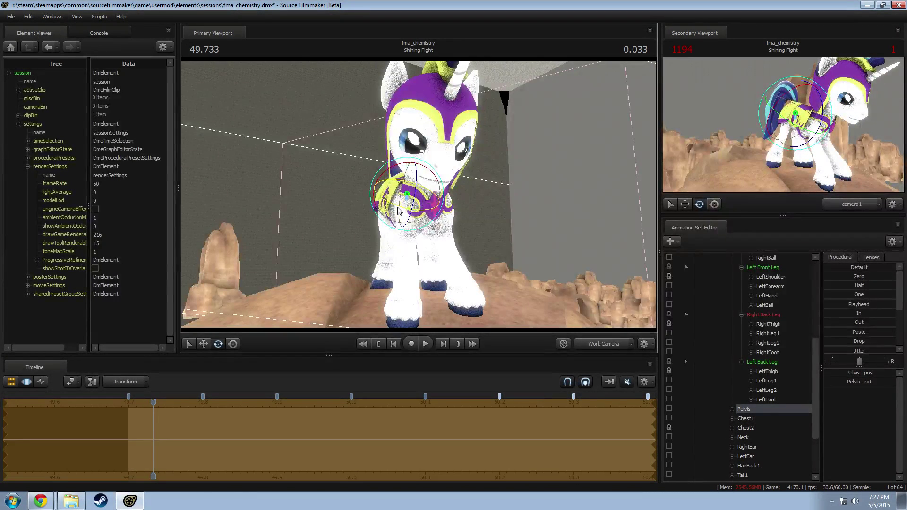
left_click(745, 419)
mouse_move(399, 211)
right_mouse_down()
mouse_move(411, 221)
mouse_move(407, 198)
right_mouse_up()
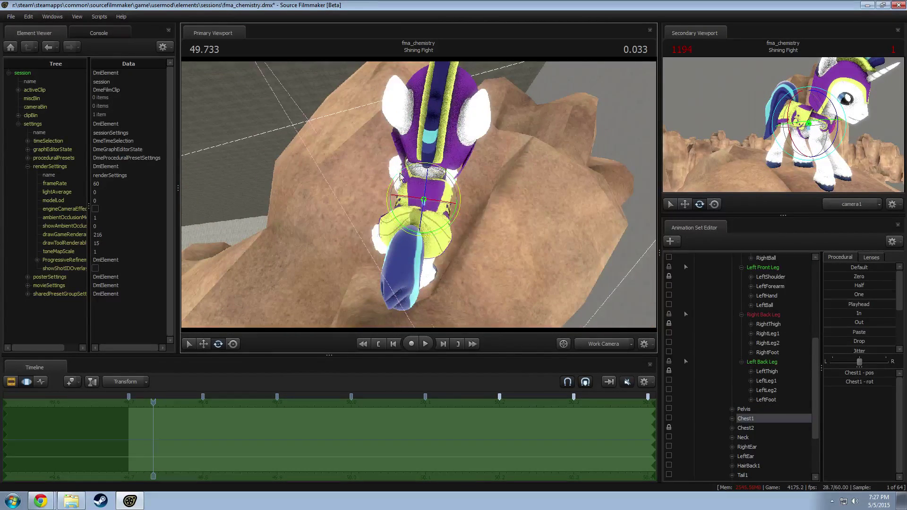
left_click_drag(404, 198, 409, 220)
right_click_drag(378, 184, 421, 208)
left_click_drag(426, 214, 472, 215)
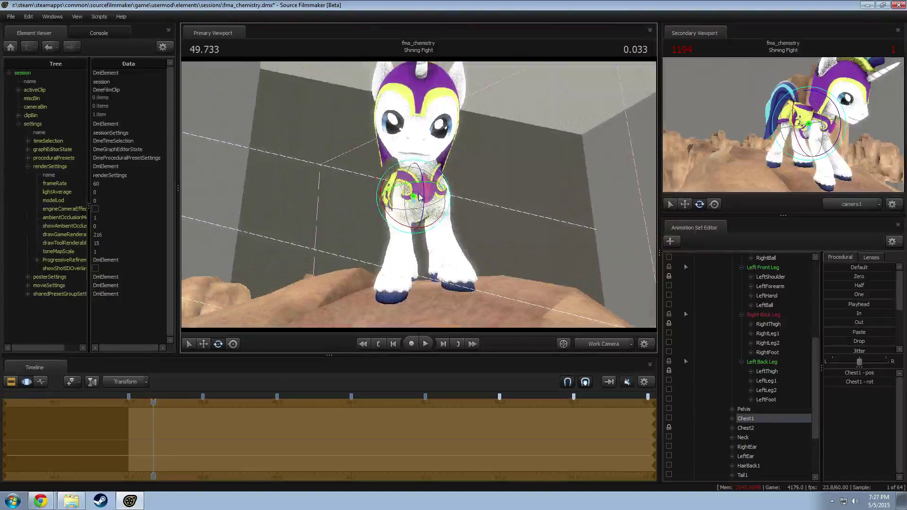
Step: Shift the Head bone sideways and rotate it to correct the angle of Shining Armor's head
left_click(414, 150, "ctrl")
left_click_drag(405, 118, 412, 199)
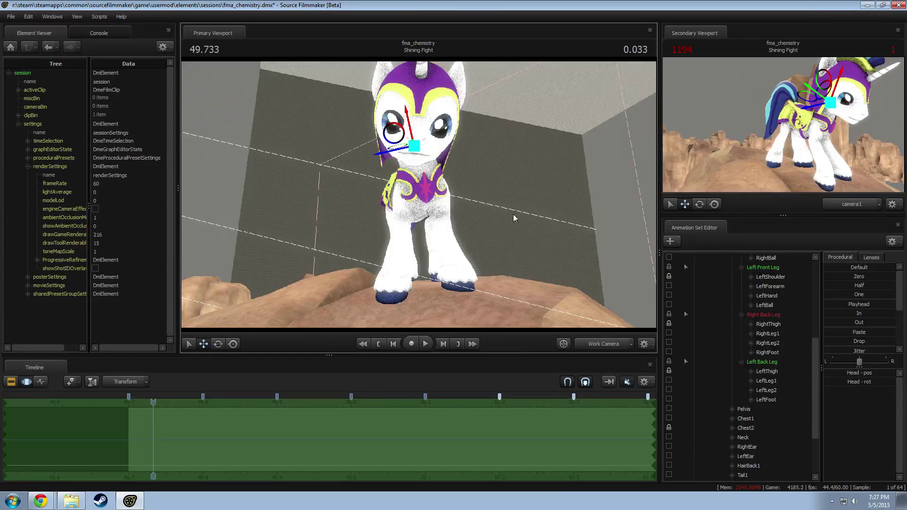
left_click_drag(514, 218, 497, 212)
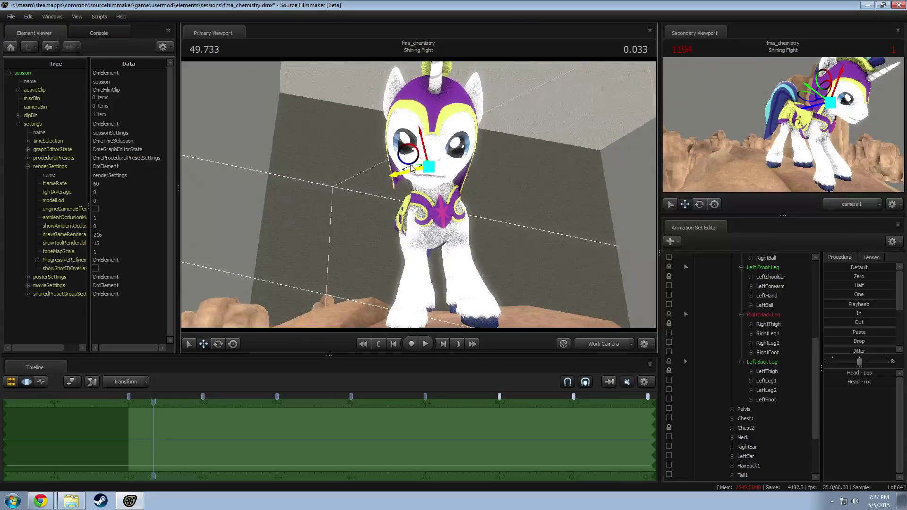
mouse_move(411, 169)
left_mouse_down()
mouse_move(397, 171)
mouse_move(422, 167)
mouse_move(412, 169)
mouse_move(432, 196)
mouse_move(406, 182)
mouse_move(401, 166)
left_mouse_up()
key("e")
left_click_drag(422, 134, 432, 134)
left_click_drag(432, 134, 430, 118, "alt")
left_click_drag(428, 169, 435, 233)
key("s")
key("d")
key("w")
left_click_drag(418, 195, 419, 194)
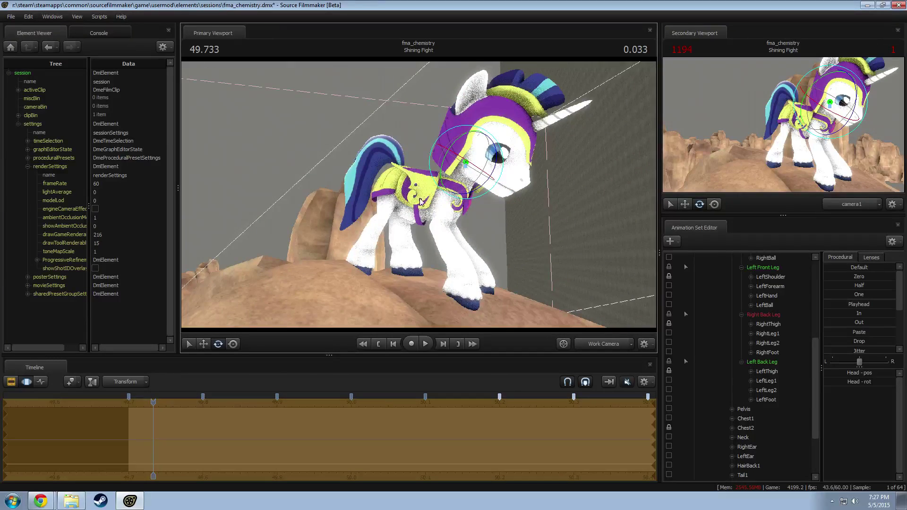
Step: Rotate the Pelvis bone to tilt the hips, and rotate and reposition the Chest1 bone to match
left_click_drag(409, 232, 387, 180)
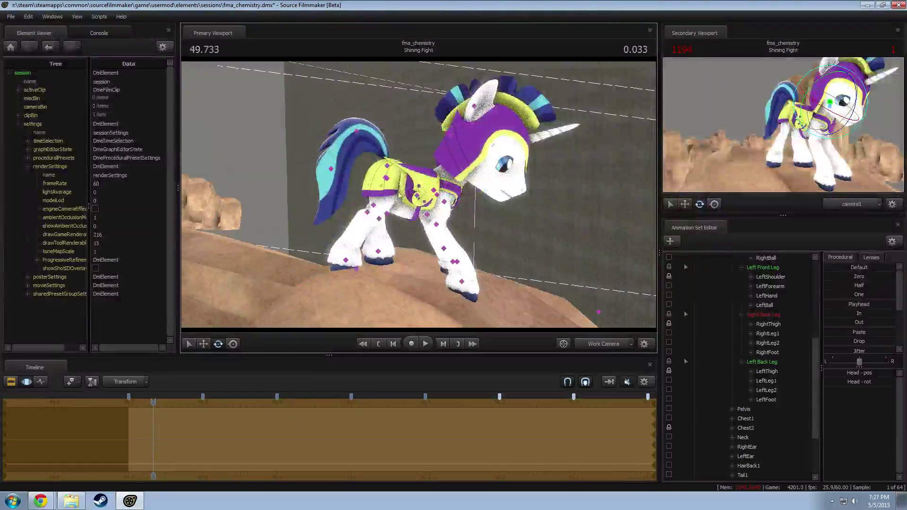
left_click(386, 180)
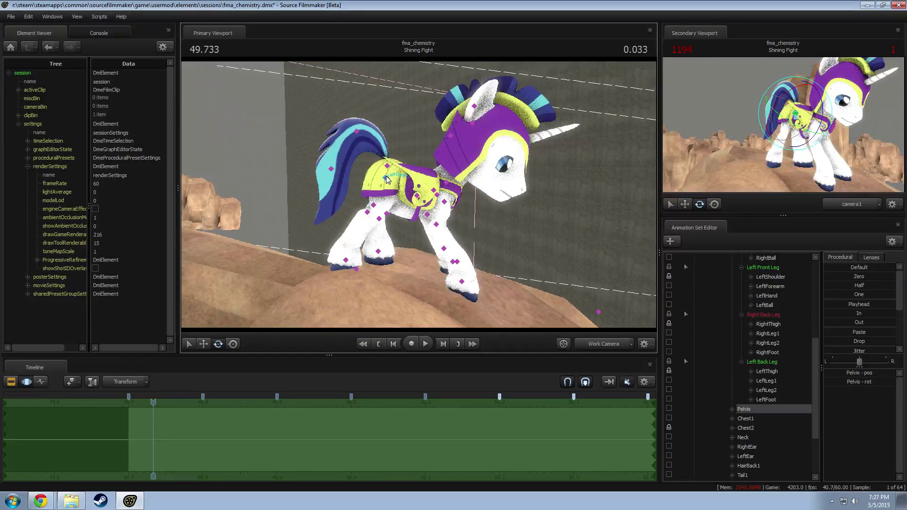
left_click(387, 179)
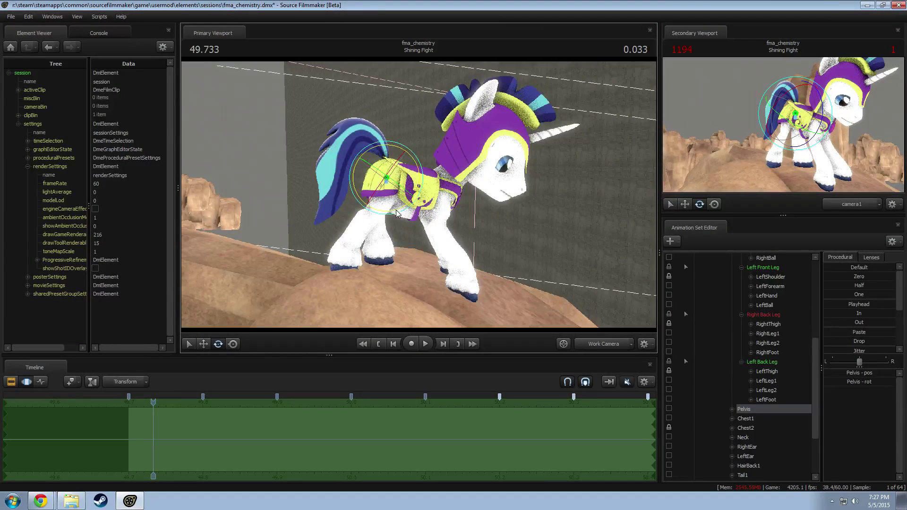
left_click_drag(399, 214, 417, 198)
key("F2")
left_click(436, 201)
key("e")
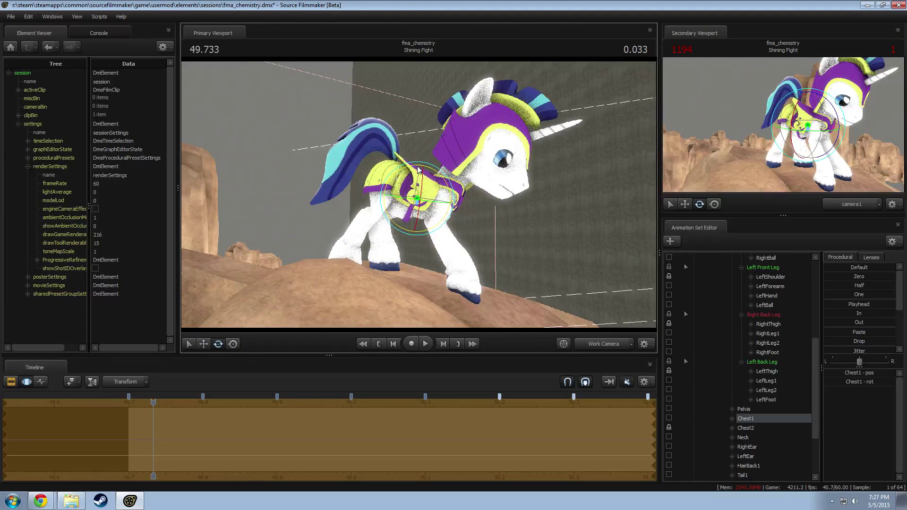
key("w")
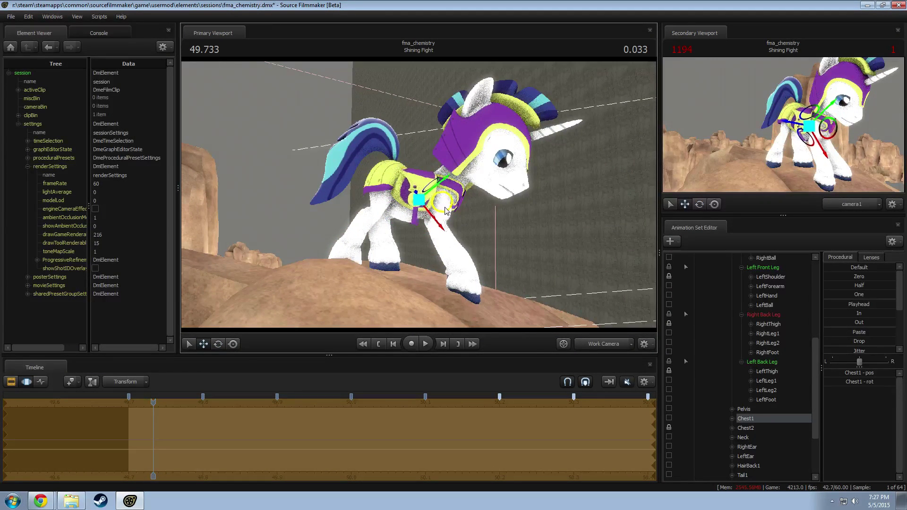
left_click_drag(445, 208, 422, 206)
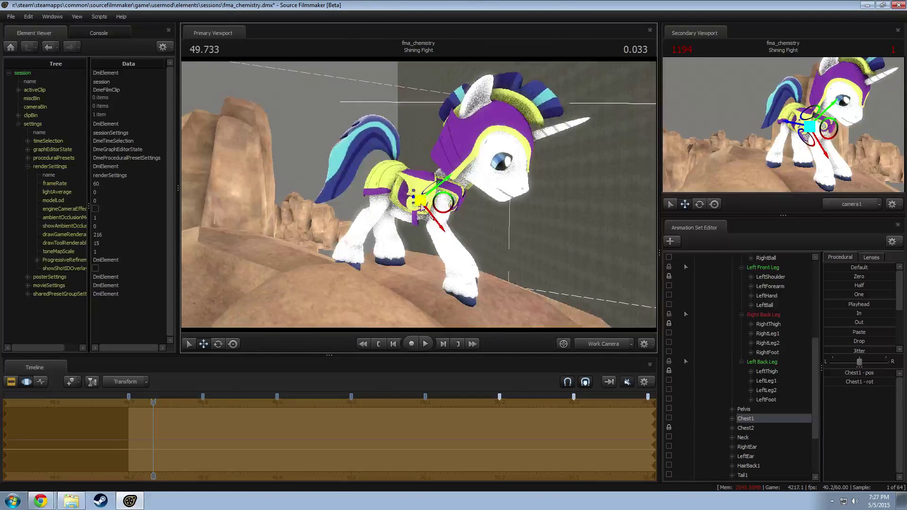
Step: Rotate the Chest1 bone and nudge its position to straighten Shining Armor's midsection at 49.733
key("e")
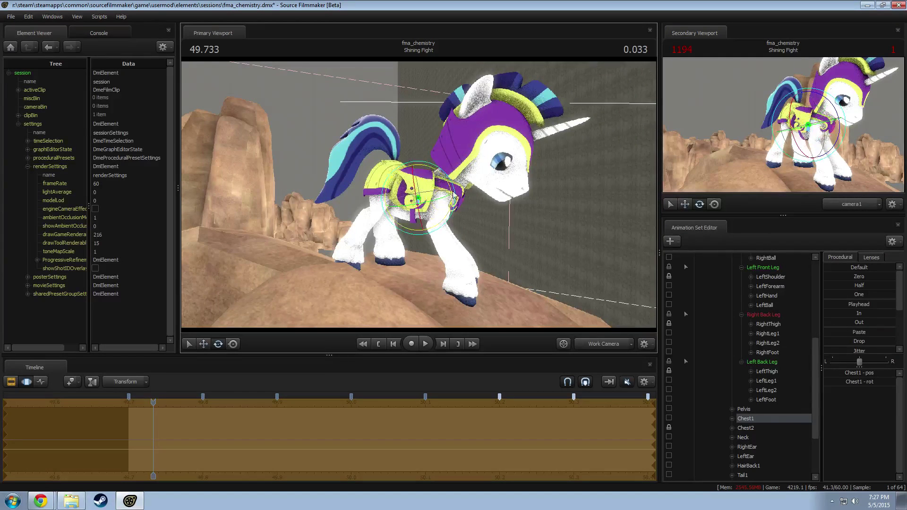
left_click_drag(455, 180, 442, 214)
key("w")
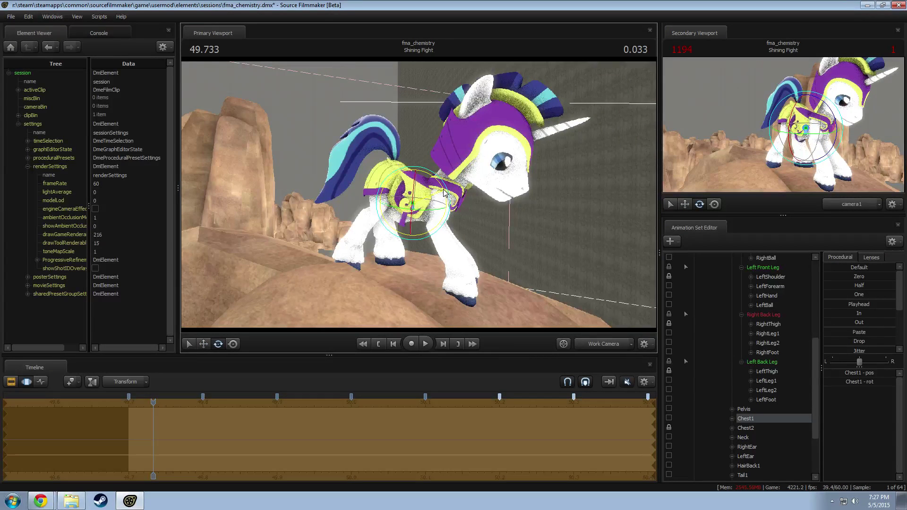
left_click_drag(438, 203, 439, 205)
left_click_drag(440, 205, 340, 201, "alt")
key("e")
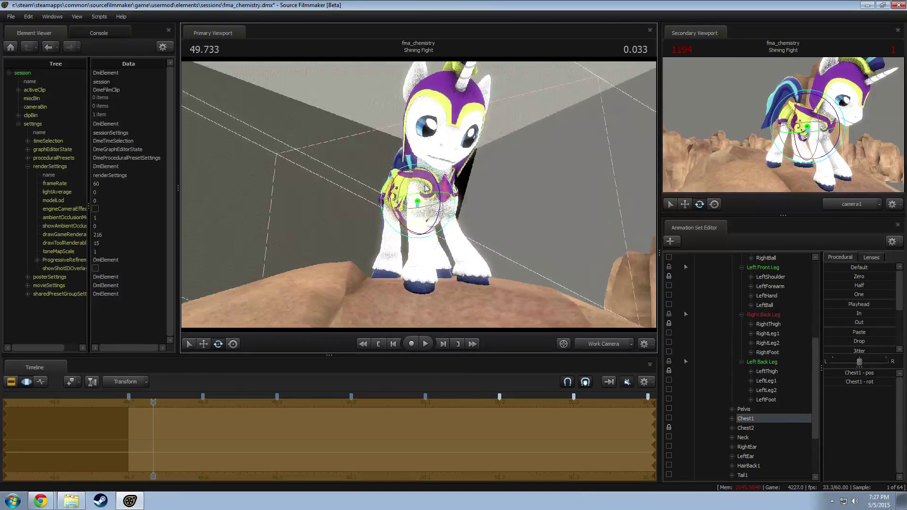
left_click_drag(426, 189, 493, 262)
key("w")
Step: Check the pose through camera1, limit the time selection to 49.8–49.9 around 49.850, and switch to the Work Camera
key("F2")
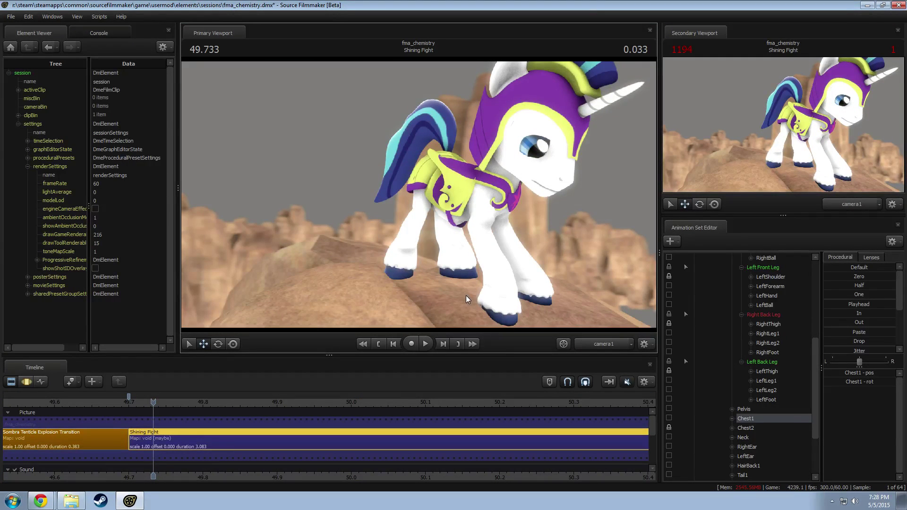
key("F3")
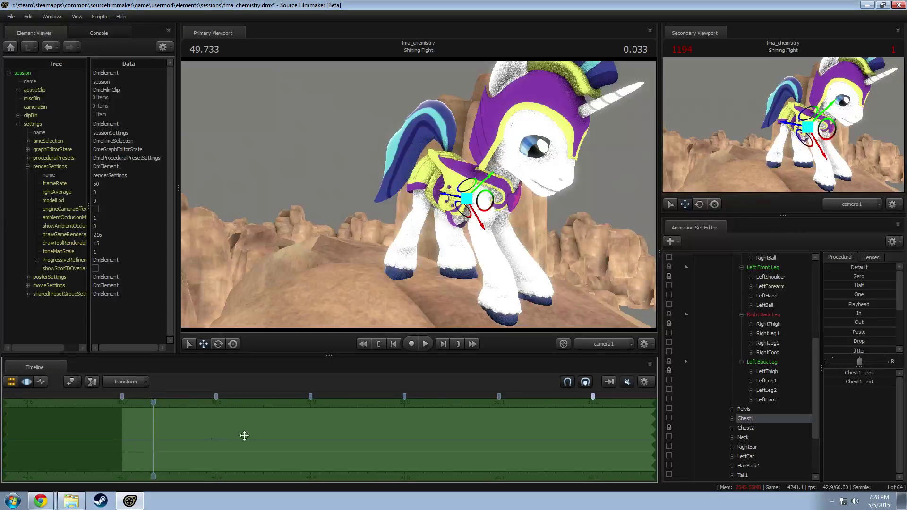
left_click_drag(216, 438, 312, 439)
left_click(582, 345)
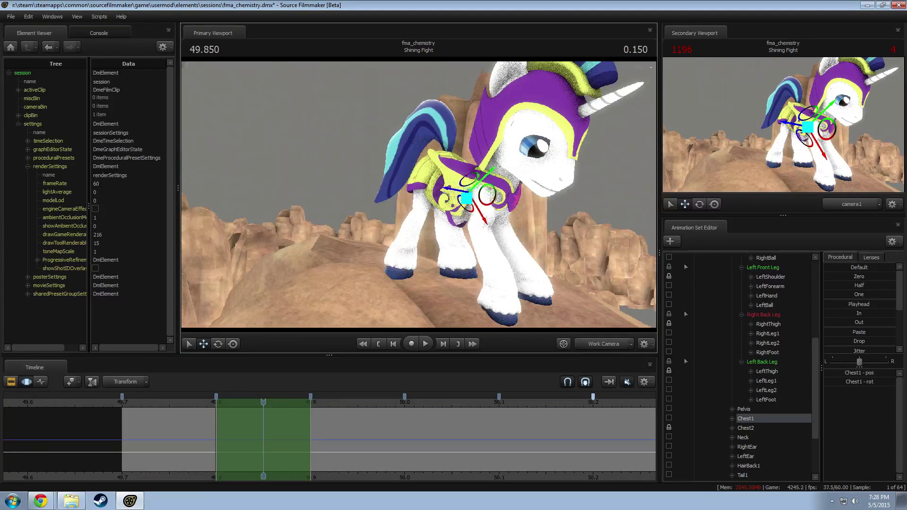
key("a")
left_click_drag(424, 199, 424, 199)
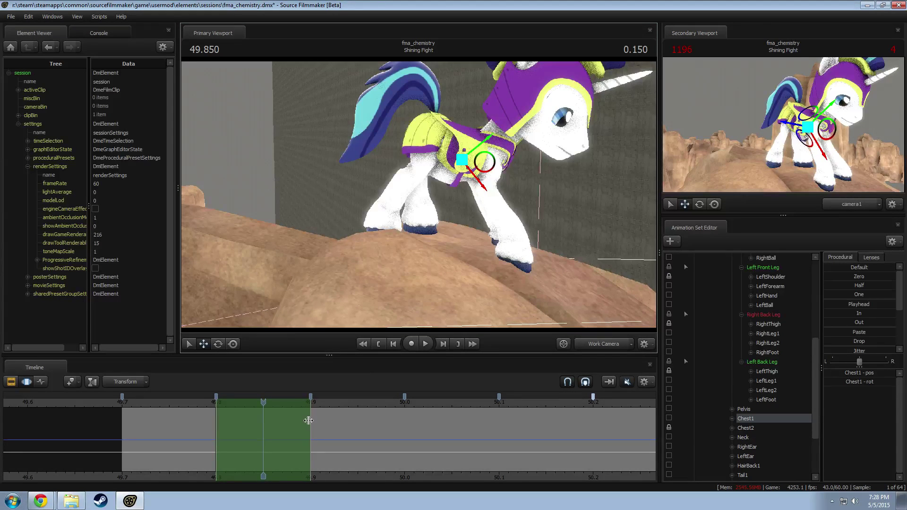
left_click_drag(422, 299, 491, 280)
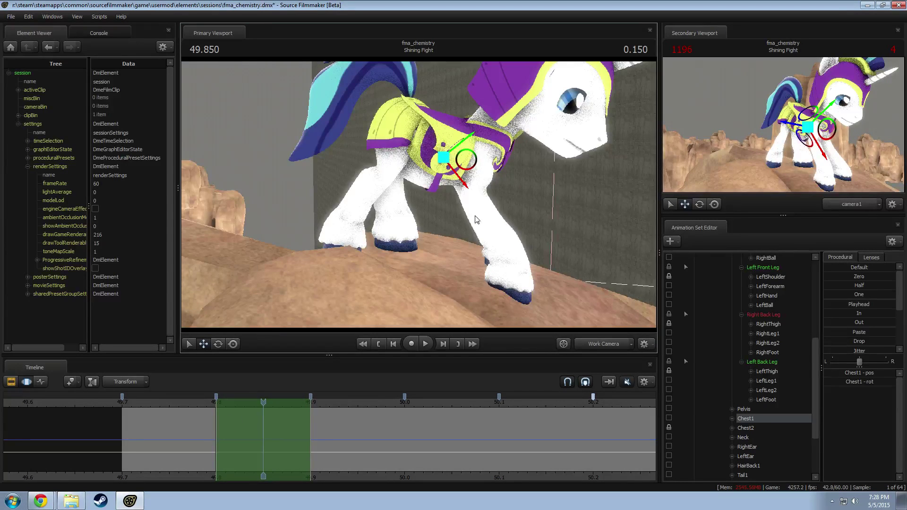
left_click_drag(419, 189, 340, 164)
Step: Select the Pelvis bone and set the leg locks to RightBall, RightFoot and LeftFoot, leaving LeftBall unlocked
left_click(415, 164, "ctrl")
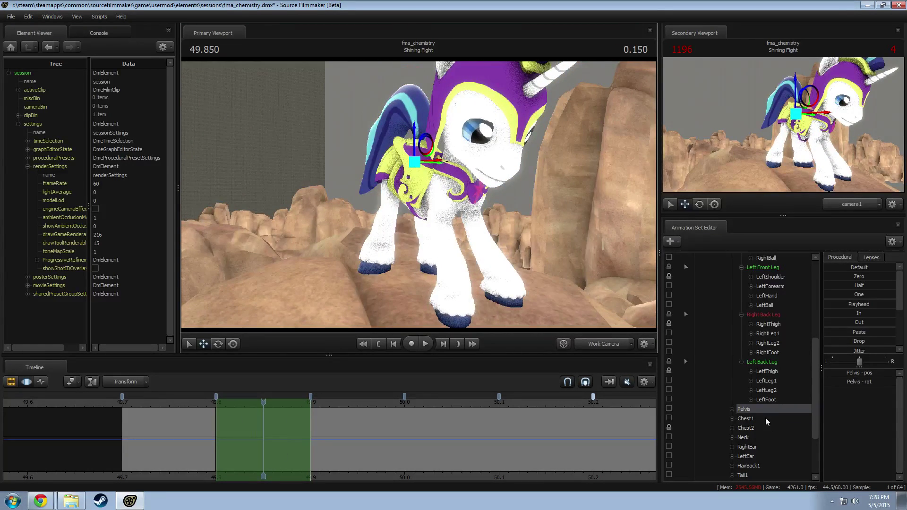
scroll(676, 378, "up", 2)
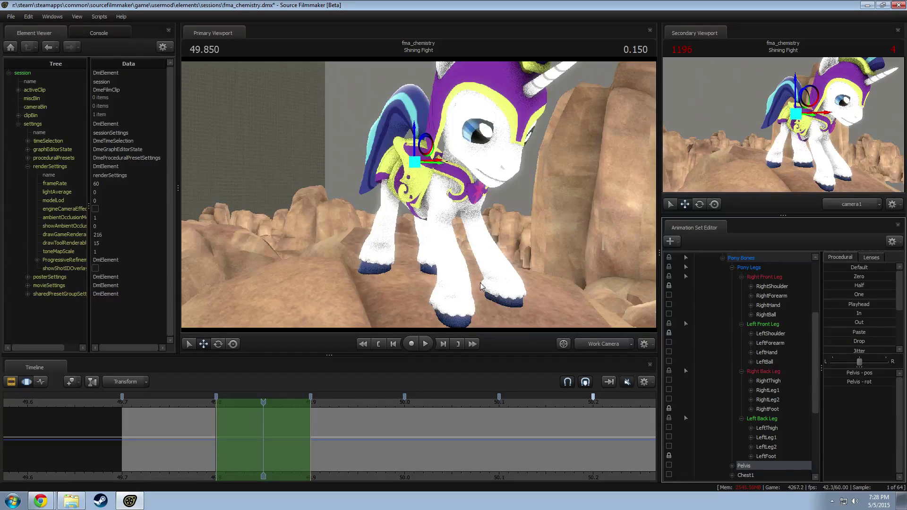
left_click_drag(474, 277, 557, 273, "alt")
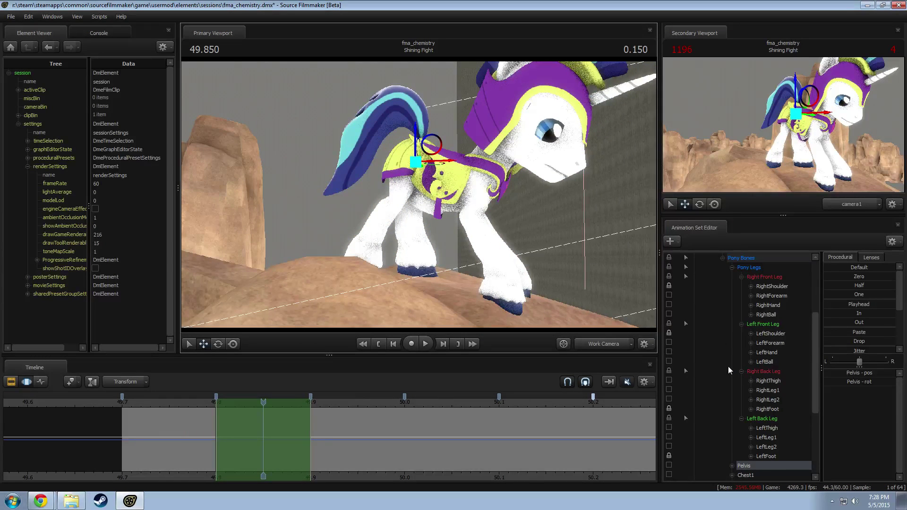
left_click(669, 314)
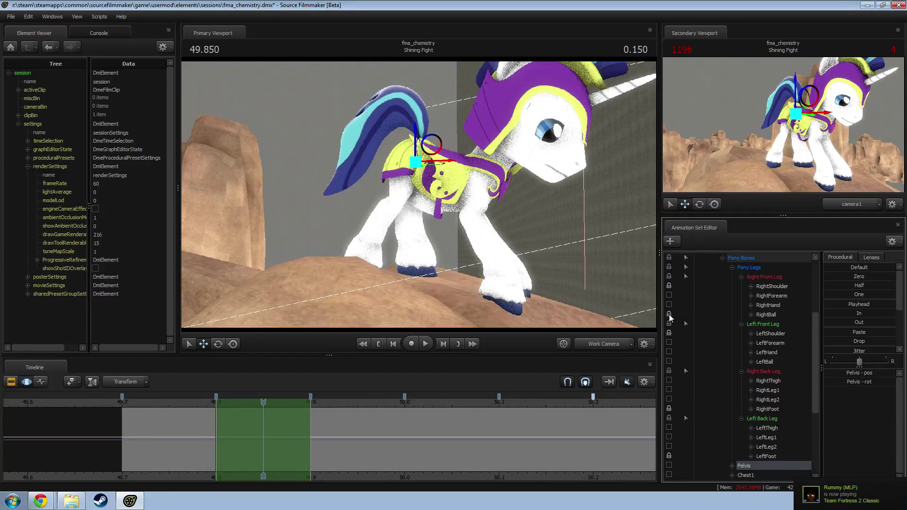
left_click(669, 361)
left_click_drag(532, 281, 552, 283, "alt")
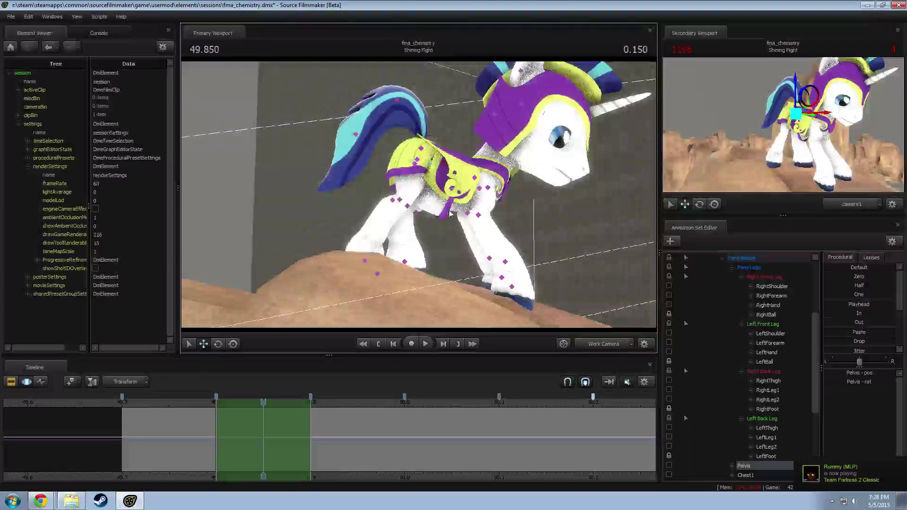
mouse_move(415, 206)
left_mouse_down("alt")
mouse_move(293, 208)
mouse_move(431, 205)
left_mouse_up("alt")
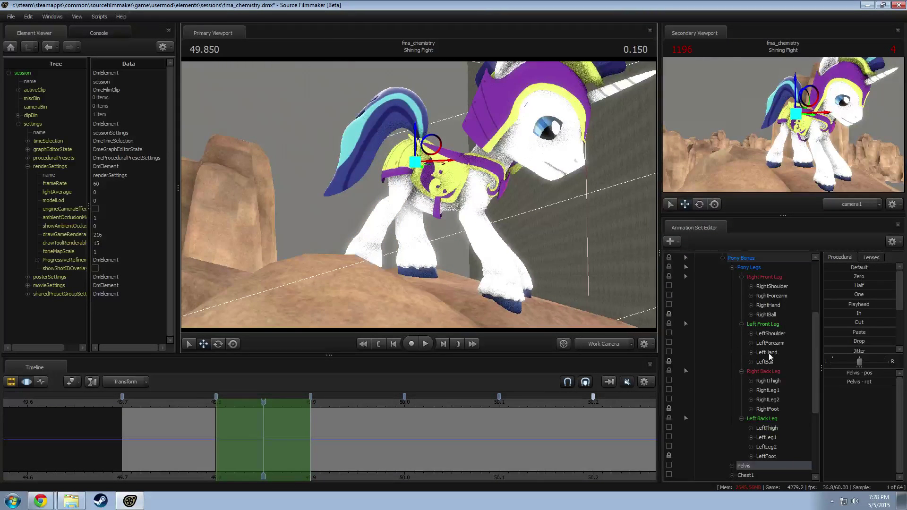
left_click(669, 314)
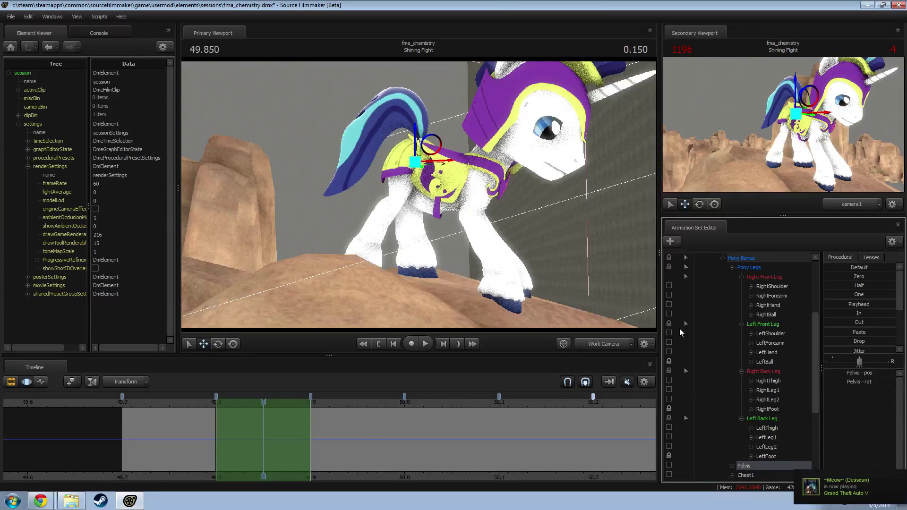
left_click(669, 362)
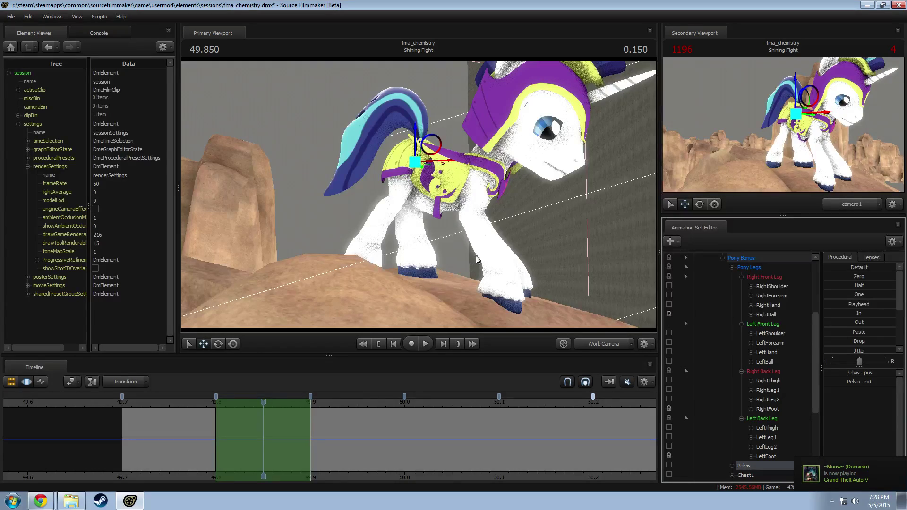
Step: Shift the Pelvis bone backward, rotate it to tilt the body, and lower it slightly at 49.850
left_click_drag(416, 165, 473, 193, "alt")
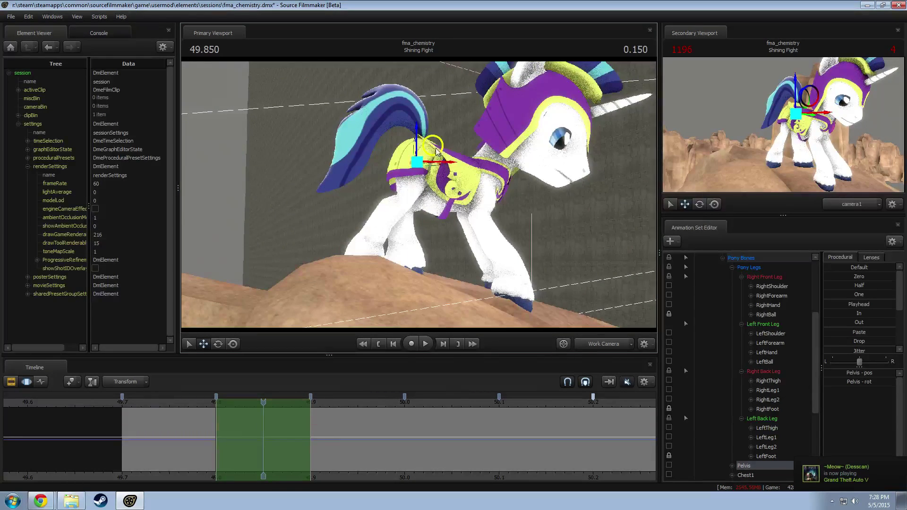
left_click_drag(437, 153, 411, 156)
key("e")
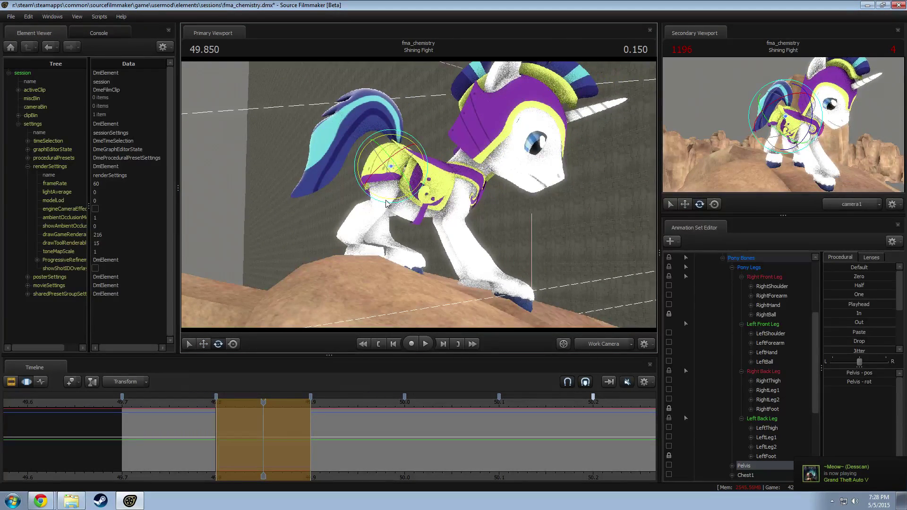
left_click_drag(386, 203, 396, 204)
key("w")
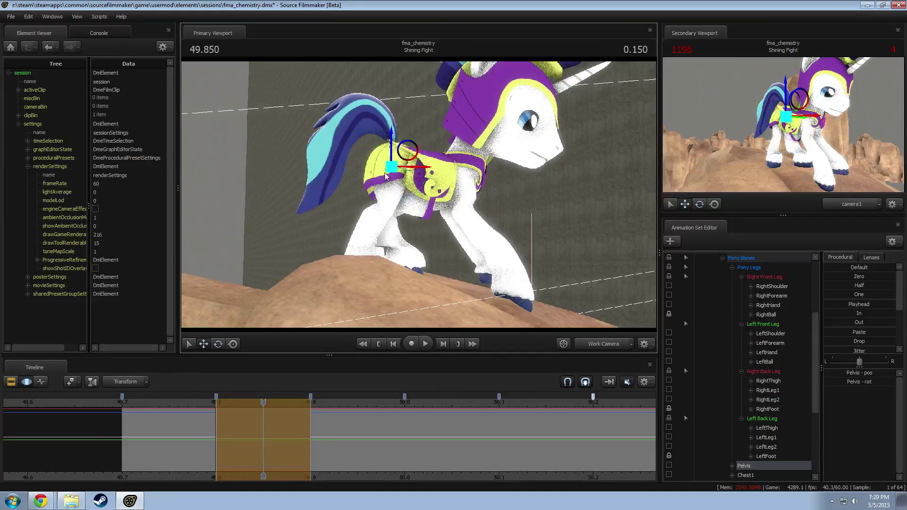
left_click_drag(405, 159, 402, 167)
Step: Select the Chest1 and Chest2 bones together and blend them toward their Default pose
left_click_drag(413, 229, 544, 229, "alt")
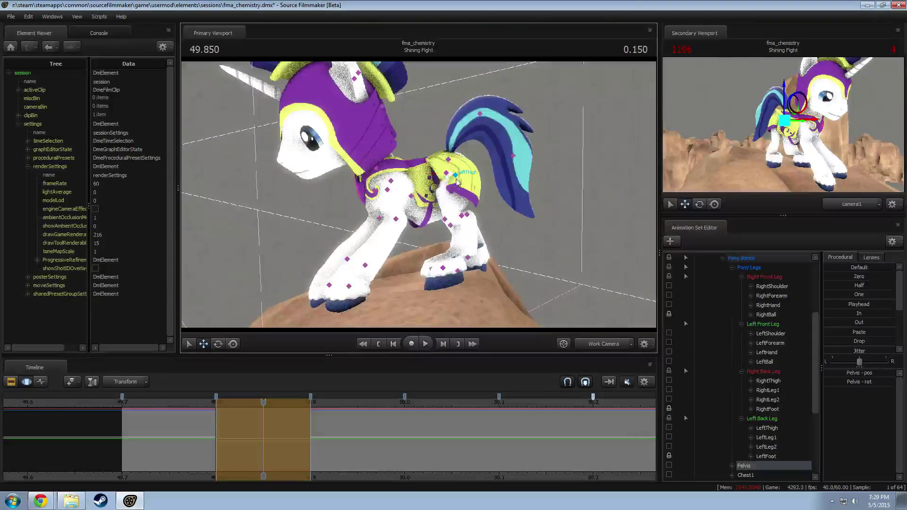
left_click(435, 173, "ctrl")
left_click_drag(436, 172, 420, 191, "alt")
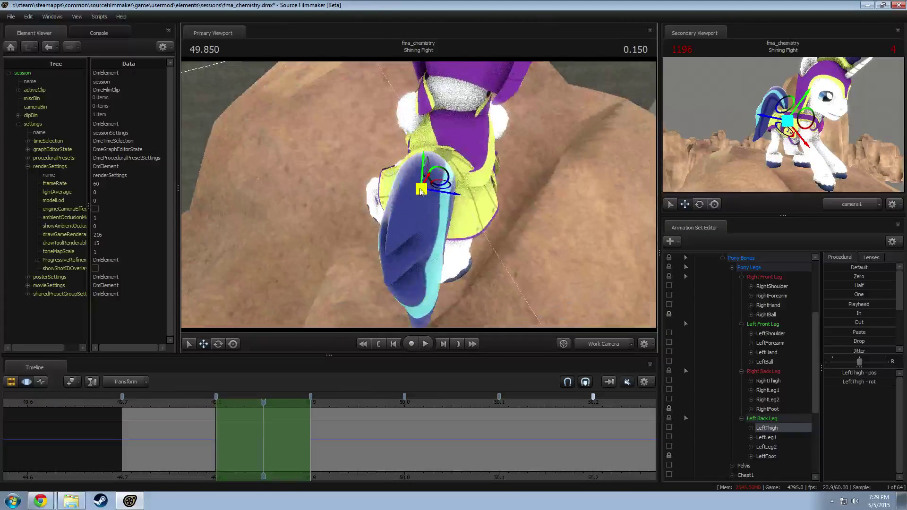
scroll(766, 418, "down", 5)
left_click_drag(749, 352, 780, 345)
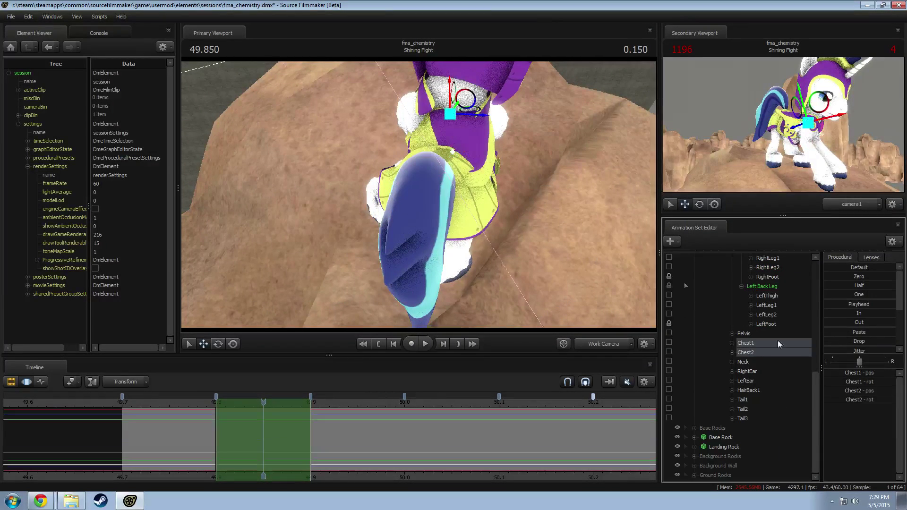
left_click_drag(856, 270, 893, 270)
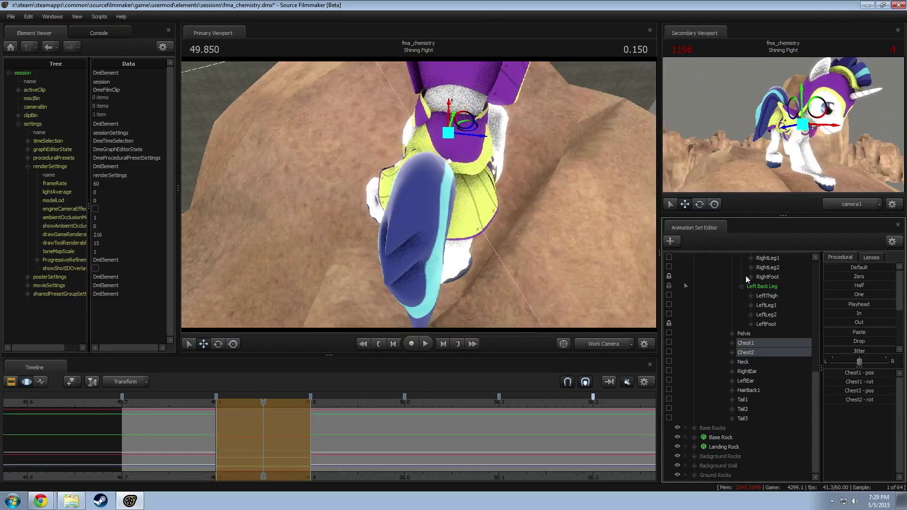
Step: Rotate the upper bones of the left back leg to match the shifted hips
left_click_drag(501, 256, 624, 208, "alt")
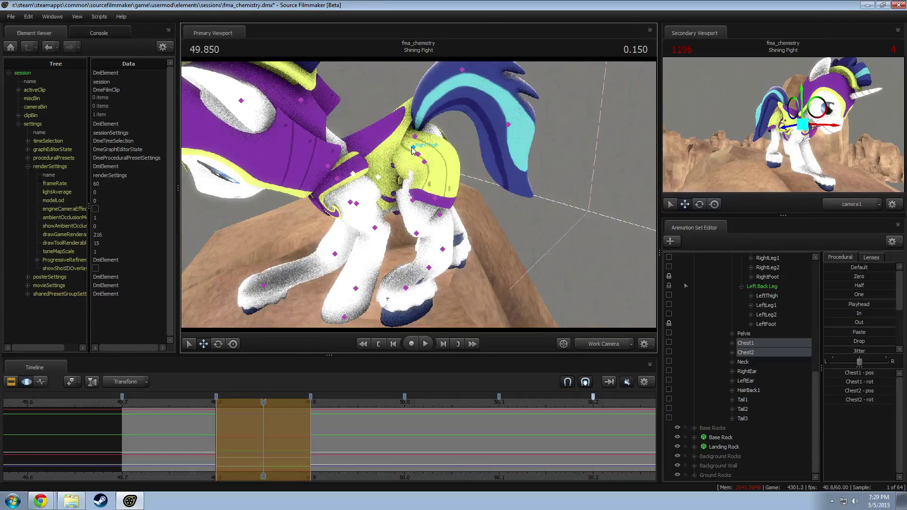
left_click(418, 154, "ctrl")
key("e")
left_click_drag(402, 133, 426, 199)
left_click_drag(461, 153, 431, 176)
left_click(425, 162, "ctrl")
left_click_drag(420, 177, 424, 181)
left_click_drag(424, 182, 411, 217, "alt")
Step: Select the LeftLeg1 bone, then shift the LeftLeg2 bone to adjust the bend of the left back leg
left_click(376, 198)
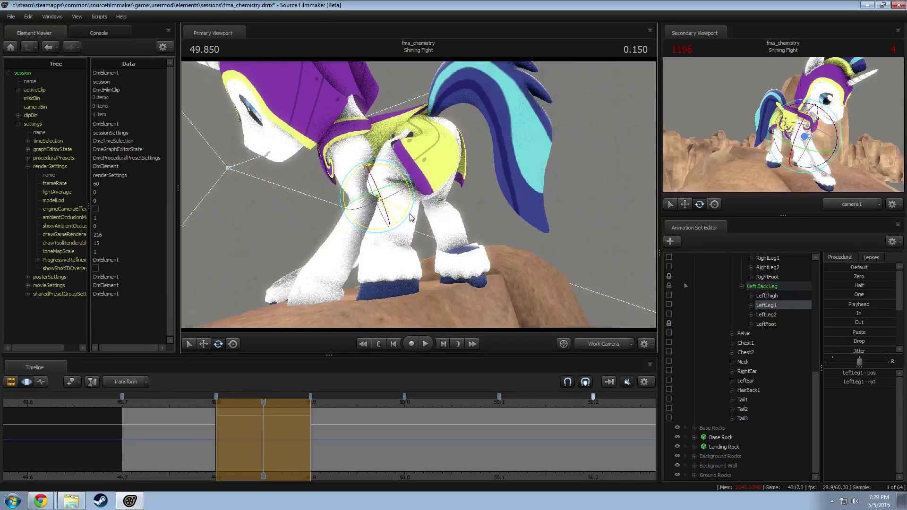
key("w")
left_click(406, 192)
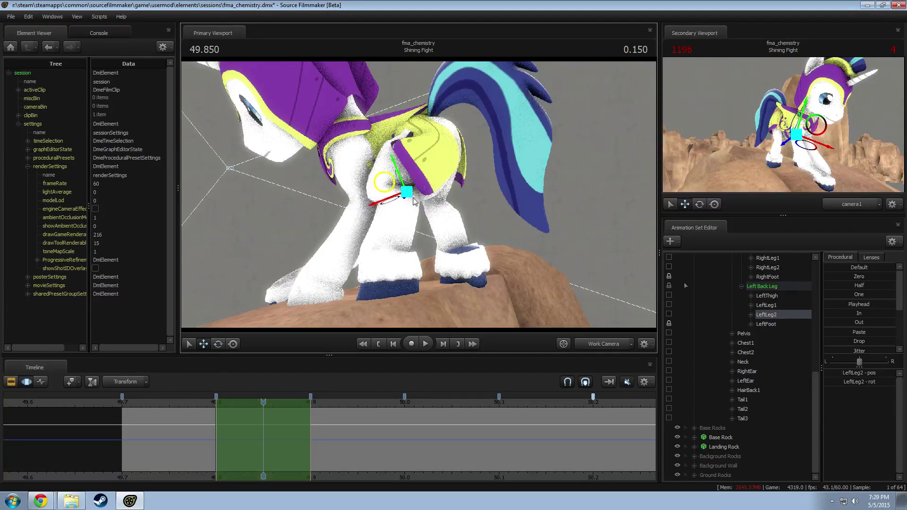
mouse_move(405, 194)
left_mouse_down()
mouse_move(419, 182)
mouse_move(416, 204)
mouse_move(425, 193)
mouse_move(418, 199)
mouse_move(407, 179)
left_mouse_up()
Step: Rotate the LeftLeg1 bone to realign the left back knee
left_click(396, 196)
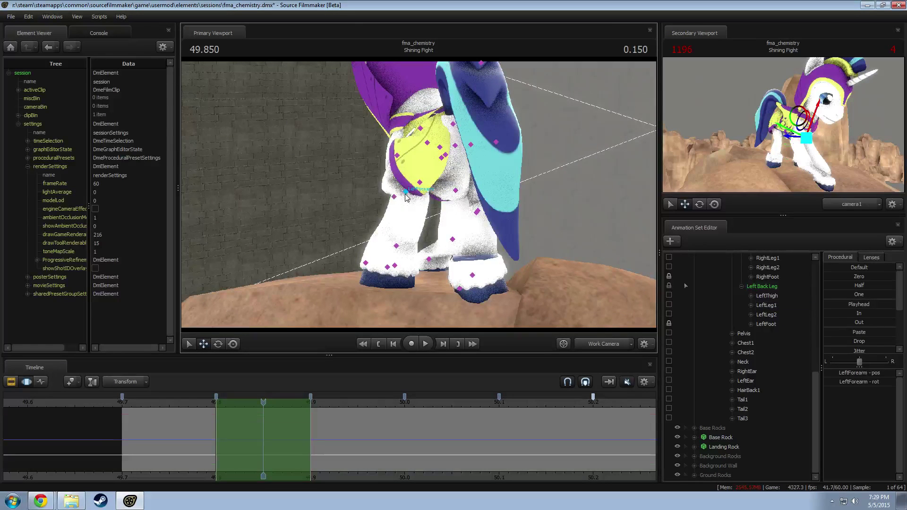
key("e")
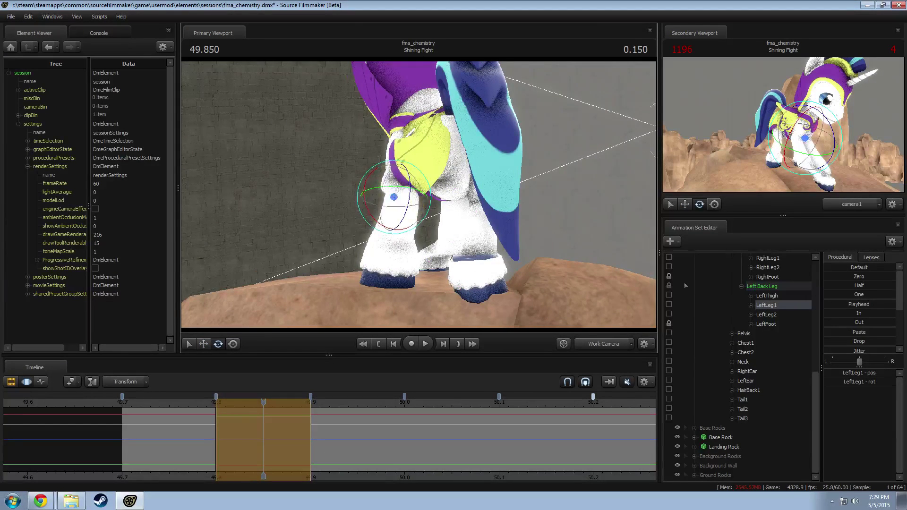
left_click_drag(401, 203, 451, 190)
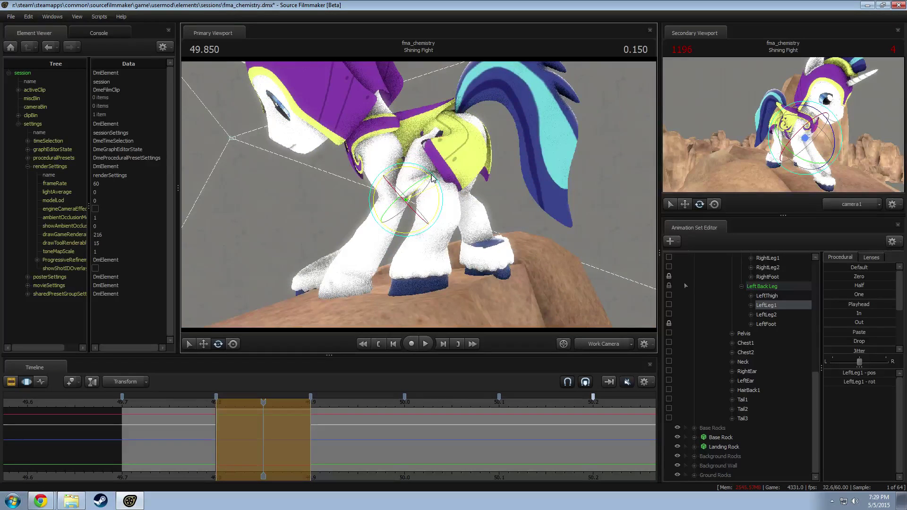
Step: Shift the LeftLeg2 bone forward to refine the shape of the left back leg
key("w")
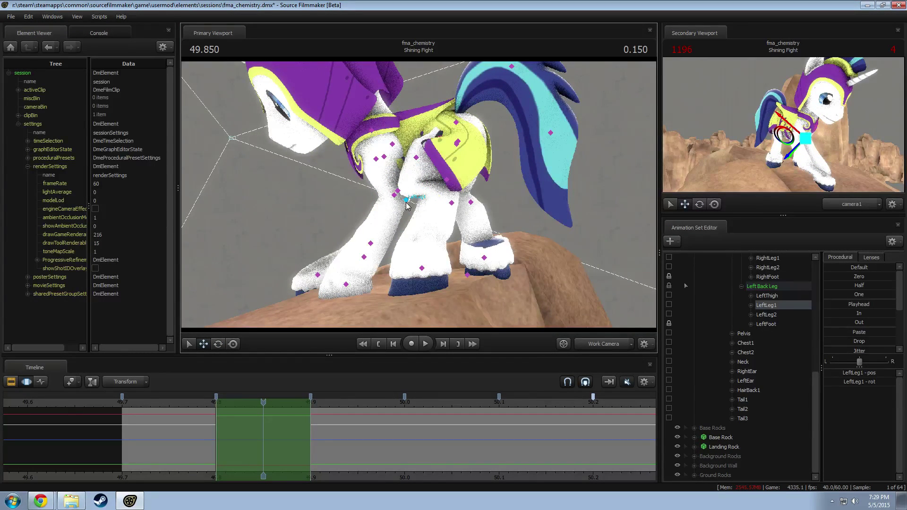
left_click(447, 196)
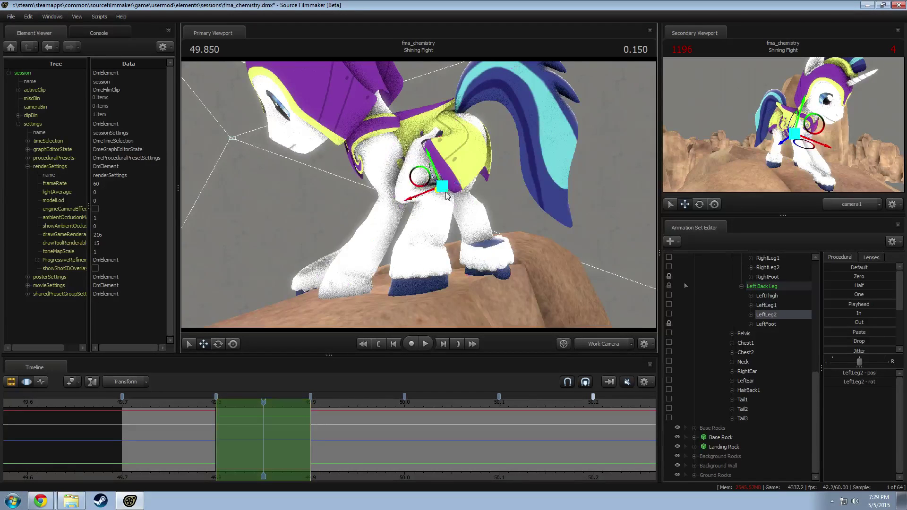
key("e")
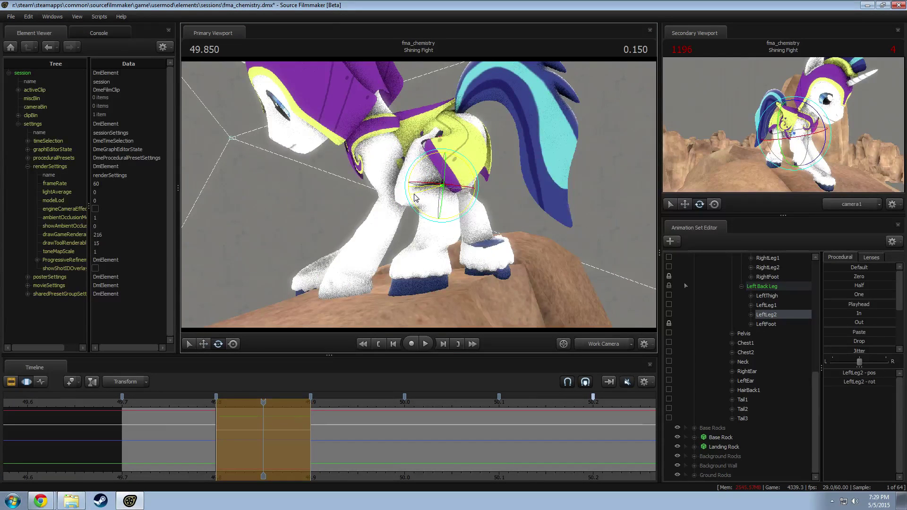
key("w")
left_click_drag(415, 176, 430, 210)
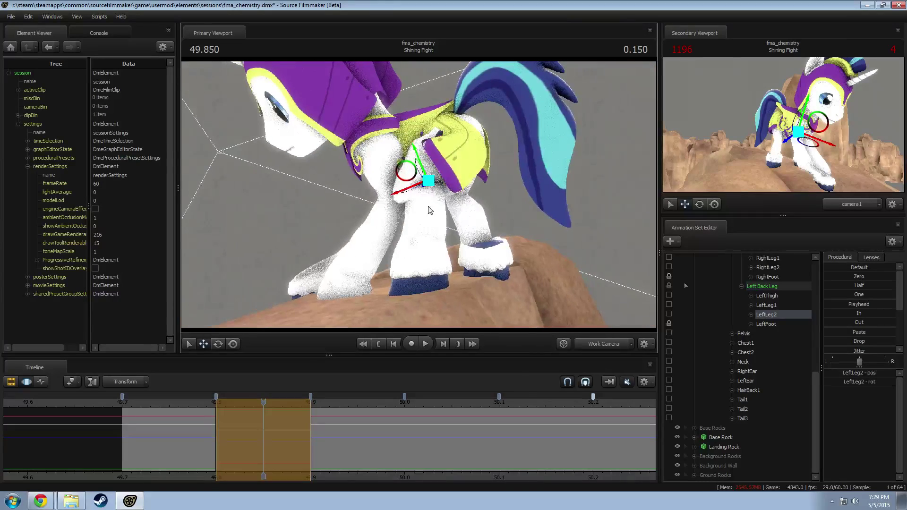
mouse_move(409, 171)
left_mouse_down()
mouse_move(409, 179)
mouse_move(413, 172)
left_mouse_up()
Step: Select the RightThigh bone and rotate it to fit the right back leg to the new hip position
mouse_move(388, 207)
left_mouse_down("alt")
mouse_move(423, 226)
mouse_move(468, 231)
mouse_move(387, 206)
mouse_move(416, 209)
mouse_move(394, 221)
left_mouse_up("alt")
left_click_drag(463, 148, 444, 199)
left_click_drag(449, 230, 434, 180)
left_click(432, 128)
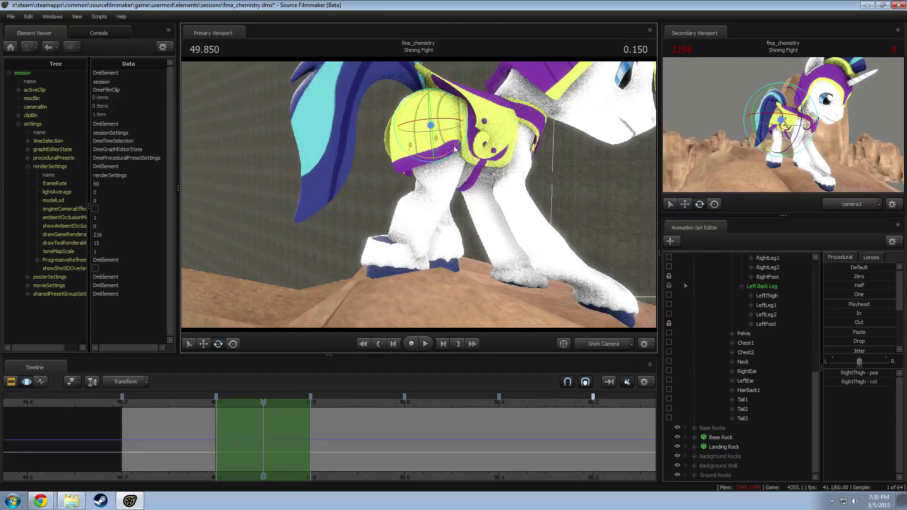
key("e")
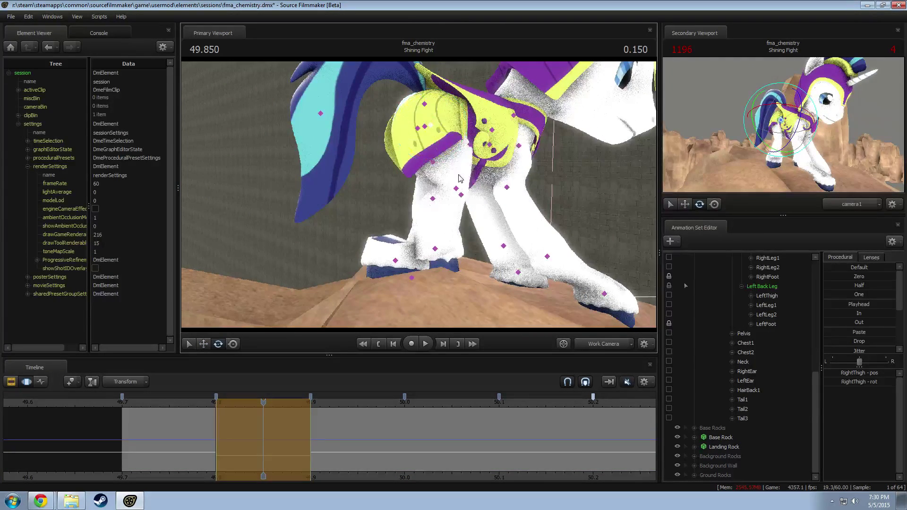
Step: Rotate the RightLeg1 bone, then the RightLeg2 bone, to reshape the bend of the right back leg
left_click(475, 196)
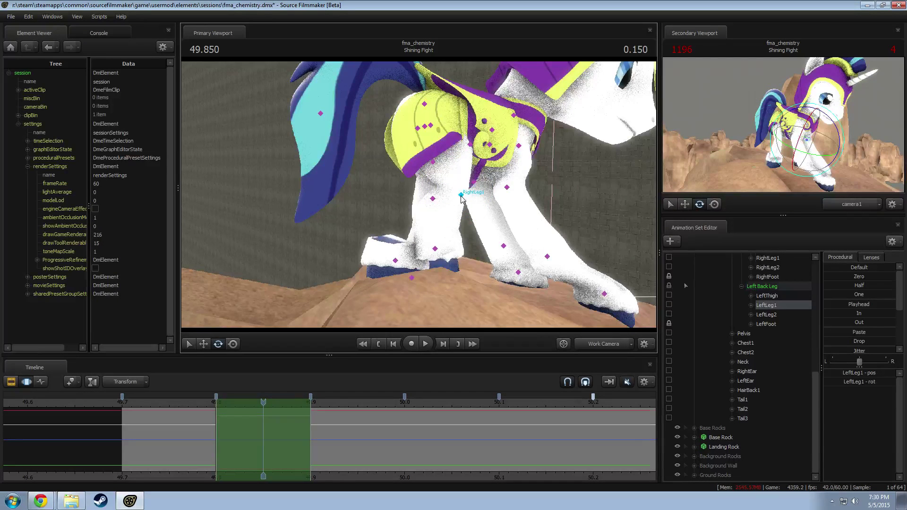
left_click(461, 195)
left_click_drag(461, 198, 440, 207)
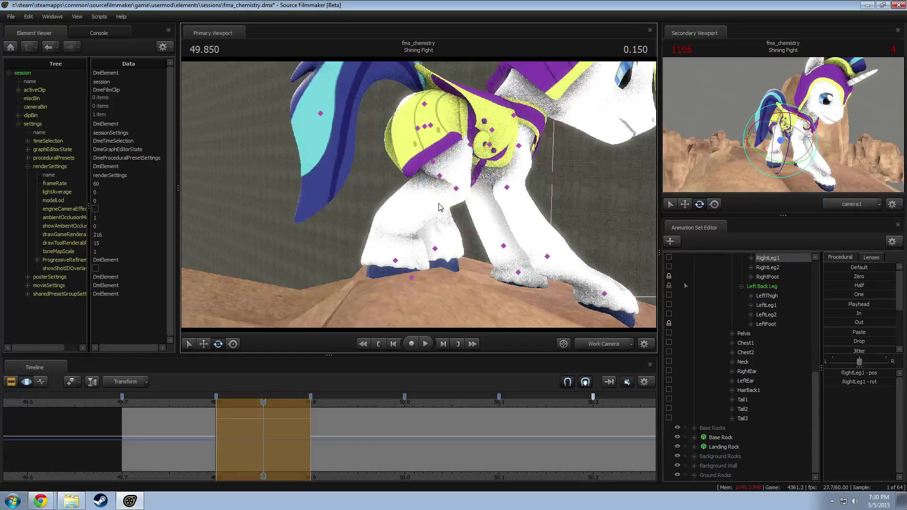
left_click(444, 183)
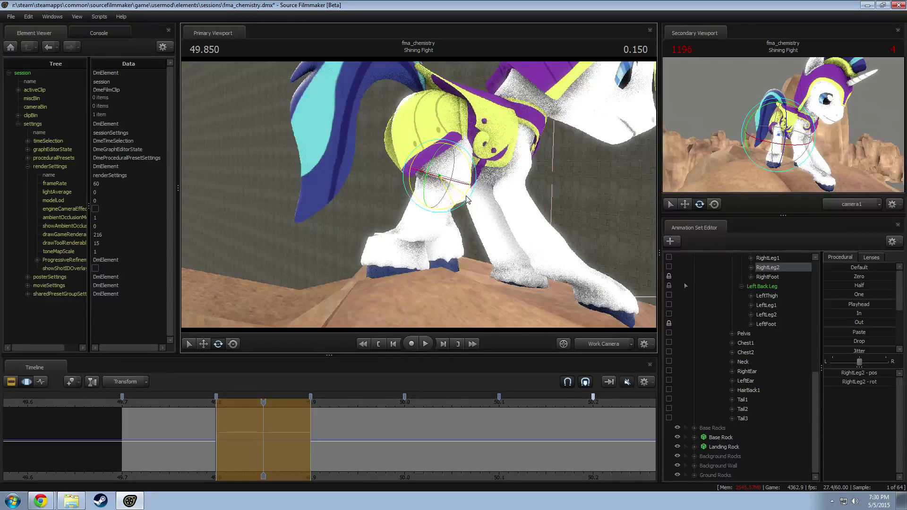
left_click_drag(431, 193, 376, 209, "alt")
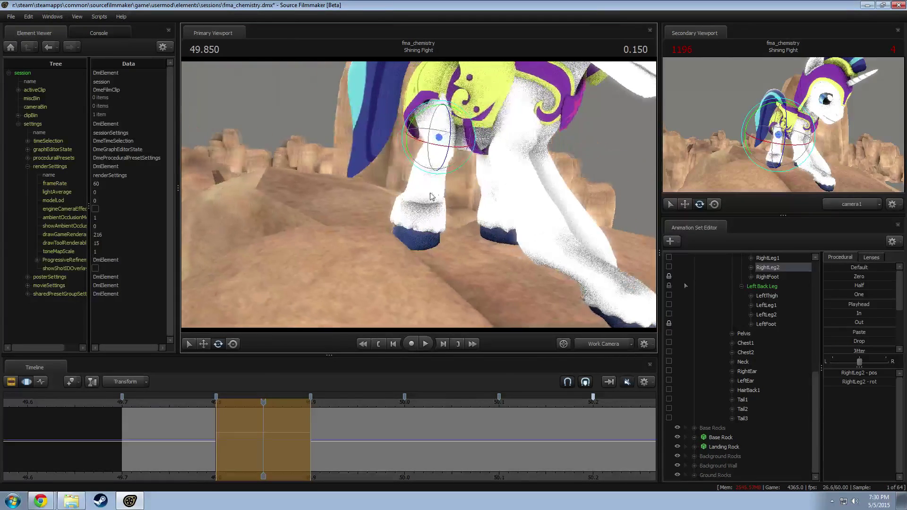
left_click_drag(437, 155, 434, 160)
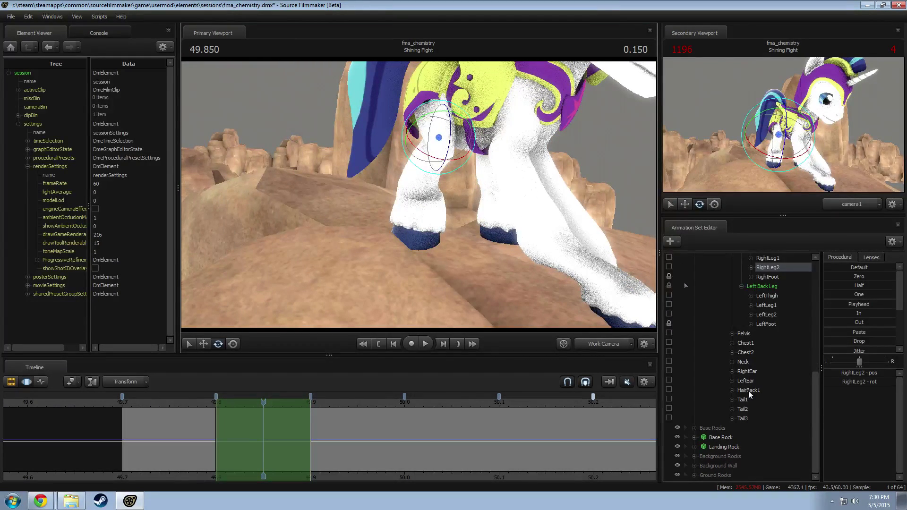
Step: Try blending the RightThigh, RightLeg1 and RightLeg2 bones toward the Default preset, then undo the change
scroll(748, 390, "up", 2)
left_click(763, 296)
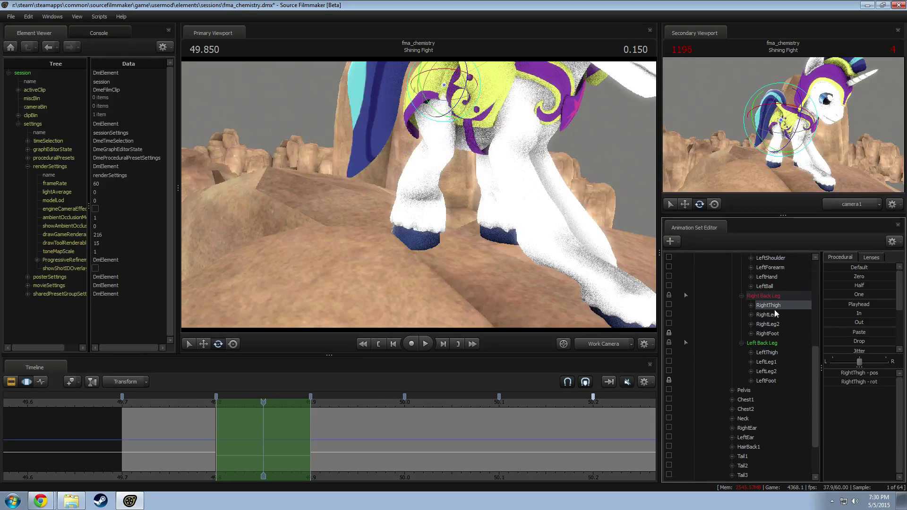
left_click(859, 286)
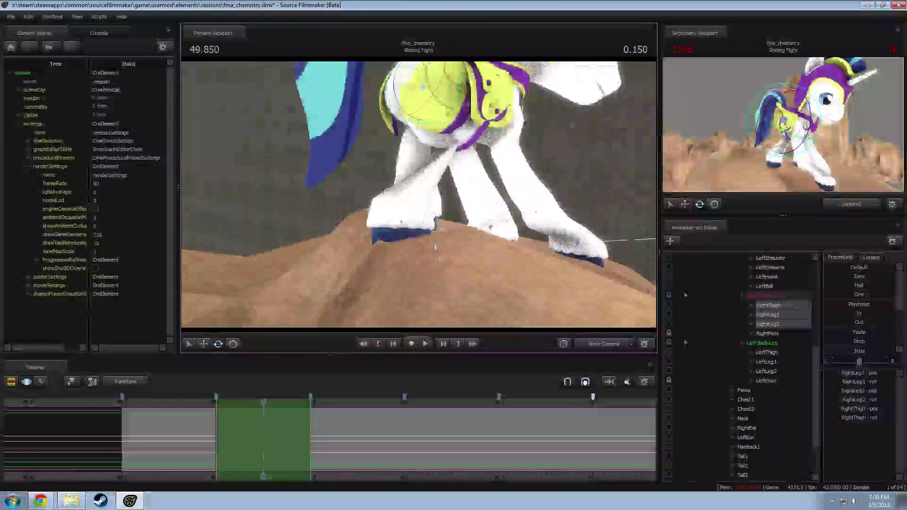
left_click_drag(483, 208, 421, 195)
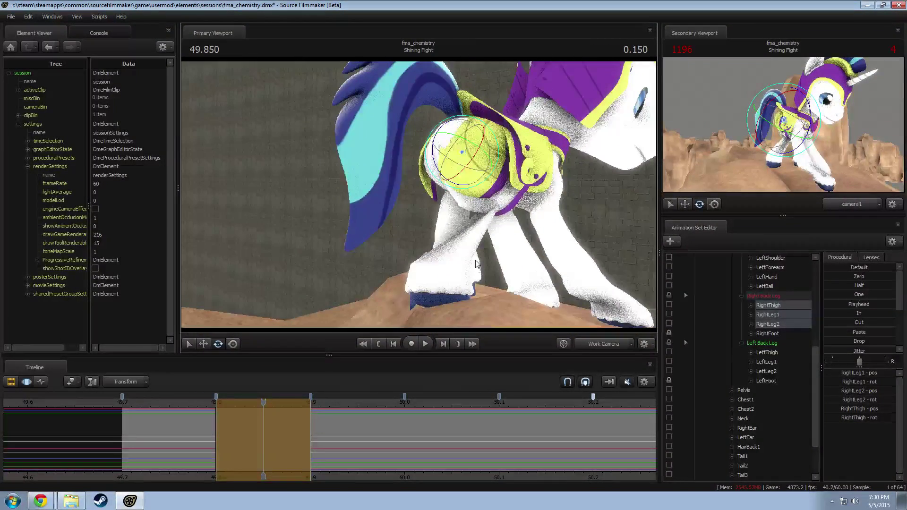
left_click_drag(473, 257, 416, 203)
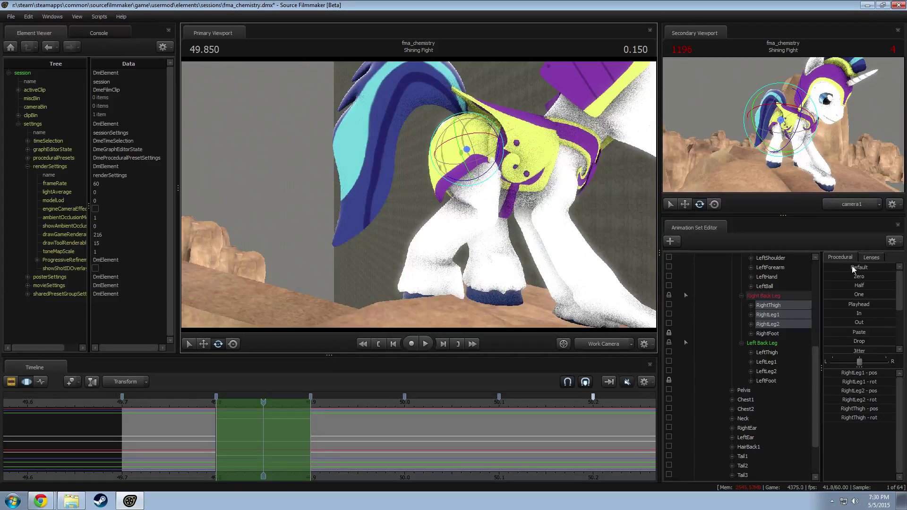
left_click_drag(853, 270, 872, 270)
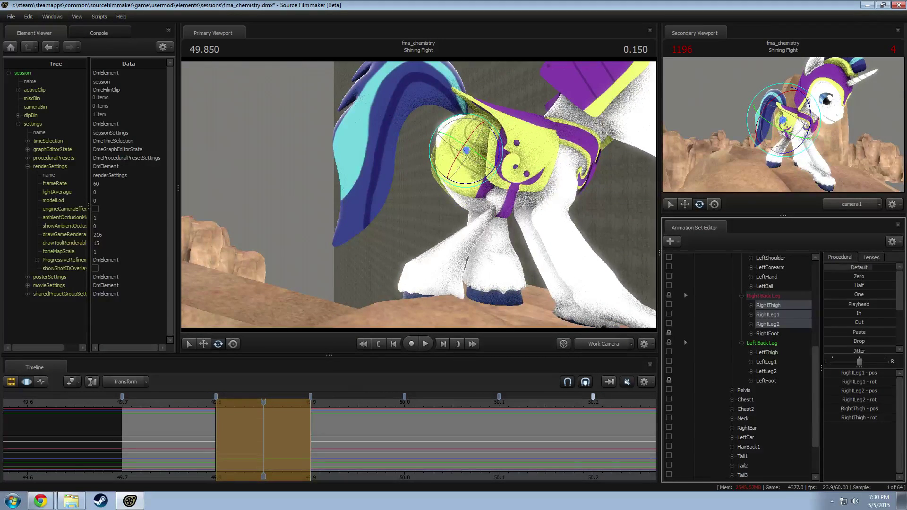
key("ctrl+z")
scroll(768, 328, "down", 2)
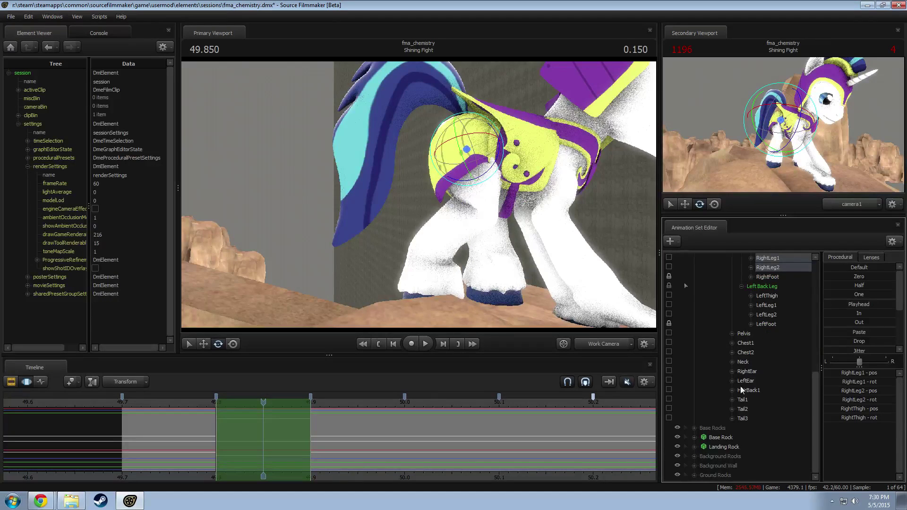
Step: Collapse the Shining Armor animation set and create an animation set for a new model using vn_shiningarmor.mdl
scroll(728, 415, "up", 6)
left_click(704, 296)
right_click(720, 413)
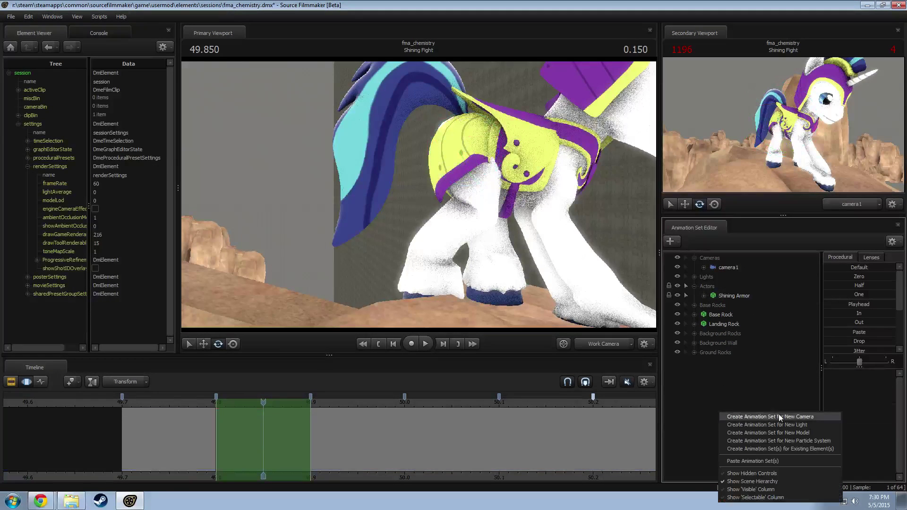
left_click(786, 432)
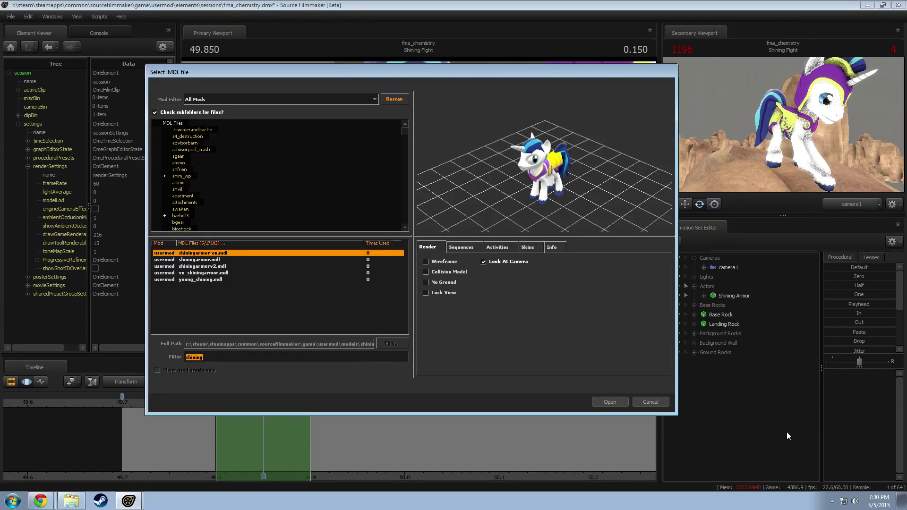
left_click(204, 274)
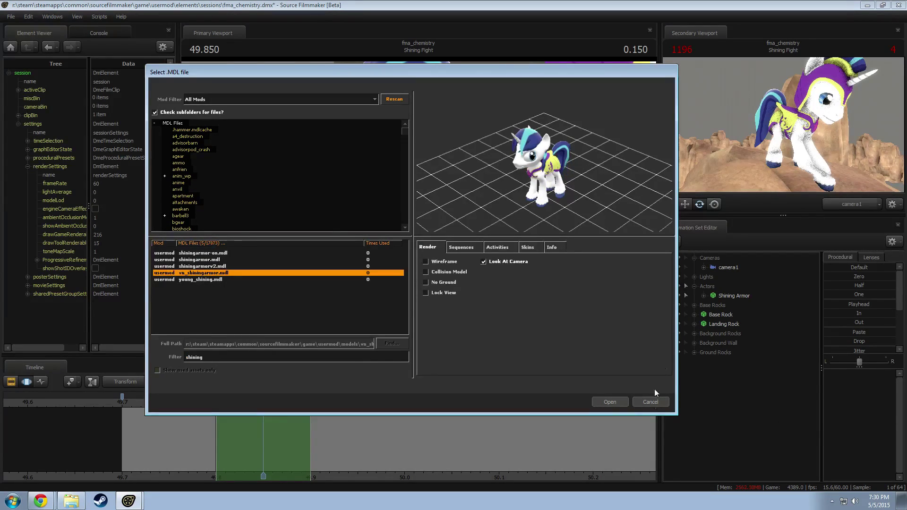
left_click(610, 402)
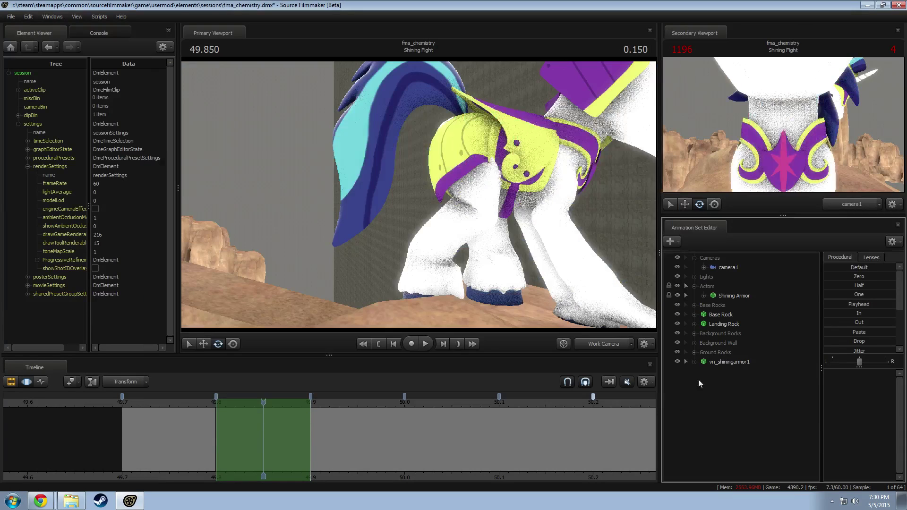
Step: Rename the vn_shiningarmor1 animation set to BASE SHINING and move it into the Actors group
right_click(736, 365)
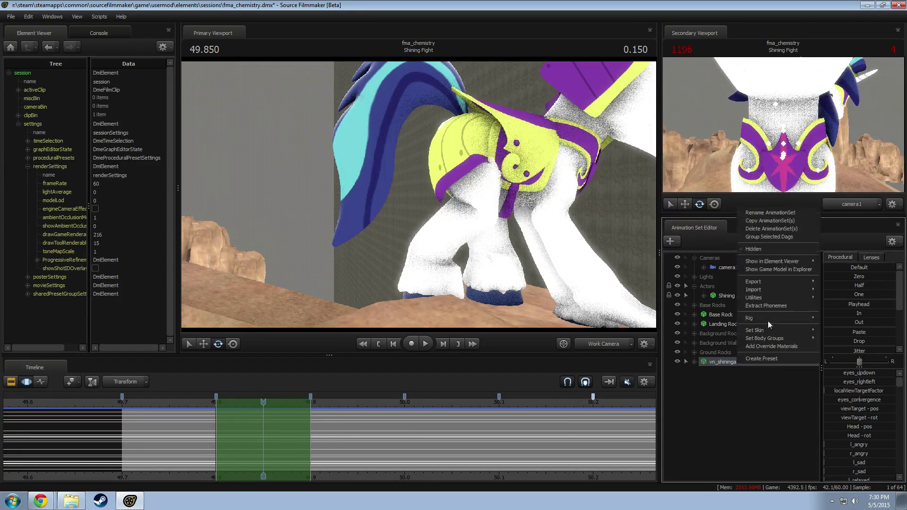
left_click(753, 215)
type("BASE SHINING")
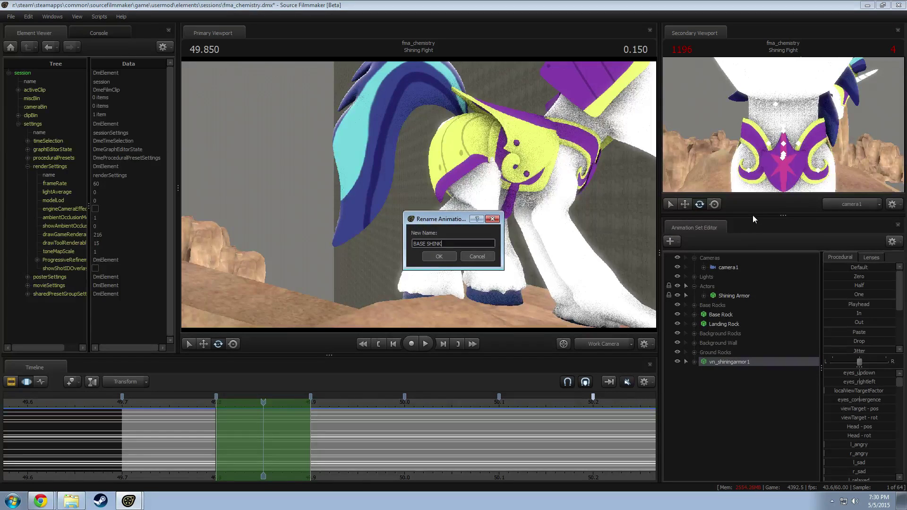
key("Return")
left_click_drag(725, 362, 731, 294)
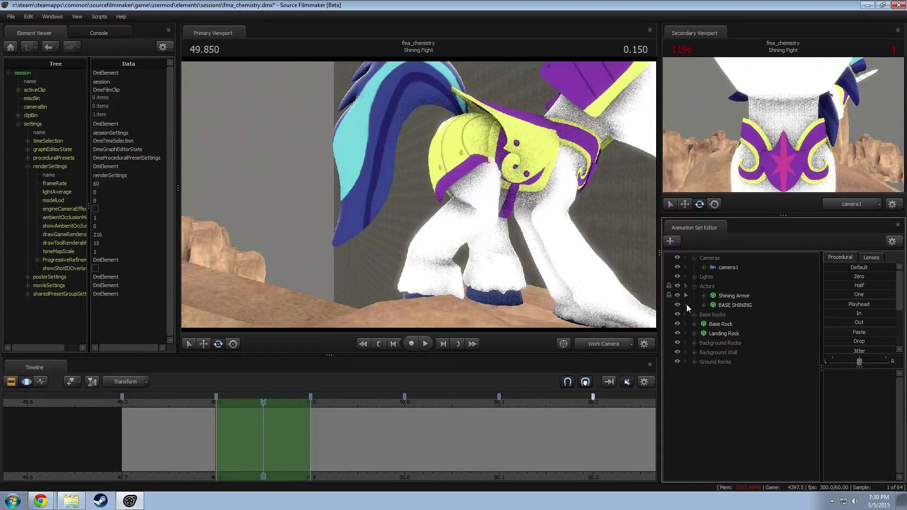
Step: Hide the BASE SHINING model and select its whole animation set as the source of the base pose
left_click(678, 305)
left_click(745, 306)
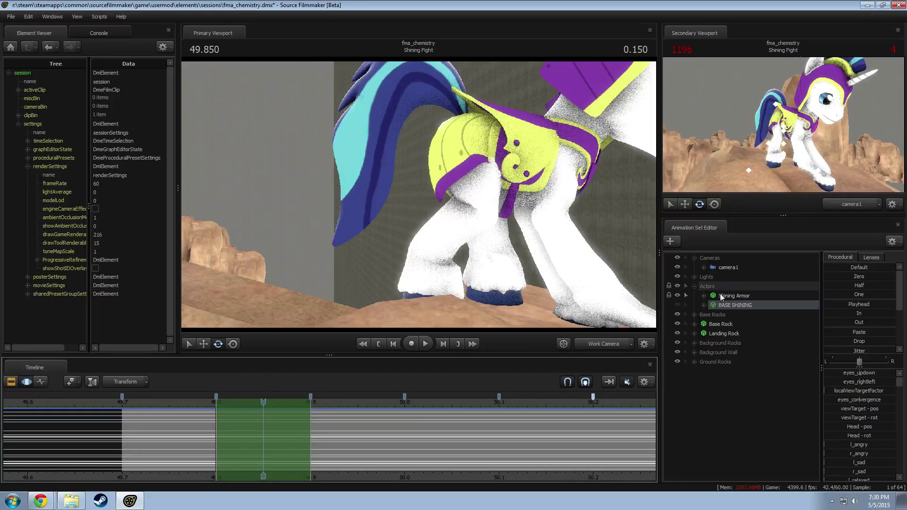
Step: Expand the Shining Armor animation set through Pony Bones and Pony Legs to reach the individual leg groups
left_click(721, 296)
left_click(704, 296)
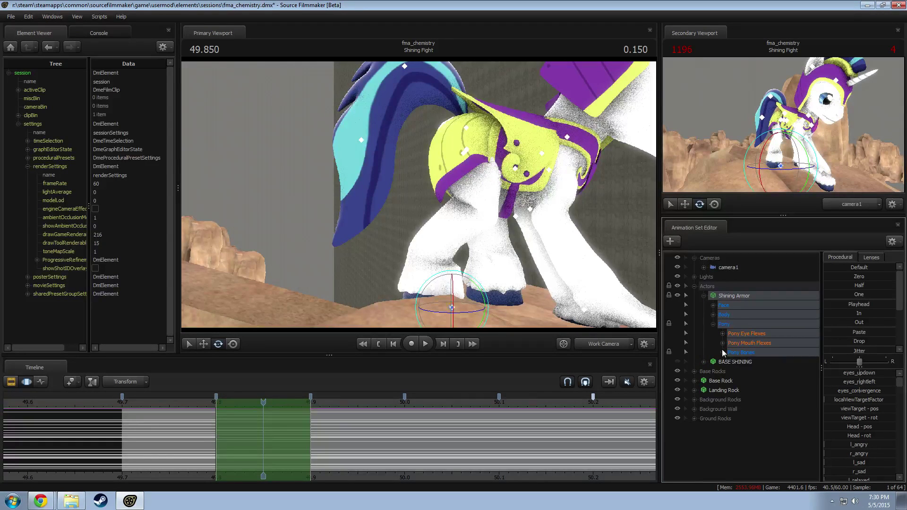
left_click(723, 352)
scroll(738, 375, "down", 2)
left_click(732, 315)
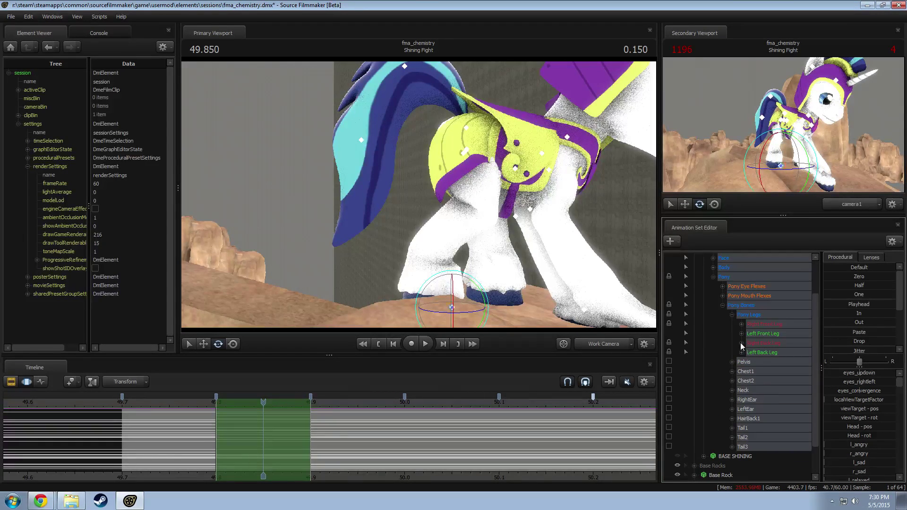
Step: Try pasting the base pose onto the entire Right Back Leg group, then undo the paste
left_click(742, 344)
left_click(265, 423)
key("ctrl+v")
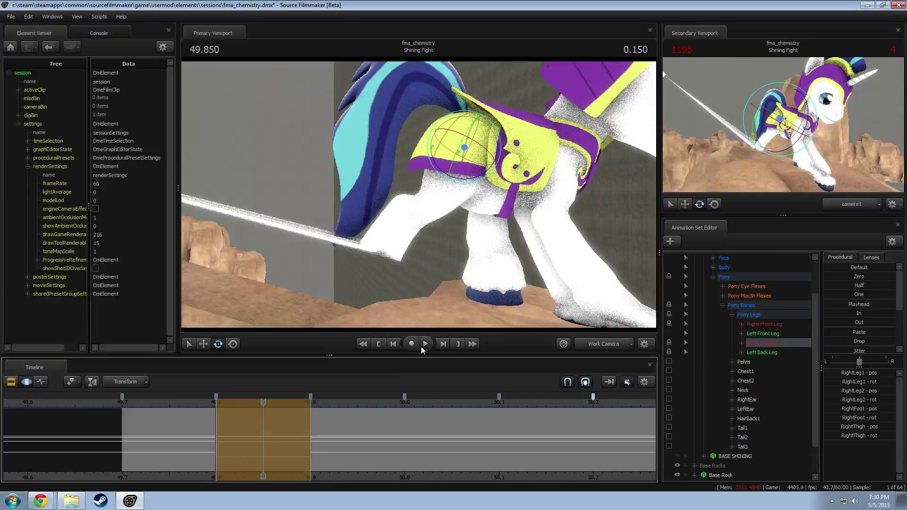
key("ctrl+z")
Step: Paste the base pose onto only the RightThigh, RightLeg1 and RightLeg2 bones, leaving out RightFoot
left_click(742, 344)
left_click(759, 382, "ctrl")
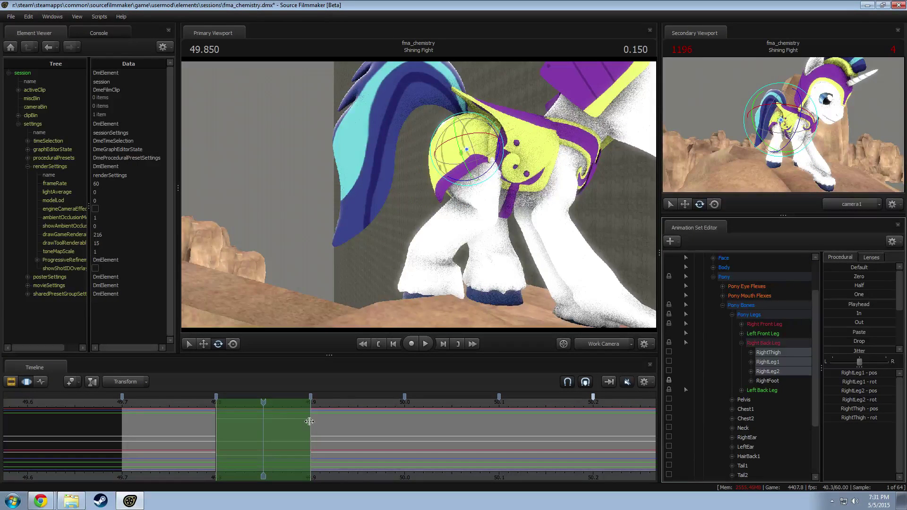
left_click(307, 421)
key("ctrl+v")
Step: Try rotating the Pelvis bone, then undo the rotation
left_click(466, 152)
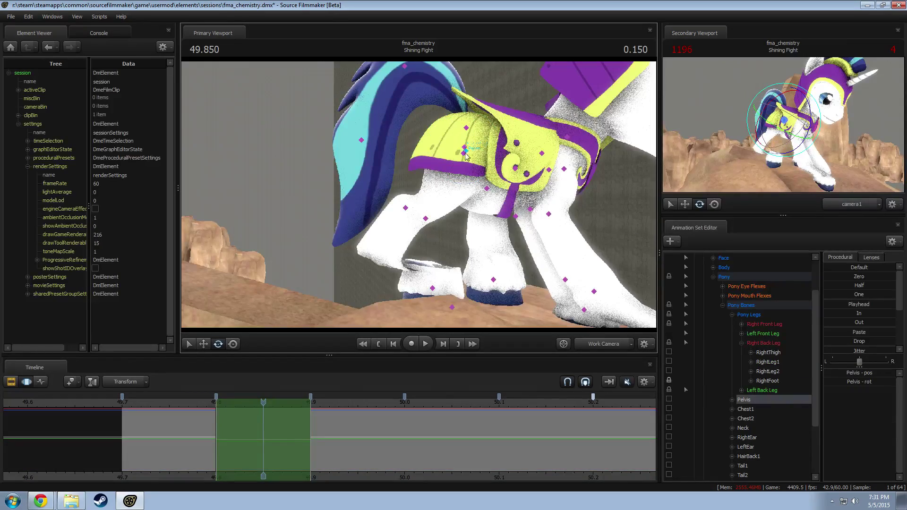
key("e")
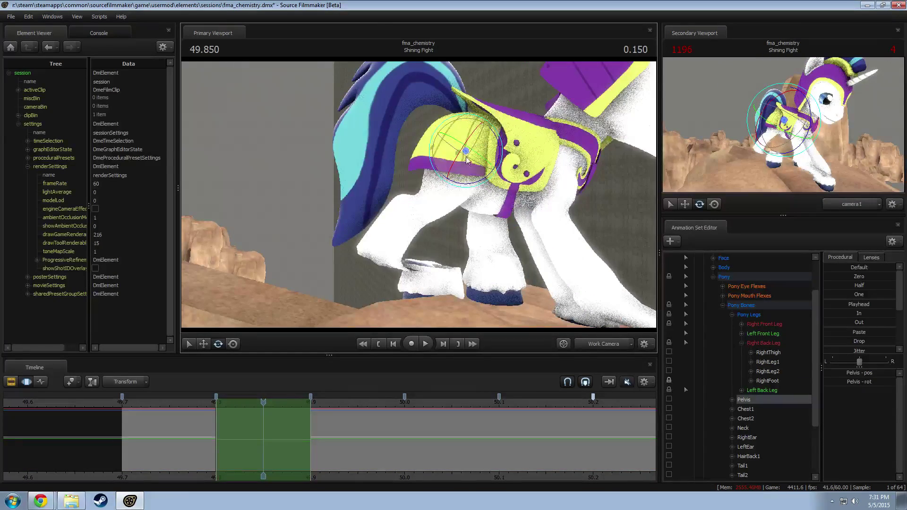
left_click_drag(467, 161, 472, 145)
key("ctrl+z")
key("q")
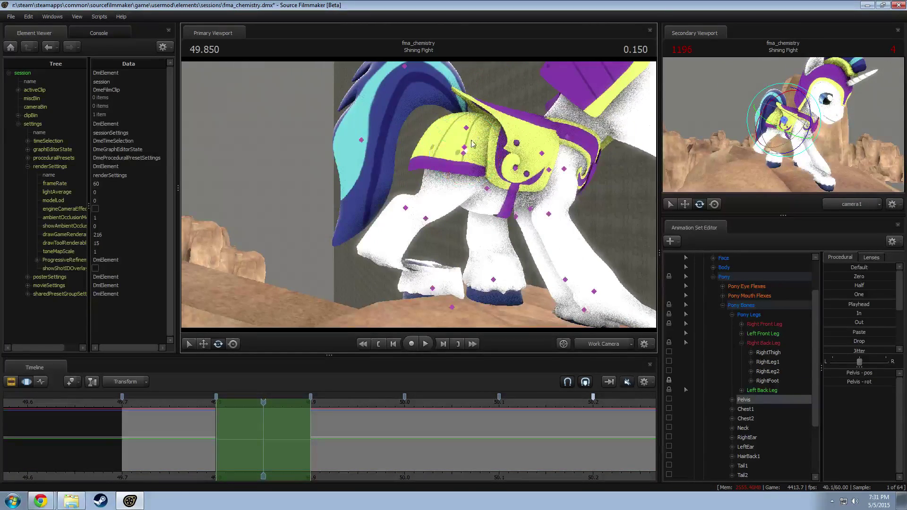
Step: Rotate the RightThigh bone downward, then rotate and shift RightLeg1 to bring the right back leg toward its planted hoof
left_click(486, 188)
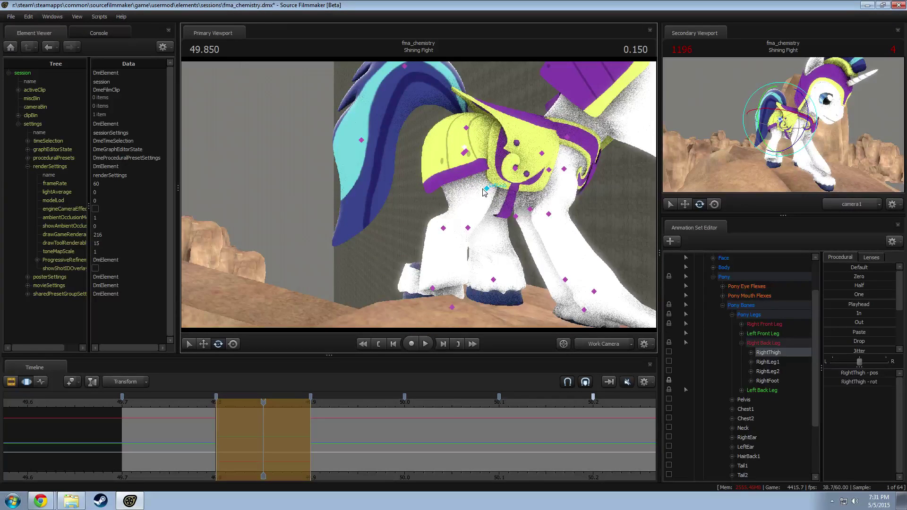
left_click(468, 227)
key("e")
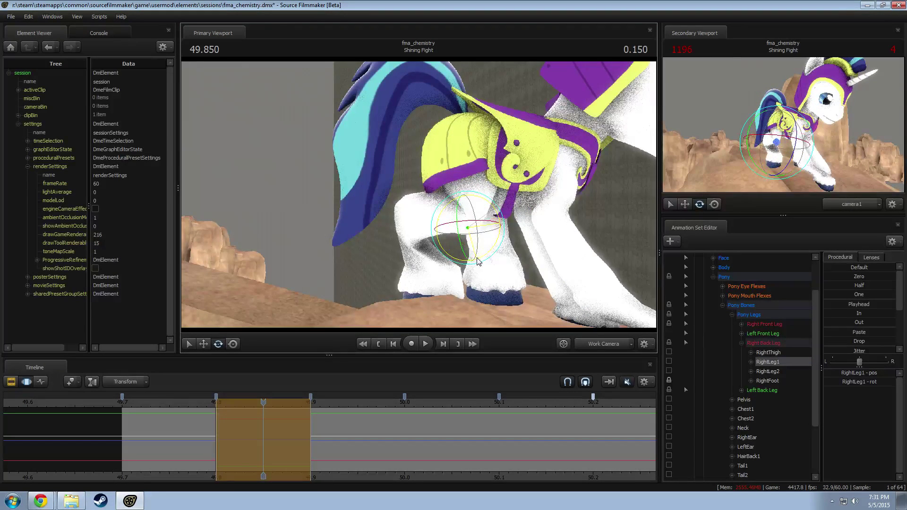
left_click_drag(469, 230, 420, 199)
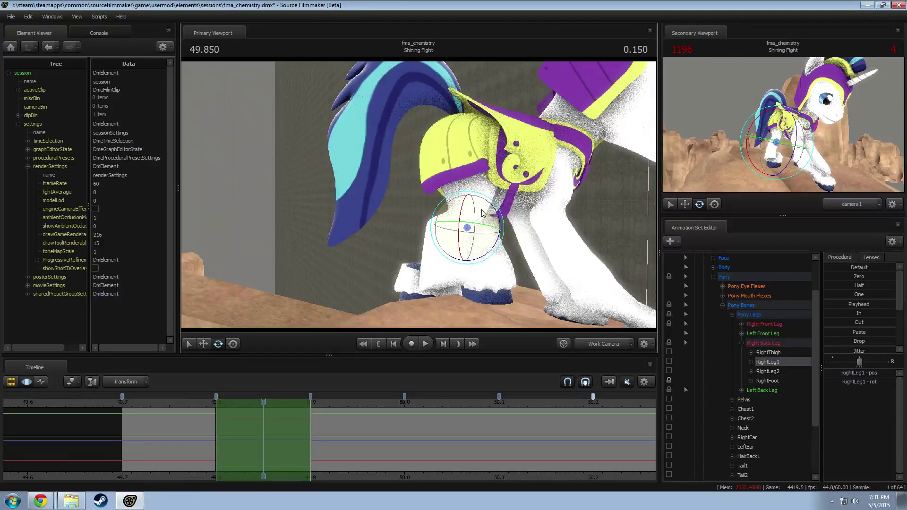
left_click_drag(497, 217, 479, 251)
key("w")
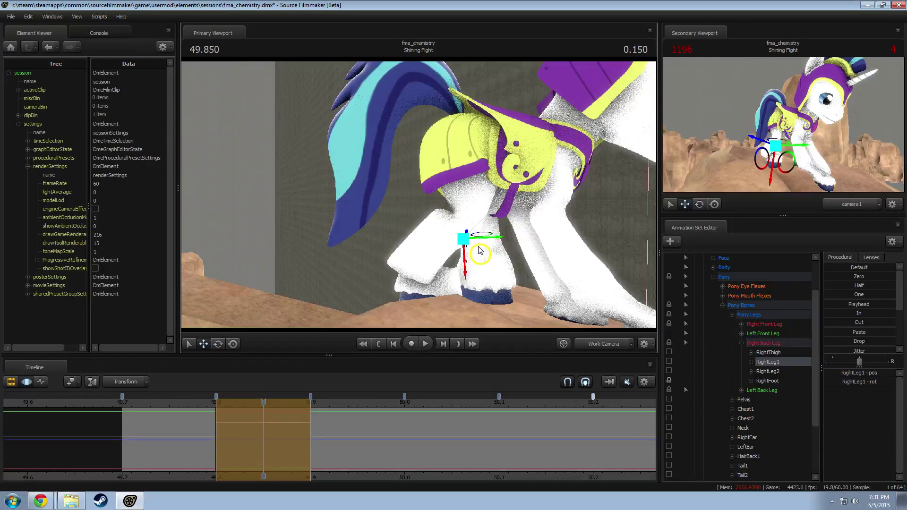
Step: Select the RightLeg2 bone and rotate it to line the lower right back leg up with the hoof
left_click(449, 224, "ctrl")
left_click(444, 223)
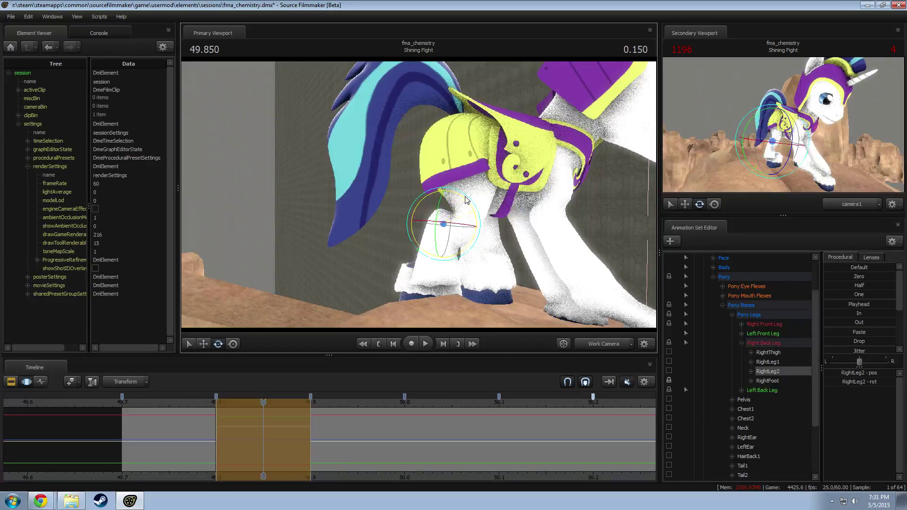
left_click_drag(424, 228, 410, 212)
Step: Readjust the RightLeg1 bone, then rotate RightLeg2 to refine the bend of the right back leg
left_click(464, 239)
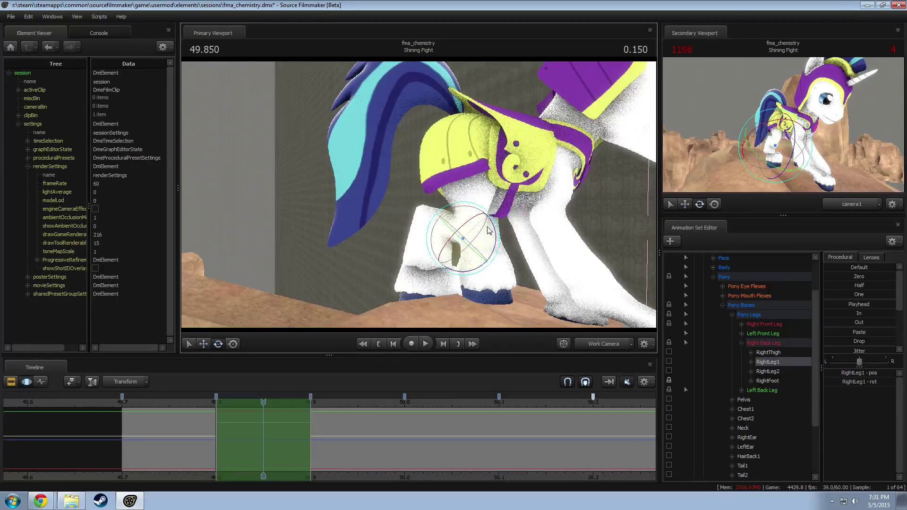
left_click_drag(530, 219, 423, 186)
left_click(450, 191)
left_click_drag(370, 217, 435, 192, "alt")
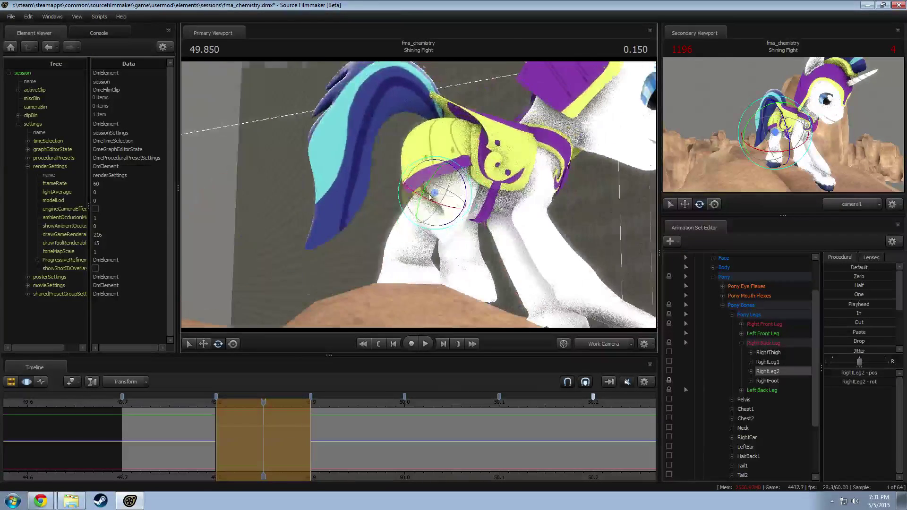
Step: Pick the RightThigh bone and then RightLeg2, and shift RightLeg2 to refine the bend of the right back leg
left_click(443, 155, "ctrl")
left_click(445, 159, "ctrl")
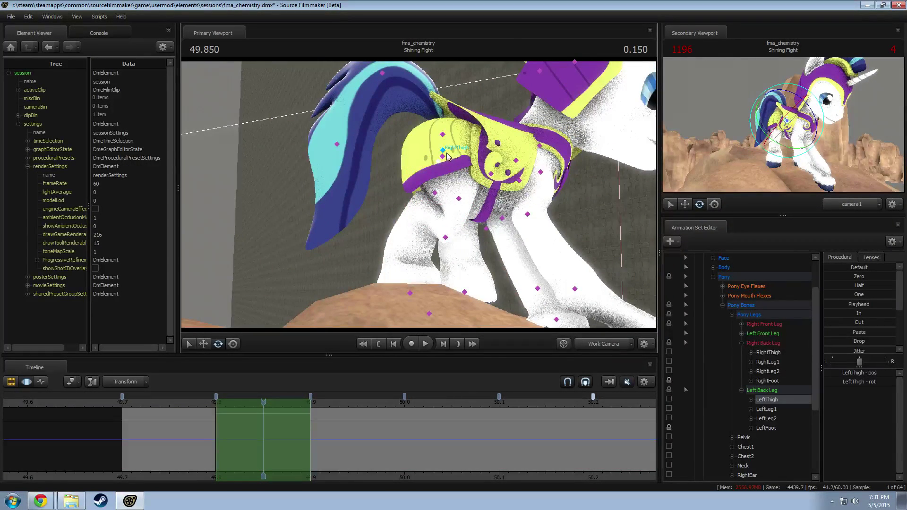
left_click(448, 157)
key("w")
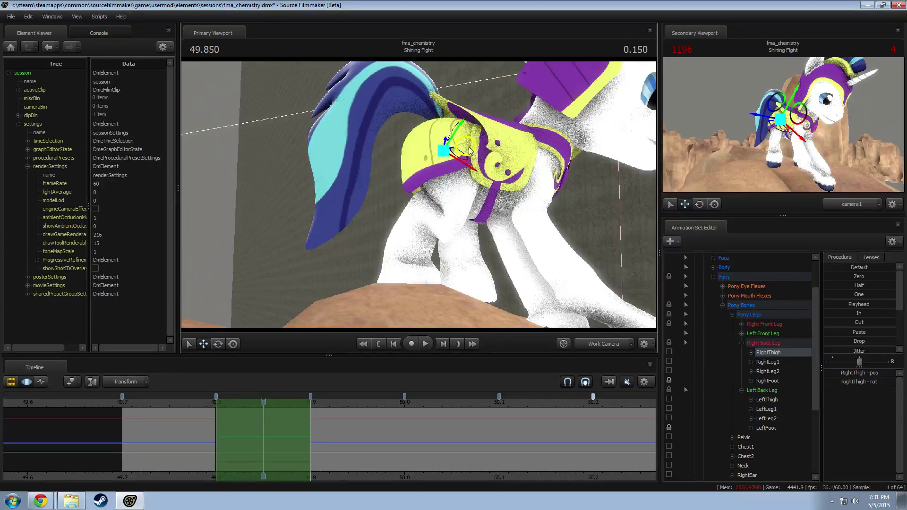
left_click_drag(480, 163, 532, 224, "alt")
left_click(365, 244, "ctrl")
left_click(482, 180, "ctrl")
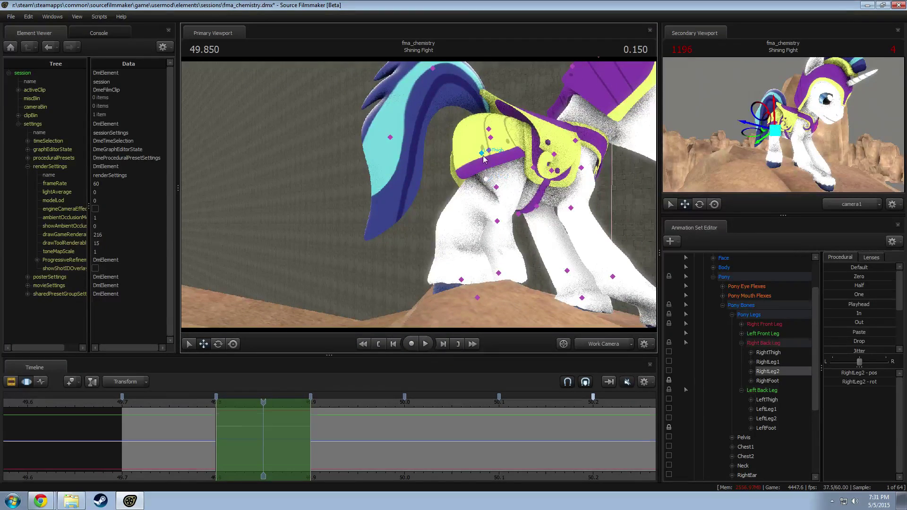
left_click(483, 154, "ctrl")
left_click(484, 179, "ctrl")
left_click_drag(484, 181, 420, 198, "alt")
key("e")
key("w")
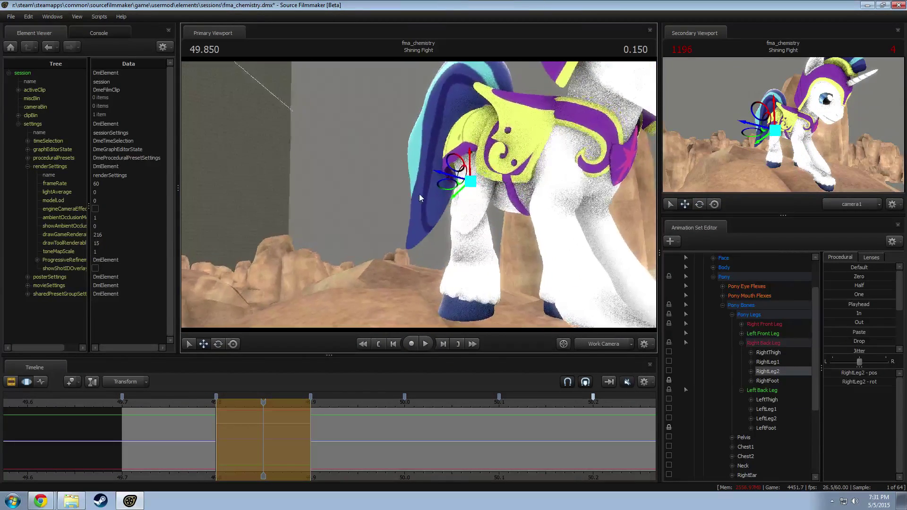
Step: Rotate the RightLeg2 bone to line the middle of the right back leg up with the hoof
key("e")
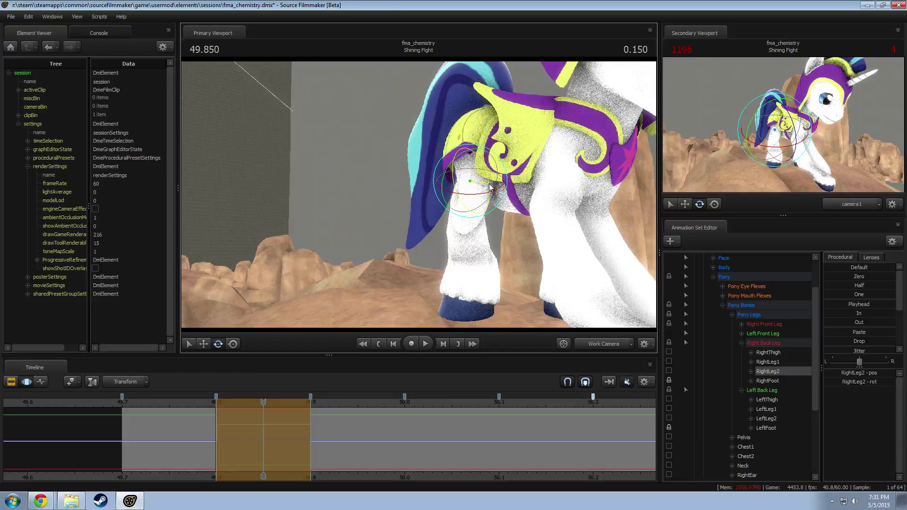
left_click_drag(490, 188, 401, 178)
key("w")
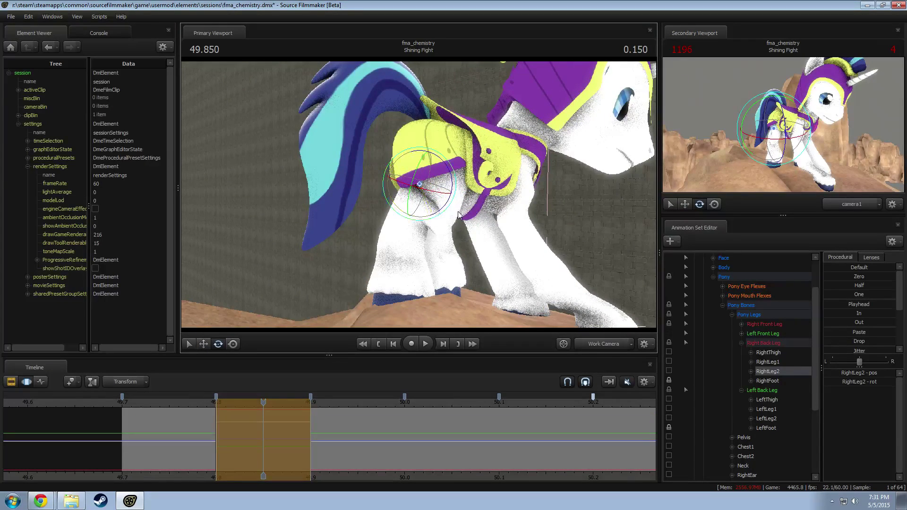
left_click_drag(458, 215, 458, 181)
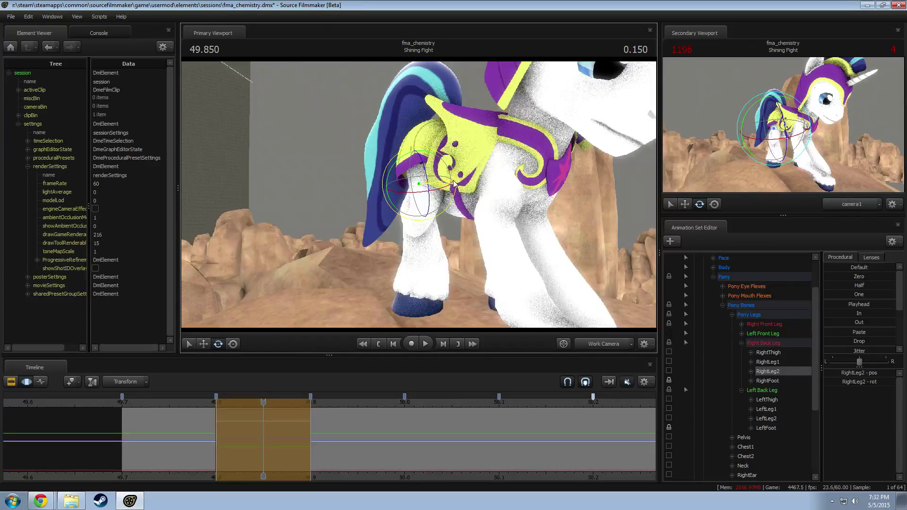
Step: Rotate the RightLeg1 bone slightly, then rotate the RightThigh bone to reshape the upper right back leg
key("w")
left_click(421, 230, "ctrl")
key("e")
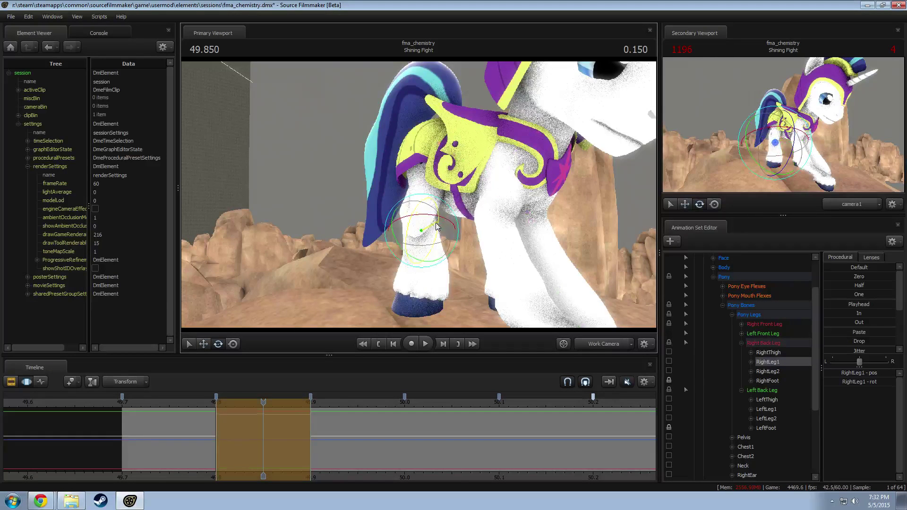
left_click_drag(429, 232, 429, 234)
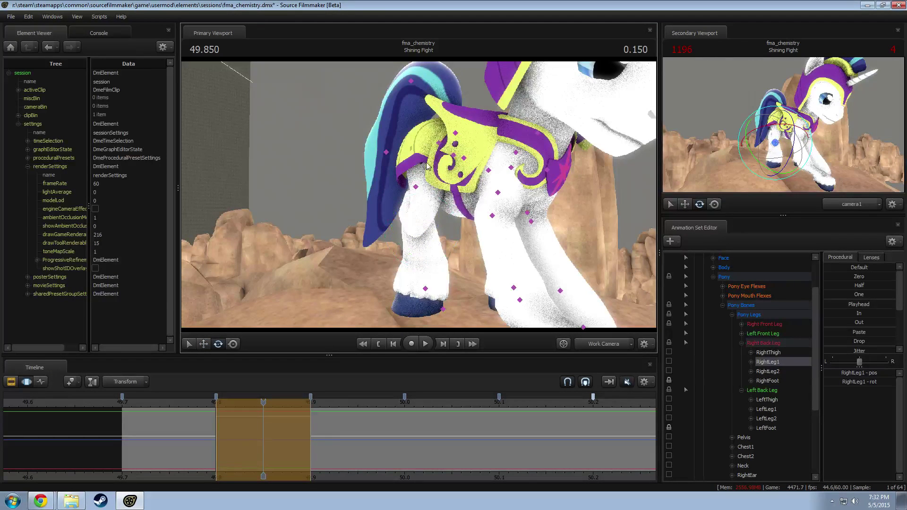
left_click(439, 144, "ctrl")
left_click_drag(438, 157, 441, 143)
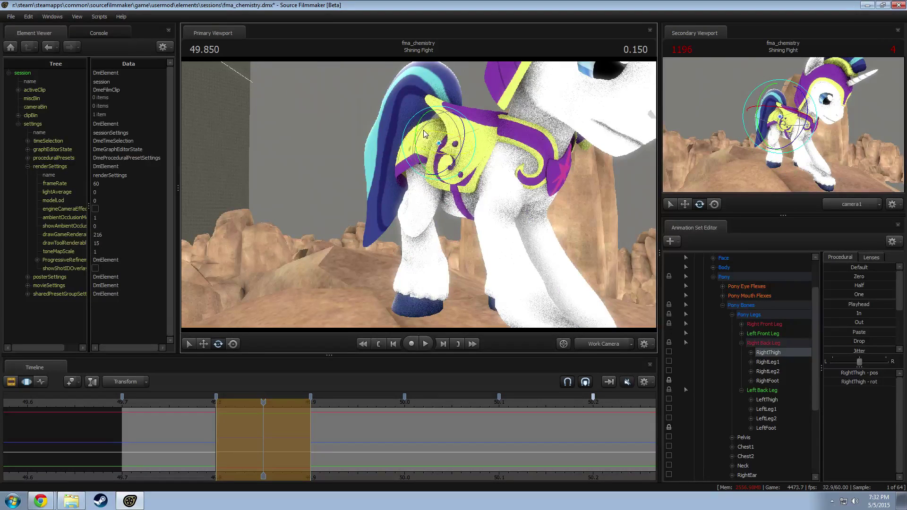
Step: Rotate the RightLeg2 bone and then RightLeg1 to fine-tune the twist of the right back leg
left_click(418, 188, "ctrl")
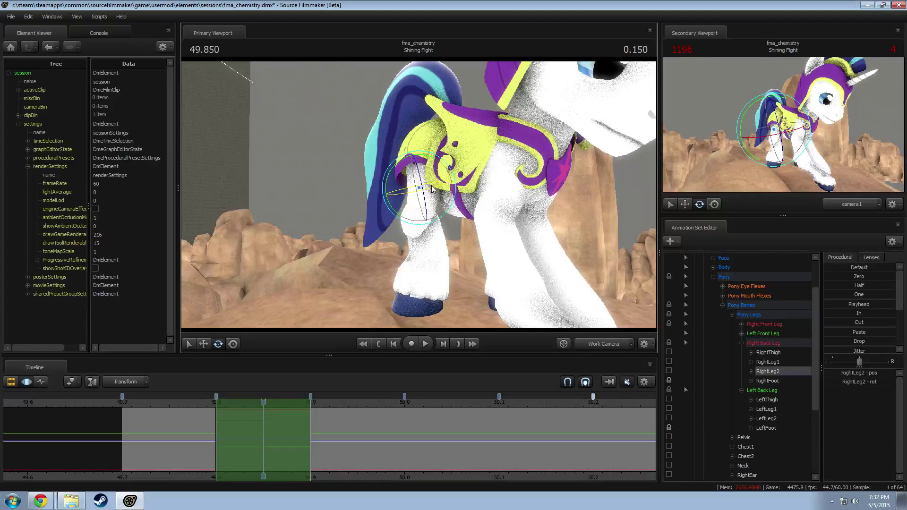
left_click_drag(432, 189, 442, 194)
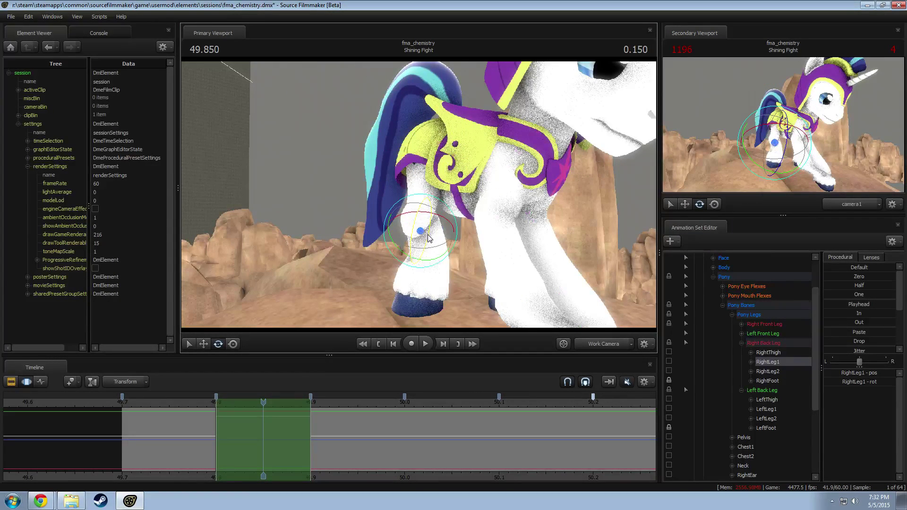
left_click(420, 231)
mouse_move(440, 233)
left_mouse_down()
mouse_move(450, 236)
mouse_move(444, 243)
left_mouse_up()
mouse_move(444, 242)
left_mouse_down("alt")
mouse_move(496, 228)
mouse_move(614, 224)
mouse_move(437, 230)
left_mouse_up("alt")
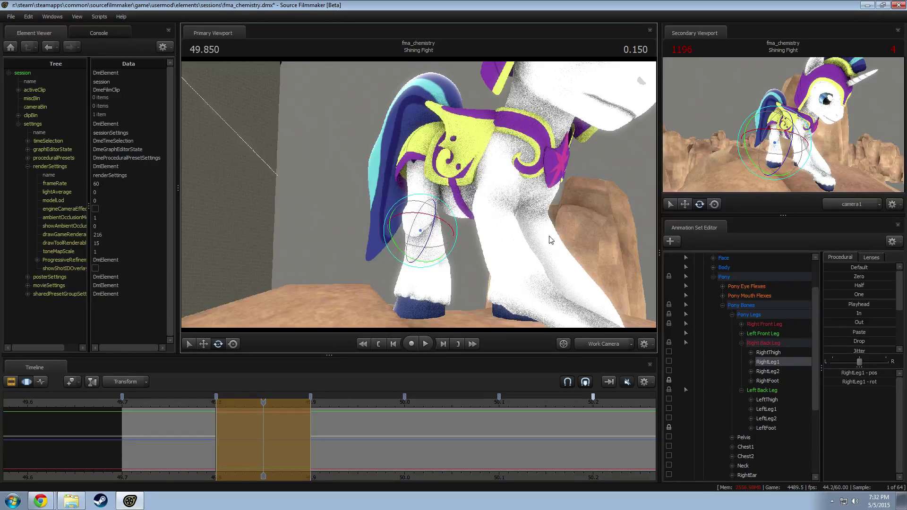
Step: Check the pose through camera1, then return to the work camera and view the pony from its left side in the Motion Editor
left_click(599, 347)
key("F2")
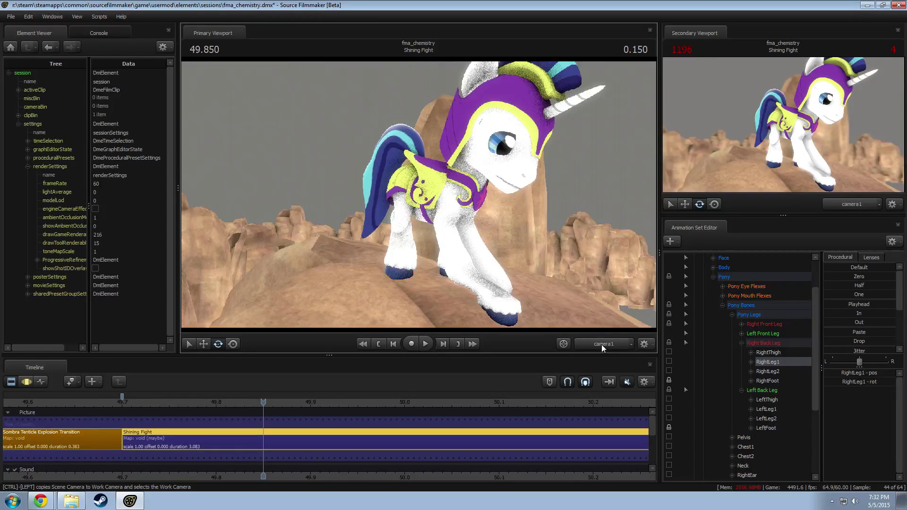
left_click(595, 345)
left_click_drag(420, 199, 388, 203, "alt")
left_click_drag(472, 208, 418, 198)
key("F3")
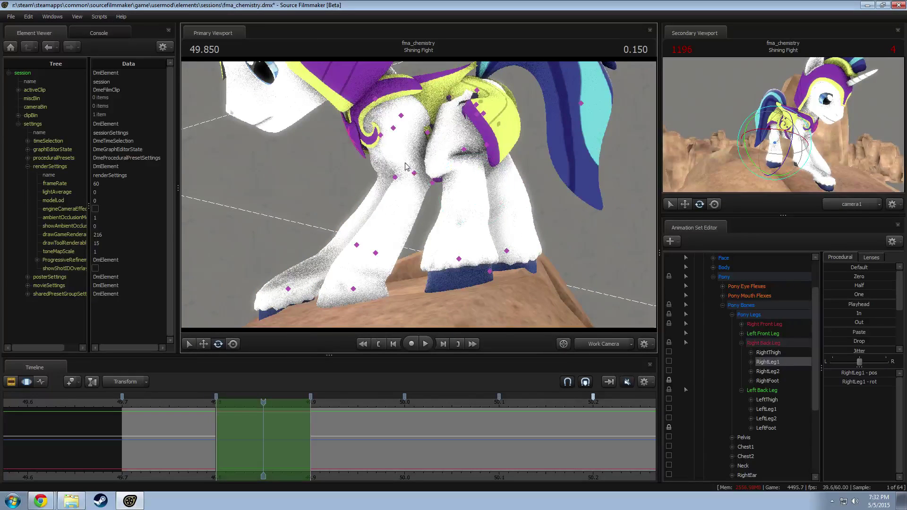
Step: Select the left front leg's bones, then rotate LeftShoulder to lift the leg forward
left_click(399, 134)
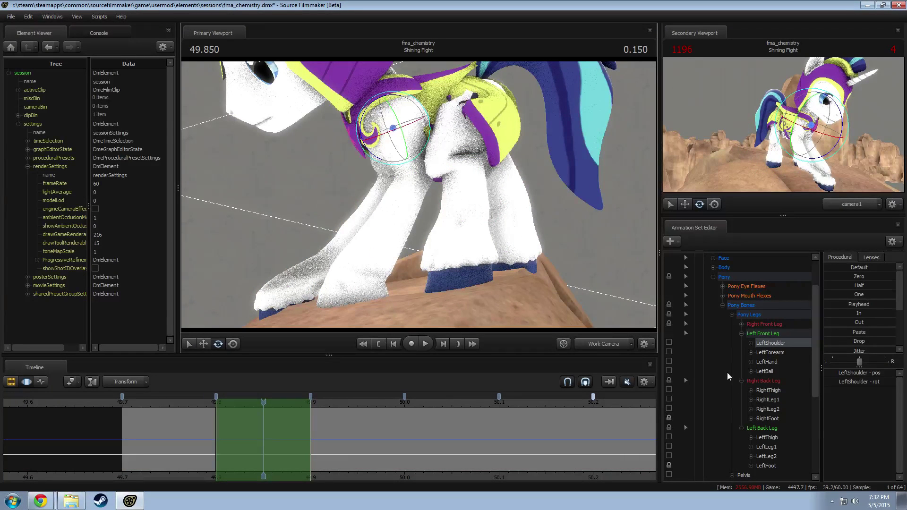
left_click(762, 333)
left_click_drag(378, 302, 418, 195)
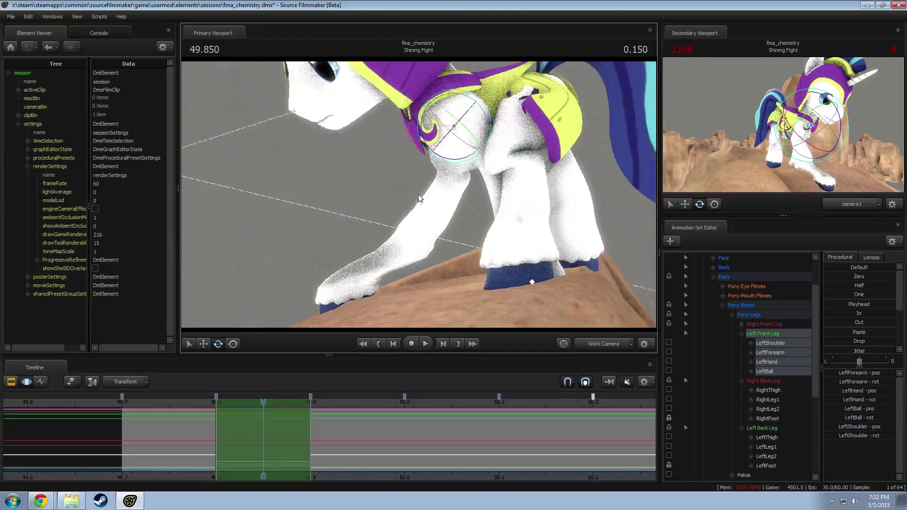
left_click(441, 124)
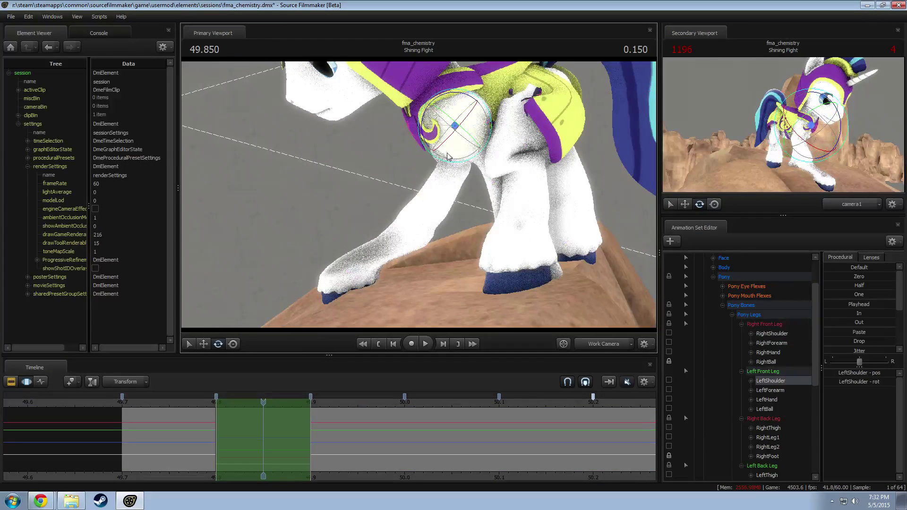
left_click_drag(459, 99, 503, 148)
Step: Rotate the LeftForearm and LeftHand bones so the raised left front leg bends with its hoof lowered
left_click(489, 162, "ctrl")
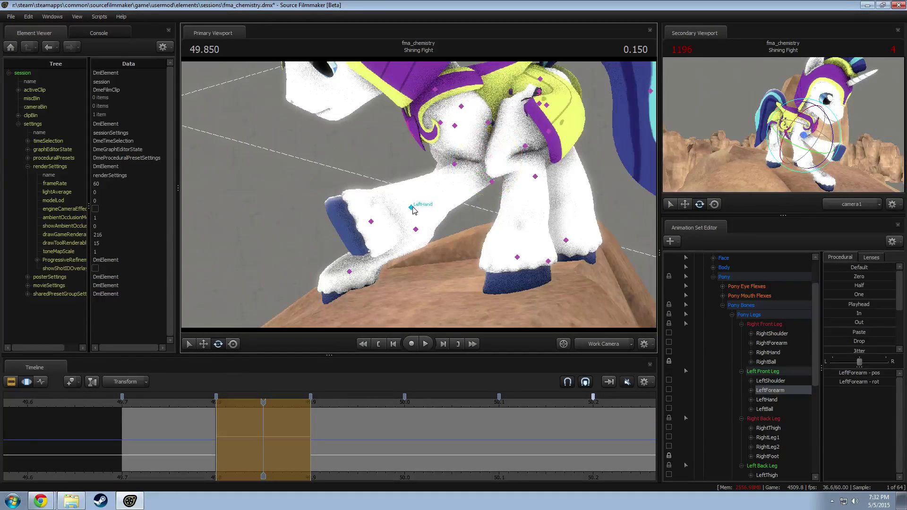
left_click(411, 208, "ctrl")
left_click_drag(385, 187, 368, 244)
left_click(400, 249, "ctrl")
left_click_drag(413, 166, 553, 166, "alt")
Step: Select the LeftShoulder bone again and rotate it to raise the left front leg higher
left_click(360, 165, "ctrl")
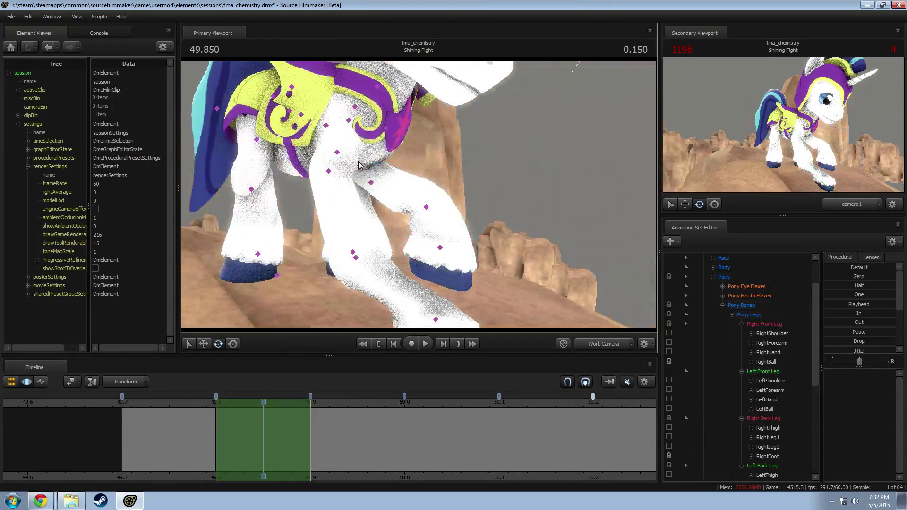
left_click(387, 129, "ctrl")
left_click_drag(414, 136, 414, 124)
right_click_drag(412, 163, 407, 231, "alt")
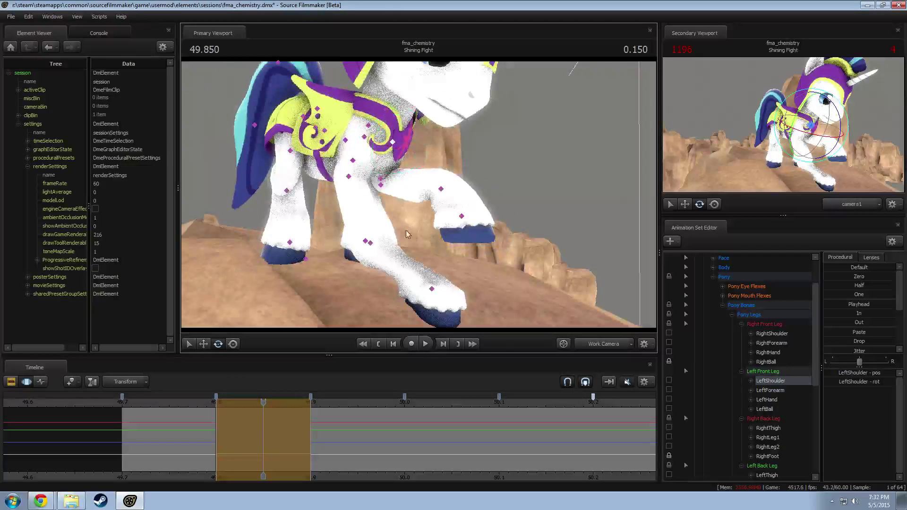
Step: Rotate the LeftForearm bone to lower the left front leg, then adjust the angle of its hoof
left_click(381, 179)
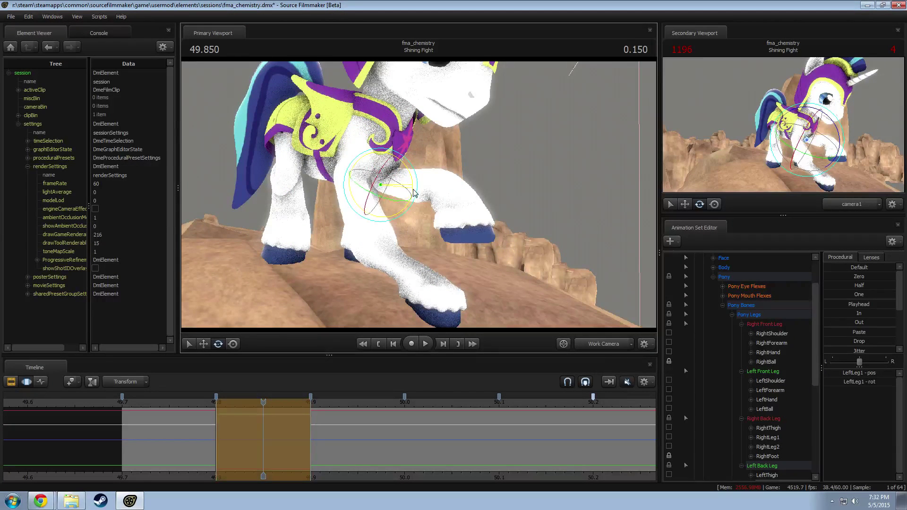
left_click(386, 183)
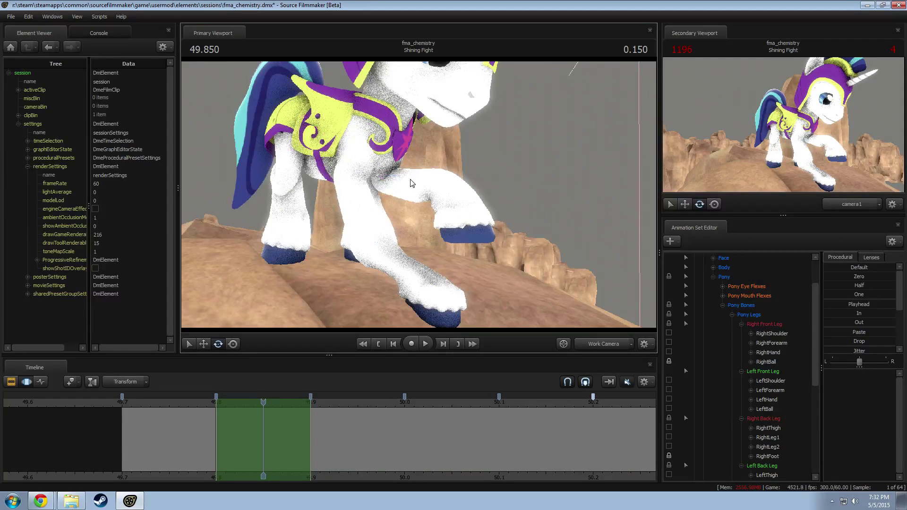
left_click(381, 180)
left_click_drag(385, 178, 410, 184)
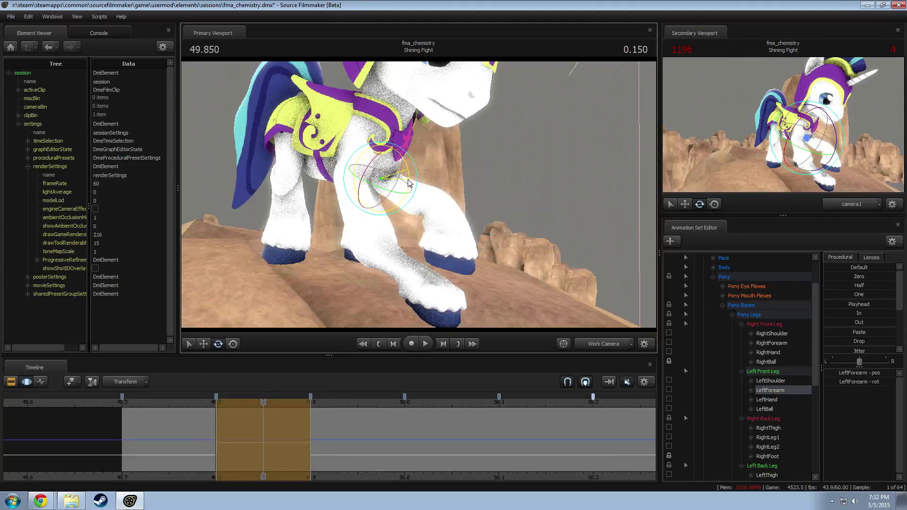
left_click(449, 242, "ctrl")
left_click_drag(480, 247, 476, 221)
Step: Shift and rotate the Chest1 bone, then rotate Chest2 to pitch the pony's front body and head downward
left_click_drag(472, 213, 414, 190)
left_click(416, 159)
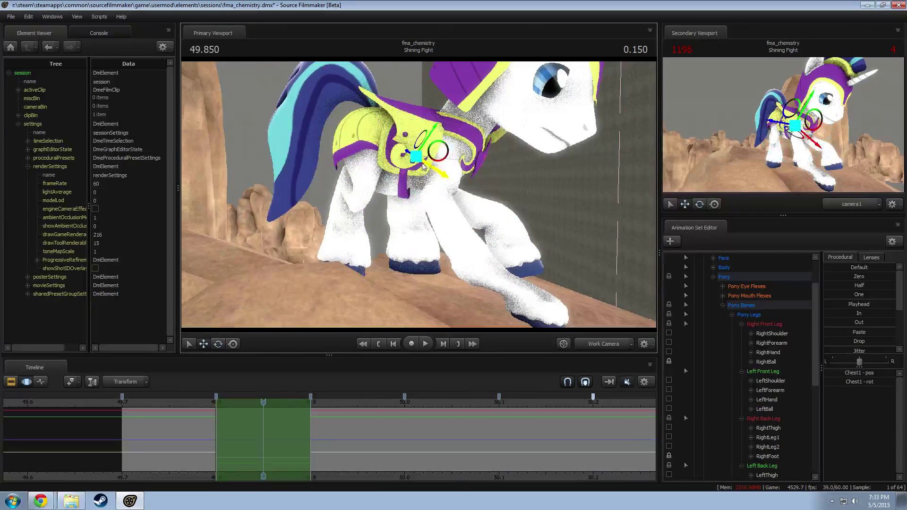
mouse_move(444, 165)
left_mouse_down()
mouse_move(439, 156)
mouse_move(444, 178)
left_mouse_up()
key("e")
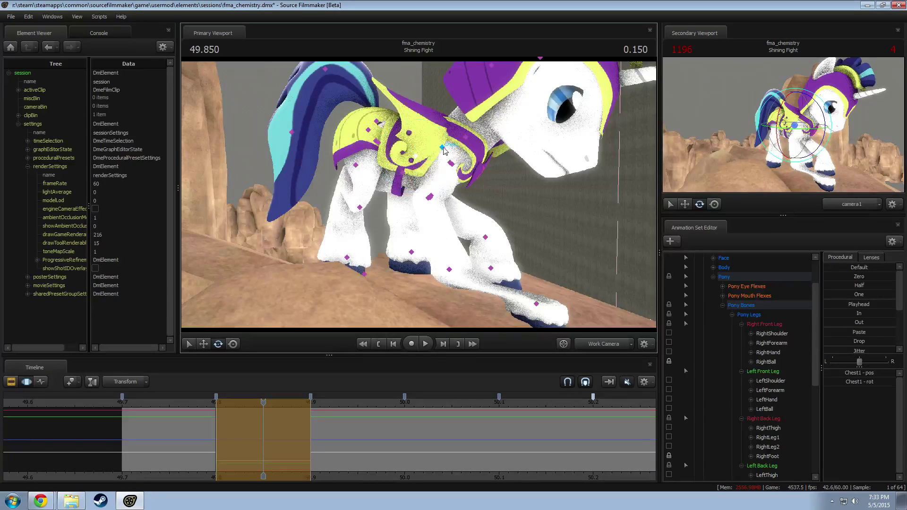
left_click(443, 147, "ctrl")
left_click_drag(469, 167, 463, 178)
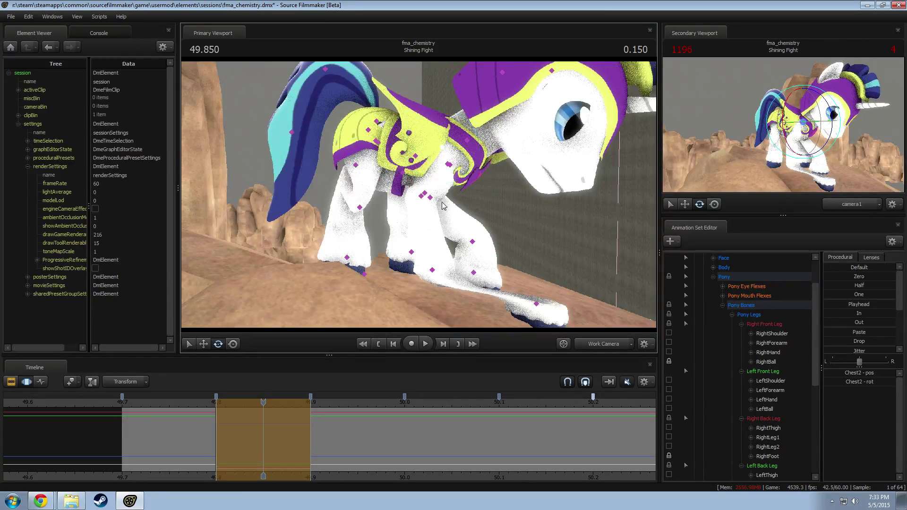
Step: Rotate the RightShoulder and RightForearm bones to reach the right front leg toward its planted hoof
left_click(447, 166)
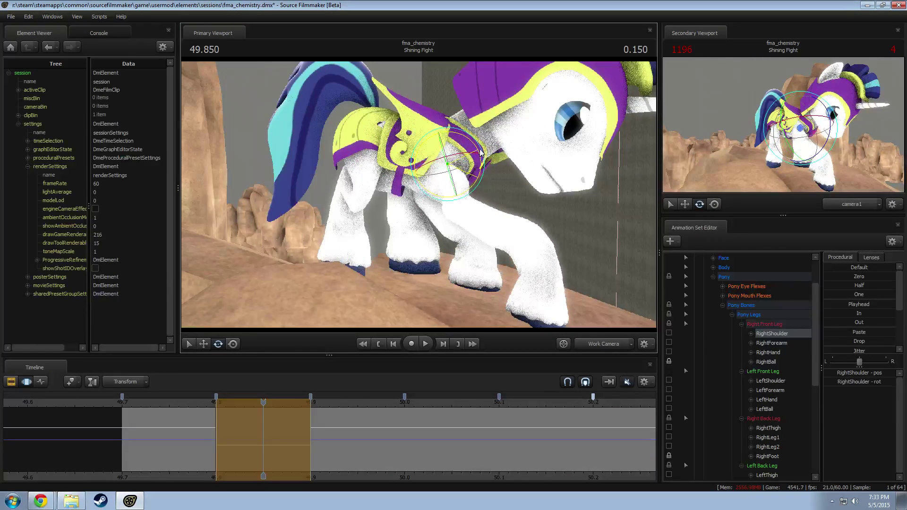
left_click(461, 204)
left_click_drag(493, 204, 410, 213)
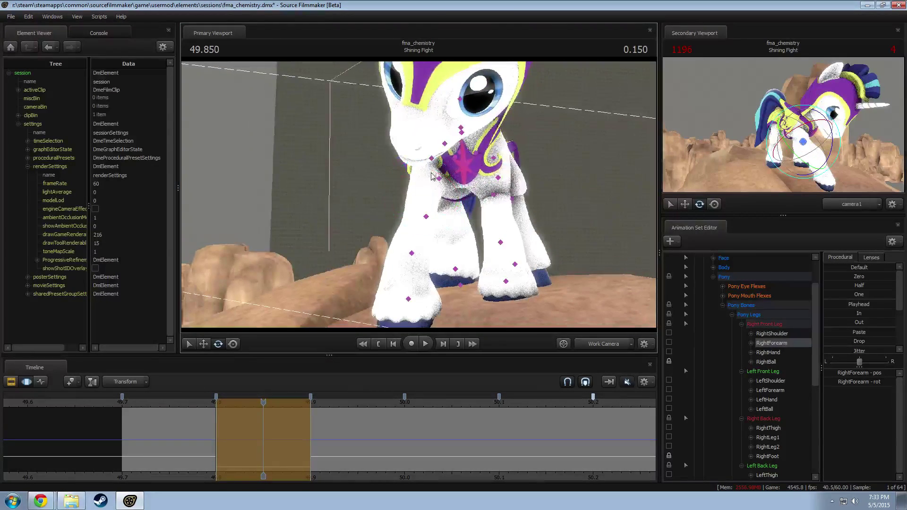
Step: Rotate and shift the RightShoulder bone, then rotate it again to align the upper right front leg with the chest
left_click(428, 156, "ctrl")
left_click_drag(439, 165, 515, 143)
left_click_drag(452, 143, 419, 184, "alt")
key("w")
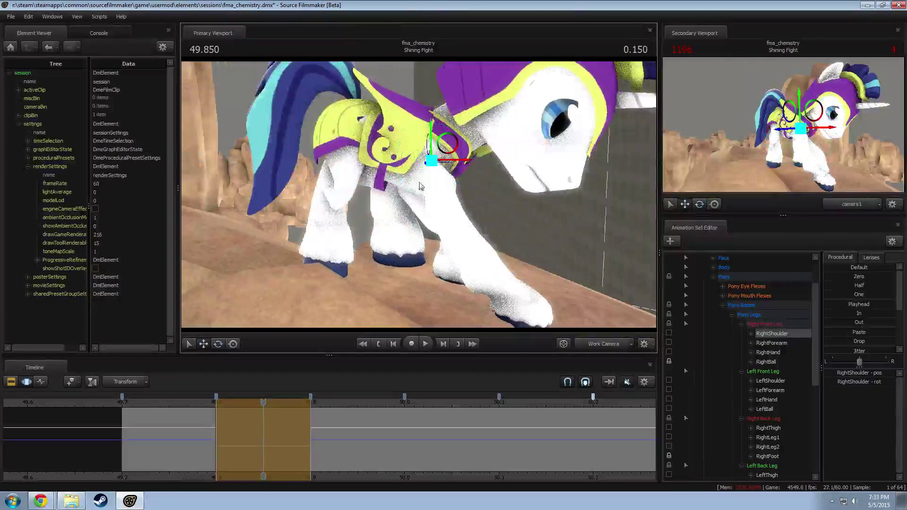
left_click_drag(447, 149, 428, 199)
left_click_drag(461, 236, 418, 235, "alt")
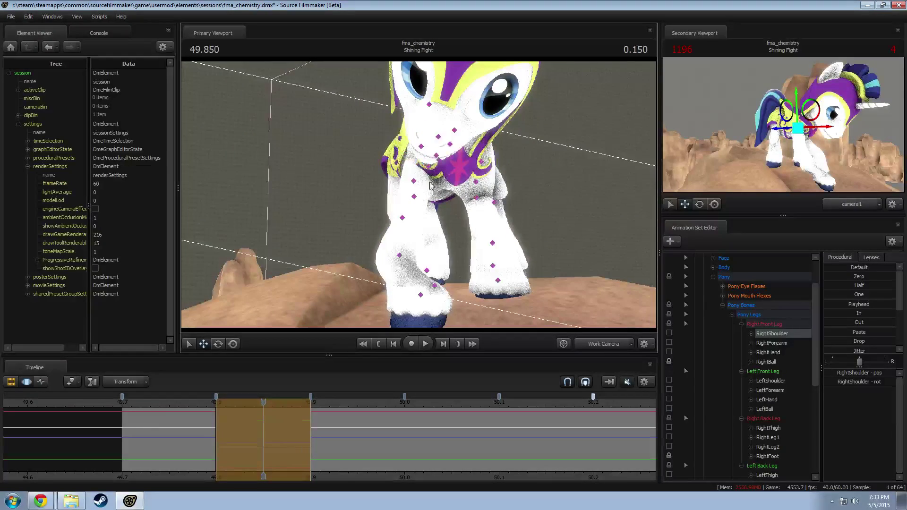
key("e")
mouse_move(456, 167)
left_mouse_down()
mouse_move(457, 203)
mouse_move(457, 183)
left_mouse_up()
left_click_drag(489, 216, 424, 195)
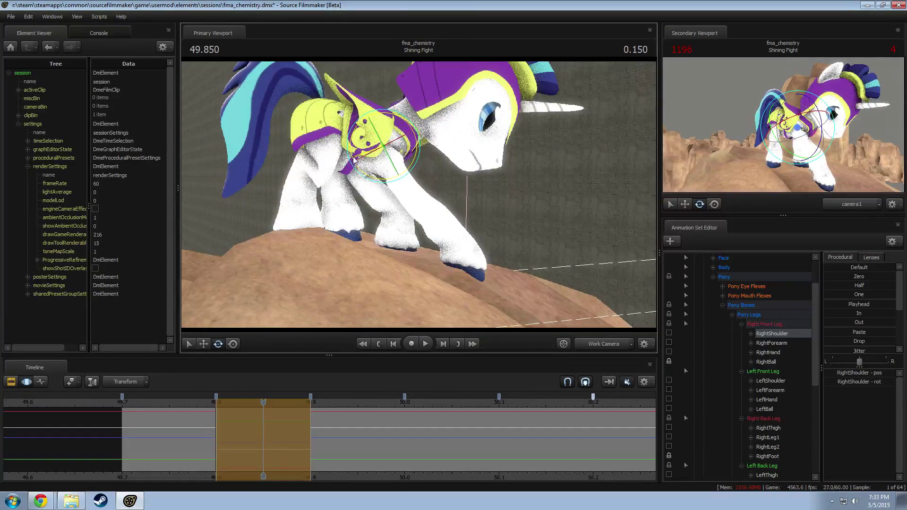
Step: Shift the RightHand bone to smooth the lower right front leg, then scrub the playhead back to 49.817
left_click(436, 222)
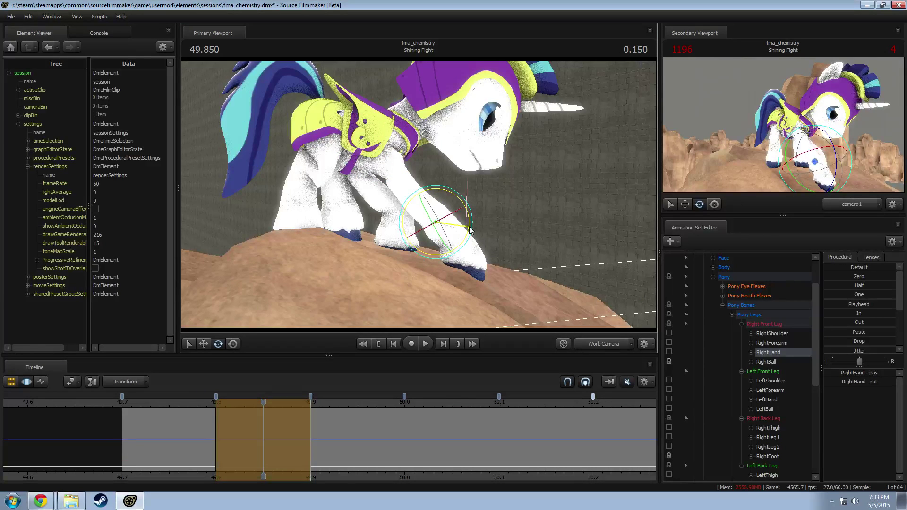
key("w")
left_click_drag(462, 226, 465, 325)
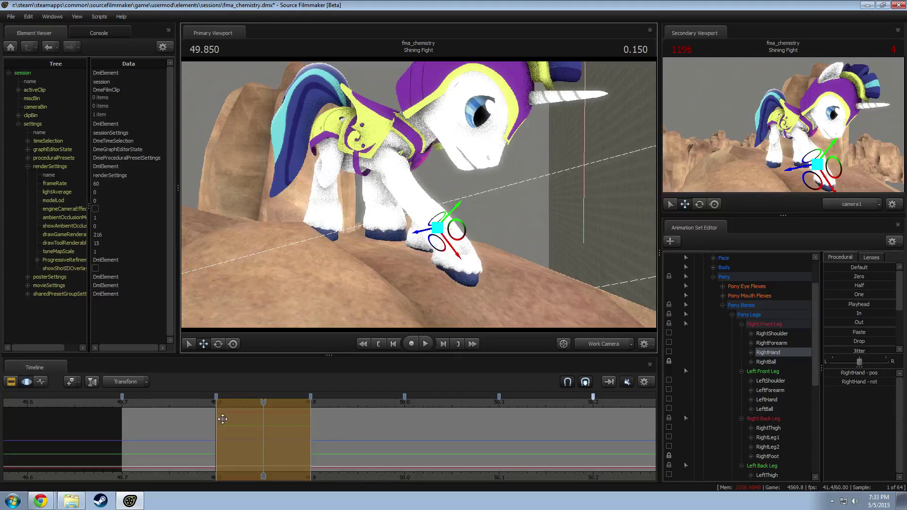
mouse_move(223, 419)
left_mouse_down()
mouse_move(180, 421)
mouse_move(237, 420)
mouse_move(177, 421)
mouse_move(242, 422)
mouse_move(156, 425)
mouse_move(232, 433)
left_mouse_up()
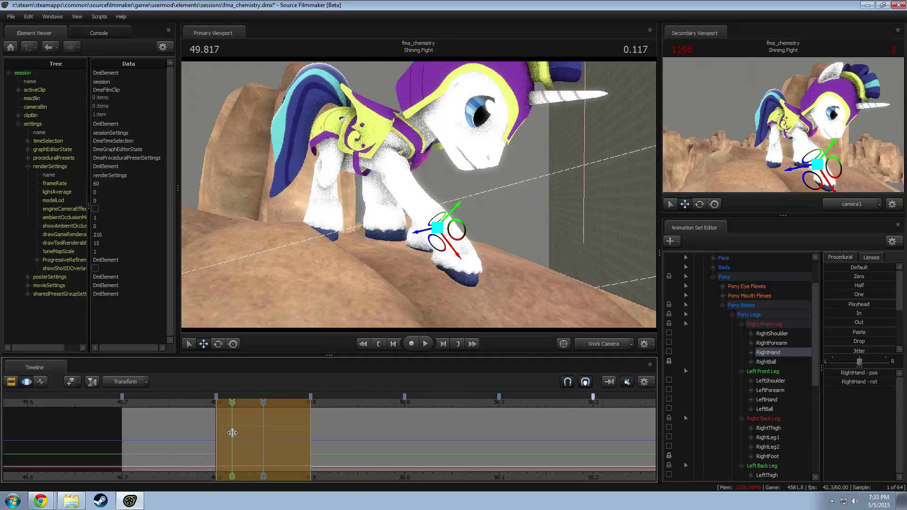
Step: Rotate the Head bone at 49.850 to lift the pony's face, and turn the scene lighting back on
left_click(481, 109)
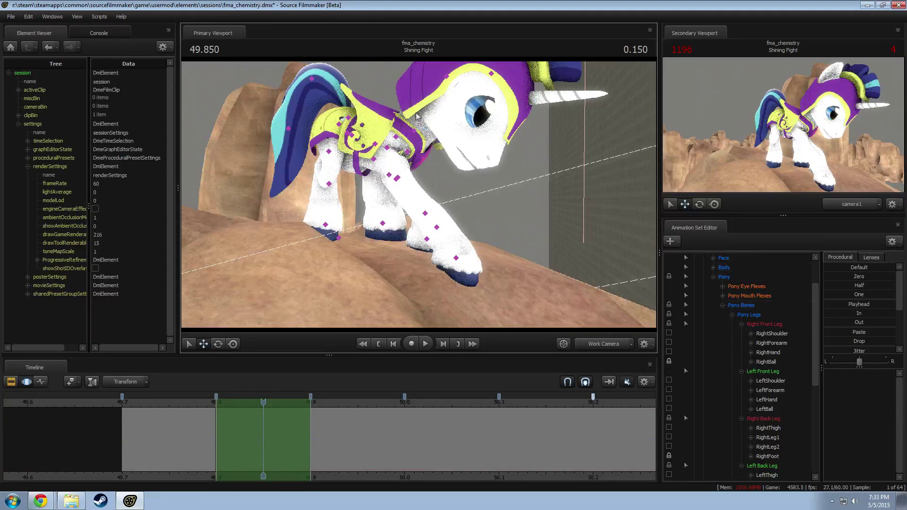
key("e")
left_click_drag(466, 118, 448, 214)
left_click_drag(404, 308, 418, 194)
right_click(505, 203)
left_click(524, 229)
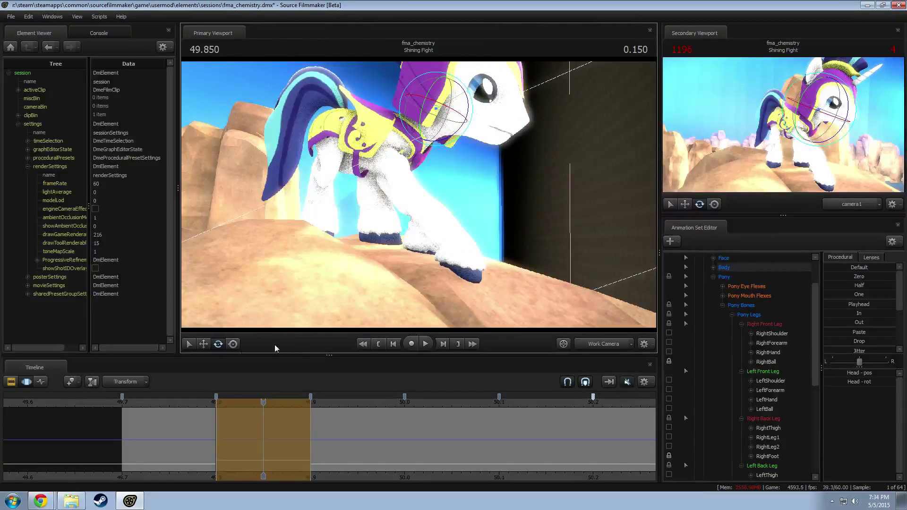
Step: Scrub through the step, then rotate the LeftForearm bone at 49.850 to bend the left front leg forward
left_click_drag(186, 403, 155, 400)
key("space")
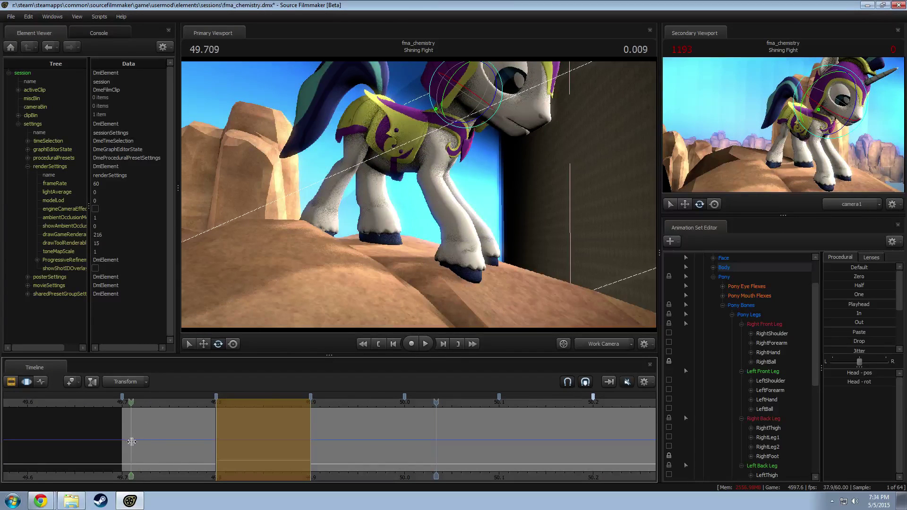
left_click_drag(204, 442, 254, 448)
left_click_drag(254, 448, 155, 431)
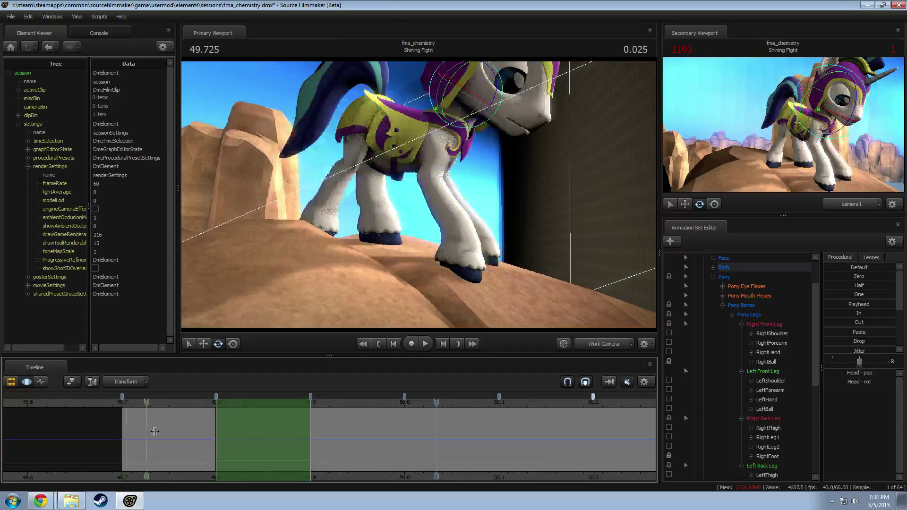
left_click(264, 425)
left_click(392, 186)
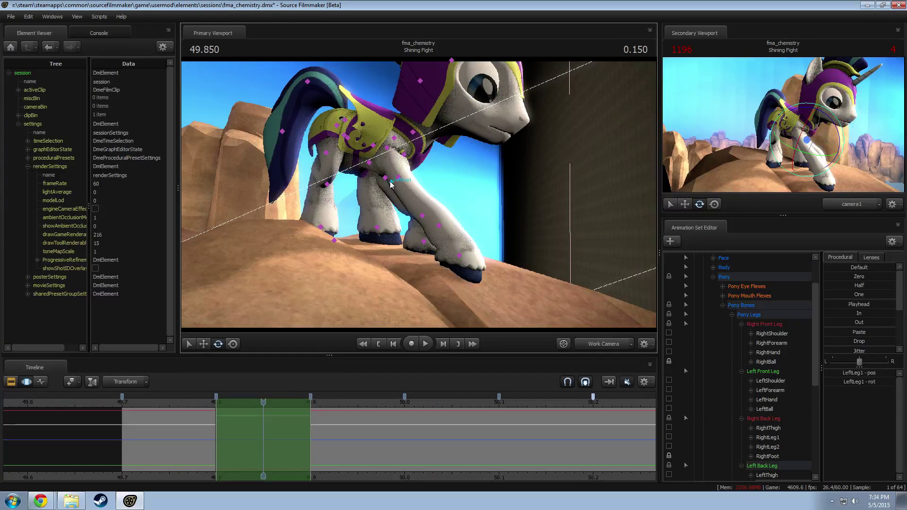
left_click(412, 184)
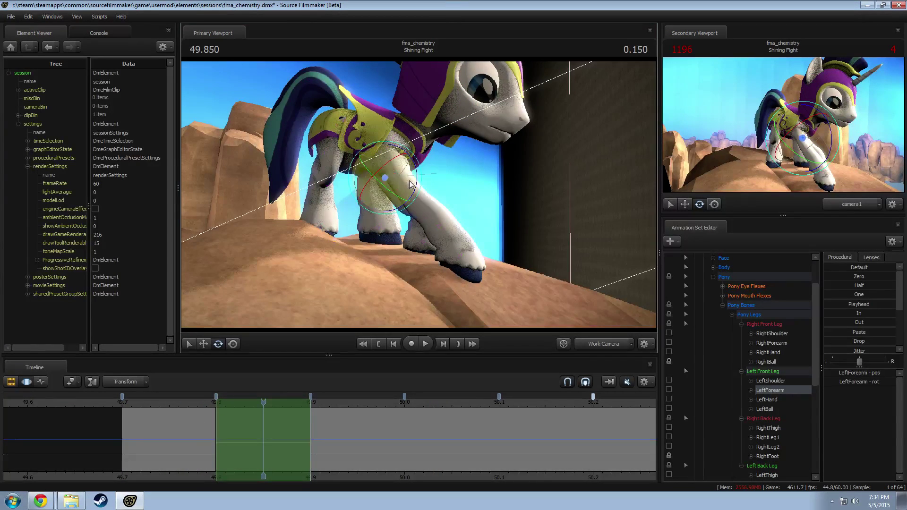
left_click_drag(417, 181, 456, 231)
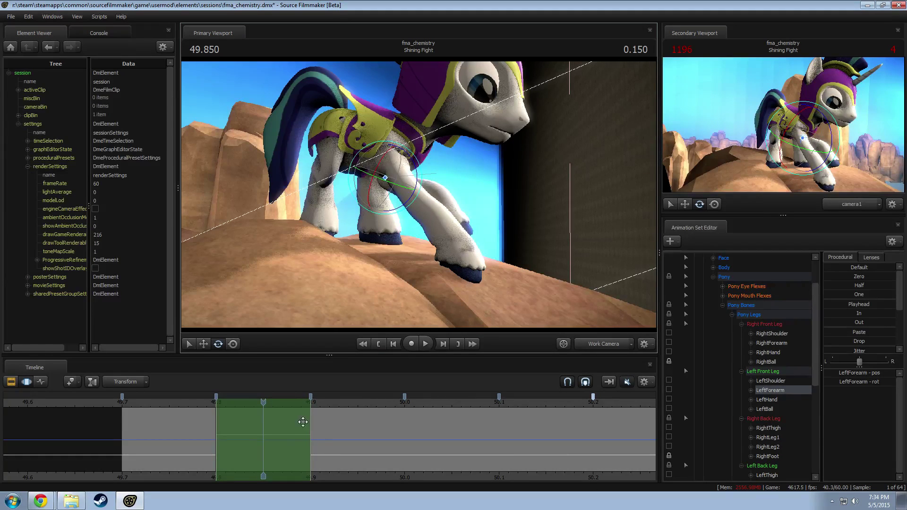
Step: Select the 49.9–50.0 range and apply the pose from the playhead at 49.883 to all Shining Armor controls
double_click(325, 424)
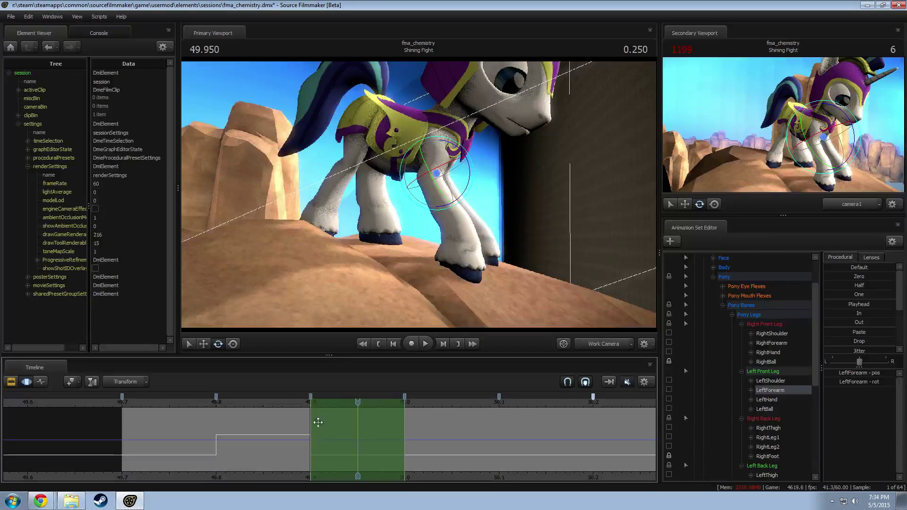
mouse_move(279, 399)
left_mouse_down()
mouse_move(229, 398)
mouse_move(295, 401)
left_mouse_up()
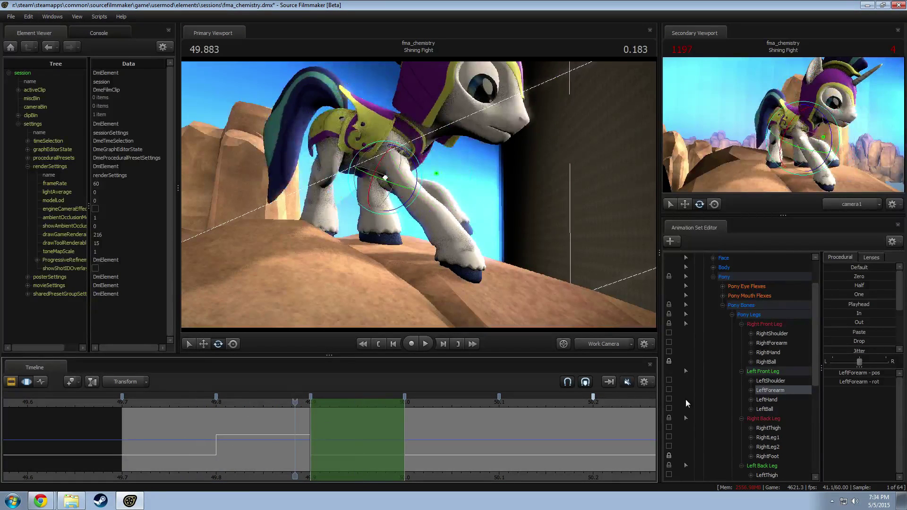
scroll(758, 307, "up", 2)
left_click(758, 300)
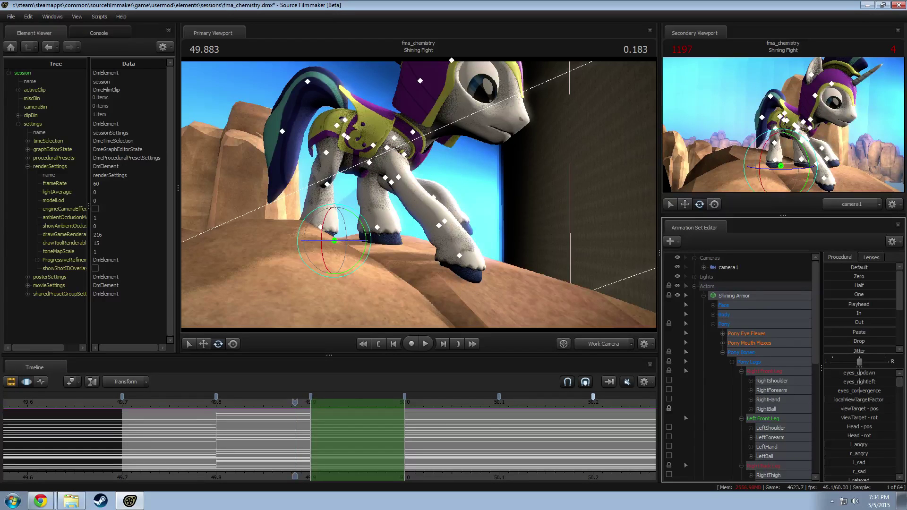
double_click(843, 305)
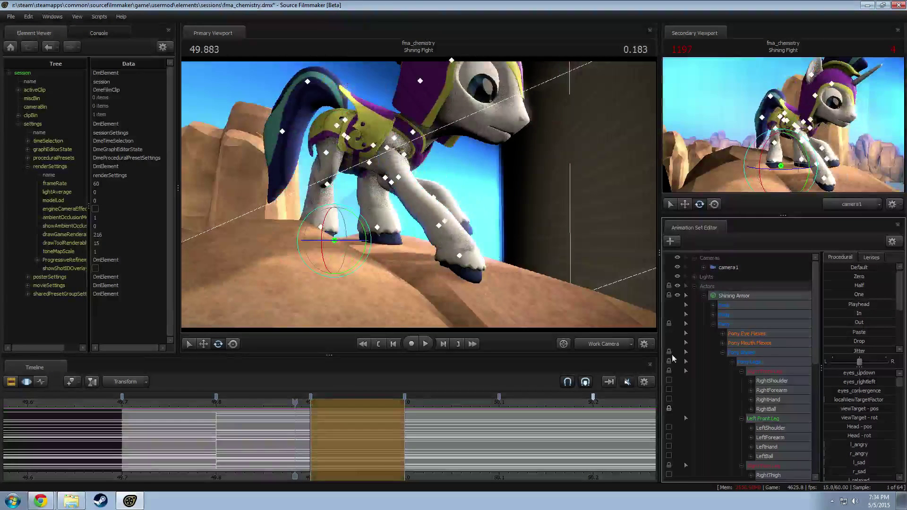
key("shift")
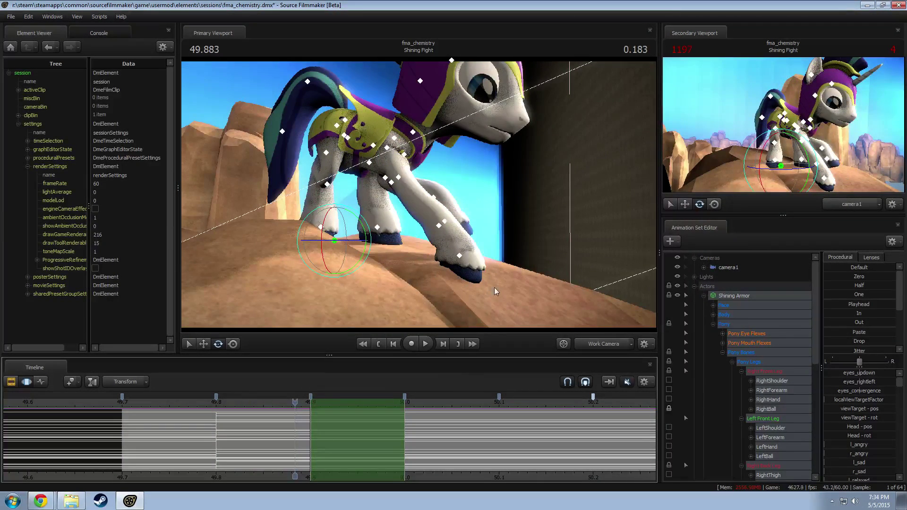
Step: Rotate the Pelvis bone in the 49.9–50.0 range to rear the pony up onto its back legs
mouse_move(373, 159)
left_mouse_down("alt")
mouse_move(378, 189)
mouse_move(390, 196)
mouse_move(373, 159)
left_mouse_up("alt")
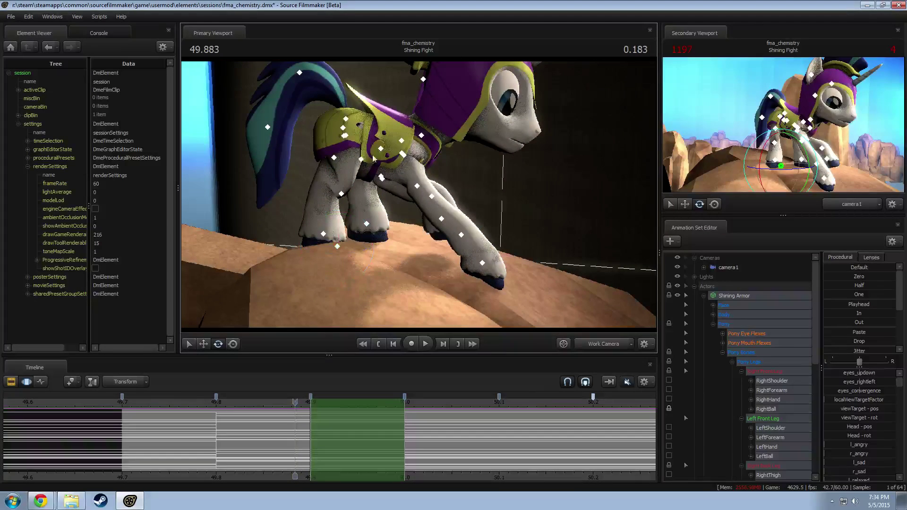
left_click(345, 136)
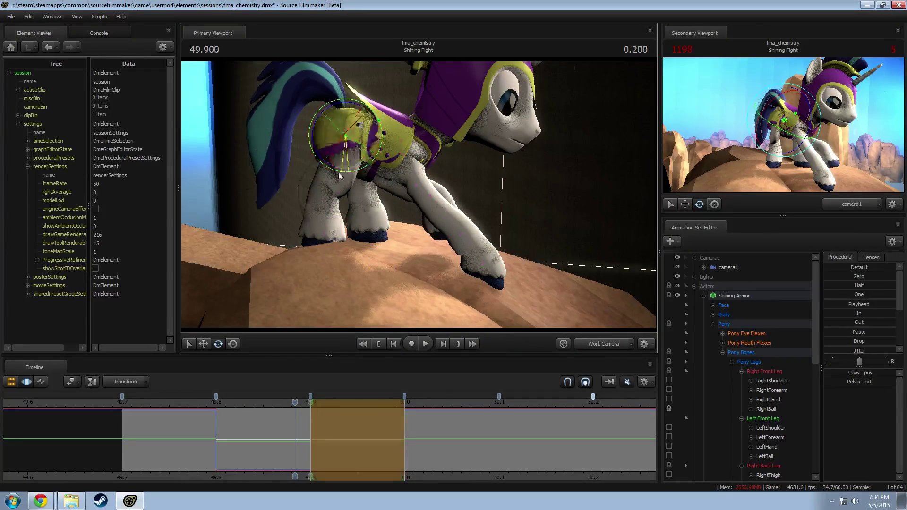
key("Right")
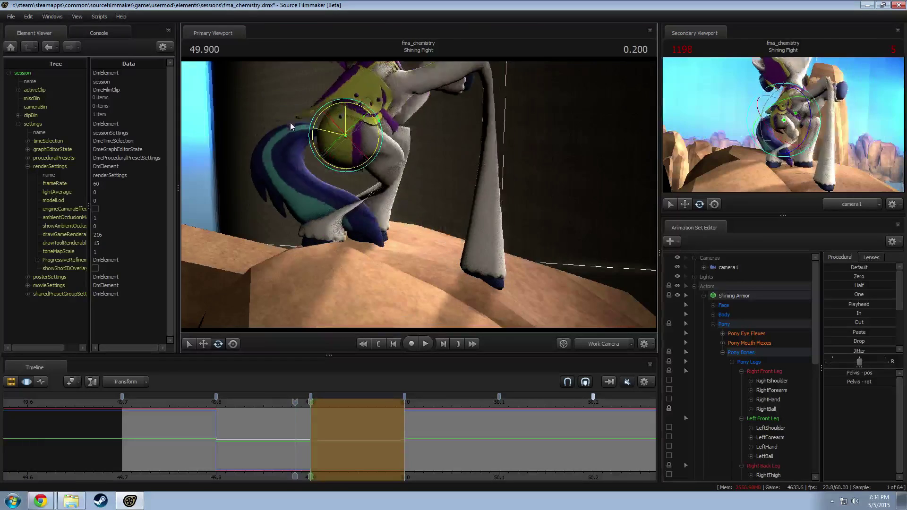
key("Left")
left_click_drag(307, 173, 284, 157)
left_click_drag(512, 284, 474, 252)
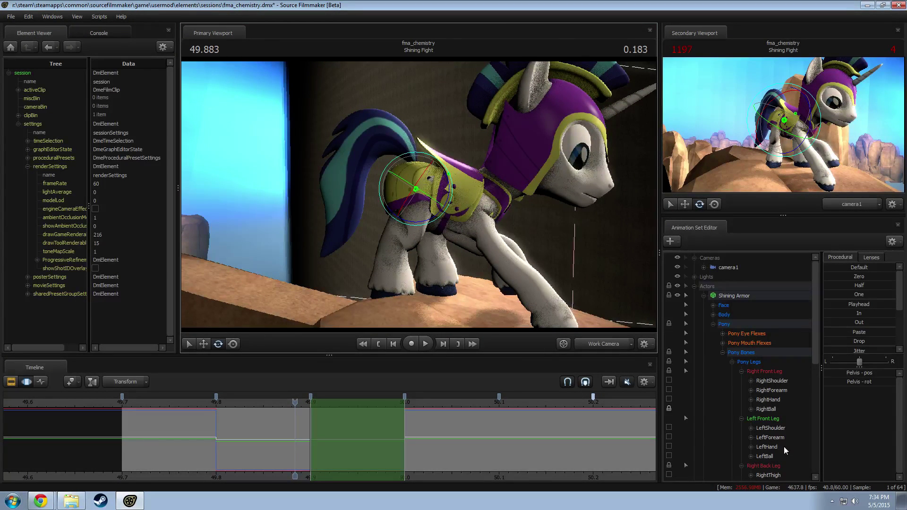
Step: Unlock the RightBall bone, select the Right Front Leg controls and paste onto them in the 49.9–50.0 range
scroll(766, 445, "down", 1)
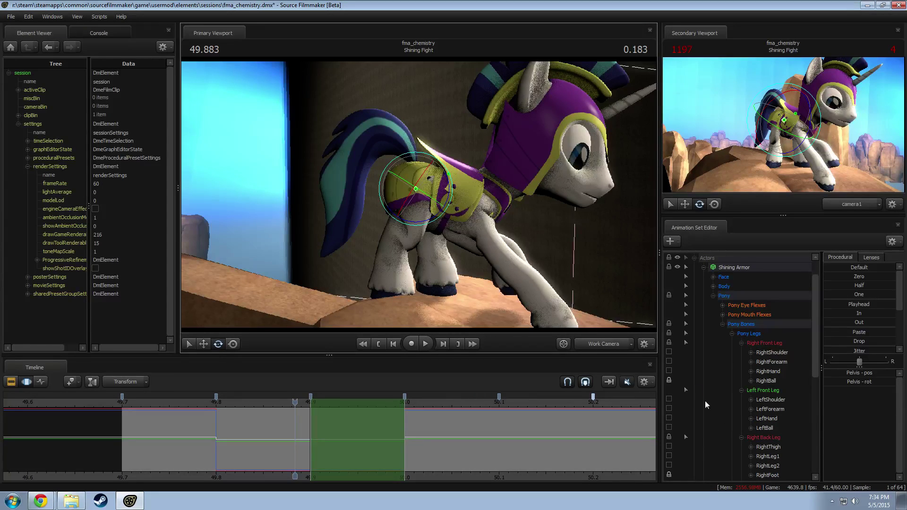
scroll(717, 436, "down", 1)
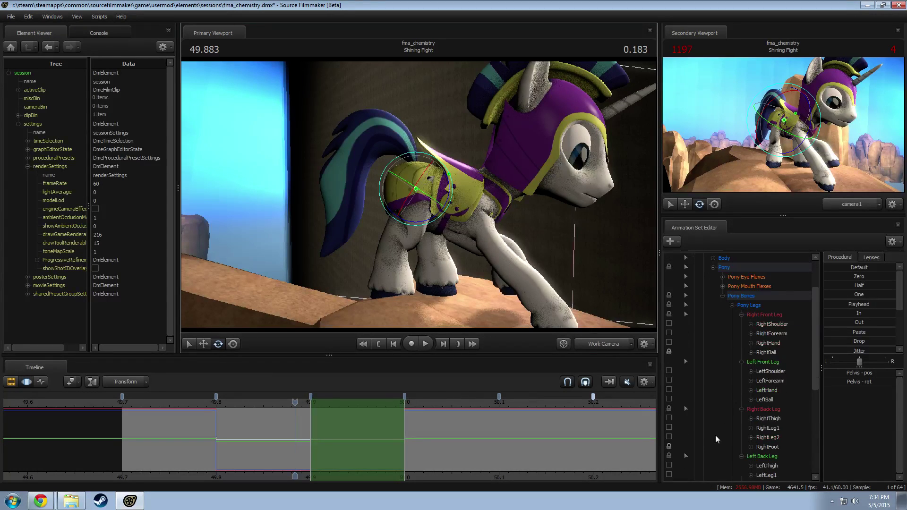
left_click(669, 352)
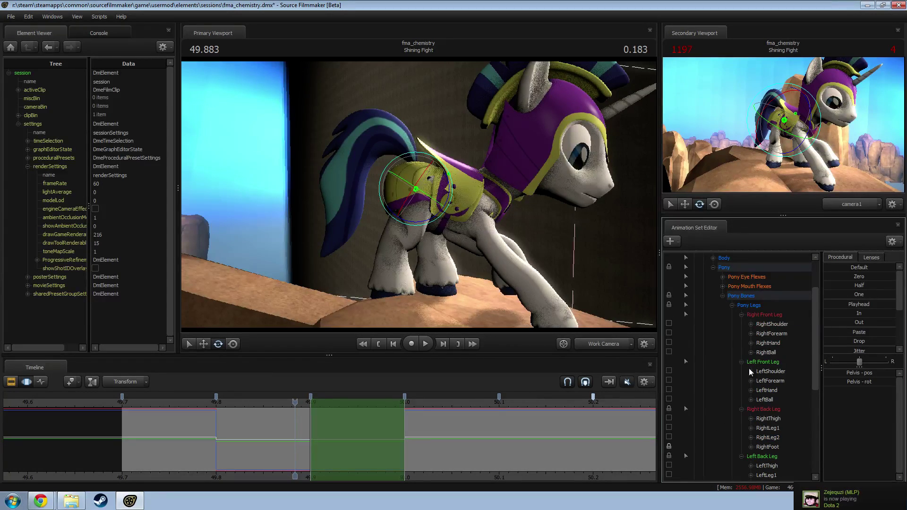
left_click(768, 411)
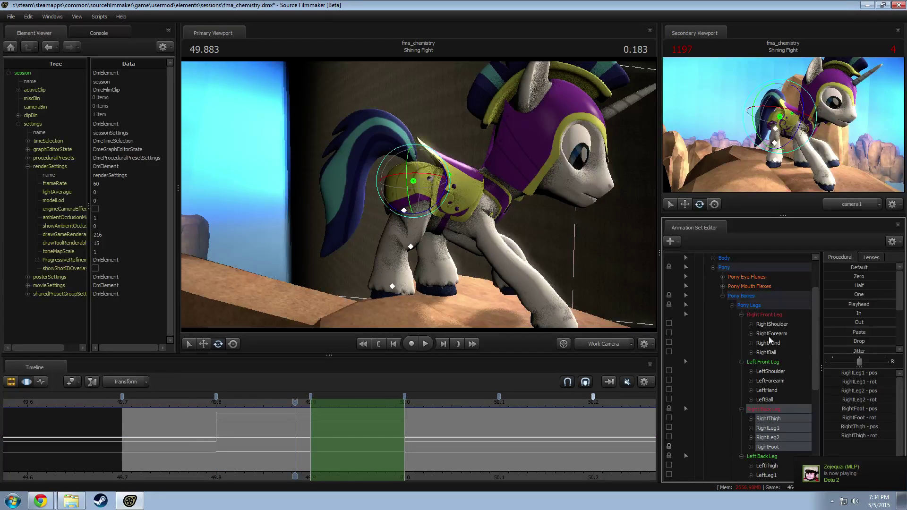
left_click(764, 316)
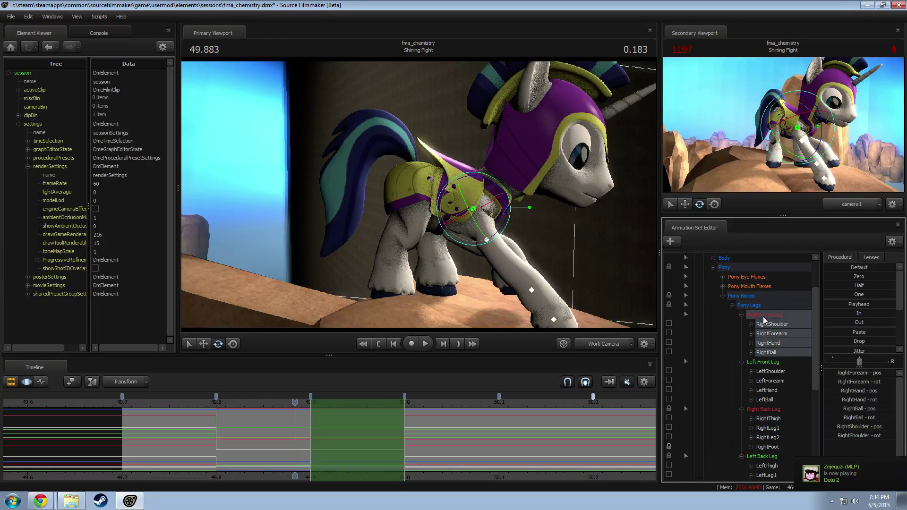
left_click(386, 446)
key("ctrl+v")
key("Return")
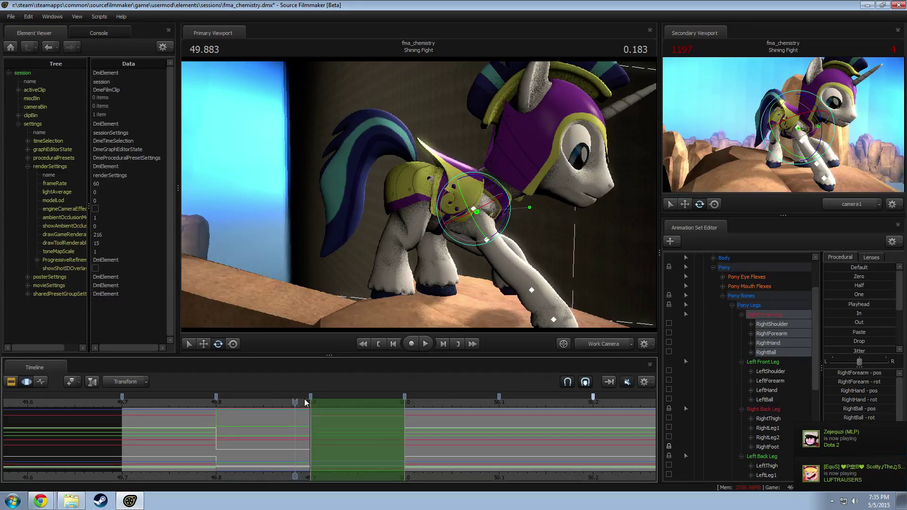
Step: Adjust the rotation and position of the Pelvis bone at 49.916 to balance the rearing body over the back hooves
left_click_drag(305, 400, 381, 396)
left_click_drag(498, 293, 387, 180, "alt")
left_click(420, 191, "ctrl")
key("w")
key("e")
left_click_drag(361, 230, 410, 191)
key("w")
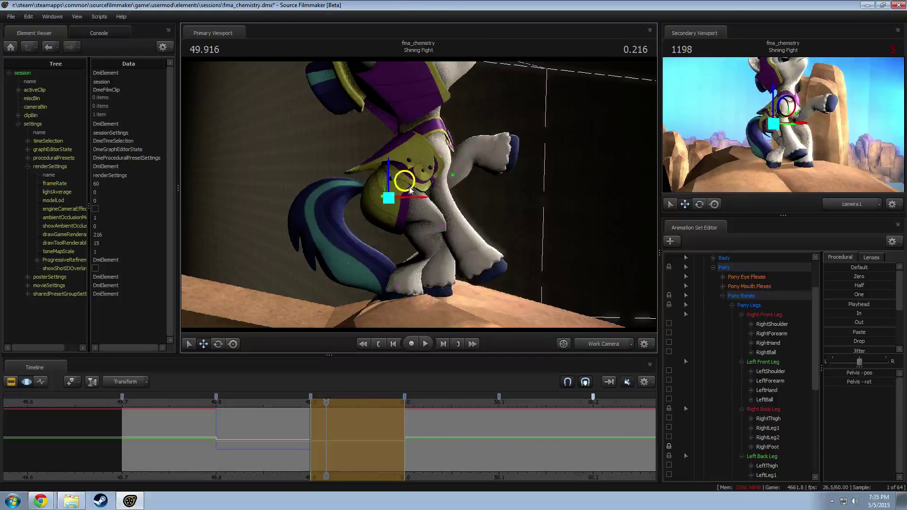
left_click(388, 197, "ctrl")
key("e")
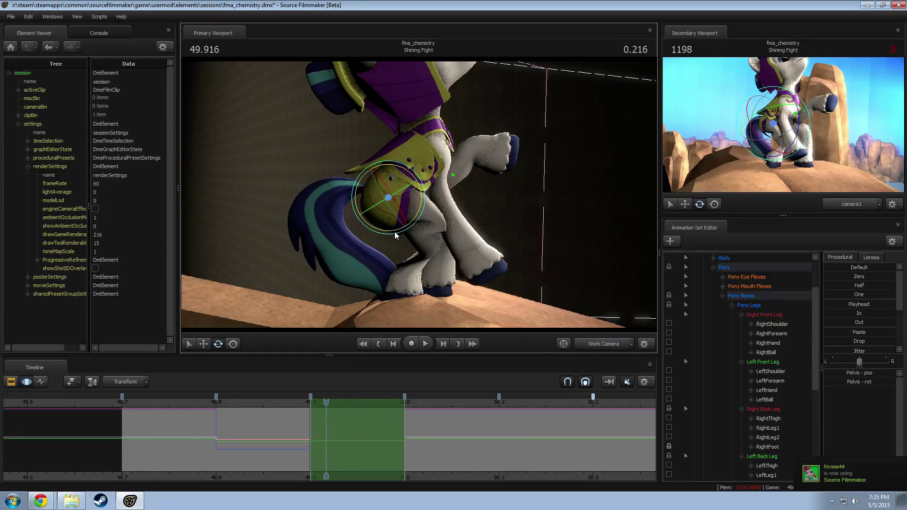
mouse_move(395, 232)
left_mouse_down()
mouse_move(380, 235)
mouse_move(400, 217)
left_mouse_up()
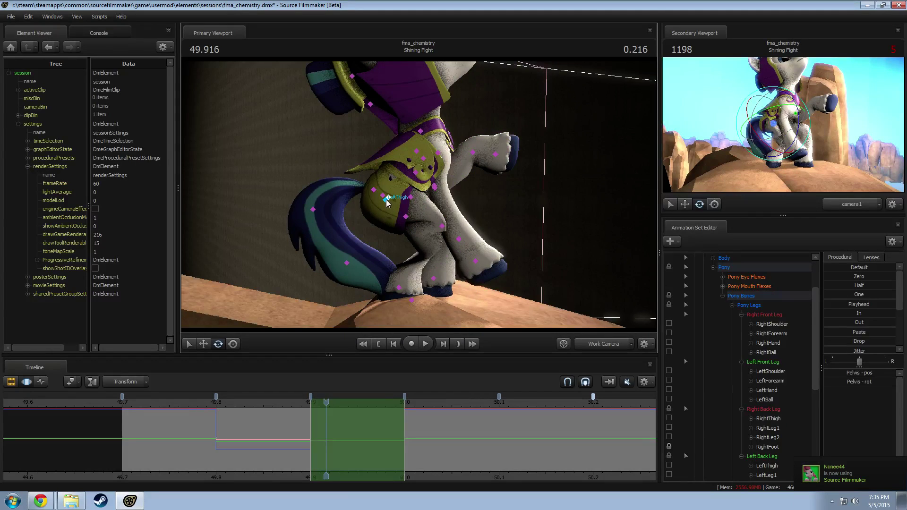
Step: Rotate the RightThigh bone at 49.916 to realign the upper right back leg with the raised hips
left_click(386, 200)
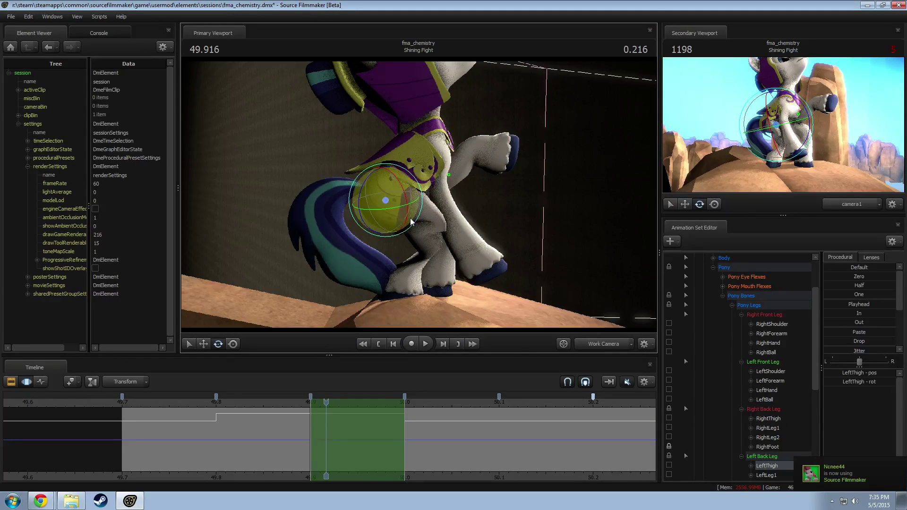
left_click(383, 198)
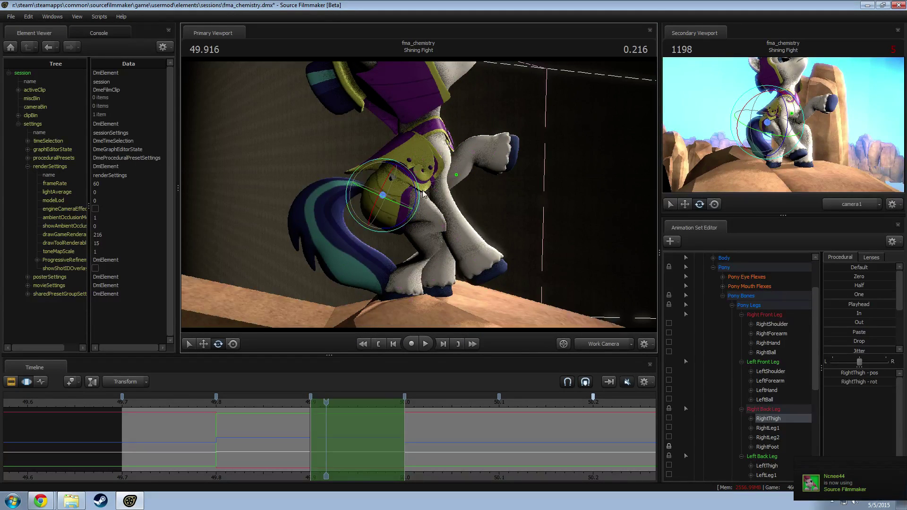
left_click_drag(534, 272, 439, 262, "alt")
mouse_move(409, 179)
left_mouse_down()
mouse_move(420, 169)
mouse_move(440, 192)
mouse_move(463, 195)
mouse_move(538, 189)
mouse_move(399, 171)
mouse_move(406, 154)
left_mouse_up()
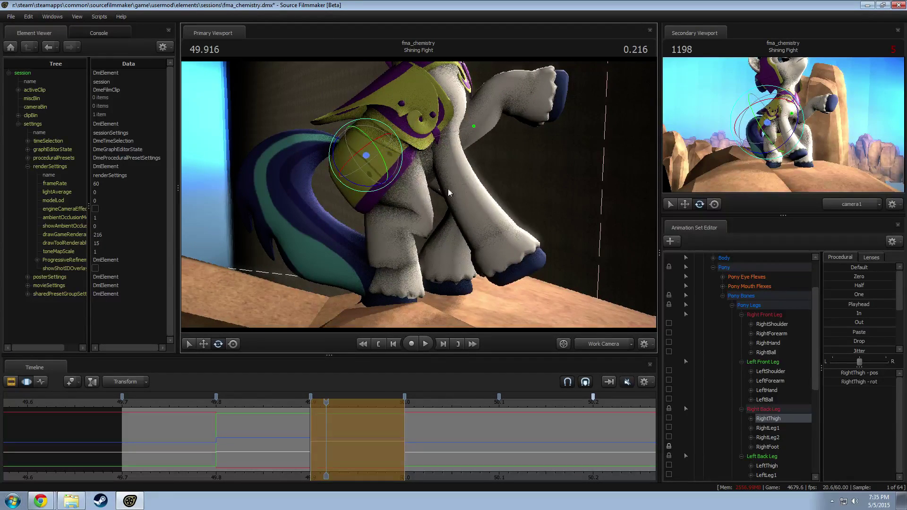
left_click_drag(449, 193, 397, 191, "alt")
left_click_drag(388, 142, 404, 210)
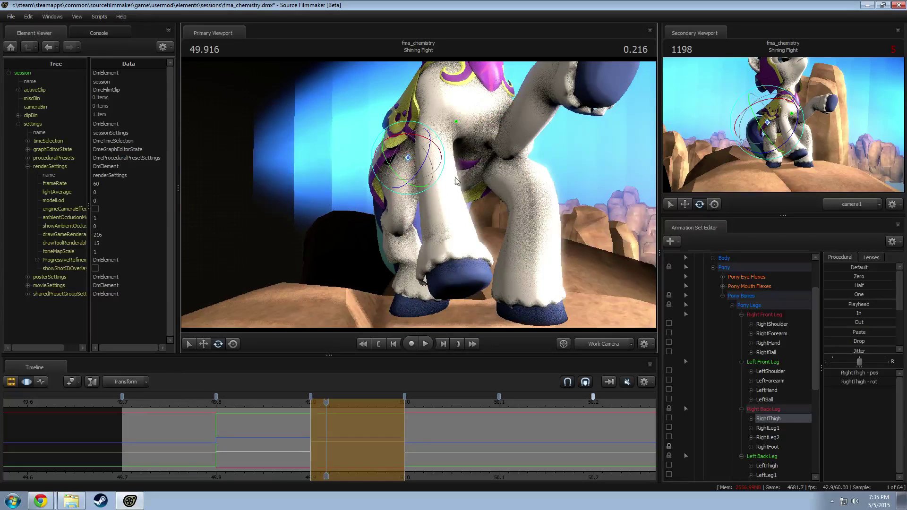
left_click_drag(455, 181, 403, 188)
Step: Shift the Pelvis bone sideways at 49.916 to center the hips between the planted back hooves
left_click(388, 168)
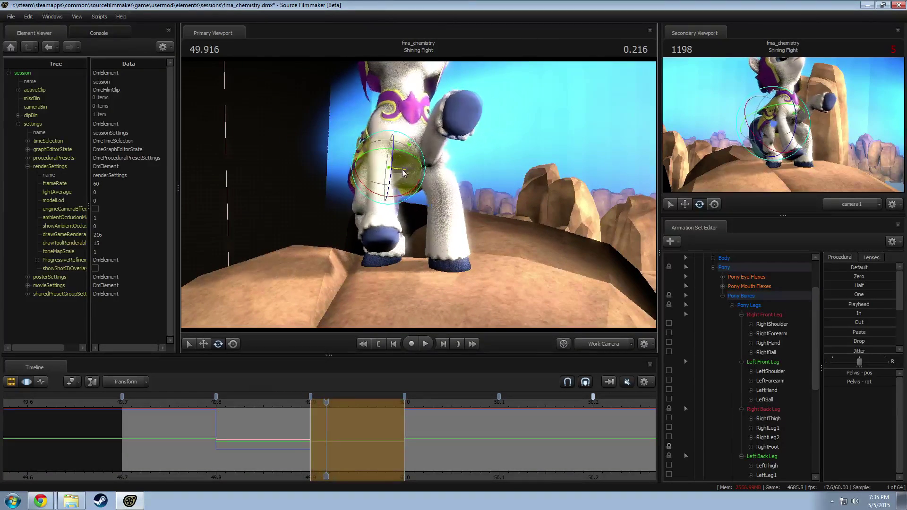
left_click_drag(405, 173, 420, 173)
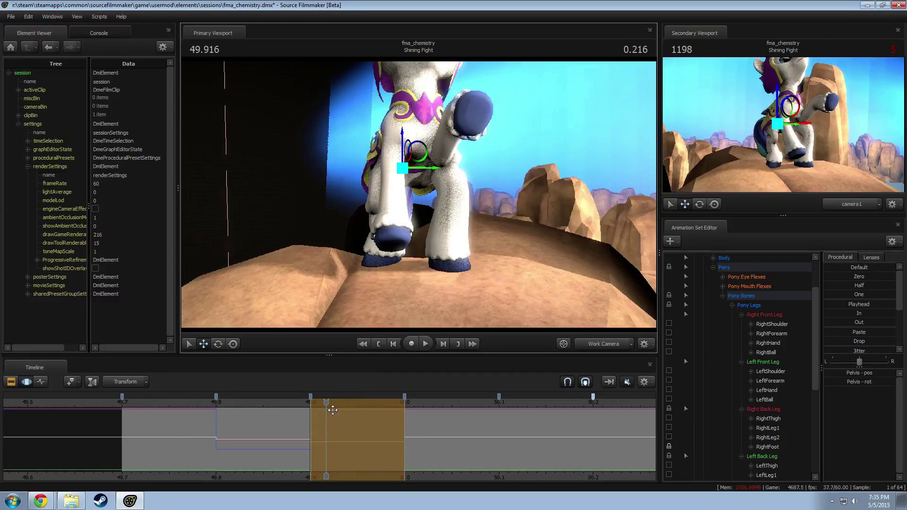
key("shift")
left_click_drag(294, 433, 331, 435)
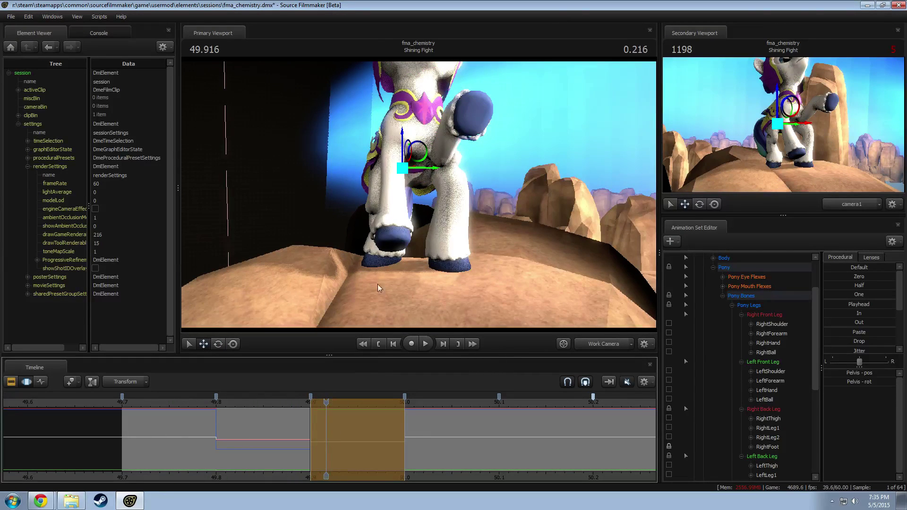
left_click_drag(377, 284, 420, 198, "alt")
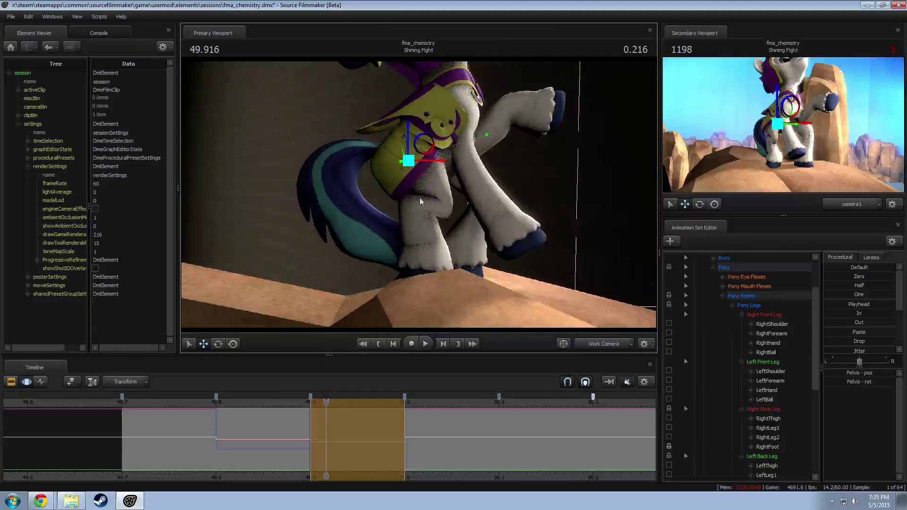
right_click_drag(420, 202, 411, 194)
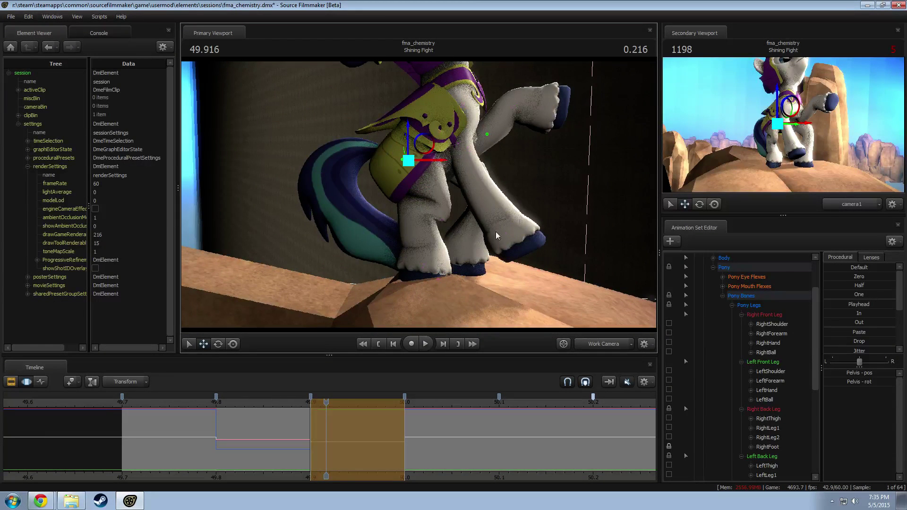
left_click_drag(495, 233, 418, 195)
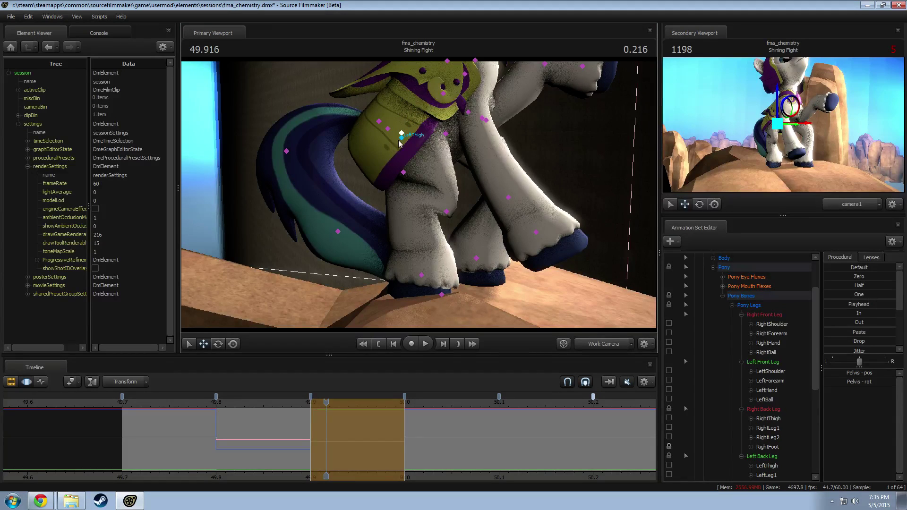
Step: Reposition the RightThigh bone at 49.916 to realign the upper right back leg with the hips
left_click(403, 172, "ctrl")
left_click(402, 135, "ctrl")
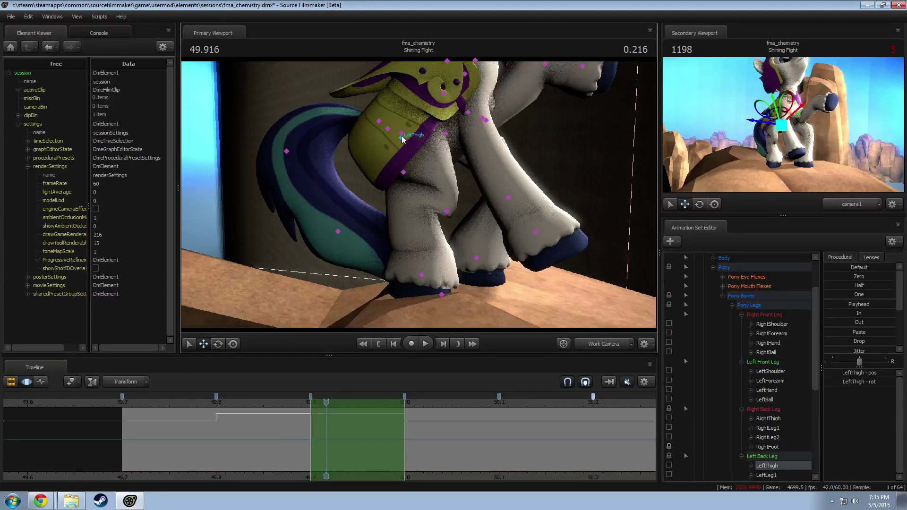
left_click(401, 134, "ctrl")
left_click_drag(401, 133, 355, 132)
left_click_drag(425, 195, 419, 194)
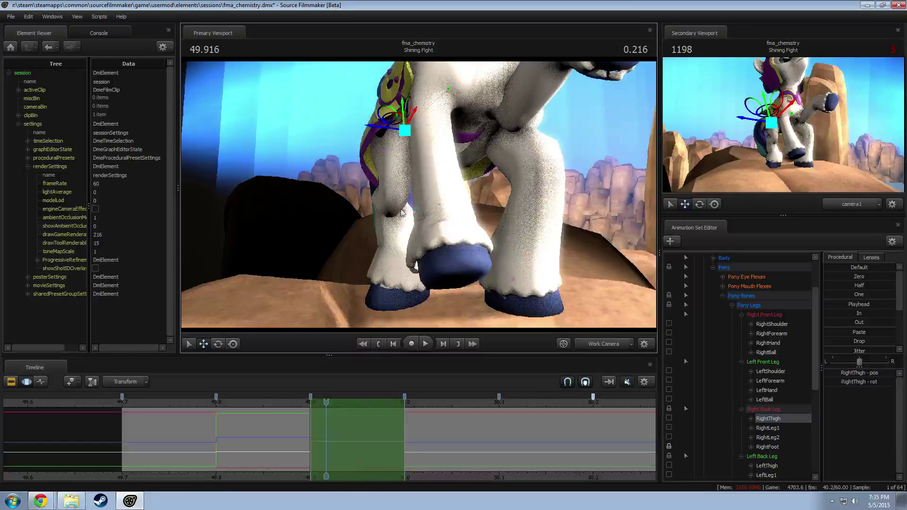
Step: Try adjusting the RightLeg1 and RightLeg2 bones of the right back leg, and undo the last change
left_click(388, 207)
key("e")
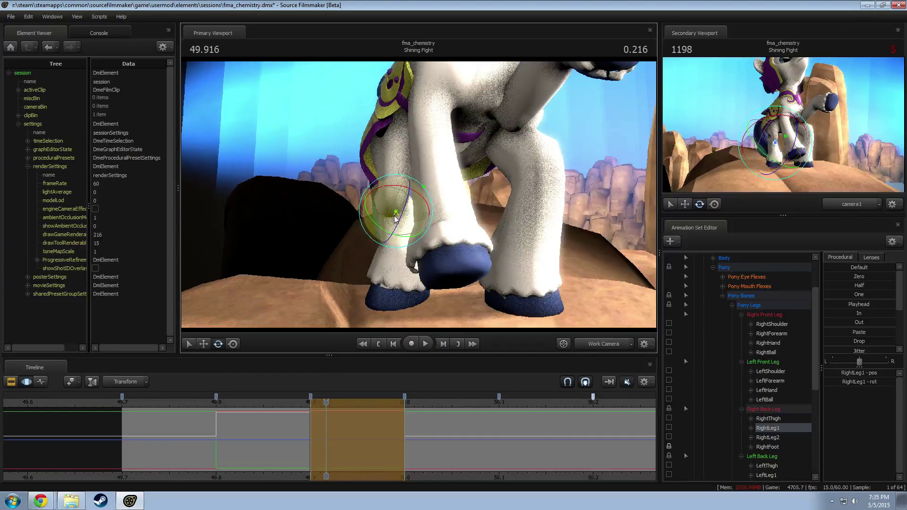
left_click(399, 171)
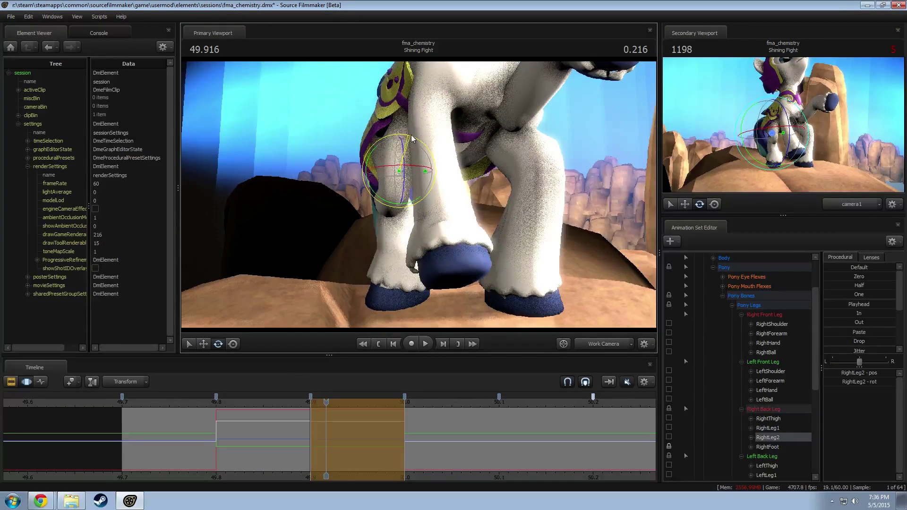
left_click_drag(349, 187, 419, 194, "alt")
key("w")
key("ctrl+z")
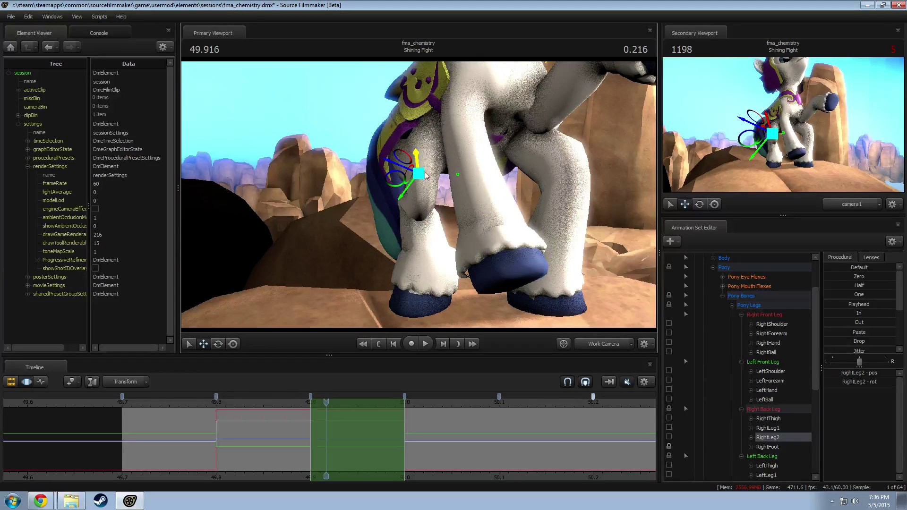
Step: Reposition and rotate the RightLeg2 bone at 49.916 to reshape the right back leg above its planted hoof
key("q")
left_click(424, 214)
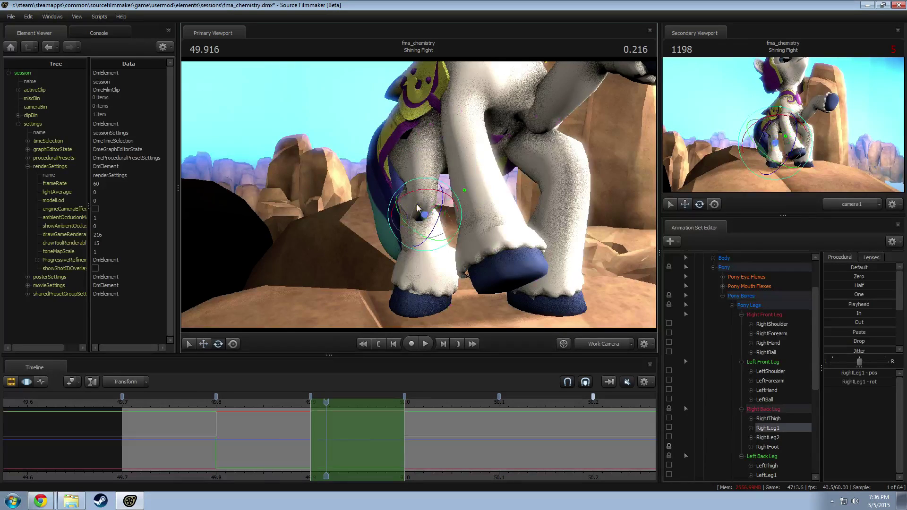
key("e")
left_click(422, 170)
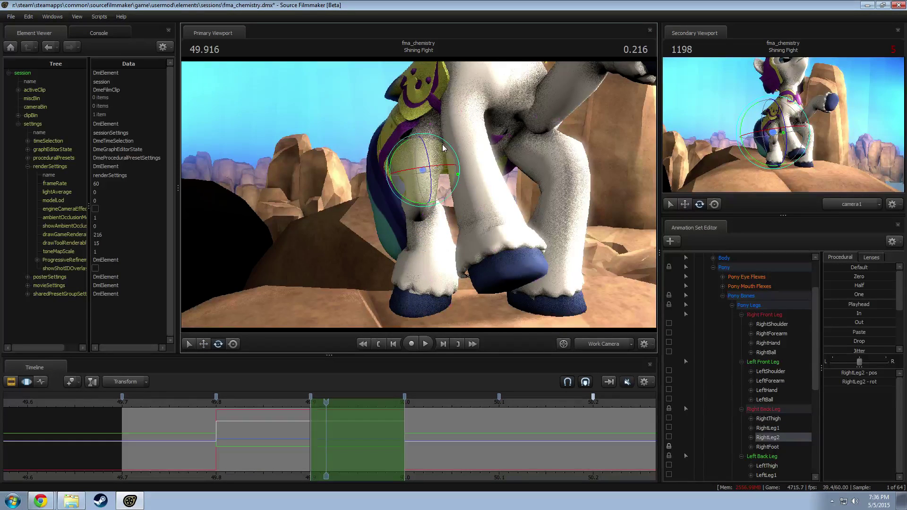
left_click_drag(422, 198, 424, 197, "alt")
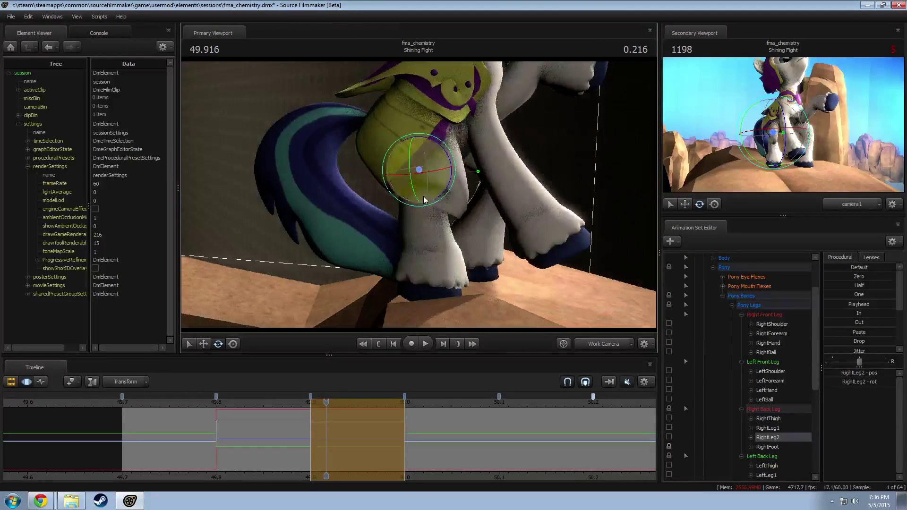
left_click_drag(481, 197, 398, 181, "alt")
key("w")
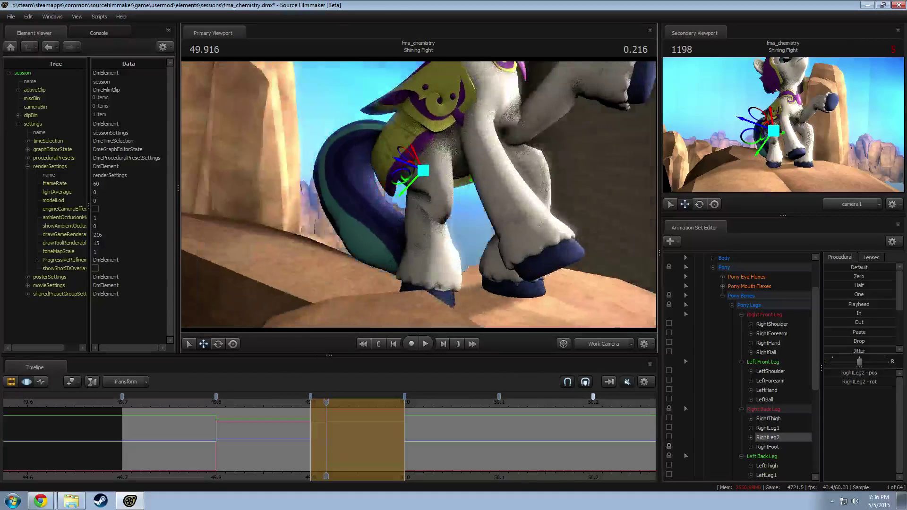
right_click_drag(407, 175, 444, 185)
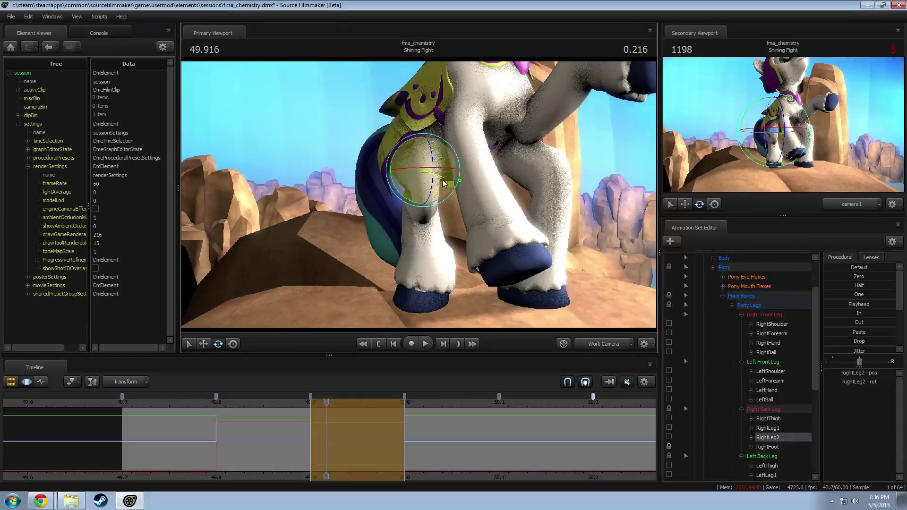
left_click_drag(443, 183, 442, 171)
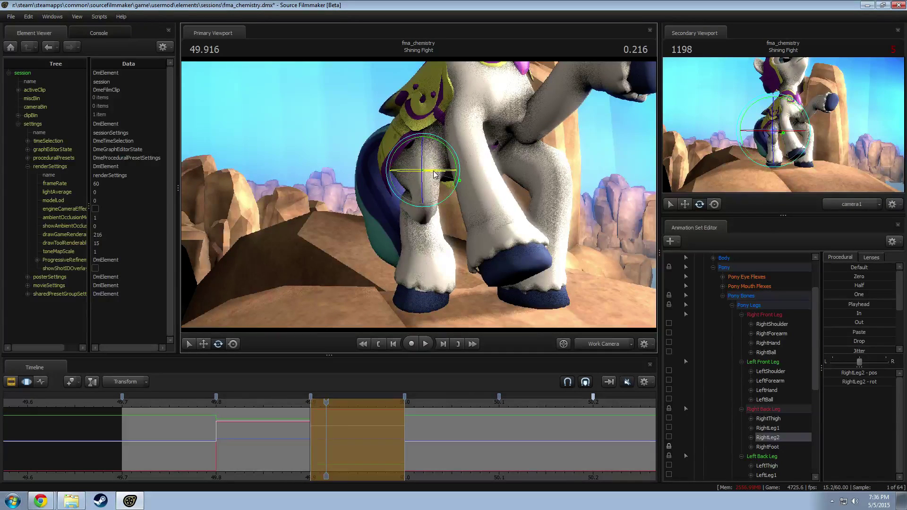
right_click_drag(457, 179, 451, 177)
left_click_drag(450, 197, 423, 195)
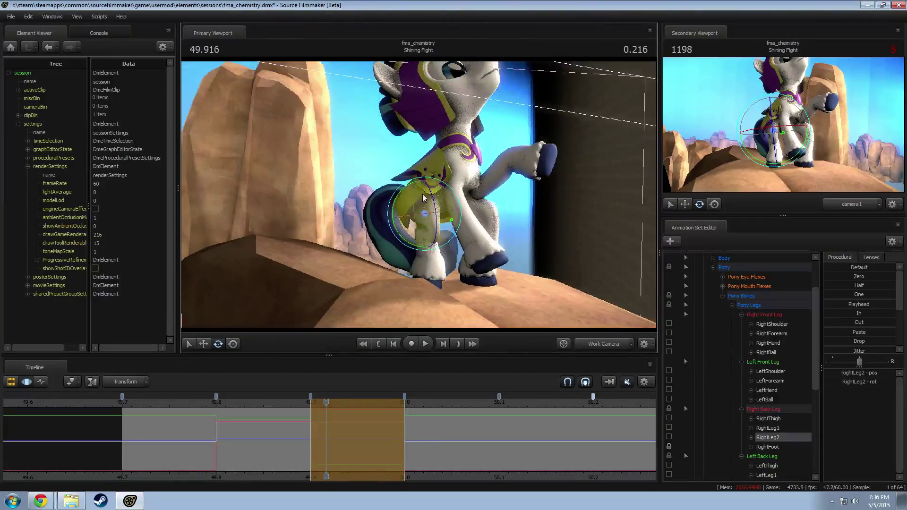
Step: Lock the RightThigh and LeftThigh bones of the back legs in the animation set
right_click_drag(424, 198, 461, 207)
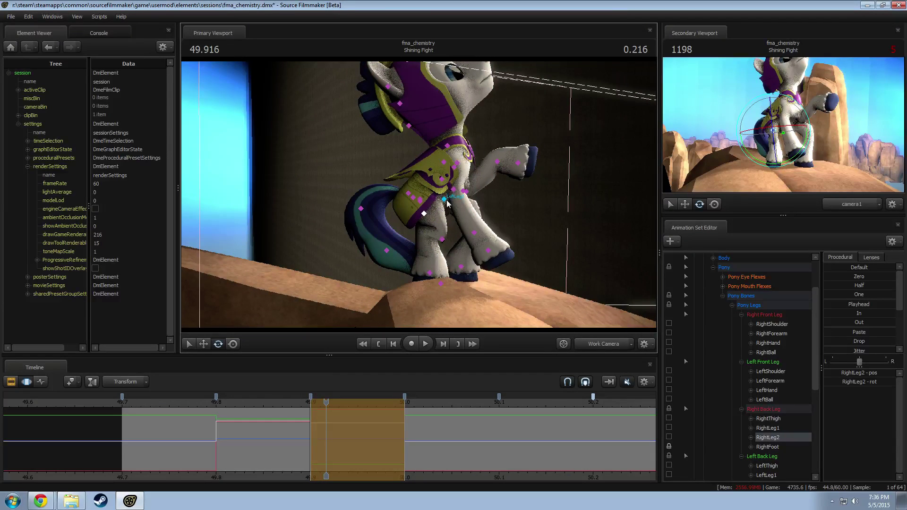
left_click(444, 199)
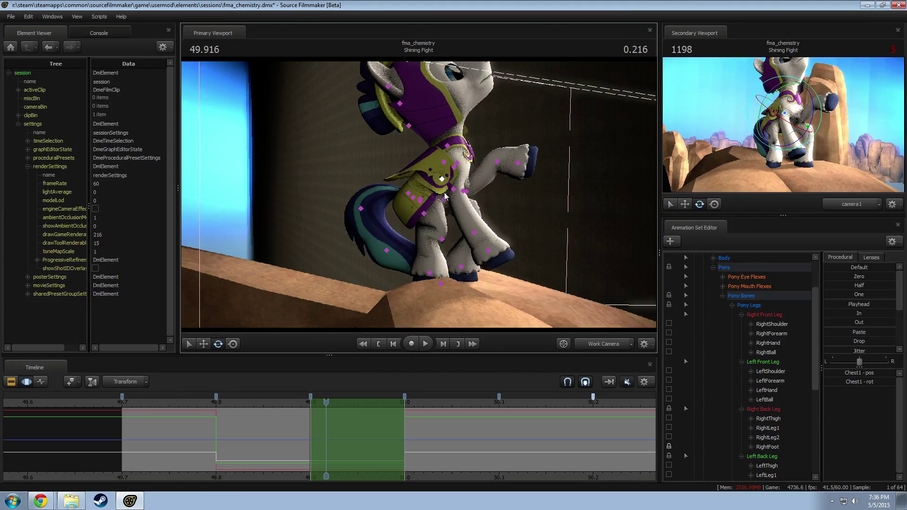
left_click(420, 199)
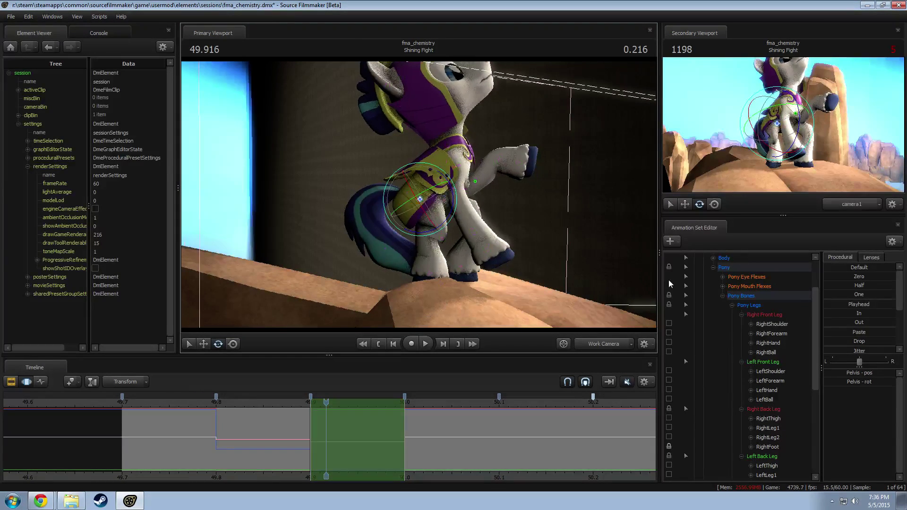
scroll(750, 359, "down", 5)
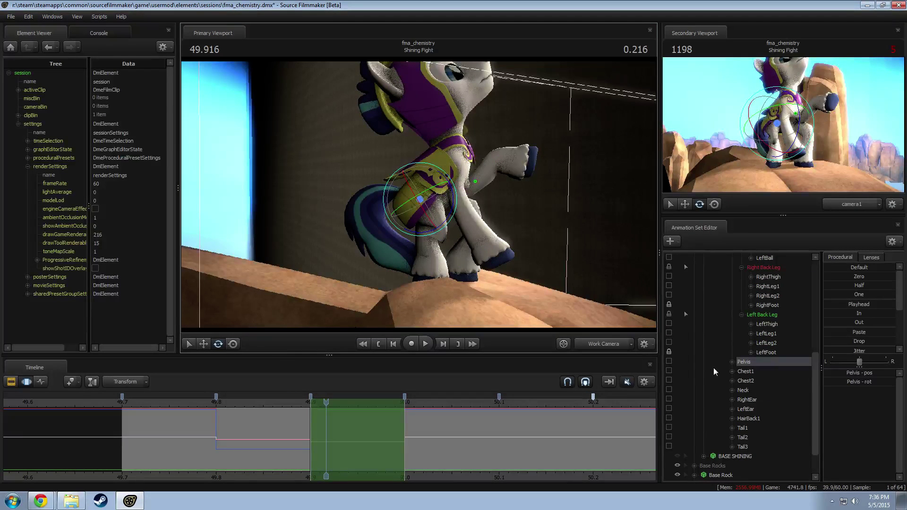
scroll(728, 360, "up", 1)
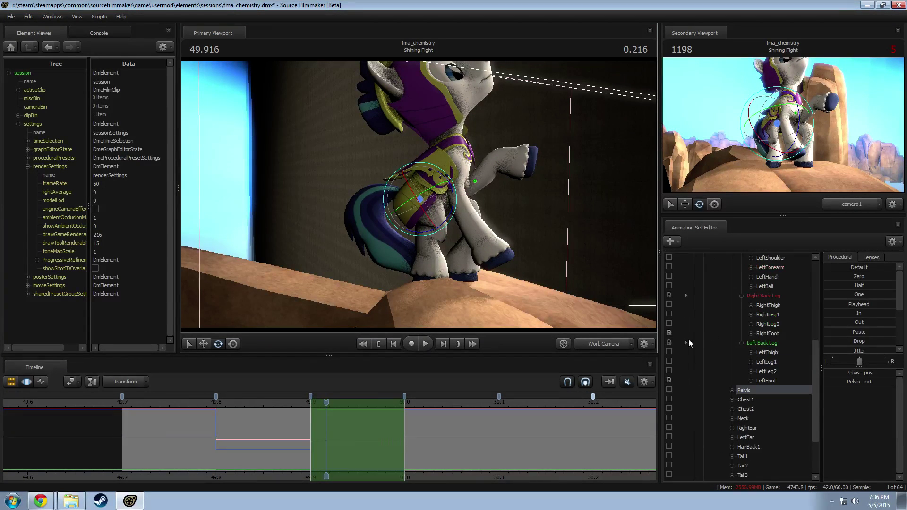
left_click(669, 351)
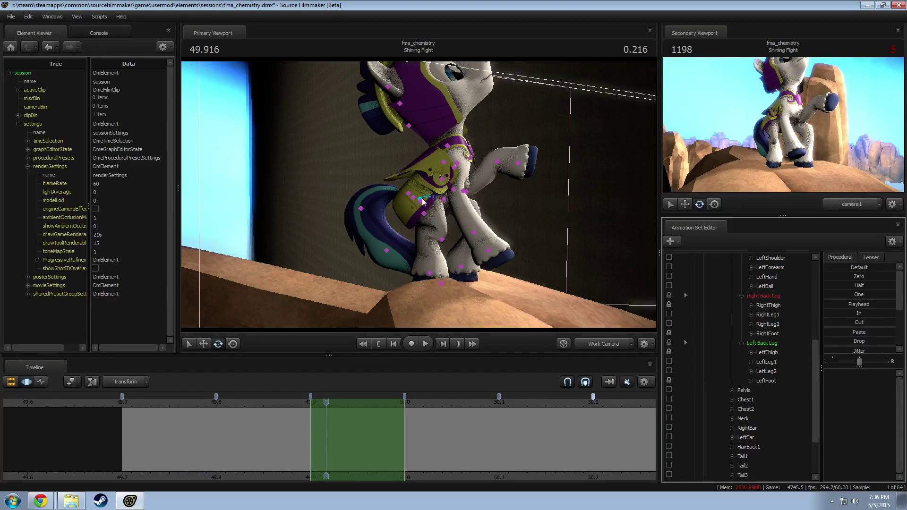
Step: Rotate the Pelvis and Chest1 bones at 49.916 to tilt the rearing torso forward over the back legs
left_click(421, 199)
left_click_drag(444, 178, 447, 204)
left_click(451, 185, "ctrl")
left_click(454, 168, "ctrl")
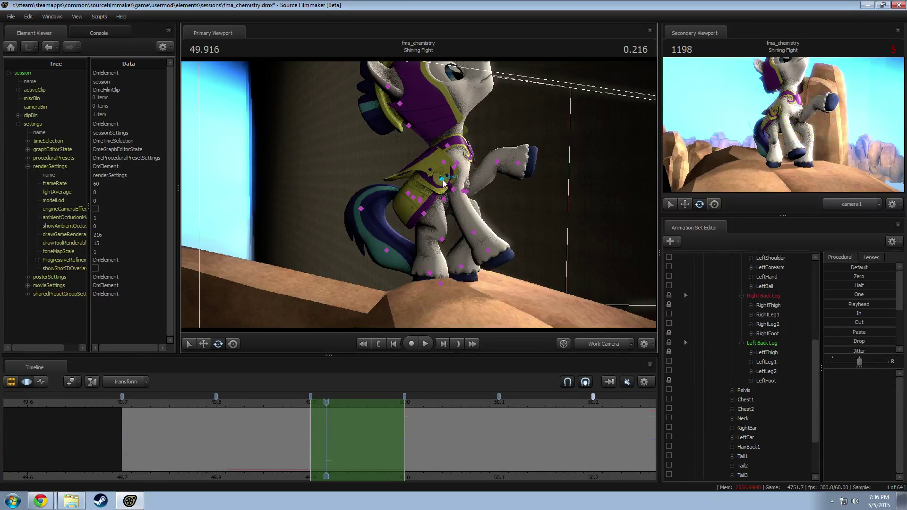
left_click(443, 178, "ctrl")
left_click_drag(481, 173, 438, 196, "alt")
left_click_drag(440, 197, 414, 206, "alt")
Step: Rotate the LeftThigh bone at 49.916 and turn off the scene lighting in the work camera view
left_click(451, 192)
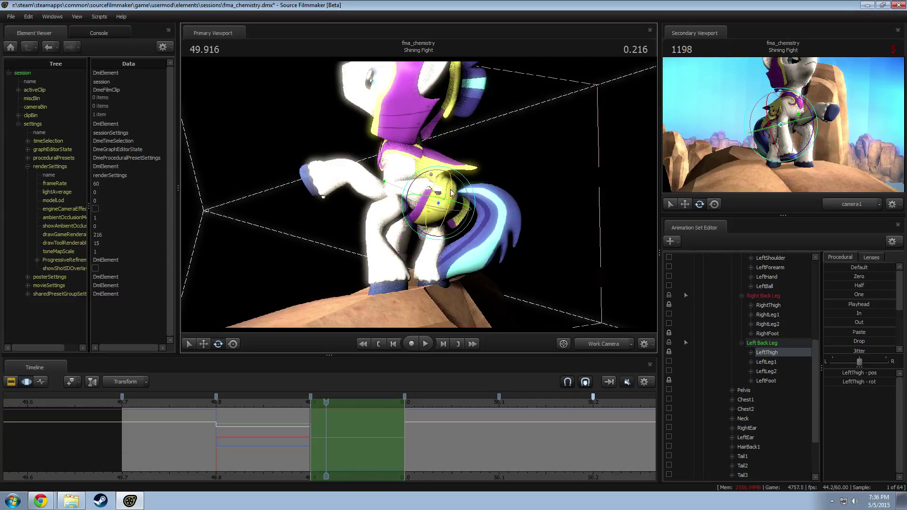
left_click_drag(422, 173, 449, 201)
right_click(494, 232)
left_click(522, 257)
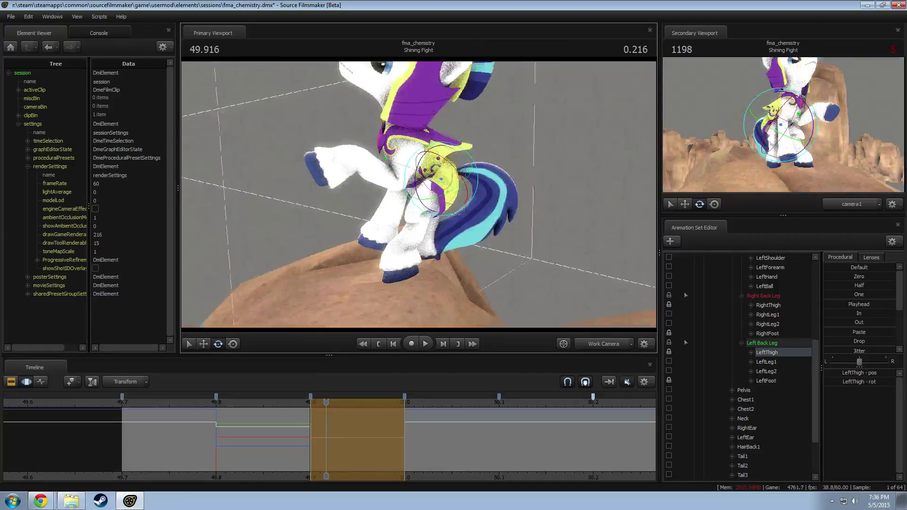
Step: Refine the LeftThigh bone's rotation at 49.916 to settle the upper left back leg under the hips
left_click_drag(515, 256, 505, 274, "alt")
left_click_drag(418, 194, 433, 173, "alt")
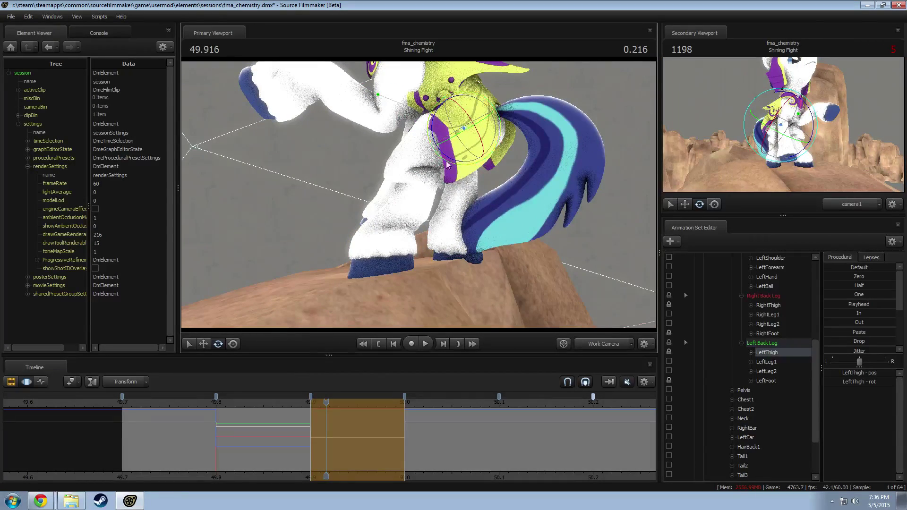
left_click_drag(474, 105, 416, 192)
left_click_drag(446, 156, 440, 152)
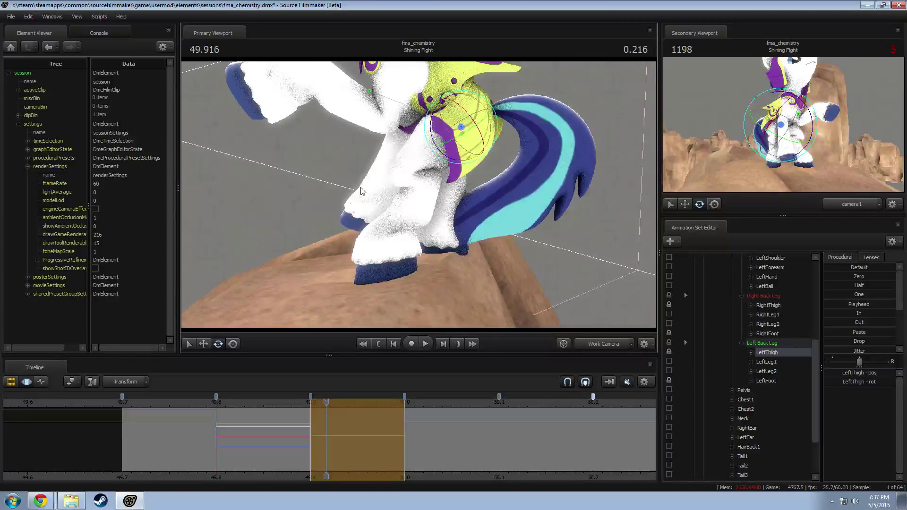
left_click_drag(361, 191, 411, 207)
Step: Try rotating the LeftShoulder bone at 49.916 and undo that rotation
left_click(371, 181)
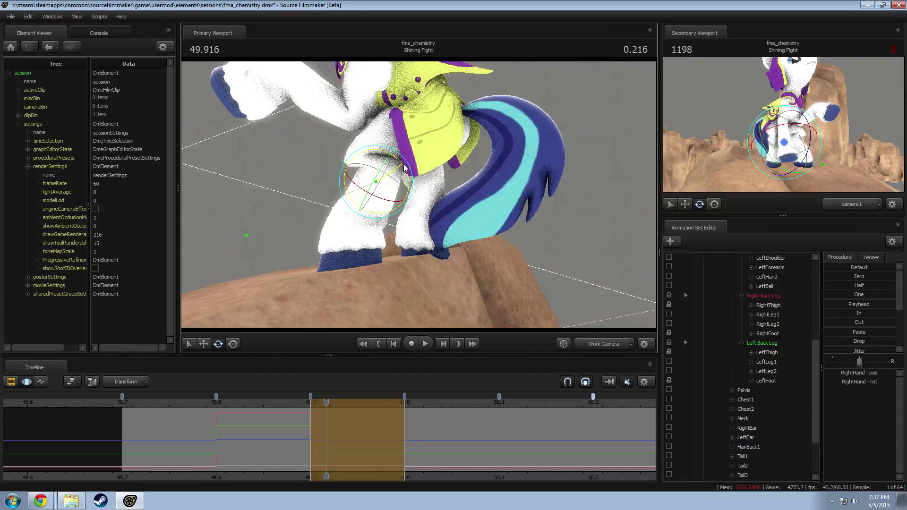
left_click_drag(377, 182, 524, 175, "alt")
left_click_drag(326, 182, 419, 198)
left_click(441, 125)
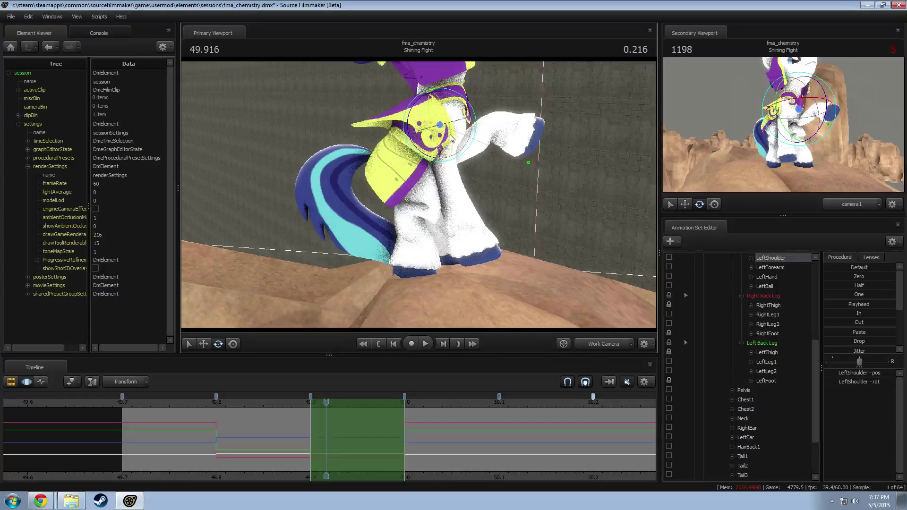
left_click_drag(472, 132, 472, 119)
key("ctrl+z")
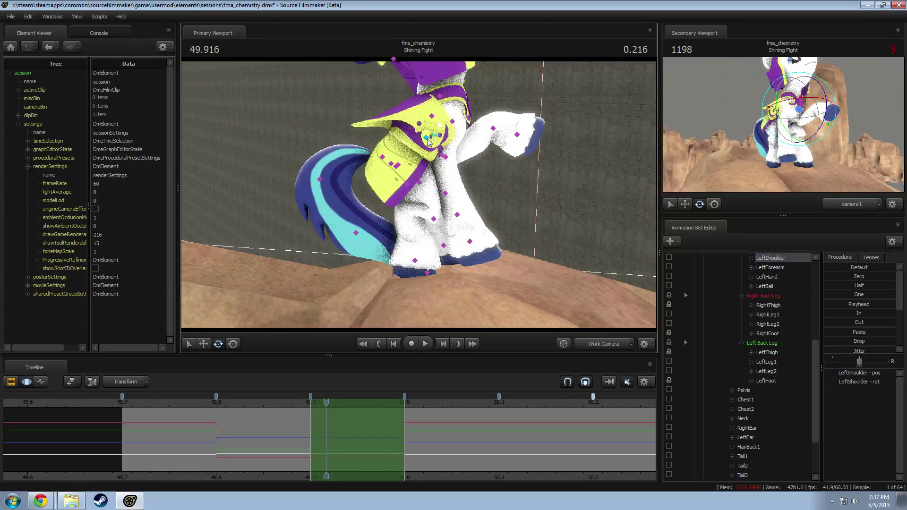
Step: Adjust the Chest1 and Chest2 bones at 49.916 to lean the upper body and head further forward
left_click(453, 123)
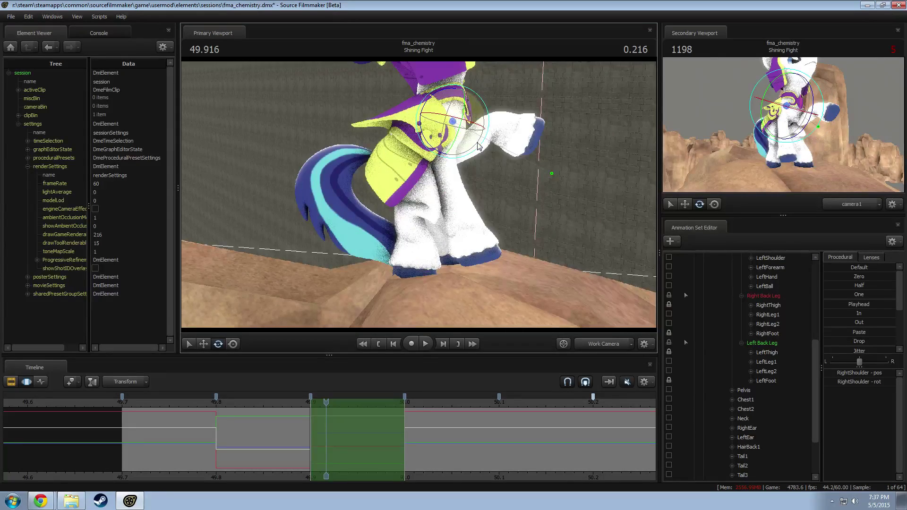
left_click_drag(495, 146, 390, 212, "alt")
left_click(402, 189, "ctrl")
left_click(417, 175)
left_click(396, 188, "ctrl")
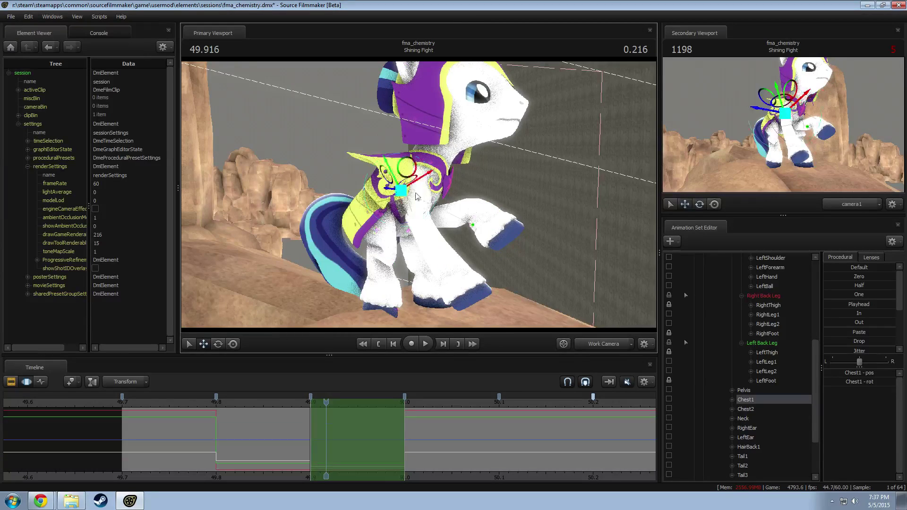
left_click_drag(413, 171, 463, 187)
left_click(448, 172)
key("ctrl+z")
left_click(430, 180, "ctrl")
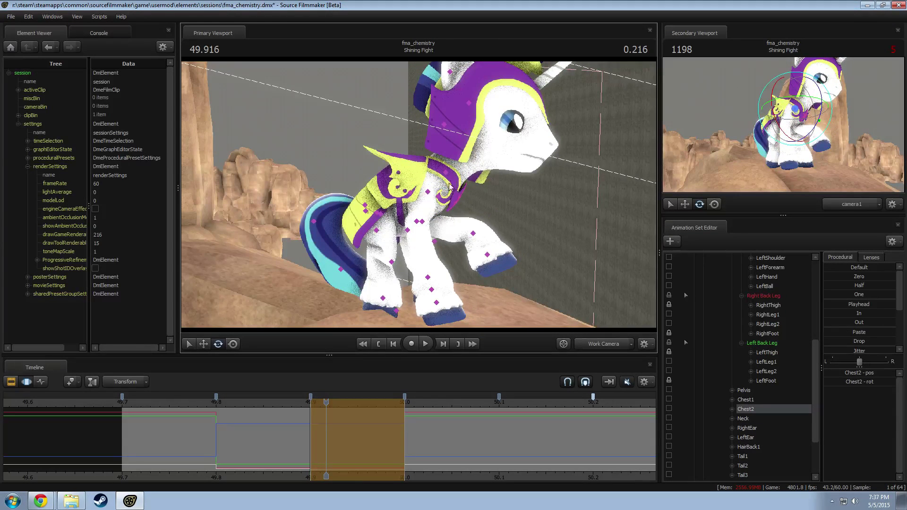
Step: Rotate the right front leg's bones from the shoulder down at 49.916 to raise the leg forward
left_click(429, 191)
left_click_drag(456, 211, 463, 180)
left_click(444, 219, "ctrl")
left_click_drag(477, 230, 474, 240)
left_click(492, 248, "ctrl")
left_click_drag(526, 262, 541, 285)
left_click(514, 265, "ctrl")
Step: Rotate the Neck and Head bones at 49.916 to tuck the head downward
left_click(445, 172, "ctrl")
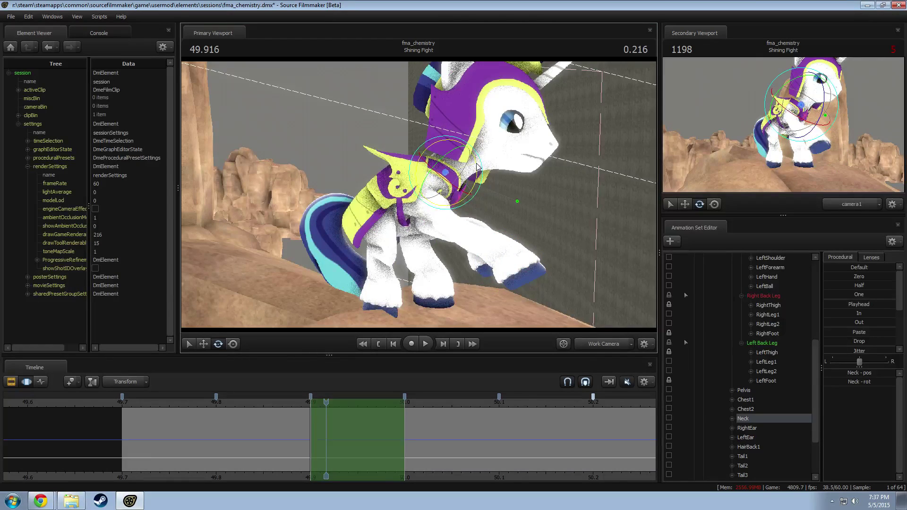
left_click_drag(477, 165, 478, 184)
left_click(458, 142, "ctrl")
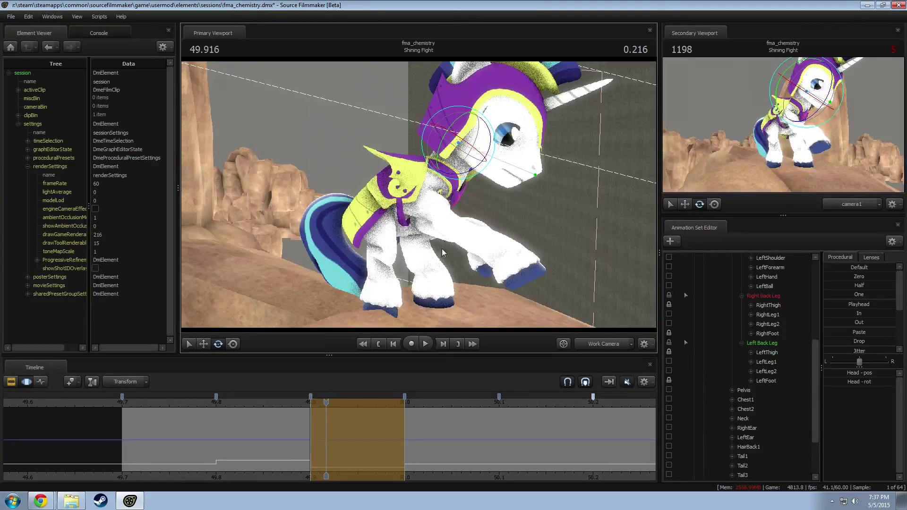
left_click(441, 255)
key("s")
Step: Scrub through the motion around 49.9 to check the pose, and return the playhead to 49.916
mouse_move(327, 416)
left_mouse_down()
mouse_move(176, 425)
mouse_move(330, 434)
left_mouse_up()
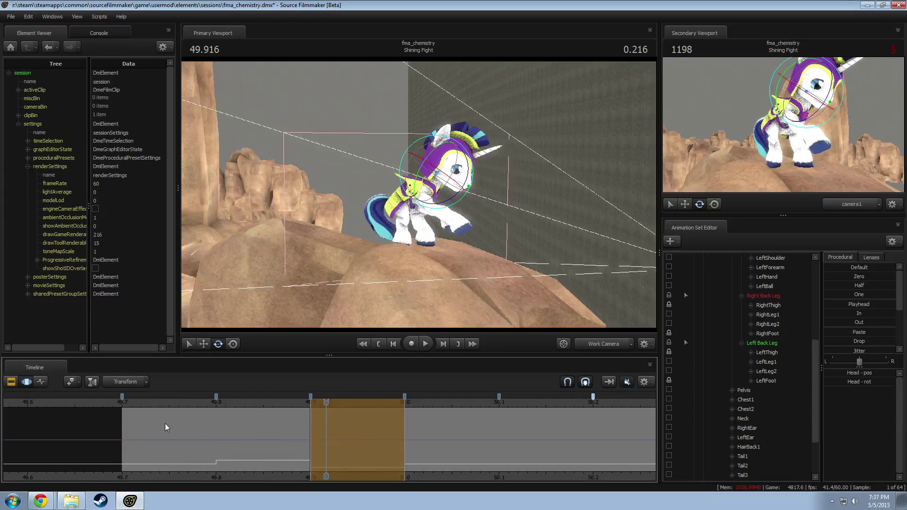
left_click_drag(165, 428, 347, 441)
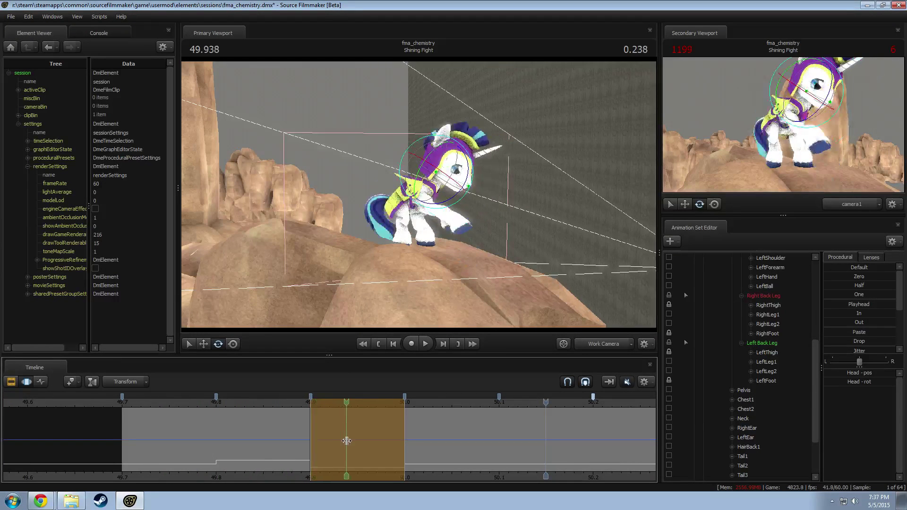
left_click(326, 427, "shift")
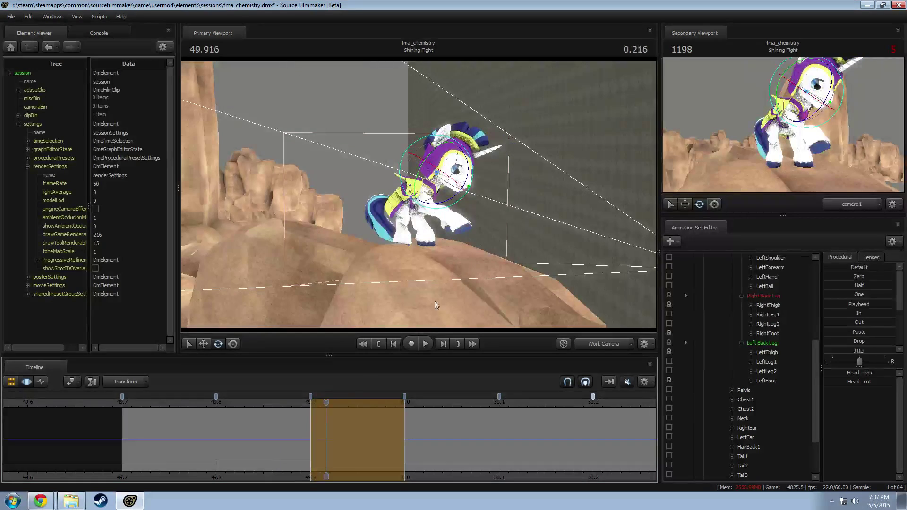
Step: Pitch the head further forward at 49.916 until the horn points straight ahead
key("w")
left_click_drag(435, 303, 443, 185)
left_click(412, 174, "ctrl")
key("e")
left_click(431, 165, "ctrl")
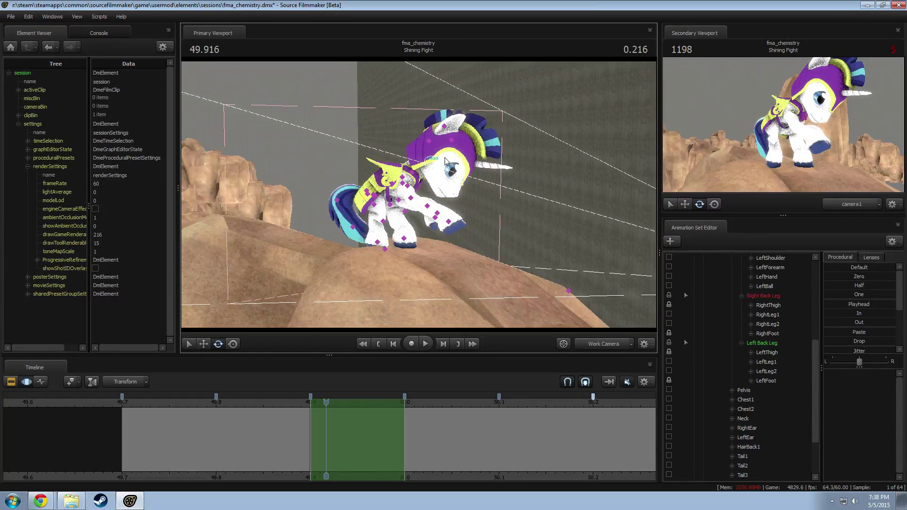
Step: Rotate the Head bone at 49.916, then shift the Neck bone to refine the forward-leaning head pose
left_click(446, 161)
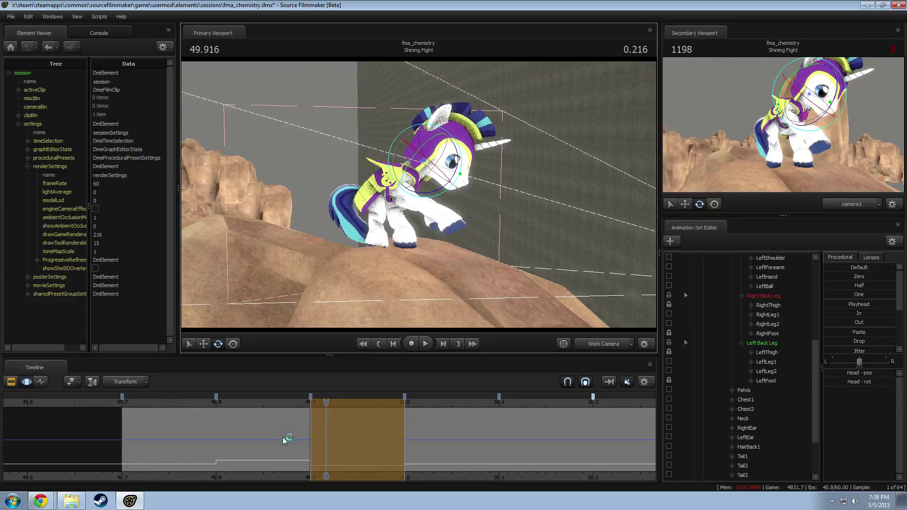
key("shift")
key("w")
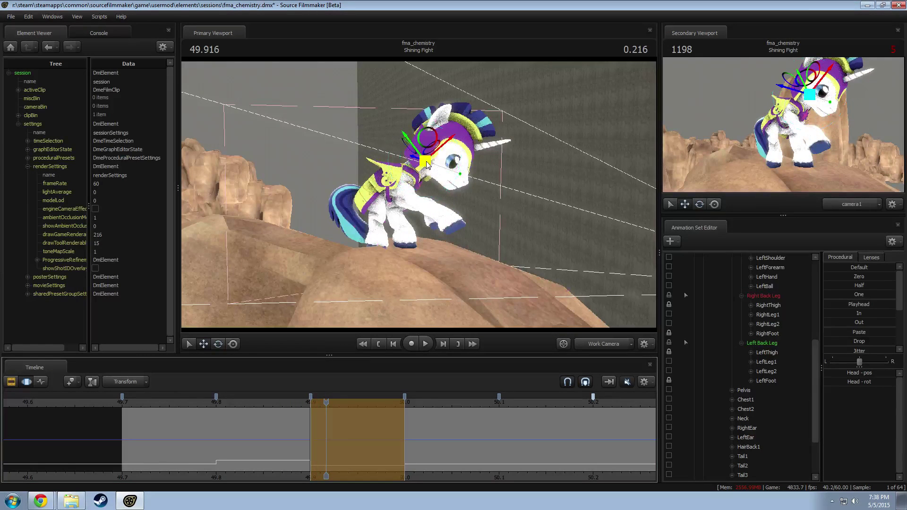
left_click(412, 176, "ctrl+shift")
left_click_drag(412, 177, 426, 162, "alt")
left_click(428, 160)
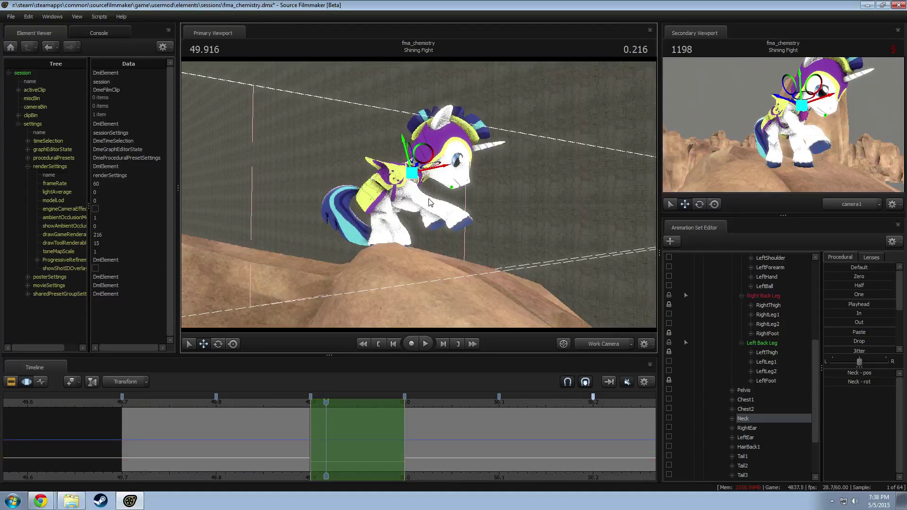
left_click_drag(428, 145, 431, 166)
Step: Fine-tune the Head bone's position and rotation at 49.916 and scrub through the preceding frames to check the motion
key("w")
left_click_drag(401, 217, 439, 211, "alt")
key("e")
left_click_drag(142, 445, 332, 453)
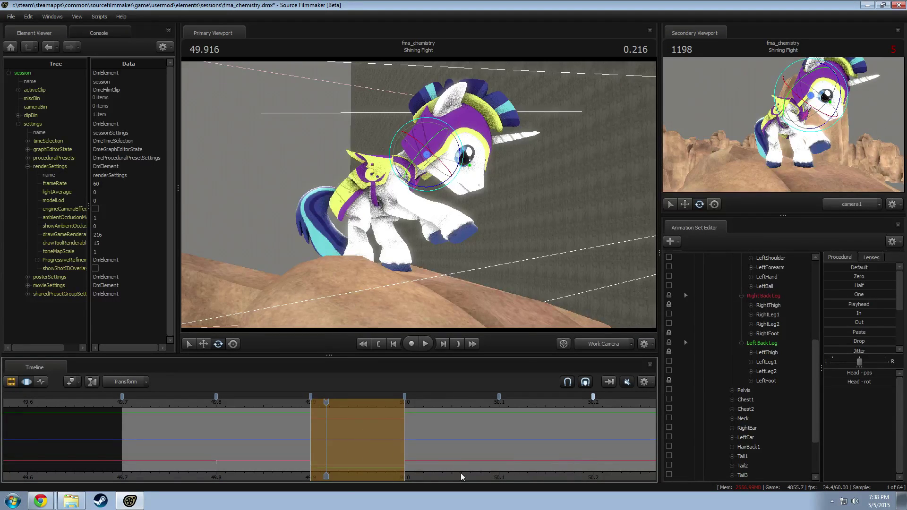
left_click_drag(260, 446, 326, 447)
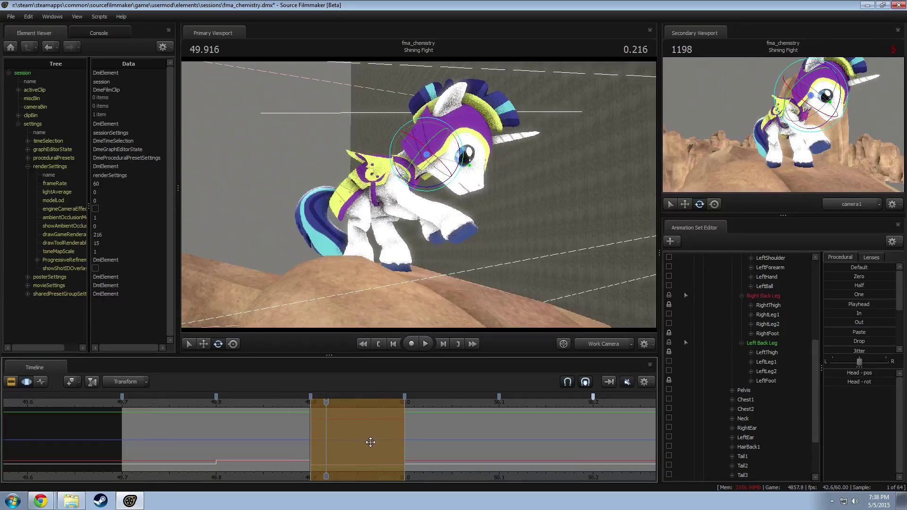
left_click_drag(238, 450, 326, 435)
Step: Rotate the LeftShoulder bone at 49.916 to adjust the raised left front leg, and check it from the front and side
left_click_drag(501, 270, 385, 283, "alt")
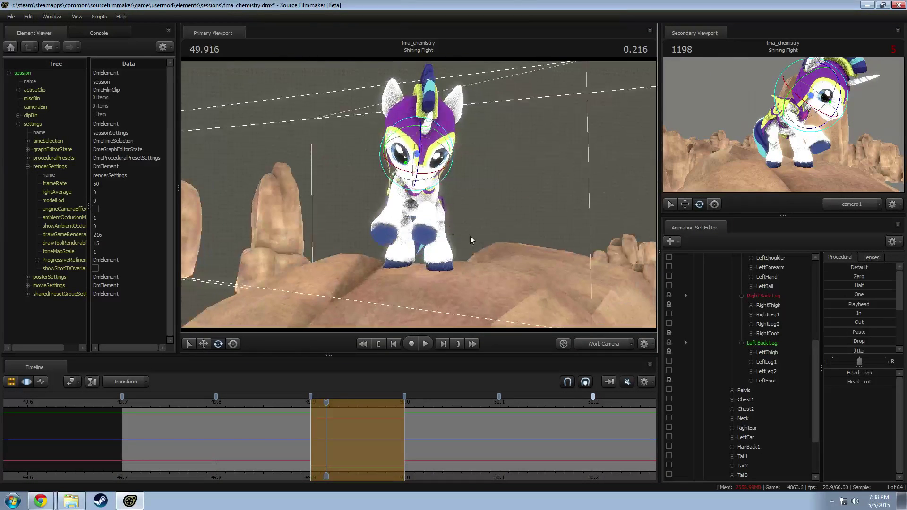
left_click(431, 188, "ctrl")
left_click_drag(463, 186, 460, 183)
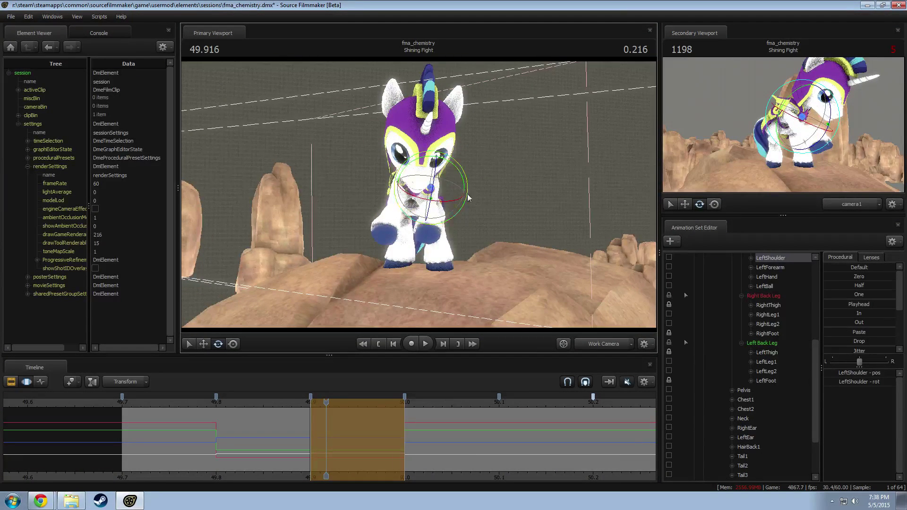
left_click_drag(461, 187, 417, 201)
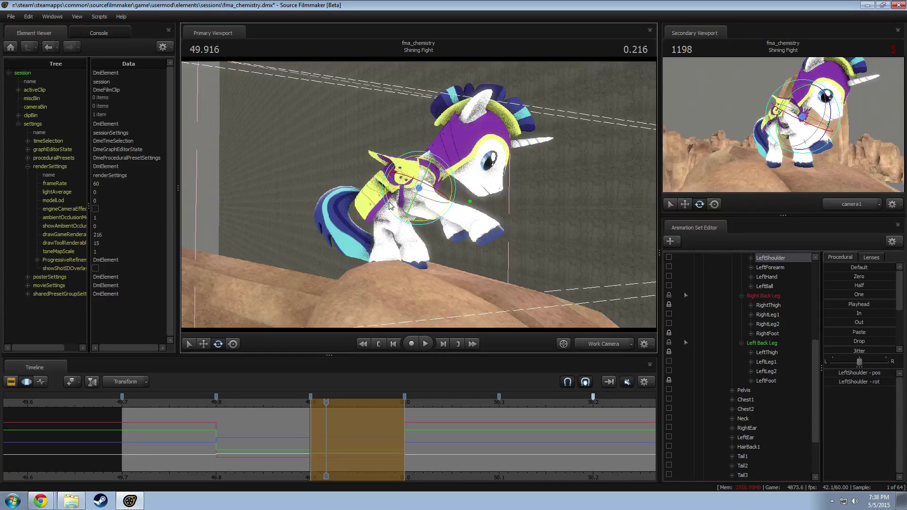
left_click_drag(380, 235, 373, 331)
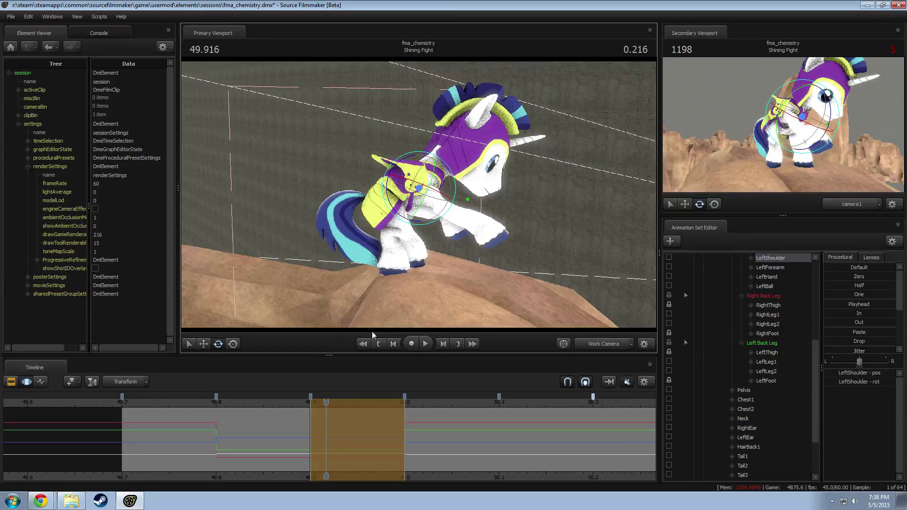
Step: Move the time selection to 50.0–50.1 and apply the Playhead preset to all of Shining Armor to copy the 49.916 pose there
left_click_drag(192, 427, 321, 441)
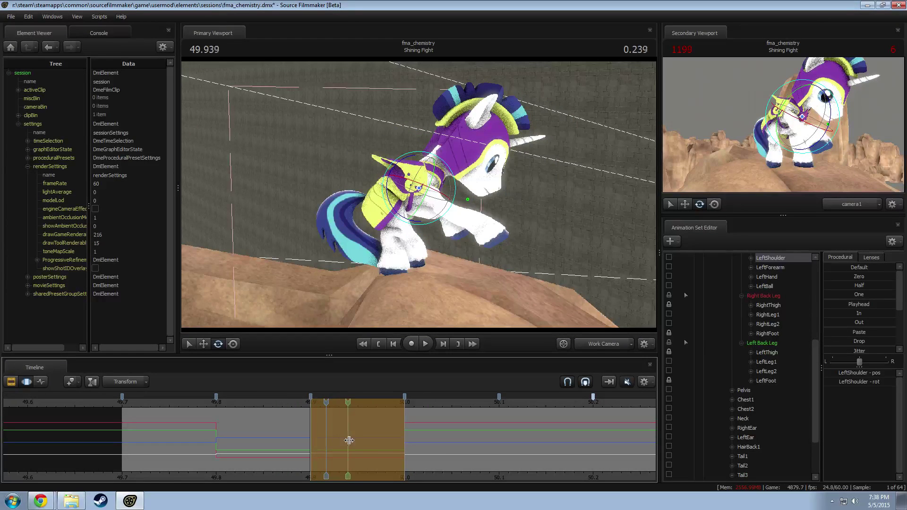
left_click_drag(405, 447, 376, 451)
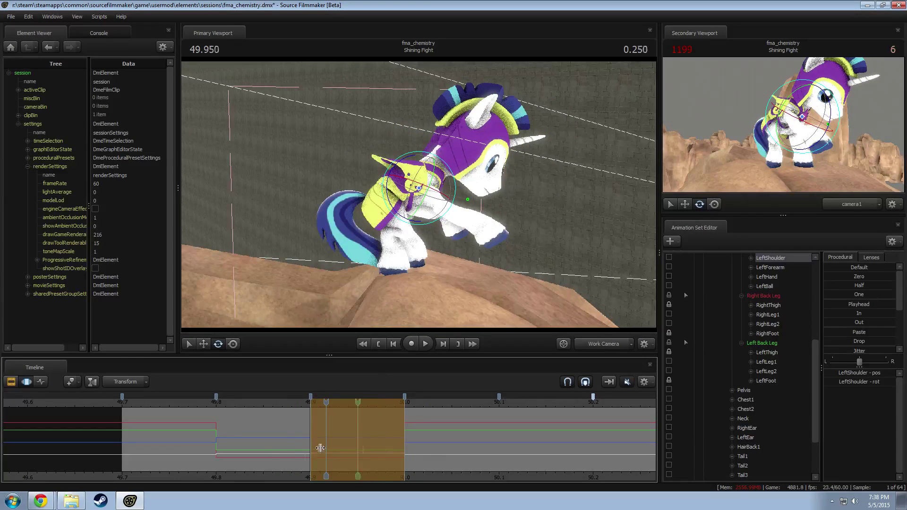
left_click_drag(320, 448, 474, 446)
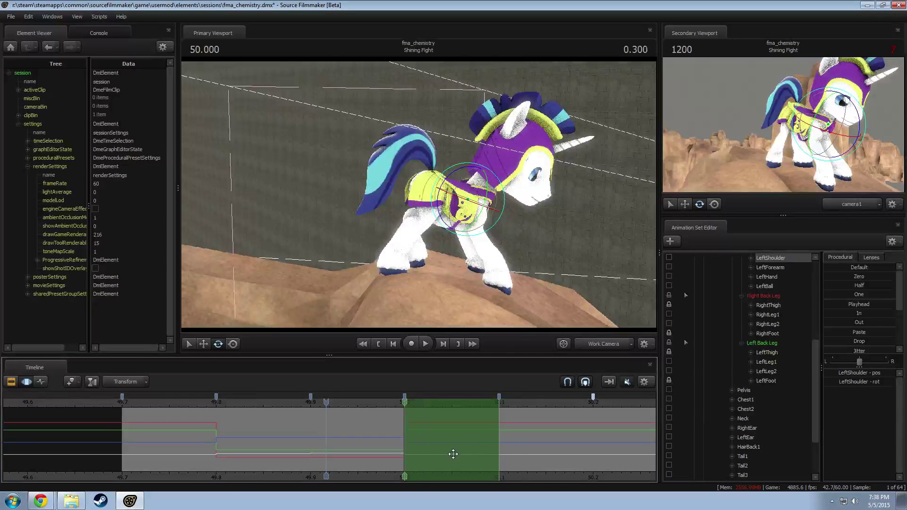
scroll(772, 313, "up", 2)
scroll(772, 313, "up", 4)
left_click(755, 295)
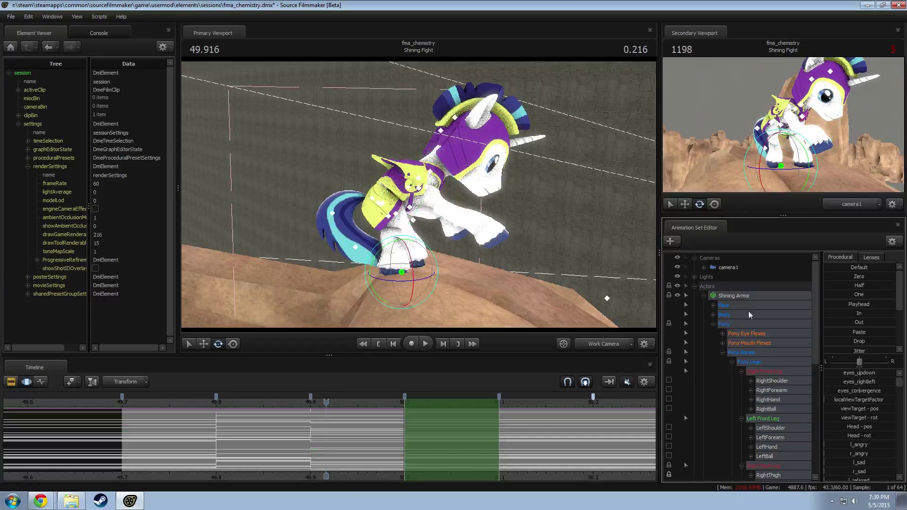
scroll(749, 313, "down", 2)
left_click_drag(859, 312, 894, 312)
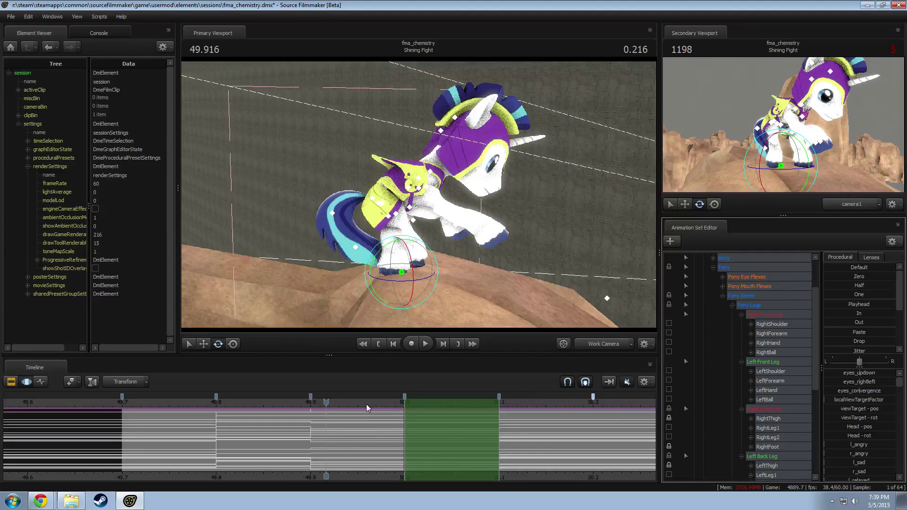
Step: Rotate the Pelvis bone at 50.050 to rear the body upright on the back legs
left_click(452, 402)
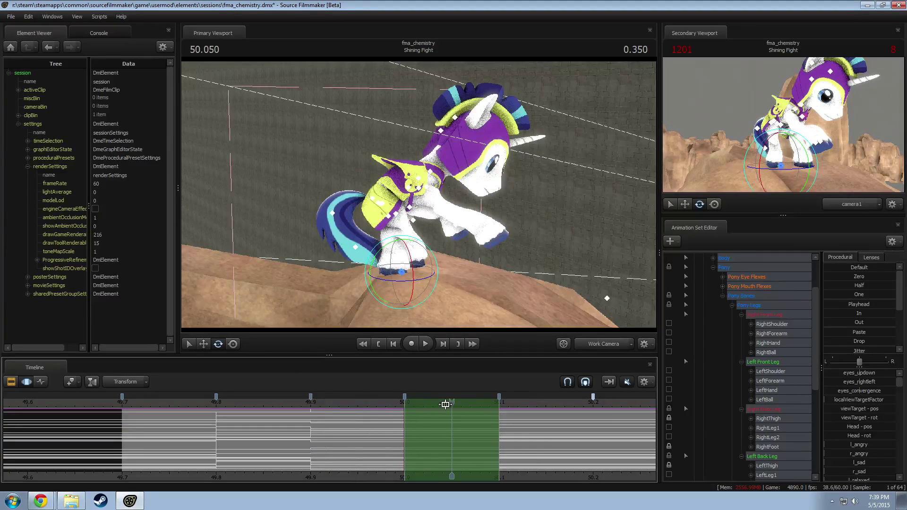
left_click(376, 204)
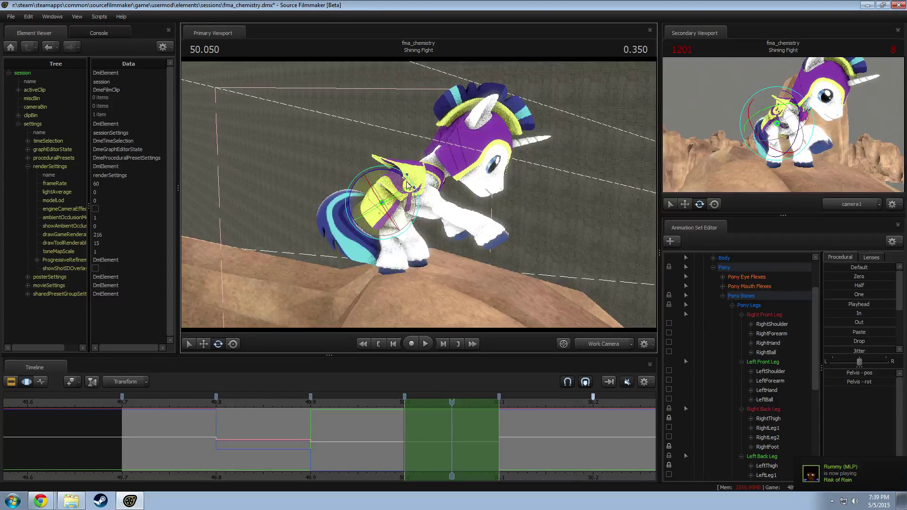
left_click_drag(408, 182, 381, 170)
Step: Shift the Pelvis bone slightly backward at 50.050 over the planted back hooves
key("w")
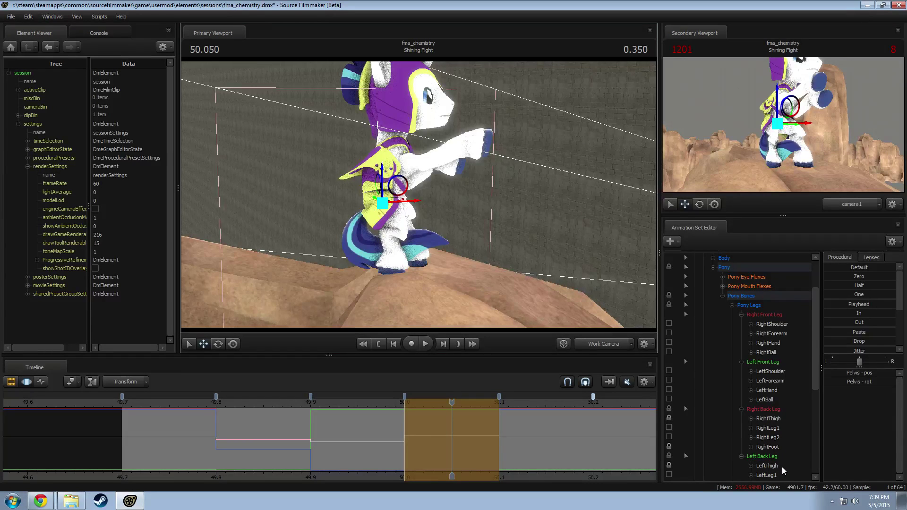
scroll(775, 468, "down", 3)
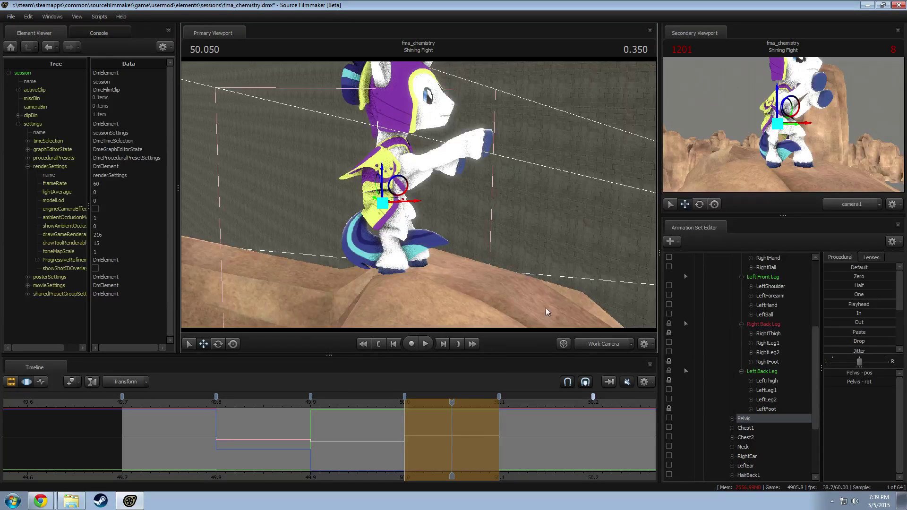
scroll(786, 418, "down", 3)
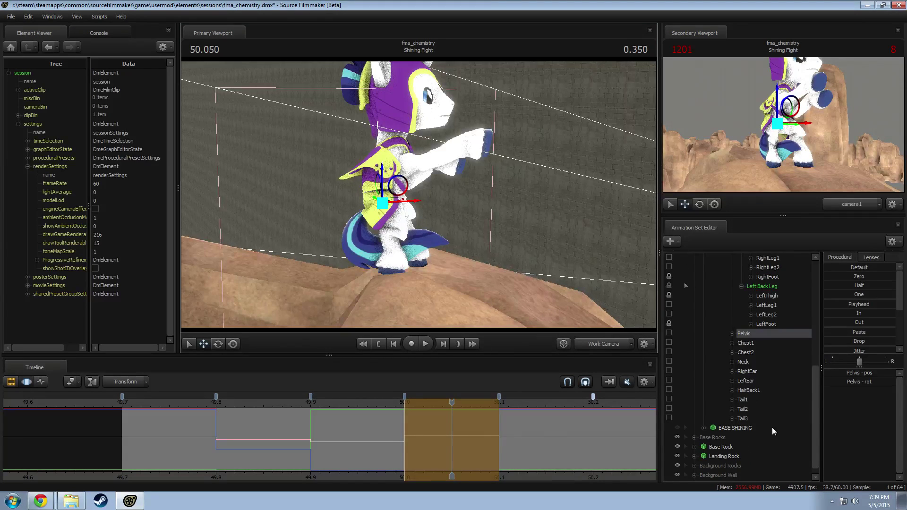
scroll(756, 367, "up", 2)
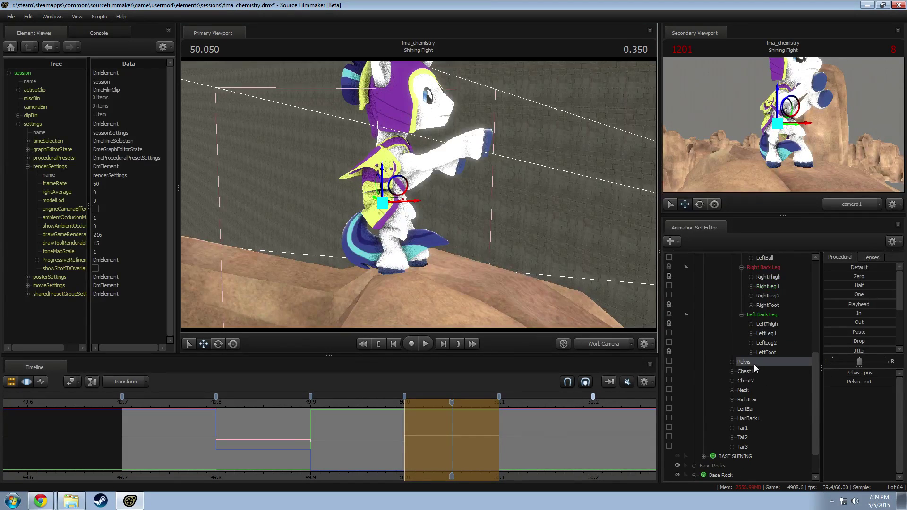
left_click(669, 352)
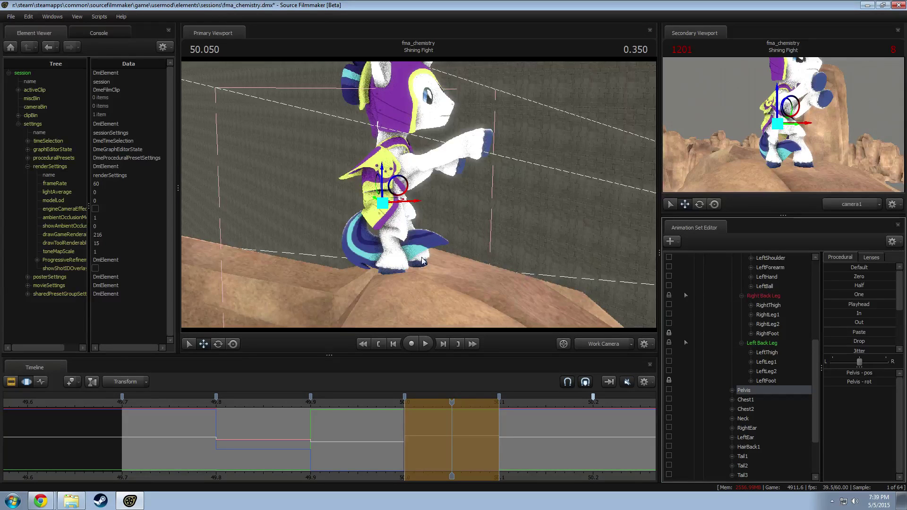
left_click_drag(399, 193, 395, 188)
key("e")
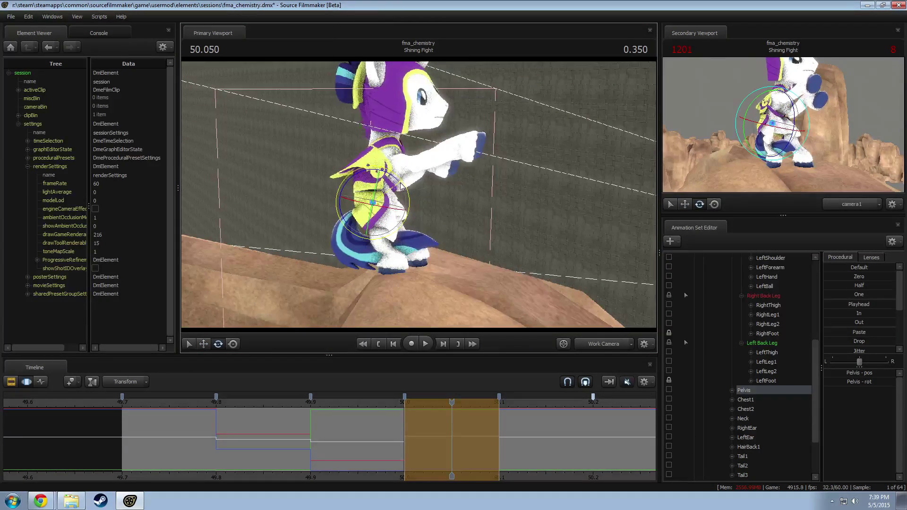
Step: Rotate and slightly move the Chest1 bone at 50.050 to bring the upper body and front legs forward
left_click(397, 168)
left_click(391, 150)
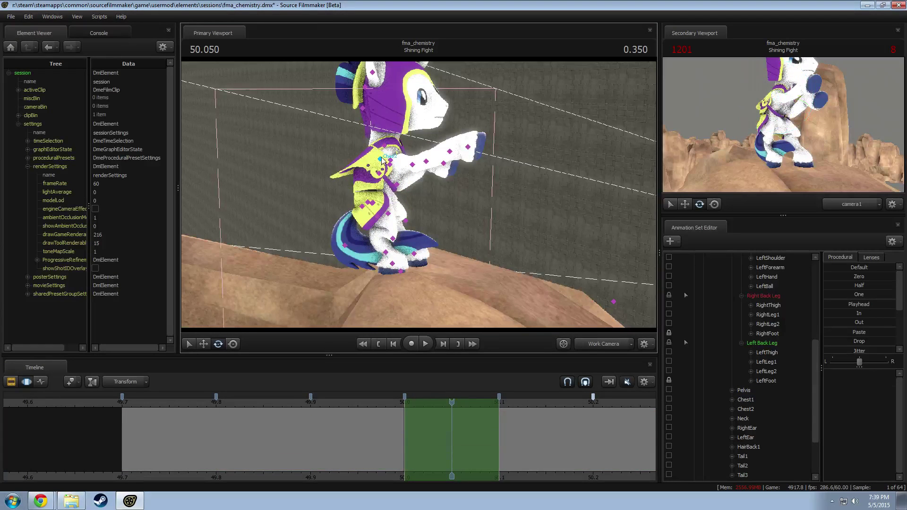
left_click_drag(386, 192, 381, 191)
left_click(406, 180, "ctrl")
key("w")
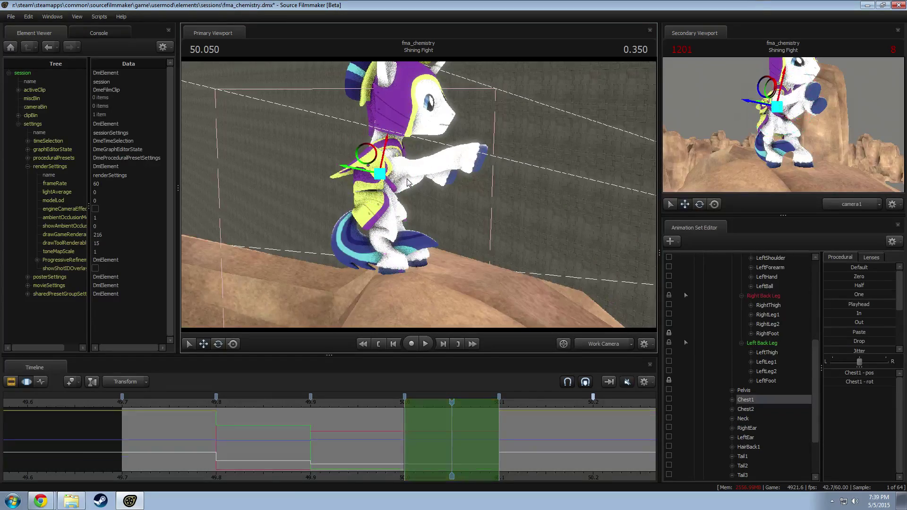
left_click_drag(367, 154, 370, 154)
left_click_drag(454, 212, 463, 217, "alt")
Step: Rotate the RightShoulder bone at 50.050 to lower the right front leg below the left, and scrub to check it
key("e")
left_click_drag(390, 187, 364, 193)
left_click_drag(420, 175, 442, 190)
left_click(435, 169)
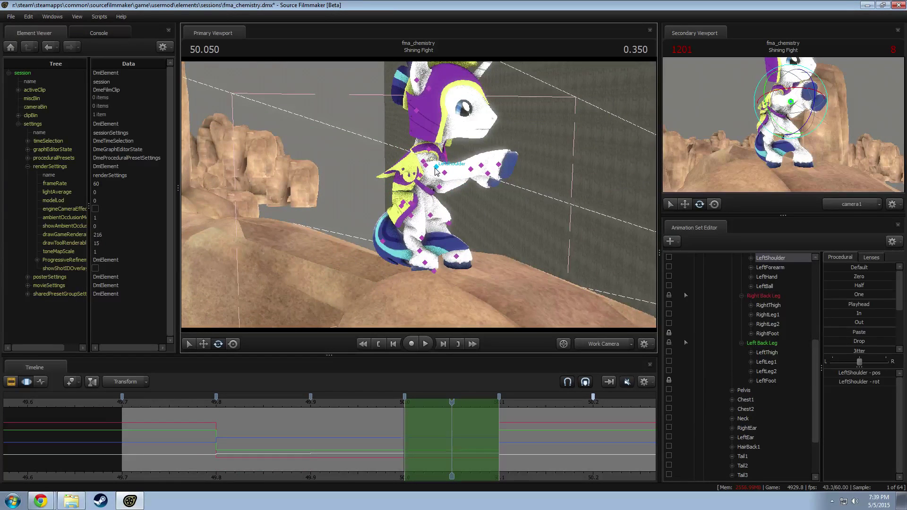
left_click(428, 168)
left_click_drag(431, 169, 453, 199)
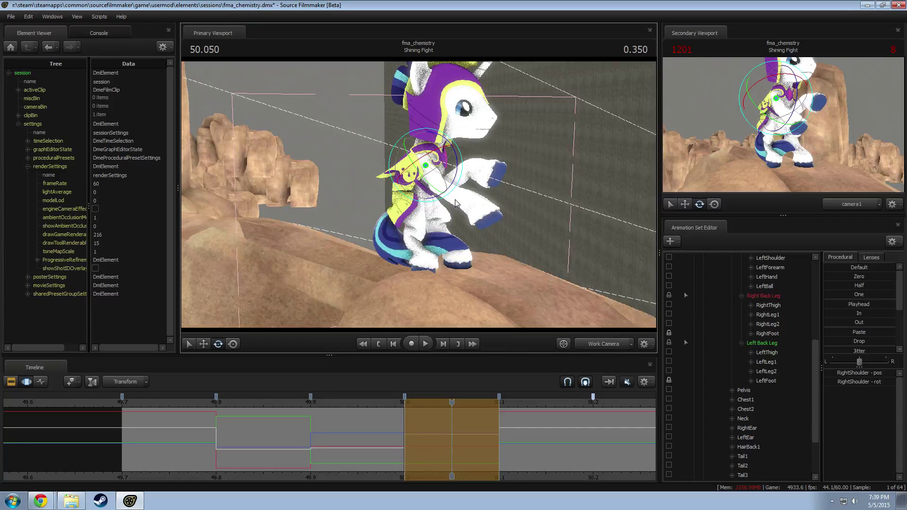
left_click_drag(399, 218, 465, 208, "alt")
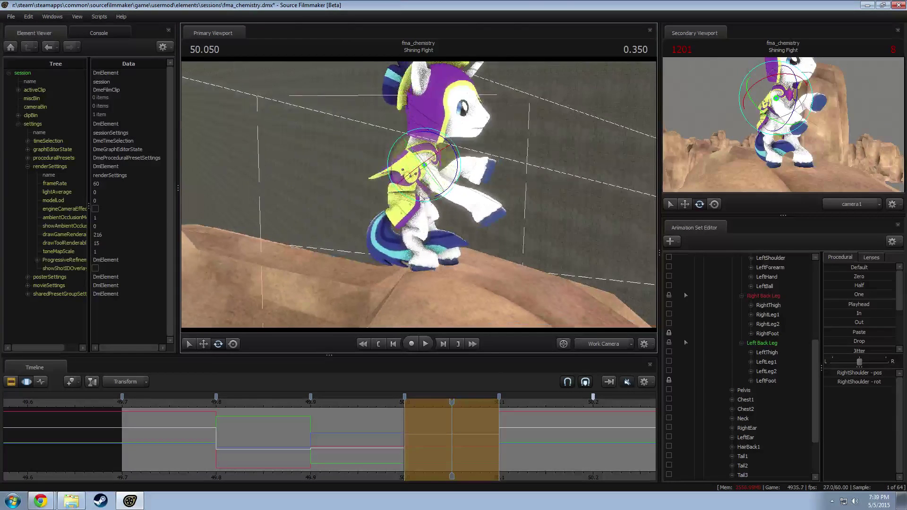
left_click_drag(459, 171, 457, 178)
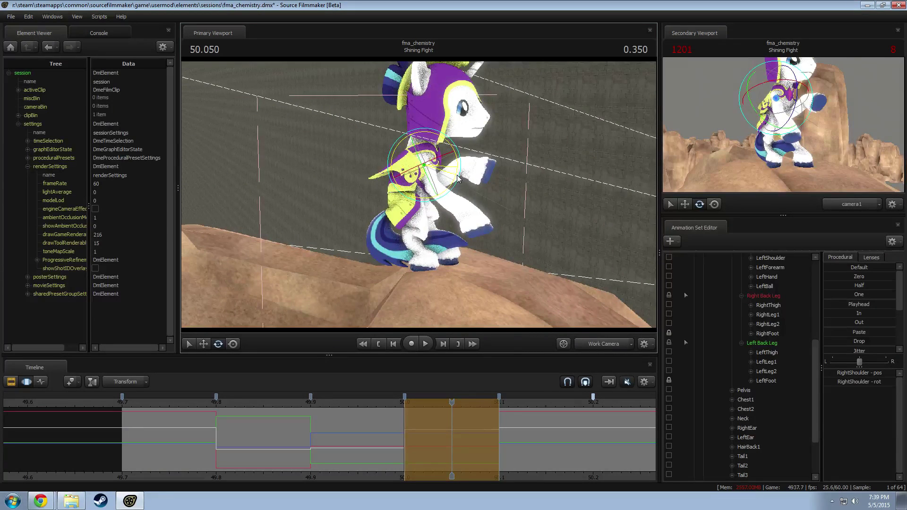
mouse_move(380, 428)
left_mouse_down()
mouse_move(282, 436)
mouse_move(451, 440)
left_mouse_up()
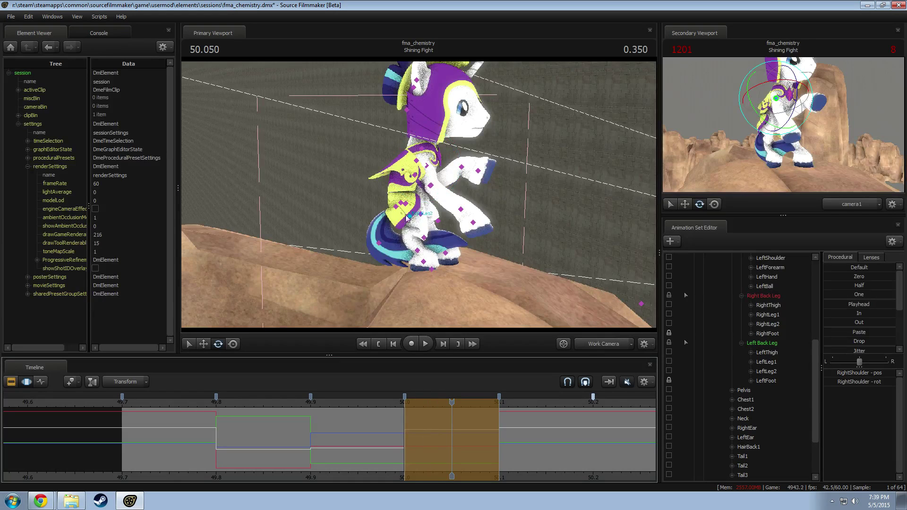
Step: Rotate the Chest2 bone at 50.050 to bend the upper torso forward, and scrub to check the transition
left_click(418, 160, "ctrl")
left_click_drag(446, 146, 416, 147)
key("w")
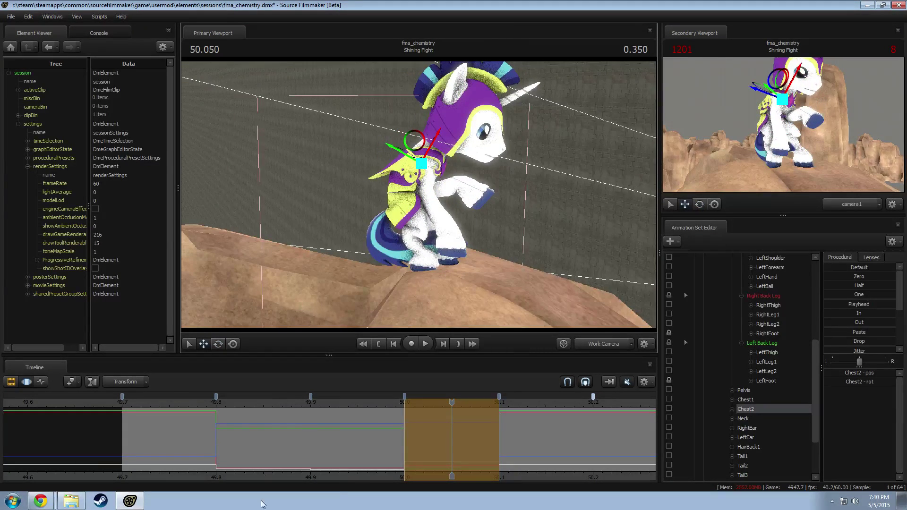
key("shift")
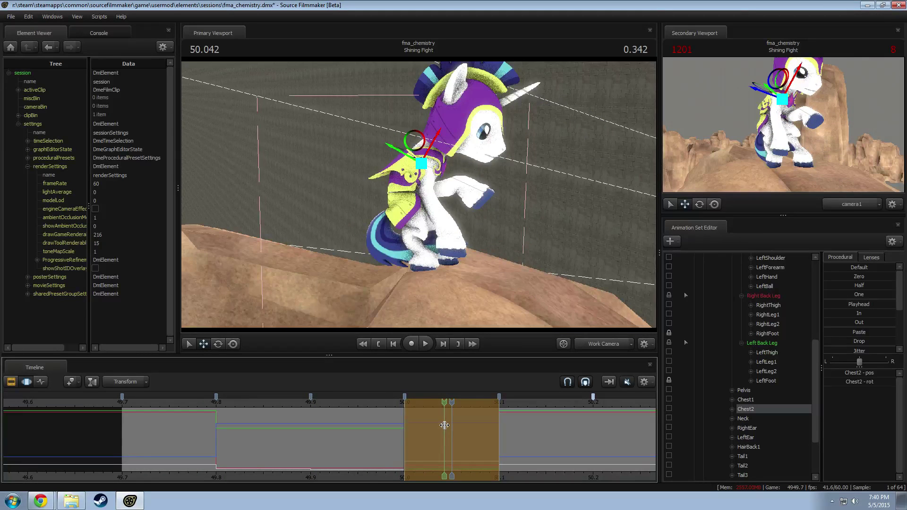
Step: Rotate the Neck bone at 50.050 to bring the head forward and down
left_click(430, 154, "ctrl")
key("e")
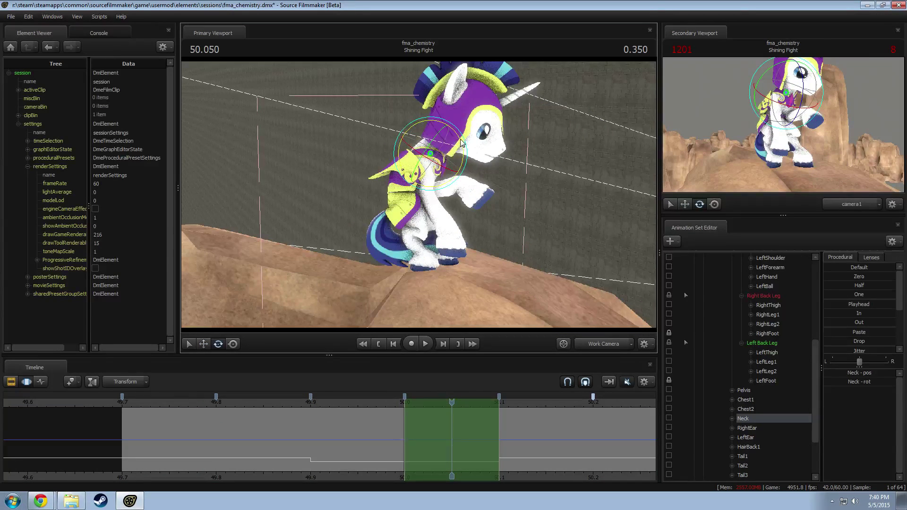
left_click_drag(461, 140, 442, 176)
left_click(453, 146, "ctrl")
Step: Rotate the LeftShoulder, LeftForearm, LeftHand and LeftBall bones at 50.050 to bend the raised left front leg inward
left_click(440, 172)
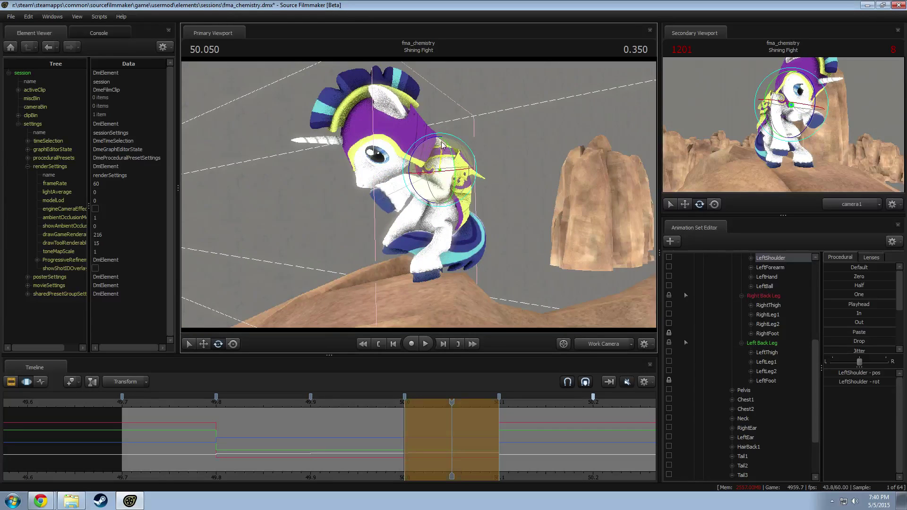
left_click_drag(464, 153, 428, 148)
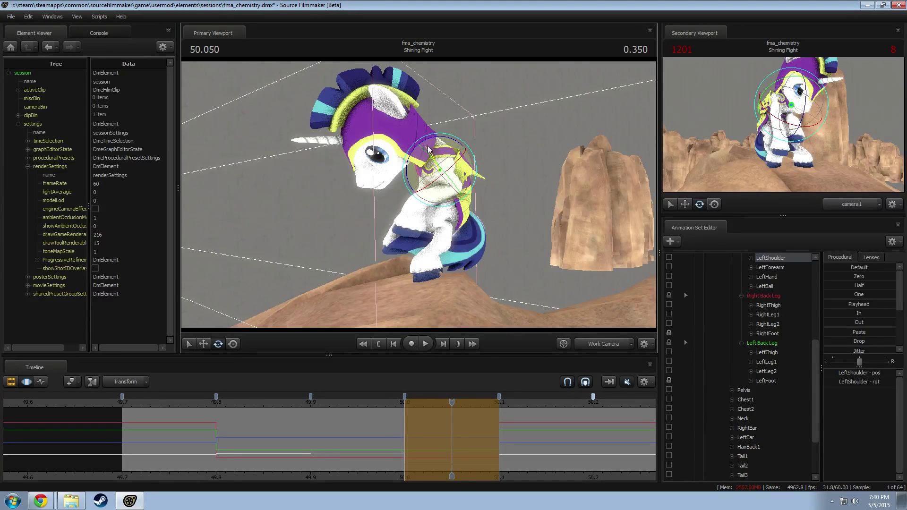
left_click(459, 157)
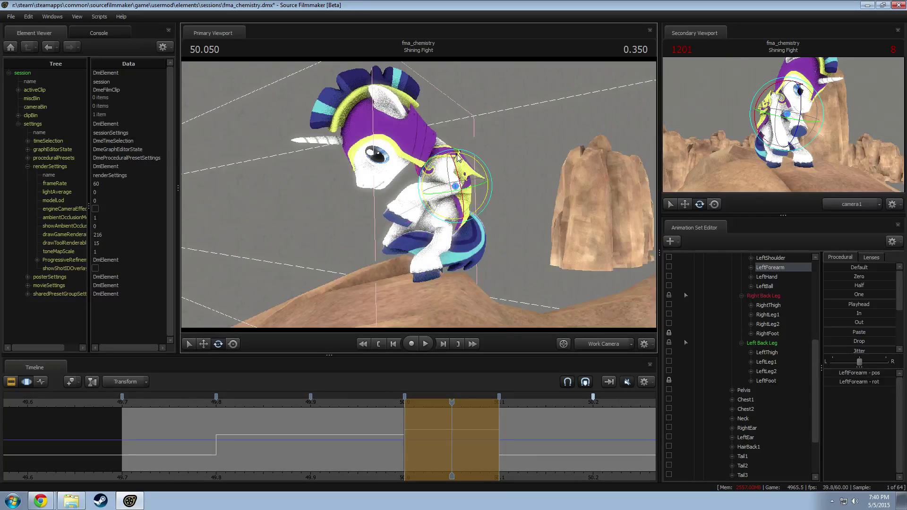
left_click(416, 187)
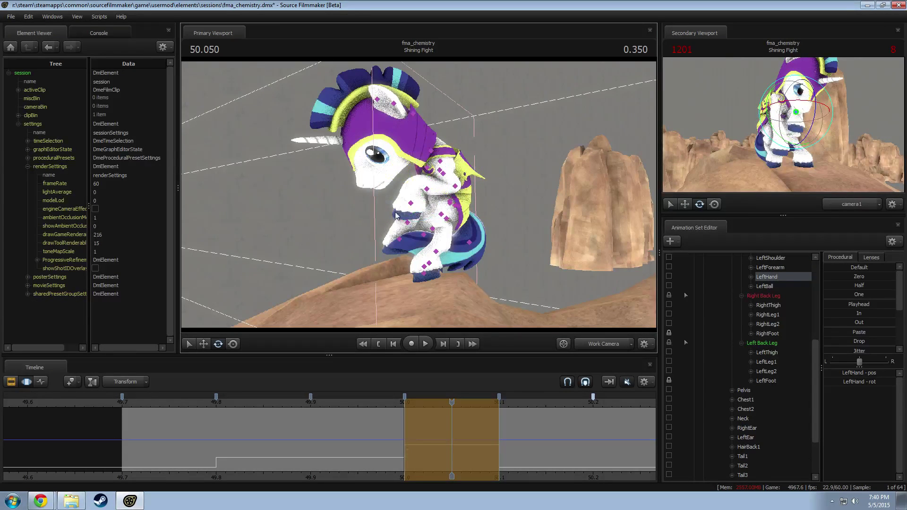
left_click(381, 197)
left_click_drag(379, 193, 418, 213)
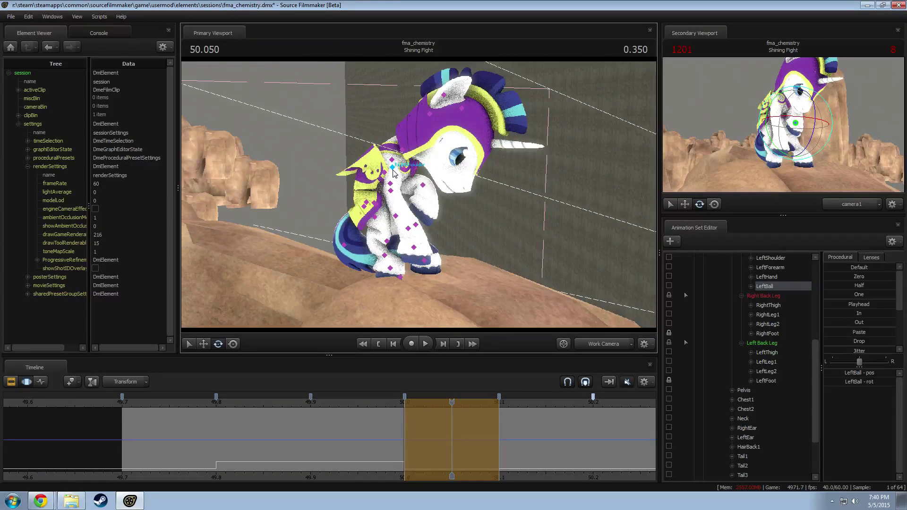
Step: Rotate the RightShoulder and RightHand bones at 50.050 to repose the right front leg
left_click(396, 169)
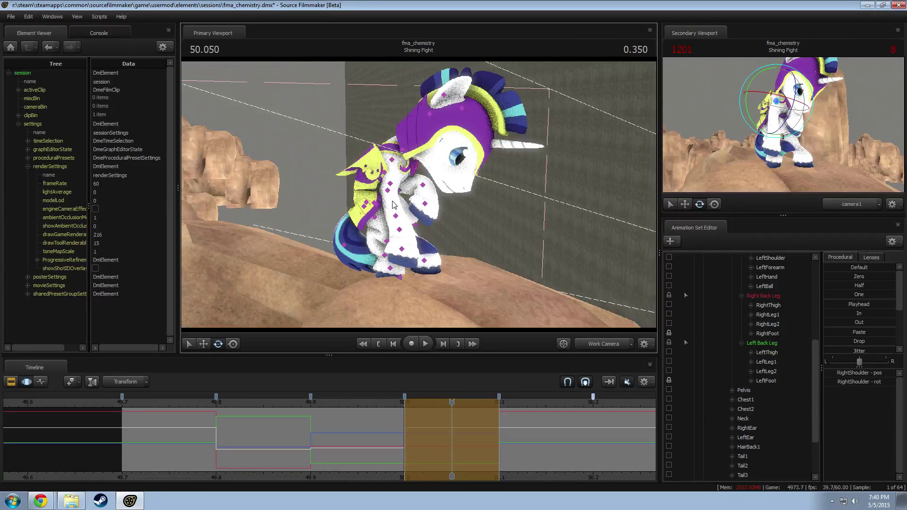
left_click(413, 225)
left_click(417, 218, "ctrl")
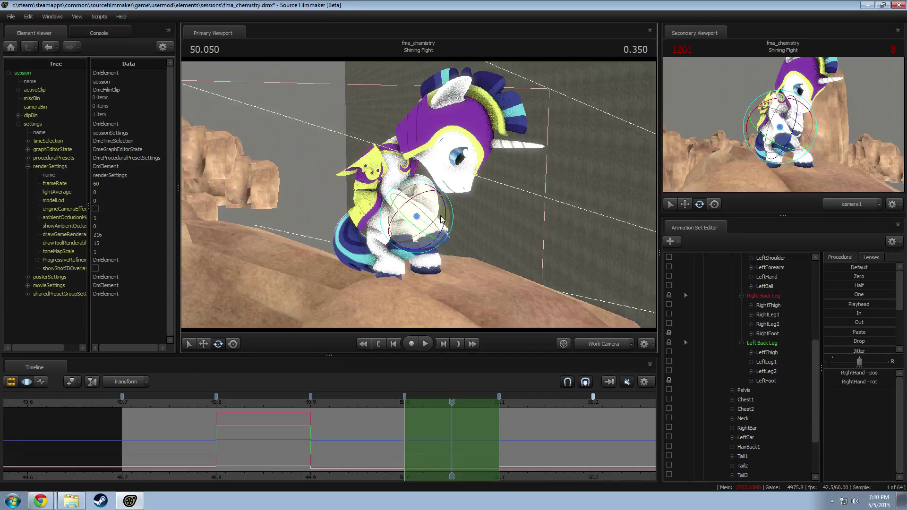
left_click_drag(403, 208, 421, 199, "alt")
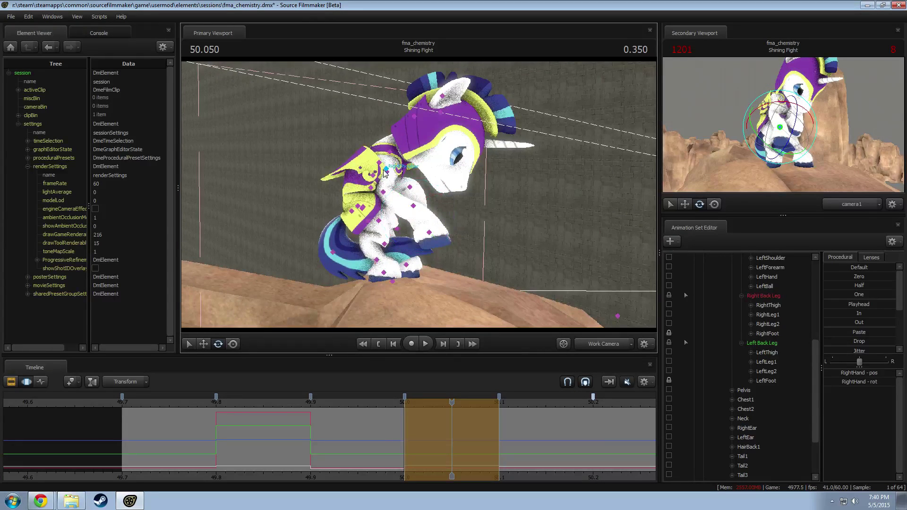
left_click(417, 192)
mouse_move(428, 157)
left_mouse_down("alt")
mouse_move(350, 172)
mouse_move(335, 156)
mouse_move(361, 170)
mouse_move(425, 156)
left_mouse_up("alt")
left_click_drag(425, 240, 440, 243, "alt")
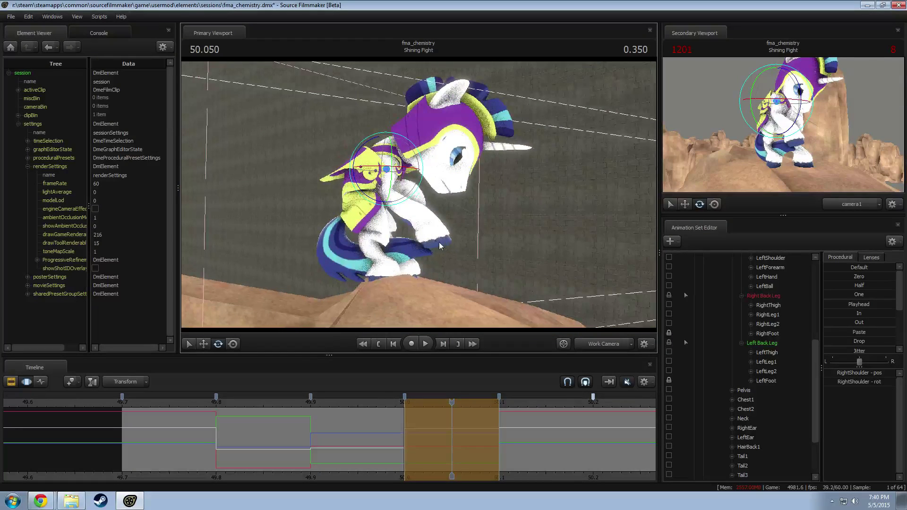
Step: Rotate the Head bone at 50.050 to tilt the head upward, and scrub to check the transition
left_click(427, 151)
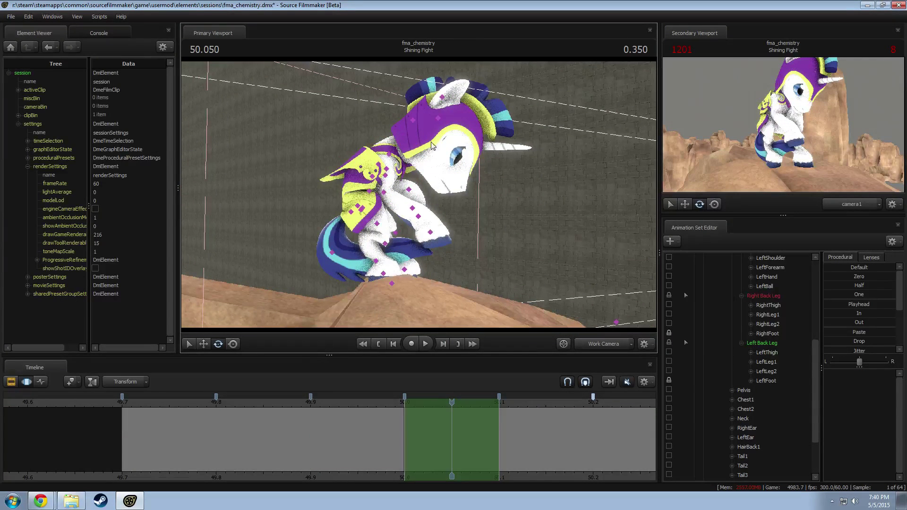
left_click(387, 134, "ctrl")
mouse_move(440, 163)
left_mouse_down()
mouse_move(442, 150)
mouse_move(431, 162)
left_mouse_up()
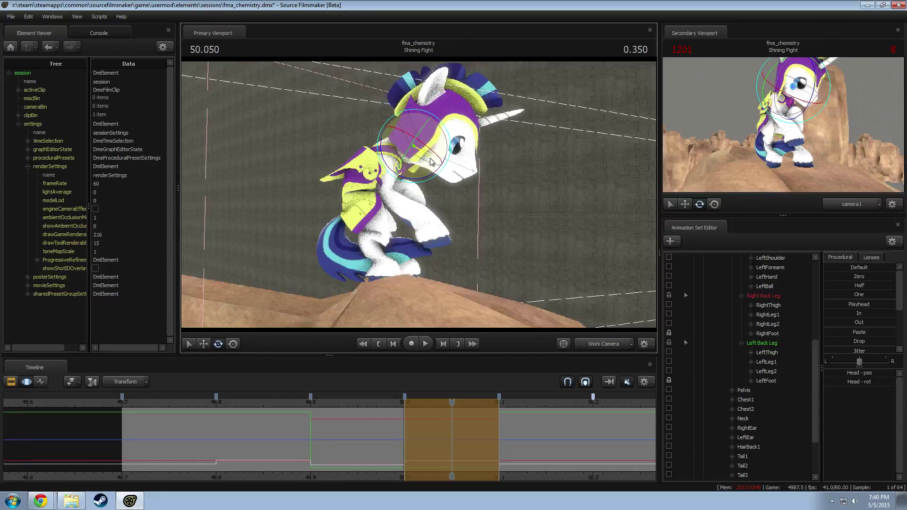
middle_click_drag(241, 438, 434, 443)
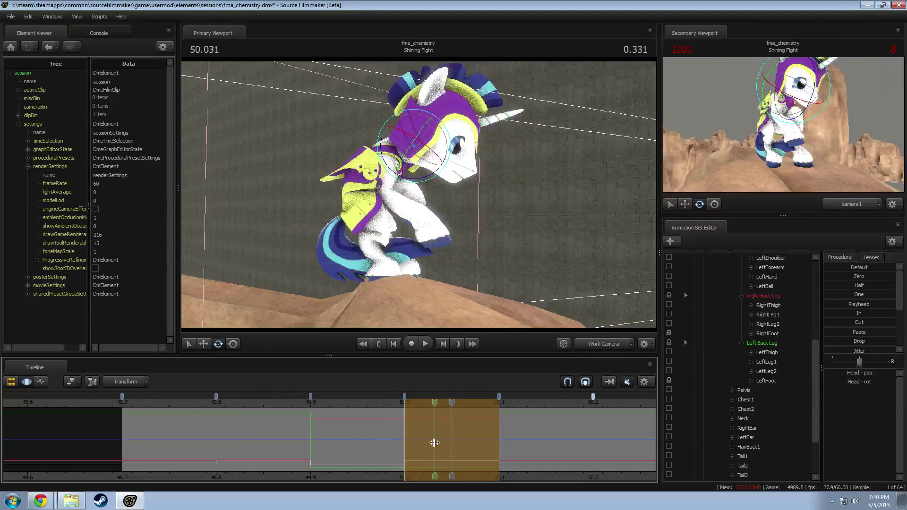
Step: Move and rotate the Chest1 bone at 50.050 to shift the upper body slightly forward, and scrub to check it
left_click(372, 193)
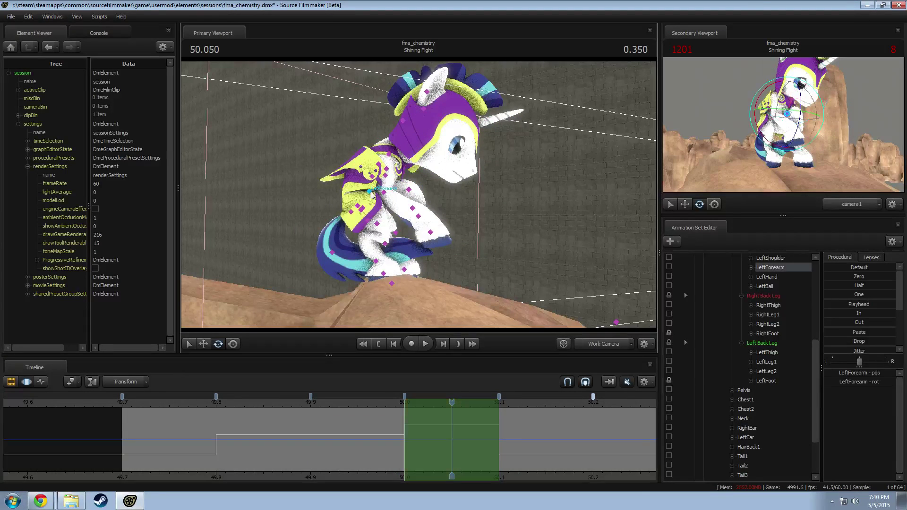
left_click(372, 179, "ctrl")
key("w")
left_click_drag(367, 165, 372, 170)
key("e")
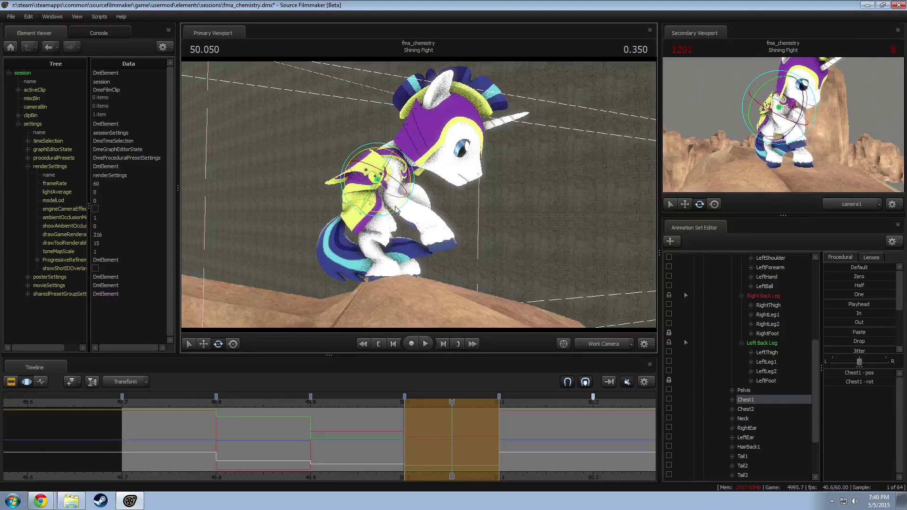
left_click_drag(397, 211, 393, 213)
key("w")
left_click_drag(366, 165, 371, 165)
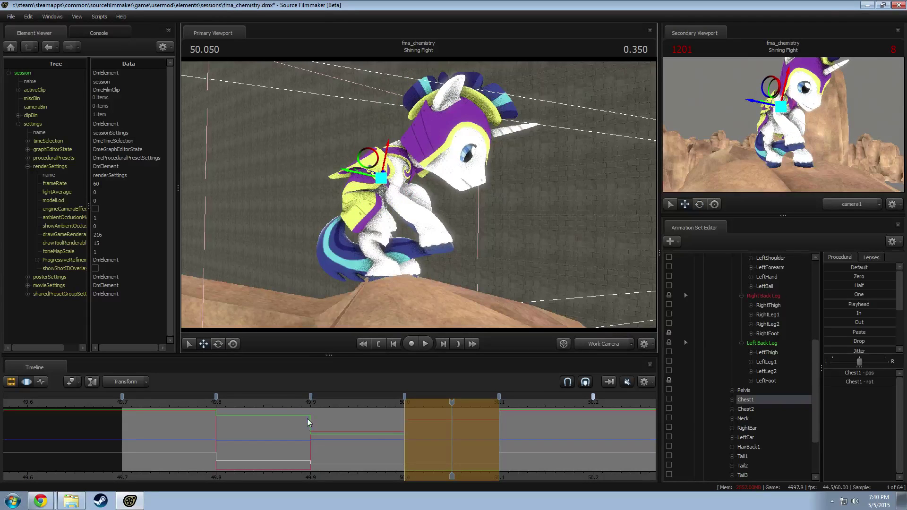
left_click_drag(307, 419, 434, 439)
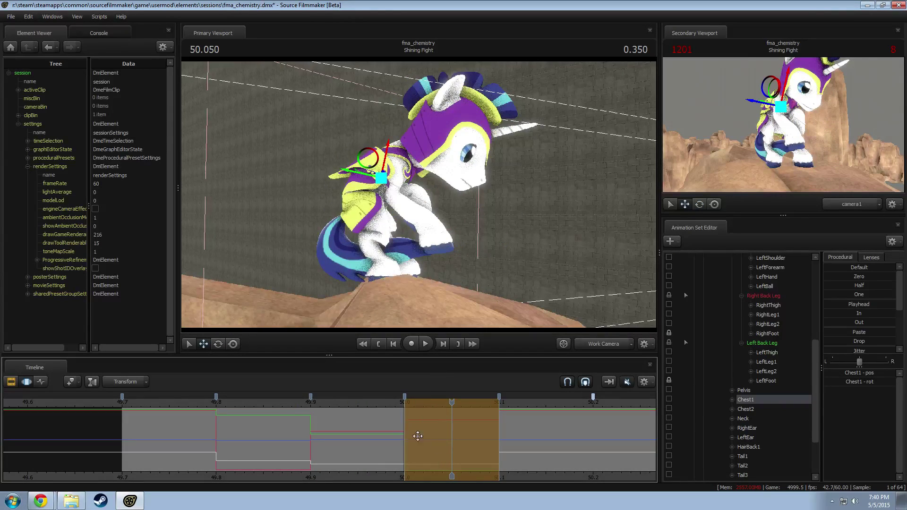
Step: Rotate the RightThigh bone at 50.050 to reposition the right back leg, checking it from the front and side
left_click_drag(416, 245, 368, 274)
key("w")
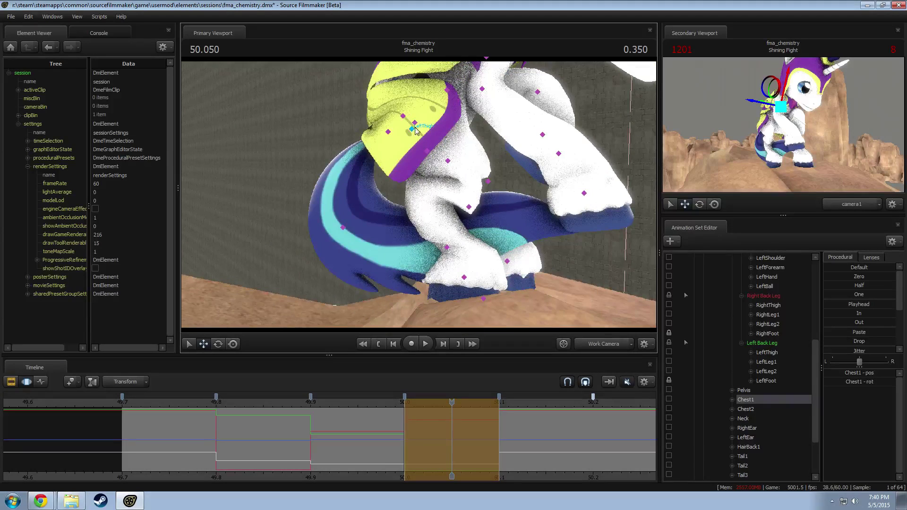
left_click(415, 129)
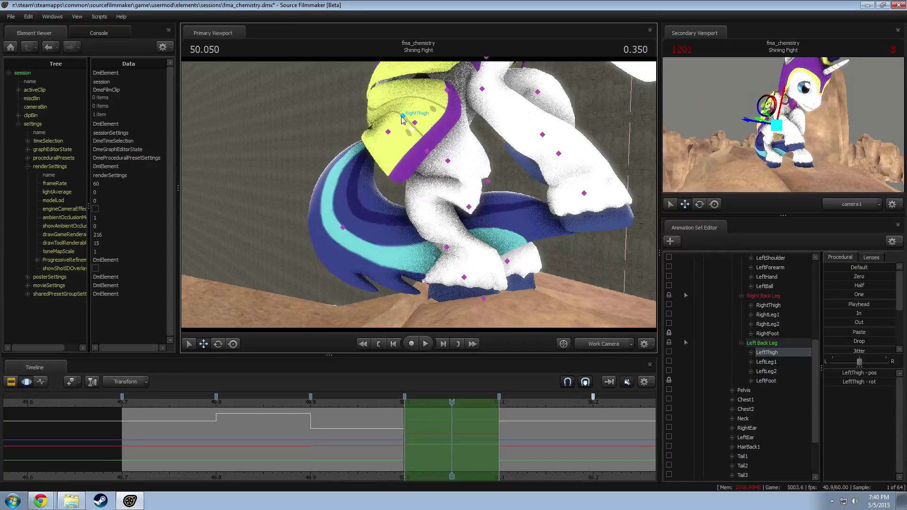
left_click(403, 118)
key("e")
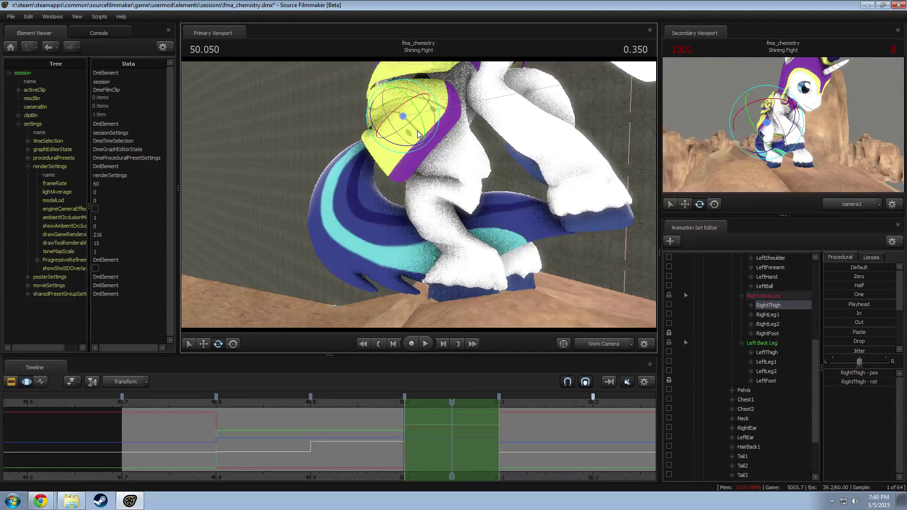
left_click_drag(422, 133, 409, 146)
left_click_drag(410, 145, 331, 141, "alt")
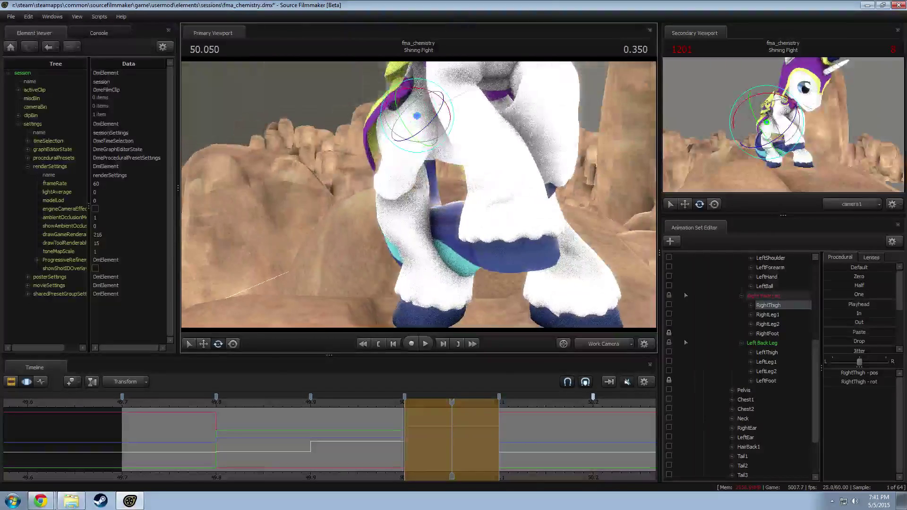
left_click_drag(450, 131, 446, 119)
left_click_drag(446, 118, 534, 123, "alt")
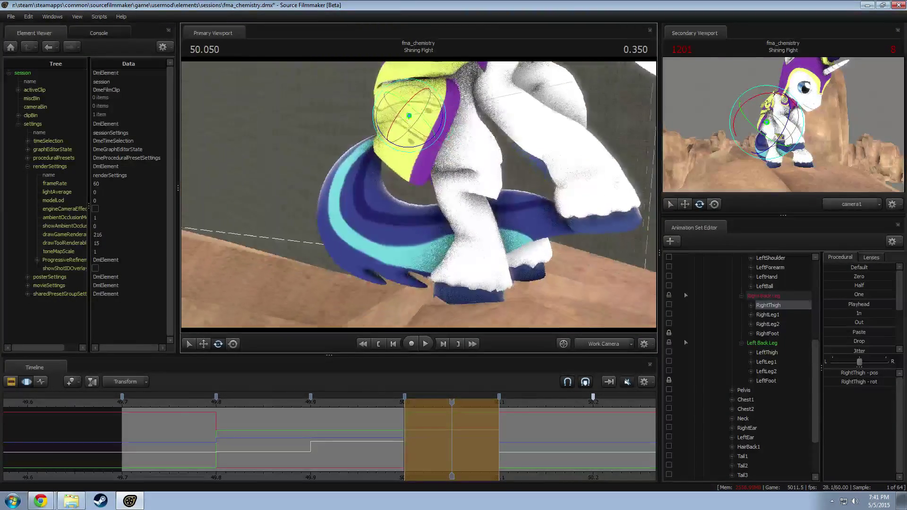
Step: Rotate the Tail1 bone at 50.050 to lift the tail out behind the body
left_click(396, 129)
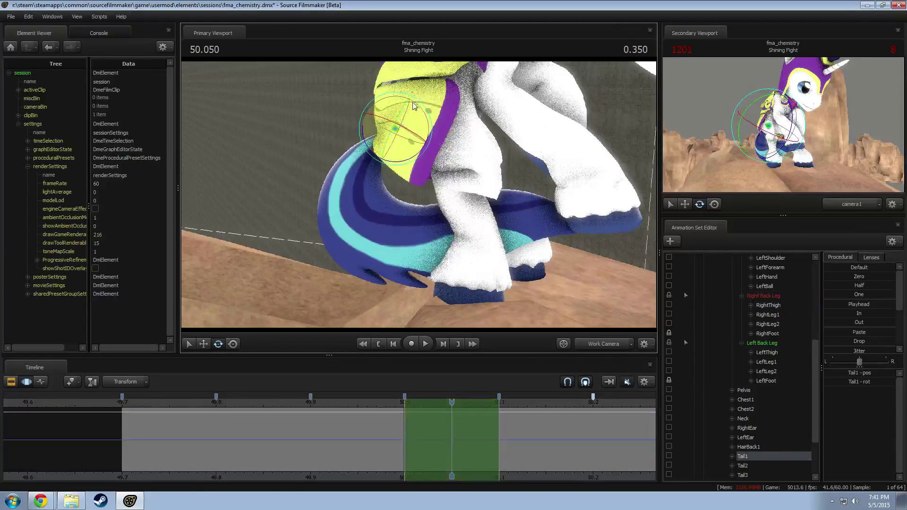
left_click_drag(396, 130, 360, 158)
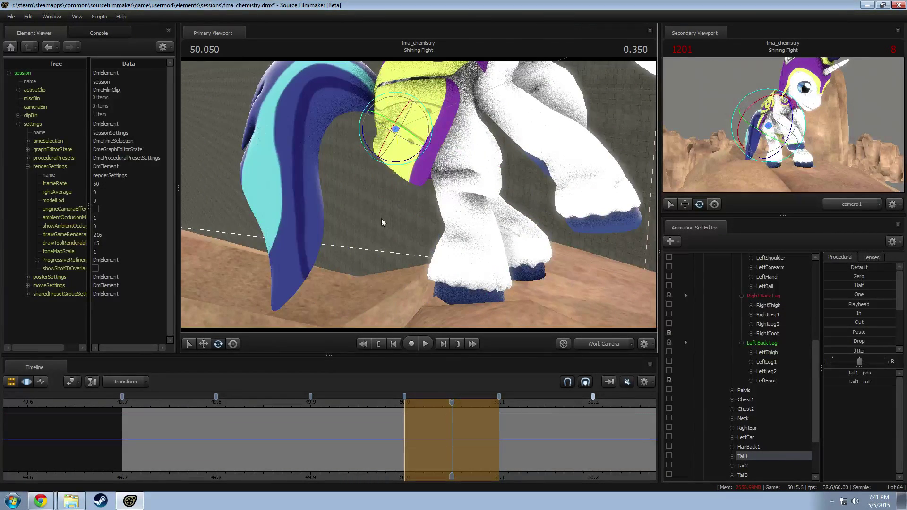
Step: Rotate the RightLeg1 bone at 50.050 to adjust the bend of the right back knee
left_click_drag(381, 219, 419, 199, "alt")
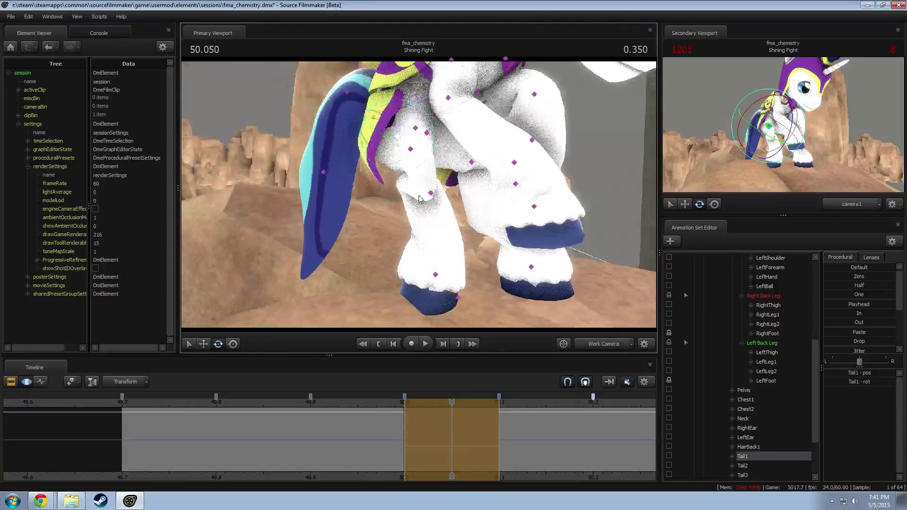
left_click(430, 195)
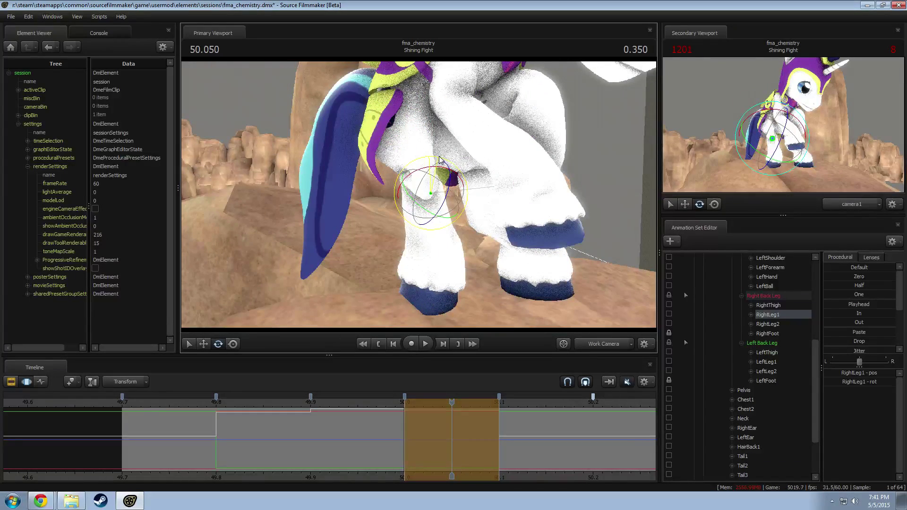
left_click_drag(447, 194, 467, 183)
left_click_drag(411, 203, 419, 199)
key("w")
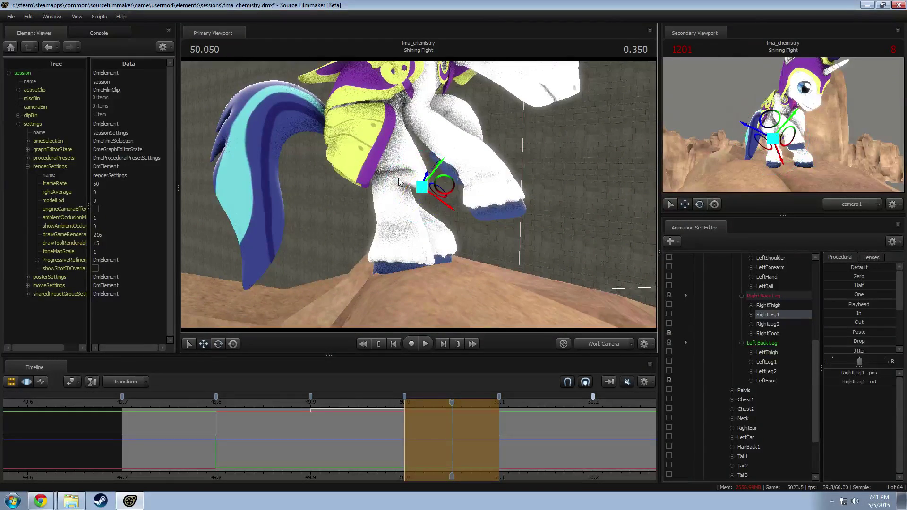
Step: Rotate the LeftLeg1 and LeftThigh bones at 50.050 to reshape the upper part of the left back leg
left_click(415, 183)
left_click_drag(523, 192, 420, 199, "alt")
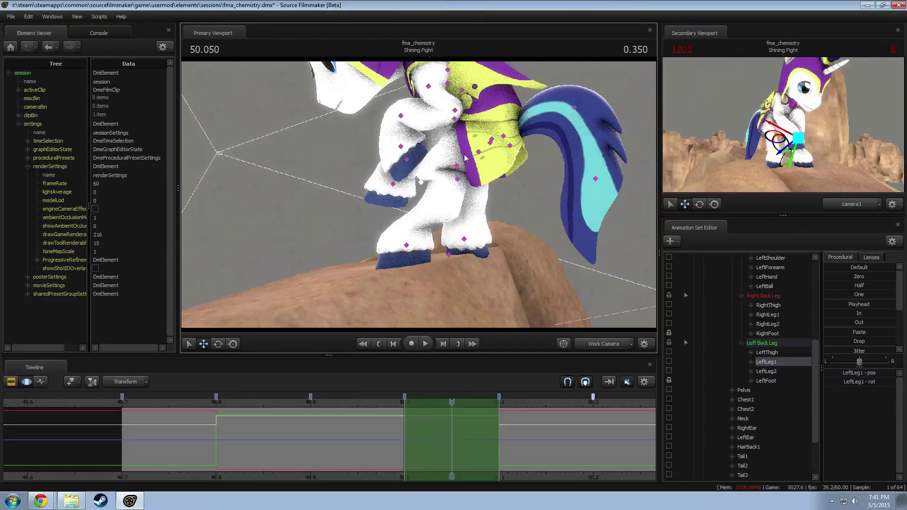
left_click(479, 153)
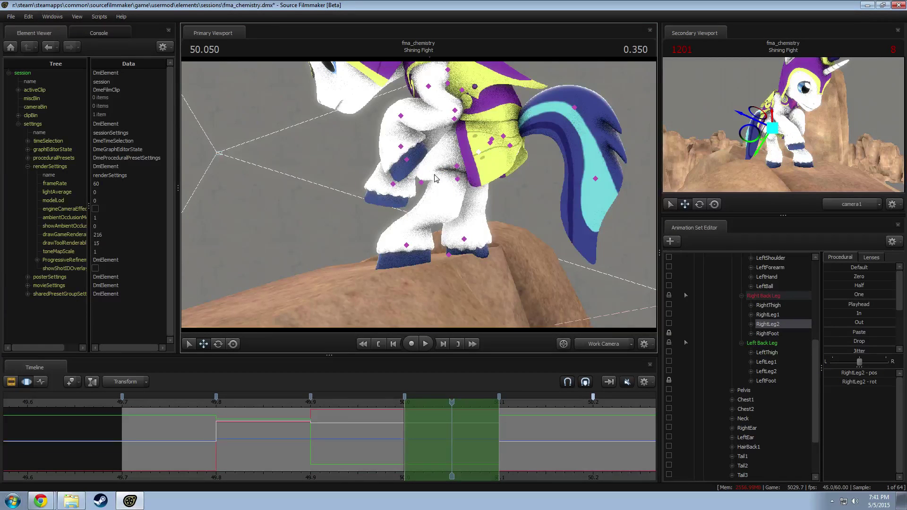
left_click(421, 182)
key("e")
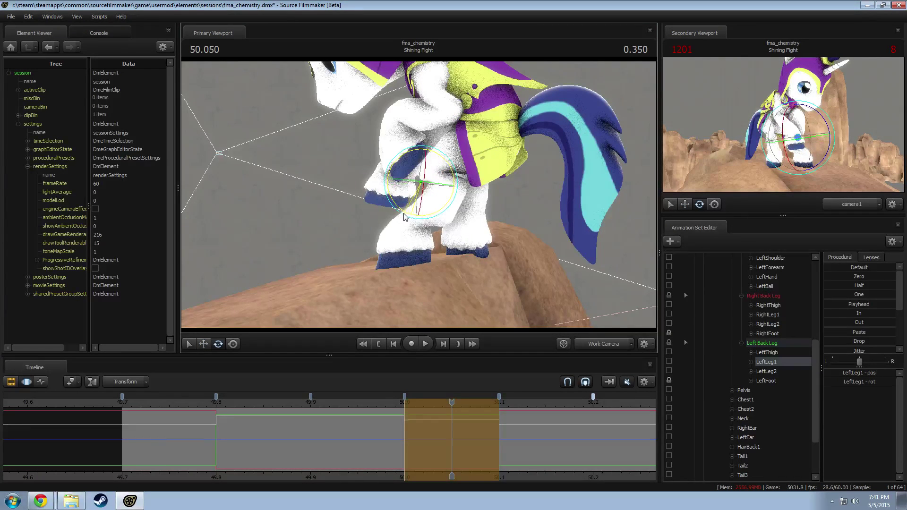
left_click_drag(404, 216, 452, 209)
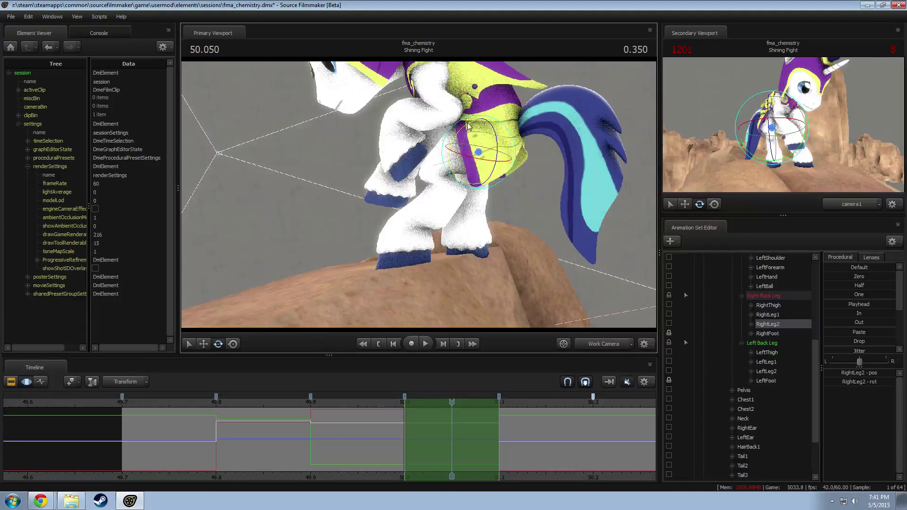
left_click(491, 144)
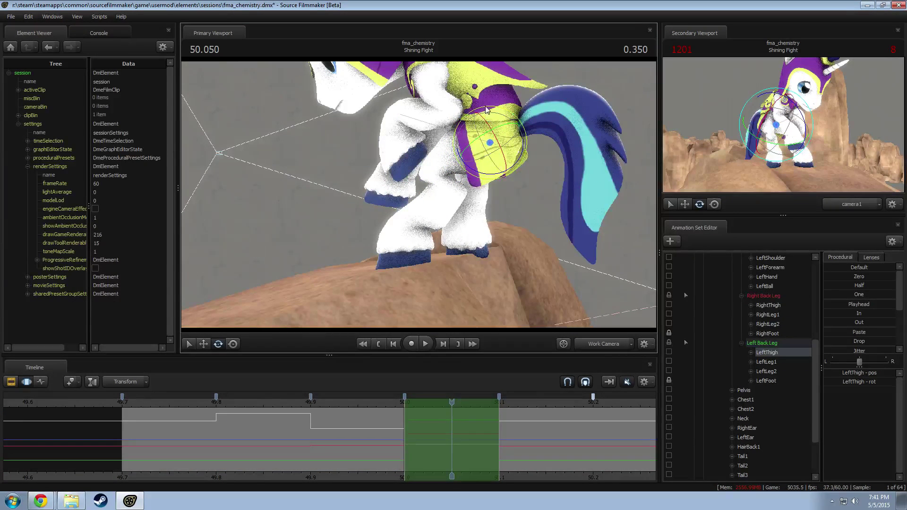
left_click_drag(457, 160, 452, 144)
Step: Rotate the LeftLeg2 bone at 50.050 to adjust the lower part of the left back leg
left_click(458, 176)
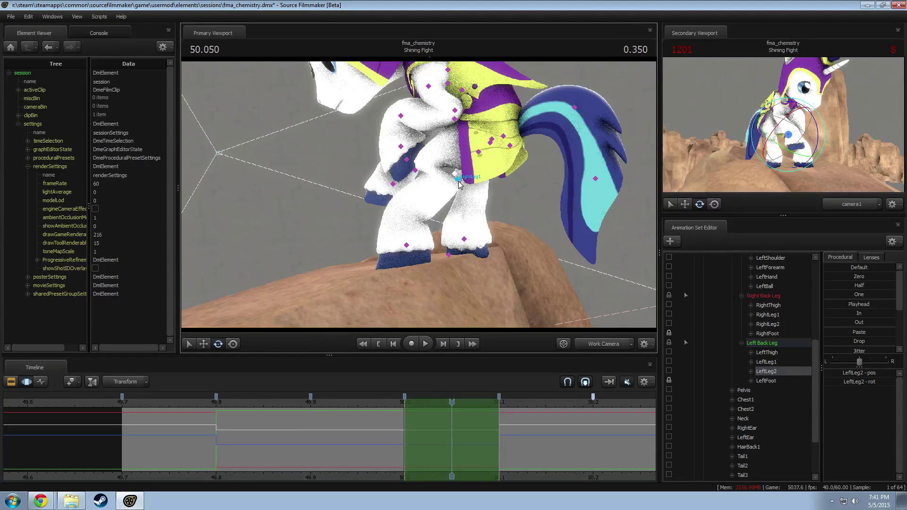
left_click(458, 181, "ctrl")
left_click(455, 174, "ctrl")
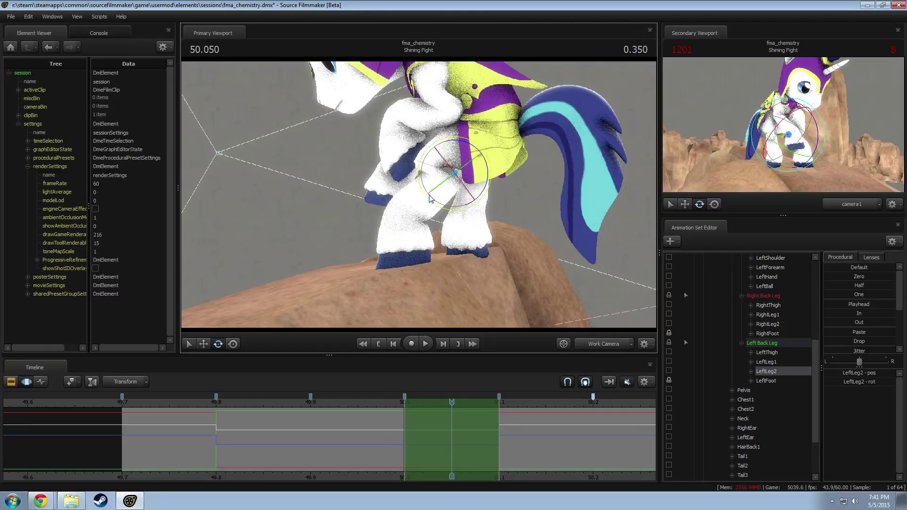
left_click_drag(429, 196, 519, 198)
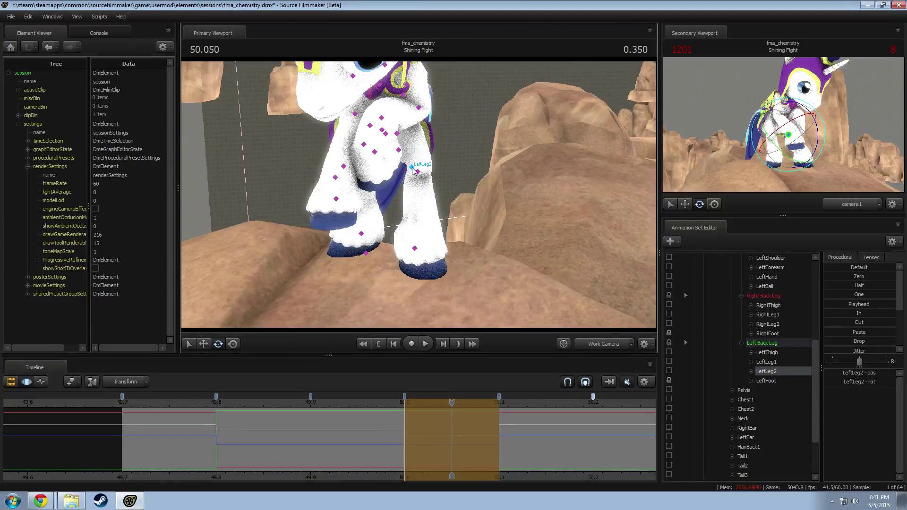
Step: Rotate the LeftLeg1 bone at 50.050 to adjust the left back knee, checking the pose through camera1 and from both sides
left_click(417, 172)
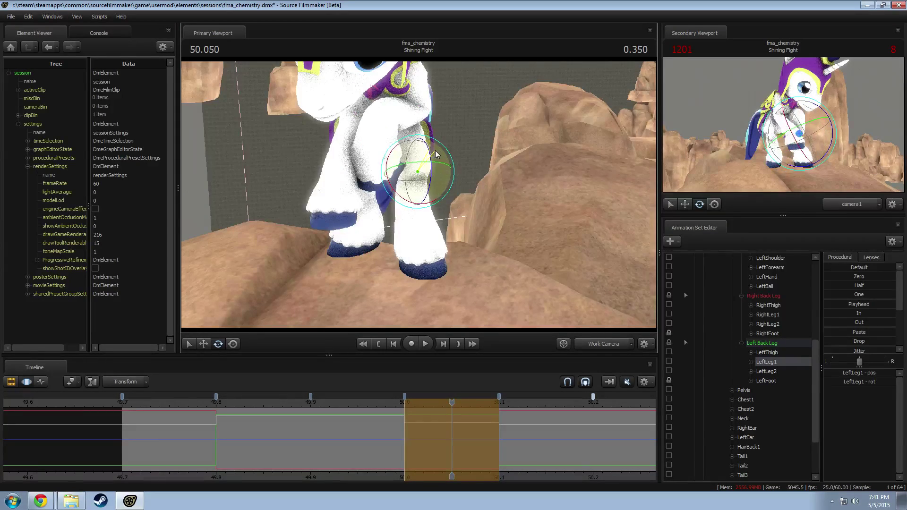
left_click_drag(436, 154, 433, 220, "alt")
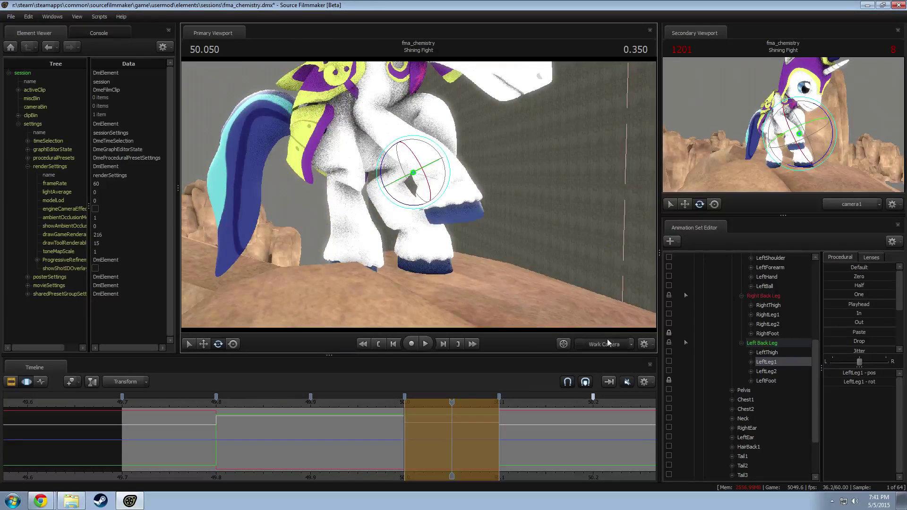
left_click(608, 340)
left_click_drag(331, 452, 286, 441)
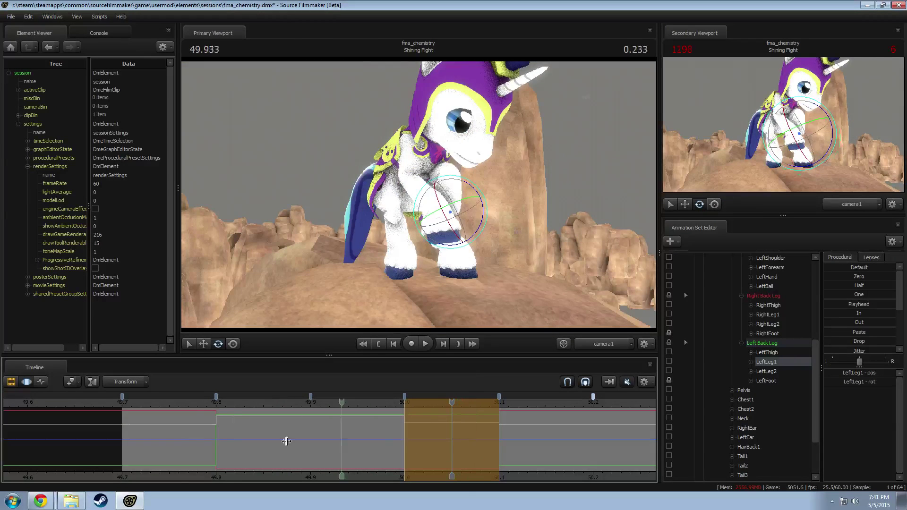
left_click(448, 454)
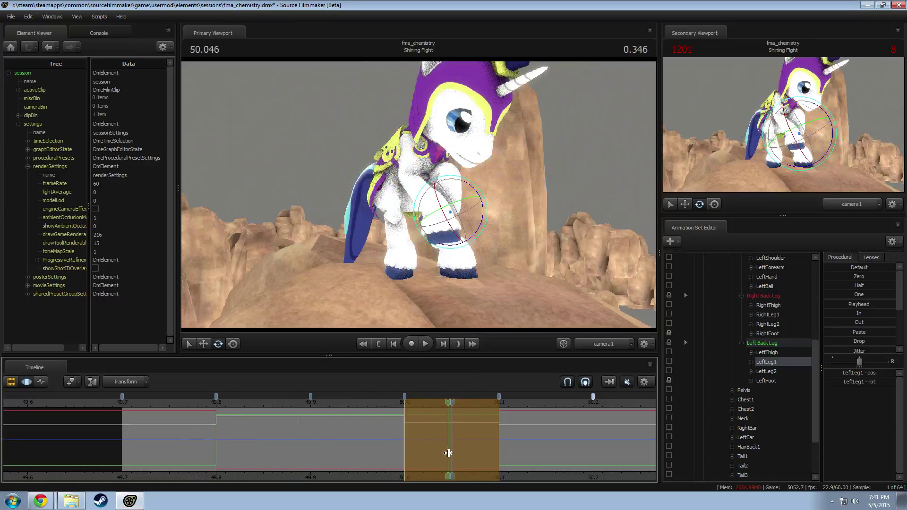
left_click(604, 344)
left_click_drag(551, 300, 574, 290, "alt")
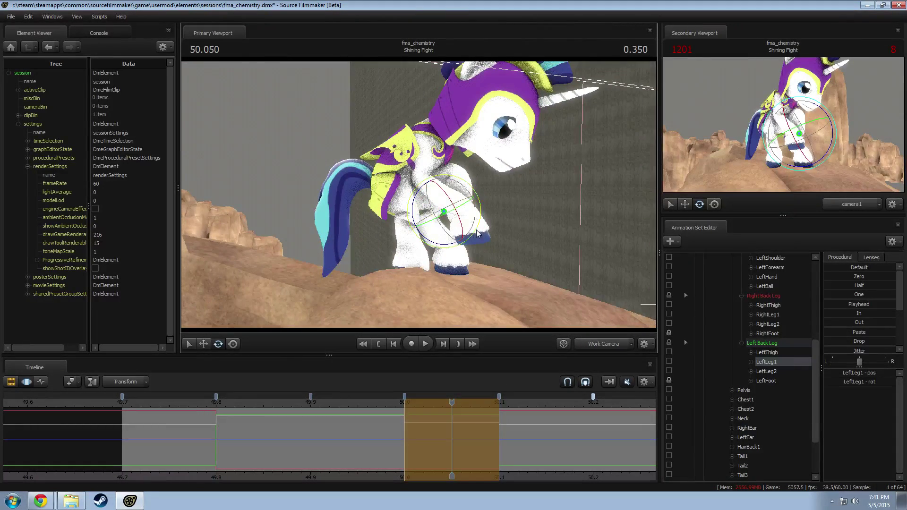
left_click_drag(465, 235, 436, 211)
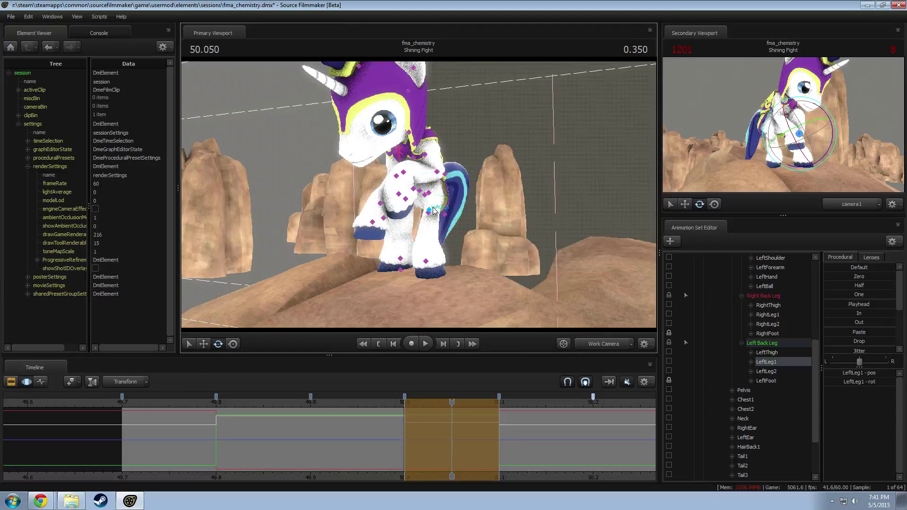
left_click(431, 214)
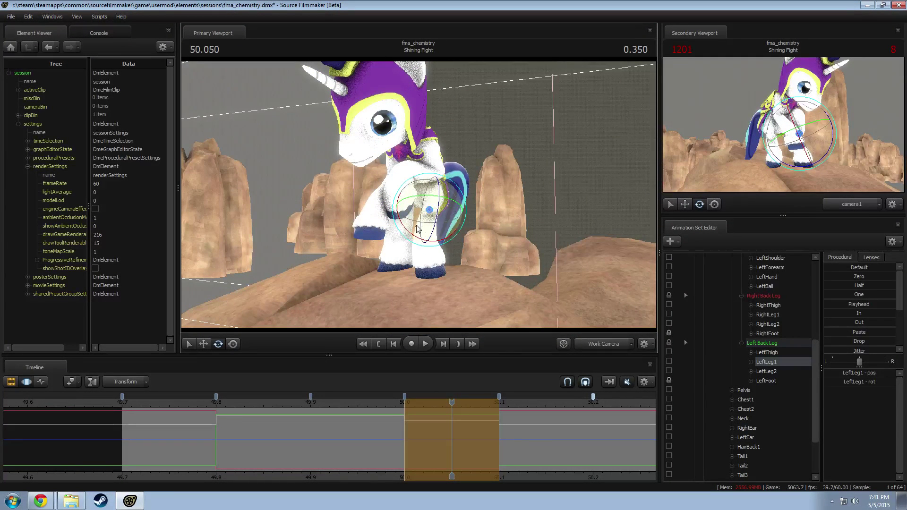
left_click_drag(418, 228, 419, 189)
Step: Rotate the LeftFoot bone at 50.050 to angle the left back hoof on the rock, checking it from the front
left_click(455, 205)
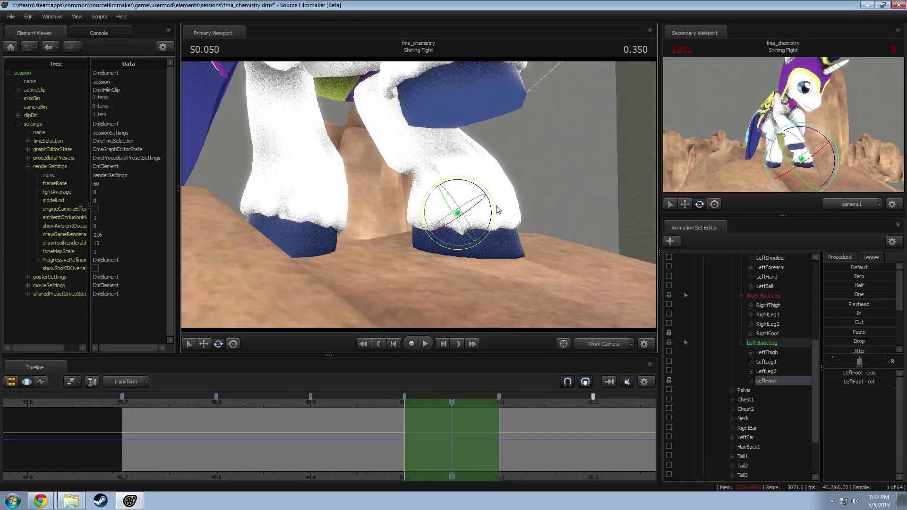
left_click_drag(492, 206, 437, 225)
key("w")
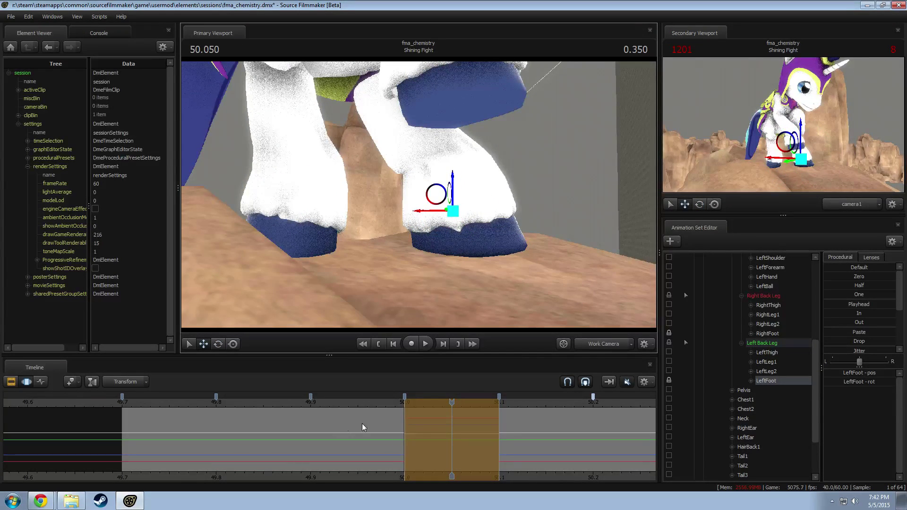
left_click_drag(363, 428, 459, 416)
key("s")
left_click_drag(529, 269, 449, 264)
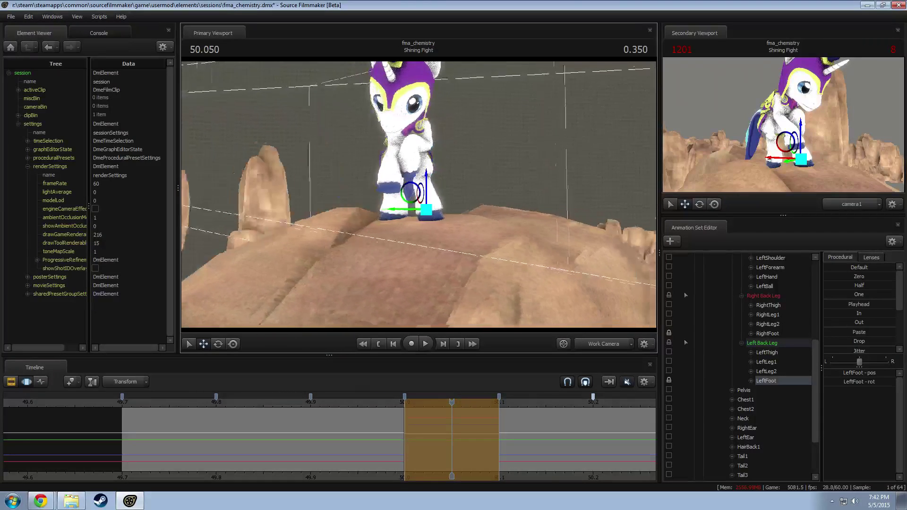
key("d")
left_click_drag(457, 217, 418, 208)
key("w")
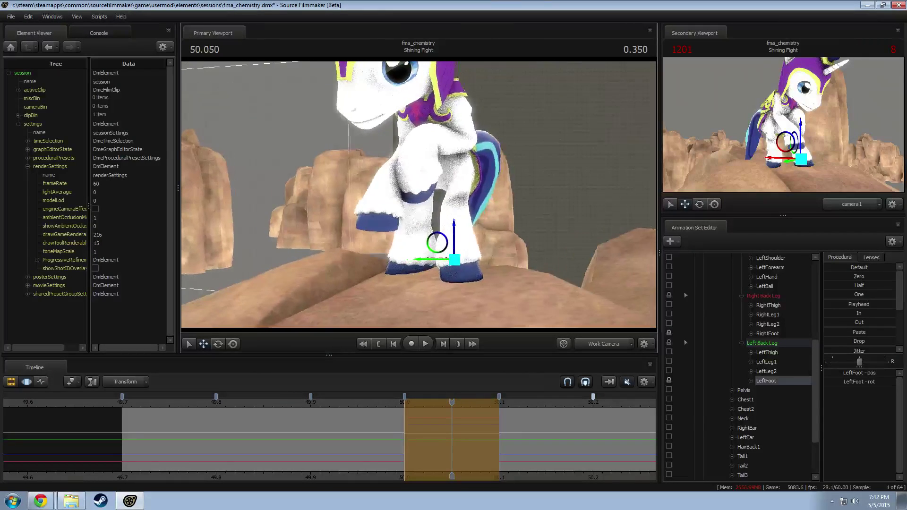
Step: Try further rotations of the LeftLeg1 and LeftThigh bones at 50.050, and undo these changes
left_click(448, 194, "ctrl")
key("e")
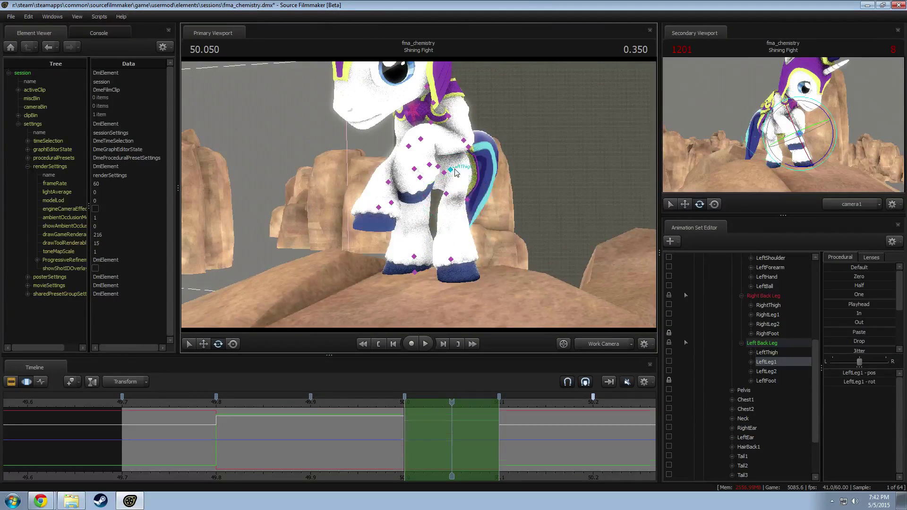
left_click(454, 170, "ctrl")
mouse_move(459, 189)
left_mouse_down()
mouse_move(466, 195)
mouse_move(449, 222)
mouse_move(419, 195)
mouse_move(466, 203)
mouse_move(429, 211)
mouse_move(477, 218)
mouse_move(487, 201)
mouse_move(479, 202)
mouse_move(539, 177)
mouse_move(491, 179)
mouse_move(475, 220)
mouse_move(527, 229)
left_mouse_up()
left_click(452, 201)
left_click(448, 201, "ctrl")
left_click(460, 199)
key("ctrl+z")
key("ctrl+z")
key("ctrl+z")
Step: Rotate the LeftLeg2 bone at 50.050 to refine the left back leg, and apply the edit to the selected time range
left_click(413, 196, "ctrl")
mouse_move(429, 198)
left_mouse_down()
mouse_move(497, 183)
mouse_move(420, 196)
left_mouse_up()
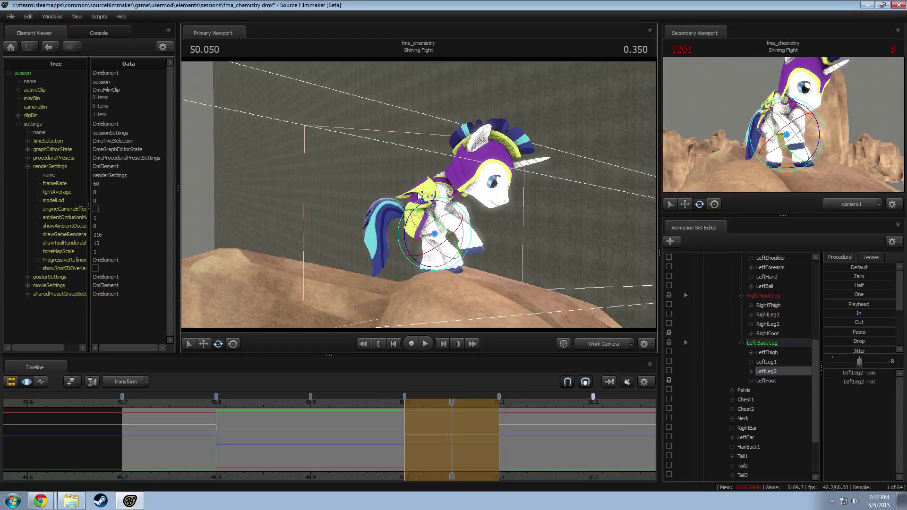
key("Return")
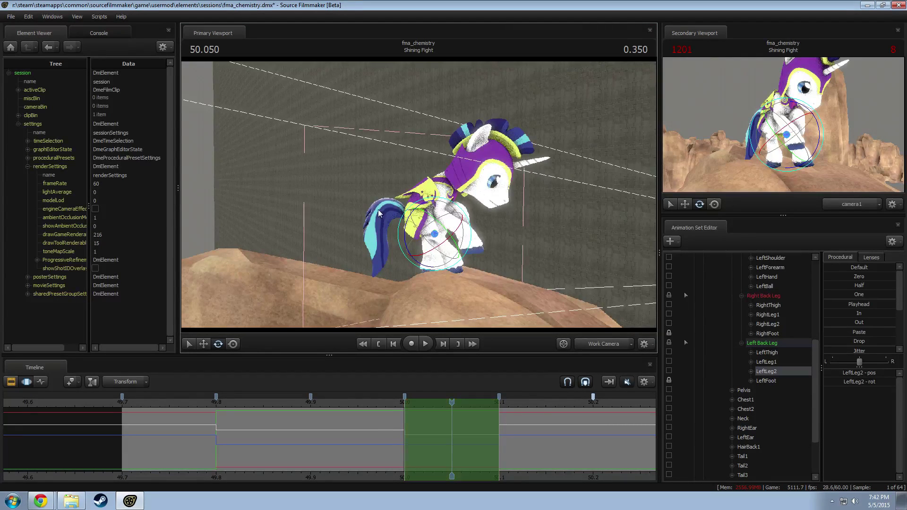
left_click_drag(378, 410, 433, 464)
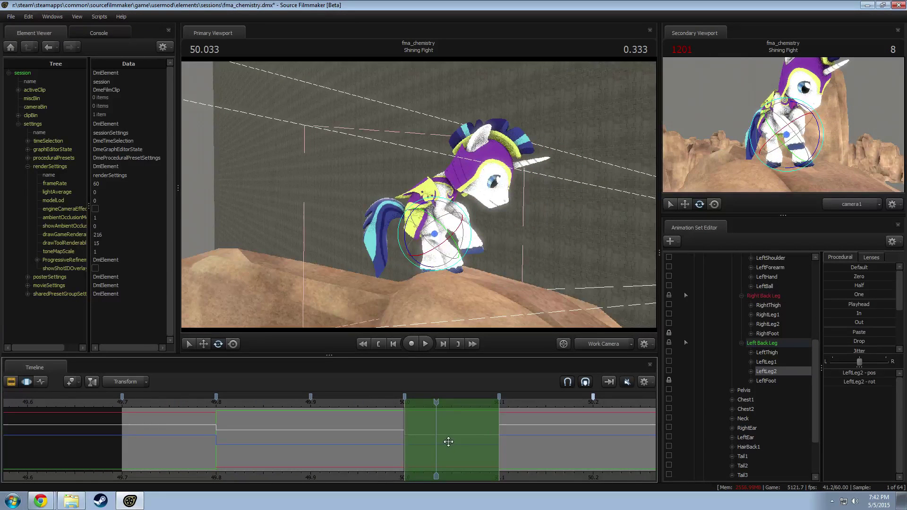
Step: Move to 50.116 and apply the In preset to all Shining Armor controls over the 50.1–50.2 time selection
middle_click_drag(528, 477, 353, 458)
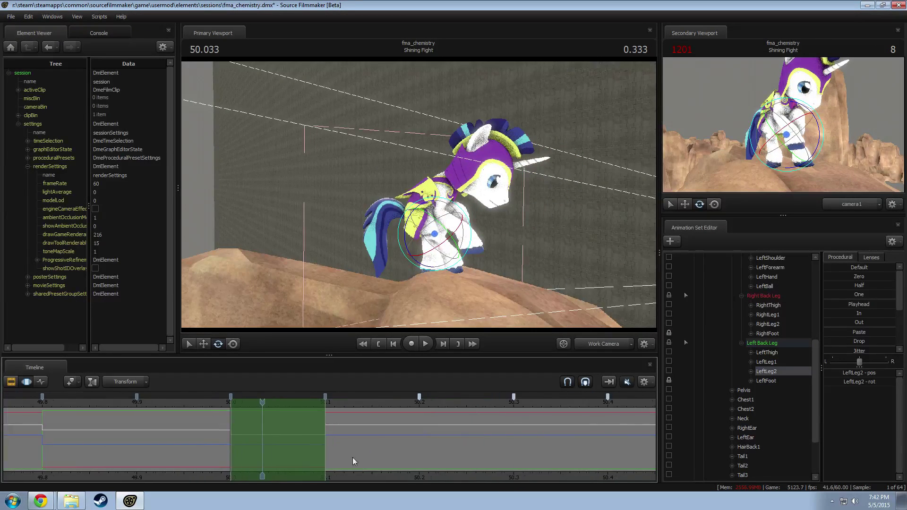
left_click_drag(284, 423, 381, 432)
key("Right")
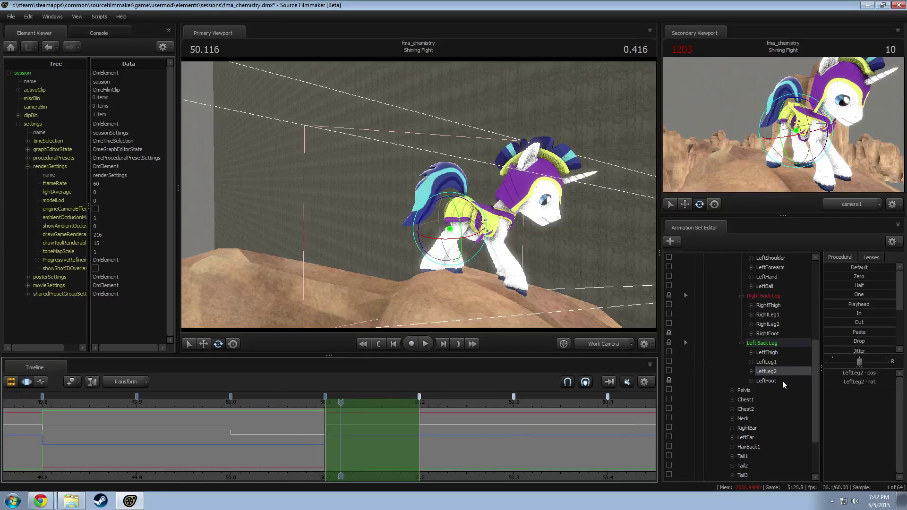
scroll(784, 344, "up", 7)
left_click(736, 294)
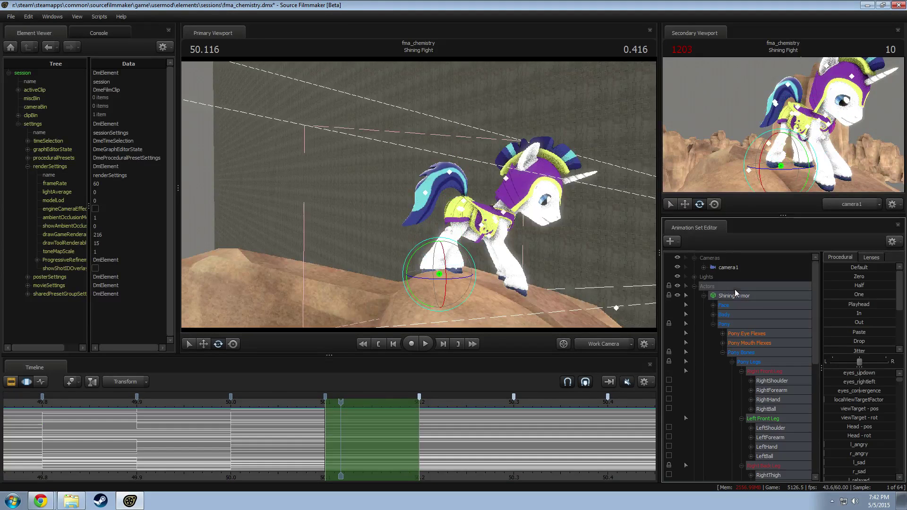
left_click(852, 315)
left_click_drag(589, 240, 591, 246)
key("w")
Step: Switch to the Fullmetal Alchemist opening on YouTube, examine the fight reference around 0:48, and return to Source Filmmaker
key("alt+Tab")
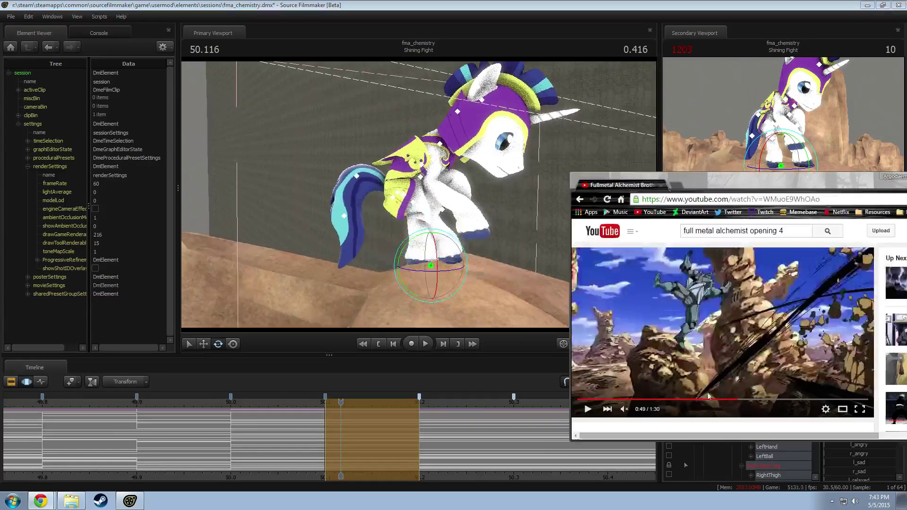
left_click(736, 401)
left_click(736, 401)
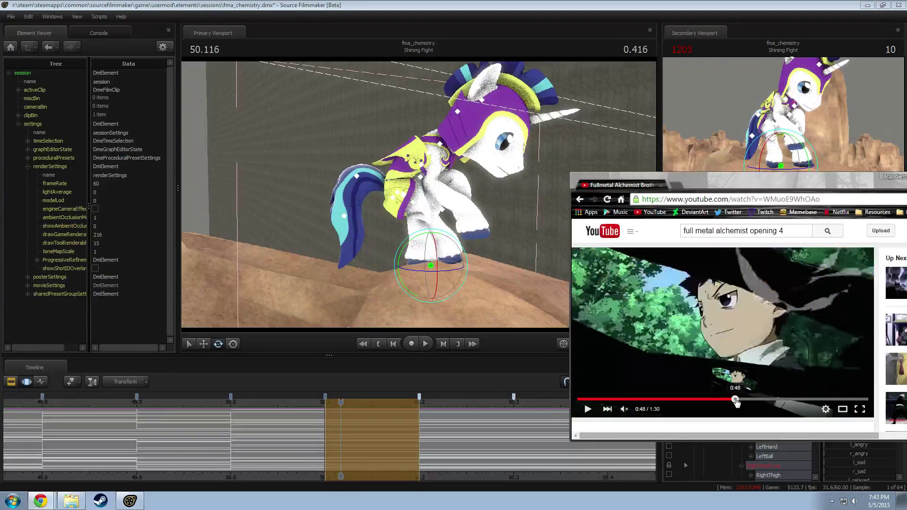
key("space")
key("space")
left_click_drag(736, 402, 738, 402)
key("alt+Tab")
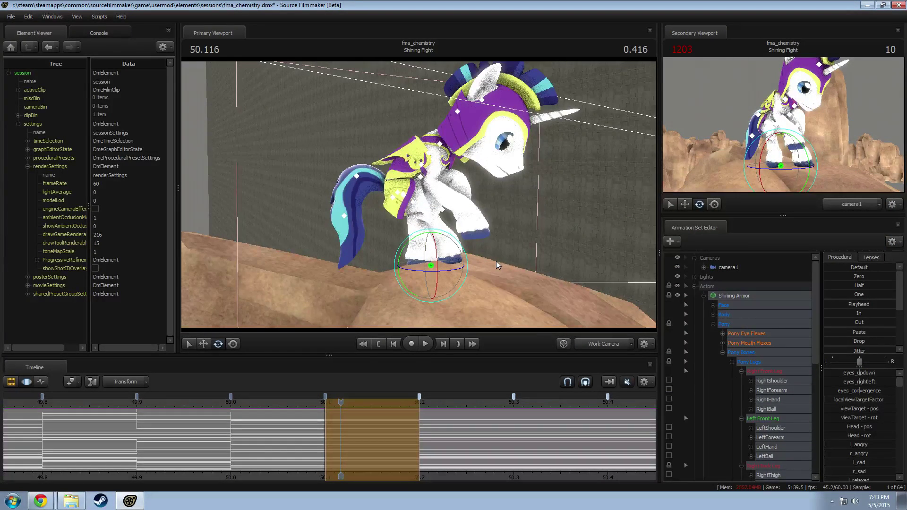
Step: Close the pending edit on the selected time range and move the playhead to 50.150
left_click_drag(511, 224, 490, 219)
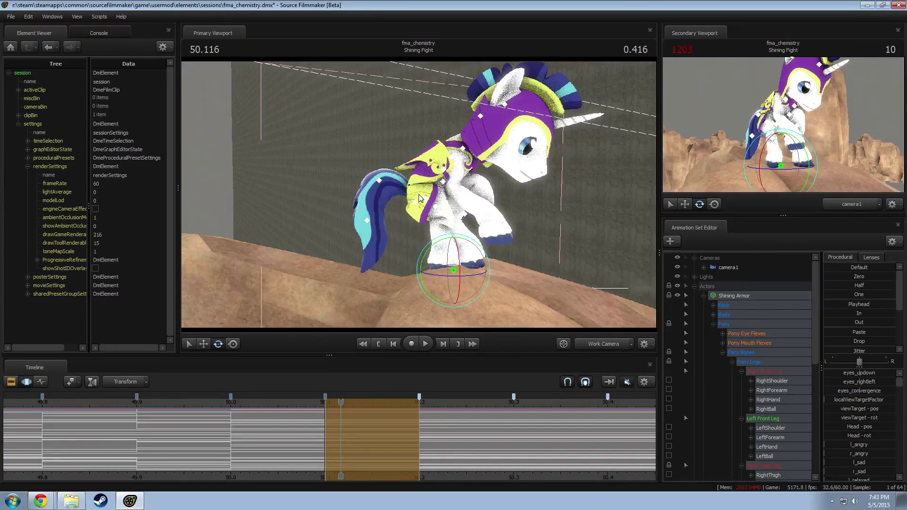
key("Escape")
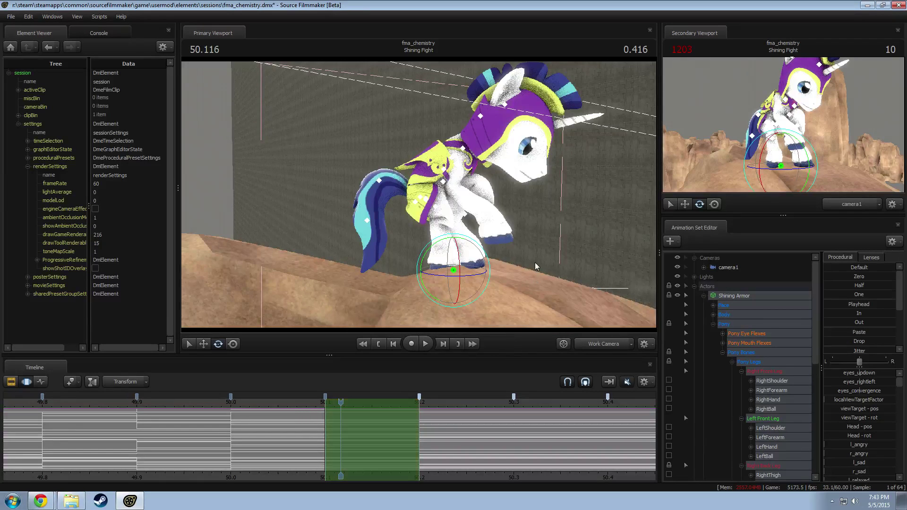
left_click_drag(449, 177, 465, 211)
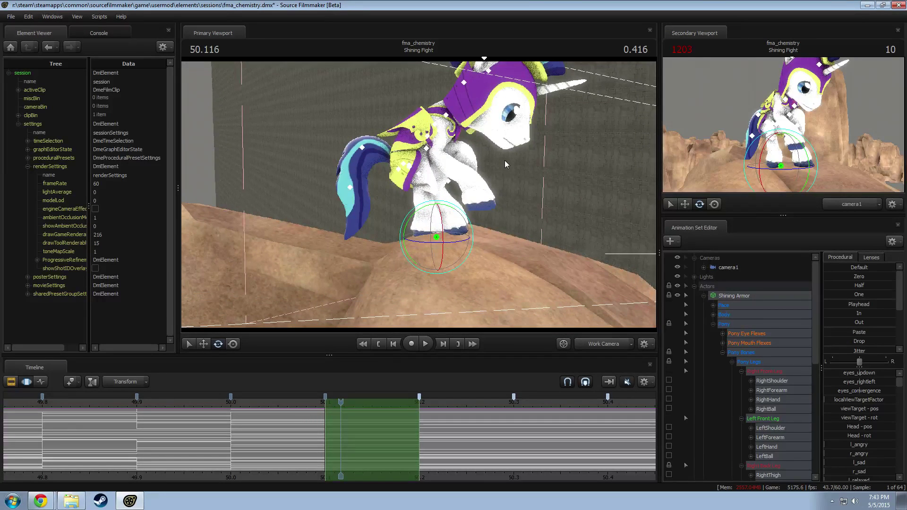
left_click_drag(504, 160, 420, 198)
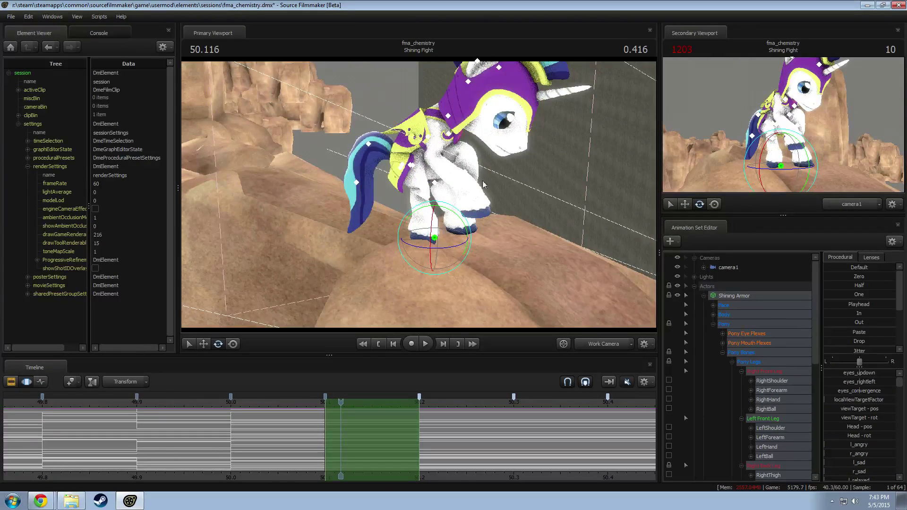
left_click_drag(483, 185, 437, 150)
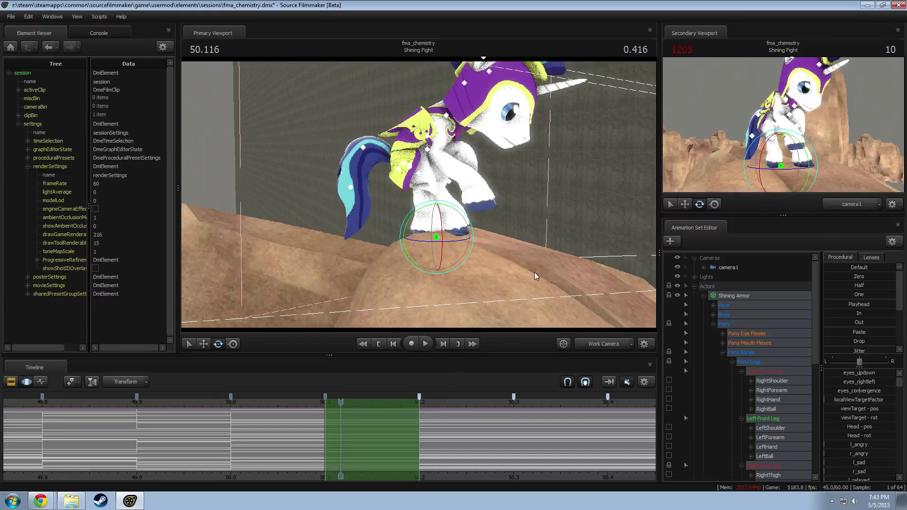
left_click_drag(340, 404, 371, 409)
left_click_drag(420, 198, 419, 196)
key("w")
key("d")
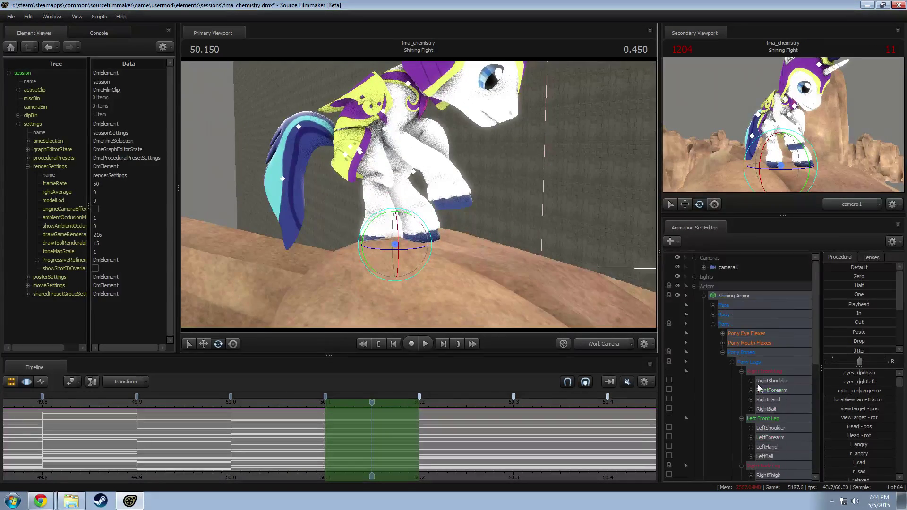
Step: Shift Shining Armor's Pelvis backward and slightly up, and rotate it to raise the front of the body
scroll(748, 373, "down", 2)
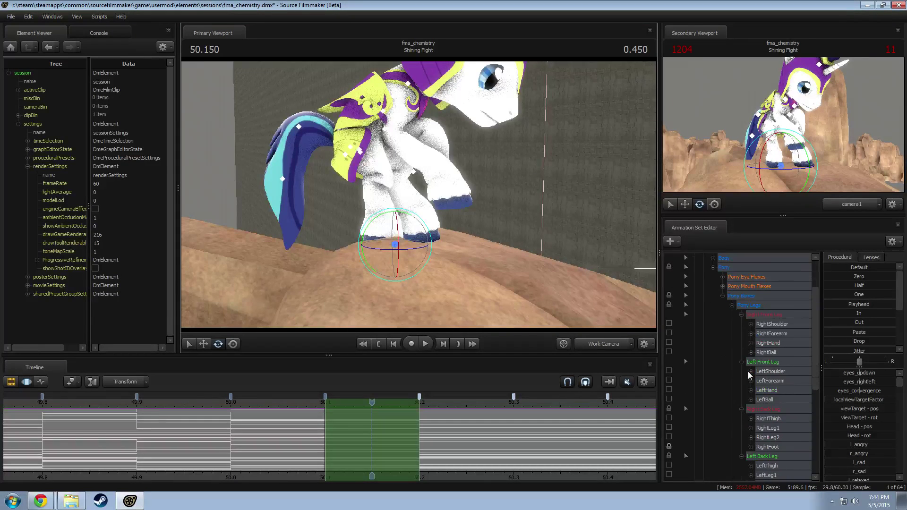
scroll(682, 417, "down", 3)
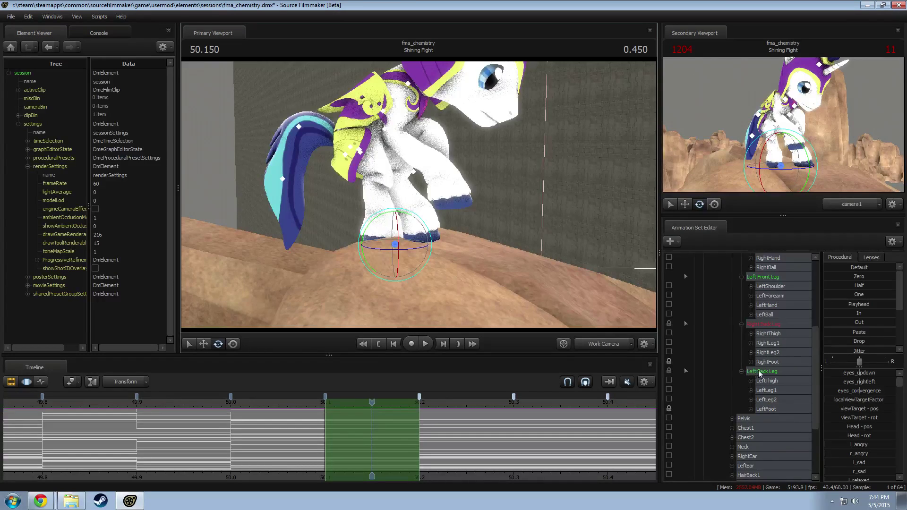
left_click_drag(462, 255, 427, 195)
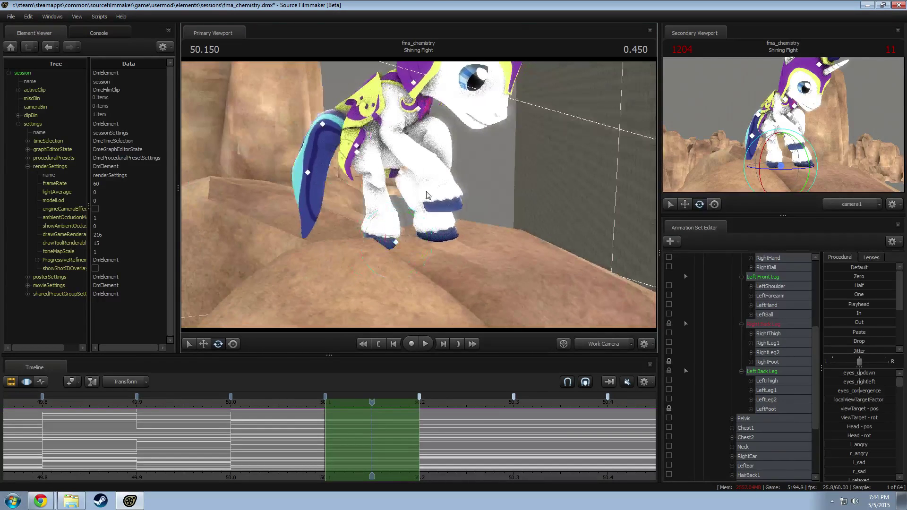
left_click(377, 150, "ctrl")
left_click(375, 151, "ctrl")
left_click_drag(376, 152, 391, 175, "alt")
key("w")
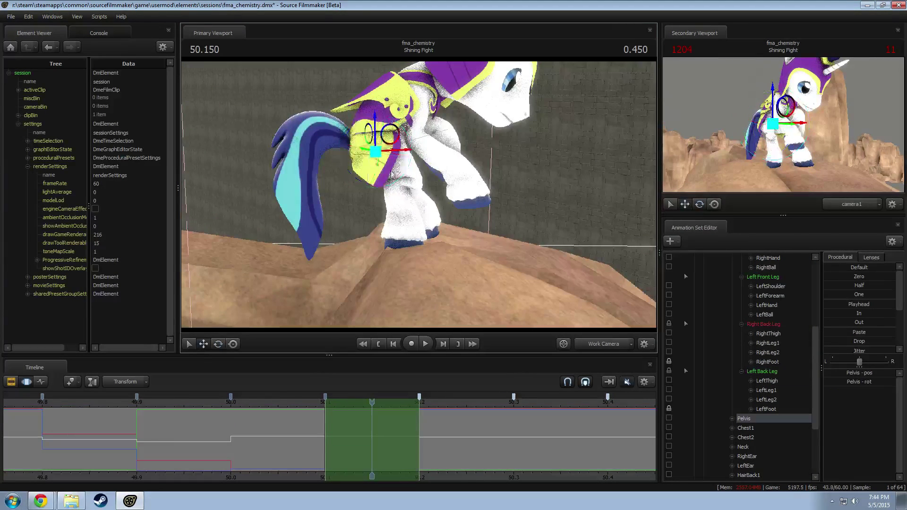
left_click_drag(385, 142, 352, 124)
key("e")
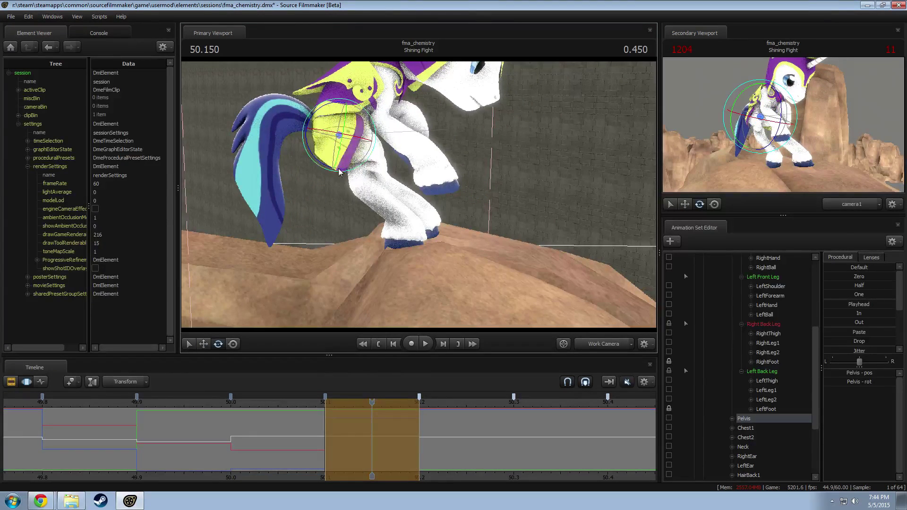
left_click_drag(340, 172, 332, 171)
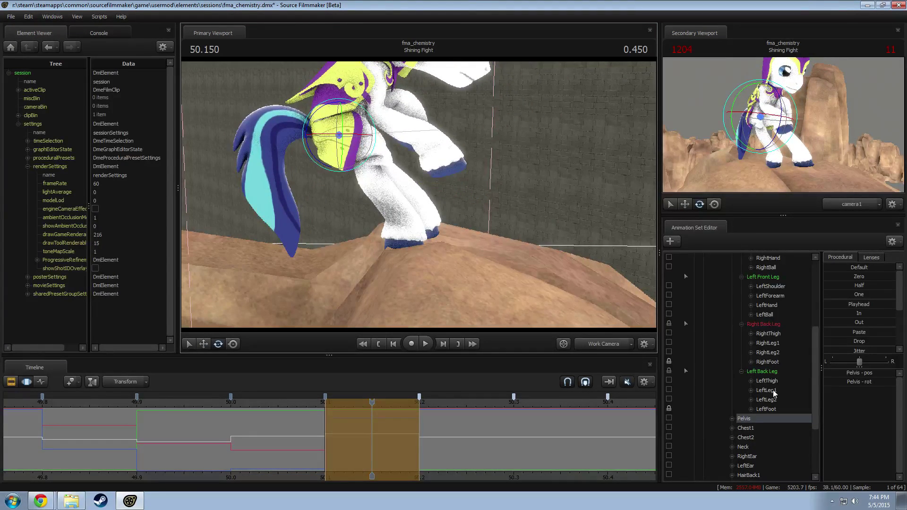
Step: Apply a procedural preset to the Thigh, Leg1 and Leg2 bones of both back legs over the selected time range
left_click_drag(767, 380, 766, 399)
left_click_drag(766, 353, 769, 334, "ctrl")
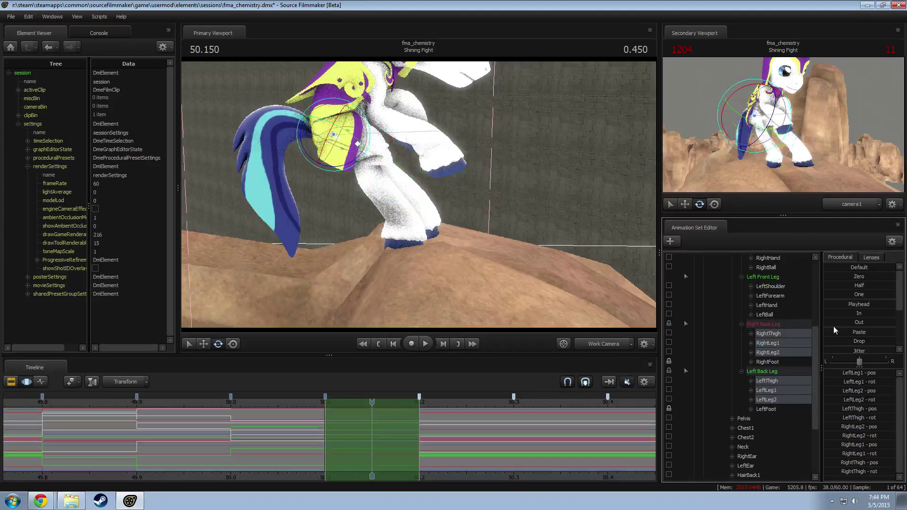
left_click_drag(365, 433, 370, 407)
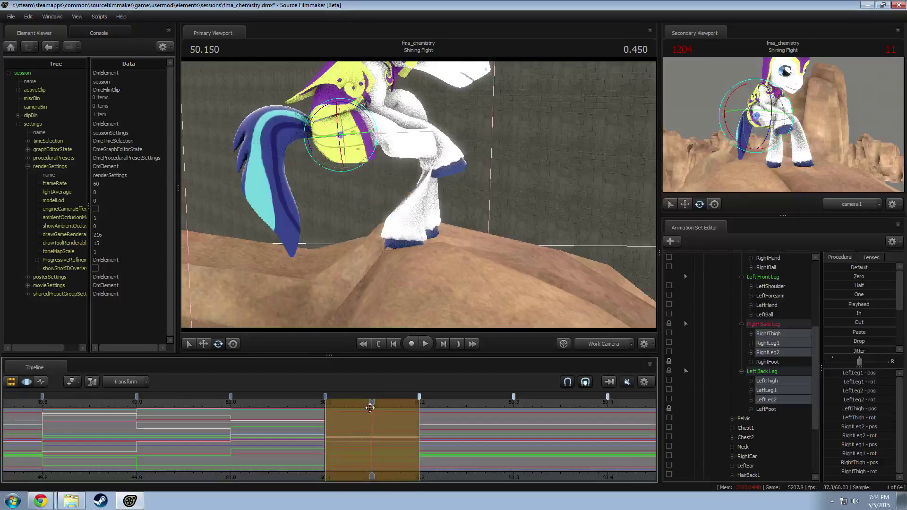
Step: Rotate the Pelvis to turn the body slightly and adjust the RightThigh rotation to match
left_click_drag(485, 279, 415, 194)
left_click(357, 133)
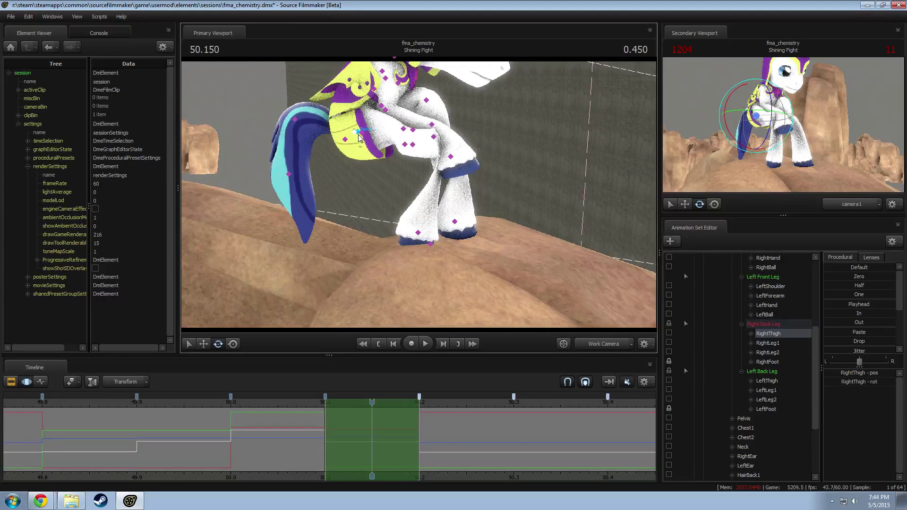
left_click(361, 134)
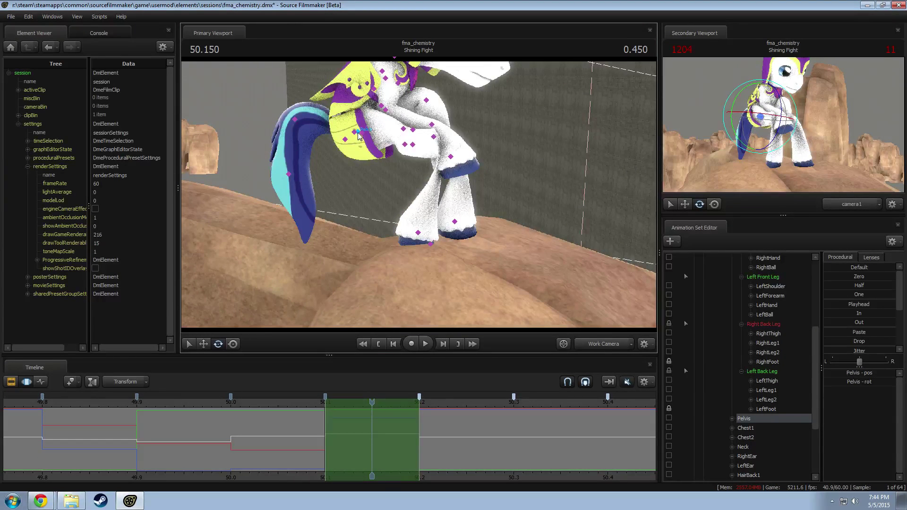
left_click_drag(388, 133, 236, 160)
left_click(357, 142)
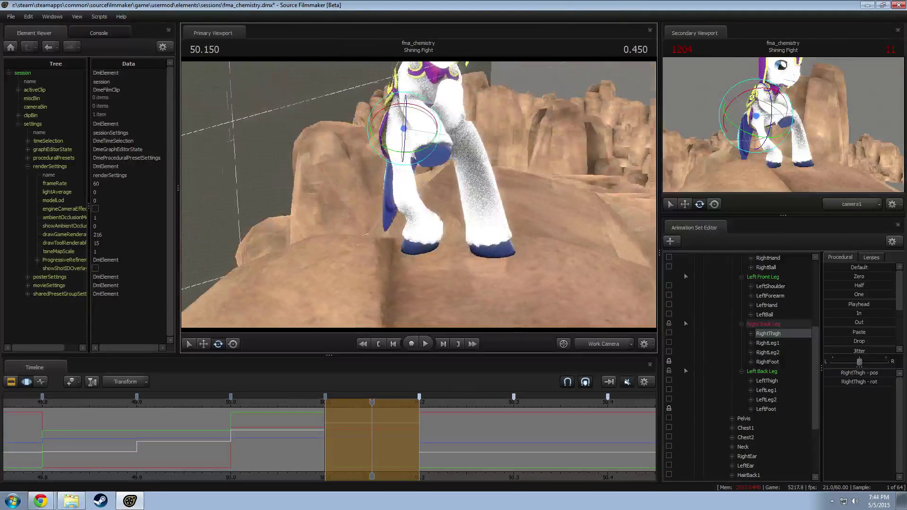
left_click_drag(468, 190, 420, 196, "alt")
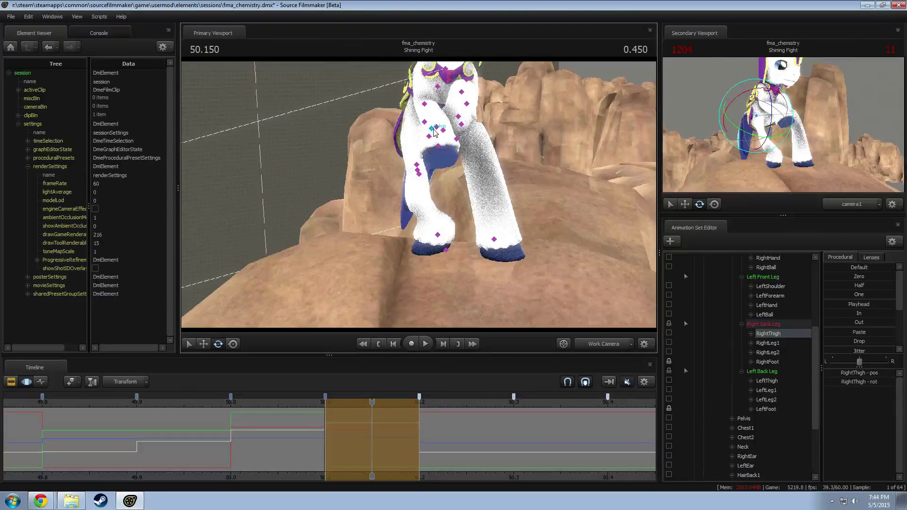
Step: Move the Pelvis sideways toward the left back leg and scrub the timeline to check the motion
left_click(436, 127, "ctrl")
left_click(434, 128)
key("w")
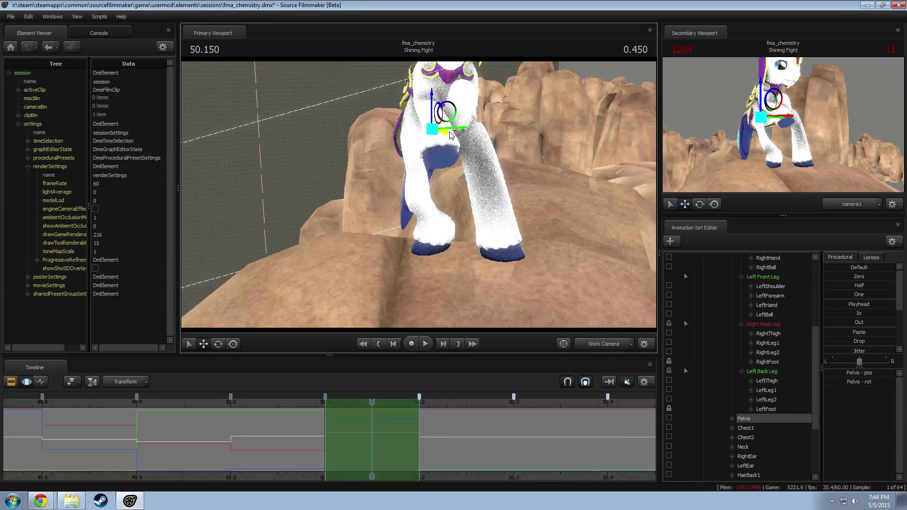
left_click_drag(217, 422, 375, 436)
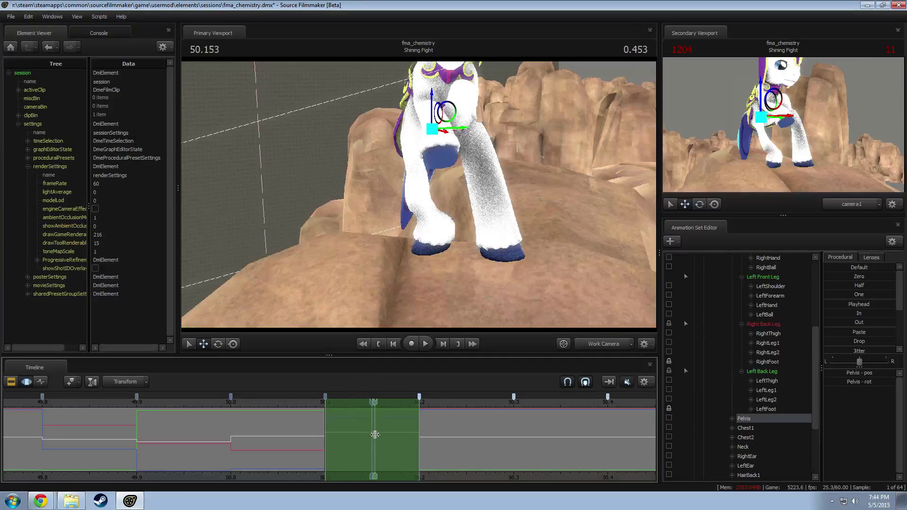
left_click_drag(457, 134, 475, 134)
left_click_drag(127, 431, 400, 450)
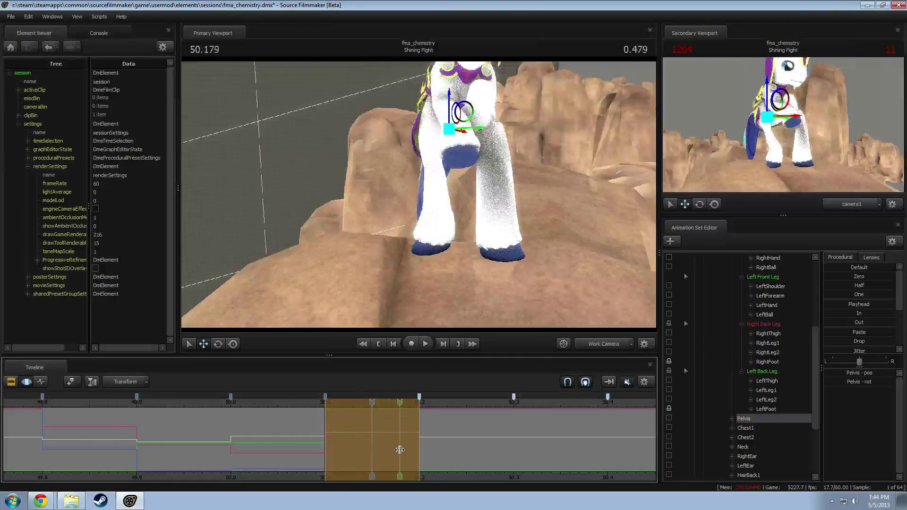
Step: Rotate the RightThigh so the right back leg lines up under the shifted hips
left_click_drag(402, 203, 387, 180, "alt")
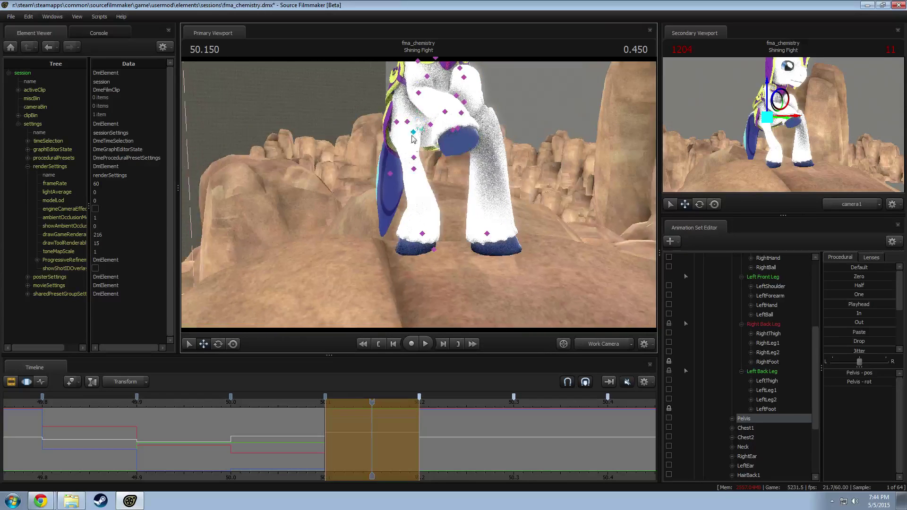
left_click(418, 146, "ctrl")
left_click_drag(417, 150, 414, 200)
left_click(409, 124)
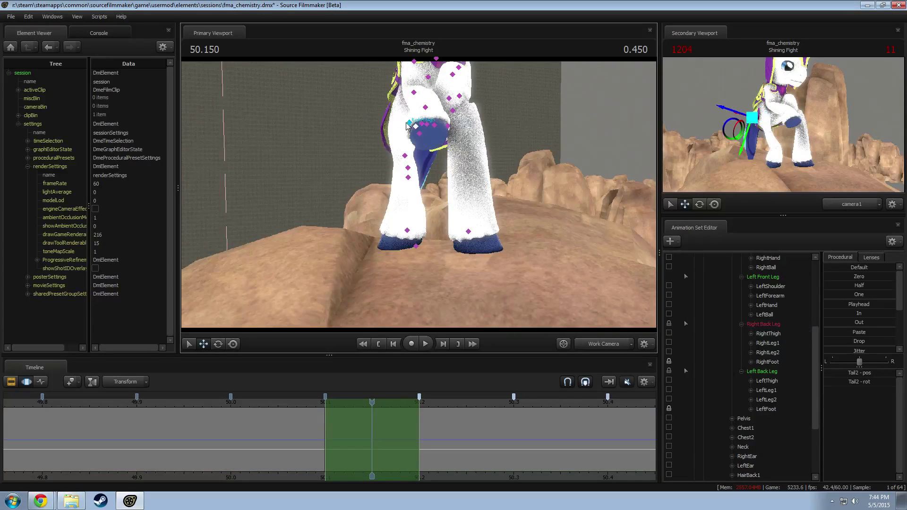
left_click(409, 125)
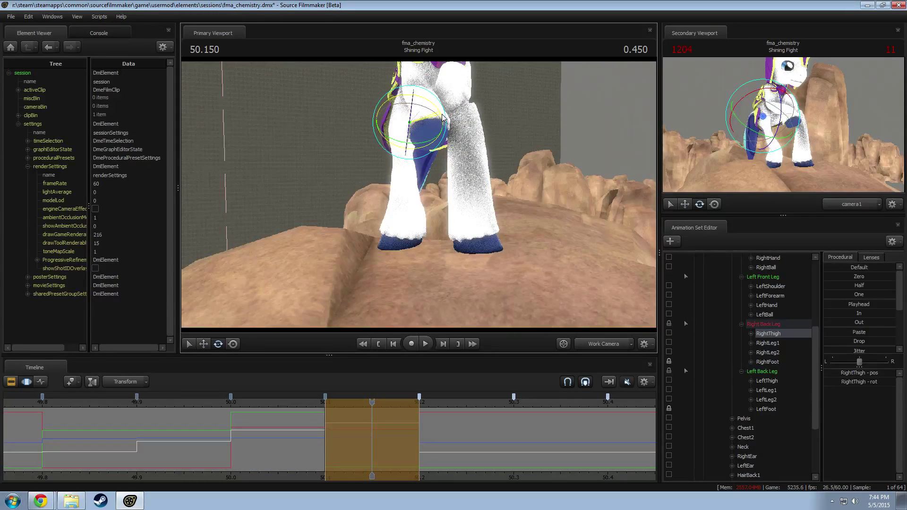
left_click_drag(443, 118, 420, 274)
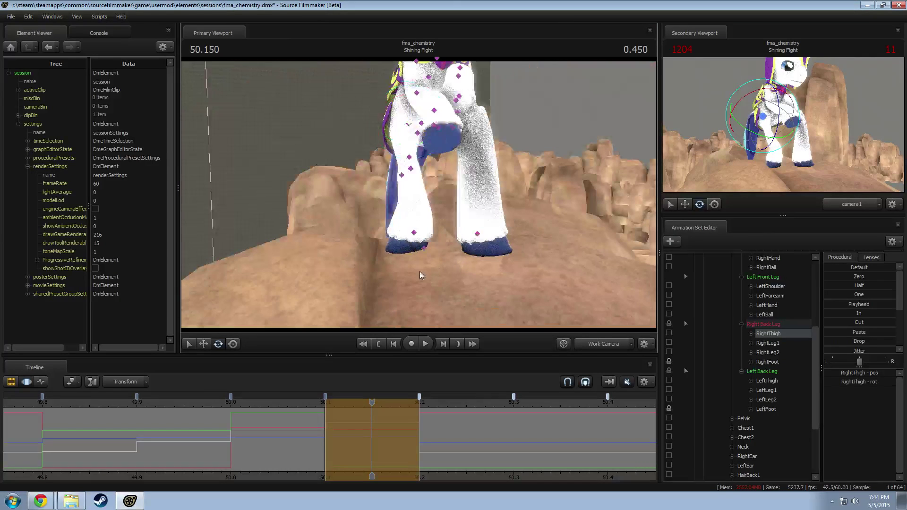
Step: Rotate the RightFoot to adjust the planted right back hoof, comparing it with the earlier frames
left_click(414, 233, "ctrl")
right_click(417, 243)
left_click(430, 248)
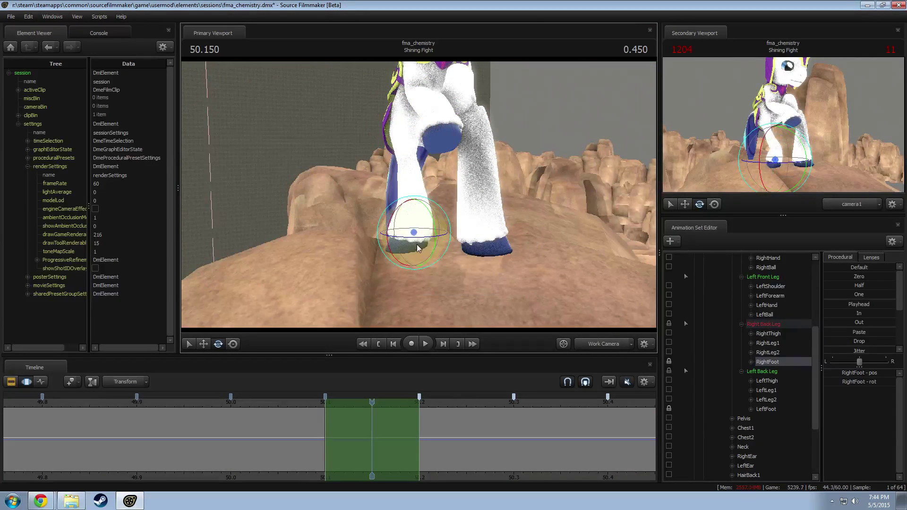
left_click_drag(418, 237, 419, 238)
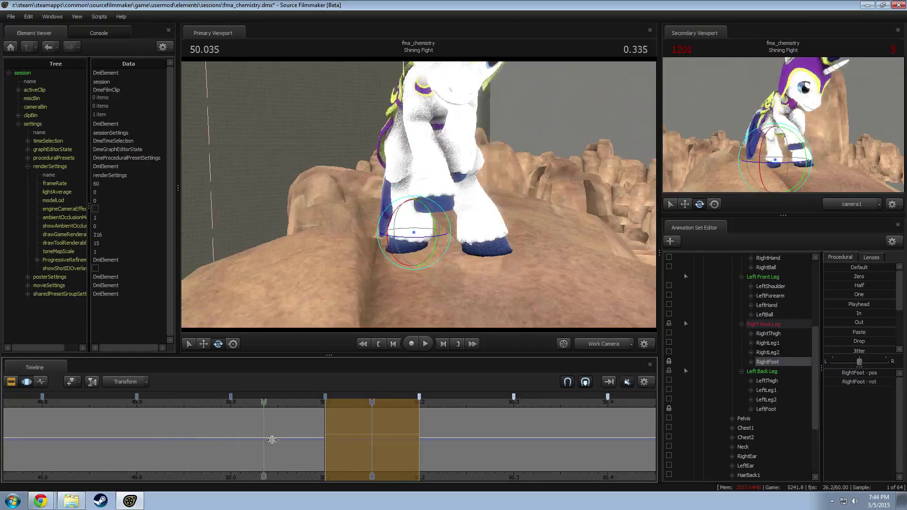
left_click_drag(416, 237, 421, 237)
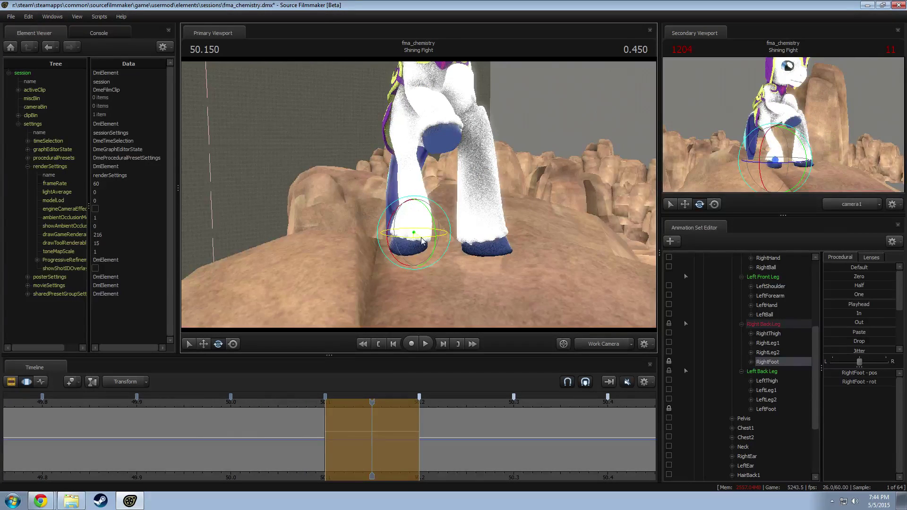
left_click_drag(435, 202, 432, 199)
Step: Refine the RightThigh rotation, checking the right back leg from the front and the side
left_click_drag(401, 250, 435, 153, "alt")
left_click(435, 153, "ctrl")
left_click_drag(331, 136, 272, 141)
left_click_drag(442, 170, 463, 182)
left_click(412, 177)
left_click(397, 176, "ctrl")
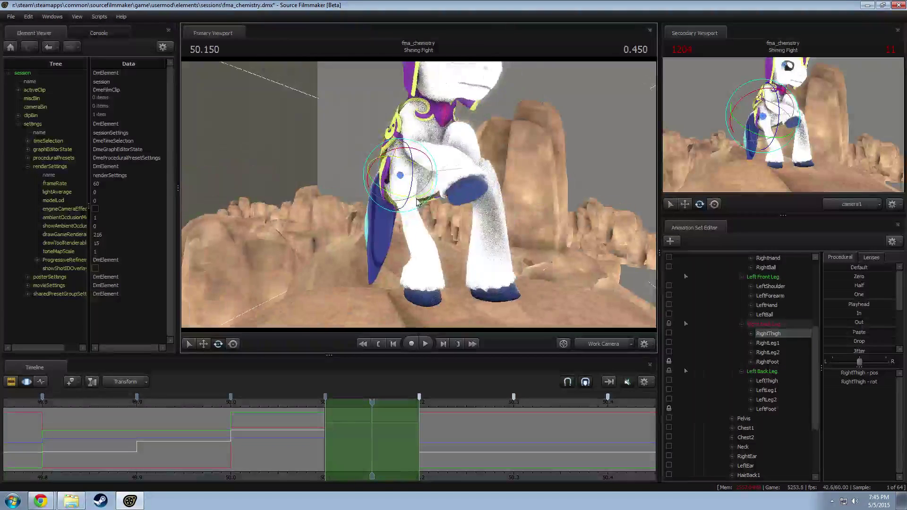
left_click_drag(397, 193, 392, 205)
left_click_drag(391, 205, 427, 155, "alt")
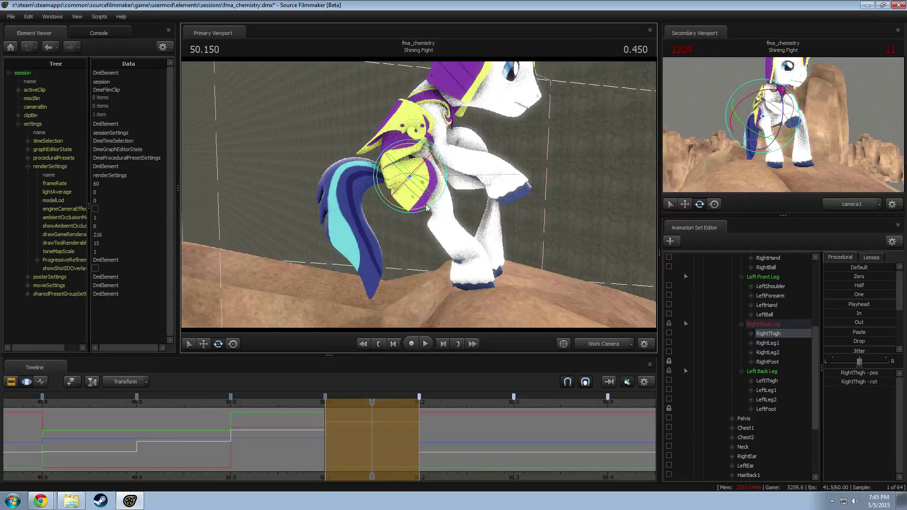
left_click_drag(427, 208, 349, 181)
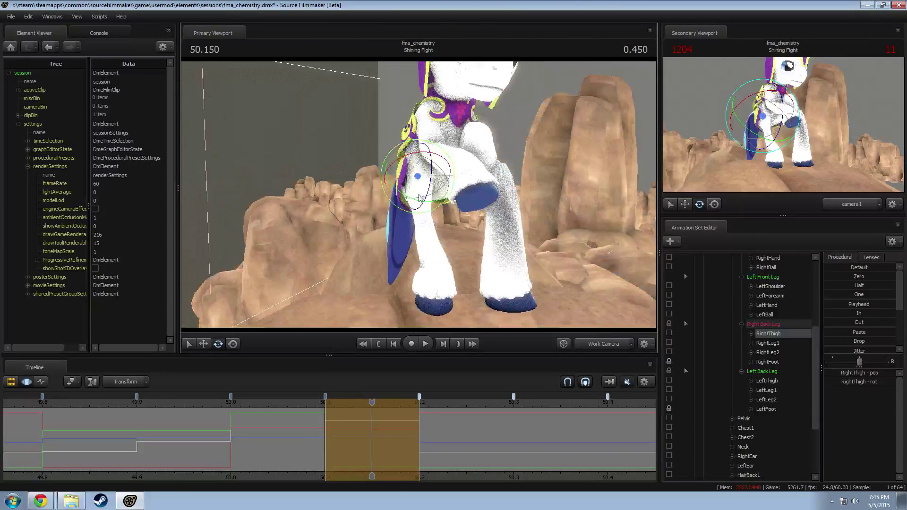
left_click_drag(434, 171, 485, 252)
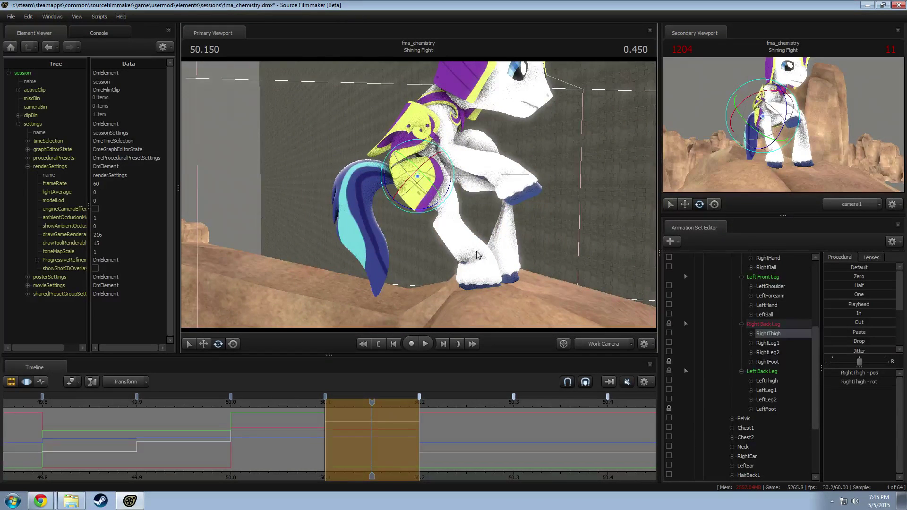
Step: Move the Pelvis slightly backward toward the tail
left_click(419, 180)
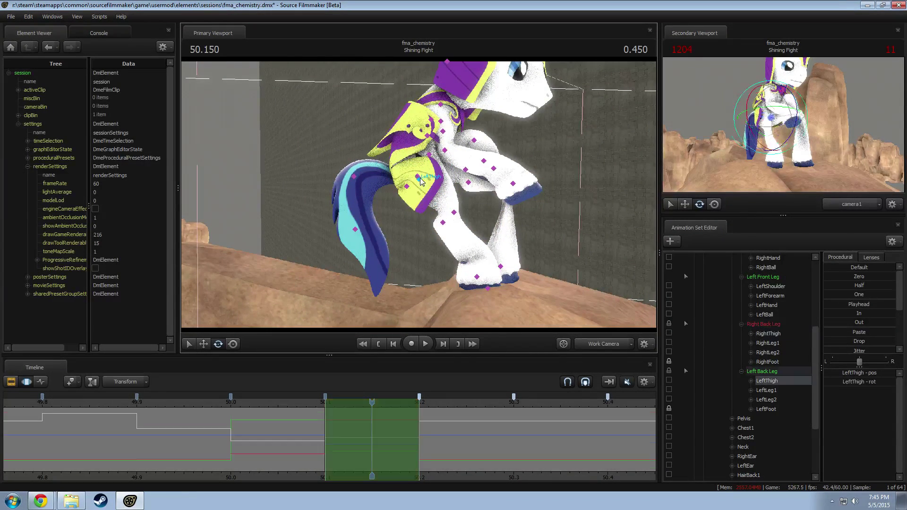
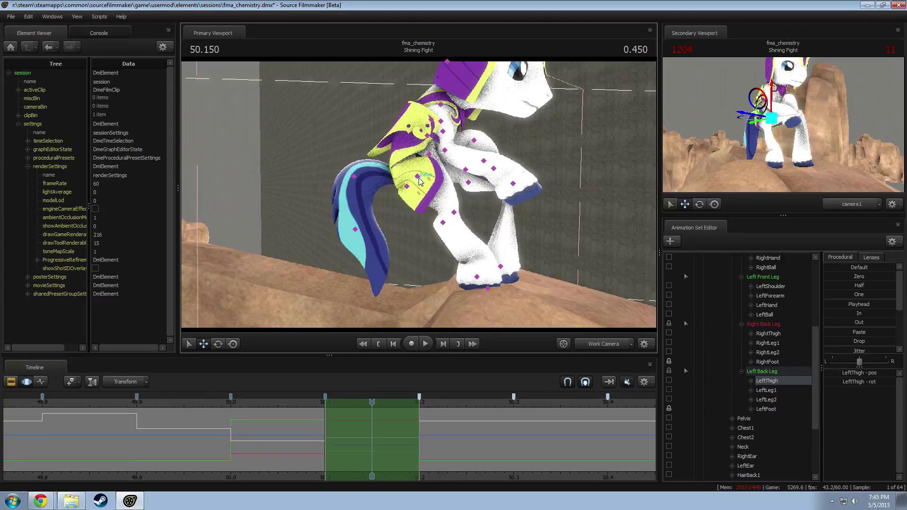
left_click(419, 179, "ctrl")
left_click_drag(430, 168, 424, 164)
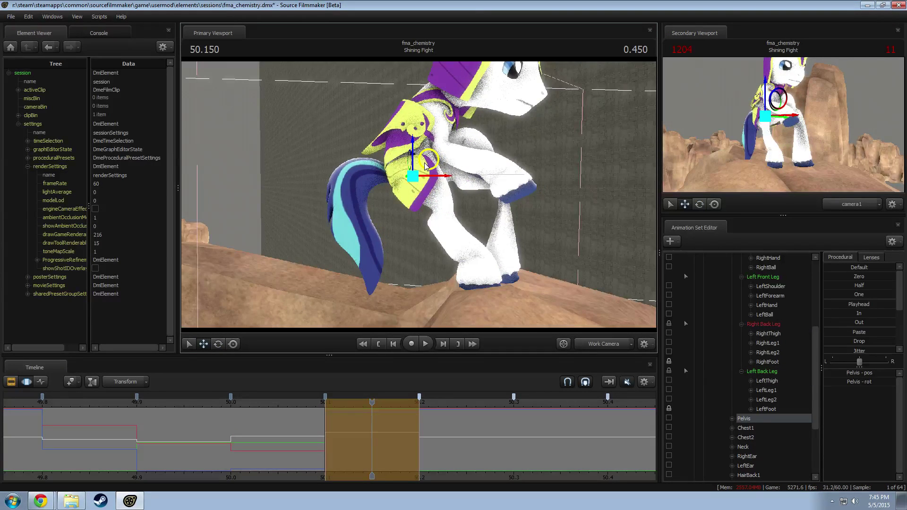
Step: Adjust the Pelvis rotation and position to turn the body slightly, checking it from another angle
left_click_drag(431, 209, 558, 179, "alt")
key("e")
key("w")
key("w")
mouse_move(419, 194)
left_mouse_down("alt")
mouse_move(439, 189)
mouse_move(419, 188)
left_mouse_up("alt")
left_click(401, 151)
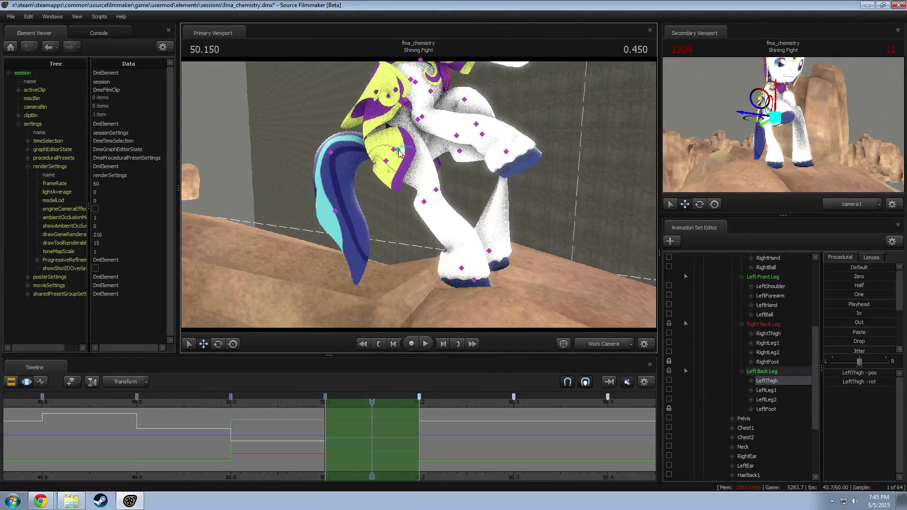
Step: Rotate the RightThigh to realign the right back leg with the adjusted hips
left_click(399, 152)
key("e")
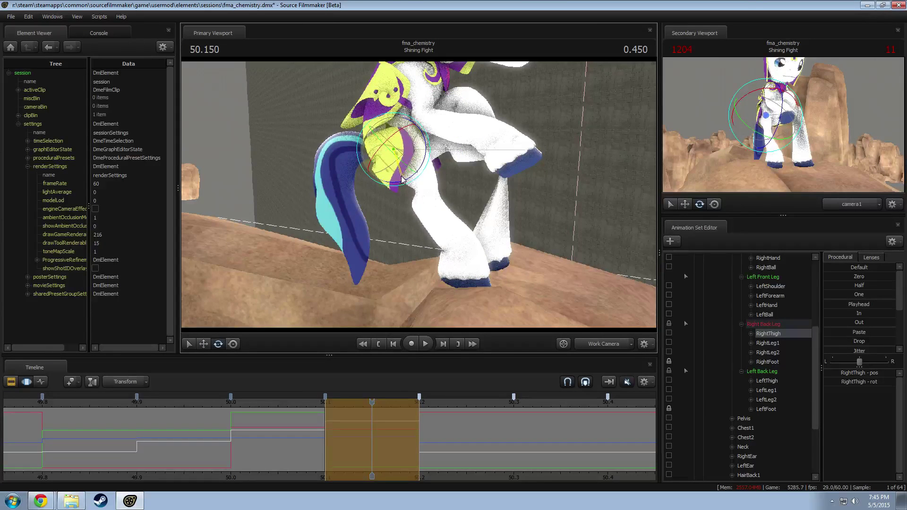
mouse_move(413, 188)
left_mouse_down("alt")
mouse_move(440, 170)
mouse_move(416, 195)
mouse_move(433, 177)
mouse_move(491, 219)
left_mouse_up("alt")
left_click(427, 201, "ctrl")
left_click(421, 154, "ctrl")
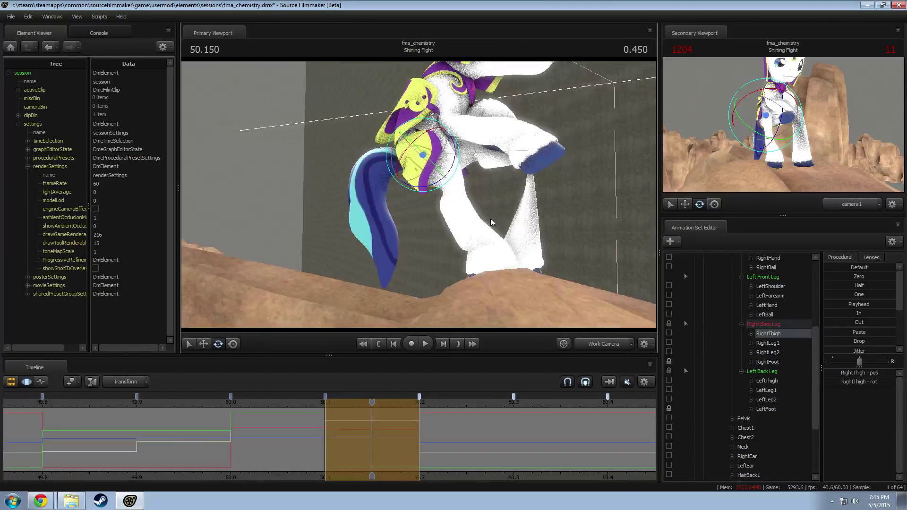
left_click_drag(474, 172, 431, 194)
left_click(431, 194)
Step: Rotate the LeftThigh to bring the left back leg in line with its planted hoof, comparing with an earlier frame
left_click(428, 191, "ctrl")
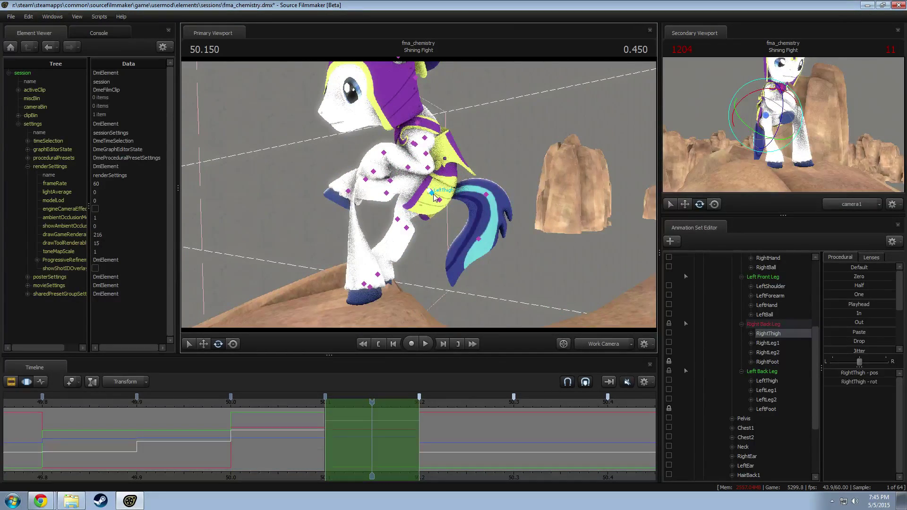
left_click(431, 193, "ctrl")
left_click_drag(414, 192, 420, 199)
key("ctrl")
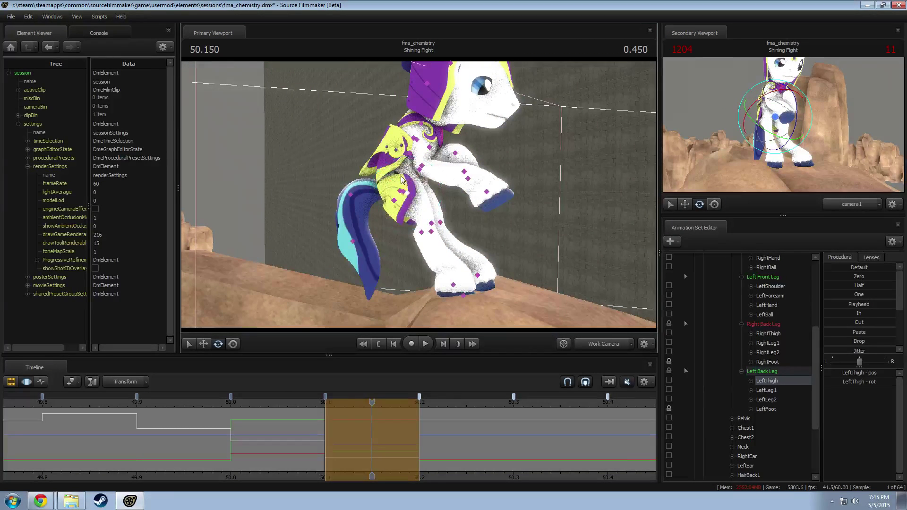
key("shift")
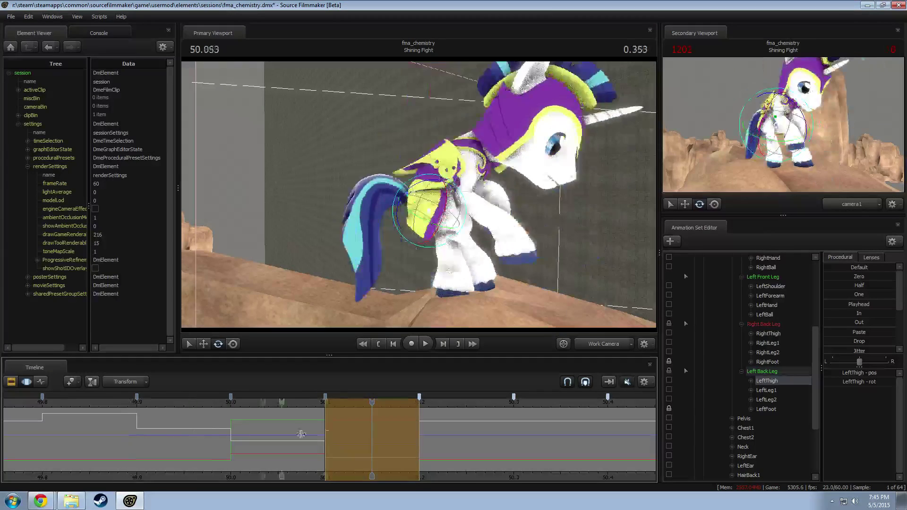
key("q")
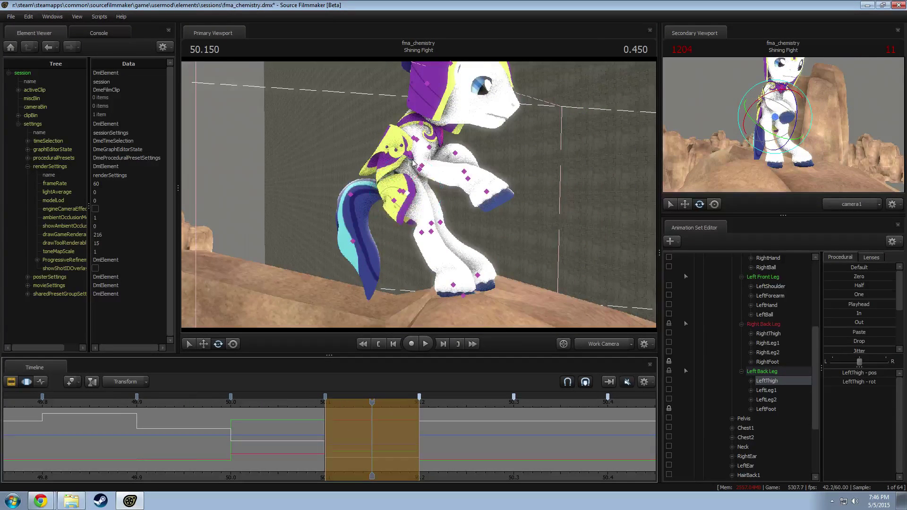
Step: Rotate Chest1 to adjust the torso's lean, checking the pose from the front and the side
left_click(410, 153)
key("e")
left_click_drag(442, 151, 436, 158)
left_click_drag(455, 234, 419, 213, "alt")
left_click_drag(399, 254, 432, 207)
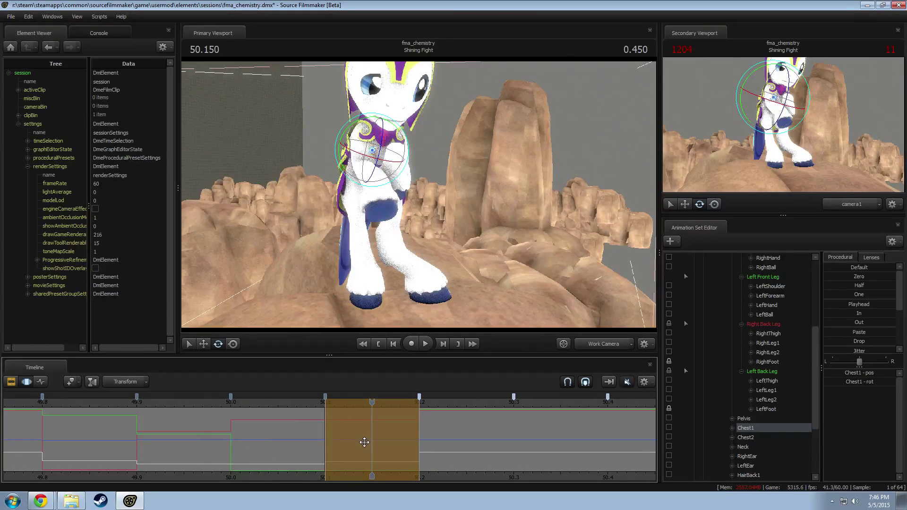
left_click_drag(403, 278, 433, 280)
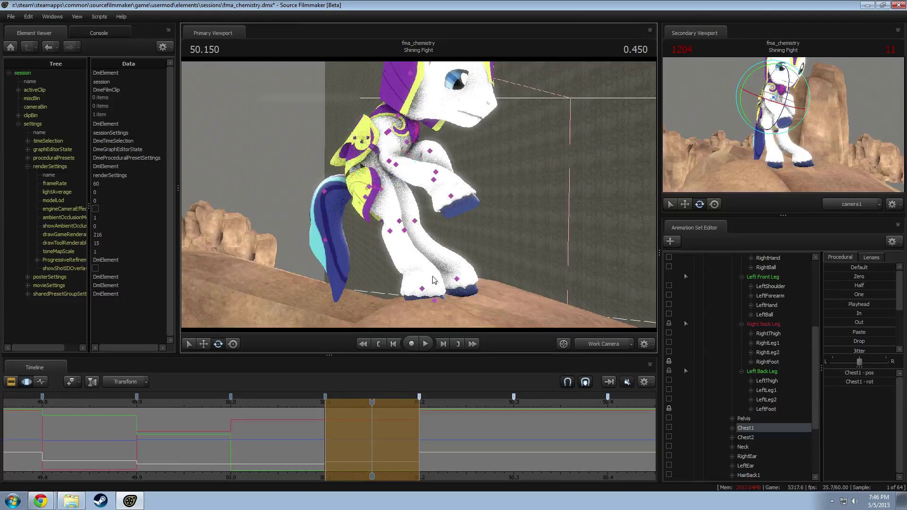
Step: Unlock RightFoot and paste the copied pose onto RightThigh, RightLeg1, RightLeg2 and RightFoot
left_click(381, 189)
left_click_drag(381, 191, 459, 188)
left_click(332, 226, "ctrl")
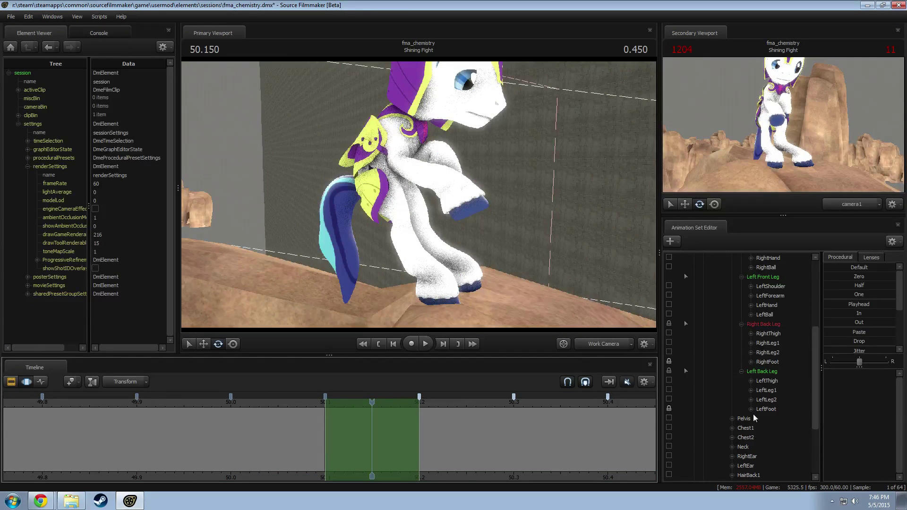
left_click(669, 362)
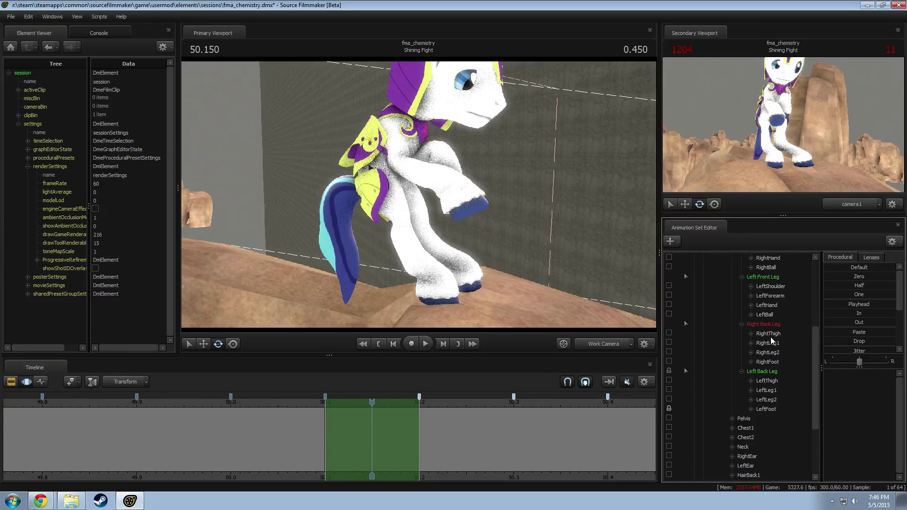
left_click_drag(770, 337, 774, 363)
left_click(377, 438)
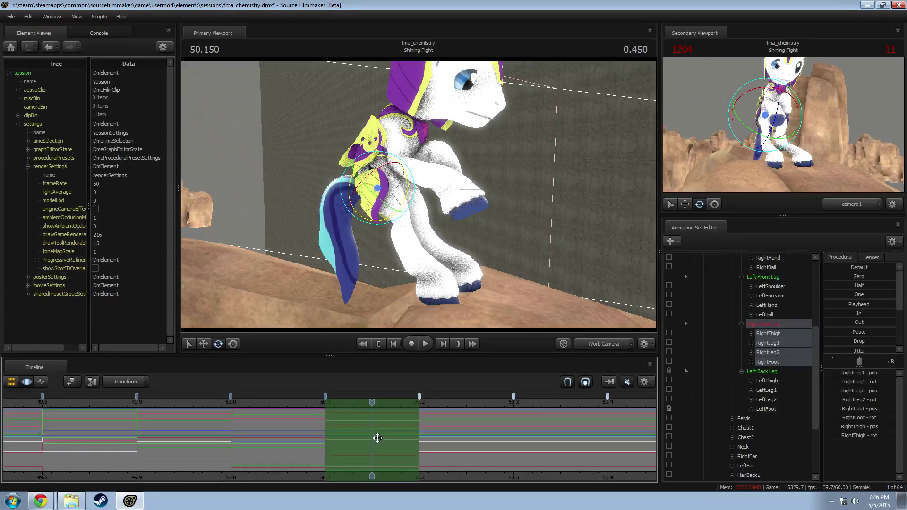
key("ctrl+v")
key("Return")
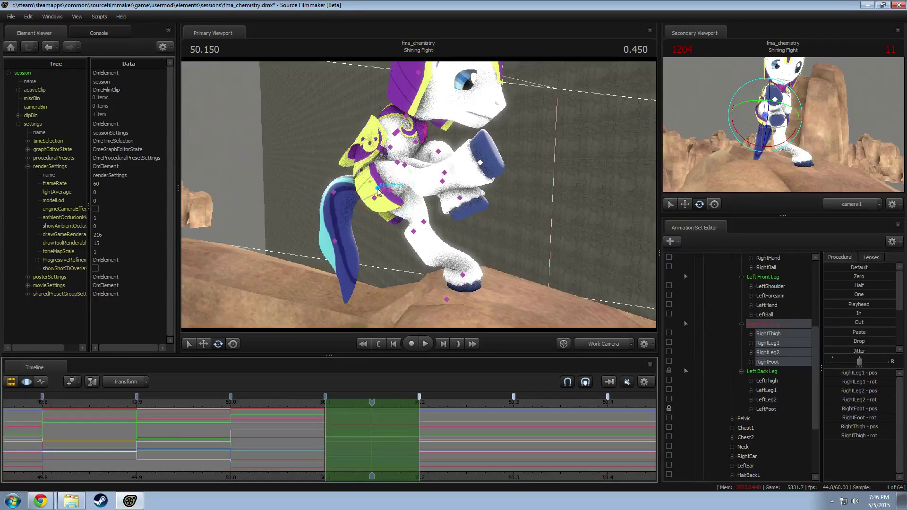
Step: Rotate the RightThigh to swing the raised right back leg down beneath the hips
left_click(377, 190, "ctrl")
mouse_move(402, 202)
left_mouse_down()
mouse_move(396, 279)
mouse_move(409, 177)
mouse_move(404, 200)
left_mouse_up()
left_click_drag(396, 269, 342, 281, "alt")
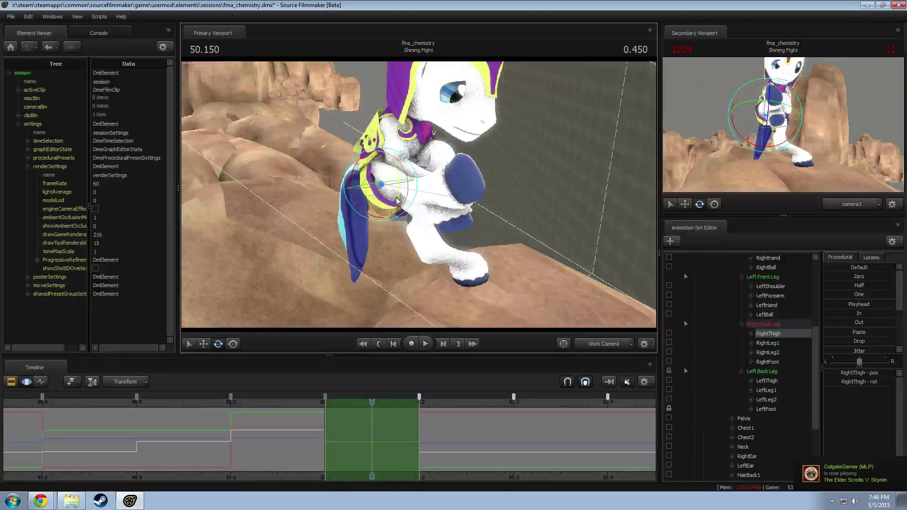
left_click_drag(397, 201, 387, 250)
left_click_drag(388, 251, 451, 223, "alt")
left_click_drag(416, 176, 436, 207)
Step: Adjust the lower right back leg and rotate the RightFoot to angle its hoof toward the ground
left_click(410, 227, "ctrl")
left_click(420, 214, "ctrl")
left_click(408, 221, "ctrl")
left_click(465, 255, "ctrl")
left_click_drag(475, 258, 490, 265)
Step: Move the RightFoot to position the right back hoof on the rock
left_click_drag(491, 266, 427, 194, "alt")
key("w")
left_click_drag(486, 249, 480, 254)
left_click_drag(480, 254, 416, 193, "alt")
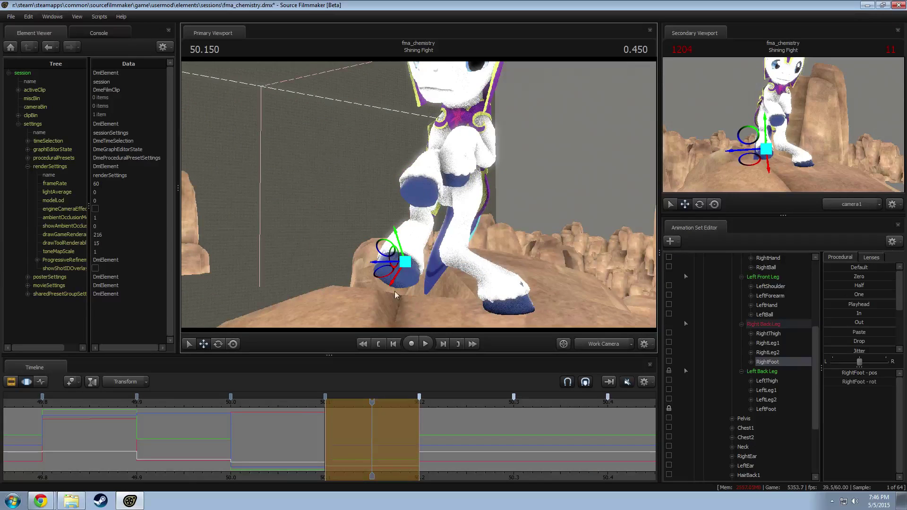
left_click_drag(326, 425, 351, 426)
Step: Rotate the RightThigh again to straighten the right back leg's stance under the body
left_click(440, 184, "ctrl")
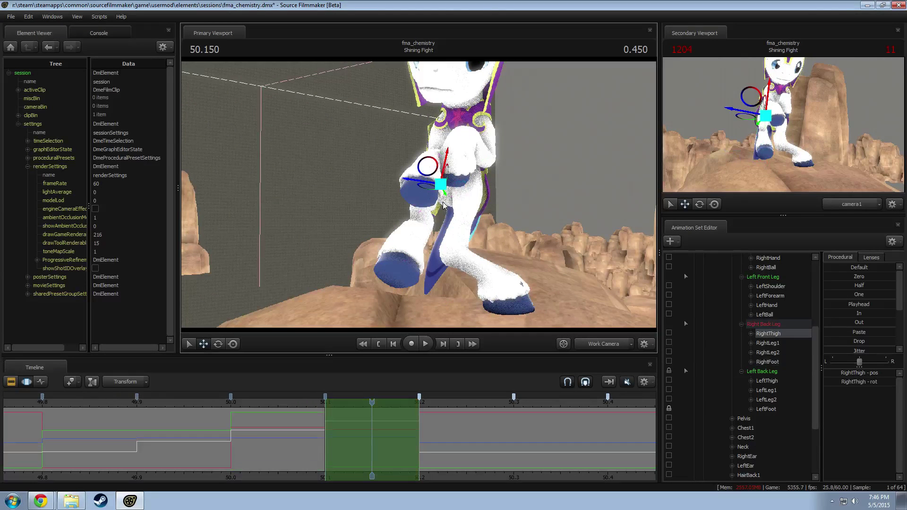
mouse_move(439, 185)
left_mouse_down()
mouse_move(419, 192)
mouse_move(429, 182)
mouse_move(432, 197)
left_mouse_up()
key("e")
left_click_drag(289, 441, 368, 443)
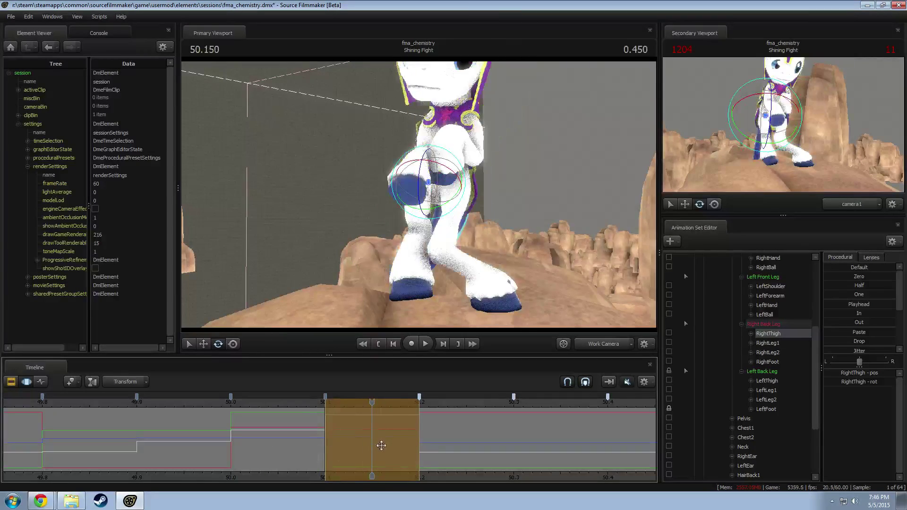
left_click_drag(427, 182, 529, 185, "alt")
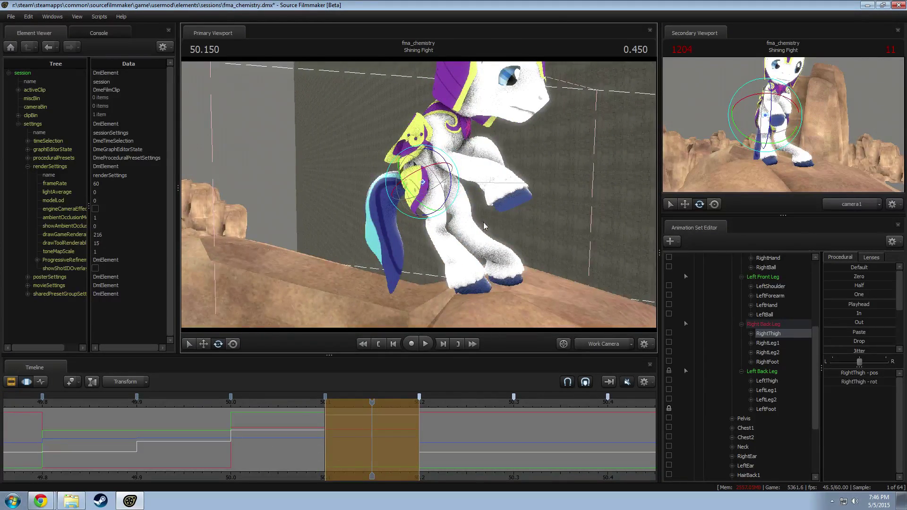
Step: Rotate the LeftThigh to adjust the left back leg's direction as seen from the front
left_click_drag(484, 222, 436, 185)
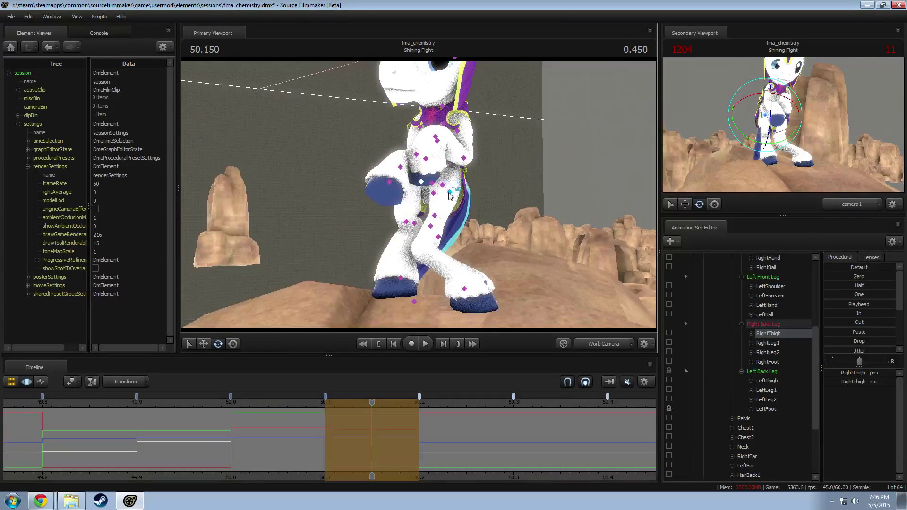
left_click(450, 196)
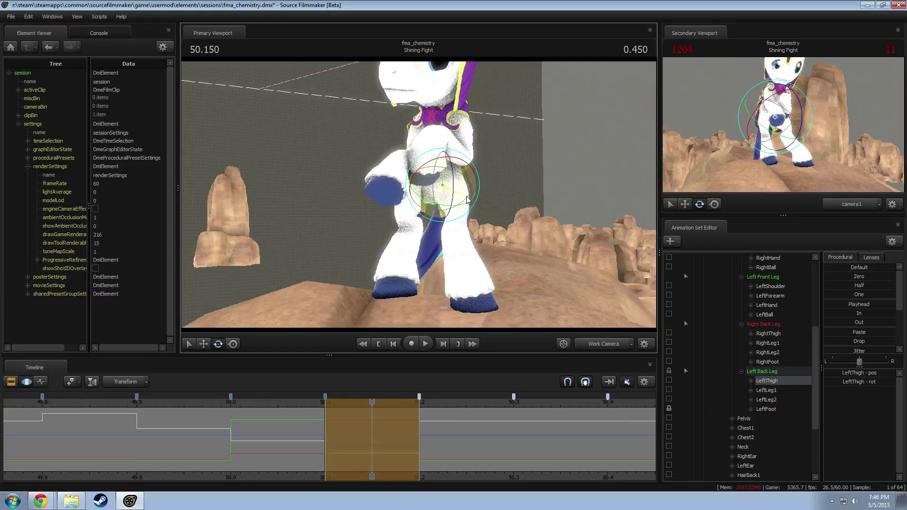
mouse_move(466, 200)
left_mouse_down()
mouse_move(477, 223)
mouse_move(460, 211)
left_mouse_up()
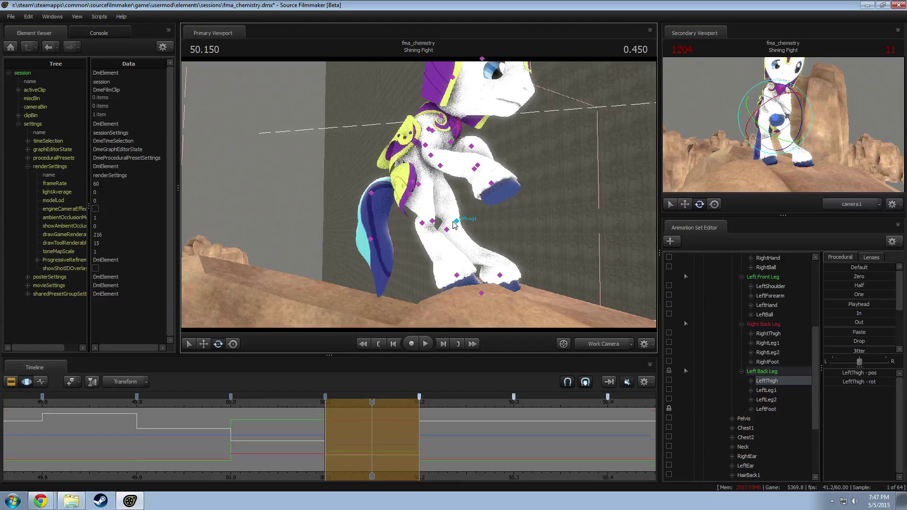
Step: Rotate the LeftLeg1 and LeftLeg2 joints to adjust the bend of the left back leg
left_click(455, 222)
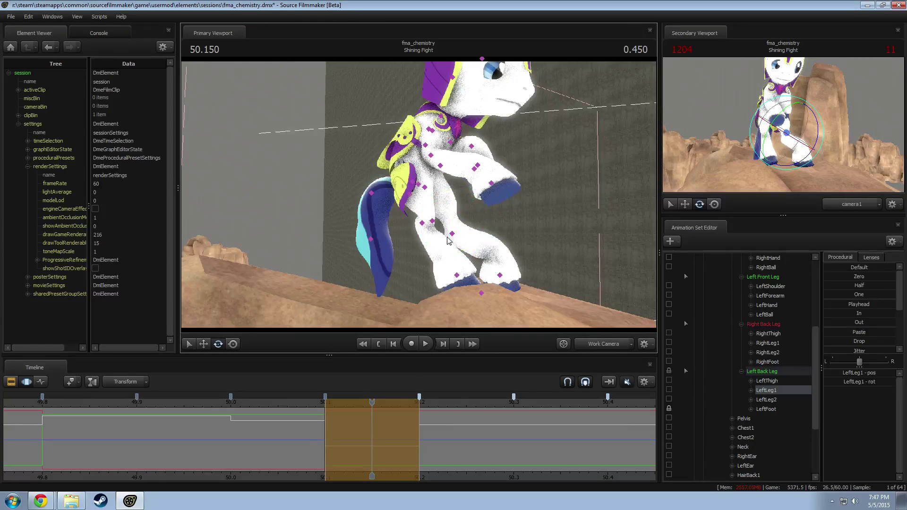
left_click(452, 234)
left_click_drag(479, 261, 468, 268)
Step: Refine the LeftThigh rotation from the front view to set the left back leg's outward spread
left_click_drag(467, 268, 421, 169, "alt")
key("a")
left_click(428, 188)
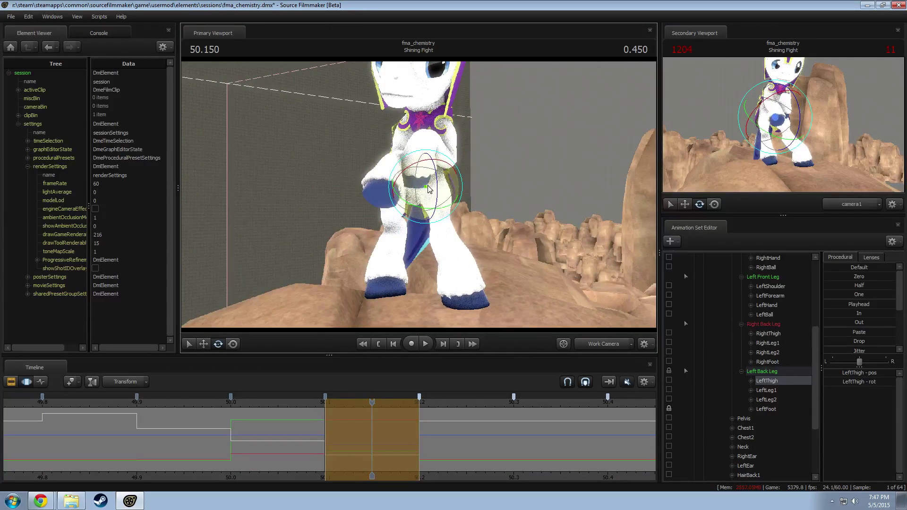
mouse_move(428, 188)
left_mouse_down()
mouse_move(478, 215)
mouse_move(419, 199)
left_mouse_up()
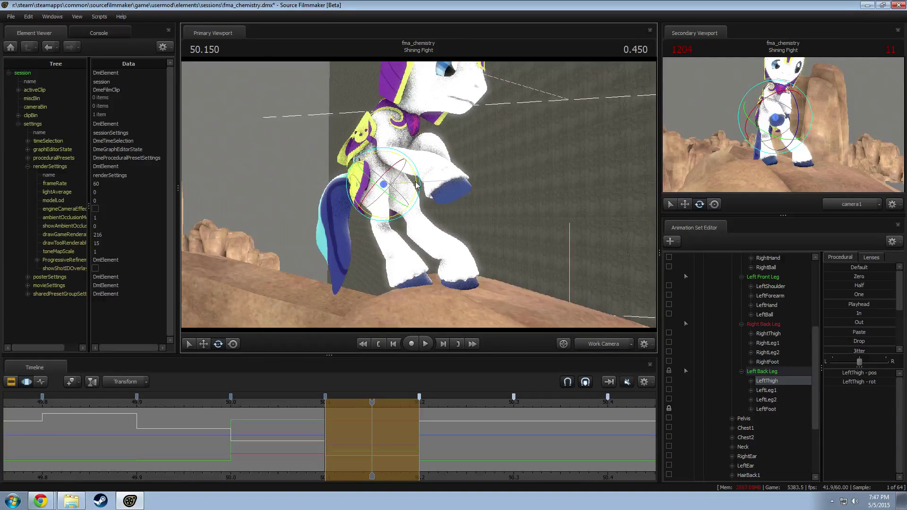
Step: Rotate LeftLeg2 to refine the lower left back leg, checking the pose through camera1
left_click(431, 224)
left_click_drag(452, 231, 512, 224)
left_click(607, 345)
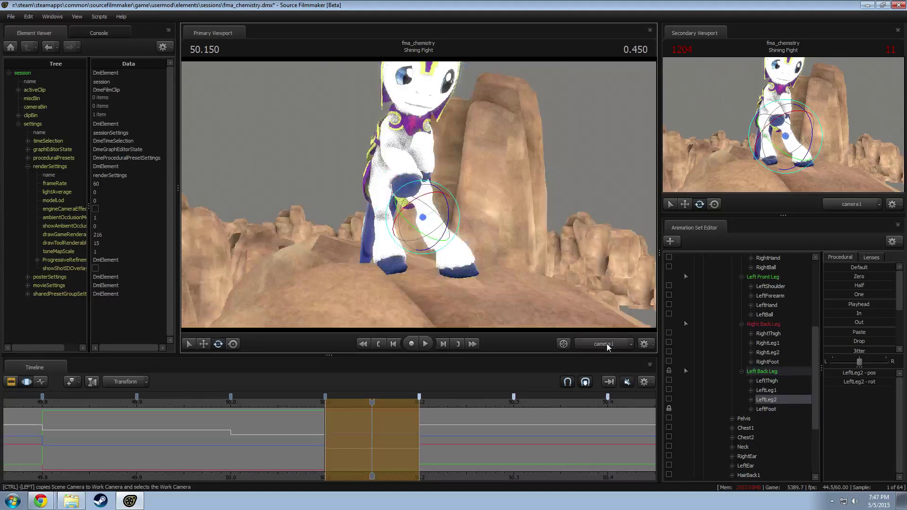
left_click(607, 344)
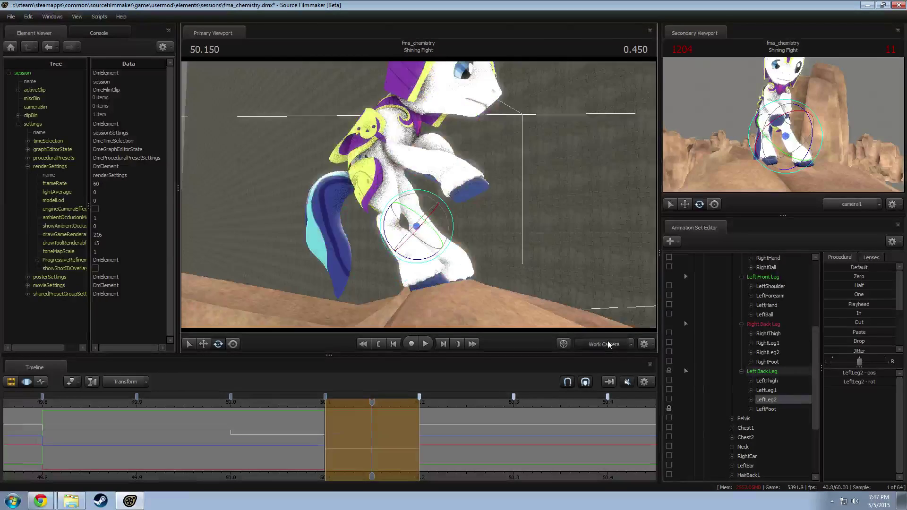
left_click(607, 343)
left_click(607, 342)
Step: Select LeftFoot and move it slightly to adjust the left back hoof's placement on the rock
left_click_drag(509, 230, 444, 243, "alt")
left_click(440, 275, "ctrl")
right_click(447, 283)
left_click(466, 289)
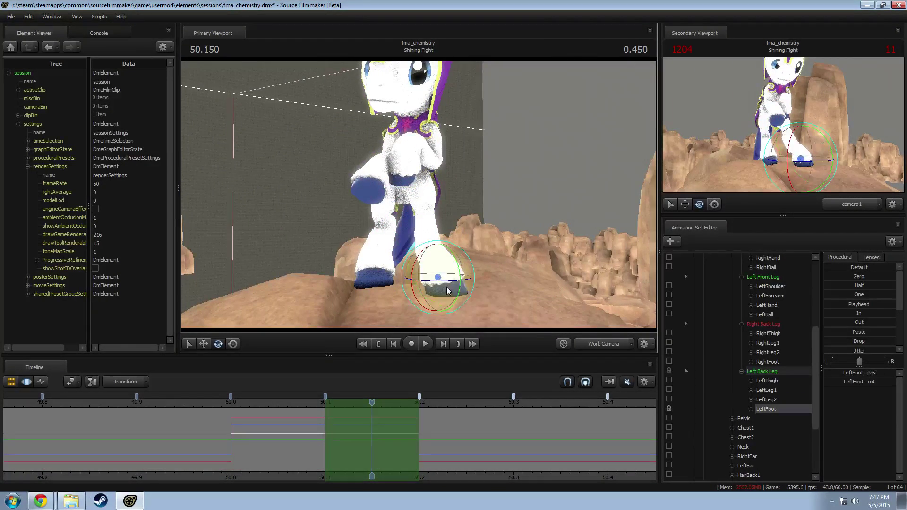
key("w")
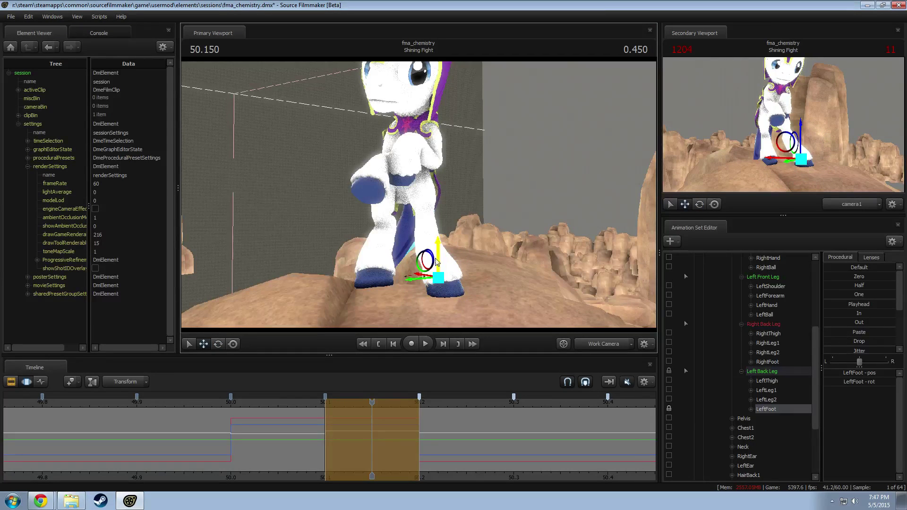
Step: Rotate the LeftThigh to match the repositioned left back hoof, checking it from several angles
left_click(415, 189)
key("e")
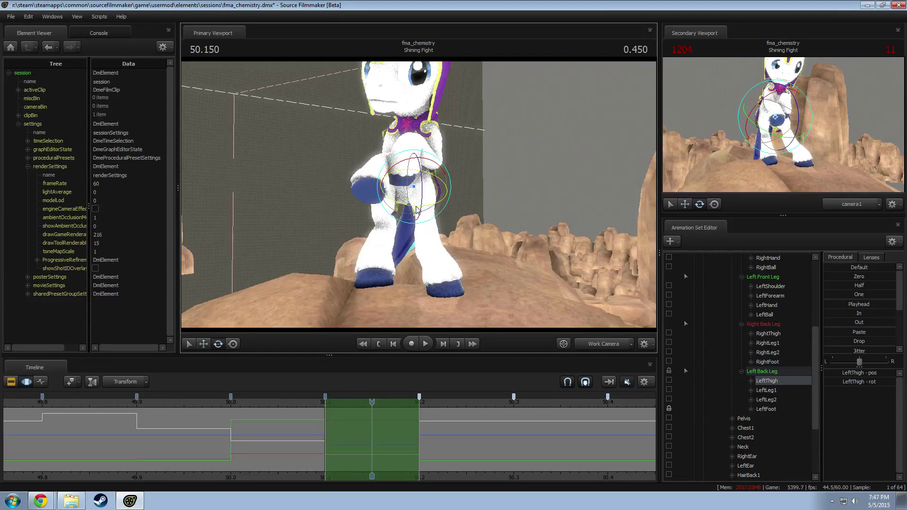
left_click_drag(416, 211, 421, 212)
left_click_drag(419, 194, 487, 189, "alt")
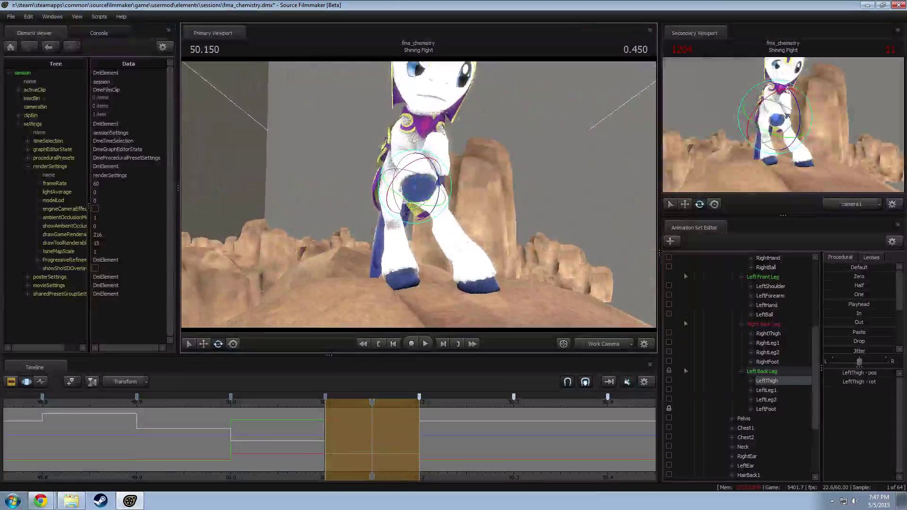
left_click_drag(431, 221, 420, 197)
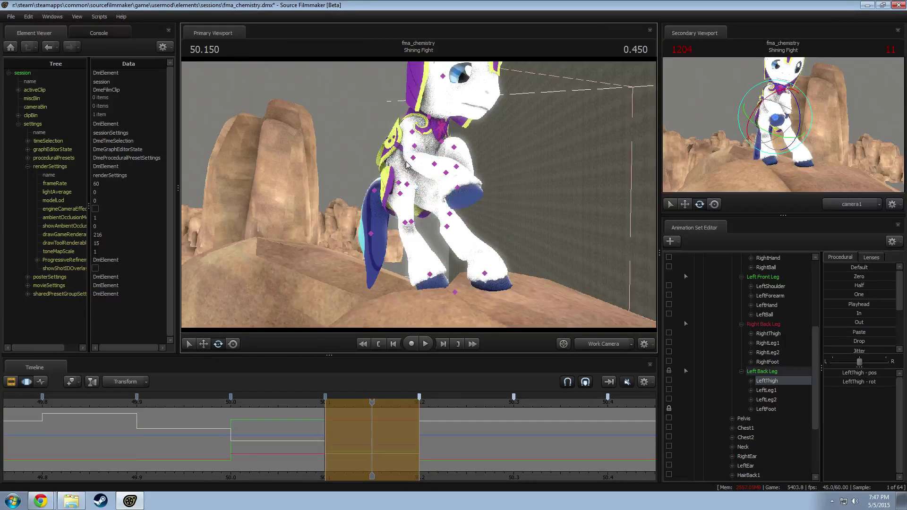
Step: Rotate and shift Chest1 to turn the torso and swing the front legs with it
left_click(427, 160)
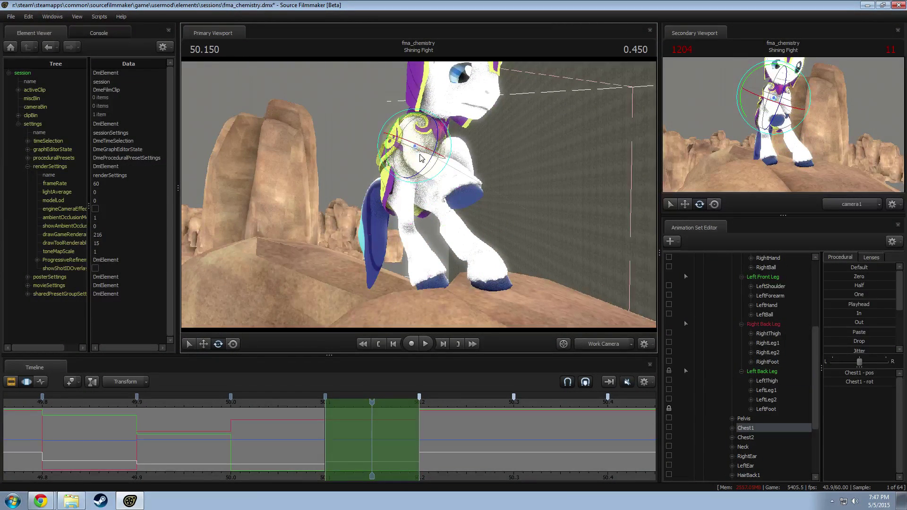
left_click_drag(422, 158, 419, 194)
key("w")
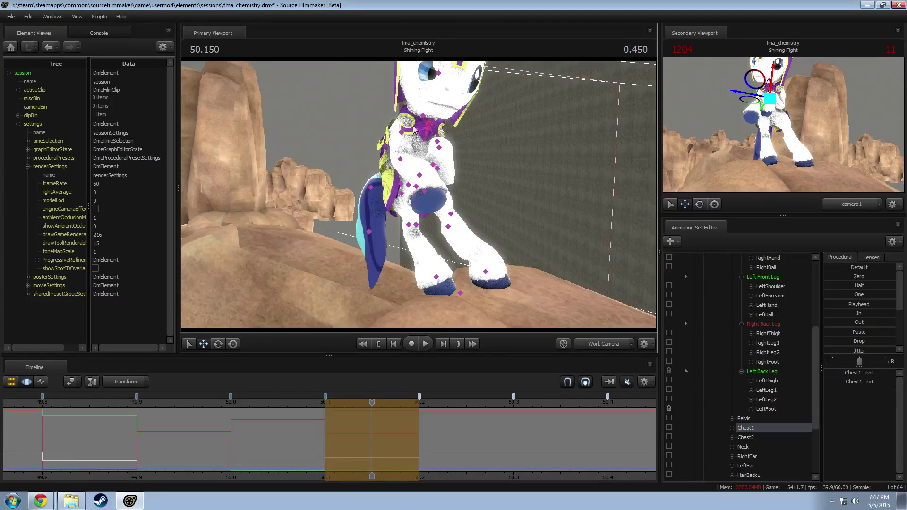
left_click(418, 133)
mouse_move(427, 133)
left_mouse_down("alt")
mouse_move(441, 186)
mouse_move(410, 137)
mouse_move(417, 143)
left_mouse_up("alt")
Step: Rotate the upper chest and neck controls to turn the front of the body and the head
key("e")
left_click(428, 114, "ctrl")
left_click(426, 113, "ctrl")
left_click_drag(435, 109, 461, 101)
left_click(430, 93, "ctrl")
Step: Rotate the LeftShoulder to reposition the left front leg, and select Chest2 from the side view
left_click_drag(503, 121, 439, 121, "alt")
left_click_drag(364, 192, 464, 185, "alt")
left_click(458, 134)
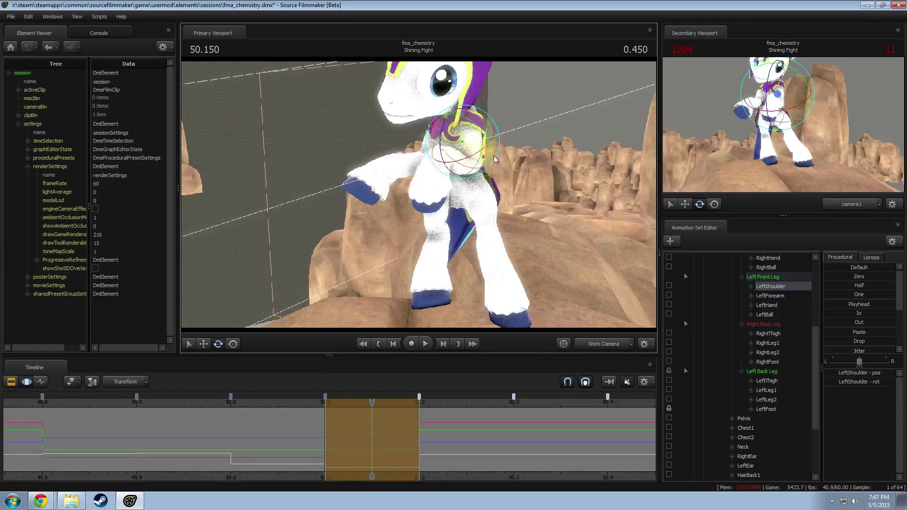
left_click_drag(430, 142, 576, 159)
left_click(411, 137, "ctrl")
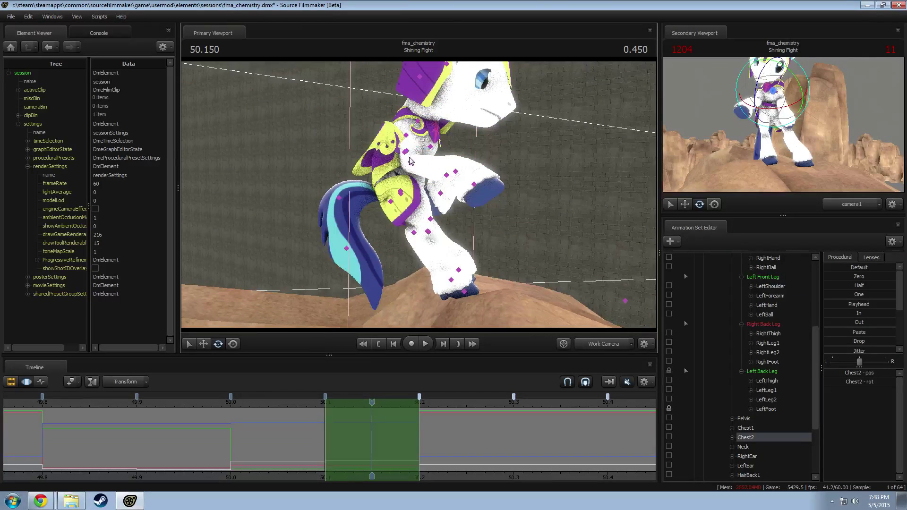
Step: Rotate the RightShoulder to swing the right front leg outward, and adjust the leg's bend
left_click(407, 137)
left_click_drag(404, 188, 307, 187, "alt")
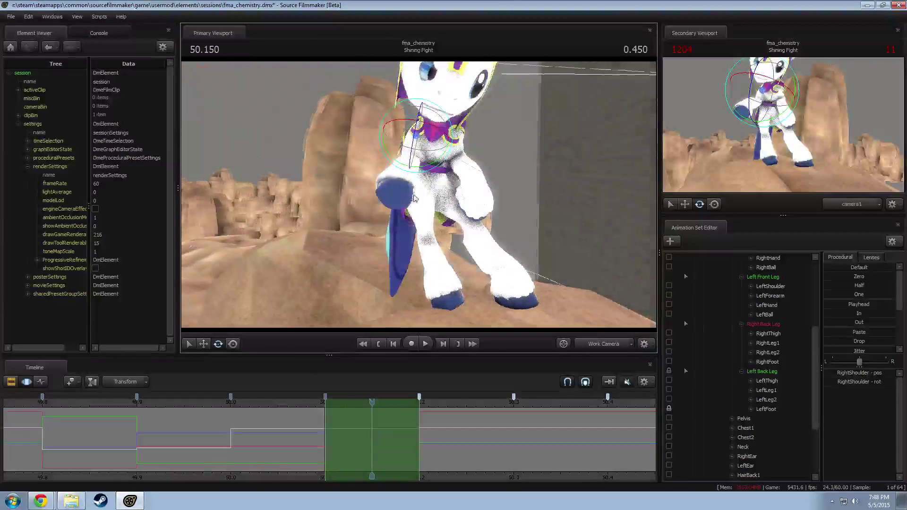
left_click_drag(433, 131, 430, 151)
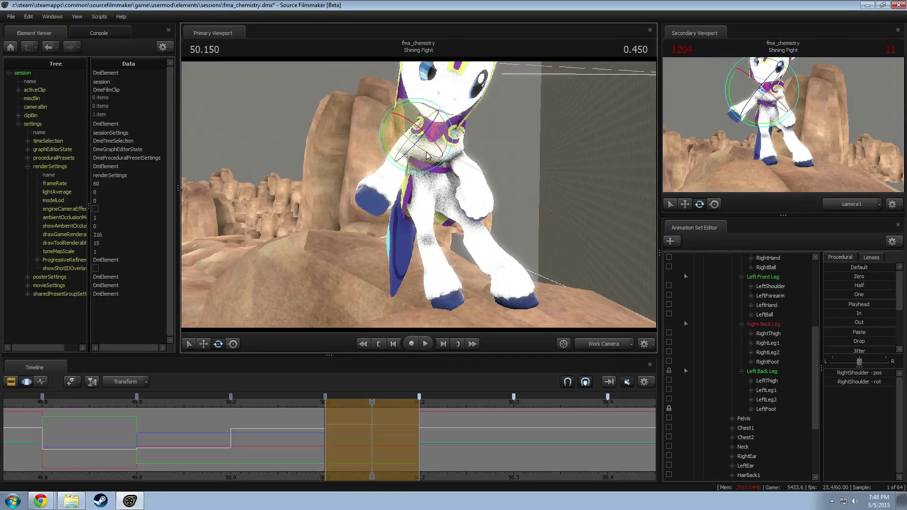
left_click(407, 180)
mouse_move(408, 180)
left_mouse_down("alt")
mouse_move(492, 182)
mouse_move(421, 180)
mouse_move(423, 161)
mouse_move(390, 181)
left_mouse_up("alt")
left_click_drag(390, 181, 309, 177, "alt")
Step: Rotate the LeftForearm and LeftShoulder and adjust the LeftHand to reposition the left front leg beside the body
left_click(463, 150, "ctrl")
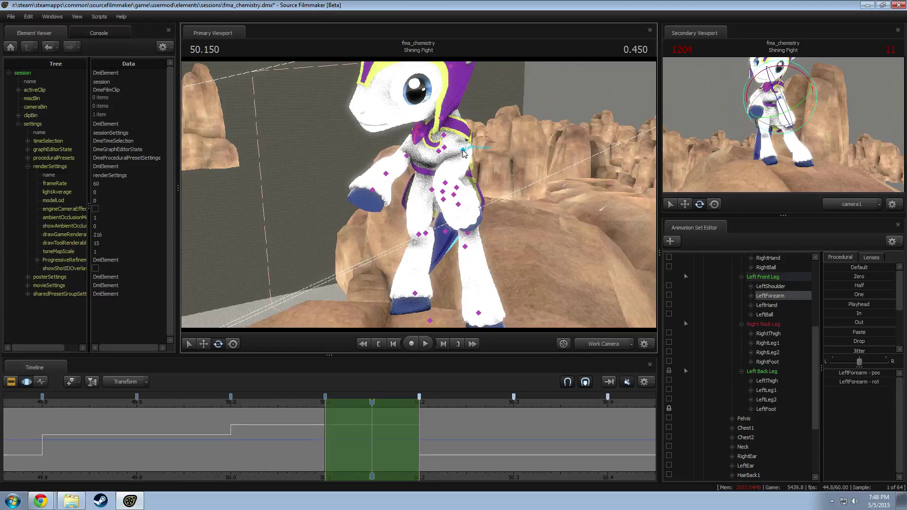
left_click_drag(448, 175, 447, 176)
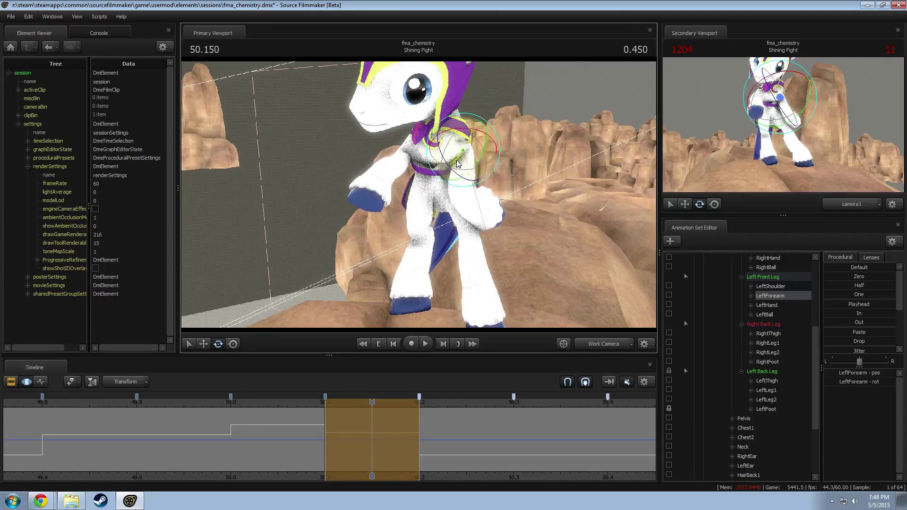
left_click(442, 148)
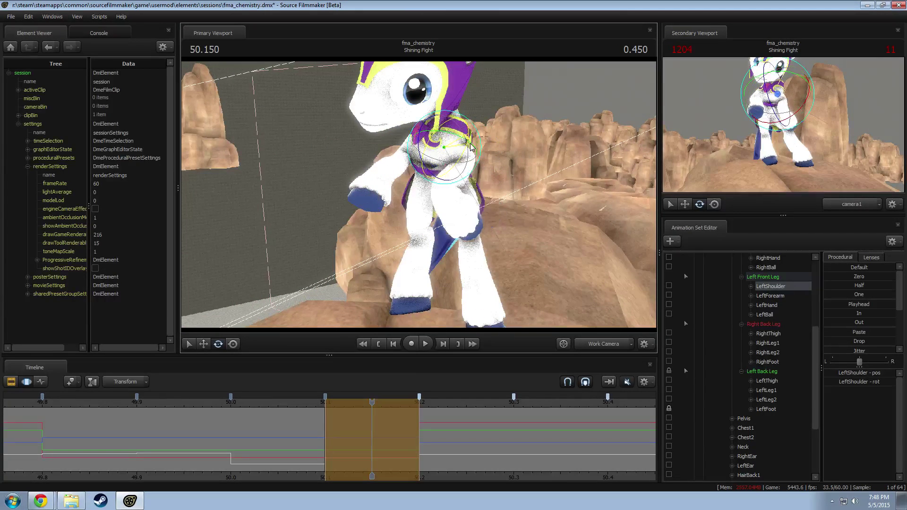
left_click_drag(467, 152, 475, 139)
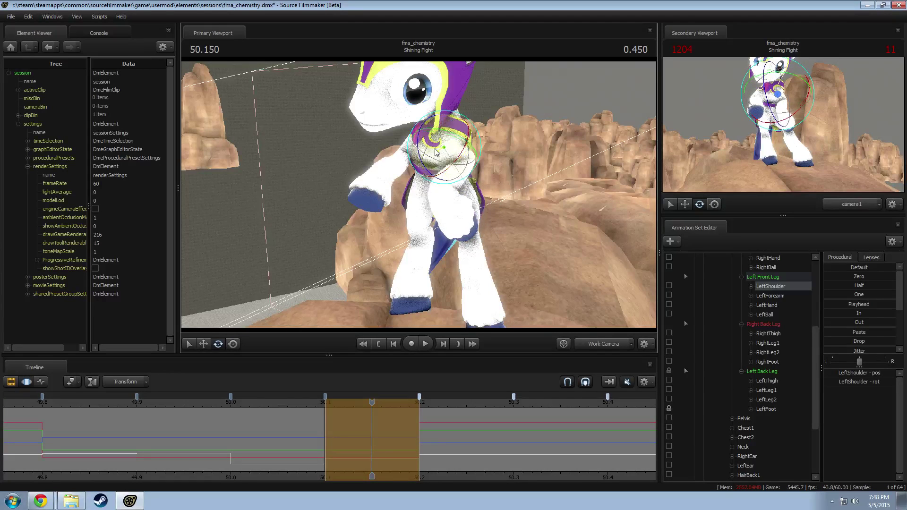
left_click(444, 197)
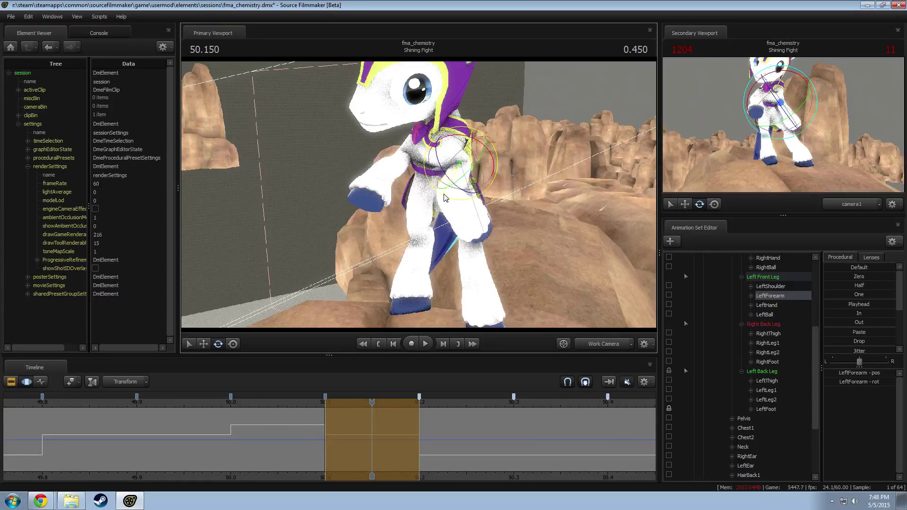
left_click_drag(444, 196, 407, 128)
left_click(465, 191)
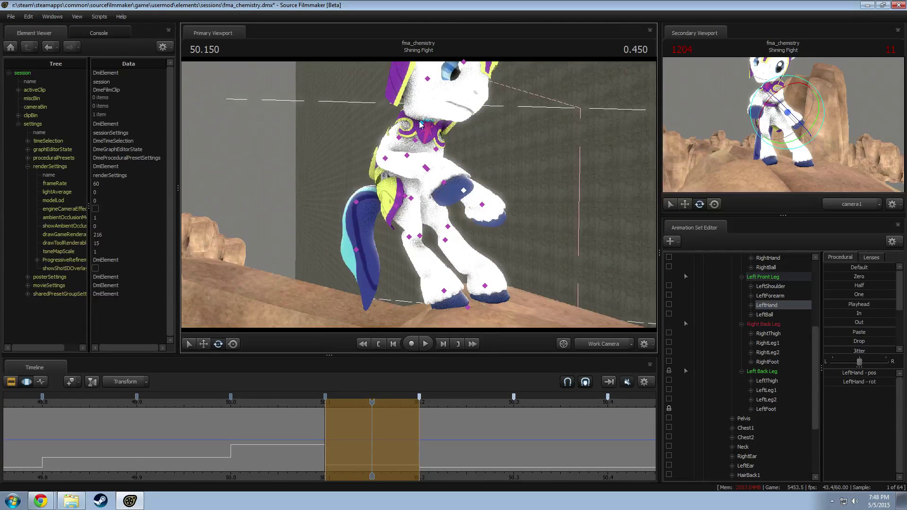
Step: Rotate the Neck to turn the head, compare with the preceding poses, and commit the pose change
left_click(419, 122, "ctrl")
left_click_drag(404, 97, 417, 92)
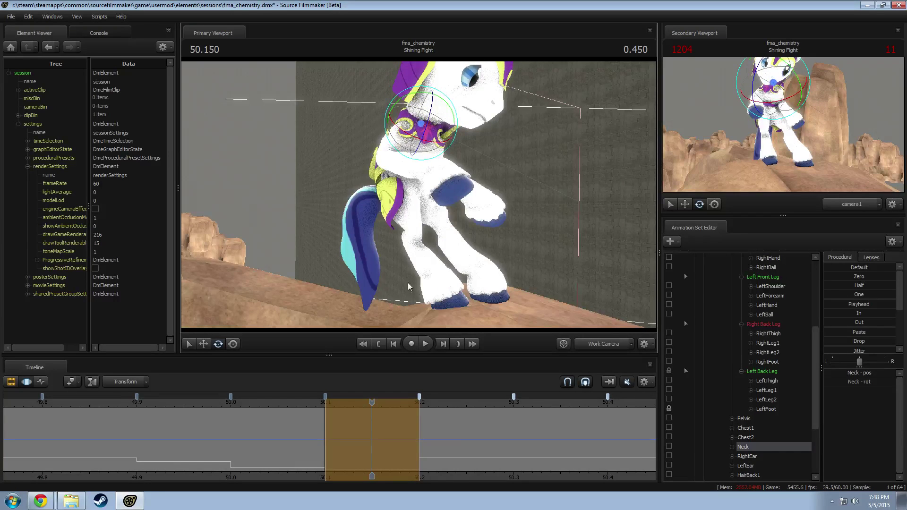
left_click_drag(407, 283, 382, 290)
left_click_drag(253, 432, 367, 442)
left_click_drag(211, 440, 366, 442)
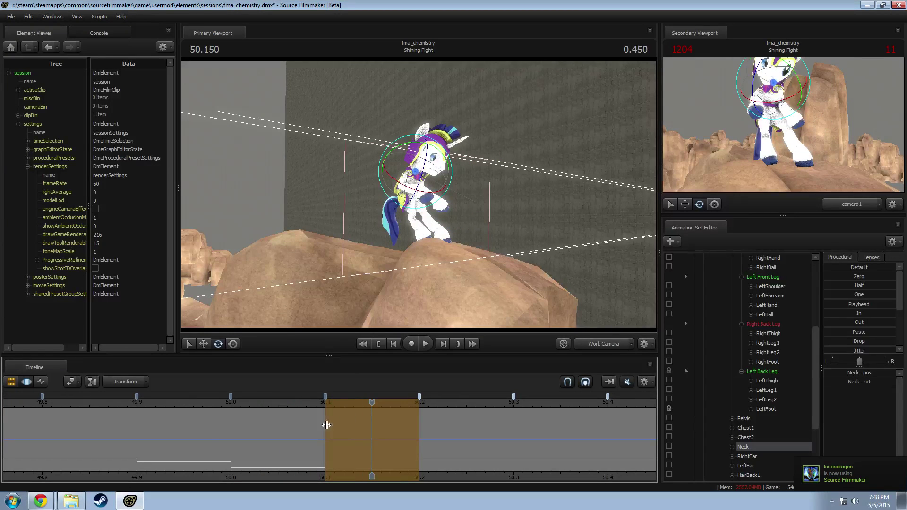
key("Escape")
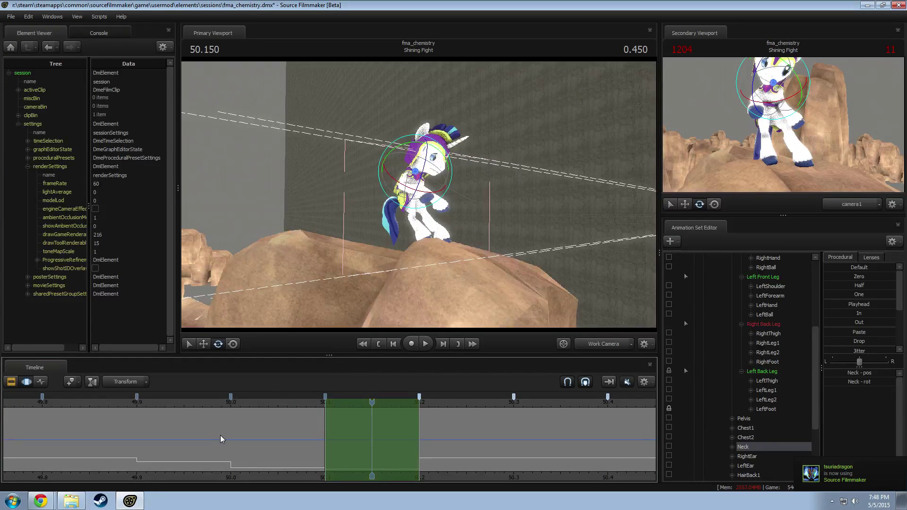
Step: Play back and scrub the shot up to about 50.2 to review the motion into the new pose
scroll(350, 410, "down", 5)
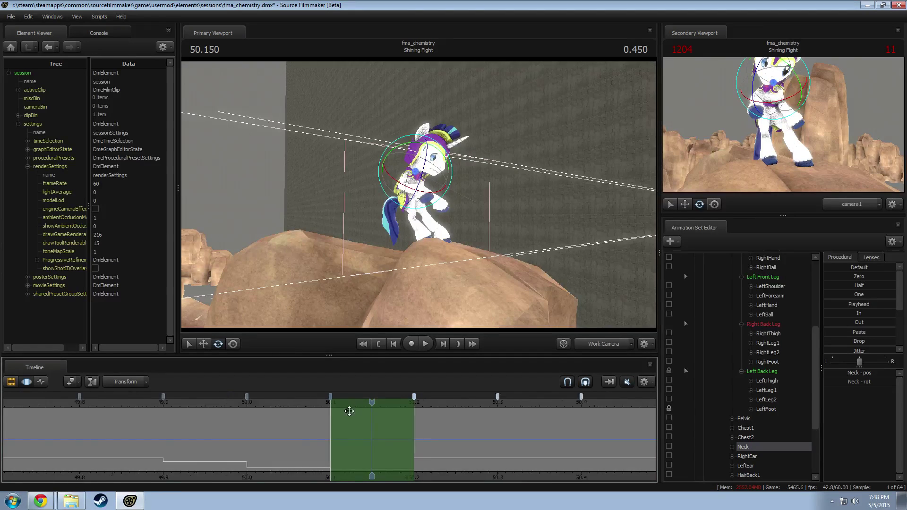
left_click(180, 405)
key("space")
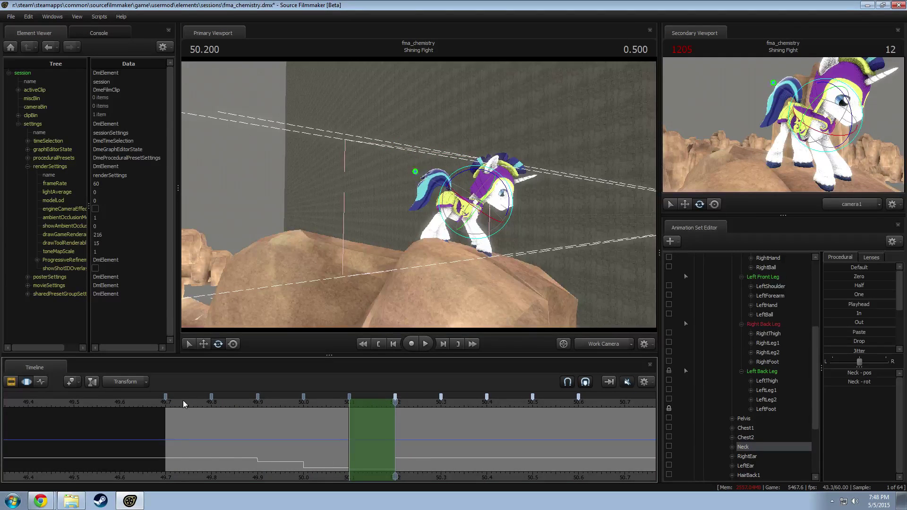
left_click(181, 405)
key("space")
key("space")
left_click_drag(182, 416, 197, 421)
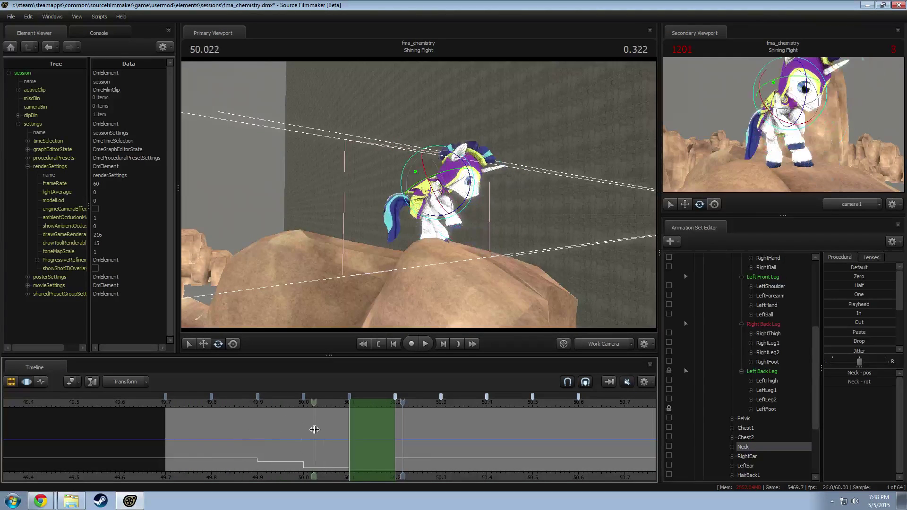
left_click_drag(333, 436, 392, 440)
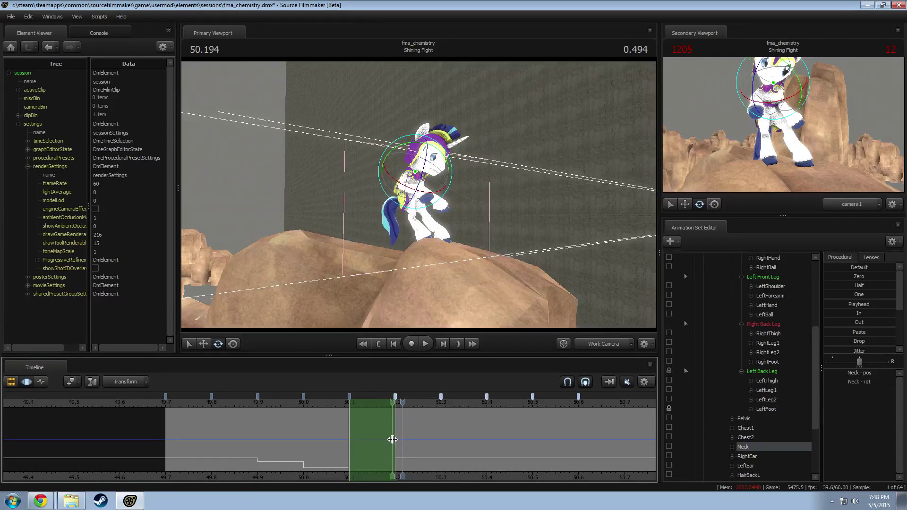
Step: Select the time range 50.2 to 50.3 and apply the In preset to all of Shining Armor's controls
left_click_drag(396, 440, 439, 441, "shift")
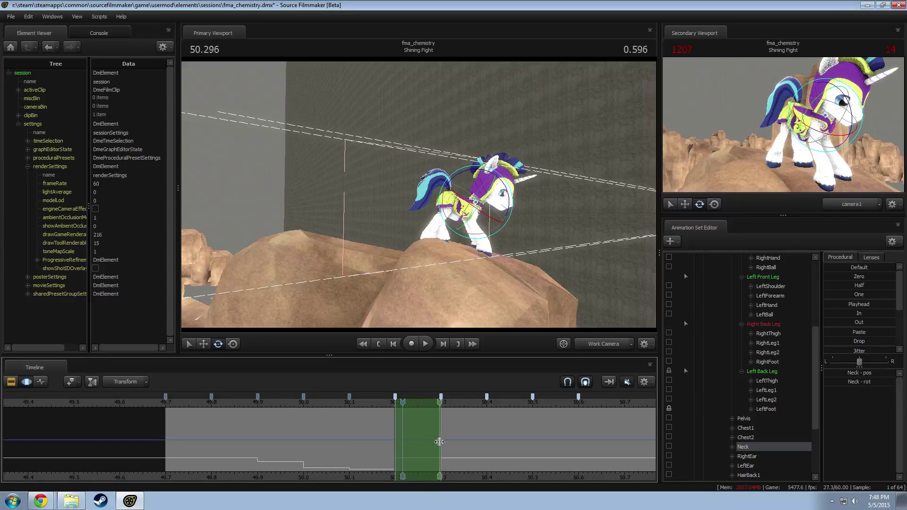
key("Right")
scroll(524, 437, "up", 3)
scroll(754, 331, "up", 5)
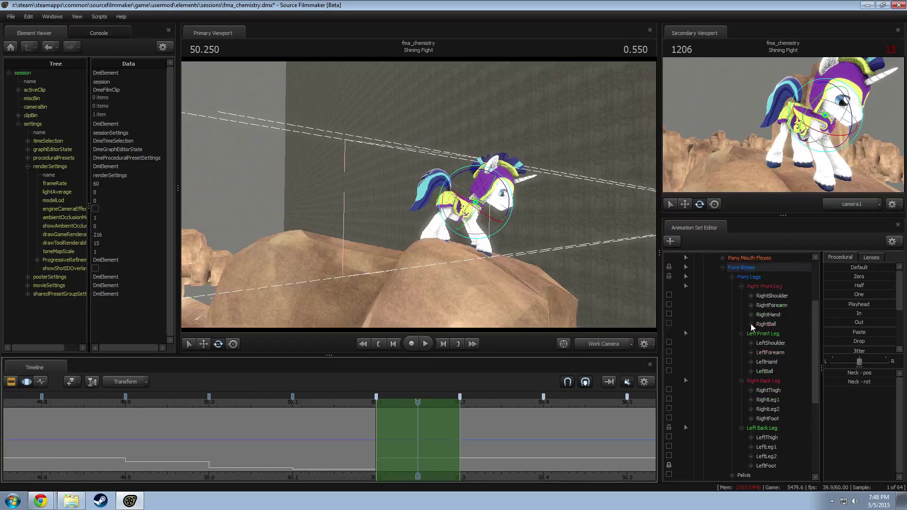
left_click(735, 296)
left_click(858, 314)
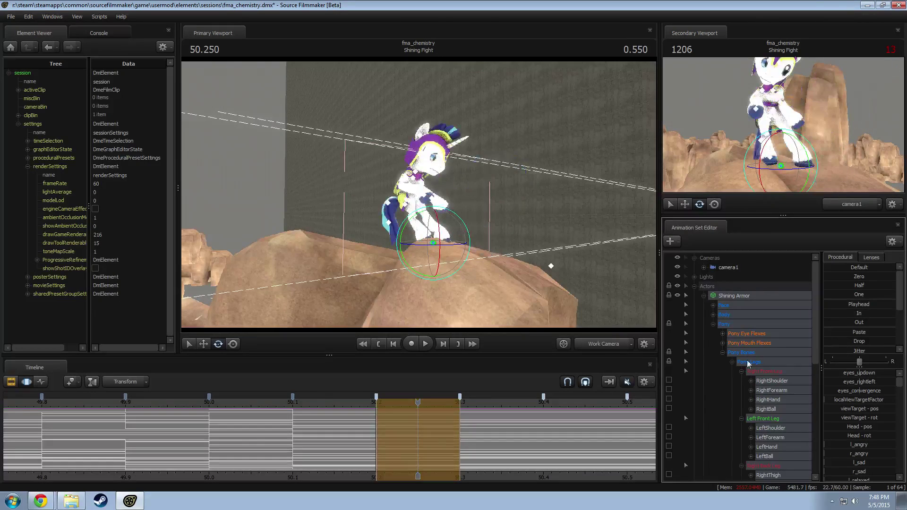
key("w")
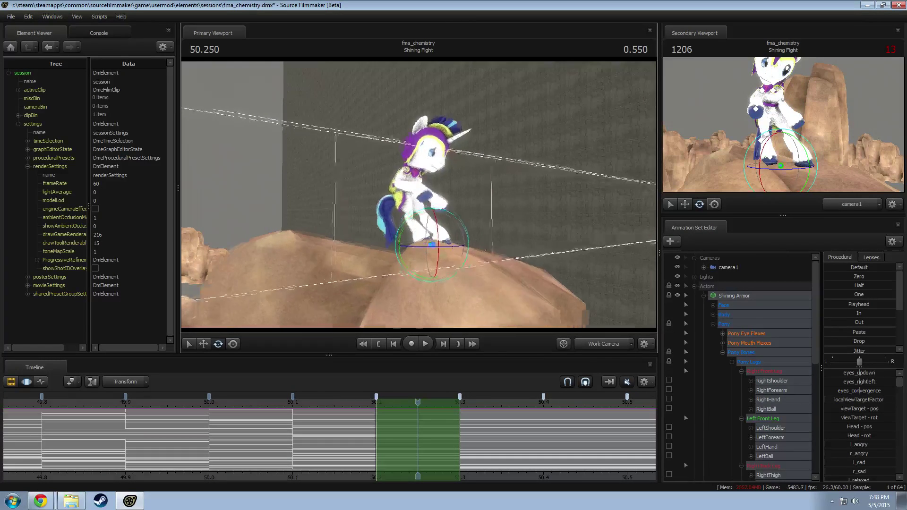
Step: Reselect the 50.2 to 50.3 range and extend the time selection back to start at 50.1
key("shift")
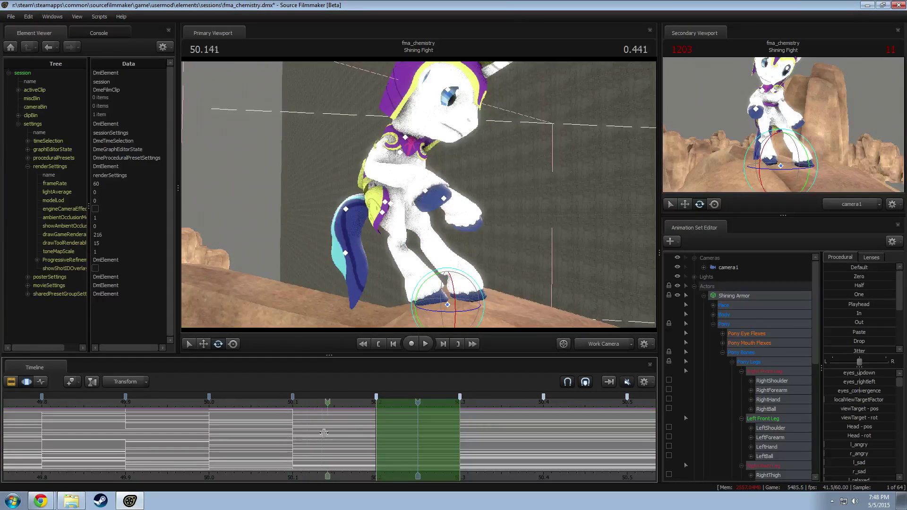
left_click(320, 428)
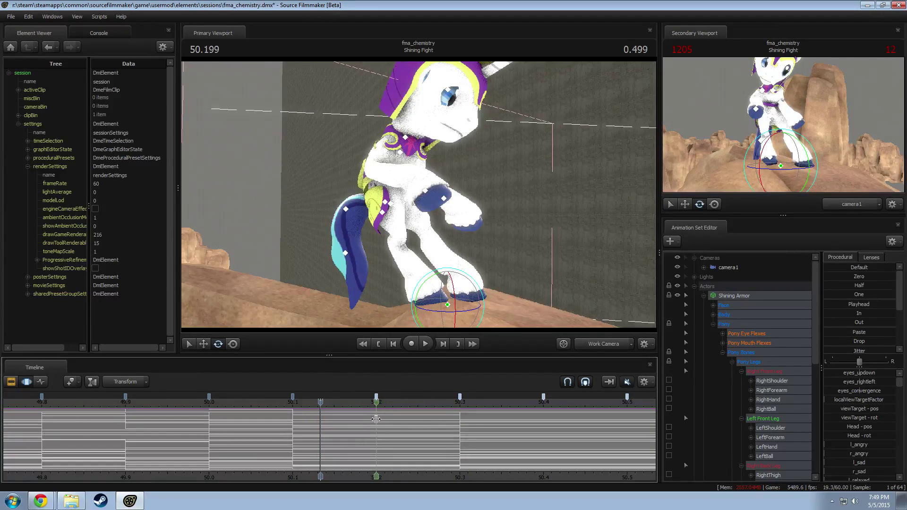
left_click_drag(376, 419, 457, 428, "shift")
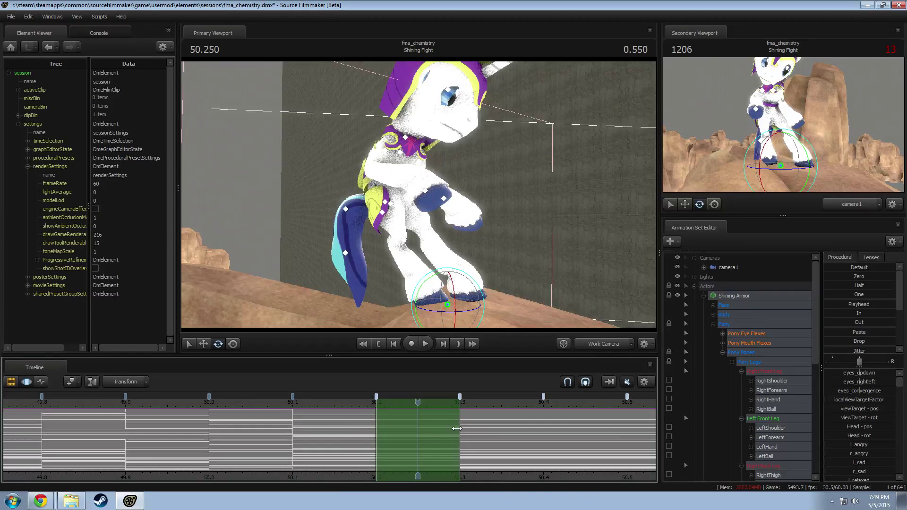
left_click_drag(549, 251, 489, 255)
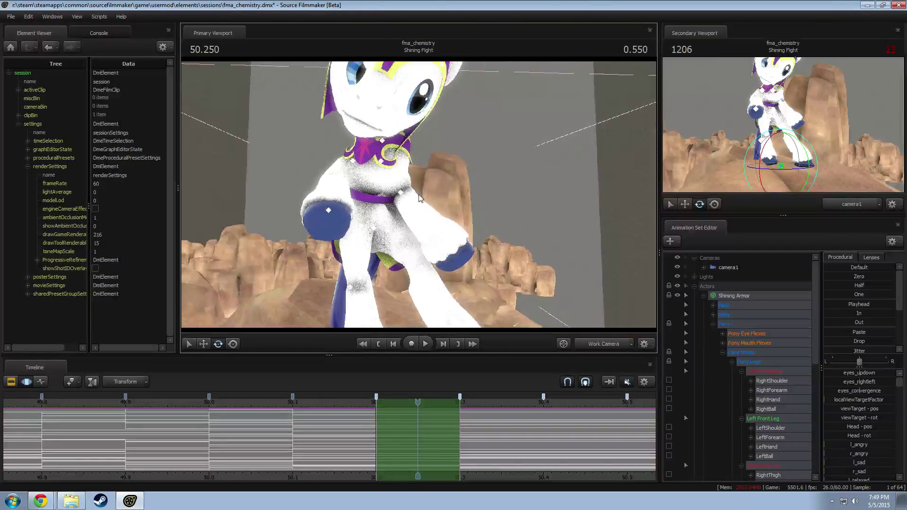
left_click_drag(420, 195, 409, 272)
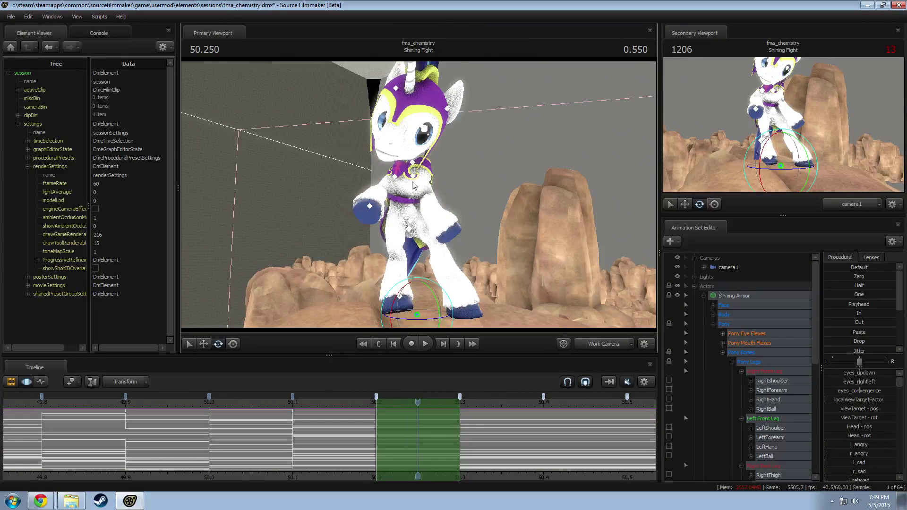
left_click_drag(369, 421, 295, 424)
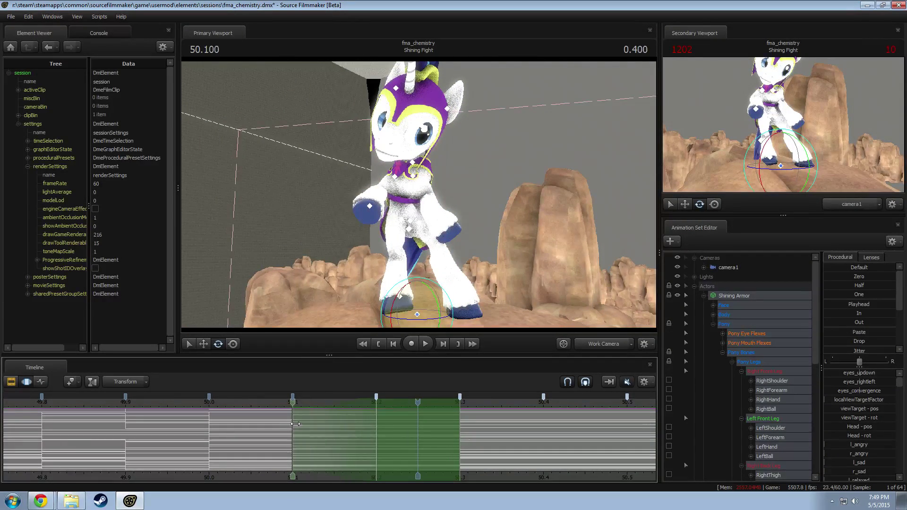
left_click_drag(351, 426, 294, 425)
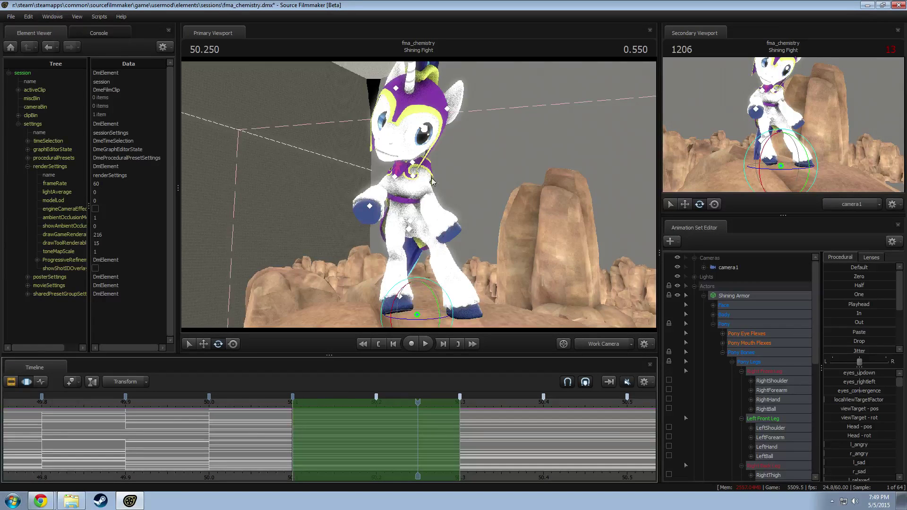
Step: Rotate the Head to adjust the direction of the face within the 50.1 to 50.3 range
left_click(414, 164)
left_click_drag(414, 165, 430, 208, "alt")
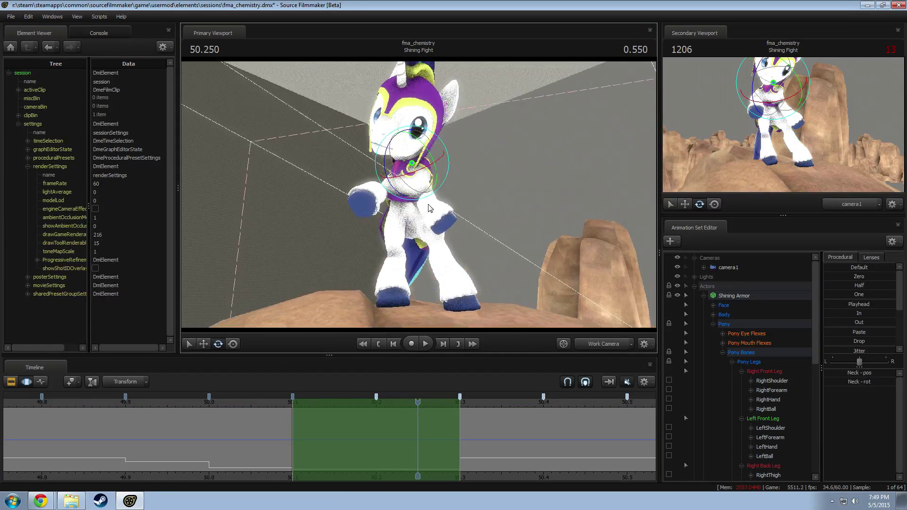
left_click(422, 150)
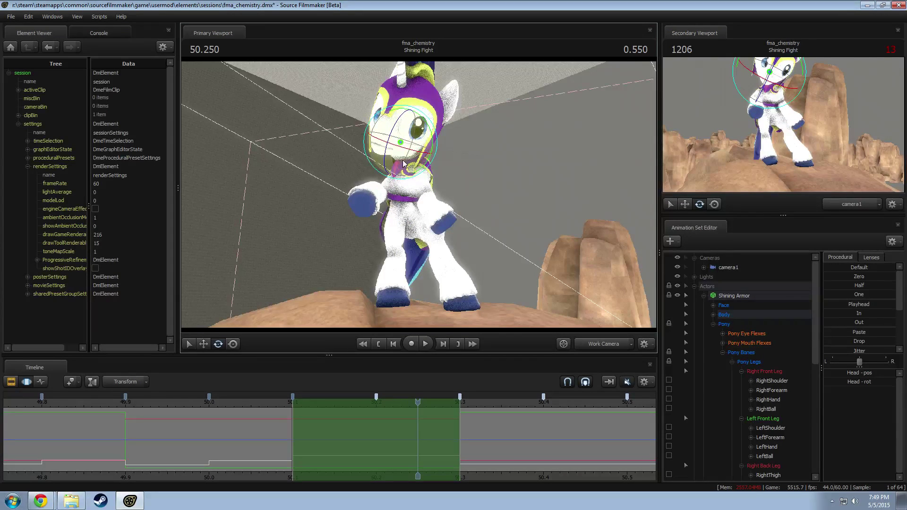
left_click_drag(403, 161, 425, 141)
key("ctrl+z")
left_click_drag(426, 141, 419, 194, "alt")
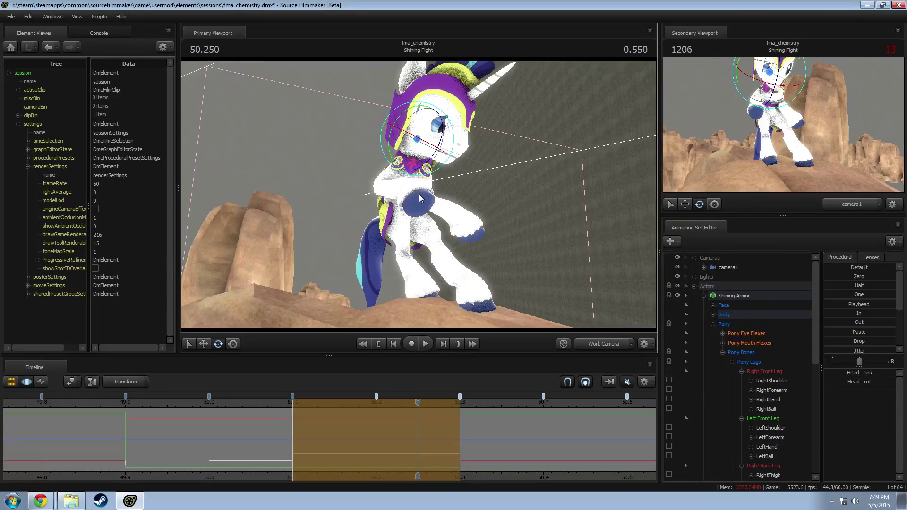
Step: Rotate the upper-body control near the chest to turn the torso and the front legs
left_click_drag(359, 256, 415, 185, "alt")
left_click(416, 177, "ctrl")
key("w")
key("e")
left_click_drag(414, 185, 426, 198, "alt")
left_click_drag(423, 260, 414, 210)
Step: Rotate the RightThigh to match the turned torso, comparing with the pose before 50.1, and commit the change
left_click(403, 215, "ctrl")
left_click(406, 218, "ctrl")
left_click(288, 434)
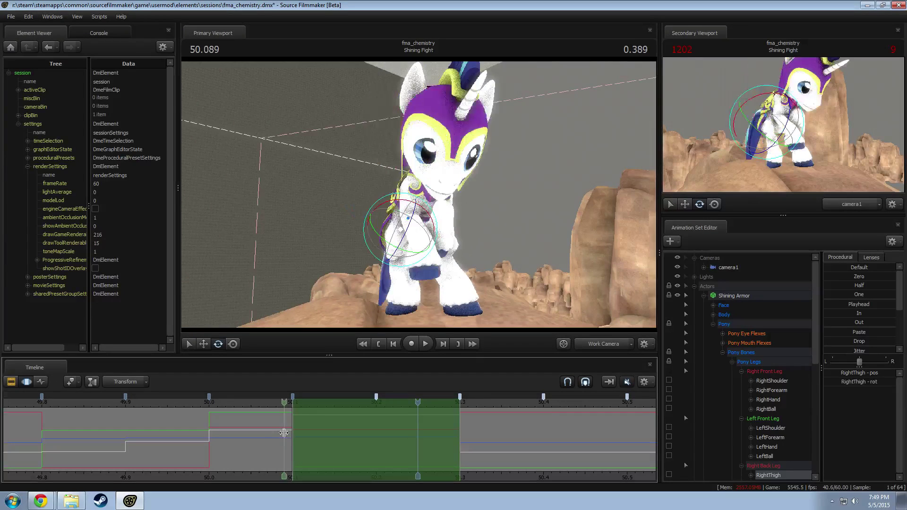
left_click_drag(422, 244, 423, 243)
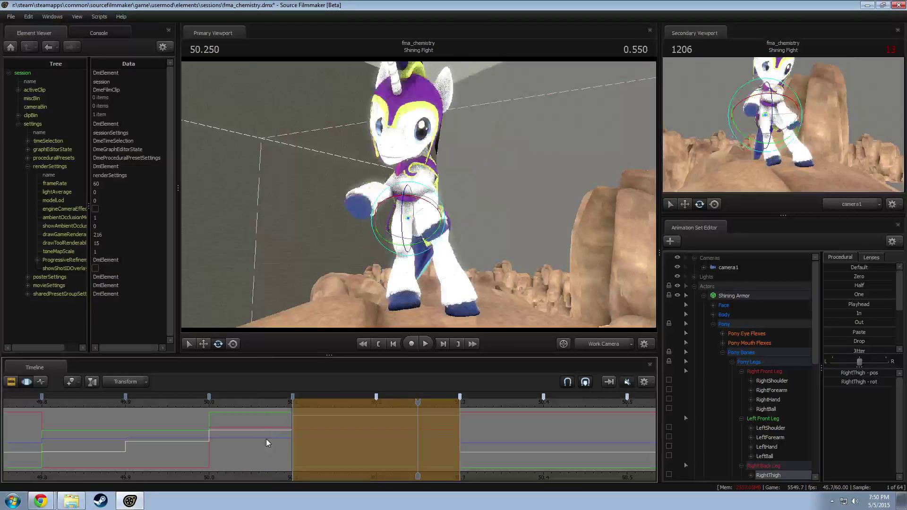
left_click_drag(415, 204, 422, 199, "alt")
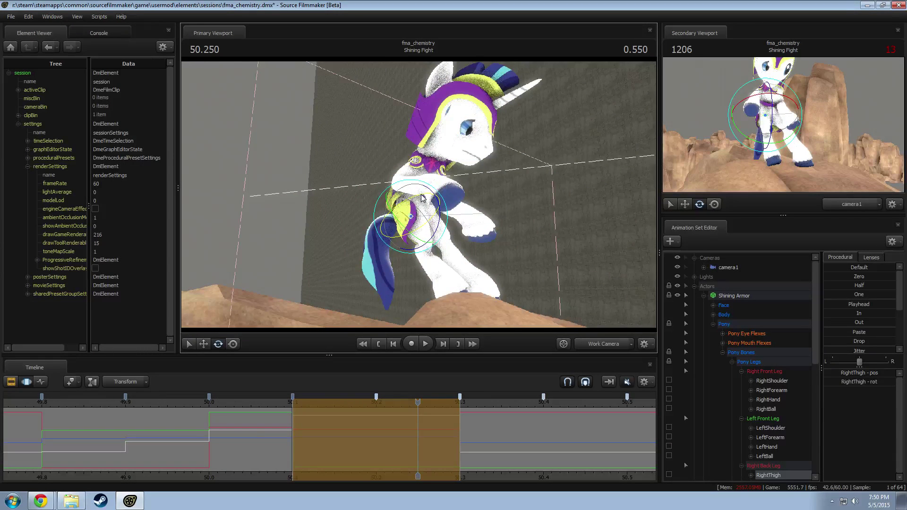
key("Return")
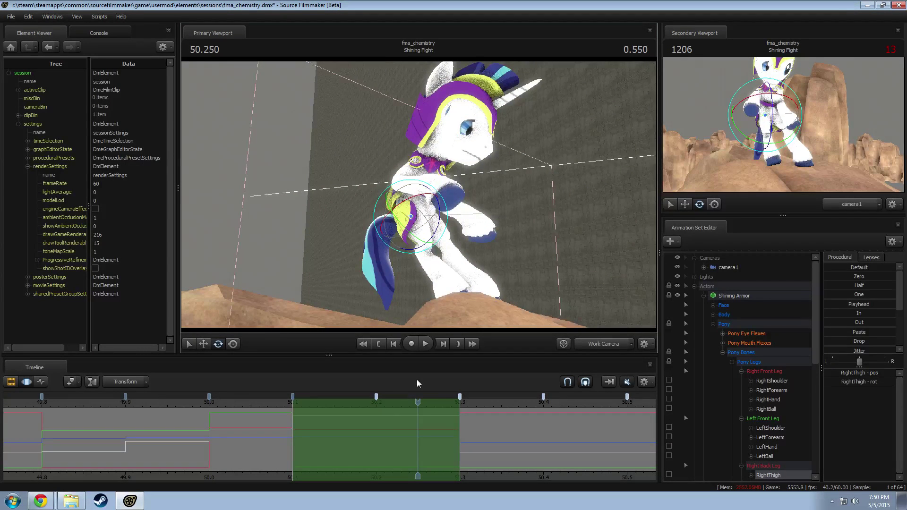
Step: Narrow the time selection to 50.2–50.3 and select the Pelvis, checking its pose against the preceding frame
left_click_drag(304, 438, 375, 434)
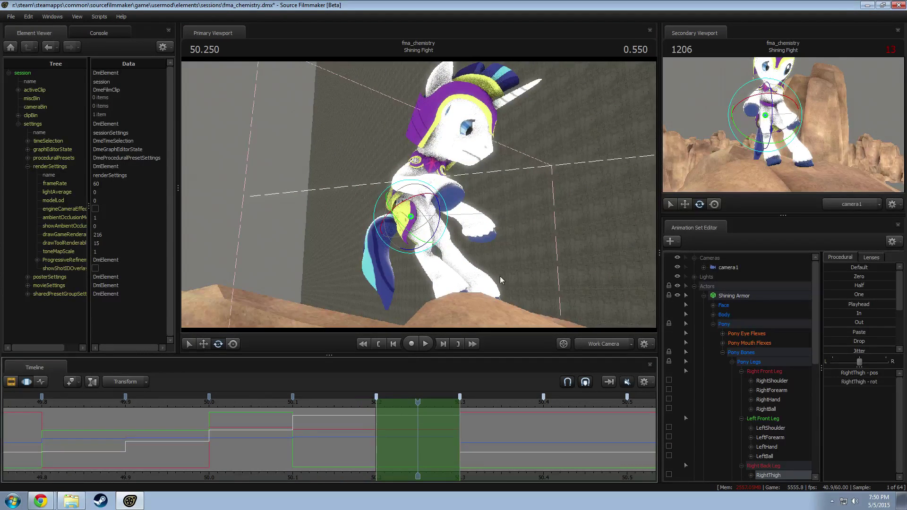
left_click_drag(501, 280, 419, 197)
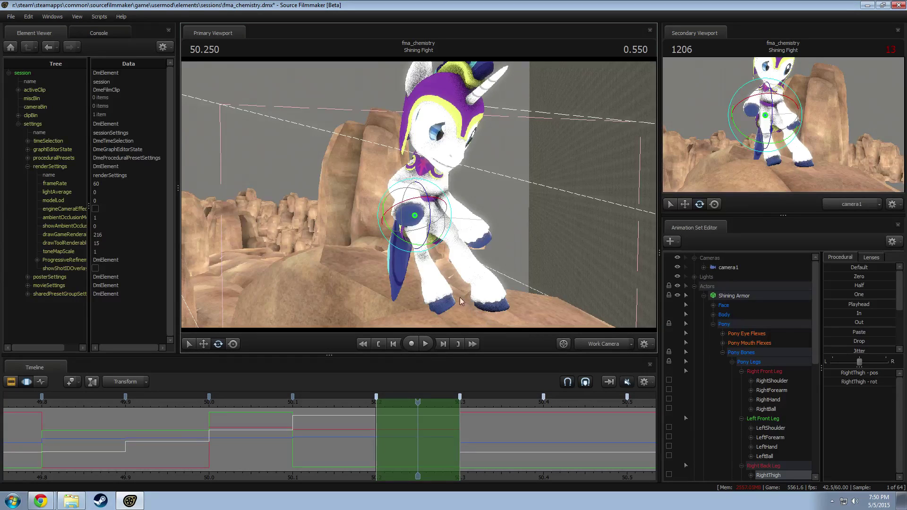
key("ctrl")
left_click(416, 216)
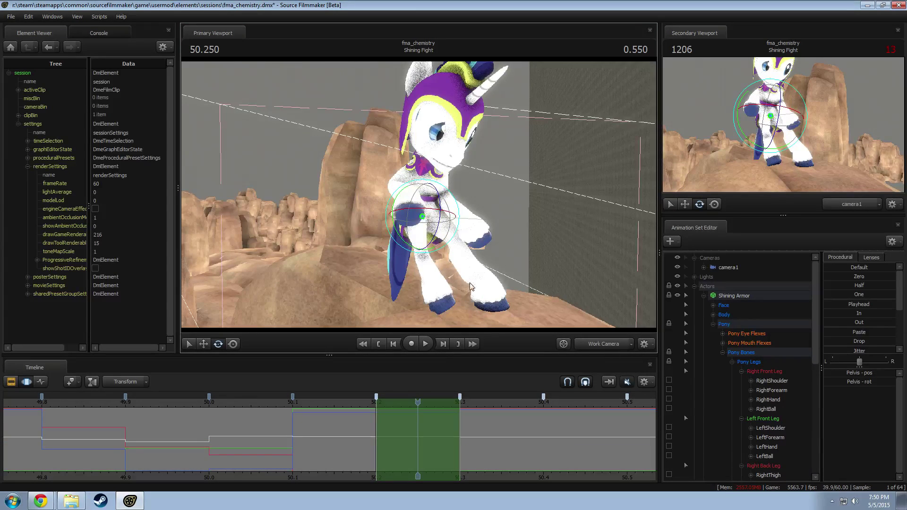
left_click_drag(346, 444, 287, 446)
key("ctrl")
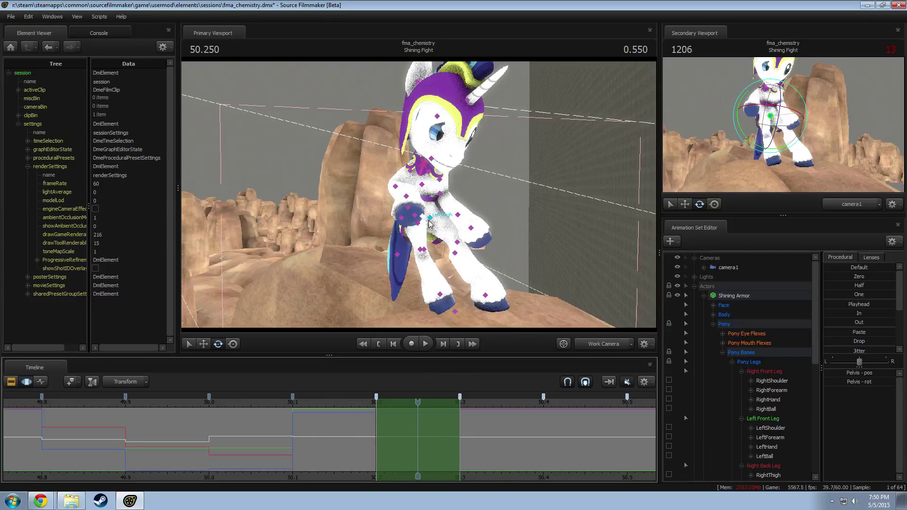
Step: Move the Pelvis upward within 50.2–50.3 to lift Shining Armor's body off the ground
mouse_move(458, 253)
left_mouse_down()
mouse_move(466, 253)
mouse_move(357, 260)
mouse_move(473, 259)
left_mouse_up()
key("d")
key("a")
key("s")
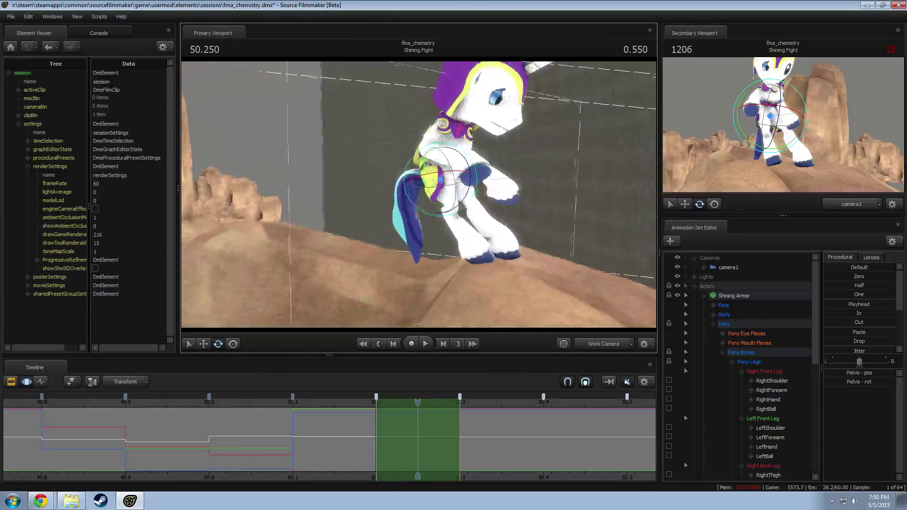
key("w")
left_click_drag(457, 169, 444, 170)
key("ctrl+z")
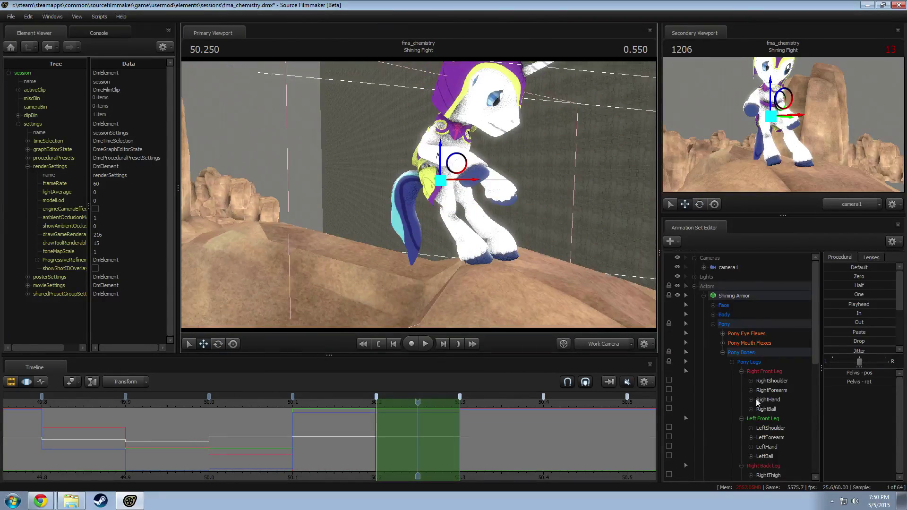
scroll(752, 401, "down", 7)
scroll(712, 416, "up", 2)
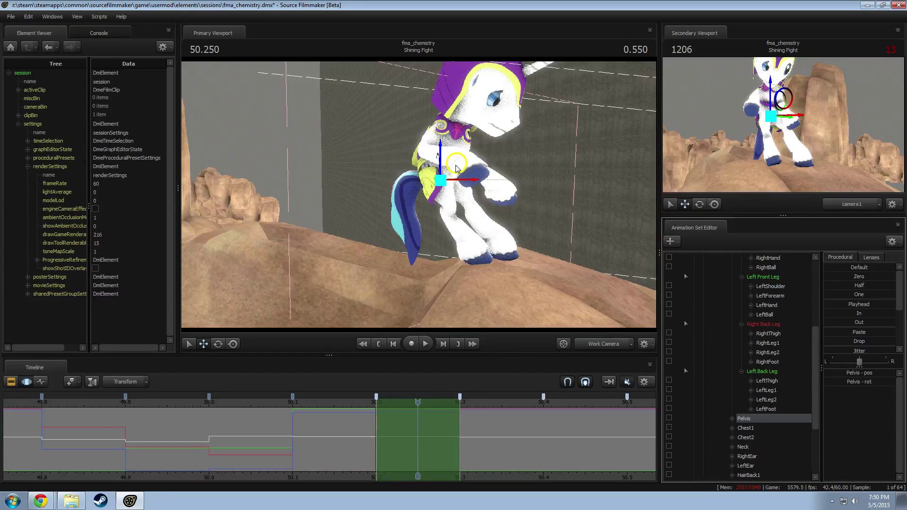
left_click_drag(456, 165, 450, 185)
Step: Rotate the LeftFoot and LeftThigh to repose the left back leg, comparing with the pose before 50.2
left_click(428, 169)
left_click(458, 202, "ctrl")
key("w")
left_click(492, 240)
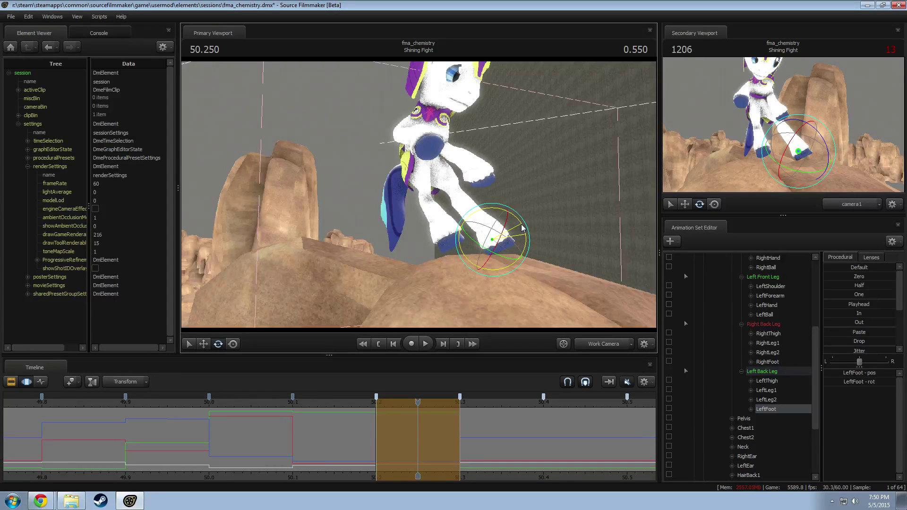
left_click(431, 170)
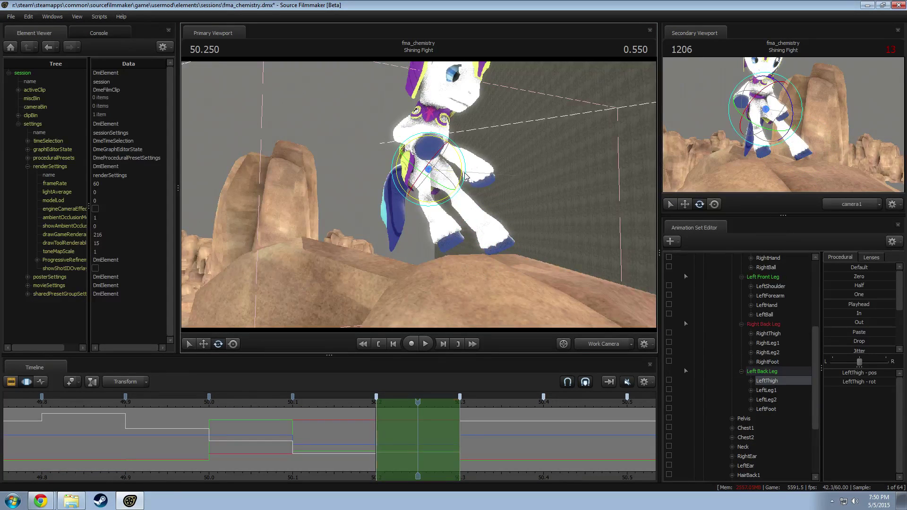
mouse_move(465, 173)
left_mouse_down()
mouse_move(481, 199)
mouse_move(409, 175)
mouse_move(420, 190)
mouse_move(415, 171)
mouse_move(477, 180)
left_mouse_up()
left_click(419, 168, "ctrl")
left_click(428, 171, "ctrl")
left_click(426, 170, "ctrl")
key("shift")
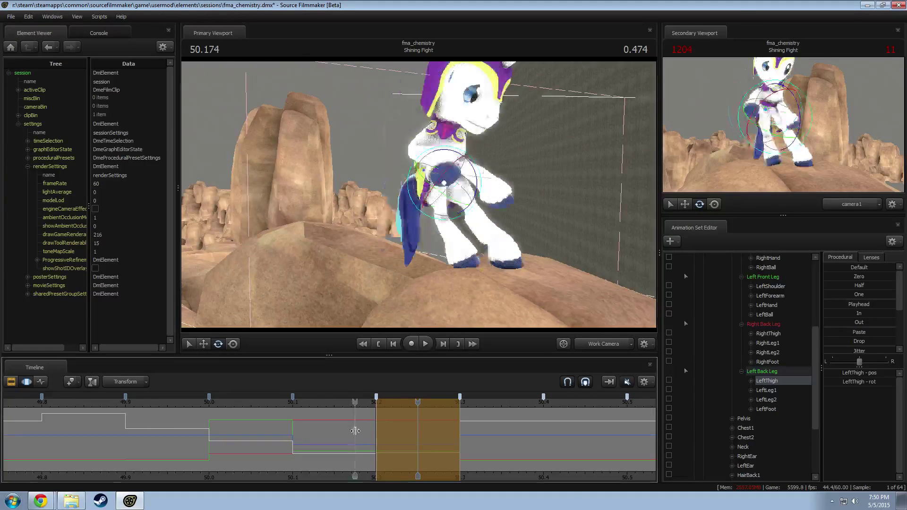
left_click(417, 425)
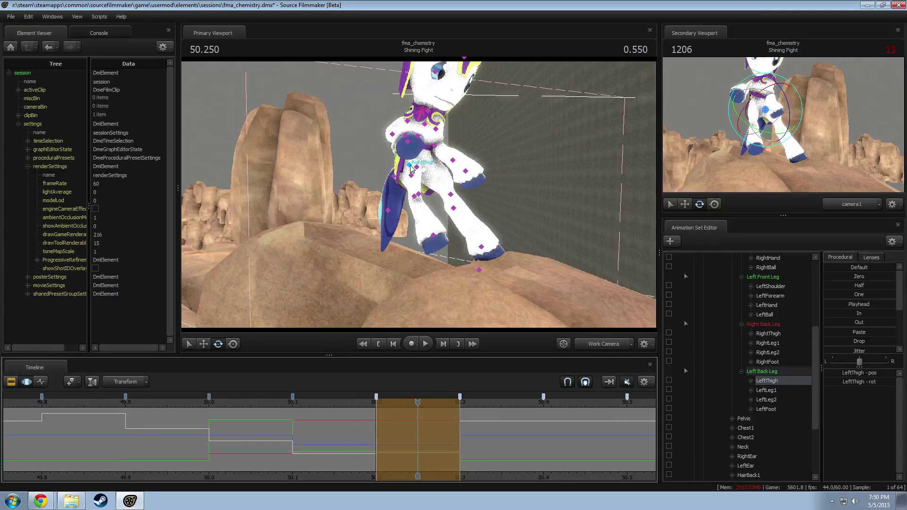
Step: Rotate the RightThigh to repose the right back leg, comparing with the pose before 50.2
left_click(411, 167)
left_click_drag(396, 178, 399, 187)
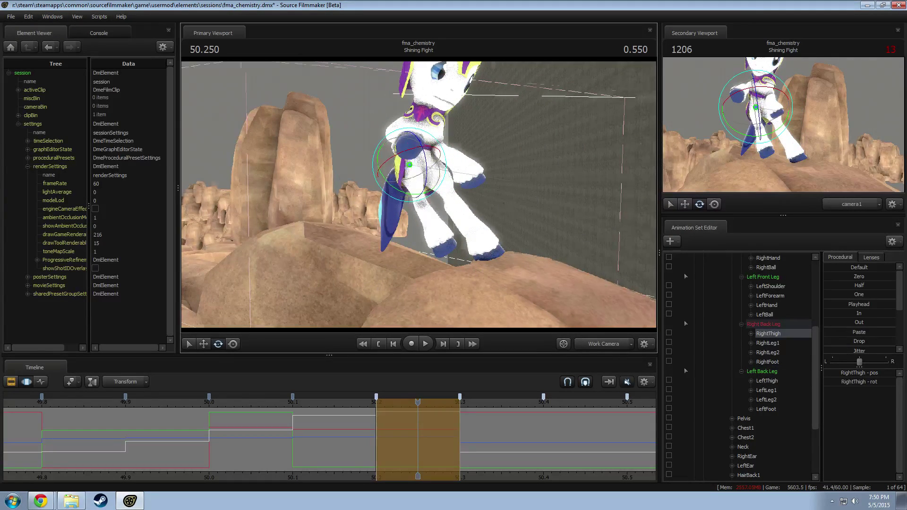
left_click_drag(454, 195, 536, 186, "alt")
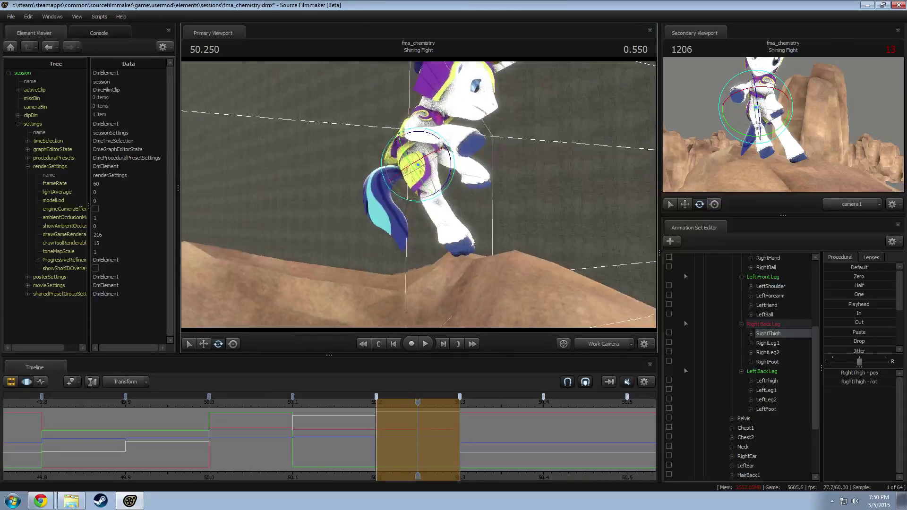
right_click_drag(537, 187, 574, 187, "alt")
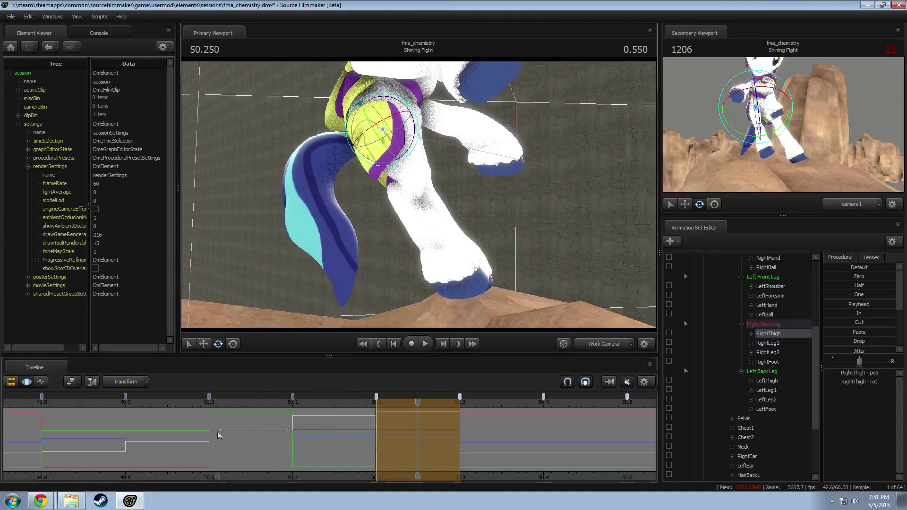
left_click(323, 433)
left_click_drag(341, 432, 414, 433)
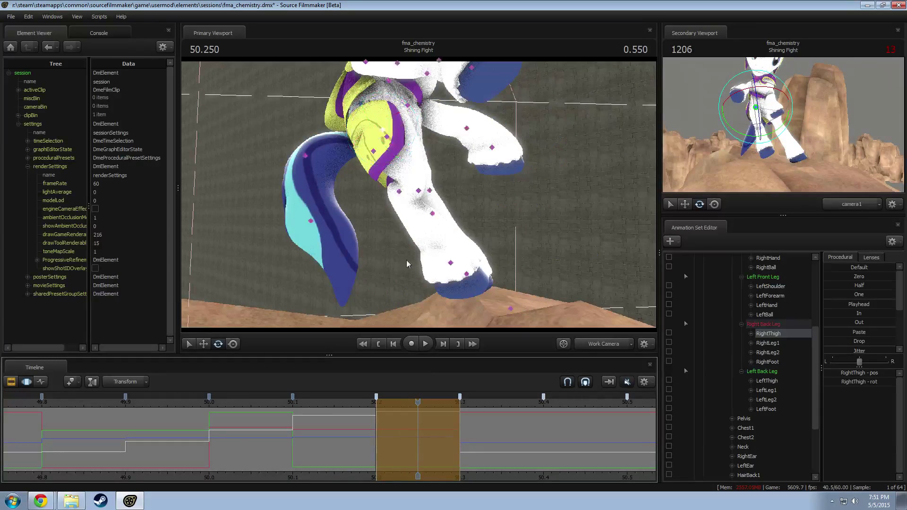
Step: Rotate RightLeg2 to adjust the lower part of the right back leg
left_click_drag(427, 171, 359, 171, "alt")
left_click(416, 191, "ctrl")
left_click_drag(424, 194, 511, 193, "alt")
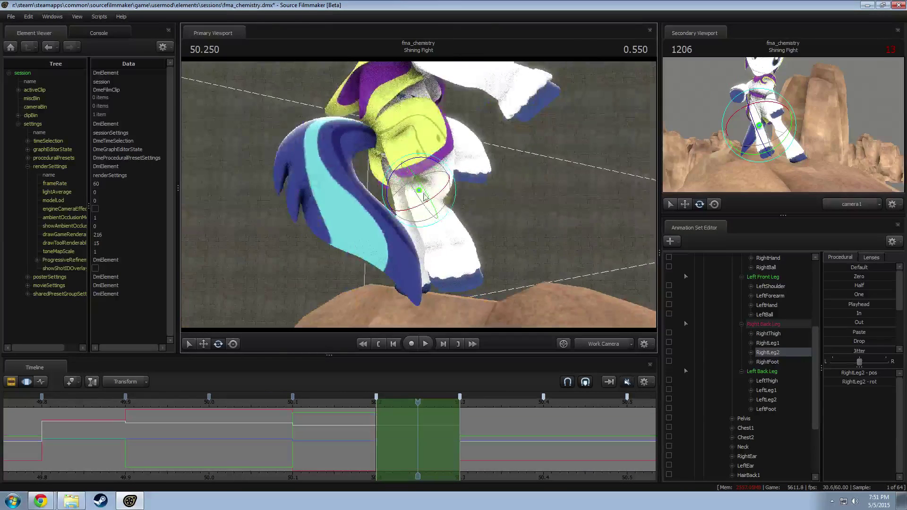
left_click_drag(427, 159, 444, 178)
left_click(437, 190, "ctrl")
left_click(420, 199, "ctrl")
left_click_drag(482, 196, 427, 207, "alt")
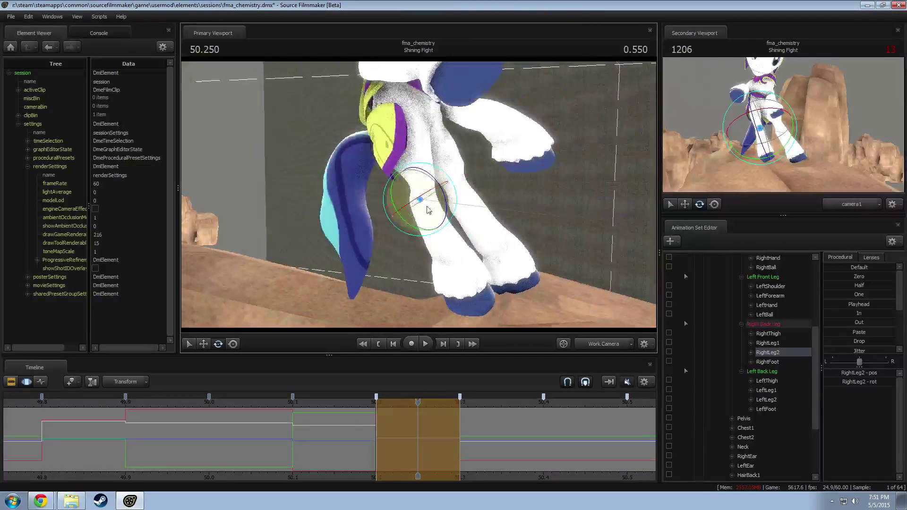
Step: Rotate RightLeg1 to swing the right back leg toward the left one, and refine RightLeg2 to match
left_click_drag(508, 200, 449, 202, "alt")
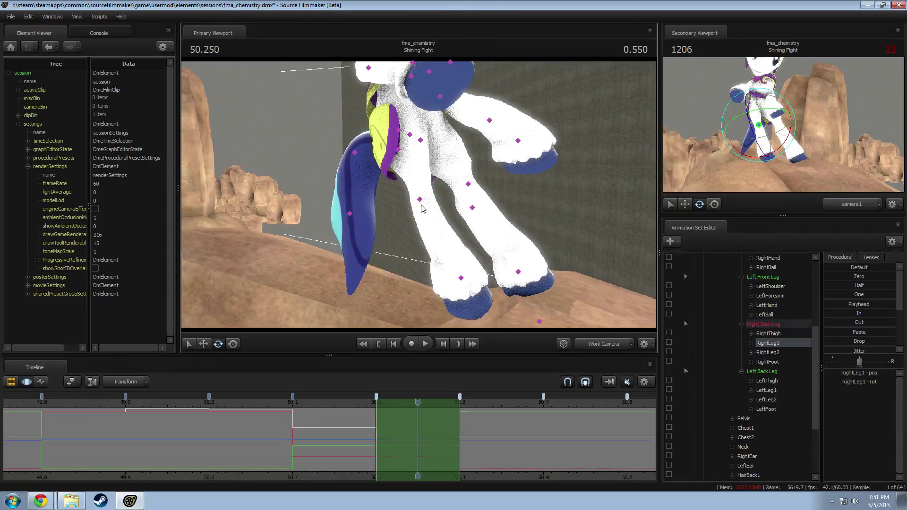
left_click(430, 191)
left_click_drag(428, 171, 419, 175)
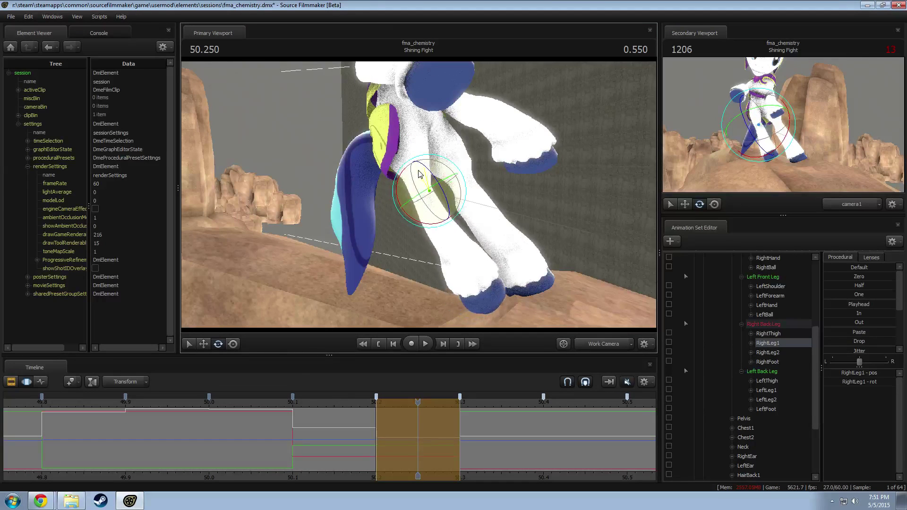
left_click(424, 202)
right_click_drag(423, 203, 422, 205)
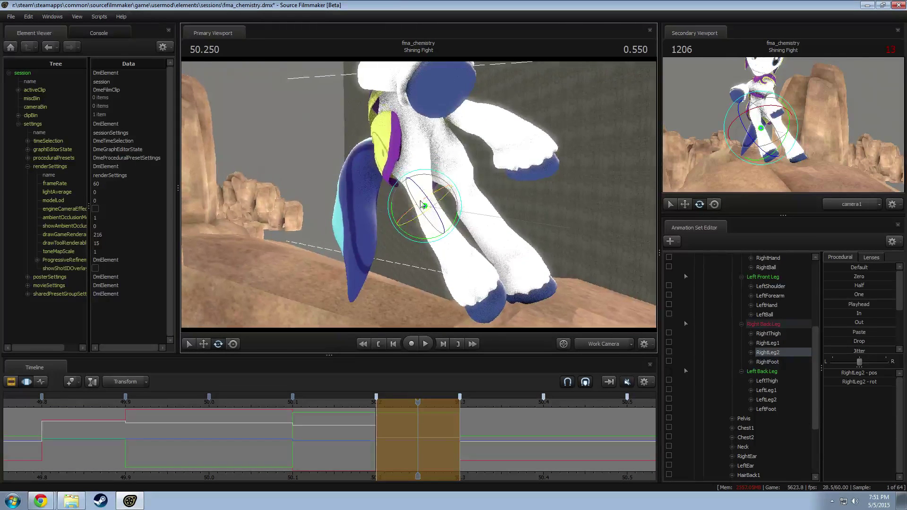
left_click_drag(457, 217, 453, 144)
left_click(406, 137, "ctrl")
mouse_move(426, 208)
left_mouse_down()
mouse_move(425, 189)
mouse_move(425, 208)
left_mouse_up()
Step: Rotate Chest1 to turn the torso and the front legs at 50.250
left_click(427, 142)
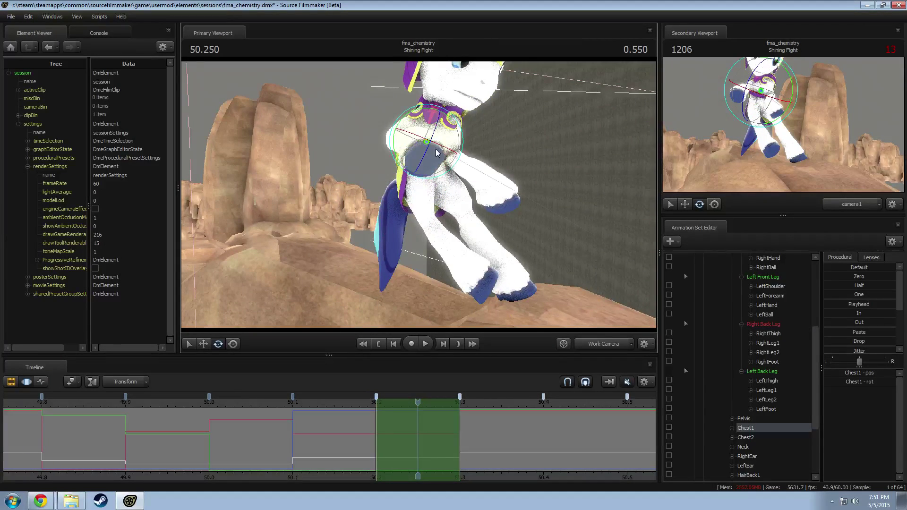
left_click_drag(435, 152, 437, 134)
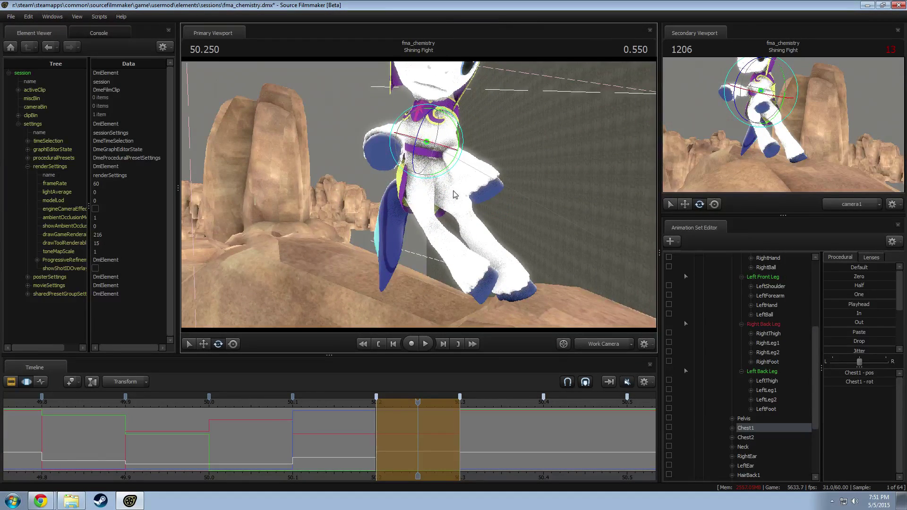
right_click_drag(454, 194, 457, 148)
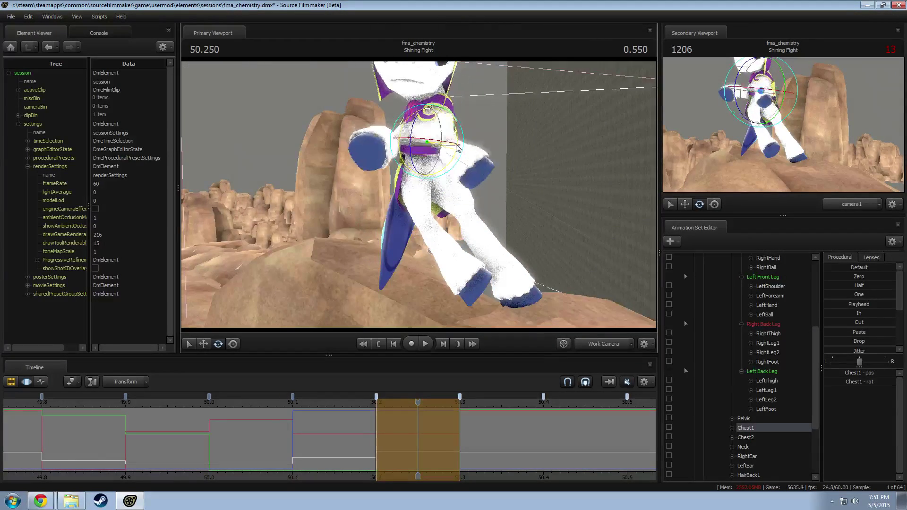
left_click_drag(458, 148, 445, 167)
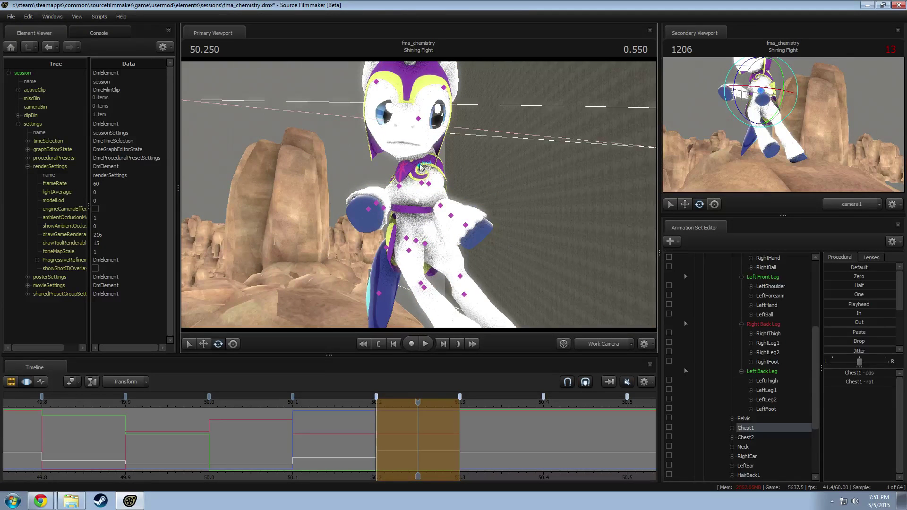
Step: Select the Neck and Head together and reset their pose within 50.2–50.3
left_click(421, 169)
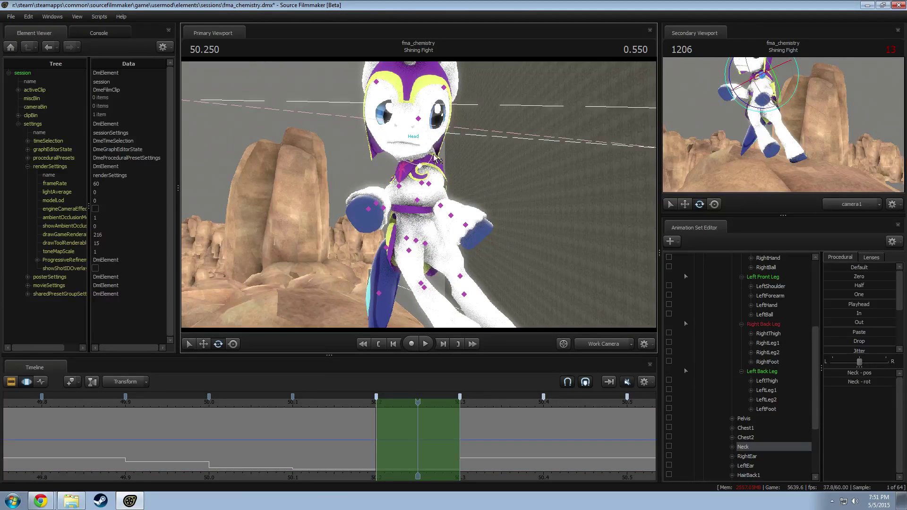
left_click(415, 142, "ctrl")
left_click(407, 148)
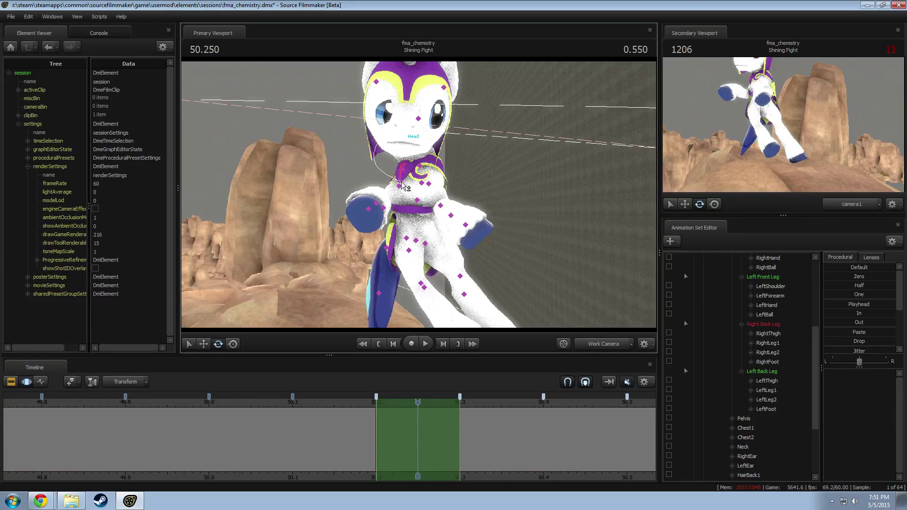
left_click_drag(403, 186, 429, 151)
left_click(464, 159)
left_click(419, 167)
scroll(815, 458, "up", 5)
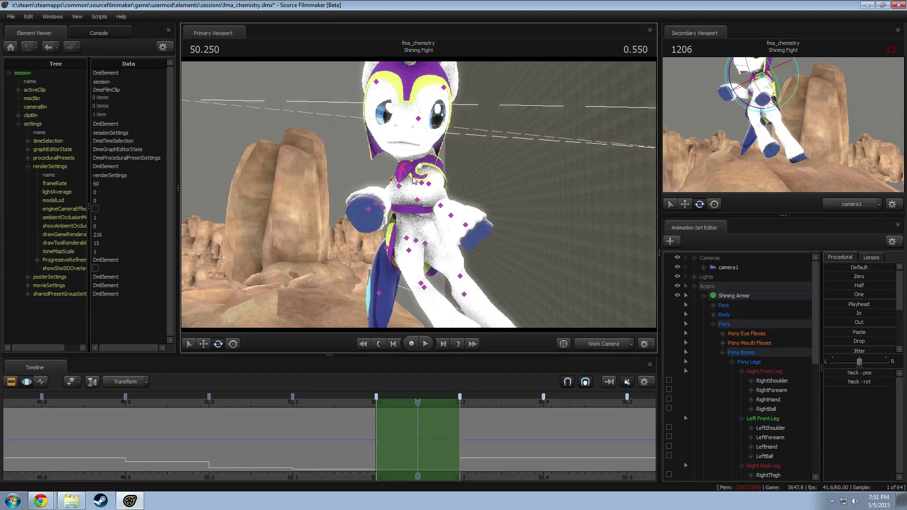
left_click(380, 130, "ctrl")
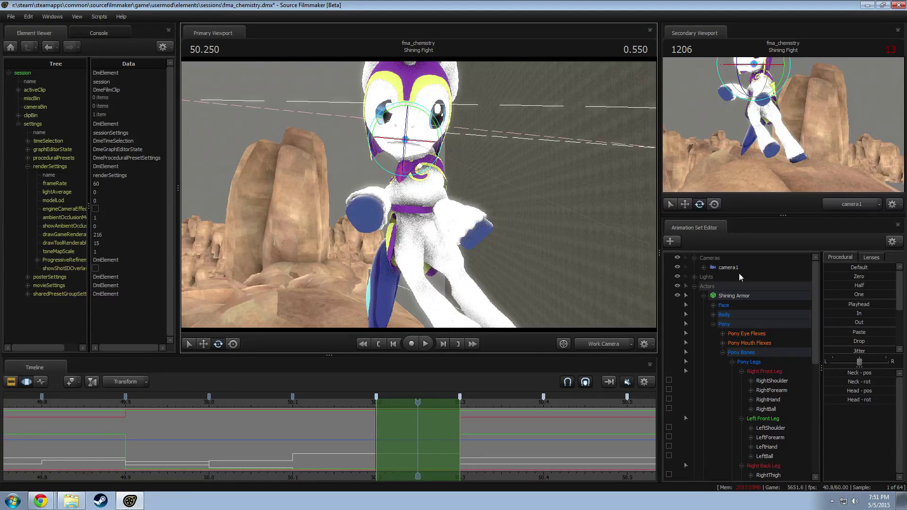
left_click_drag(427, 429, 426, 430)
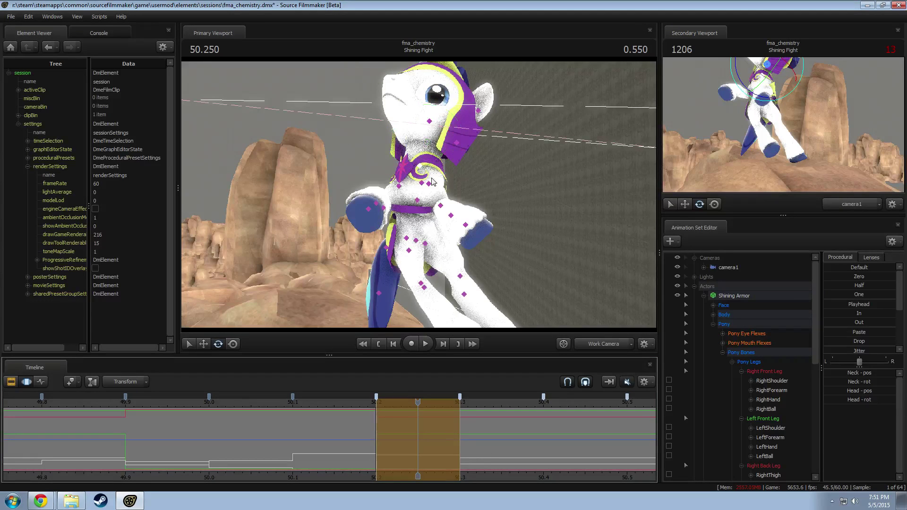
Step: Rotate the Neck and the Head to bring the face level, comparing with the preceding pose
left_click(417, 168)
mouse_move(418, 168)
left_mouse_down()
mouse_move(428, 168)
mouse_move(412, 132)
mouse_move(420, 125)
mouse_move(410, 165)
left_mouse_up()
left_click(412, 132, "ctrl")
key("shift")
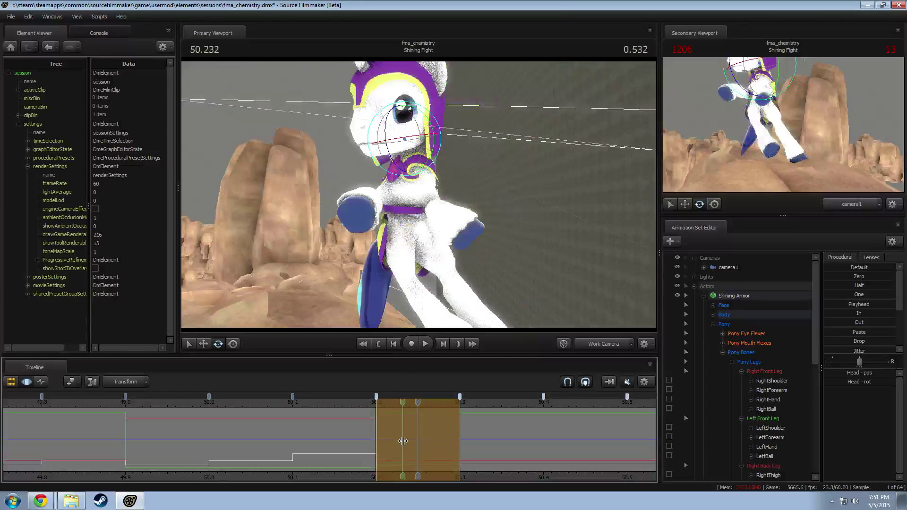
Step: Select Chest1 and Chest2 together and reset their pose within 50.2–50.3
left_click_drag(412, 204, 440, 184, "alt")
left_click(414, 185, "ctrl")
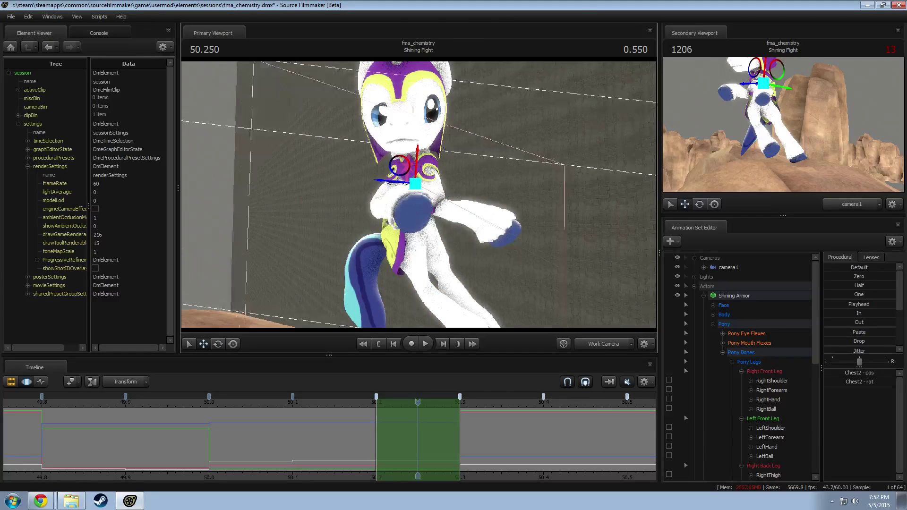
left_click(411, 201)
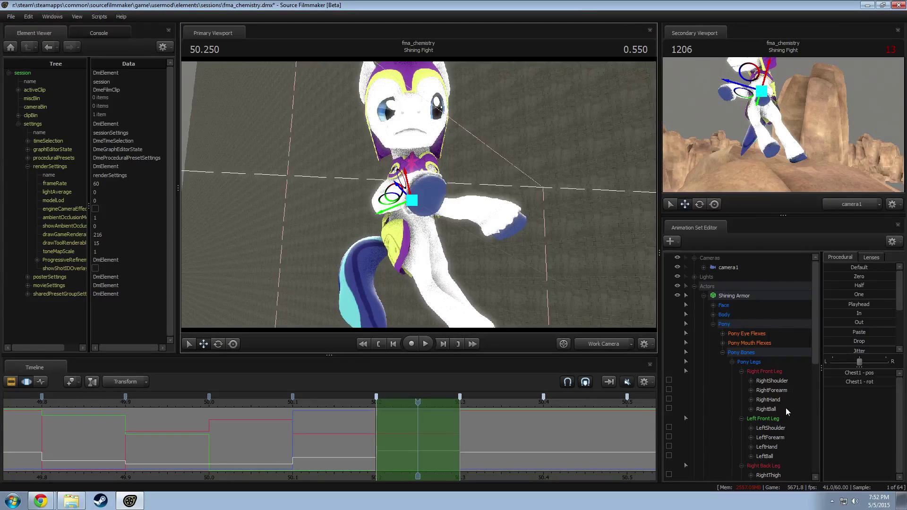
scroll(780, 407, "down", 6)
left_click(751, 409)
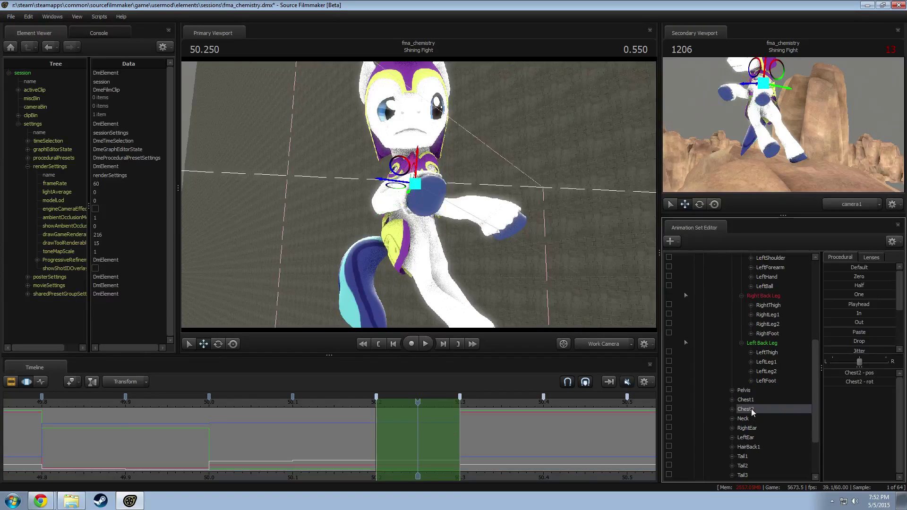
left_click(746, 400, "ctrl")
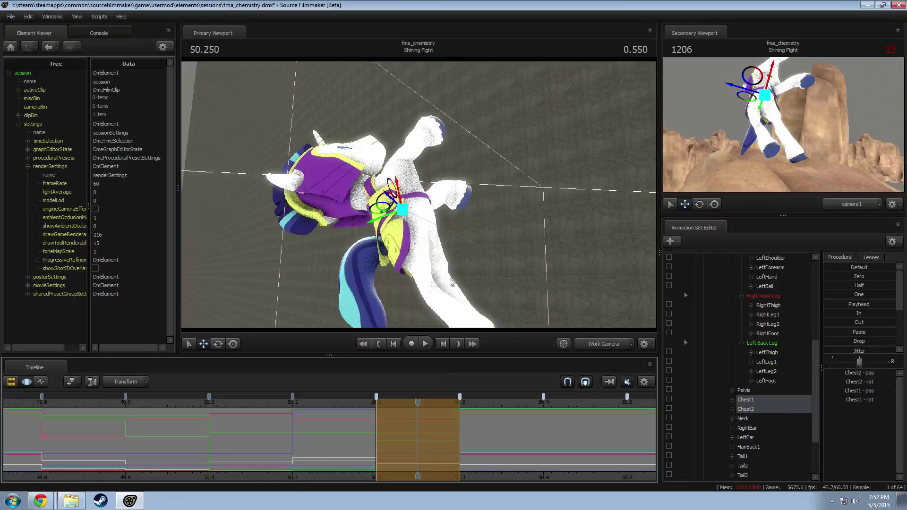
Step: Try rotating Chest1 and Chest2 at 50.250 to bring the torso upright and turn it, comparing with the start of the range
left_click_drag(451, 282, 396, 206)
left_click(405, 205, "ctrl")
key("e")
left_click_drag(413, 239, 424, 218)
left_click(396, 188, "ctrl")
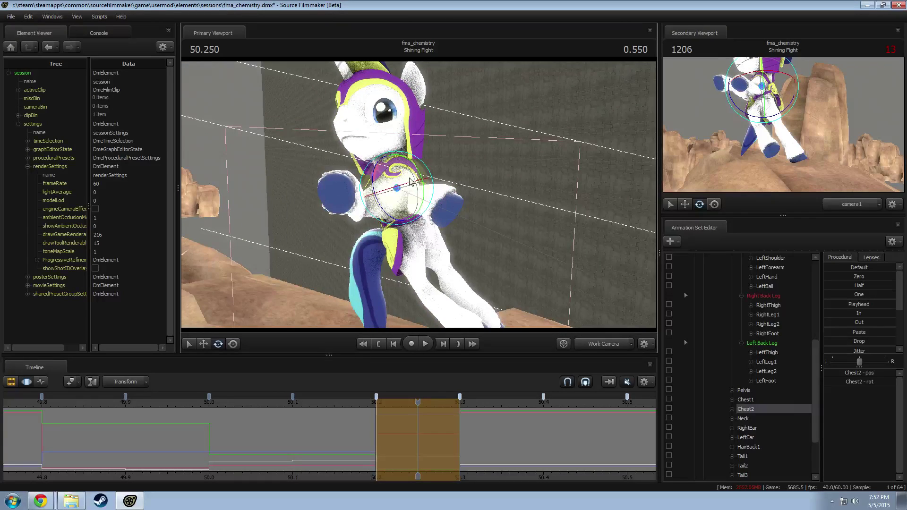
left_click_drag(411, 182, 425, 182)
key("shift")
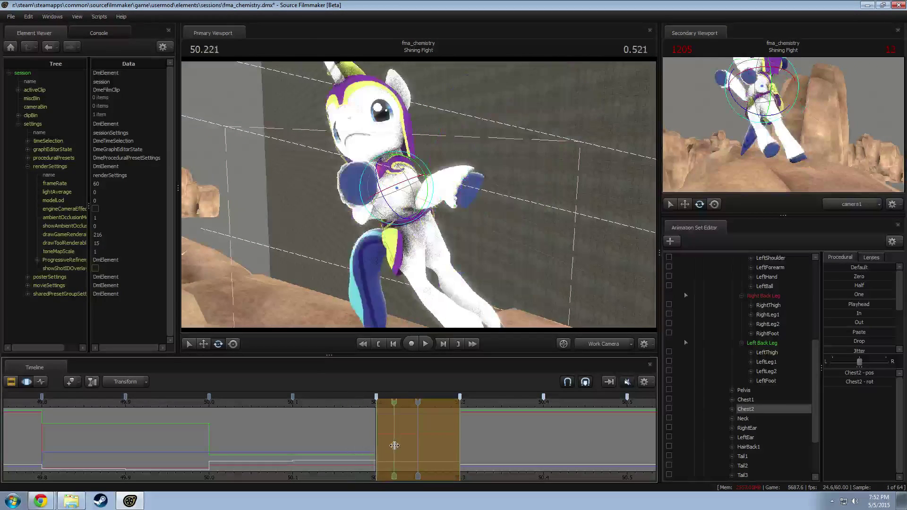
left_click_drag(395, 446, 418, 437)
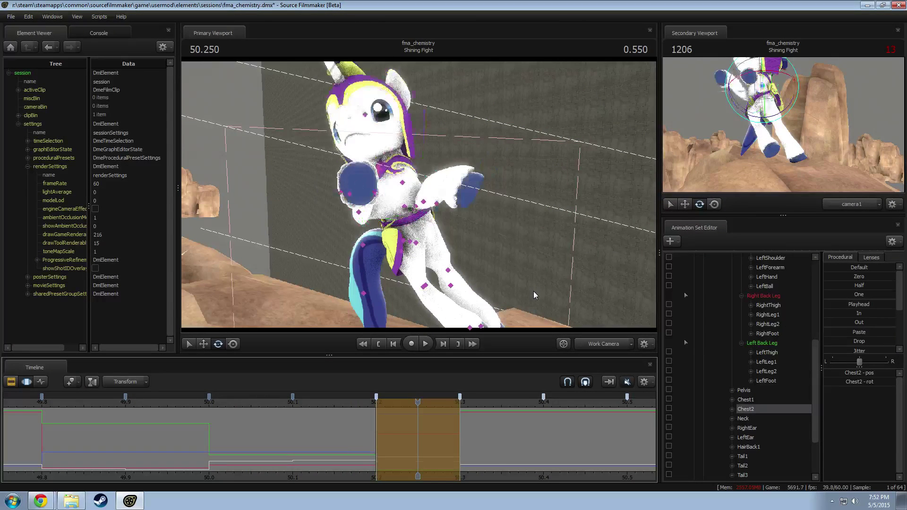
Step: Undo the last Chest1 and Chest2 rotations together with the reset of both bones
left_click_drag(534, 291, 384, 253)
left_click(390, 446)
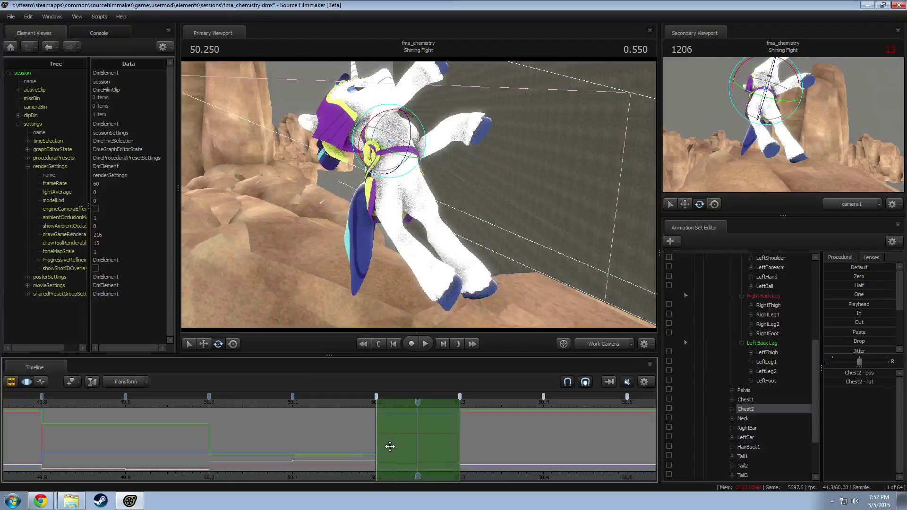
key("ctrl+z")
key("ctrl+z")
key("ctrl+z")
key("ctrl+z")
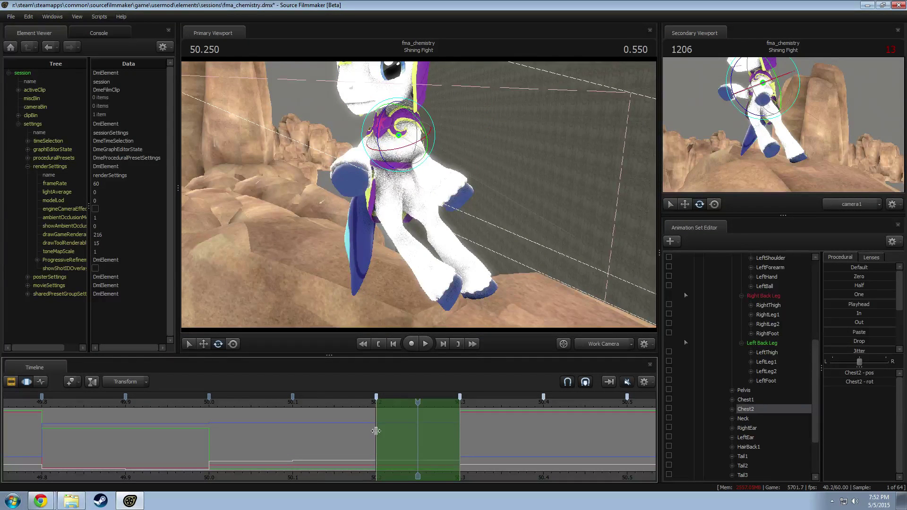
Step: Try resetting Chest1 and Chest2 together within 50.2–50.3, undo it, and compare with the preceding pose
left_click(756, 401, "ctrl")
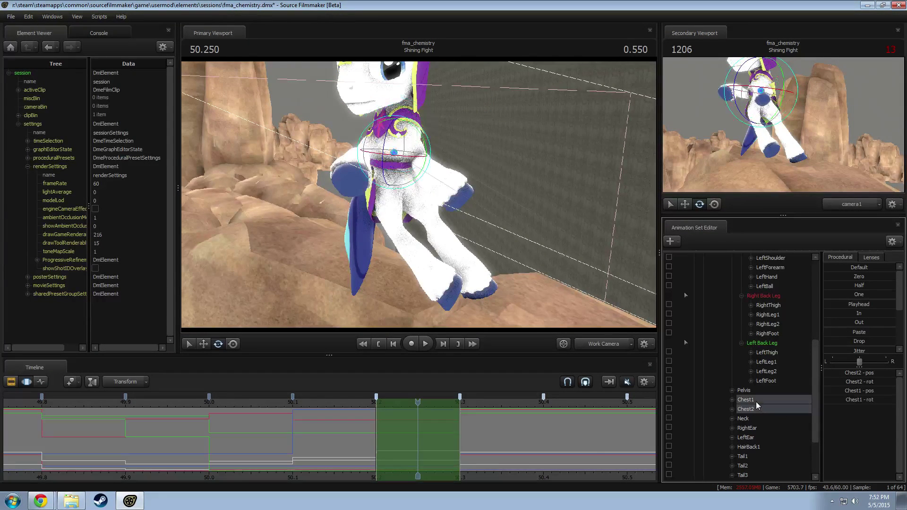
key("ctrl+v")
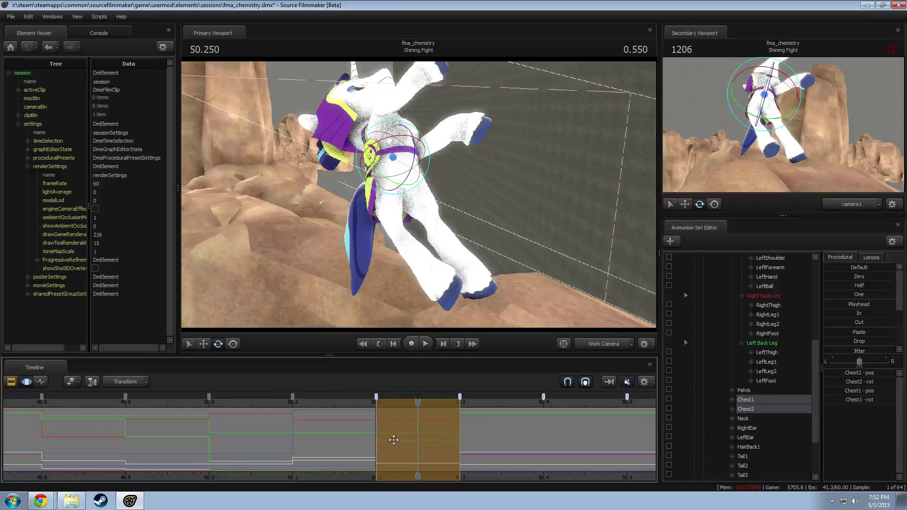
key("ctrl+z")
left_click_drag(308, 439, 362, 442, "shift")
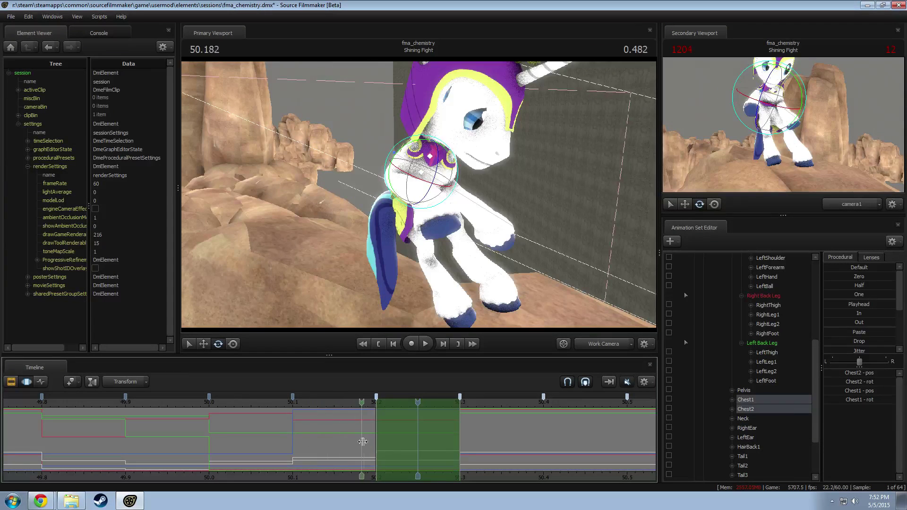
middle_click_drag(363, 442, 388, 441)
Step: Reset only the position channels of Chest1 and Chest2 within 50.2–50.3, leaving their rotation channels out of the selection
left_click(396, 138, "ctrl")
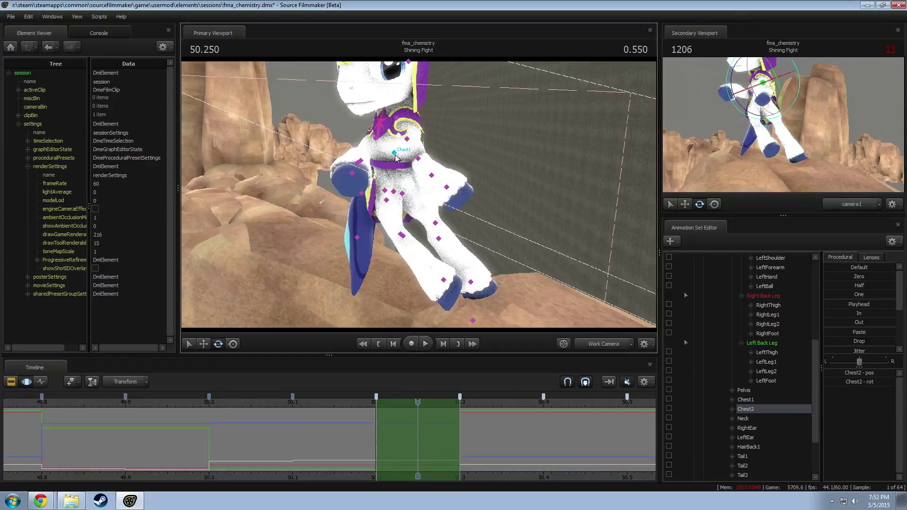
left_click(393, 153, "ctrl")
left_click_drag(393, 153, 424, 197, "alt")
left_click(732, 409)
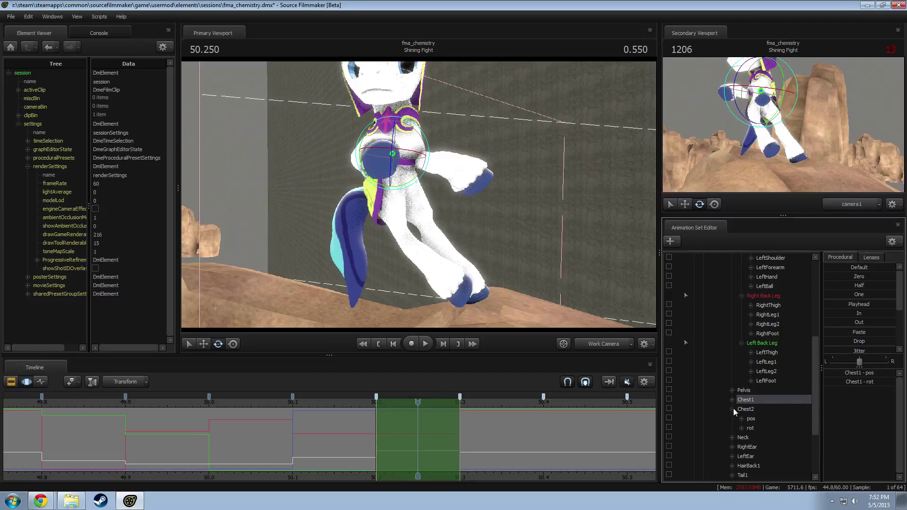
left_click(733, 400)
left_click(756, 410)
left_click(752, 438, "ctrl")
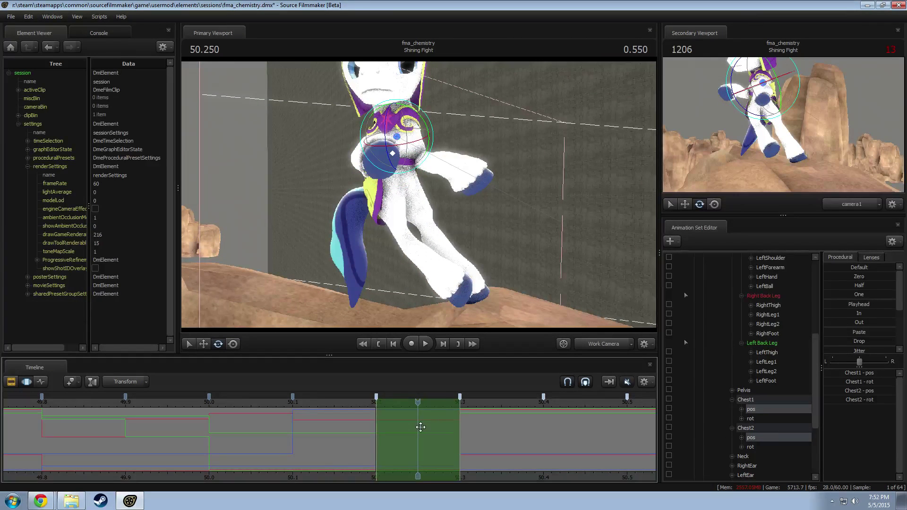
key("ctrl+v")
Step: Rotate Chest1 at 50.250 to turn the torso, and shift the bone slightly
left_click_drag(420, 252, 396, 233, "alt")
left_click(389, 162, "ctrl")
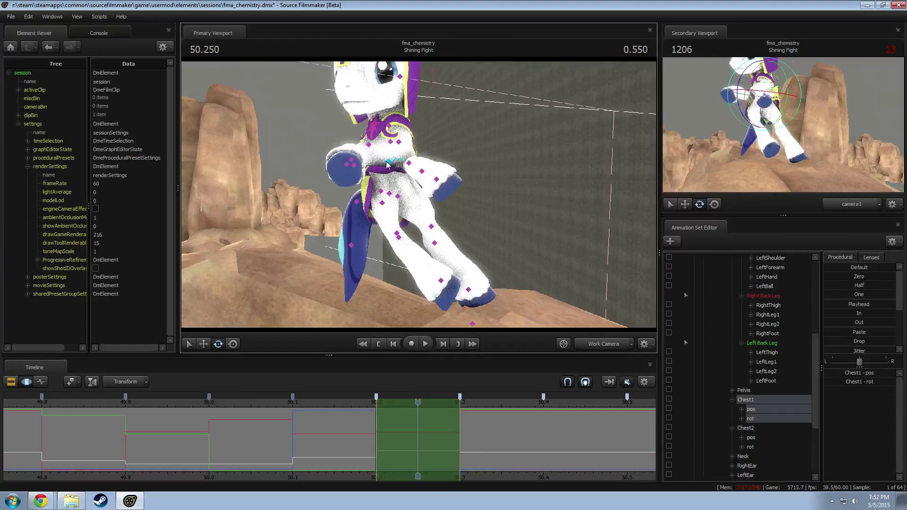
left_click_drag(389, 162, 406, 148, "alt")
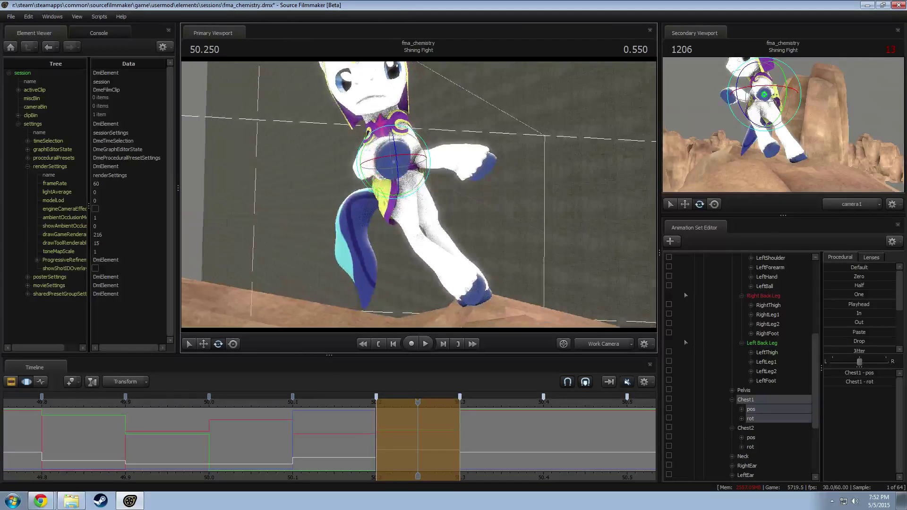
left_click_drag(420, 191, 408, 187, "alt")
key("w")
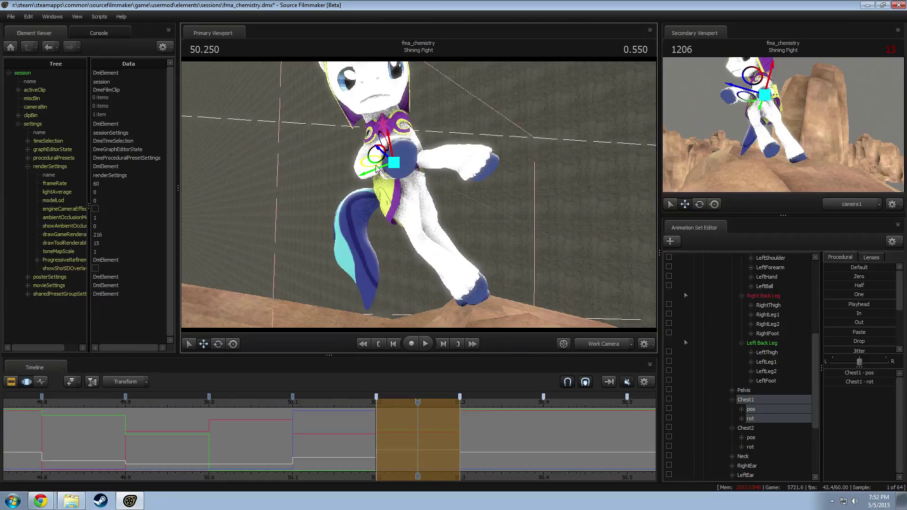
mouse_move(383, 159)
left_mouse_down()
mouse_move(419, 194)
mouse_move(388, 152)
left_mouse_up()
mouse_move(389, 152)
left_mouse_down("alt")
mouse_move(419, 194)
mouse_move(407, 163)
left_mouse_up("alt")
left_click(406, 159, "ctrl")
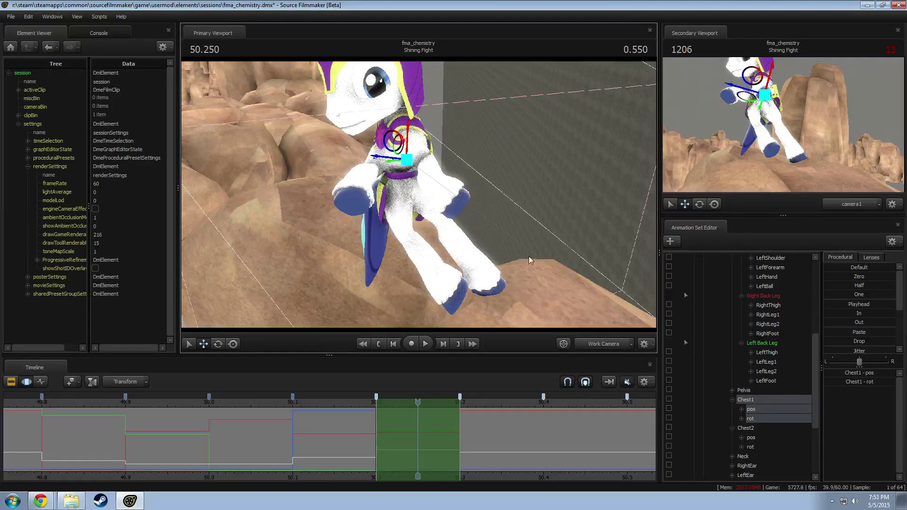
Step: Try tilting the torso further by rotating Chest1, undo the rotation, and compare with the preceding pose
left_click_drag(530, 260, 444, 113)
key("e")
mouse_move(407, 185)
left_mouse_down()
mouse_move(408, 164)
mouse_move(396, 190)
left_mouse_up()
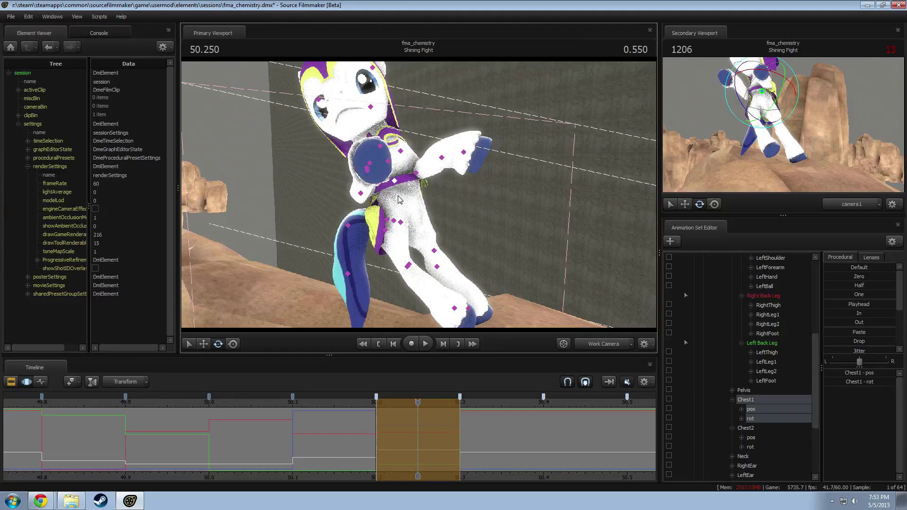
key("ctrl+z")
key("shift")
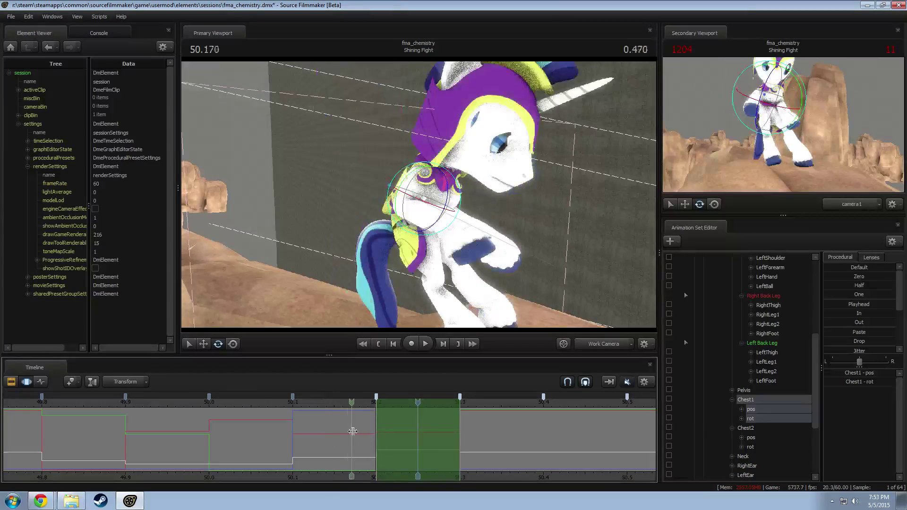
left_click_drag(392, 431, 413, 439)
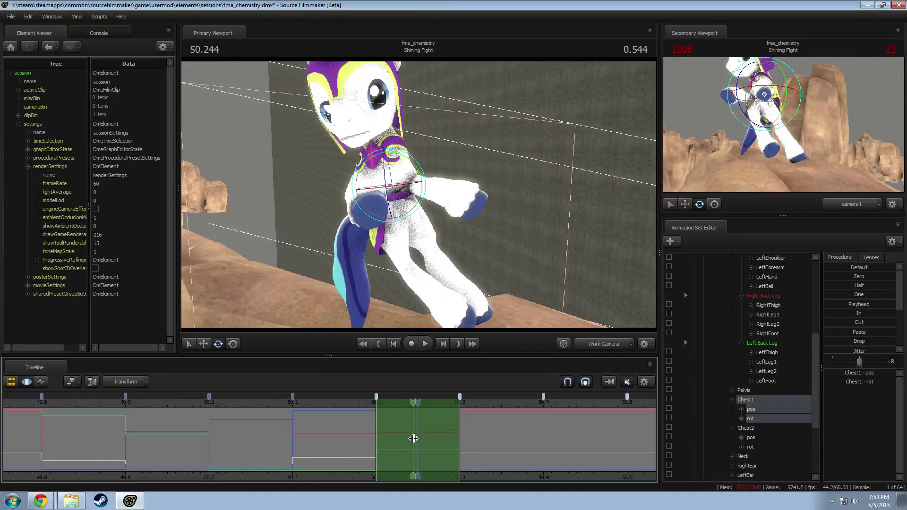
mouse_move(414, 439)
left_mouse_down()
mouse_move(277, 431)
mouse_move(396, 439)
left_mouse_up()
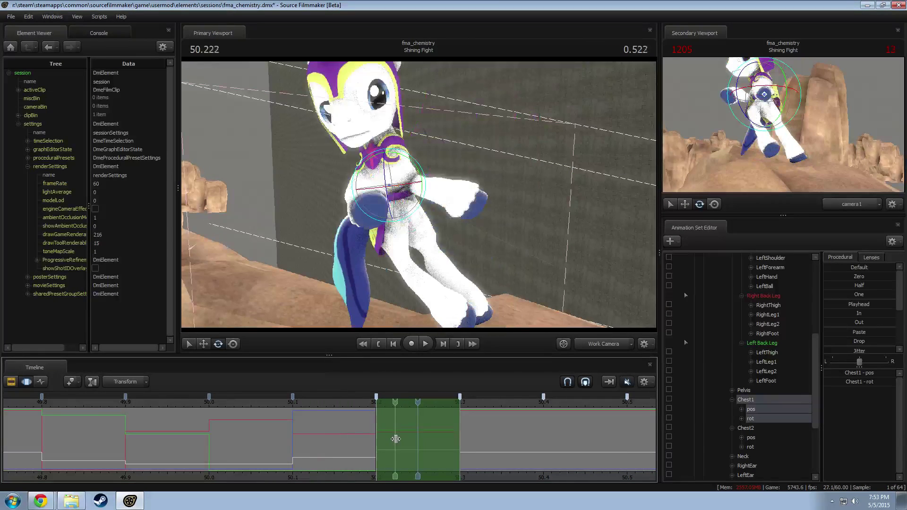
Step: Move the Pelvis at 50.250 to raise the whole body and shift it away from the preceding pose
left_click_drag(437, 205, 417, 205)
key("s")
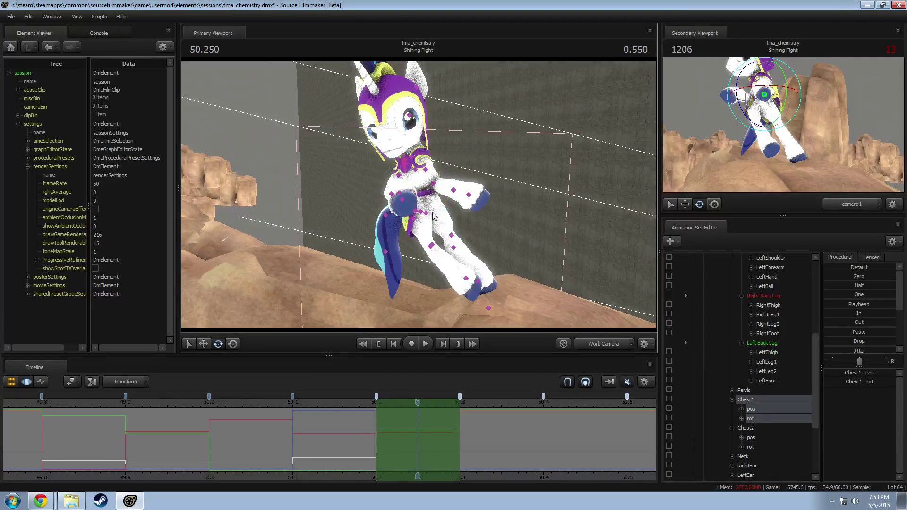
left_click(427, 214)
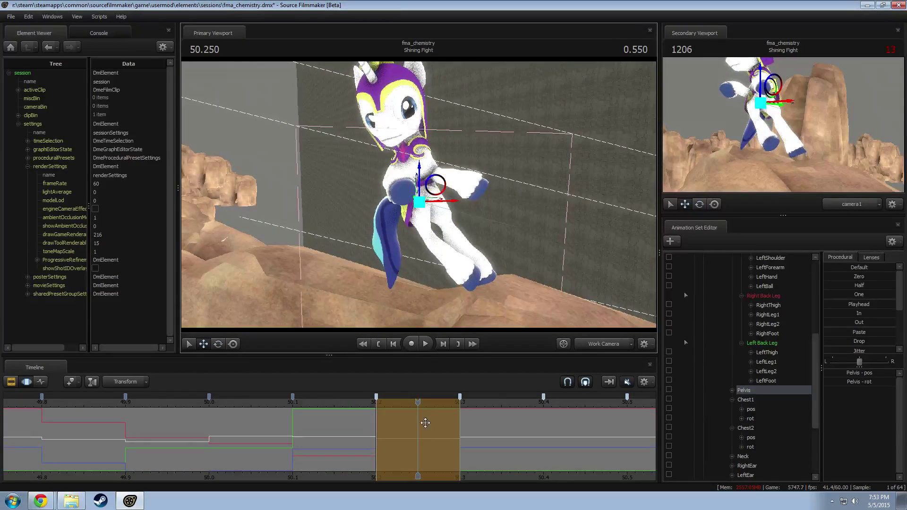
left_click_drag(425, 423, 384, 427)
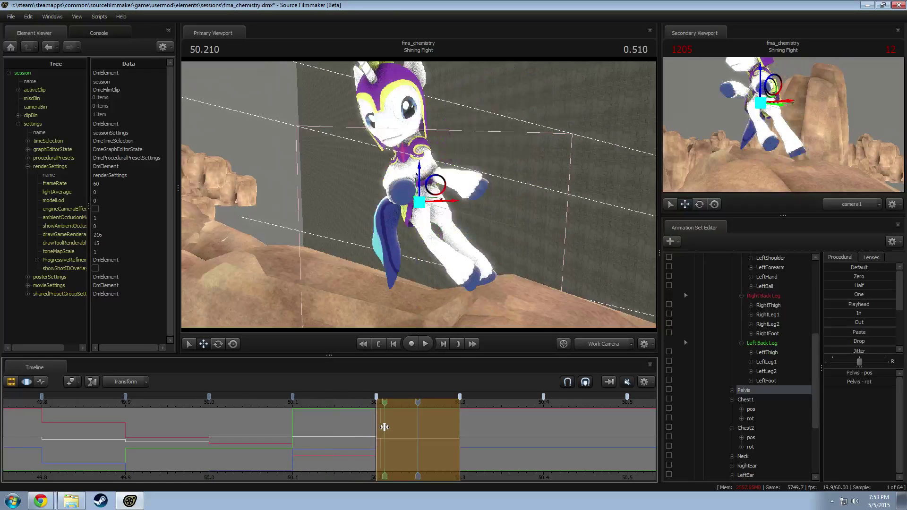
left_click_drag(421, 203, 407, 184)
left_click_drag(376, 429, 397, 442)
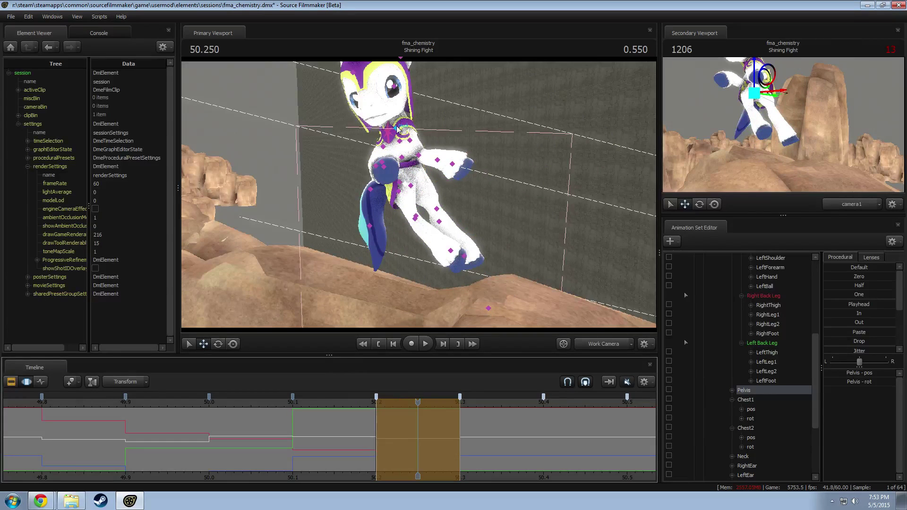
Step: Rotate Chest2 to turn the upper torso, and the RightShoulder to lower the right front leg
left_click(397, 128, "ctrl")
key("e")
left_click_drag(399, 128, 429, 139)
left_click(414, 140)
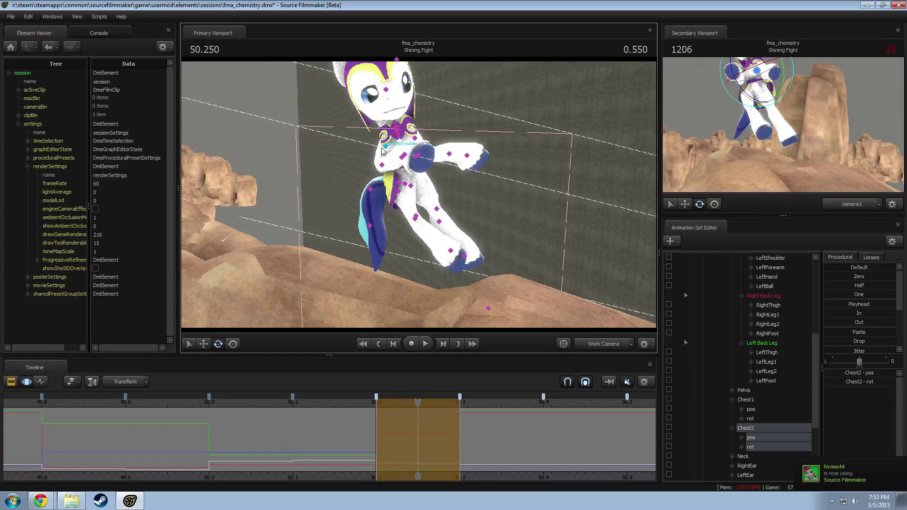
left_click(384, 147)
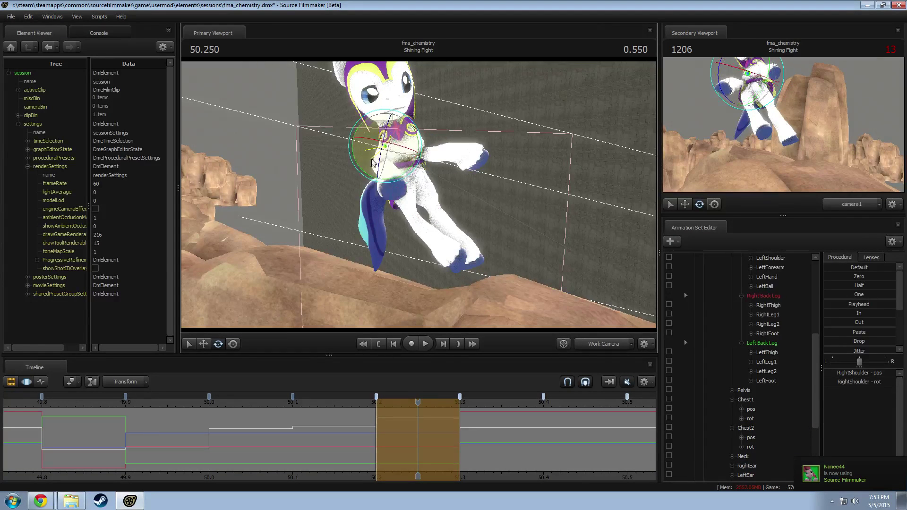
Step: Try straightening the right front leg by rotating the RightForearm, and undo the rotation
left_click(398, 171)
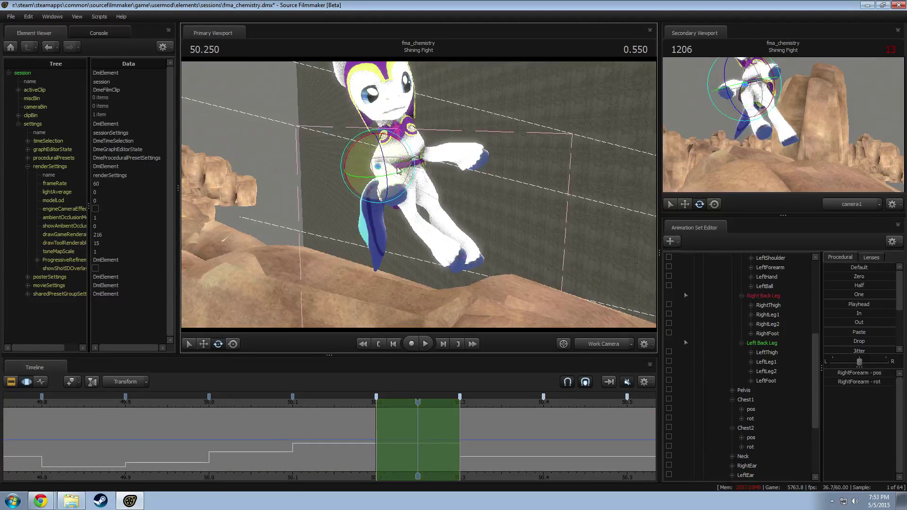
left_click_drag(409, 158, 406, 179)
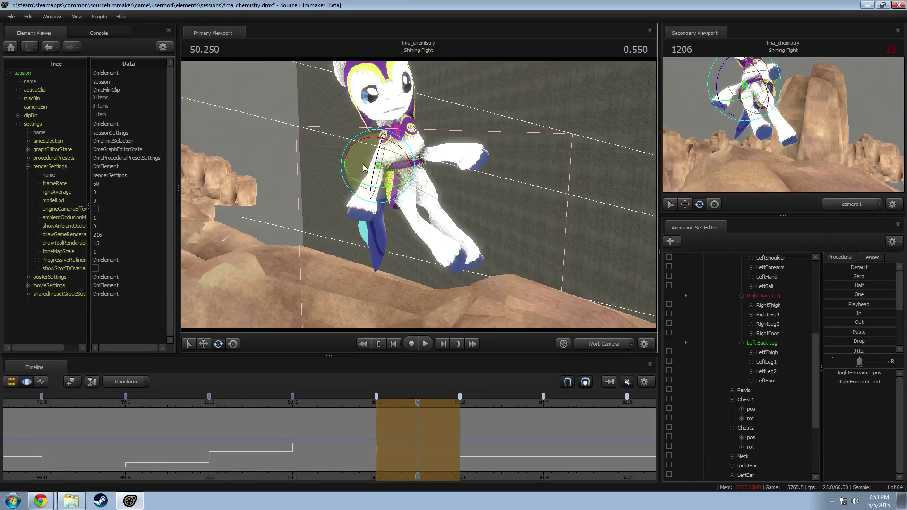
key("ctrl+z")
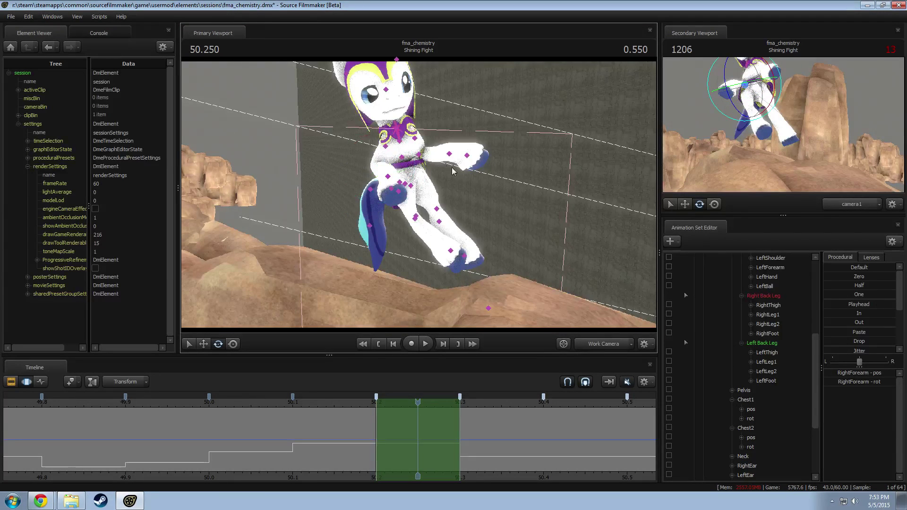
Step: Rotate the LeftShoulder, LeftForearm and LeftHand at 50.250 to lower and bend the left front leg
left_click(419, 156)
left_click(431, 152)
left_click_drag(439, 152, 425, 193)
left_click(427, 155, "ctrl")
left_click(418, 148)
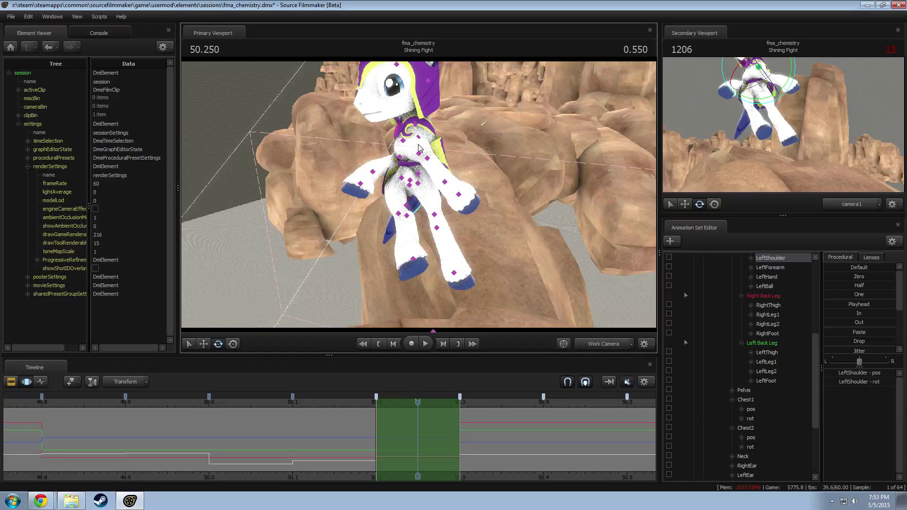
mouse_move(418, 156)
left_mouse_down()
mouse_move(416, 148)
mouse_move(423, 156)
mouse_move(409, 168)
left_mouse_up()
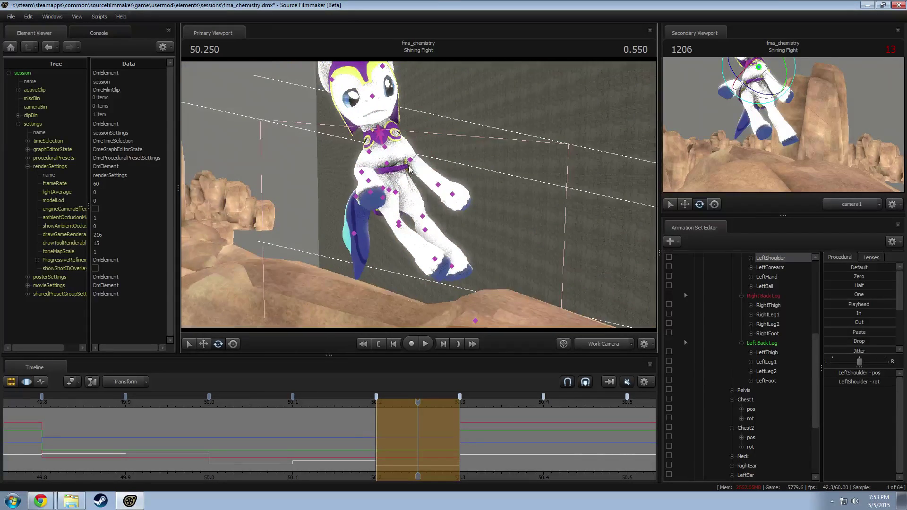
left_click(409, 163)
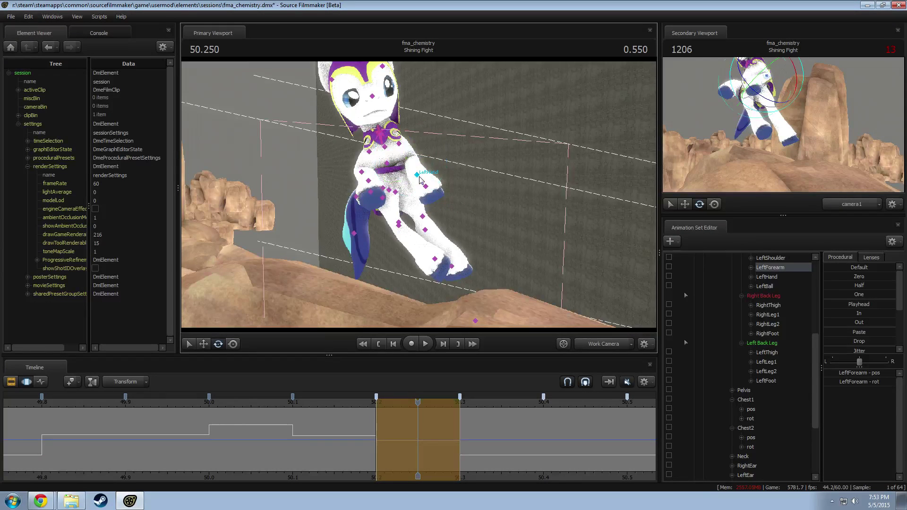
left_click(417, 174)
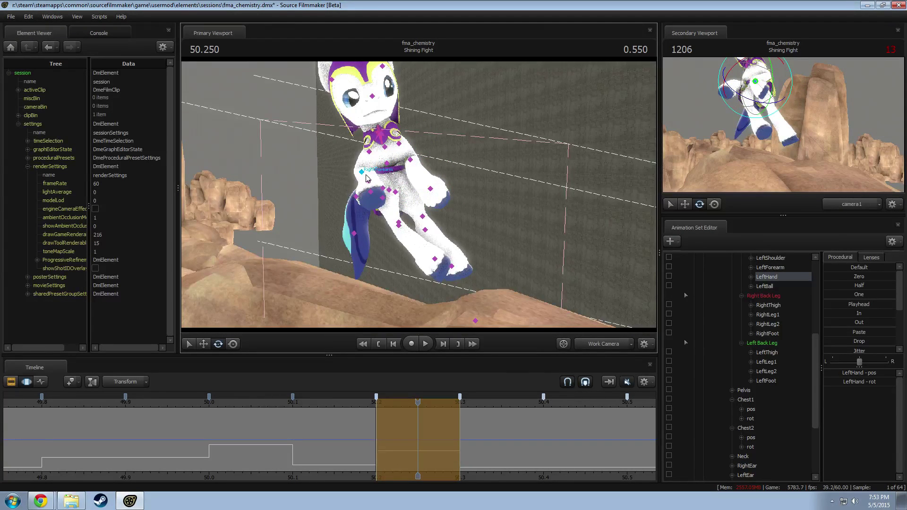
Step: Rotate the RightForearm and RightShoulder to extend the right front leg outward from the body
left_click(364, 174, "ctrl")
left_click_drag(365, 173, 341, 184, "alt")
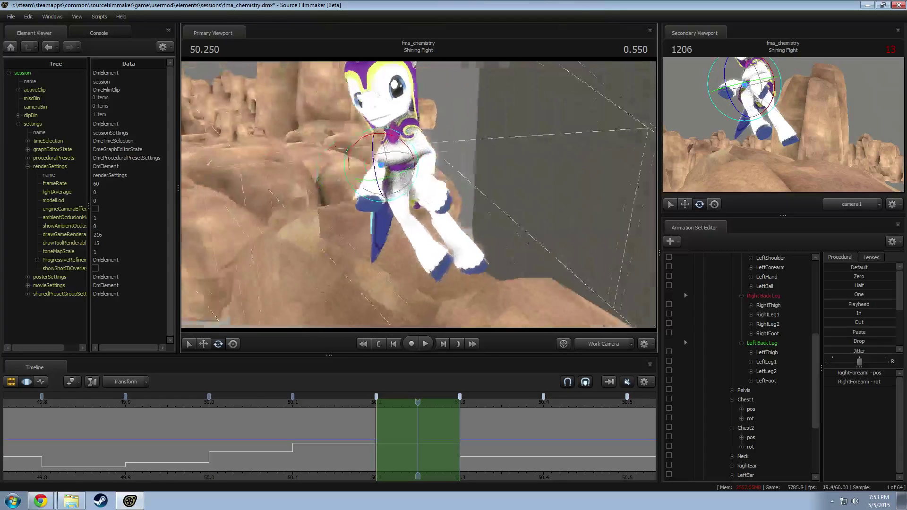
left_click_drag(393, 173, 429, 197)
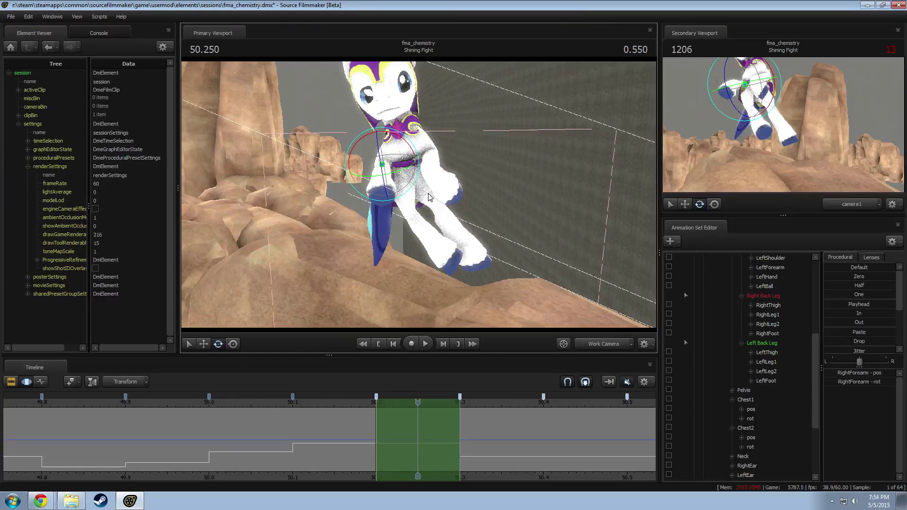
left_click(372, 168)
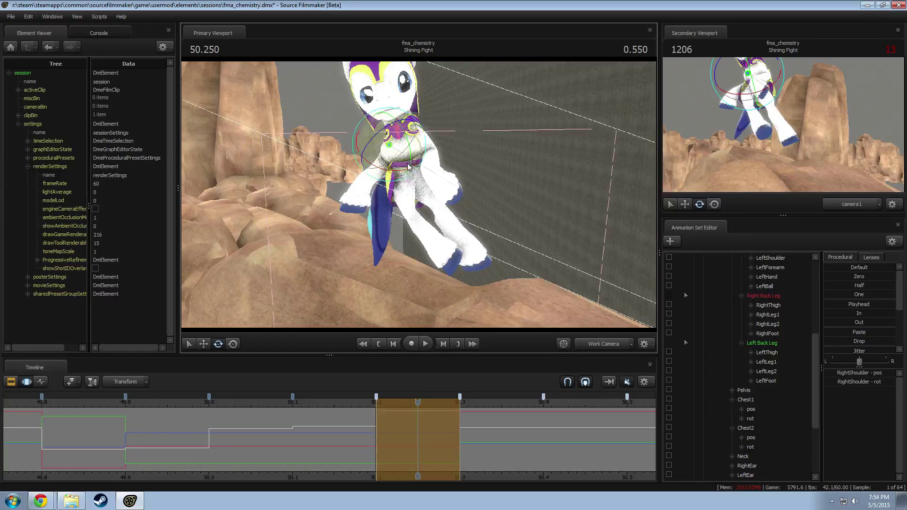
Step: Rotate the Neck at 50.250 to reorient the raised head above the chest
left_click(409, 167)
left_click_drag(409, 166, 419, 113)
left_click(407, 137, "ctrl")
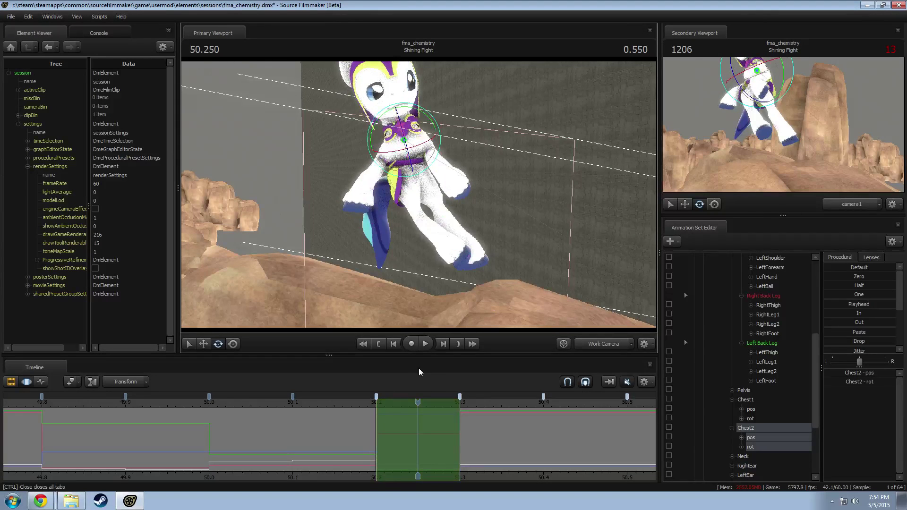
mouse_move(419, 438)
left_mouse_down()
mouse_move(330, 439)
mouse_move(418, 441)
left_mouse_up()
left_click_drag(410, 129, 405, 132, "alt")
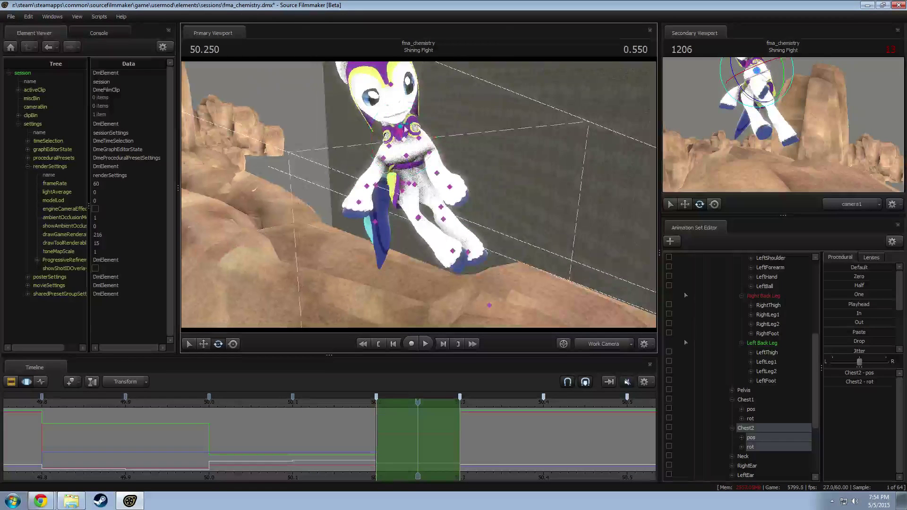
left_click(399, 127)
left_click_drag(397, 124, 428, 165, "alt")
left_click_drag(414, 129, 491, 152)
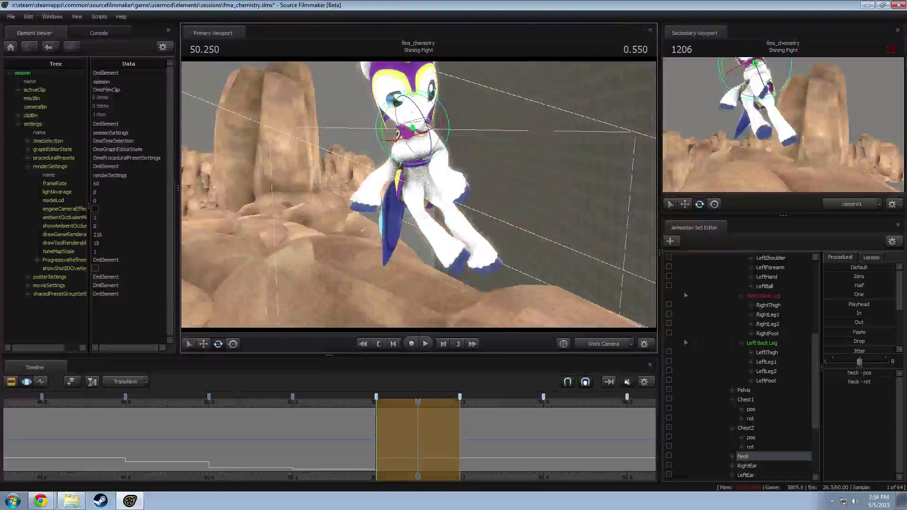
left_click_drag(184, 442, 414, 450)
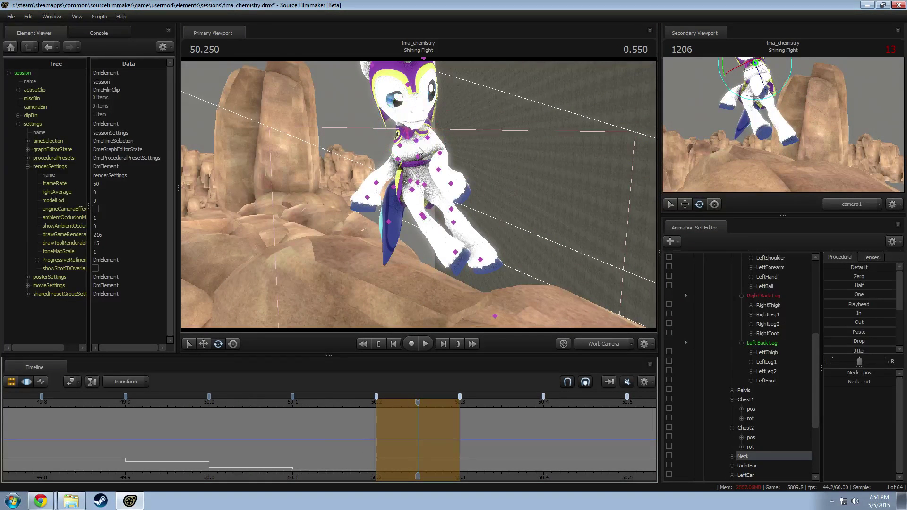
Step: Rotate the Head at 50.250 to redirect Shining Armor's gaze
left_click(420, 104)
left_click_drag(414, 120, 404, 111)
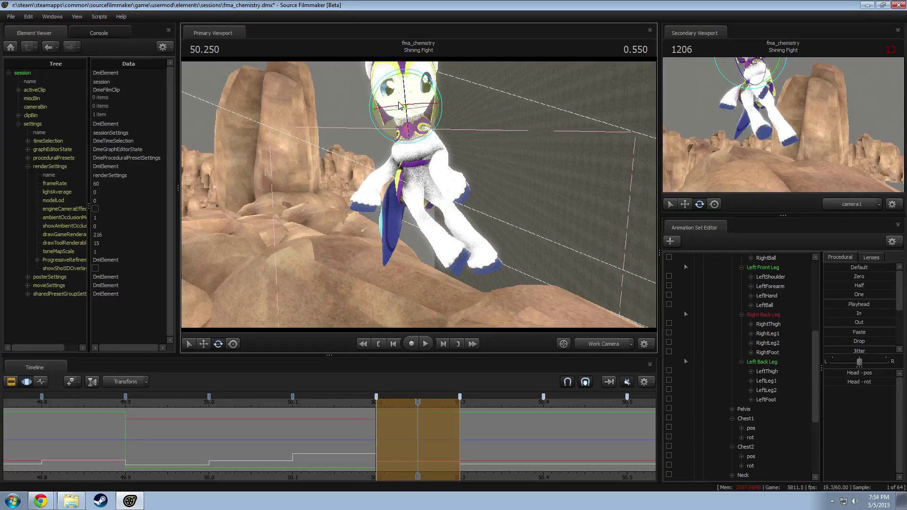
left_click_drag(407, 180, 437, 156)
key("s")
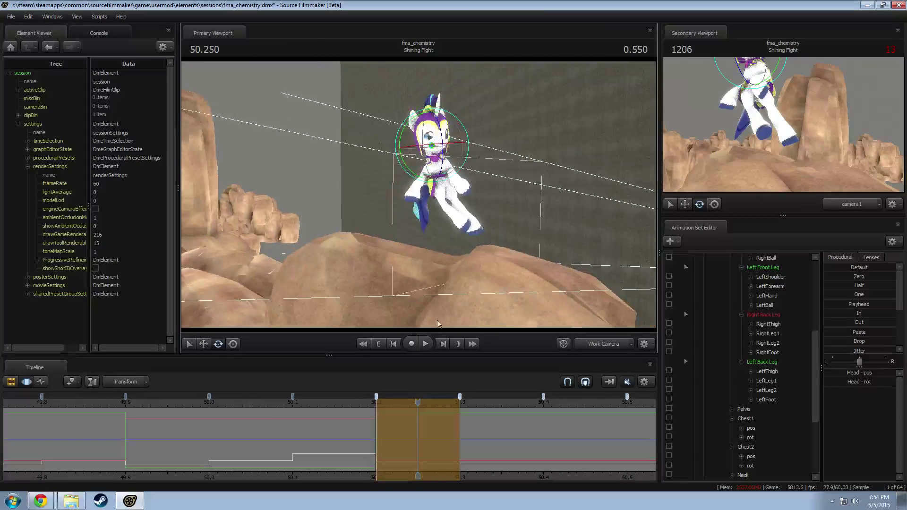
left_click(388, 439)
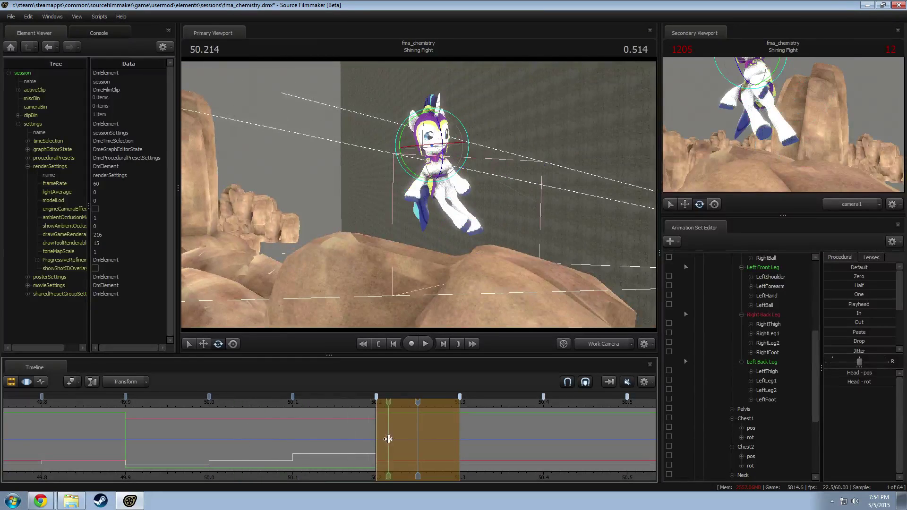
left_click(473, 292)
key("w")
Step: Adjust Chest2 and Chest1 at 50.250 to twist and lean the upper body
left_click(442, 157, "ctrl")
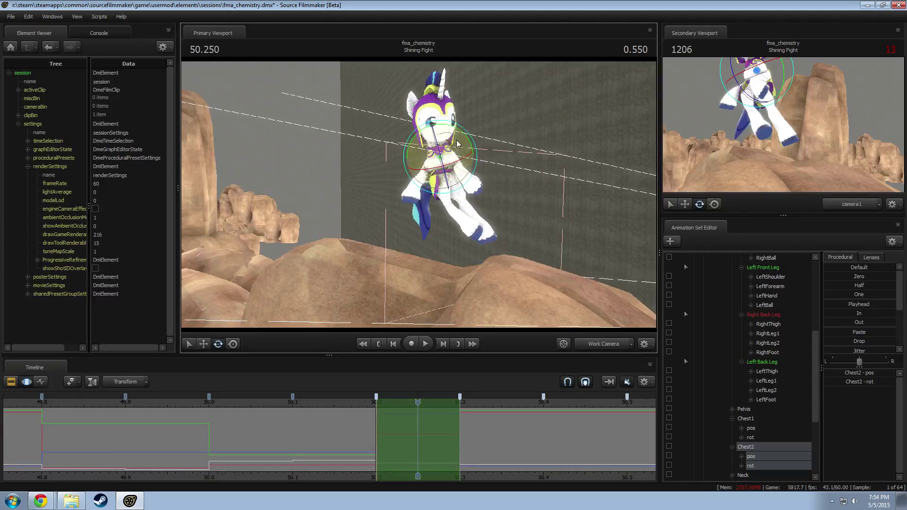
left_click_drag(457, 144, 402, 171)
key("w")
left_click(396, 170)
left_click_drag(403, 171, 533, 172, "alt")
left_click_drag(420, 200, 424, 200, "alt")
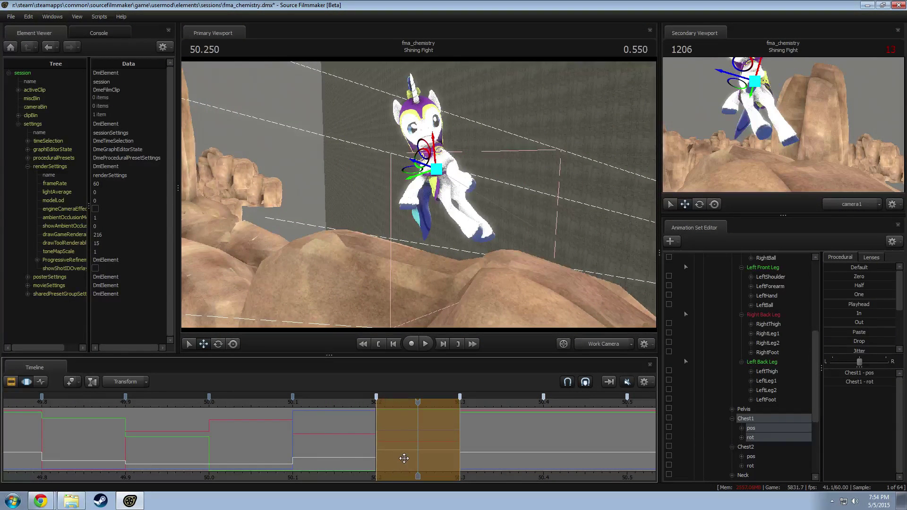
Step: Rotate the Pelvis slightly to change the tilt of the whole body at 50.250
left_click(445, 186)
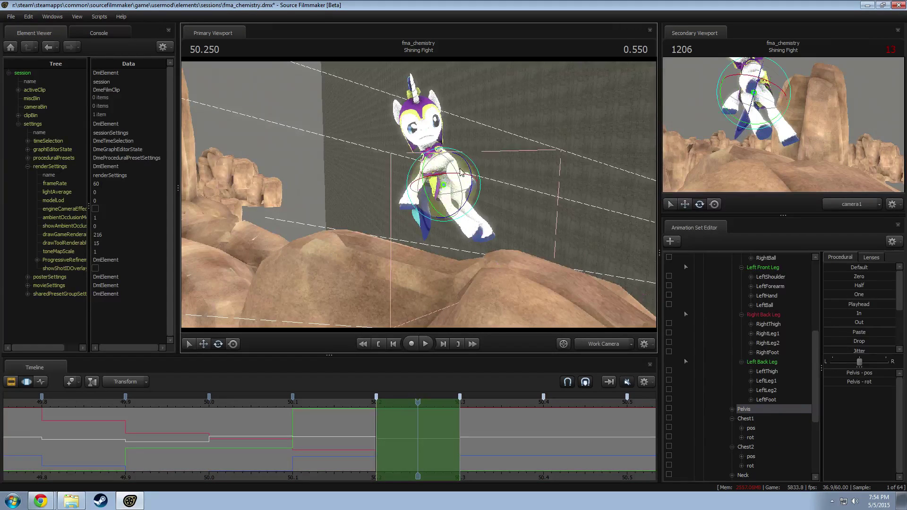
mouse_move(478, 168)
left_mouse_down()
mouse_move(478, 176)
mouse_move(465, 171)
left_mouse_up()
key("w")
Step: Rotate Chest2 to turn the upper torso and swing the front legs around with it
left_click(445, 165, "ctrl")
left_click(444, 154, "ctrl")
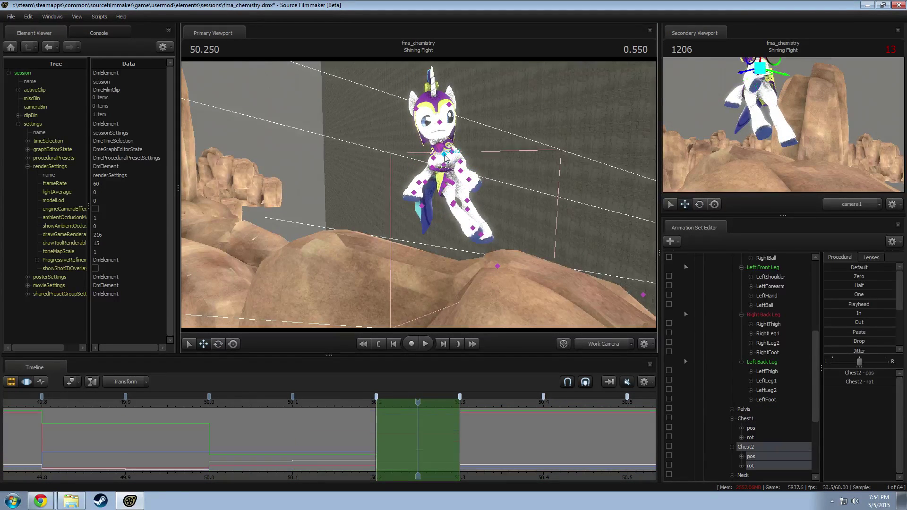
key("e")
left_click_drag(474, 138, 423, 143)
key("w")
key("ctrl+z")
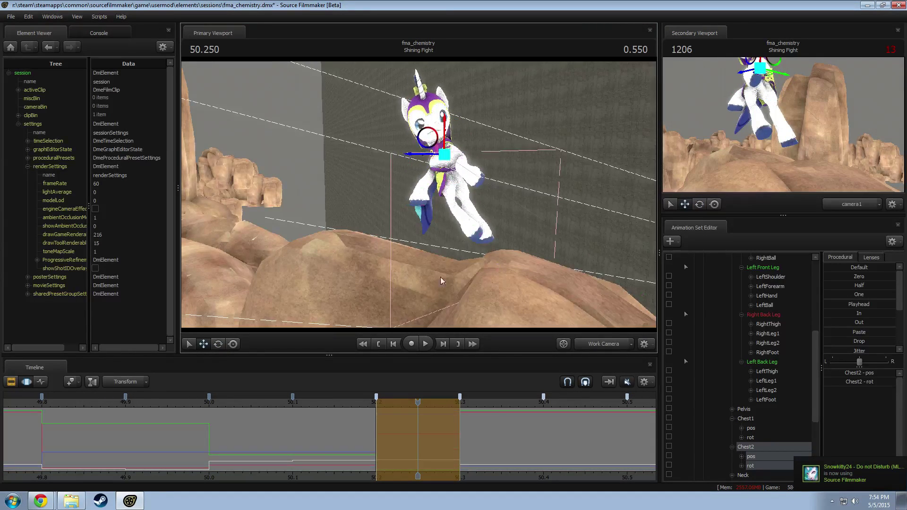
left_click_drag(441, 278, 545, 276, "alt")
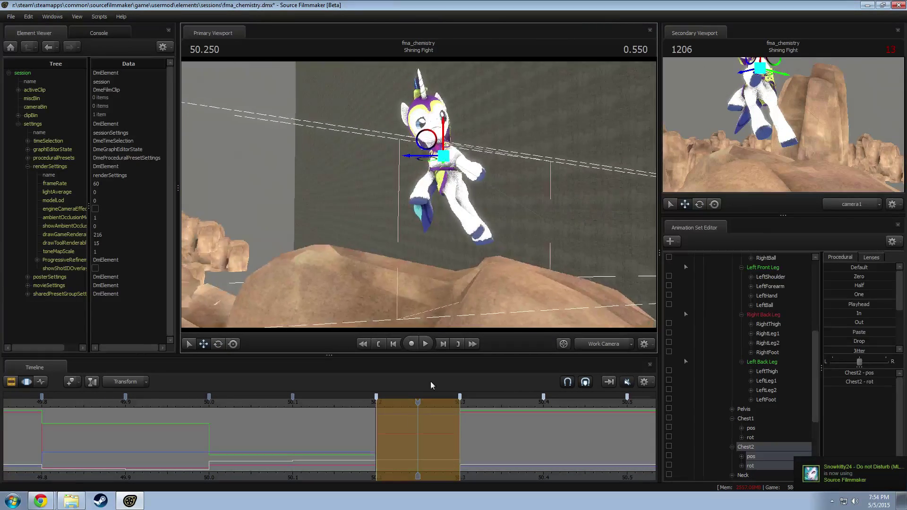
Step: Play back and scrub the jump in the Shining Fight shot to review the motion into the mid-air pose
key("shift")
left_click_drag(230, 426, 392, 432)
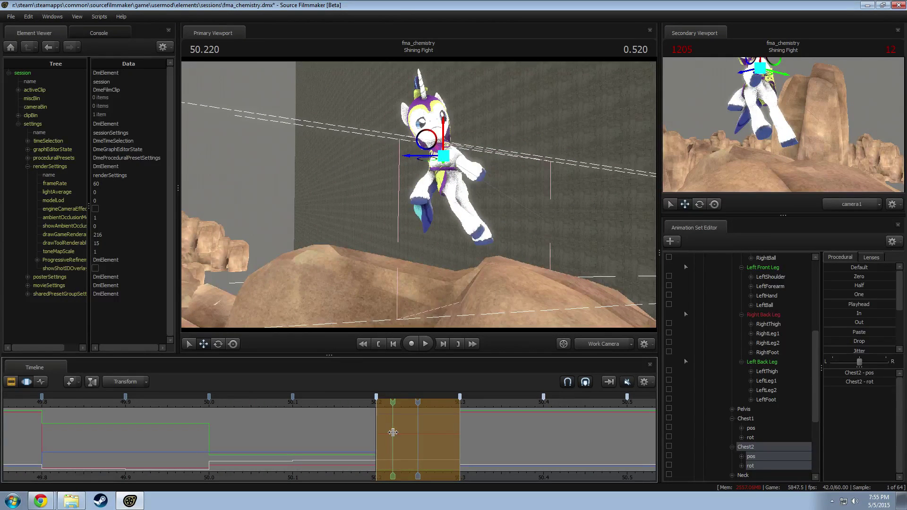
left_click_drag(394, 433, 410, 432)
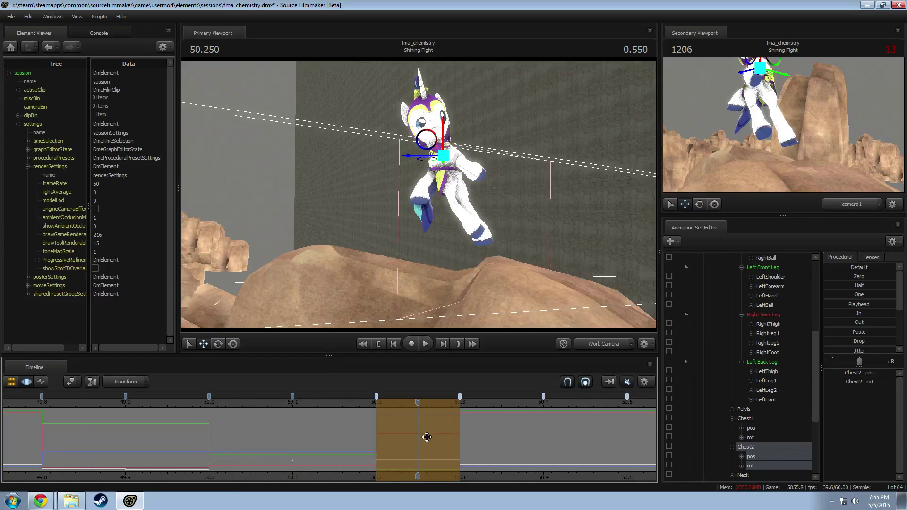
scroll(427, 438, "down", 5)
key("space")
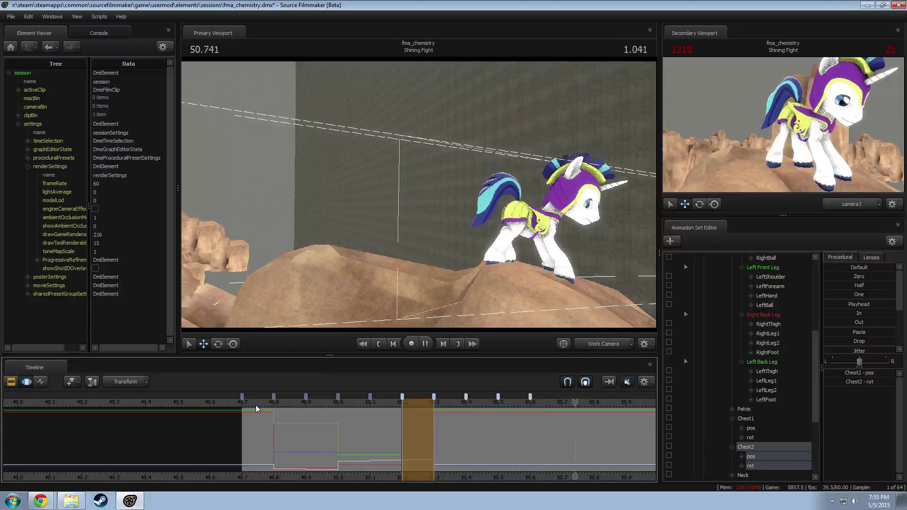
left_click(305, 418)
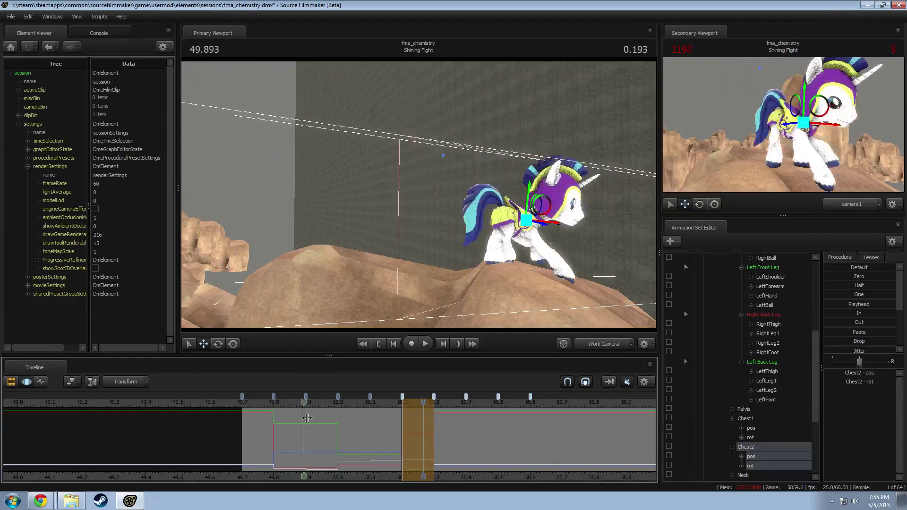
left_click_drag(307, 418, 415, 421)
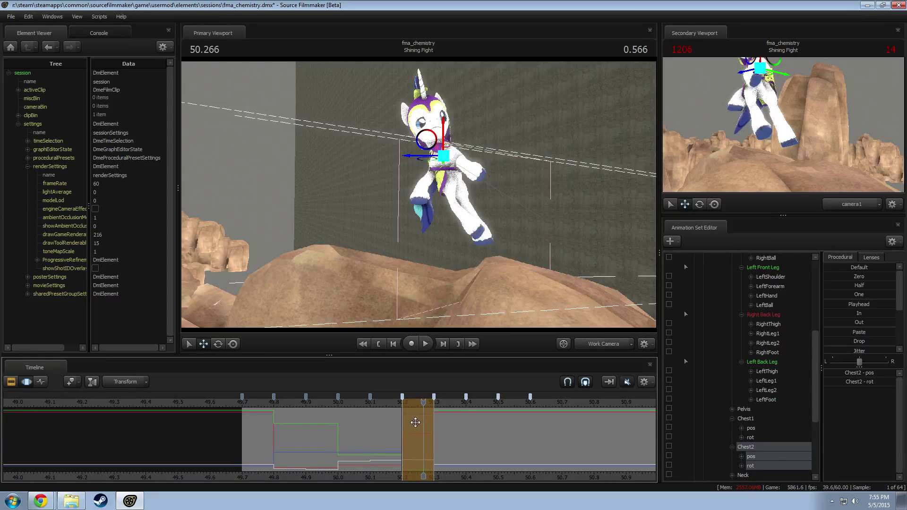
Step: Try rotating the Pelvis at 50.266 to lean the body further, and undo the rotation
left_click(456, 189)
key("e")
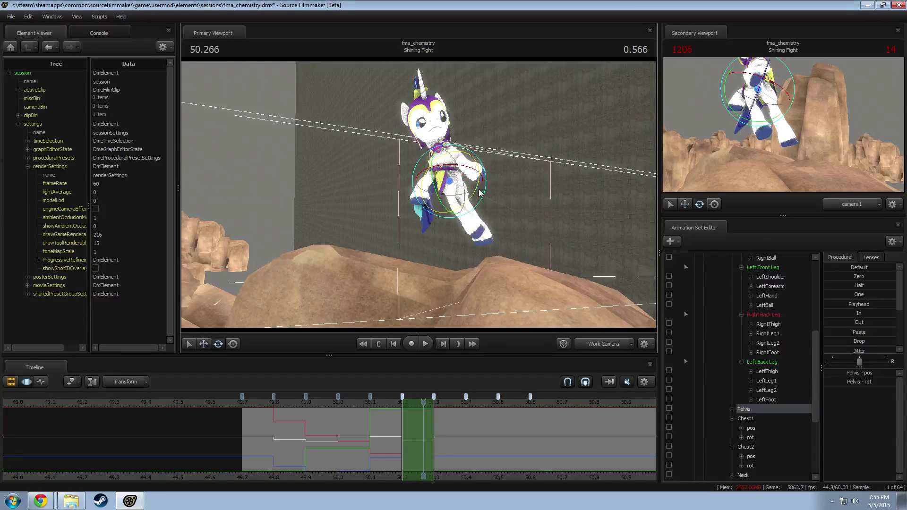
left_click_drag(484, 193, 489, 185)
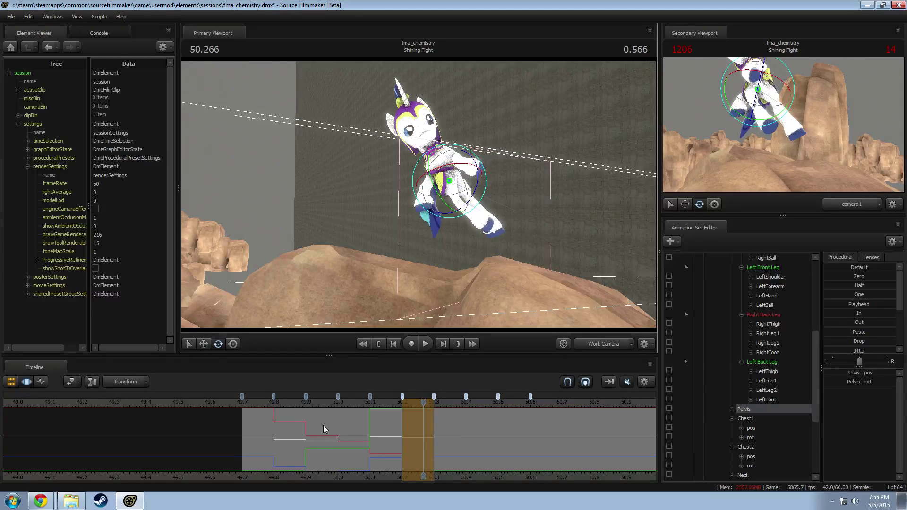
key("shift")
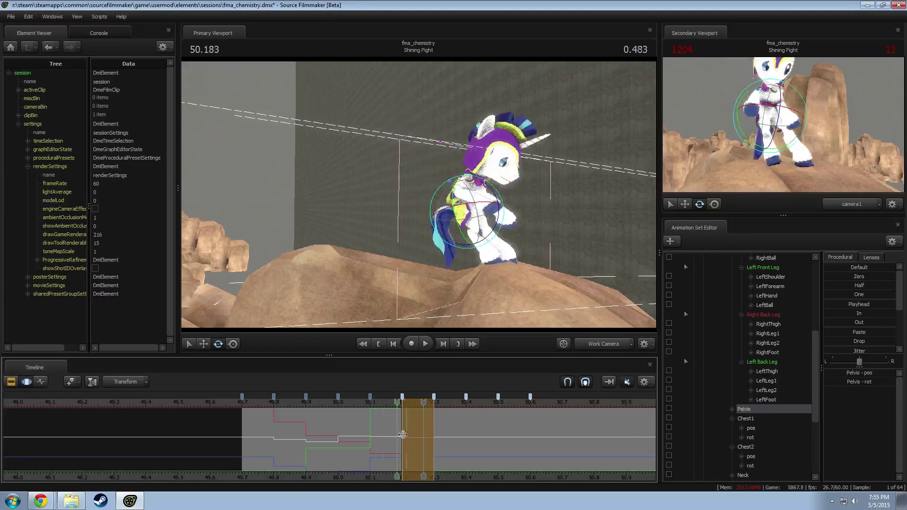
key("ctrl+z")
key("shift")
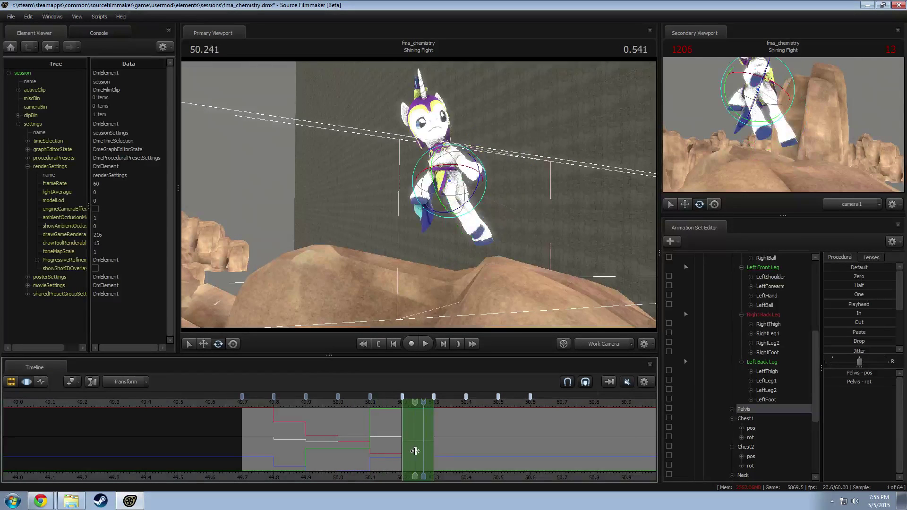
Step: Carry the mid-air pose into 50.3–50.4 by applying the In preset to all of Shining Armor's controls
left_click_drag(501, 283, 322, 437, "alt")
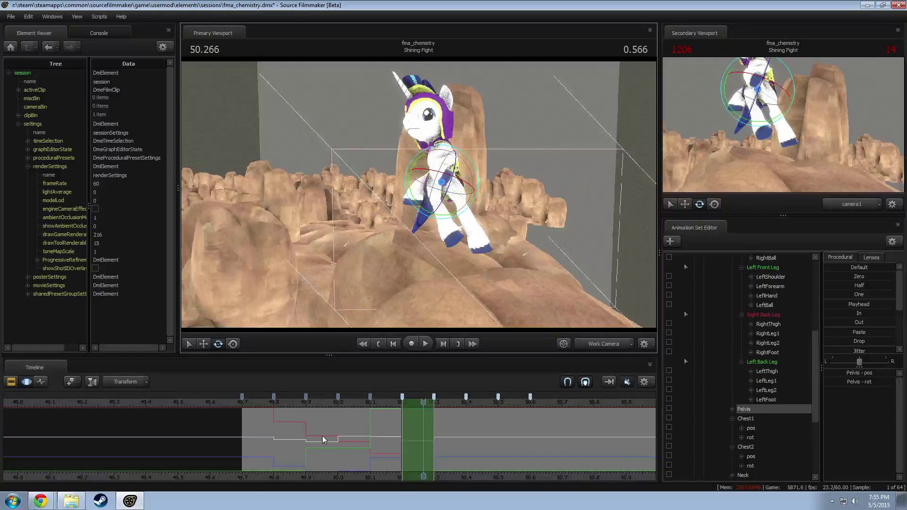
left_click(397, 441)
left_click(413, 442)
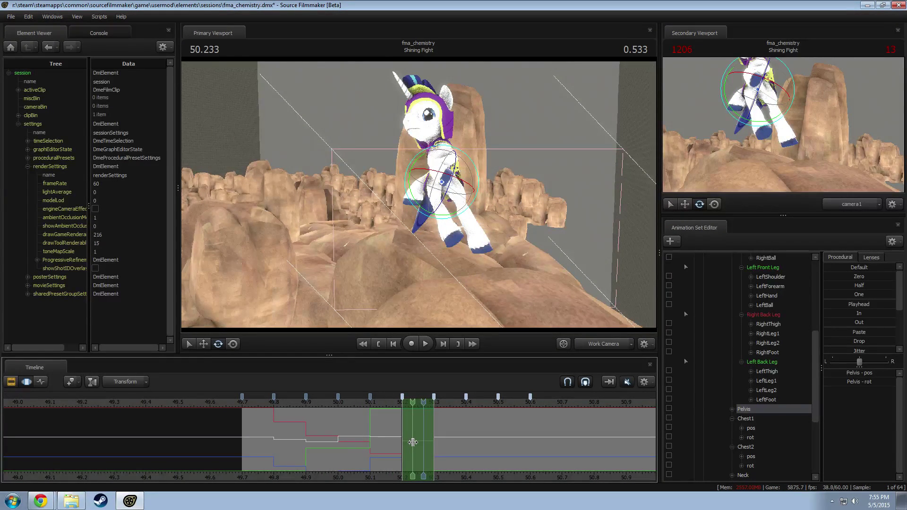
left_click_drag(372, 274, 479, 259)
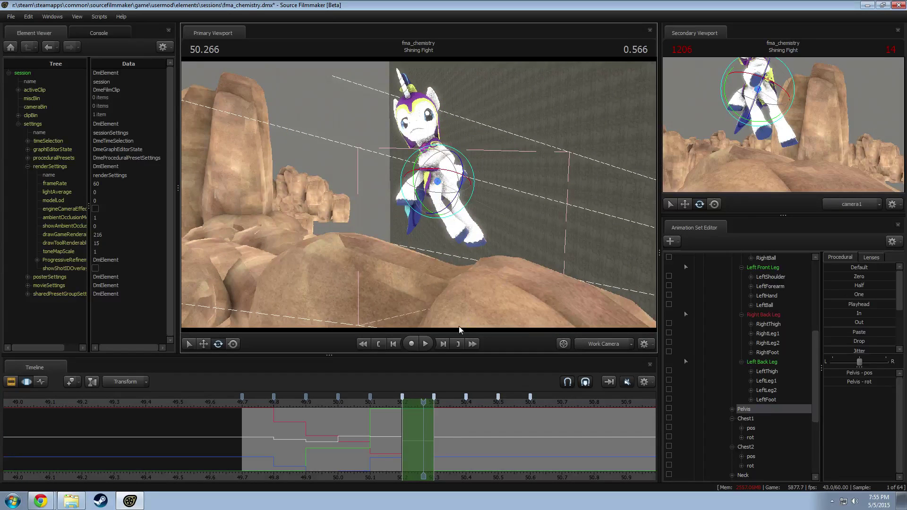
left_click_drag(421, 426, 440, 403)
scroll(753, 391, "up", 5)
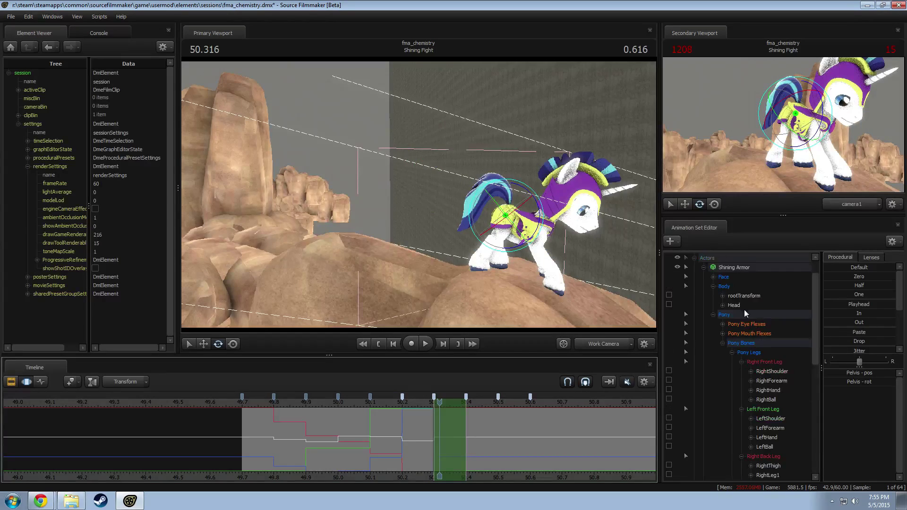
left_click(752, 267)
left_click(859, 315)
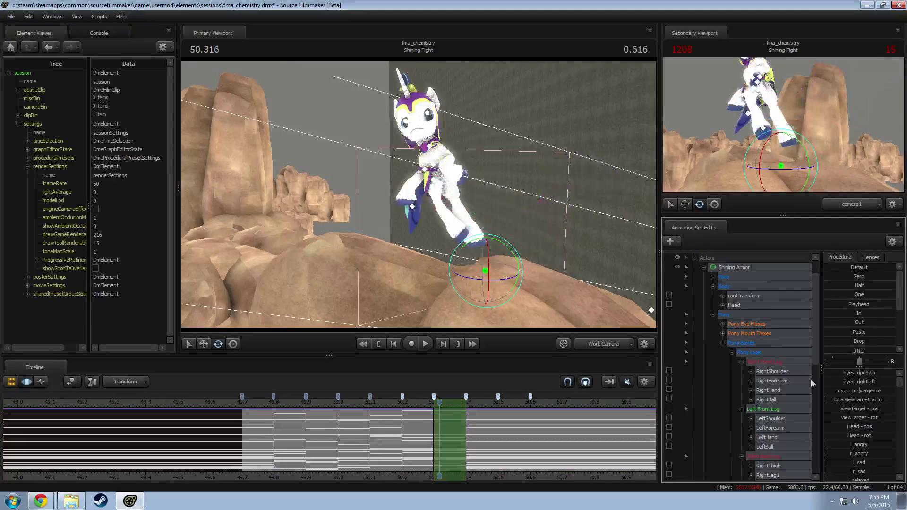
left_click_drag(557, 279, 623, 284)
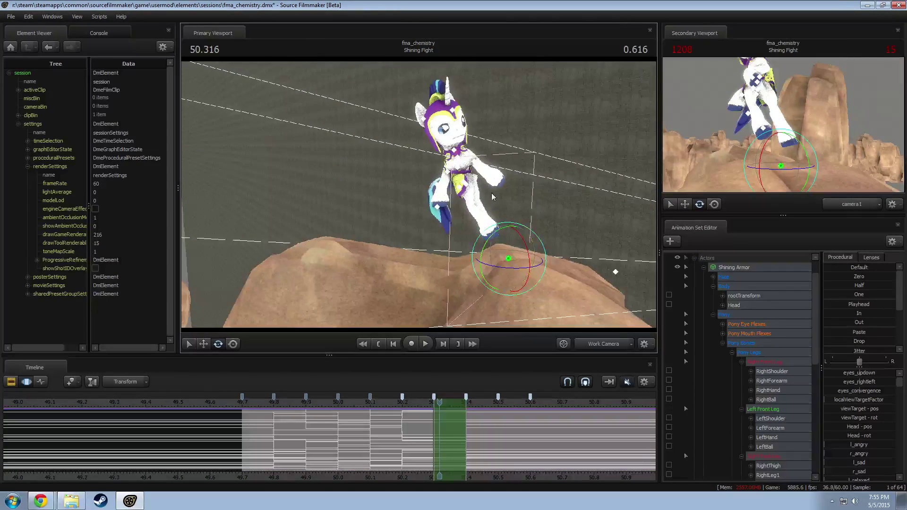
left_click_drag(491, 194, 418, 195, "alt")
left_click(743, 270)
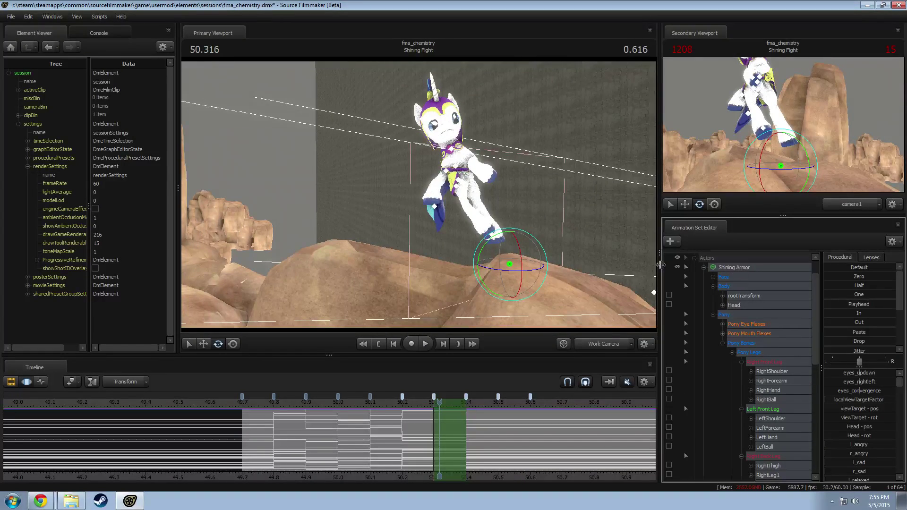
Step: Clear the time range limits and move the Pelvis at 50.250 higher and away from the rock, shifting the whole timeline
left_click(462, 181, "ctrl")
left_click_drag(420, 205, 420, 210)
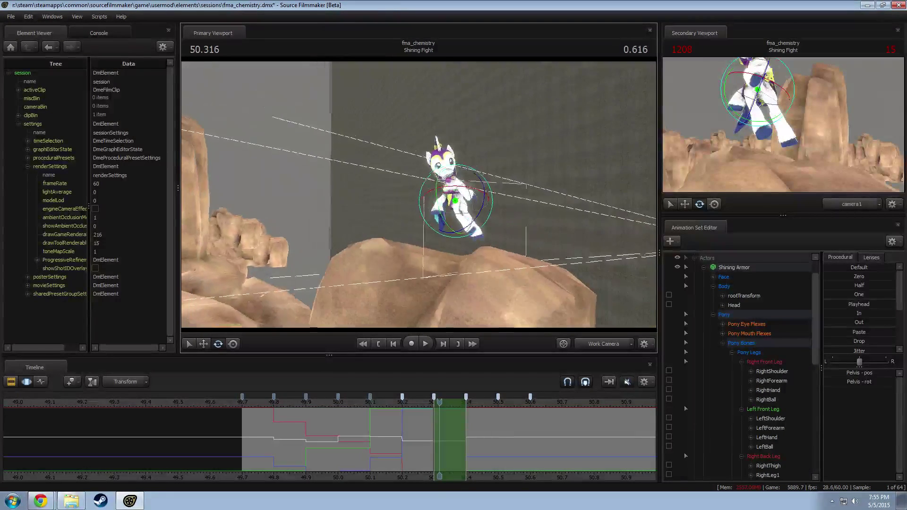
key("w")
left_click_drag(278, 222, 227, 236)
mouse_move(419, 194)
left_mouse_down()
mouse_move(359, 201)
mouse_move(415, 201)
left_mouse_up()
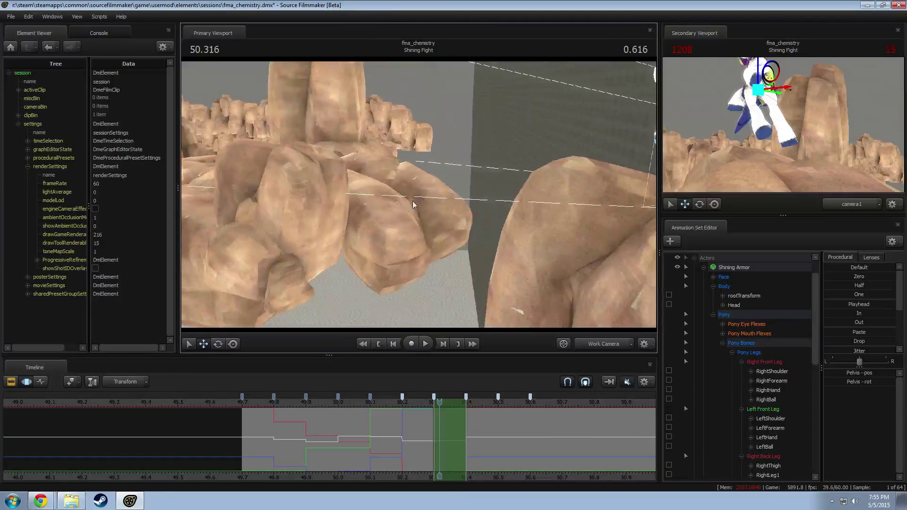
key("shift+Right")
key("shift+Right")
key("shift+Right")
key("Left")
key("Left")
key("Escape")
left_click_drag(445, 402, 418, 404)
mouse_move(418, 198)
left_mouse_down()
mouse_move(477, 198)
mouse_move(510, 183)
mouse_move(431, 203)
left_mouse_up()
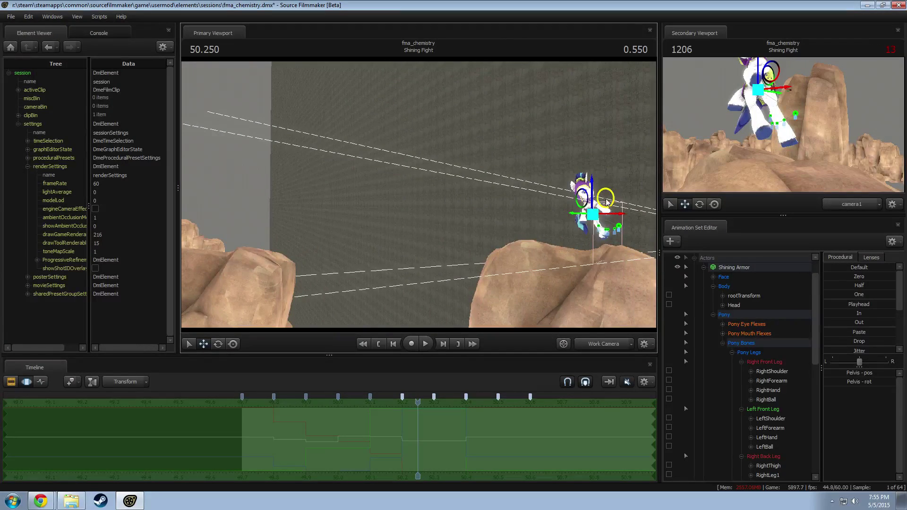
left_click_drag(608, 202, 527, 154)
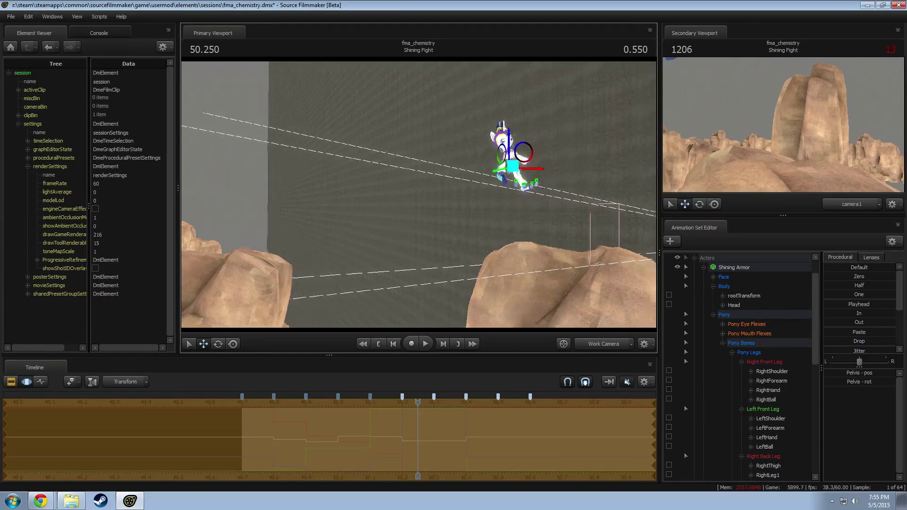
Step: Rotate Chest1 at 50.250 to adjust the torso's lean in the raised position
left_click_drag(419, 195, 426, 247)
key("e")
left_click_drag(381, 188, 405, 196)
left_click_drag(429, 258, 456, 258, "alt")
left_click_drag(418, 195, 419, 197)
left_click_drag(368, 228, 419, 195, "alt")
left_click(397, 136, "ctrl")
left_click_drag(382, 158, 413, 138)
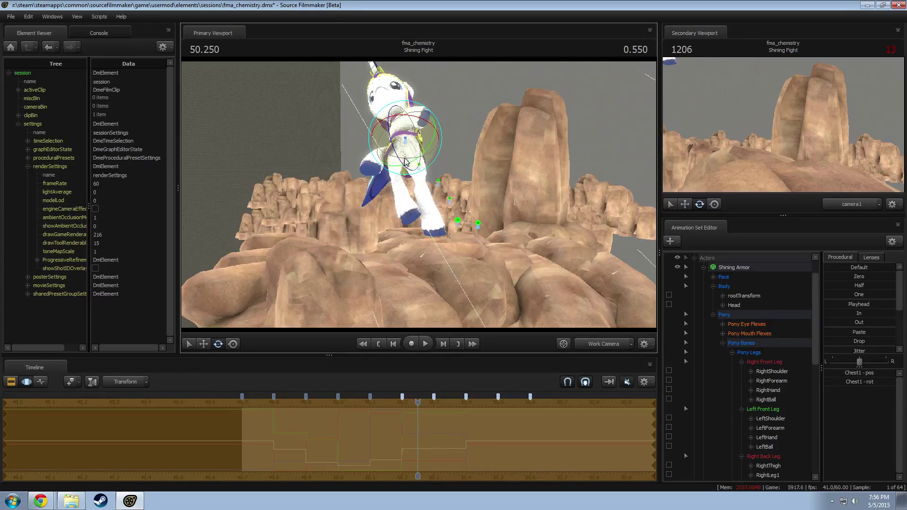
left_click_drag(405, 162, 420, 278)
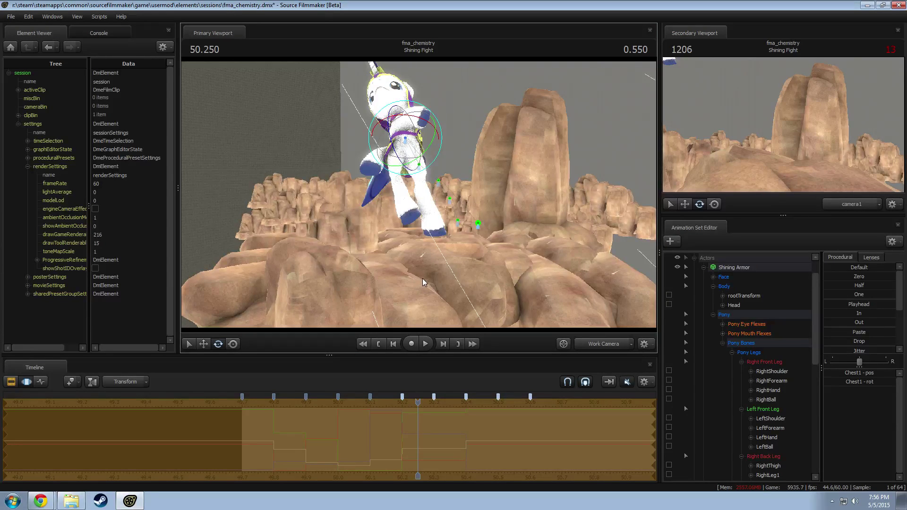
Step: Examine Shining Armor's raised pose at 50.250 from several angles, checking the chest and left back leg
left_click_drag(422, 279, 369, 241, "alt")
left_click(410, 134, "ctrl")
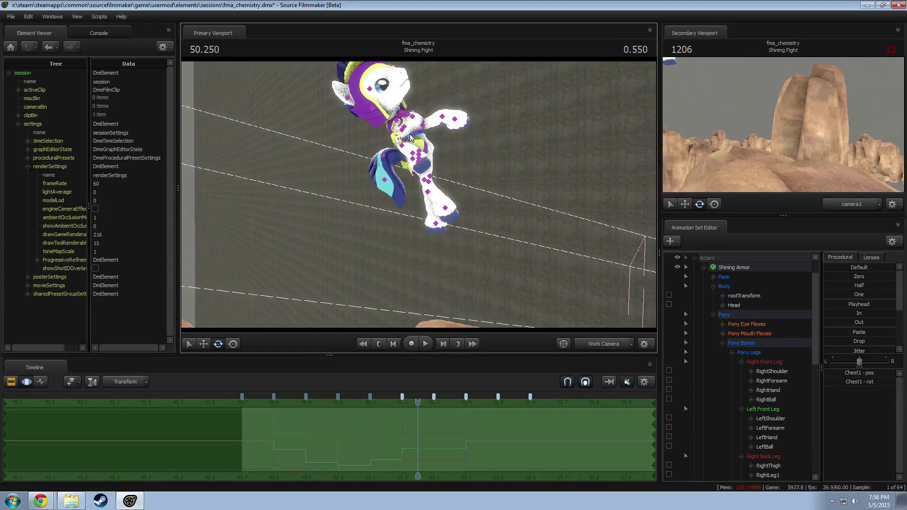
left_click(417, 153, "ctrl")
key("w")
left_click_drag(462, 154, 448, 152)
left_click(419, 171, "ctrl")
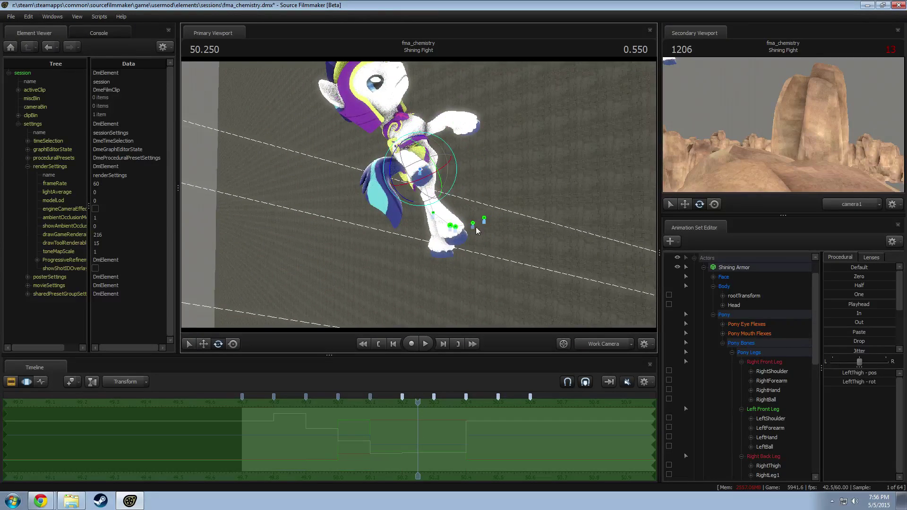
left_click_drag(510, 245, 487, 241)
key("w")
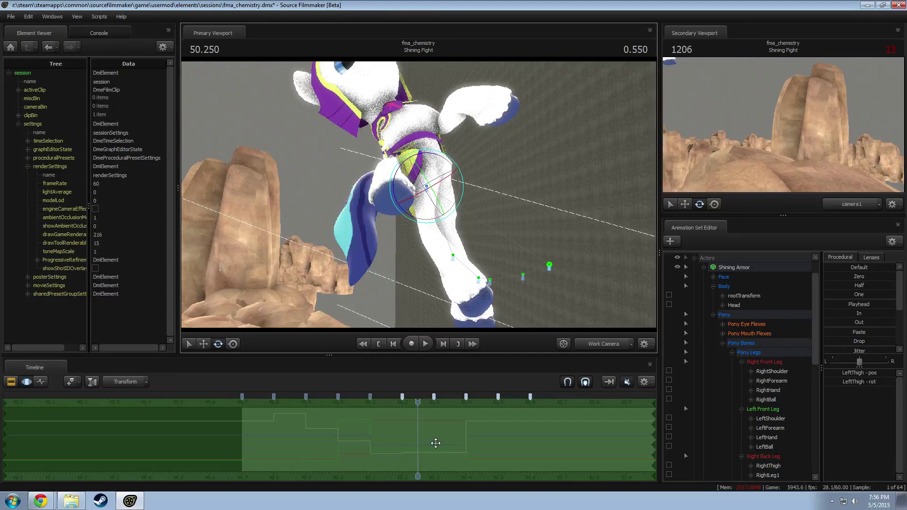
left_click_drag(442, 443, 424, 440)
left_click_drag(425, 245, 484, 250)
key("s")
Step: Move the playhead to 50.350 and limit the time selection to 50.3–50.4
left_click_drag(417, 404, 443, 424)
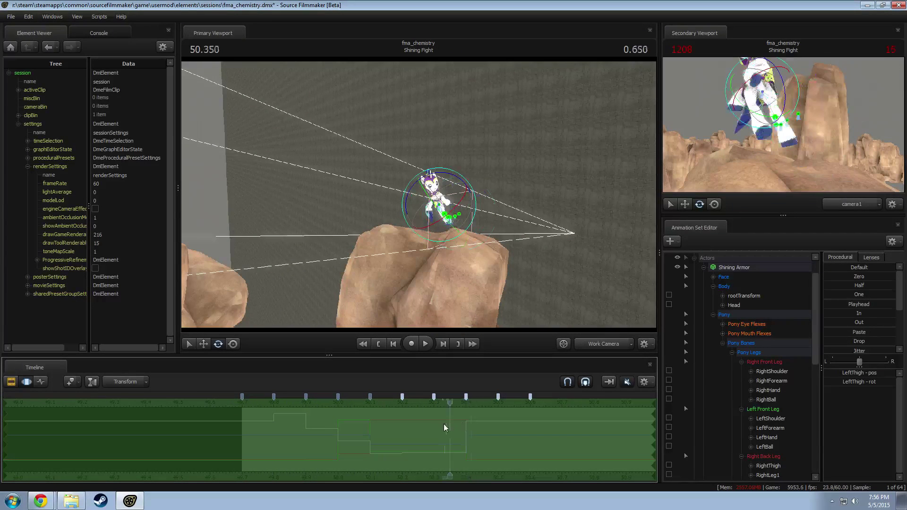
scroll(437, 432, "up", 3)
left_click(458, 431, "shift")
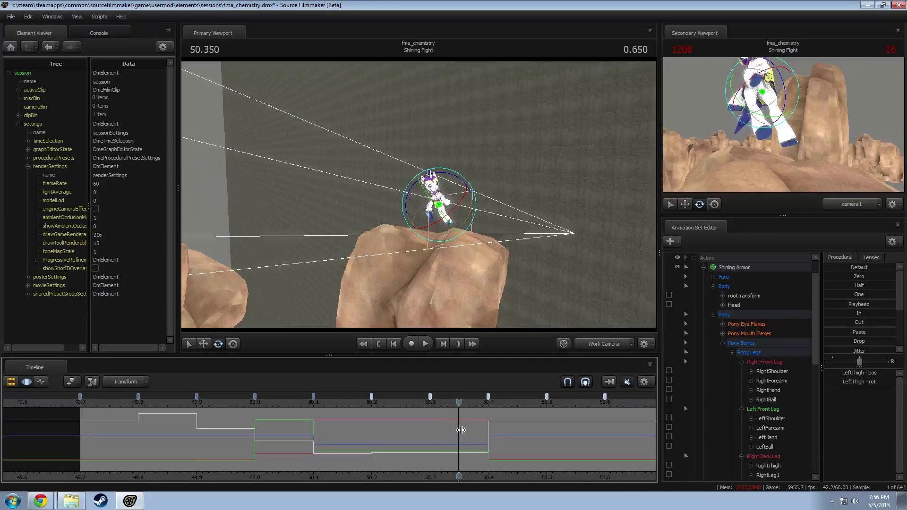
double_click(462, 433, "shift")
key("w")
left_click_drag(466, 262, 460, 279)
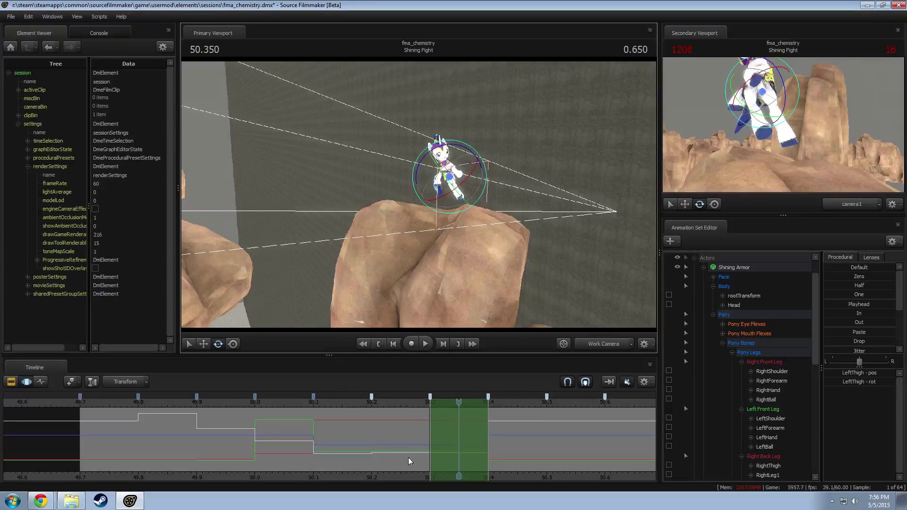
left_click(409, 462)
Step: Move the Pelvis within 50.3–50.4 to lift Shining Armor's body higher above the rock
left_click_drag(501, 242, 495, 223)
key("w")
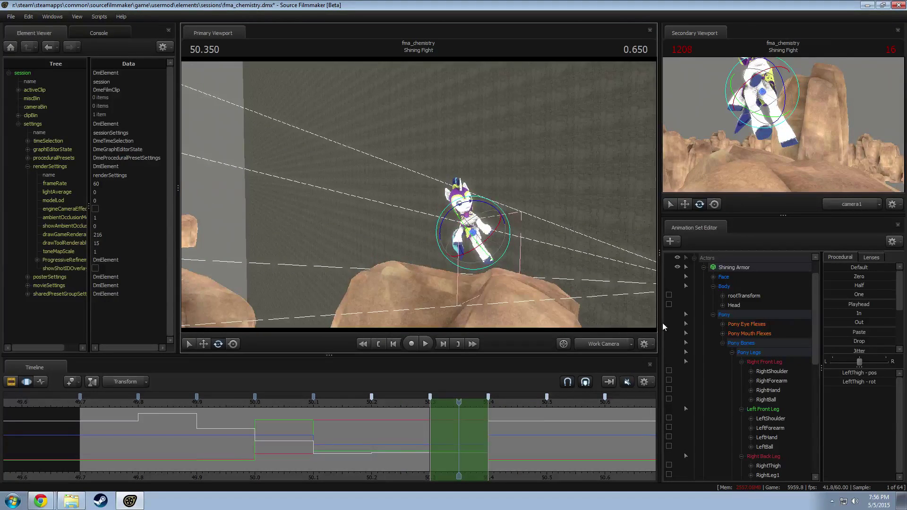
left_click_drag(439, 189, 428, 185)
key("w")
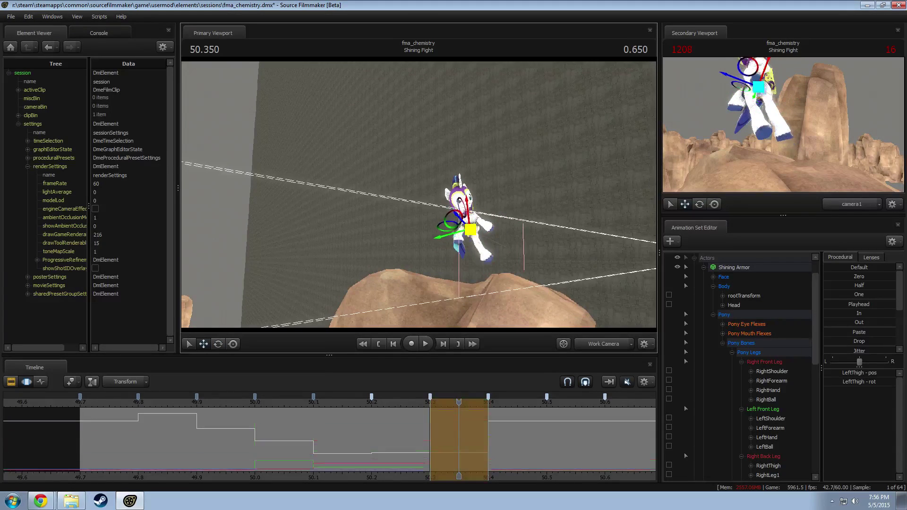
scroll(770, 435, "down", 7)
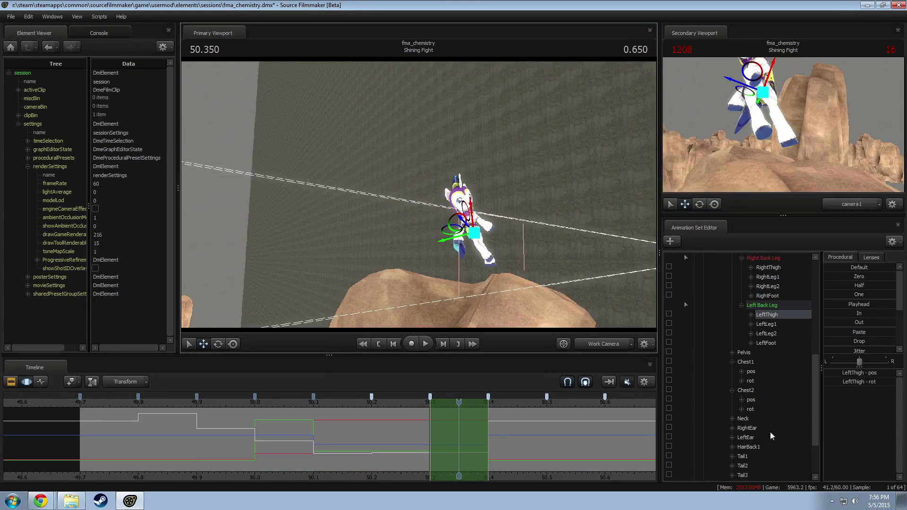
left_click(750, 353)
left_click_drag(476, 235, 454, 180)
left_click_drag(454, 181, 452, 163, "alt")
left_click_drag(397, 443, 459, 449)
left_click_drag(454, 265, 576, 219, "alt")
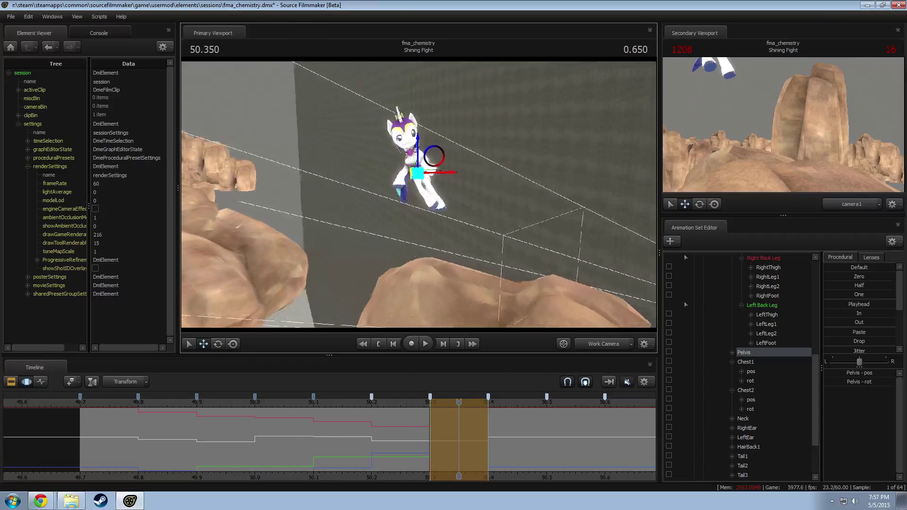
key("w")
left_click_drag(460, 197, 494, 193)
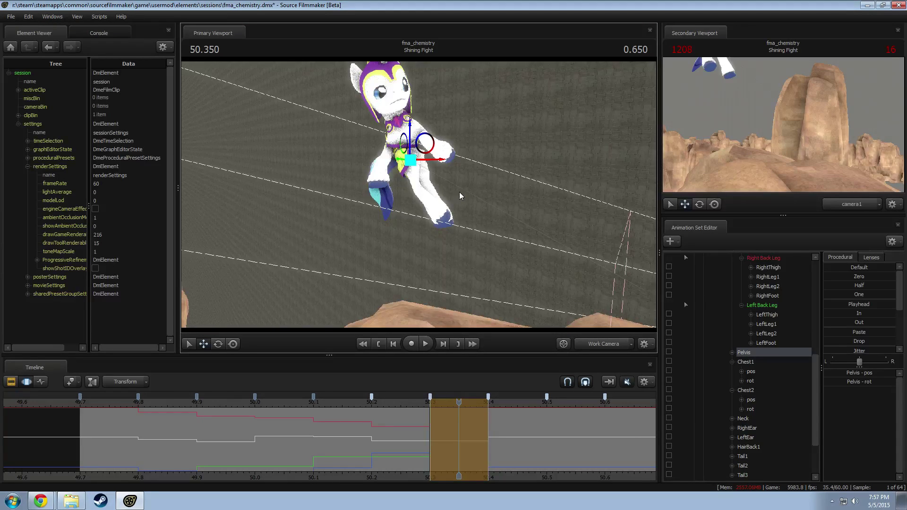
Step: Try rotating Chest2 within 50.3–50.4 to change the torso's lean, and undo the rotation
left_click(399, 133)
key("e")
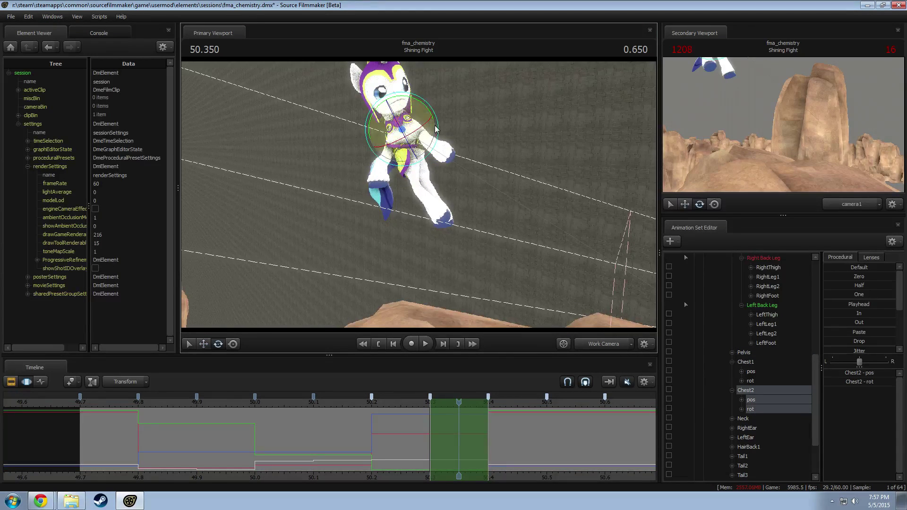
left_click_drag(436, 123, 428, 105)
key("ctrl+z")
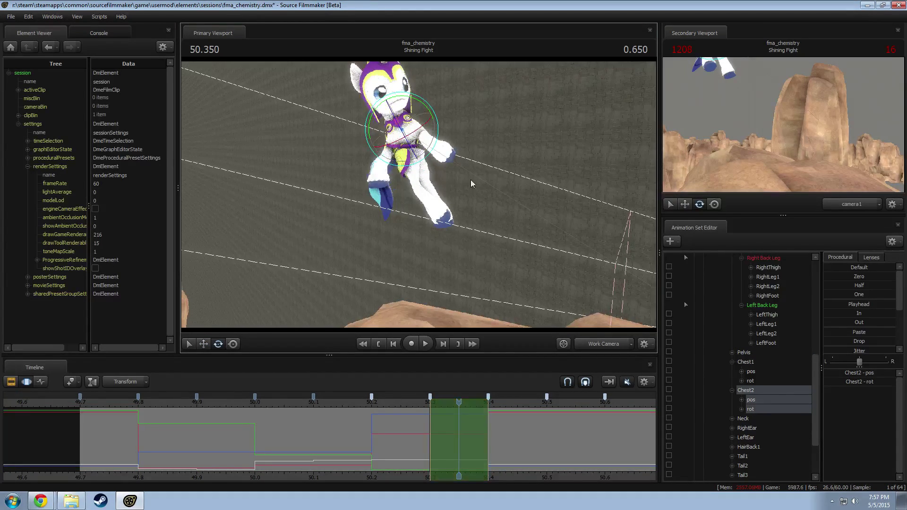
Step: Try swinging the left back leg forward and raising the front leg from LeftShoulder, and undo the rotations
left_click_drag(472, 183, 421, 193, "alt")
left_click(412, 161, "ctrl")
left_click(416, 162, "ctrl")
left_click_drag(448, 160, 422, 147)
left_click_drag(441, 185, 435, 117)
left_click(415, 152, "ctrl")
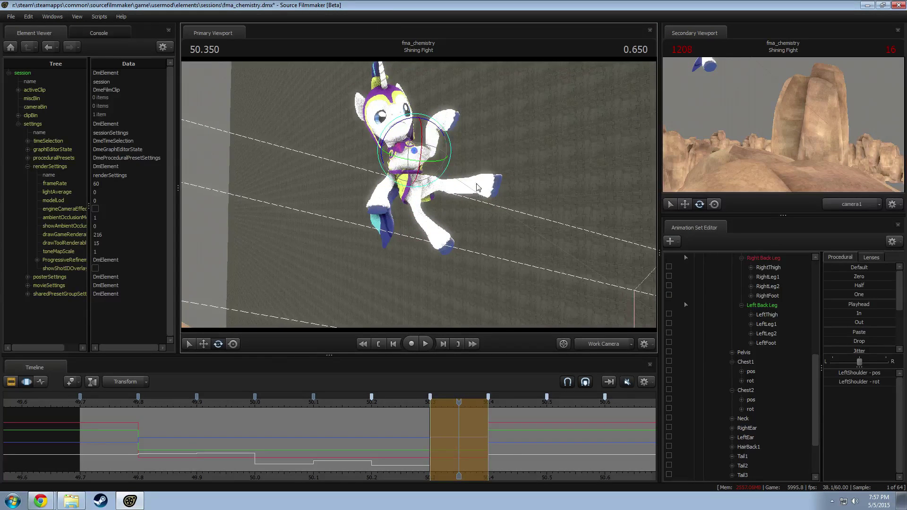
left_click_drag(486, 202, 491, 190)
key("ctrl+z")
key("ctrl+z")
left_click_drag(432, 187, 414, 208)
key("ctrl+z")
key("ctrl+z")
key("ctrl+z")
Step: Try pasting onto the LeftFoot and Pelvis within 50.3–50.4, undo it, and select the whole Left Back Leg group
key("w")
scroll(415, 207, "down", 2)
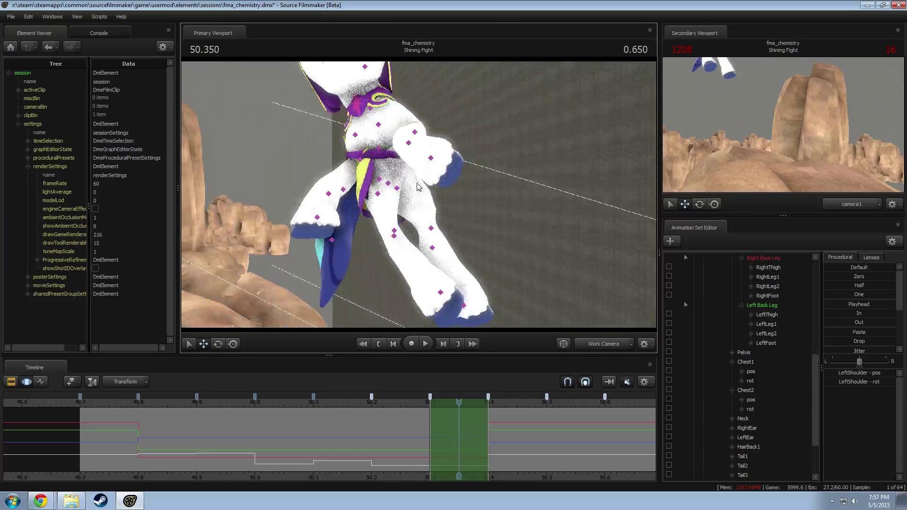
left_click(431, 182)
left_click_drag(417, 175, 451, 220)
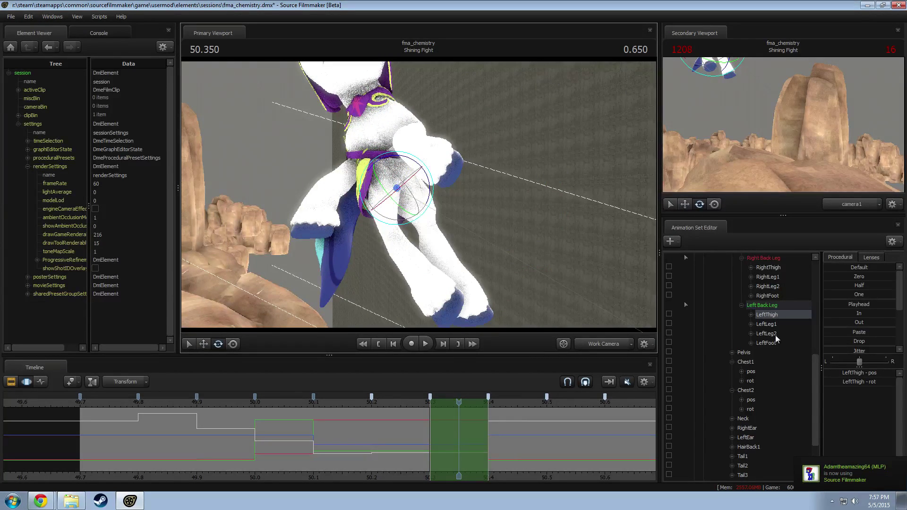
left_click_drag(775, 342, 763, 352)
left_click(478, 442)
key("ctrl+v")
key("ctrl+z")
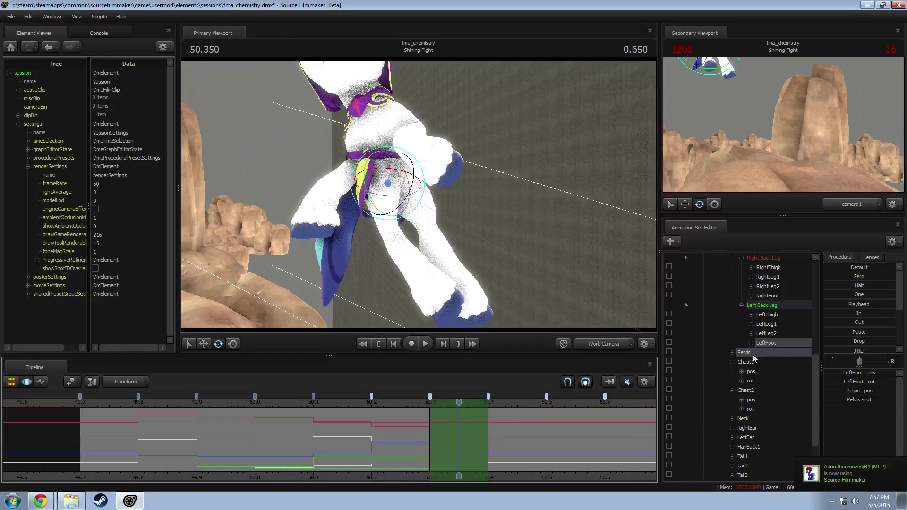
left_click(773, 307)
left_click(770, 314)
left_click_drag(763, 344, 755, 315)
left_click(455, 430)
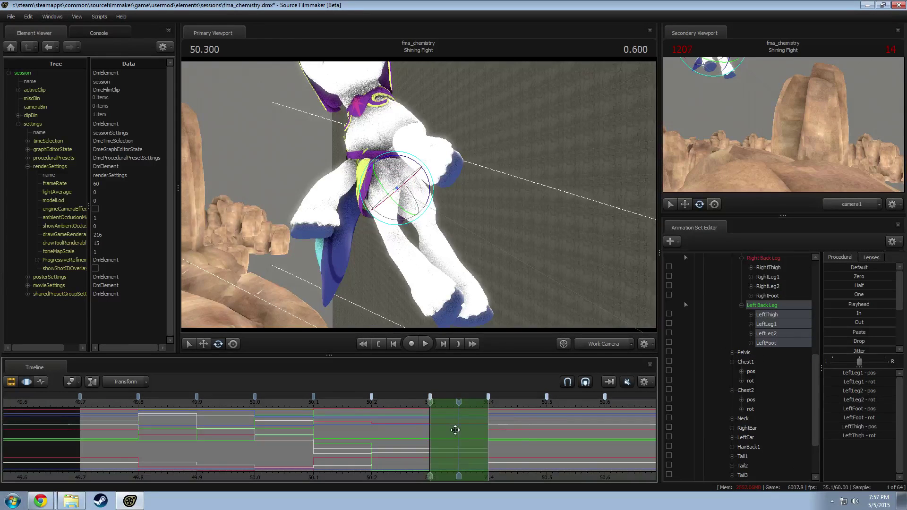
Step: Rotate the LeftThigh within 50.3–50.4 to swing the left back leg forward, away from the right one
left_click_drag(454, 246, 525, 255, "alt")
left_click(399, 189, "ctrl")
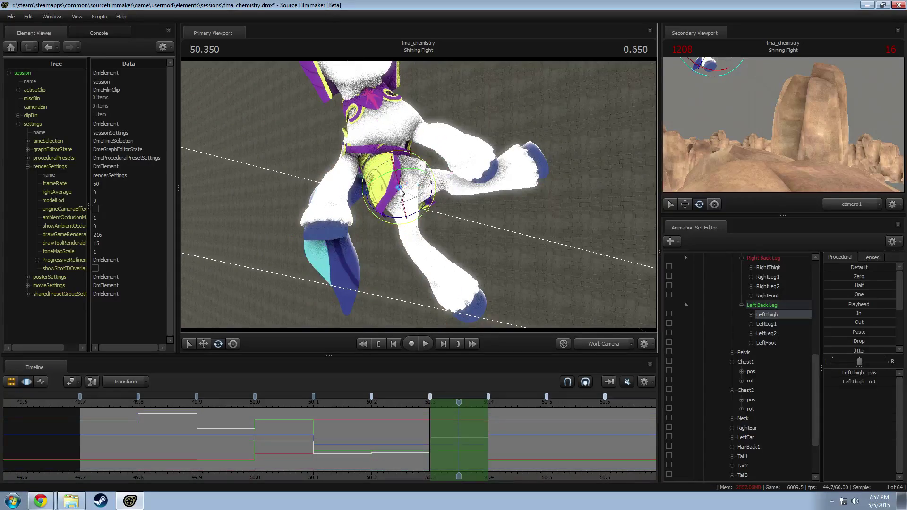
left_click_drag(407, 185, 434, 189)
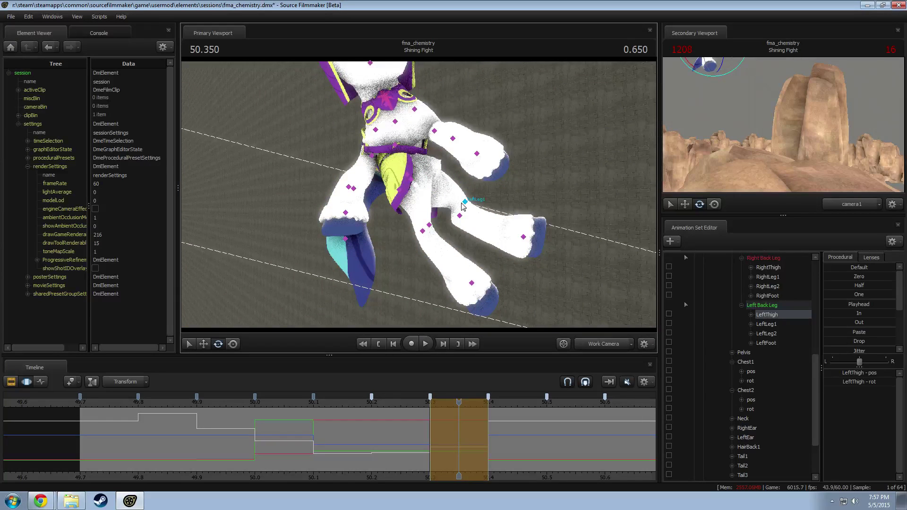
Step: Rotate LeftLeg1 within 50.3–50.4 to bend the left back leg downward, and check it against the earlier frames
left_click(465, 202)
left_click_drag(491, 232, 451, 267)
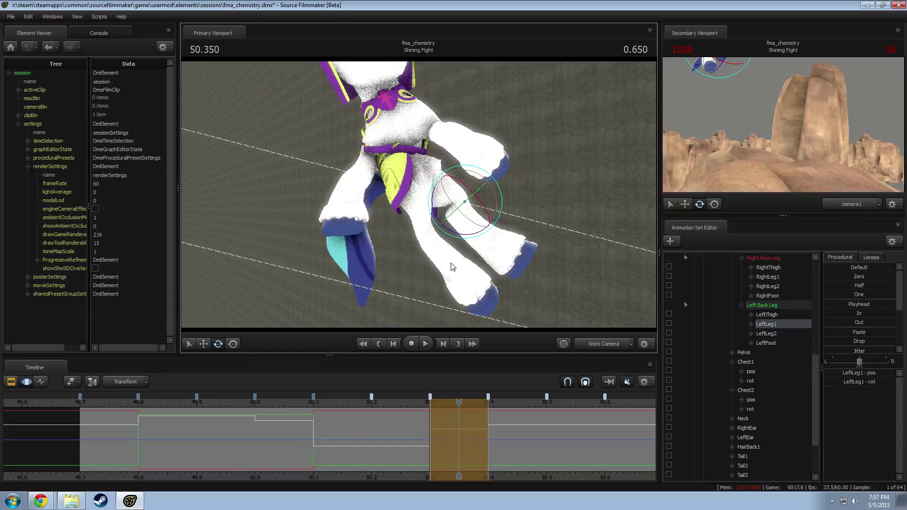
left_click_drag(361, 410, 470, 423)
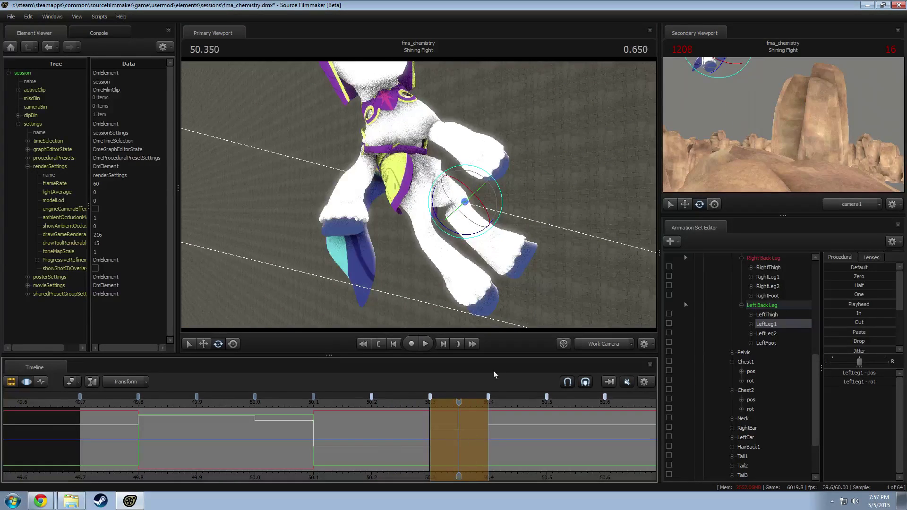
right_click_drag(491, 288, 449, 288, "alt")
left_click_drag(482, 300, 489, 300)
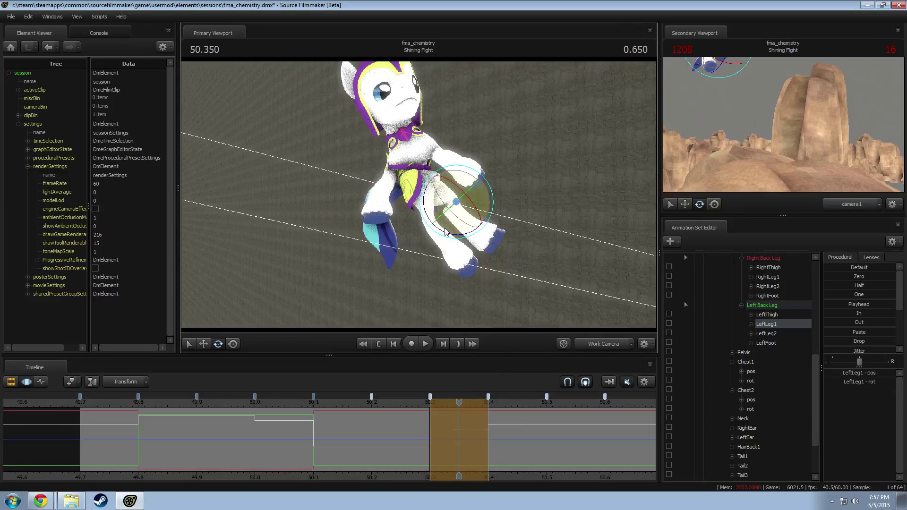
key("ctrl")
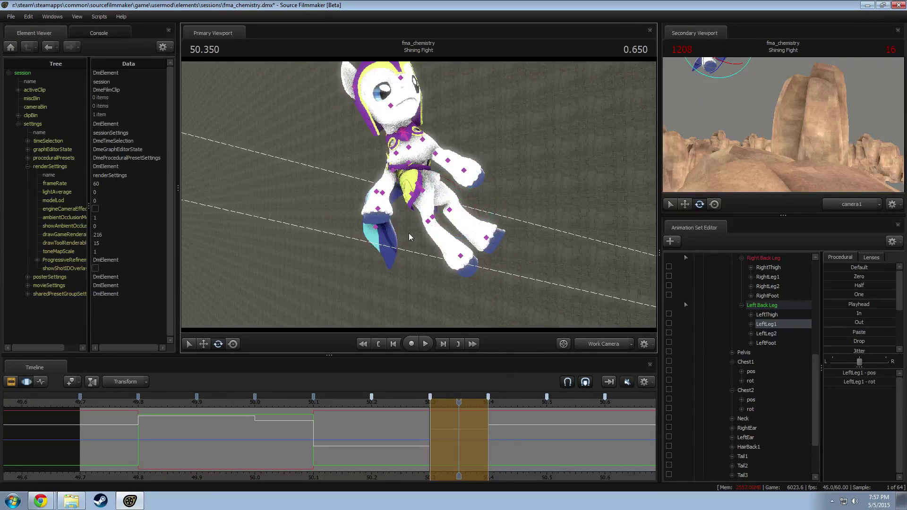
Step: Rotate LeftLeg2 to raise the lower part of the left back leg, and shift it slightly to tidy the joint
left_click(474, 233, "ctrl")
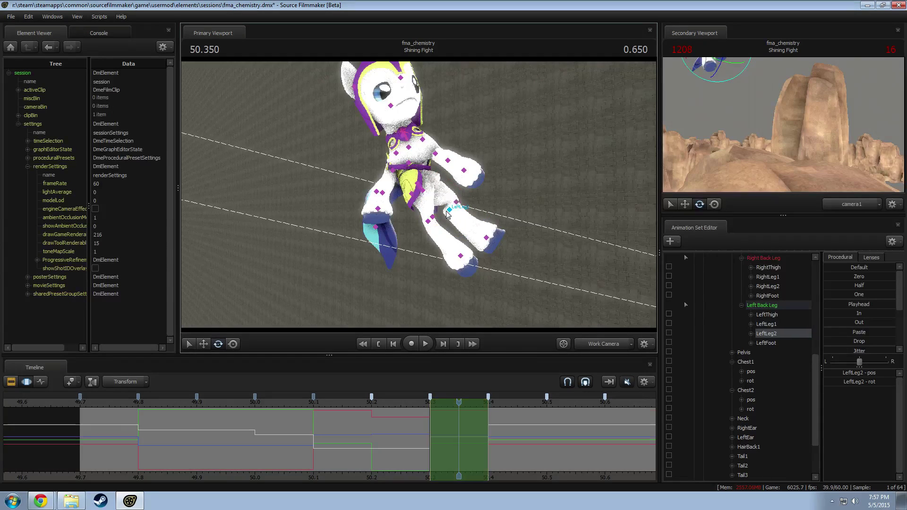
left_click_drag(477, 228, 481, 217)
key("w")
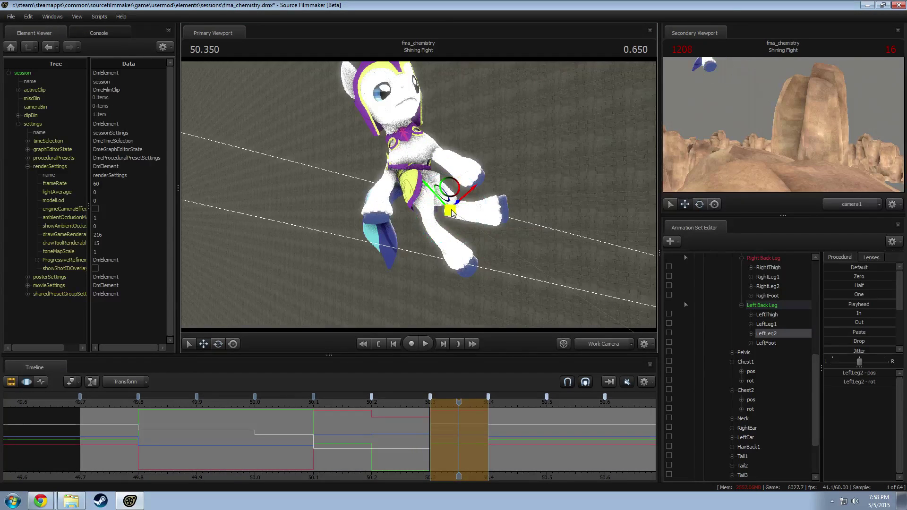
left_click_drag(450, 186, 445, 191)
Step: Rotate the LeftFoot within 50.3–50.4 to angle the left back hoof
left_click(490, 216, "ctrl")
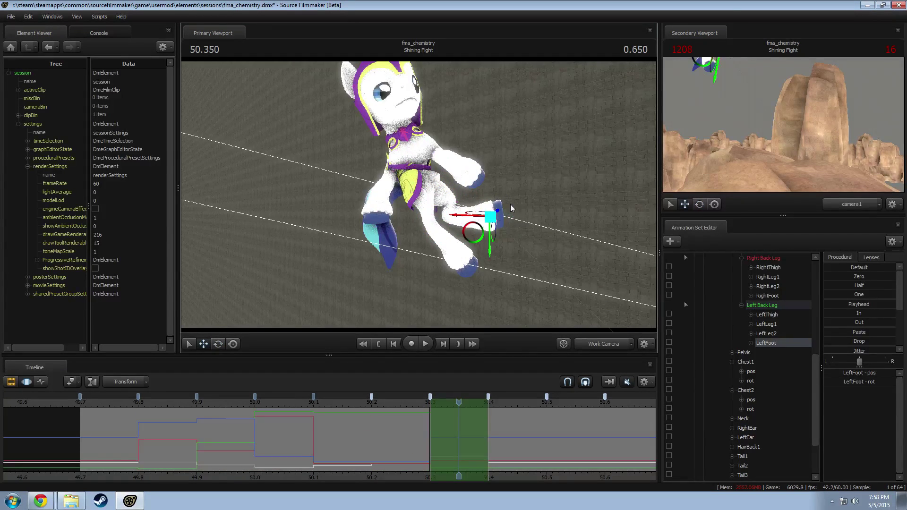
key("e")
mouse_move(518, 244)
left_mouse_down()
mouse_move(507, 253)
mouse_move(469, 241)
left_mouse_up()
key("w")
right_click_drag(469, 241, 476, 239, "alt")
Step: Adjust the LeftThigh and neighbouring hip controls at 50.350 to refine how the lower body hangs
left_click(423, 192, "ctrl")
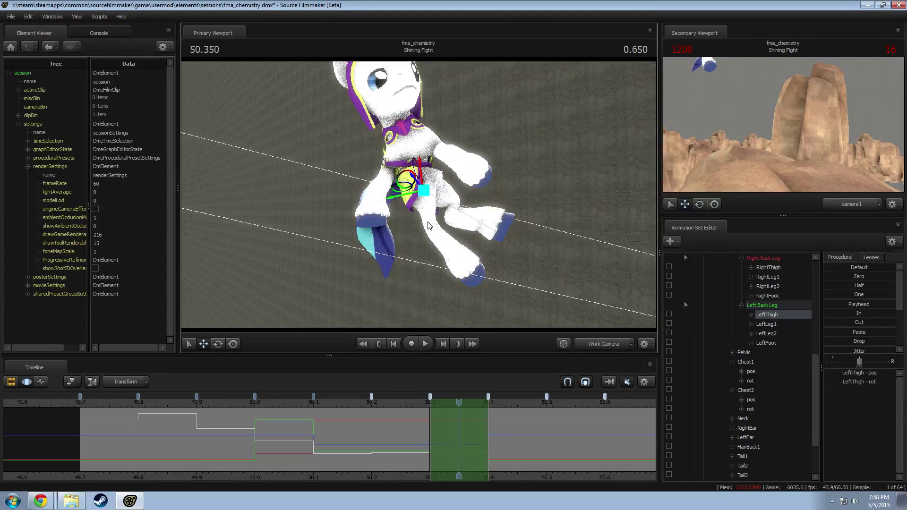
key("e")
left_click_drag(457, 187, 487, 226, "alt")
mouse_move(422, 273)
left_mouse_down("alt")
mouse_move(403, 163)
mouse_move(431, 144)
mouse_move(388, 146)
mouse_move(395, 165)
left_mouse_up("alt")
left_click(403, 184, "ctrl")
left_click(415, 190, "ctrl")
Step: Try different Chest2 rotations within 50.3–50.4 to twist the torso, undoing each one
left_click(402, 142, "ctrl")
key("ctrl+z")
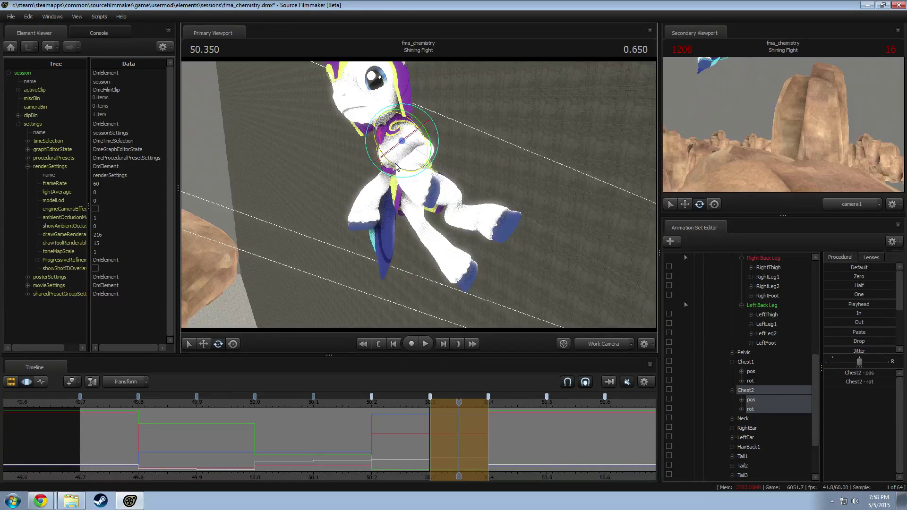
left_click_drag(395, 164, 529, 158)
key("ctrl+z")
mouse_move(418, 195)
left_mouse_down("alt")
mouse_move(454, 182)
mouse_move(419, 196)
left_mouse_up("alt")
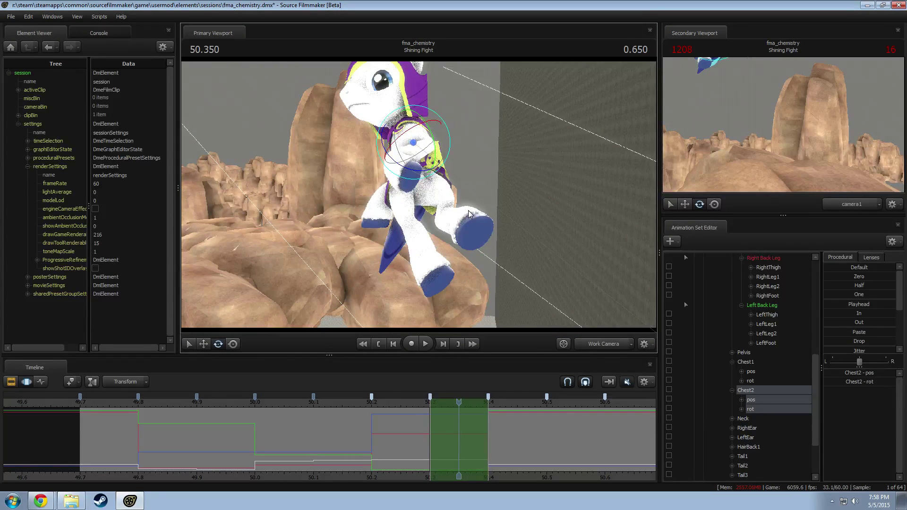
Step: Try rotating the Neck at 50.350 to turn the head down and to the side
left_click_drag(475, 217, 523, 216, "alt")
left_click(398, 125, "ctrl")
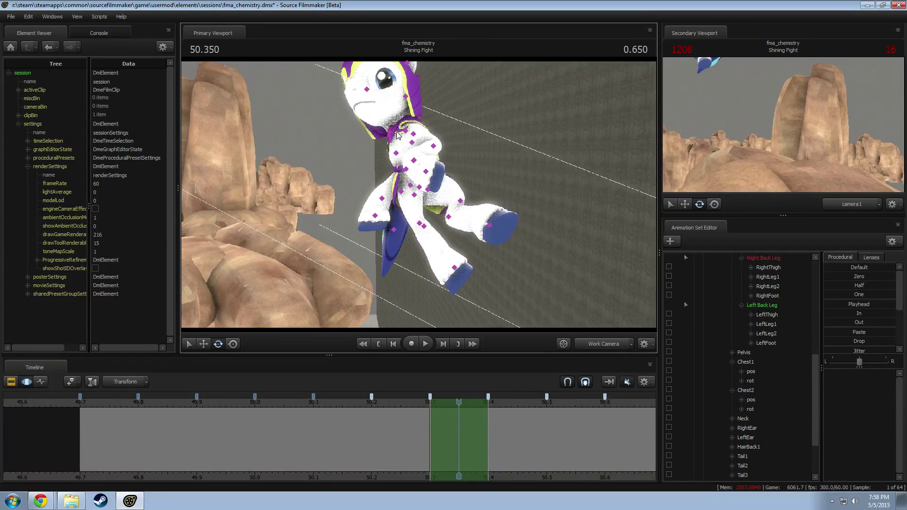
mouse_move(424, 113)
left_mouse_down("ctrl")
mouse_move(430, 119)
mouse_move(404, 128)
mouse_move(433, 199)
left_mouse_up("ctrl")
left_click(404, 134)
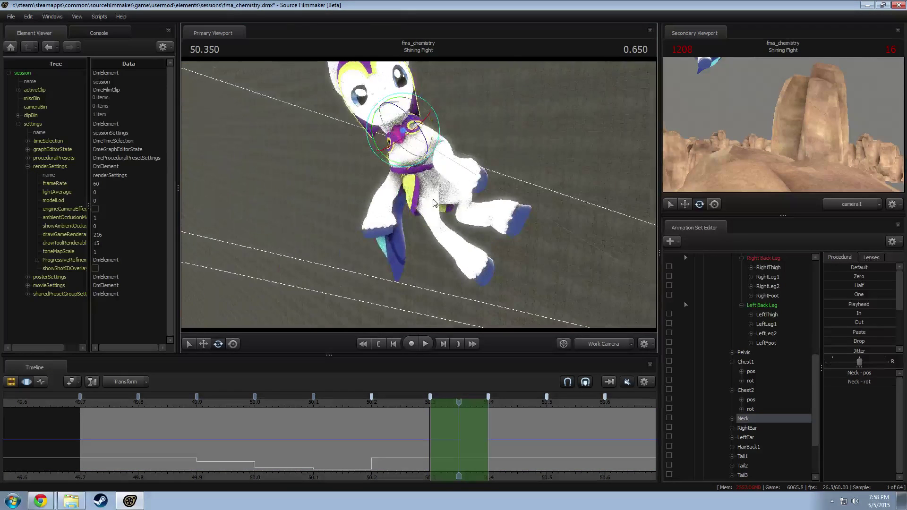
left_click_drag(417, 143, 421, 171)
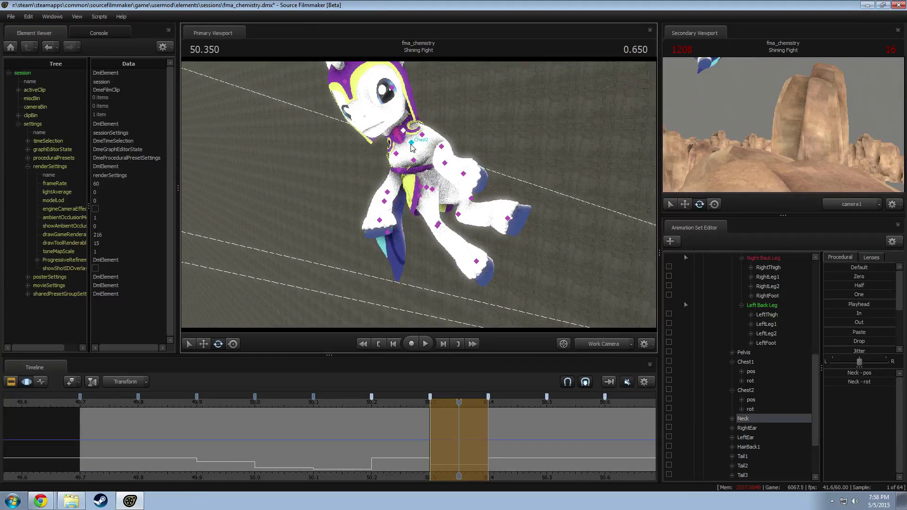
Step: Try reposing the Pelvis and RightThigh within 50.3–50.4, undoing the last change
left_click(423, 174)
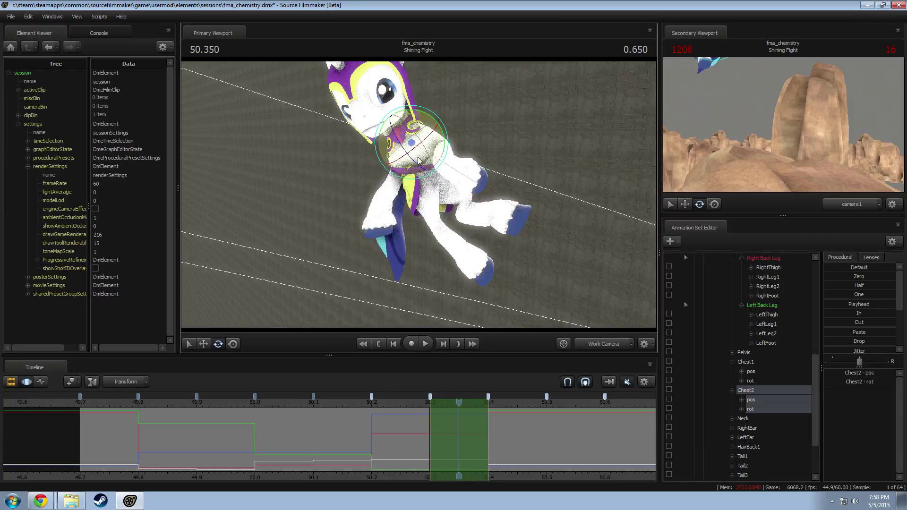
left_click_drag(497, 210, 420, 198)
left_click(426, 192)
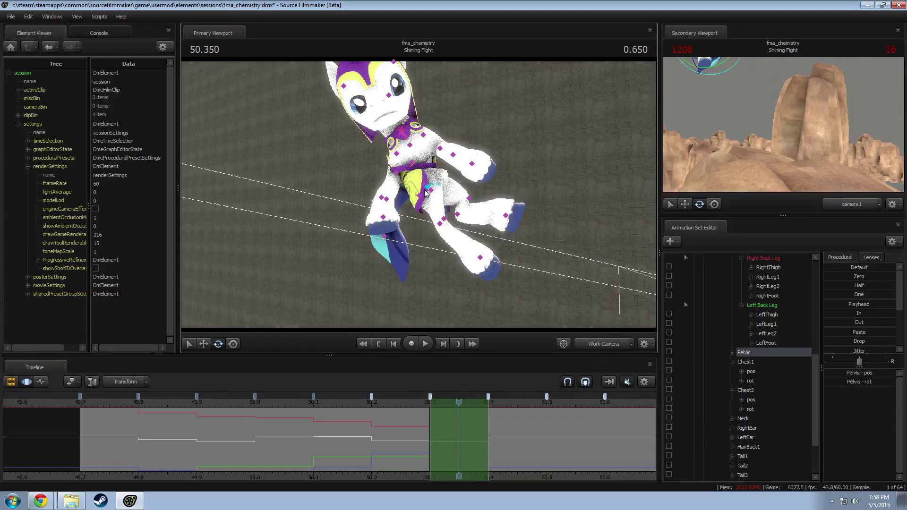
left_click(431, 191, "ctrl")
left_click(427, 188, "ctrl")
left_click_drag(439, 200, 421, 203)
left_click_drag(421, 204, 439, 210, "alt")
left_click(426, 189, "ctrl")
left_click(410, 194)
left_click(407, 185, "ctrl")
left_click(414, 228)
left_click_drag(508, 167, 411, 198, "alt")
left_click(415, 189, "ctrl")
left_click(413, 182, "ctrl")
key("ctrl+z")
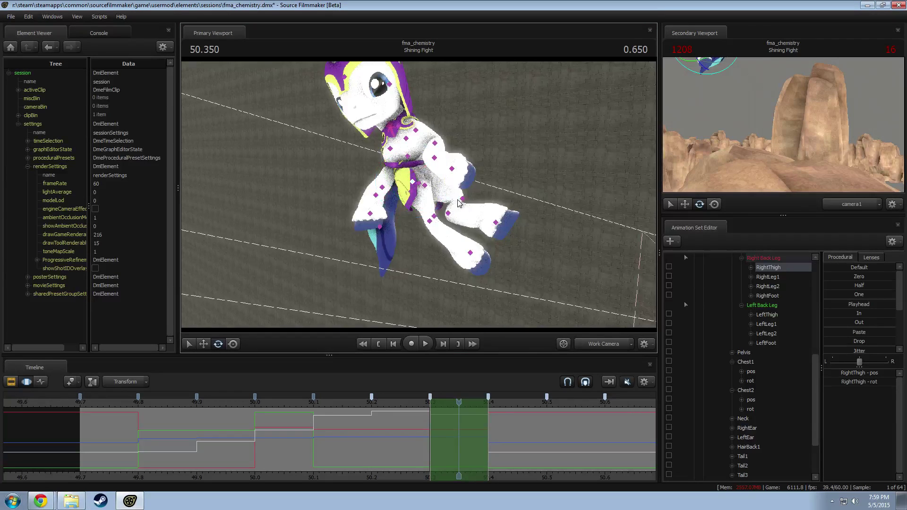
Step: Examine the back-leg and tail controls from several angles at 50.350
left_click(481, 200, "ctrl")
left_click(455, 214, "ctrl")
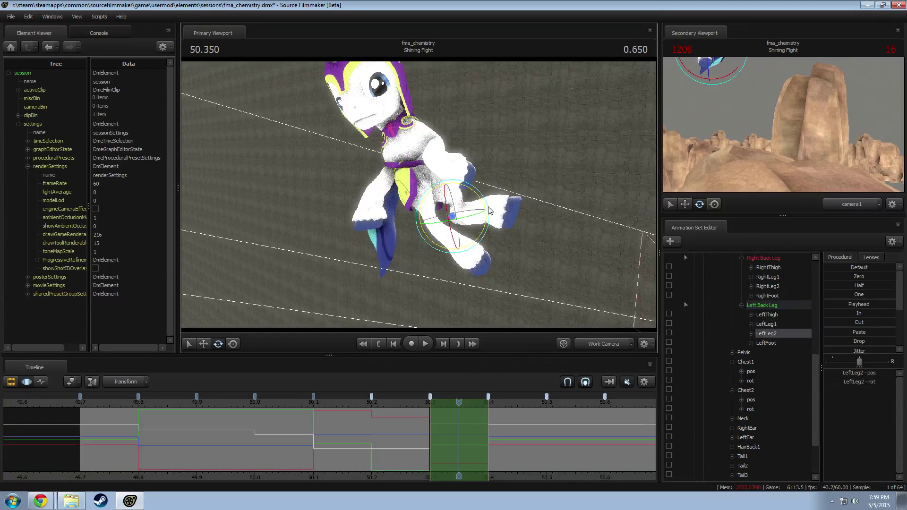
left_click_drag(488, 209, 563, 241)
left_click(534, 241, "ctrl")
left_click_drag(418, 194, 406, 196, "alt")
left_click(433, 206, "ctrl")
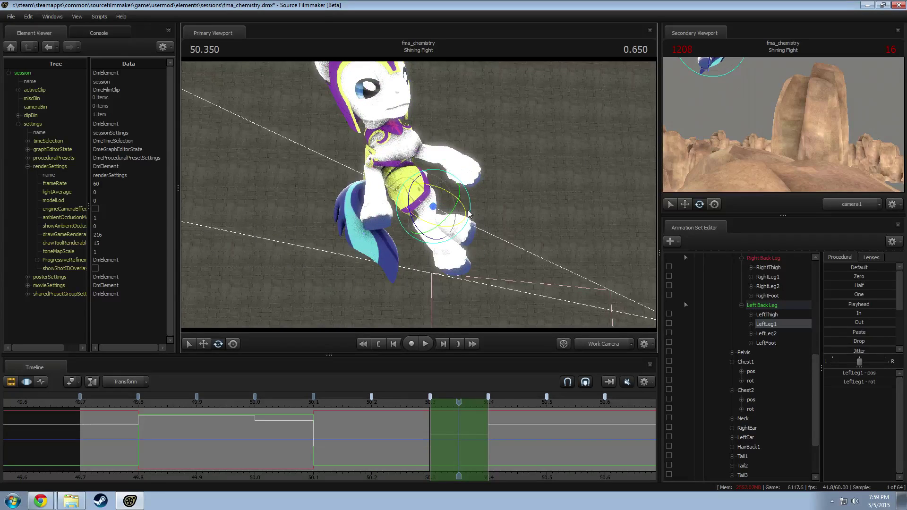
right_click_drag(438, 212, 389, 204)
left_click(381, 200, "ctrl")
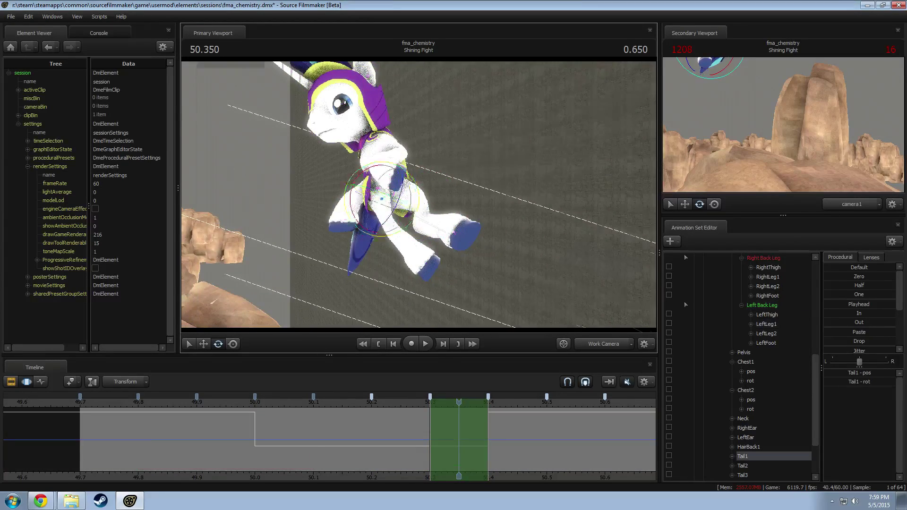
left_click_drag(383, 200, 420, 187, "alt")
Step: Rotate RightLeg1 within 50.3–50.4 to bend the right back leg
left_click(431, 211, "ctrl")
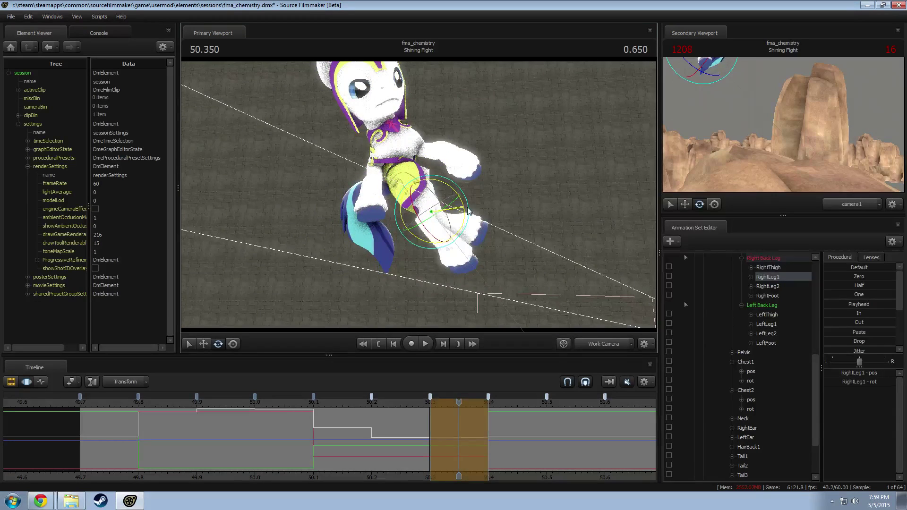
left_click(420, 211, "ctrl")
mouse_move(422, 215)
left_mouse_down()
mouse_move(384, 219)
mouse_move(430, 210)
mouse_move(422, 205)
left_mouse_up()
key("e")
mouse_move(422, 205)
left_mouse_down("alt")
mouse_move(436, 201)
mouse_move(420, 194)
mouse_move(416, 208)
left_mouse_up("alt")
left_click(419, 191, "ctrl")
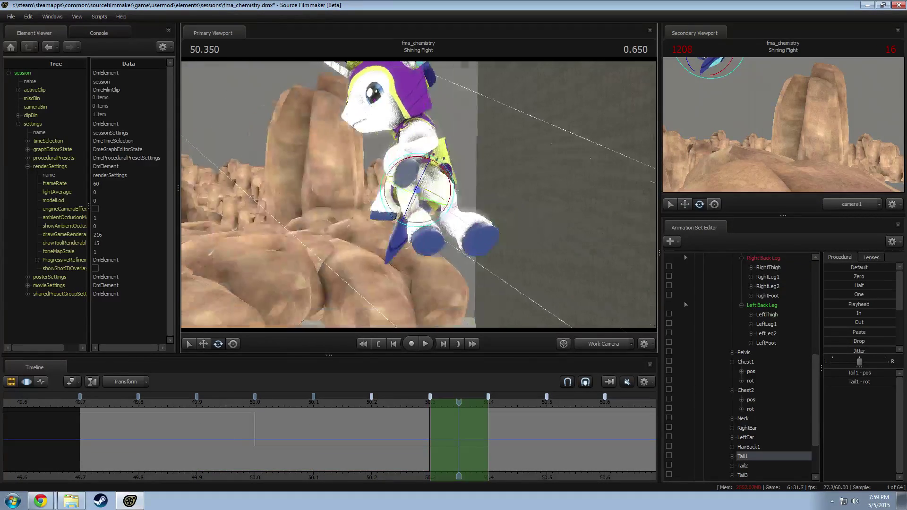
left_click(415, 215, "ctrl")
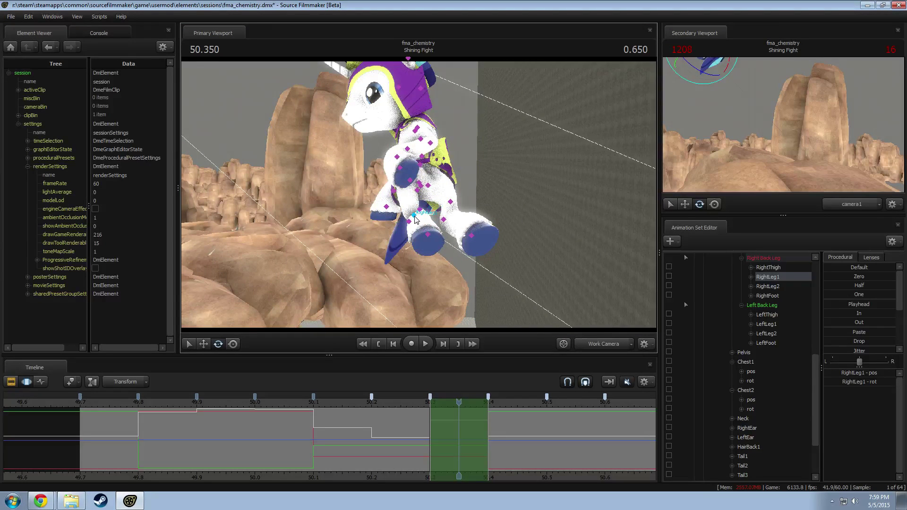
mouse_move(415, 199)
left_mouse_down()
mouse_move(425, 199)
mouse_move(424, 227)
mouse_move(442, 191)
mouse_move(434, 188)
mouse_move(447, 191)
mouse_move(434, 189)
left_mouse_up()
left_click(421, 215, "ctrl")
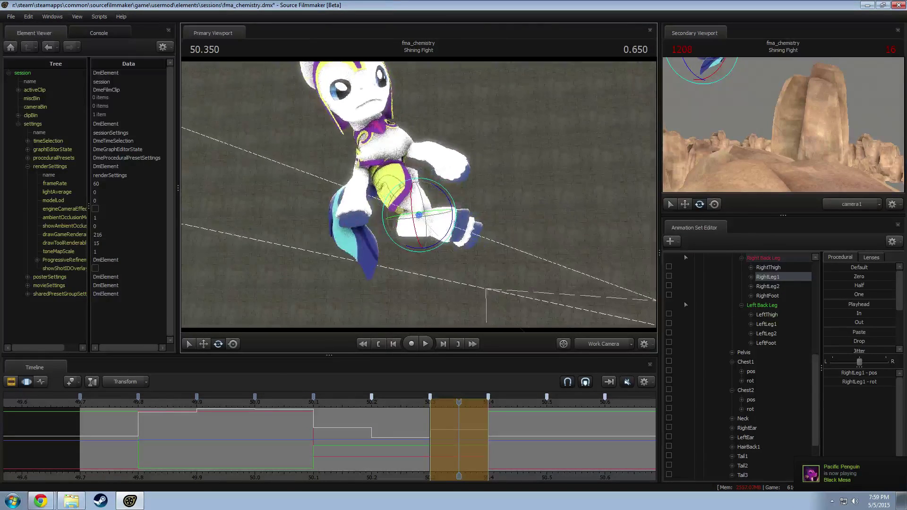
Step: Adjust RightLeg2 within 50.3–50.4 to refine the bend of the lower right back leg
left_click(428, 222)
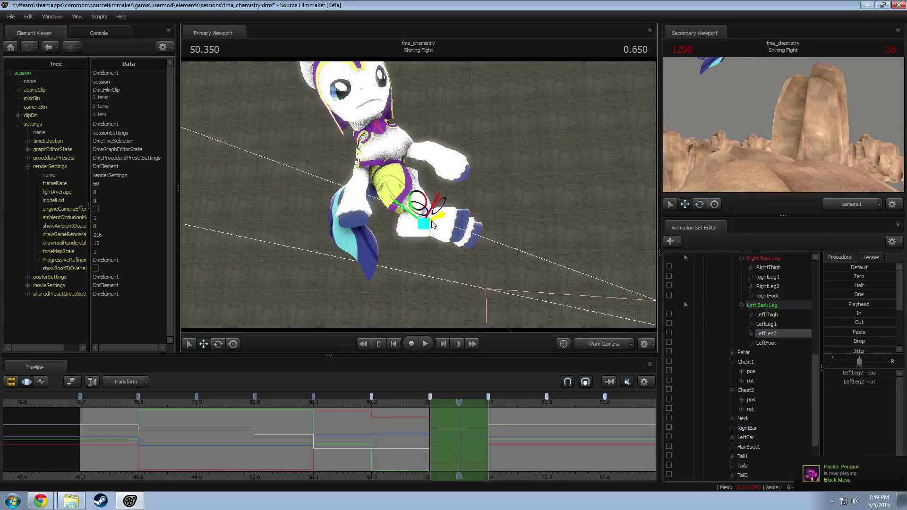
left_click(383, 250)
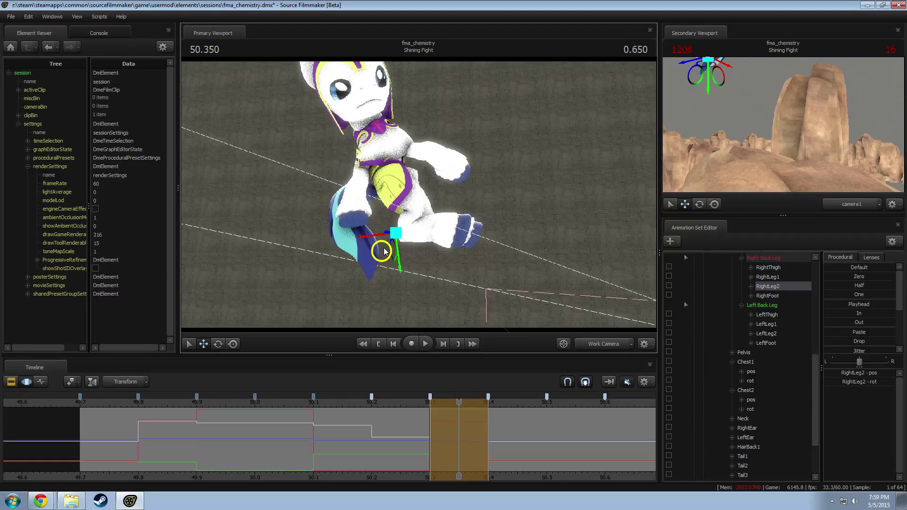
left_click_drag(384, 251, 355, 241)
key("e")
key("w")
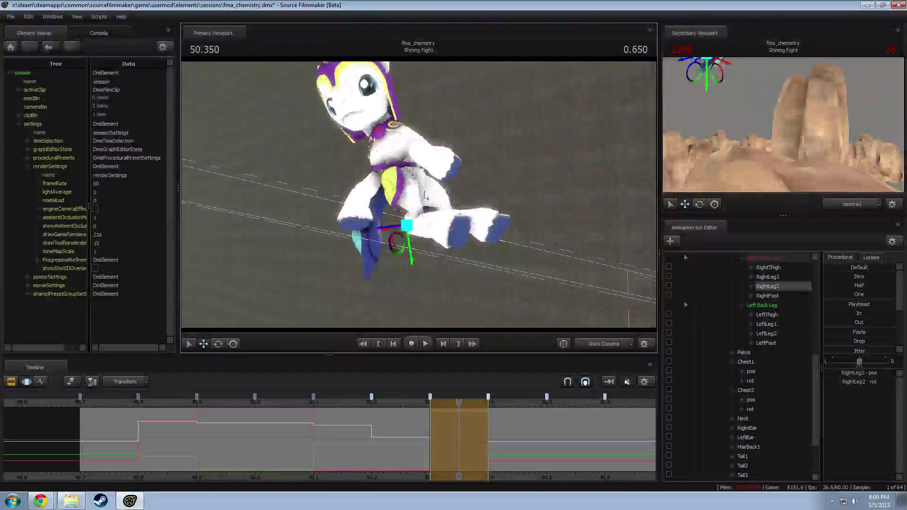
Step: Rotate the RightThigh within 50.3–50.4 to swing the bent right back leg beside the left one
left_click(411, 191)
left_click(399, 196)
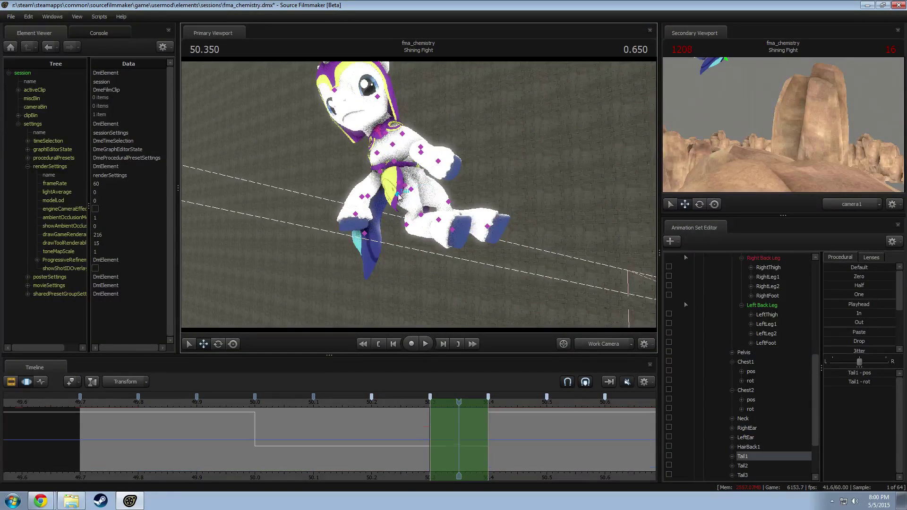
left_click(399, 187, "ctrl")
left_click_drag(398, 187, 351, 203, "alt")
key("e")
left_click(407, 214, "ctrl")
mouse_move(413, 210)
left_mouse_down()
mouse_move(468, 201)
mouse_move(402, 205)
mouse_move(423, 199)
left_mouse_up()
left_click(422, 192, "ctrl")
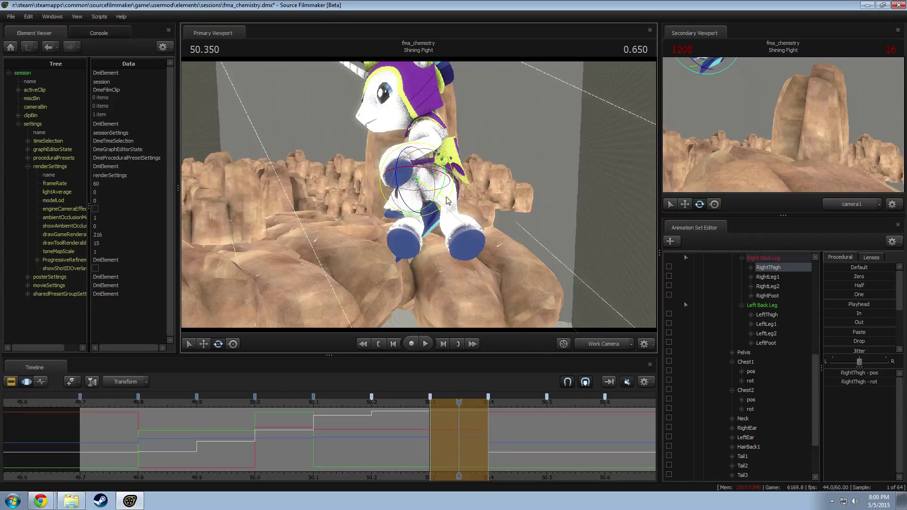
left_click_drag(441, 193, 422, 188)
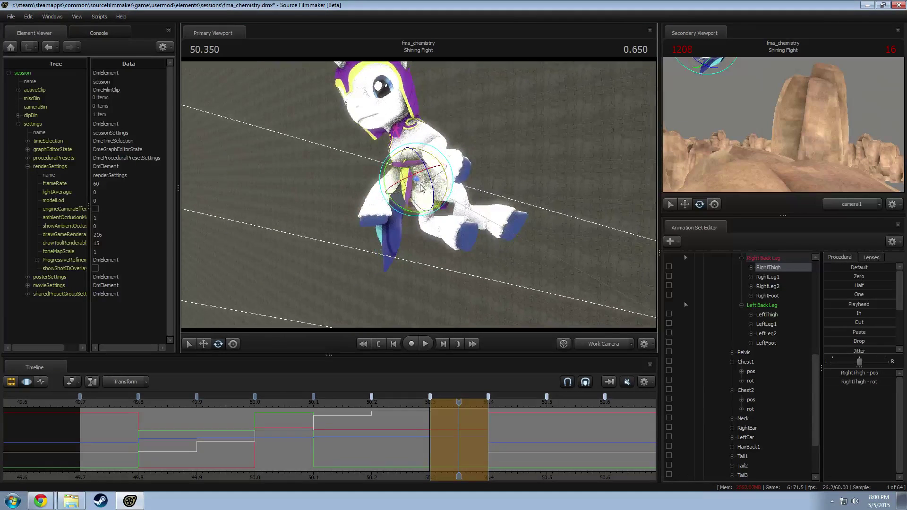
Step: Rotate the LeftShoulder, LeftForearm and LeftHand within 50.3–50.4 to repose the left front leg
left_click(428, 142)
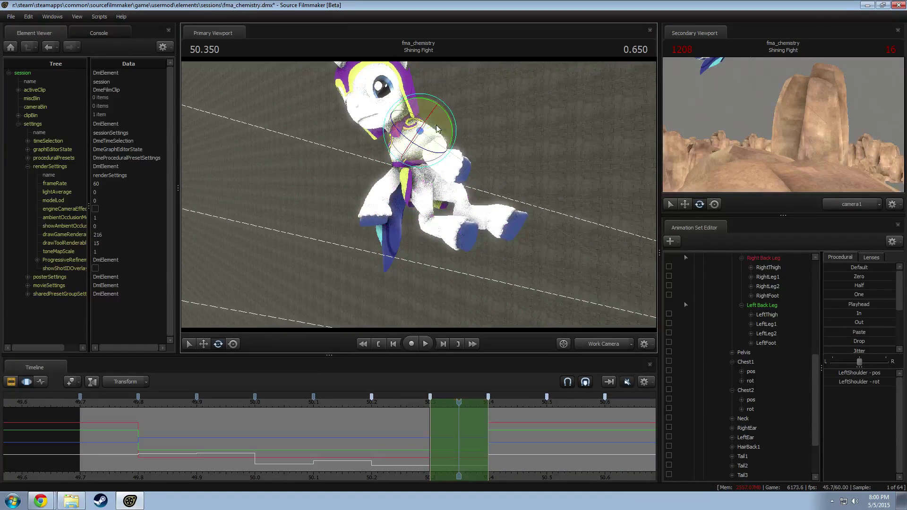
left_click_drag(437, 128, 447, 132)
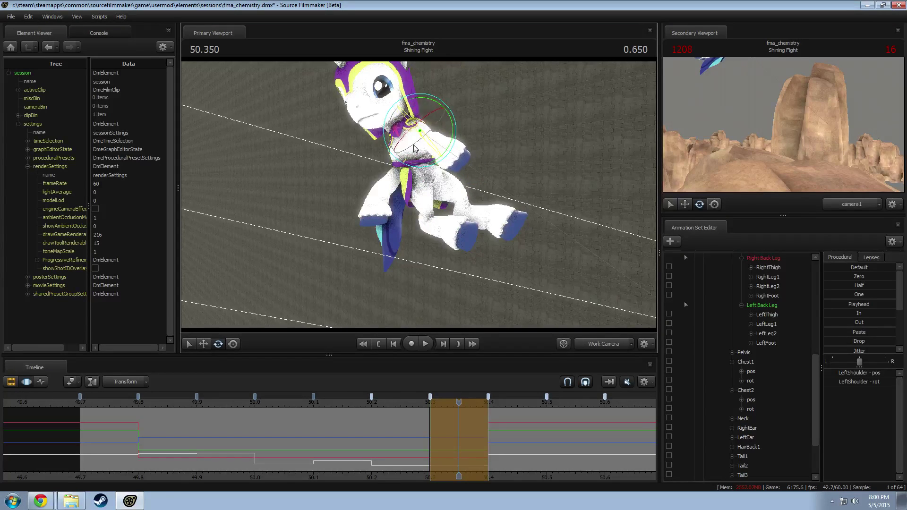
left_click_drag(418, 161, 414, 195)
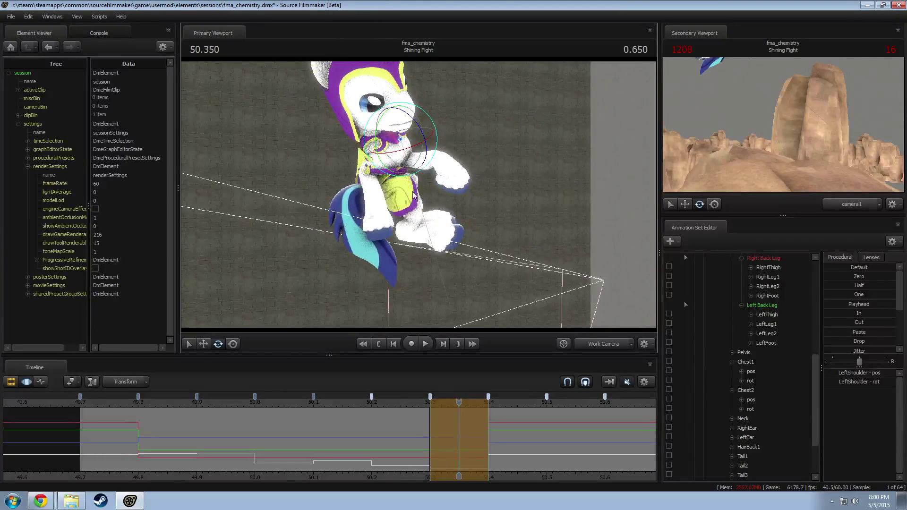
left_click(408, 162)
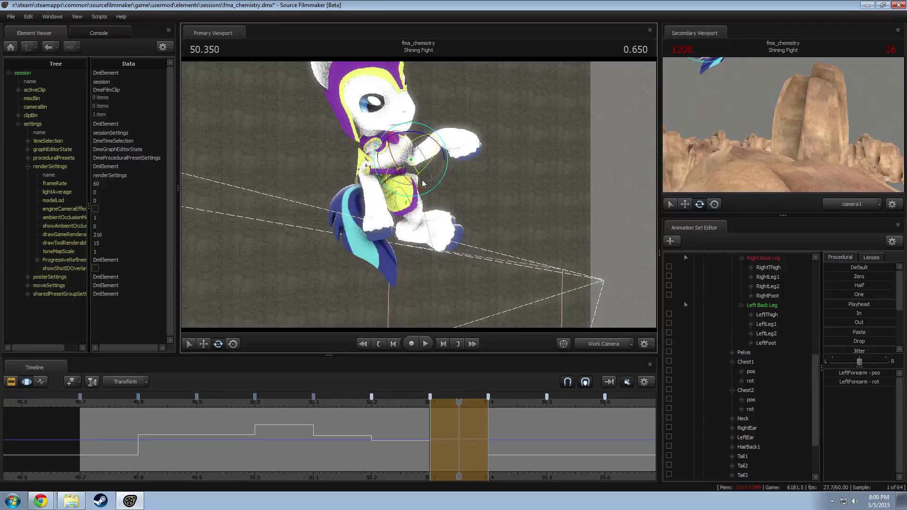
left_click(440, 149)
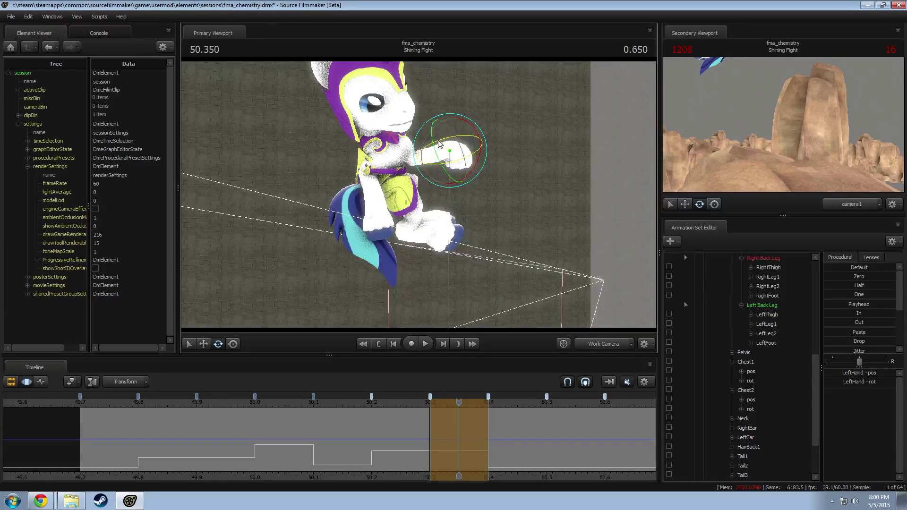
Step: Refine the LeftShoulder rotation within 50.3–50.4 to adjust how the left front leg is held
left_click_drag(422, 154, 410, 145, "alt")
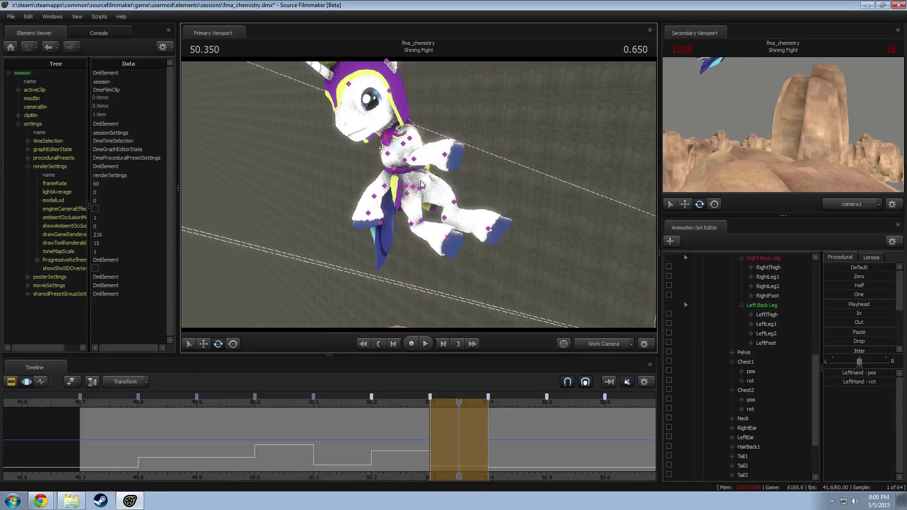
left_click(408, 145, "ctrl")
left_click(409, 139)
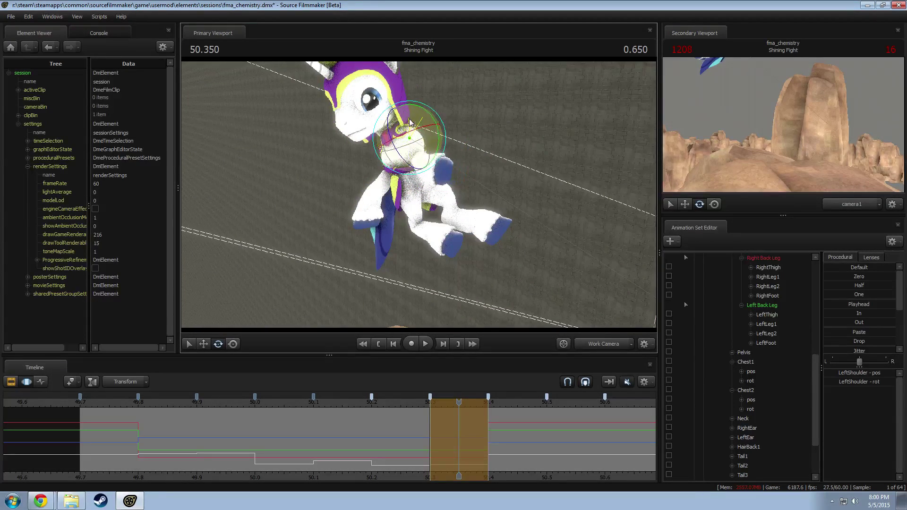
left_click_drag(404, 124, 428, 150, "alt")
left_click(410, 161)
Step: Rotate the RightShoulder and adjust the right front leg within 50.3–50.4
left_click_drag(428, 150, 398, 183, "alt")
left_click(375, 160, "ctrl")
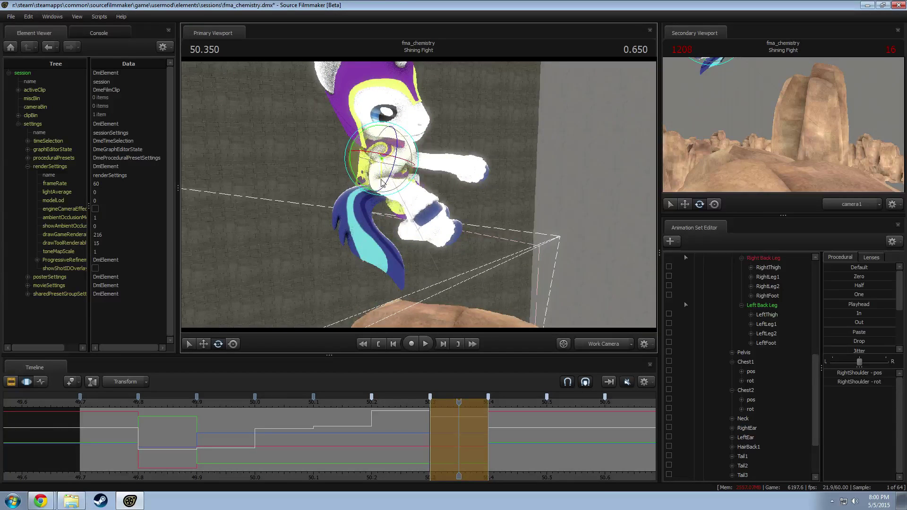
left_click(415, 200)
left_click_drag(415, 199, 456, 196)
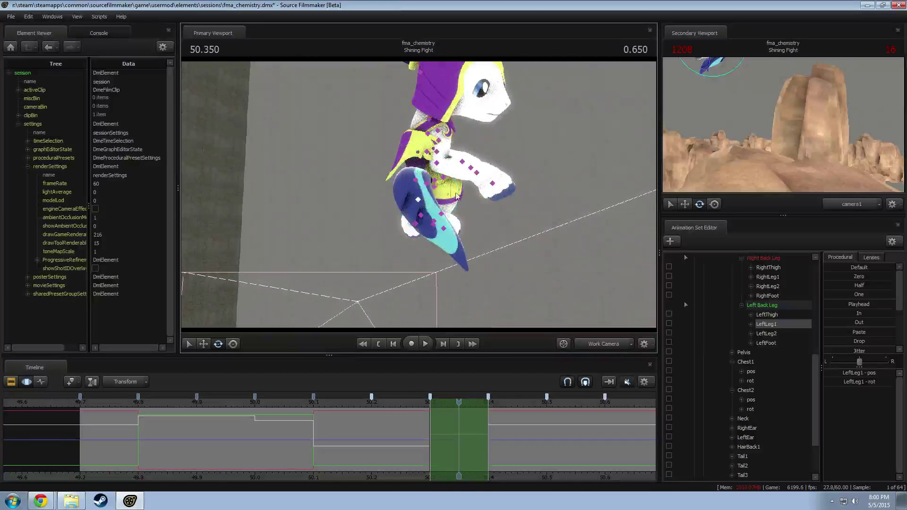
left_click(476, 174)
left_click_drag(512, 173, 426, 217)
left_click(477, 193, "ctrl")
Step: Select the Neck and Head together and rotate them within 50.3–50.4 to tilt the head
left_click(415, 131, "ctrl")
left_click(420, 169)
scroll(756, 410, "up", 8)
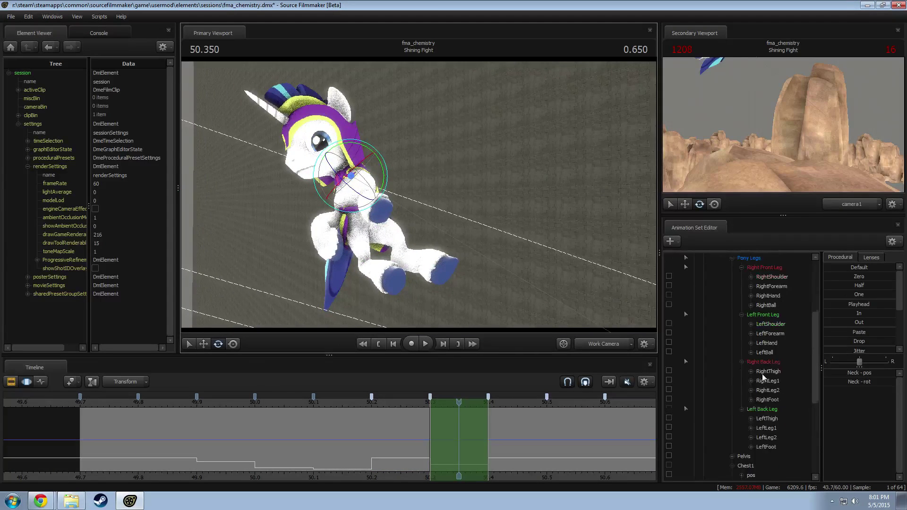
left_click(743, 333)
key("ctrl+v")
left_click_drag(419, 282, 447, 282, "alt")
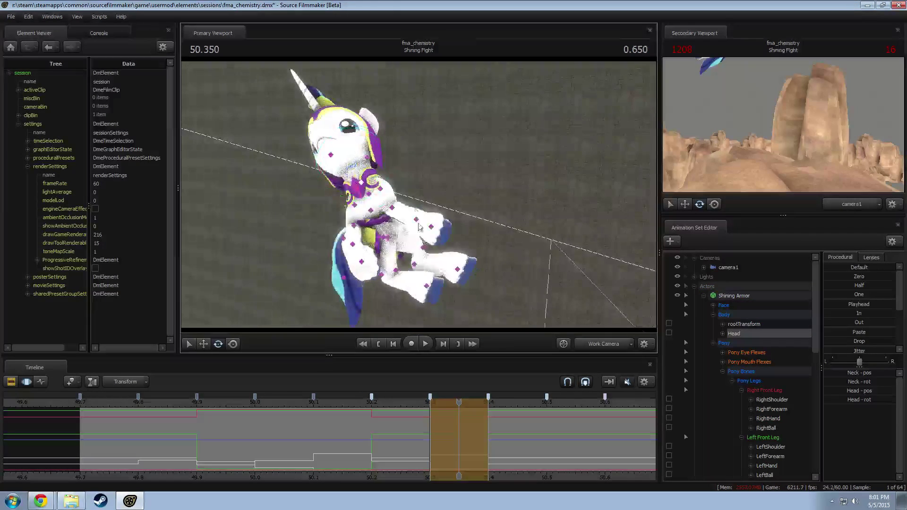
Step: Rotate the LeftShoulder within 50.3–50.4 to stretch the left front leg outward
left_click(362, 184, "ctrl")
left_click_drag(356, 215, 372, 193, "alt")
left_click(382, 191, "ctrl")
left_click(380, 201)
left_click_drag(371, 193, 326, 203, "alt")
left_click_drag(419, 195, 441, 184, "alt")
left_click(412, 187, "ctrl")
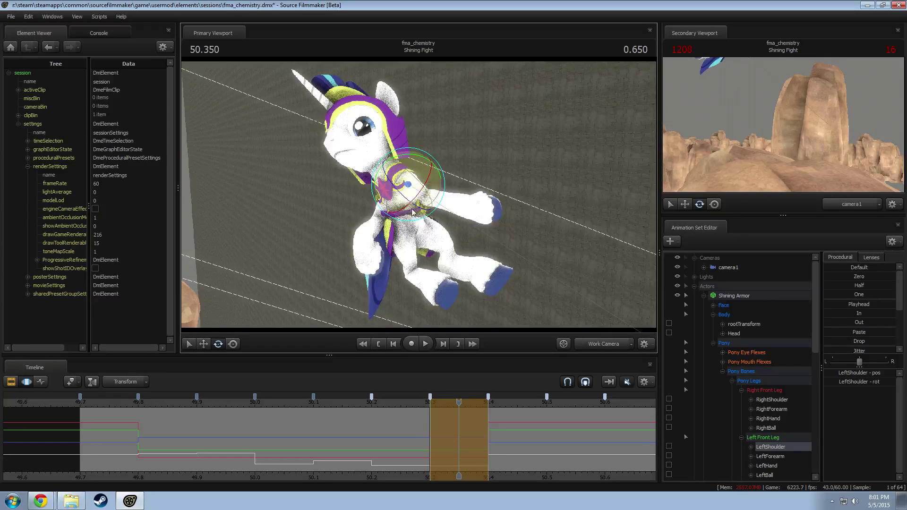
left_click_drag(413, 212, 420, 211)
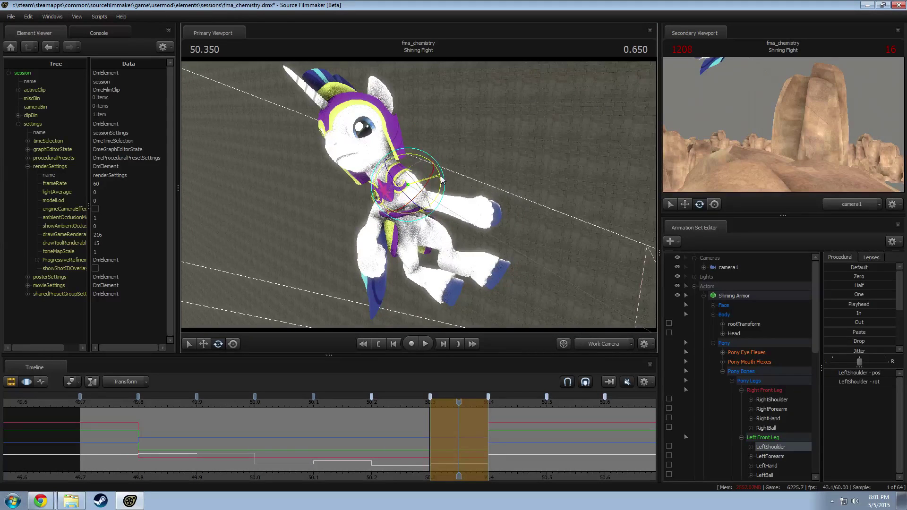
Step: Rotate the Head within 50.3–50.4 and check its angle from several sides
left_click(385, 173, "ctrl")
left_click_drag(390, 160, 486, 151)
left_click(356, 156, "ctrl")
left_click(356, 156, "ctrl")
left_click_drag(444, 195, 424, 197, "alt")
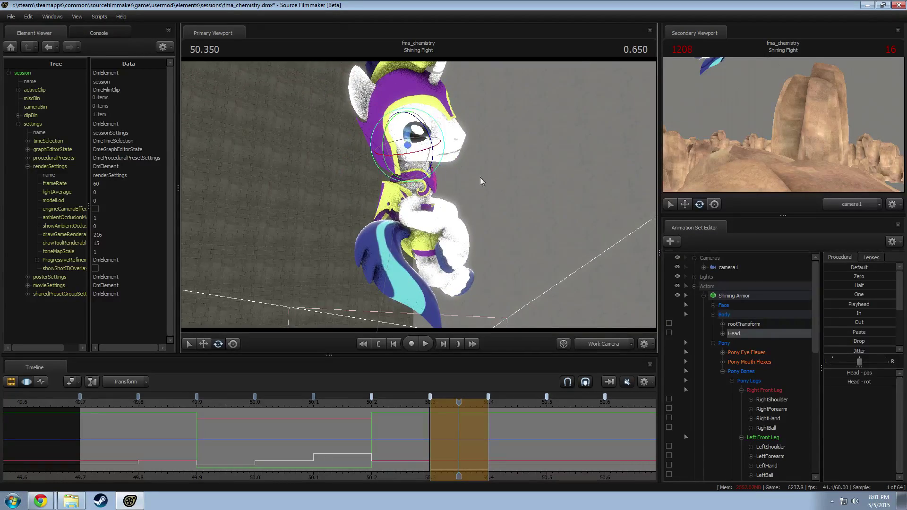
left_click_drag(481, 181, 378, 193, "alt")
Step: Play back and scrub the jump from a wider view to examine how the new pose flows between neighbouring poses
right_click_drag(378, 193, 378, 237, "alt")
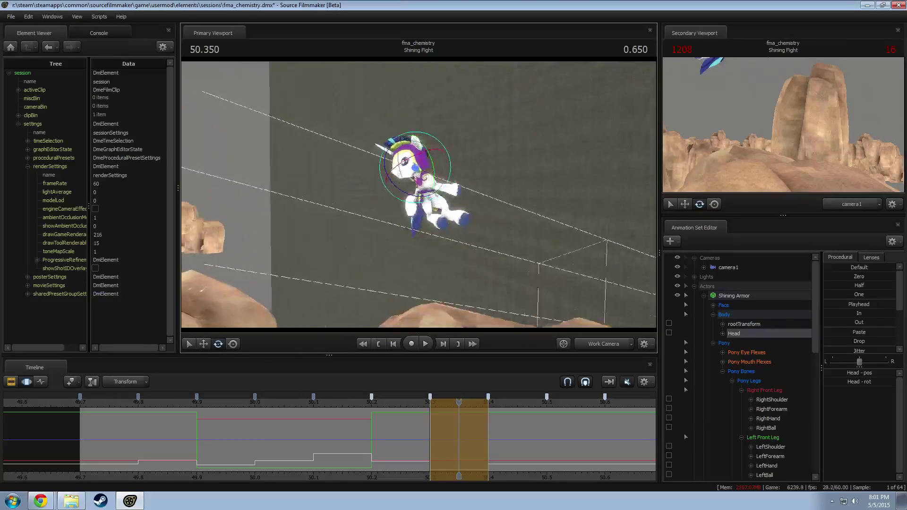
left_click_drag(454, 177, 428, 199)
left_click(141, 406)
key("space")
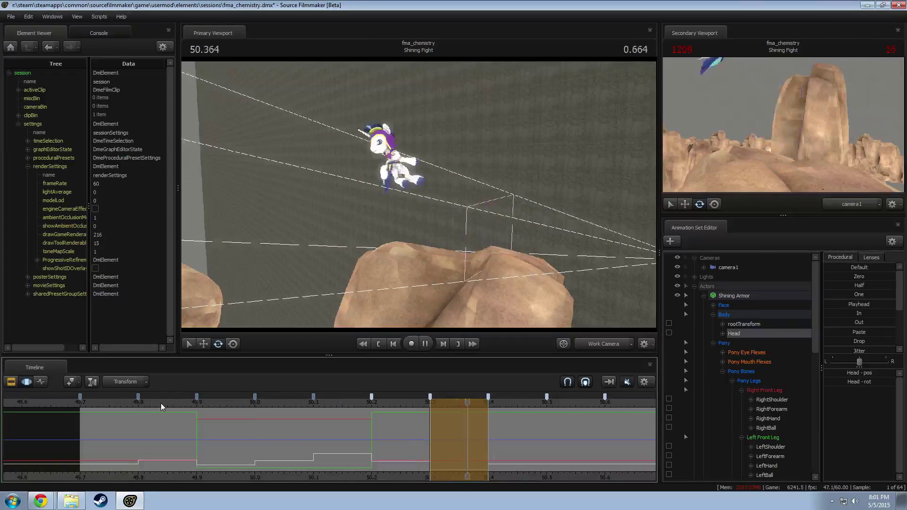
key("space")
left_click_drag(189, 418, 456, 443, "shift")
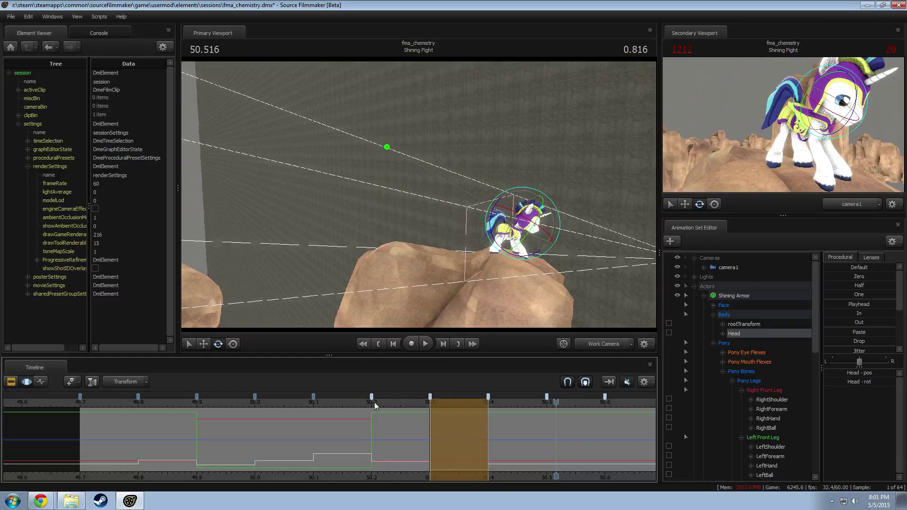
left_click_drag(374, 405, 400, 411)
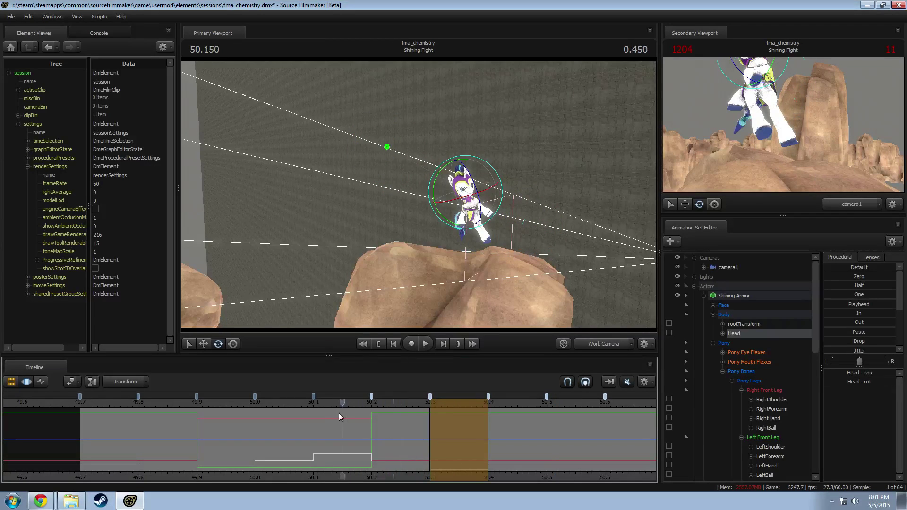
left_click_drag(339, 413, 438, 416)
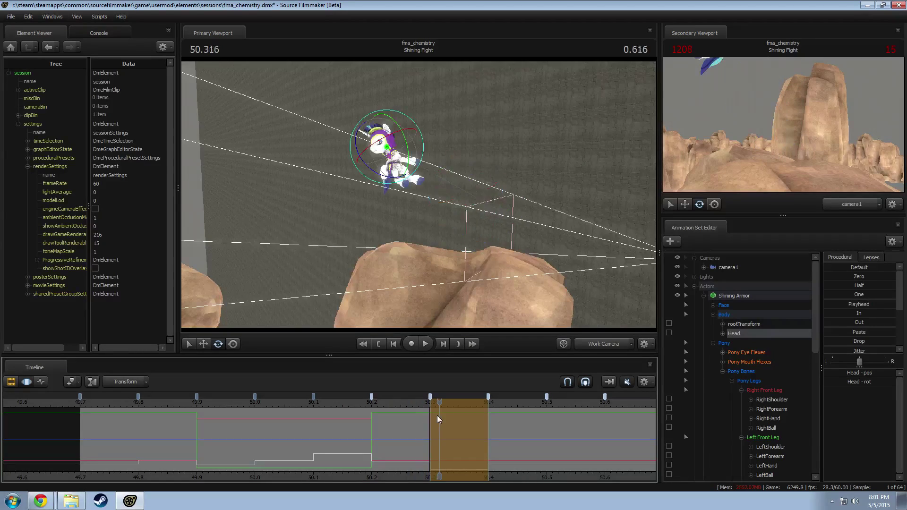
Step: Rotate LeftLeg1 and LeftLeg2 within 50.3–50.4 to change the bend of the left back leg
key("w")
left_click_drag(428, 265, 425, 260)
scroll(423, 193, "up", 3)
left_click(434, 167)
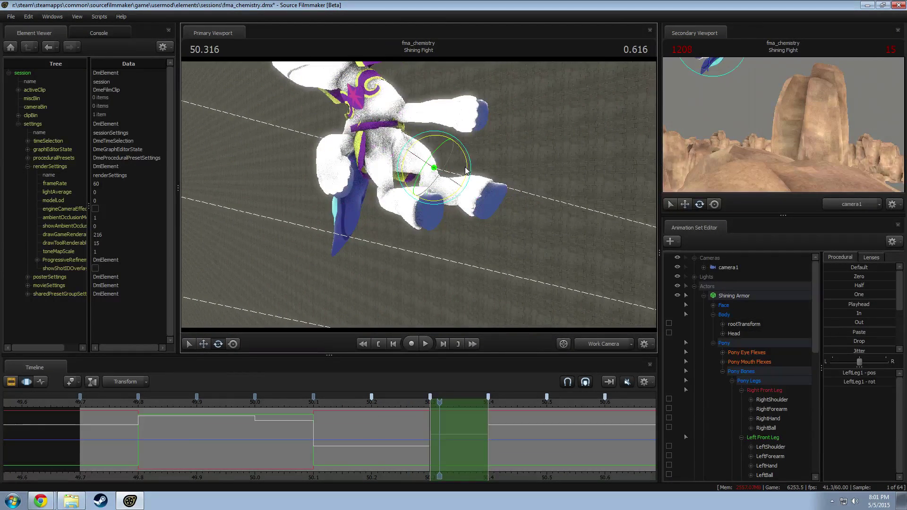
left_click(412, 174)
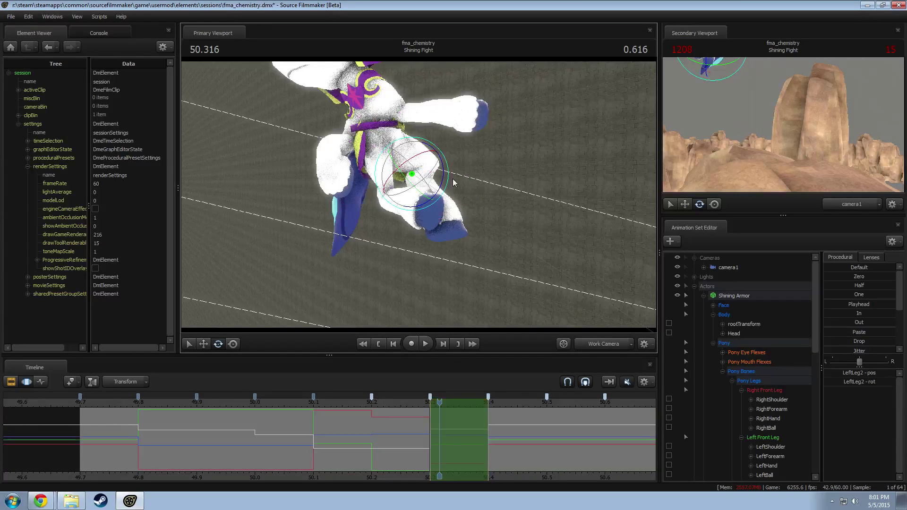
left_click_drag(446, 181, 449, 217)
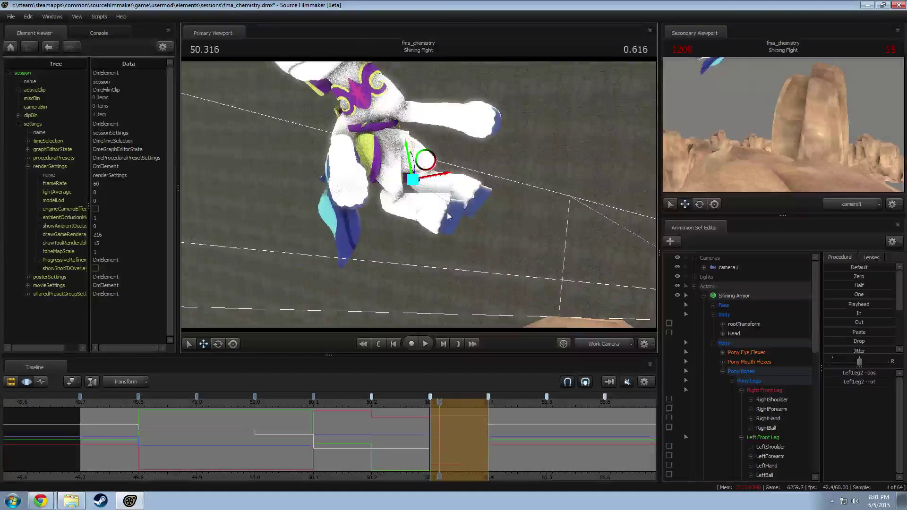
Step: Rotate the LeftFoot and readjust LeftLeg1 within 50.3–50.4, checking the left back leg from the front
left_click(467, 197)
key("e")
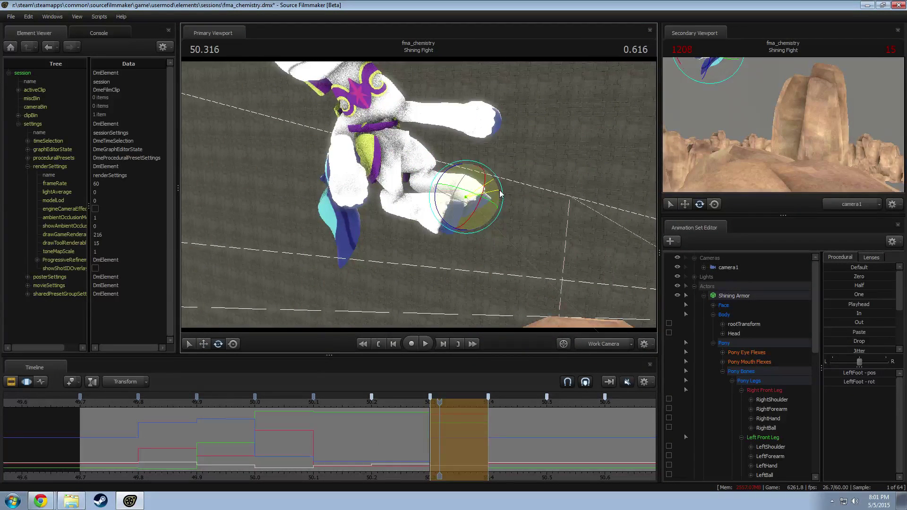
left_click_drag(518, 194, 433, 163)
key("w")
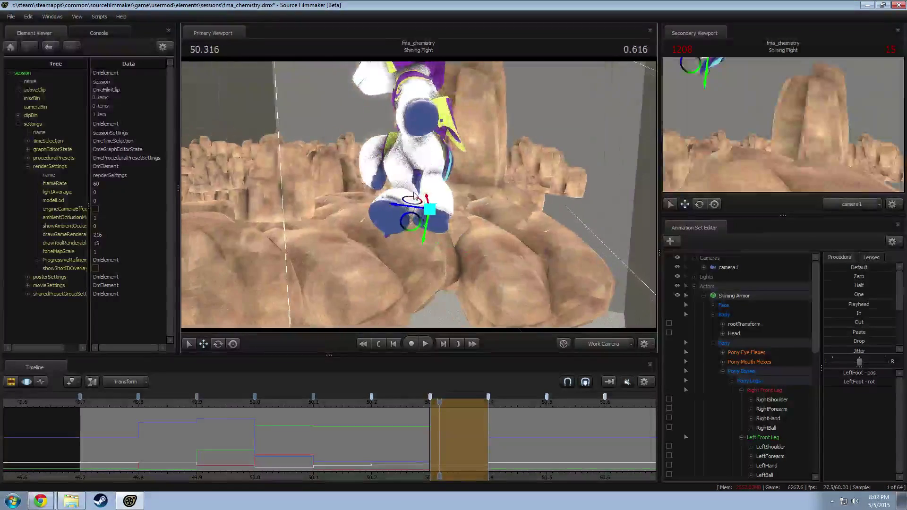
left_click(434, 169)
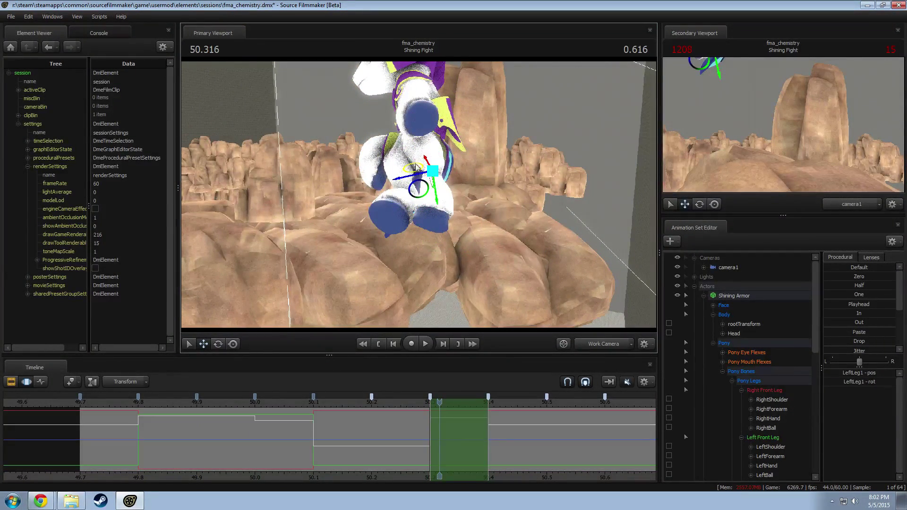
key("e")
left_click_drag(405, 165, 402, 187)
Step: Select all Right Back Leg controls and toggle between its two poses within 50.3–50.4, keeping the raised one
left_click(381, 195, "ctrl")
left_click(764, 389)
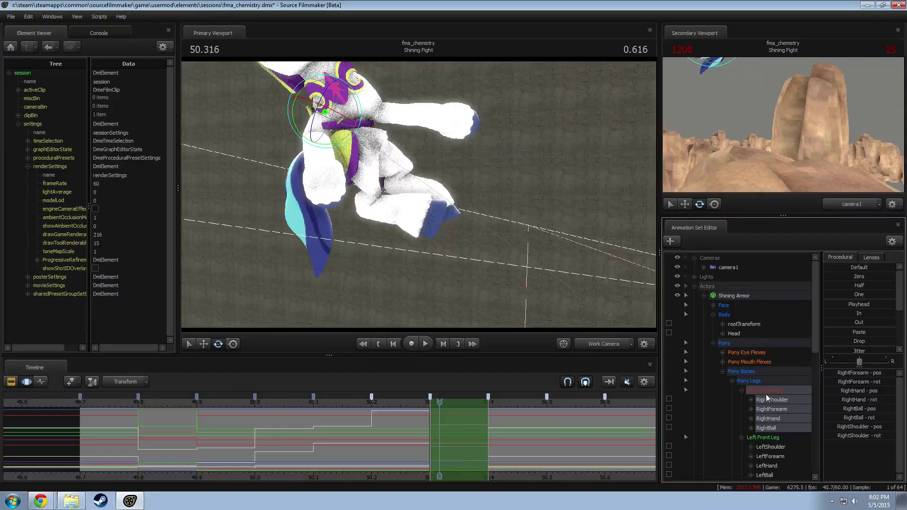
scroll(798, 419, "down", 3)
left_click(766, 399)
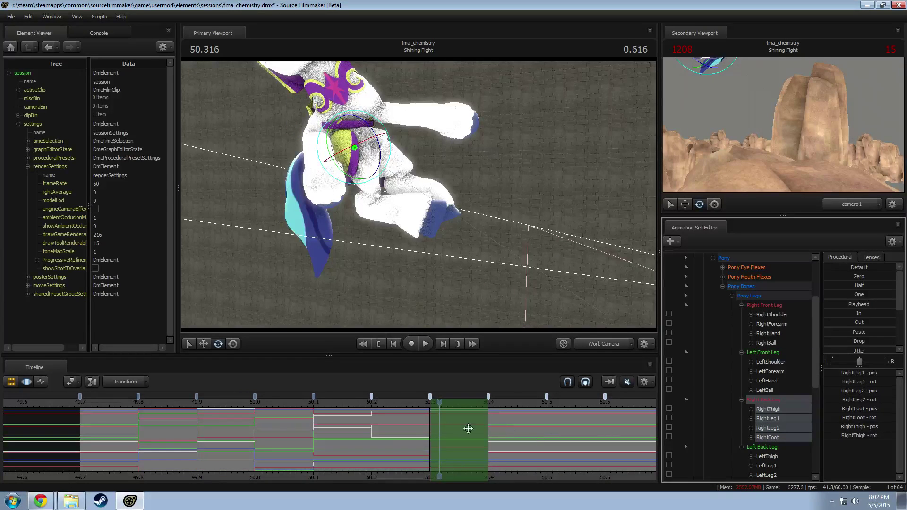
key("ctrl+z")
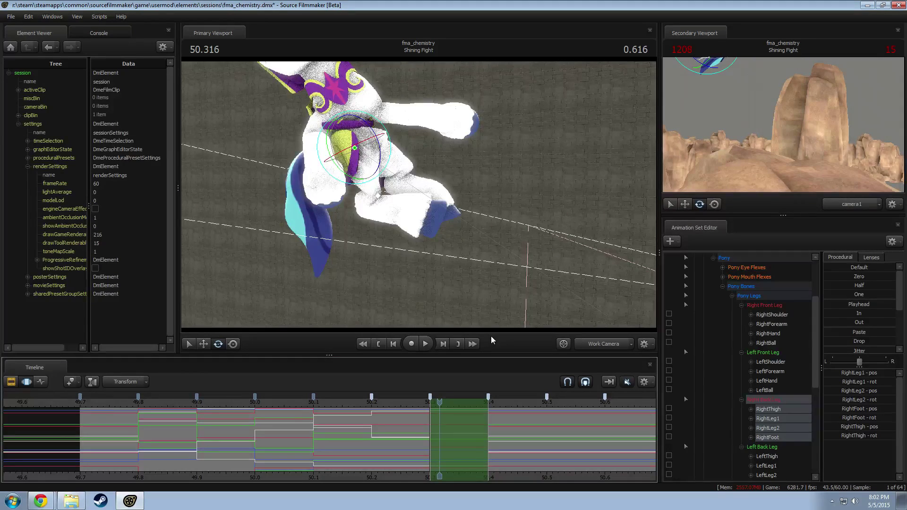
key("ctrl+y")
key("ctrl+z")
key("ctrl+y")
key("ctrl+z")
key("ctrl+y")
key("ctrl+z")
key("ctrl+y")
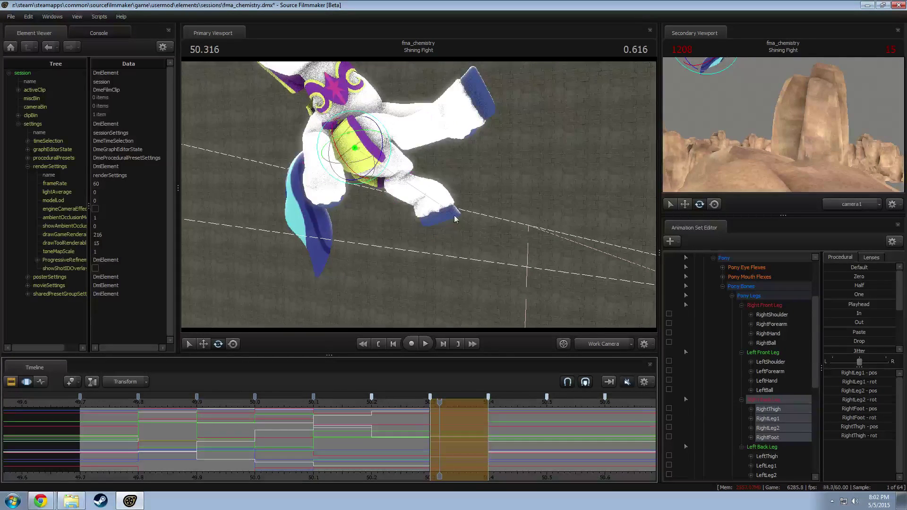
Step: Rotate the RightThigh within 50.3–50.4 so the right back leg extends downward, checking it from several angles
left_click_drag(459, 250, 454, 234, "alt")
left_click(355, 147, "ctrl")
left_click_drag(355, 147, 390, 183, "alt")
left_click_drag(390, 184, 373, 156, "alt")
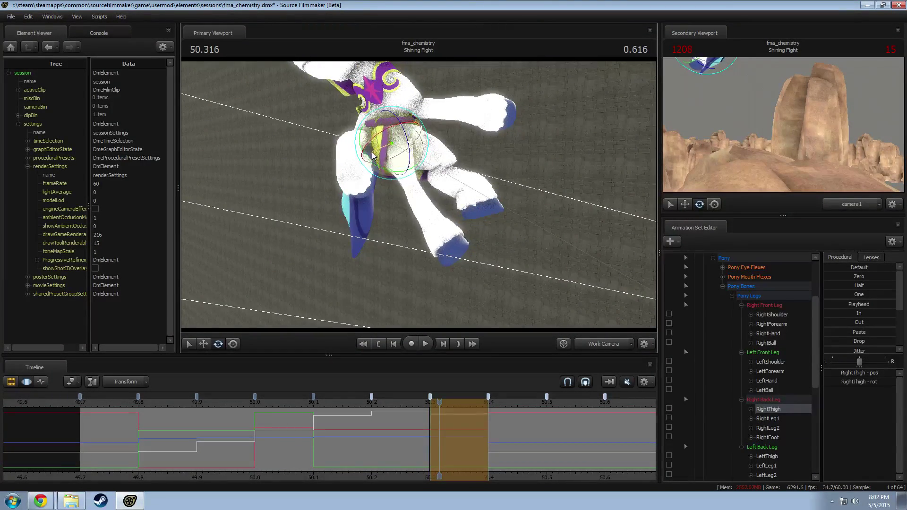
left_click_drag(424, 197, 418, 221, "alt")
left_click(415, 194, "ctrl")
left_click_drag(418, 221, 451, 174, "alt")
left_click(420, 186, "ctrl")
key("ctrl+z")
left_click(416, 185)
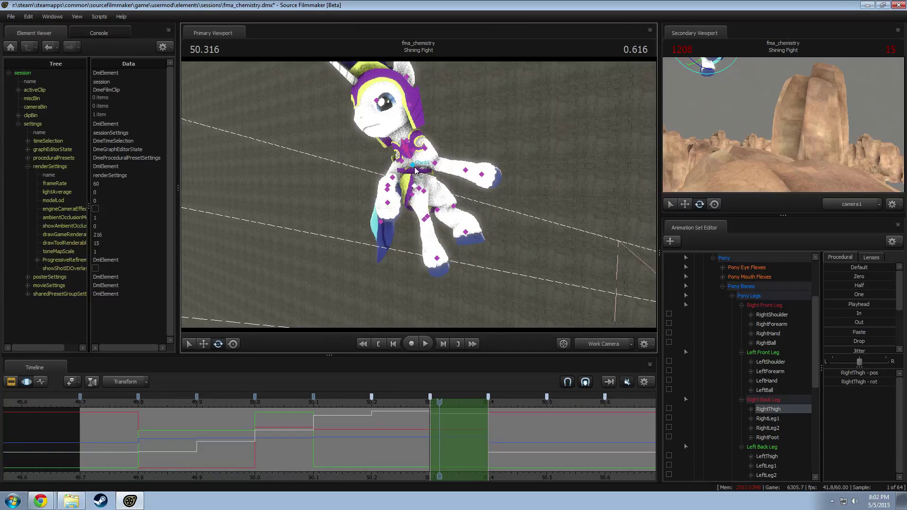
Step: Try rotating and moving Chest1 within 50.3–50.4 to lean the torso, and undo these changes
left_click(415, 171)
left_click_drag(449, 159, 439, 137)
key("w")
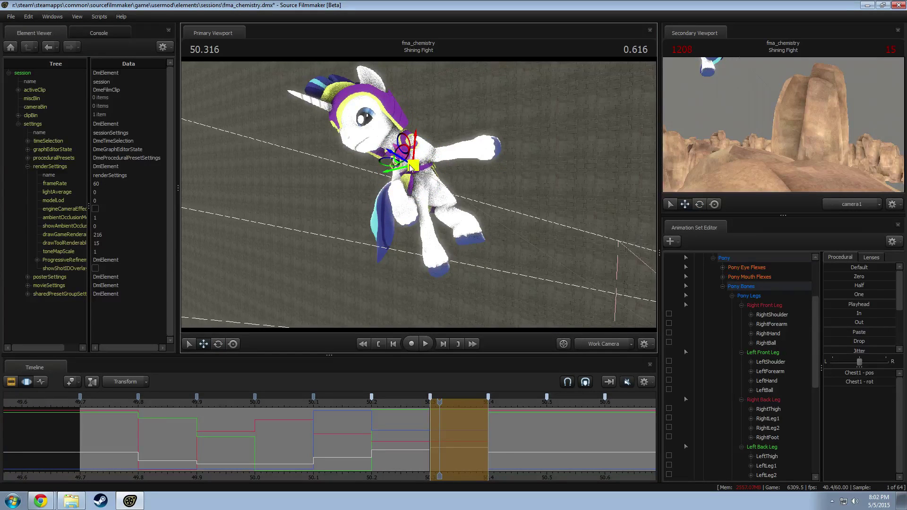
left_click_drag(410, 168, 452, 350)
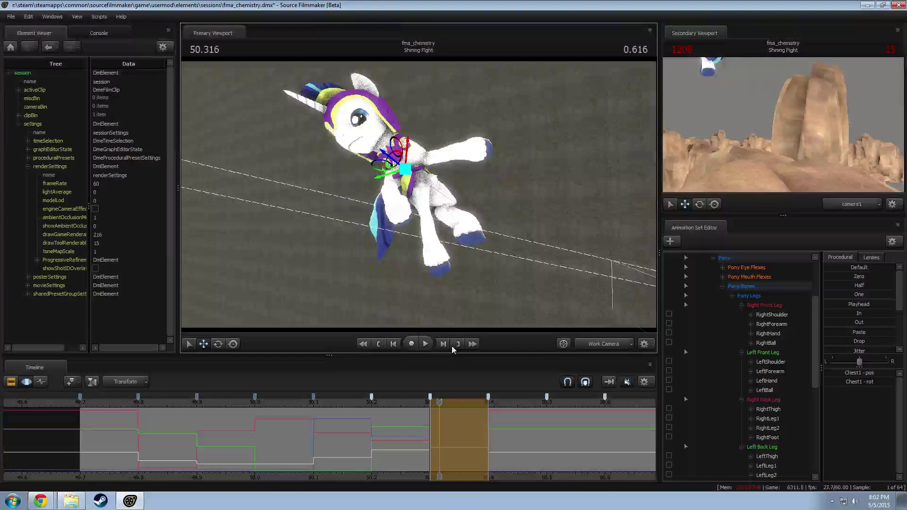
right_click_drag(419, 195, 441, 227, "alt")
key("ctrl+z")
key("ctrl+z")
key("ctrl+z")
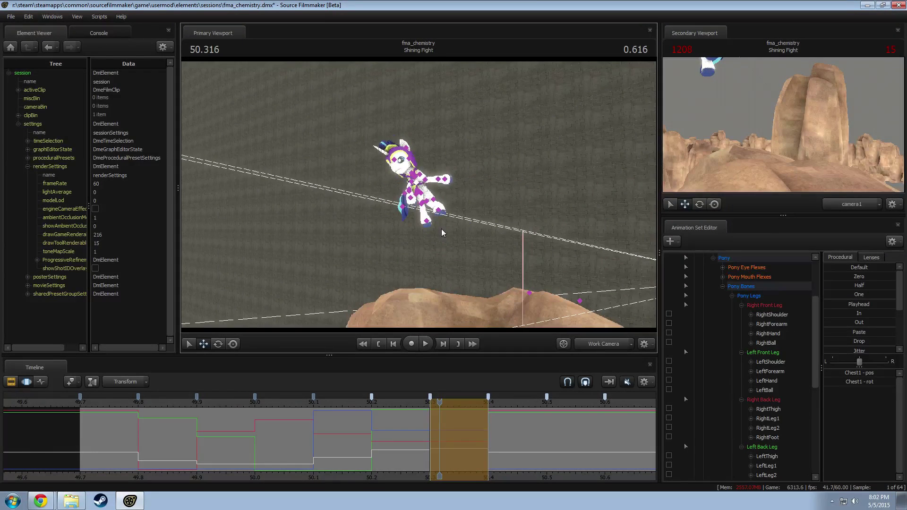
left_click_drag(400, 412, 452, 431)
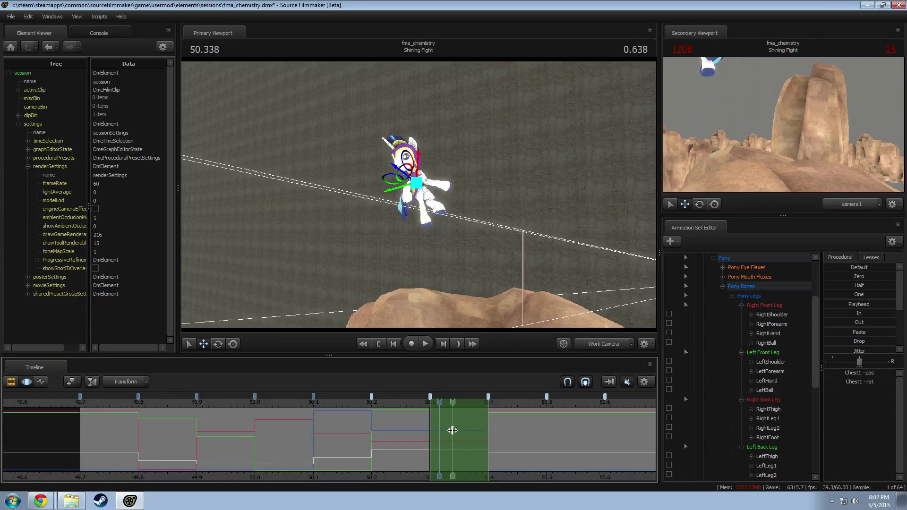
Step: Select the Pelvis and rotate it within 50.3–50.4 to change the body's lean
scroll(722, 387, "down", 3)
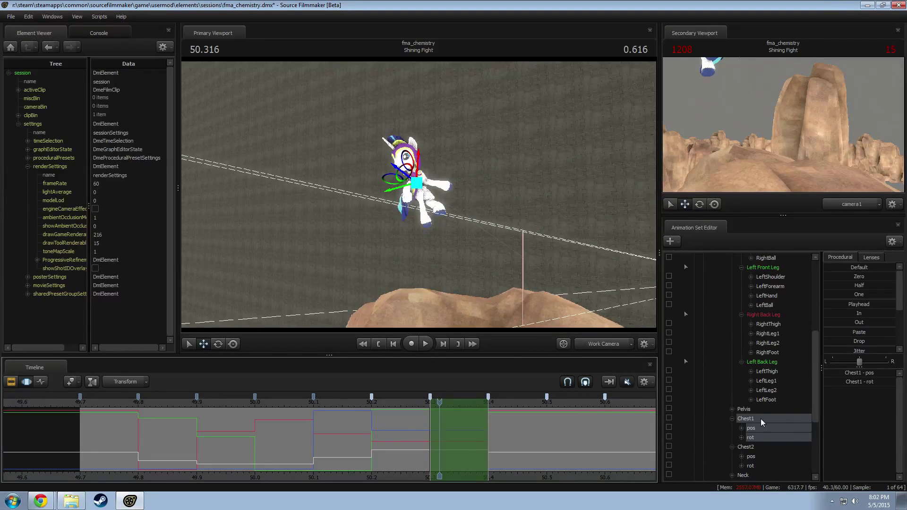
left_click(755, 410)
left_click_drag(456, 204, 445, 220)
key("ctrl+z")
key("w")
mouse_move(467, 172)
left_mouse_down()
mouse_move(493, 180)
mouse_move(496, 191)
mouse_move(459, 178)
left_mouse_up()
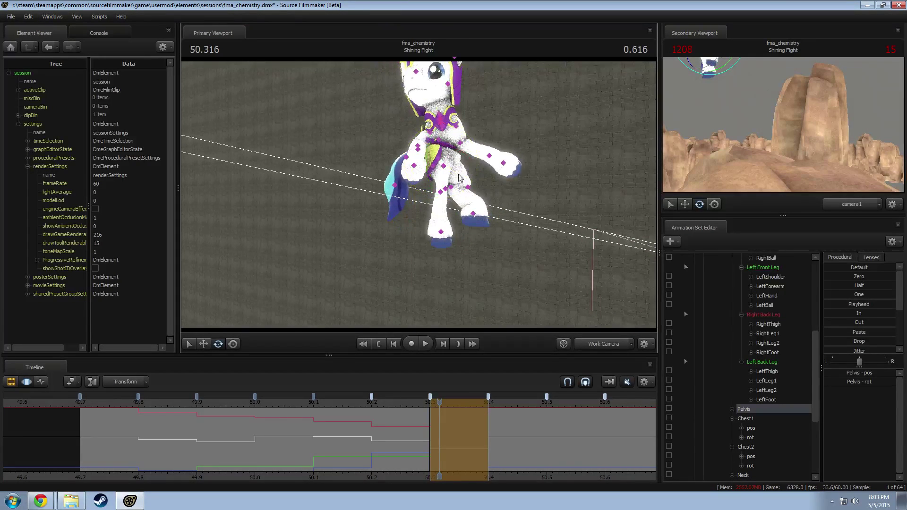
Step: Rotate Chest1 within 50.3–50.4 to tilt the upper body sideways
left_click(439, 142)
left_click_drag(476, 142, 437, 133)
key("ctrl+z")
key("e")
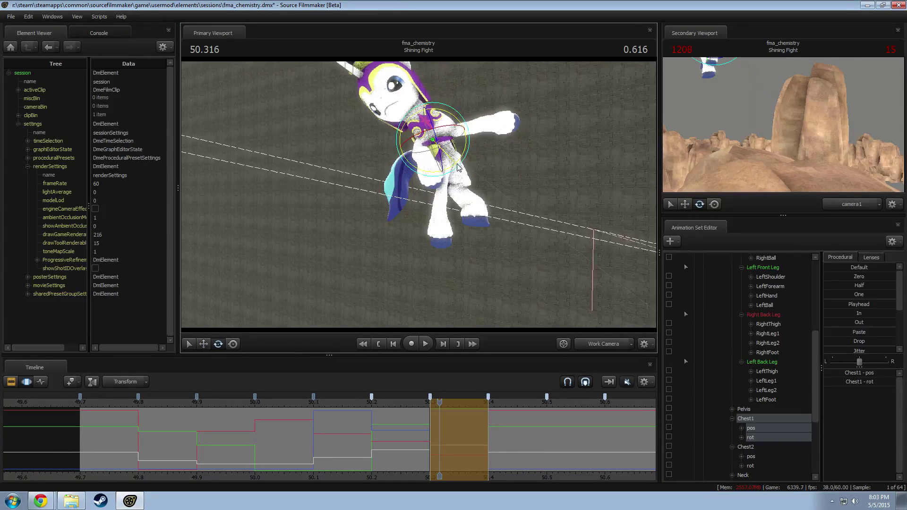
left_click_drag(454, 167, 461, 160)
Step: Select the LeftThigh and RightThigh together and try rotating them within 50.3–50.4
left_click_drag(571, 317, 430, 317, "alt")
left_click(766, 372)
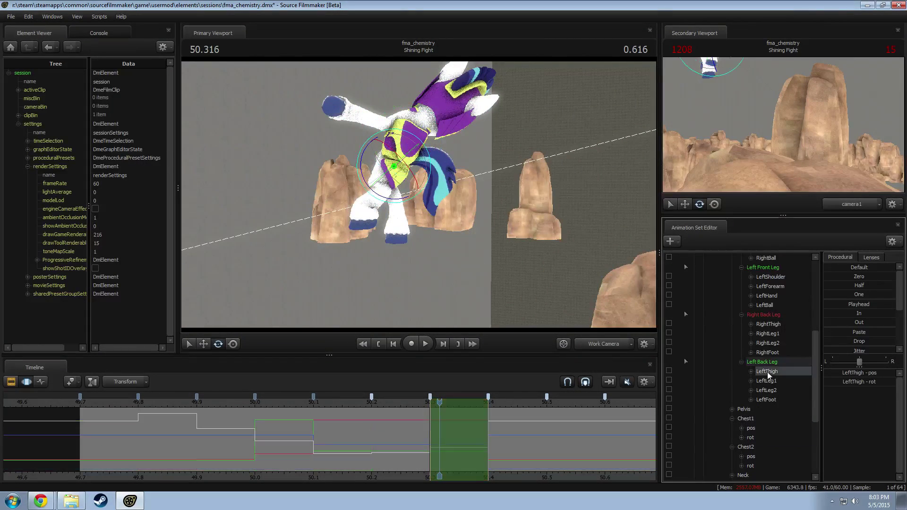
left_click(769, 325, "ctrl")
left_click_drag(562, 246, 444, 231, "alt")
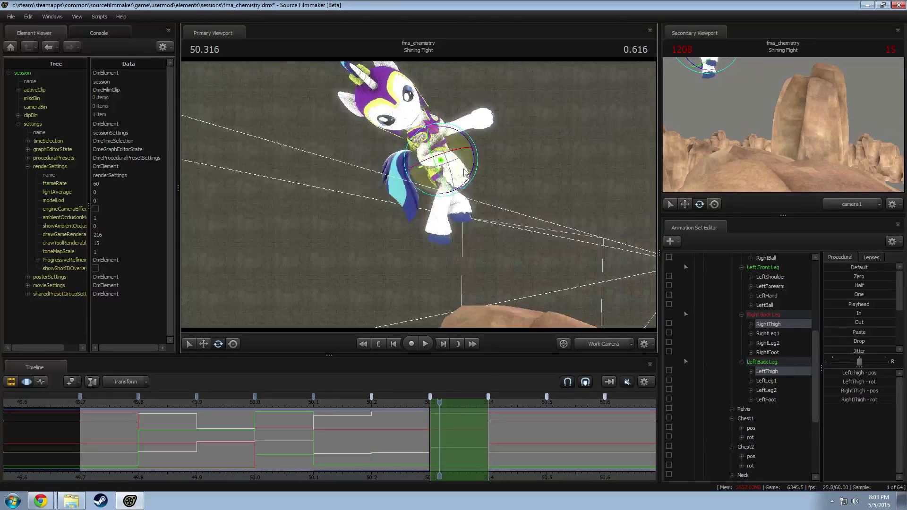
left_click_drag(474, 158, 422, 197)
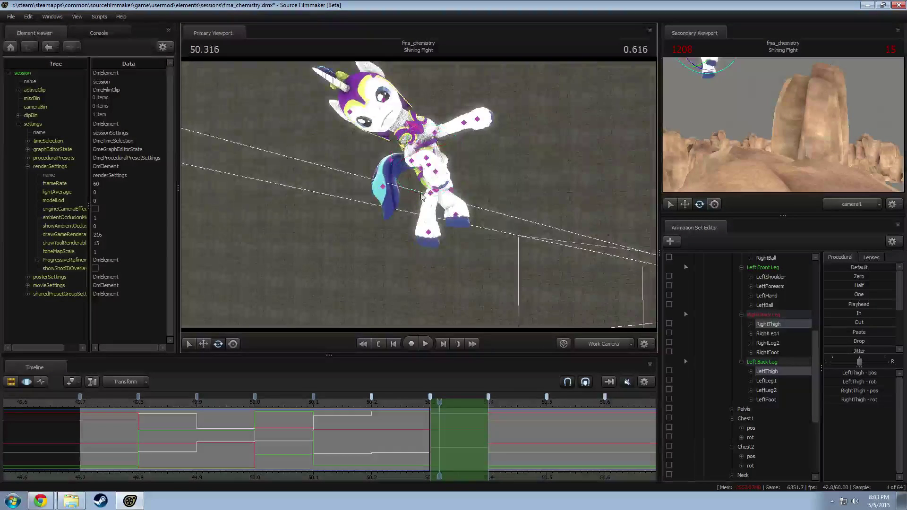
Step: Rotate Chest2 within 50.3–50.4 to lean the chest and head further over
left_click(417, 130, "ctrl")
mouse_move(434, 127)
left_mouse_down()
mouse_move(431, 117)
mouse_move(398, 133)
left_mouse_up()
left_click_drag(439, 207, 438, 121, "alt")
key("e")
left_click_drag(436, 185, 408, 201, "alt")
Step: Scrub across the start of the pose, undo the last Chest2 rotation and rotate Chest2 again within 50.3–50.4
left_click(404, 435)
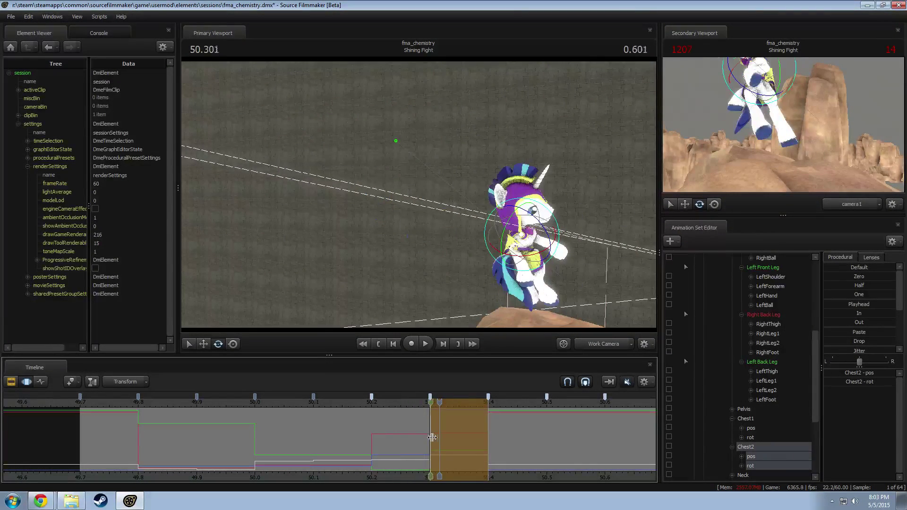
left_click_drag(433, 438, 444, 438)
left_click_drag(499, 300, 425, 240)
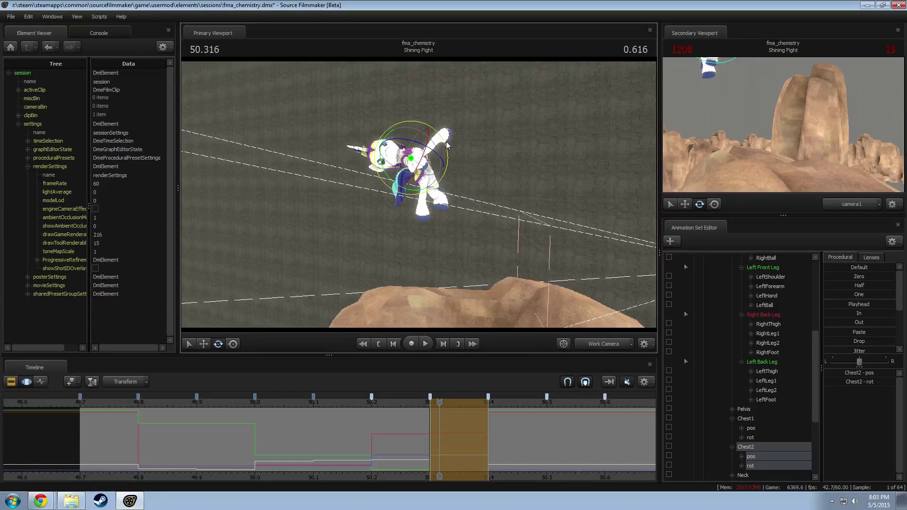
key("ctrl+z")
left_click_drag(430, 161, 420, 140)
Step: Examine the pose at 50.316 through camera1 and the Work Camera, scrubbing to compare it with neighbouring frames
left_click(600, 345)
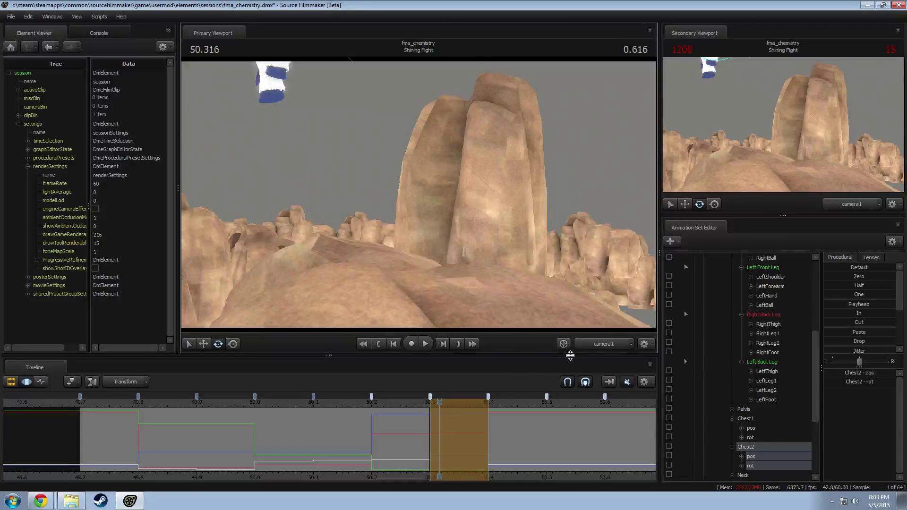
left_click(602, 345)
left_click(602, 345)
left_click(608, 345)
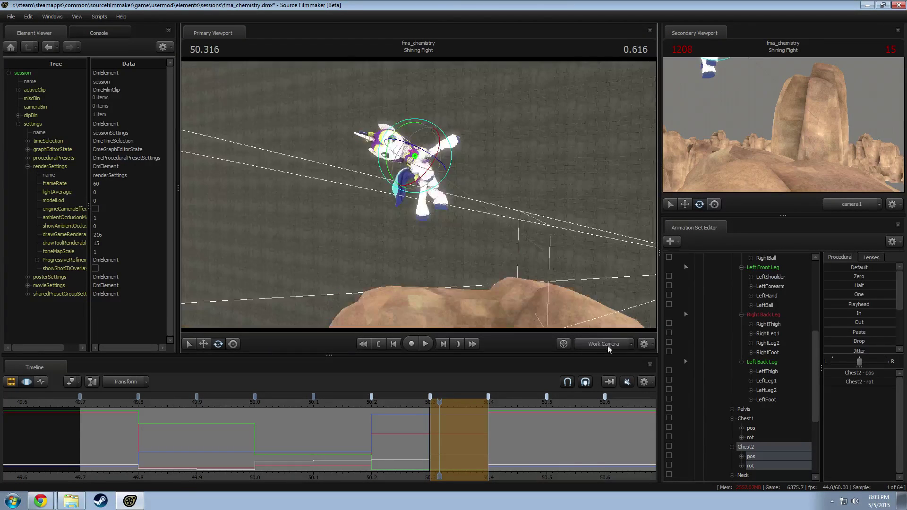
left_click_drag(562, 285, 537, 283)
left_click_drag(419, 195, 424, 194)
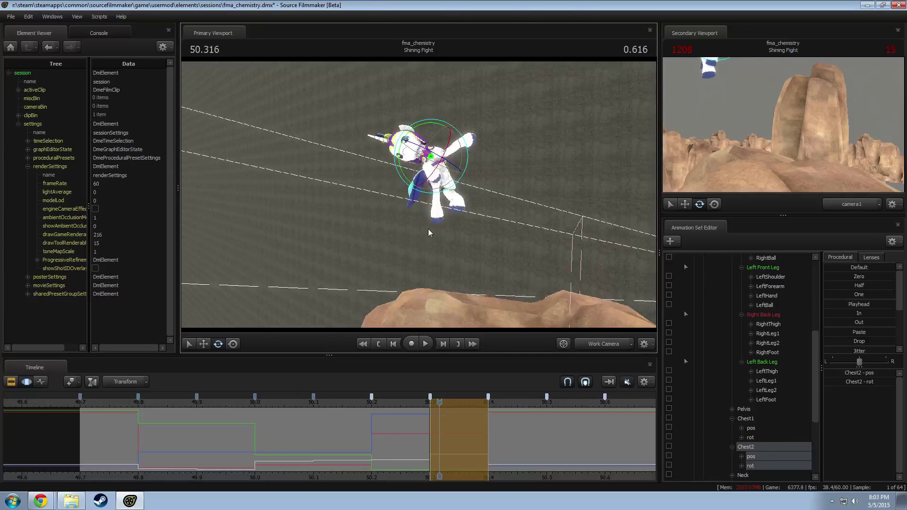
mouse_move(440, 422)
left_mouse_down()
mouse_move(390, 424)
mouse_move(444, 432)
left_mouse_up()
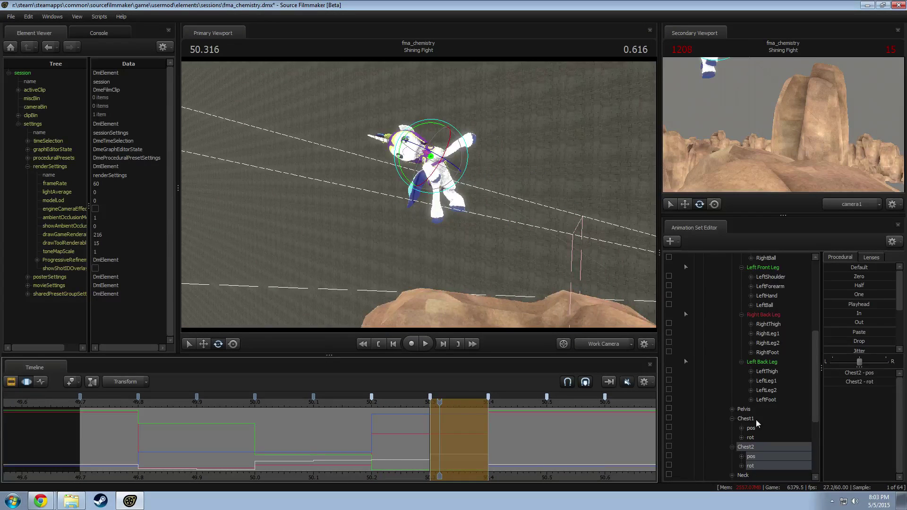
Step: Rotate the Pelvis within 50.3–50.4 to tip the whole body further toward horizontal, scrubbing to check it
left_click(745, 409)
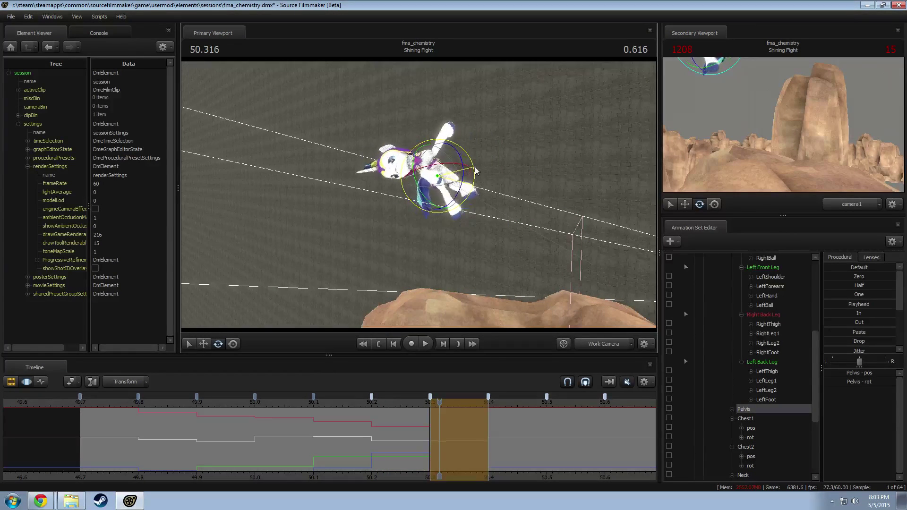
left_click_drag(438, 446, 449, 426)
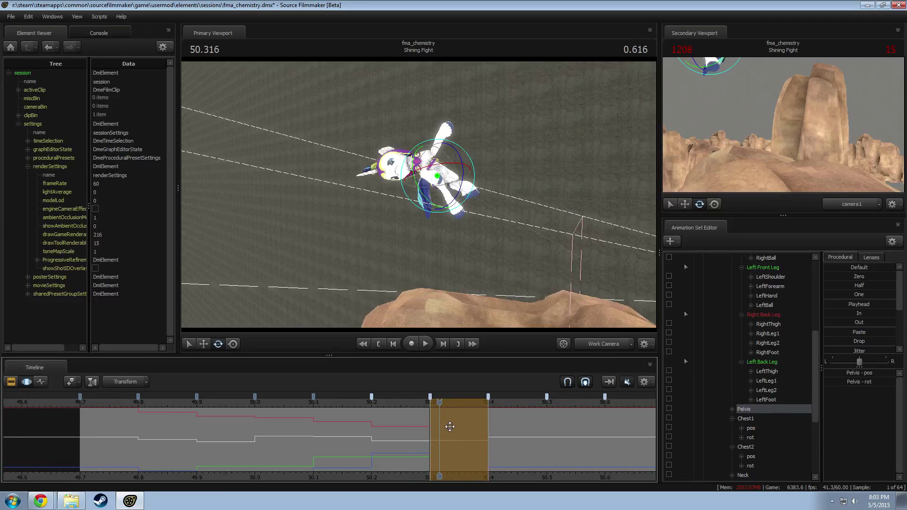
key("ctrl")
Step: Rotate the neck and head to level the horn and adjust the raised left front leg within 50.3–50.4
left_click(416, 165)
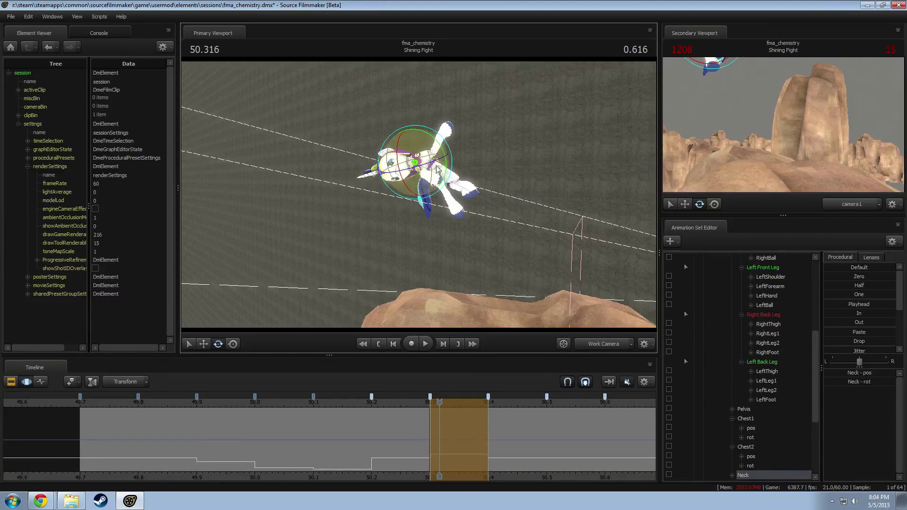
left_click(440, 138)
left_click_drag(441, 138, 405, 184)
left_click(409, 164)
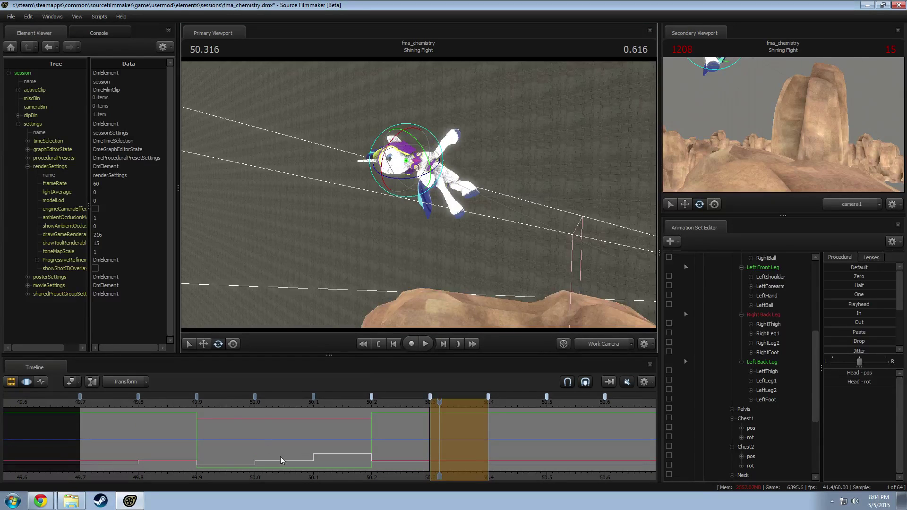
Step: Scrub the jump from a wider view to examine how the tilted pose follows the preceding poses
left_click_drag(281, 460, 465, 424)
left_click_drag(375, 425, 450, 423)
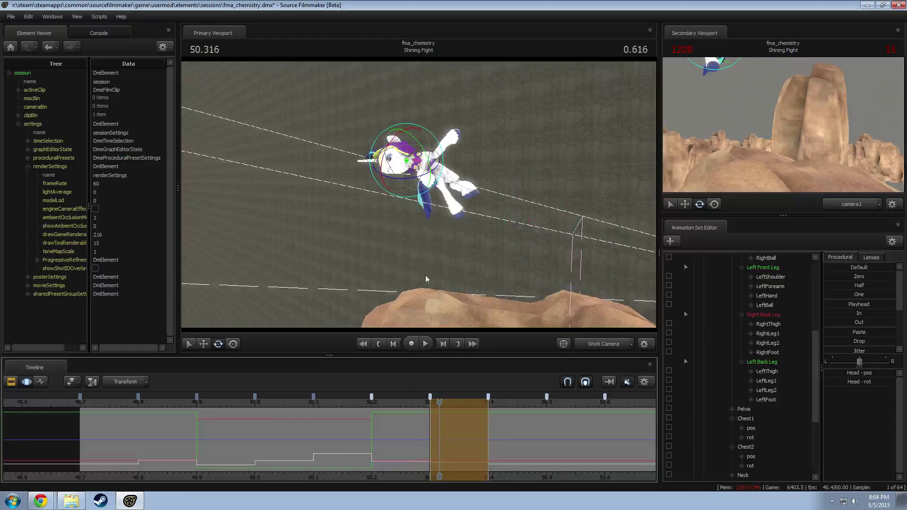
key("s")
left_click_drag(402, 304, 402, 303)
left_click_drag(390, 434, 449, 429)
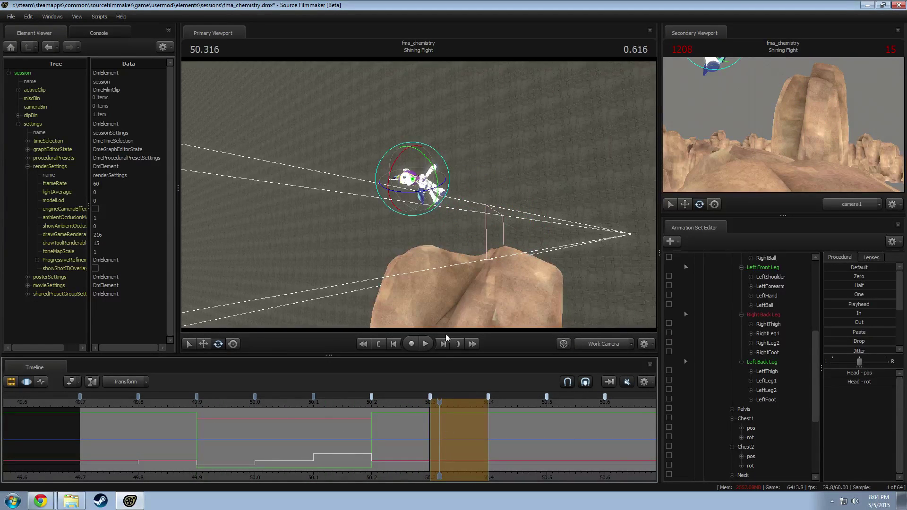
mouse_move(459, 293)
left_mouse_down("alt")
mouse_move(487, 279)
mouse_move(475, 289)
left_mouse_up("alt")
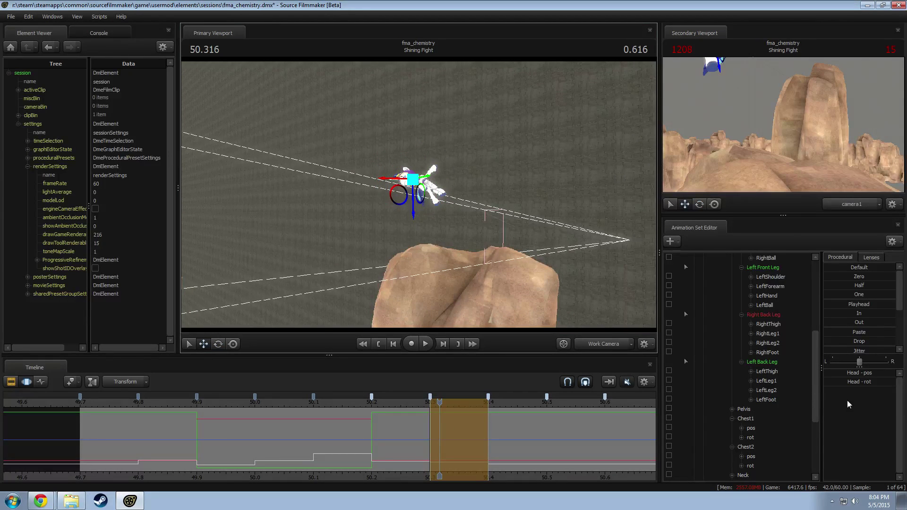
Step: Raise the Pelvis within 50.3–50.4 to lift the mid-air pose higher, checking its height from the side and the front
left_click(750, 410)
left_click_drag(425, 170, 427, 142)
key("shift")
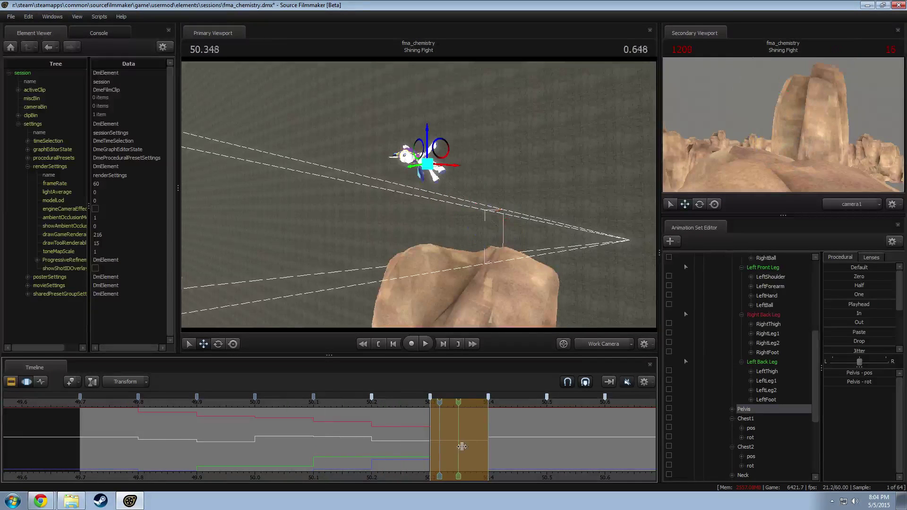
left_click_drag(463, 224, 414, 224)
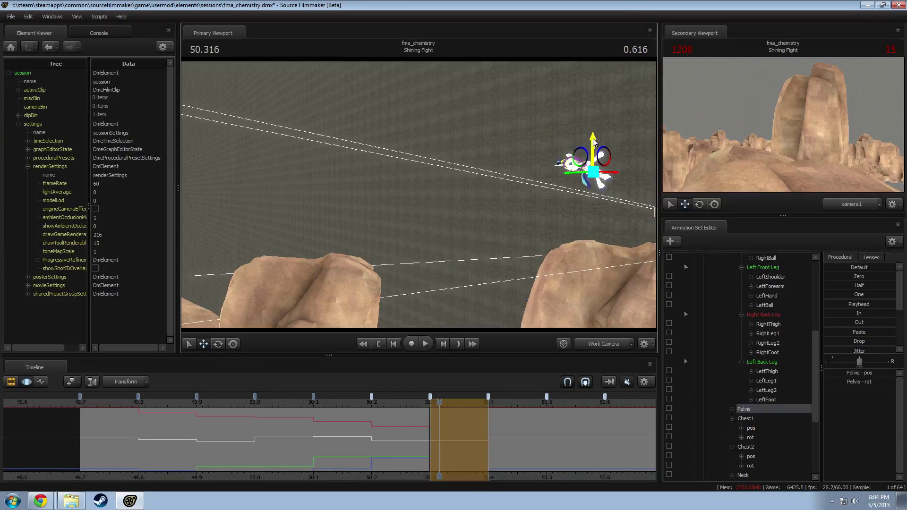
right_click_drag(475, 250, 469, 251)
left_click_drag(419, 208, 420, 200, "alt")
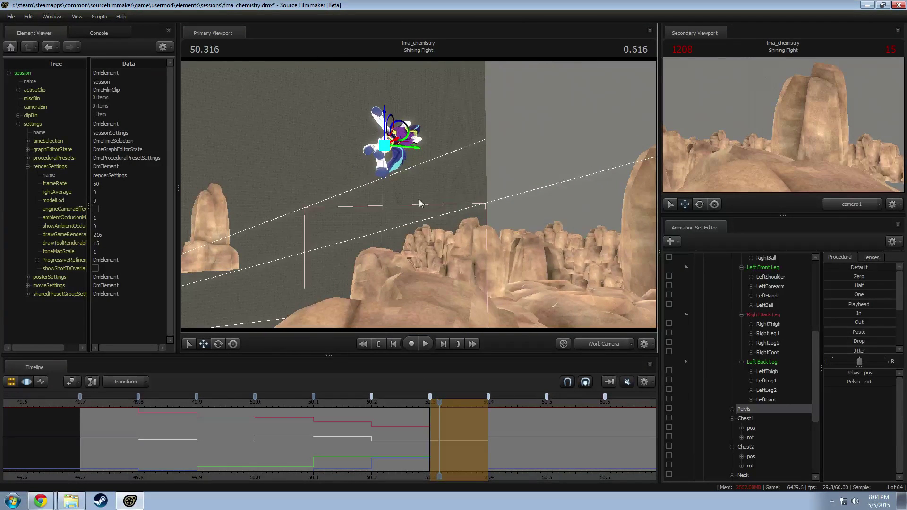
key("Return")
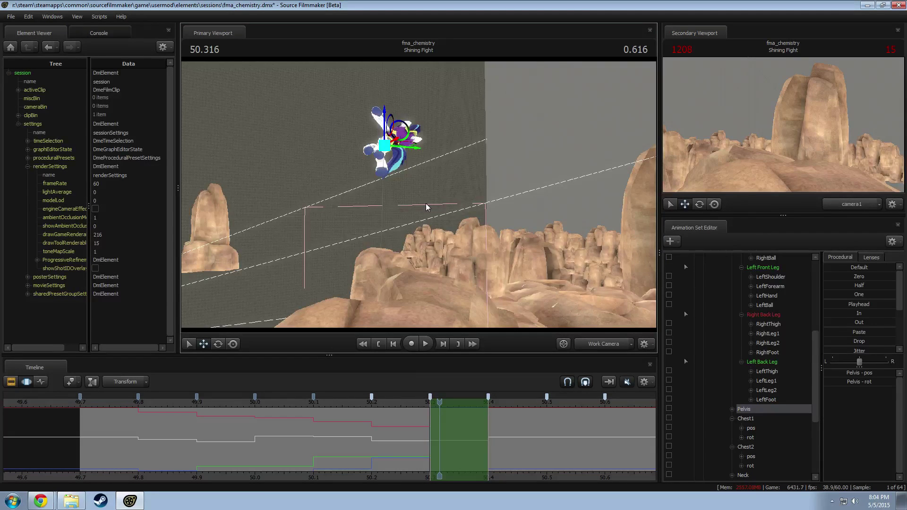
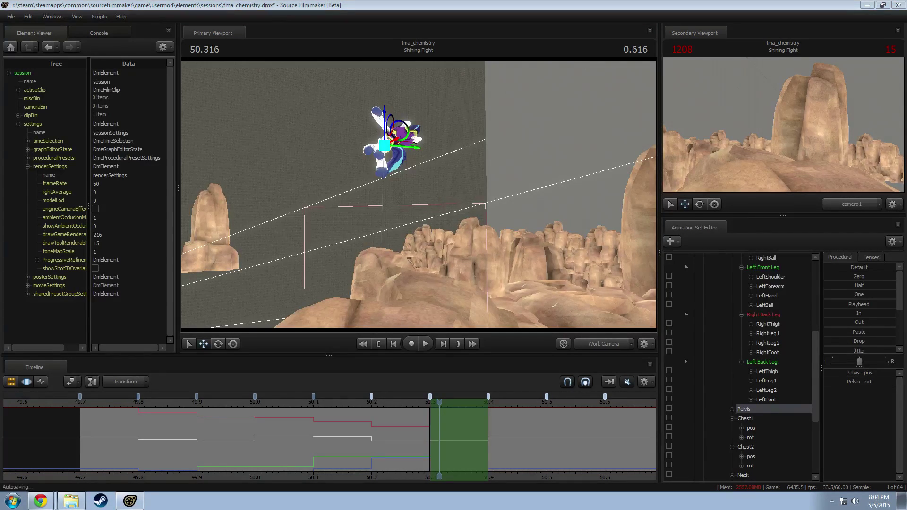
Step: Play the jump repeatedly from its start in a wider side view to examine how the raised pose follows the earlier ones
key("space")
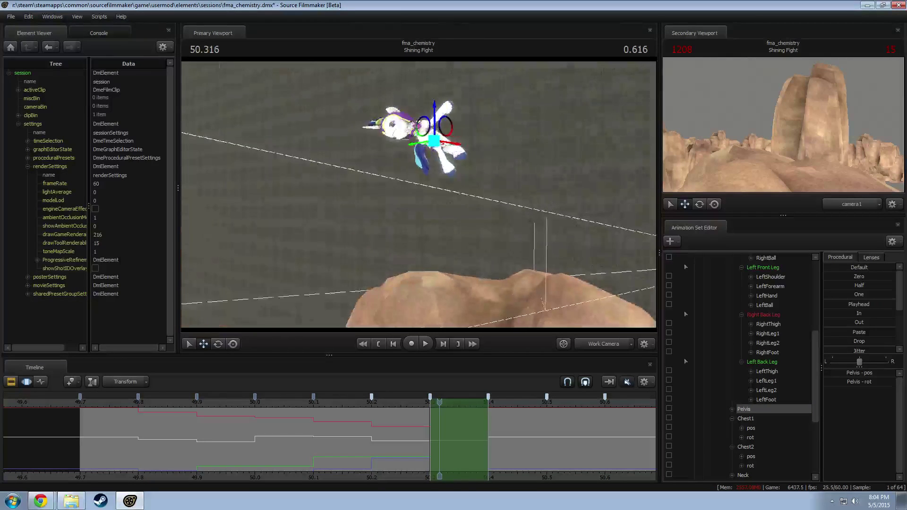
left_click(119, 405)
left_click_drag(348, 264, 313, 267)
key("space")
key("space")
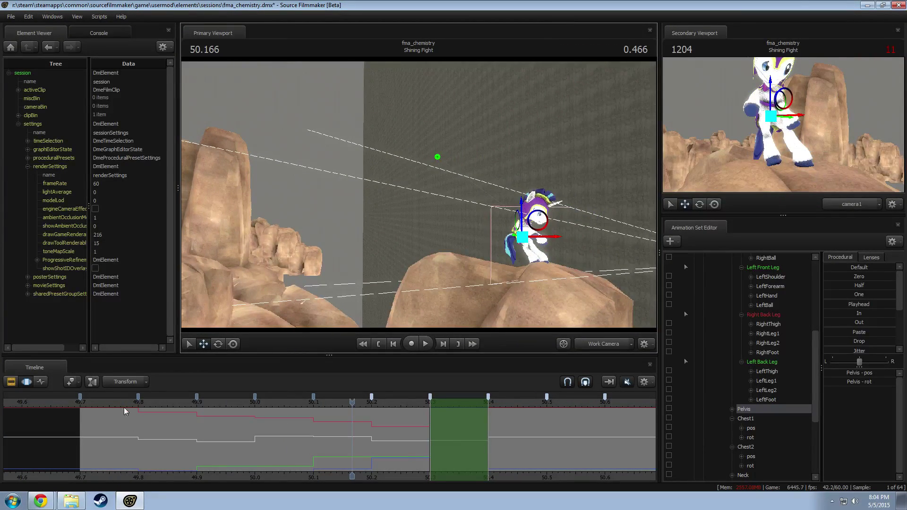
left_click(100, 401)
key("space")
key("space")
left_click(100, 401)
key("space")
key("space")
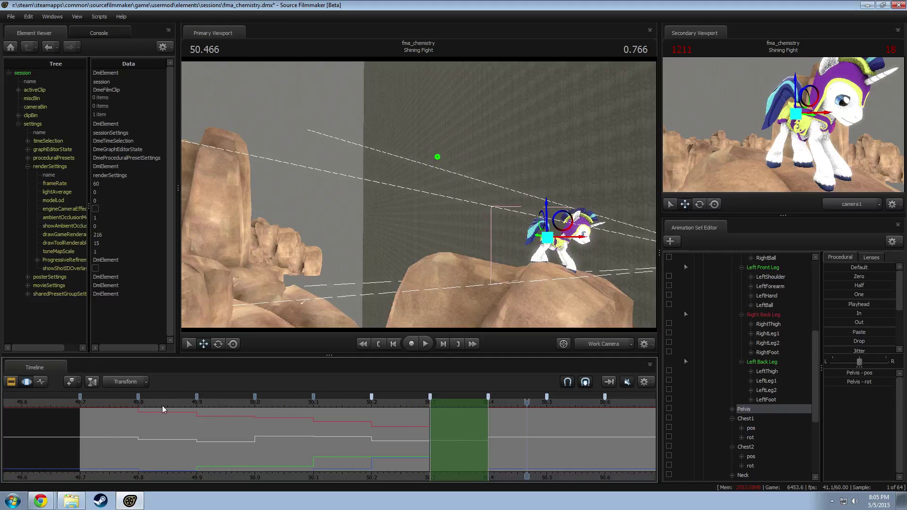
Step: Select all of Shining Armor's controls and apply the In preset from 50.4 onward to hold the mid-air pose
left_click_drag(123, 429, 423, 425)
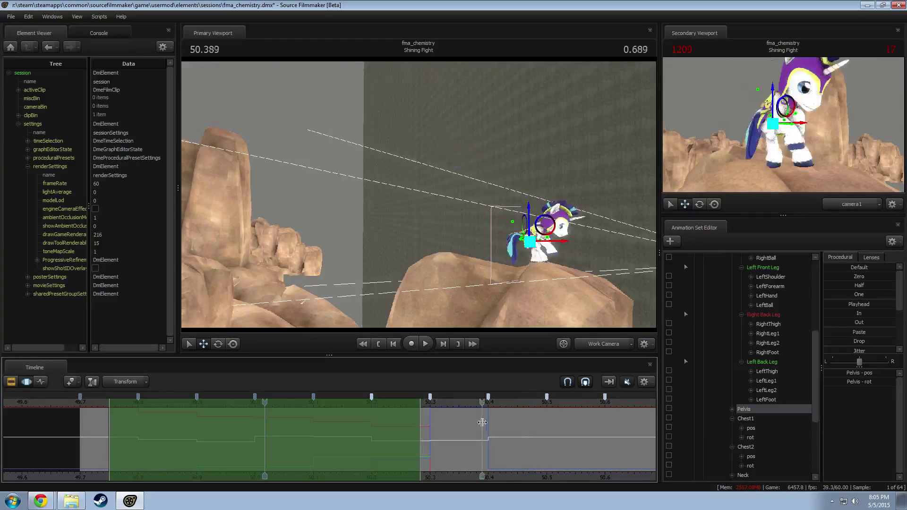
left_click_drag(488, 421, 695, 388, "shift")
scroll(731, 318, "up", 6)
left_click(731, 297)
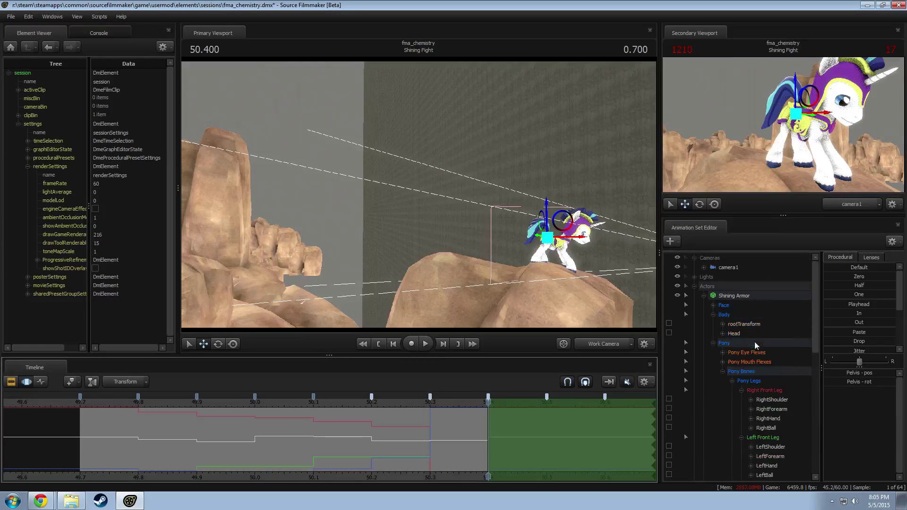
left_click(857, 313)
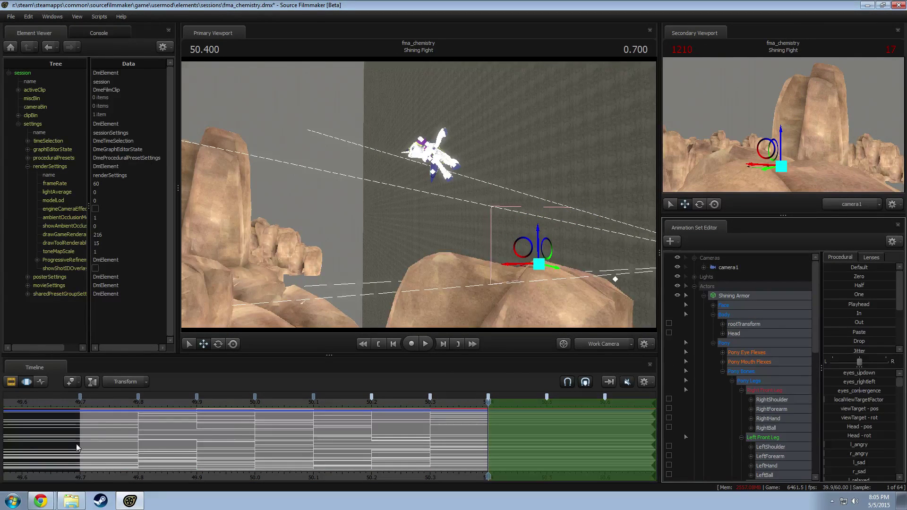
Step: Try smoothing all of Shining Armor's controls with the Spline preset over about 49.73–50.42
left_click_drag(100, 435, 497, 436)
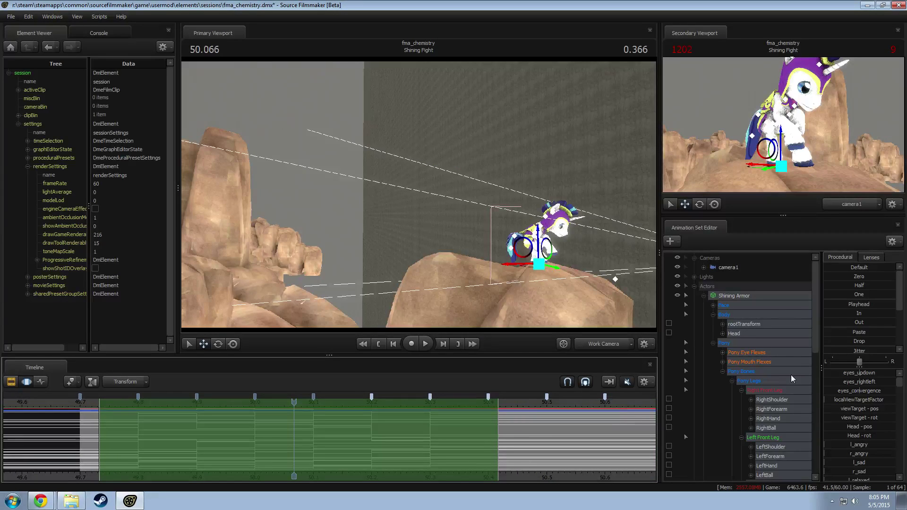
scroll(863, 344, "down", 3)
left_click(859, 339)
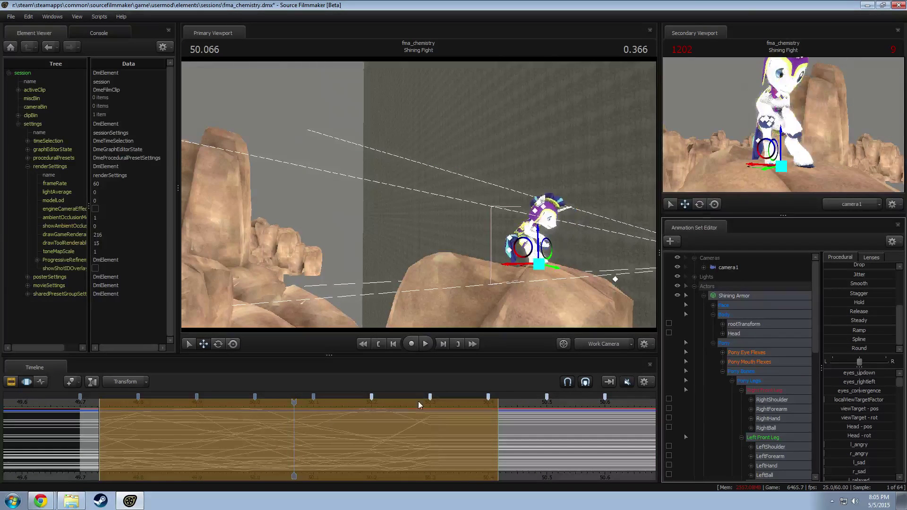
Step: Play and scrub the splined jump from front and side views to examine its motion and timing
key("space")
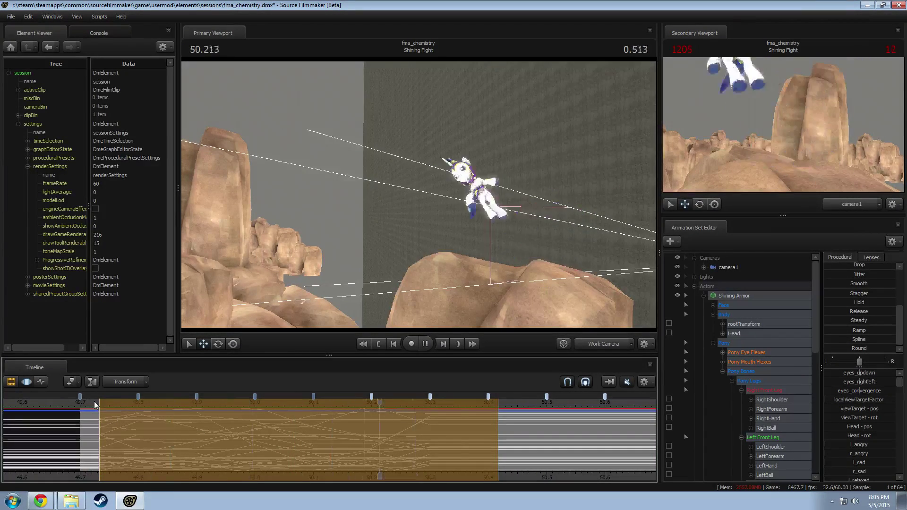
left_click(94, 405)
left_click_drag(330, 227, 368, 236)
key("w")
key("space")
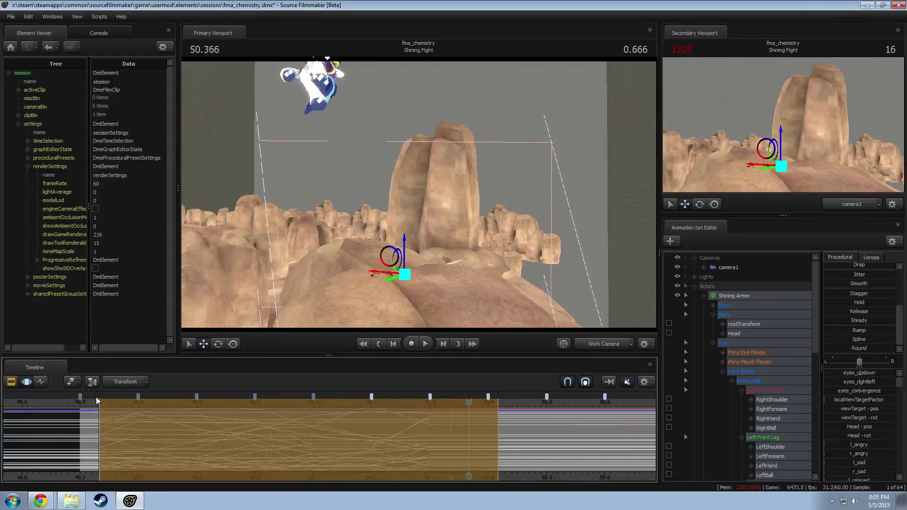
key("shift")
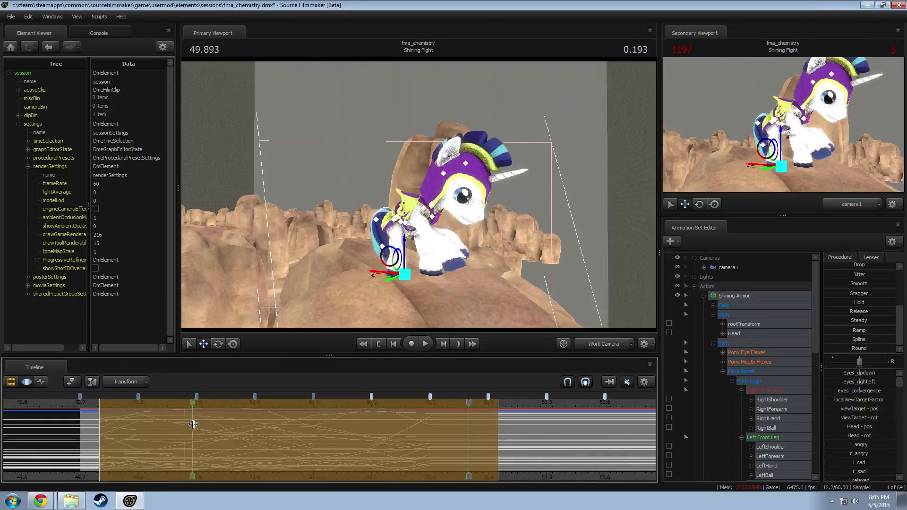
left_click_drag(246, 425, 468, 432)
left_click(90, 412)
key("a")
left_click_drag(255, 237, 387, 238)
key("space")
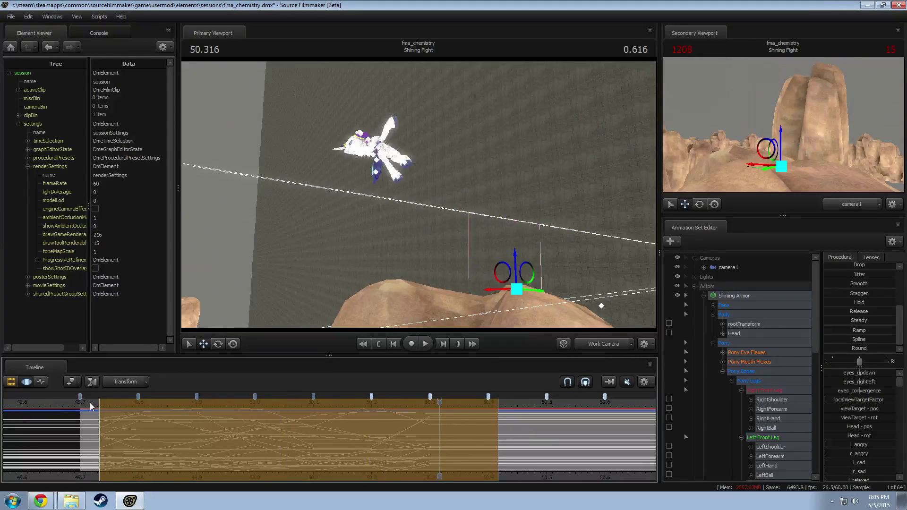
key("space")
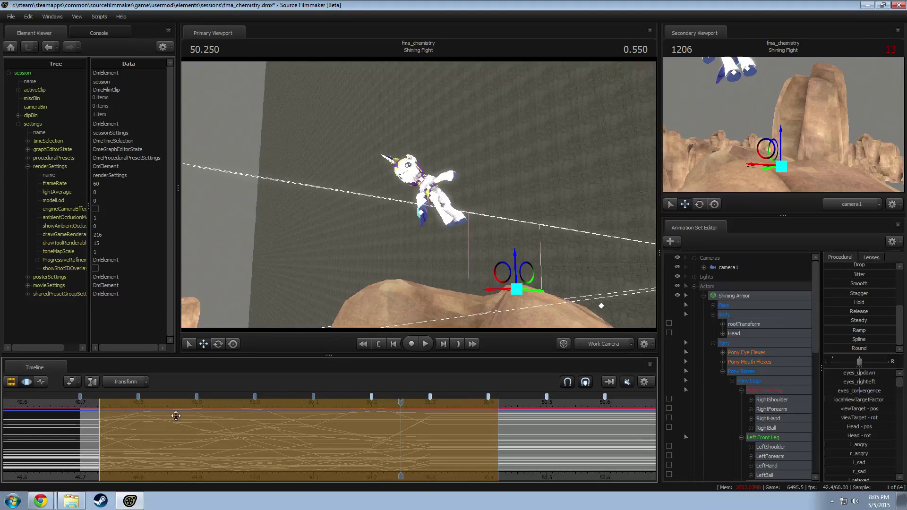
Step: Try shortening the intervals between the jump poses and splining all controls over about 49.7–50.18
left_click_drag(176, 416, 363, 425)
left_click(254, 429)
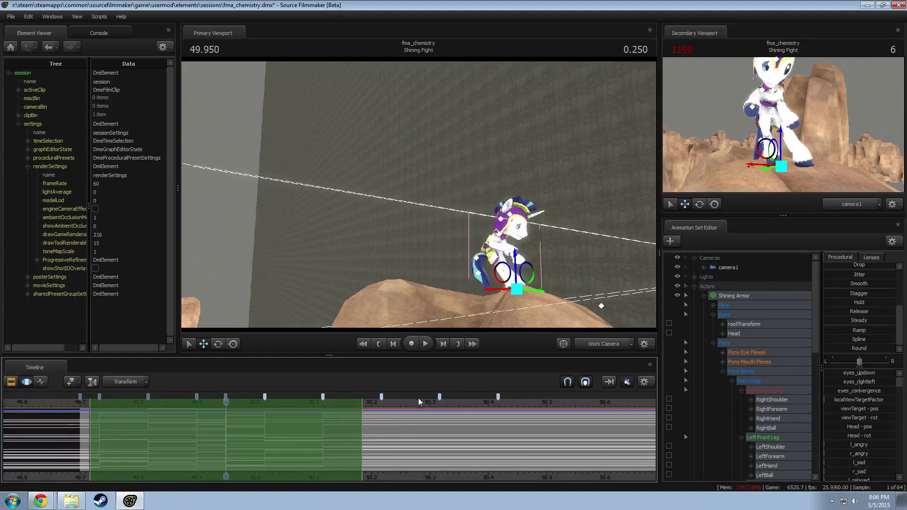
left_click(854, 329)
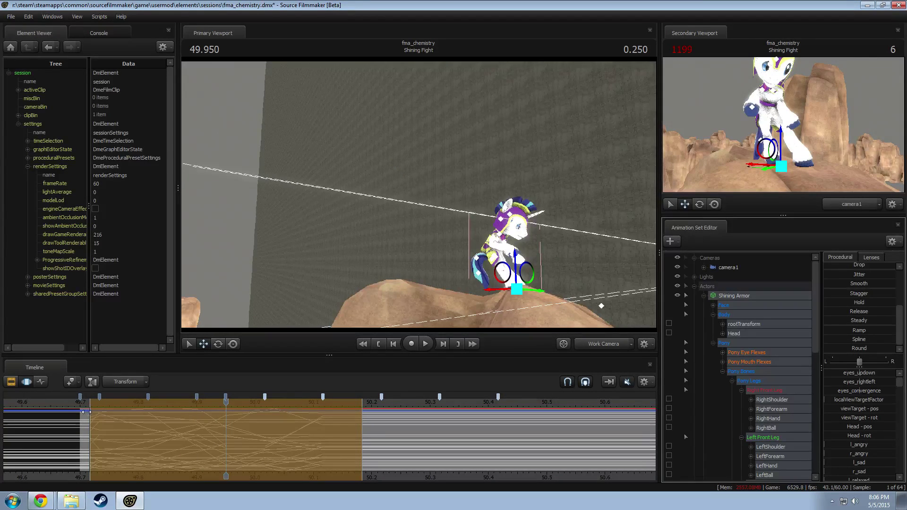
left_click_drag(85, 412, 79, 412)
Step: Play and scrub the shortened jump in the Work Camera's side view to examine its speed
key("space")
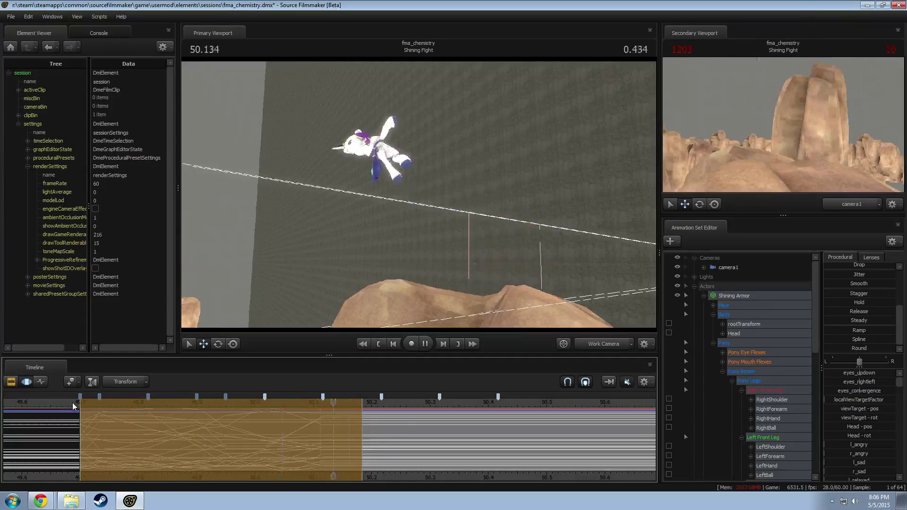
key("space")
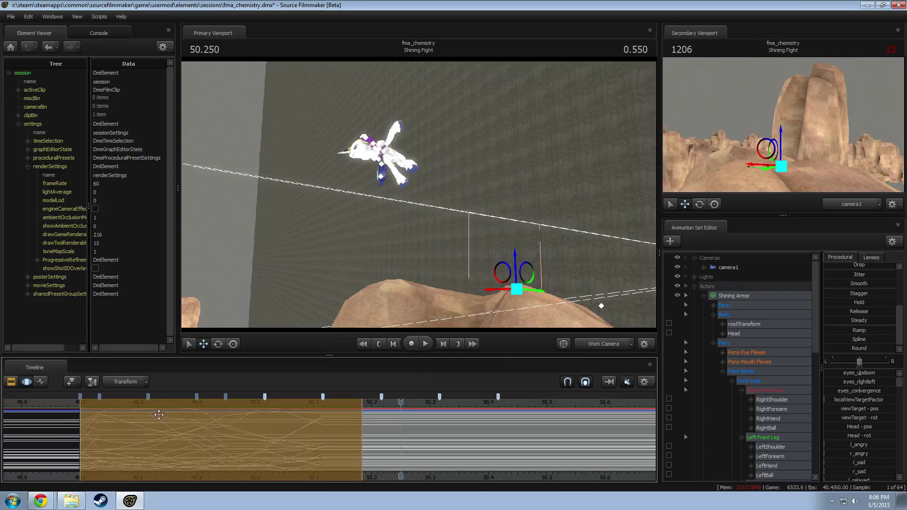
left_click_drag(159, 415, 279, 414)
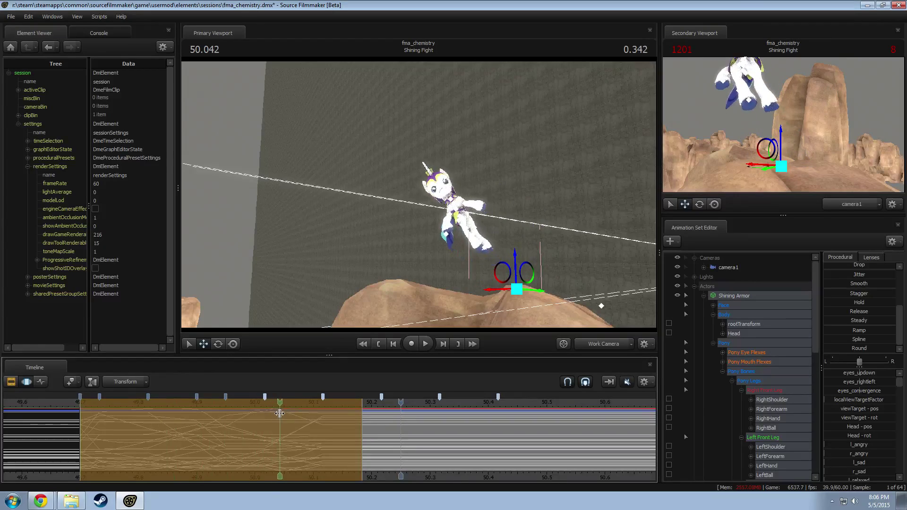
key("space")
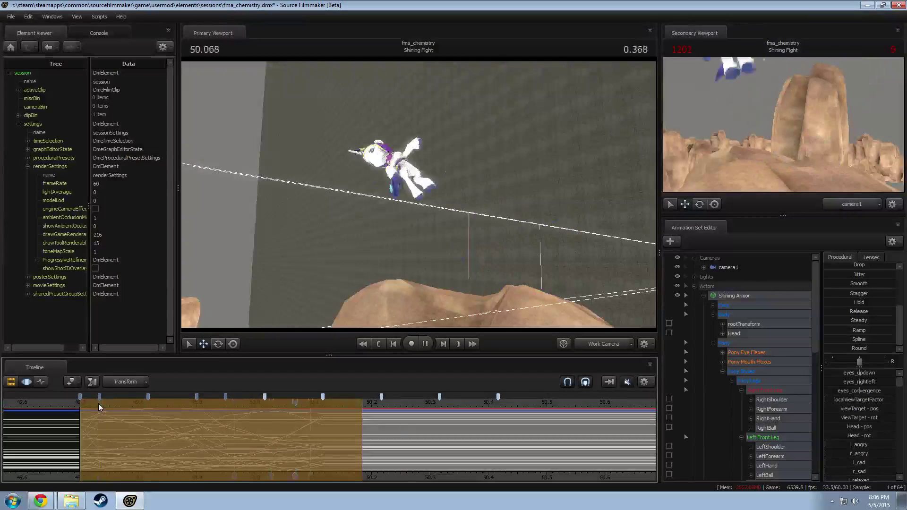
key("space")
left_click(74, 407)
Step: Switch the primary viewport to camera1 and examine the shortened jump by playing and scrubbing it from 49.7
left_click(579, 342)
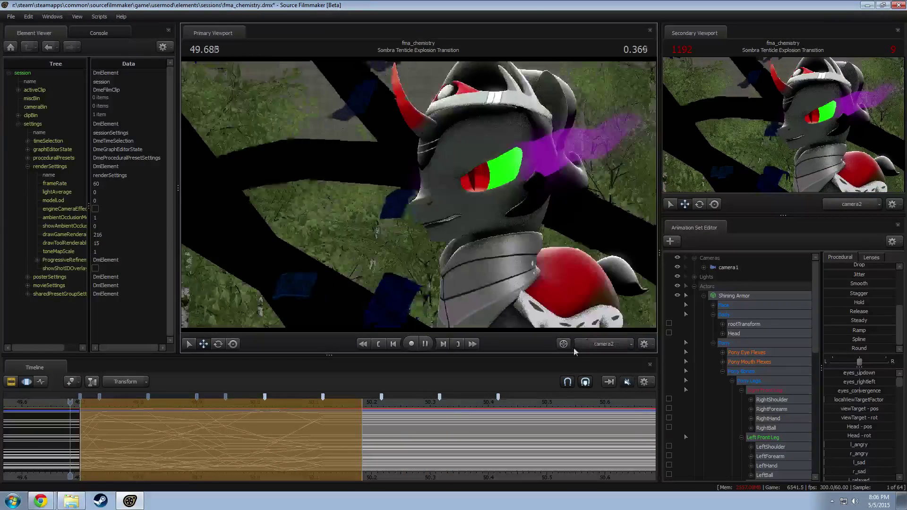
key("space")
key("space")
left_click(81, 405)
key("space")
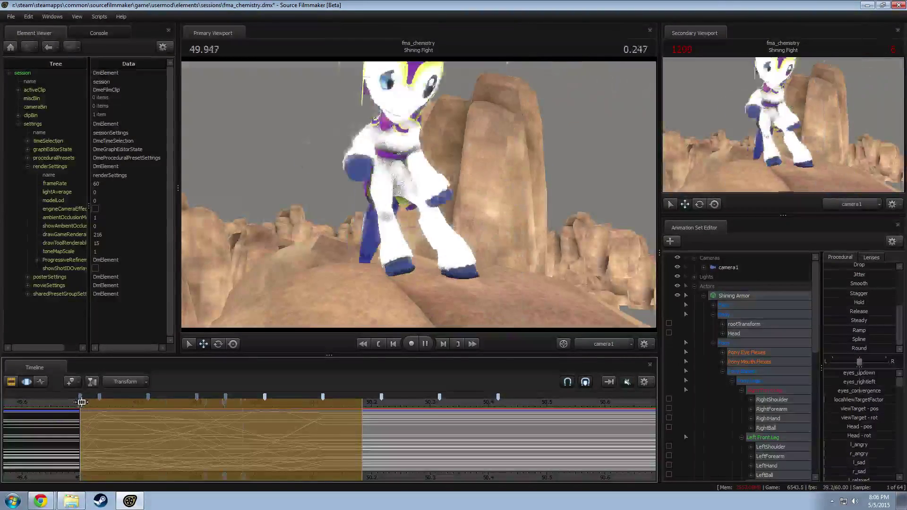
key("space")
left_click(74, 405)
key("space")
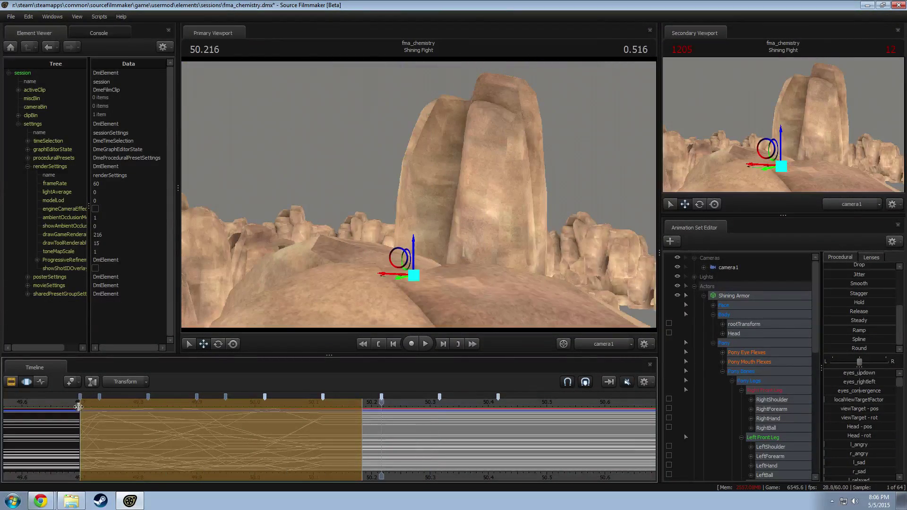
left_click_drag(79, 407, 223, 433)
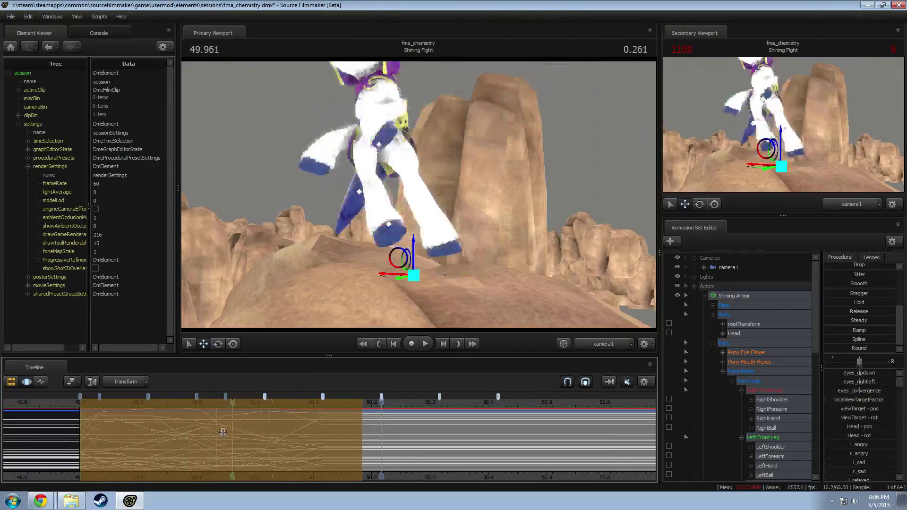
Step: Undo the spline interpolation and the shortened pose timing of the jump
key("ctrl+z")
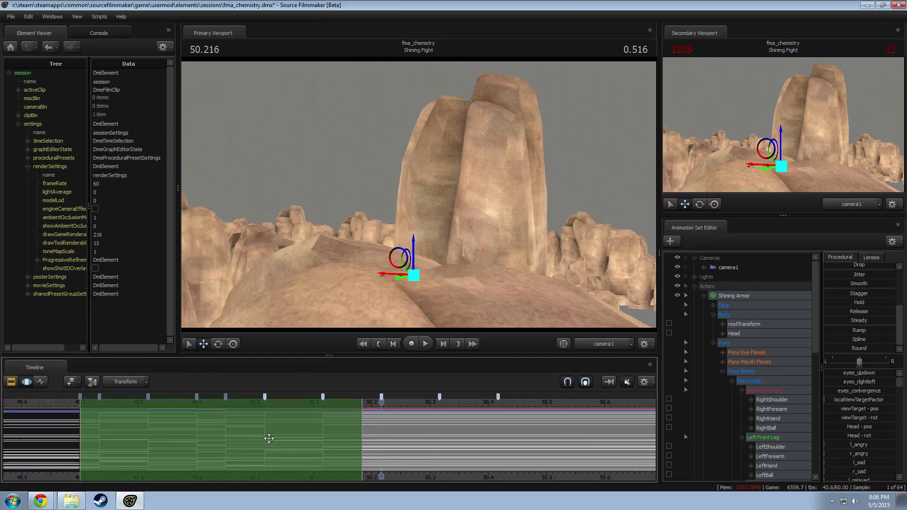
key("ctrl+z")
key("ctrl+z")
key("ctrl+z")
key("ctrl+z")
key("ctrl+z")
key("ctrl+z")
key("ctrl+z")
key("ctrl+z")
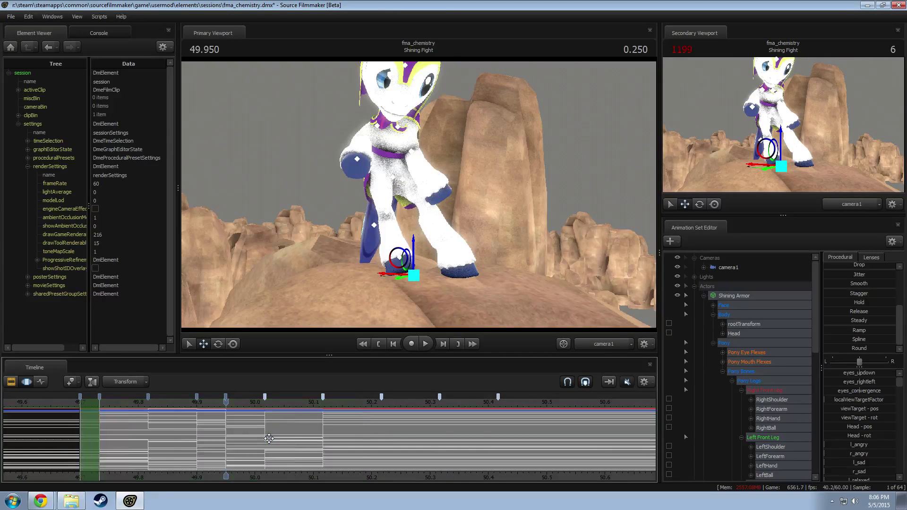
key("ctrl+z")
key("ctrl+z")
key("ctrl+z")
key("ctrl+z")
key("ctrl+z")
key("ctrl+z")
key("ctrl+z")
key("ctrl+z")
key("ctrl+z")
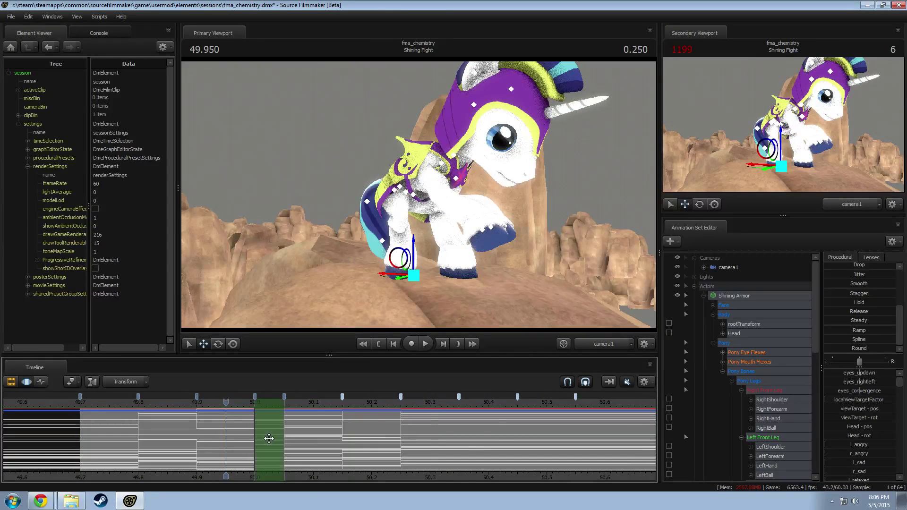
key("ctrl+z")
key("ctrl+z")
key("ctrl+z")
left_click_drag(269, 438, 269, 439)
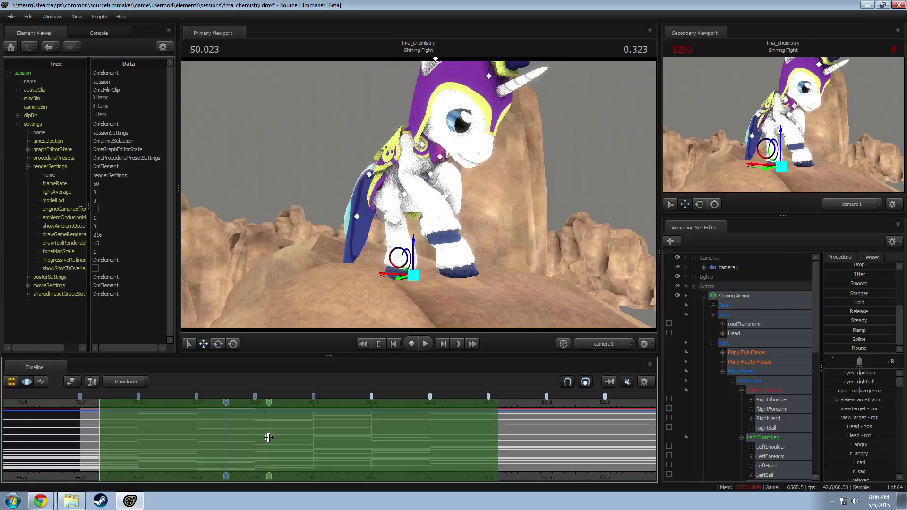
left_click(288, 428)
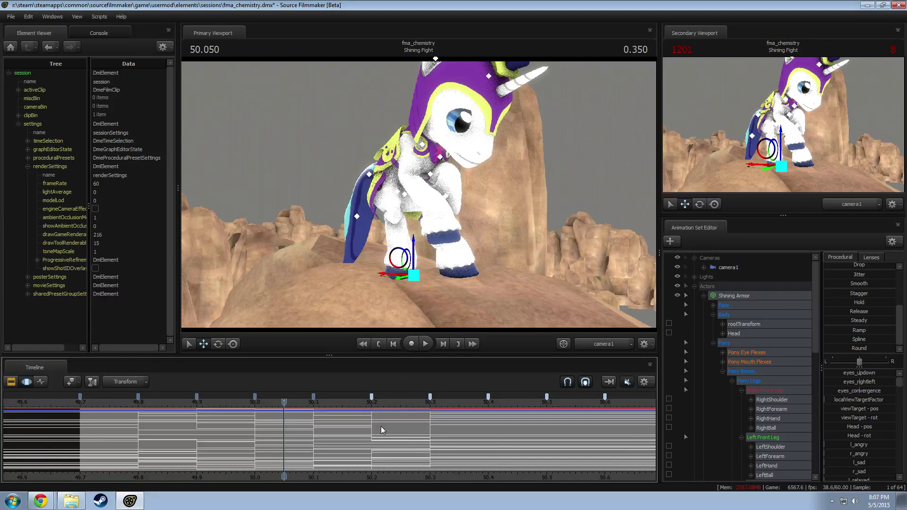
key("ctrl+z")
key("ctrl+z")
key("ctrl+z")
key("ctrl+z")
key("ctrl+z")
key("ctrl+z")
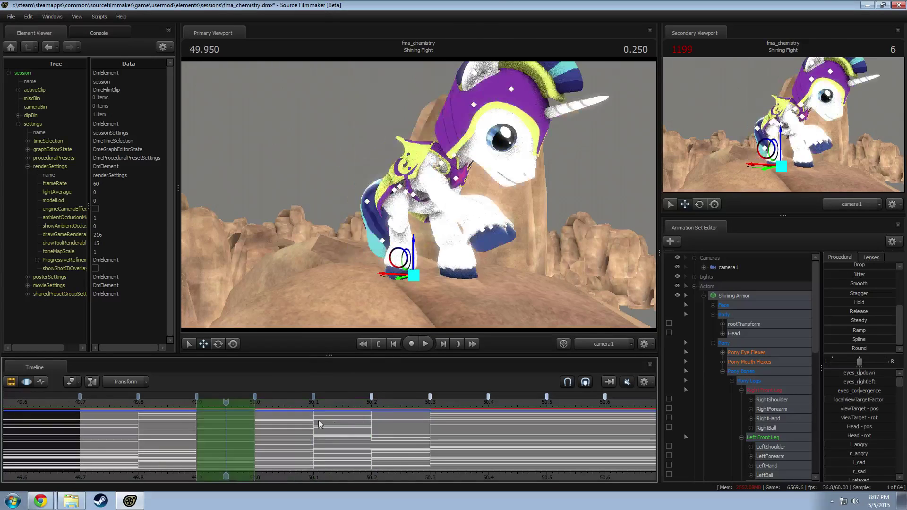
Step: Step through the blocked jump poses between 49.95 and 50.4 to examine the pose in each interval
key("Right")
key("Right")
key("Right")
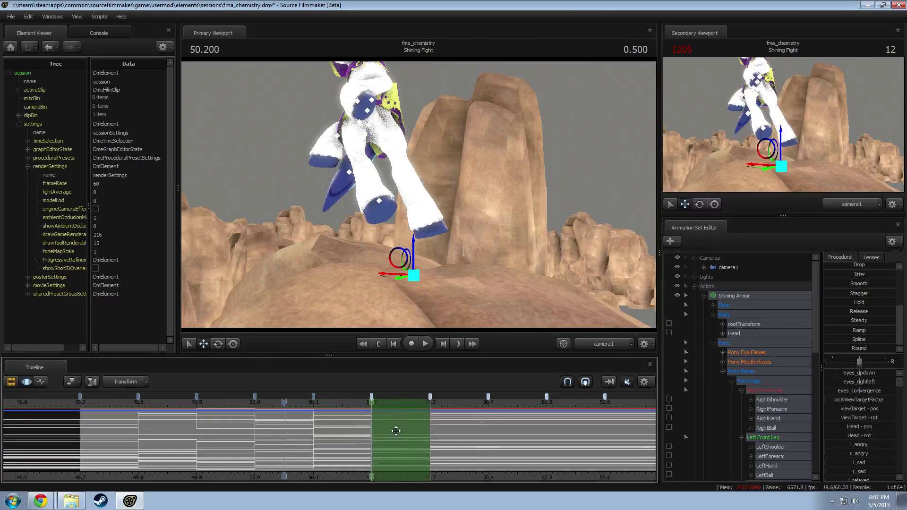
left_click_drag(396, 431, 450, 435)
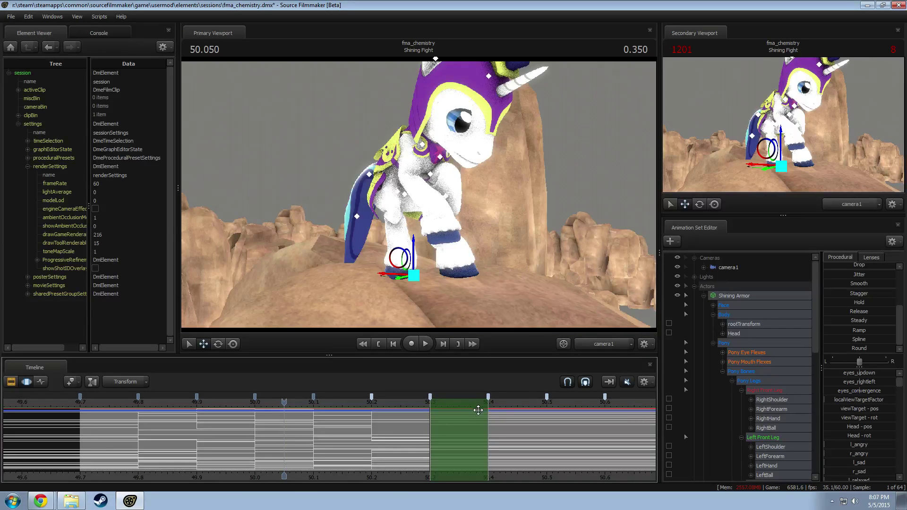
middle_click_drag(566, 481, 405, 481)
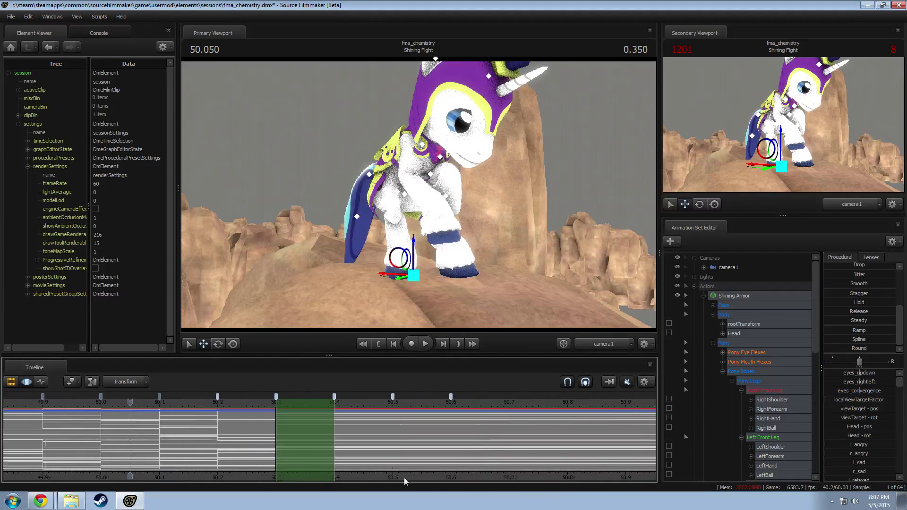
left_click_drag(253, 402, 331, 422)
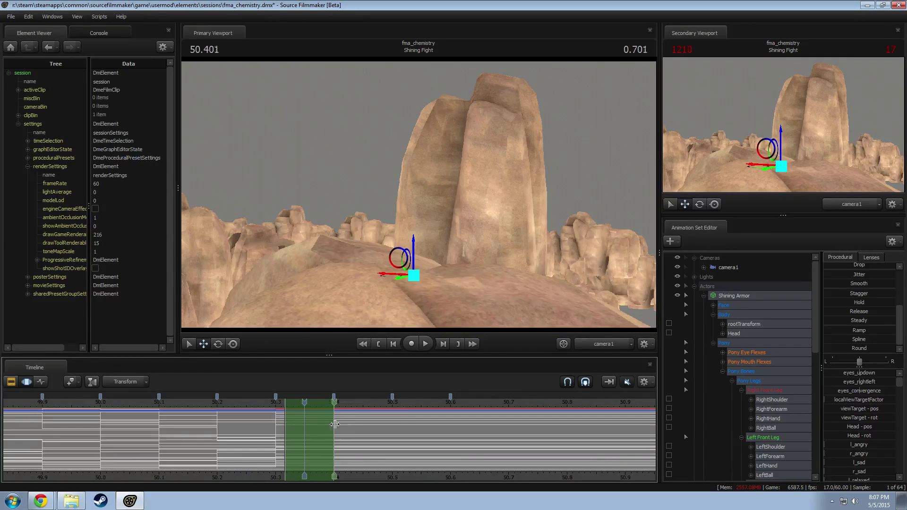
left_click(334, 425)
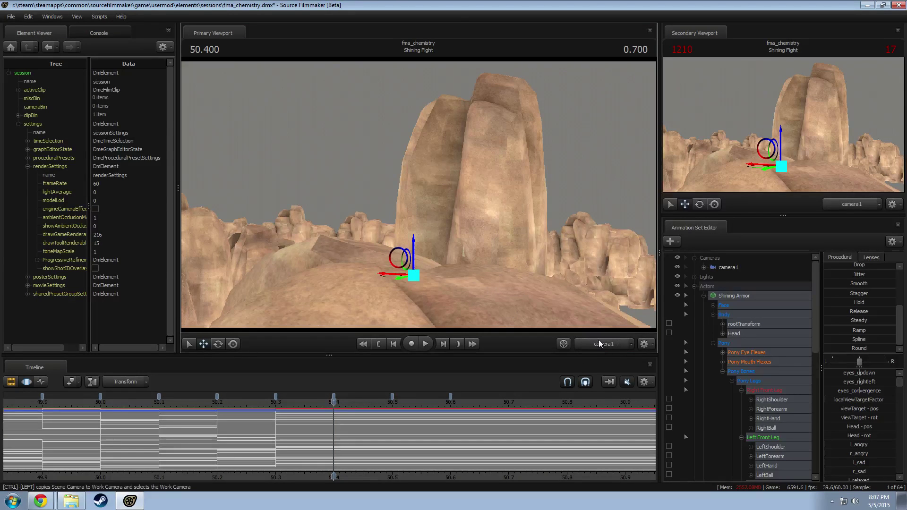
Step: Examine the blocked jump in the Work Camera by scrubbing between 50.45 and 50.2 and playing it from its start
mouse_move(415, 206)
left_mouse_down()
mouse_move(399, 196)
mouse_move(414, 207)
left_mouse_up()
left_click(305, 440)
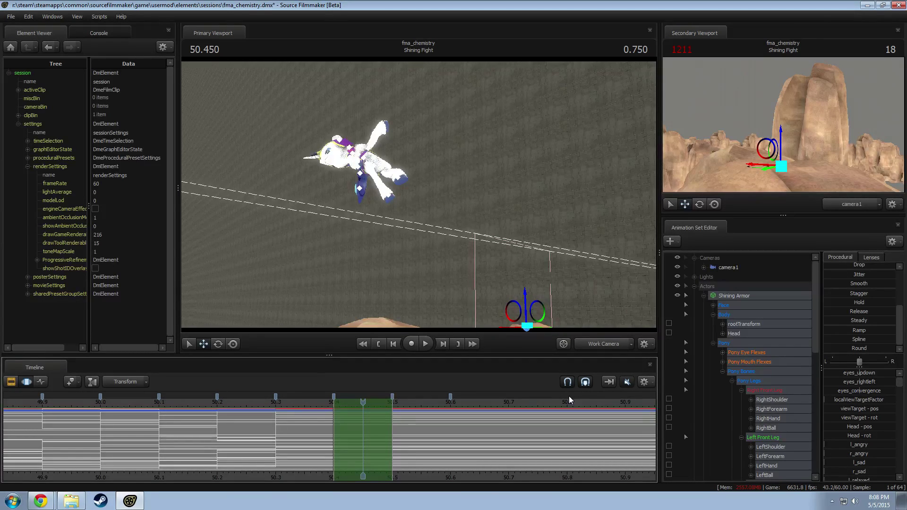
left_click_drag(282, 416, 219, 410)
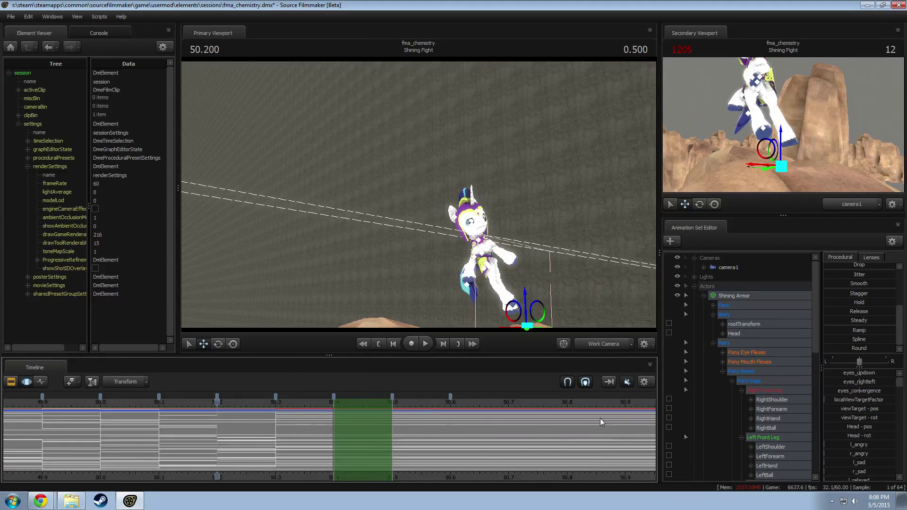
middle_click_drag(466, 475, 562, 468)
scroll(559, 466, "down", 5)
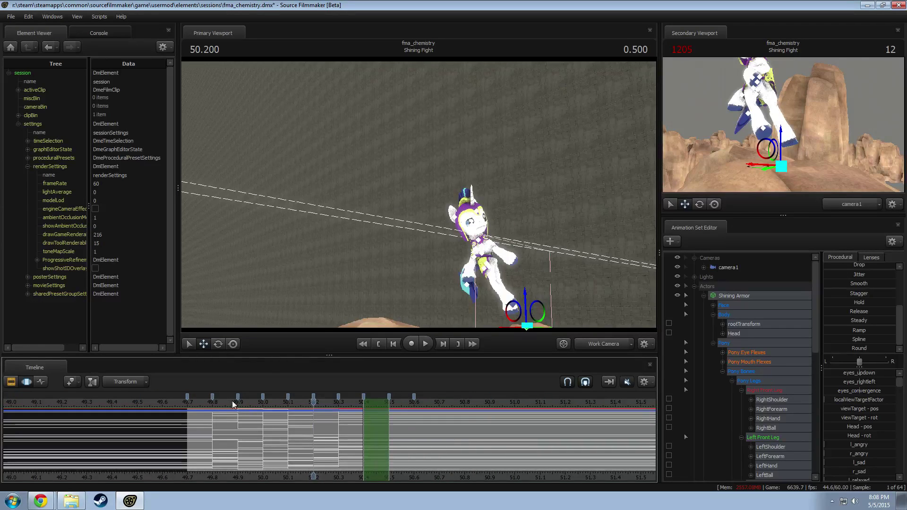
left_click(200, 403)
key("space")
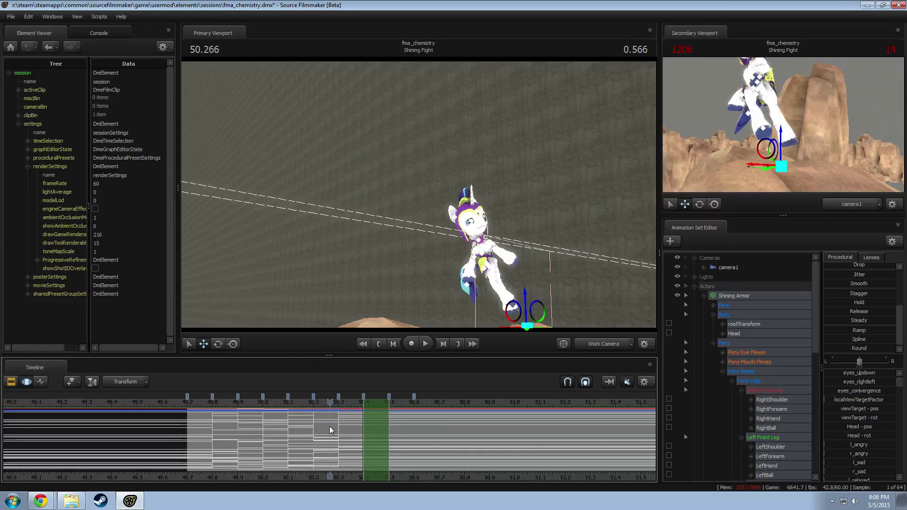
left_click(247, 429)
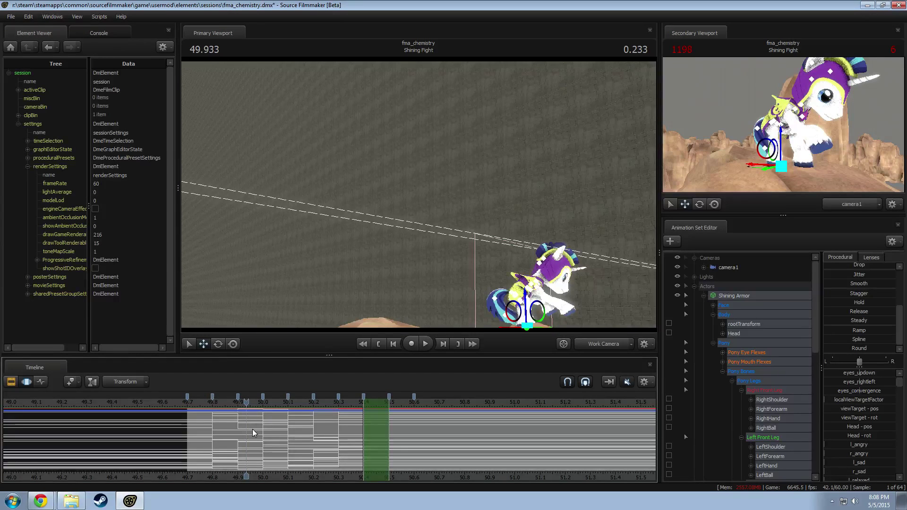
Step: Frame Shining Armor's crouch at 49.933 closer in the Work Camera and play the jump from there
left_click_drag(443, 276, 455, 208)
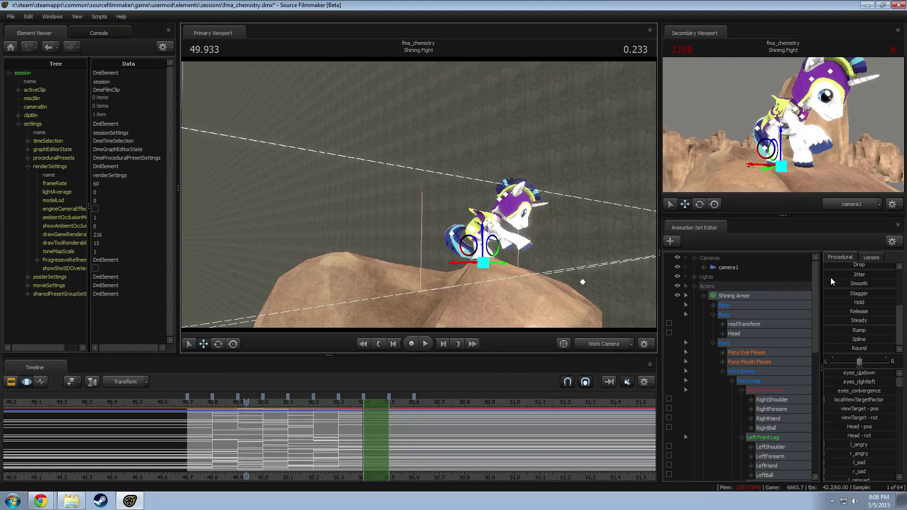
left_click_drag(449, 264, 466, 279)
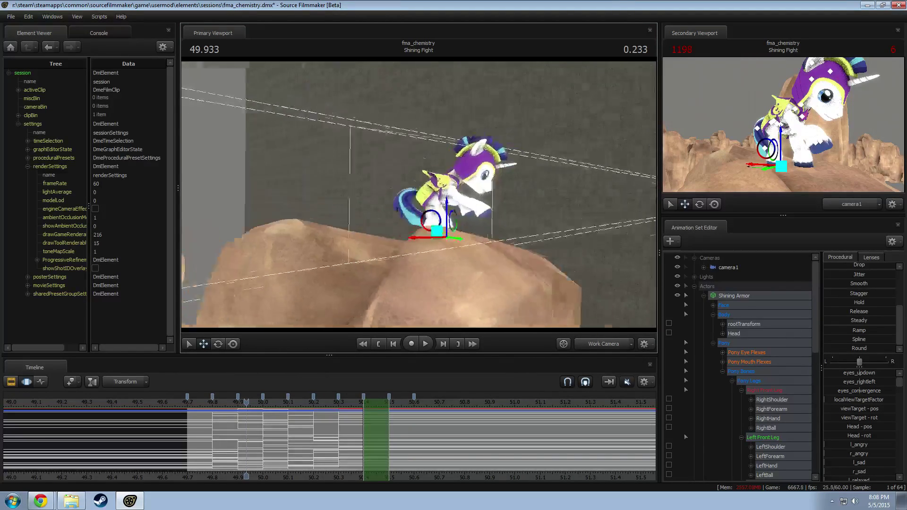
mouse_move(395, 217)
left_mouse_down()
mouse_move(321, 215)
mouse_move(395, 217)
left_mouse_up()
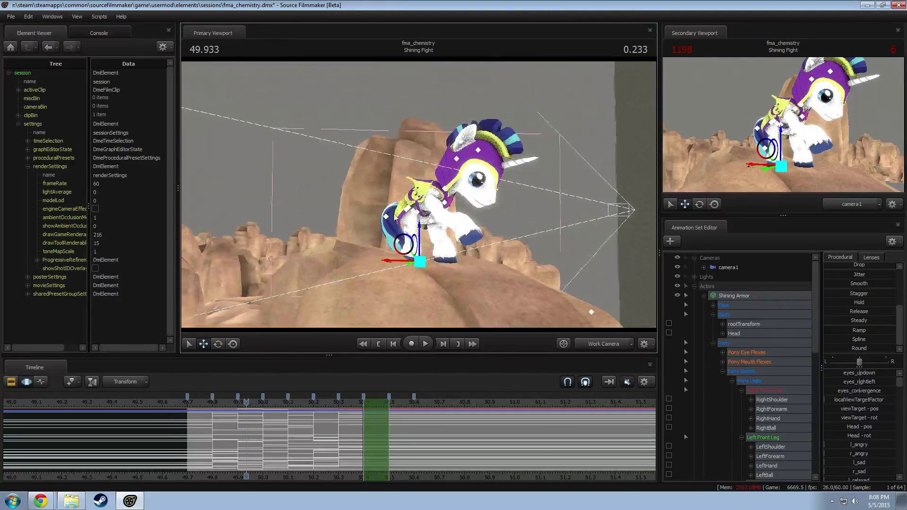
key("space")
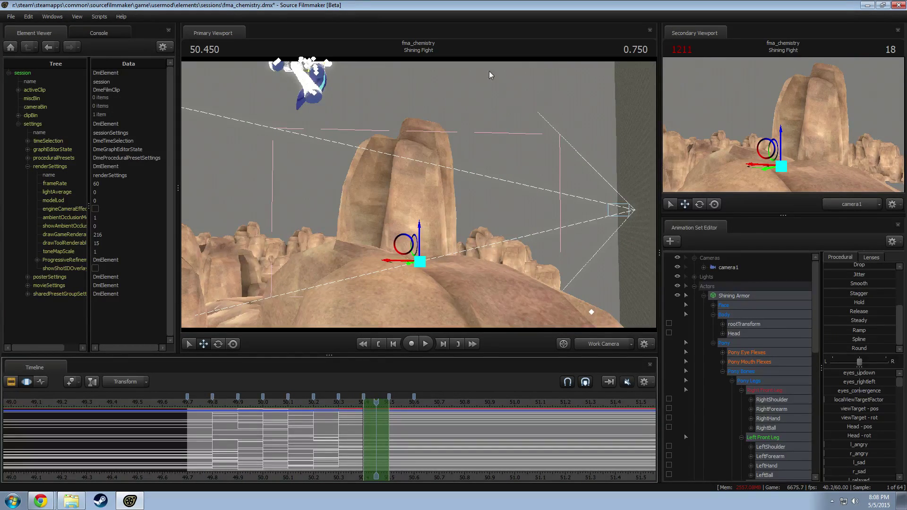
Step: Save the fma_chemistry session and close the animation program
key("ctrl+s")
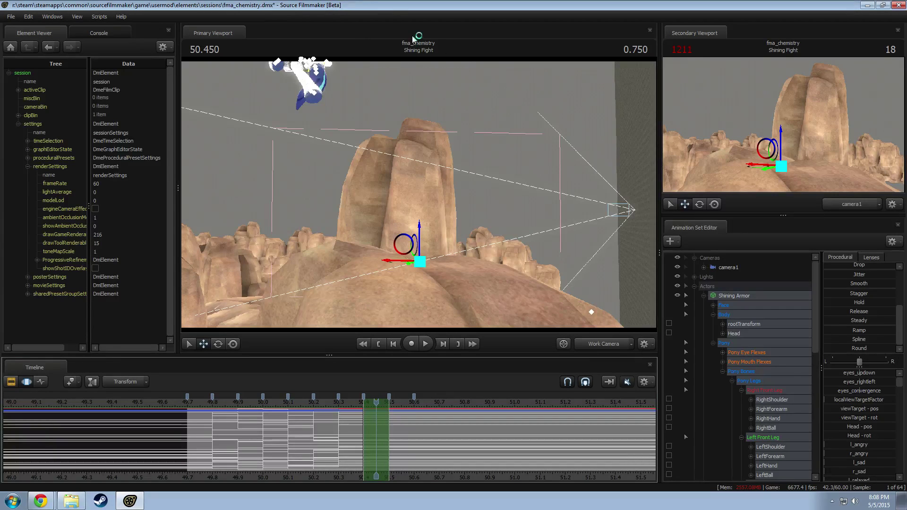
left_click(898, 6)
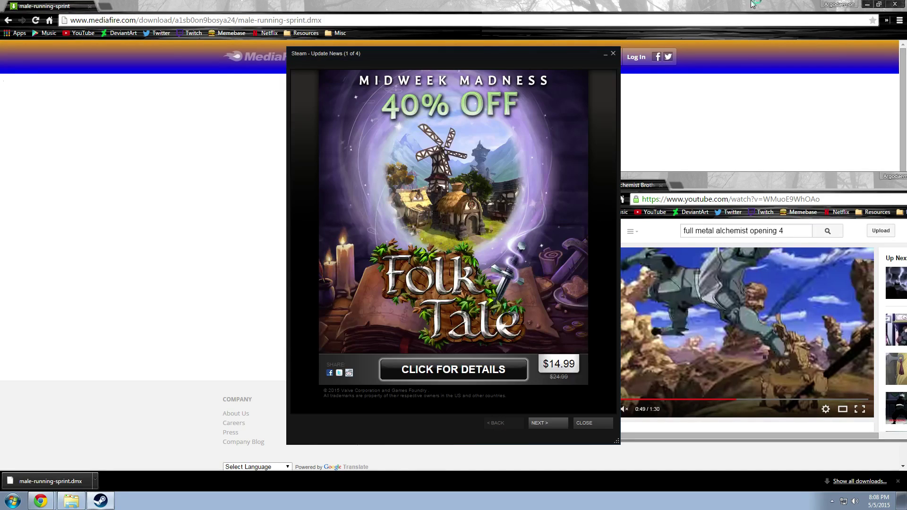
Step: Dismiss the Steam update news and put away the MediaFire browser window and the dmx folder window
left_click(585, 423)
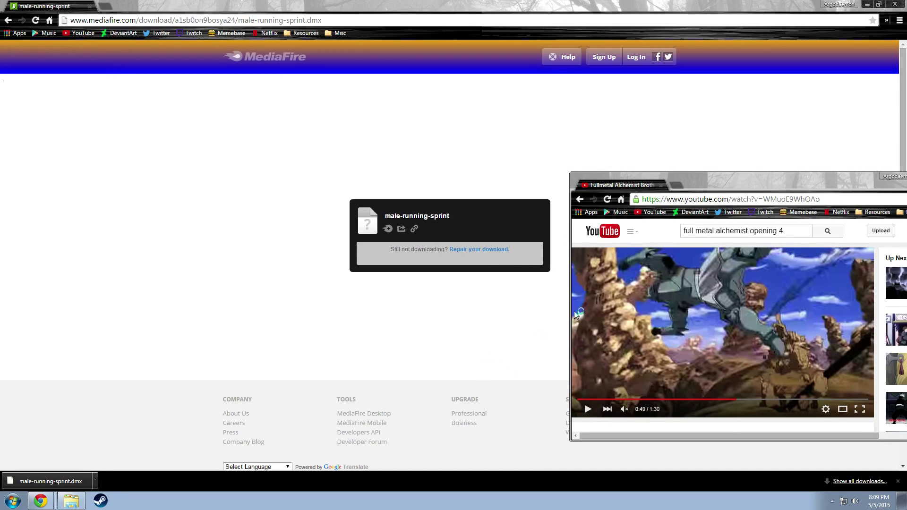
left_click(868, 4)
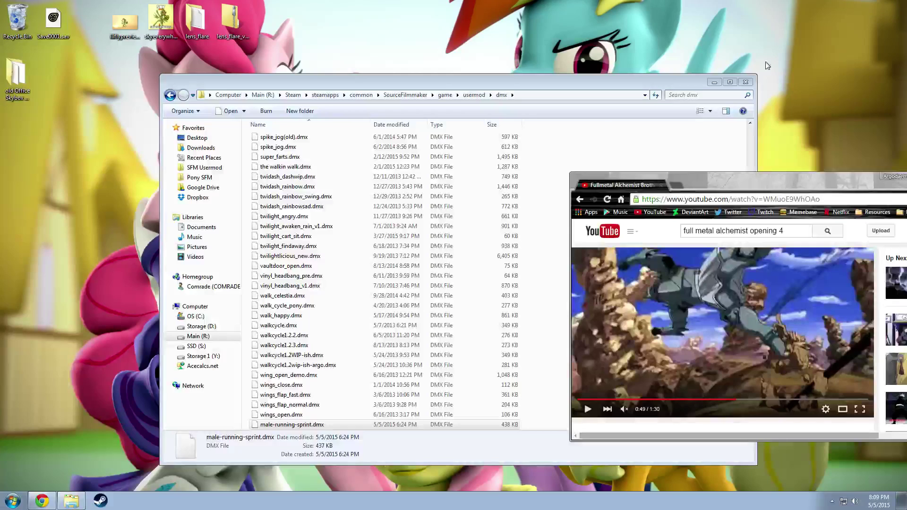
left_click(751, 79)
left_click(750, 83)
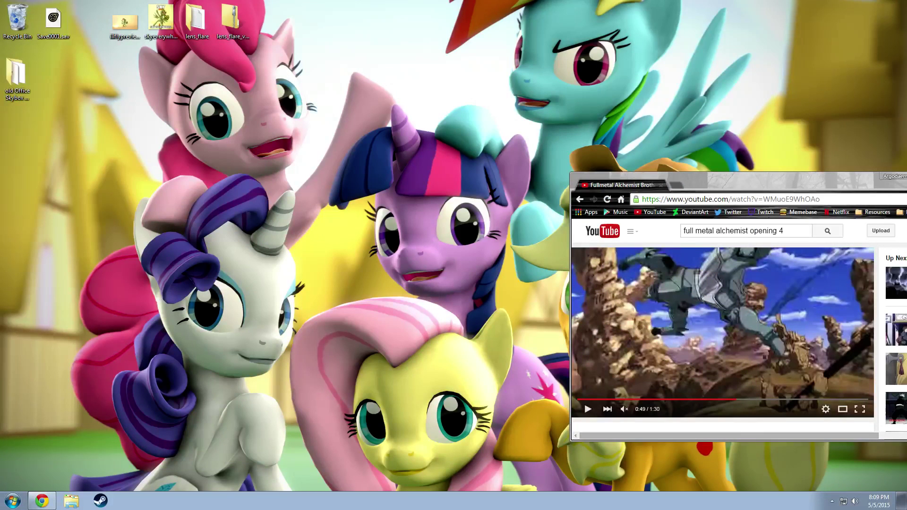